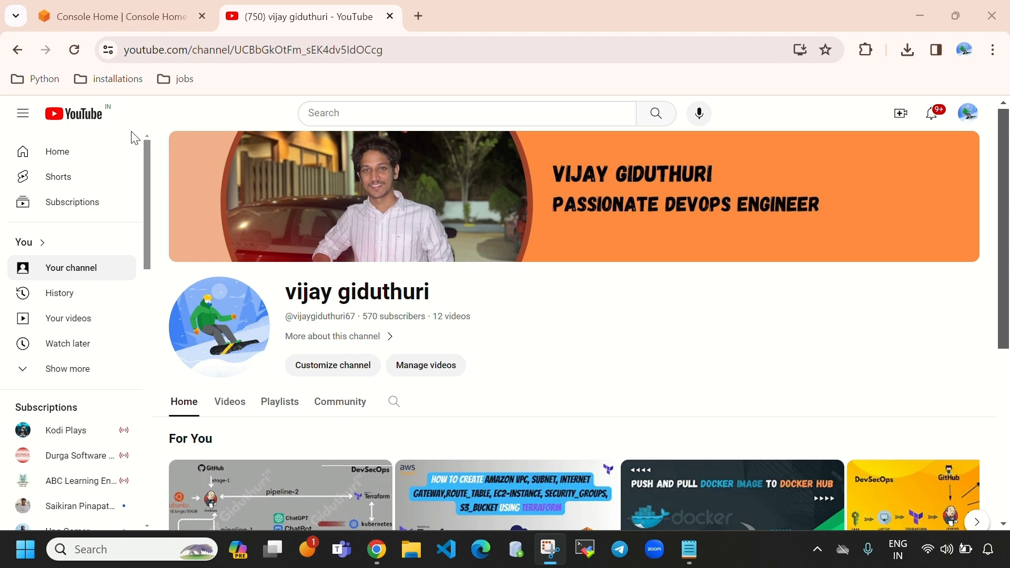
- Switch to the AWS console, open the EC2 instances list and start launching a new instance
left_click(131, 16)
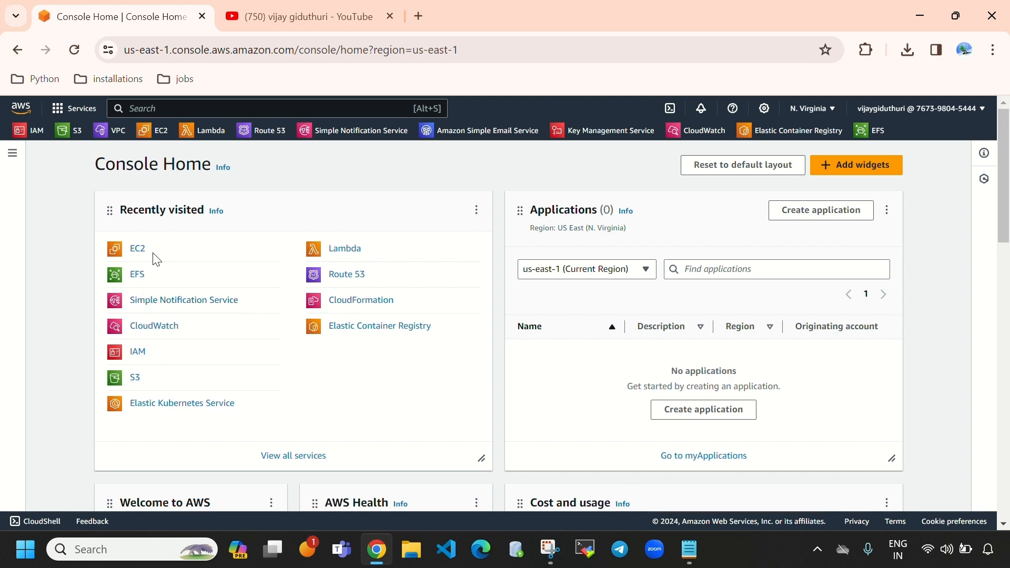
left_click(138, 249)
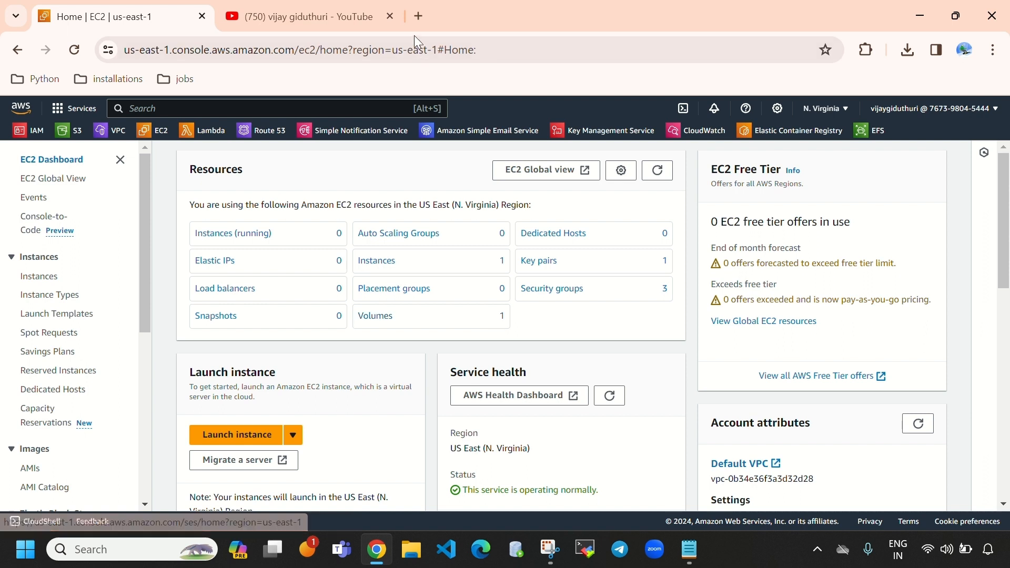
left_click(452, 266)
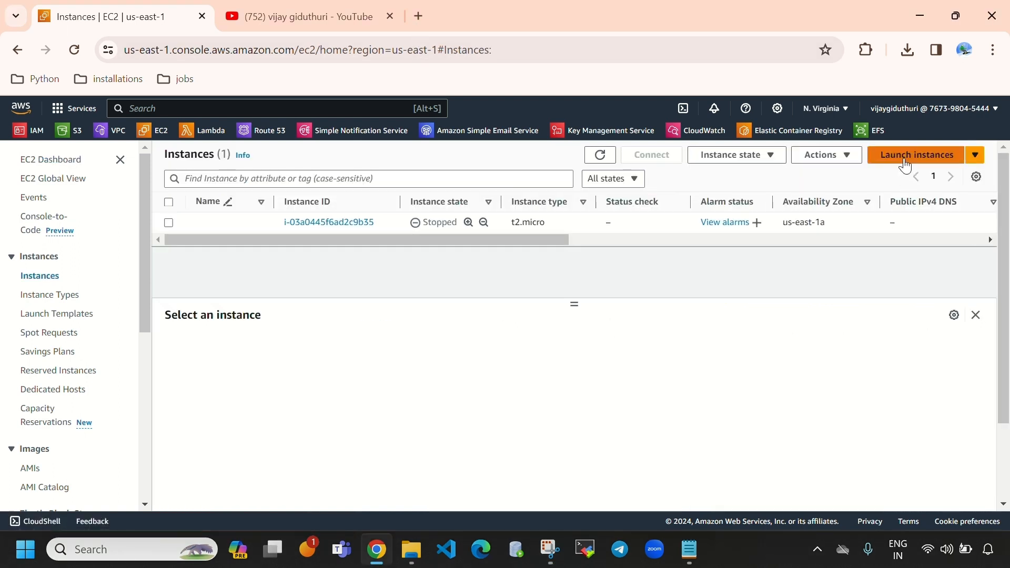
left_click(930, 158)
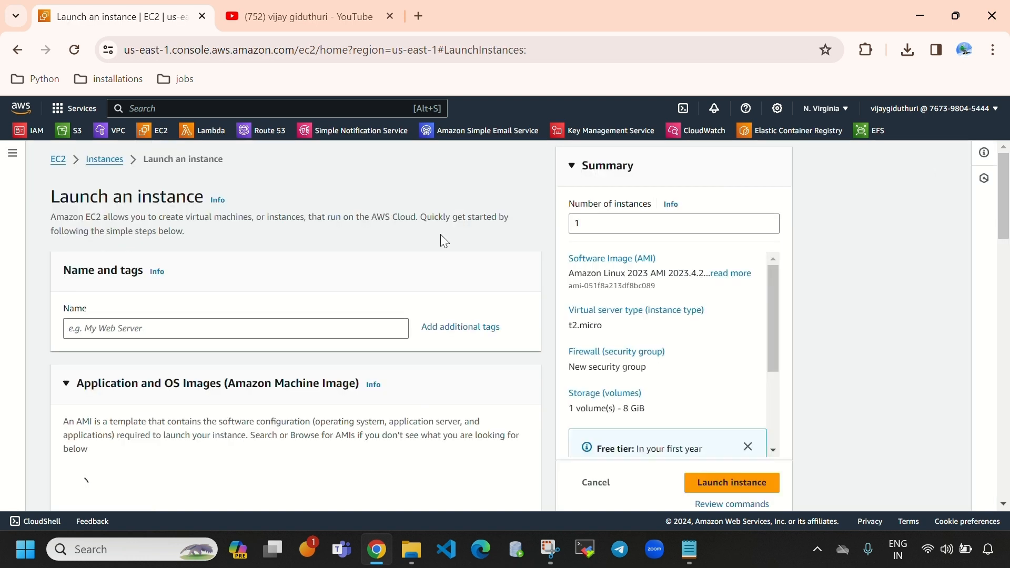
- Name the new instance demo-instance
scroll(239, 246, "down", 1)
left_click(238, 244)
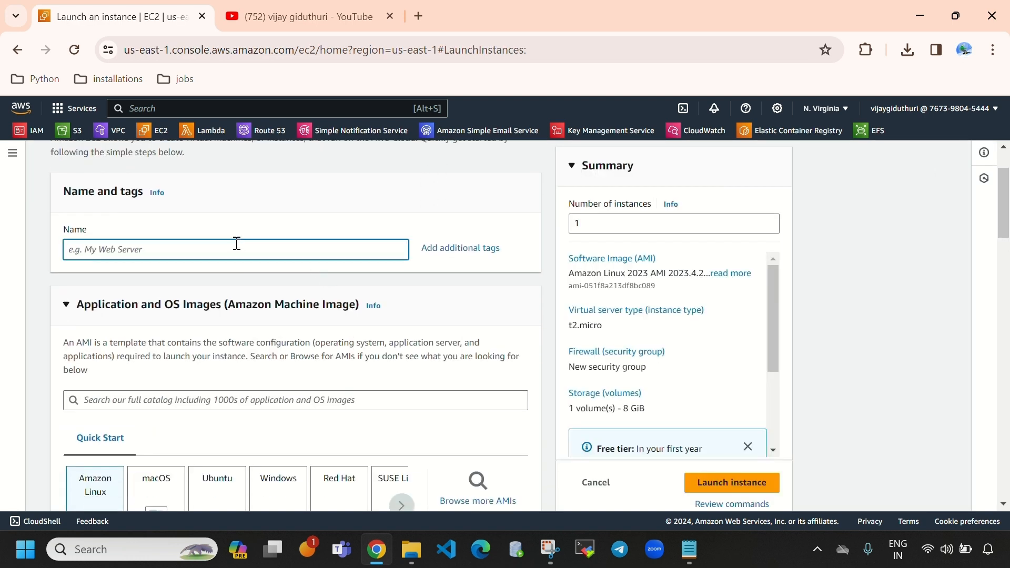
type("demo-instance")
- Look through the Quick Start operating systems offered for the Amazon Machine Image
scroll(237, 243, "down", 1)
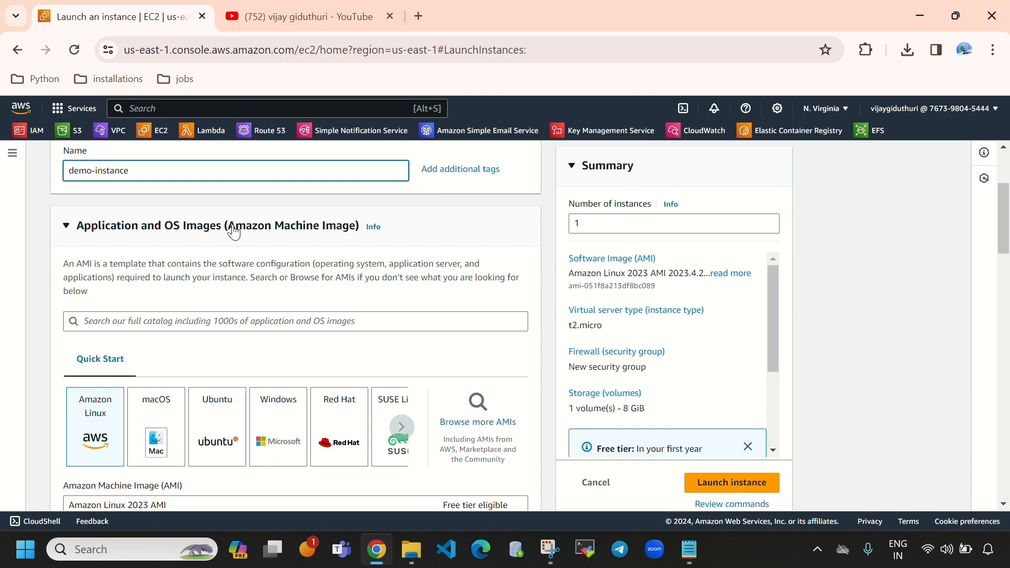
left_click_drag(235, 232, 357, 230)
left_click(146, 229)
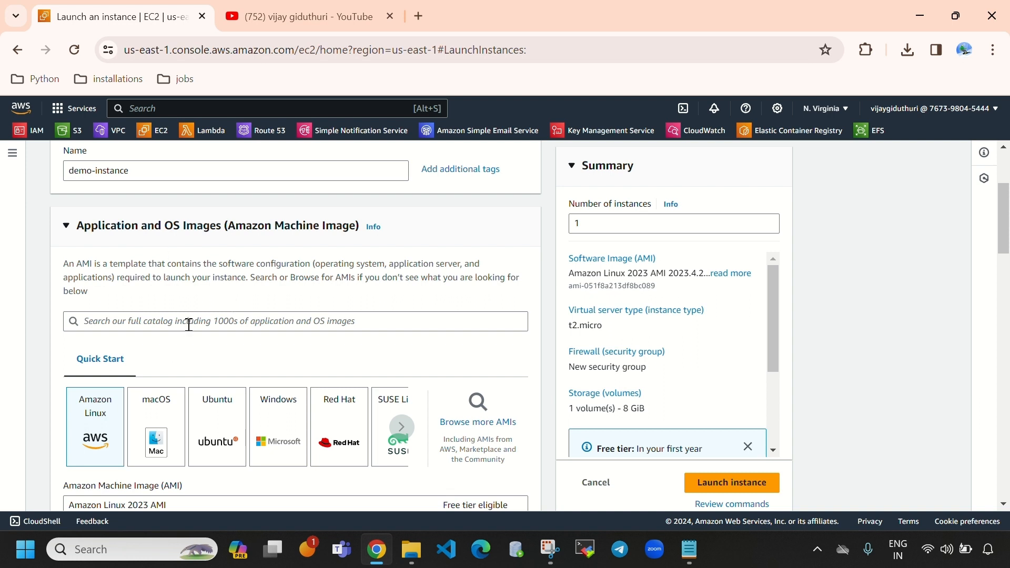
double_click(401, 435)
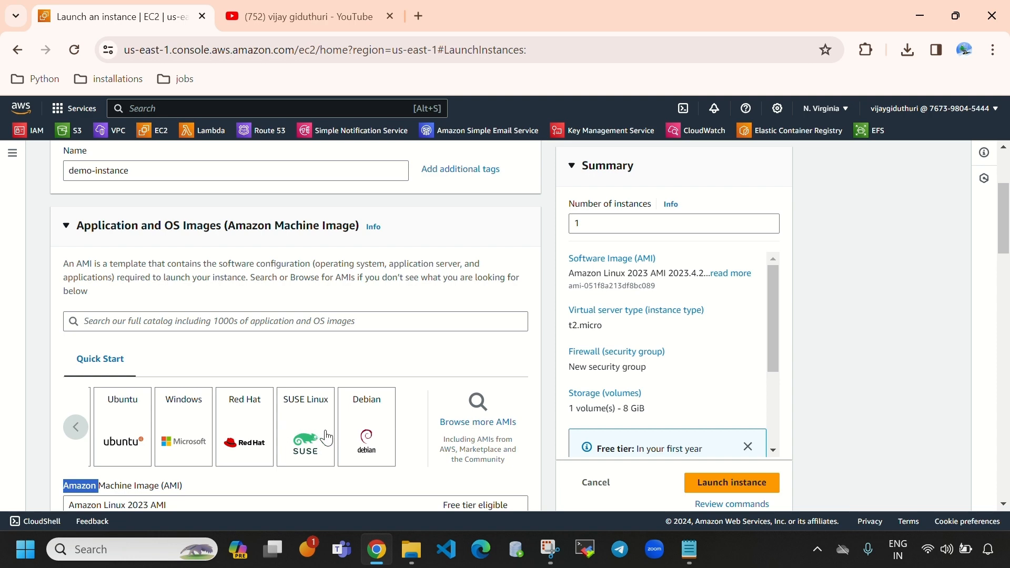
left_click(79, 439)
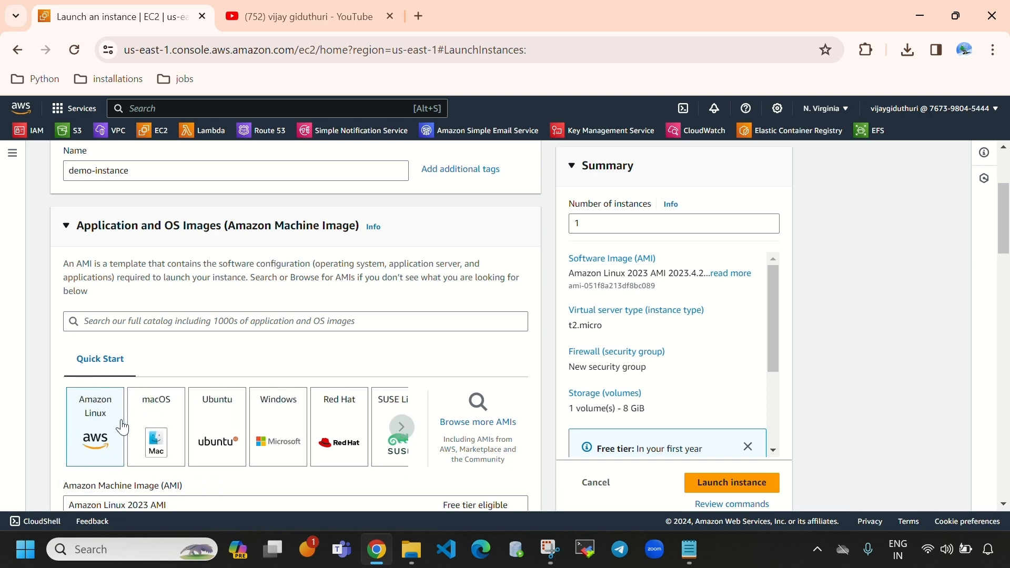
- Examine the available Amazon Linux AMI choices and the architecture options
scroll(261, 392, "down", 3)
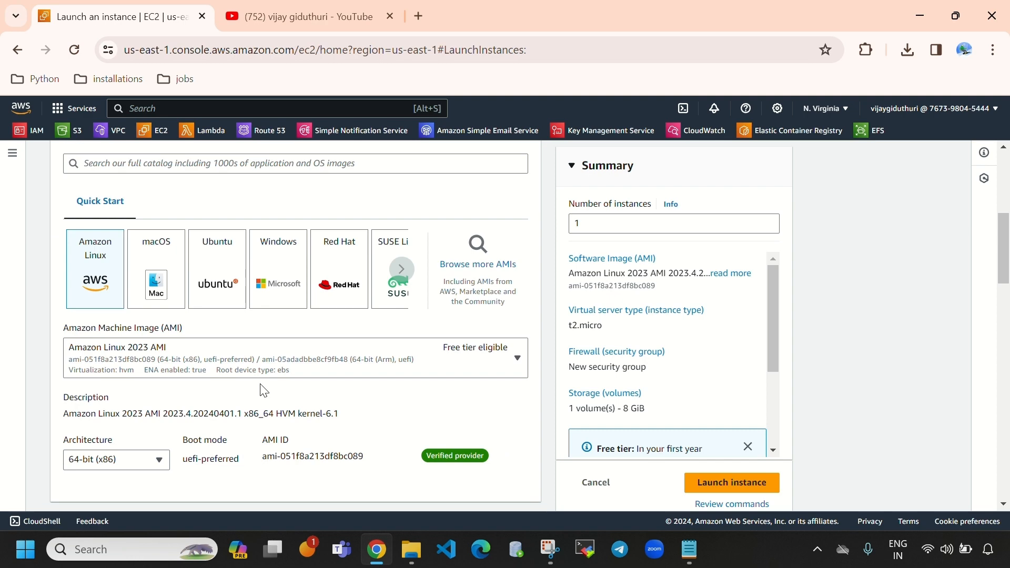
left_click(169, 359)
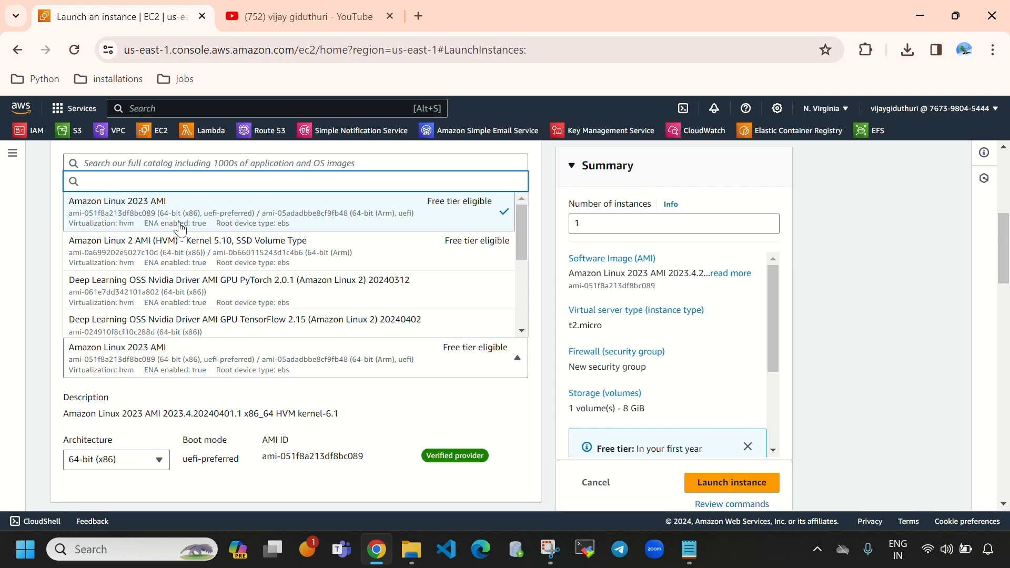
left_click(40, 252)
scroll(240, 294, "down", 3)
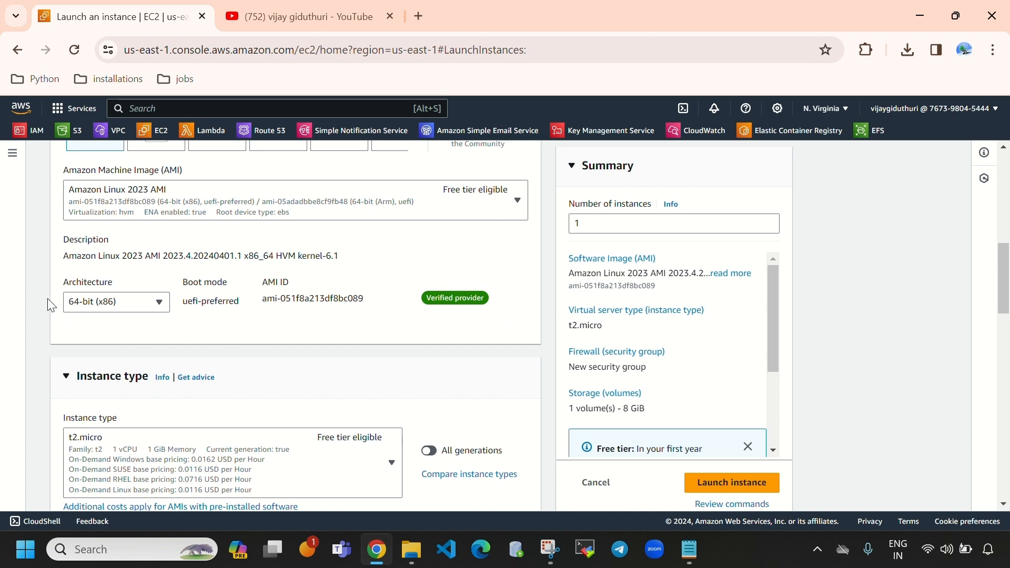
left_click(66, 304)
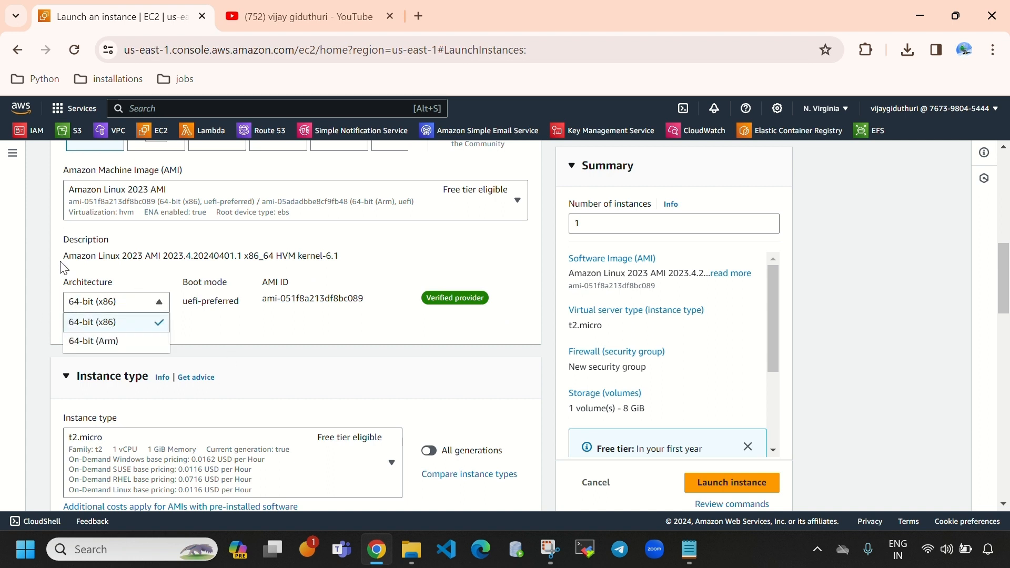
left_click(50, 282)
scroll(52, 284, "down", 1)
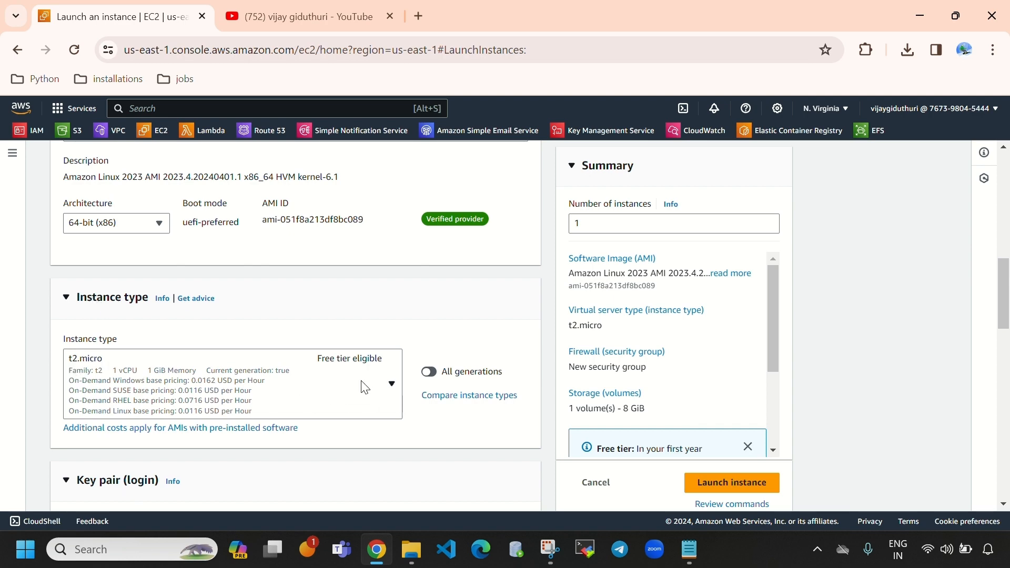
- Open the EC2 Instance Types page in a separate browser tab
left_click(12, 153)
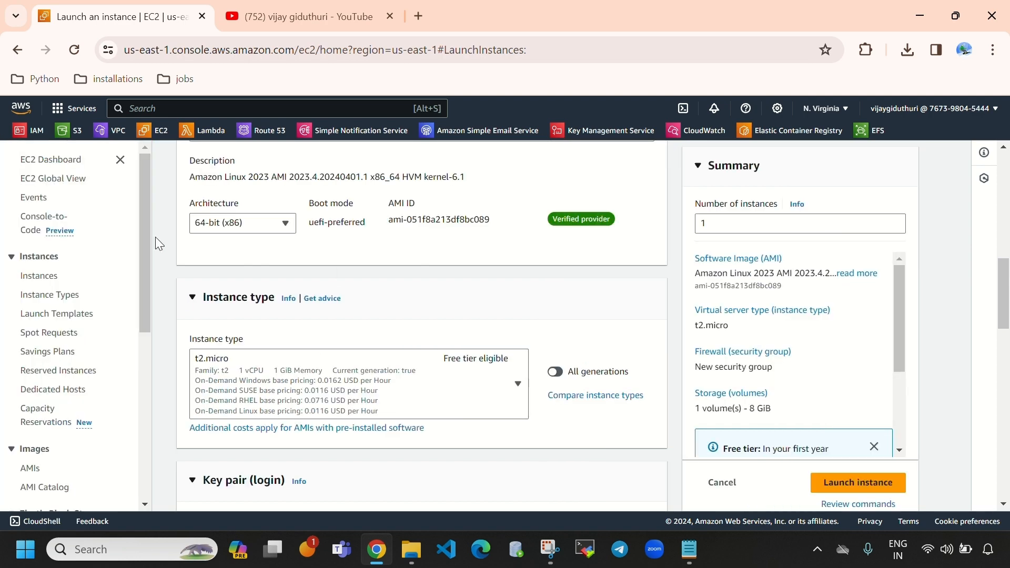
right_click(65, 298)
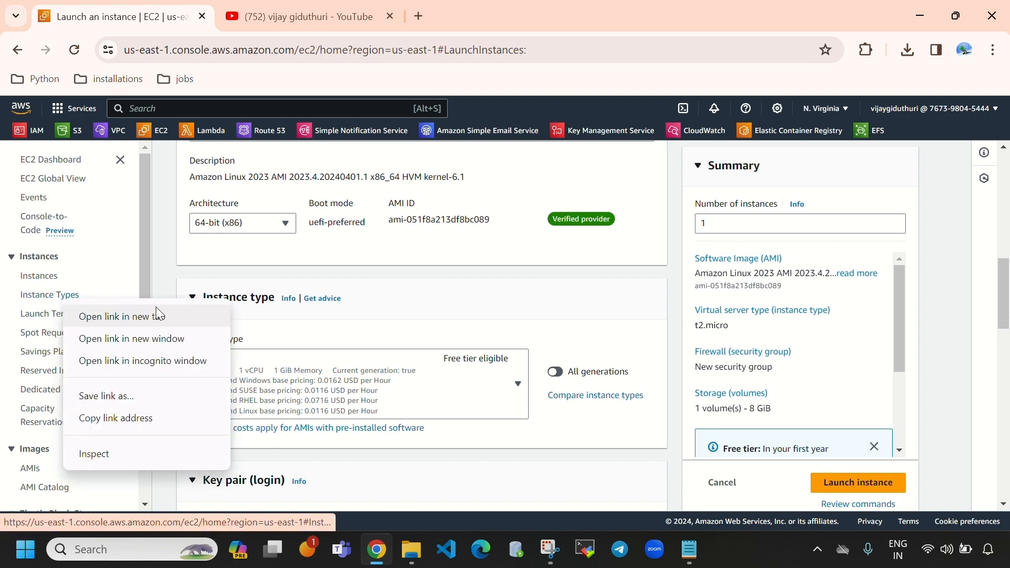
left_click(161, 317)
left_click(300, 16)
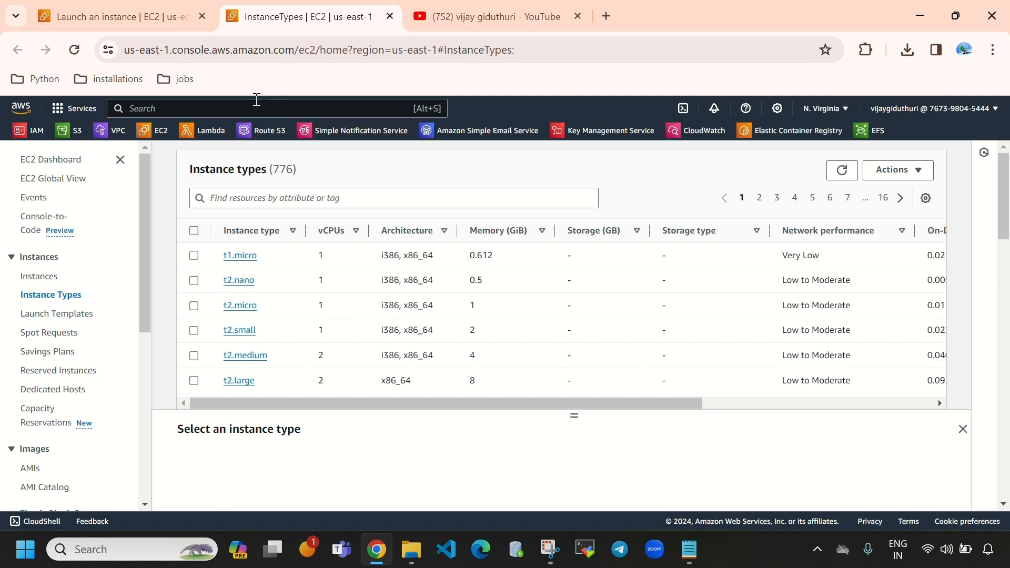
- Examine the listed instance types with their vCPUs, architecture and memory, and return to the instance launch form
left_click(130, 9)
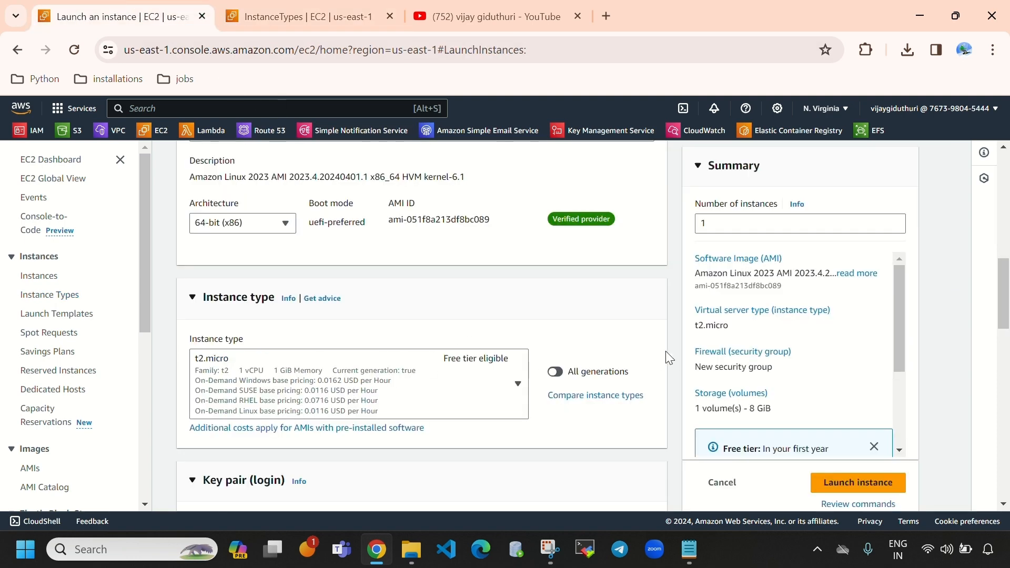
left_click(335, 25)
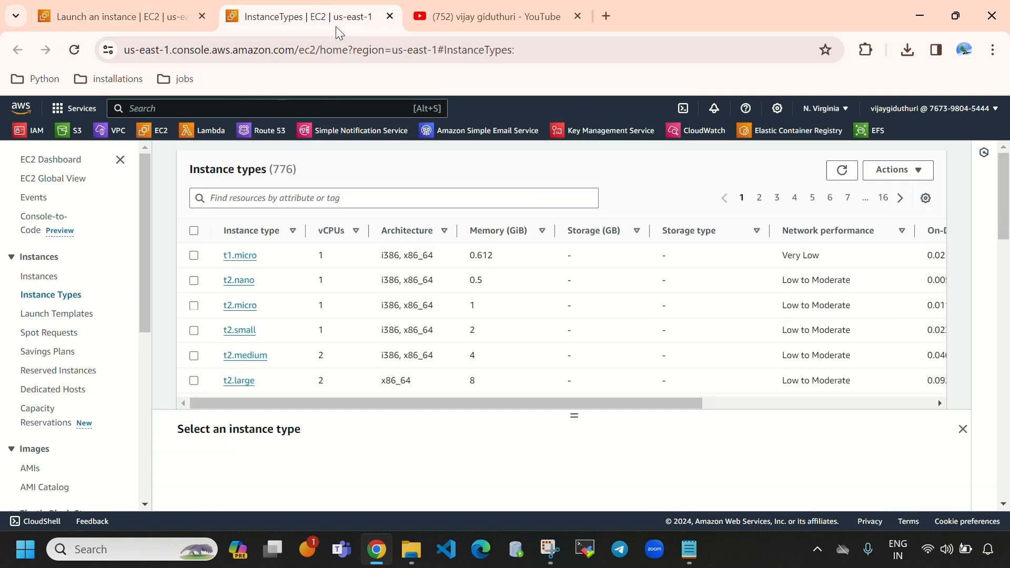
scroll(337, 351, "down", 2)
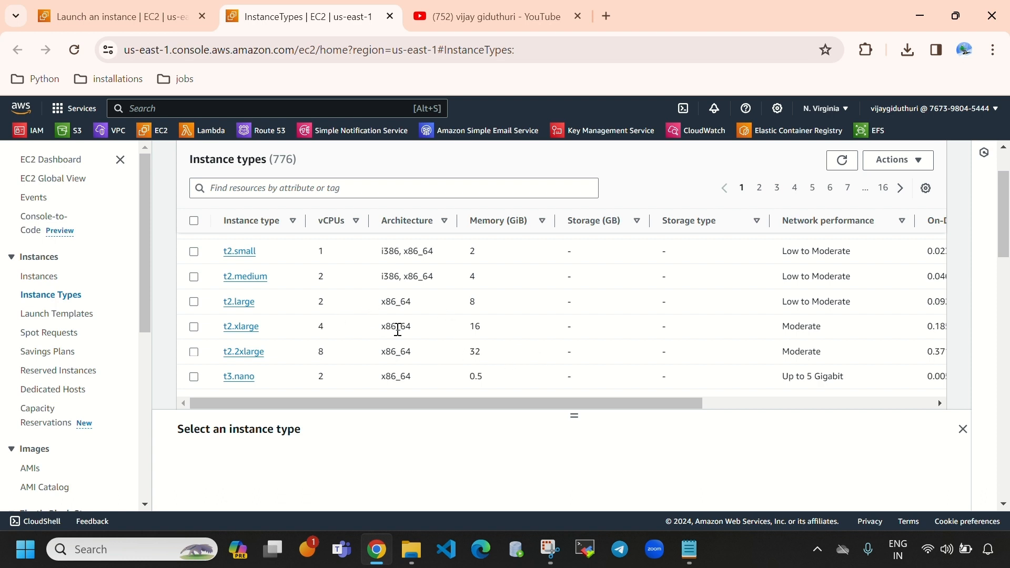
scroll(399, 326, "down", 10)
scroll(401, 330, "up", 10)
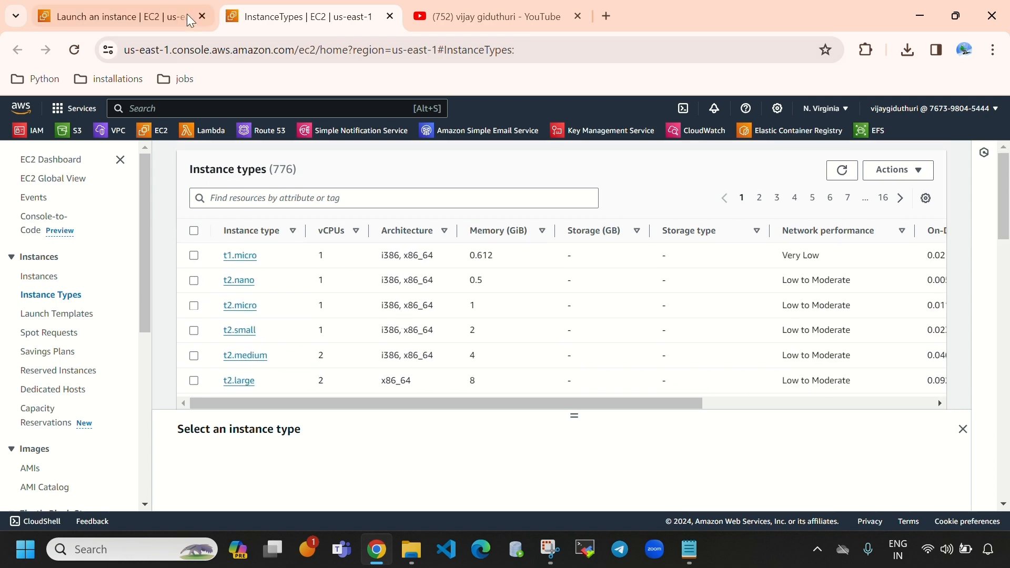
left_click(148, 8)
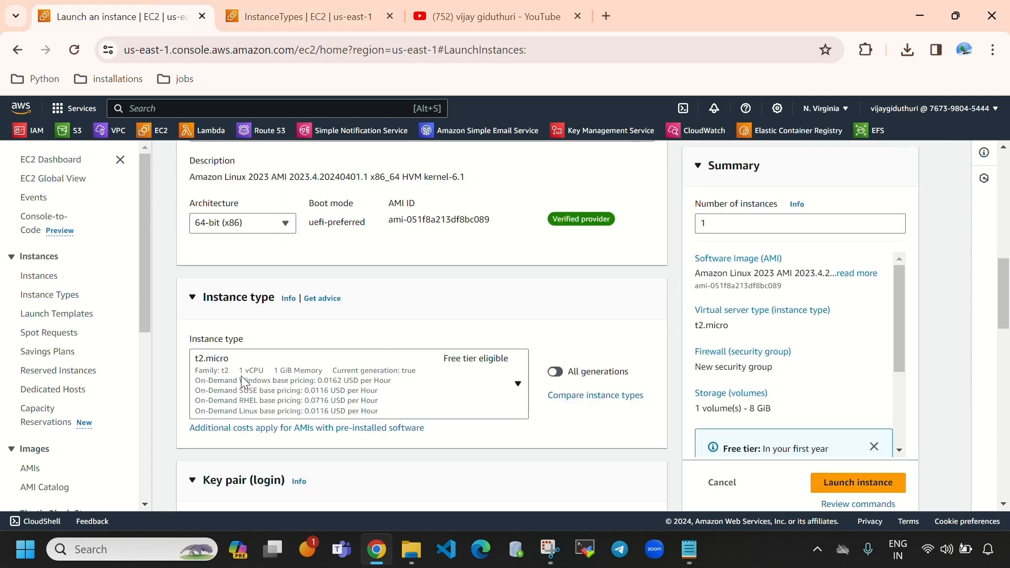
- Create a new RSA key pair named demo-keypair in .pem format for logging in to the instance
scroll(179, 343, "down", 3)
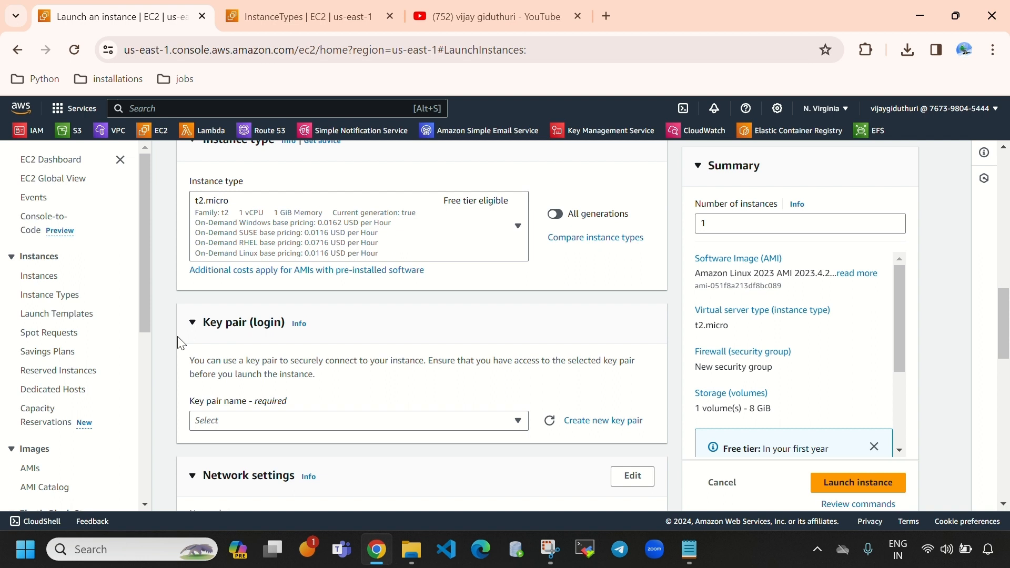
left_click(238, 325)
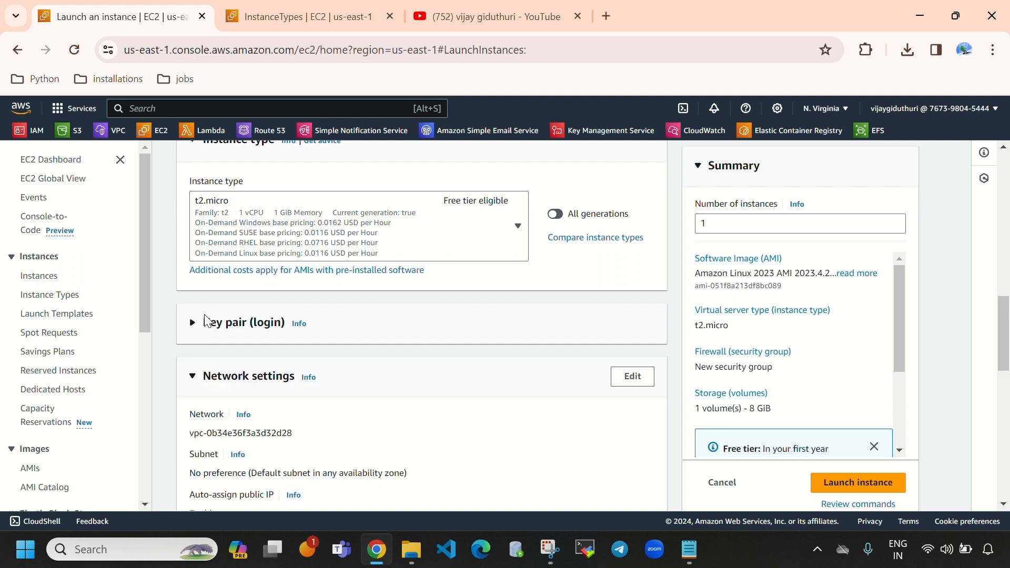
left_click(225, 327)
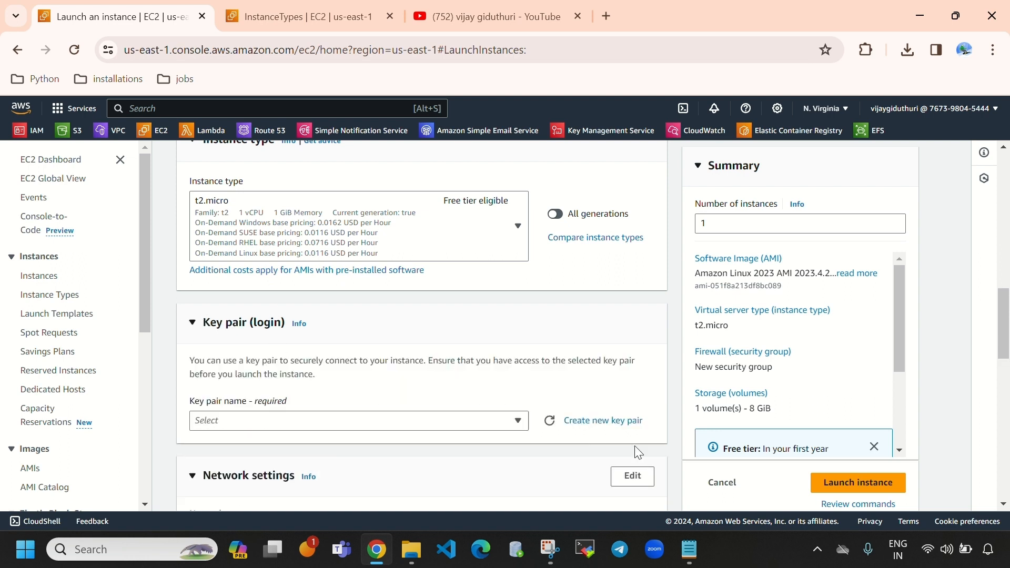
scroll(578, 390, "down", 1)
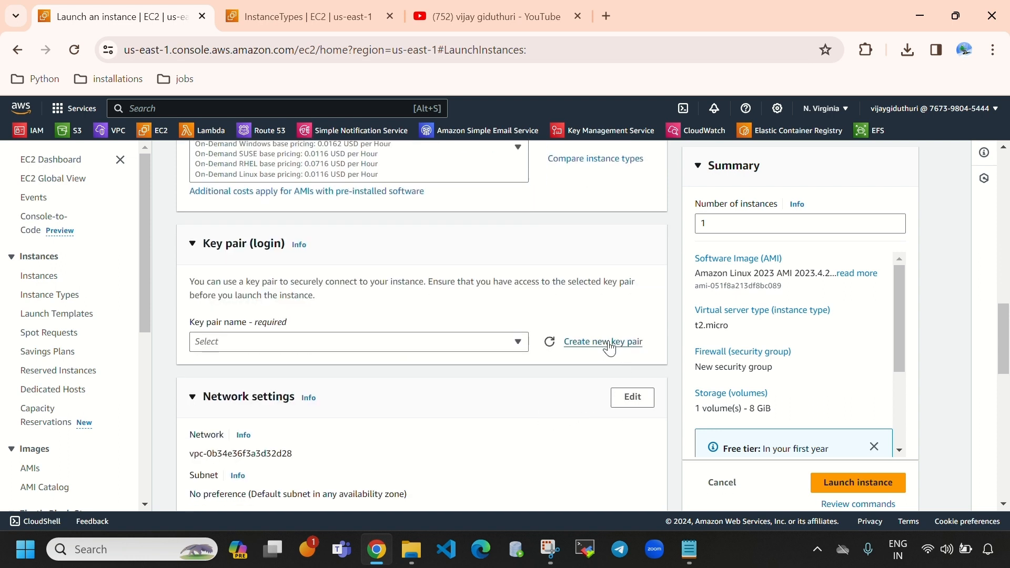
left_click(603, 342)
left_click(460, 233)
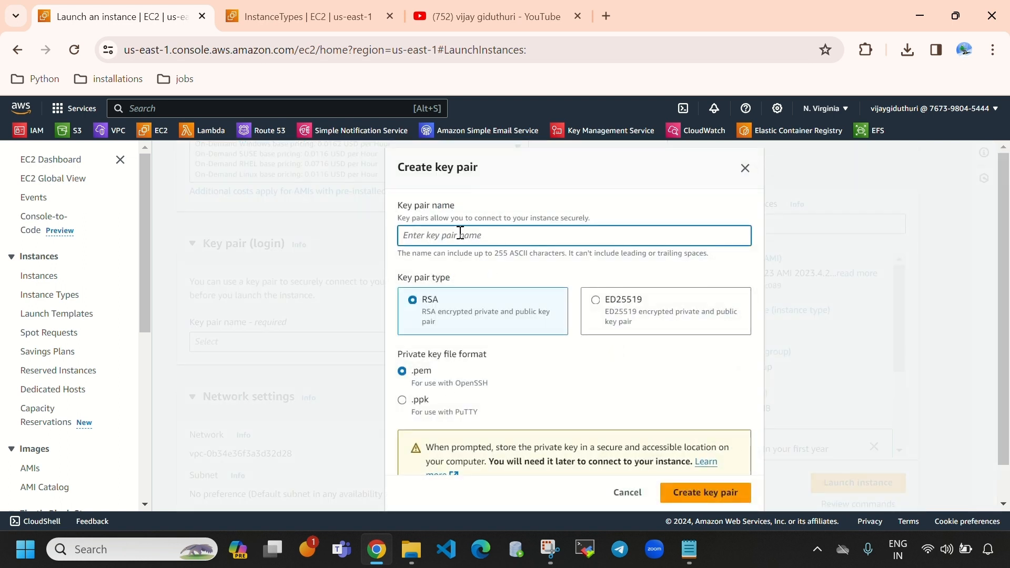
type("demo-keypair")
left_click(711, 500)
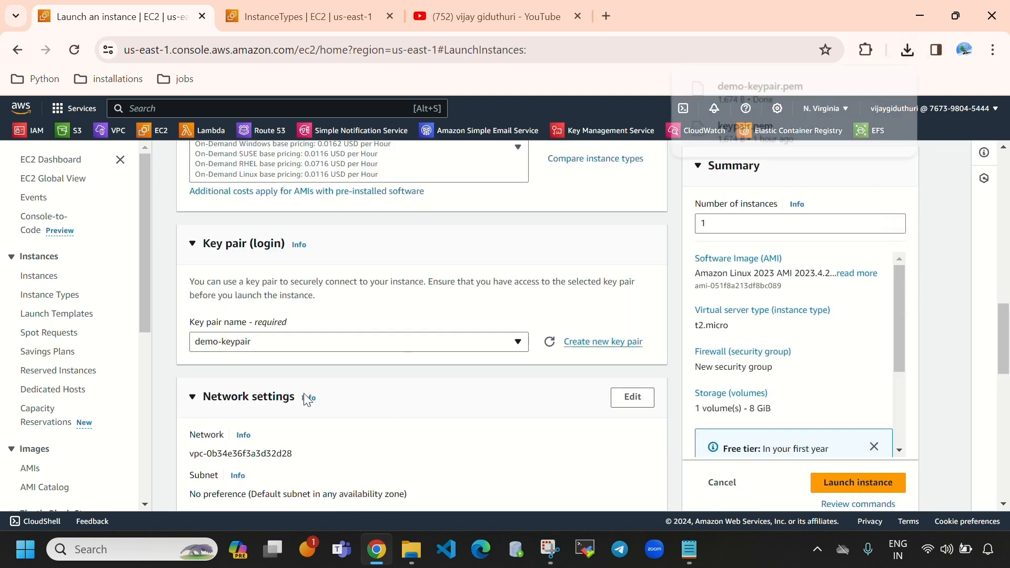
- Check the key pair choices and select demo-keypair for the instance
scroll(328, 349, "down", 1)
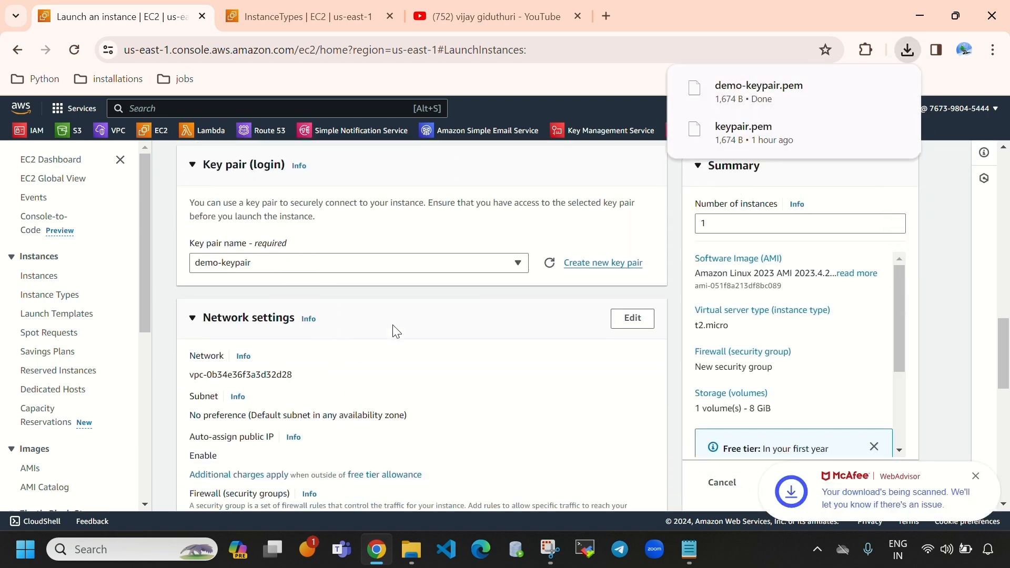
left_click(450, 258)
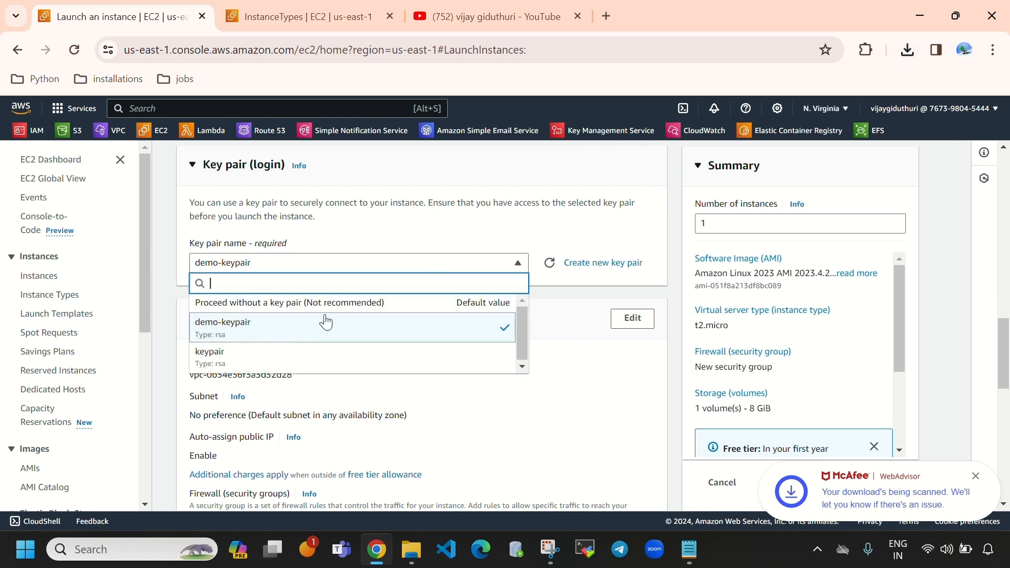
left_click(265, 323)
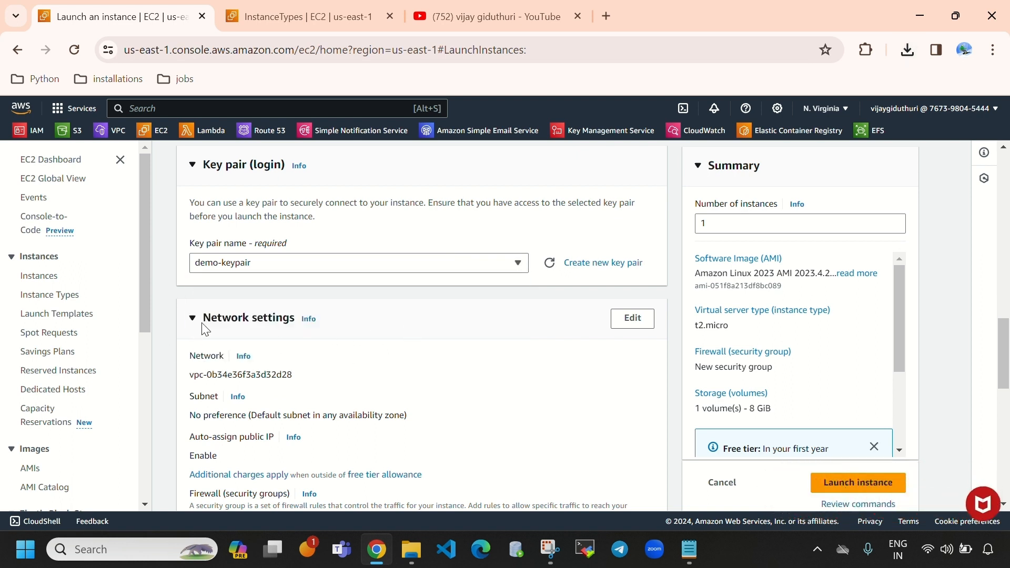
- Edit the network settings to place the instance in the my-vpc VPC
left_click(633, 330)
scroll(416, 285, "down", 3)
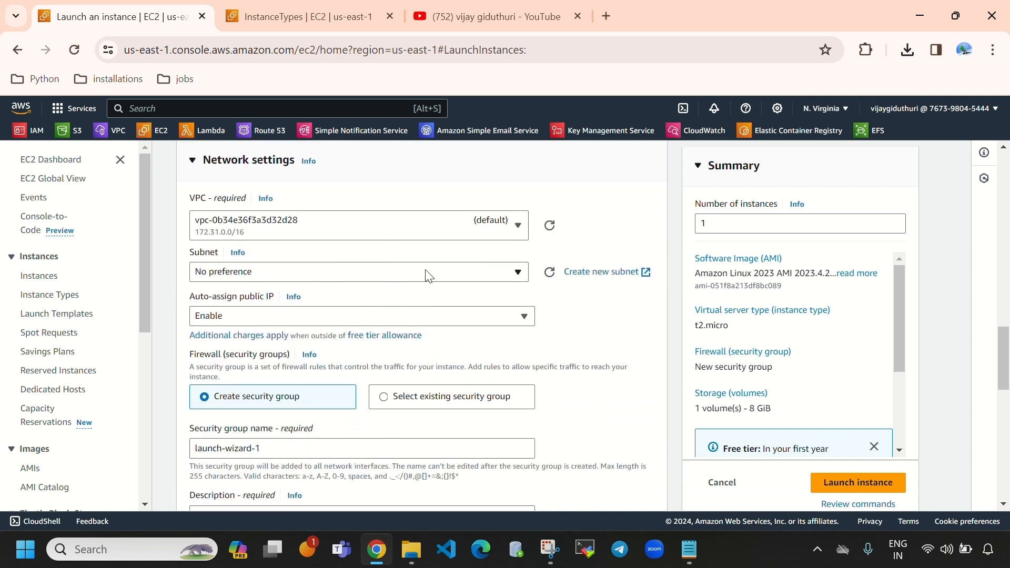
scroll(363, 263, "up", 1)
left_click(376, 306)
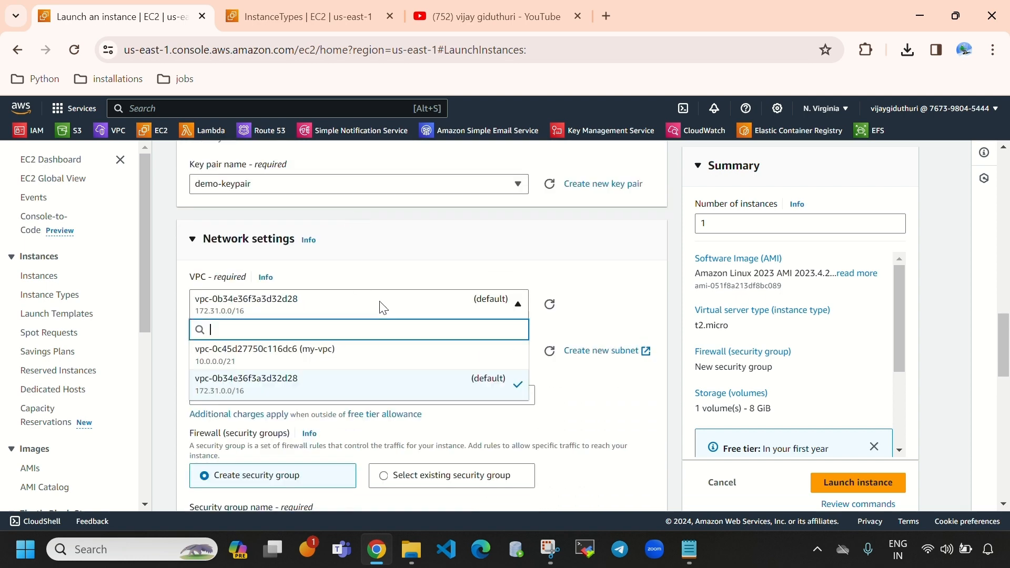
left_click(356, 359)
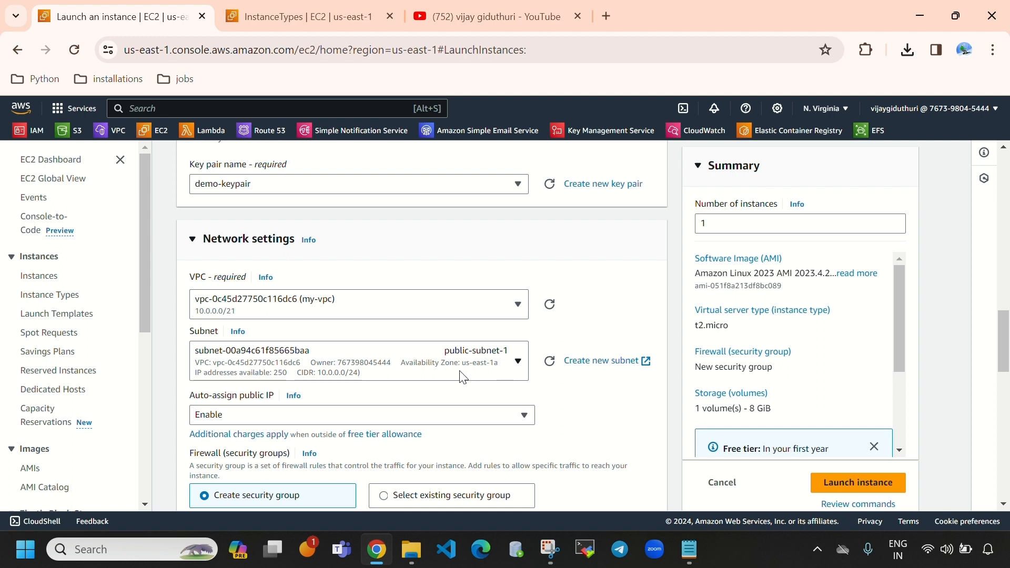
scroll(463, 375, "down", 2)
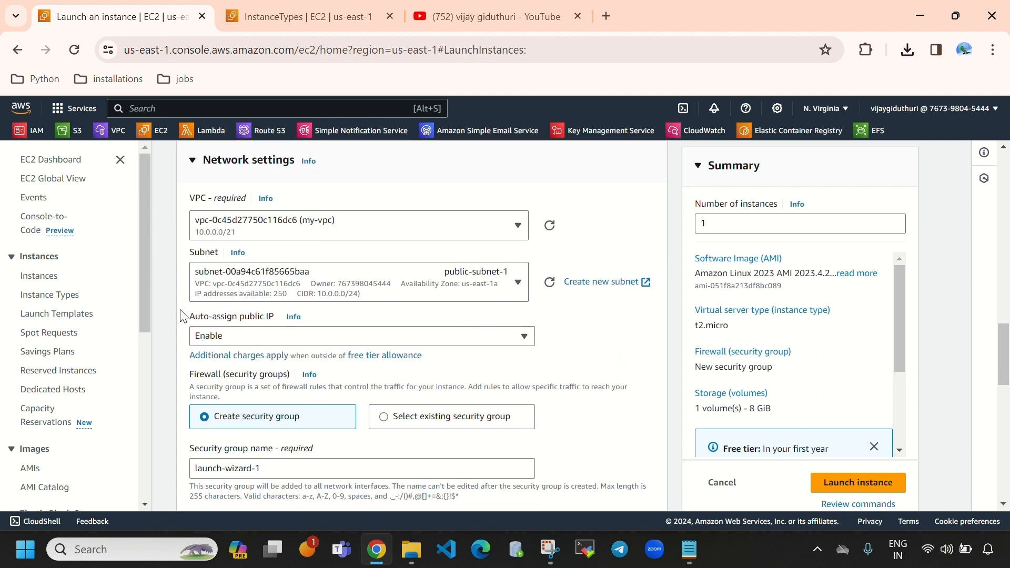
- Try disabling the auto-assigned public IP for the instance, and set it back to Enable
left_click_drag(188, 317, 276, 317)
left_click(305, 336)
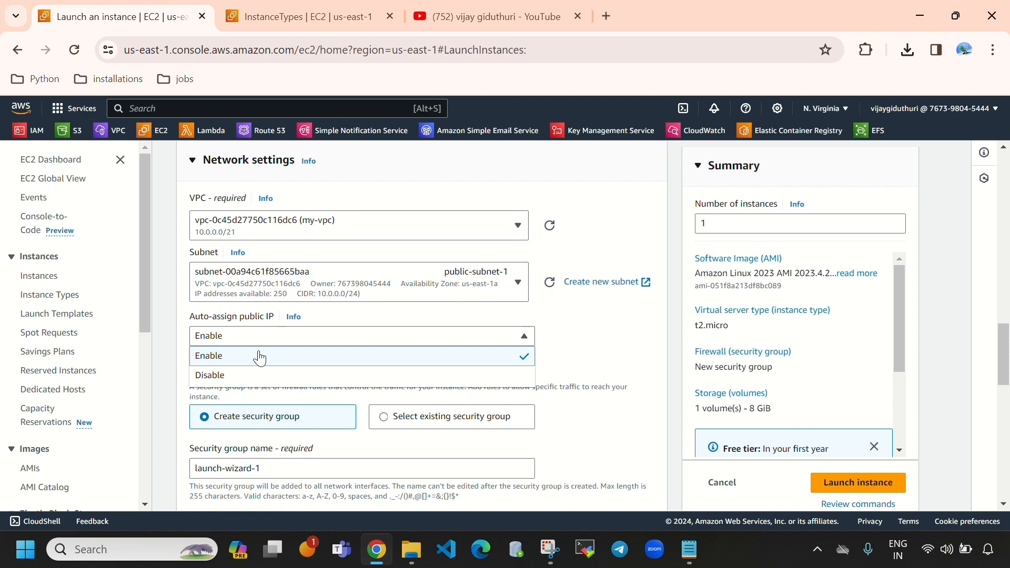
left_click(170, 328)
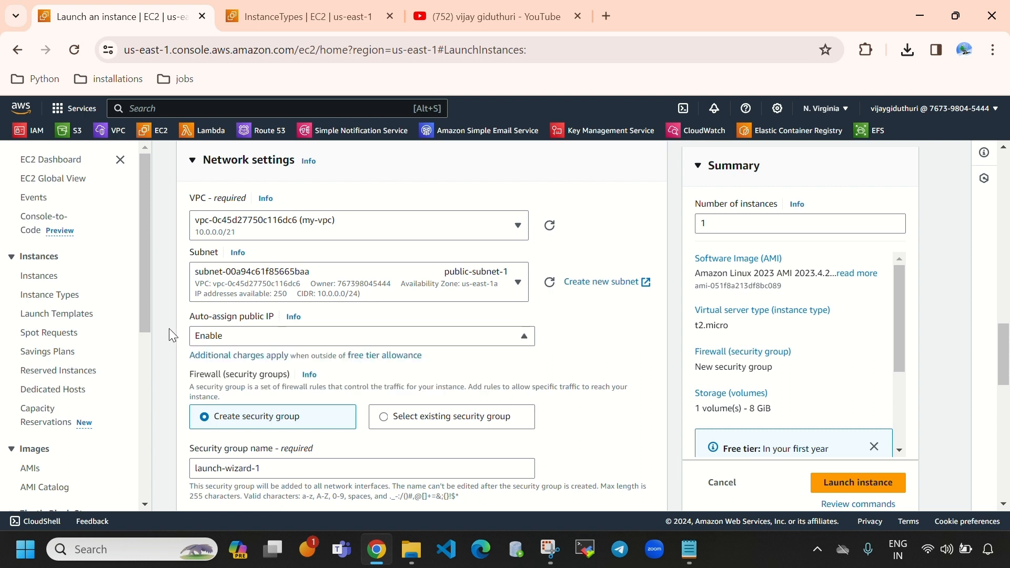
left_click(279, 339)
left_click(237, 375)
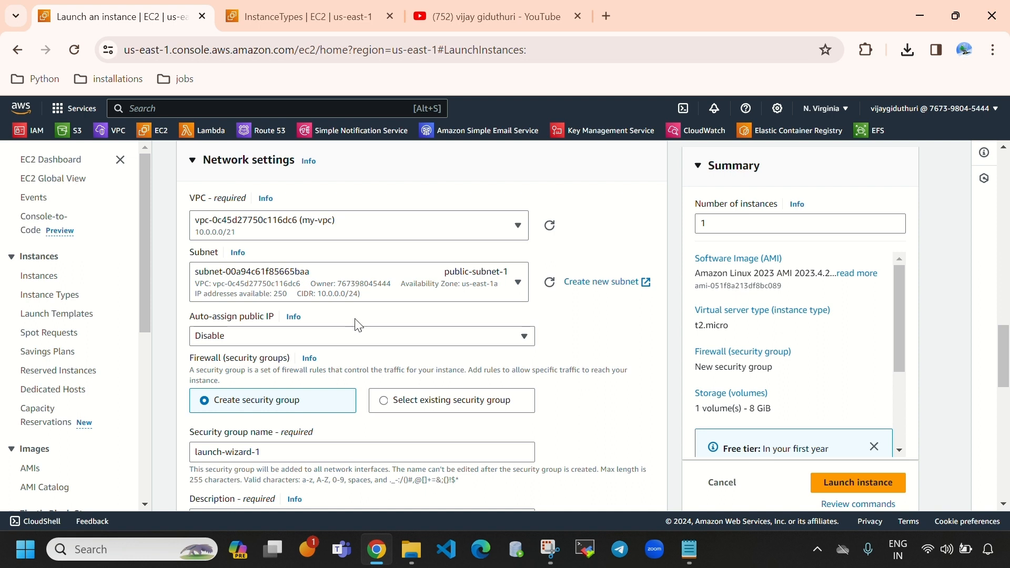
left_click(366, 337)
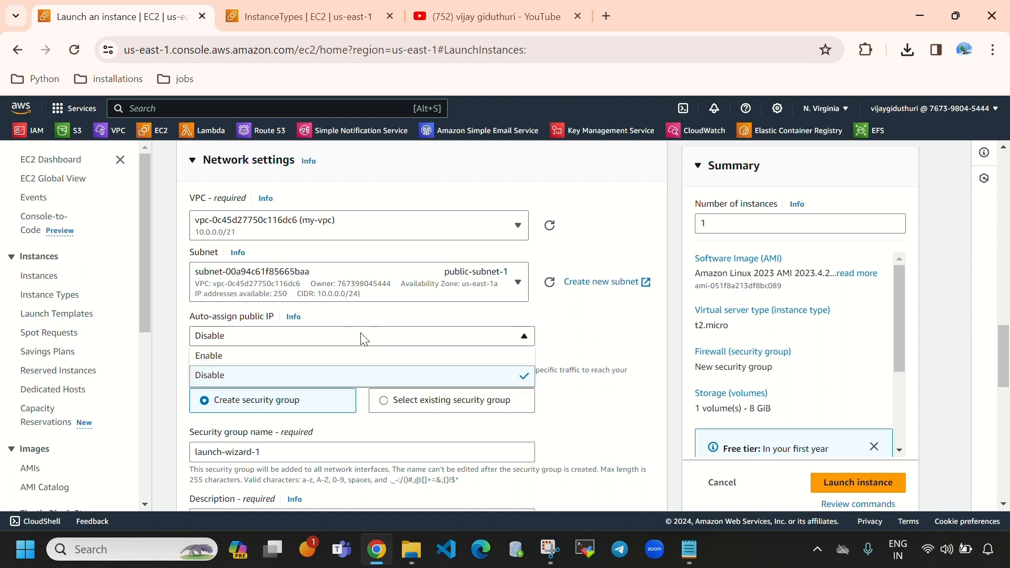
left_click(264, 357)
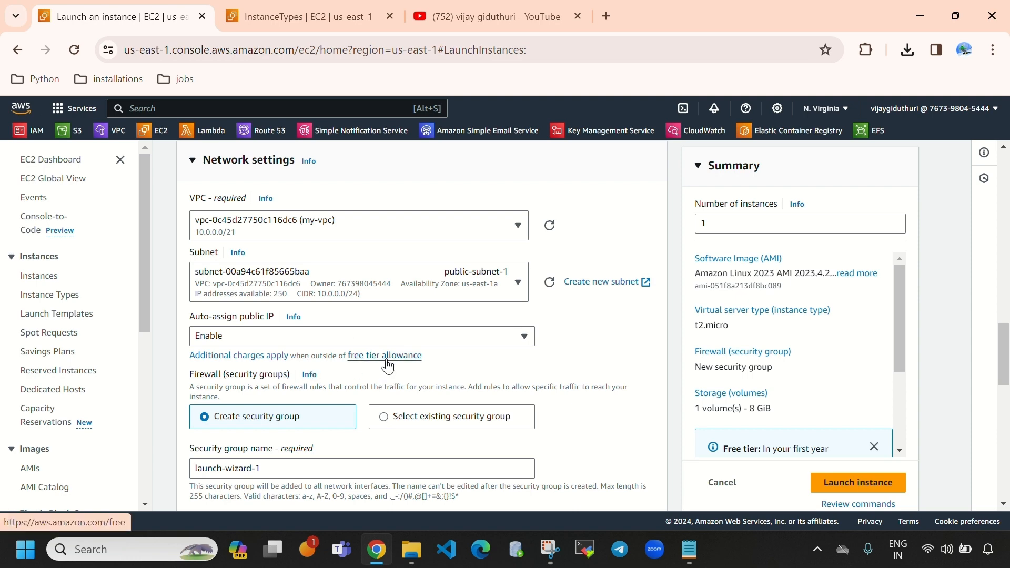
- Replace the default name of the new security group with demo-
scroll(508, 413, "down", 3)
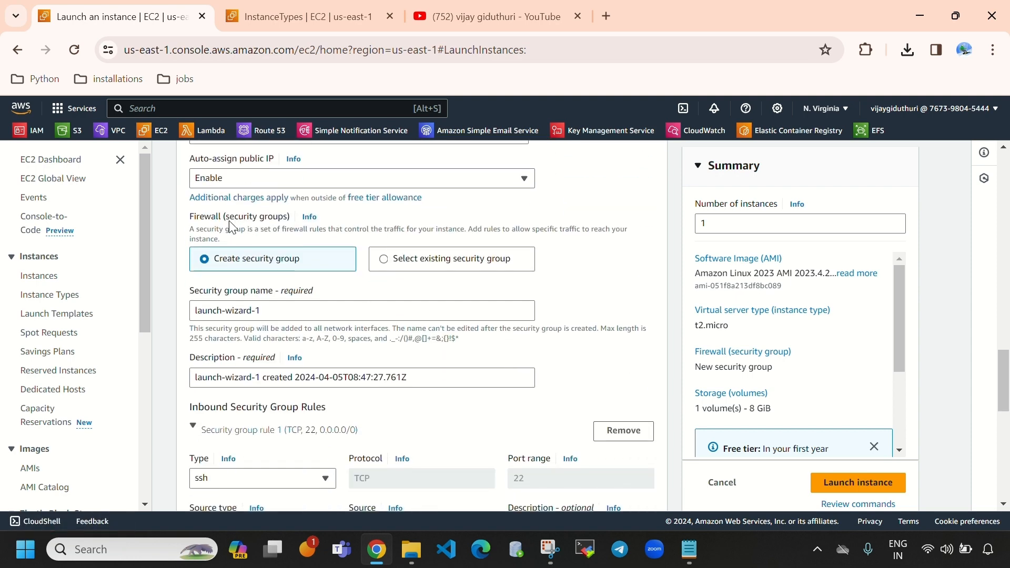
left_click_drag(230, 219, 289, 229)
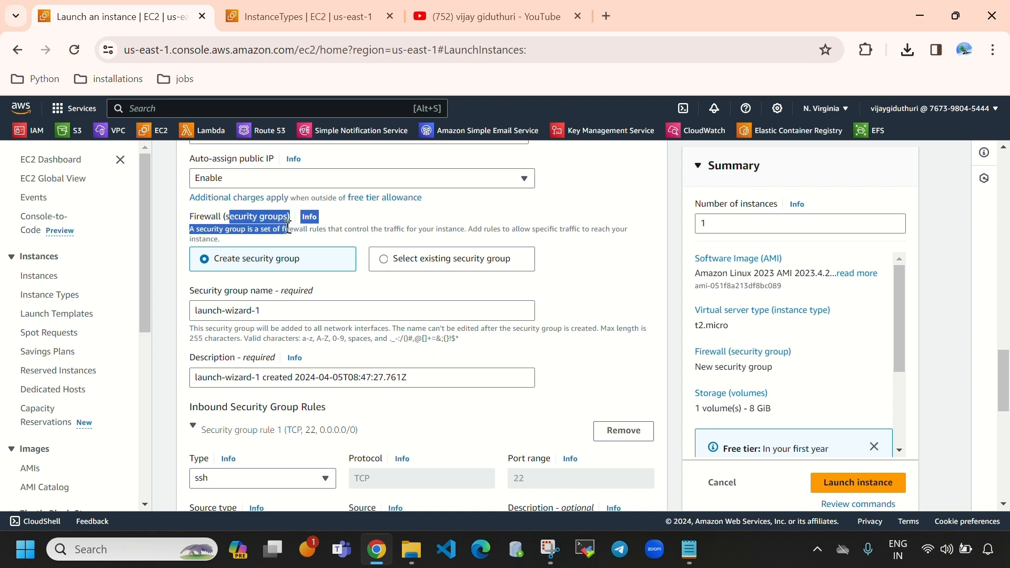
left_click(302, 239)
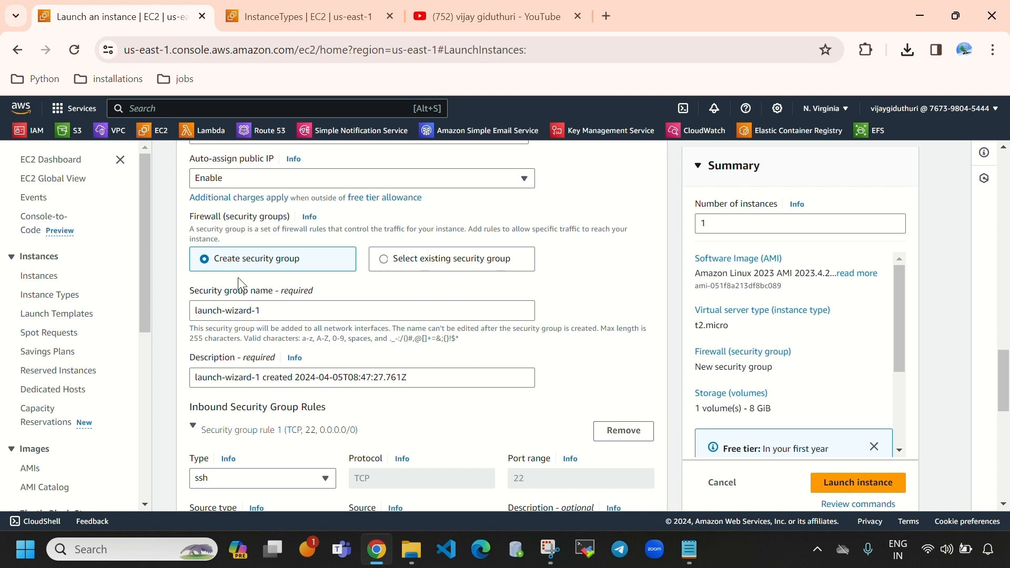
triple_click(323, 310)
key("BackSpace")
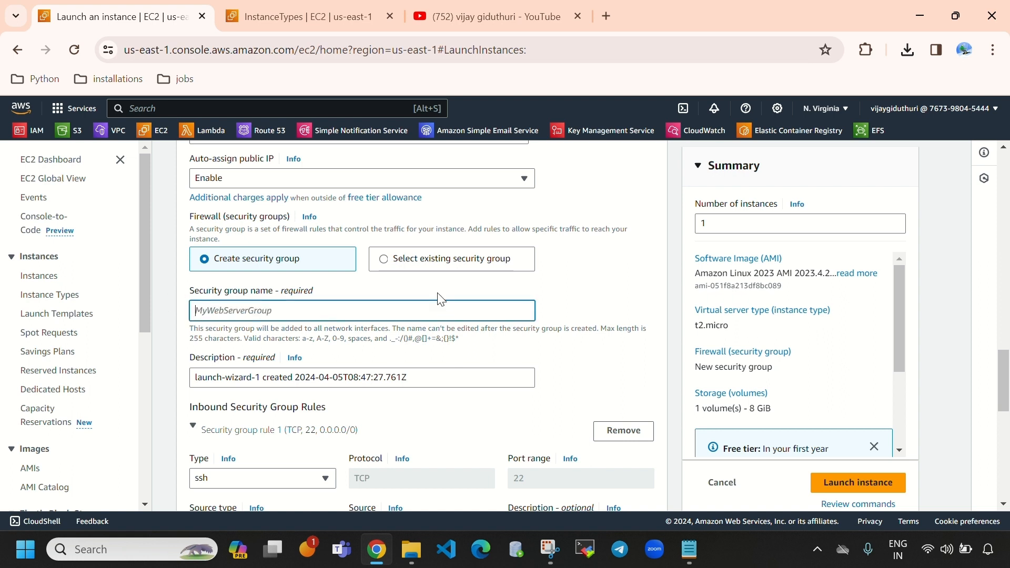
type("demo-se")
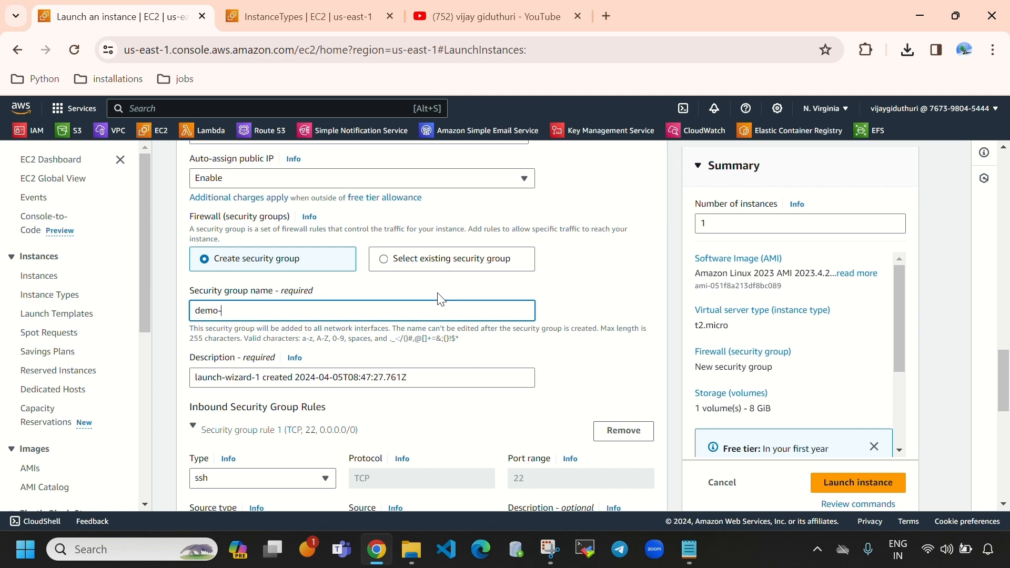
- Check which existing security groups can be selected, and return to creating a new security group
left_click(440, 260)
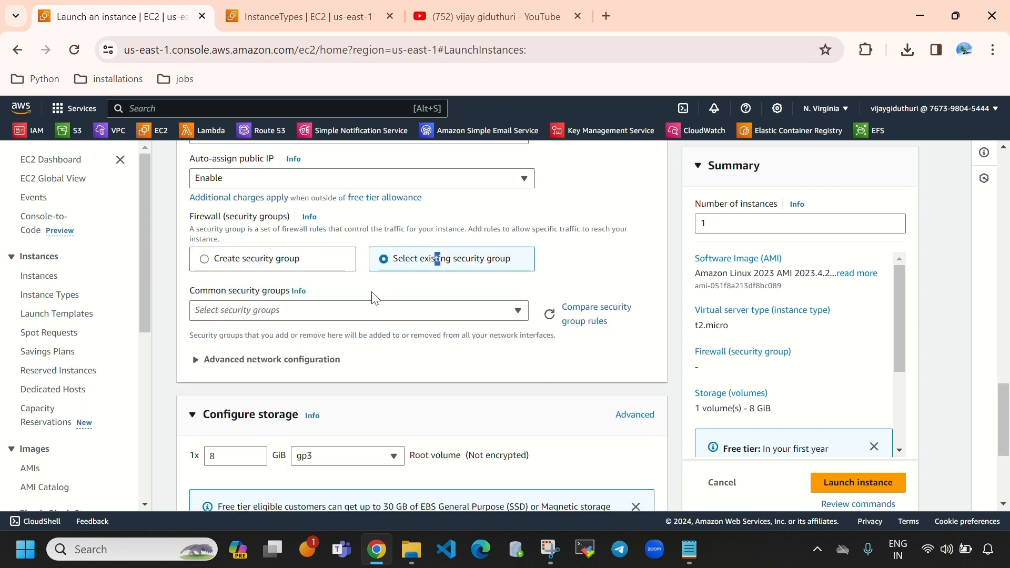
left_click(372, 310)
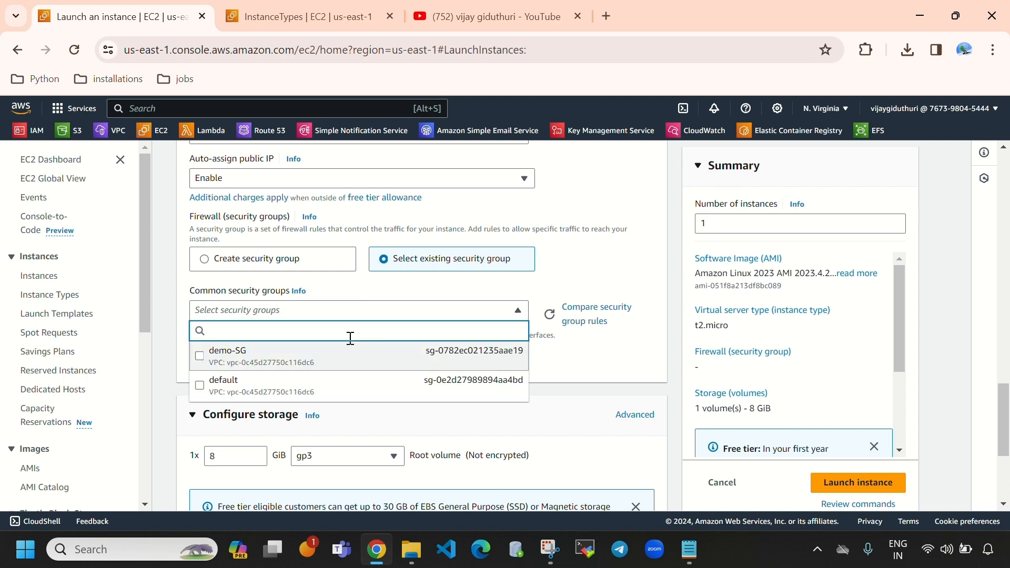
left_click(301, 259)
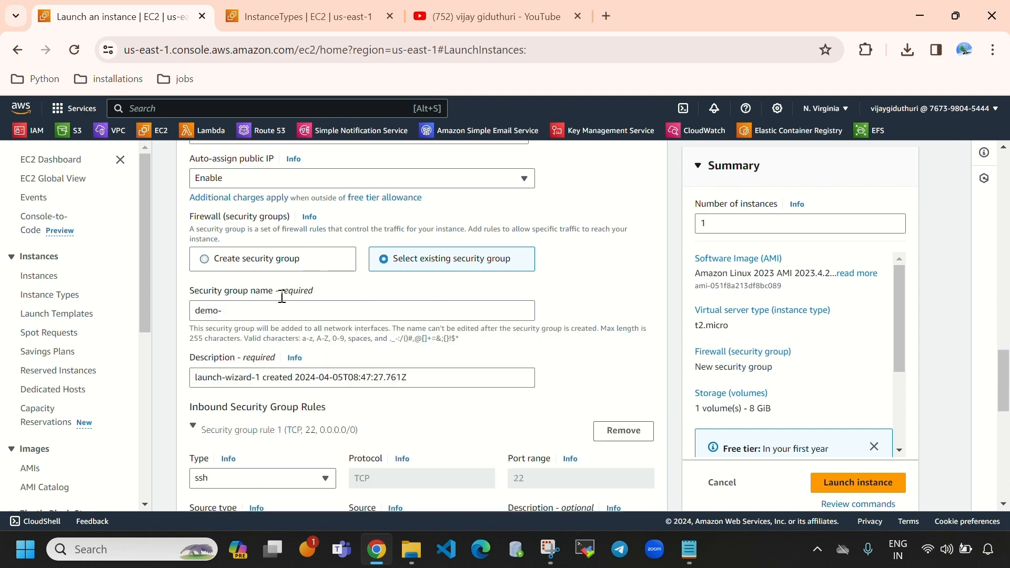
- Name the new security group SG and enter SG as its description
left_click_drag(323, 314, 199, 322)
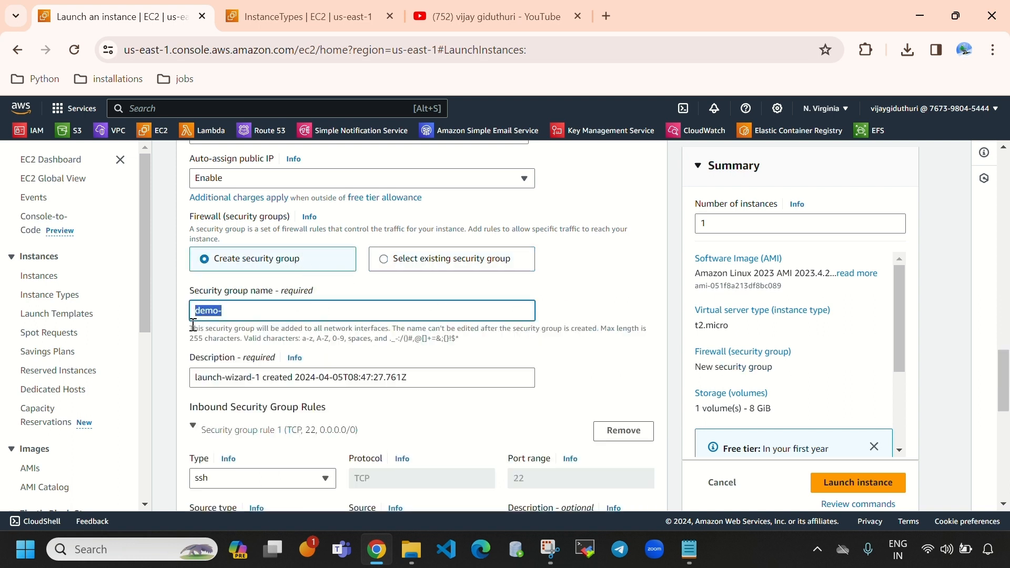
key("BackSpace")
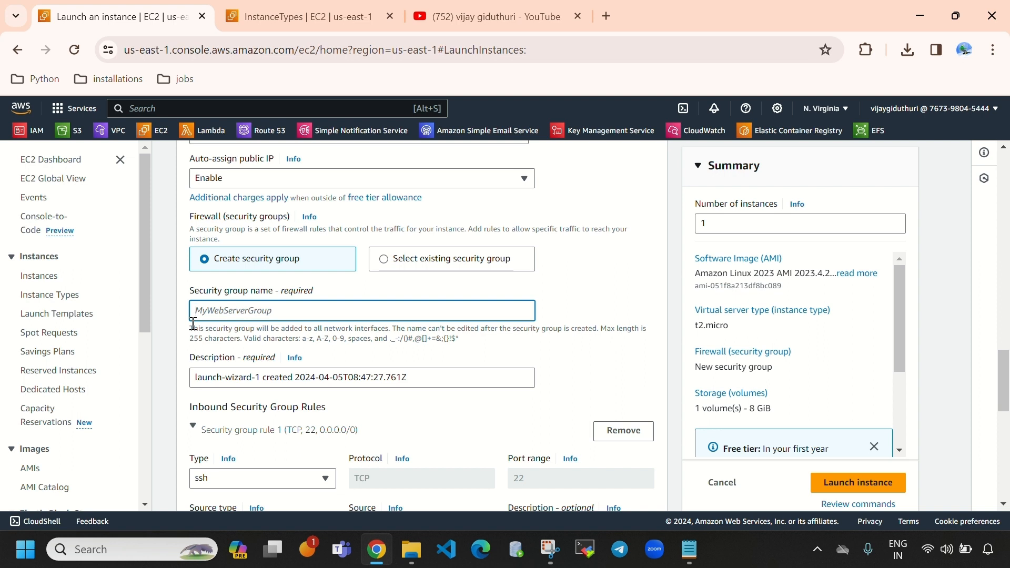
type("SG")
left_click_drag(447, 377, 192, 377)
key("BackSpace")
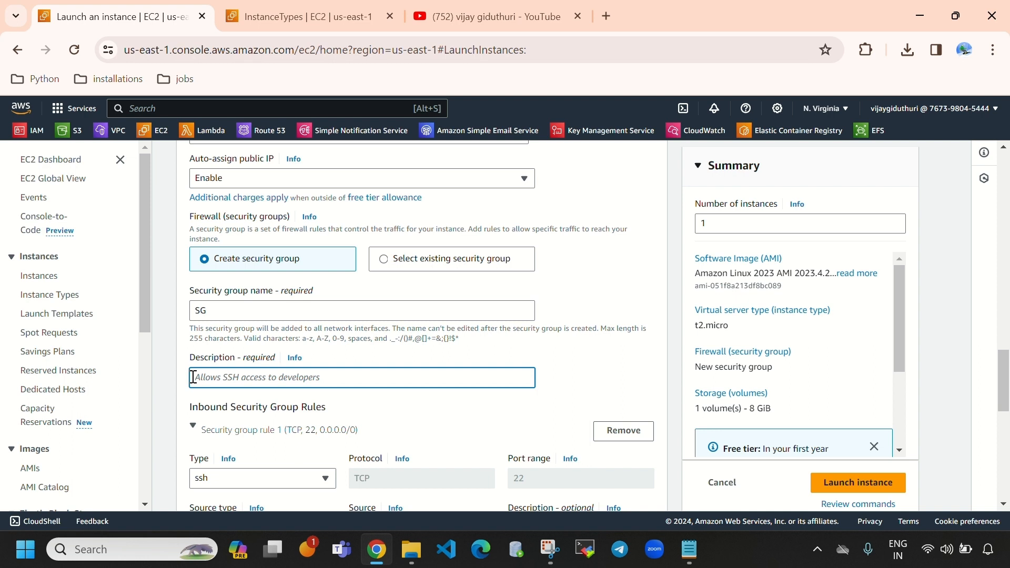
type("SG")
- Check the type and source type options of the first inbound rule, keeping ssh and Anywhere
scroll(473, 327, "down", 3)
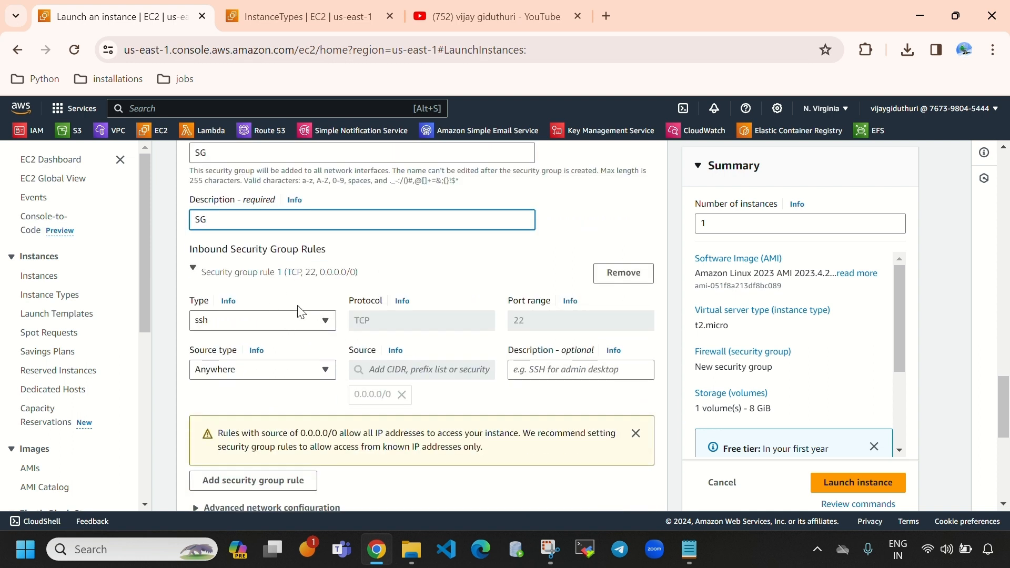
left_click(304, 311)
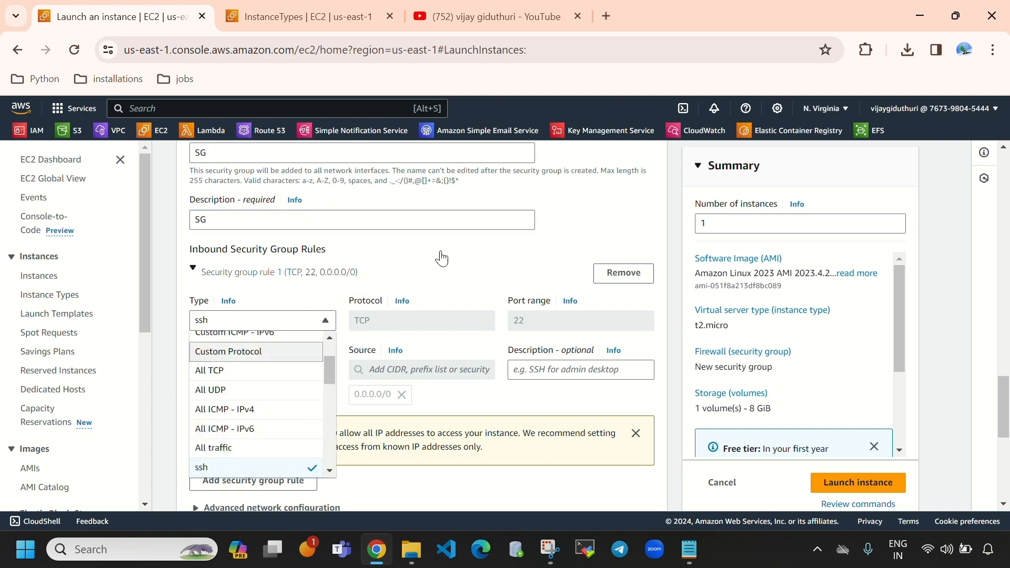
left_click(273, 466)
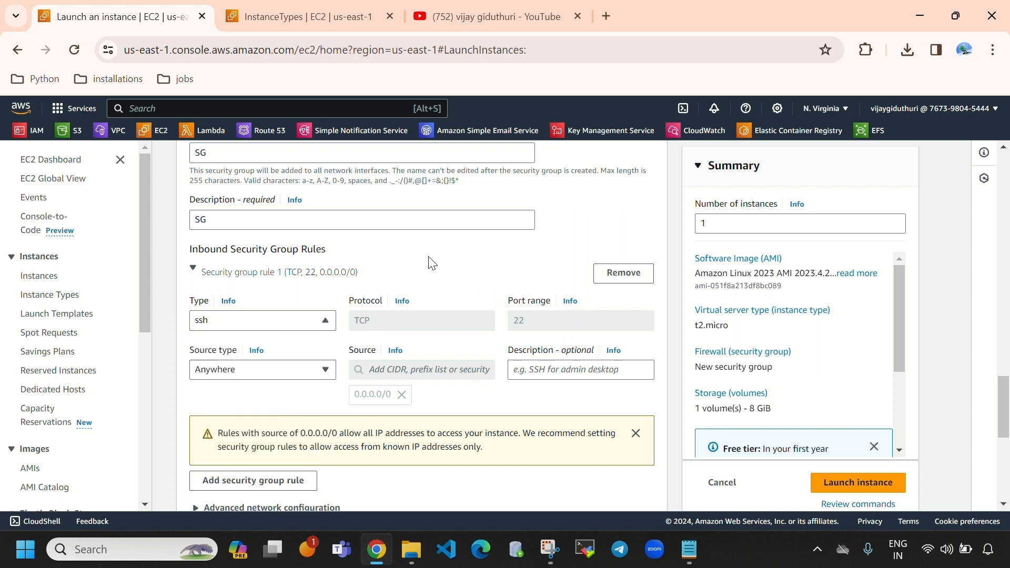
scroll(447, 362, "down", 3)
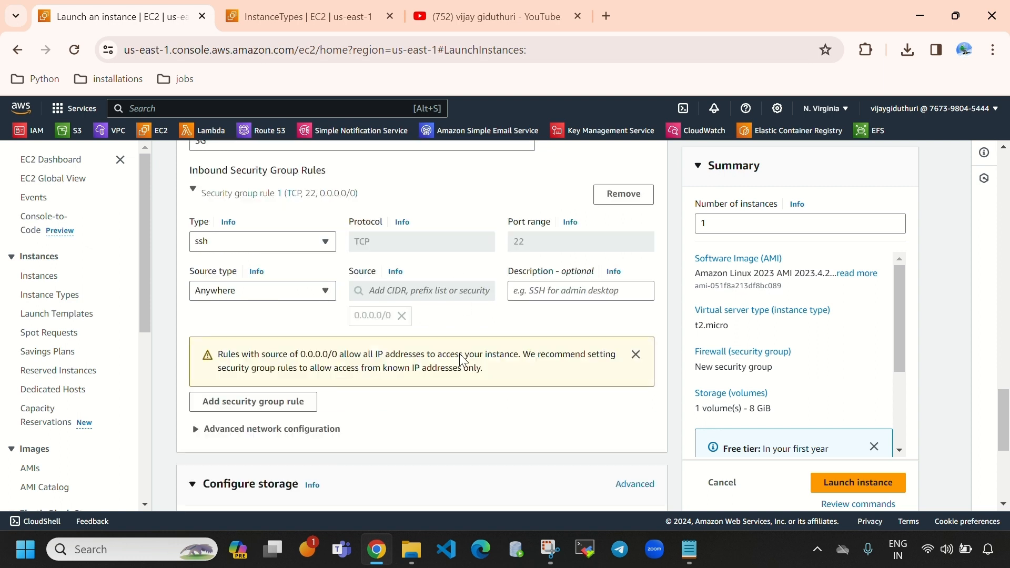
left_click(230, 292)
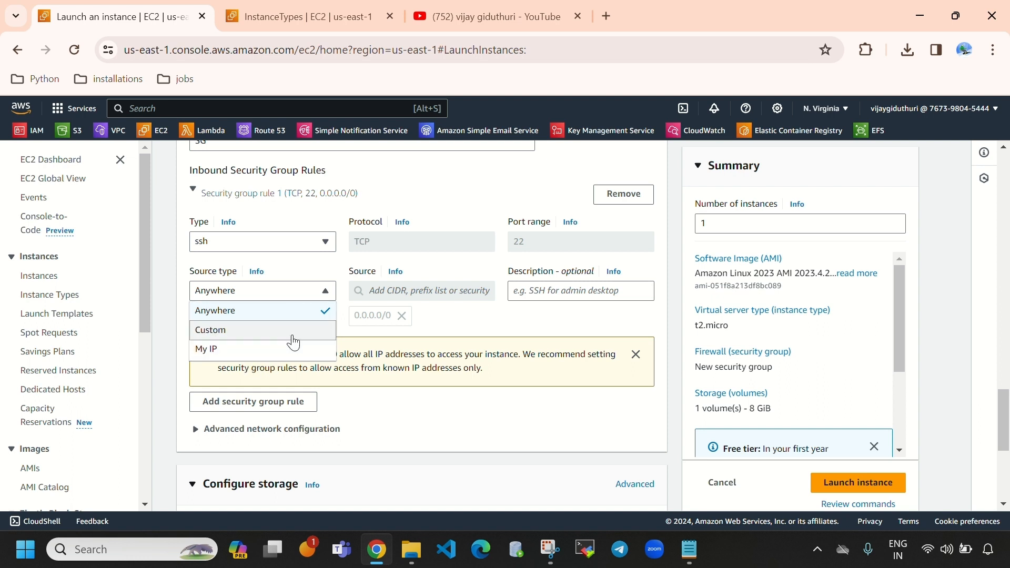
left_click(161, 377)
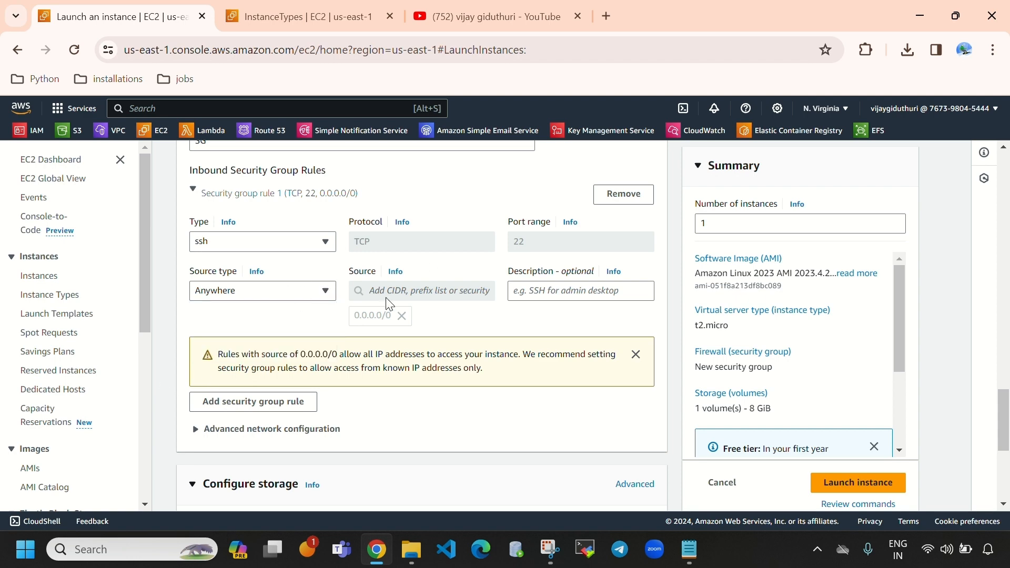
scroll(408, 383, "down", 1)
scroll(432, 374, "up", 1)
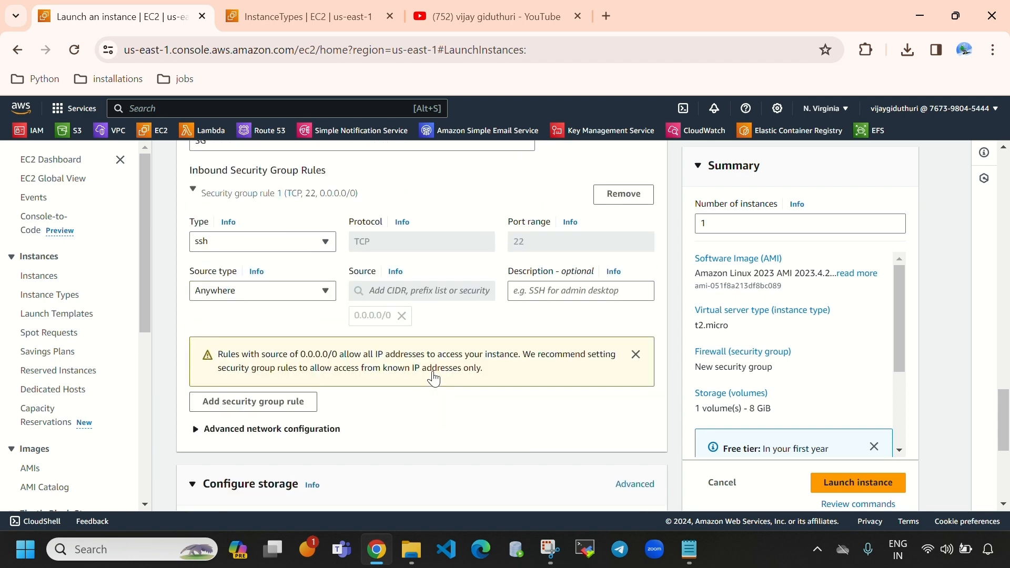
- Add a second inbound security group rule and set its type to HTTP
scroll(414, 387, "down", 1)
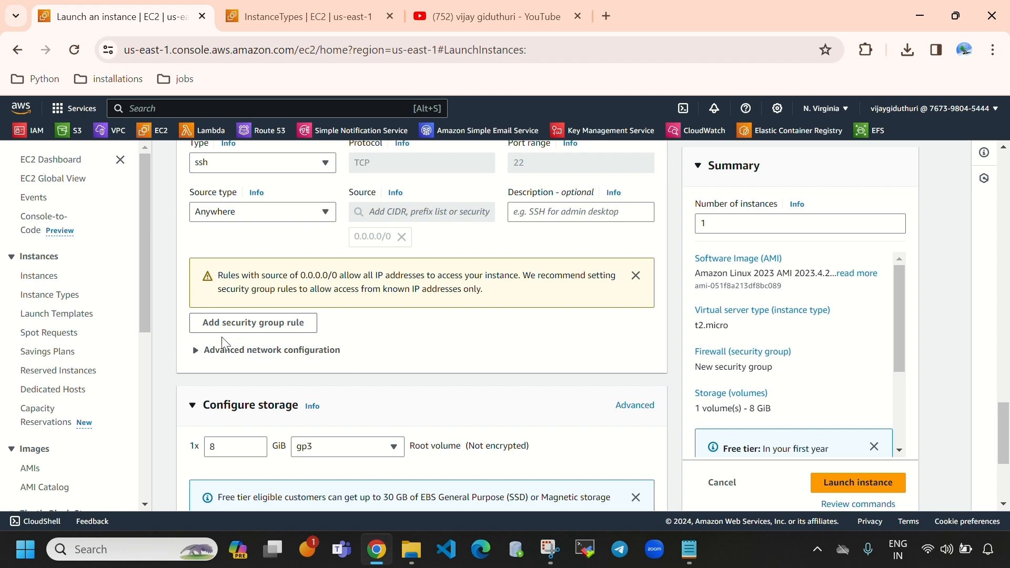
left_click(277, 323)
left_click(326, 243)
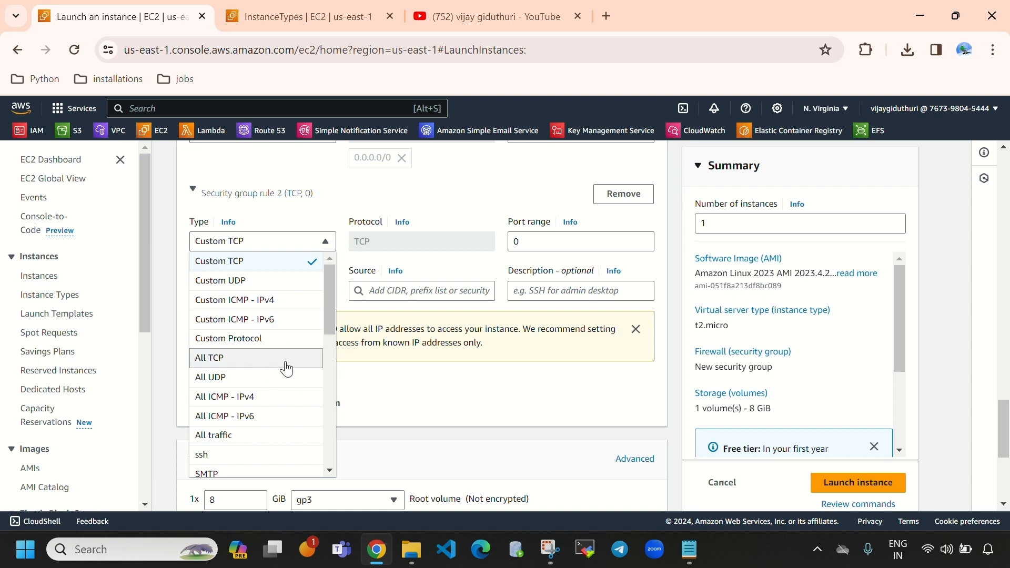
scroll(237, 392, "down", 1)
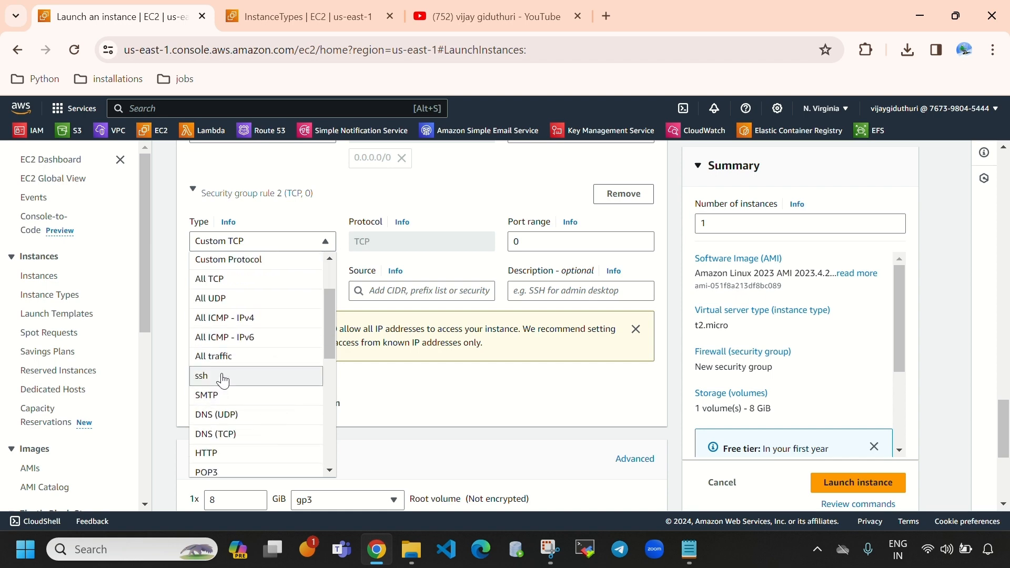
scroll(301, 254, "up", 3)
scroll(407, 270, "down", 4)
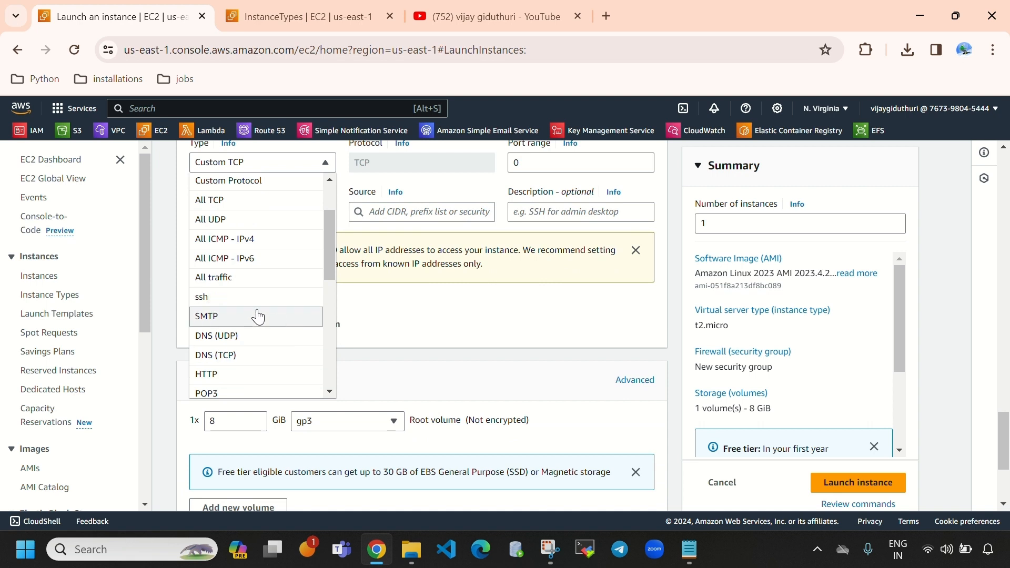
left_click(248, 374)
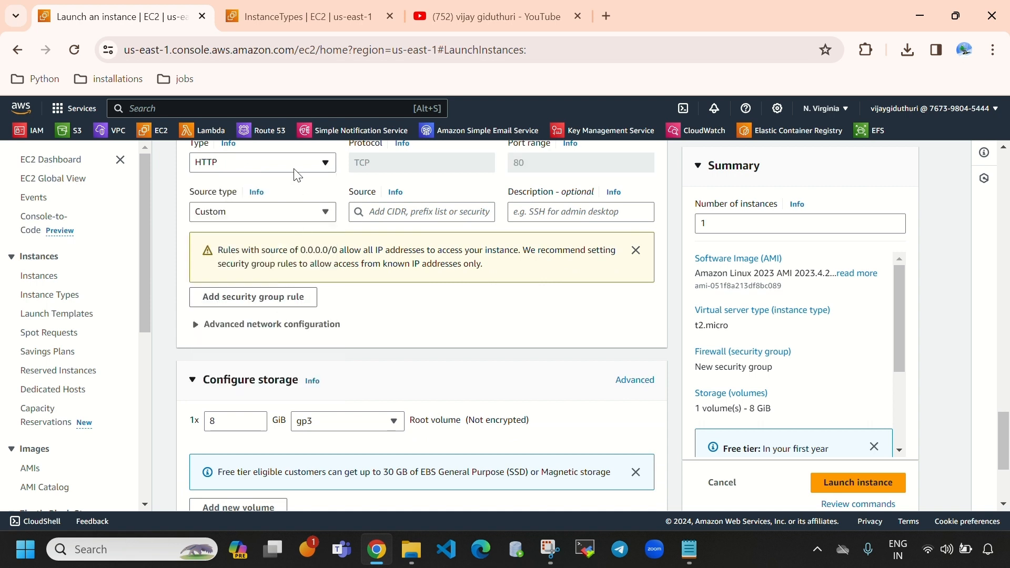
- Look through the other rule types offered for the second inbound rule, keeping HTTP
left_click(253, 162)
scroll(218, 311, "down", 5)
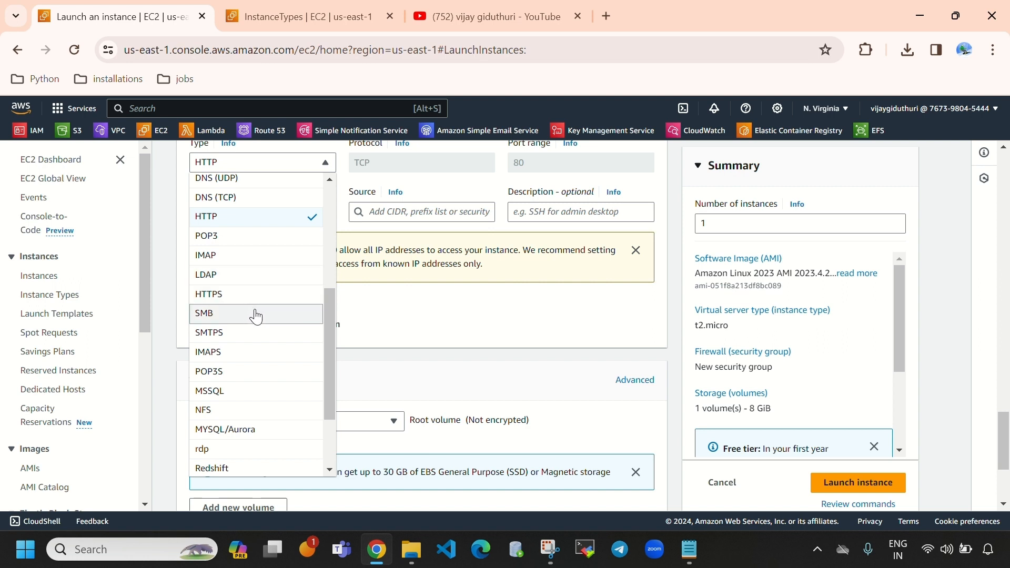
scroll(213, 402, "down", 2)
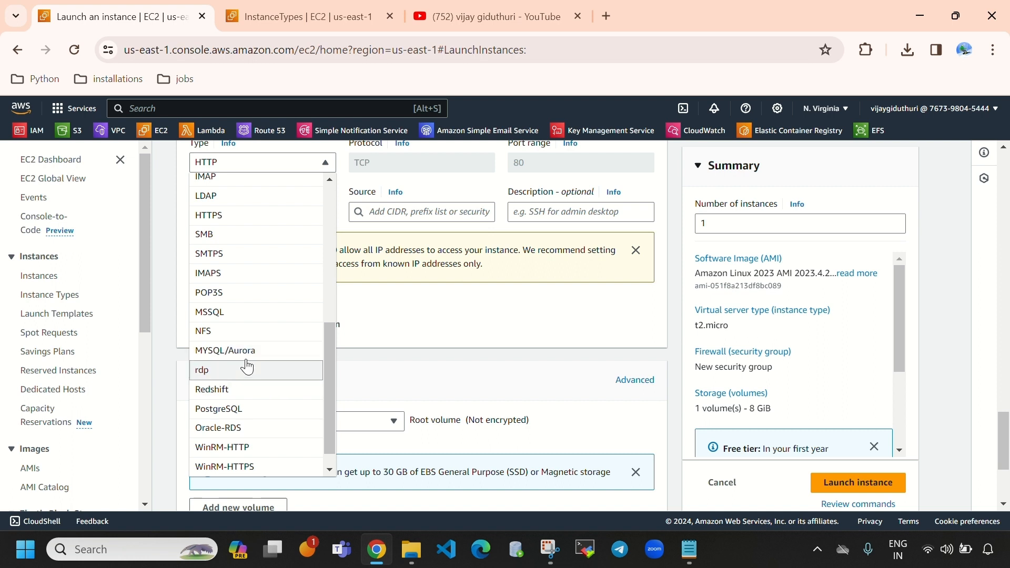
left_click(173, 254)
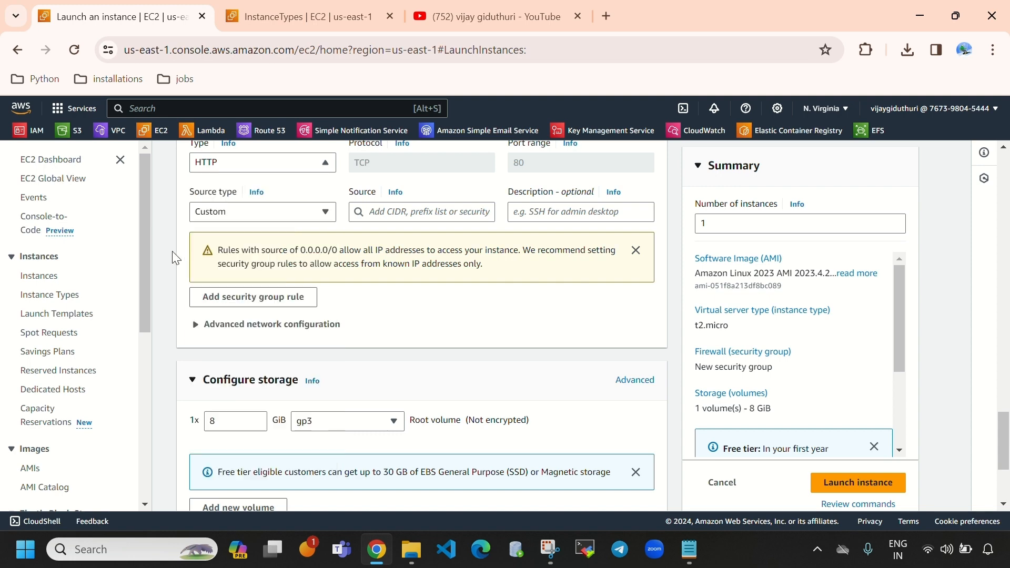
- Remove the HTTP inbound rule from the new security group and go to the storage configuration
scroll(220, 333, "up", 2)
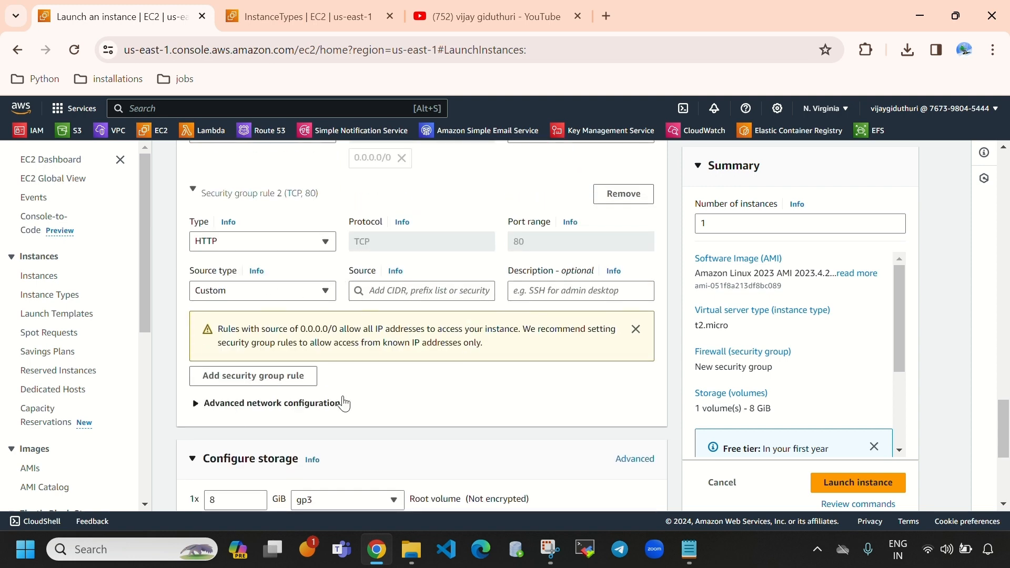
scroll(457, 368, "up", 1)
scroll(460, 368, "up", 1)
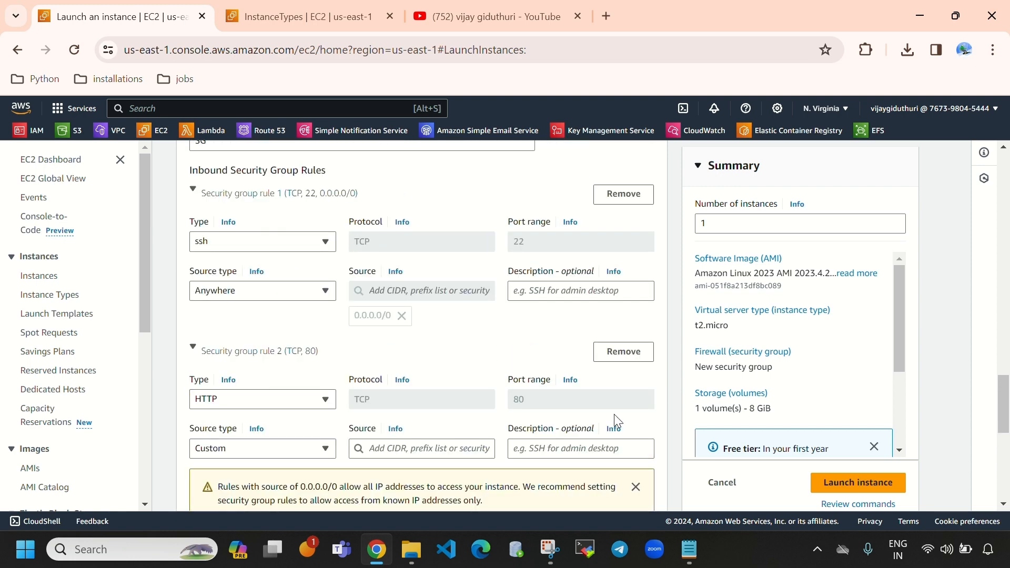
left_click(629, 352)
scroll(295, 342, "up", 1)
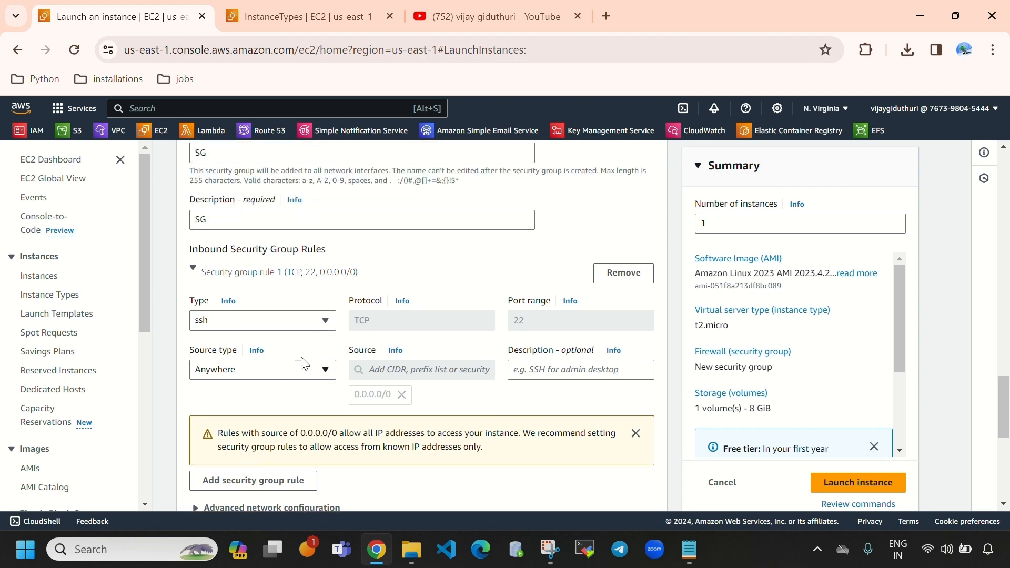
scroll(381, 310, "down", 5)
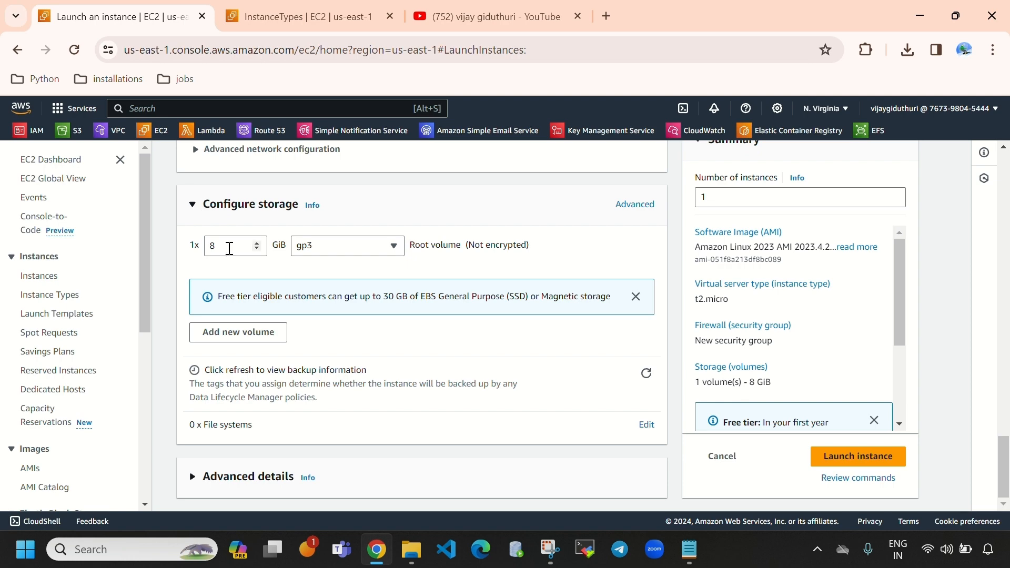
- Review the root volume size in the storage configuration alongside the operating system image choices
left_click(229, 249)
scroll(378, 315, "up", 15)
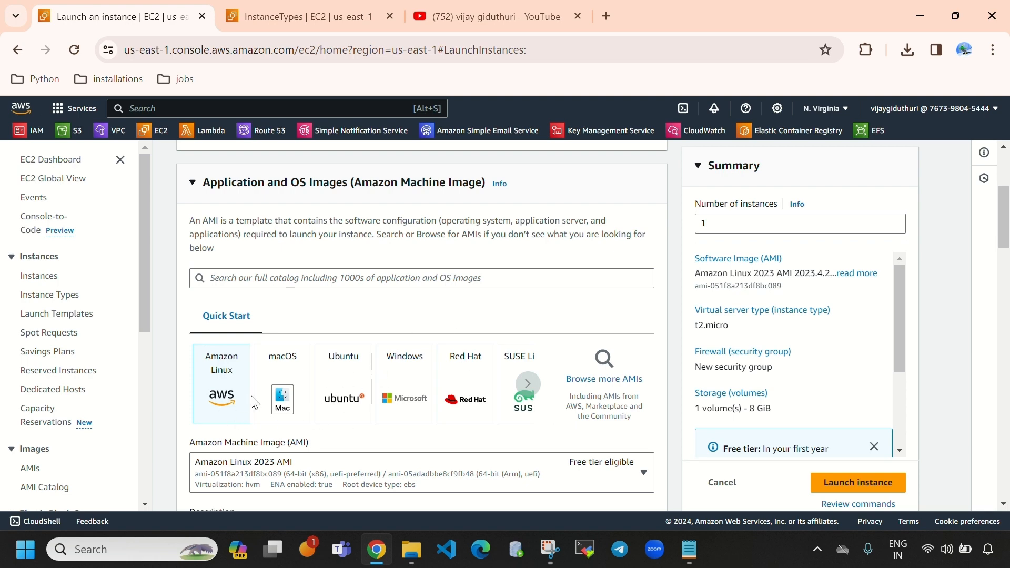
scroll(434, 380, "down", 15)
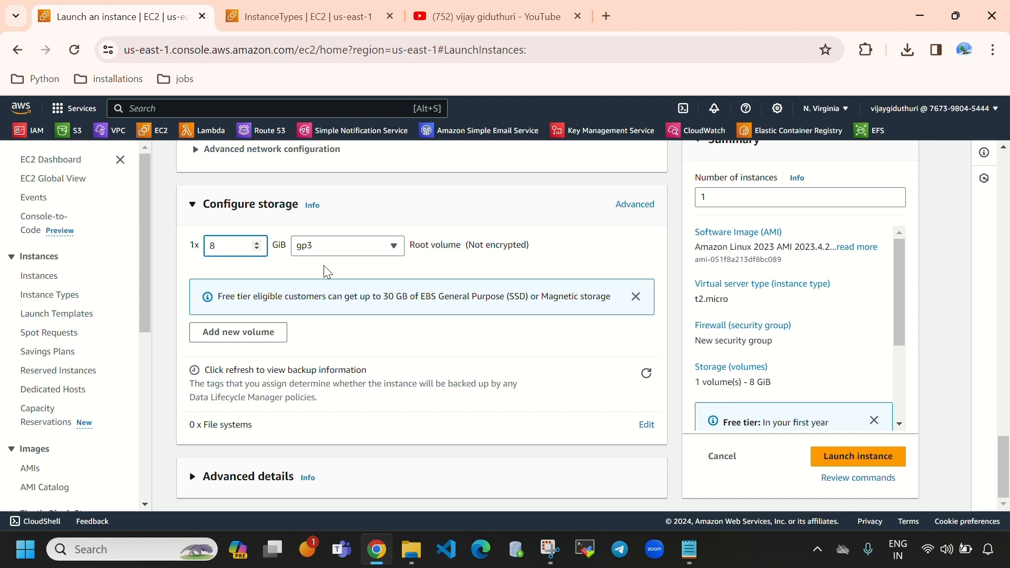
scroll(331, 284, "up", 6)
scroll(339, 294, "up", 10)
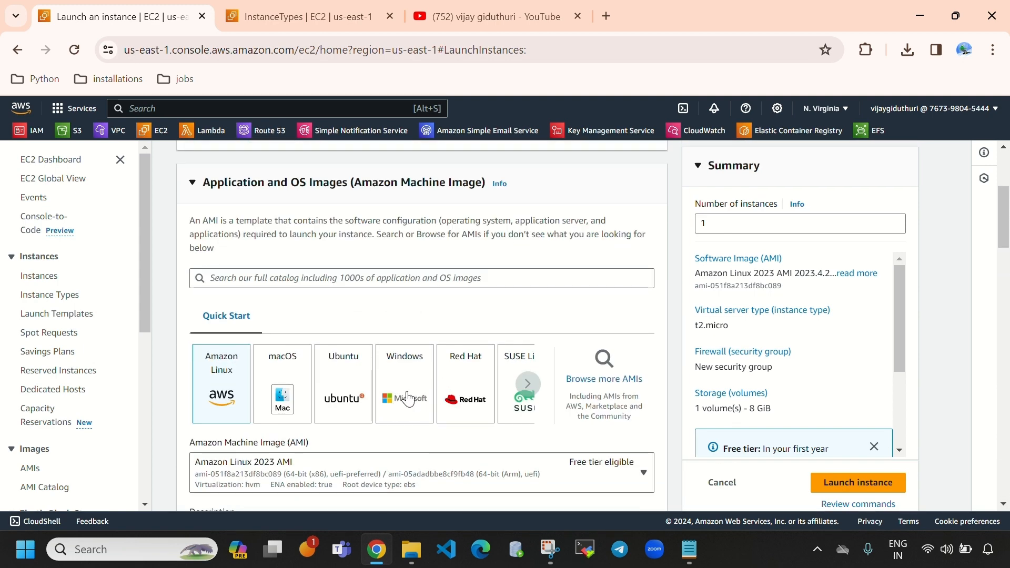
scroll(436, 393, "down", 5)
scroll(435, 393, "down", 10)
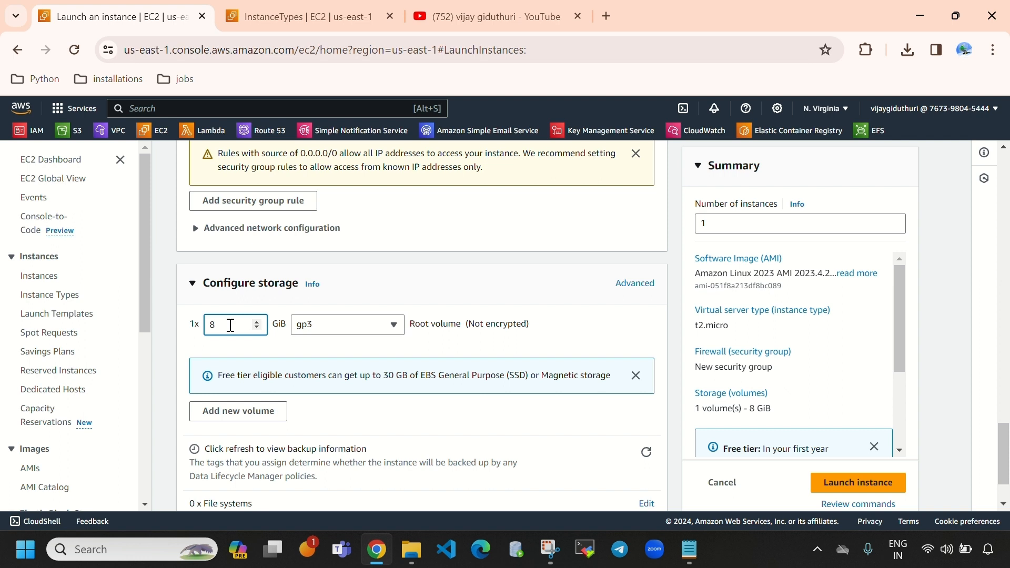
- Try other root volume sizes, including 30 and 7 GiB, and set the size back to 8 GiB
key("BackSpace")
type("30")
key("BackSpace")
key("BackSpace")
type("30100")
key("BackSpace")
key("BackSpace")
key("BackSpace")
type("8")
type("7")
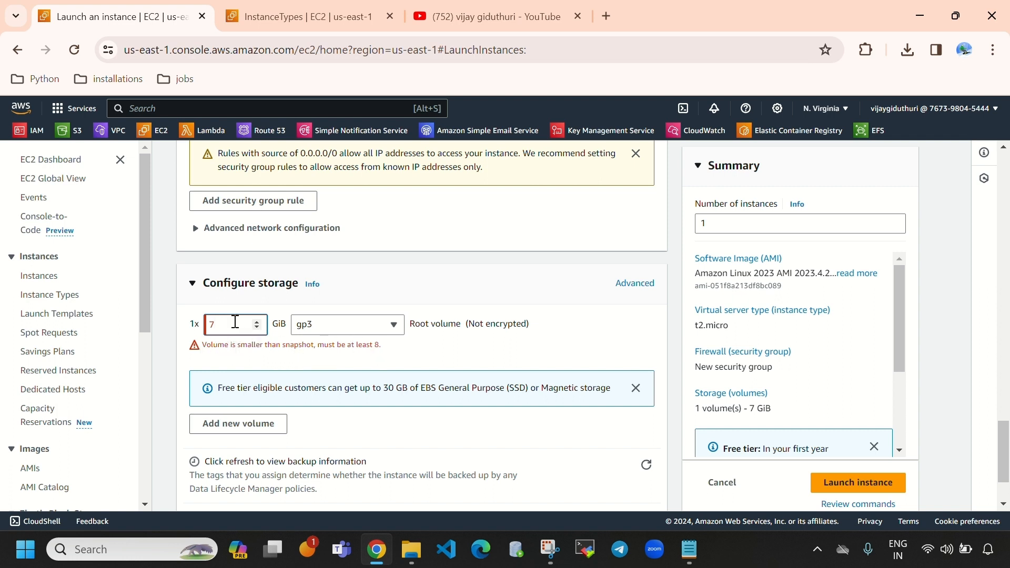
key("BackSpace")
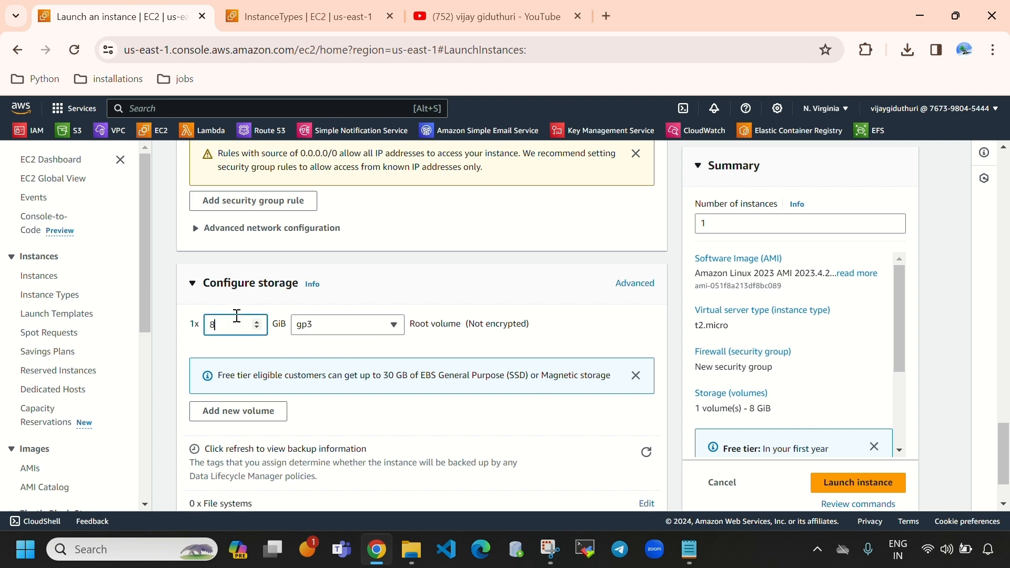
- Expand the instance's advanced details and start editing the optional user data
scroll(237, 316, "down", 1)
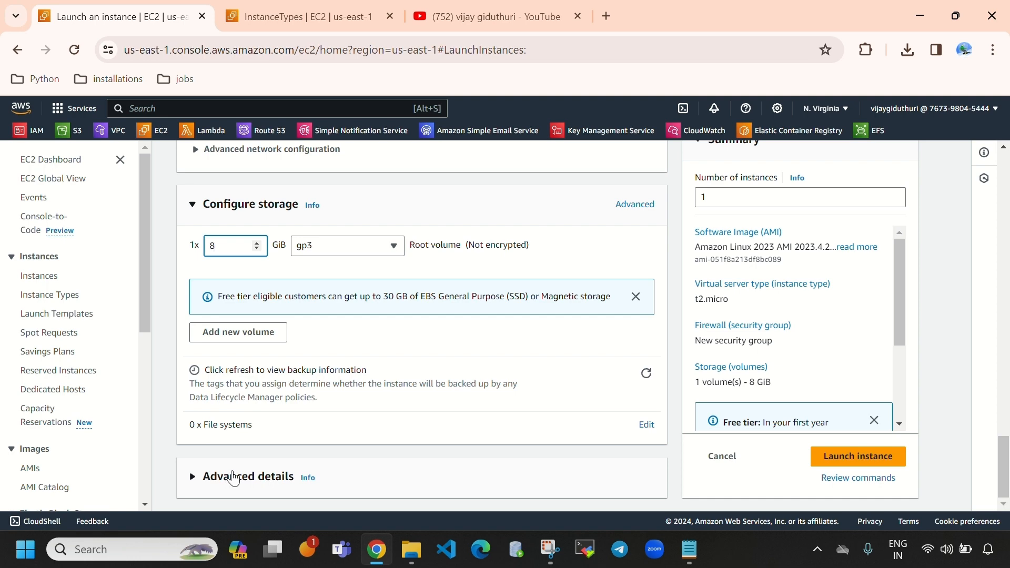
left_click(234, 477)
scroll(389, 395, "down", 20)
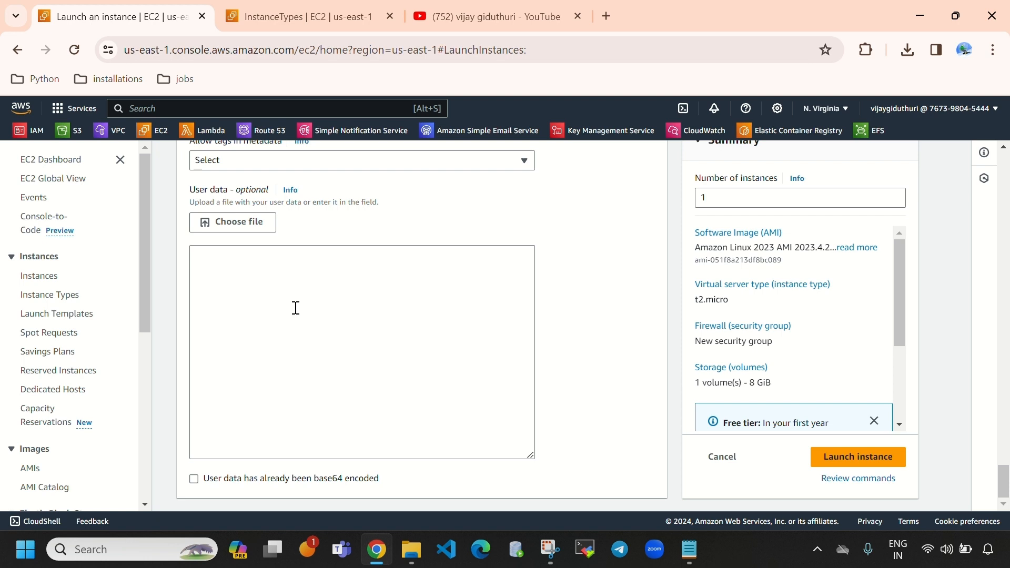
left_click(295, 308)
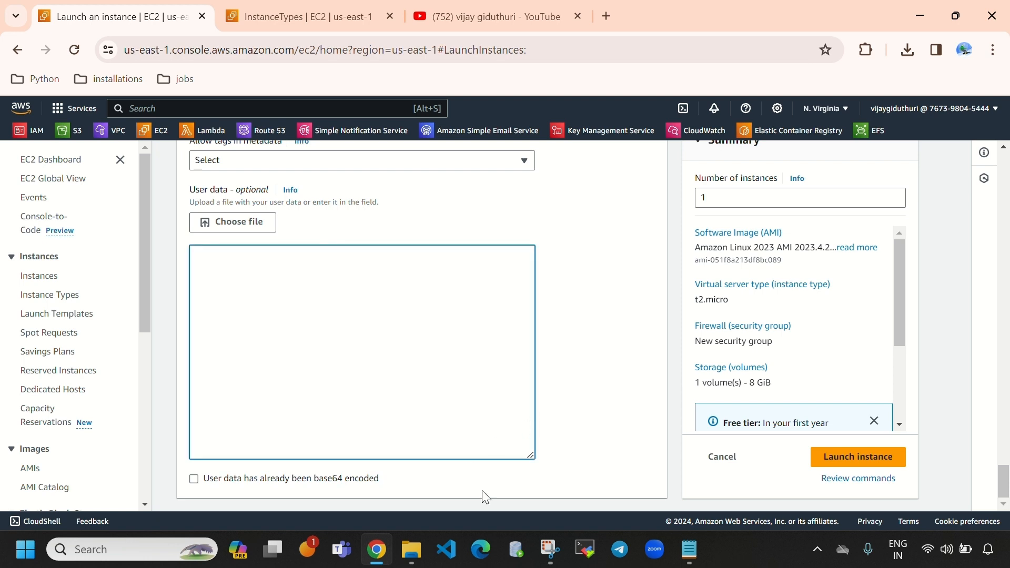
- Copy the second httpd bash script from the ami note in Notepad and paste it into the instance's user data in Chrome
left_click(689, 549)
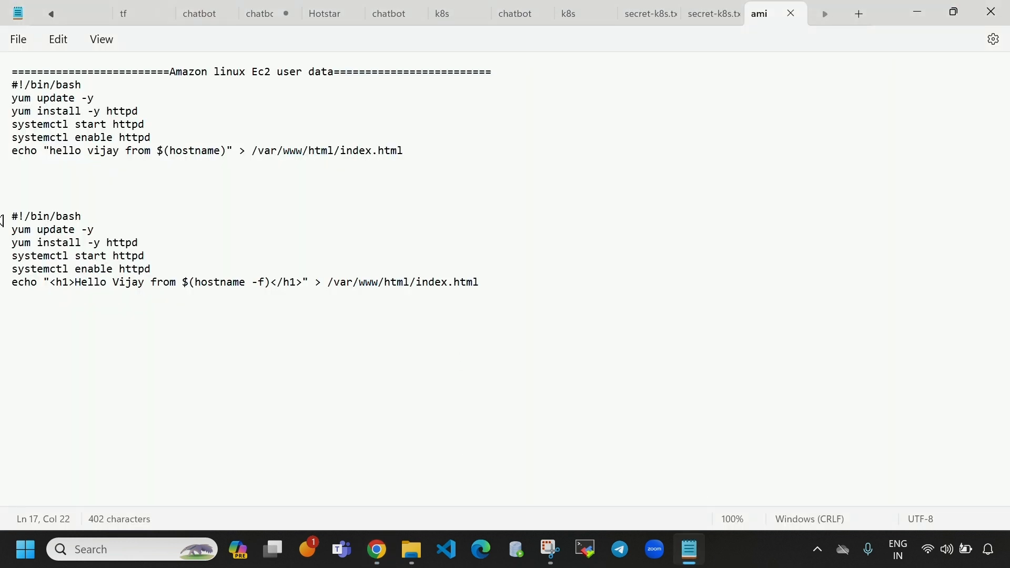
left_click_drag(11, 216, 561, 314)
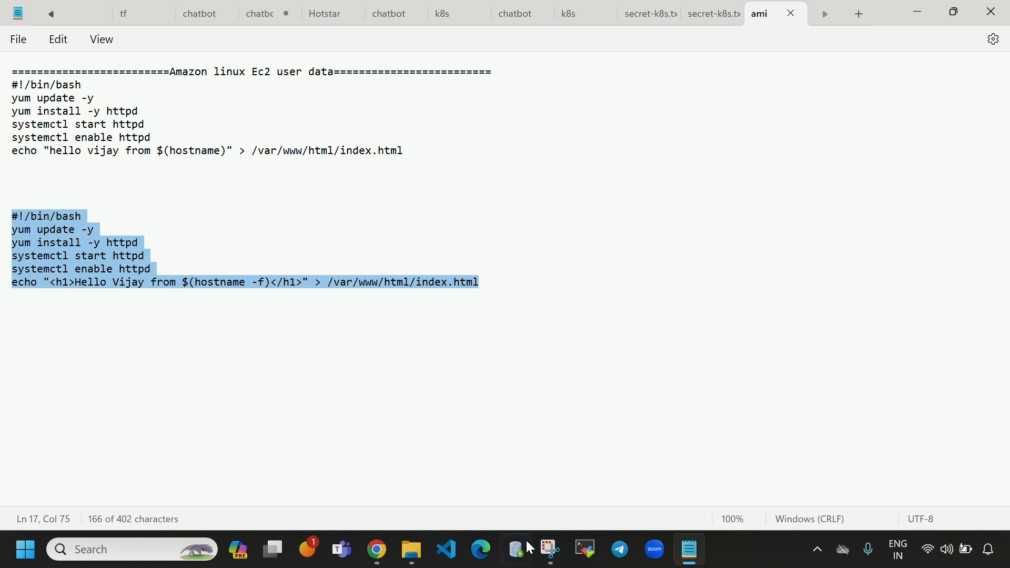
left_click(345, 553)
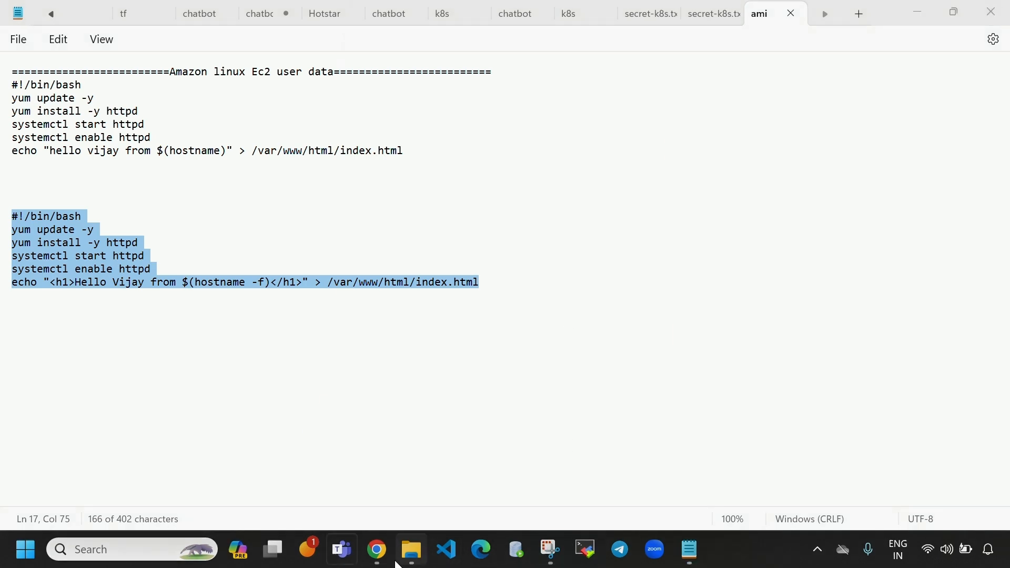
left_click(377, 550)
left_click(366, 416)
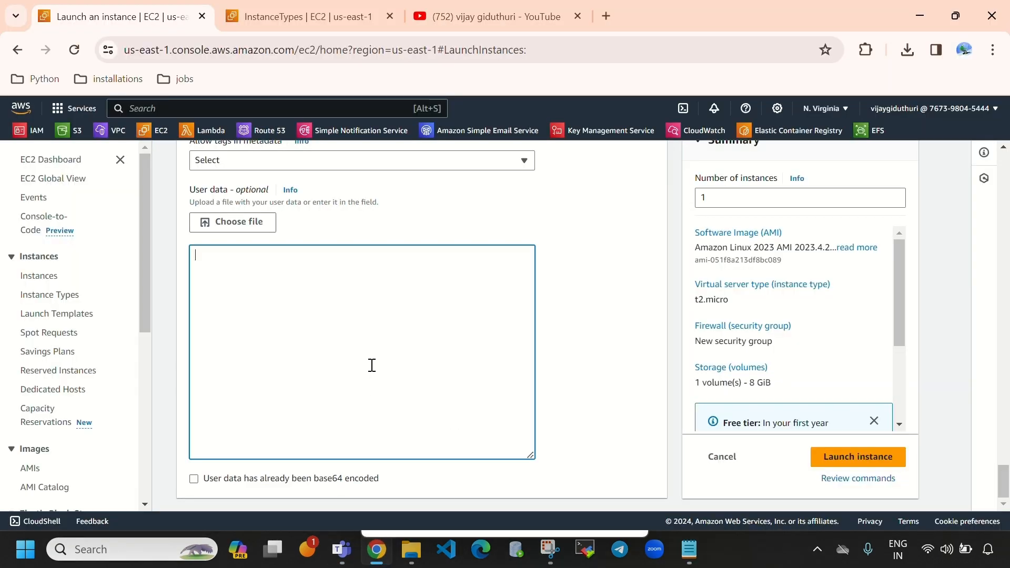
type("#!/bin/bash yum update -y yum install -y httpd systemctl start httpd systemctl enable httpd echo \"<h1>Hello Vijay from $(hostname -f)</h1>\" > /var/www/html/index.html")
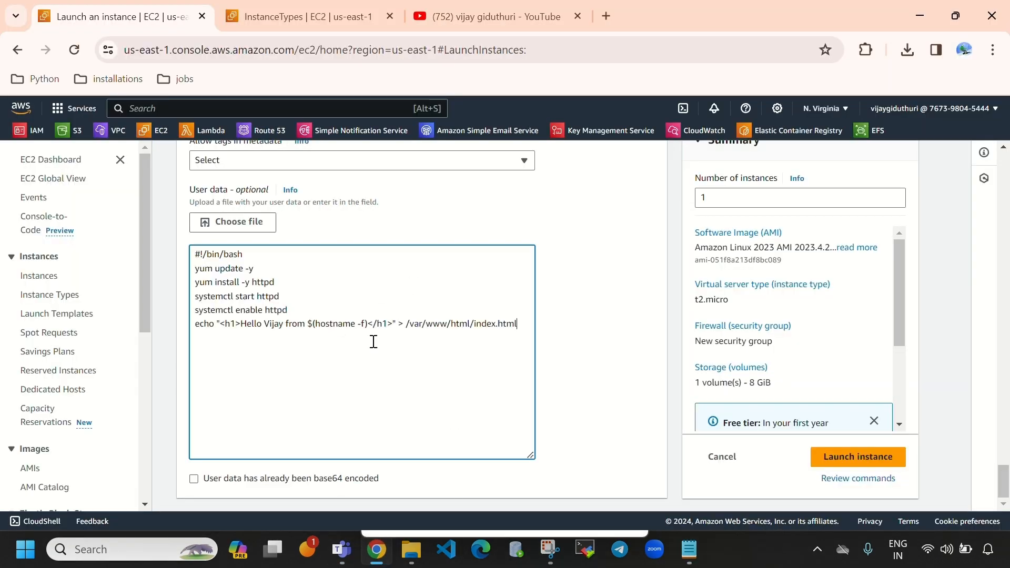
- Read through the user data script line by line, from yum update to the echo command that writes index.html
left_click_drag(194, 254, 256, 269)
left_click(198, 269)
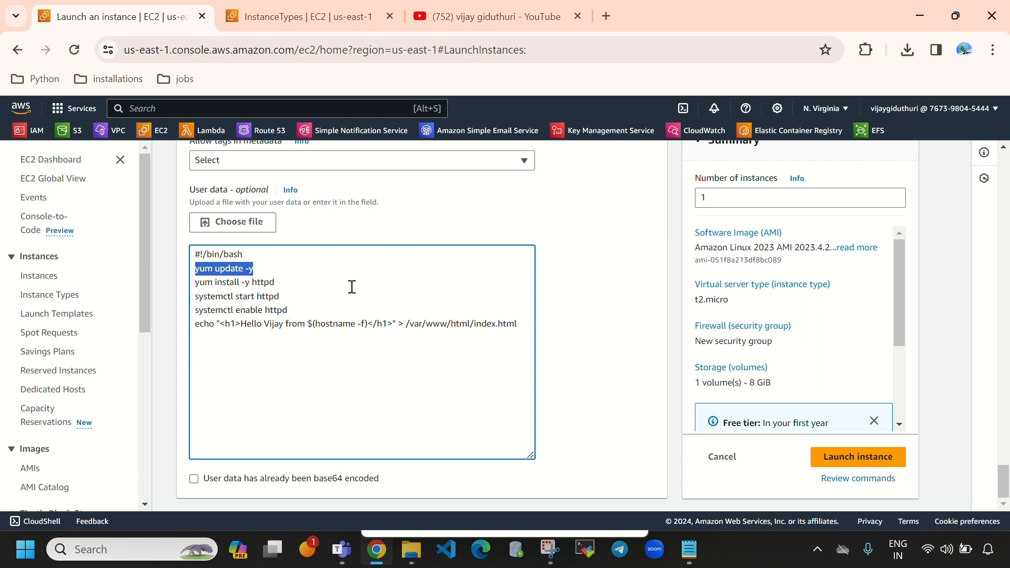
left_click(271, 270)
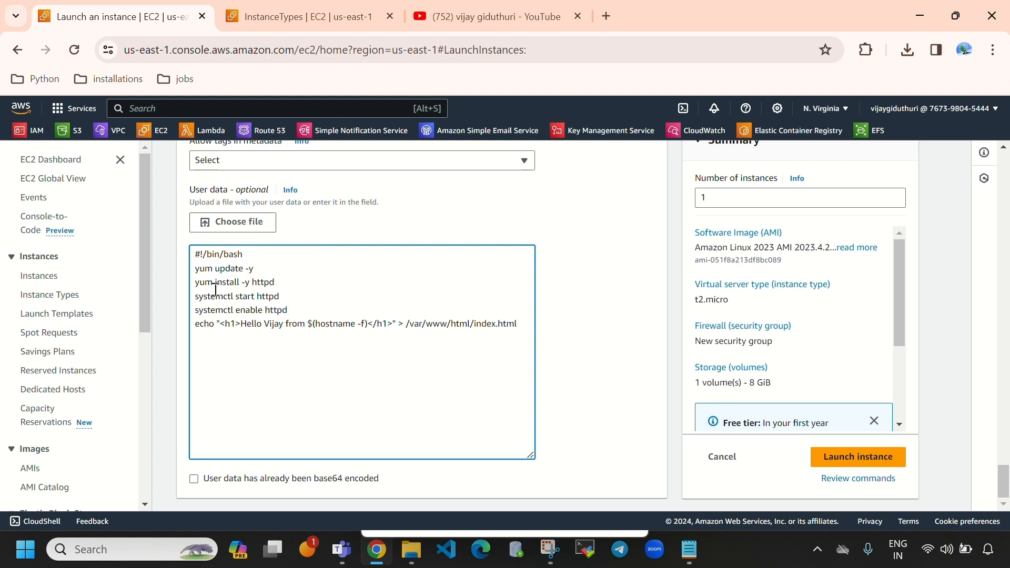
left_click_drag(195, 282, 276, 284)
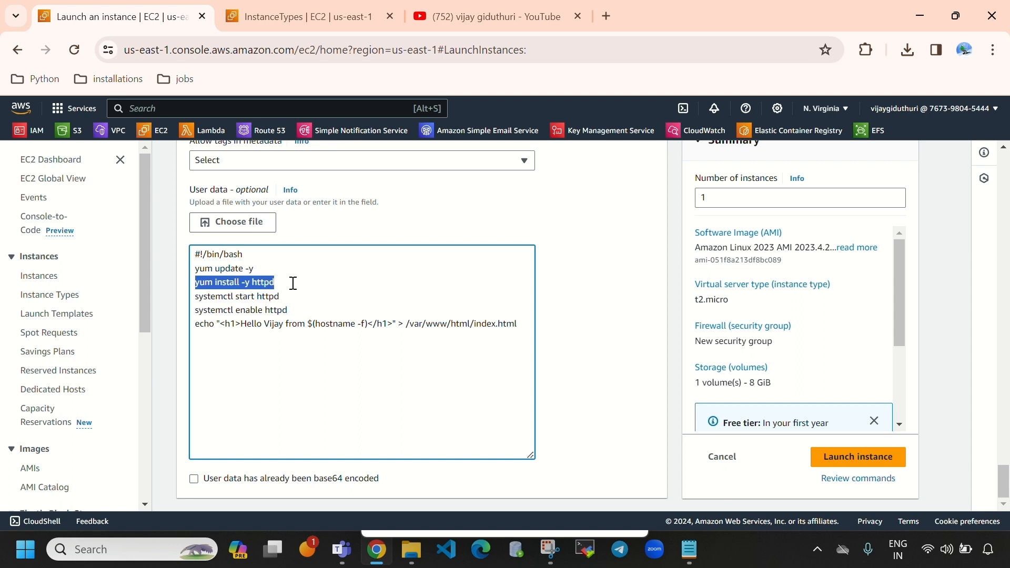
left_click(293, 283)
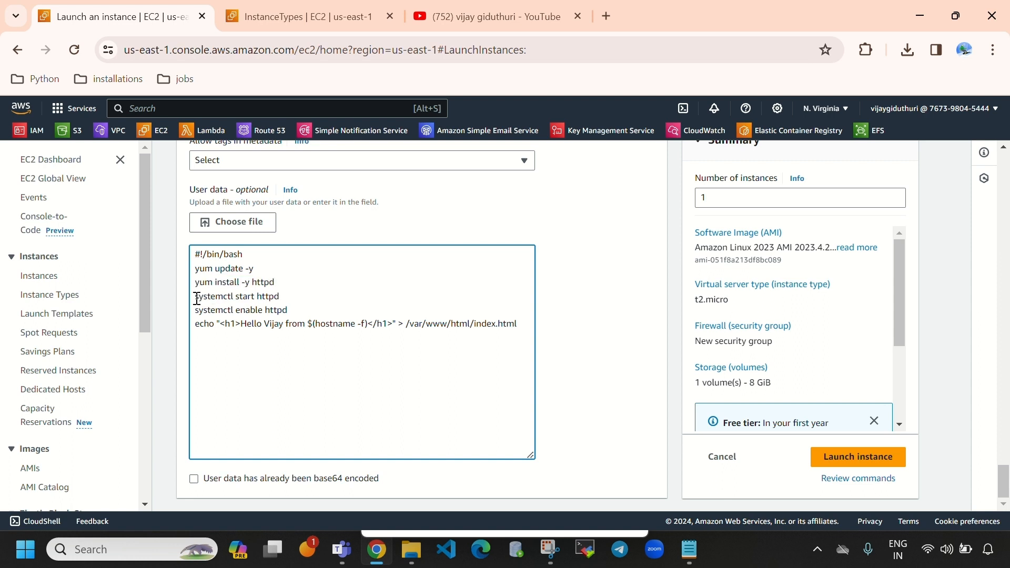
left_click_drag(196, 299, 289, 296)
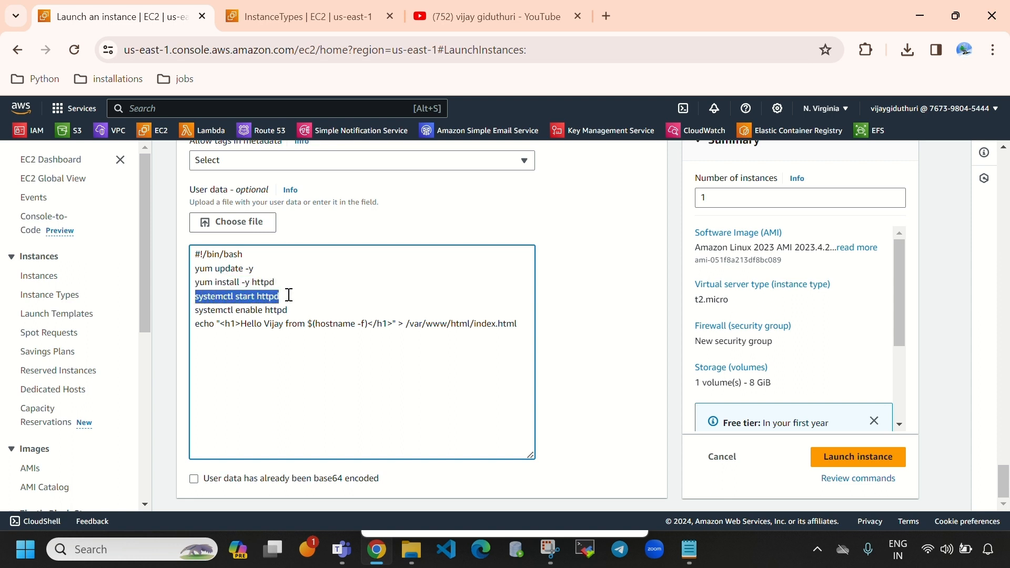
left_click_drag(202, 310, 294, 309)
left_click(357, 367)
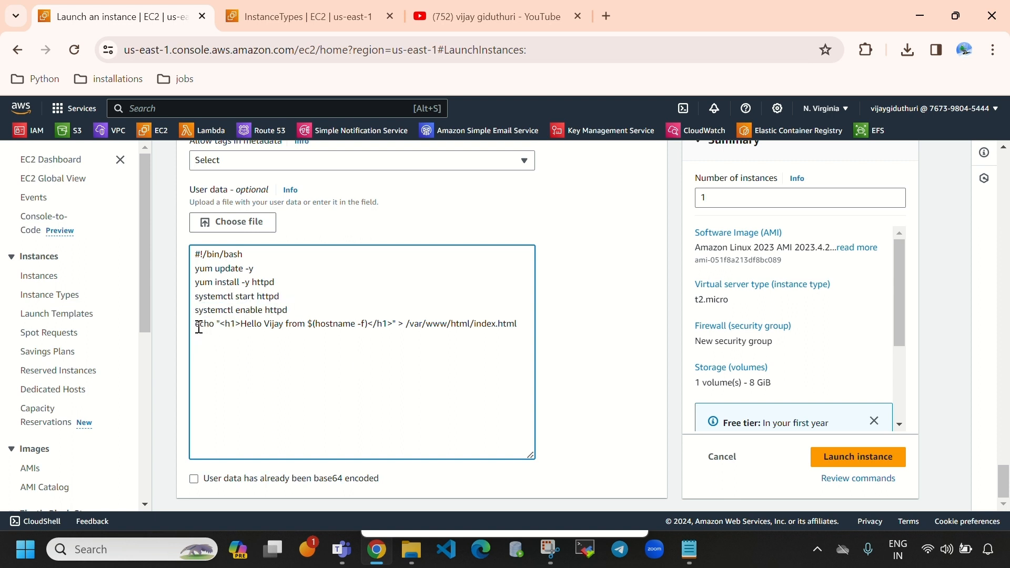
left_click_drag(199, 328, 360, 329)
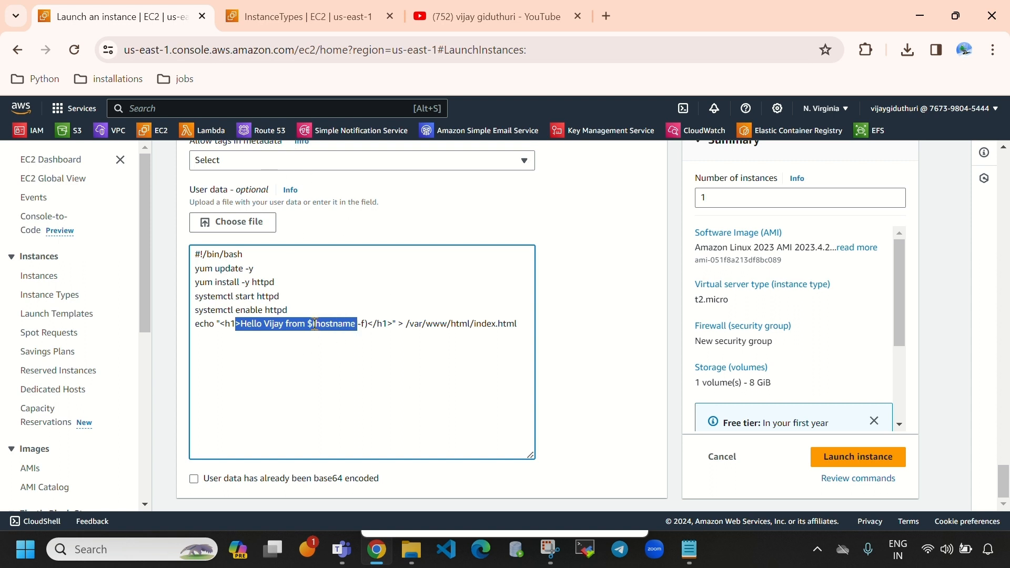
left_click(351, 329)
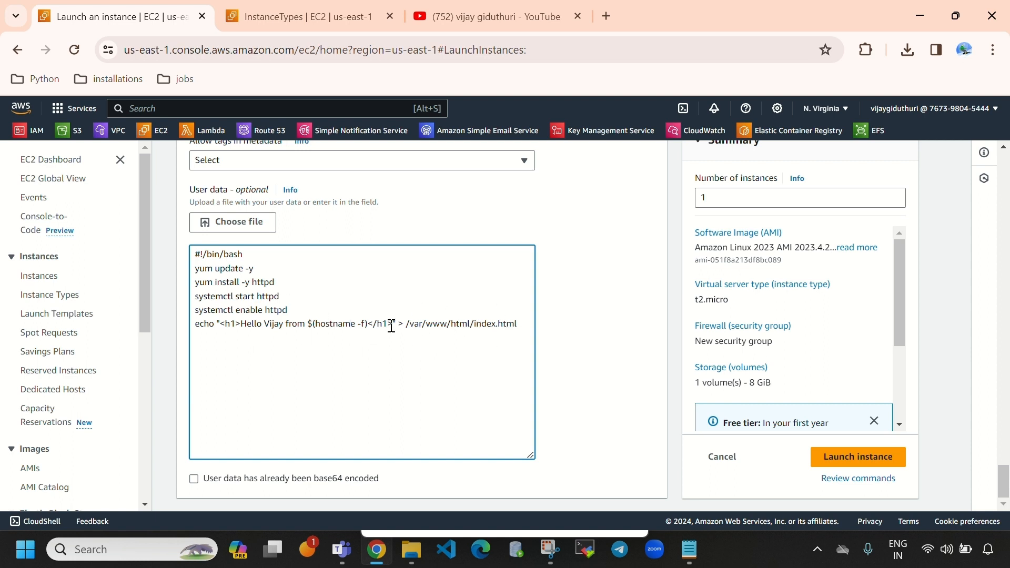
- Skim the advanced settings above the user data and recheck the script's httpd install line and hello message
scroll(422, 392, "up", 12)
scroll(422, 390, "down", 12)
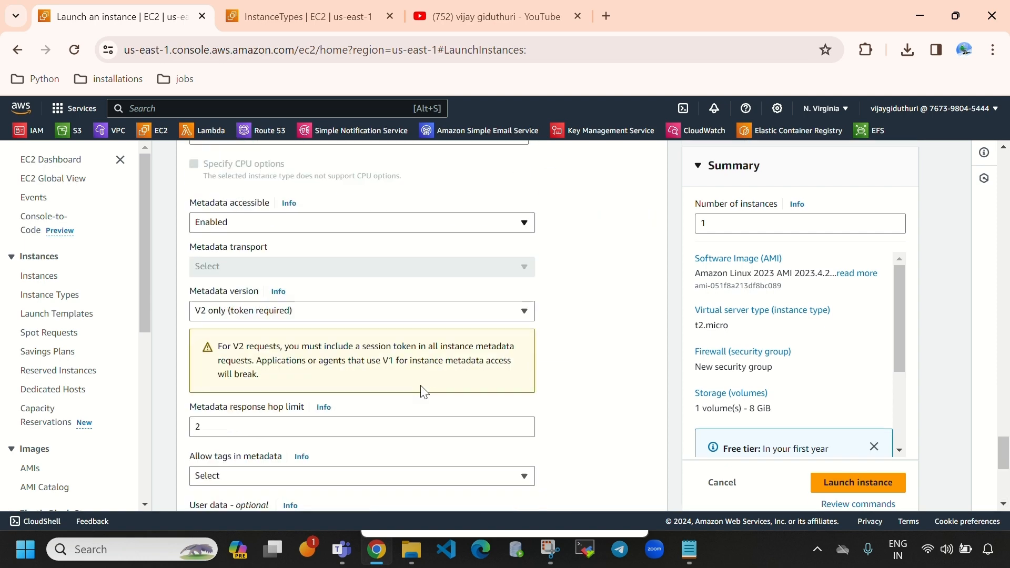
scroll(433, 353, "up", 10)
scroll(433, 352, "down", 10)
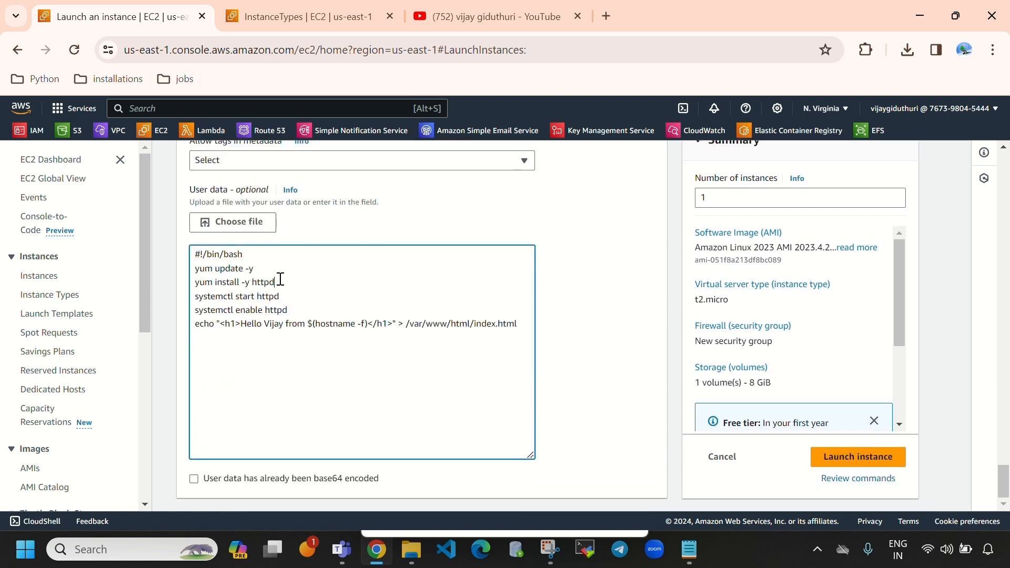
left_click_drag(281, 279, 256, 286)
left_click(295, 347)
left_click_drag(241, 325, 366, 332)
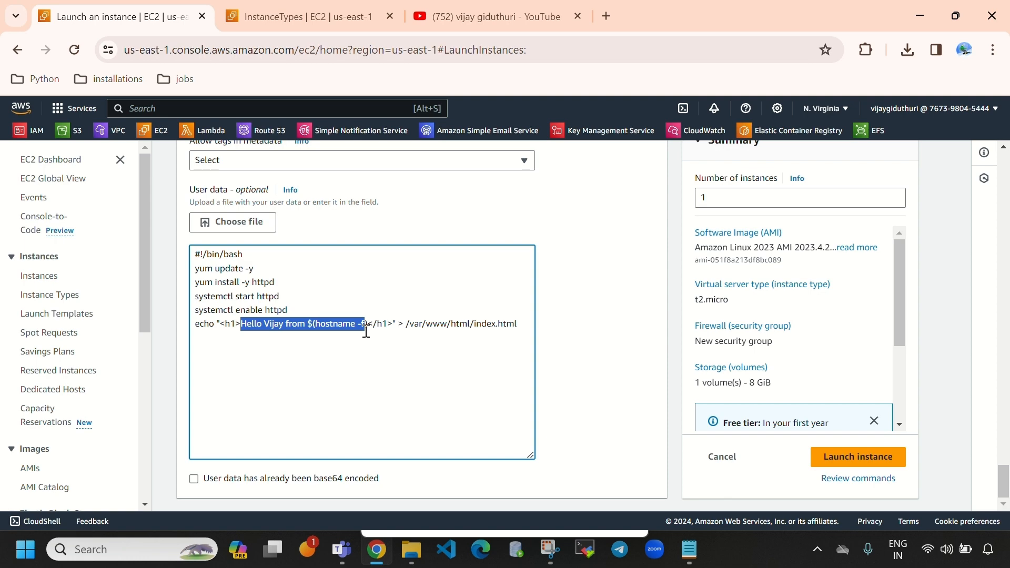
- Recheck the SG security group's inbound ssh rule and launch the instance
scroll(410, 396, "up", 20)
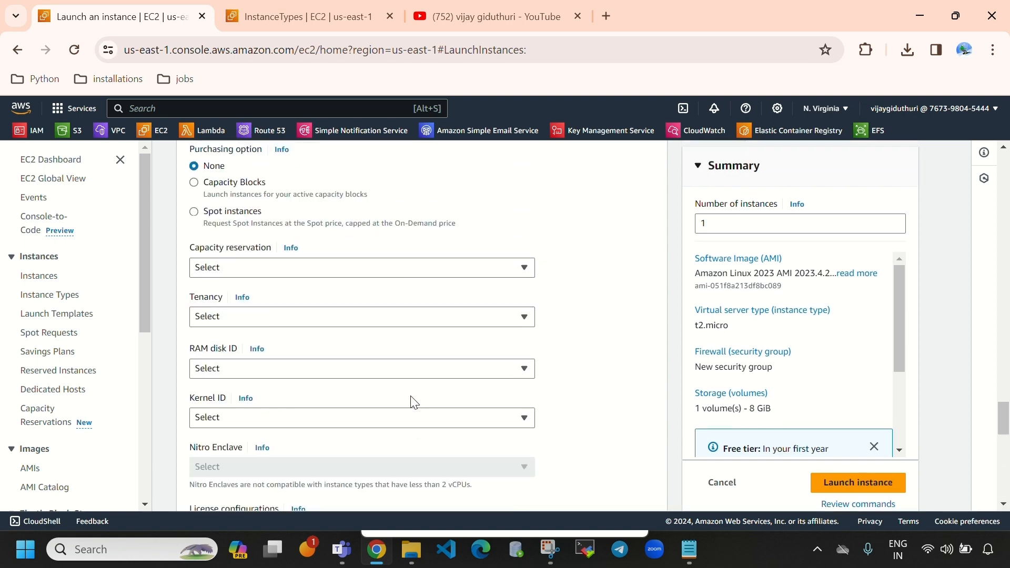
scroll(418, 403, "up", 12)
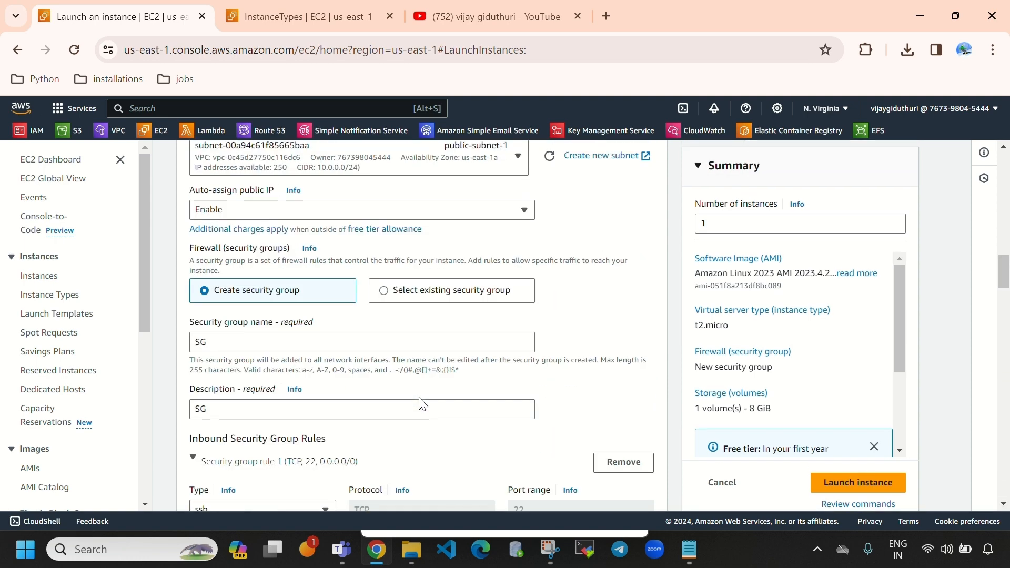
scroll(329, 373, "down", 3)
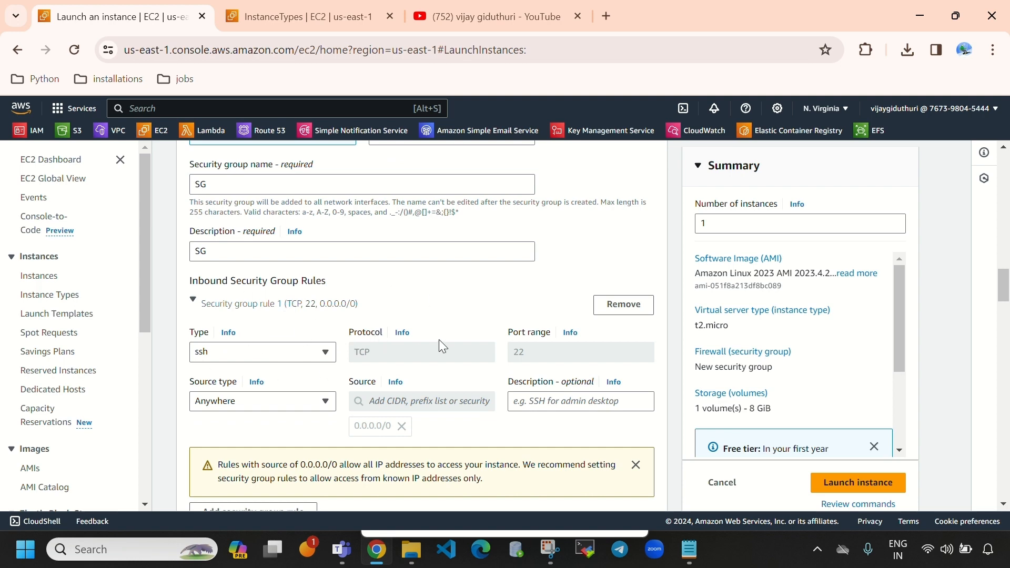
scroll(431, 334, "down", 15)
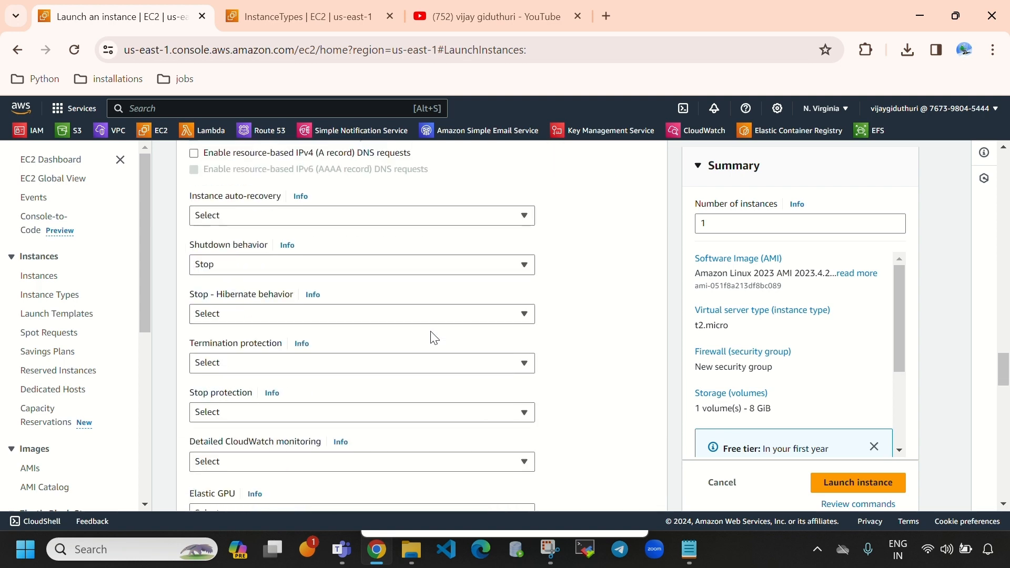
scroll(435, 338, "down", 10)
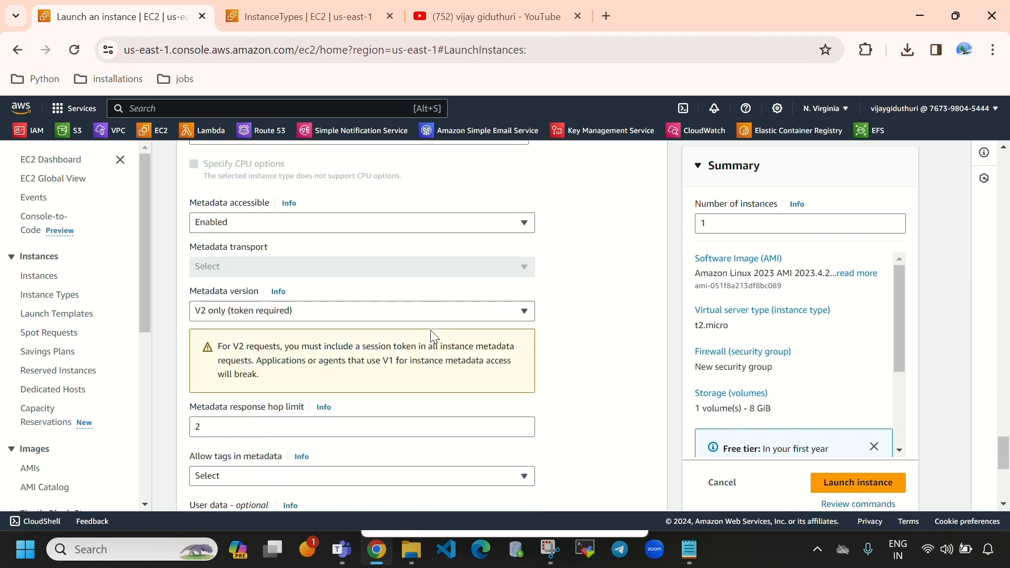
left_click(852, 482)
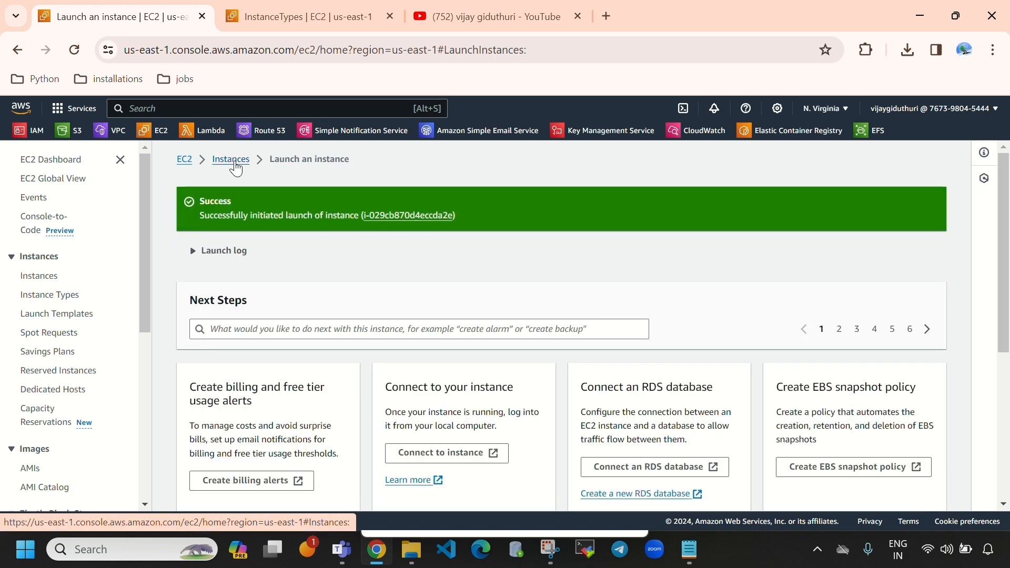
- Open the instances list, refresh it, and select demo-instance to check its state and instance type
left_click(235, 164)
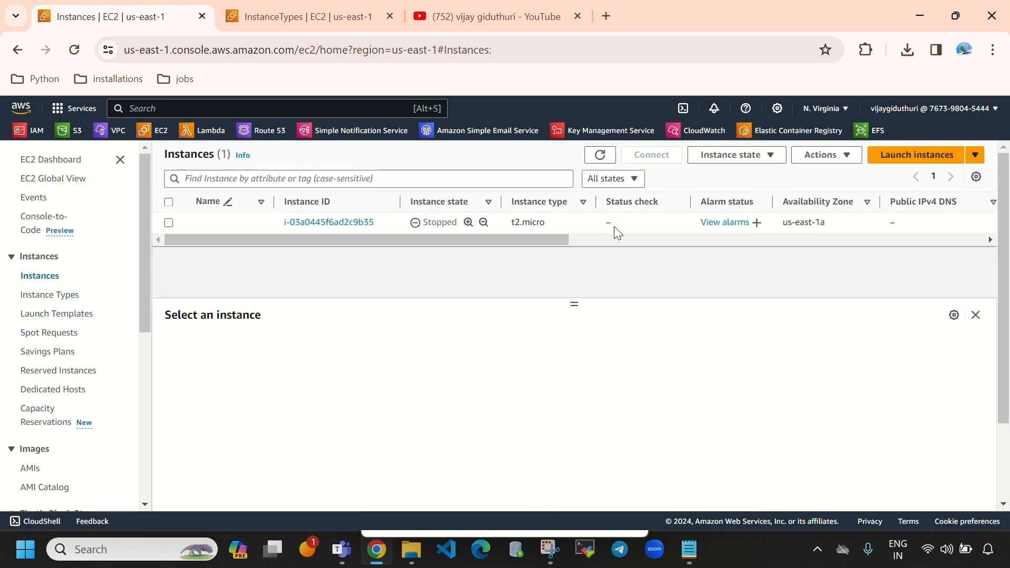
left_click(600, 155)
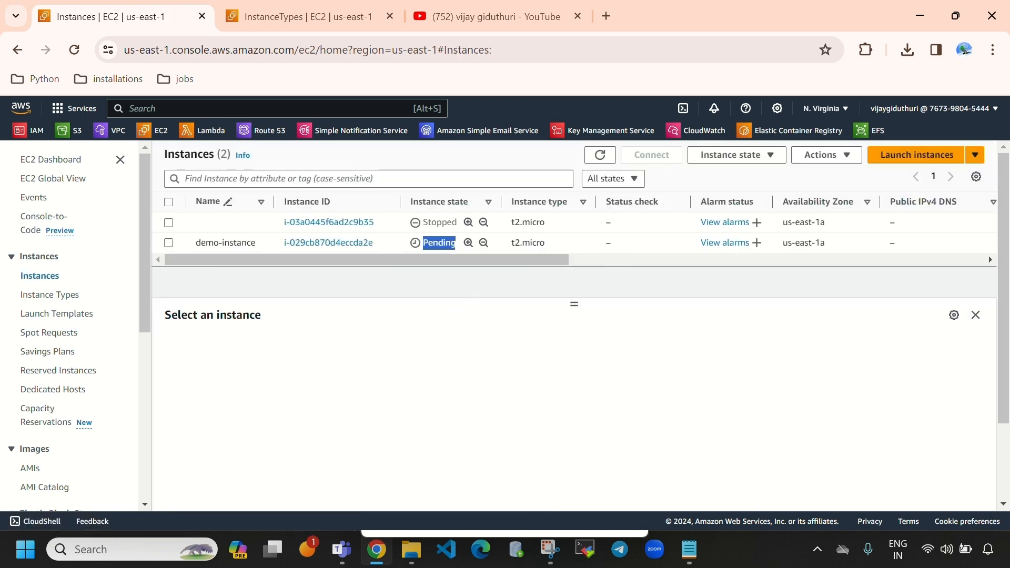
left_click_drag(455, 243, 458, 244)
left_click(598, 157)
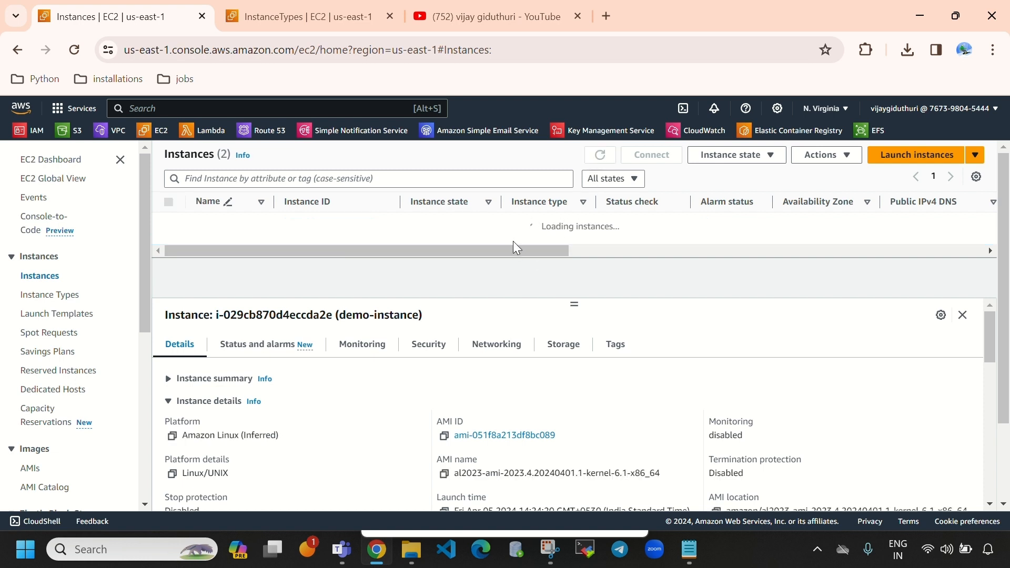
double_click(527, 243)
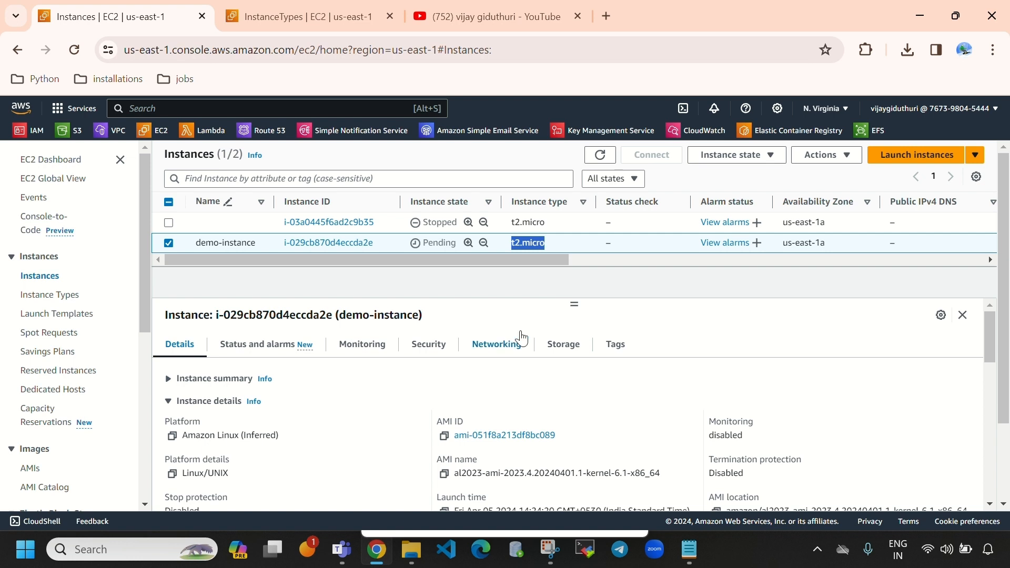
left_click(571, 302)
left_click_drag(575, 288, 572, 293)
left_click(168, 243)
left_click(169, 244)
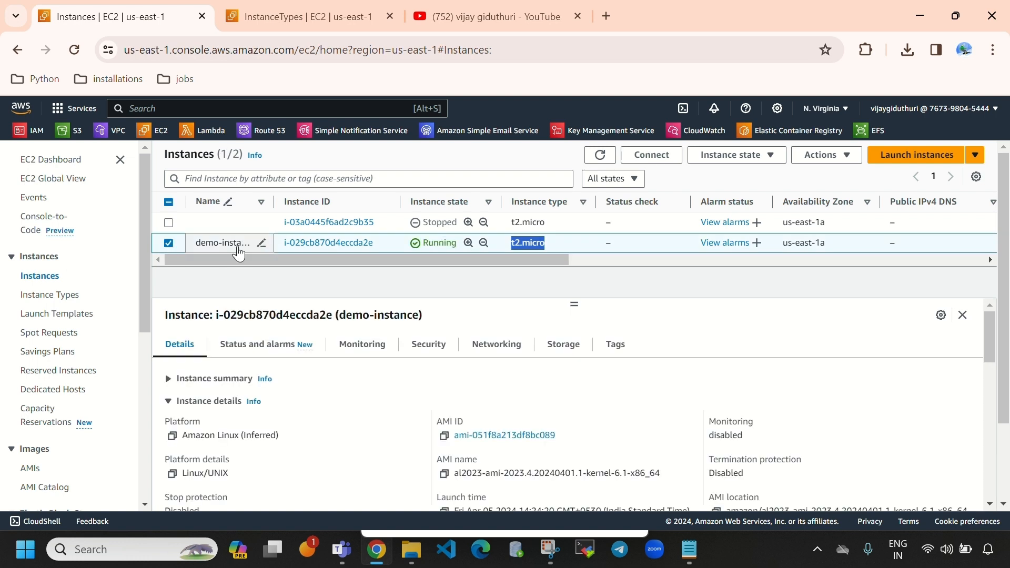
- Expand demo-instance's instance summary and review its instance ID, IP addresses, instance type, VPC and subnet
left_click(215, 379)
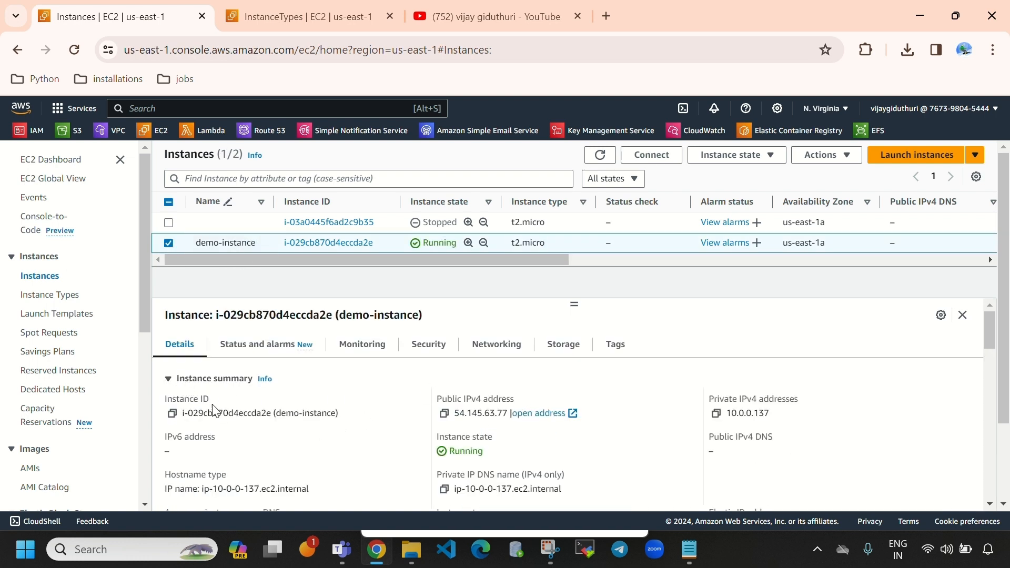
left_click_drag(164, 399, 243, 405)
scroll(505, 405, "down", 3)
scroll(500, 421, "up", 1)
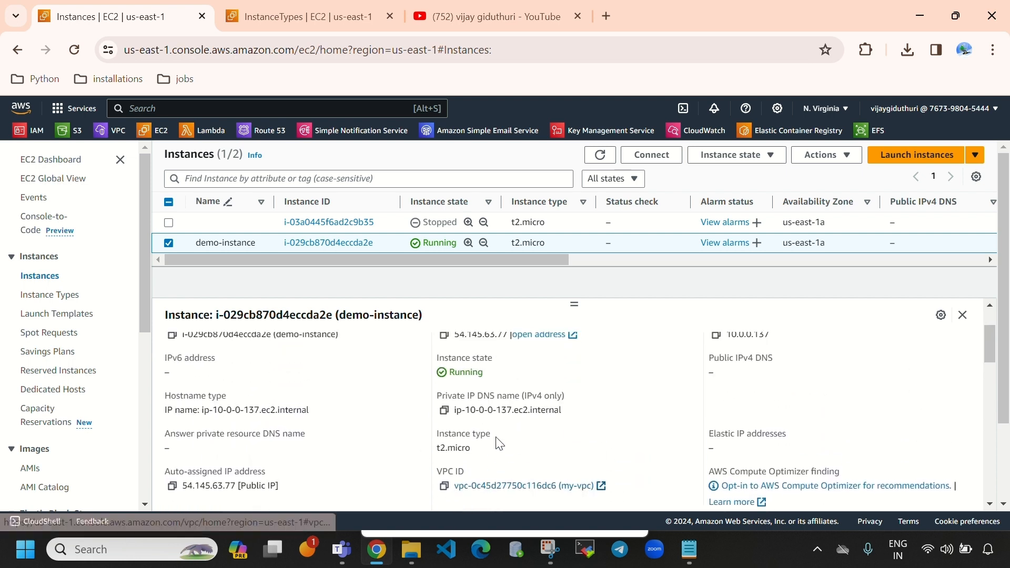
scroll(532, 413, "down", 1)
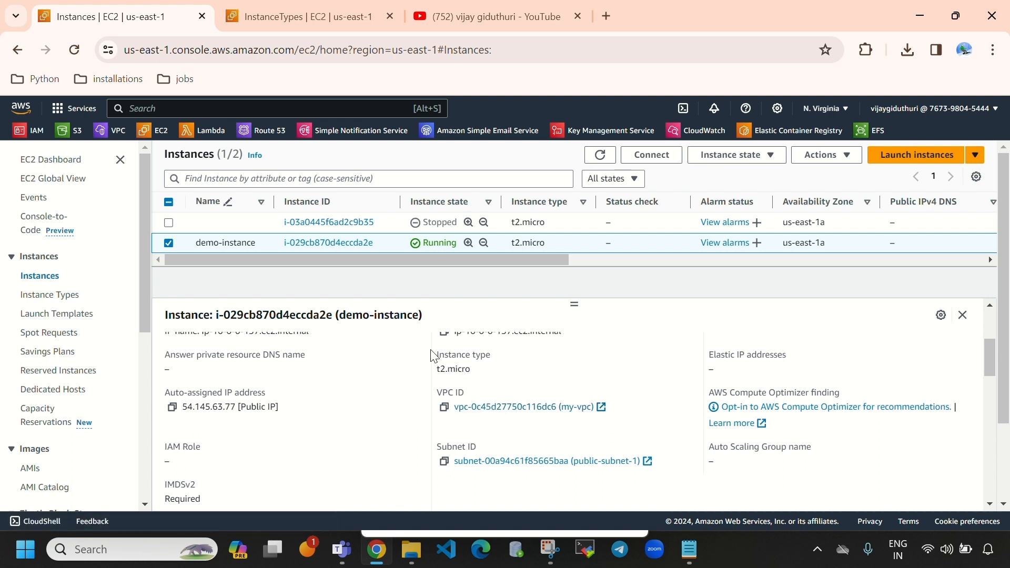
left_click_drag(431, 356, 443, 376)
scroll(378, 409, "down", 2)
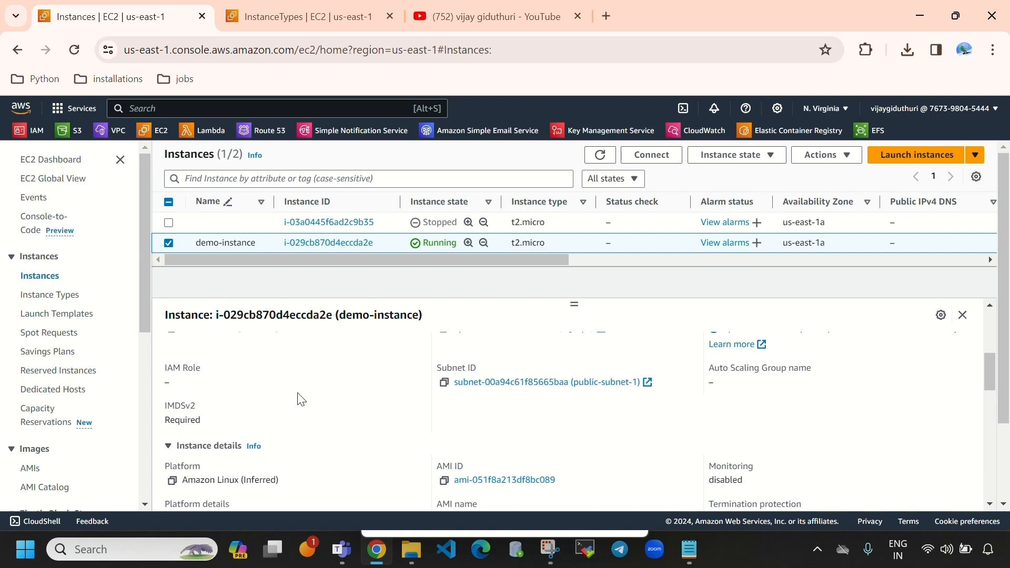
- Read through demo-instance's platform and AMI details and check the key pair assigned at launch
scroll(471, 404, "down", 4)
scroll(513, 411, "up", 6)
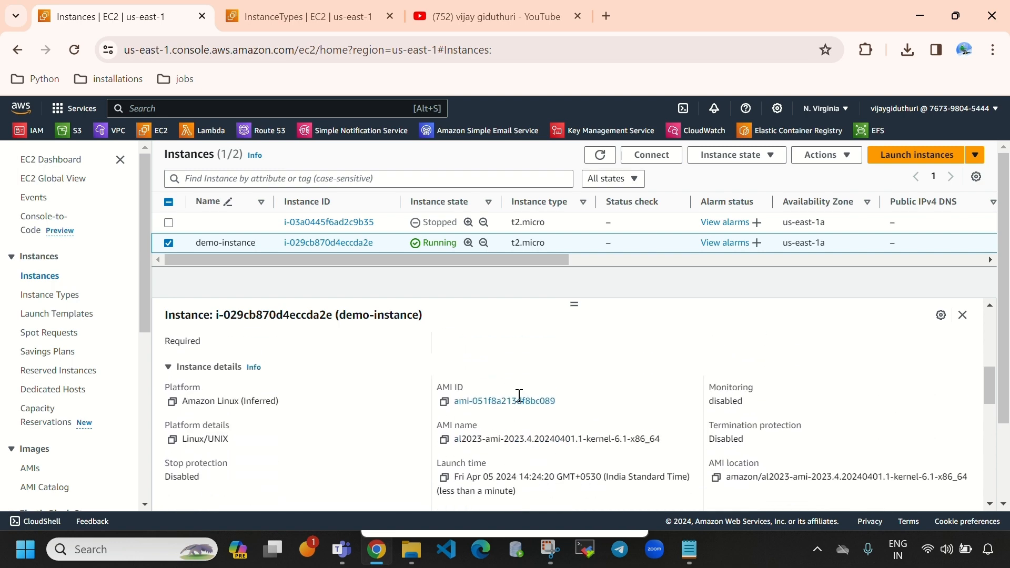
scroll(586, 458, "up", 5)
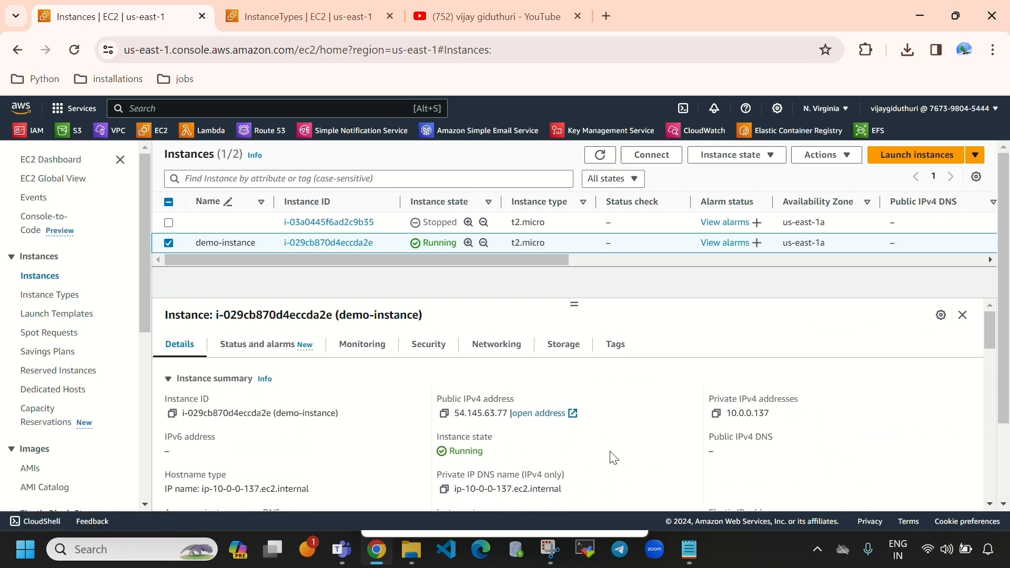
scroll(616, 464, "down", 5)
scroll(620, 464, "down", 7)
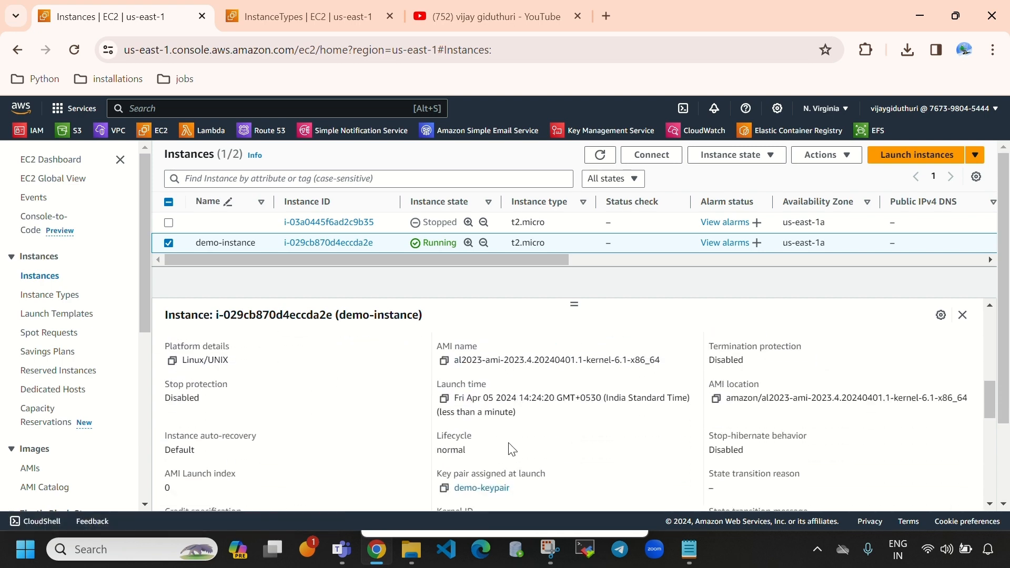
scroll(530, 422, "up", 1)
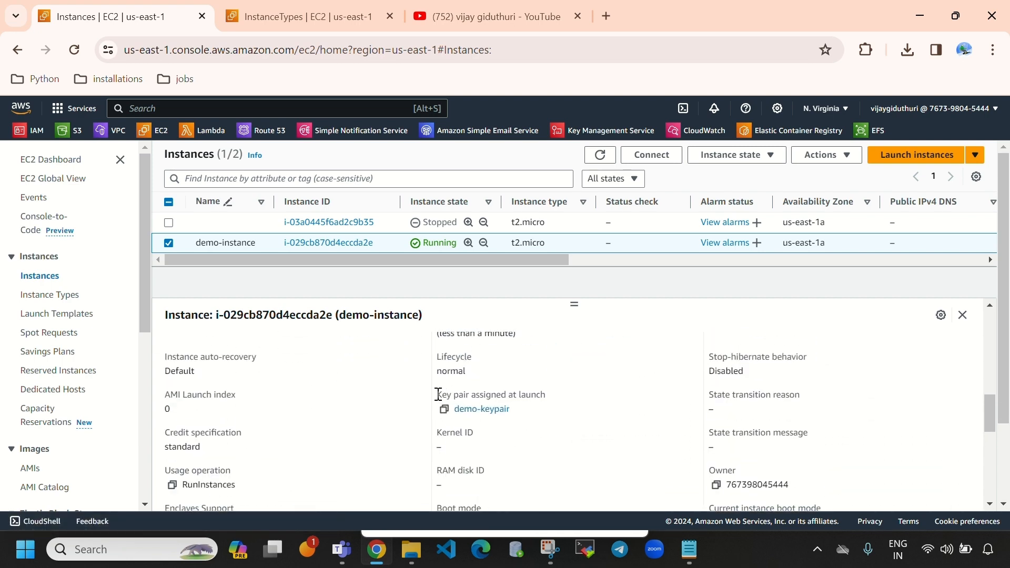
left_click_drag(437, 400, 549, 399)
left_click(536, 428)
left_click_drag(436, 396, 580, 397)
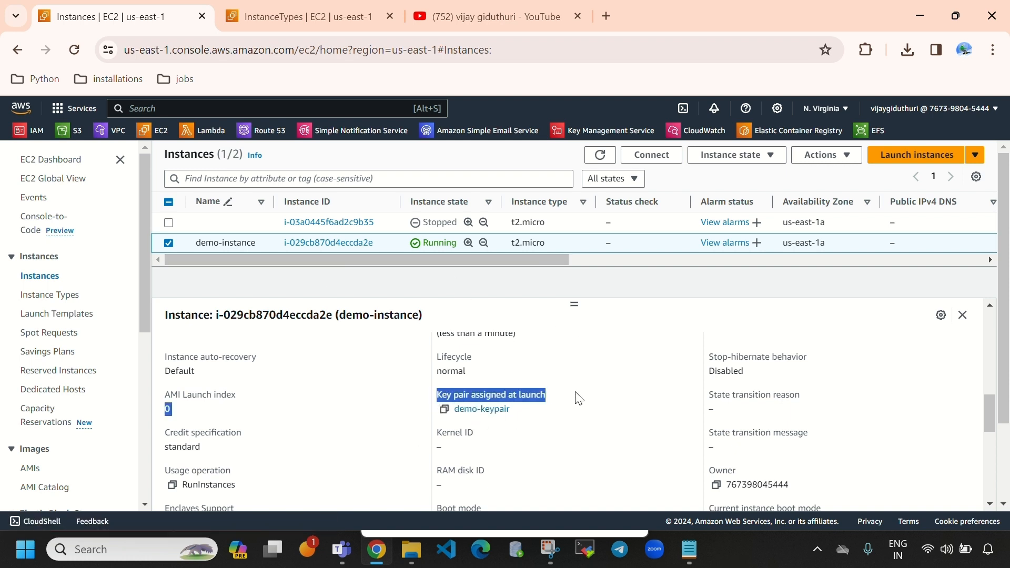
scroll(540, 462, "up", 5)
scroll(314, 402, "up", 5)
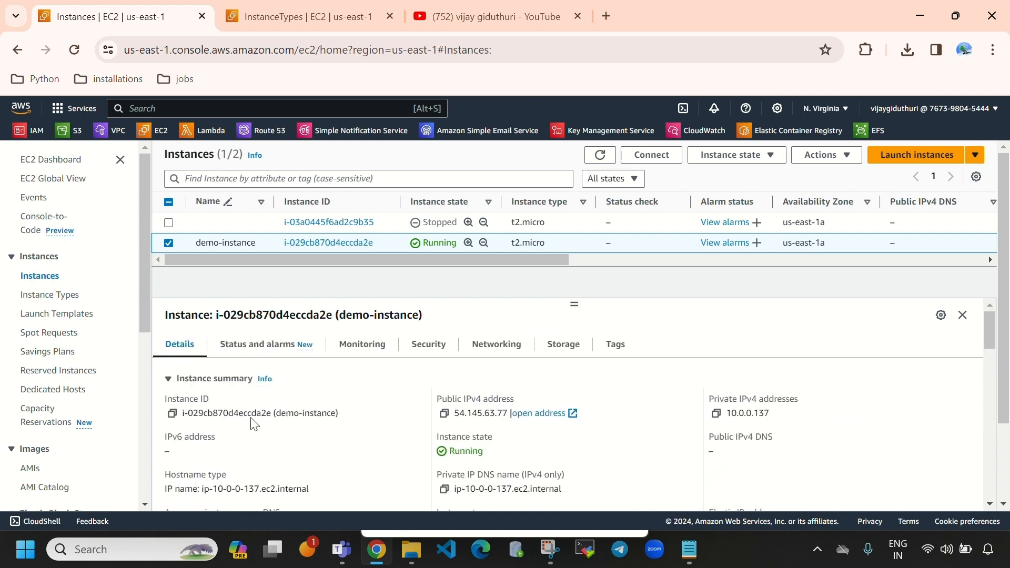
- Review demo-instance's status checks and alarms, and look over its monitoring graphs
left_click(274, 347)
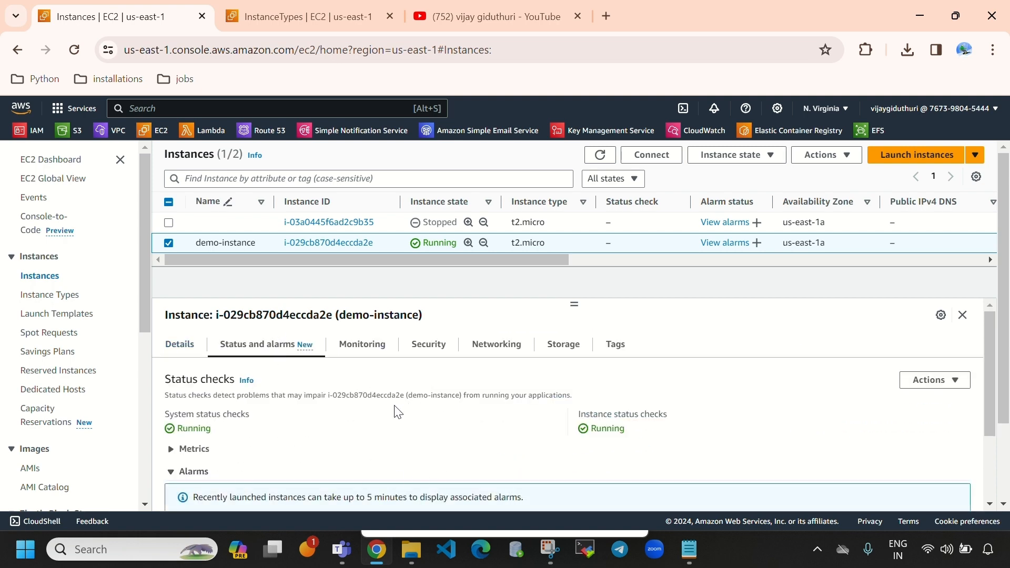
scroll(453, 439, "down", 1)
scroll(457, 447, "down", 1)
scroll(458, 451, "up", 3)
left_click(363, 352)
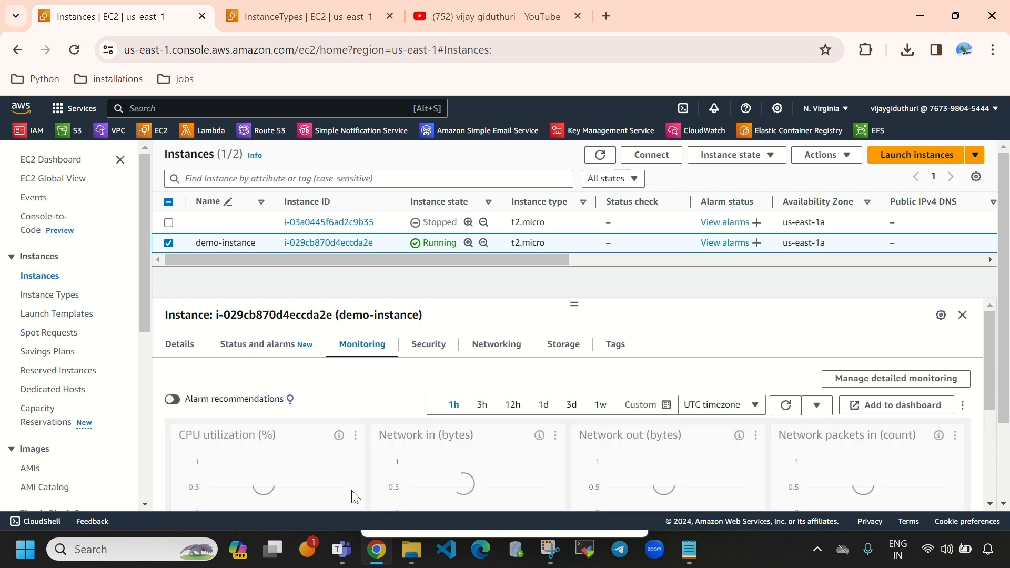
scroll(377, 437, "down", 2)
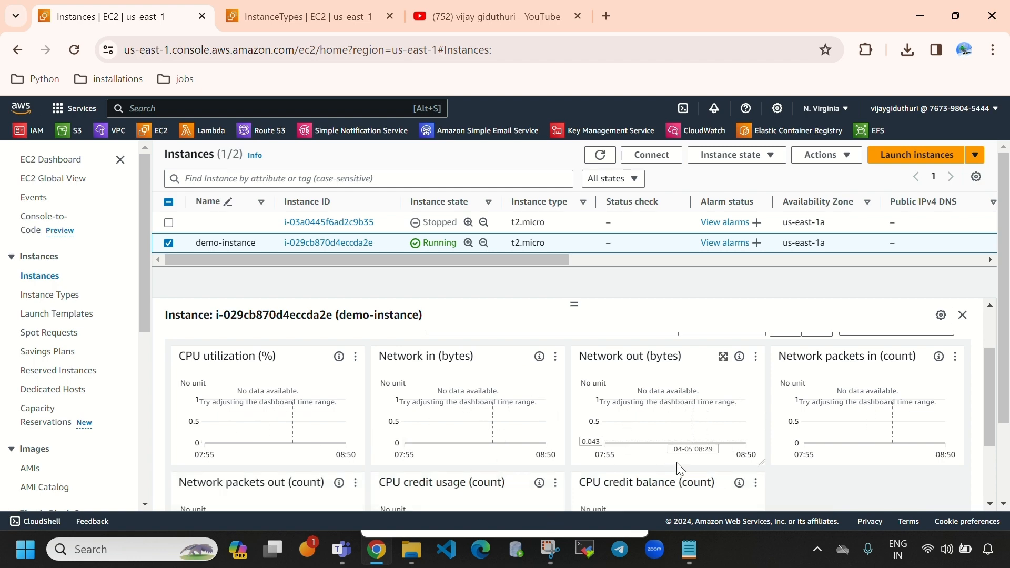
scroll(684, 411, "down", 2)
scroll(745, 445, "up", 4)
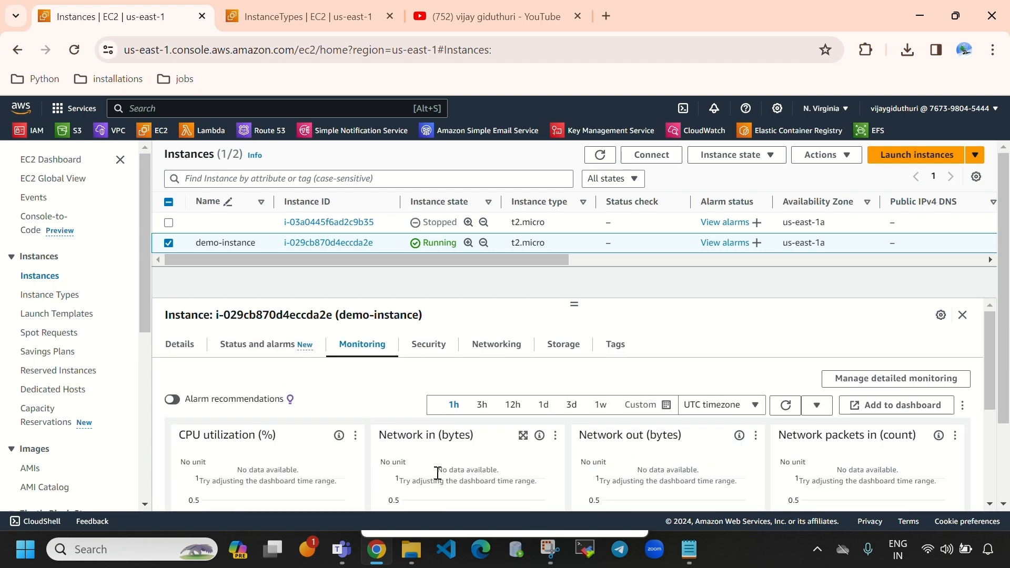
- Examine demo-instance's security details, covering the IAM role, launch time, security group and inbound rules
left_click(427, 352)
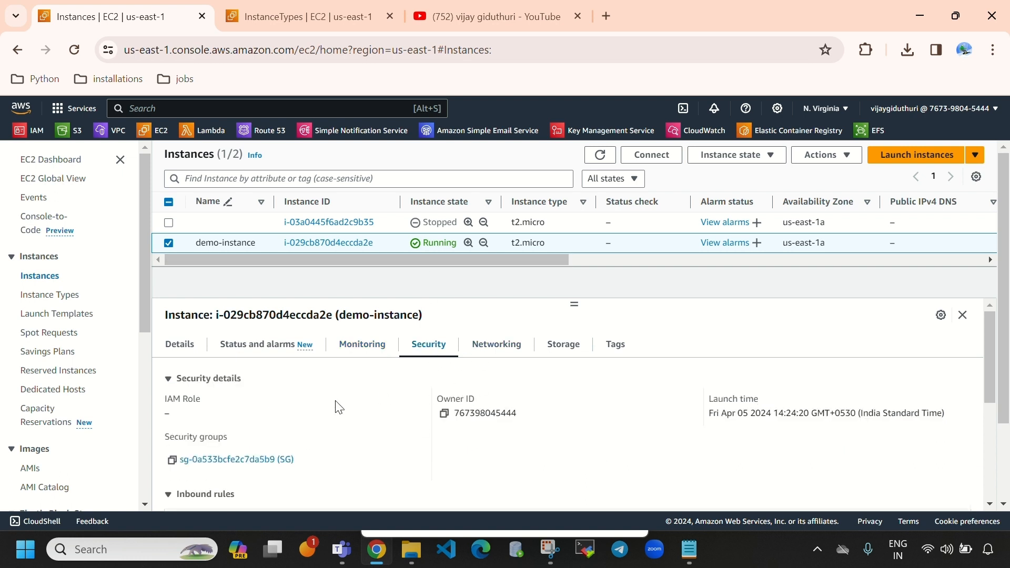
left_click_drag(164, 399, 195, 414)
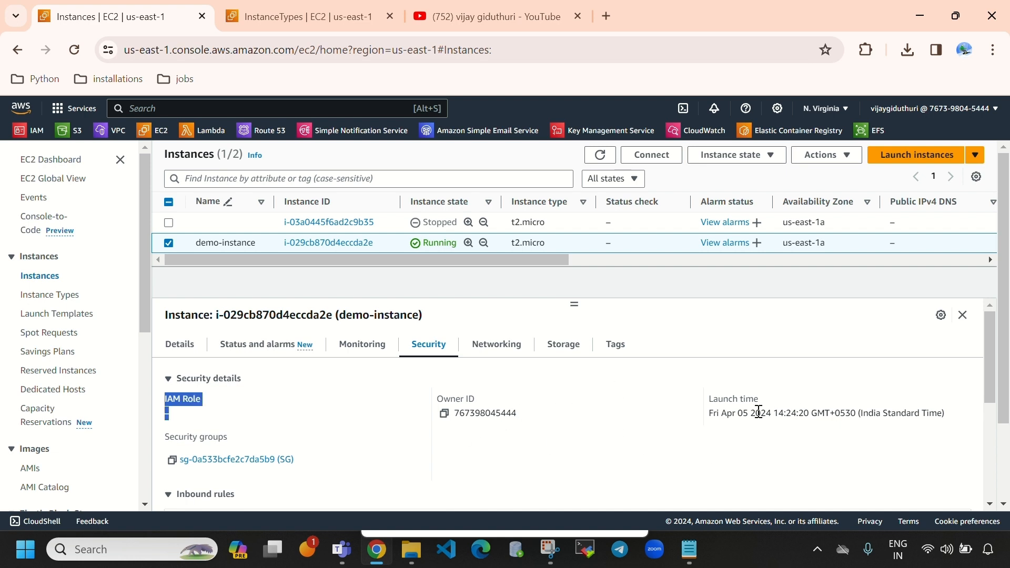
left_click_drag(709, 405, 795, 401)
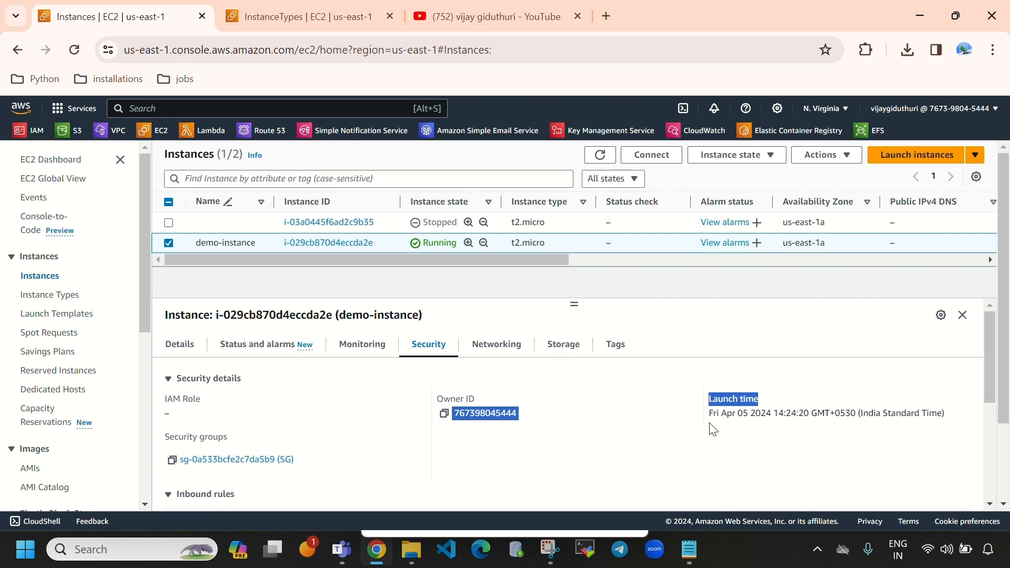
left_click_drag(712, 415, 779, 415)
left_click(704, 451)
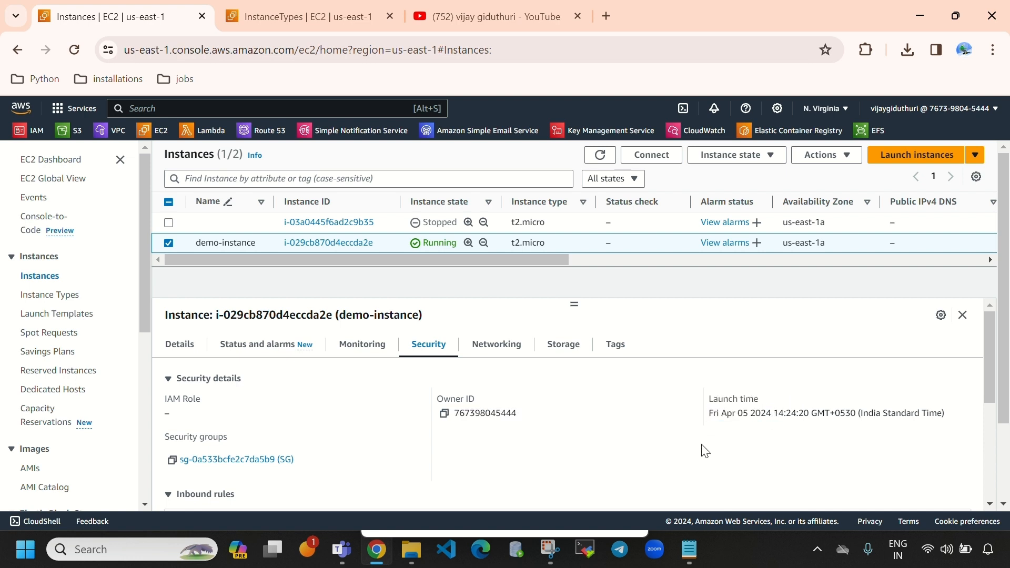
scroll(605, 442, "down", 3)
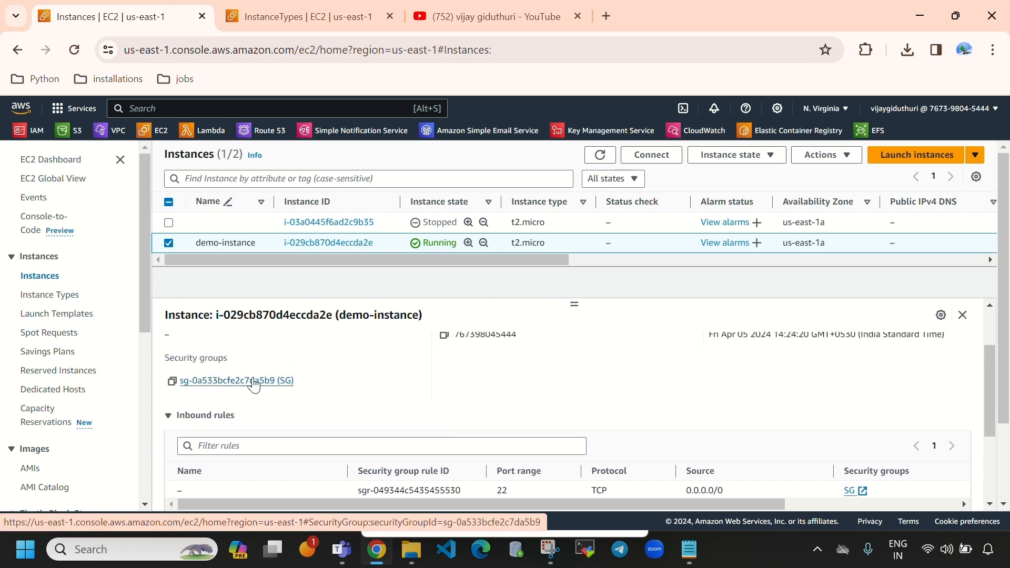
scroll(568, 413, "up", 2)
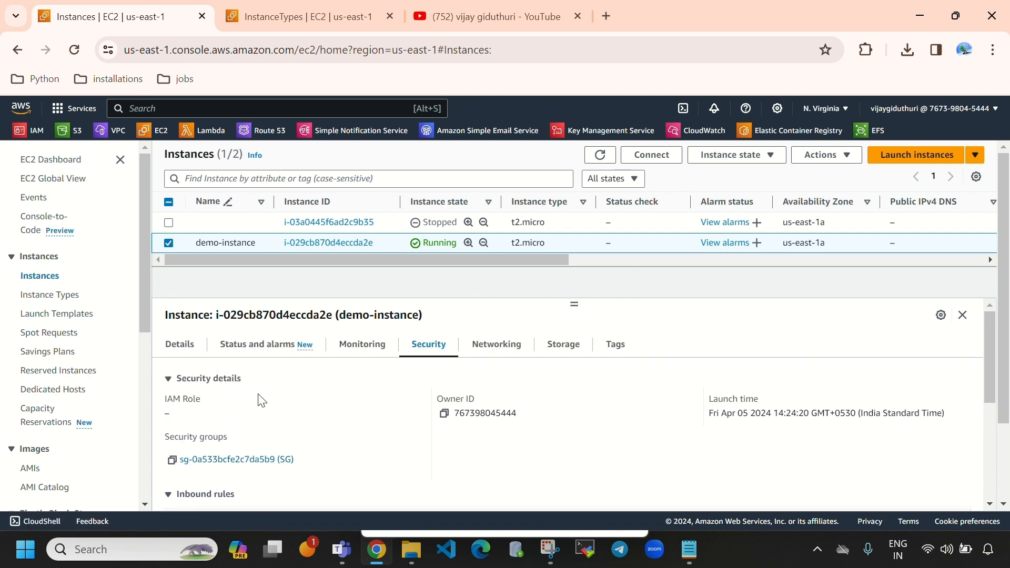
- Copy demo-instance's public IPv4 address and load it in a new browser tab
left_click(192, 347)
left_click(444, 413)
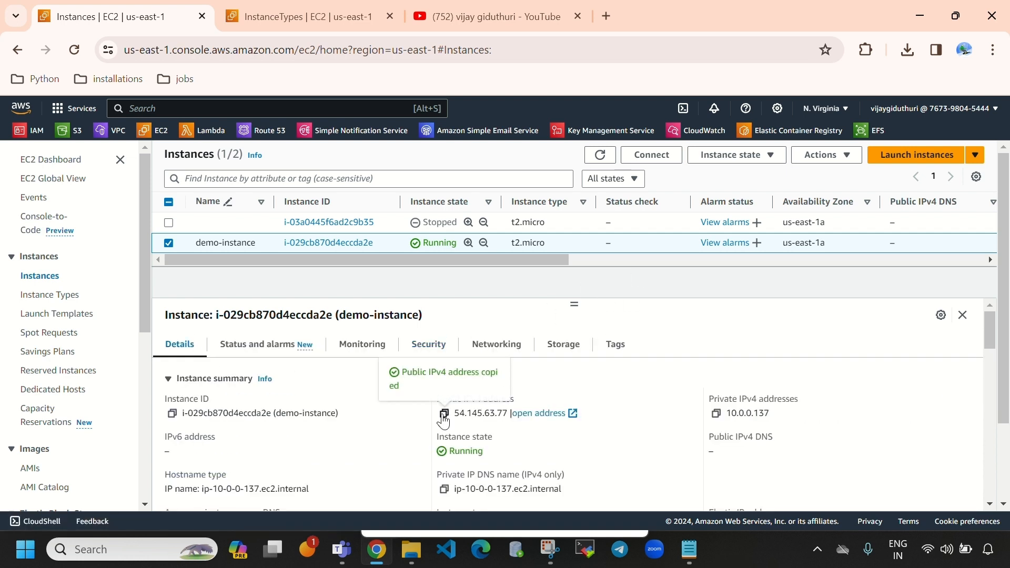
left_click(966, 15)
left_click(622, 64)
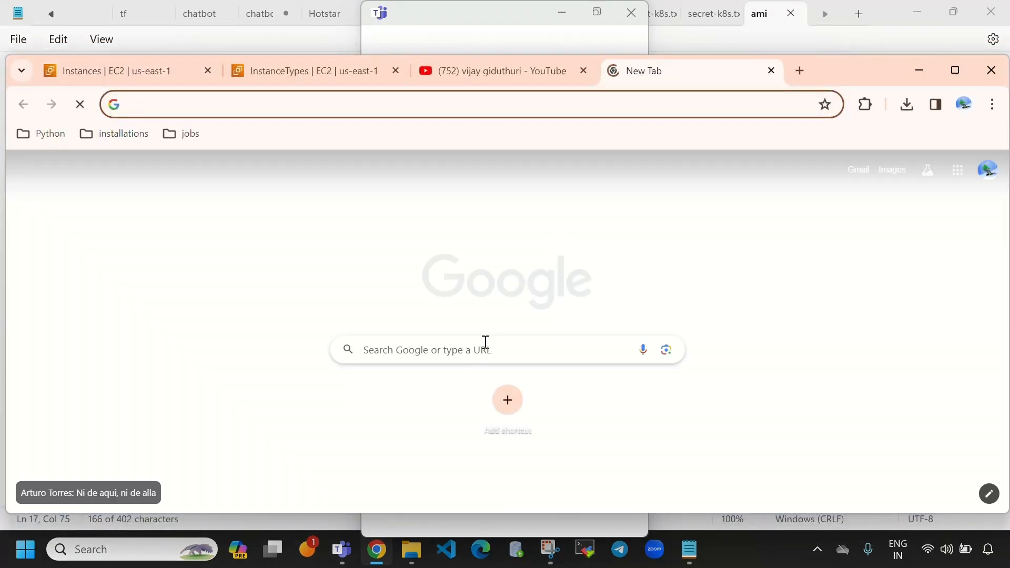
left_click(480, 358)
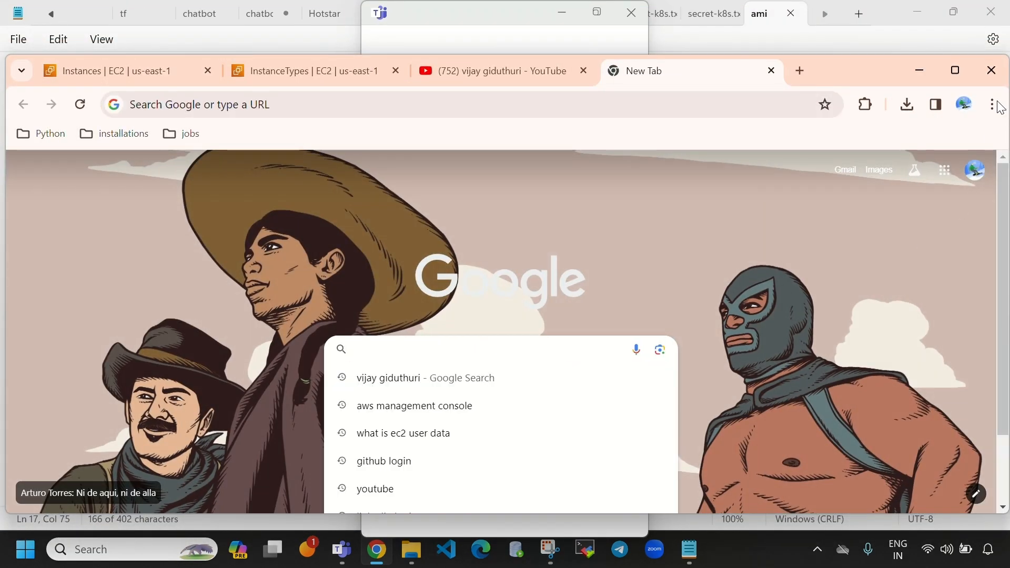
left_click(956, 70)
key("ctrl+v")
key("Return")
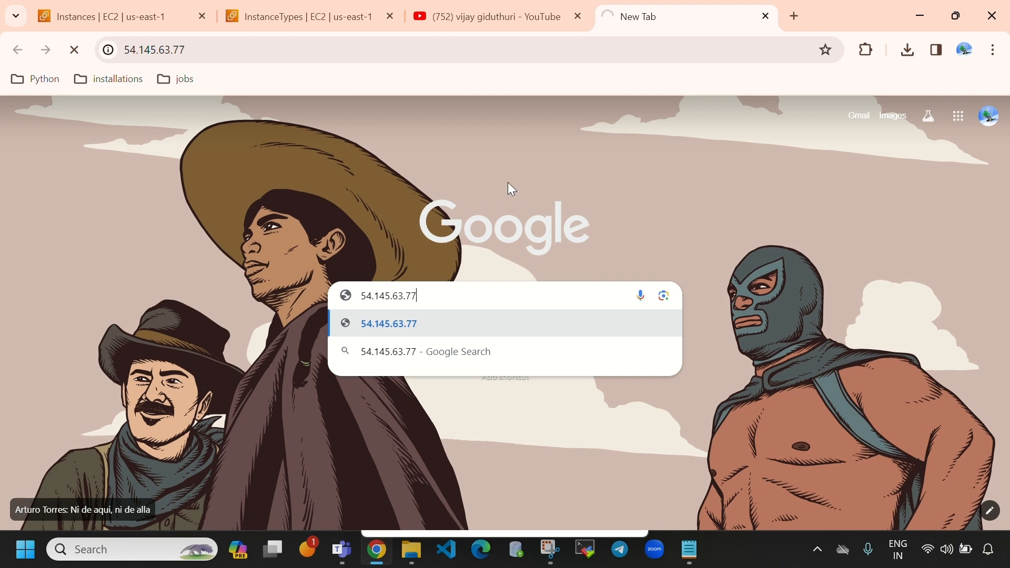
- Look over demo-instance's details again while the public IP page loads, and read the page's response
left_click(300, 15)
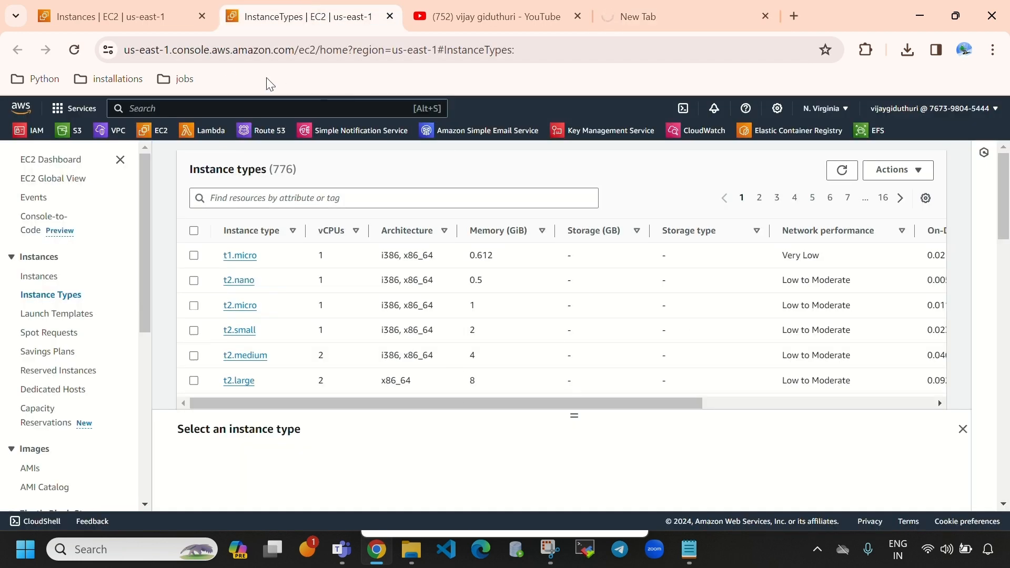
left_click(124, 17)
scroll(516, 396, "down", 5)
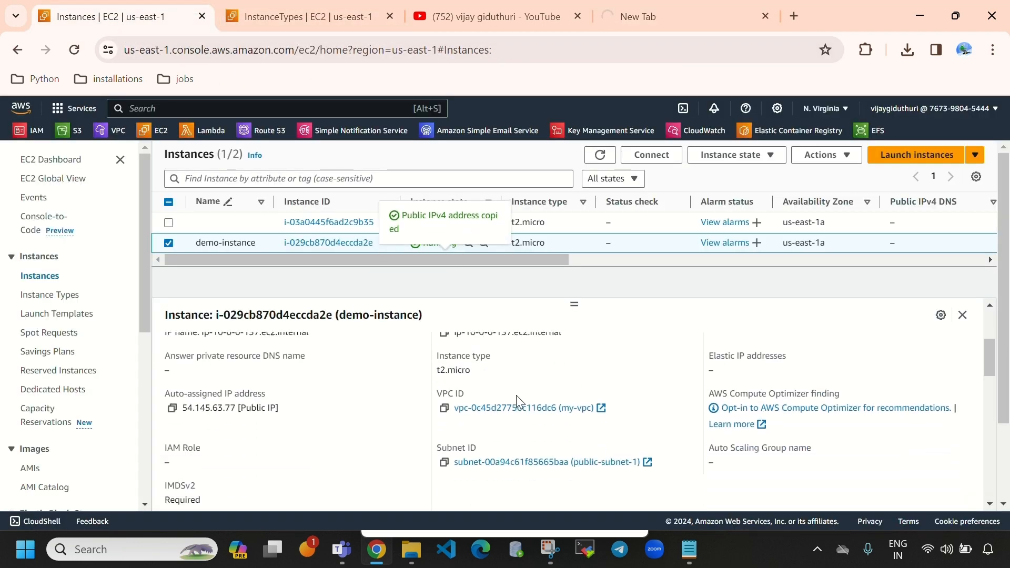
scroll(516, 395, "up", 5)
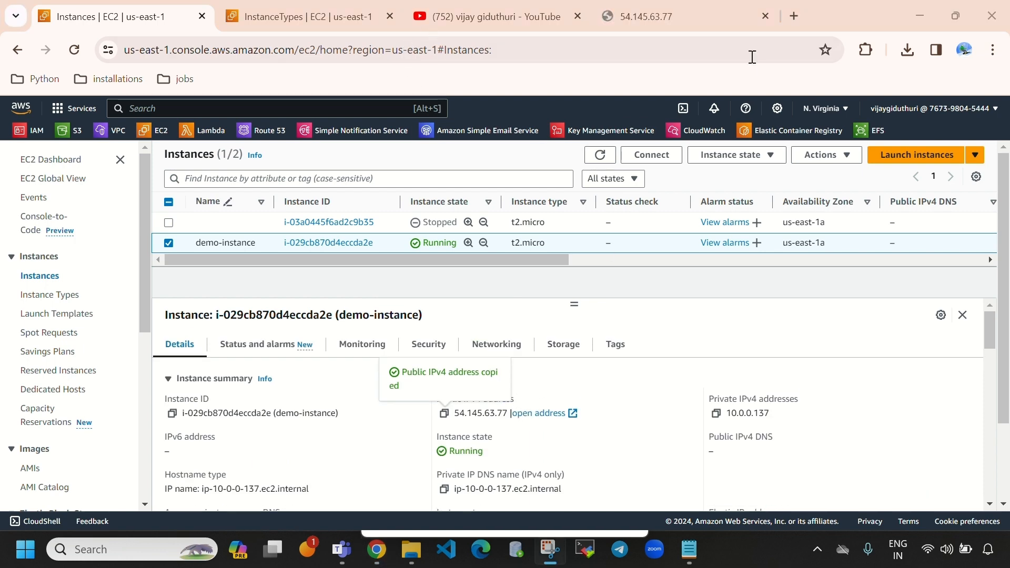
left_click(692, 10)
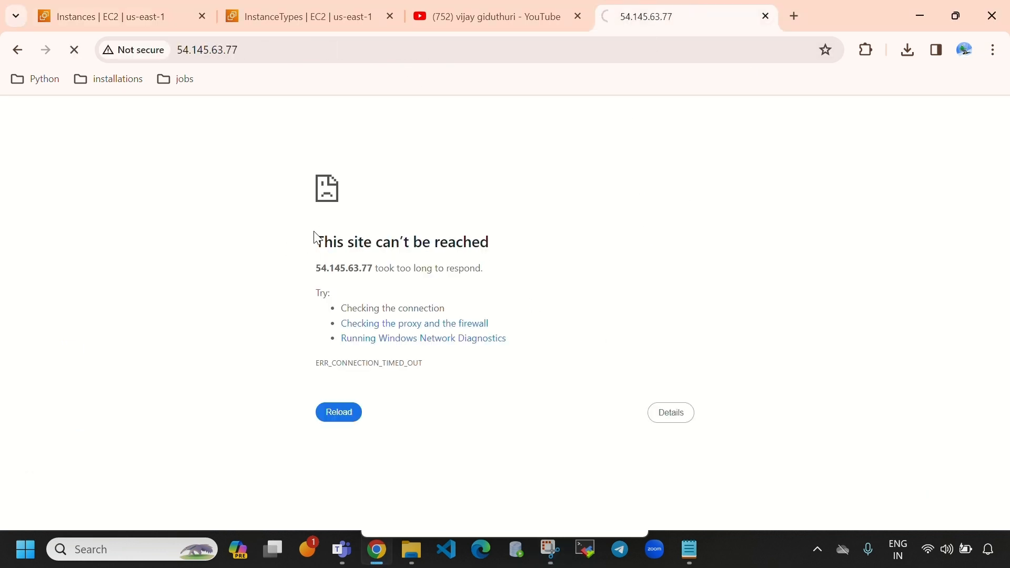
left_click_drag(317, 238, 516, 252)
- Open demo-instance's SG security group in a new tab and check the type of its inbound rule
left_click(122, 16)
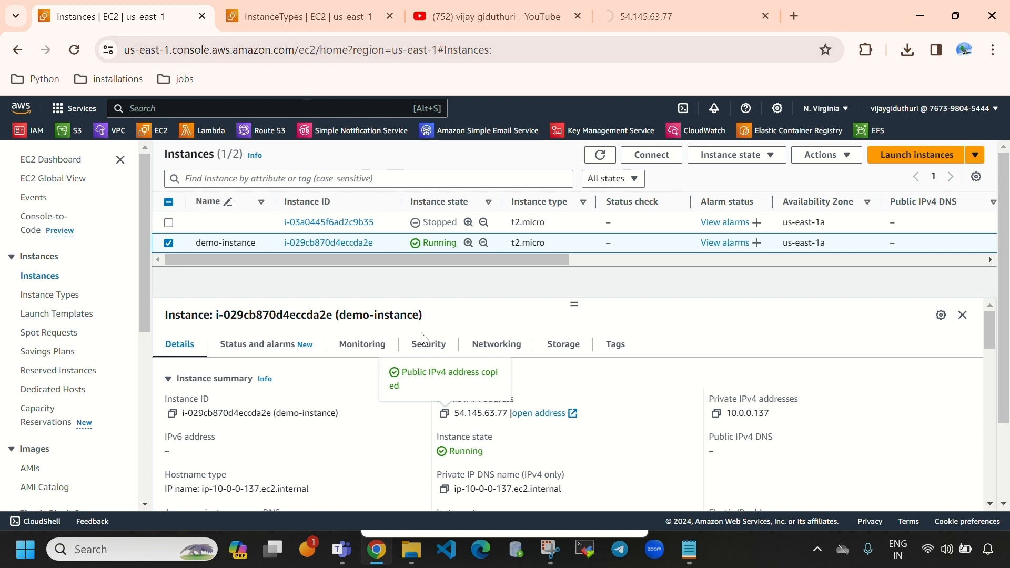
left_click(426, 344)
scroll(245, 386, "down", 2)
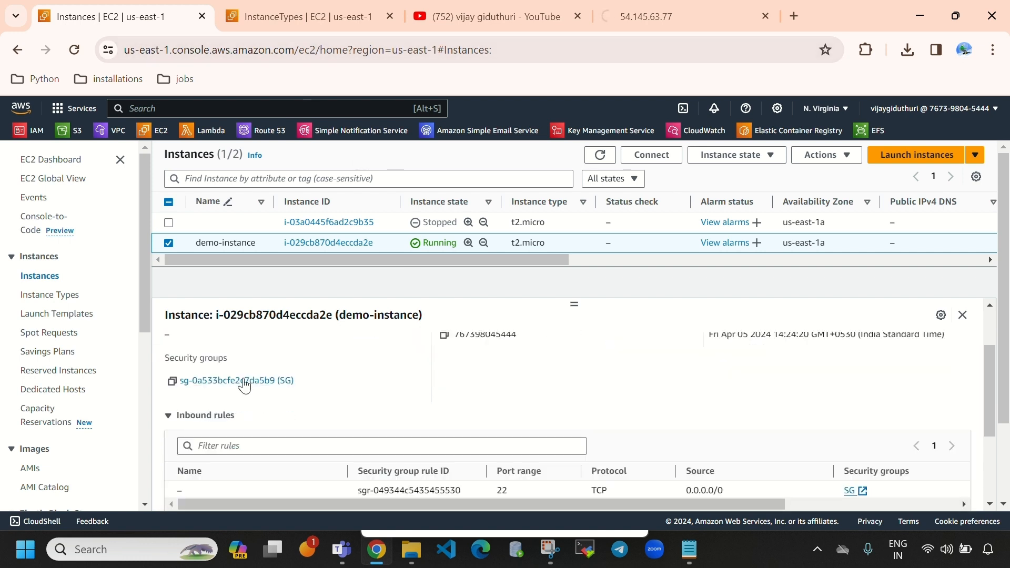
right_click(241, 387)
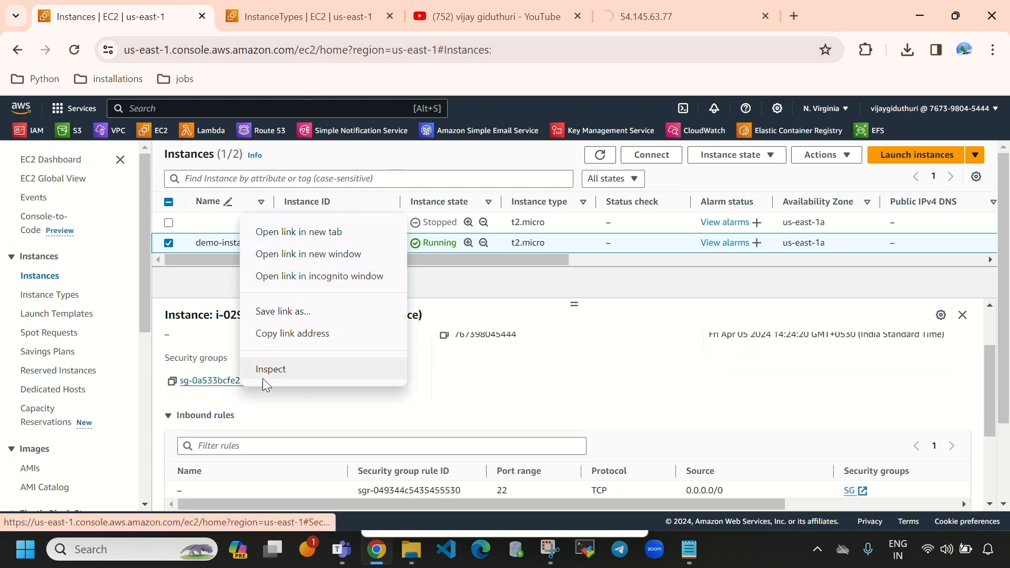
left_click(284, 232)
left_click(246, 7)
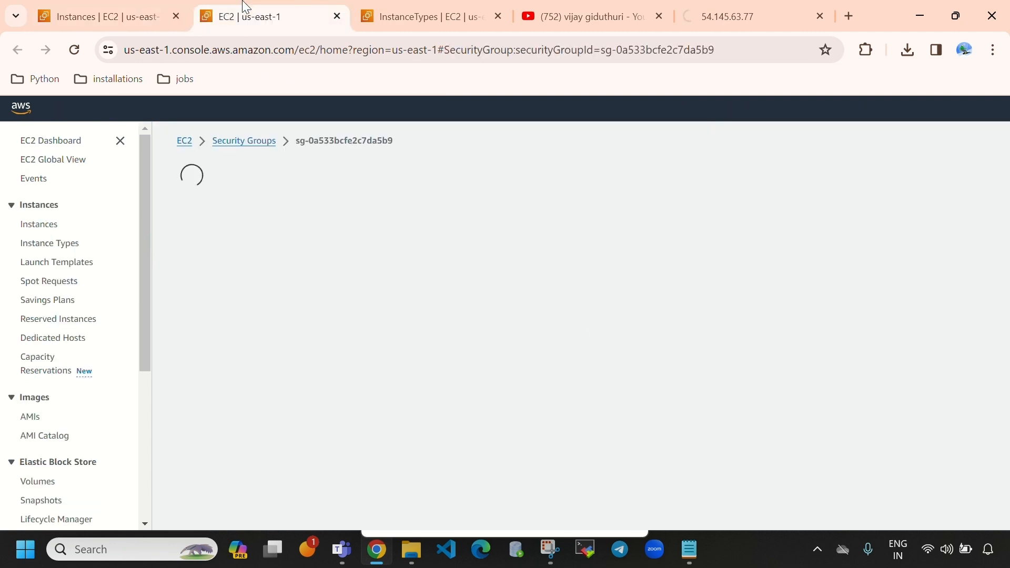
scroll(327, 421, "down", 2)
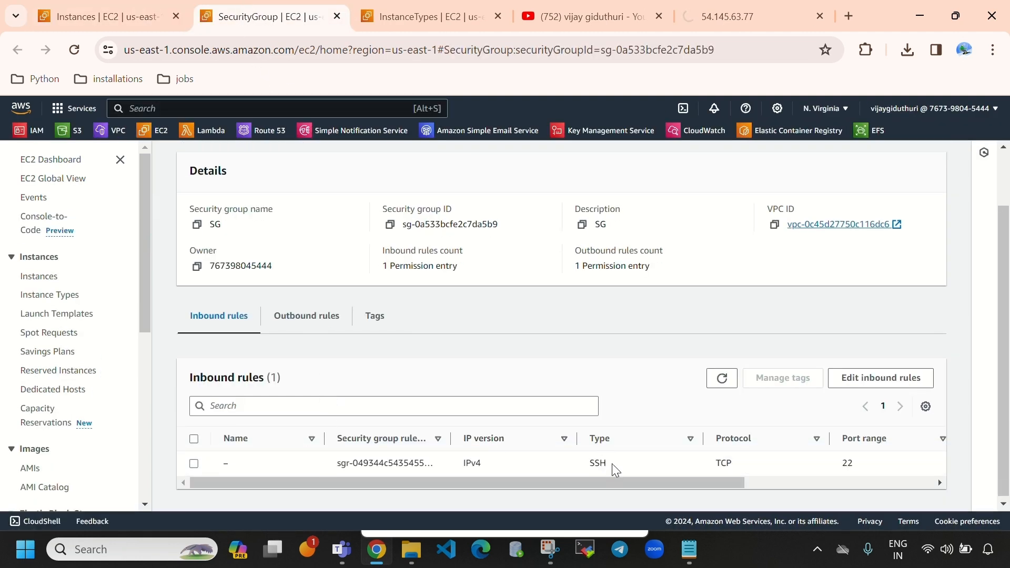
left_click_drag(612, 463, 589, 461)
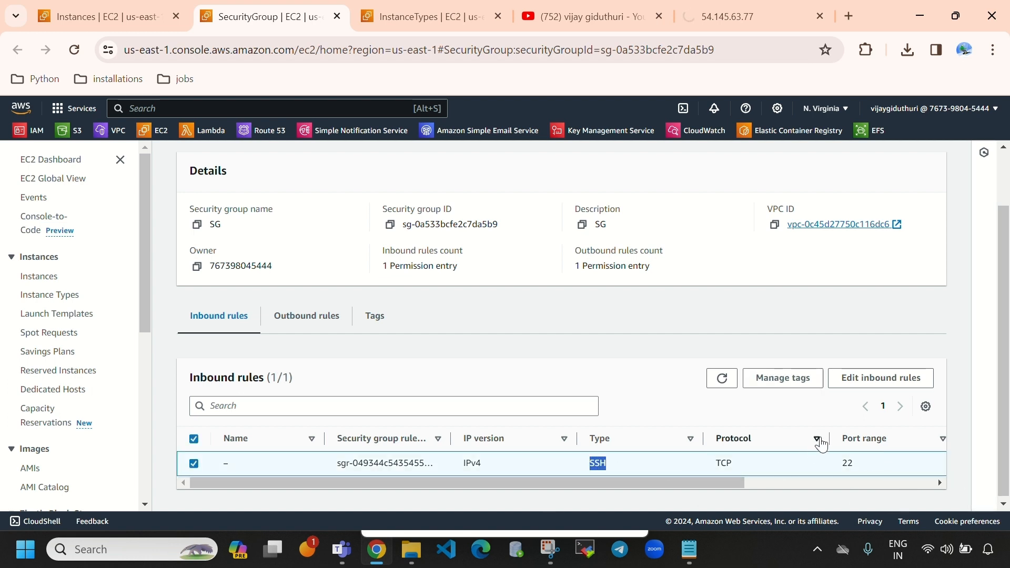
- Recheck the public IP page, and add an HTTP rule to the SG security group's inbound rules
left_click(741, 13)
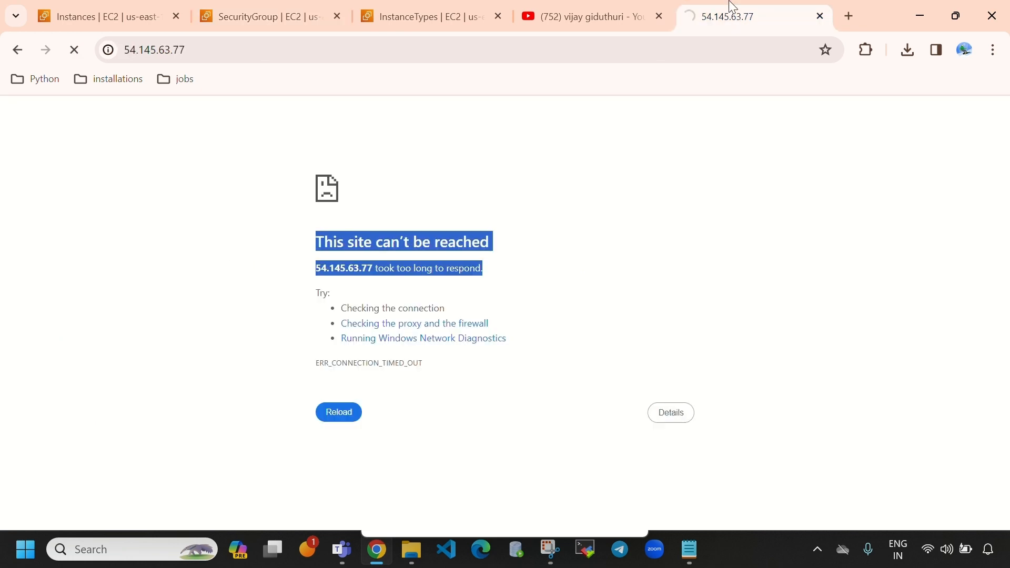
left_click(116, 13)
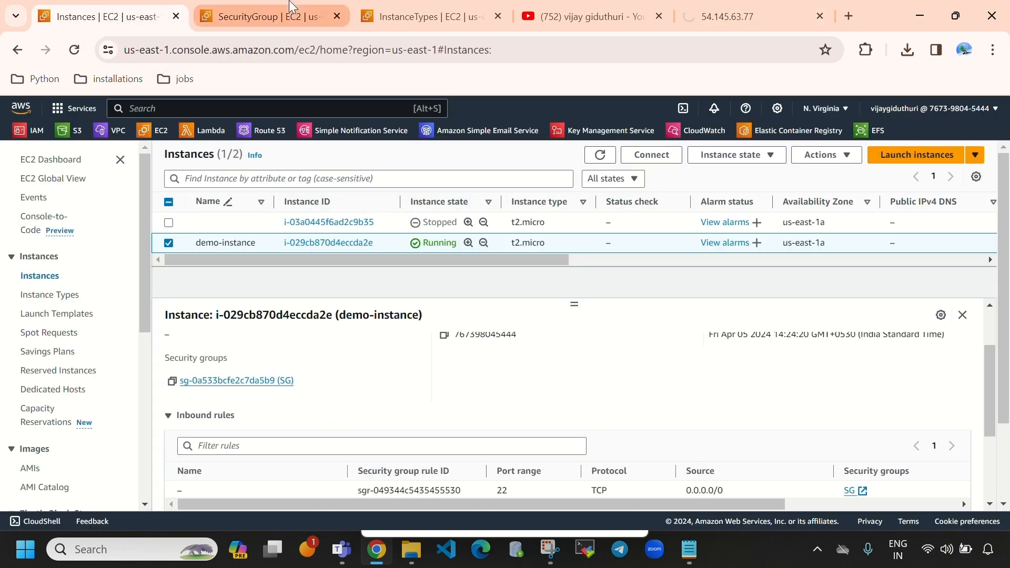
left_click(266, 16)
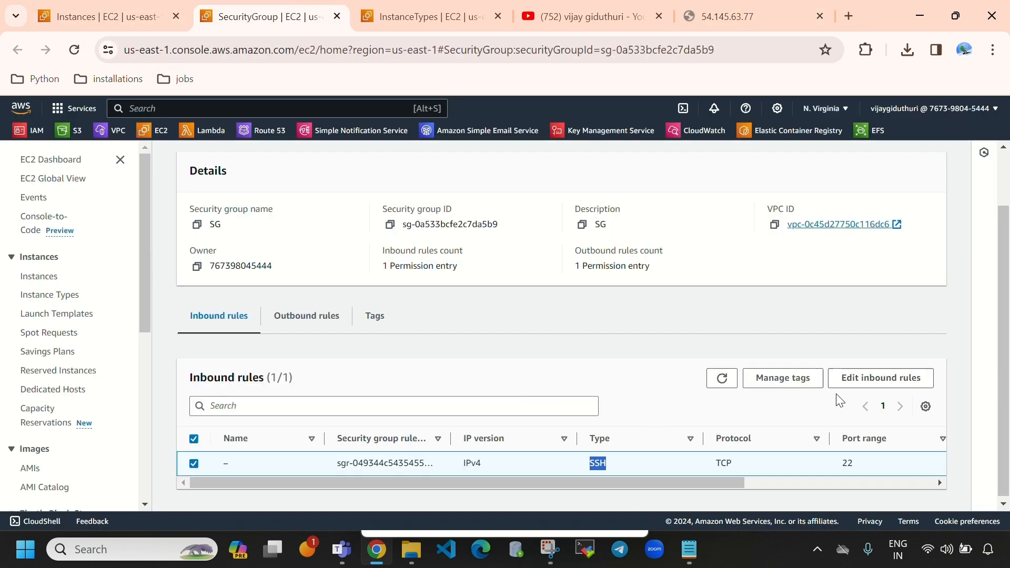
left_click(881, 382)
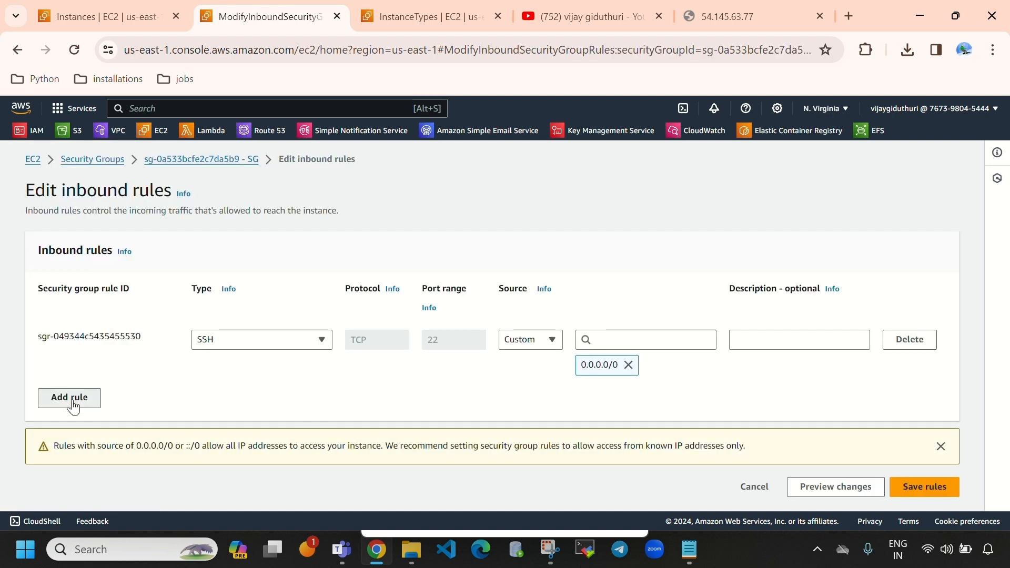
left_click(73, 403)
left_click(271, 406)
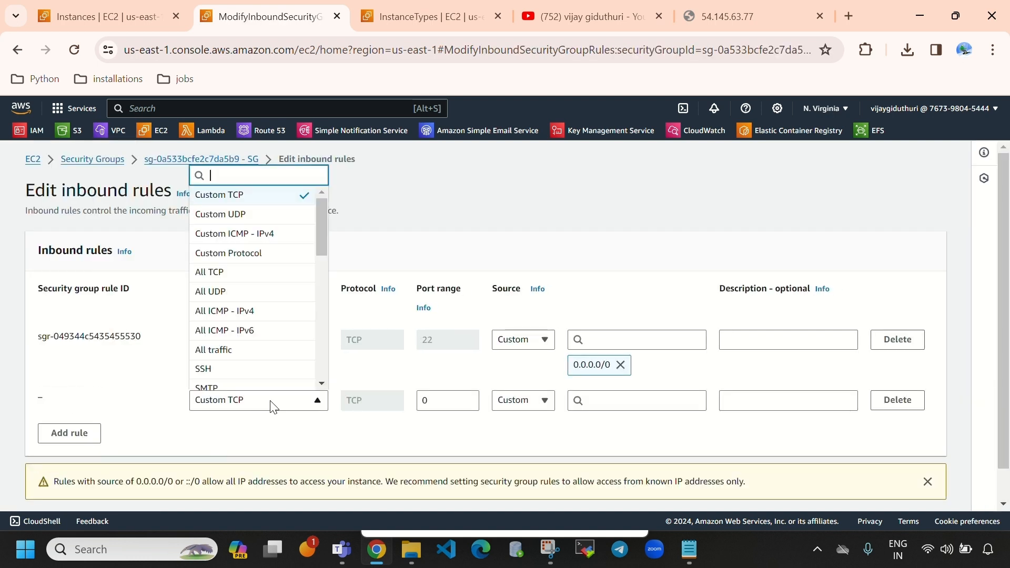
scroll(252, 287, "down", 3)
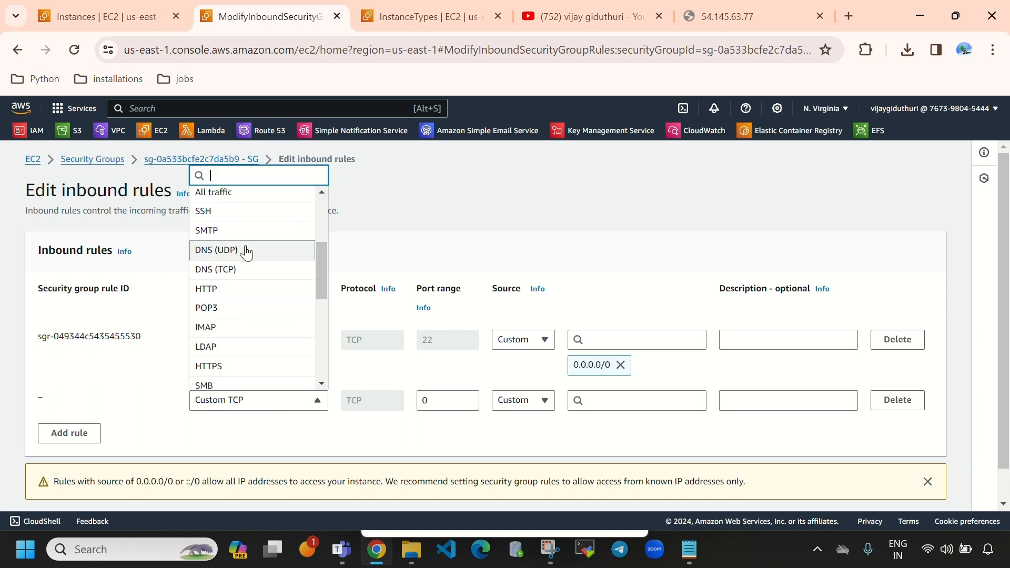
left_click(240, 293)
- Keep HTTP as the new inbound rule's type, set its source to 0.0.0.0/0, and save the rules
left_click(277, 405)
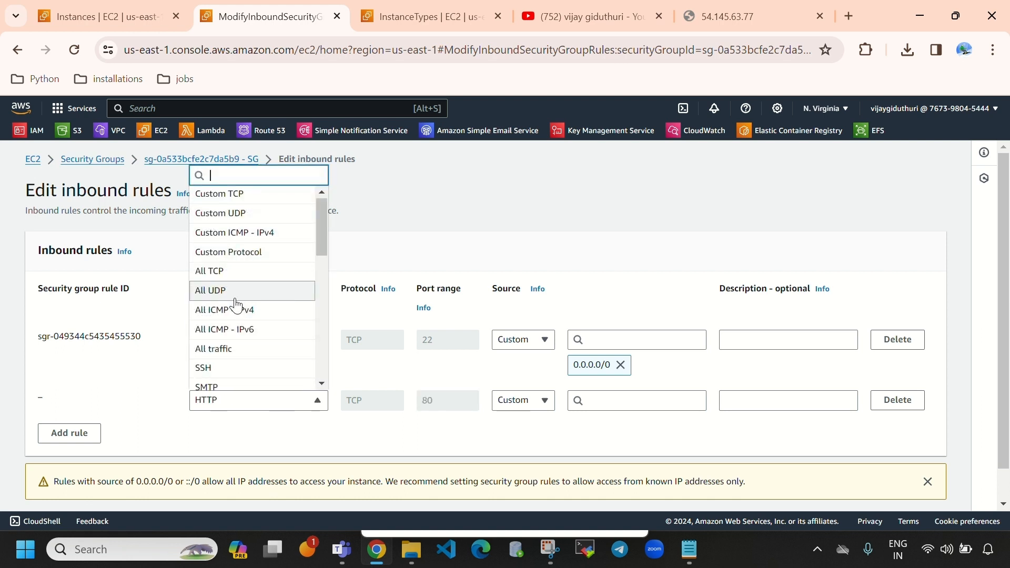
scroll(236, 305, "down", 3)
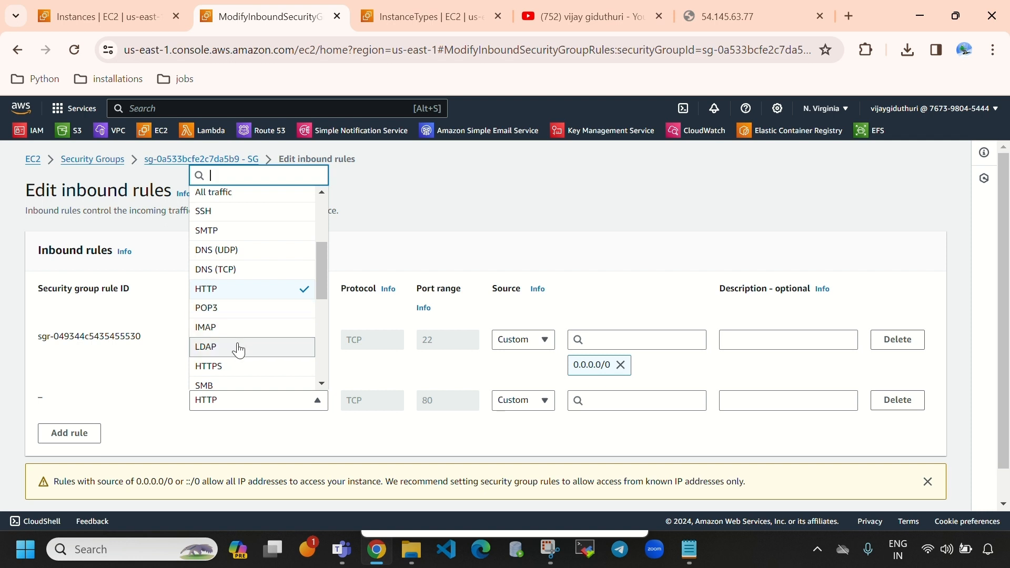
scroll(238, 349, "down", 2)
scroll(248, 291, "up", 2)
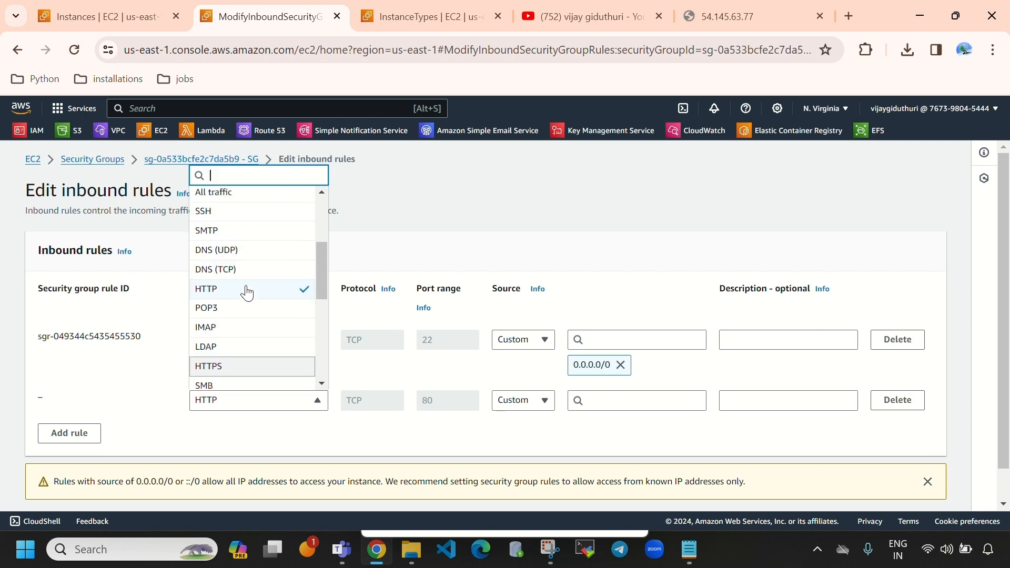
left_click(255, 297)
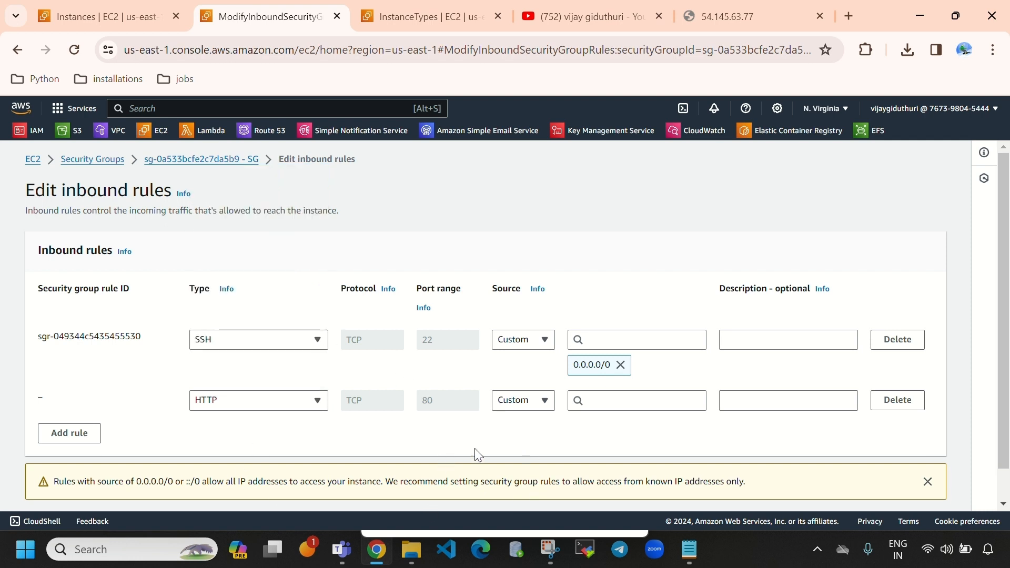
left_click(613, 405)
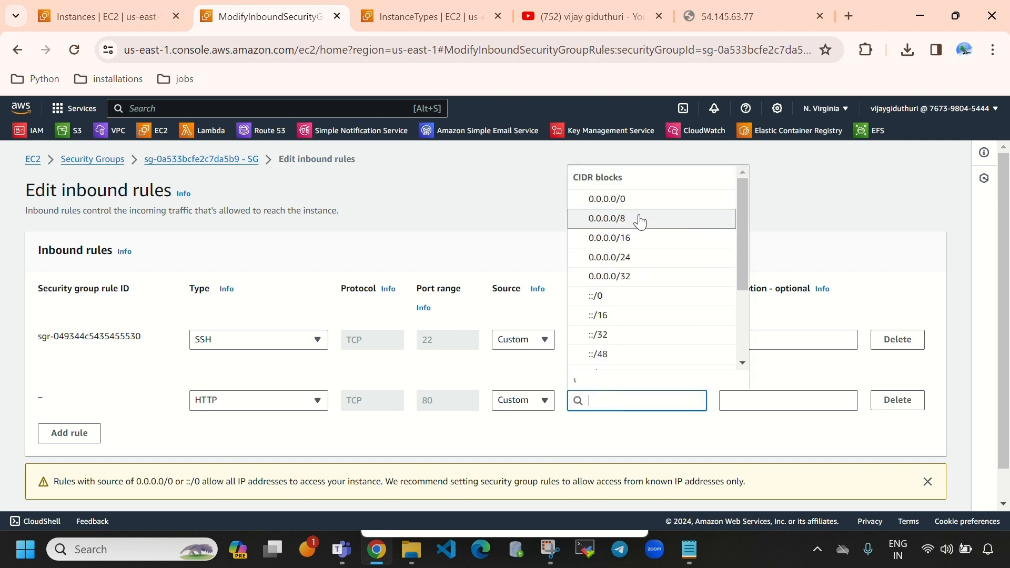
left_click(621, 199)
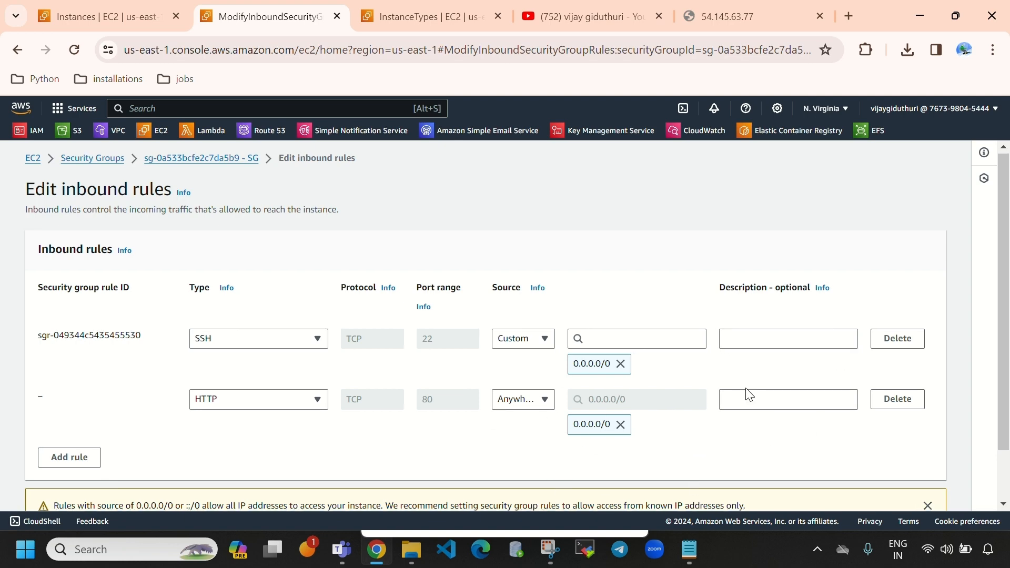
scroll(750, 395, "down", 2)
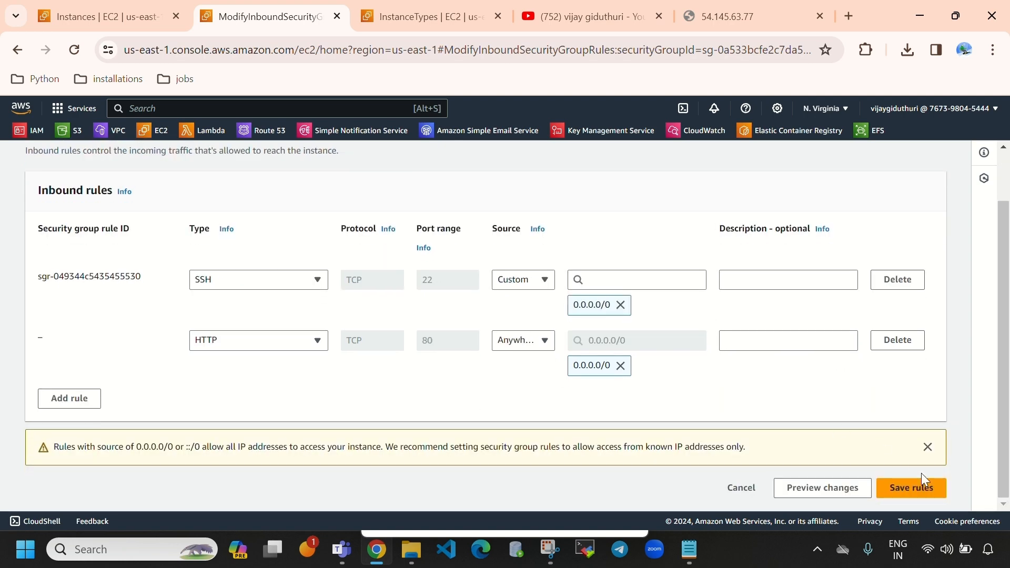
left_click(887, 489)
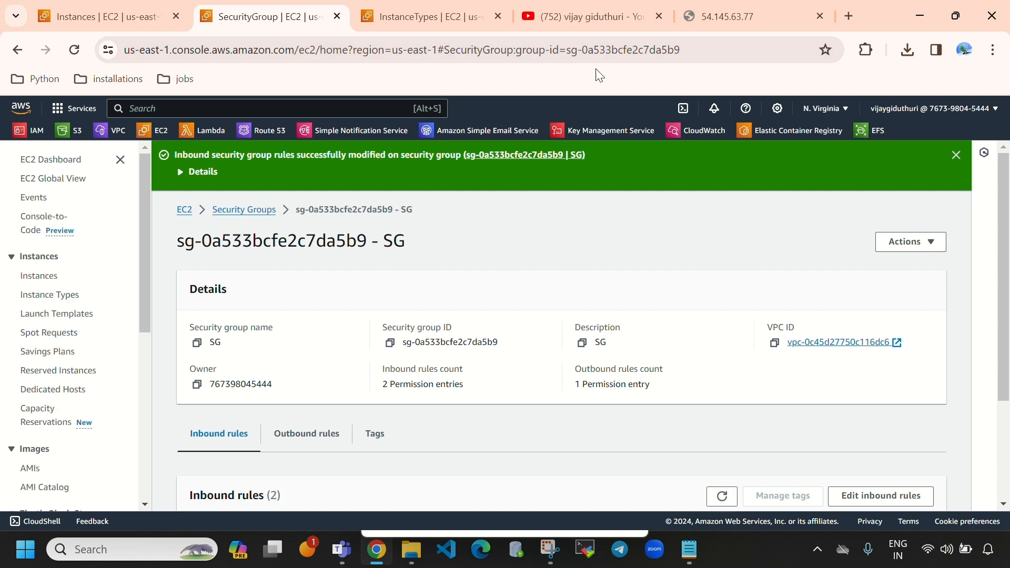
- Reload the page at demo-instance's public IP address and read the greeting, including the IP in the host name
left_click(769, 11)
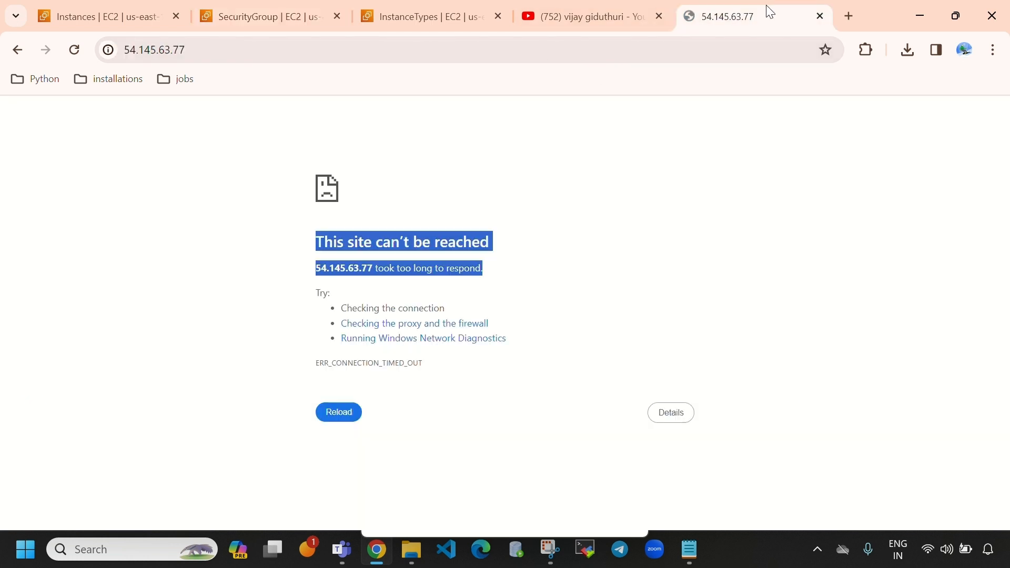
left_click(74, 50)
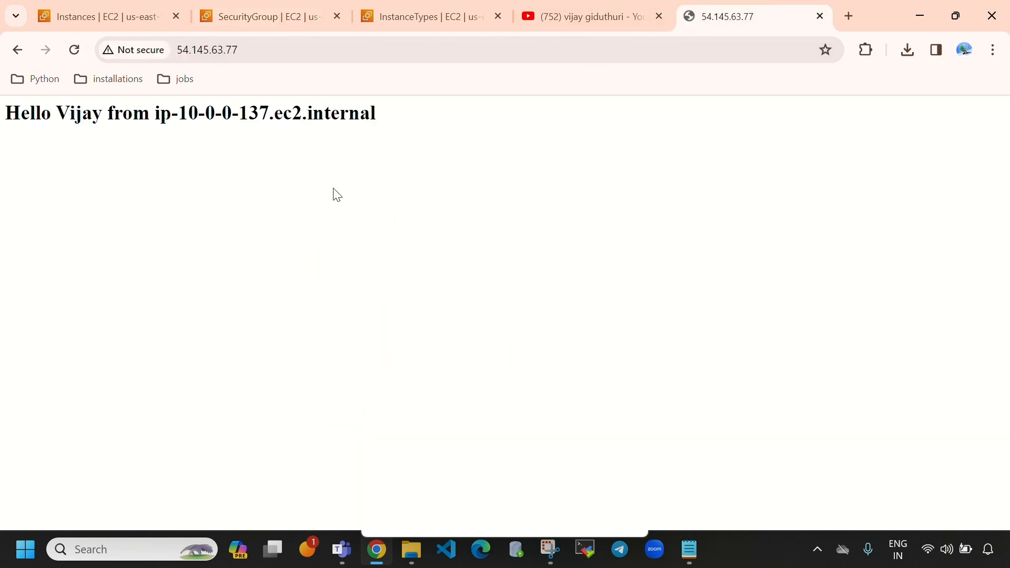
left_click_drag(6, 112, 392, 135)
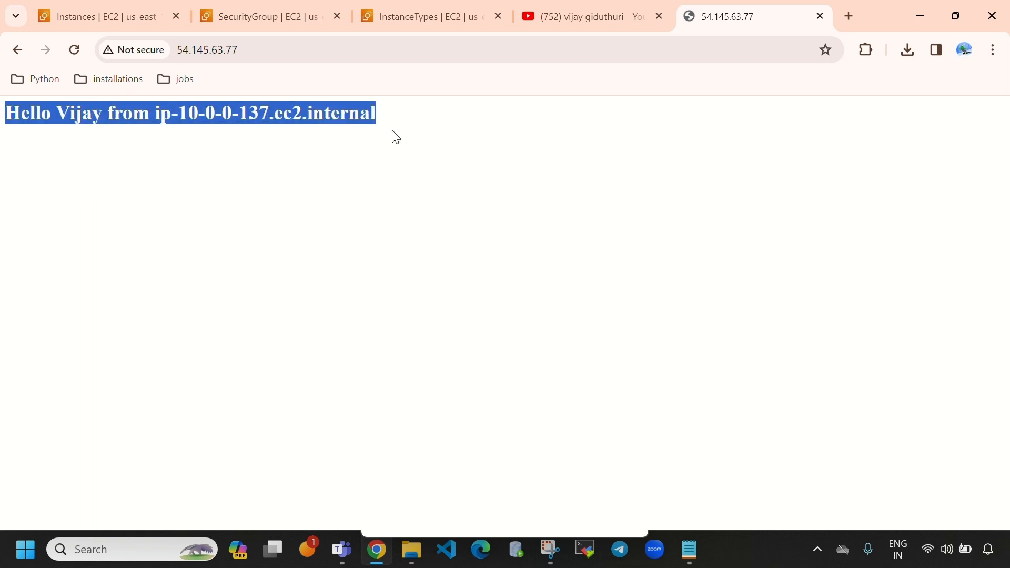
left_click(365, 192)
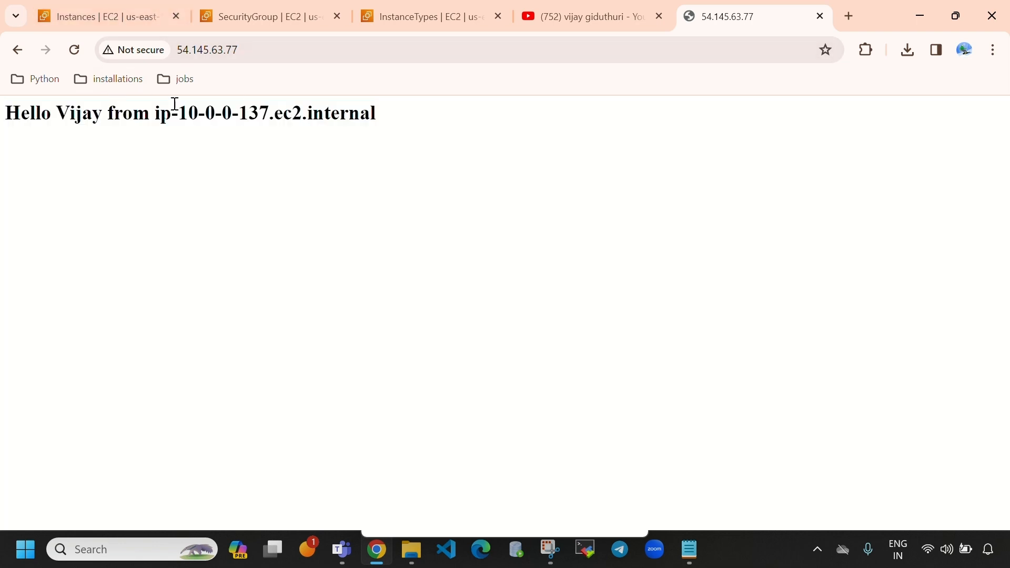
left_click_drag(179, 112, 270, 120)
- Compare demo-instance's private IPv4 address in its details with the address in the web page's greeting
left_click(86, 12)
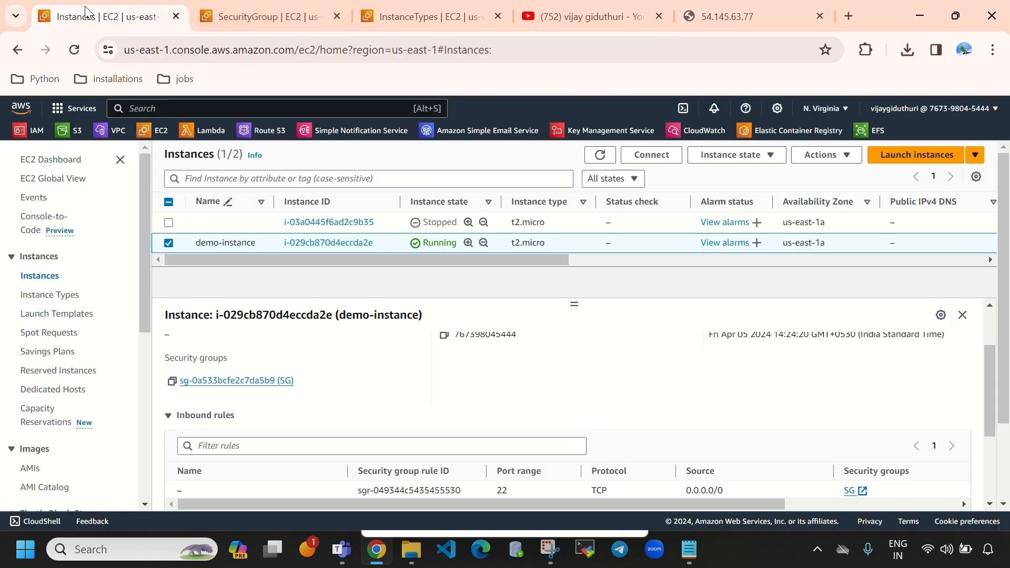
scroll(377, 459, "up", 3)
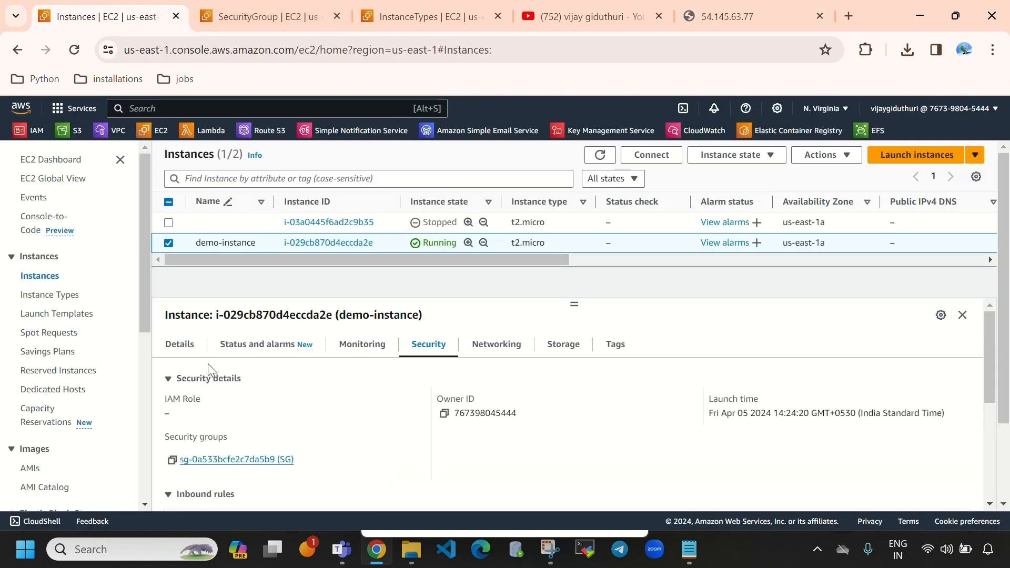
left_click(174, 348)
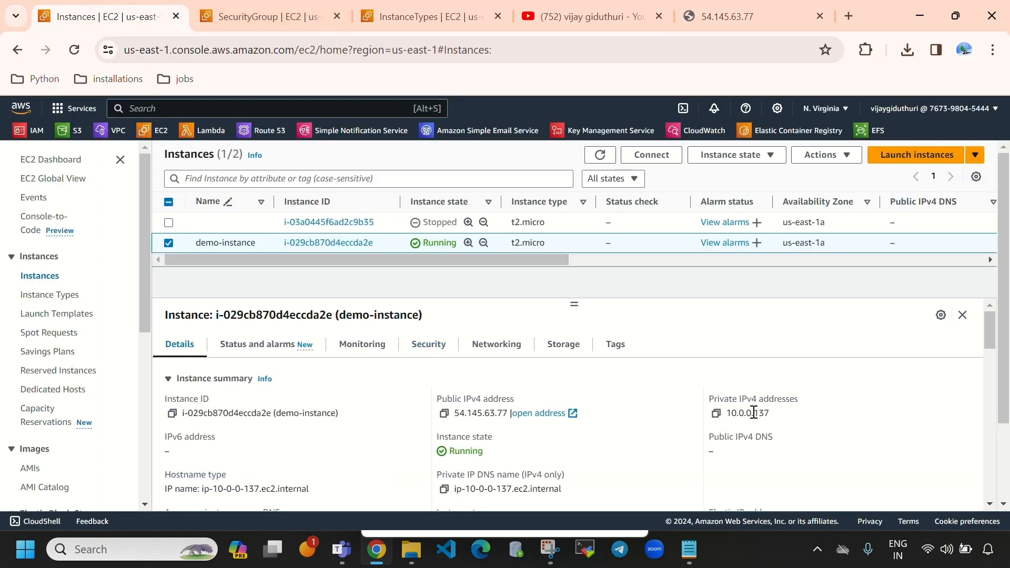
left_click_drag(708, 399, 790, 400)
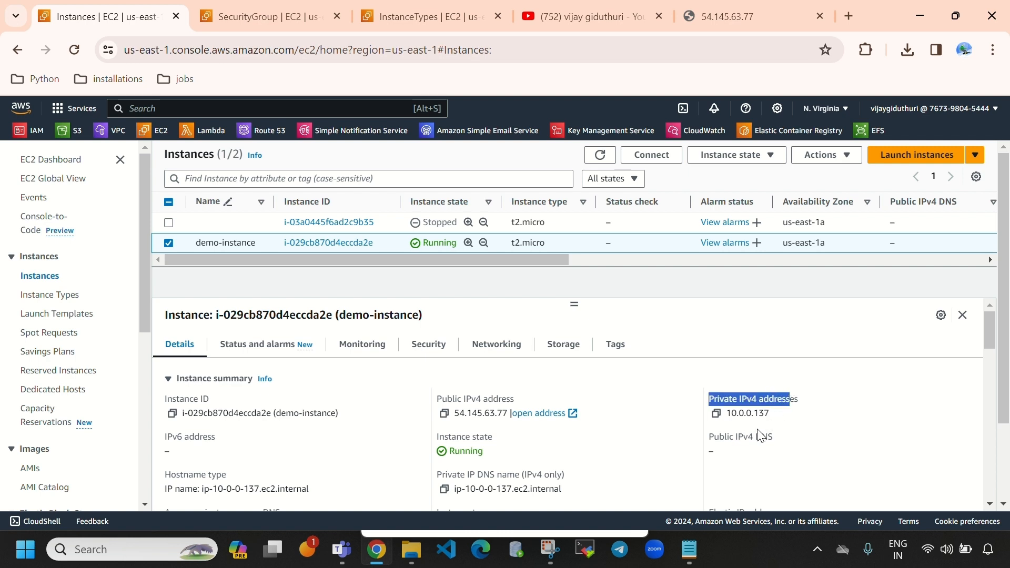
left_click(740, 20)
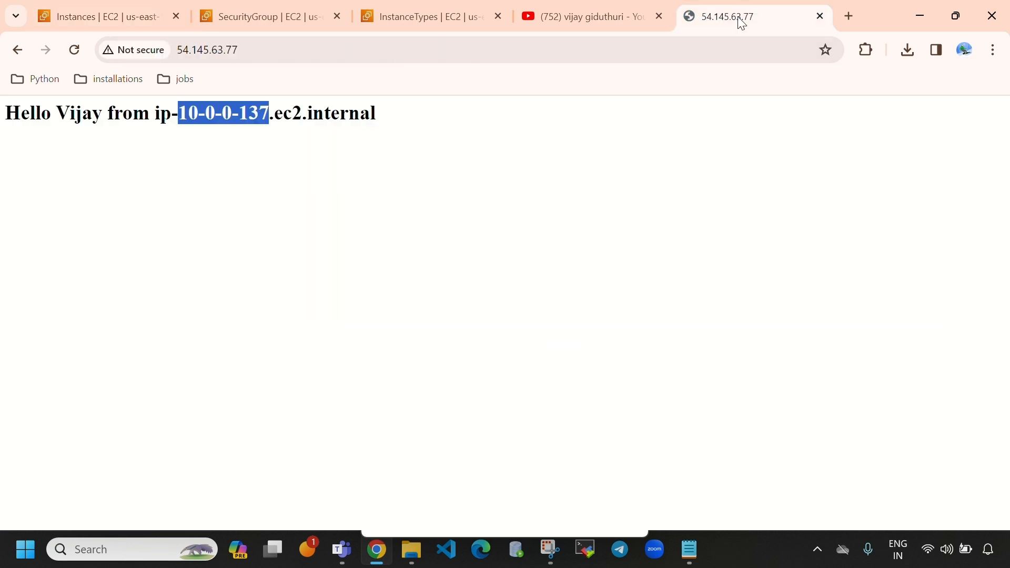
left_click(437, 129)
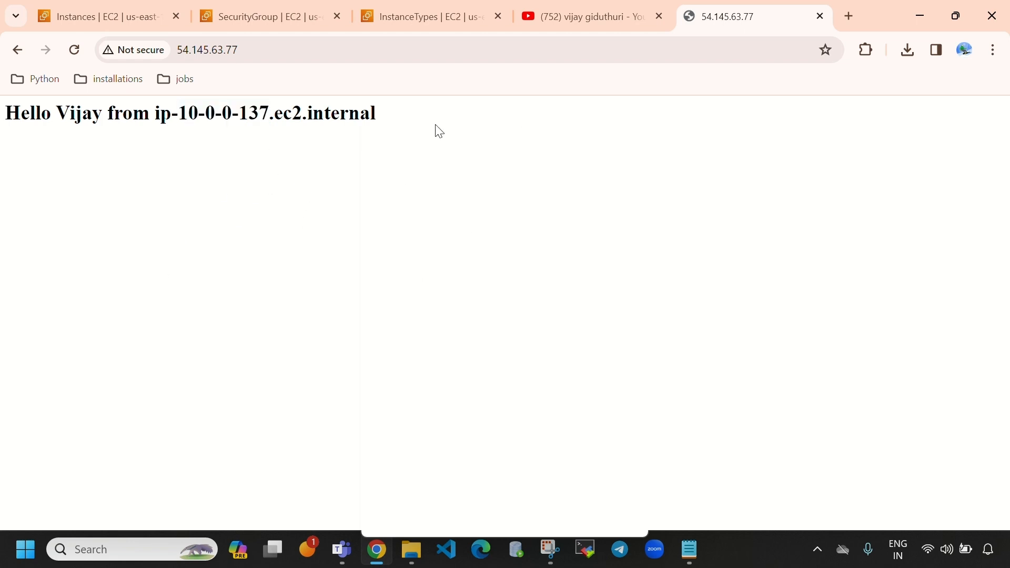
left_click(102, 18)
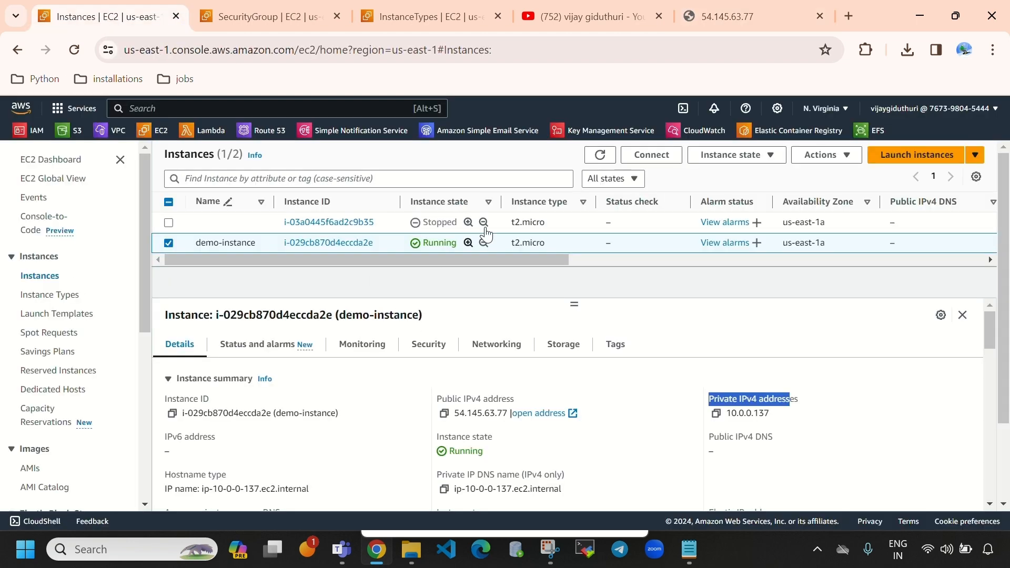
left_click(426, 39)
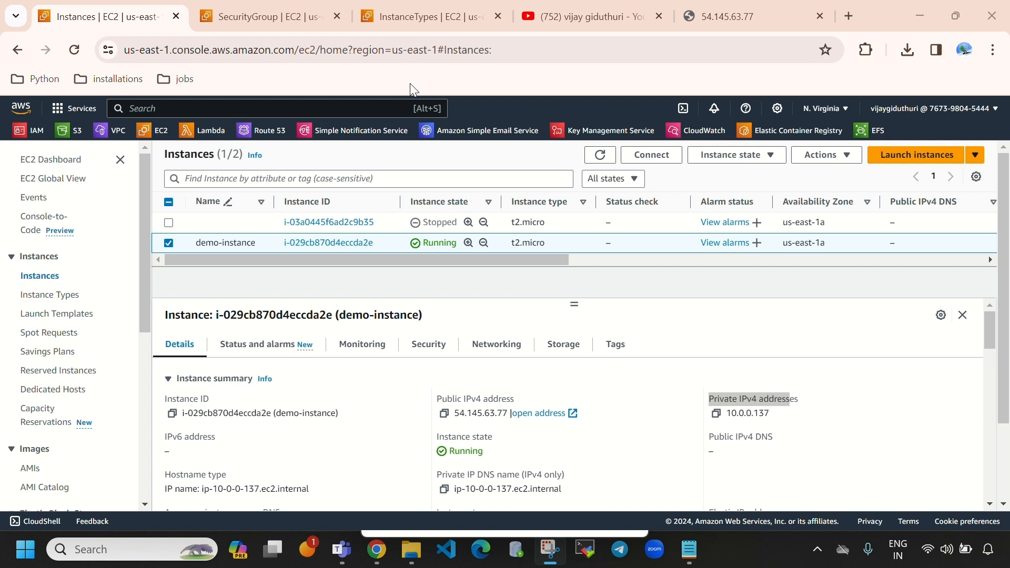
left_click(891, 441)
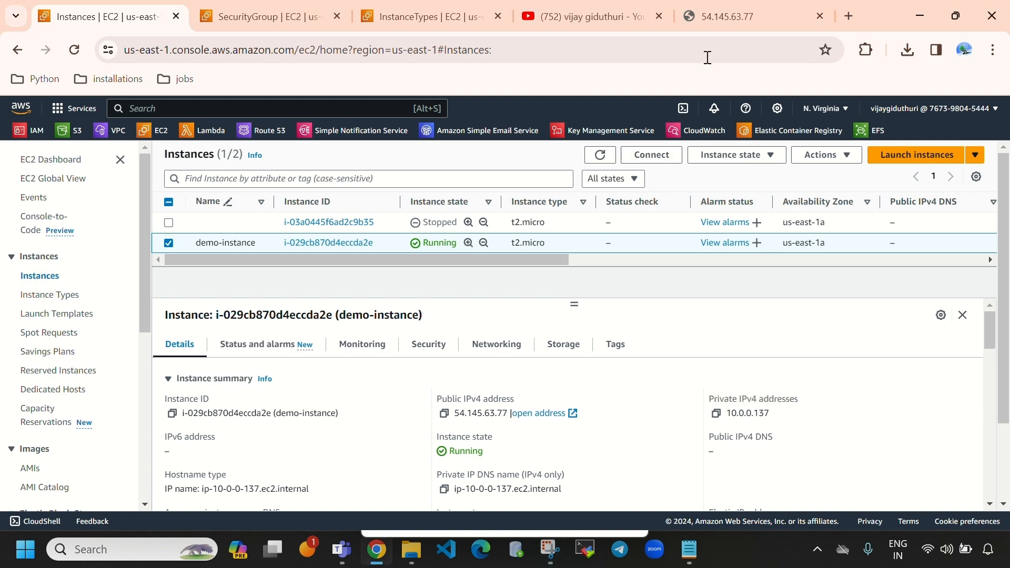
left_click(273, 10)
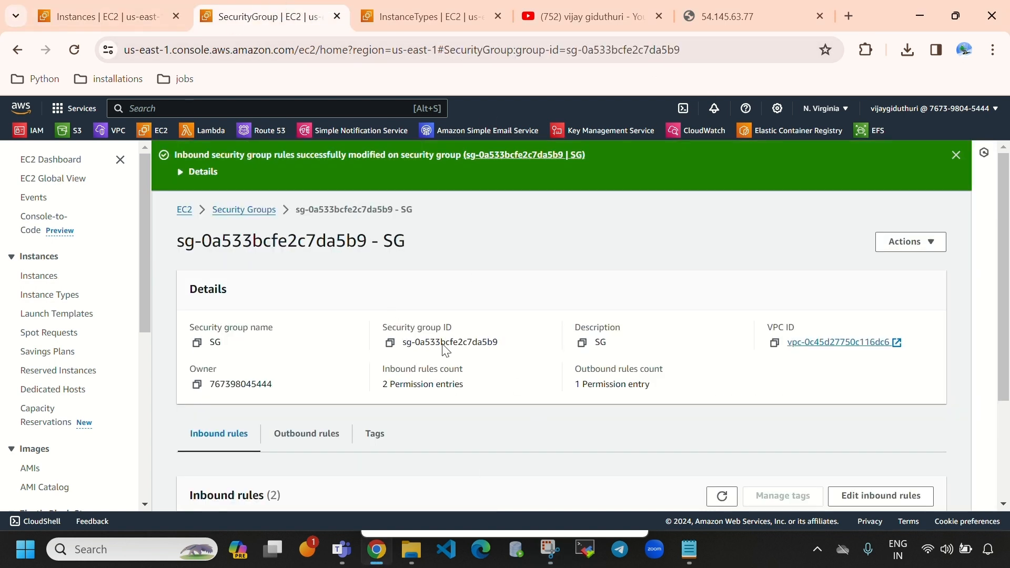
- Expand demo-instance's instance summary and copy its public IPv4 address
left_click(105, 16)
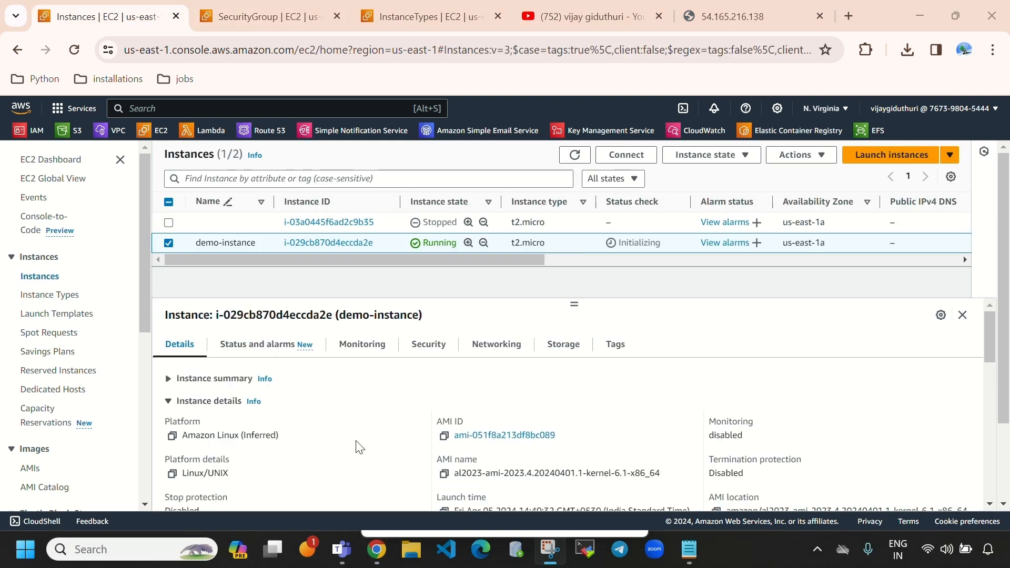
left_click(215, 379)
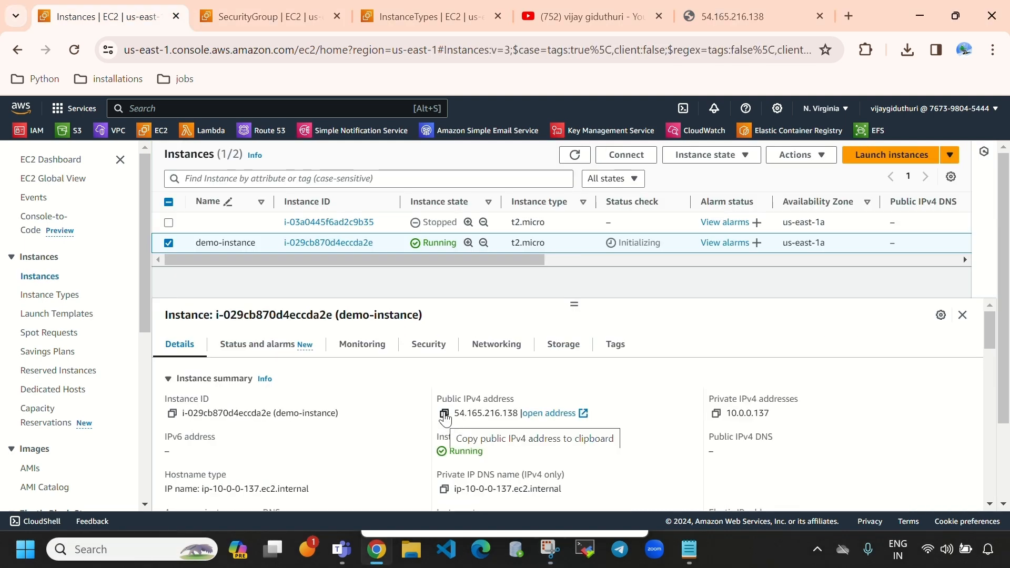
left_click(444, 416)
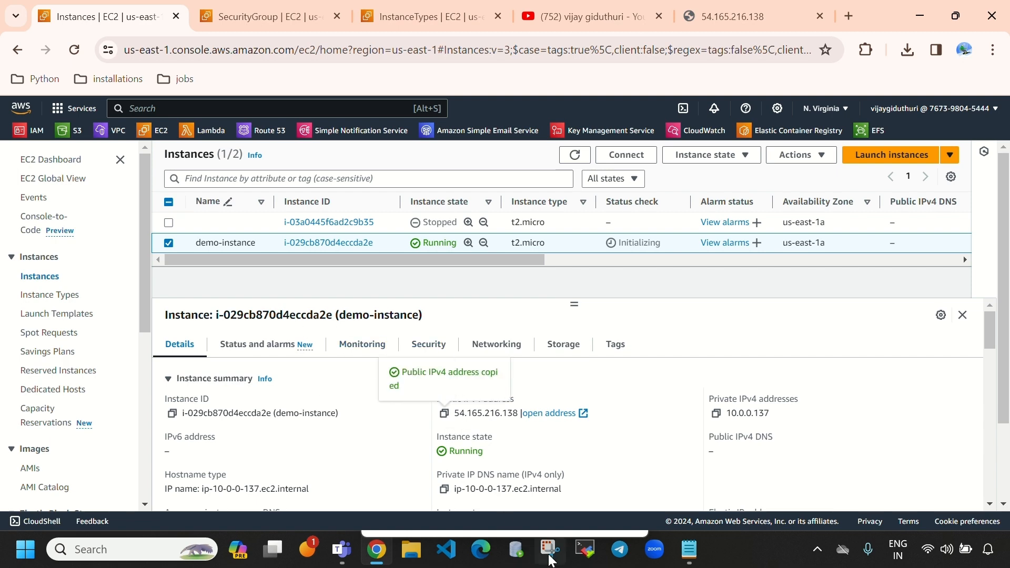
- Switch to MobaXterm and set up an SSH session to remote host 54.165.216.138 with the username ec2-user
left_click(585, 550)
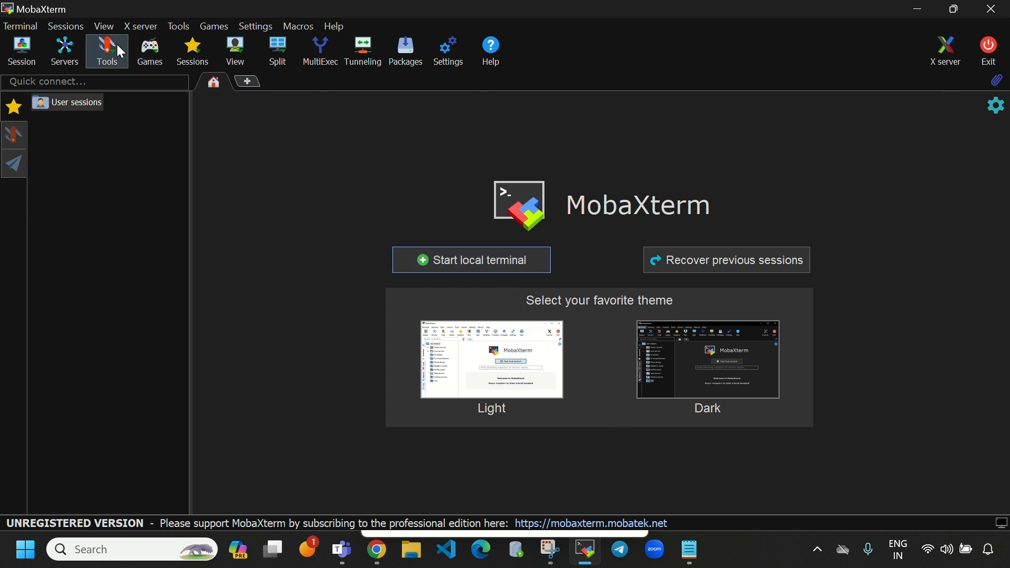
left_click(20, 59)
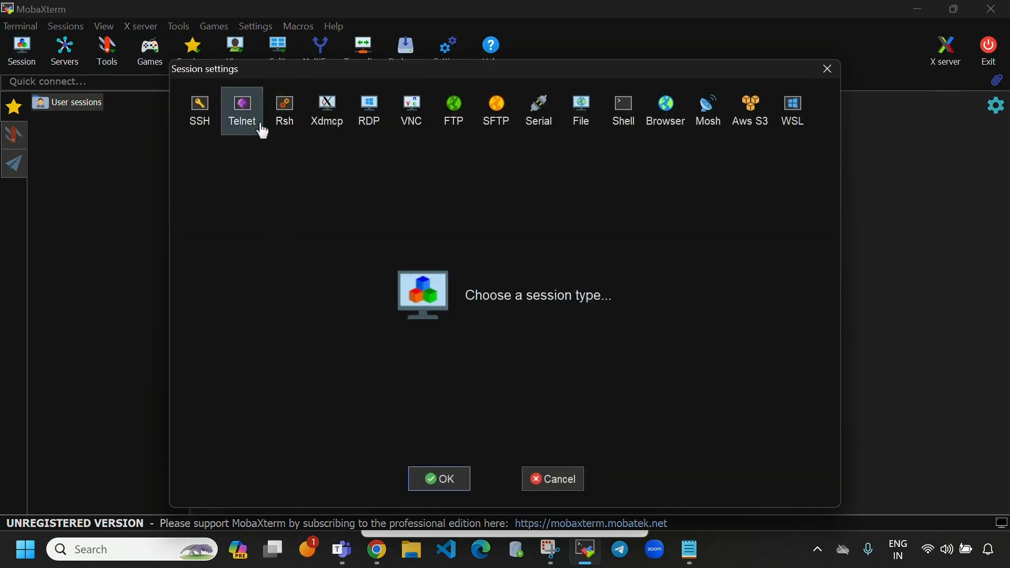
left_click(199, 120)
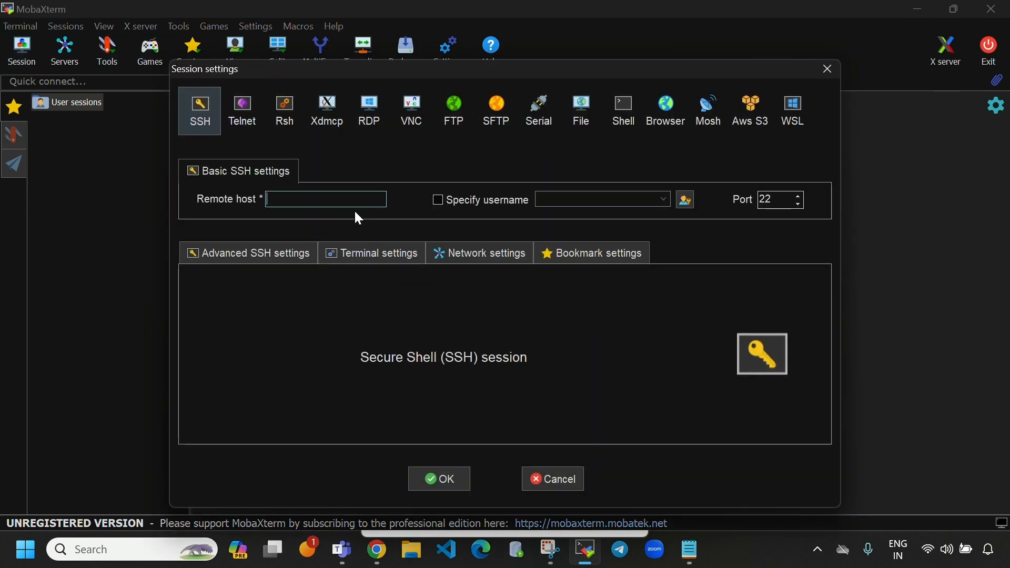
key("ctrl+v")
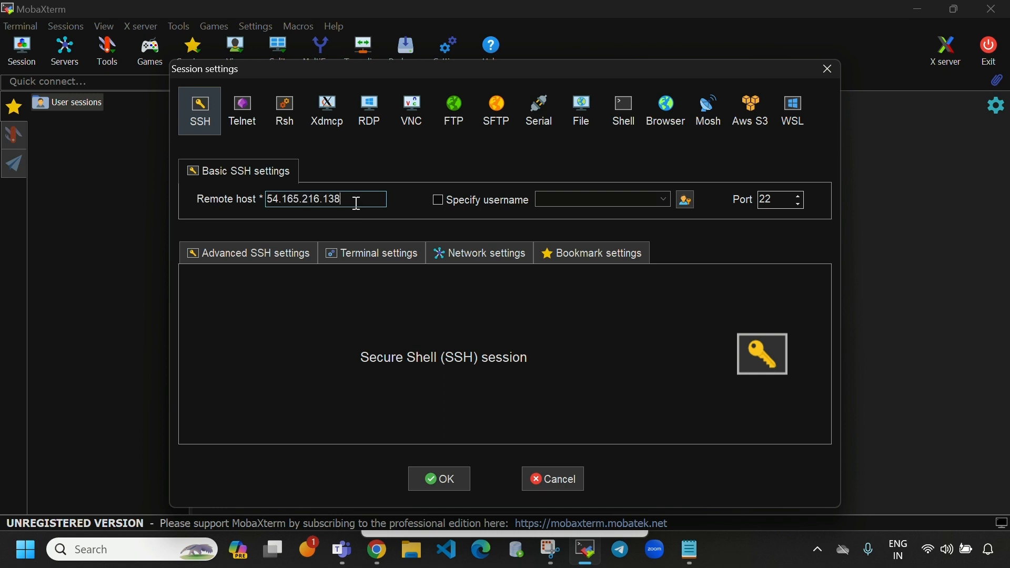
left_click(445, 198)
type("e")
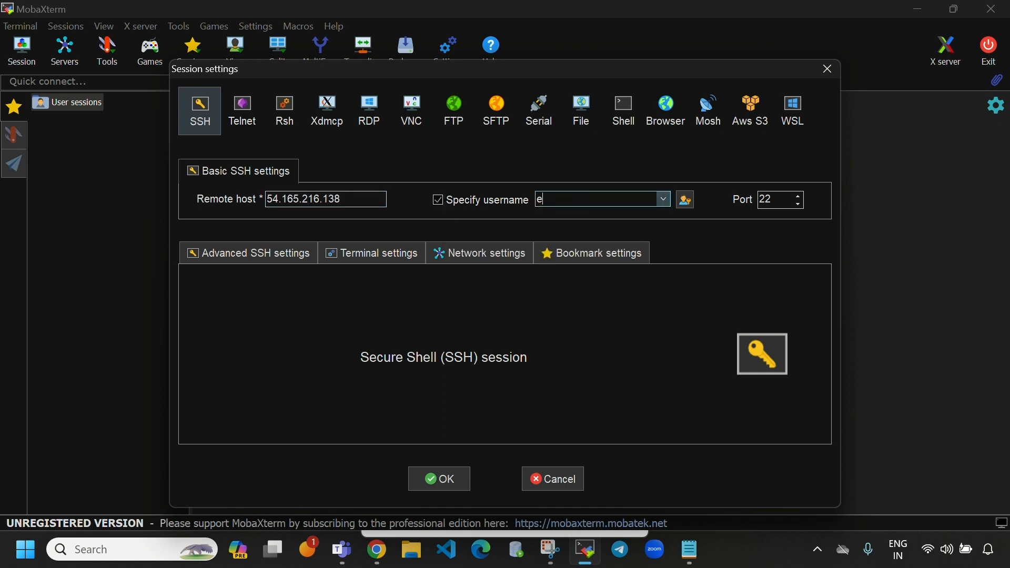
type("c2-user")
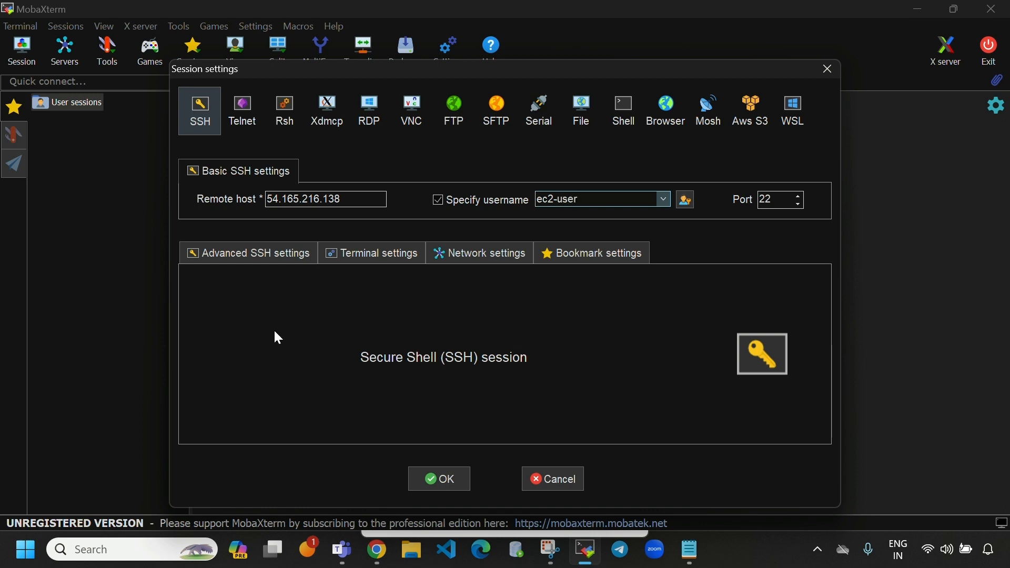
- Use demo-keypair.pem from Downloads as the SSH session's private key and connect
left_click(251, 256)
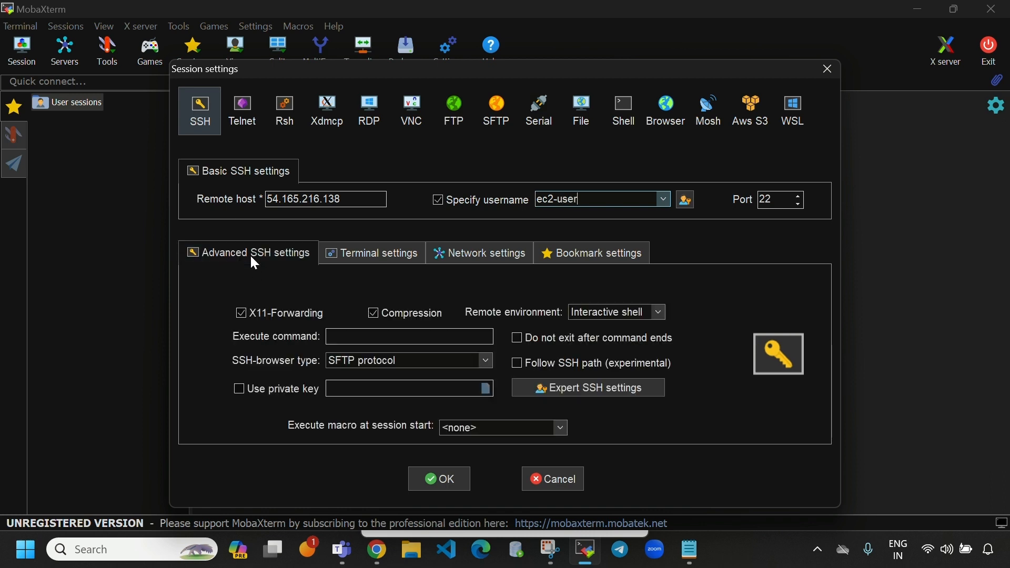
left_click(237, 389)
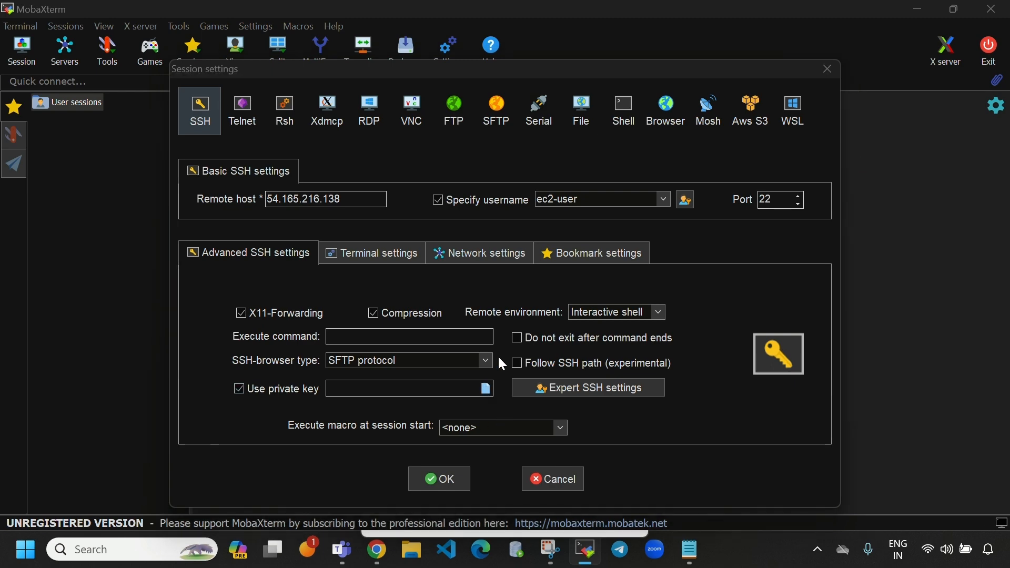
left_click(486, 389)
left_click(384, 259)
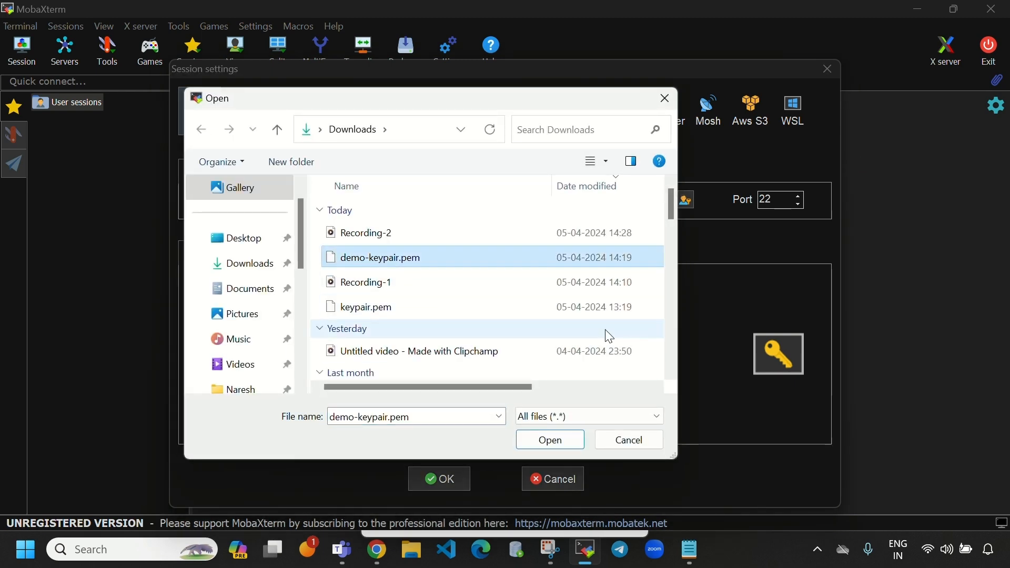
left_click(563, 442)
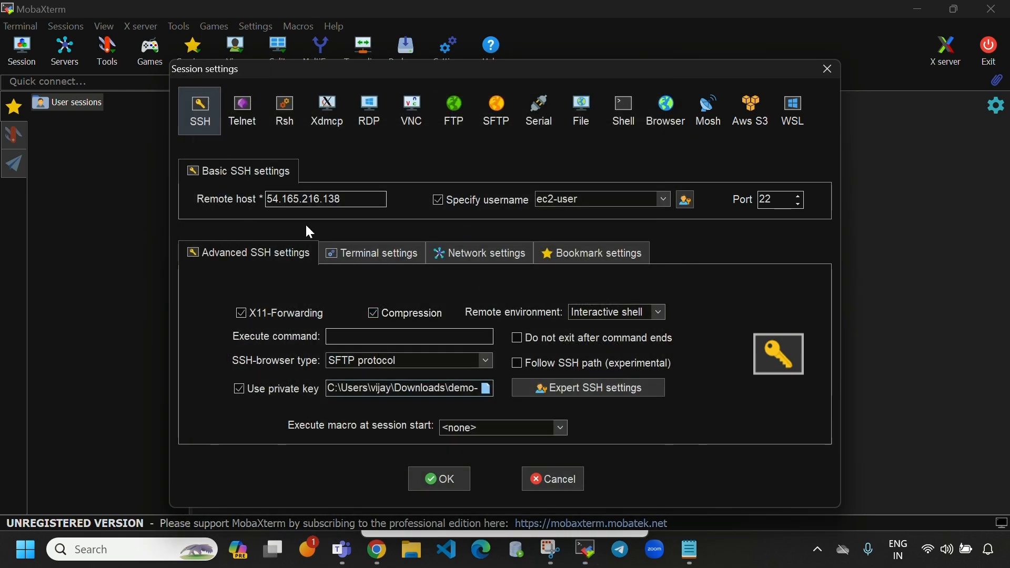
left_click(451, 490)
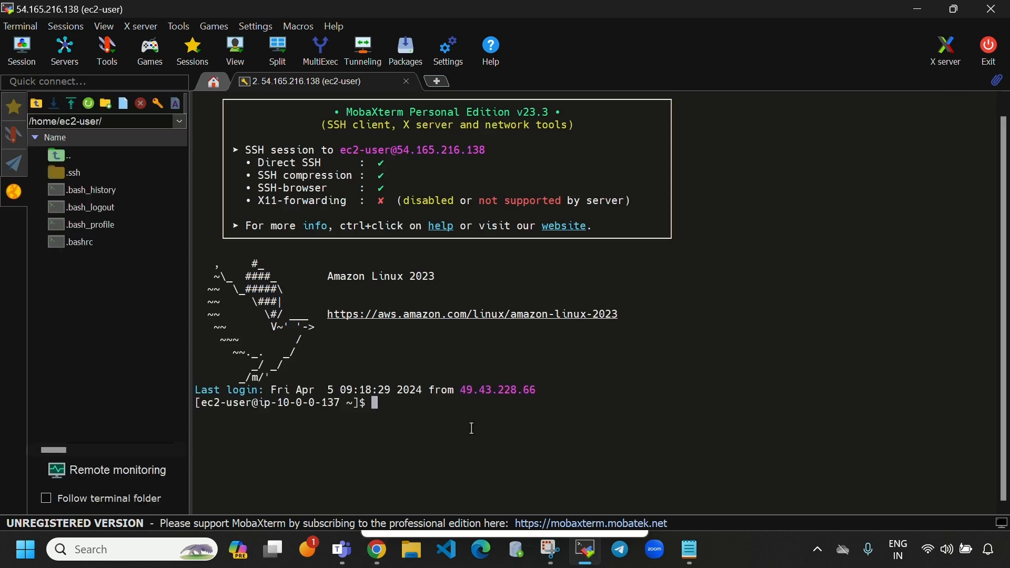
- Update the instance's packages with sudo yum update -y, and switch to a cleared root shell with sudo -i
type("sudo yum update -y")
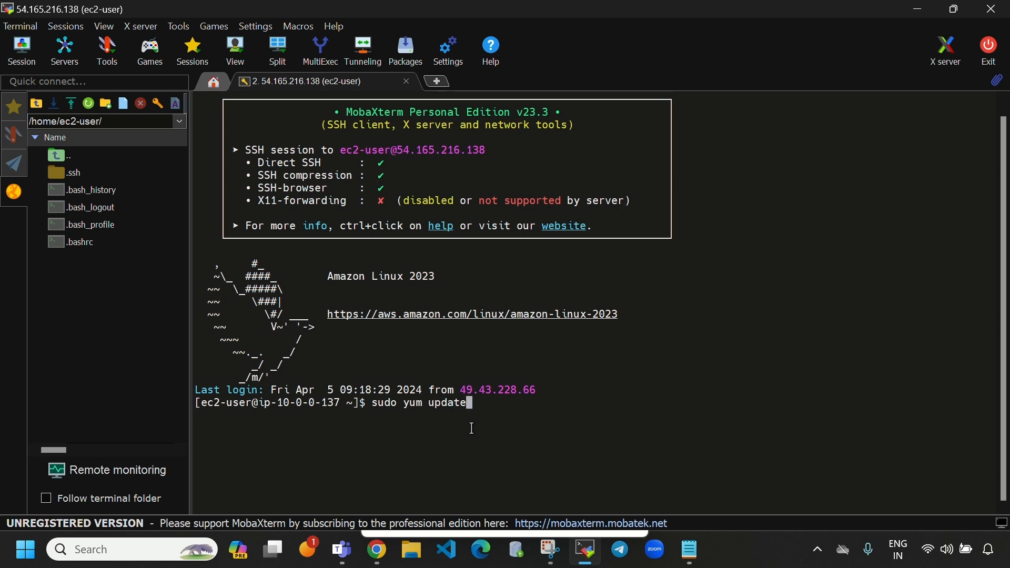
key("Return")
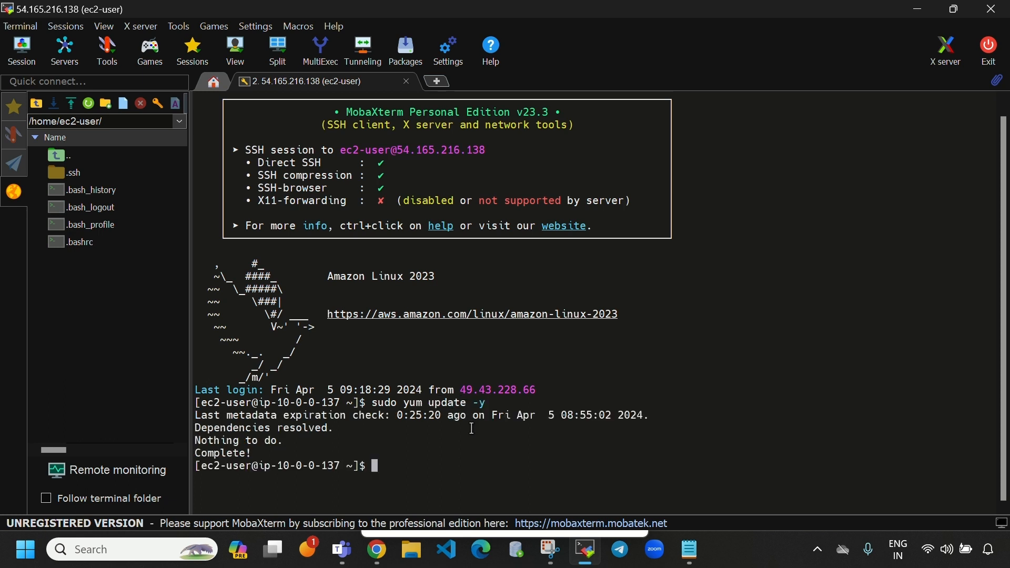
type("sudo -i")
key("Return")
key("ctrl+l")
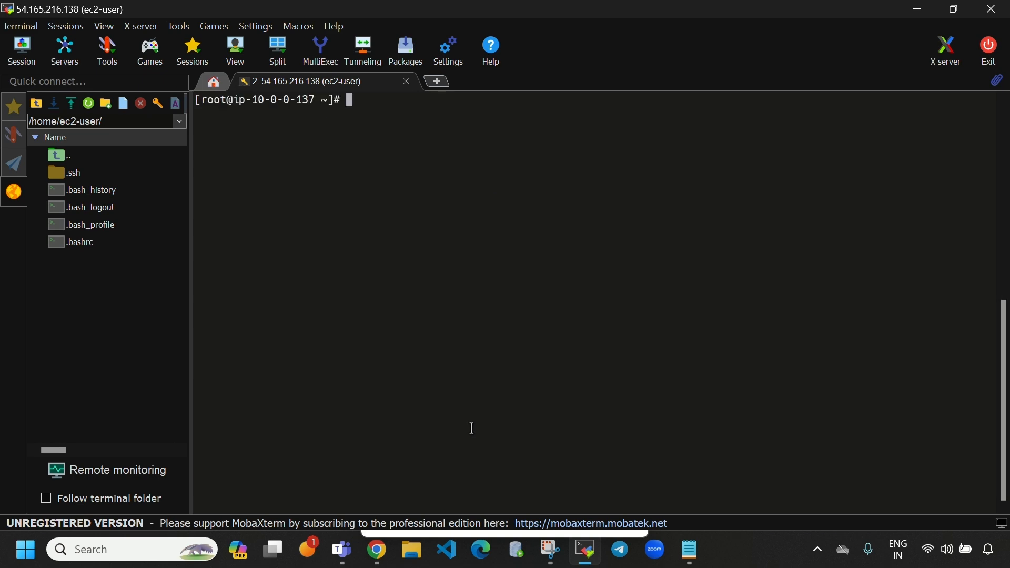
- View demo-instance's web page in Chrome, and run systemctl status httpd in MobaXterm to examine the service's enabled and active states
left_click(376, 550)
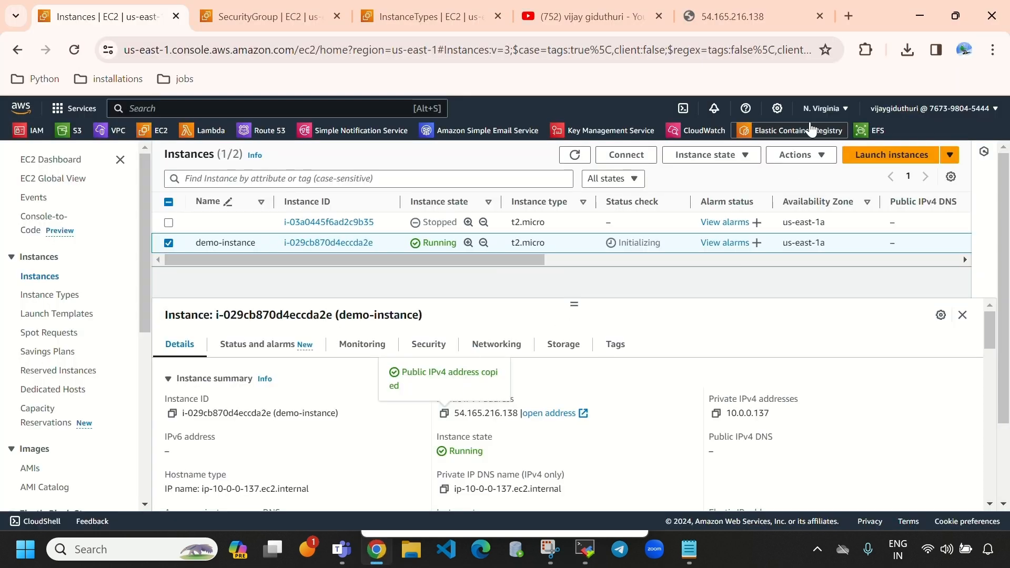
left_click(754, 14)
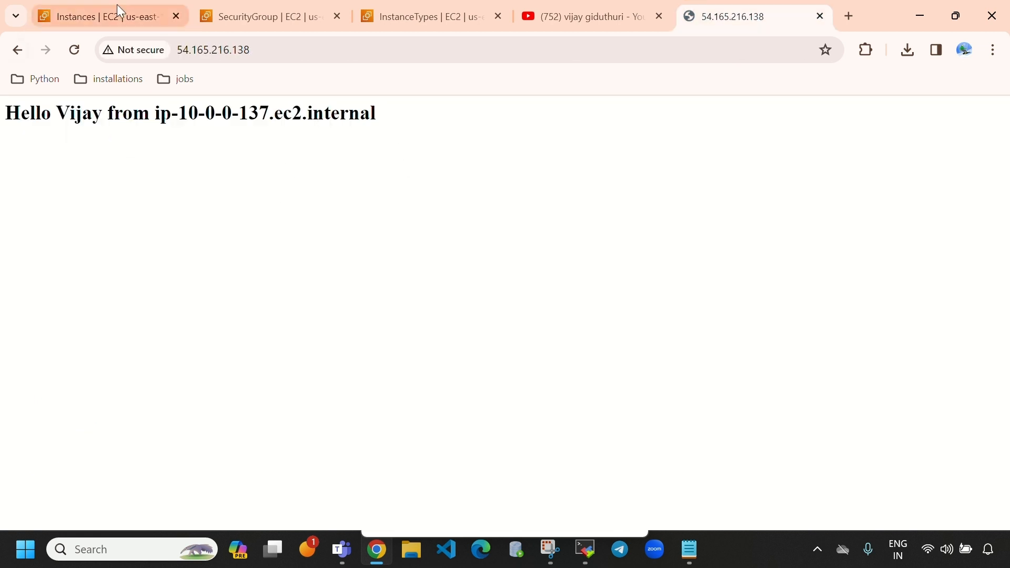
left_click(585, 550)
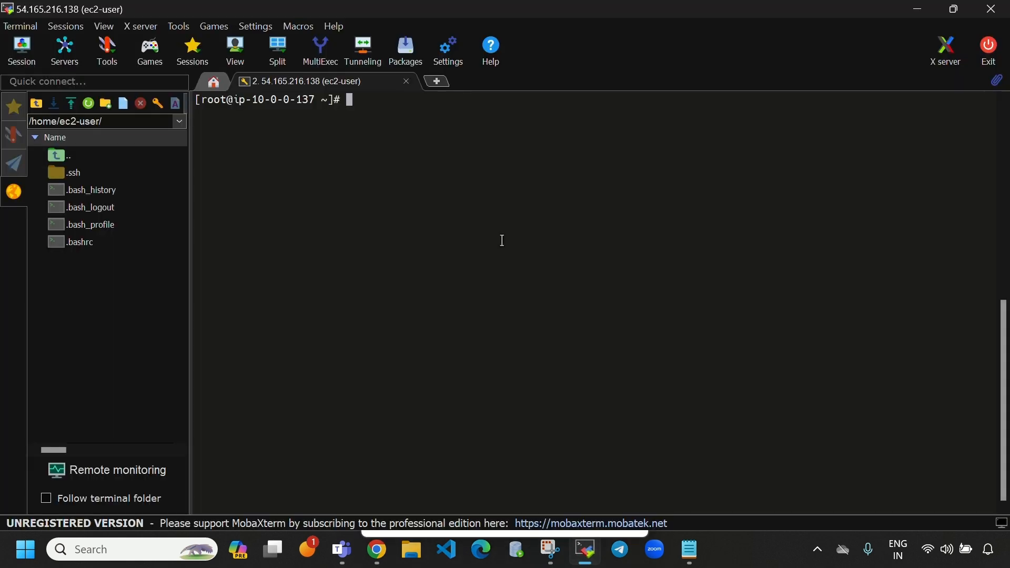
type("systemctl status htt")
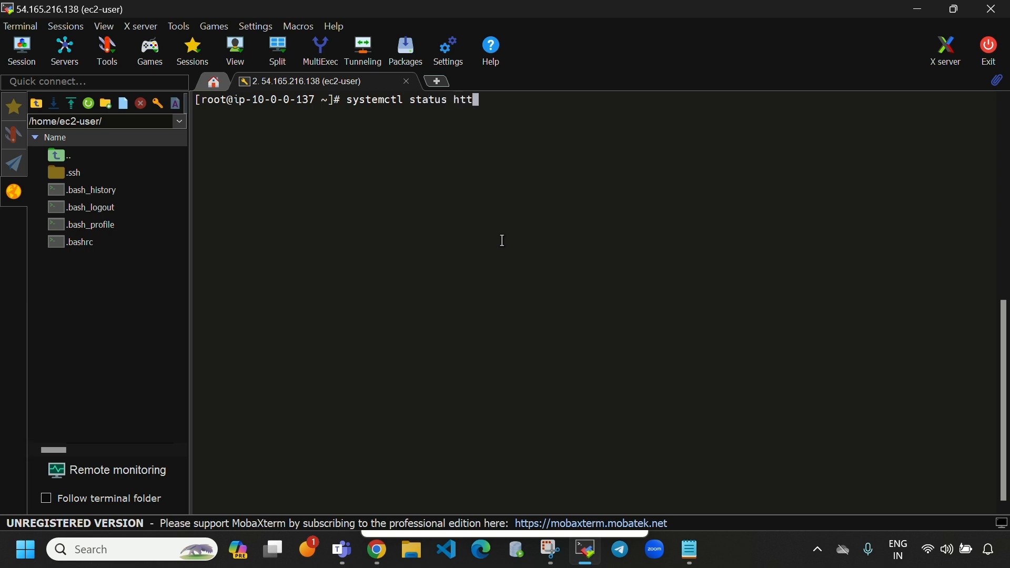
type("pd")
key("Return")
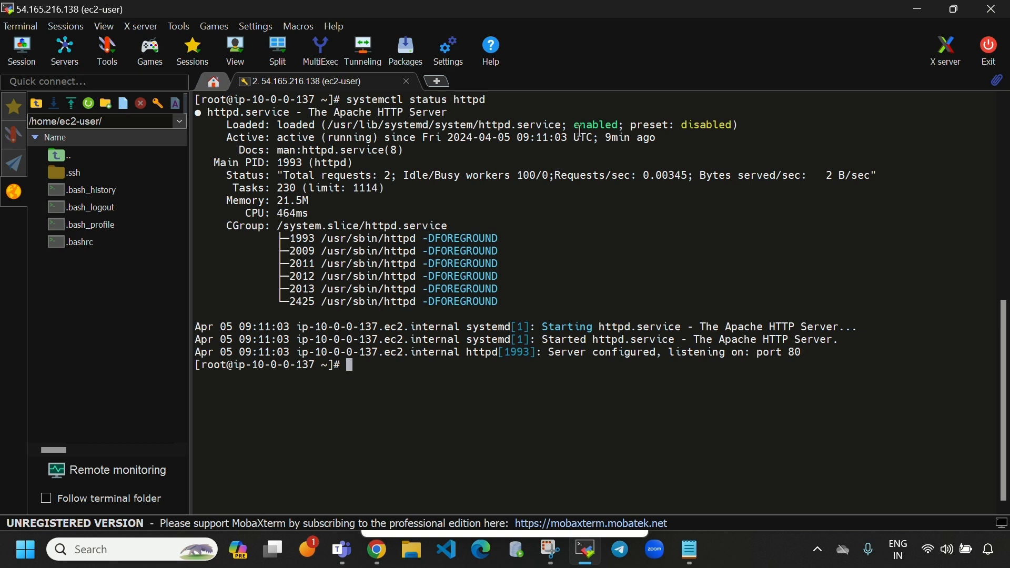
left_click_drag(578, 129, 617, 135)
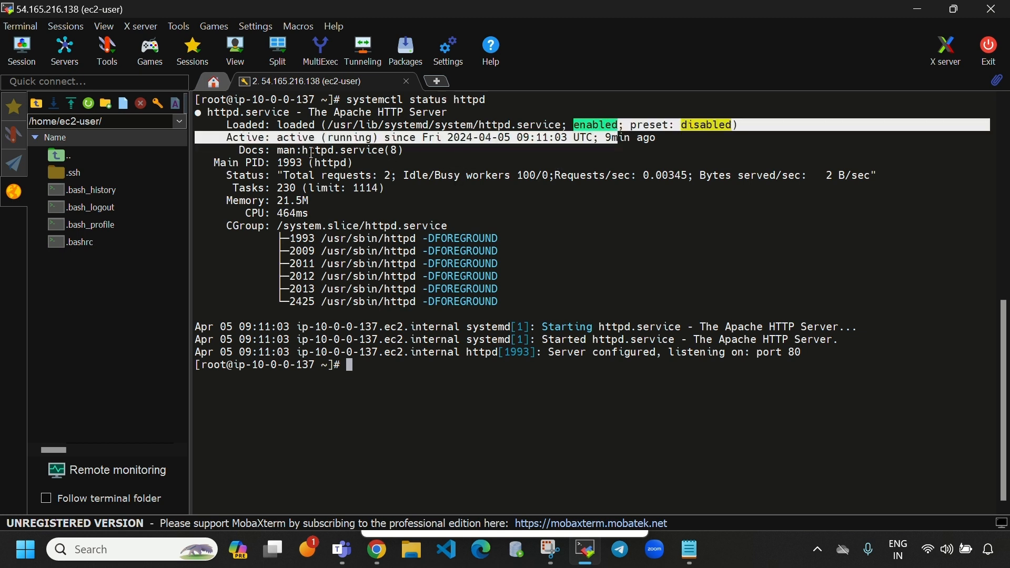
left_click_drag(282, 150, 378, 139)
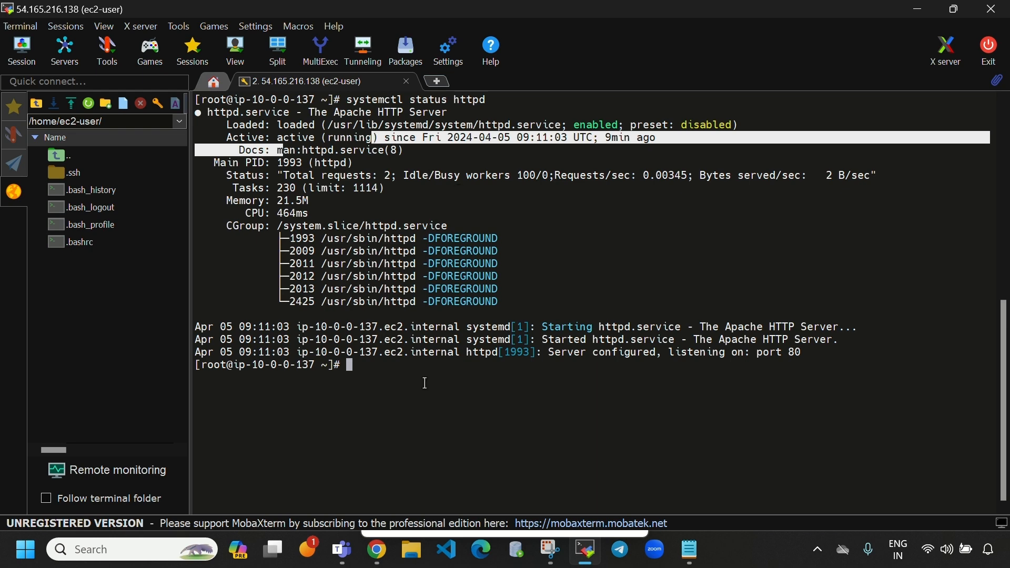
left_click(407, 399)
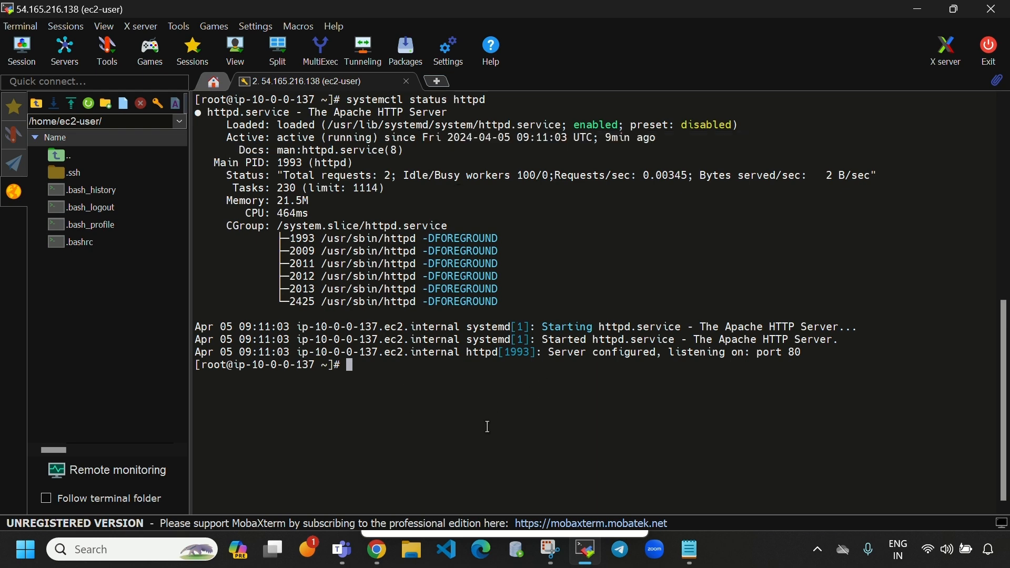
- Switch to Chrome to view the greeting page again, and return to the EC2 instances list
left_click(376, 549)
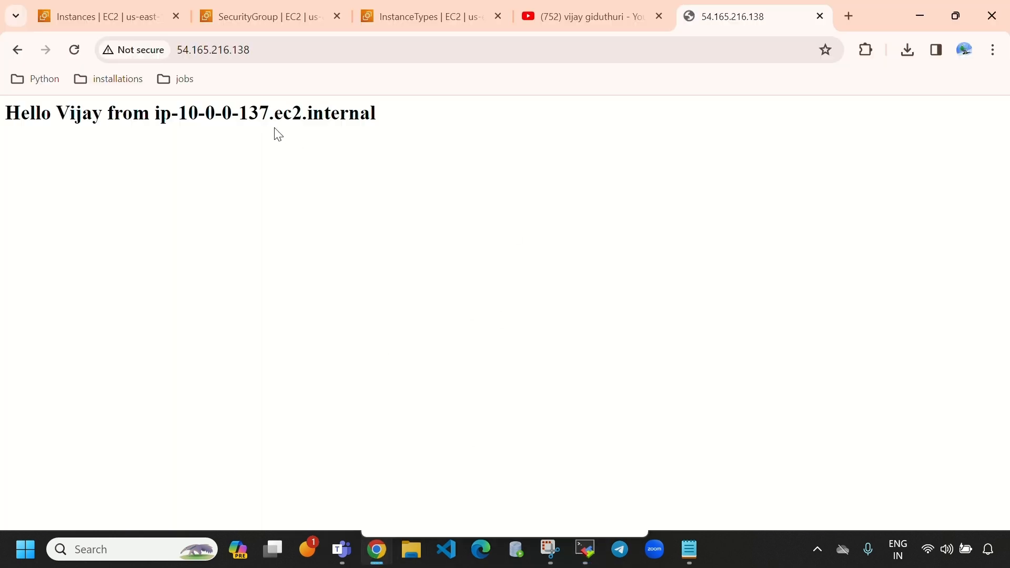
left_click(135, 13)
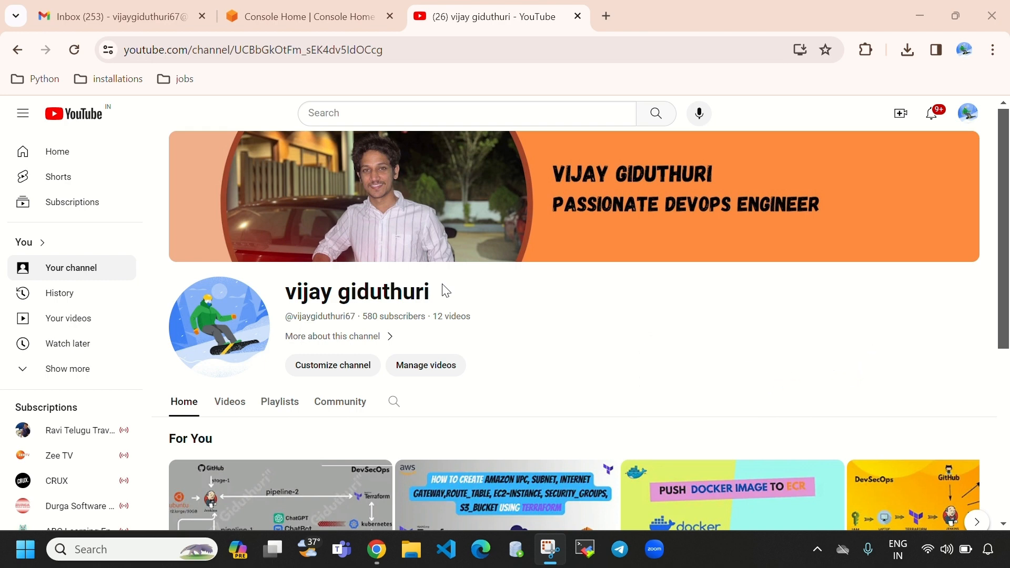
- Open the EC2 instances list in the Mumbai region and start launching a new instance named wnidows-instance
left_click(278, 3)
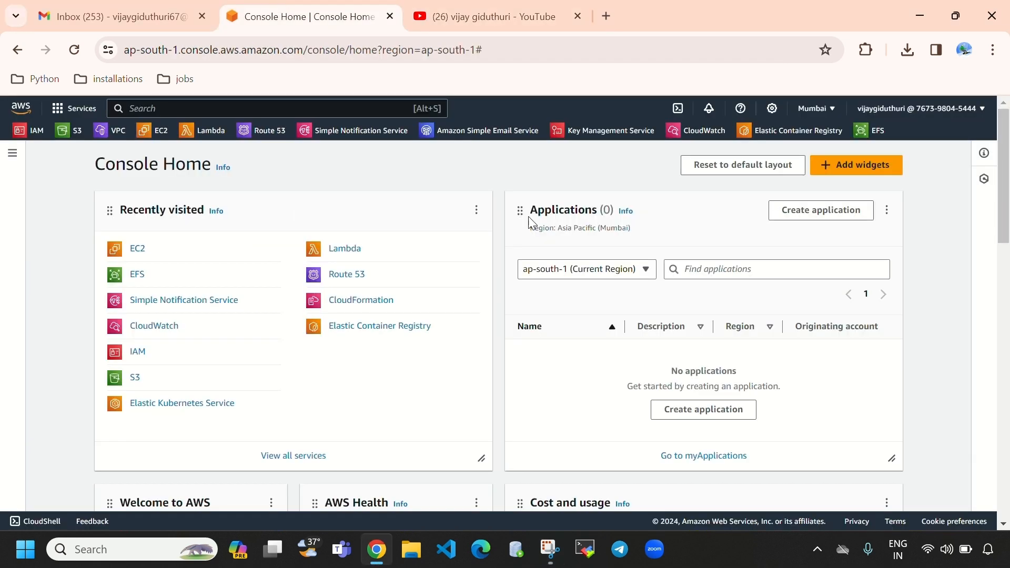
left_click(137, 249)
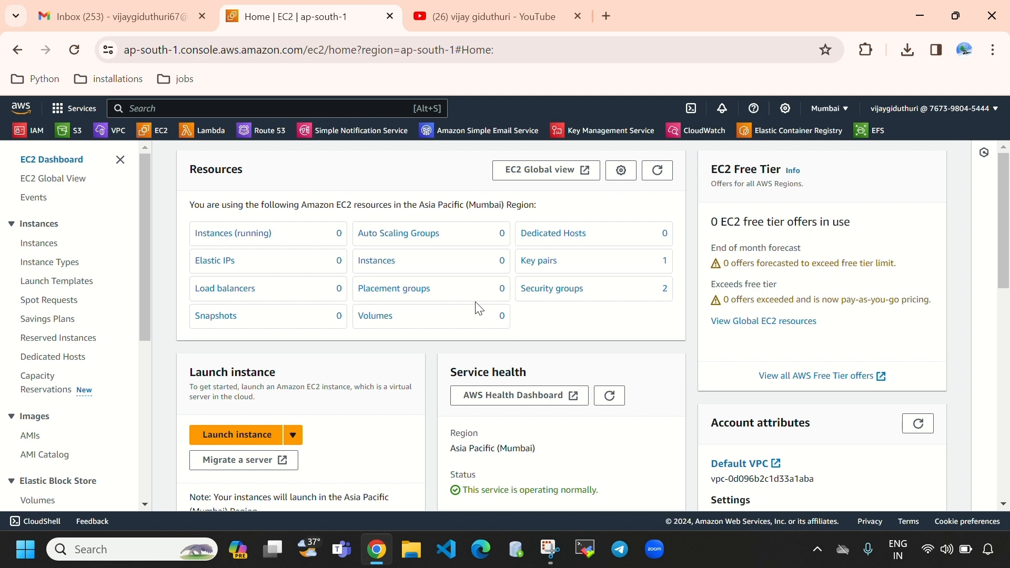
left_click(385, 269)
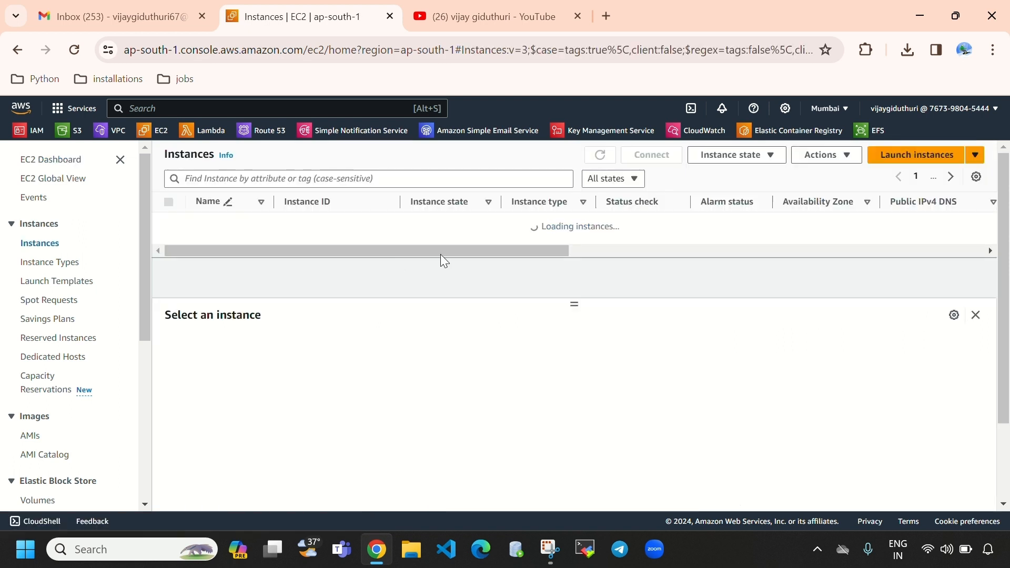
left_click(903, 161)
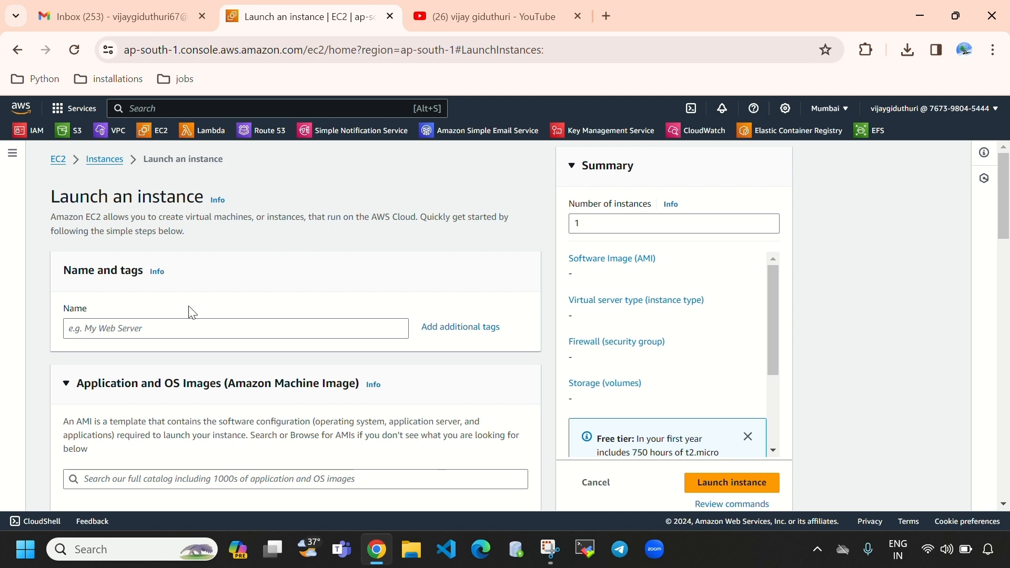
scroll(255, 304, "down", 2)
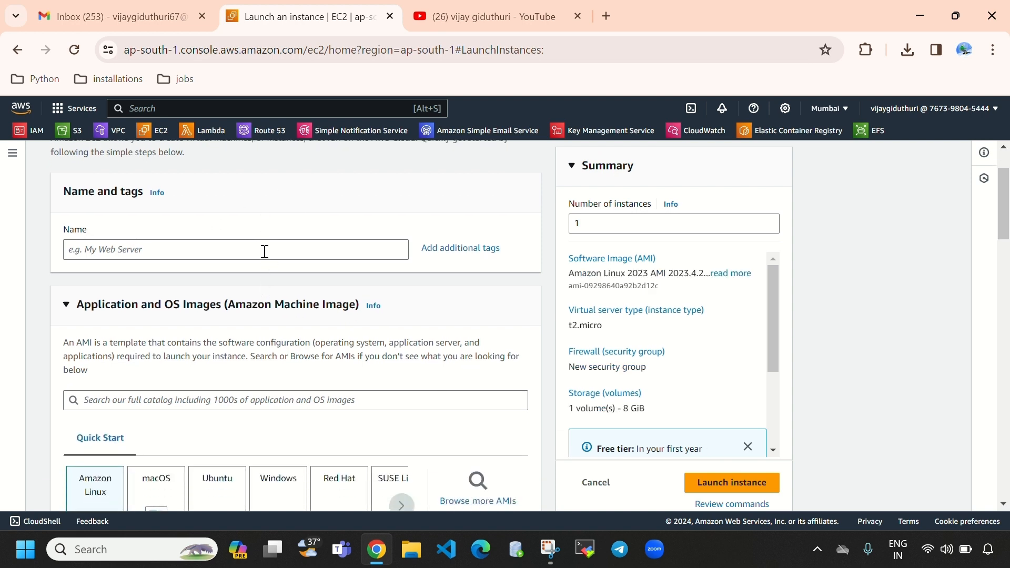
left_click(264, 251)
type("wnidows-i")
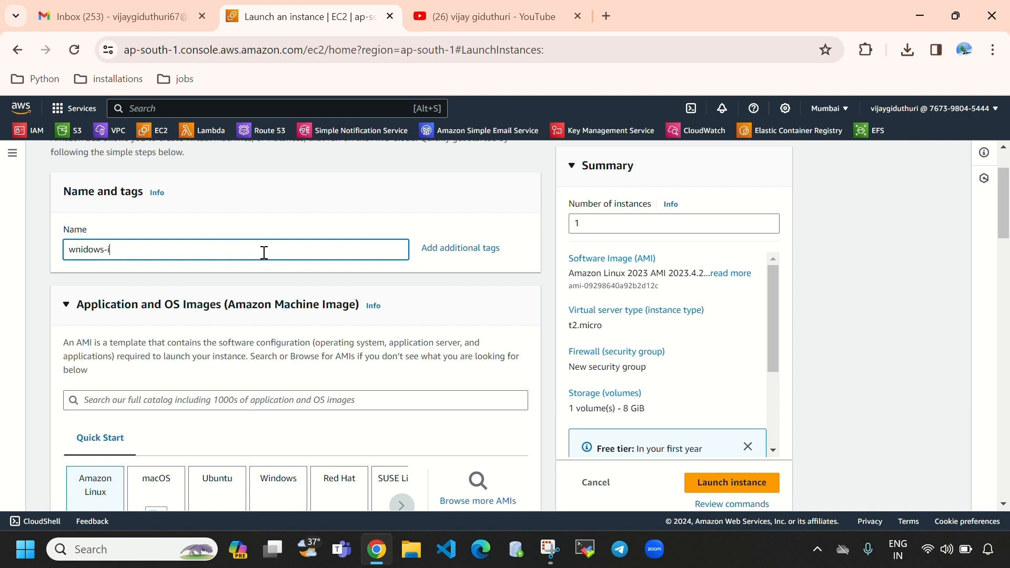
type("nstance")
- Choose the Windows image Microsoft Windows Server 2022 Base for the new instance and check its architecture
scroll(264, 252, "down", 2)
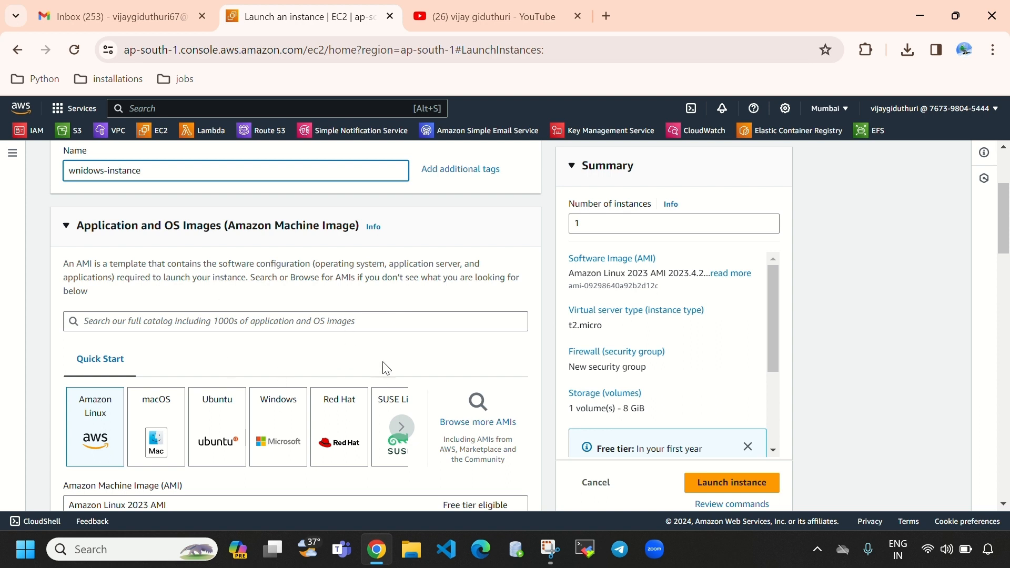
scroll(317, 317, "down", 1)
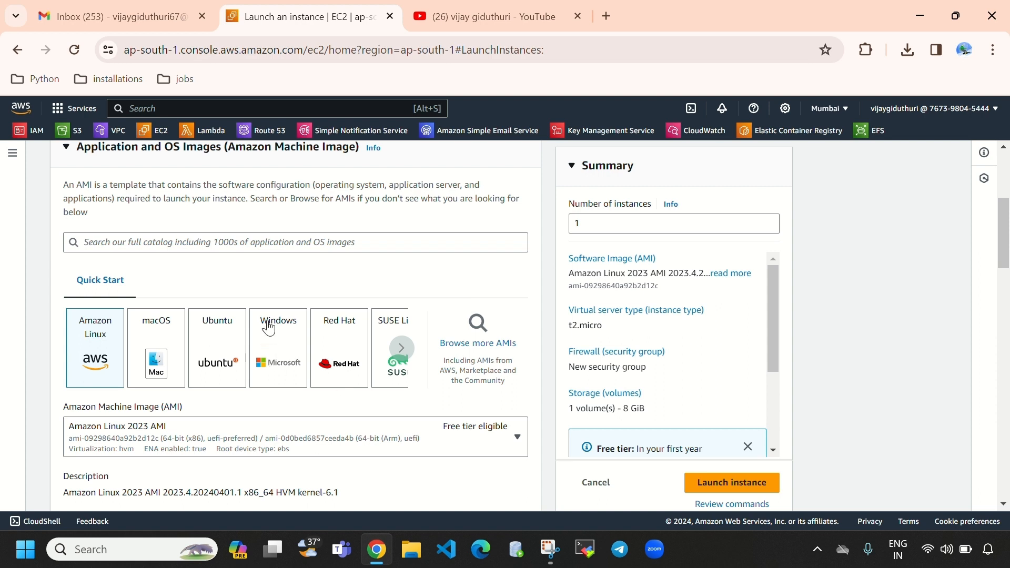
left_click(283, 361)
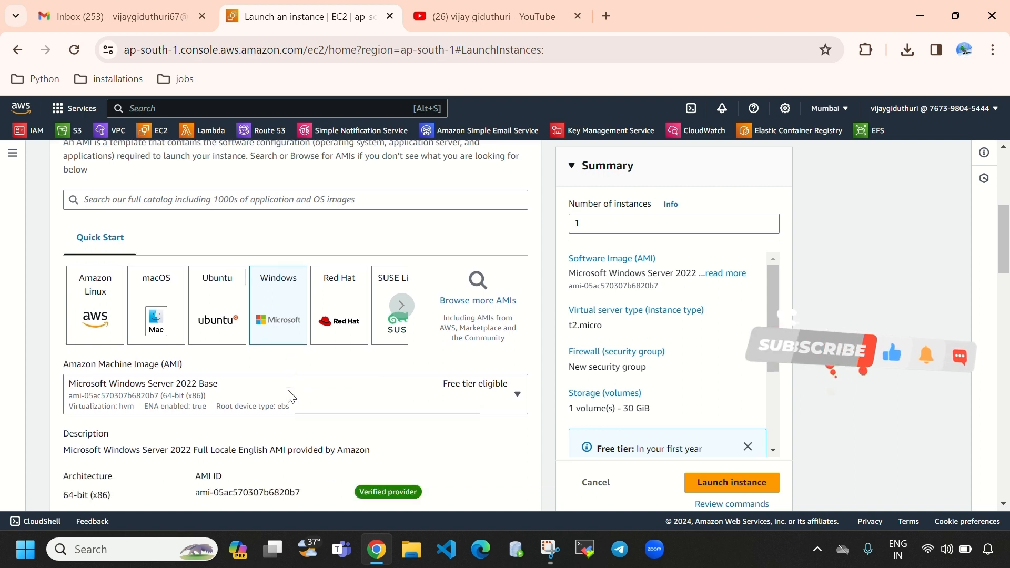
scroll(67, 273, "down", 3)
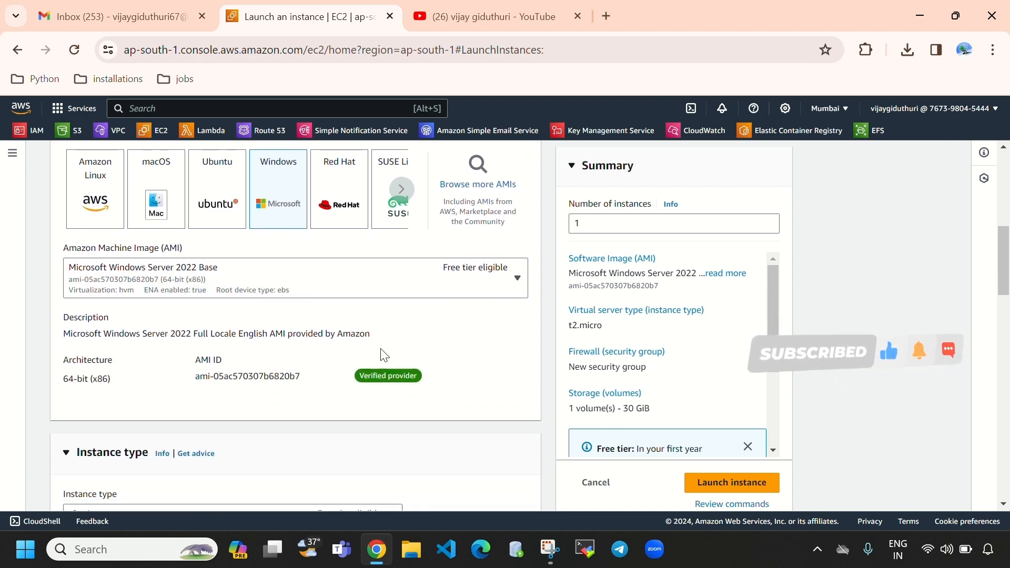
scroll(381, 354, "down", 2)
left_click_drag(69, 301, 98, 301)
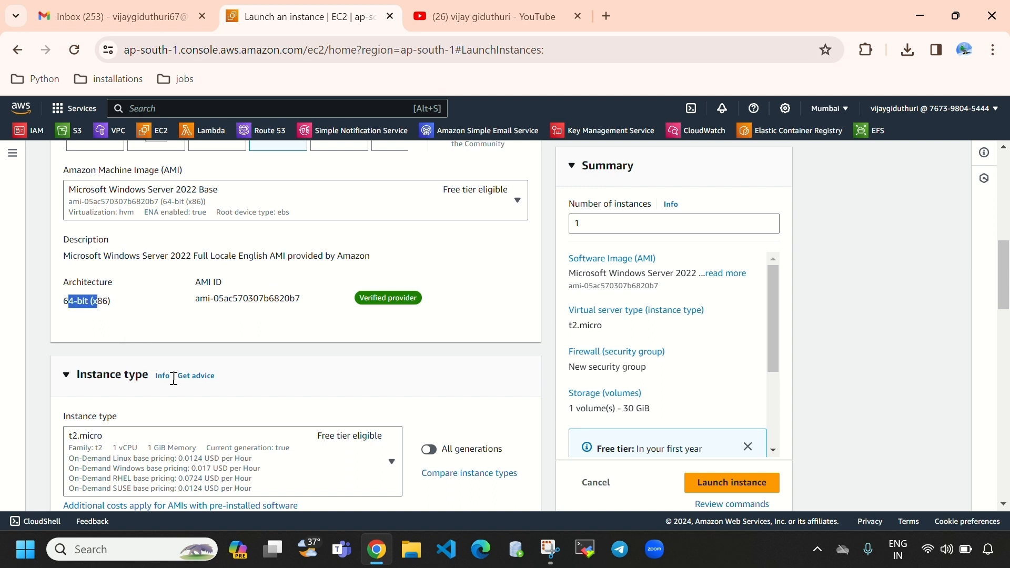
- Start creating a new key pair for the instance's login and enter newkey as its name
scroll(260, 375, "down", 2)
scroll(279, 396, "down", 2)
left_click(337, 243)
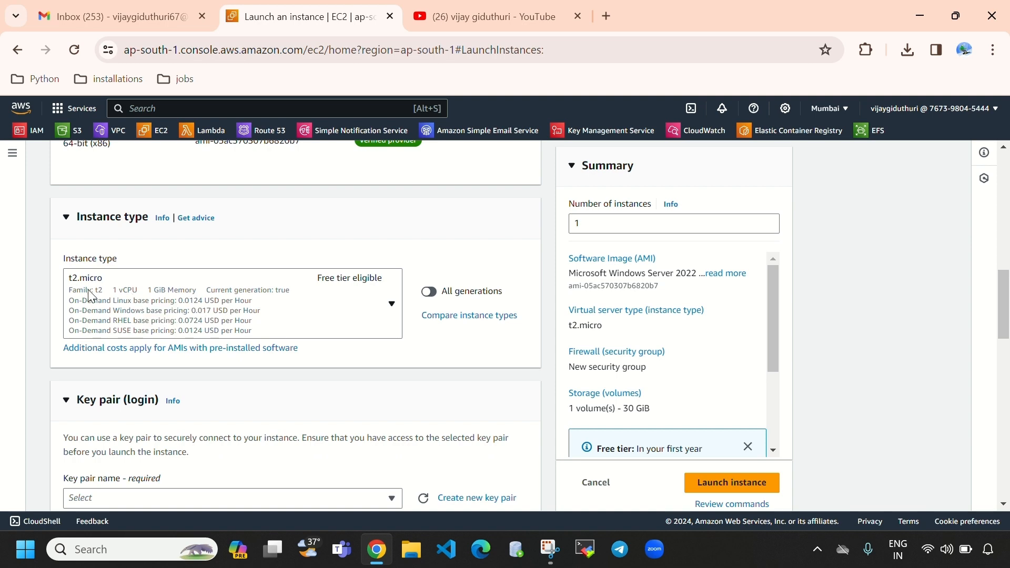
scroll(262, 335, "down", 3)
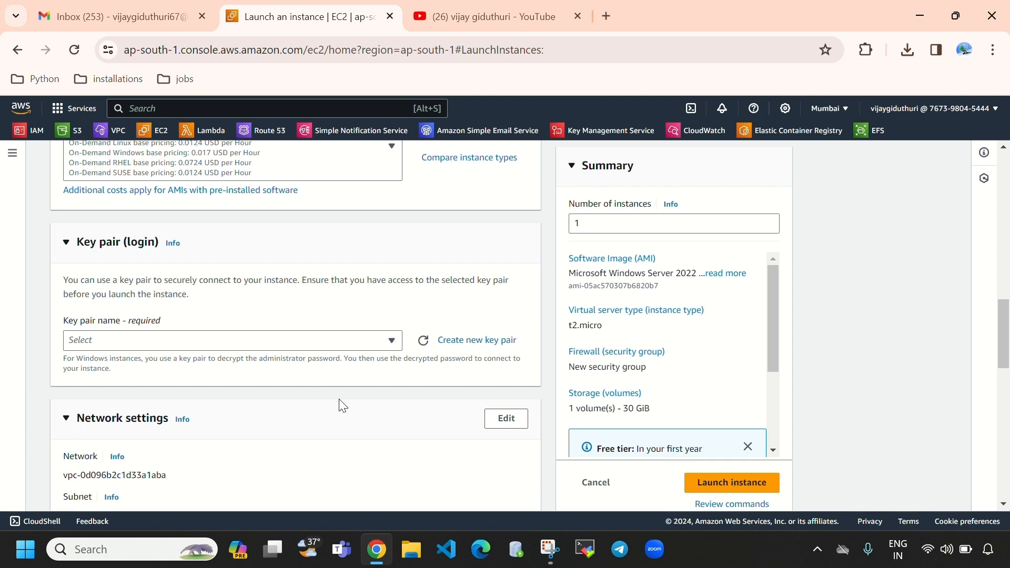
left_click(318, 345)
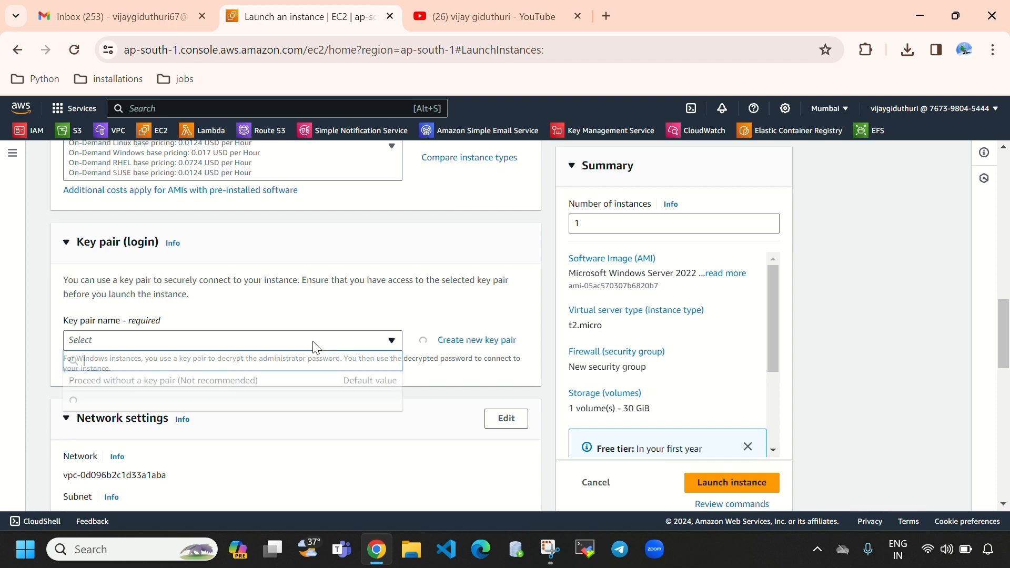
left_click(441, 343)
left_click(426, 238)
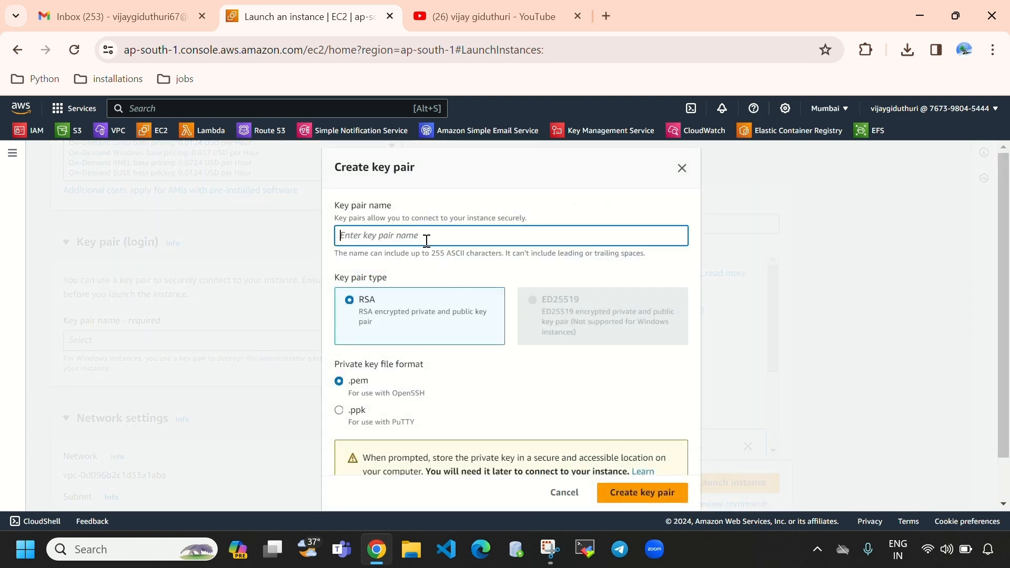
type("new")
type("kwy")
key("BackSpace")
key("BackSpace")
type("ey")
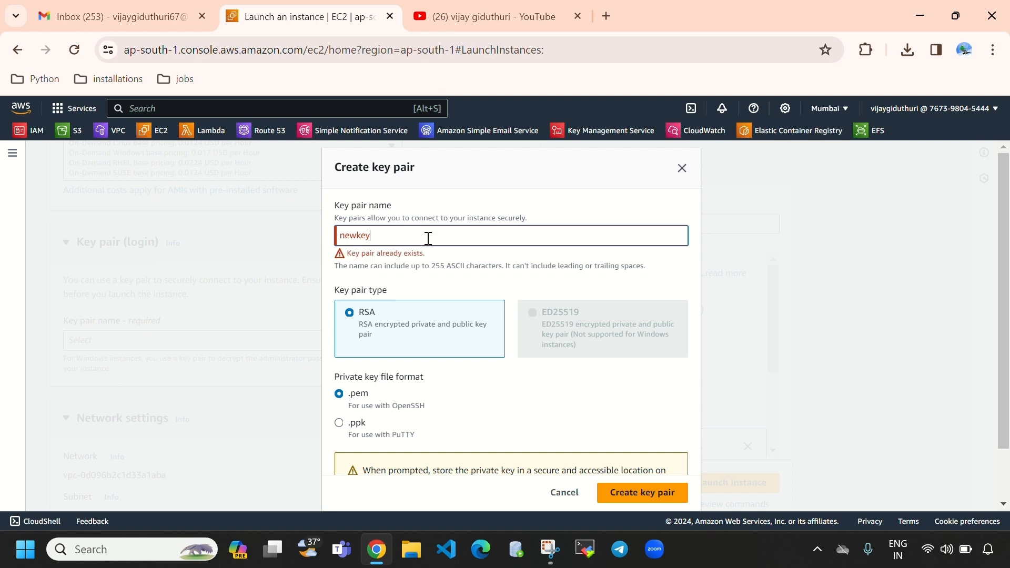
- Change the key pair name to newkeyy and create the RSA key pair in .pem format
key("BackSpace")
type("y")
key("BackSpace")
key("BackSpace")
type("eyy")
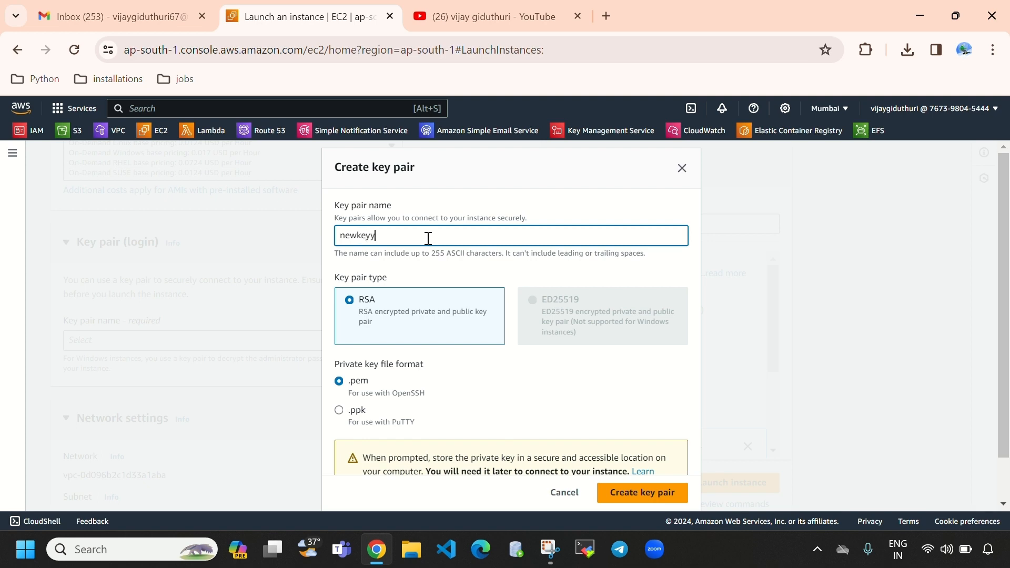
scroll(570, 362, "down", 1)
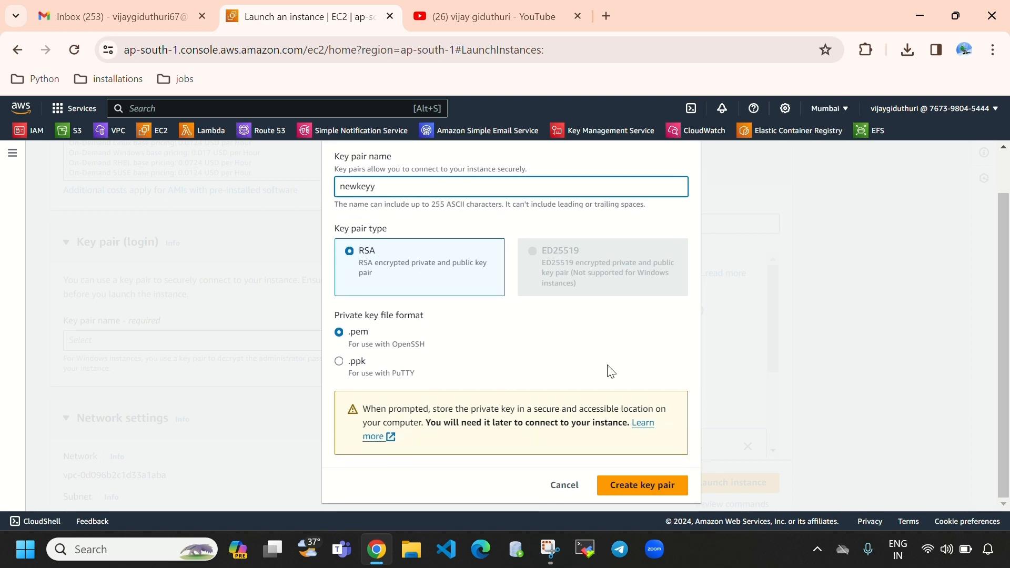
left_click(648, 488)
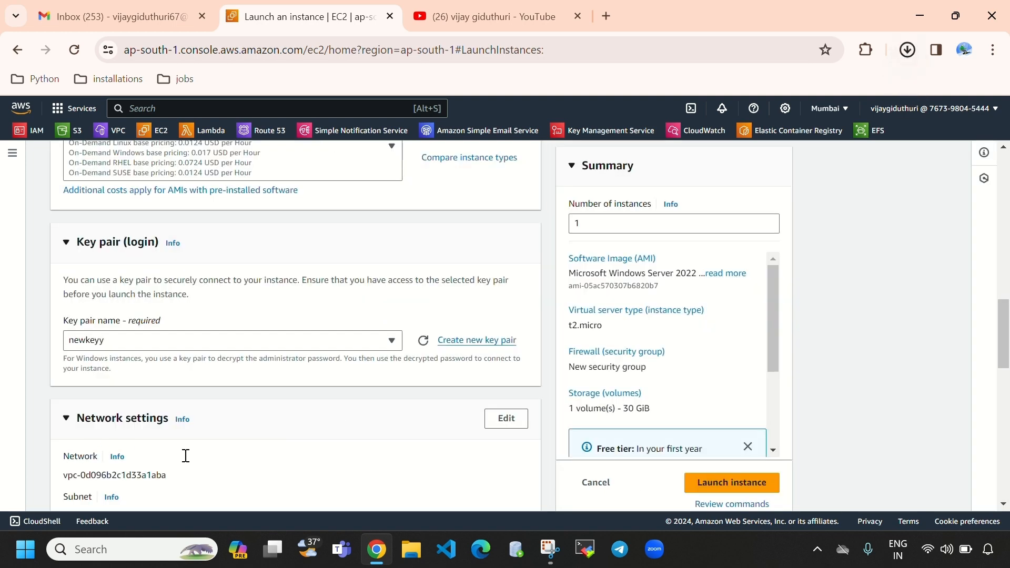
- Edit the network settings and choose my-vpc as the instance's VPC
scroll(174, 342, "down", 3)
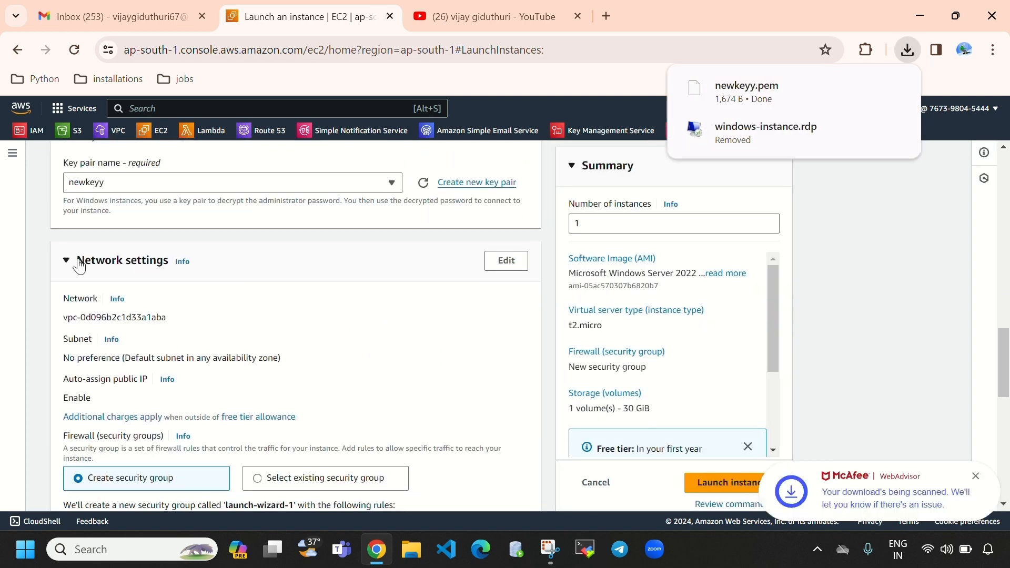
left_click(507, 263)
scroll(289, 252, "down", 1)
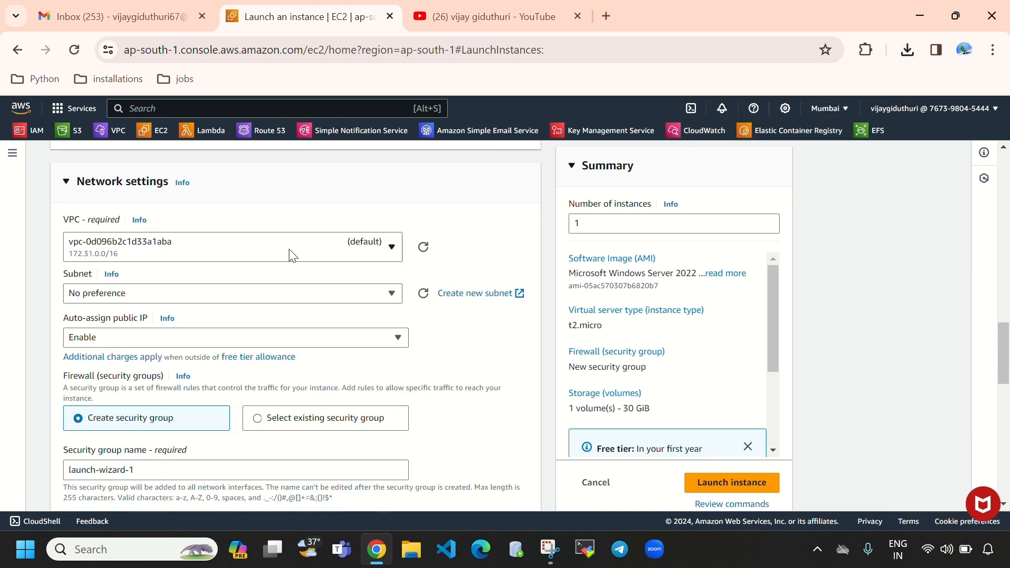
left_click(289, 255)
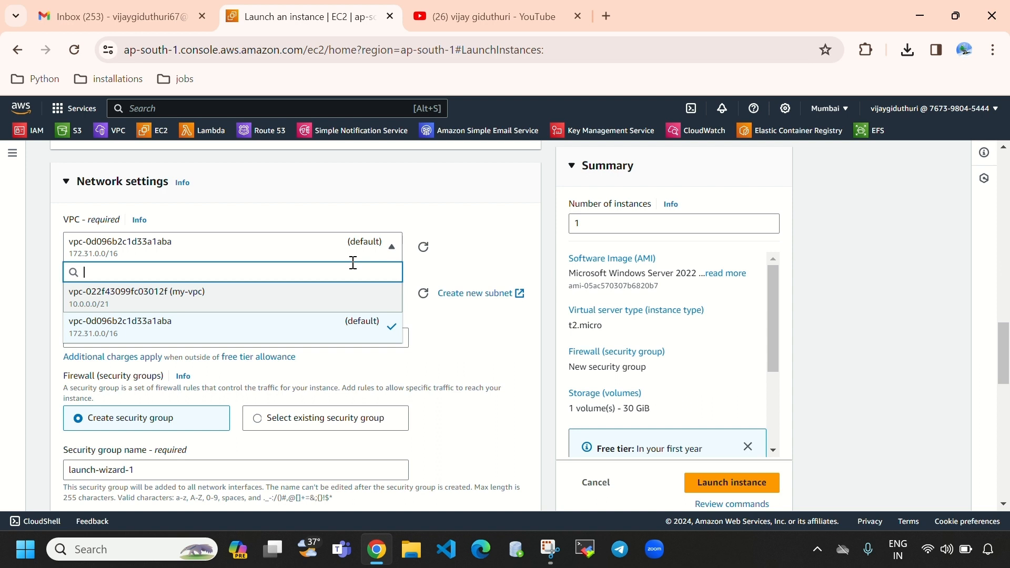
left_click(227, 305)
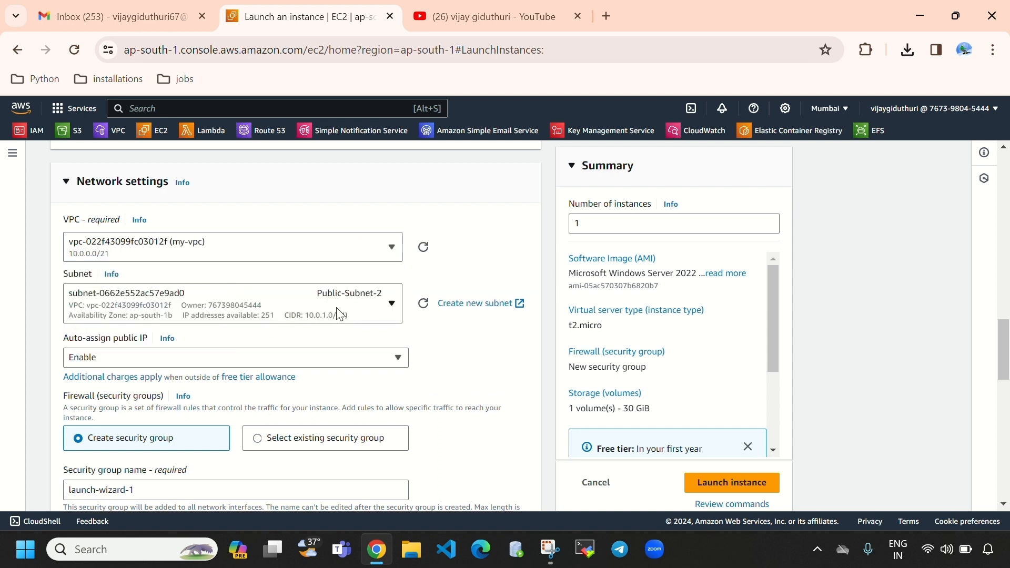
- Try disabling auto-assign public IP, and set it back to Enable
scroll(329, 309, "down", 2)
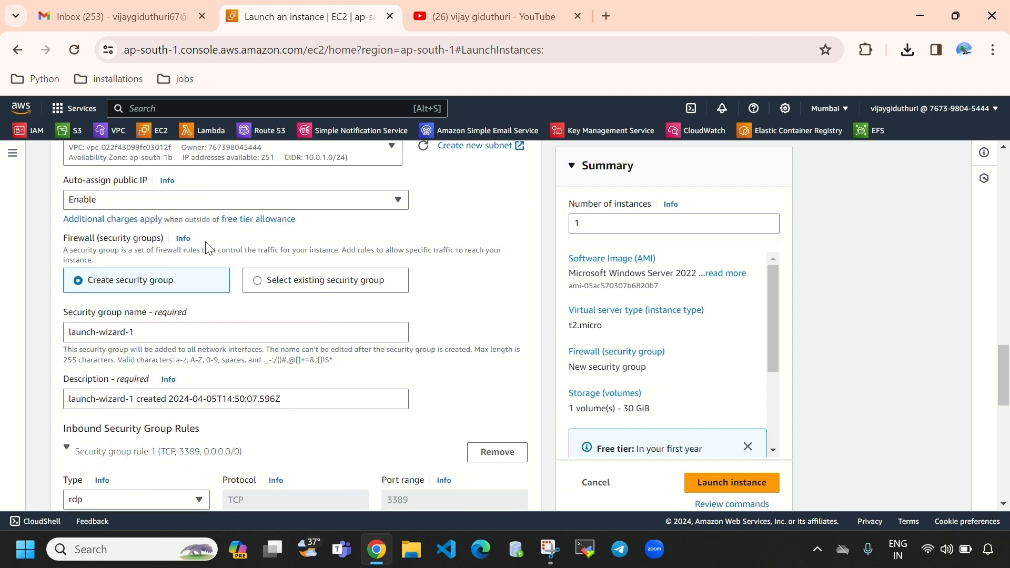
scroll(208, 247, "up", 1)
left_click_drag(64, 257, 154, 275)
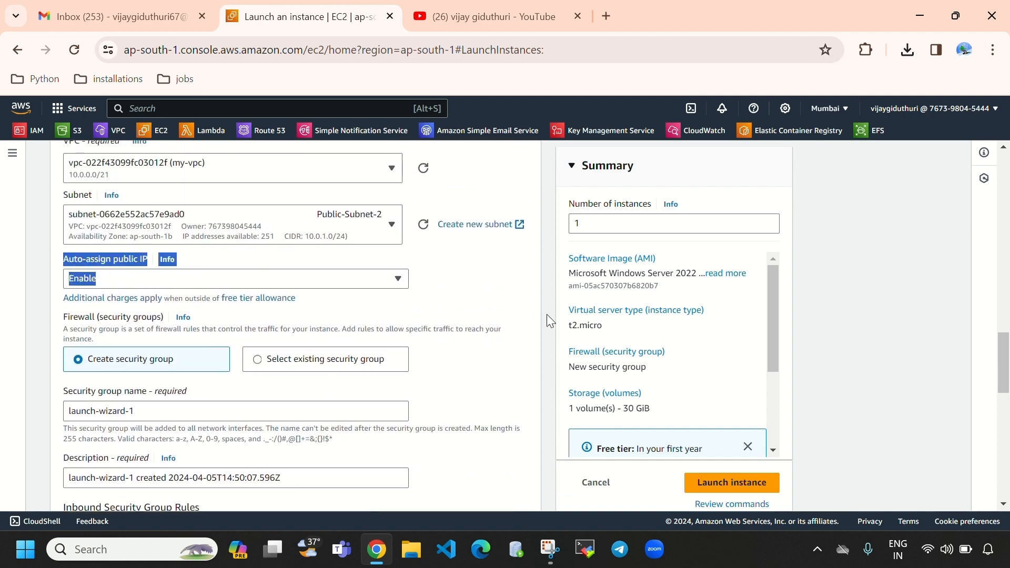
left_click(456, 301)
left_click(184, 279)
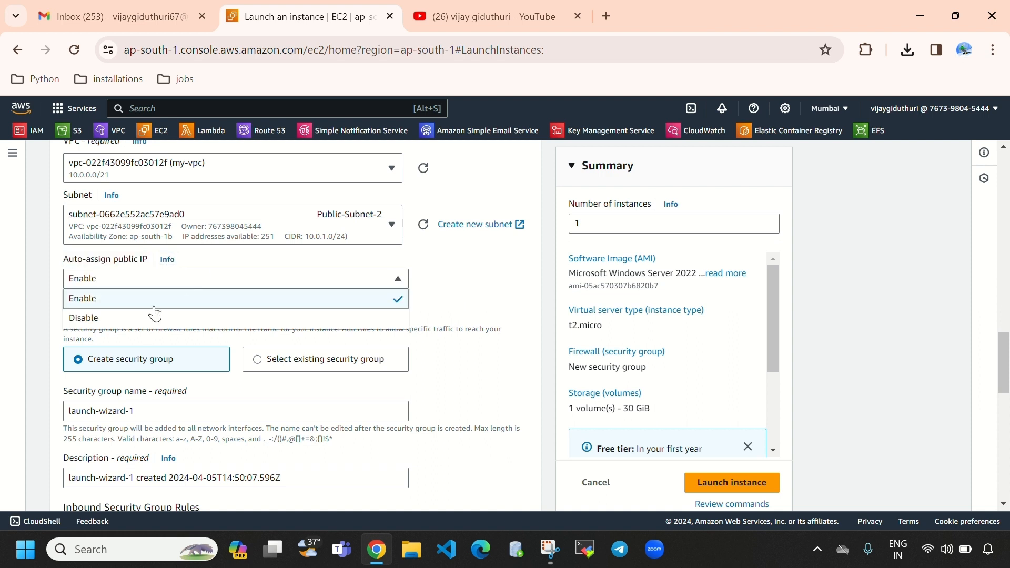
left_click(152, 327)
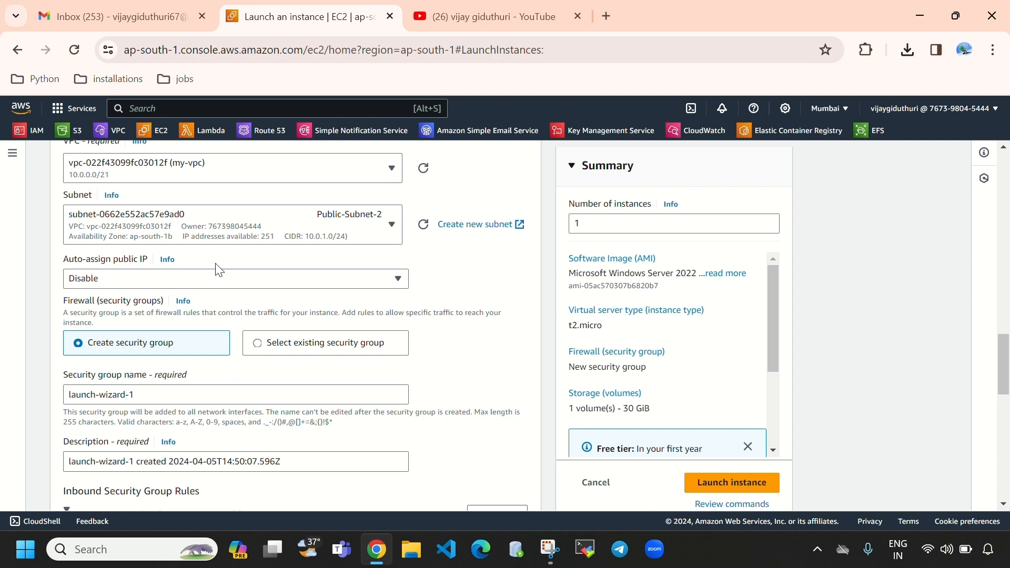
left_click(218, 274)
left_click(139, 302)
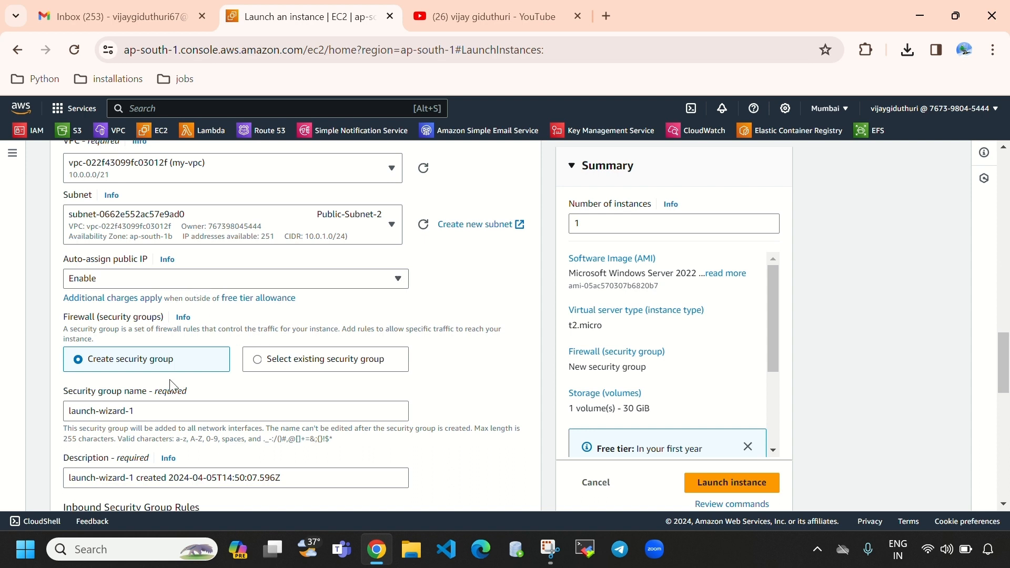
- Set both the name and the description of the new security group to sg
scroll(174, 386, "down", 1)
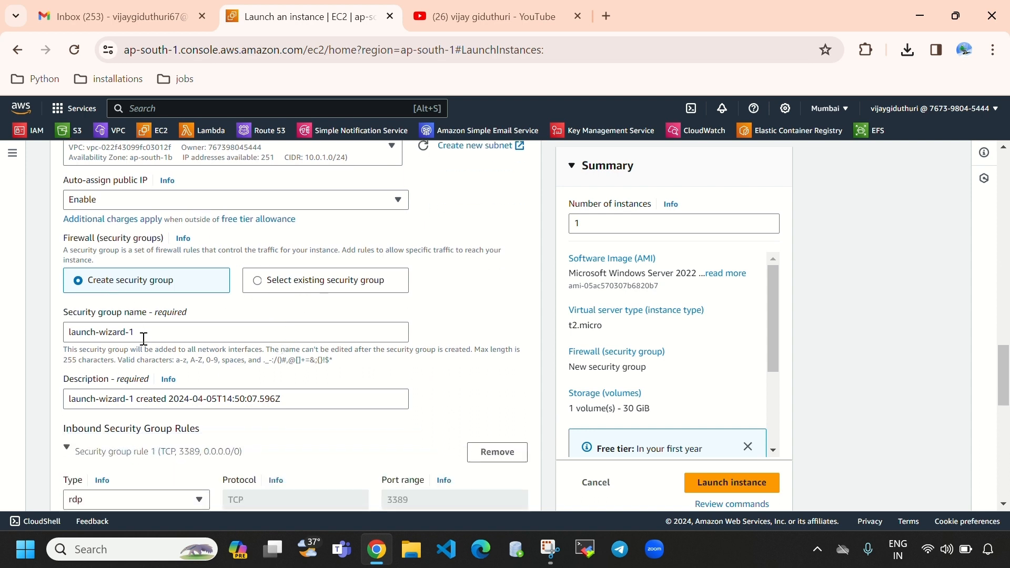
left_click_drag(145, 337, 66, 339)
key("BackSpace")
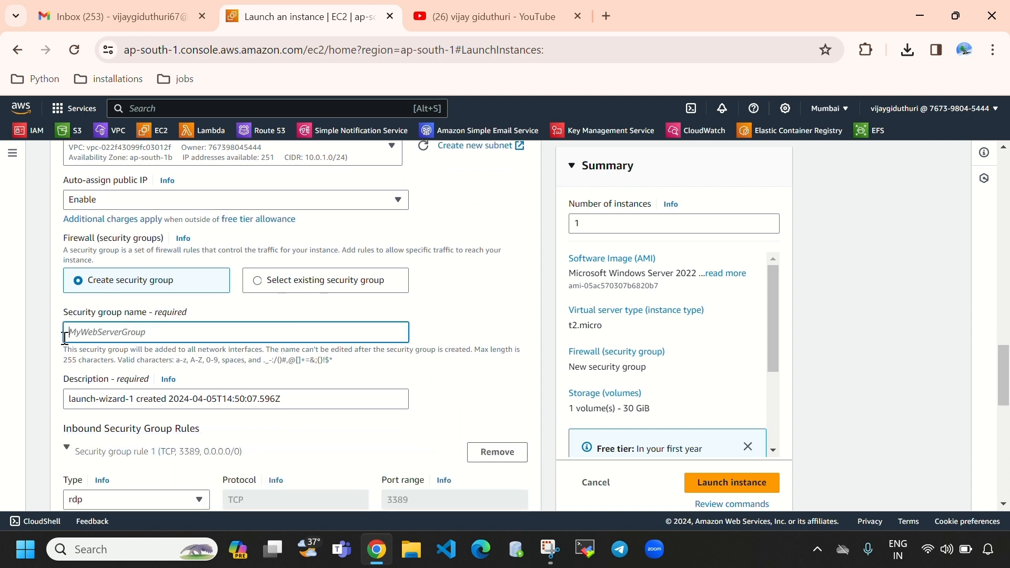
type("sg")
left_click_drag(336, 398, 26, 386)
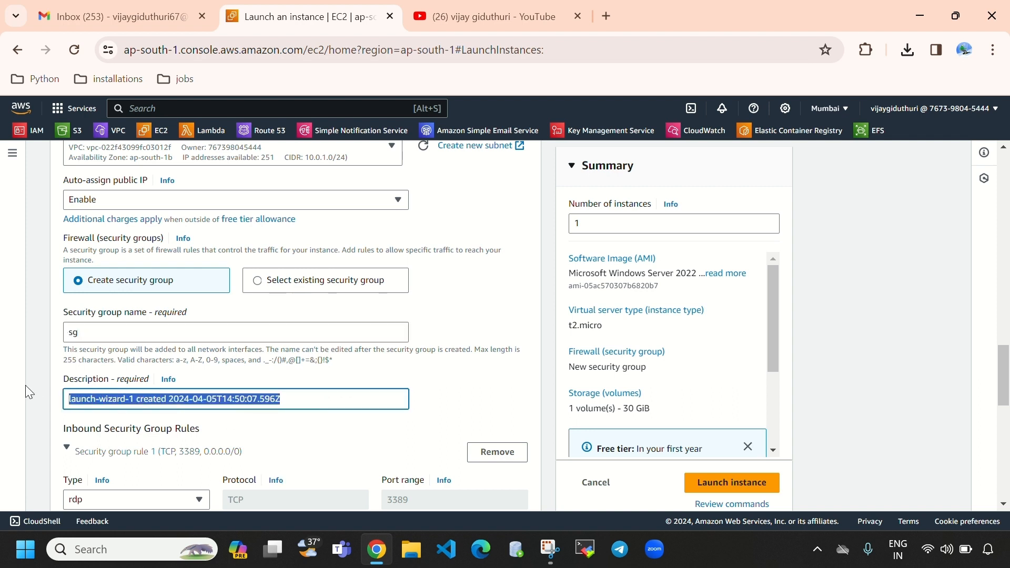
type("sg")
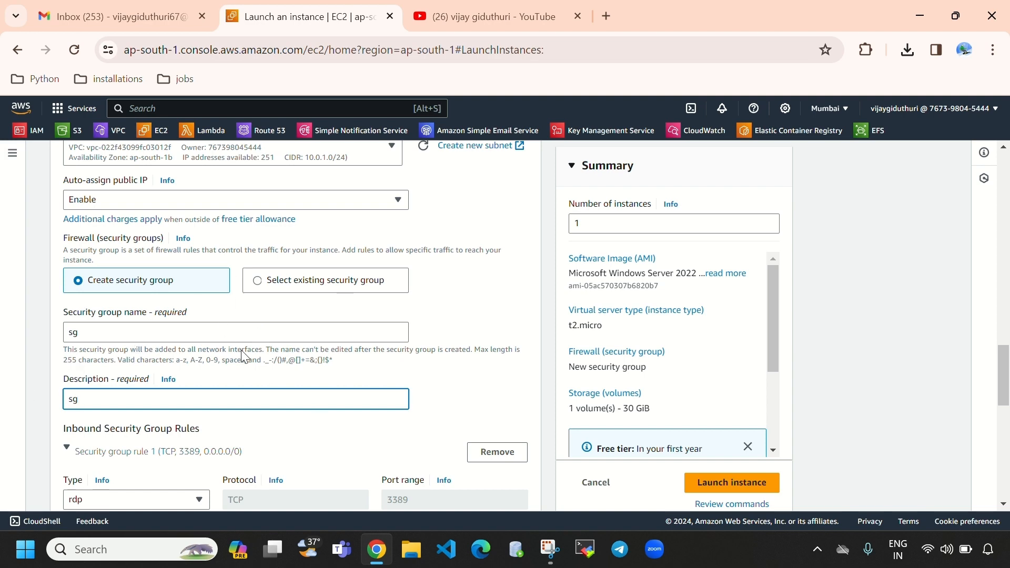
- Review the inbound security group rule, the root volume storage settings and the selected machine image
scroll(221, 374, "down", 3)
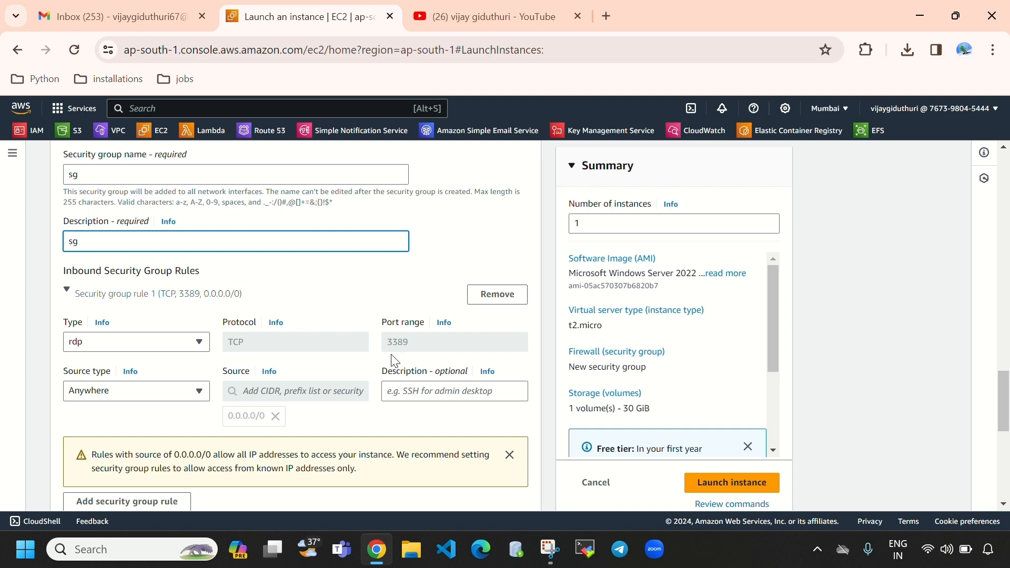
scroll(270, 357, "down", 4)
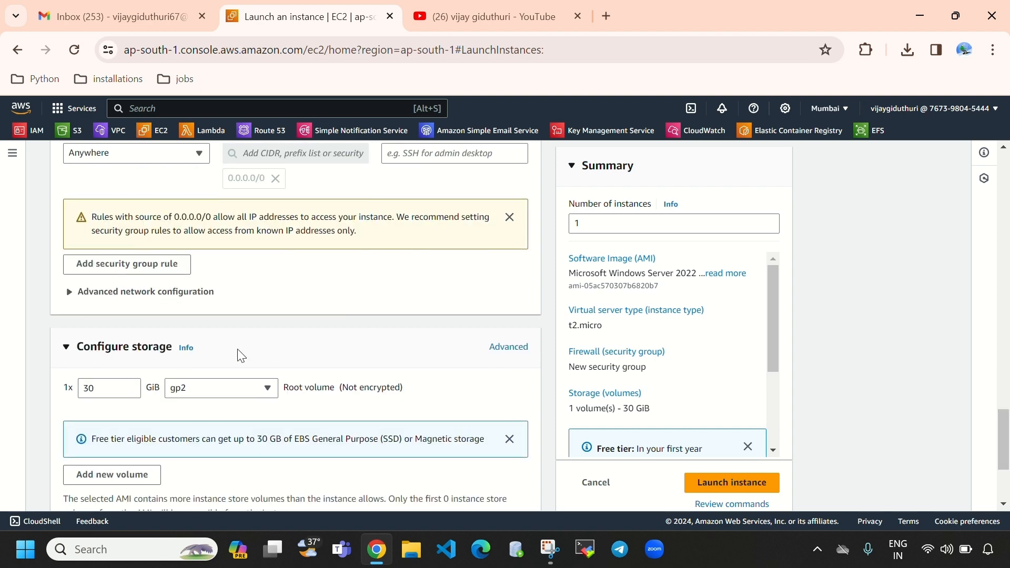
scroll(211, 342, "down", 3)
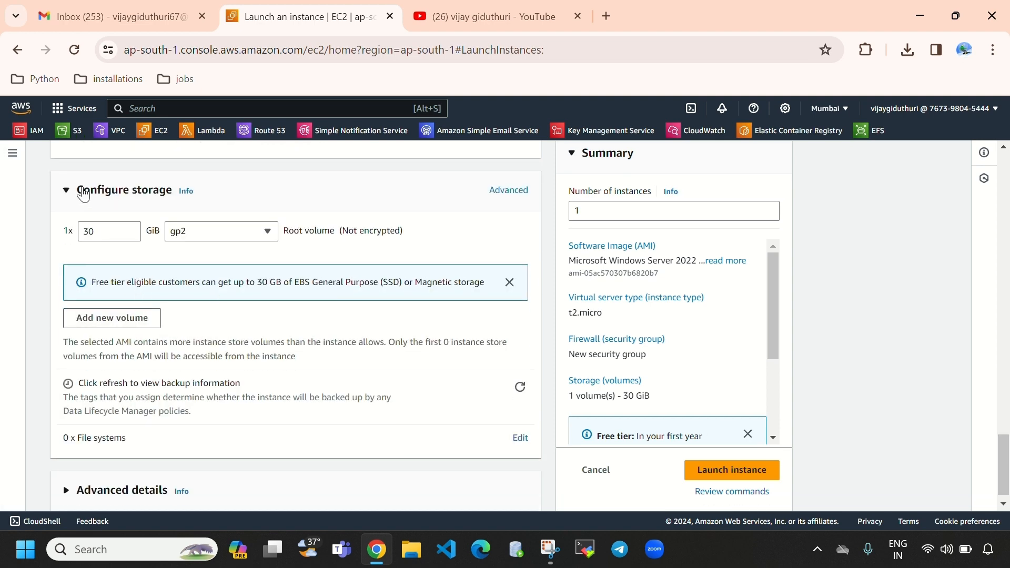
left_click_drag(83, 194, 159, 194)
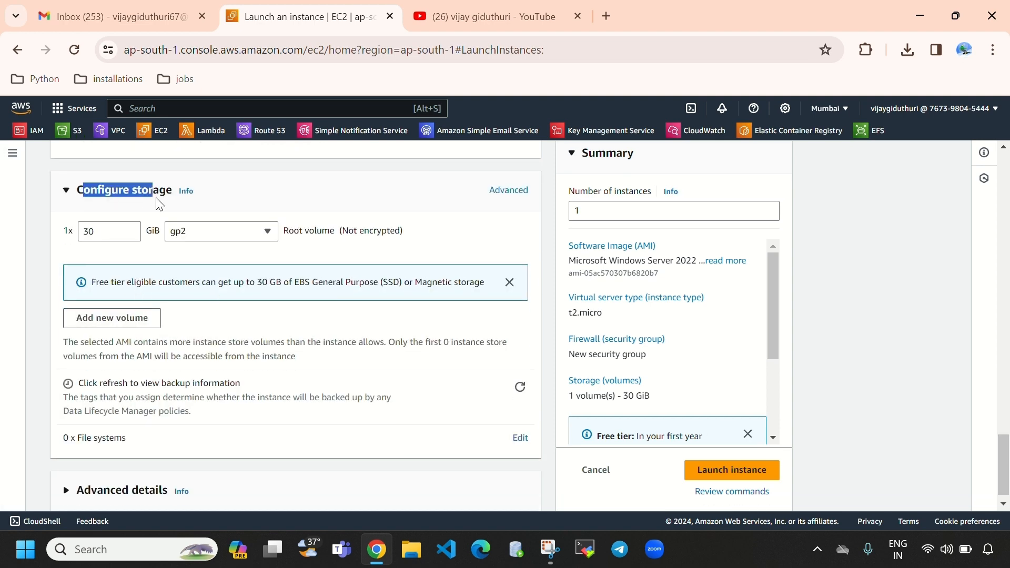
left_click(106, 231)
scroll(317, 338, "up", 15)
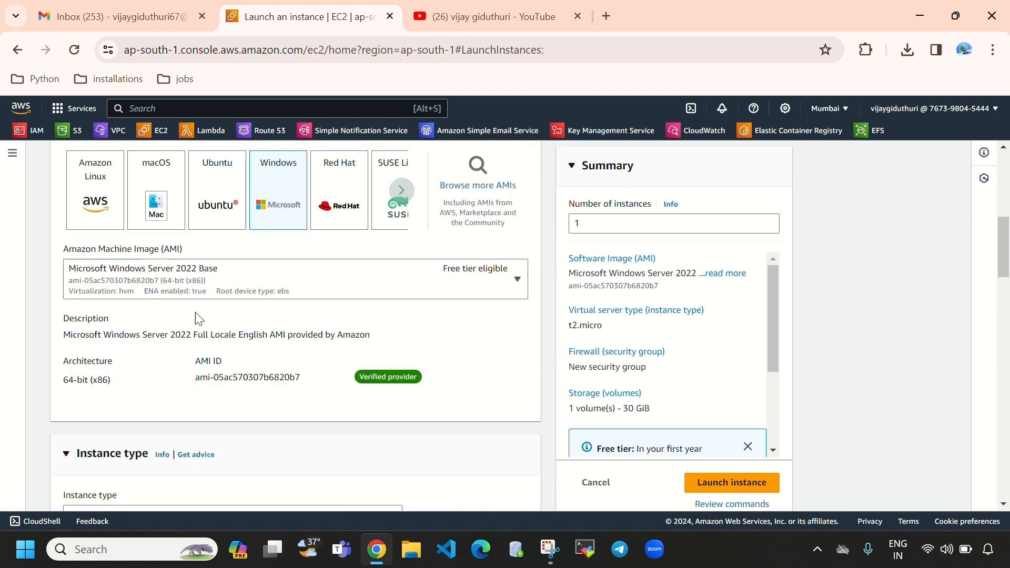
scroll(277, 219, "down", 15)
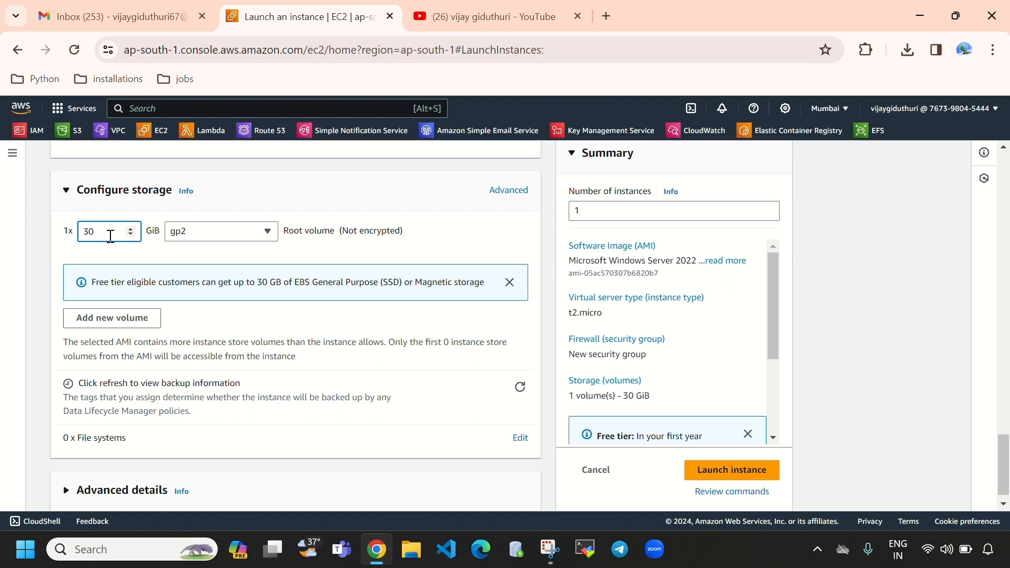
- Try a root volume size of 25 GiB, and set it back to 30 GiB
key("BackSpace")
type("50")
key("BackSpace")
key("BackSpace")
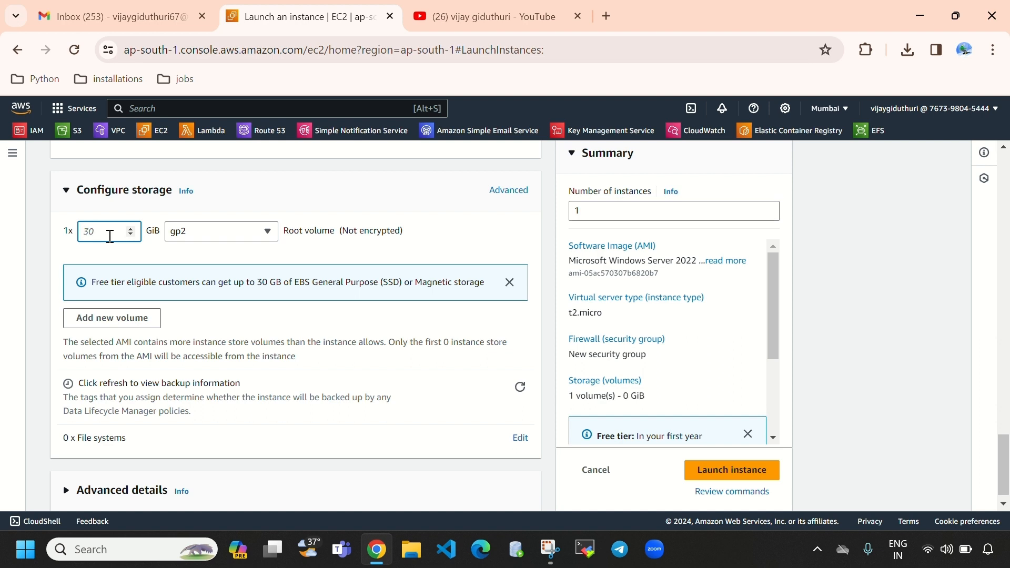
type("25")
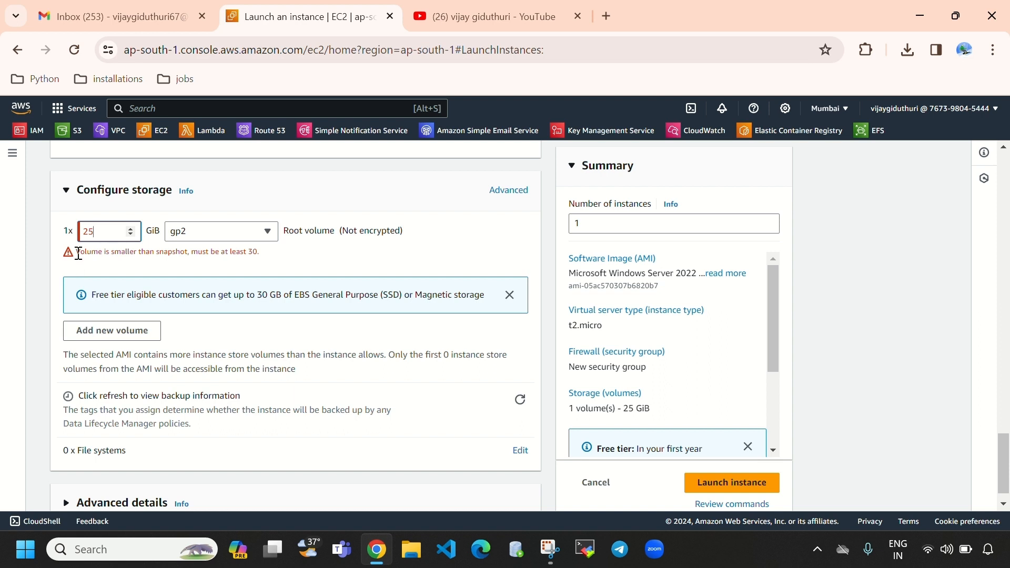
left_click_drag(75, 251, 260, 264)
left_click(106, 234)
key("BackSpace")
type("30")
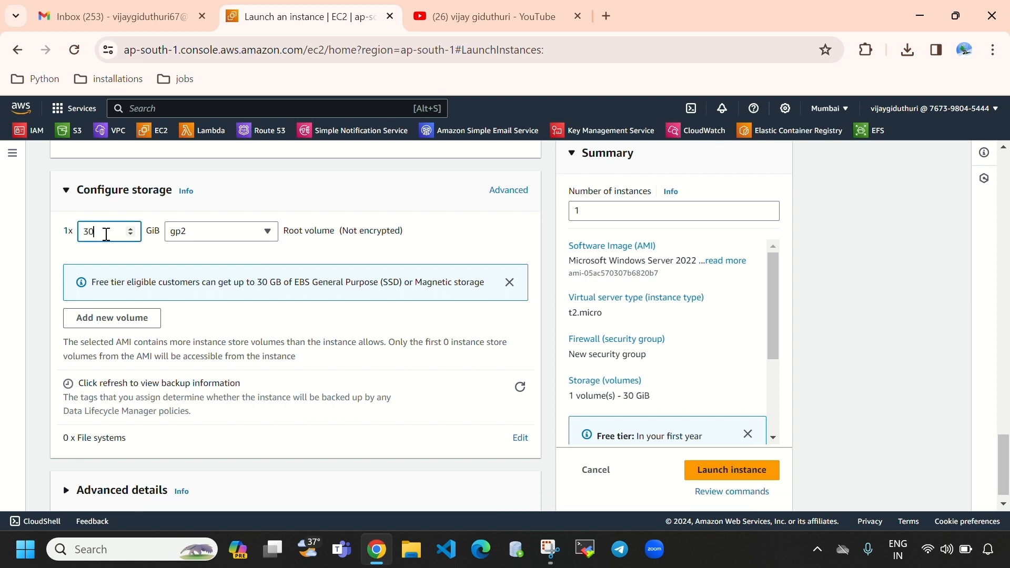
- Launch the Windows instance, and open and refresh the EC2 instances list to check its state
scroll(293, 354, "up", 5)
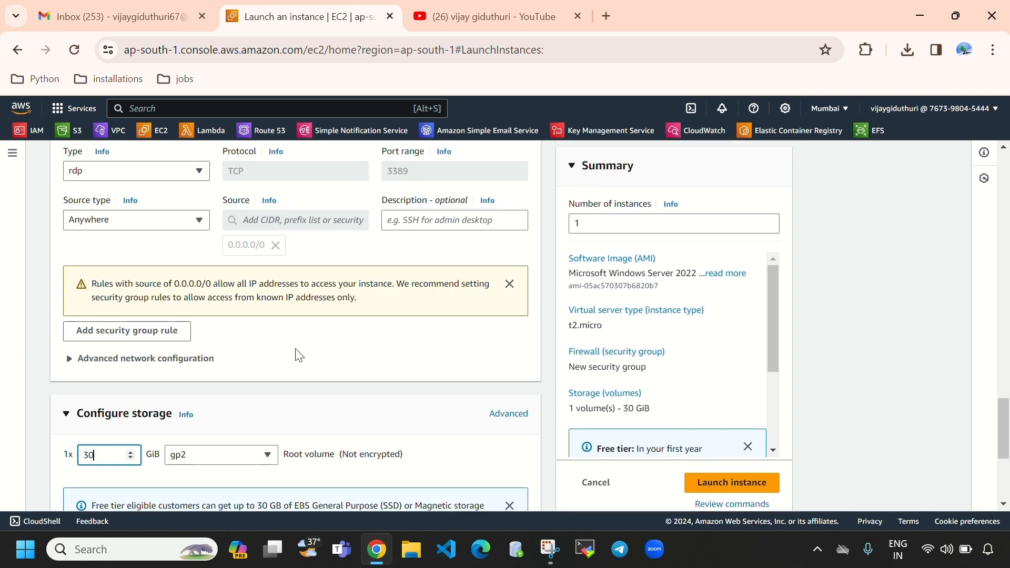
scroll(299, 355, "up", 8)
scroll(230, 348, "down", 5)
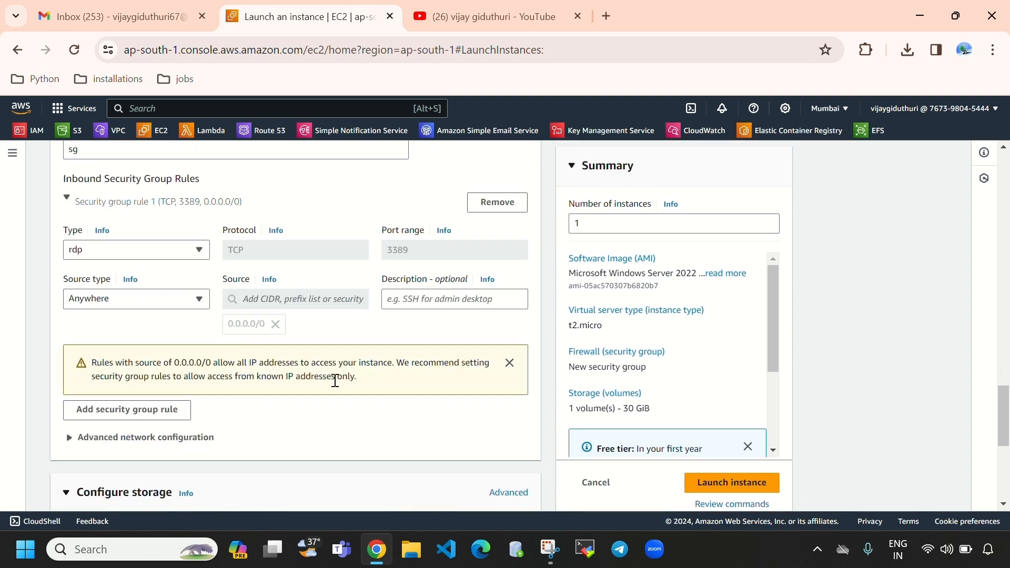
left_click(734, 484)
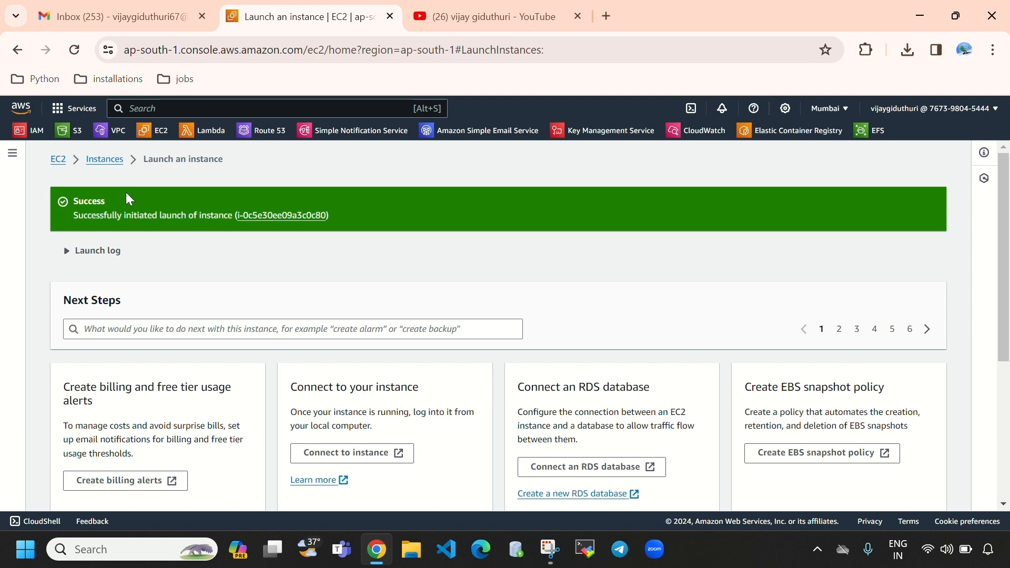
left_click(104, 159)
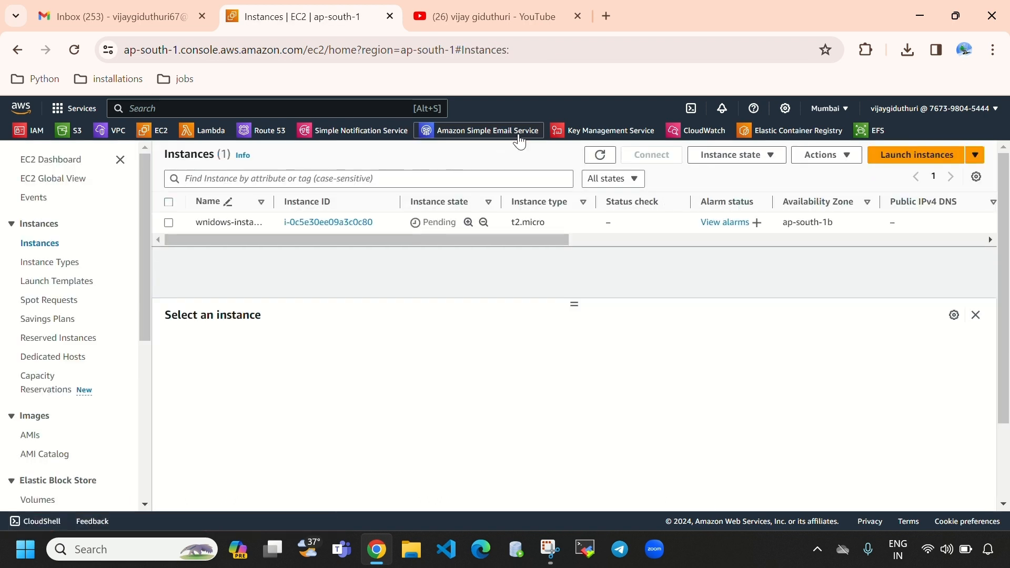
left_click(600, 155)
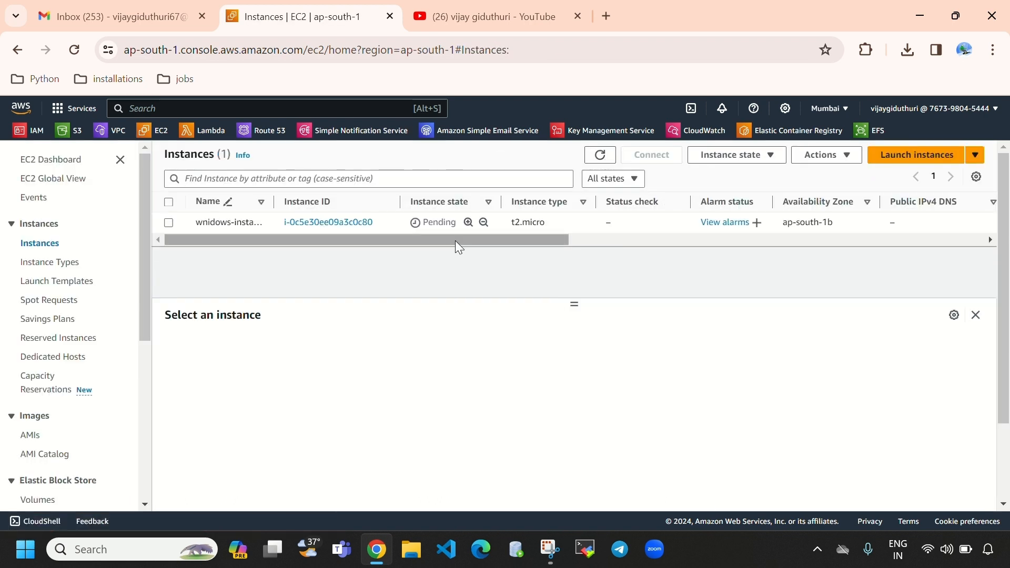
- Select the new Windows instance and refresh the instances list to check its state
left_click_drag(457, 224, 414, 226)
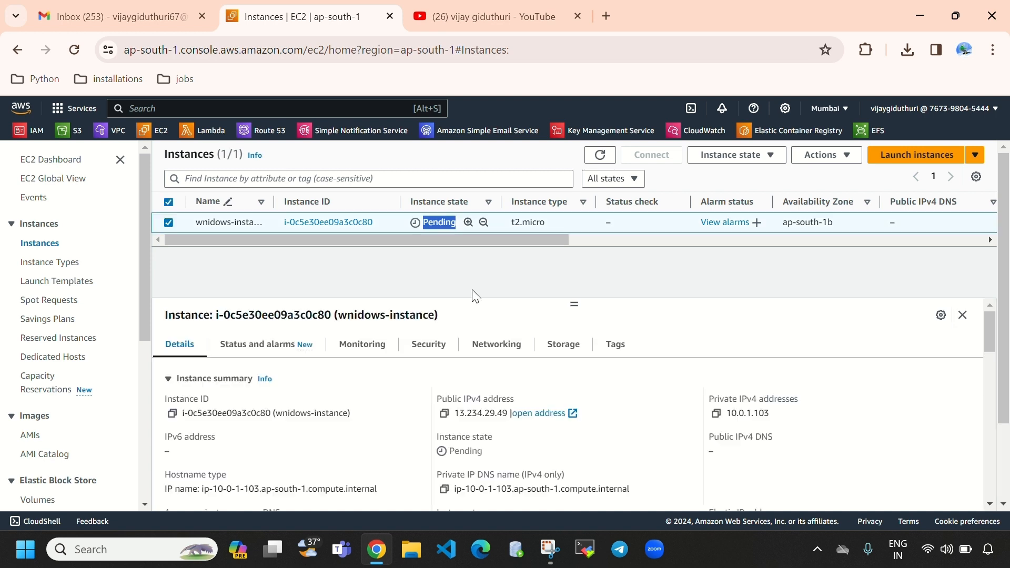
left_click(485, 270)
left_click(602, 156)
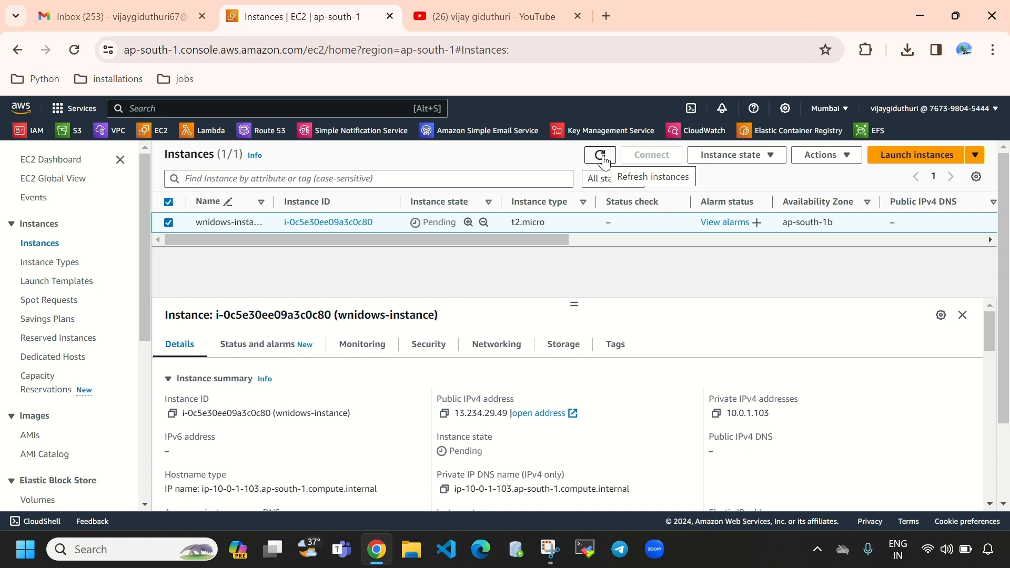
left_click(601, 156)
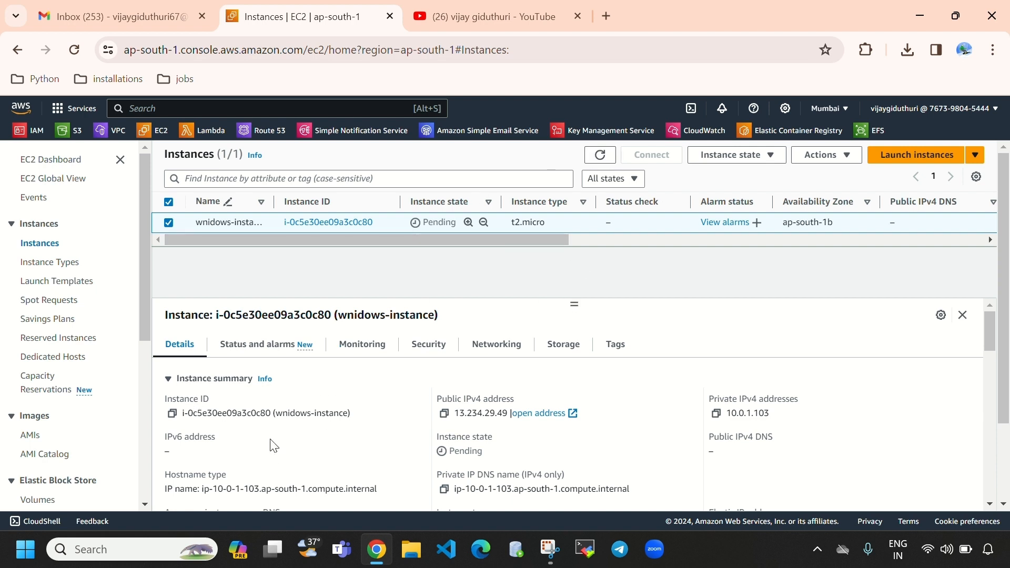
- Review the Windows instance's IP addresses, VPC, subnet, AMI and key pair, and refresh the list to check its state
left_click(171, 414)
left_click_drag(203, 405, 521, 407)
left_click(721, 394)
left_click_drag(711, 398, 800, 397)
left_click(789, 429)
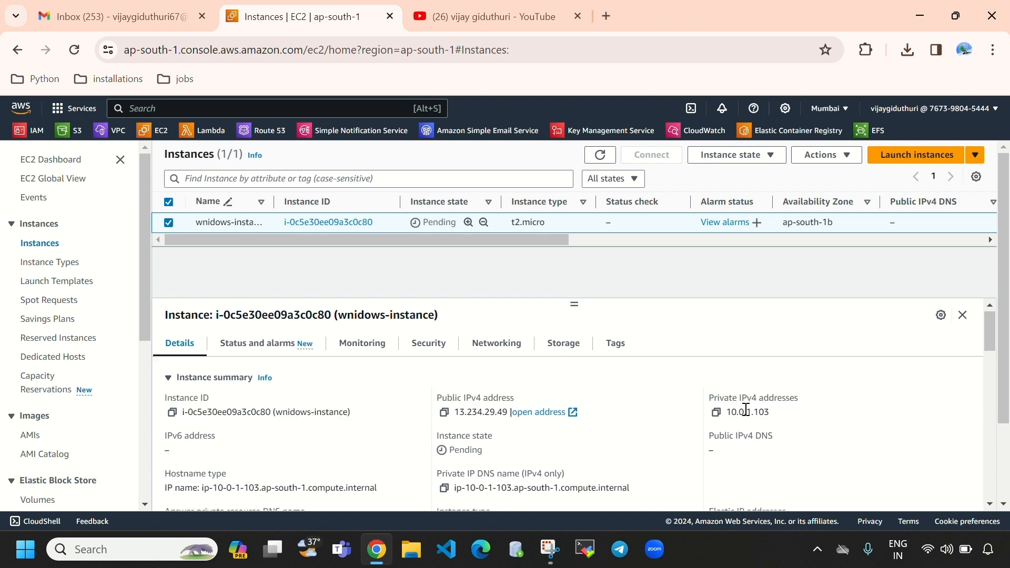
scroll(447, 425, "down", 3)
scroll(469, 365, "up", 2)
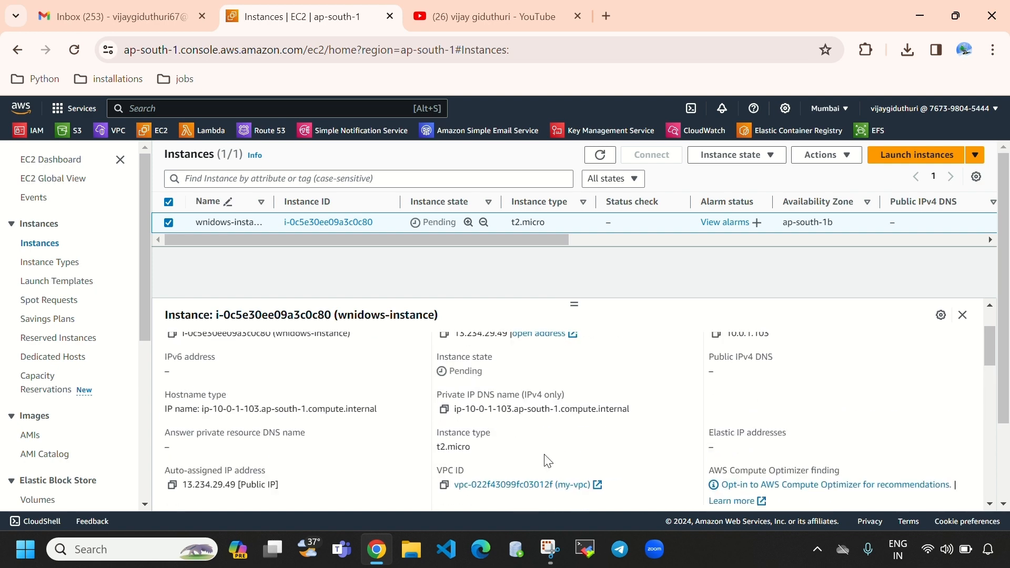
scroll(526, 453, "down", 2)
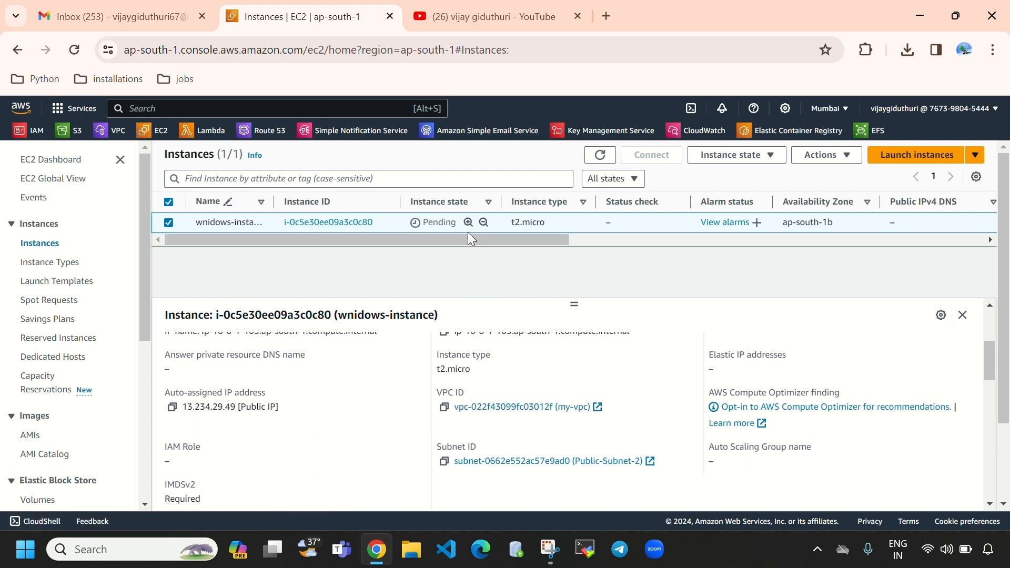
scroll(535, 372, "down", 2)
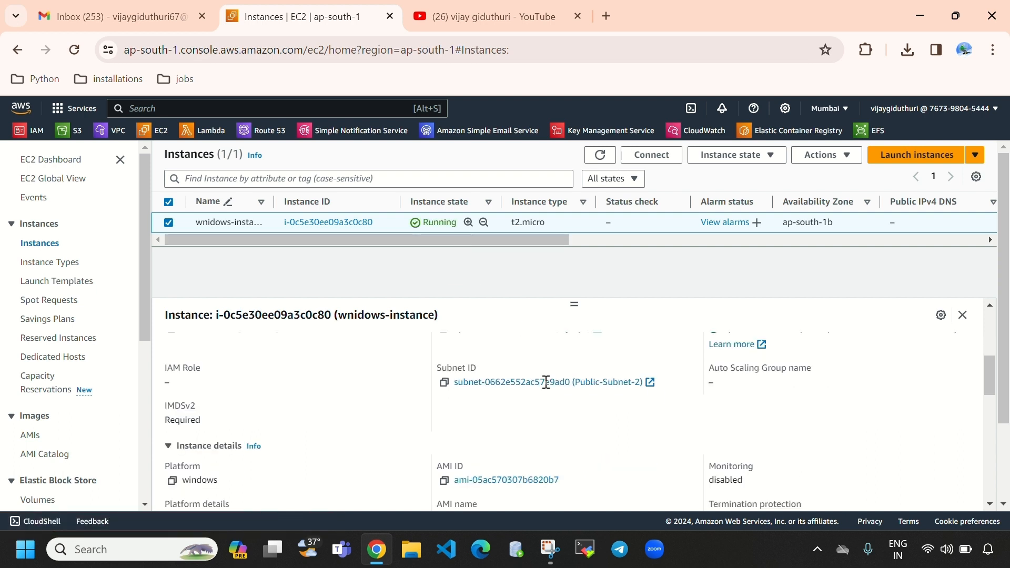
scroll(591, 384, "down", 2)
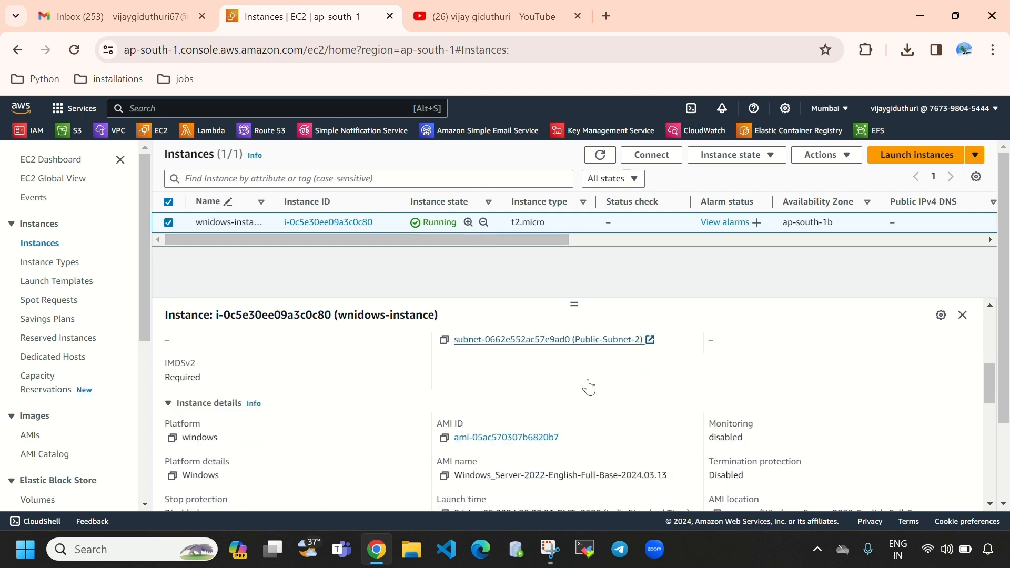
scroll(527, 416, "down", 4)
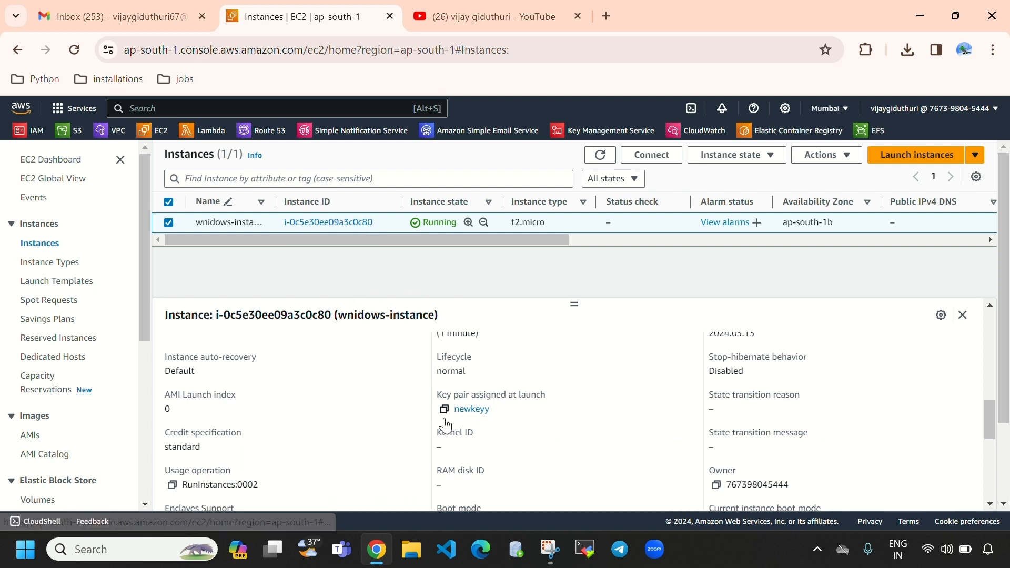
scroll(562, 414, "up", 10)
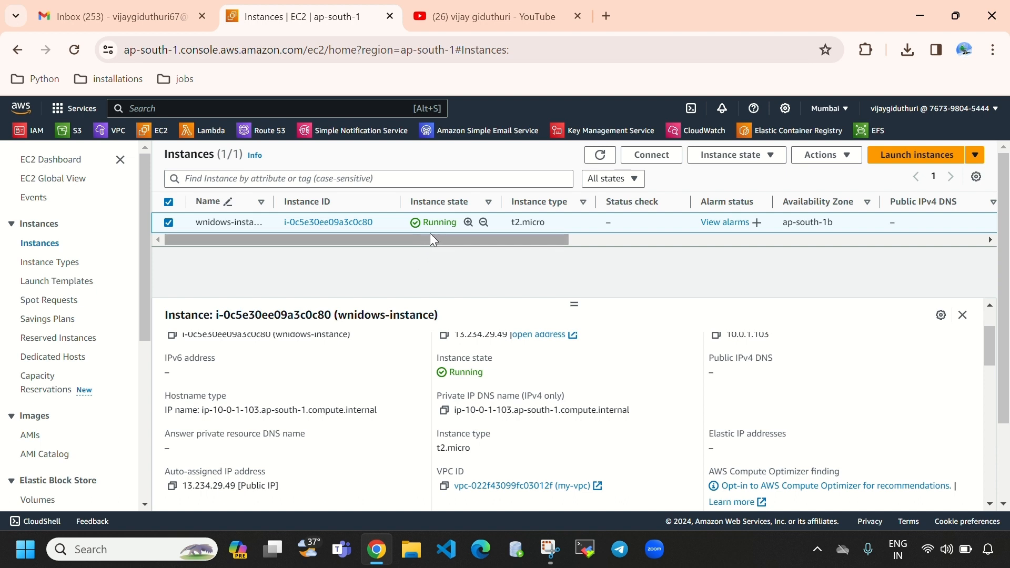
left_click(602, 157)
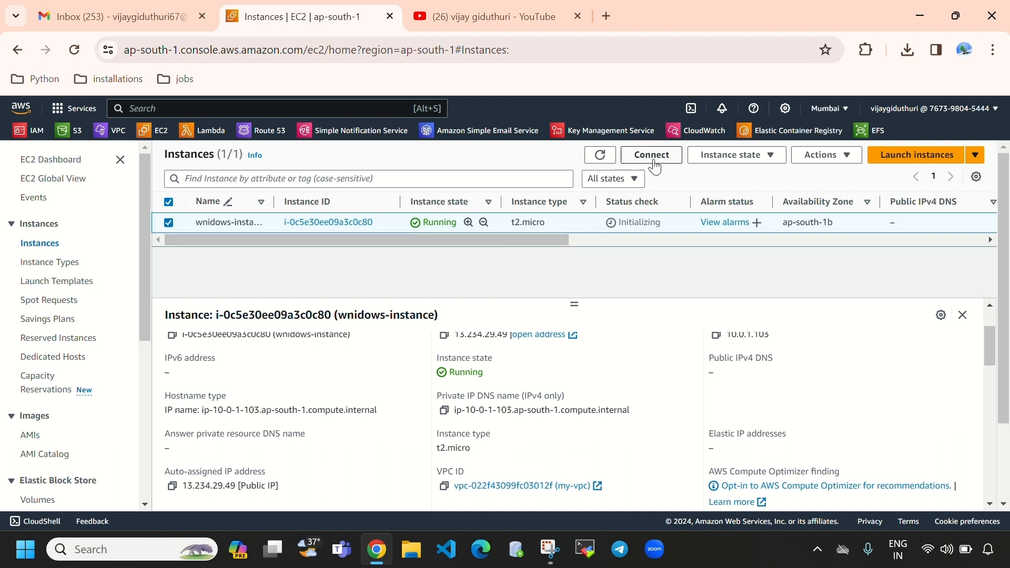
scroll(510, 418, "up", 1)
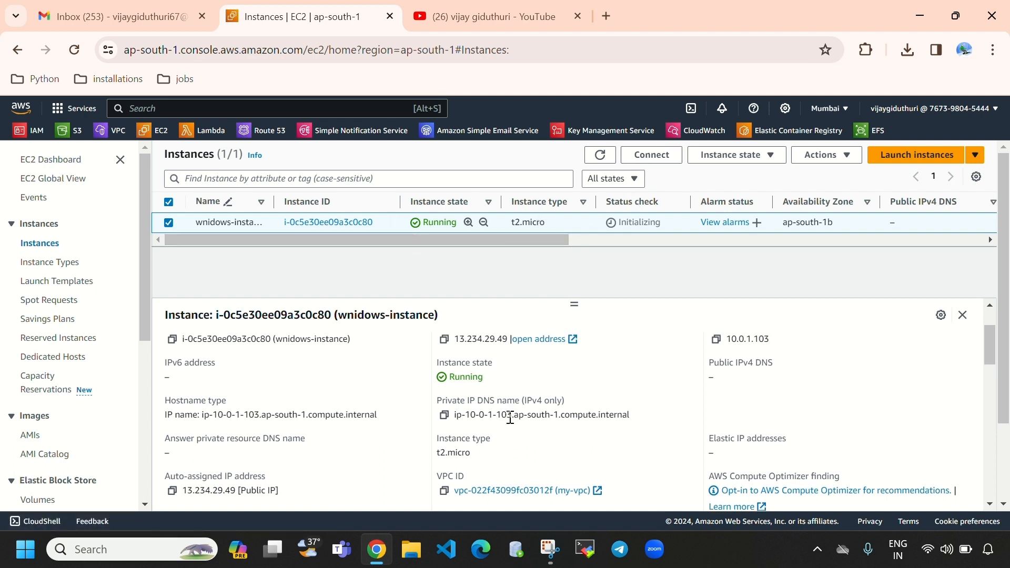
- Open Remote Desktop Connection and clear the previously used computer address
left_click(152, 550)
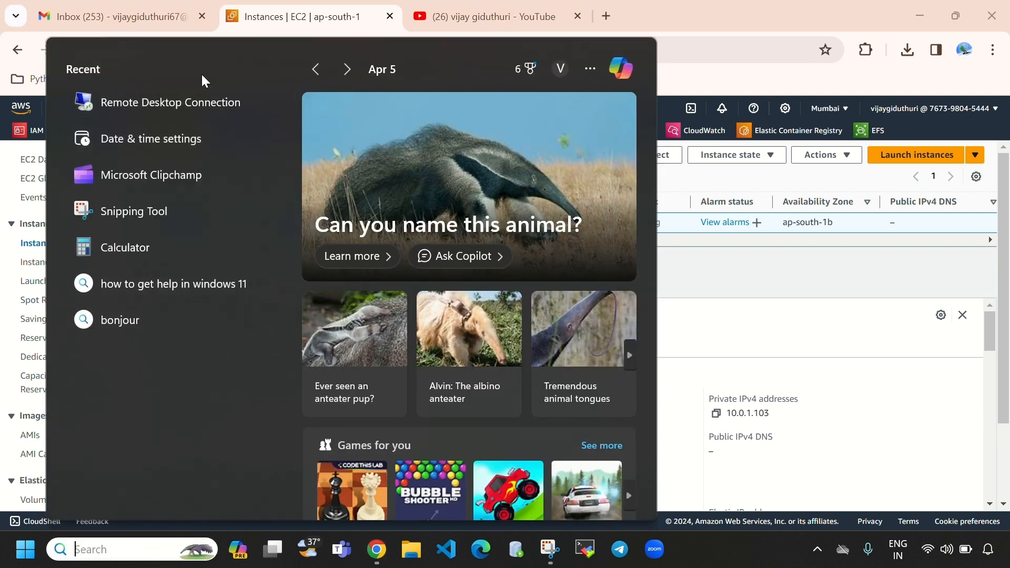
left_click(189, 103)
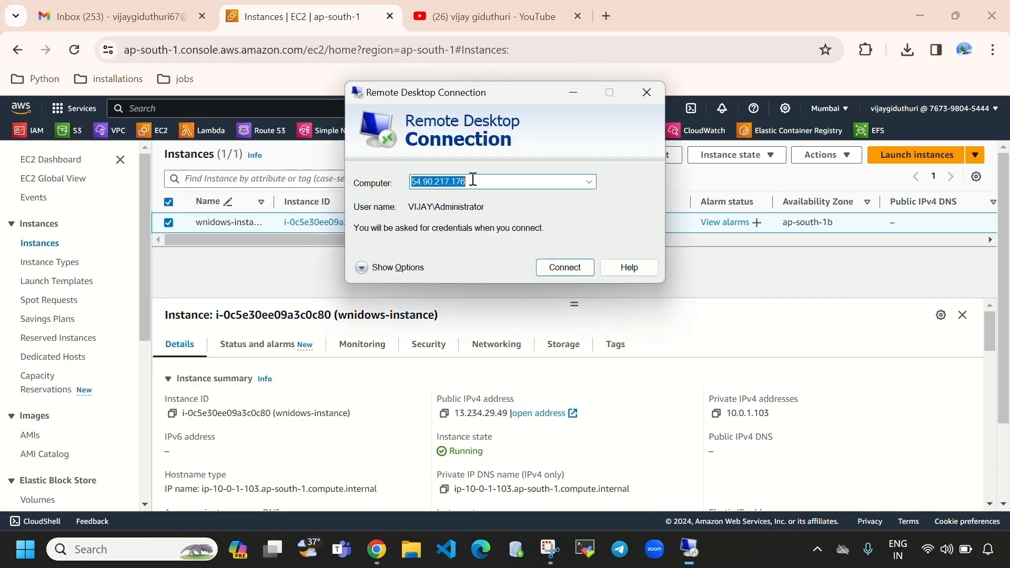
left_click(484, 182)
key("BackSpace")
key("BackSpace")
key("BackSpace")
key("BackSpace")
key("BackSpace")
key("BackSpace")
key("BackSpace")
key("BackSpace")
key("BackSpace")
key("BackSpace")
key("BackSpace")
key("BackSpace")
key("BackSpace")
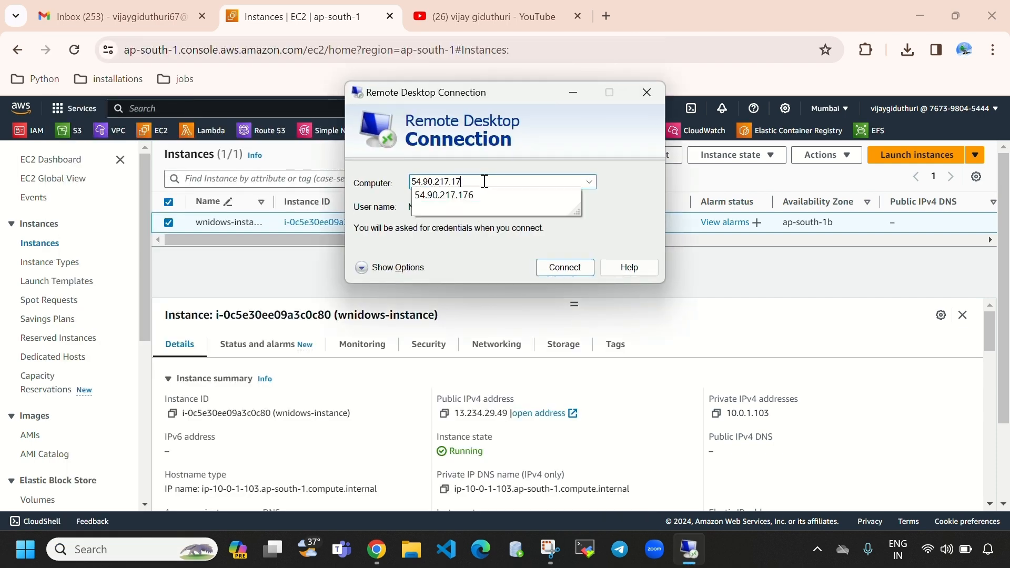
- Copy the Windows instance's public IPv4 address from the EC2 console and enter 13.234.29.49 as the Remote Desktop computer
left_click(573, 93)
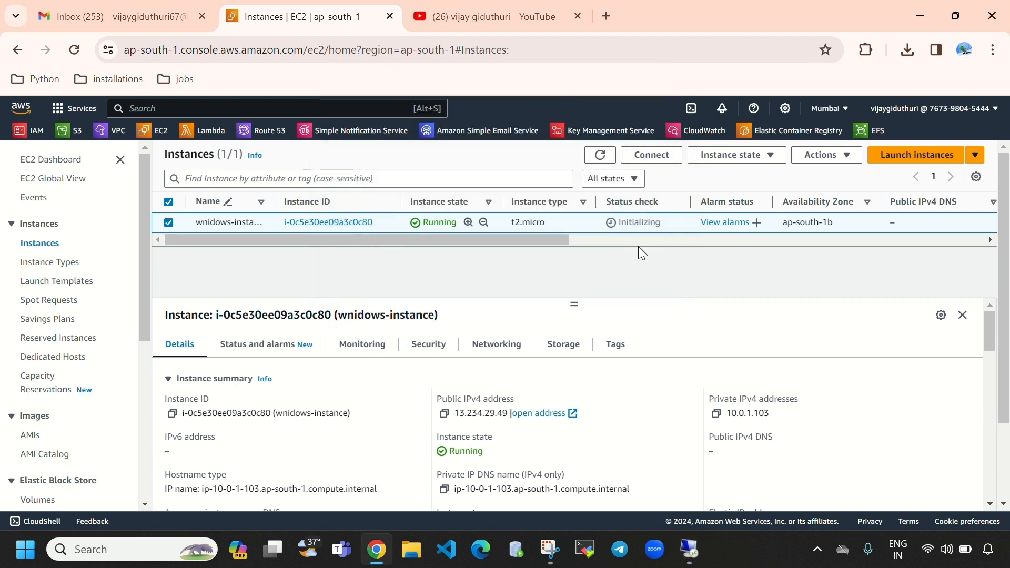
left_click(444, 415)
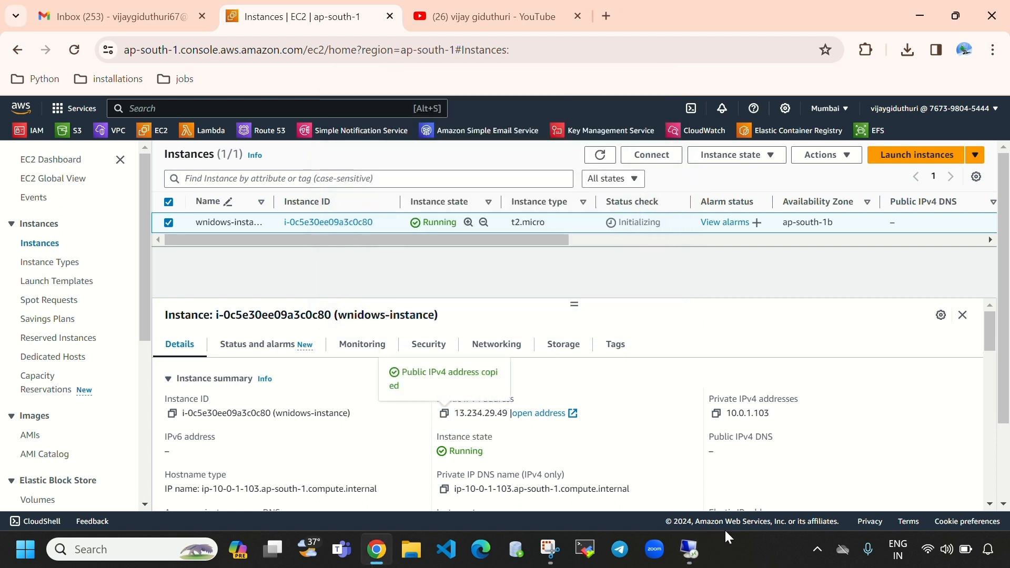
left_click(689, 549)
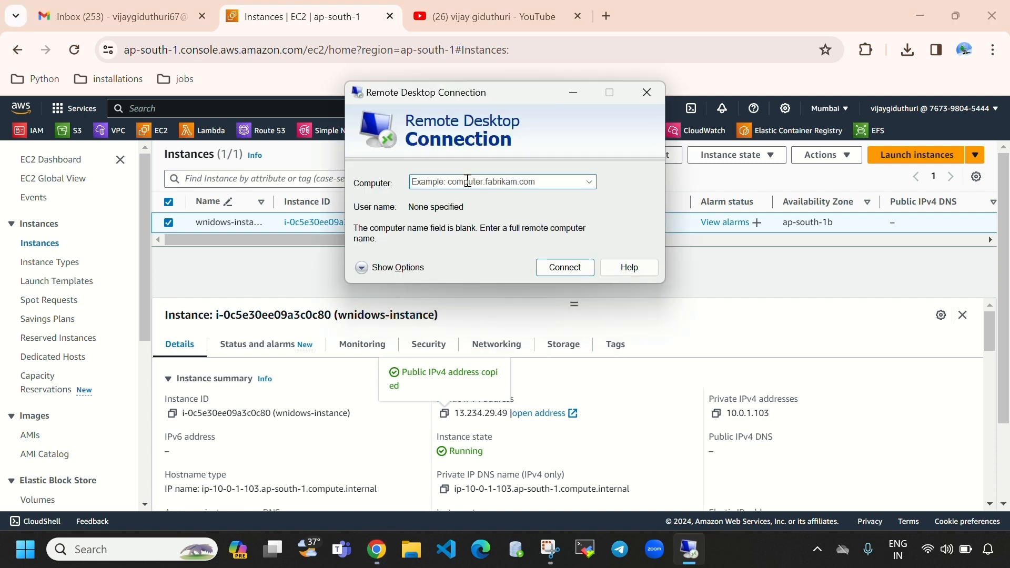
left_click(467, 182)
key("ctrl+v")
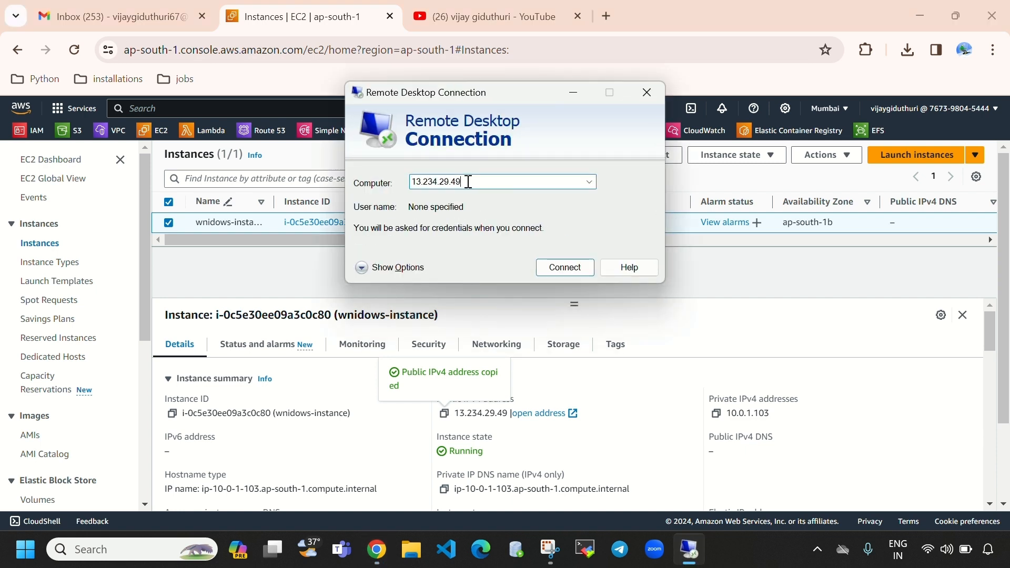
- Set the Remote Desktop user name to Administrator and start the connection
left_click(391, 270)
left_click(487, 260)
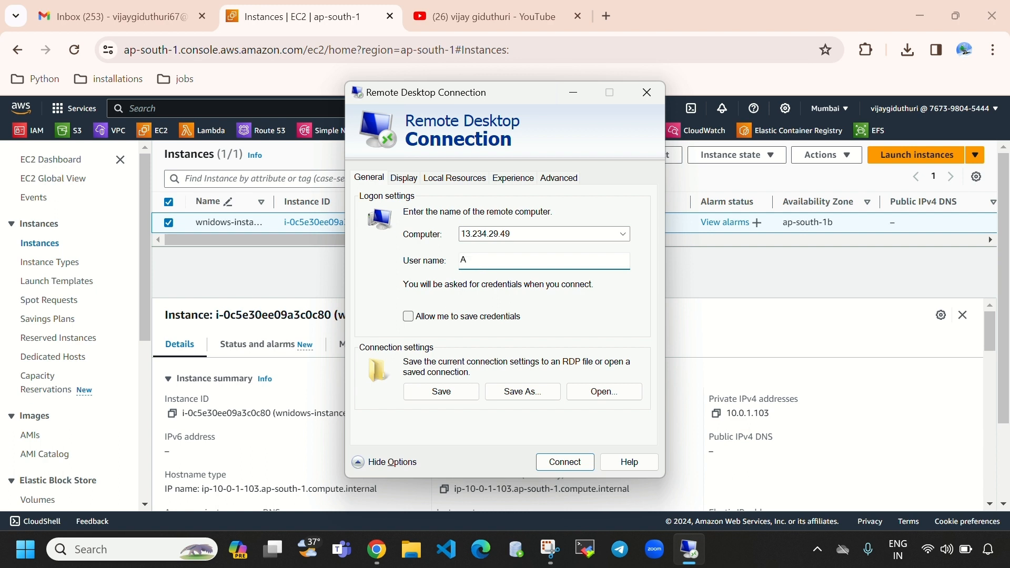
type("Administrator")
left_click(566, 463)
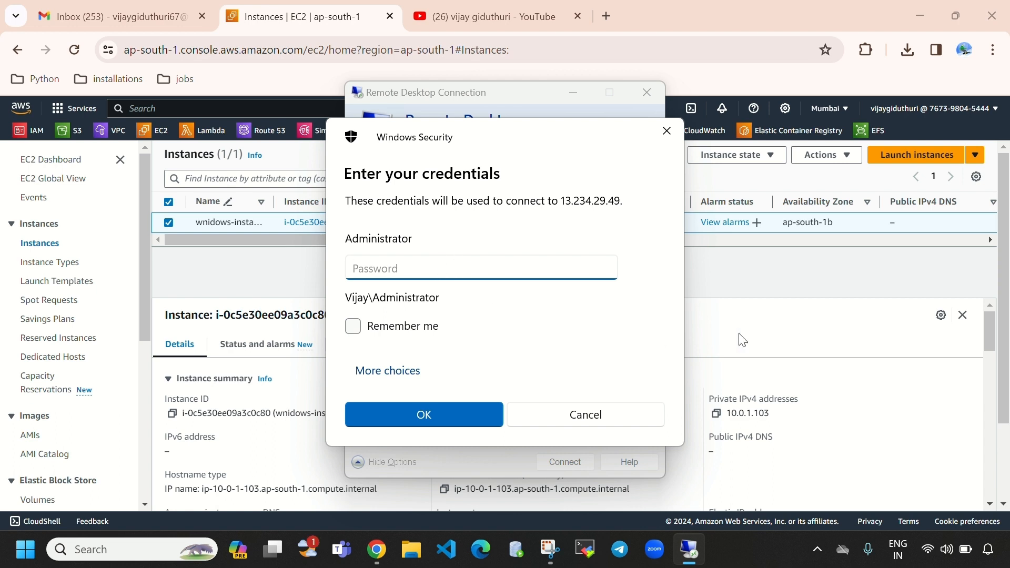
- Return to the EC2 console and open the Windows instance's RDP client connection details, checking its public IP
left_click(853, 349)
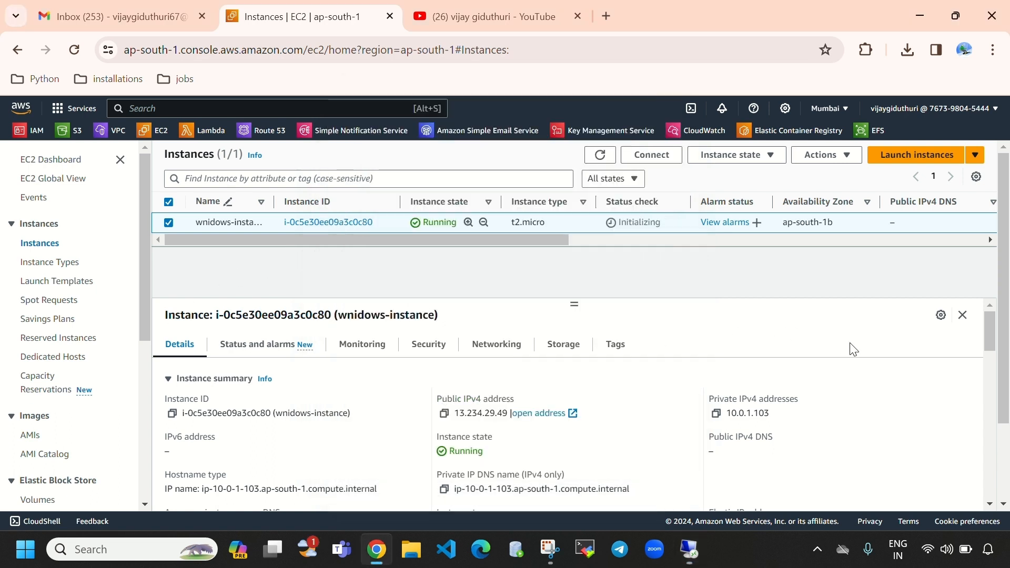
left_click(168, 224)
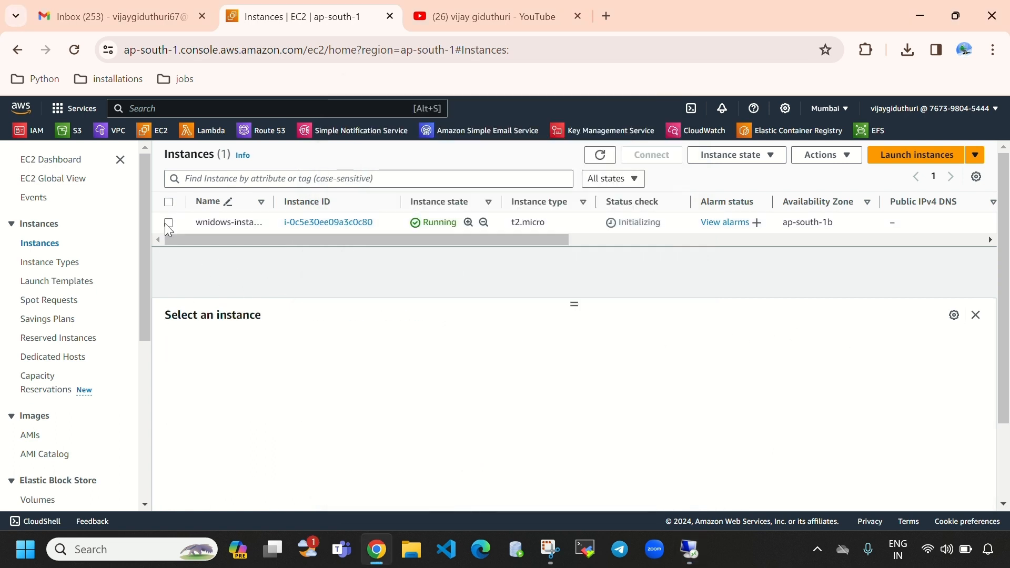
left_click(167, 223)
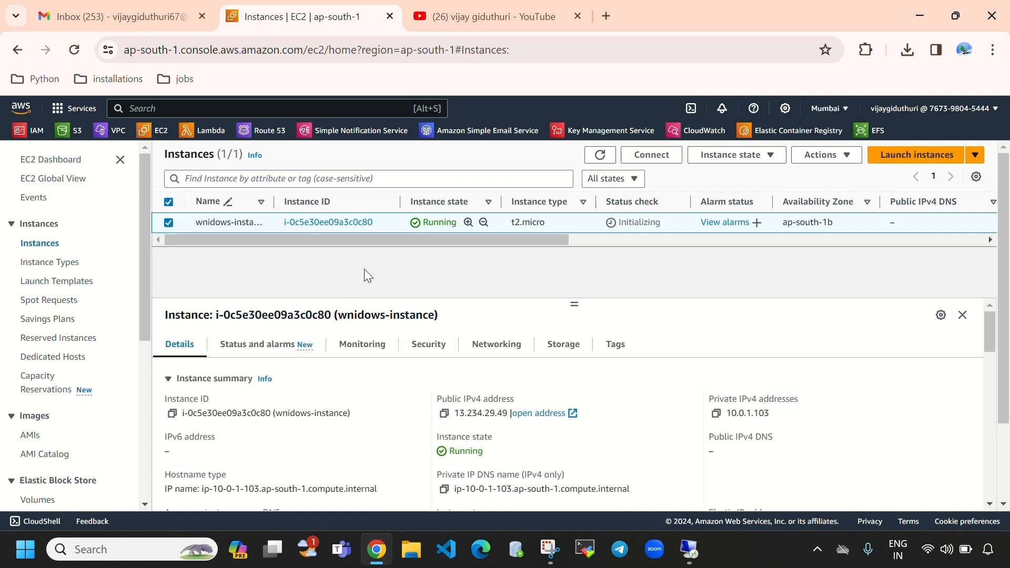
left_click(652, 154)
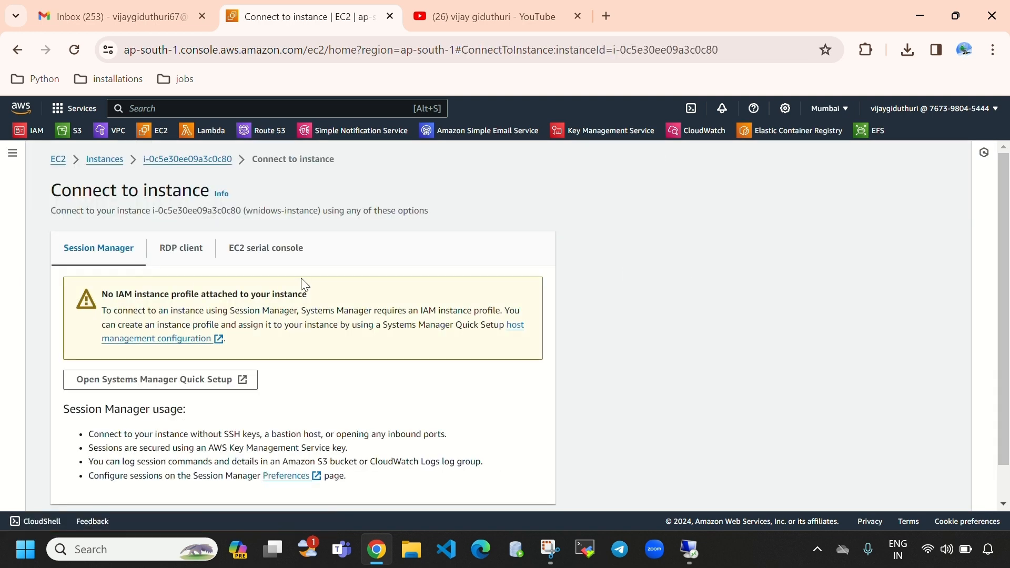
left_click(182, 259)
scroll(379, 320, "down", 3)
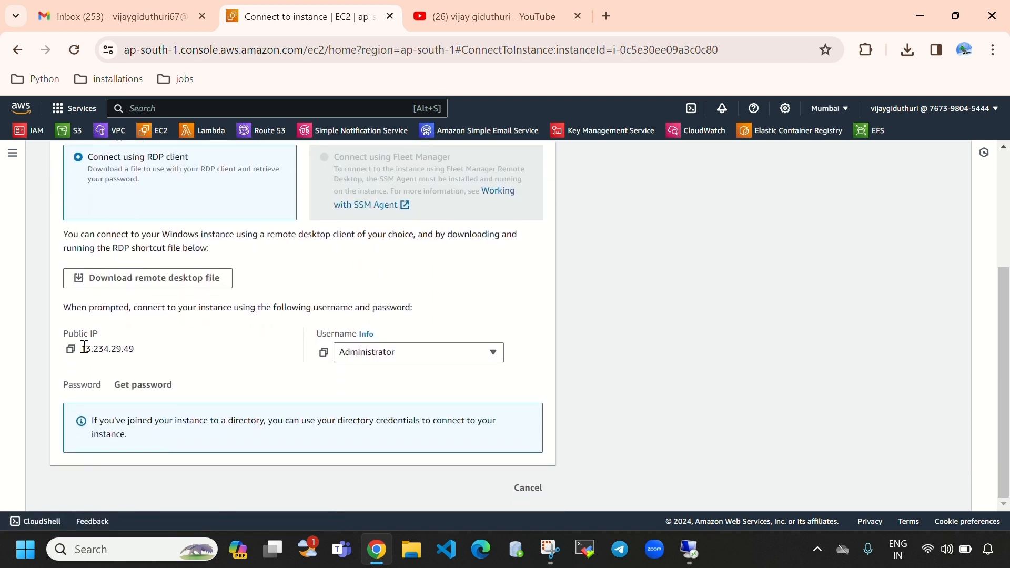
left_click_drag(84, 348, 136, 352)
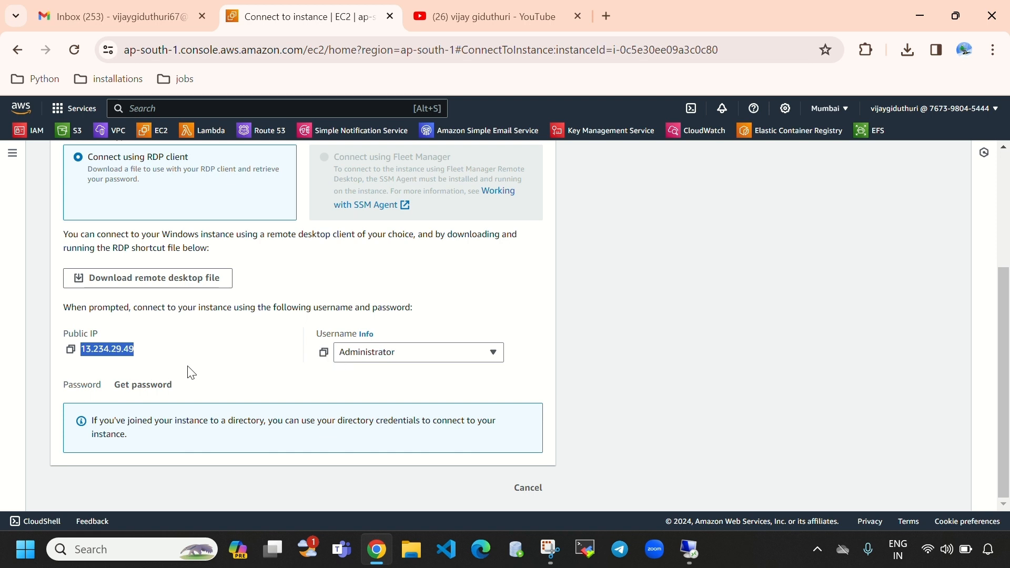
- Retrieve the Windows administrator password by uploading the private key file newkeyy.pem and decrypting it
left_click(140, 389)
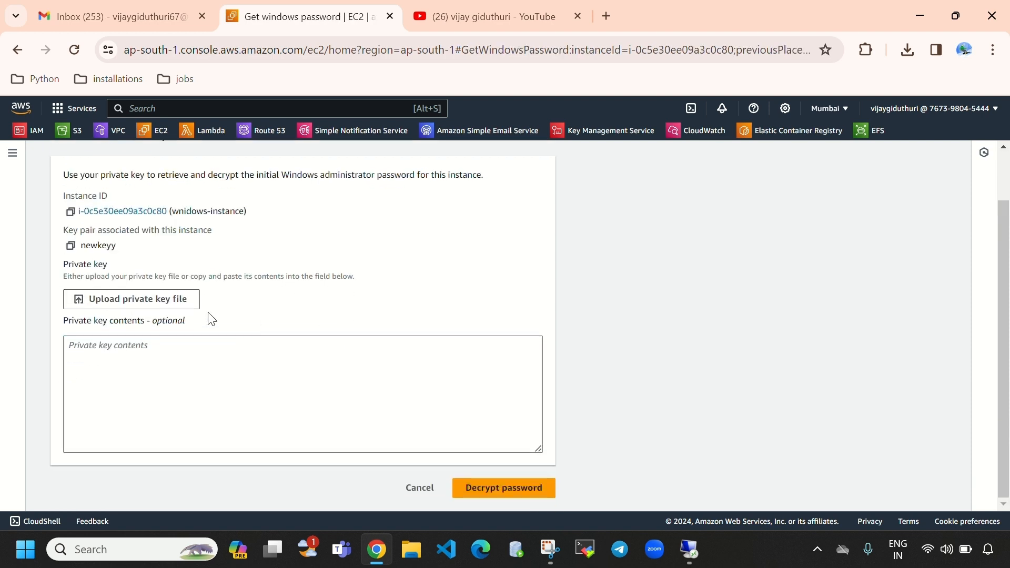
left_click(157, 305)
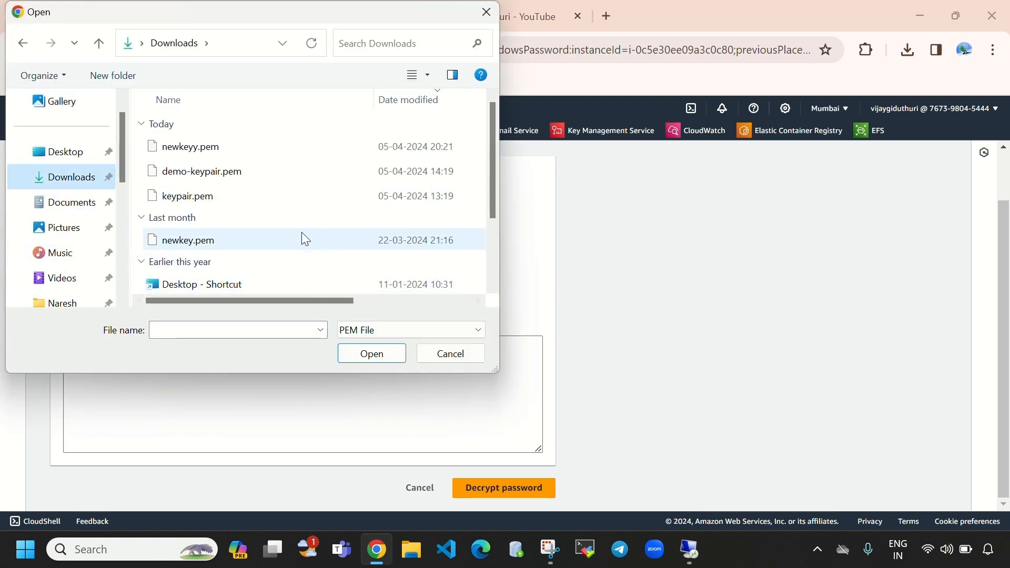
left_click(225, 148)
left_click(368, 354)
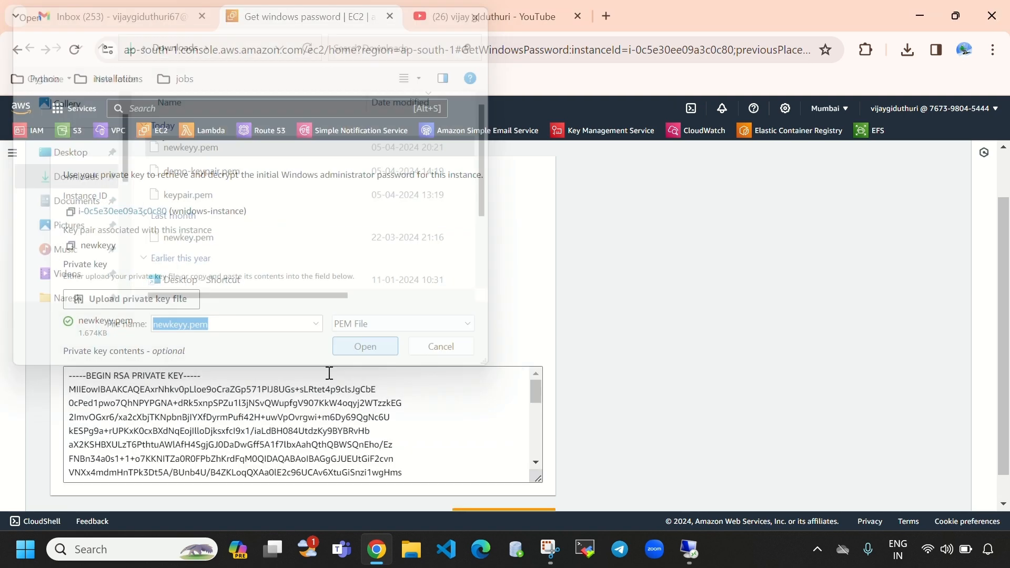
scroll(421, 378, "down", 3)
scroll(420, 378, "down", 4)
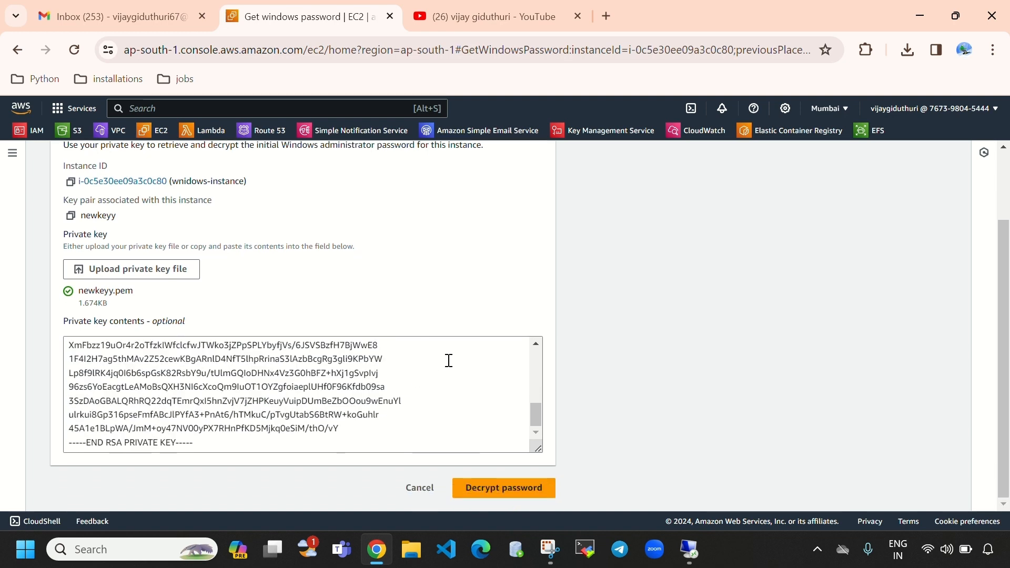
left_click(528, 493)
scroll(368, 372, "down", 2)
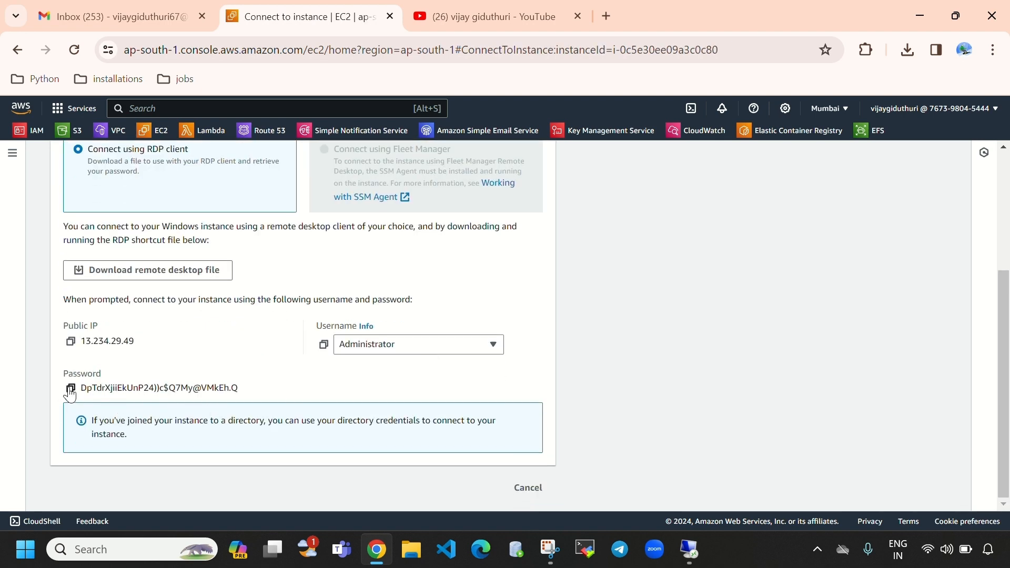
- Copy the decrypted administrator password, paste it into the Remote Desktop credentials prompt's password field and submit it
left_click(70, 388)
left_click(684, 552)
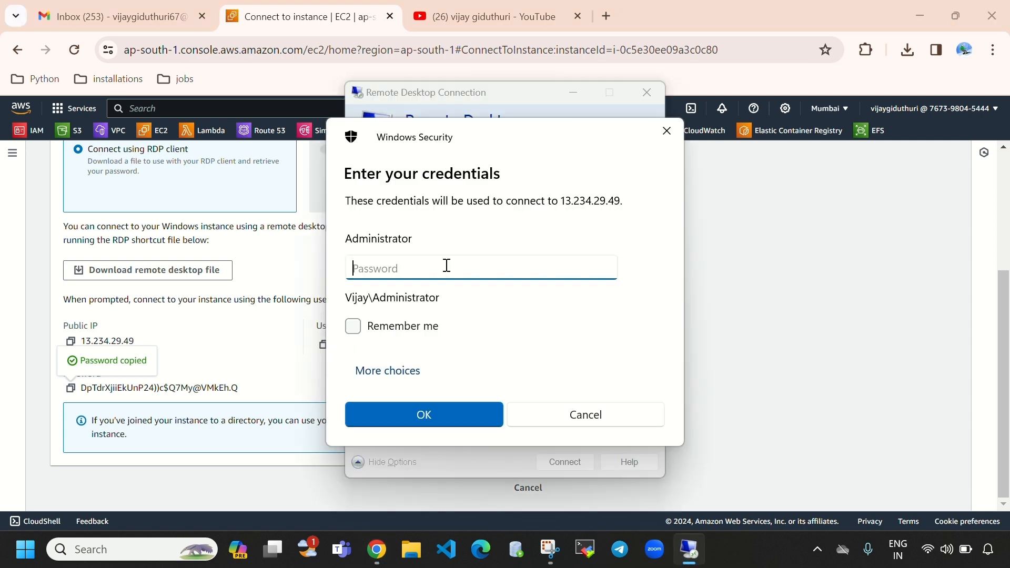
key("ctrl+v")
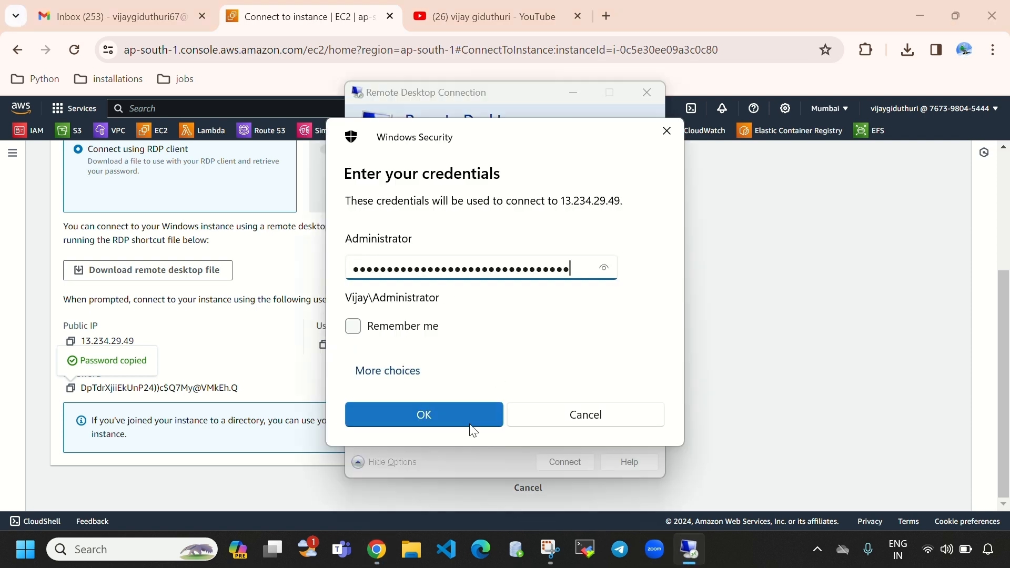
left_click(453, 414)
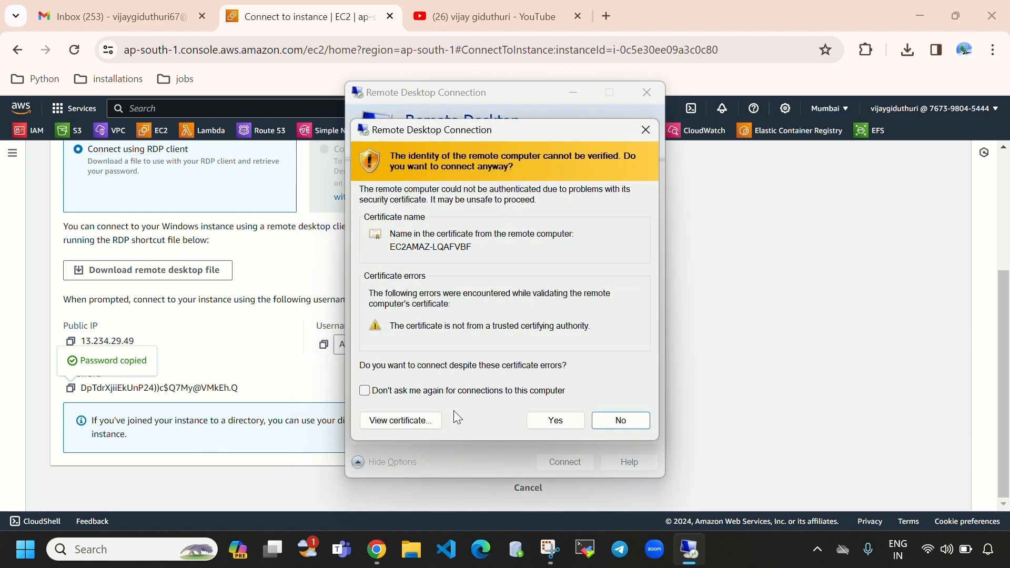
- Accept the unverified certificate to connect to the remote Windows computer and refresh its desktop
left_click(556, 421)
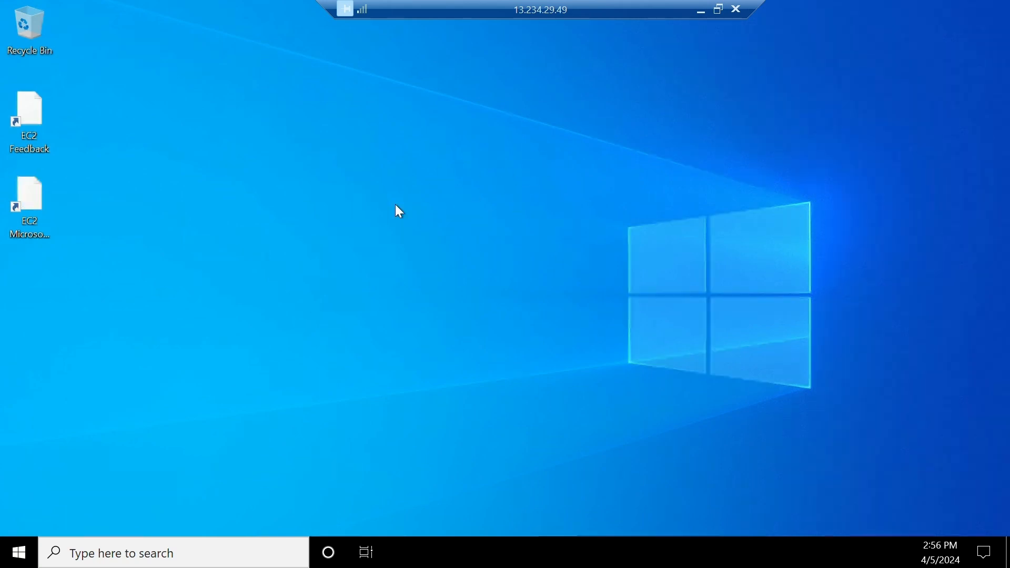
right_click(556, 134)
left_click(612, 183)
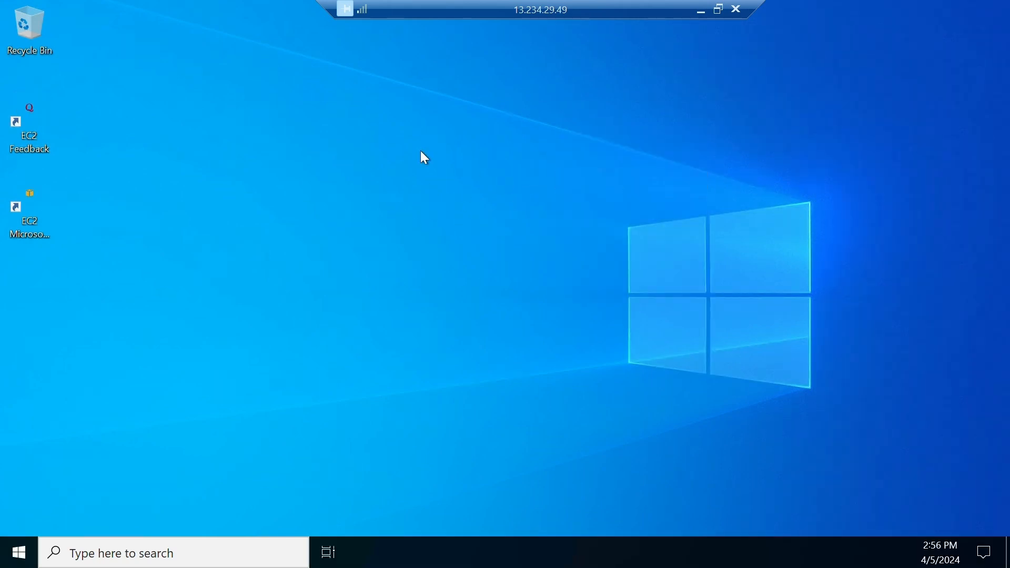
right_click(486, 142)
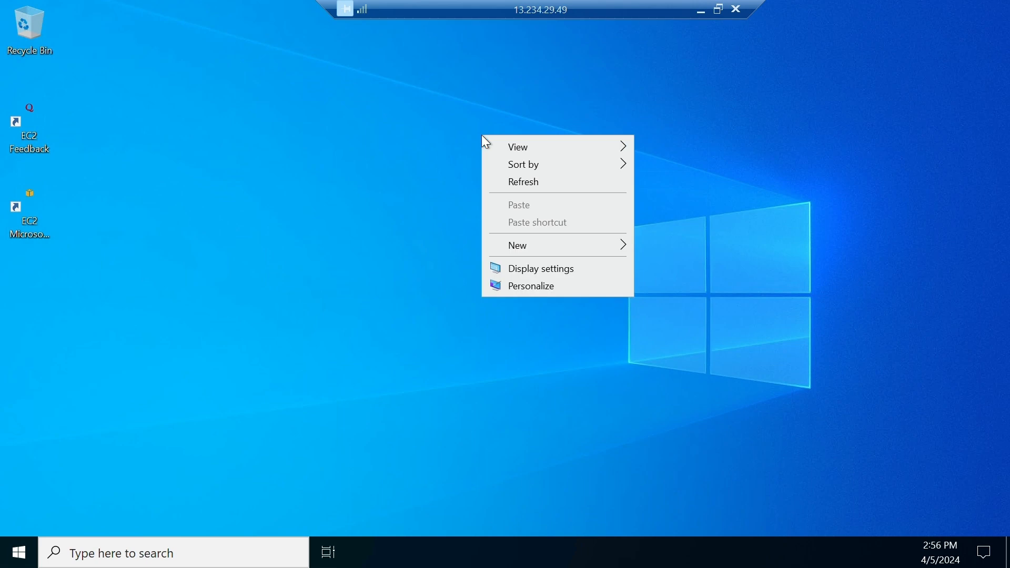
left_click(514, 183)
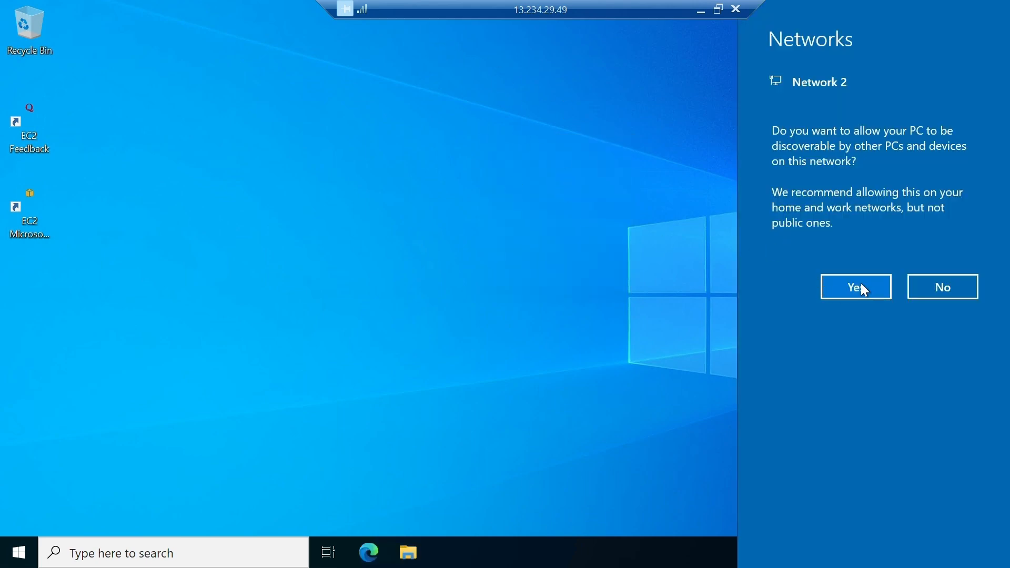
- Allow the remote PC to be discoverable on Network 2 and refresh its desktop
left_click(860, 283)
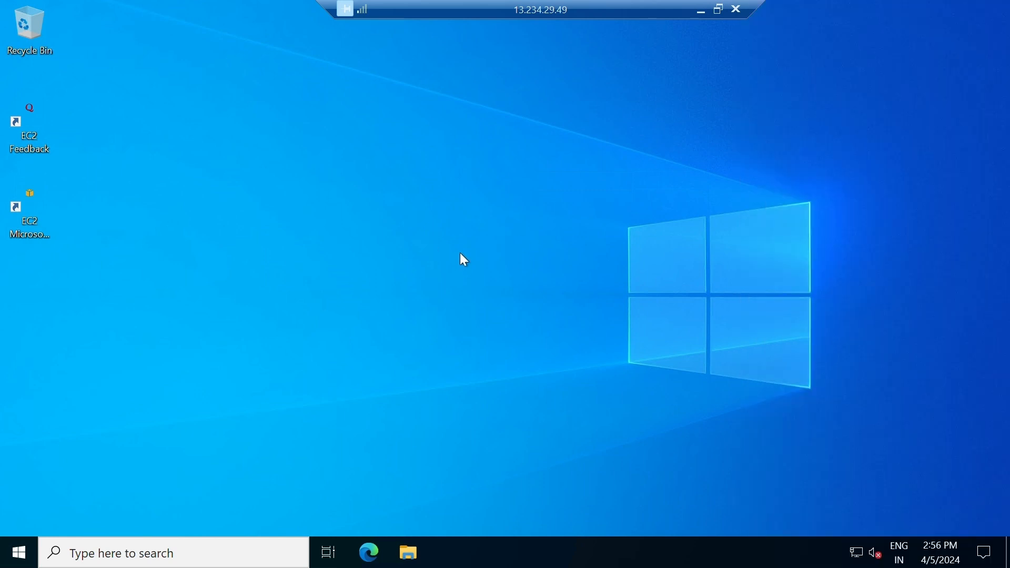
right_click(461, 147)
left_click(506, 194)
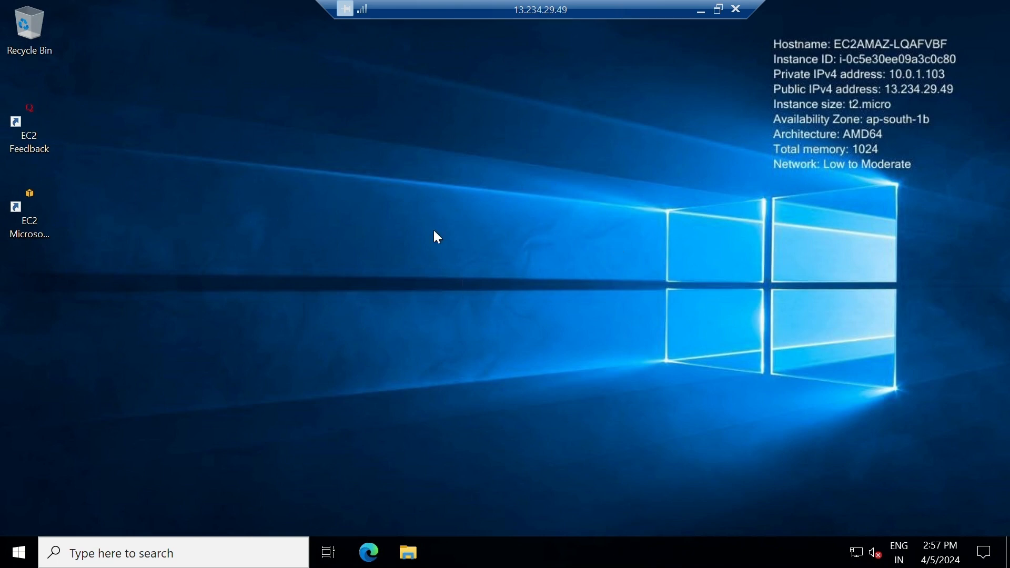
right_click(518, 169)
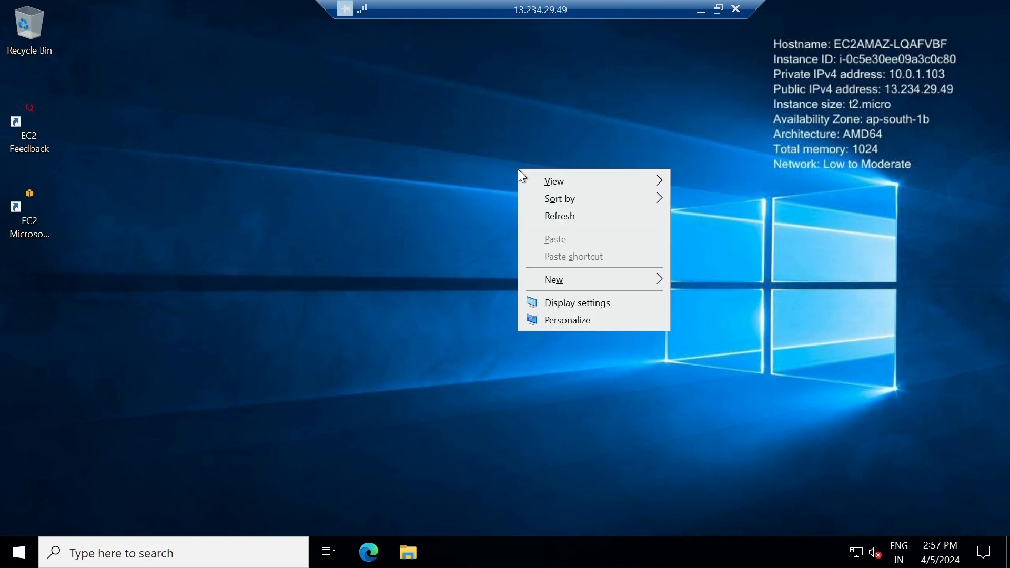
left_click(594, 218)
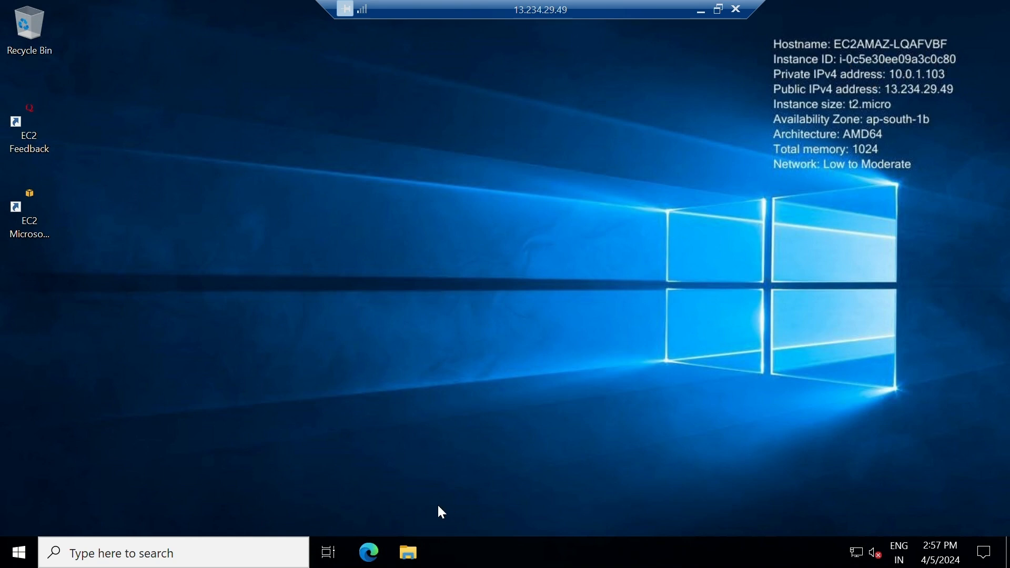
- Switch back to the EC2 console's instances list and select the Windows instance to examine its instance ID
left_click(701, 11)
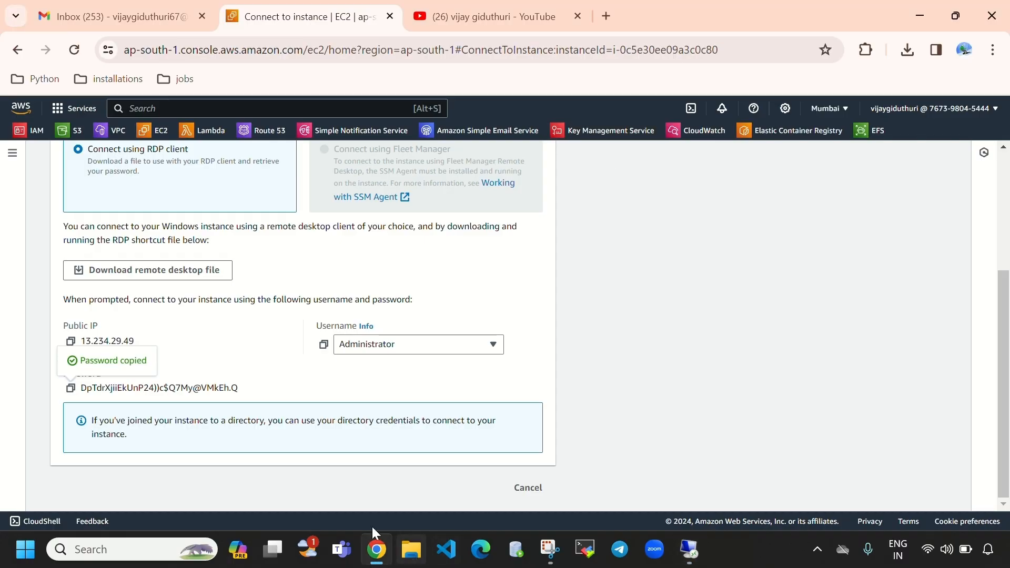
scroll(213, 275, "up", 4)
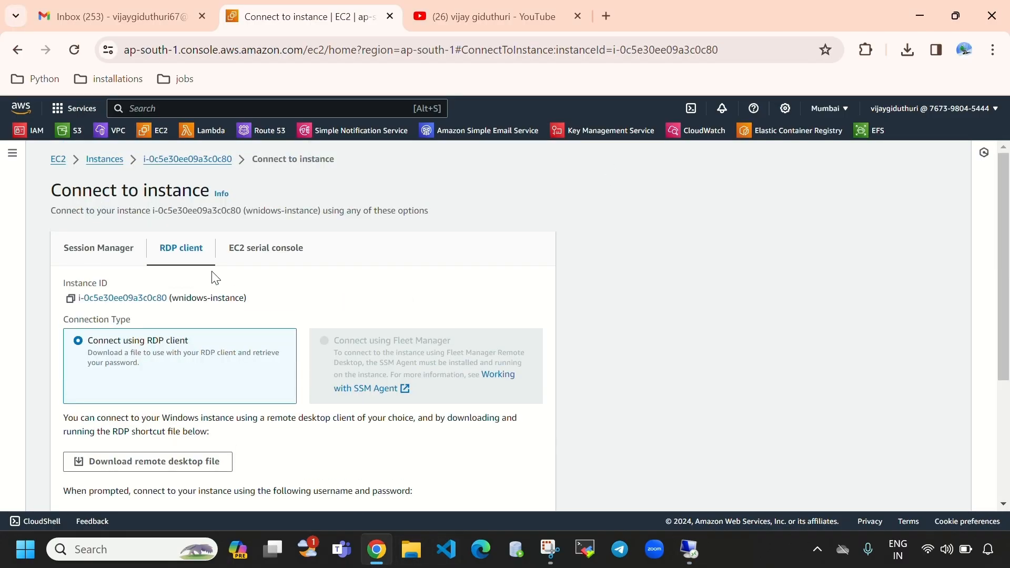
left_click(113, 161)
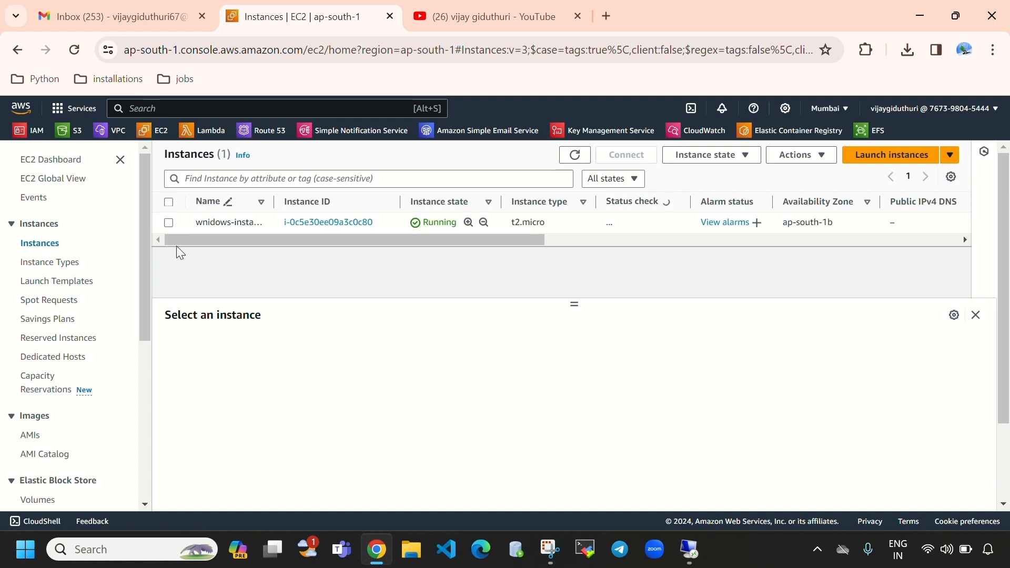
left_click(169, 222)
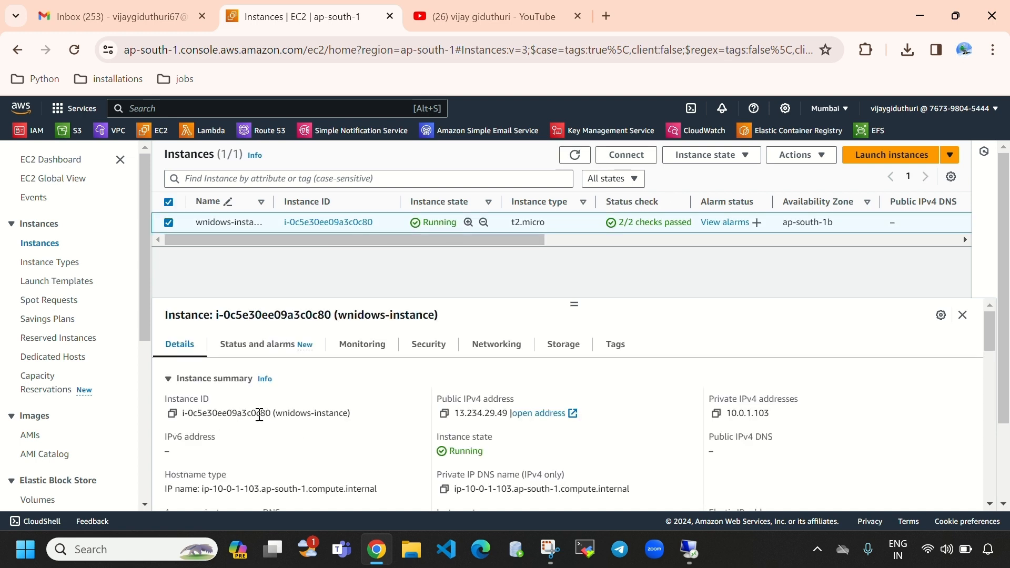
left_click_drag(259, 415, 276, 415)
left_click(321, 433)
- Compare the private and public IPv4 addresses on the remote desktop with the instance's details in the EC2 console
left_click(689, 549)
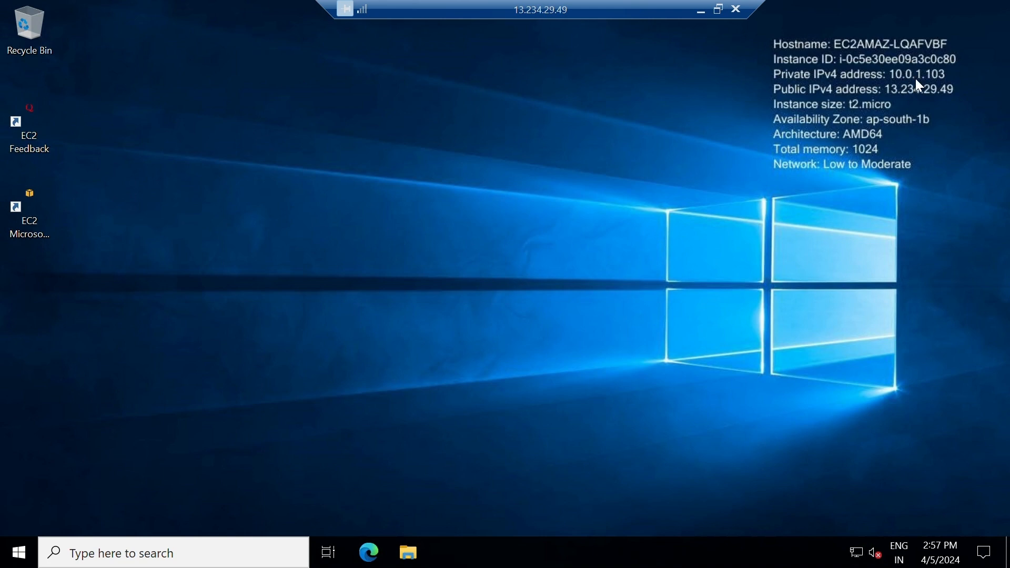
left_click(701, 10)
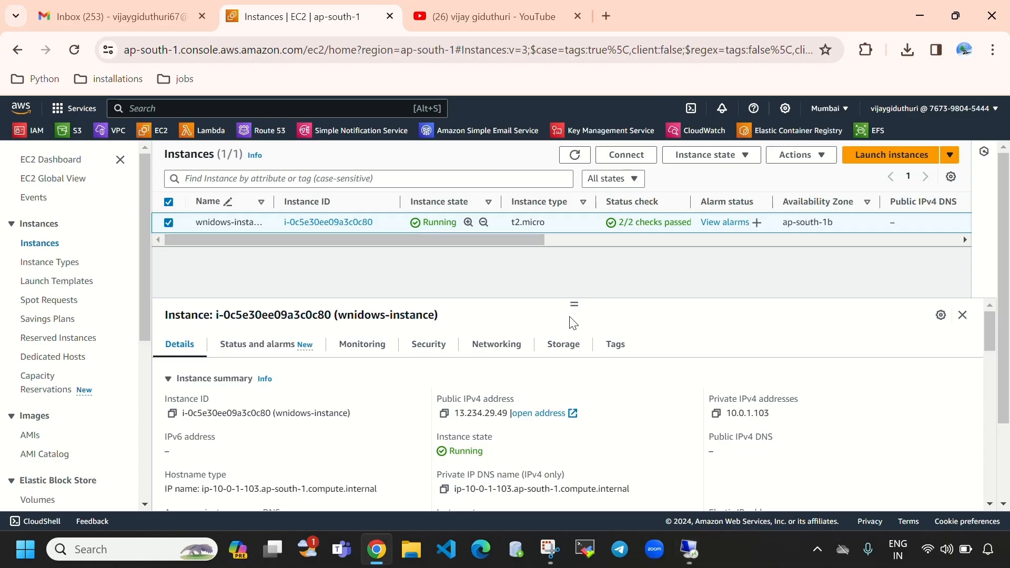
left_click_drag(727, 413, 770, 414)
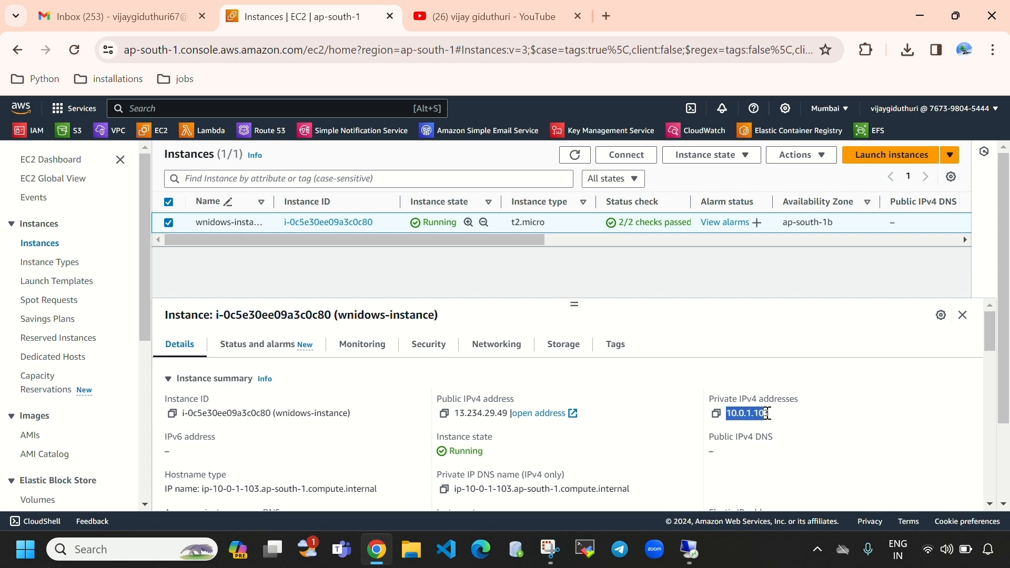
left_click(802, 403)
left_click(698, 550)
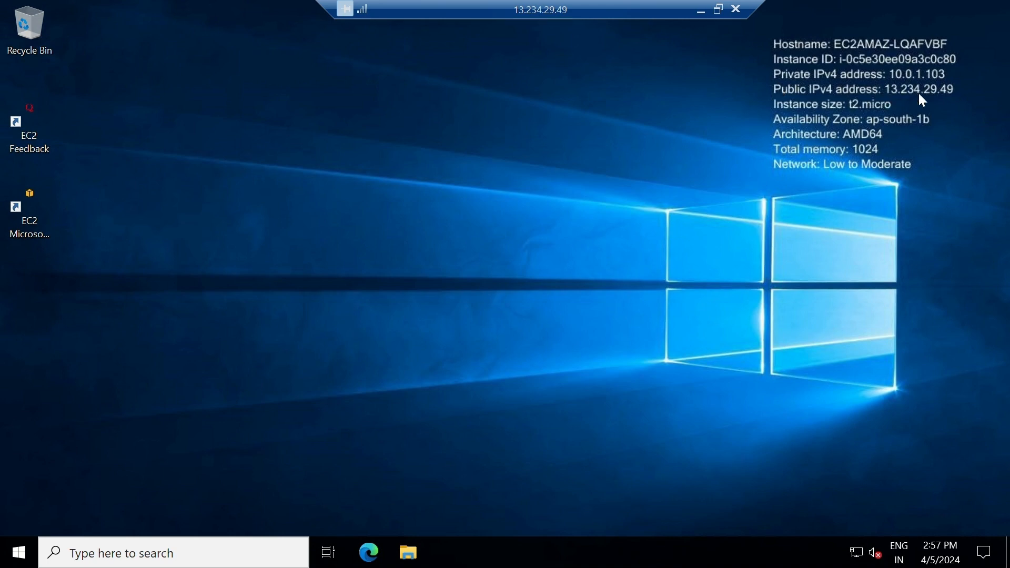
left_click(705, 13)
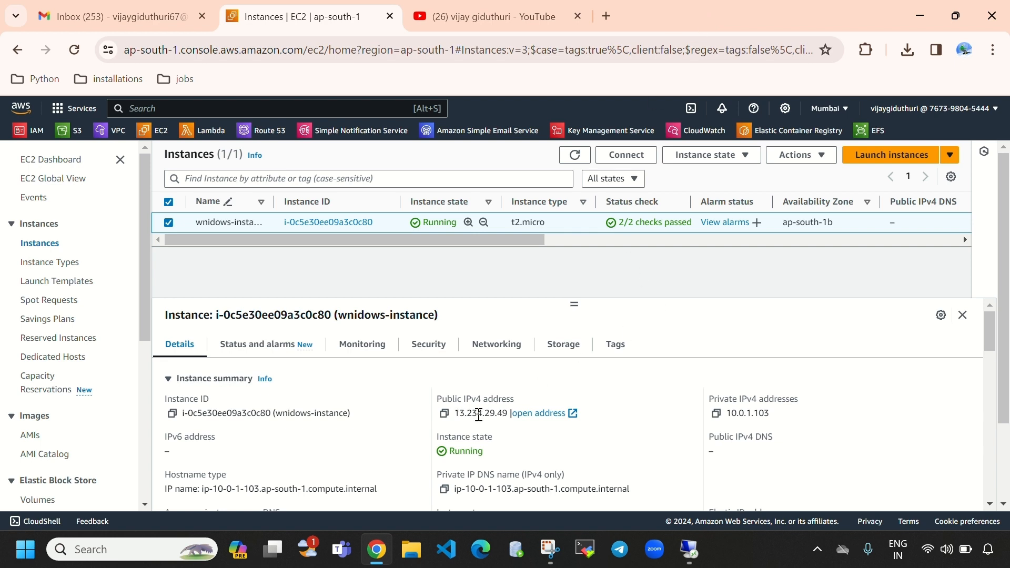
left_click(689, 550)
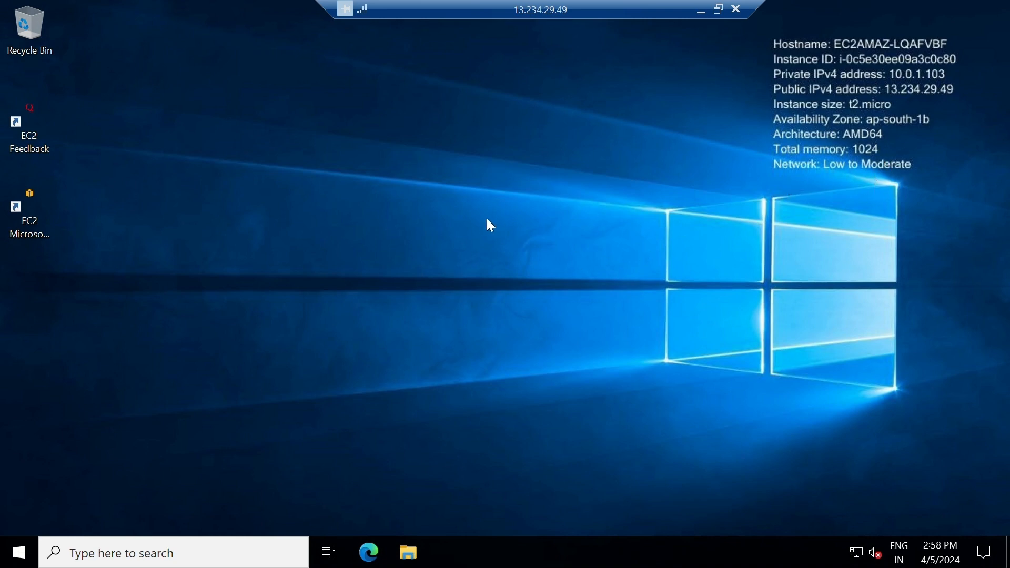
right_click(391, 141)
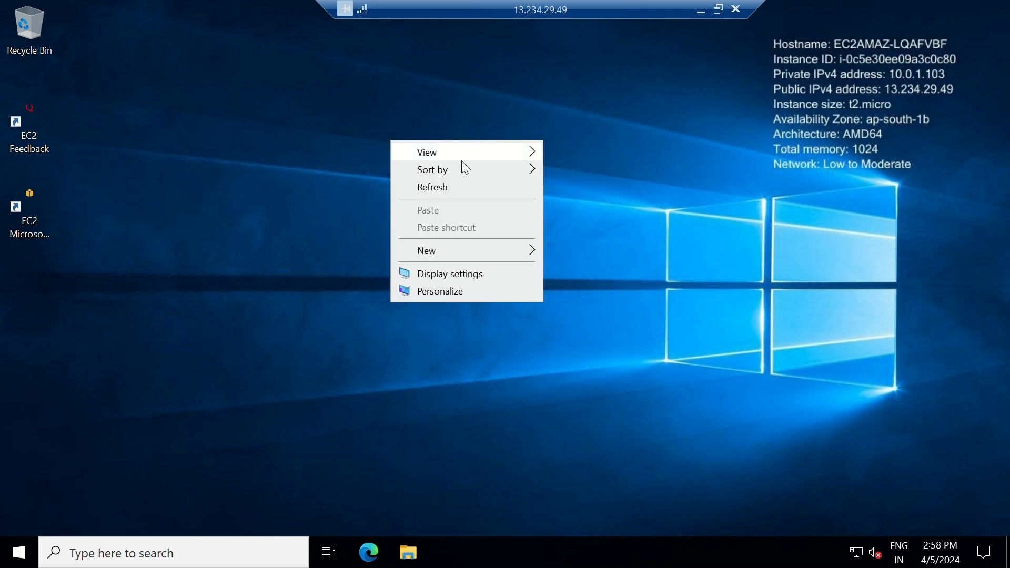
left_click(467, 193)
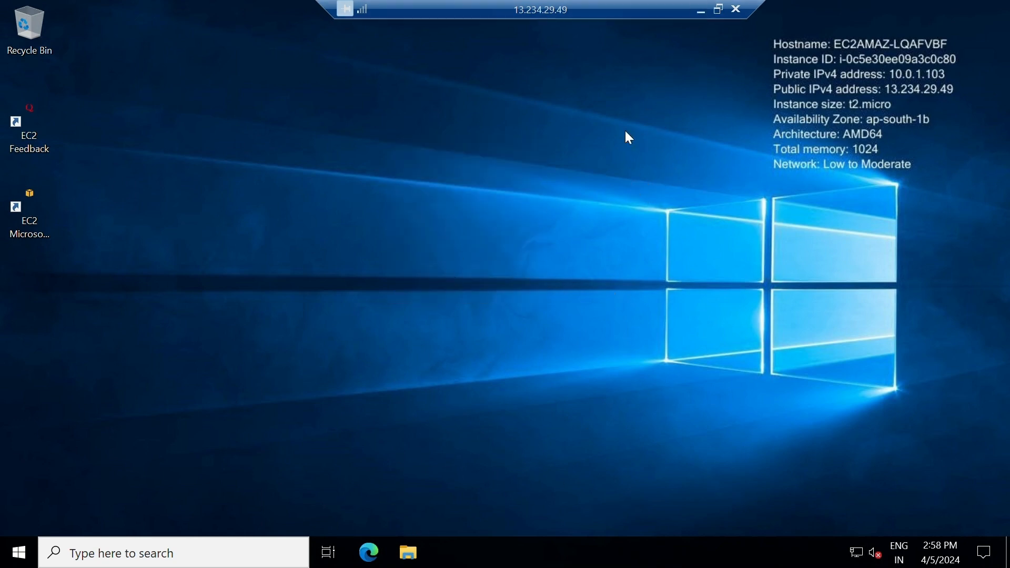
left_click(700, 10)
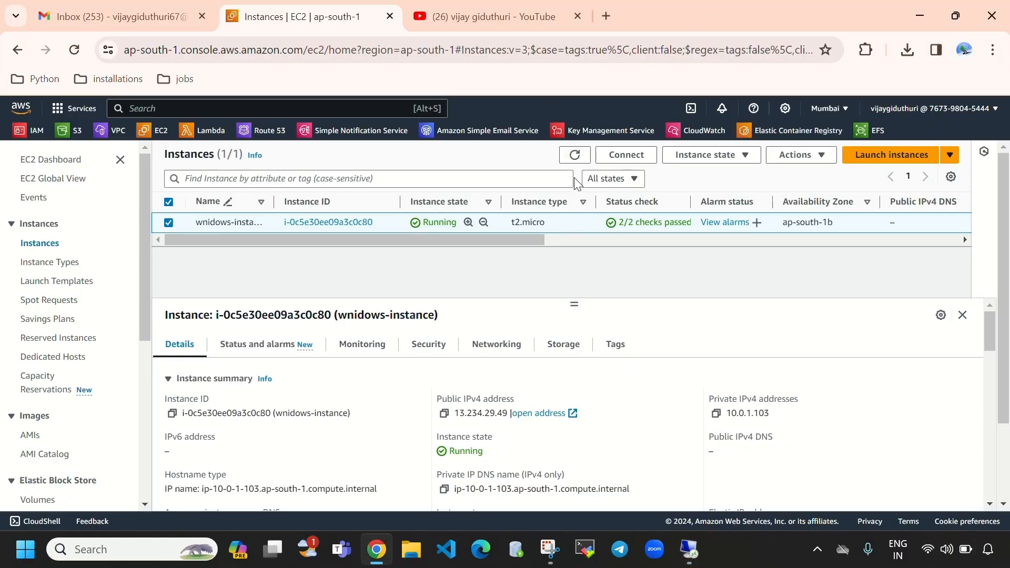
left_click(689, 549)
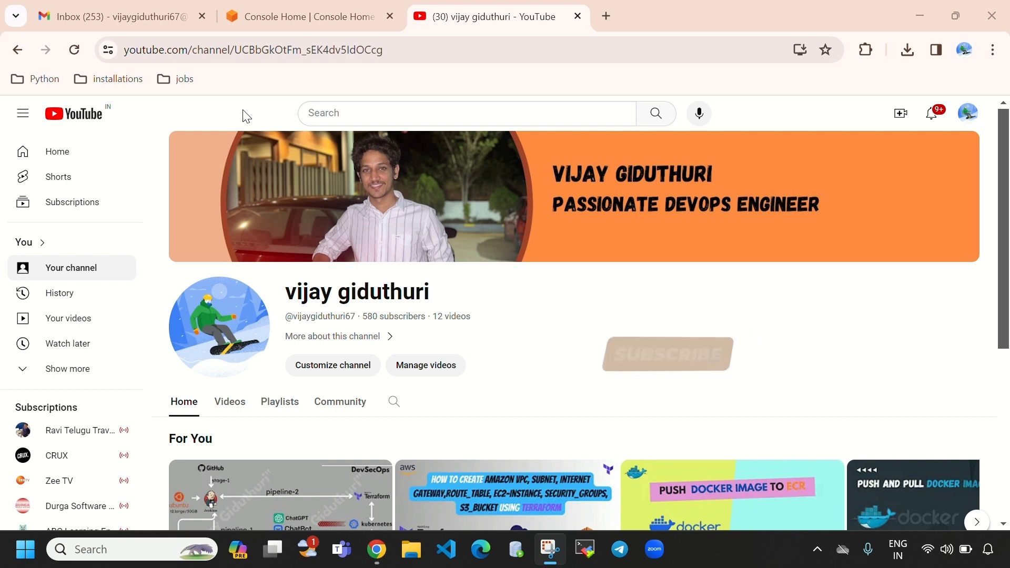
- Switch to the AWS console and open the EC2 instances list
left_click(298, 19)
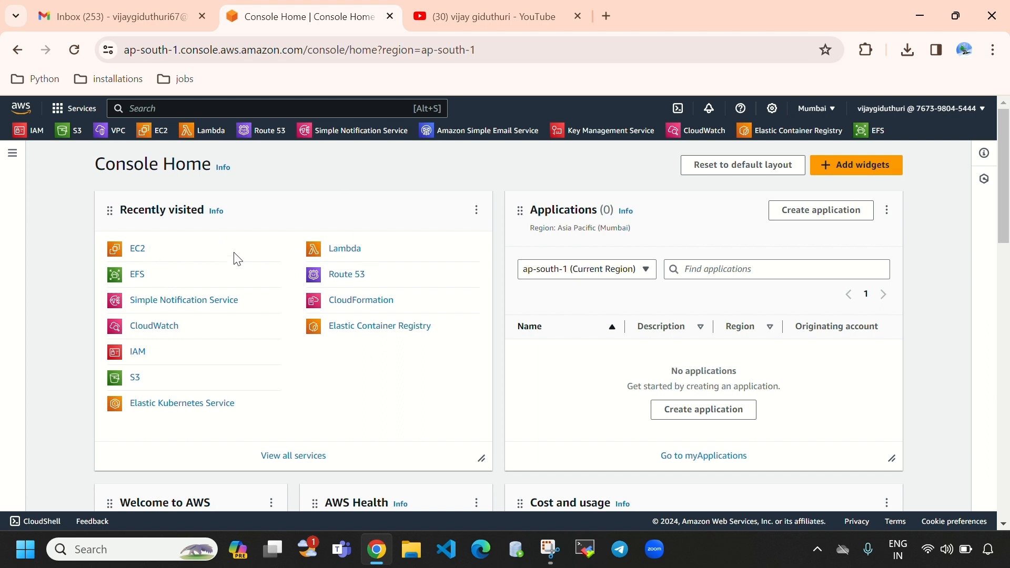
left_click(139, 252)
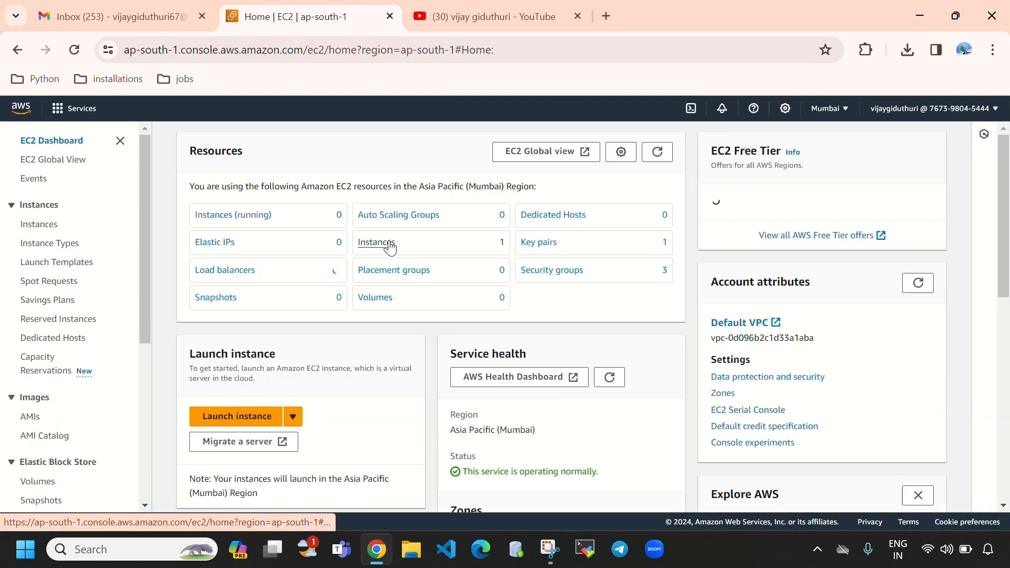
left_click(392, 233)
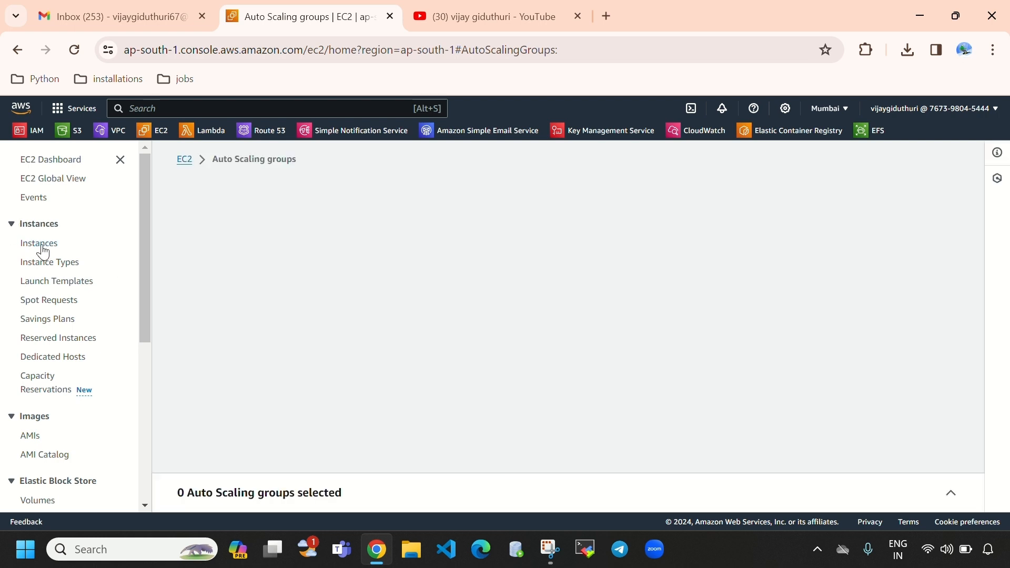
left_click(39, 244)
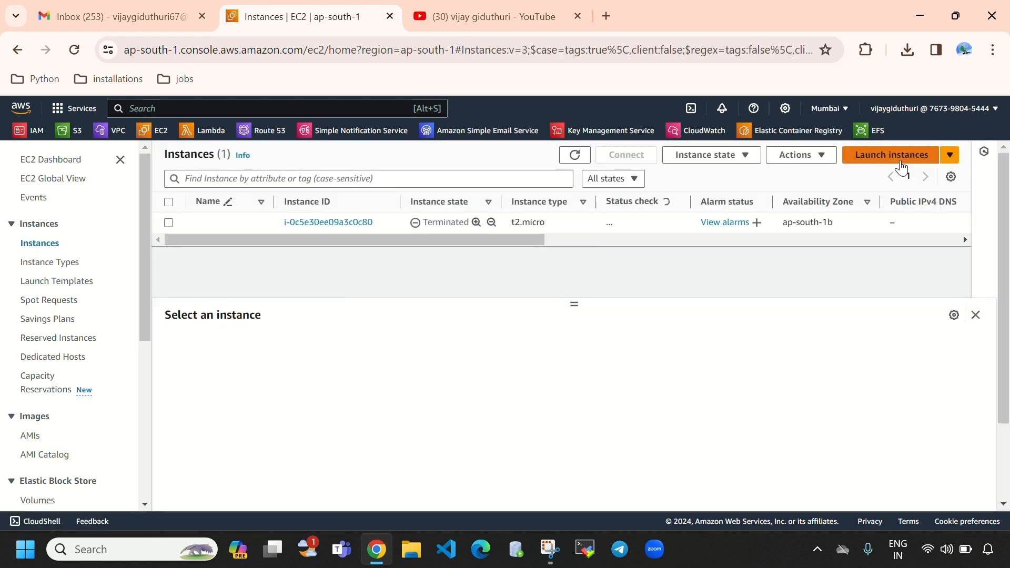
- Start launching a new EC2 instance and name it instance-1
left_click(896, 165)
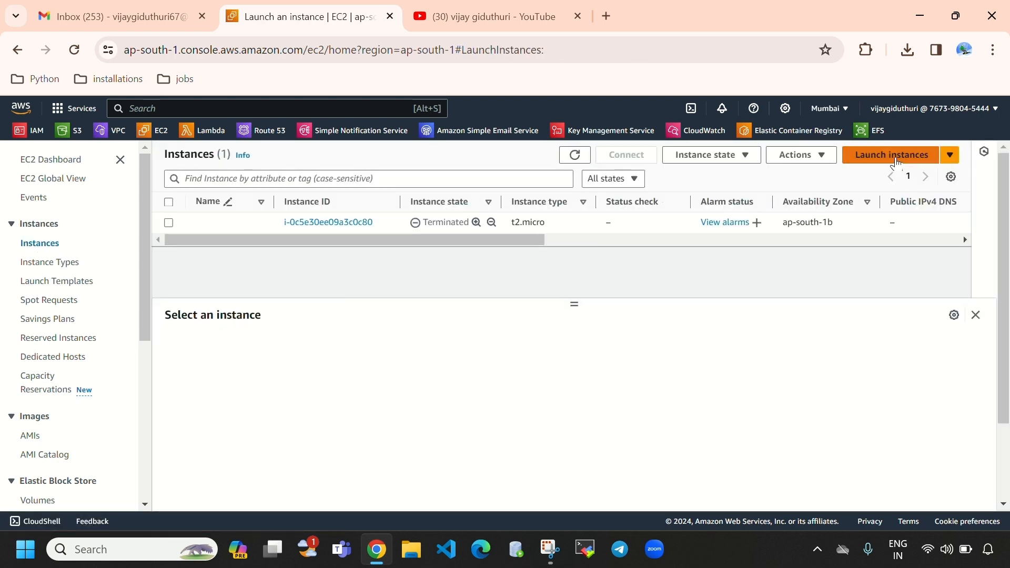
left_click(323, 329)
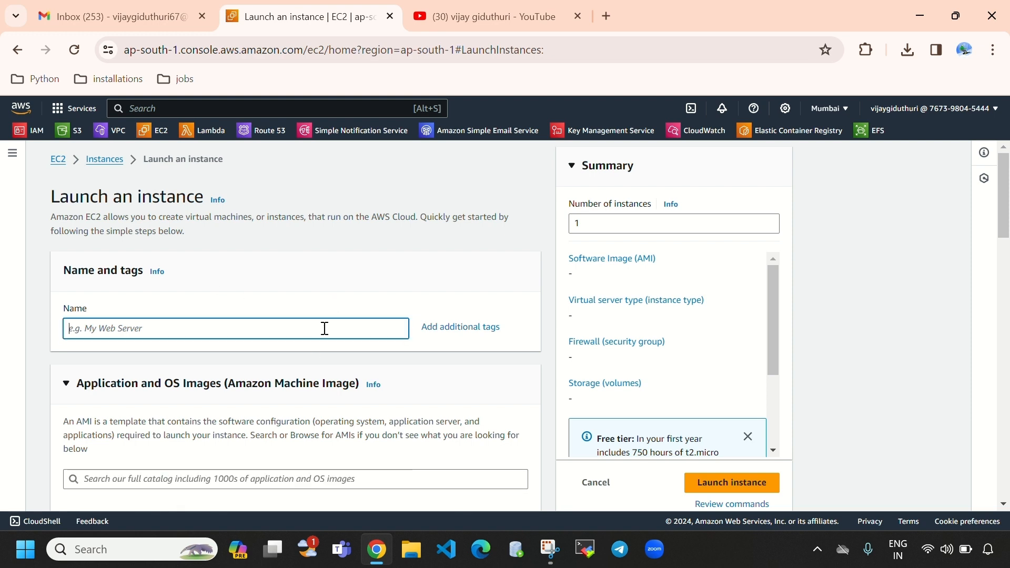
type("instance-1")
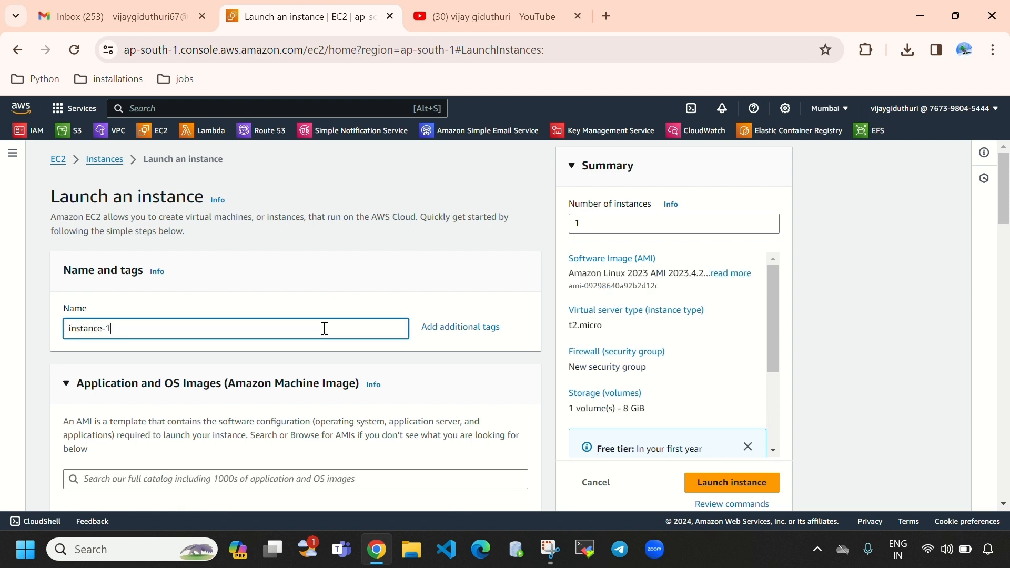
- Review the Amazon Linux 2023 image and t2.micro type, keeping both, and choose newkey as the key pair
scroll(285, 367, "down", 6)
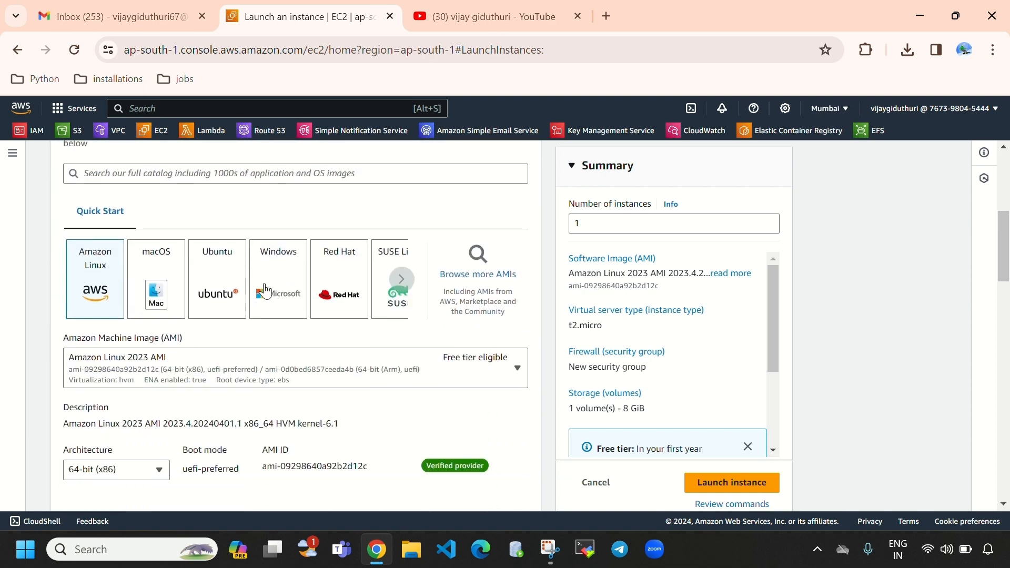
scroll(323, 232, "down", 1)
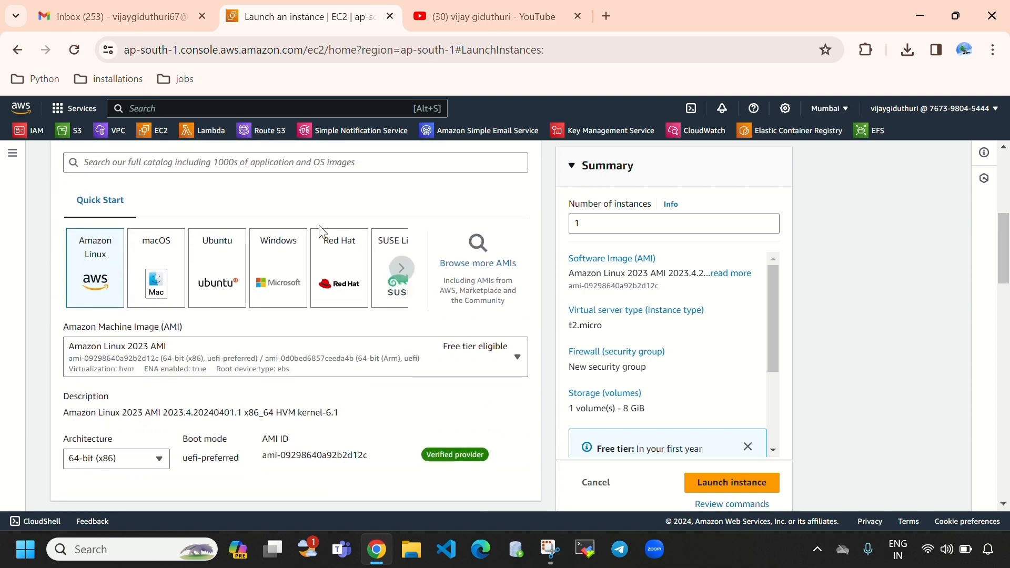
scroll(322, 232, "down", 6)
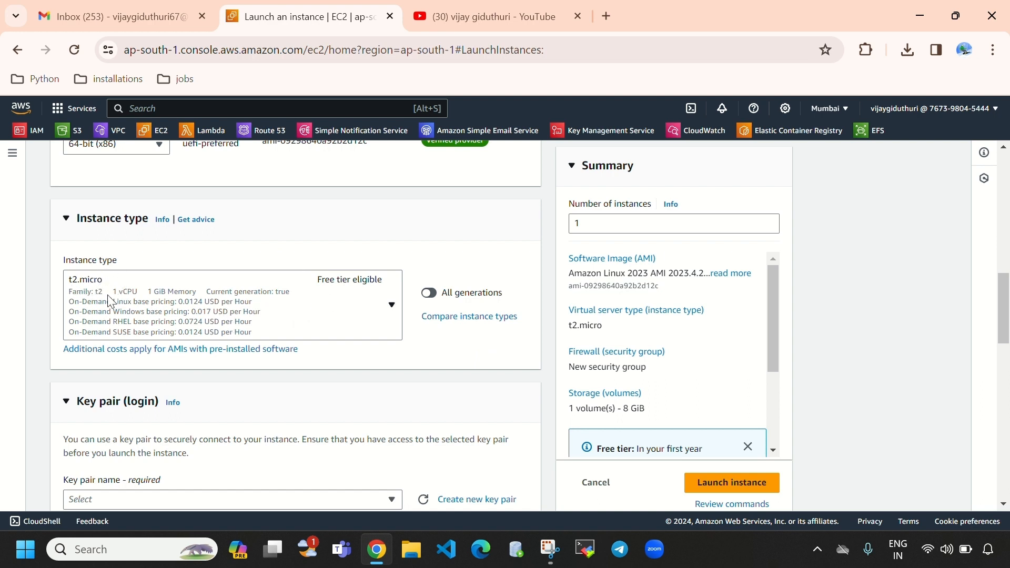
scroll(305, 331, "down", 1)
scroll(305, 331, "down", 3)
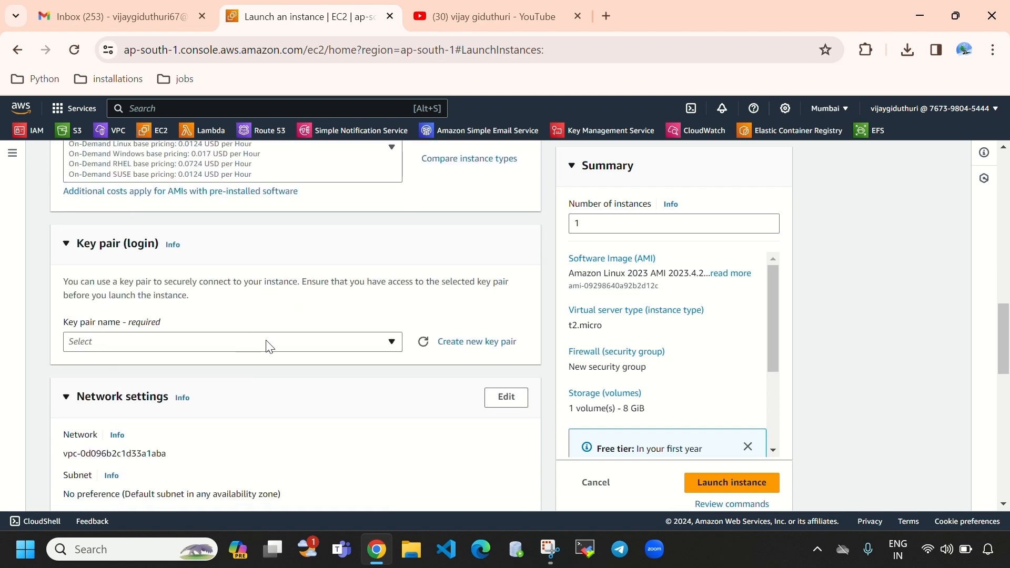
left_click(266, 339)
left_click(124, 405)
- Edit the new instance's network settings and set its VPC to my-vpc
scroll(473, 363, "down", 3)
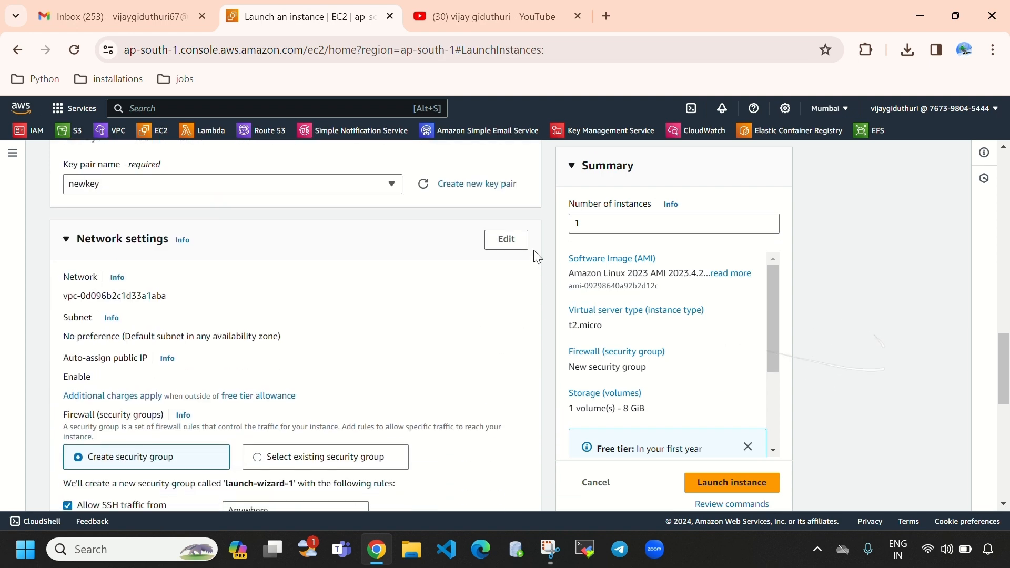
left_click(485, 240)
left_click(237, 295)
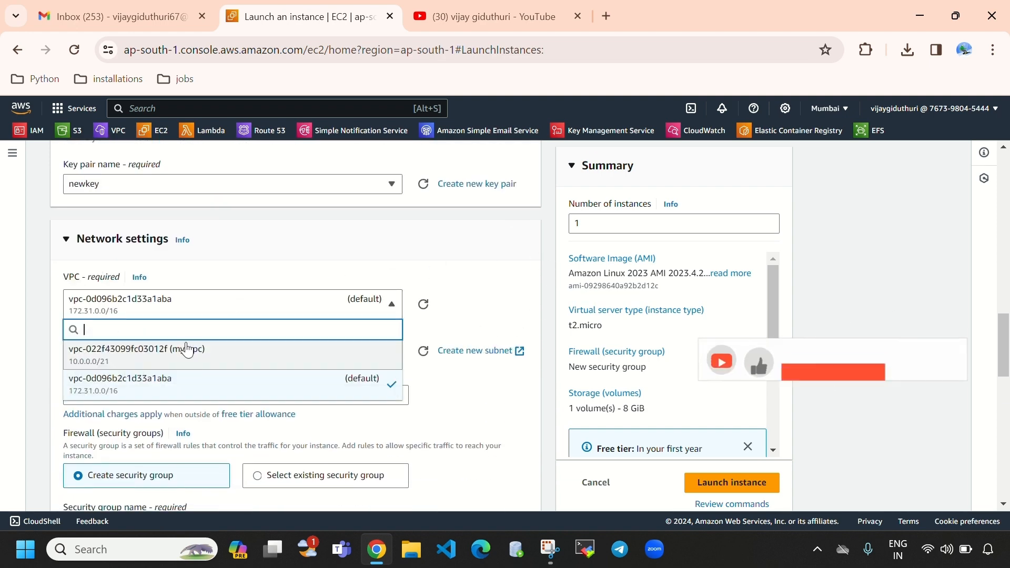
left_click(369, 354)
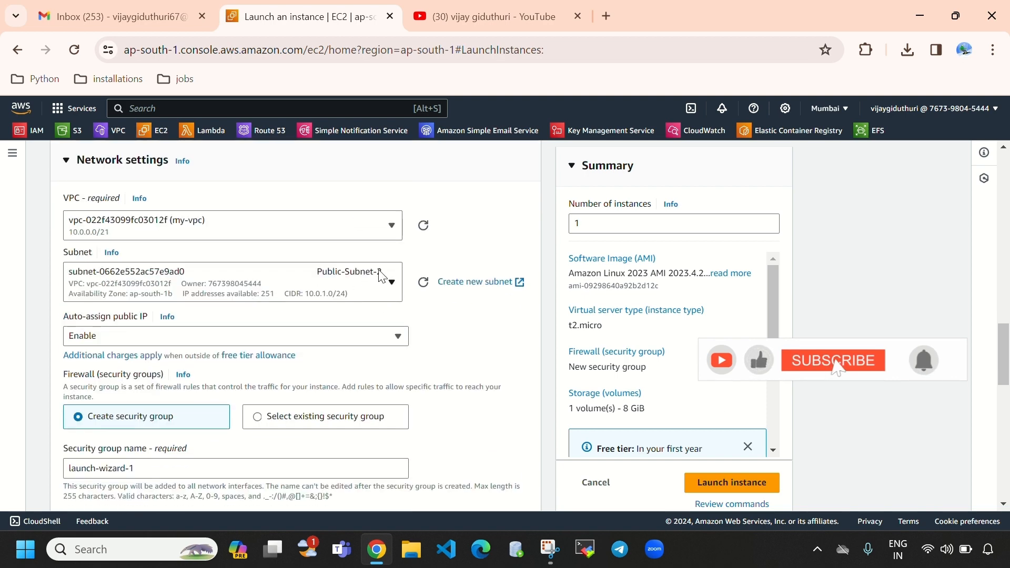
- Use an existing security group for the instance and assign the default group of my-vpc
scroll(297, 306, "down", 3)
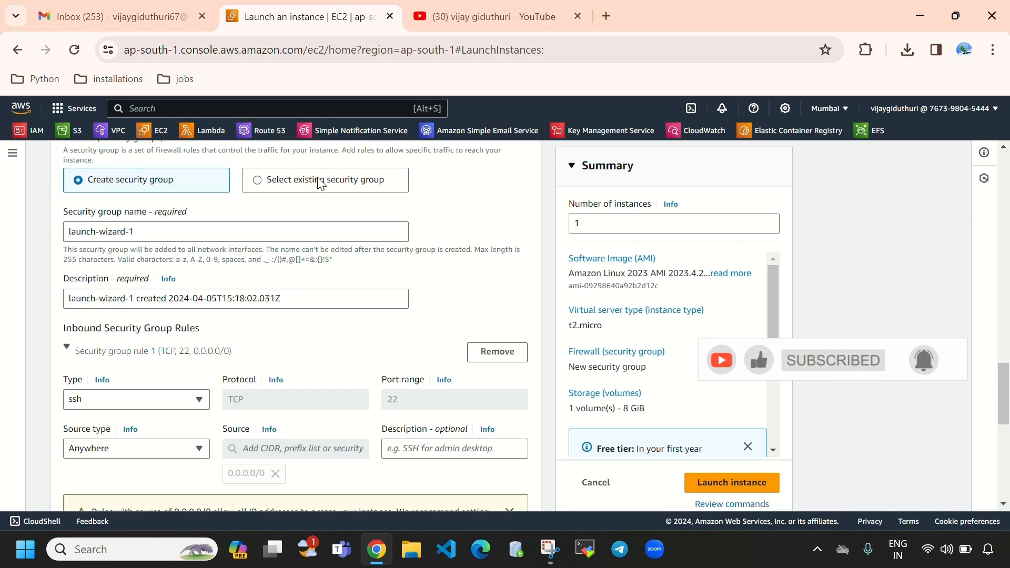
left_click(305, 187)
left_click(277, 234)
left_click(140, 285)
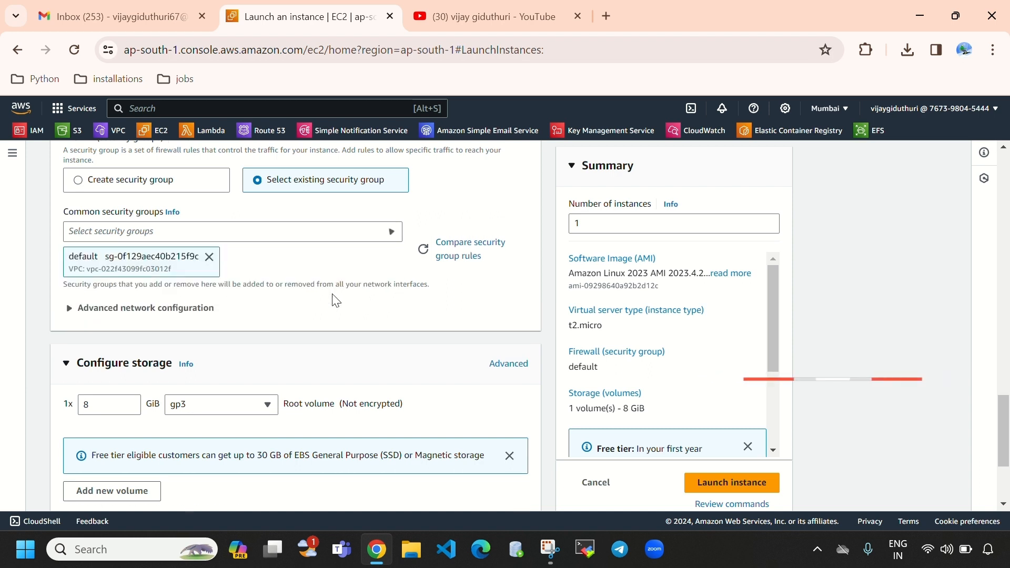
- Launch instance-1 with the 8 GiB gp3 root volume and return to the instances list
scroll(318, 295, "down", 3)
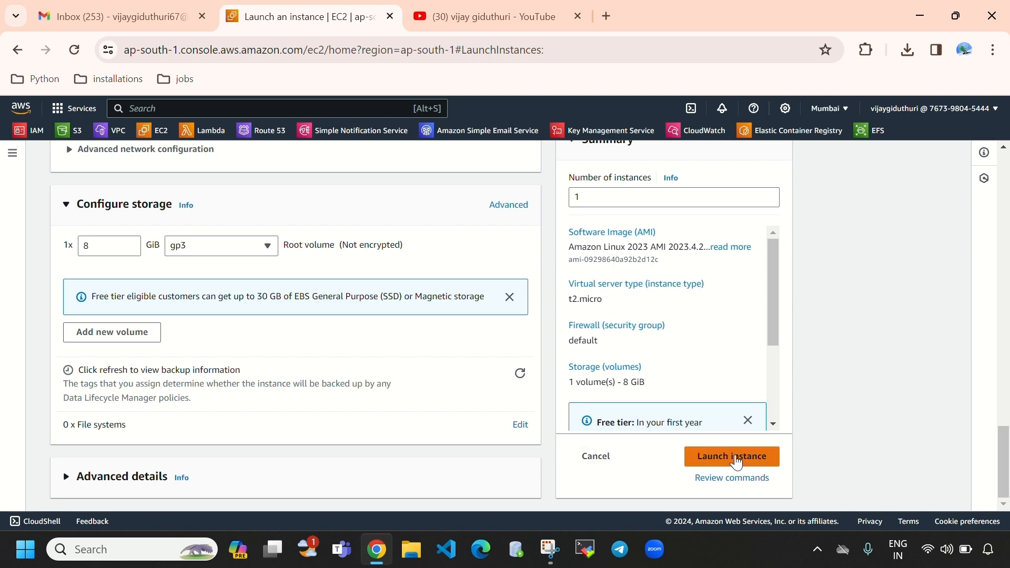
left_click(714, 457)
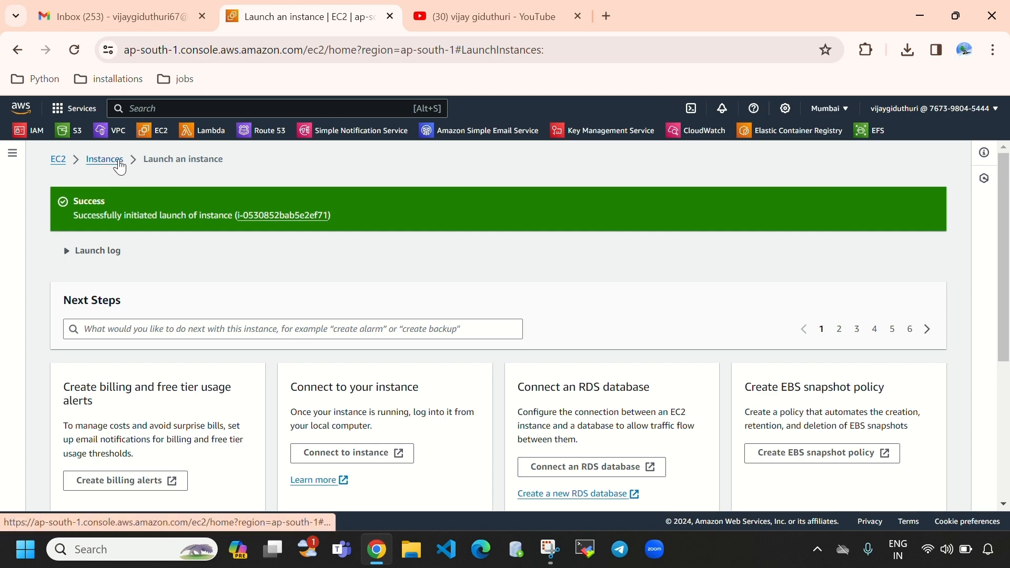
left_click(120, 160)
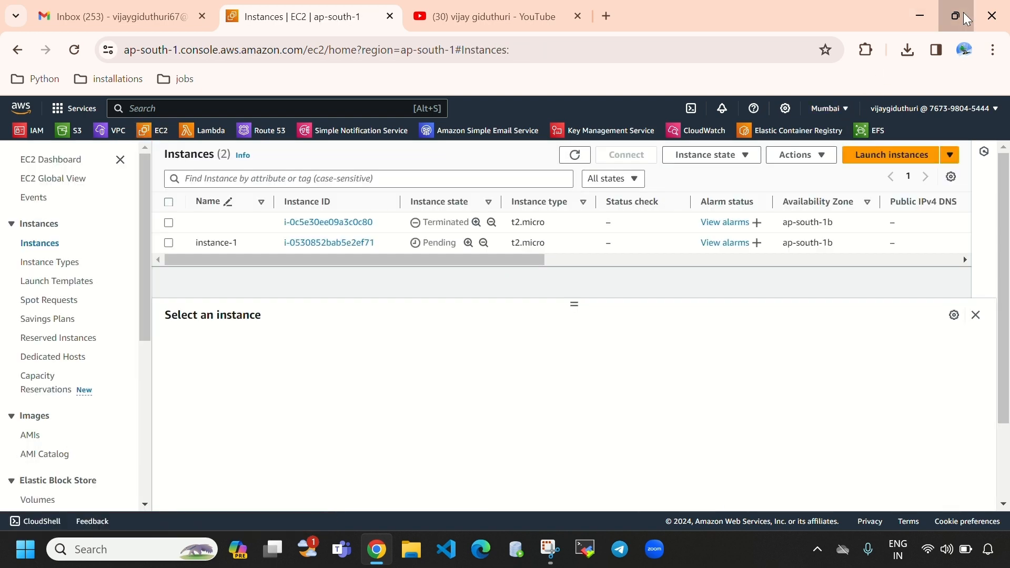
left_click(966, 17)
left_click(510, 65)
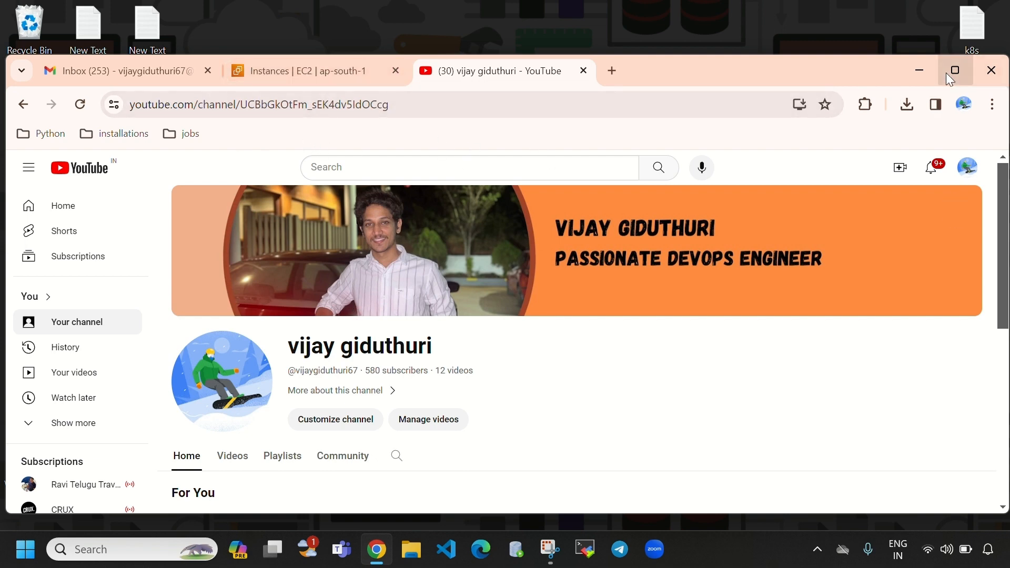
left_click(280, 76)
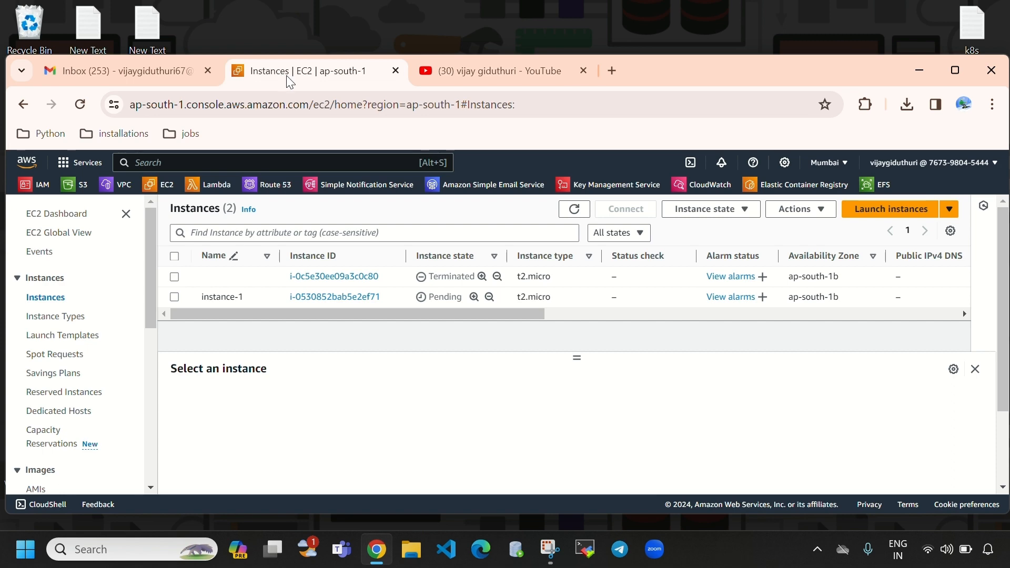
left_click(955, 71)
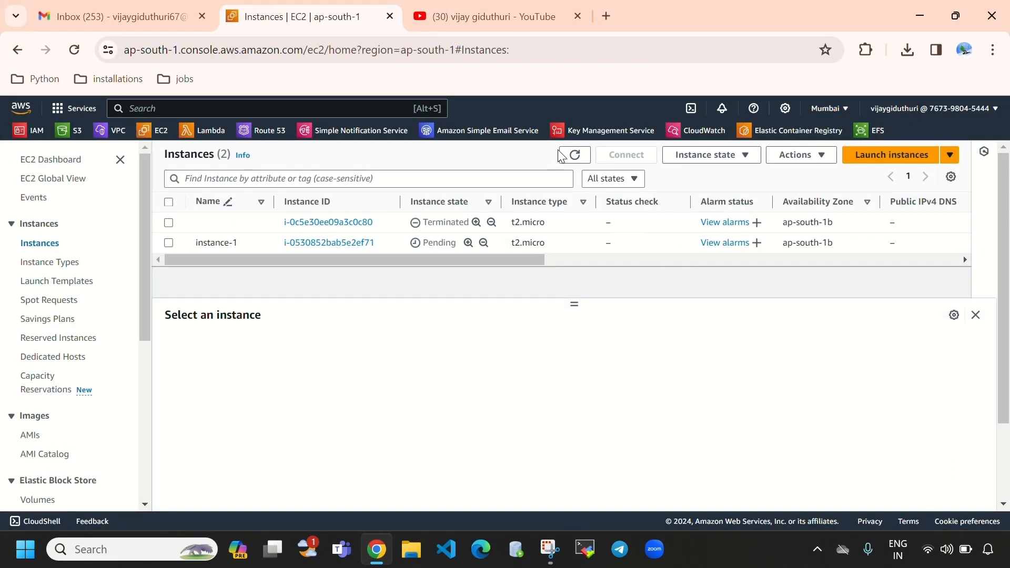
- Refresh the instances list and check the state and instance type of instance-1
left_click(572, 154)
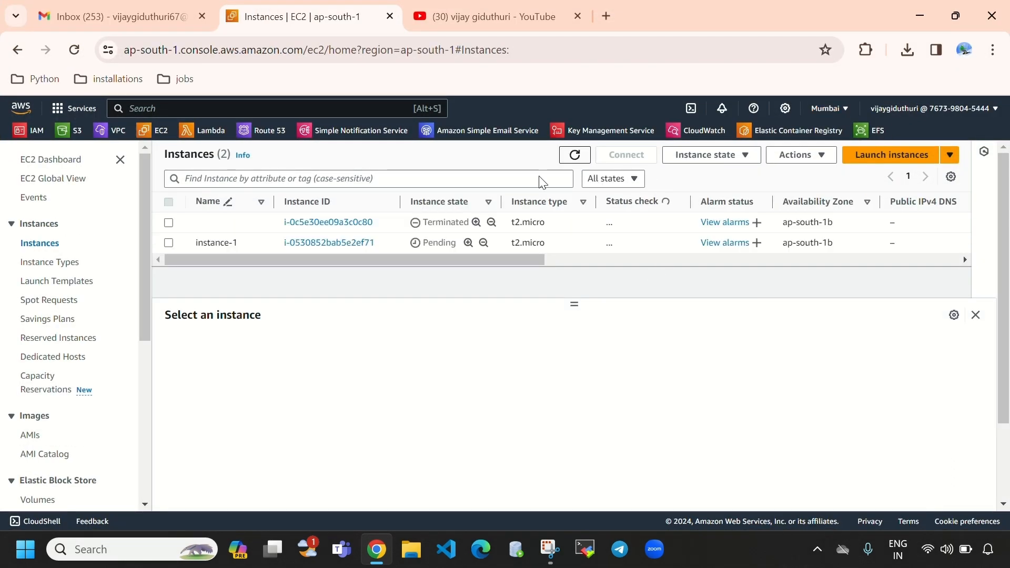
left_click(431, 241)
left_click_drag(426, 243, 545, 243)
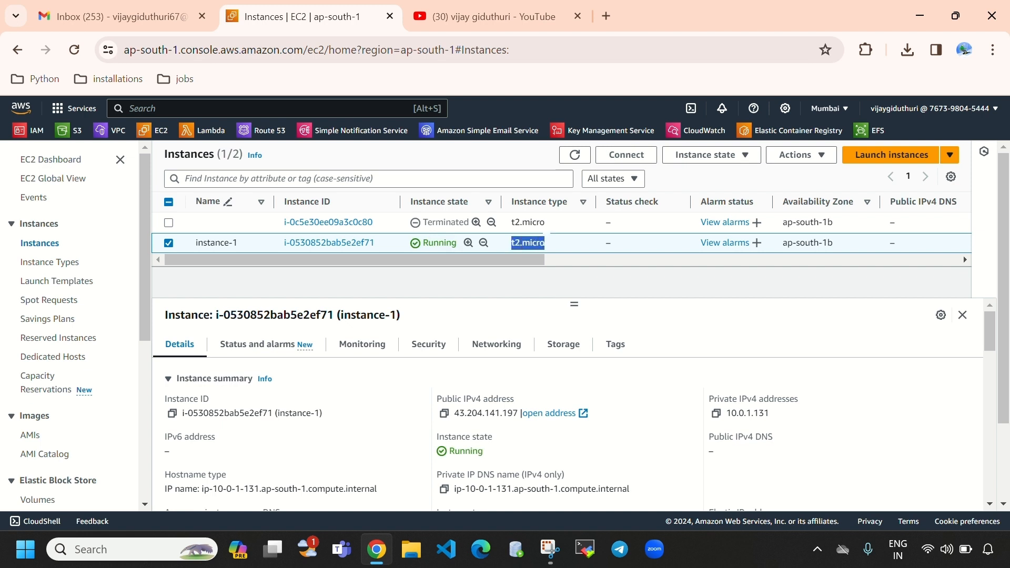
left_click(575, 155)
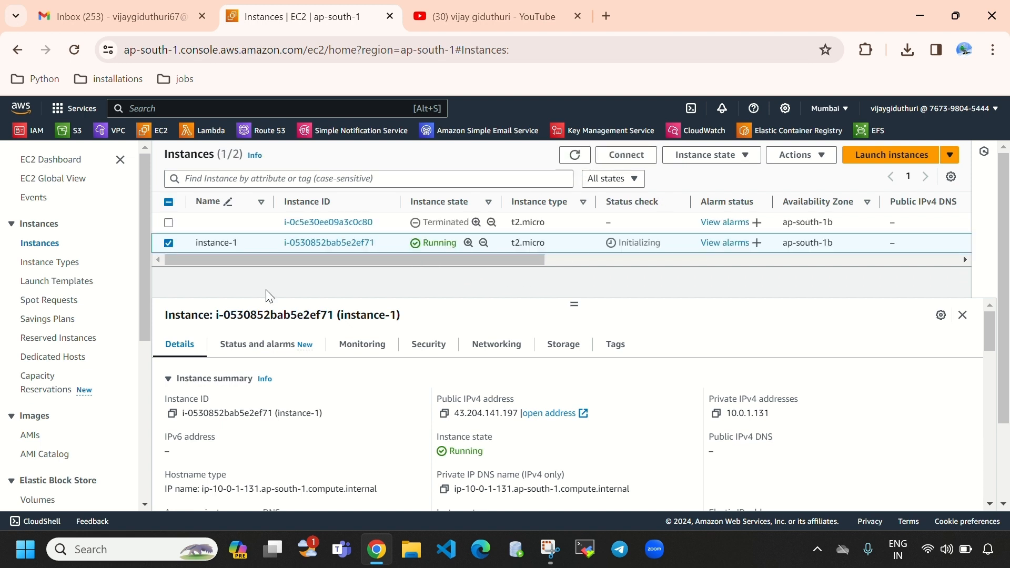
left_click(168, 243)
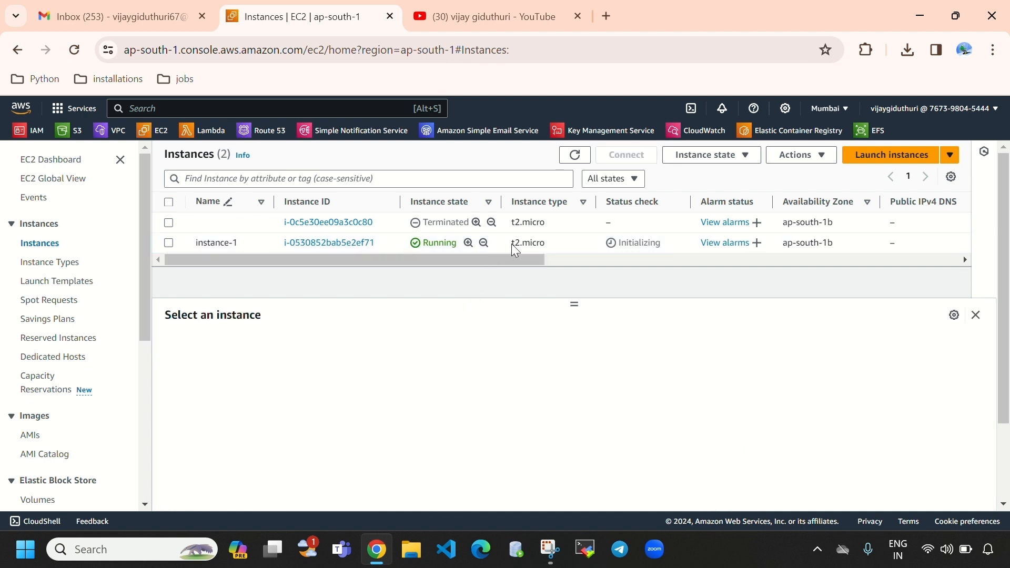
left_click_drag(512, 244, 546, 247)
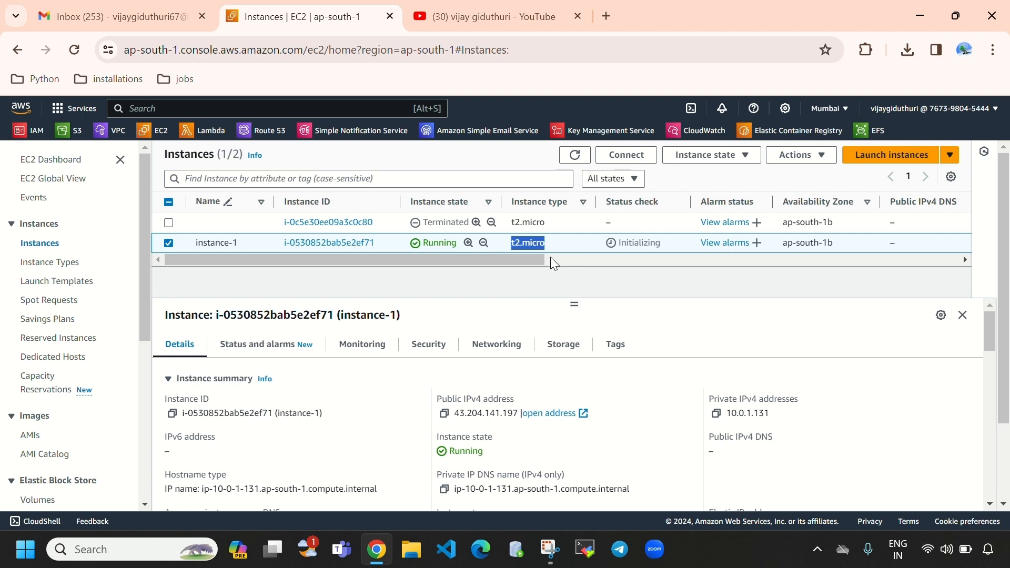
left_click(550, 257)
- Inspect the instance settings options for instance-1, looking for Change instance type
left_click(740, 162)
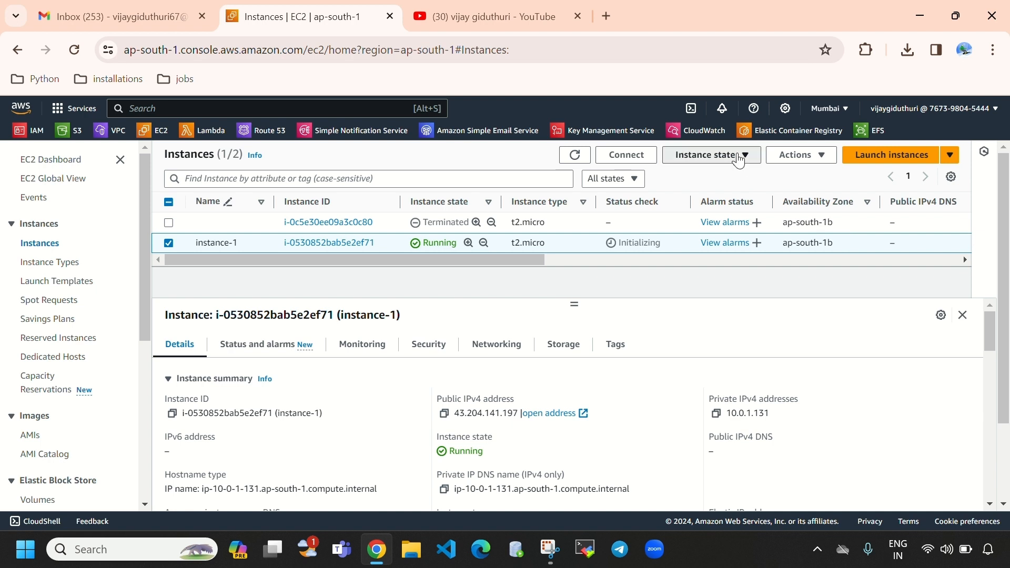
left_click(800, 155)
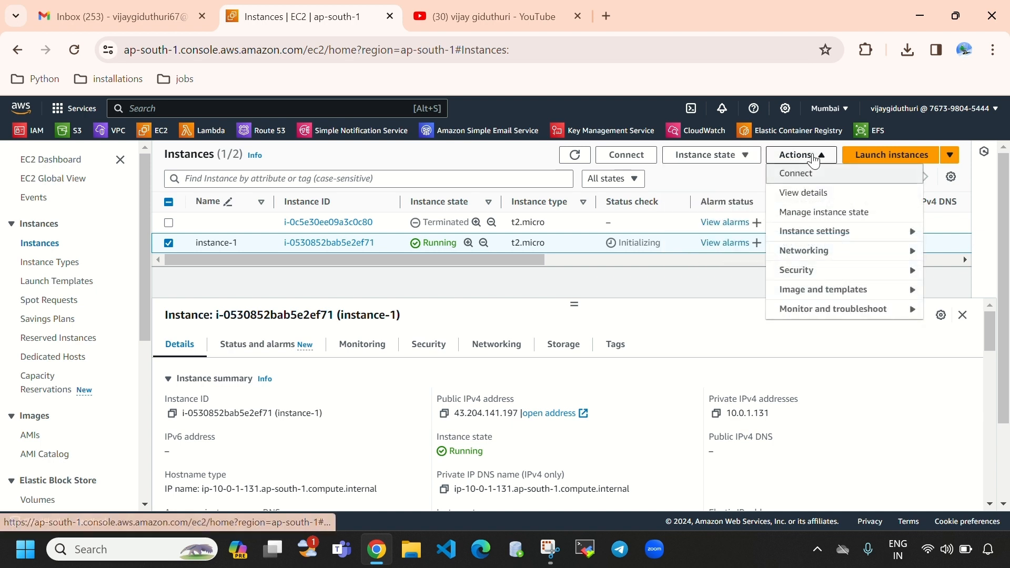
left_click(822, 238)
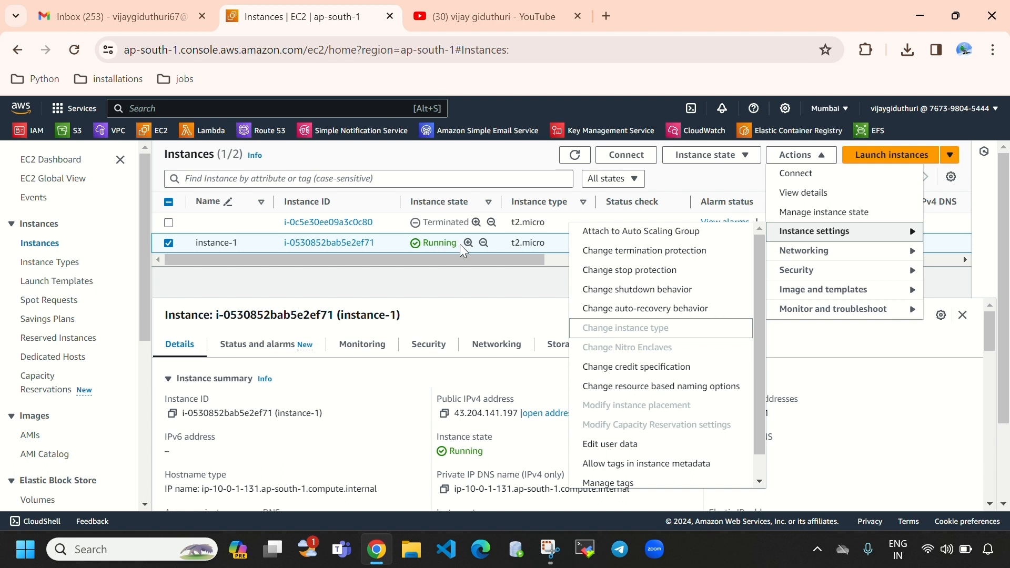
left_click(466, 274)
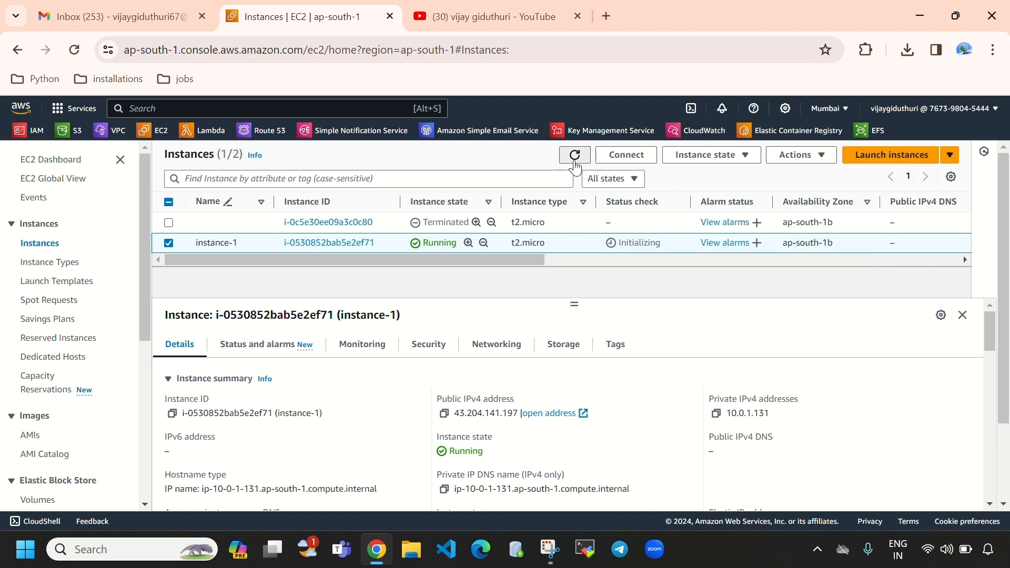
- Stop instance-1, refresh the instances list and dismiss the notification
left_click(575, 155)
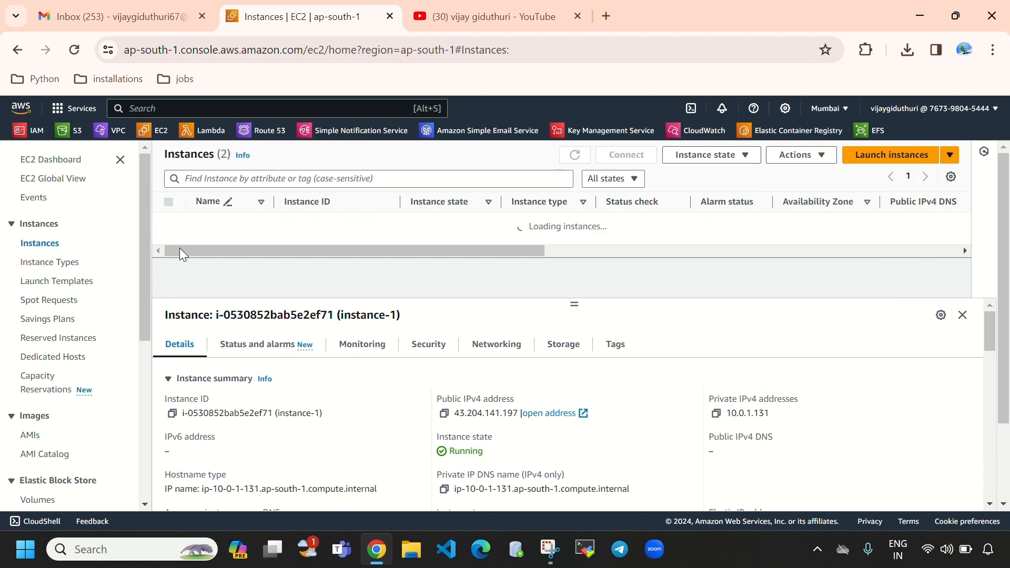
left_click(714, 158)
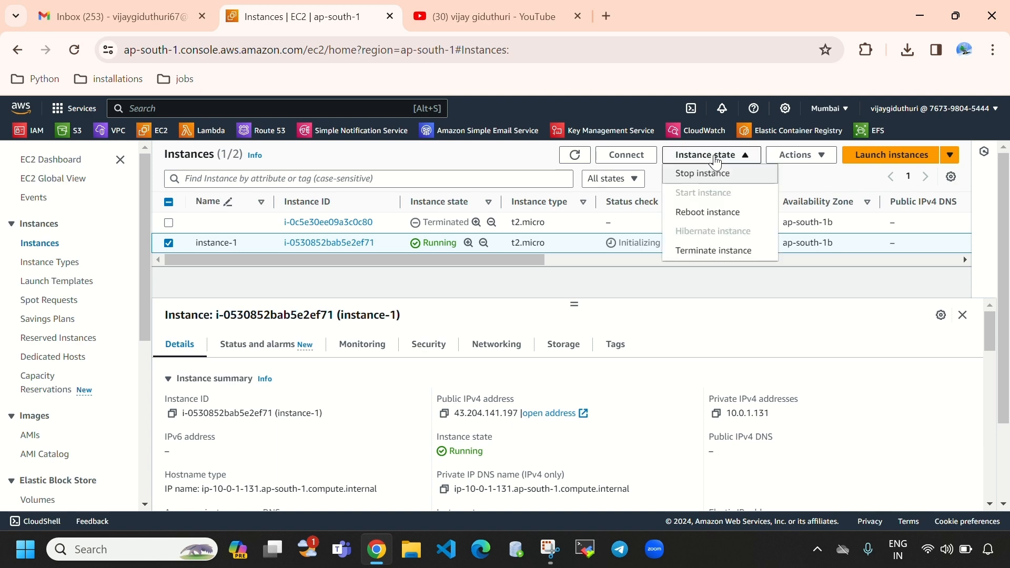
left_click(717, 172)
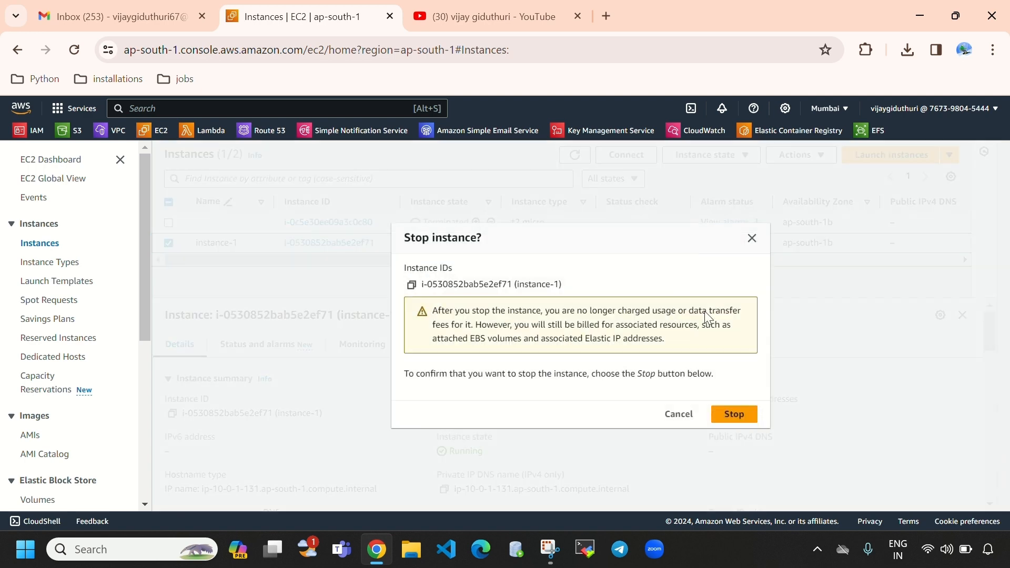
left_click(733, 414)
left_click(575, 179)
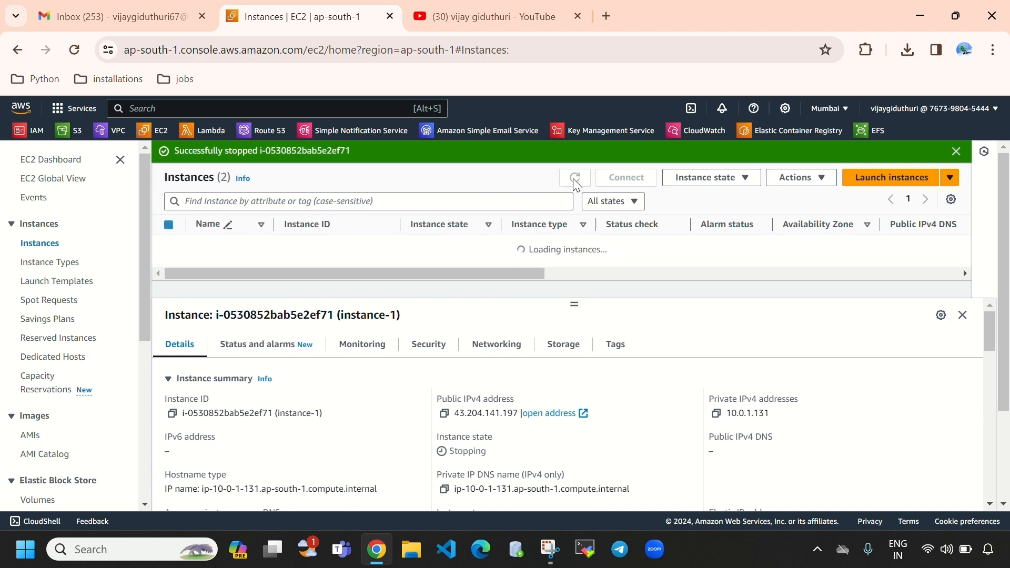
left_click(956, 151)
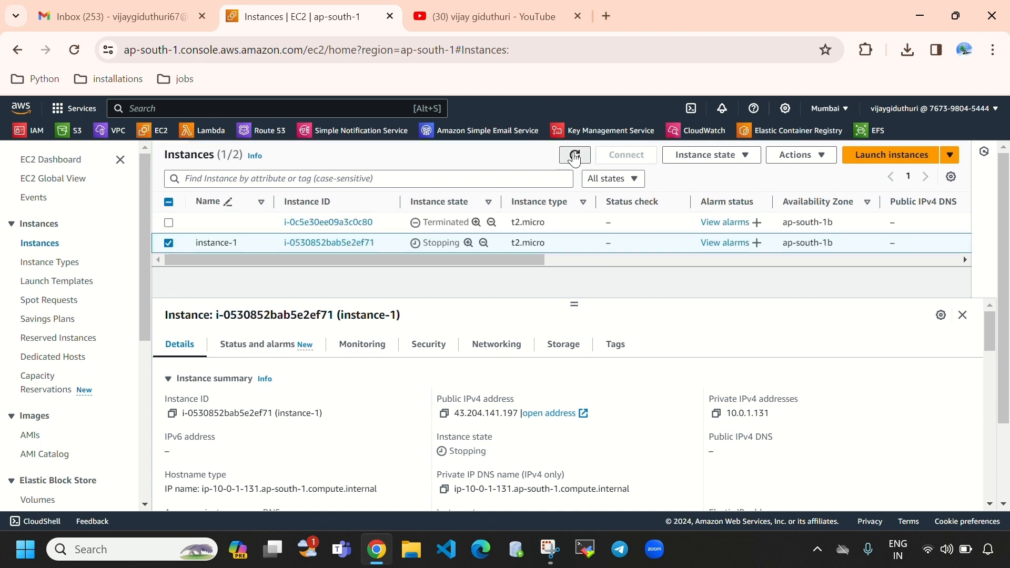
- Refresh the state of instance-1 and check whether Change instance type is available in its instance settings
left_click(575, 155)
left_click(575, 155)
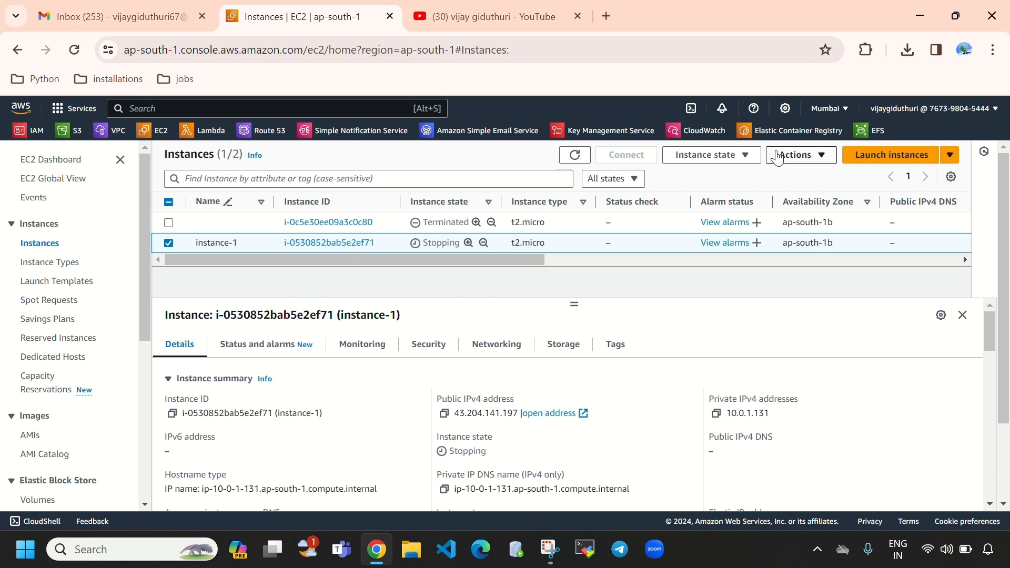
left_click(793, 156)
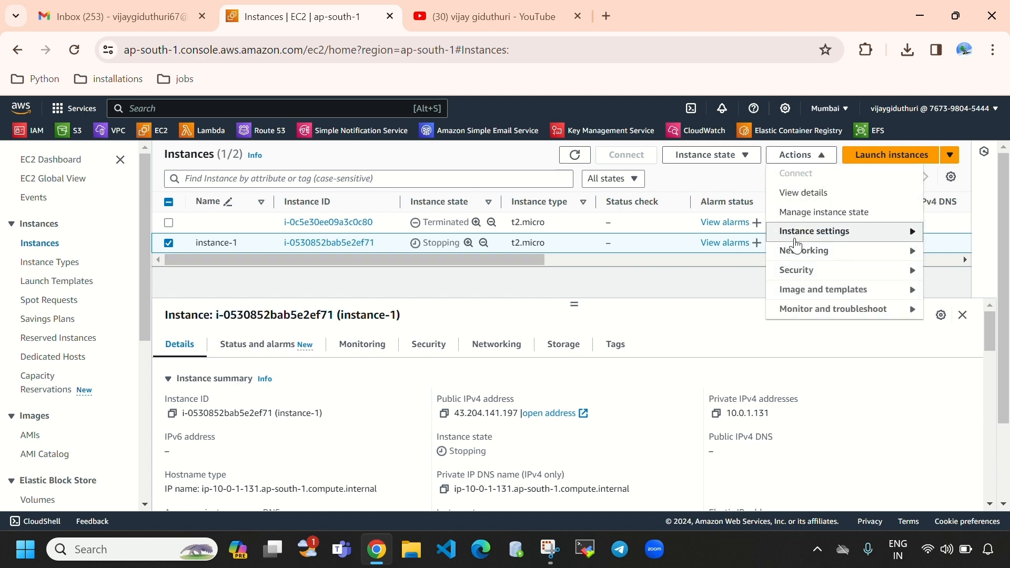
mouse_move(798, 236)
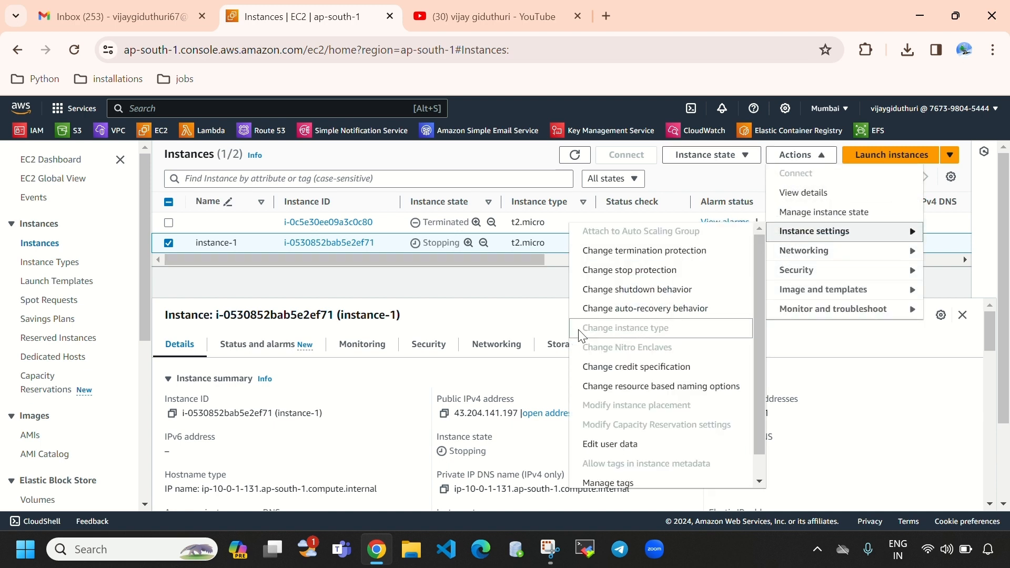
left_click(499, 281)
left_click(574, 155)
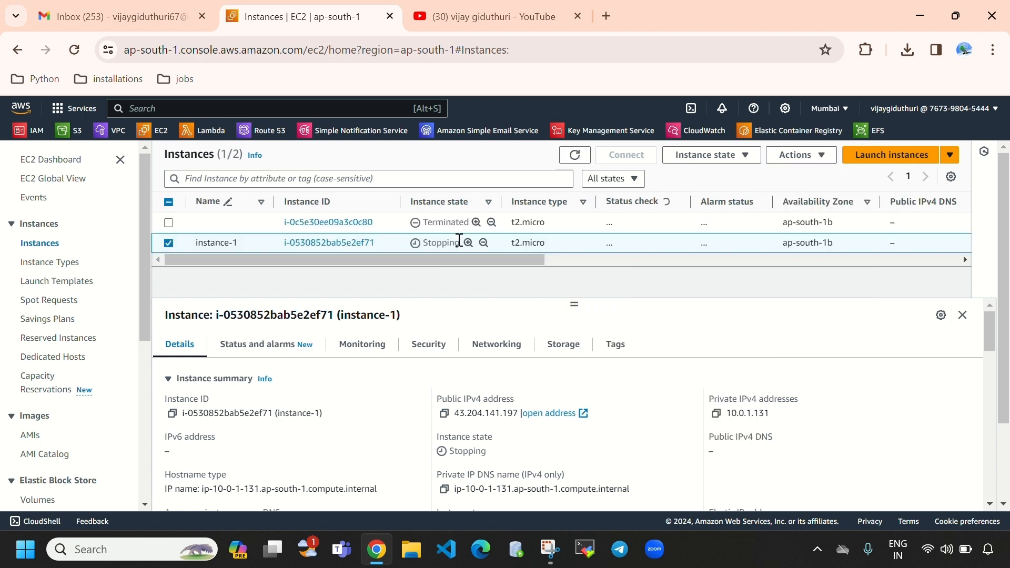
- Refresh the instances list until instance-1's shutdown finishes, checking its instance state
left_click_drag(459, 241, 429, 240)
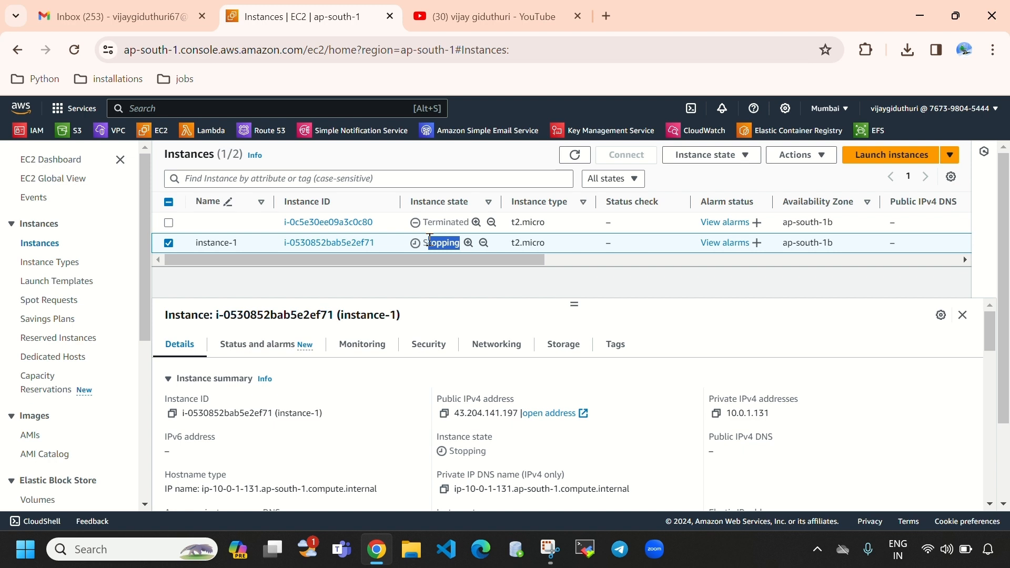
left_click(573, 156)
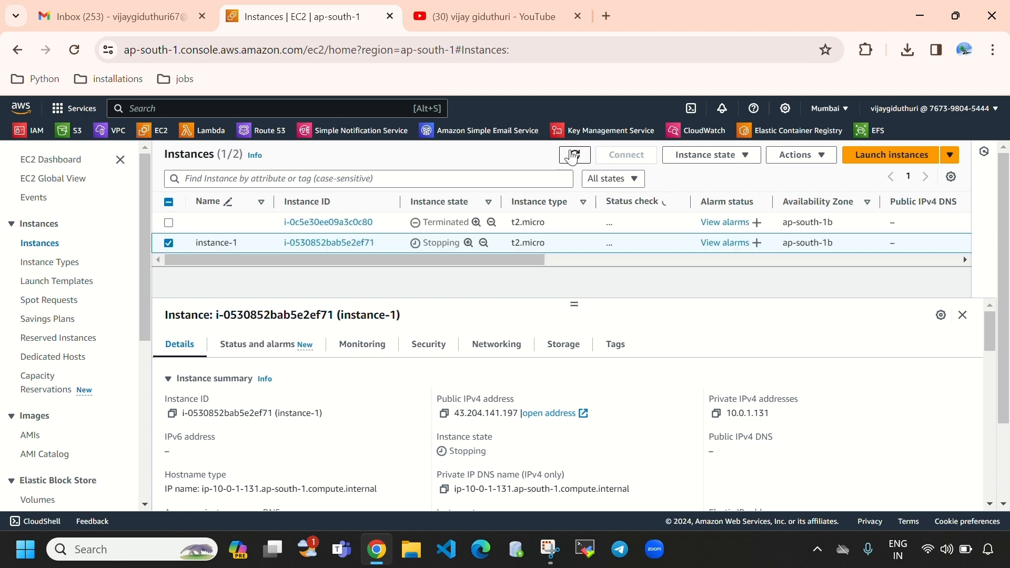
left_click(573, 156)
left_click(573, 156)
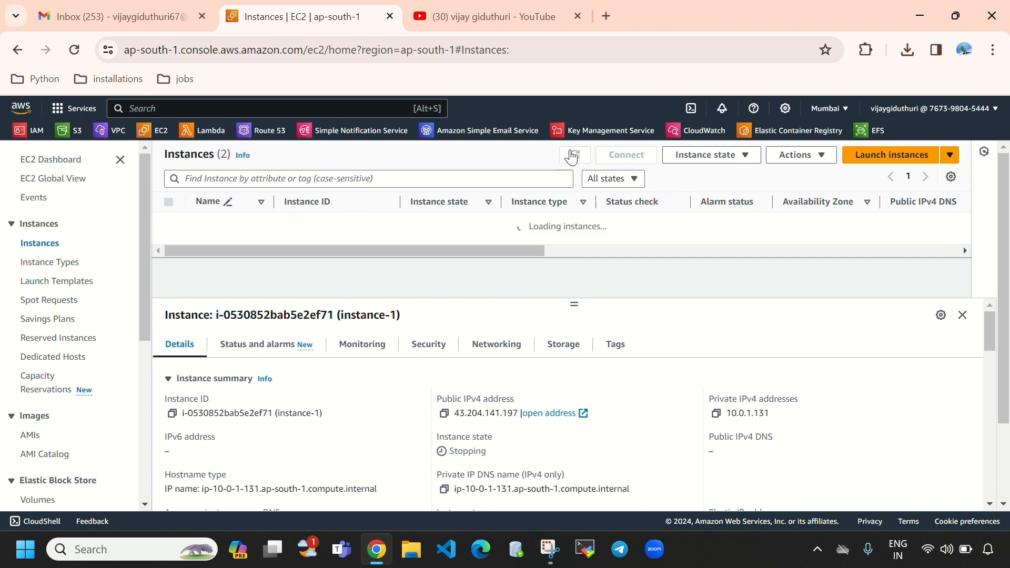
left_click(573, 156)
left_click(573, 157)
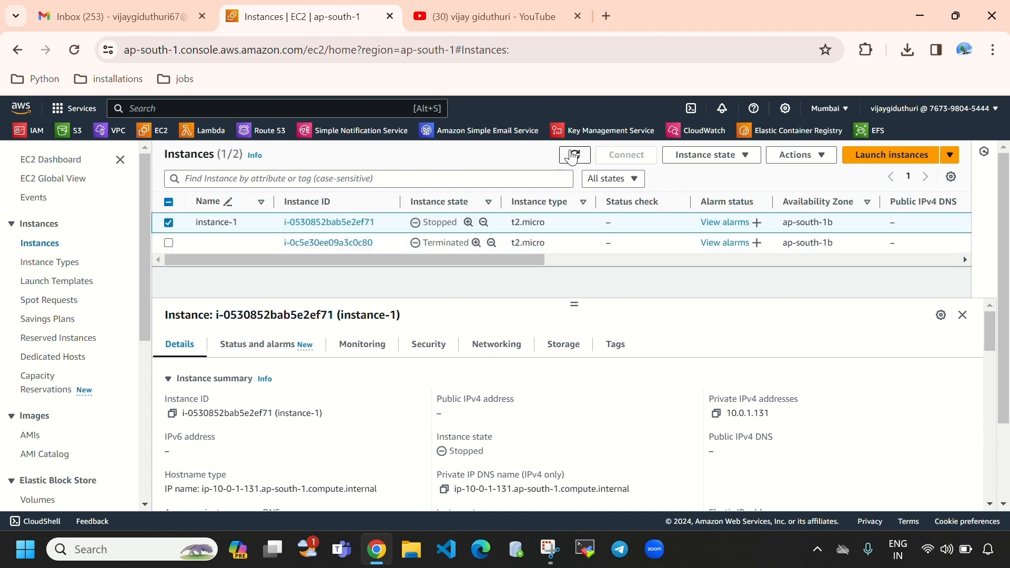
double_click(454, 222)
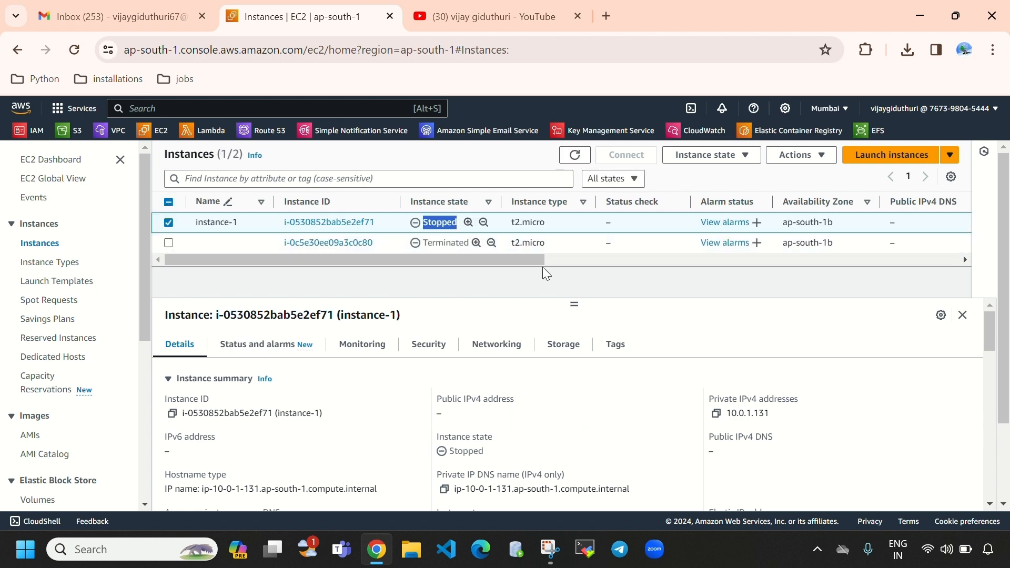
- Start changing the instance type of instance-1 and choose t2.medium as the new instance type
left_click(796, 159)
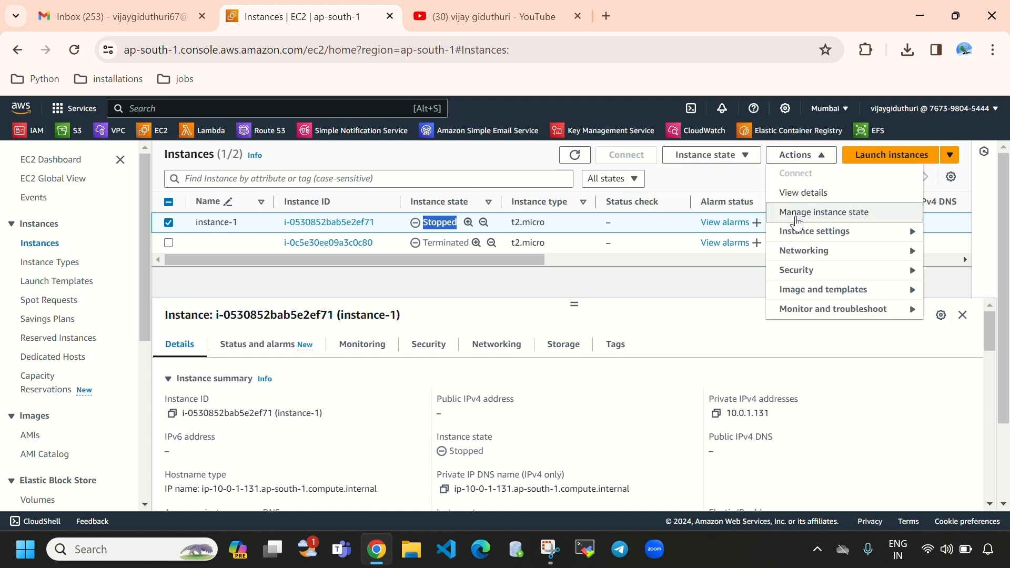
left_click(819, 235)
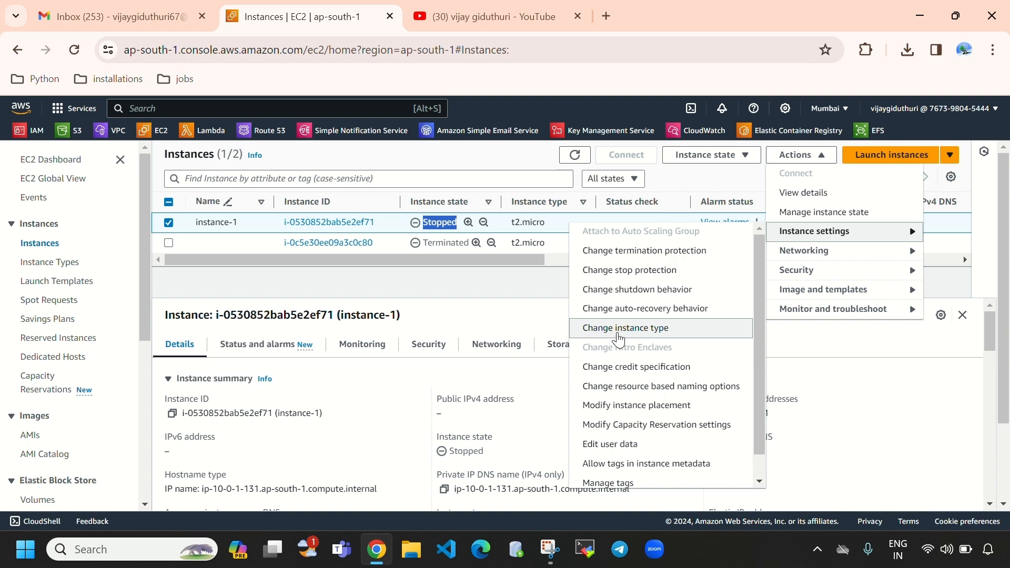
left_click(650, 330)
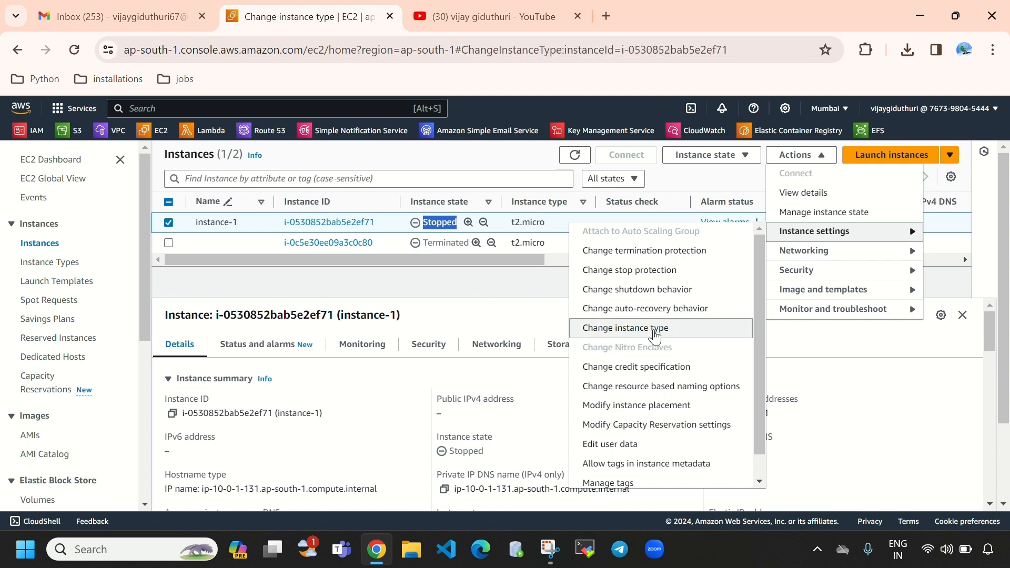
scroll(318, 342, "down", 2)
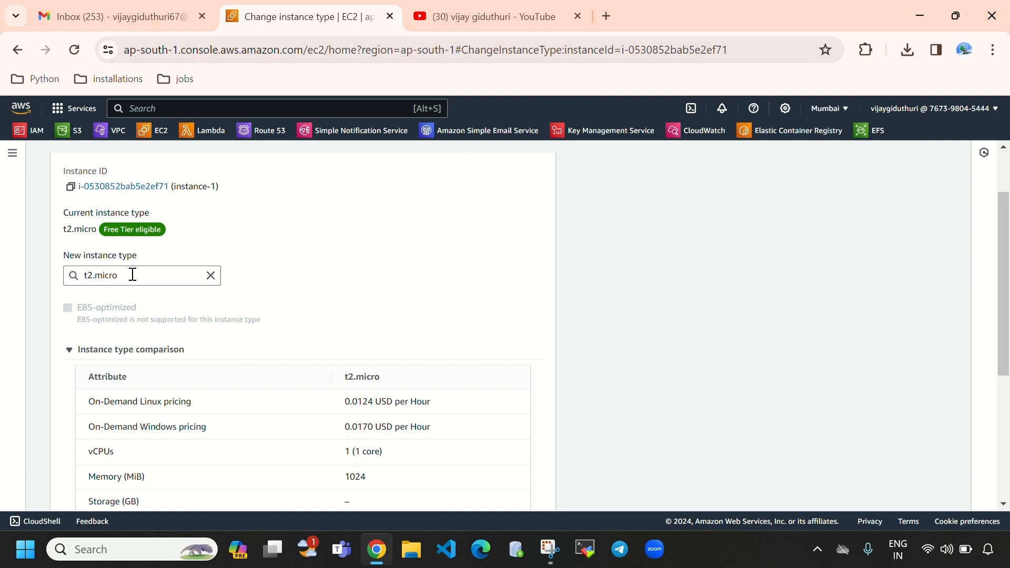
left_click(127, 275)
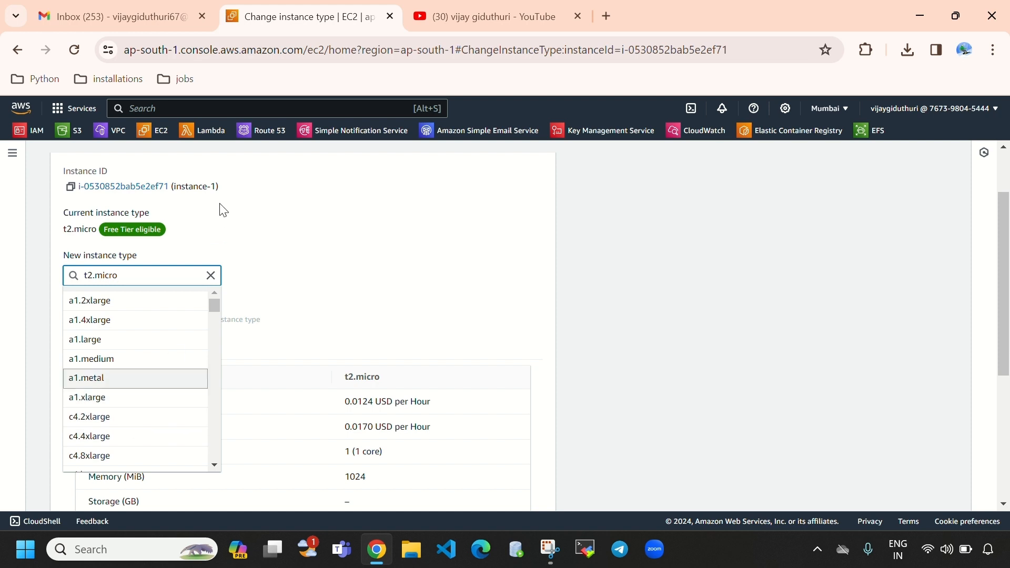
key("BackSpace")
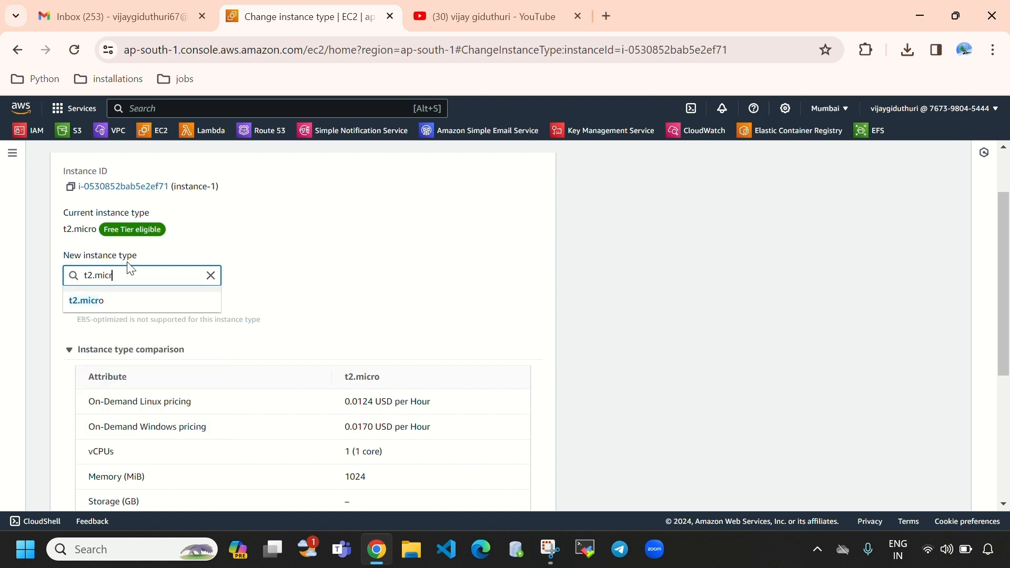
key("BackSpace")
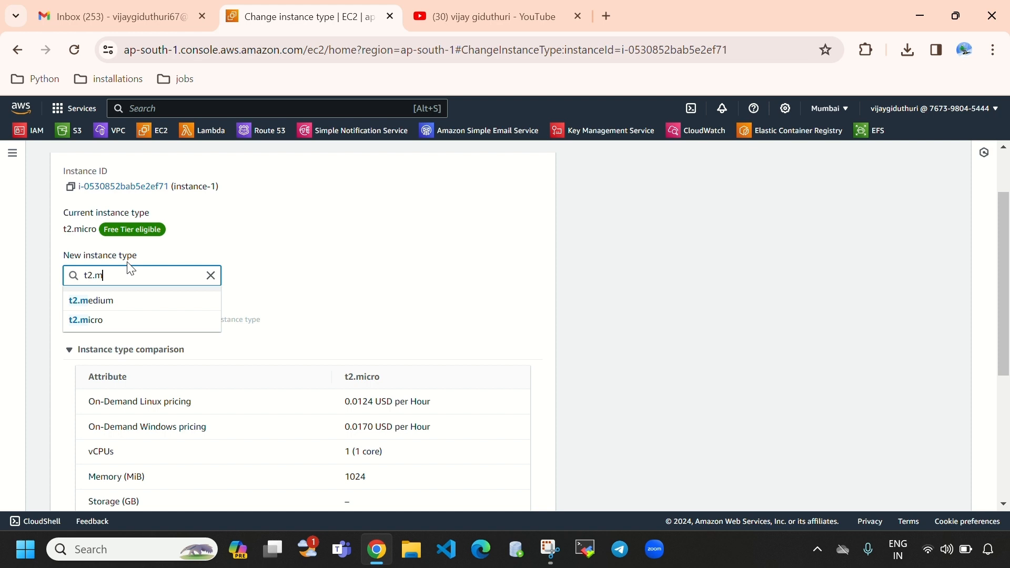
type("e")
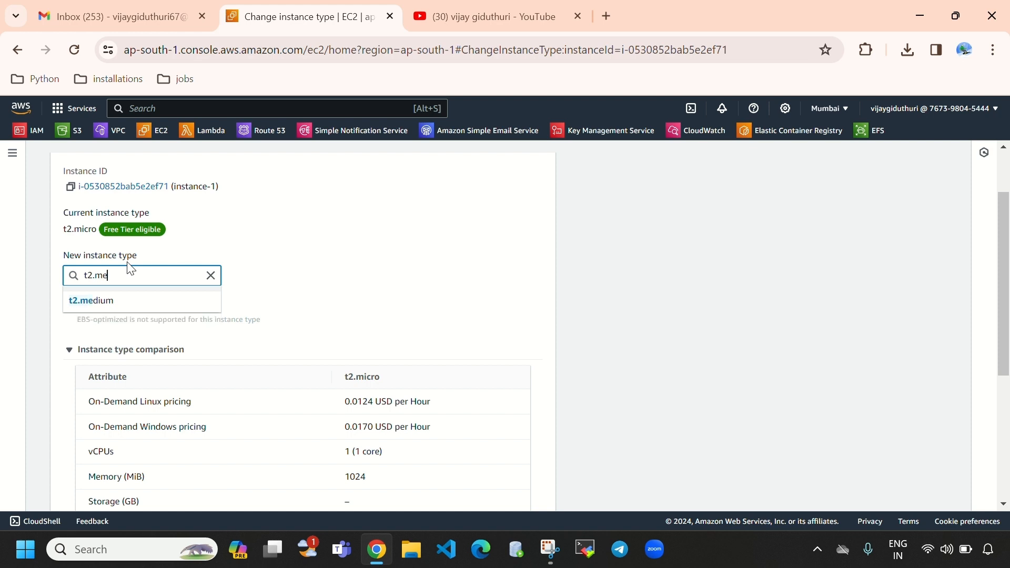
left_click(123, 303)
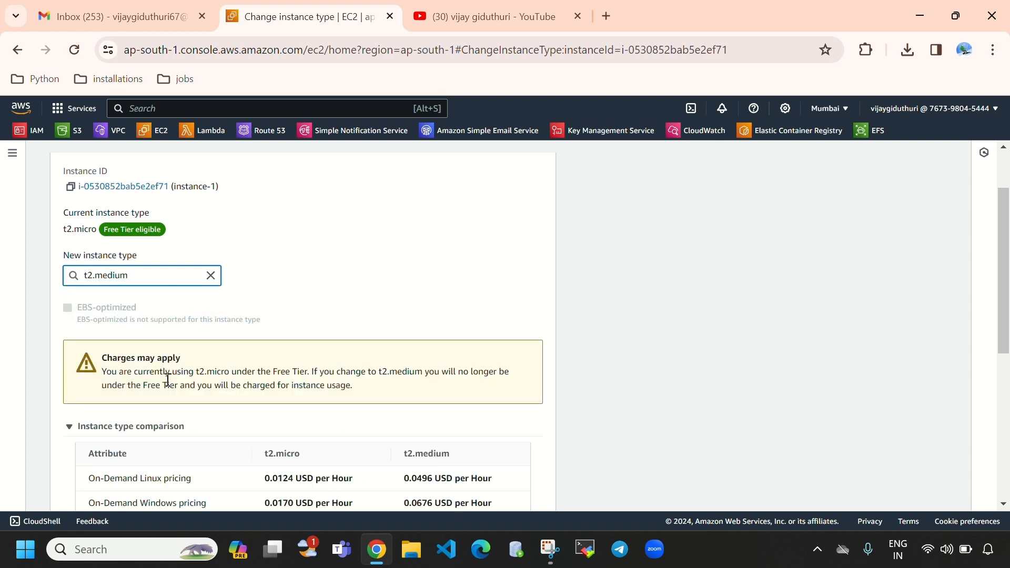
- Read the charges notice about moving from t2.micro to t2.medium
left_click_drag(102, 359, 182, 360)
left_click(205, 352)
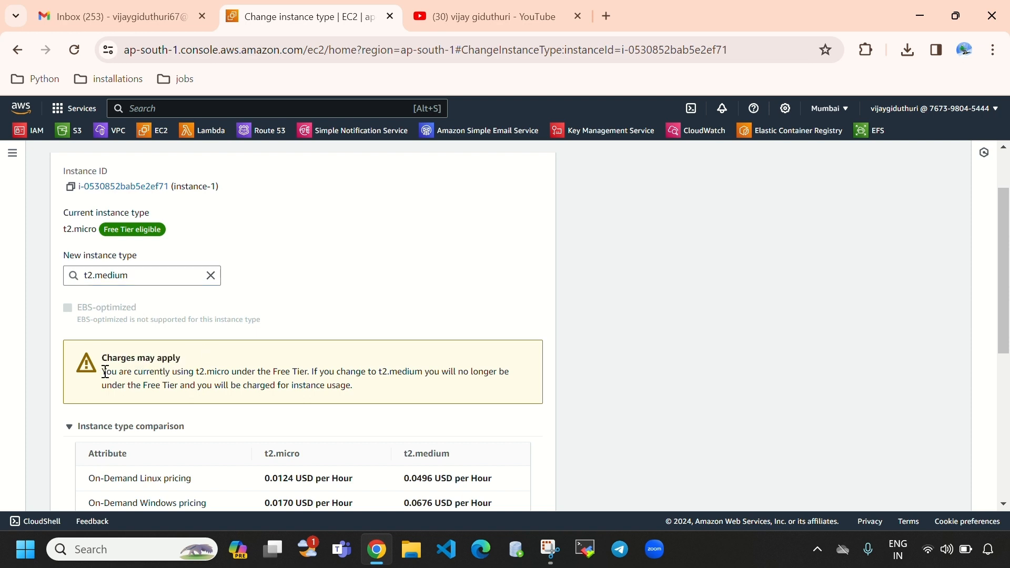
left_click_drag(105, 372, 440, 387)
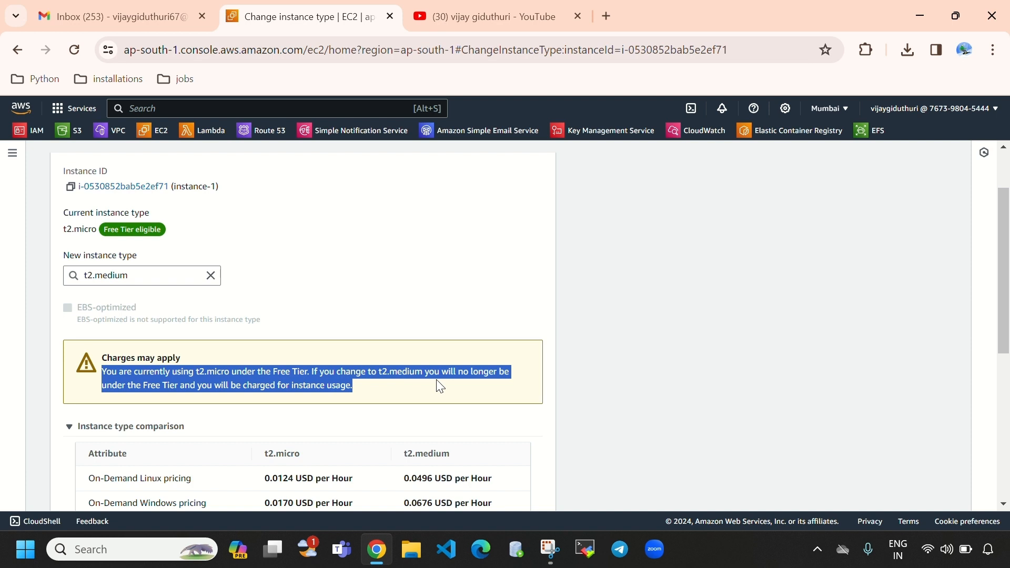
left_click(408, 402)
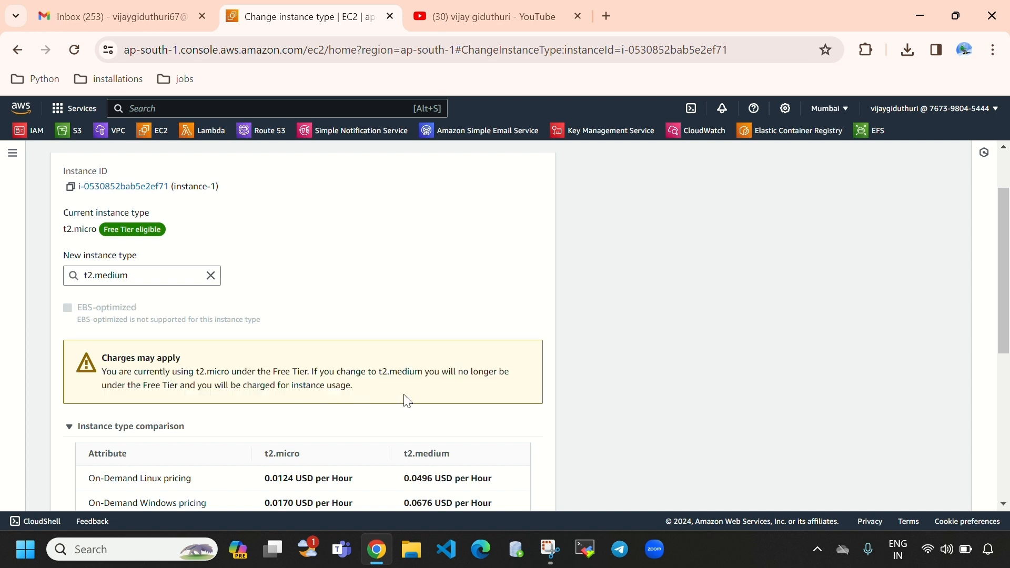
- Compare the On-Demand pricing of t2.micro and t2.medium in the instance type comparison
scroll(435, 390, "down", 1)
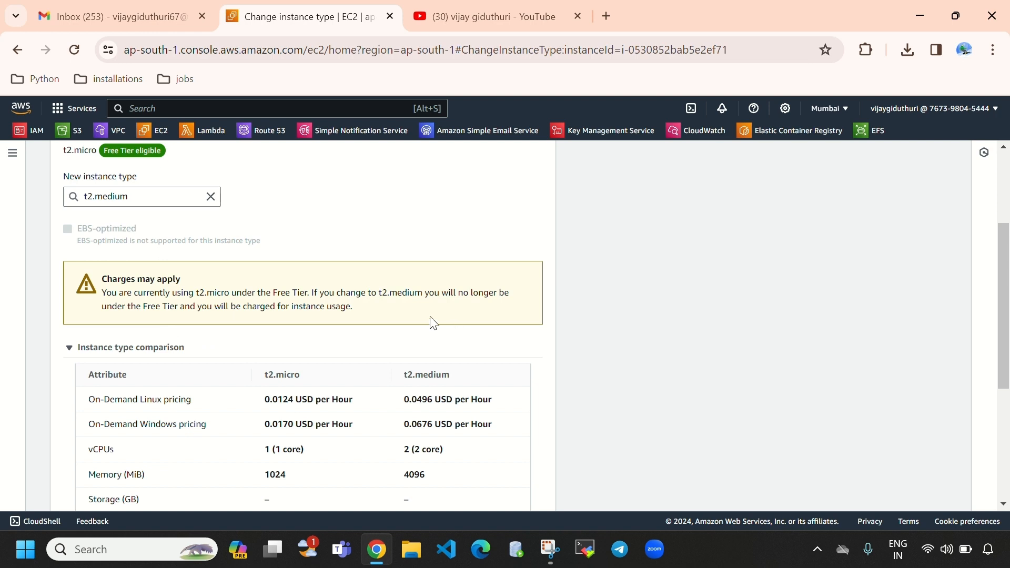
scroll(375, 363, "down", 1)
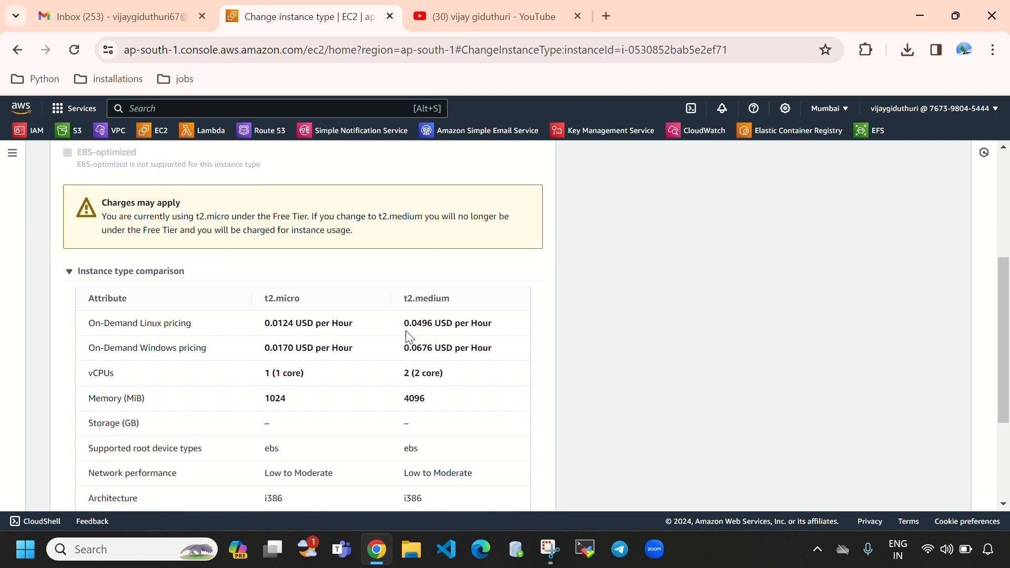
double_click(270, 294)
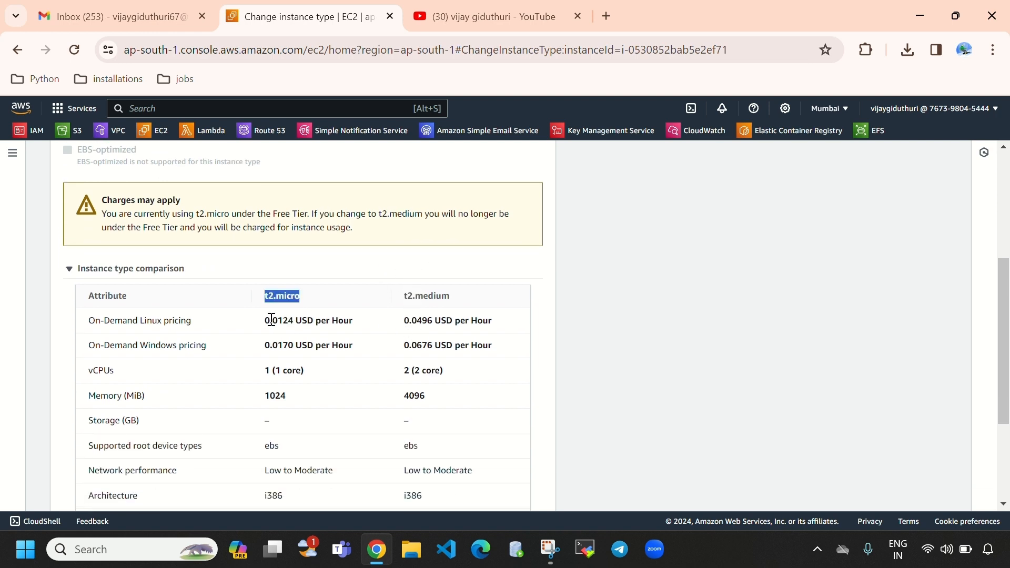
left_click(453, 309)
left_click_drag(266, 322, 288, 323)
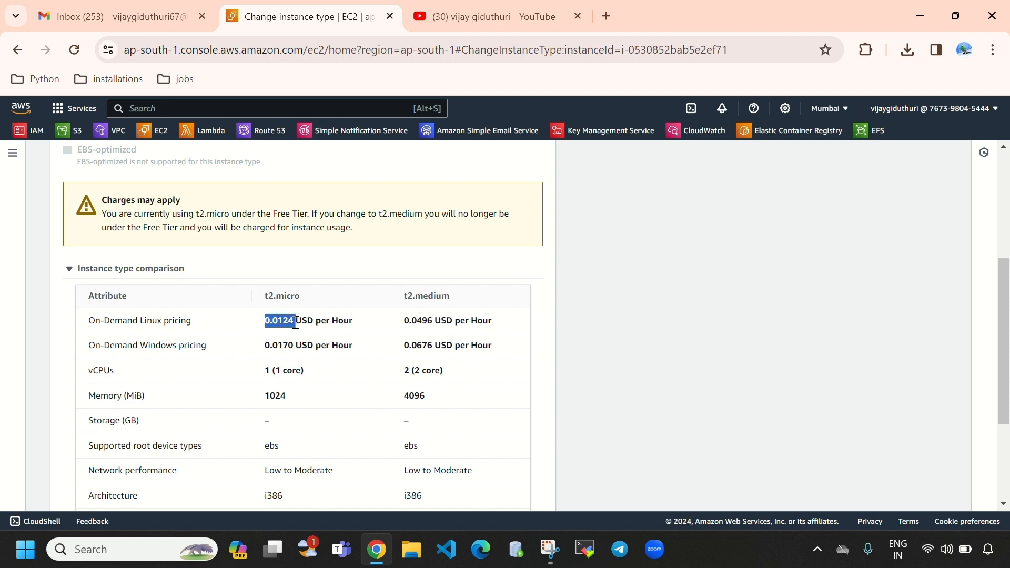
left_click(299, 323)
- Compare the vCPUs and memory of t2.micro and t2.medium in the instance type comparison
double_click(93, 372)
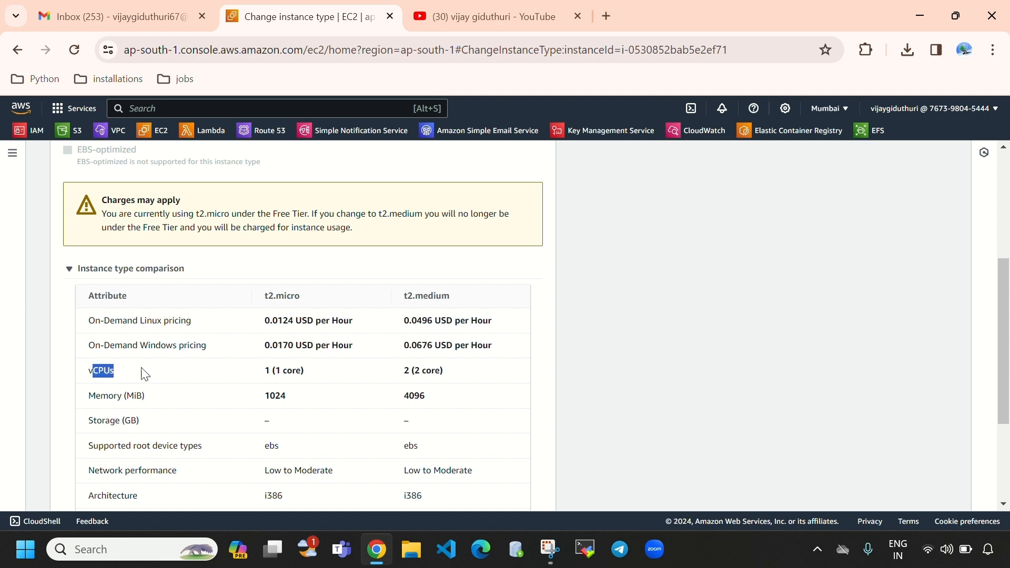
left_click(332, 293)
left_click_drag(262, 374, 285, 370)
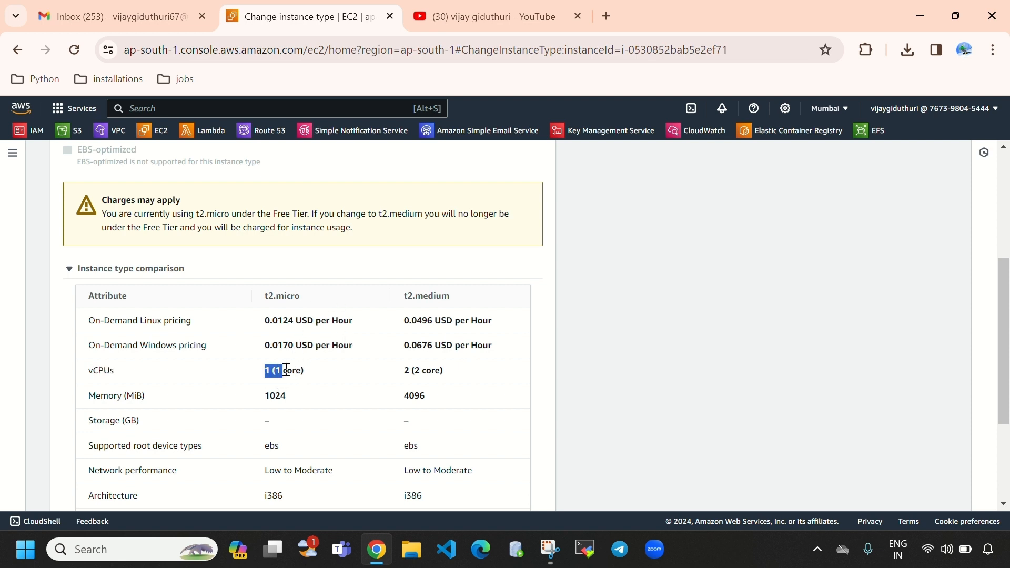
left_click_drag(406, 375, 451, 383)
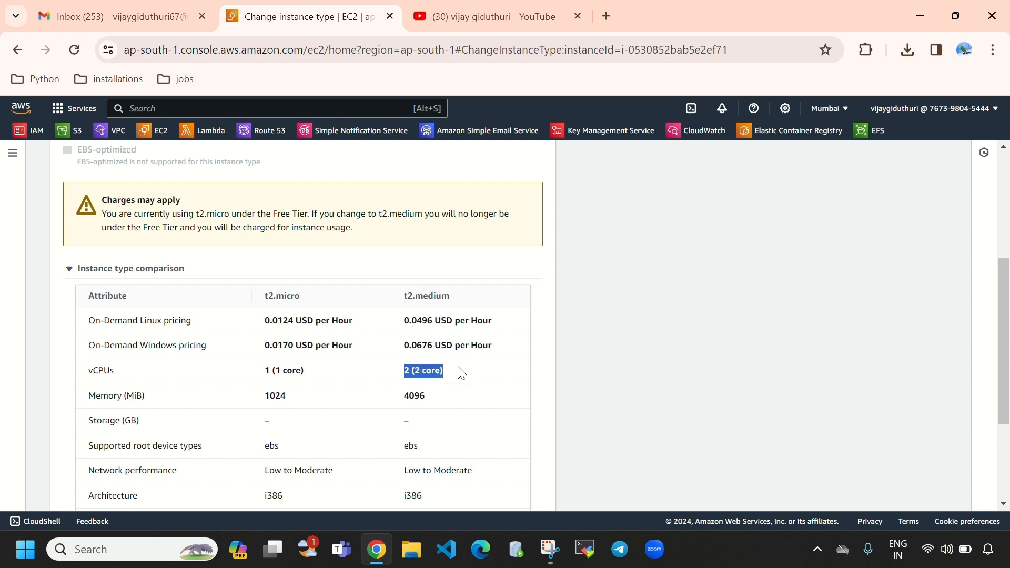
left_click(462, 374)
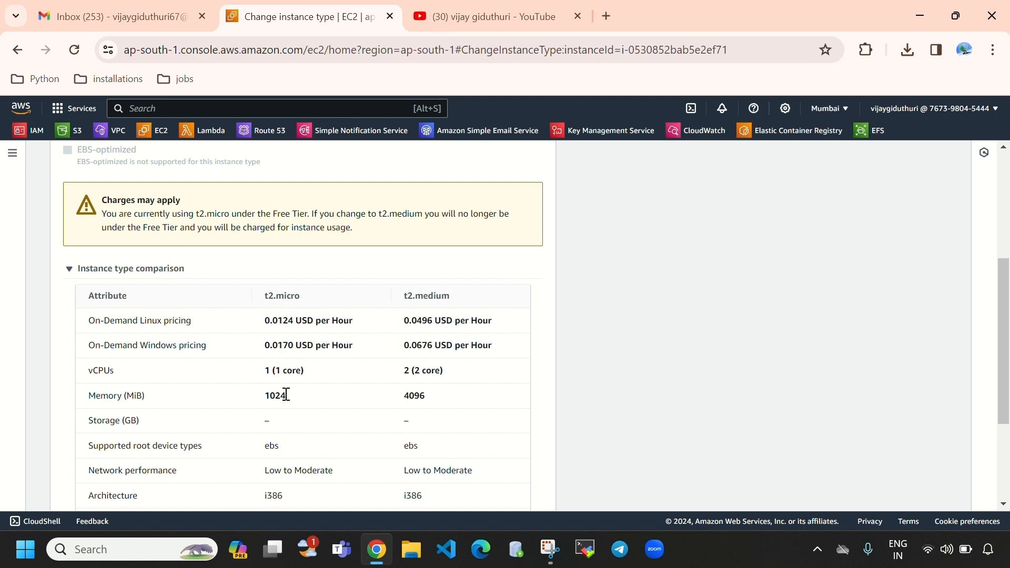
left_click_drag(293, 398, 267, 396)
left_click(412, 342)
left_click_drag(434, 401, 403, 400)
left_click(438, 392)
- Review the remaining comparison attributes, apply the t2.medium instance type to instance-1 and refresh the instances list
scroll(440, 376, "down", 2)
scroll(441, 368, "up", 2)
scroll(461, 400, "down", 4)
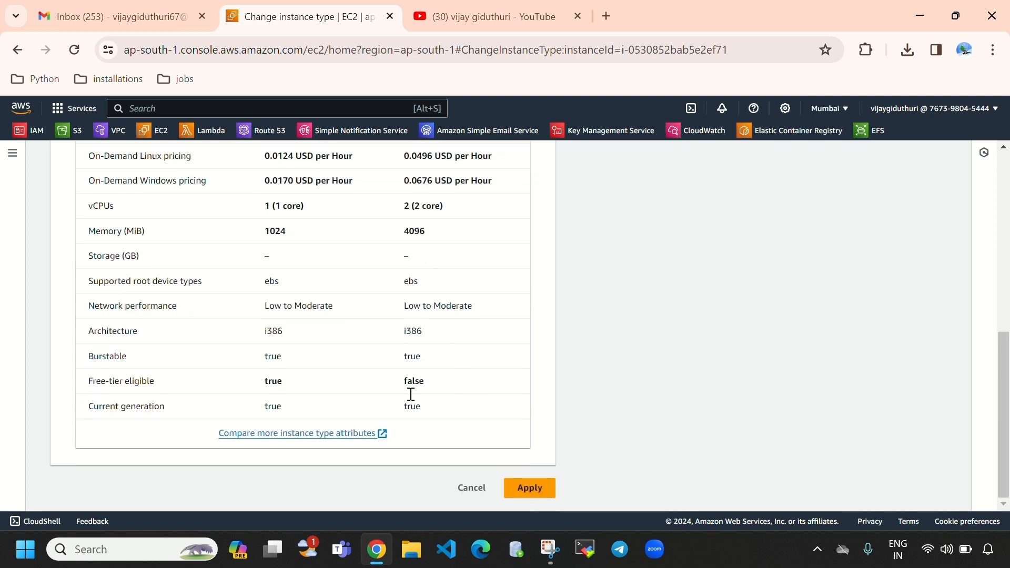
scroll(442, 392, "up", 6)
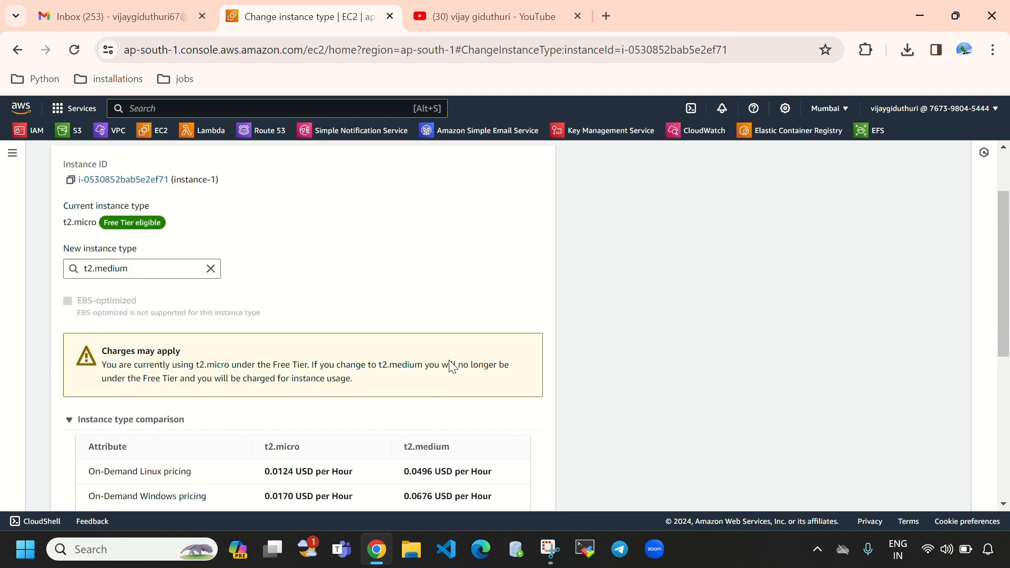
scroll(452, 368, "down", 6)
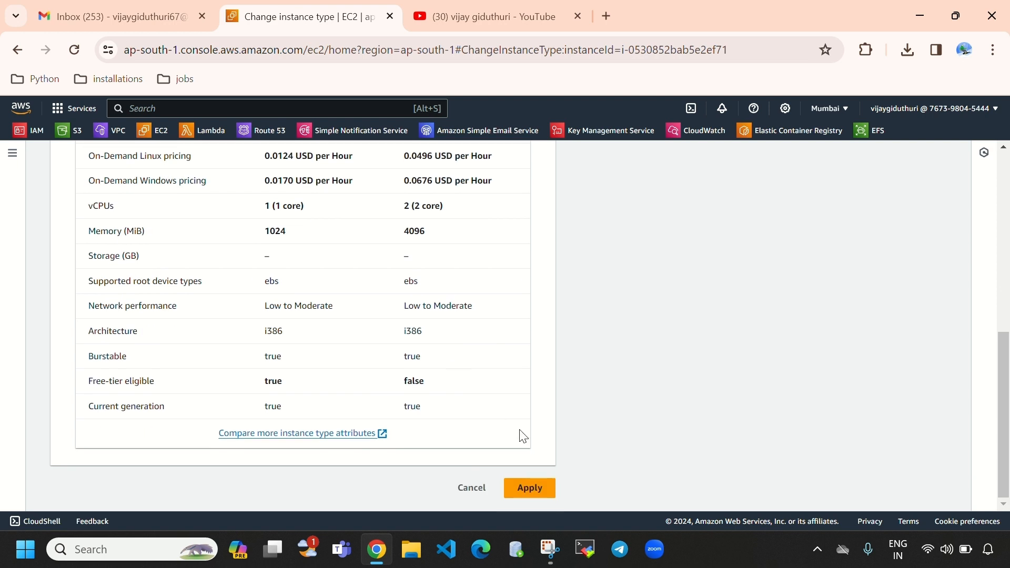
left_click(530, 491)
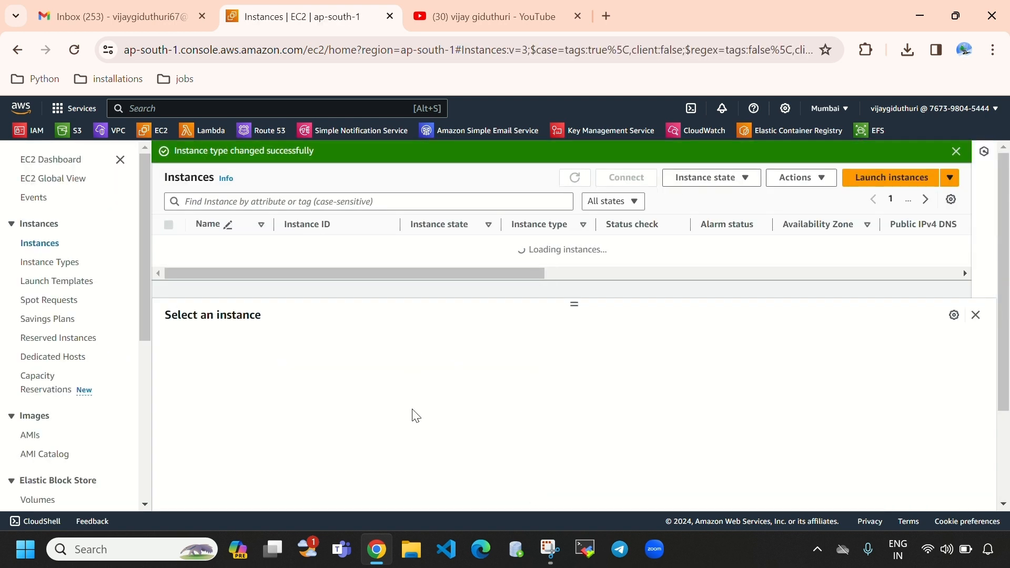
left_click(578, 179)
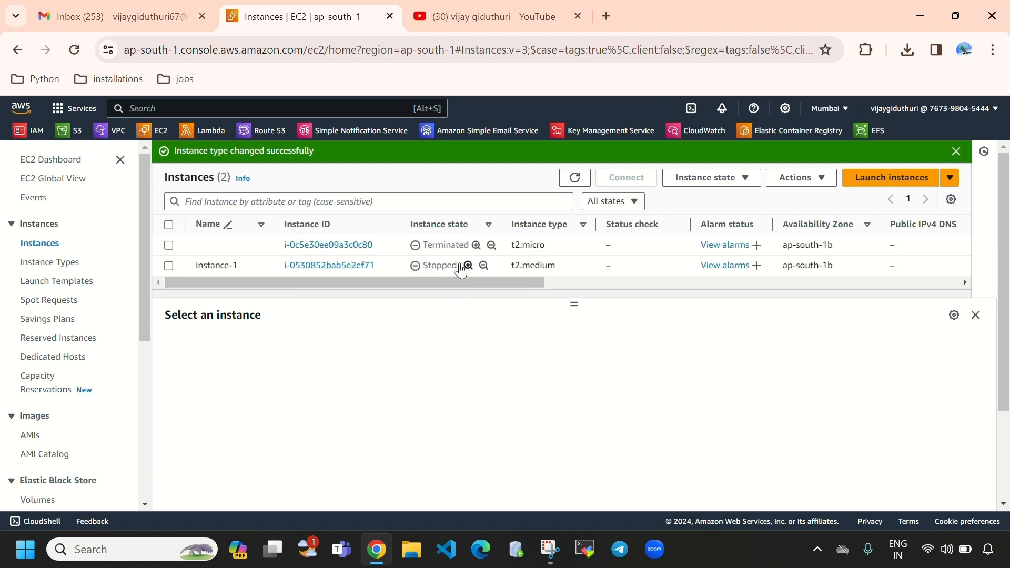
- Select instance-1, start it, and refresh the instances list to check its state
left_click_drag(427, 264, 554, 267)
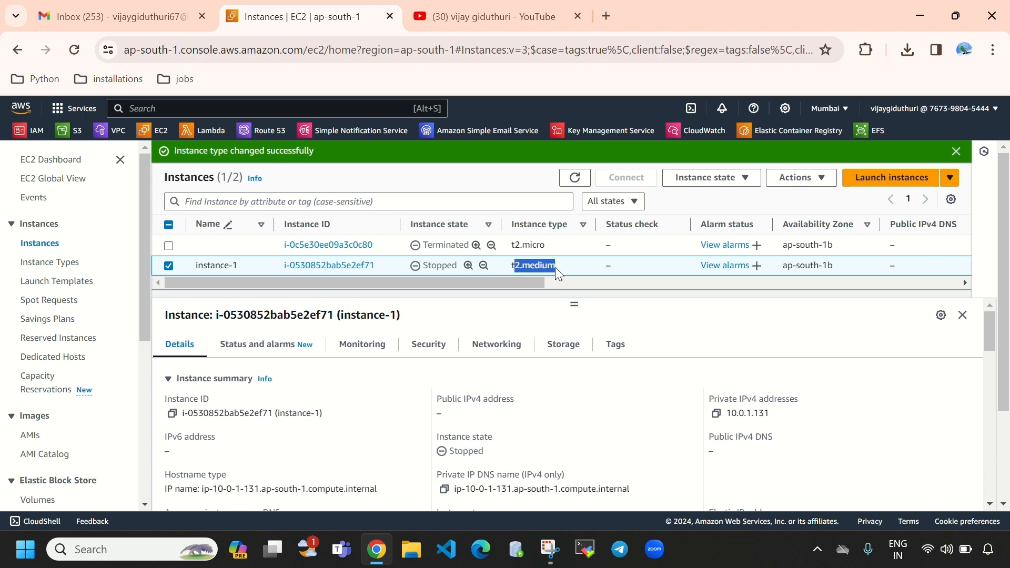
left_click(722, 186)
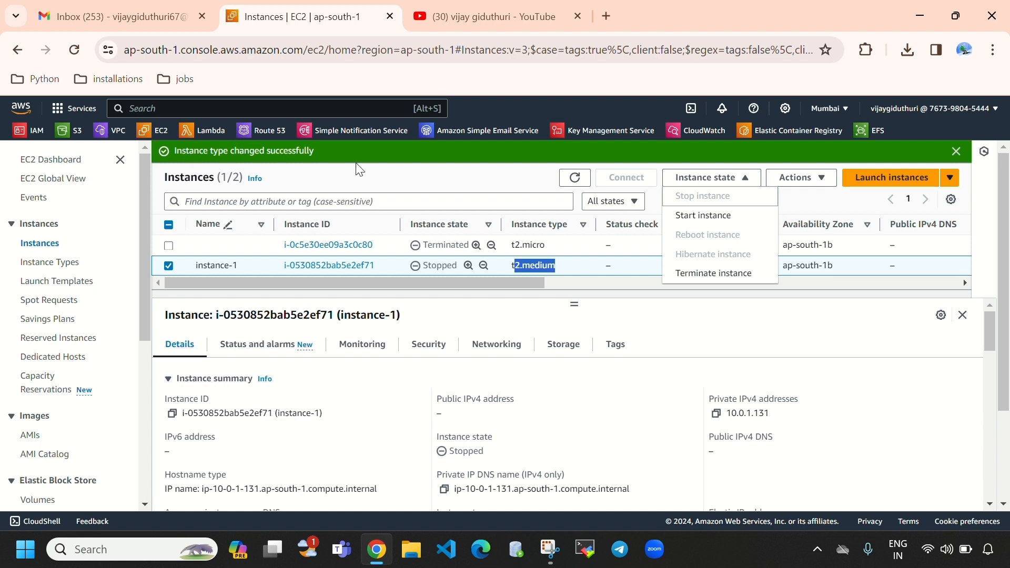
left_click(704, 217)
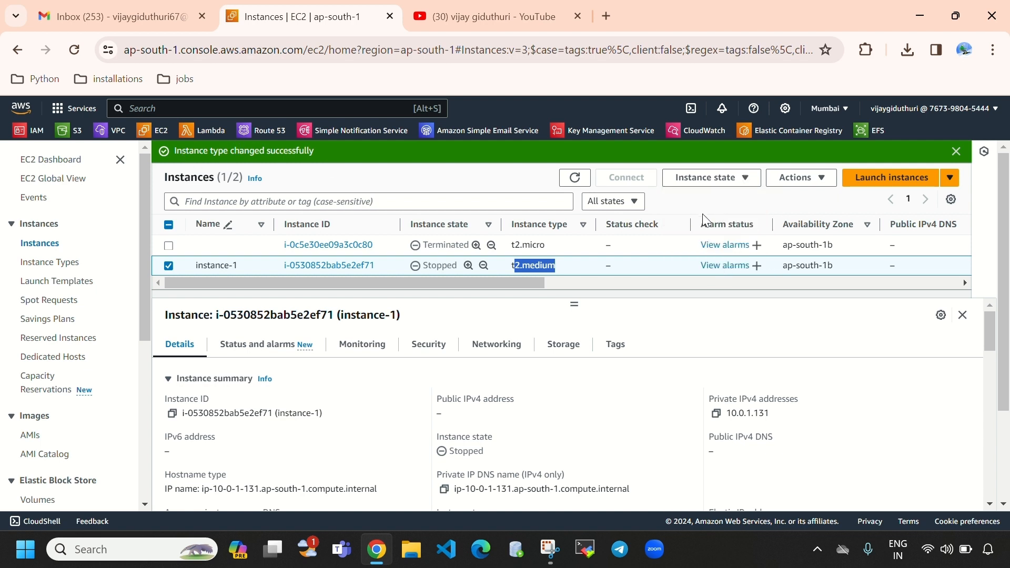
left_click(956, 151)
left_click(576, 156)
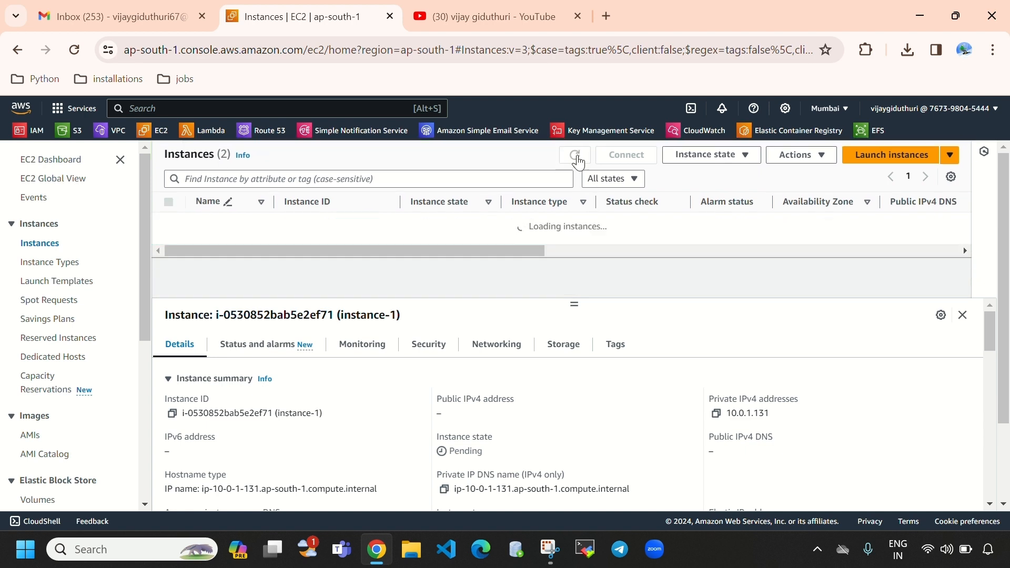
left_click(576, 156)
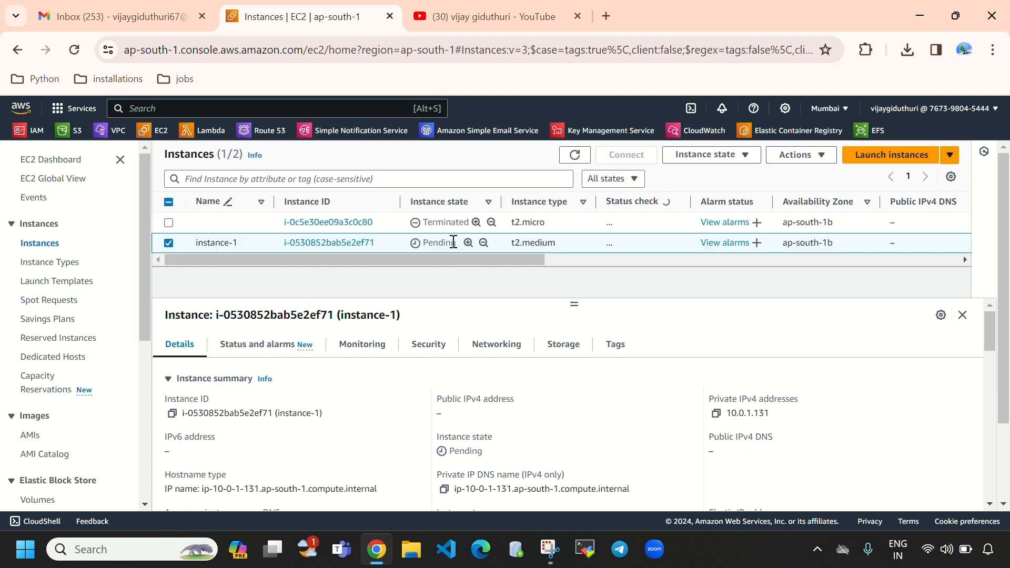
- Refresh the instances list repeatedly to check the state of instance-1 as it starts
left_click_drag(456, 245, 423, 246)
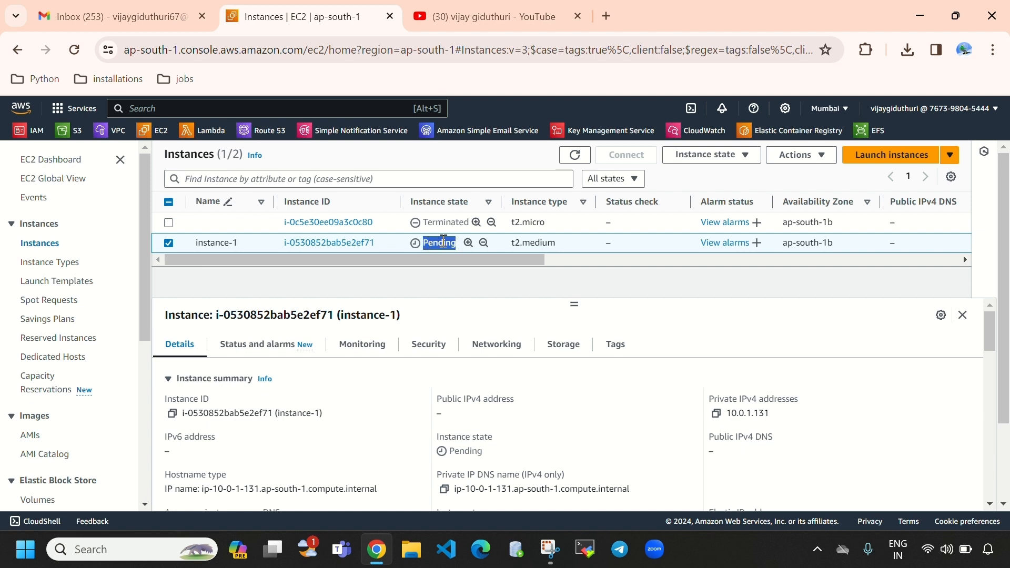
left_click(576, 156)
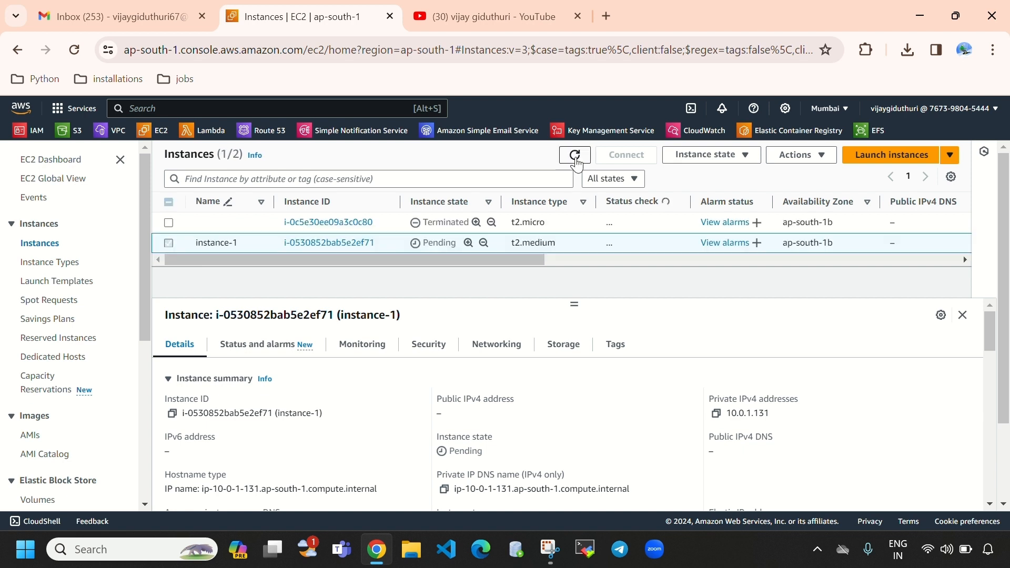
left_click(575, 161)
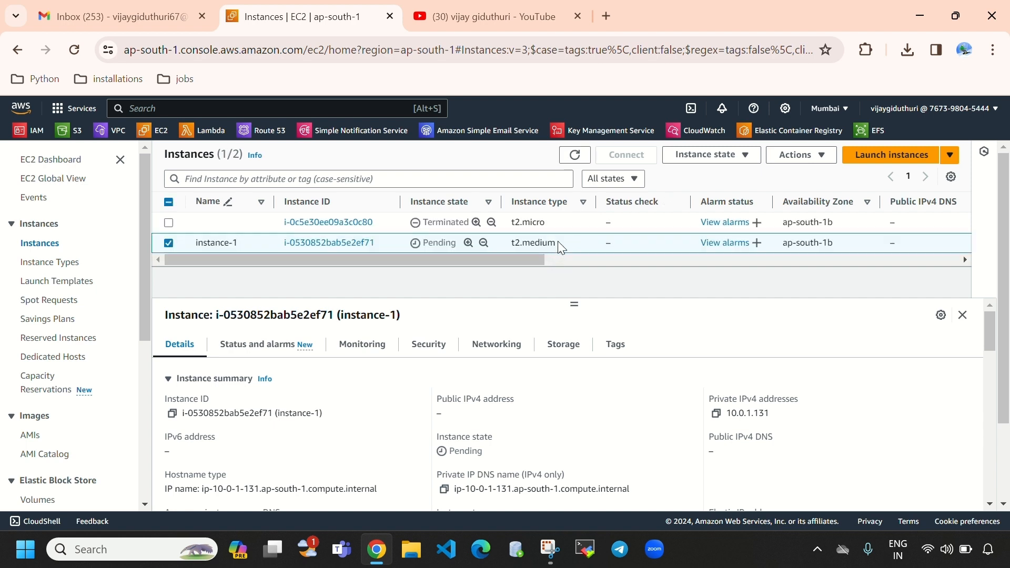
left_click(578, 156)
left_click(577, 157)
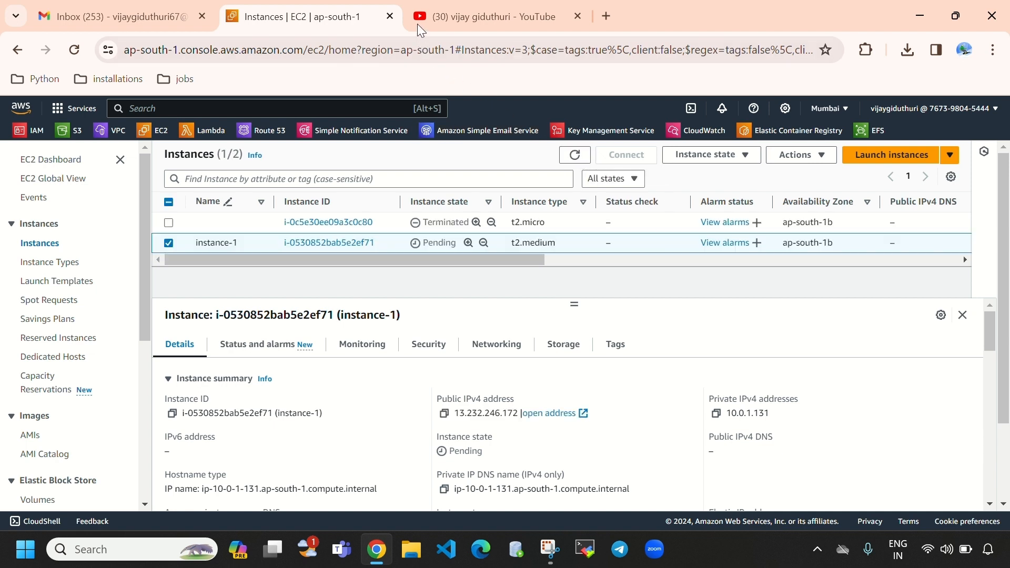
left_click(575, 156)
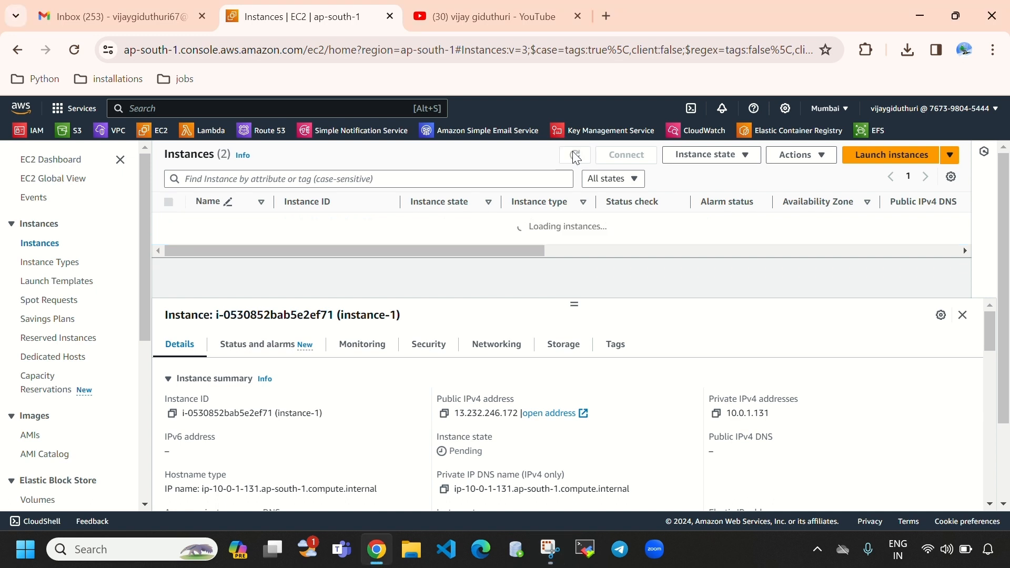
left_click_drag(456, 245, 423, 247)
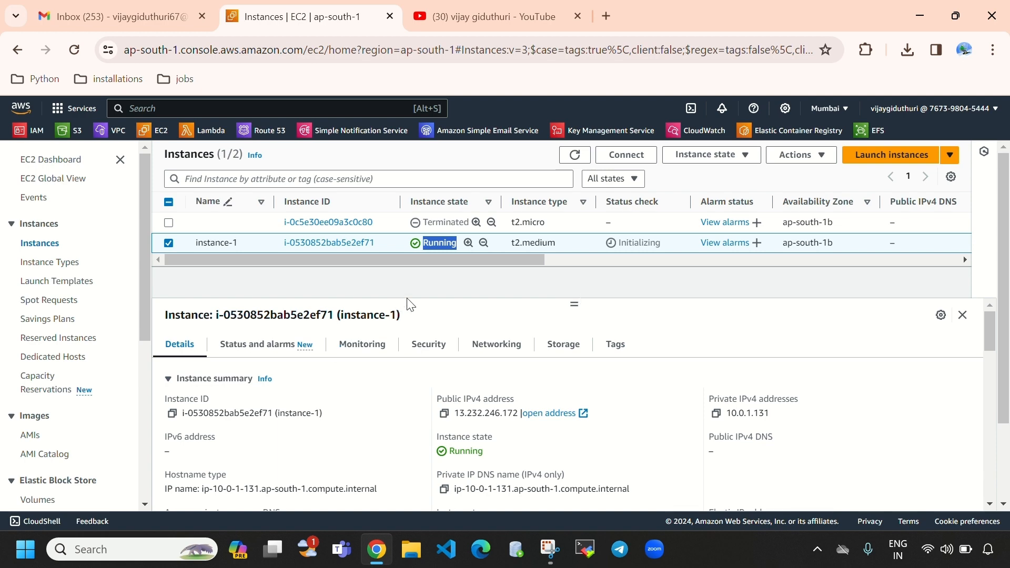
- Switch to the YouTube channel page in the browser
left_click(956, 16)
left_click(513, 67)
left_click(957, 72)
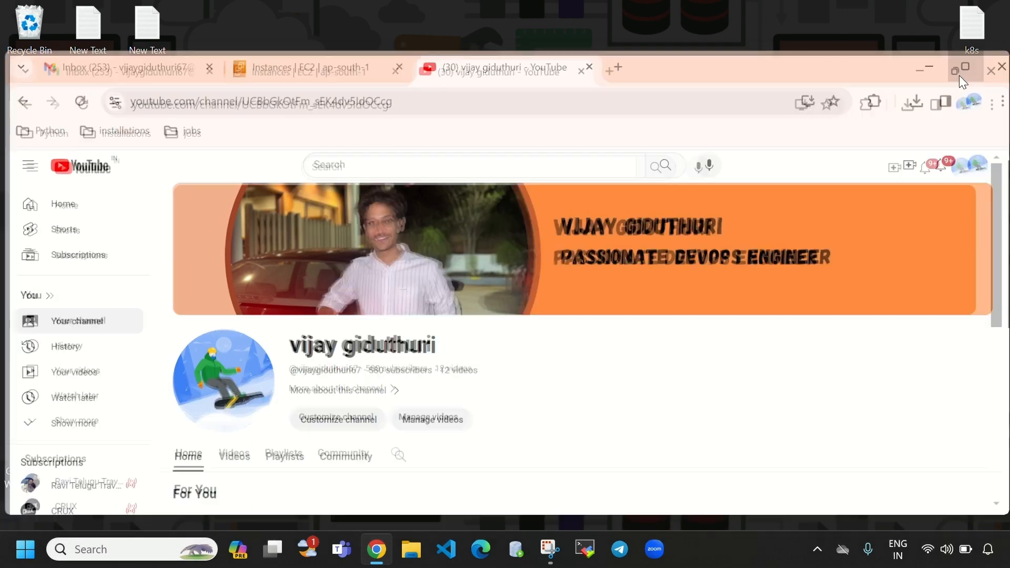
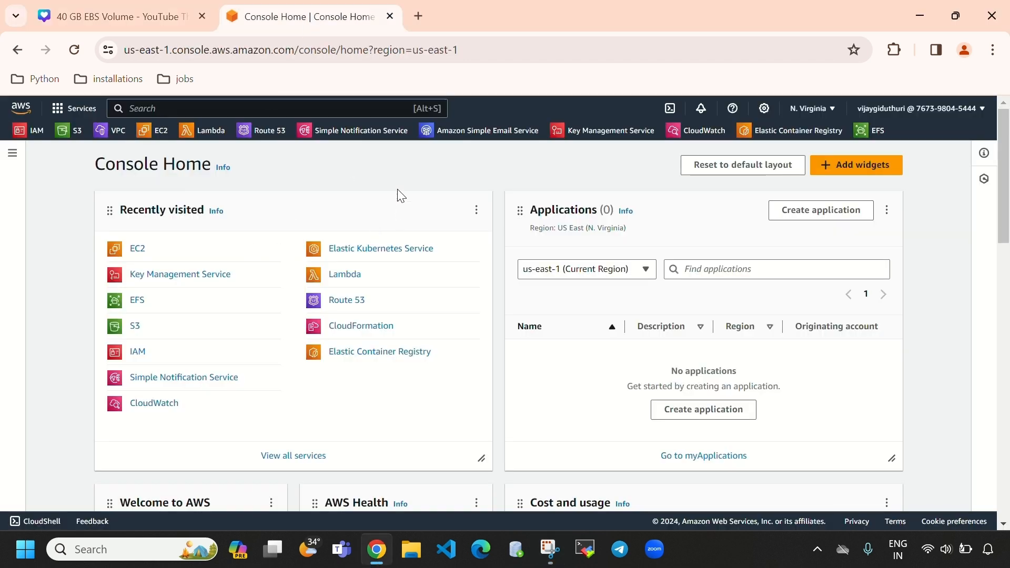
- Open the EC2 instances list in the N. Virginia region and open the Volumes page in a separate browser tab
left_click(138, 250)
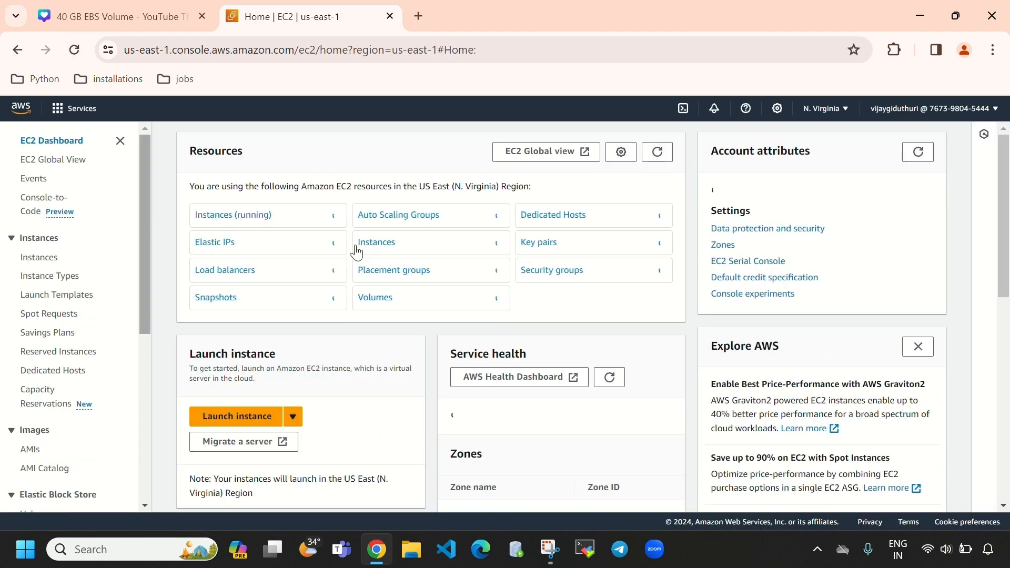
left_click(375, 265)
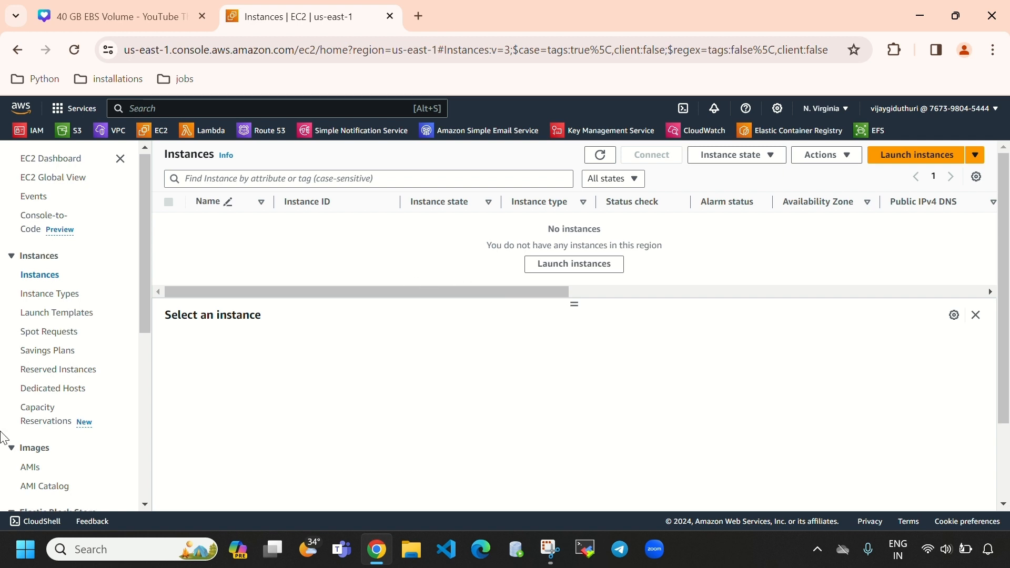
scroll(32, 411, "down", 3)
right_click(33, 376)
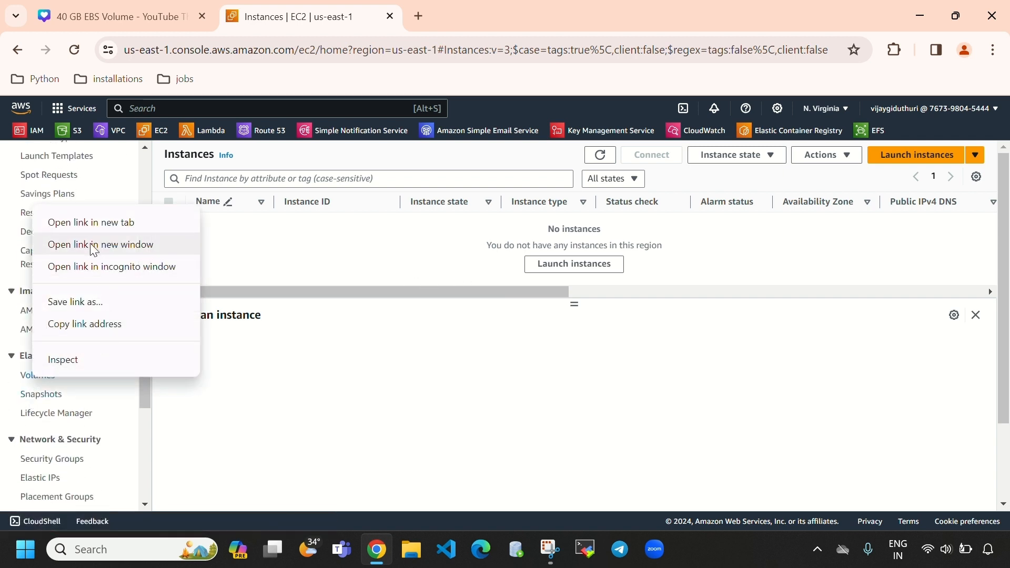
left_click(97, 230)
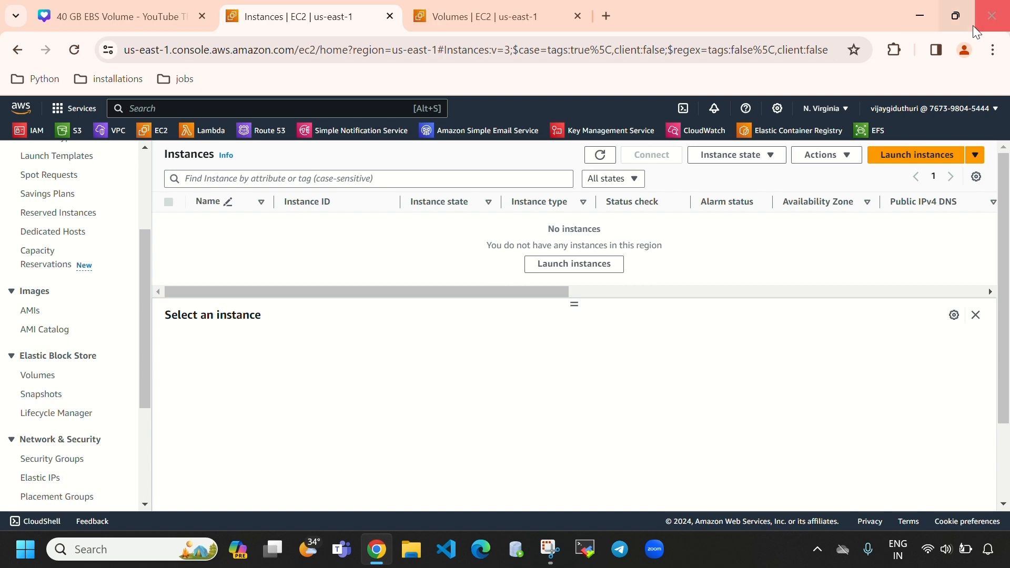
- Check the Volumes page for existing volumes in the region and return to the instances list
left_click(956, 16)
left_click(535, 83)
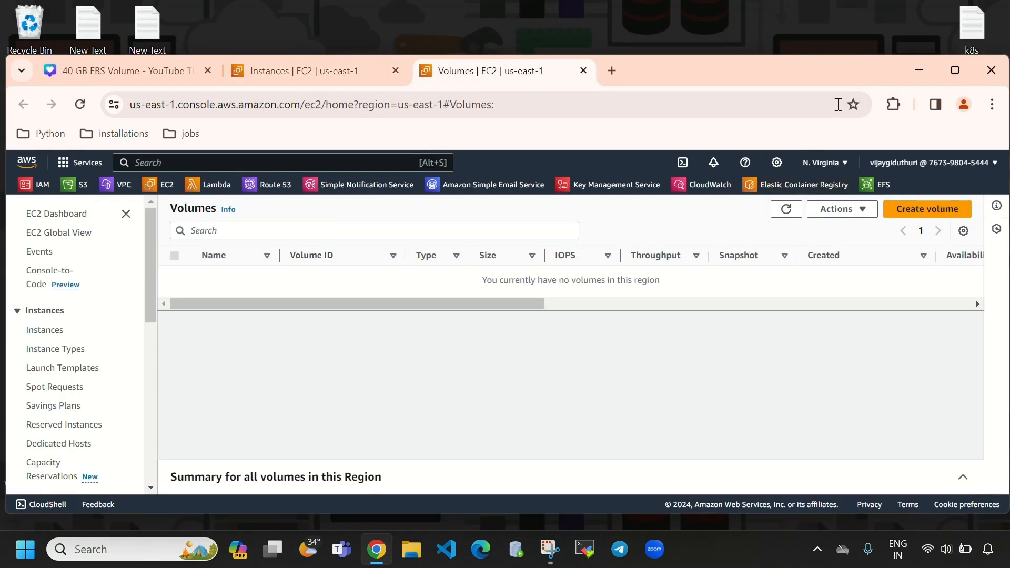
left_click(956, 70)
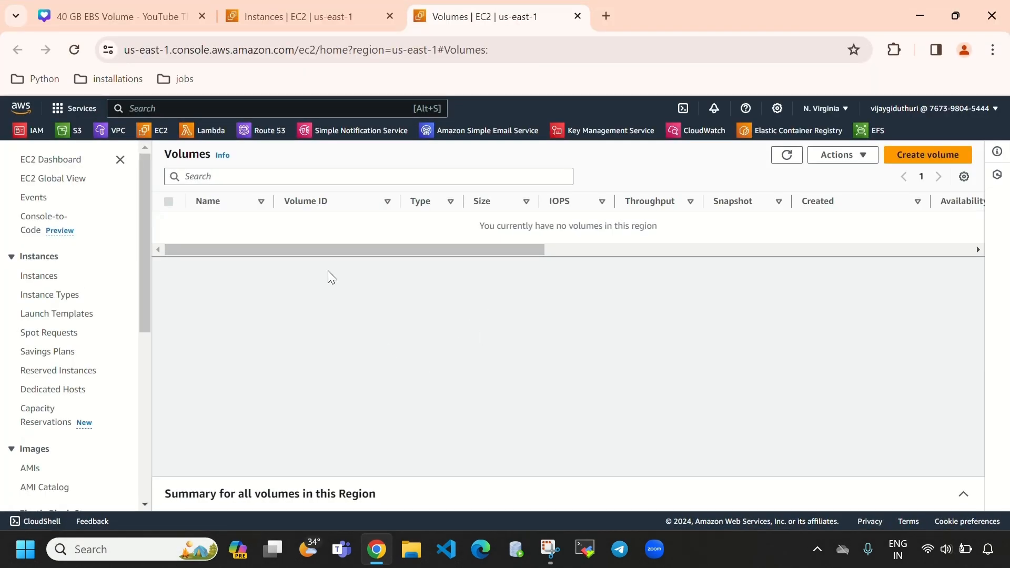
left_click(290, 14)
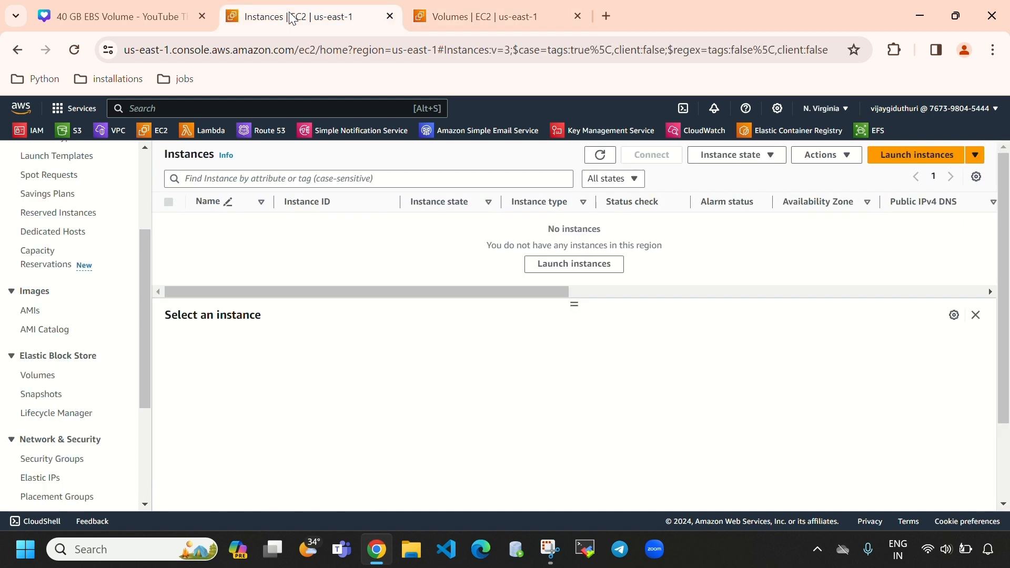
left_click(431, 21)
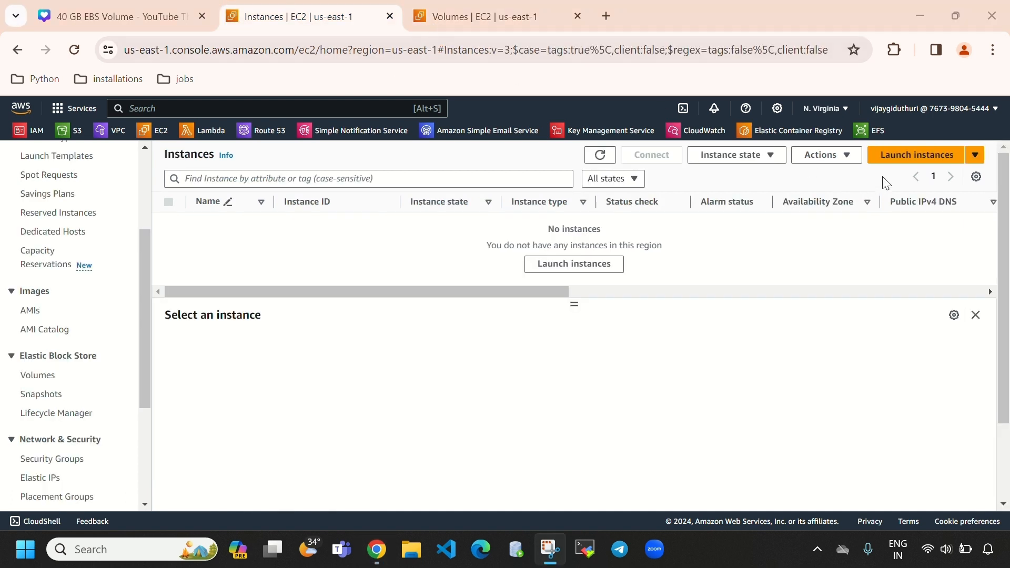
- Start launching a new instance named windows-instance using the Windows machine image
left_click(898, 164)
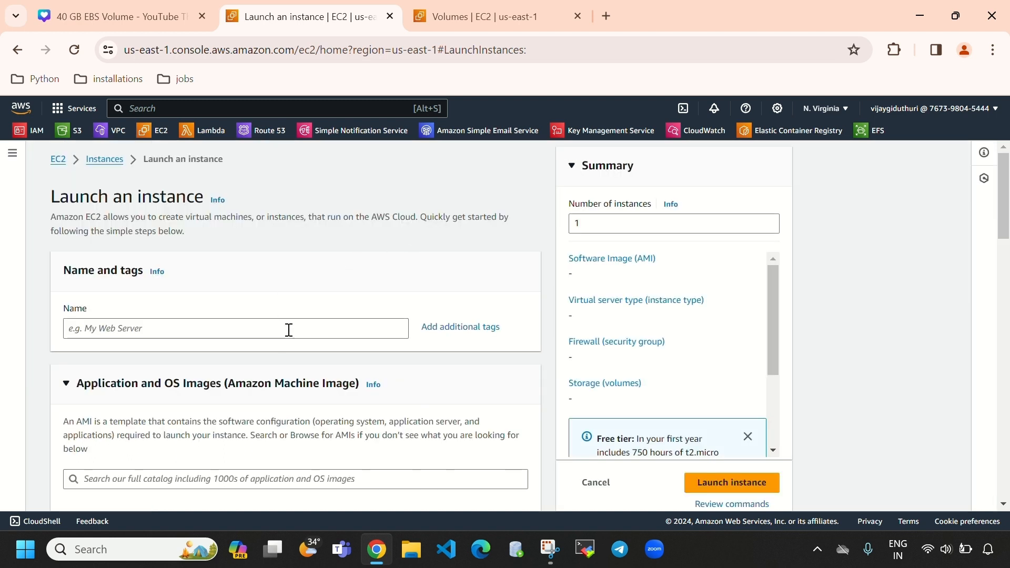
left_click(289, 330)
type("windows-instance")
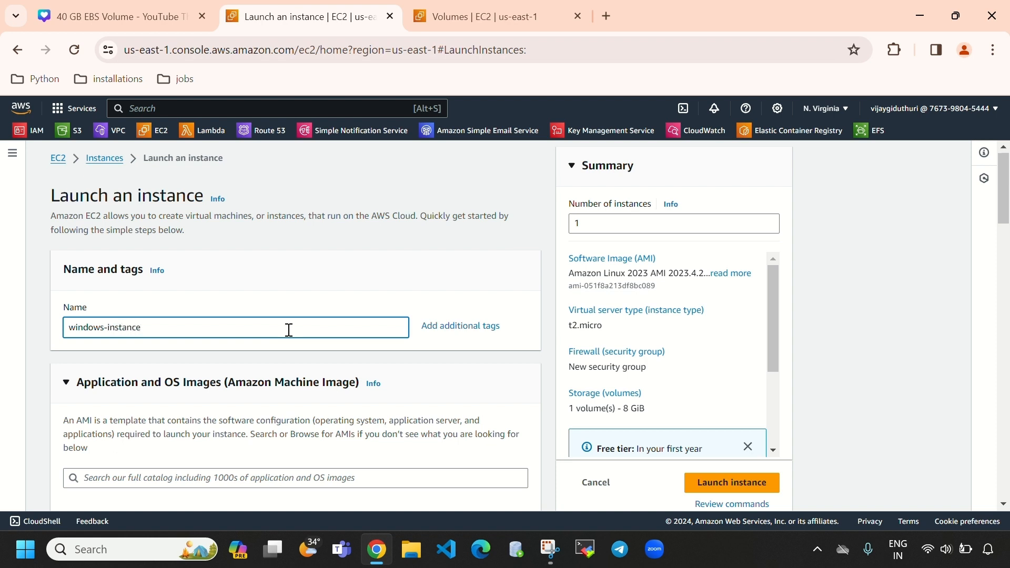
scroll(288, 330, "down", 3)
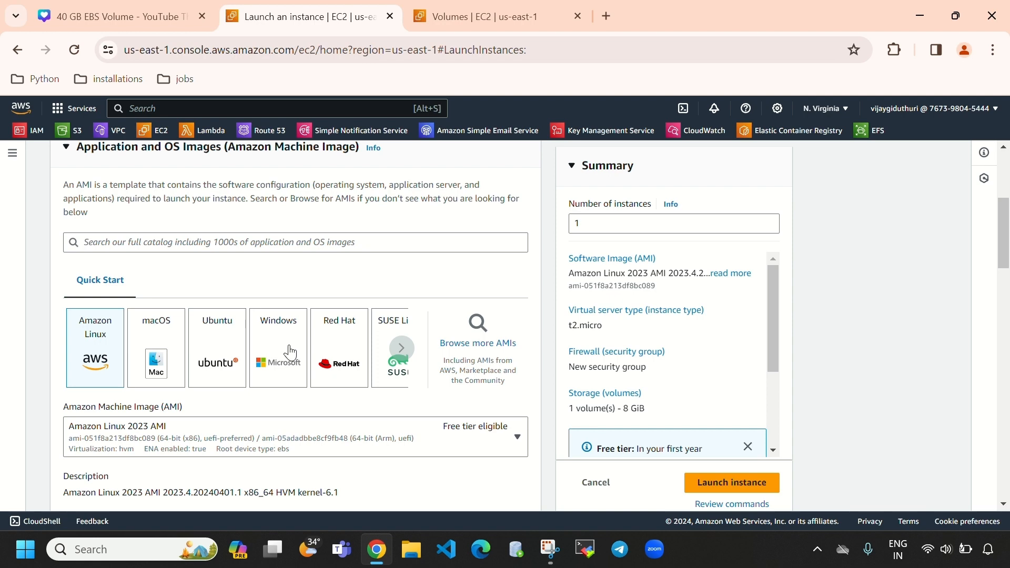
left_click(290, 353)
- Assign the ec2key key pair to the new Windows instance
scroll(305, 356, "down", 5)
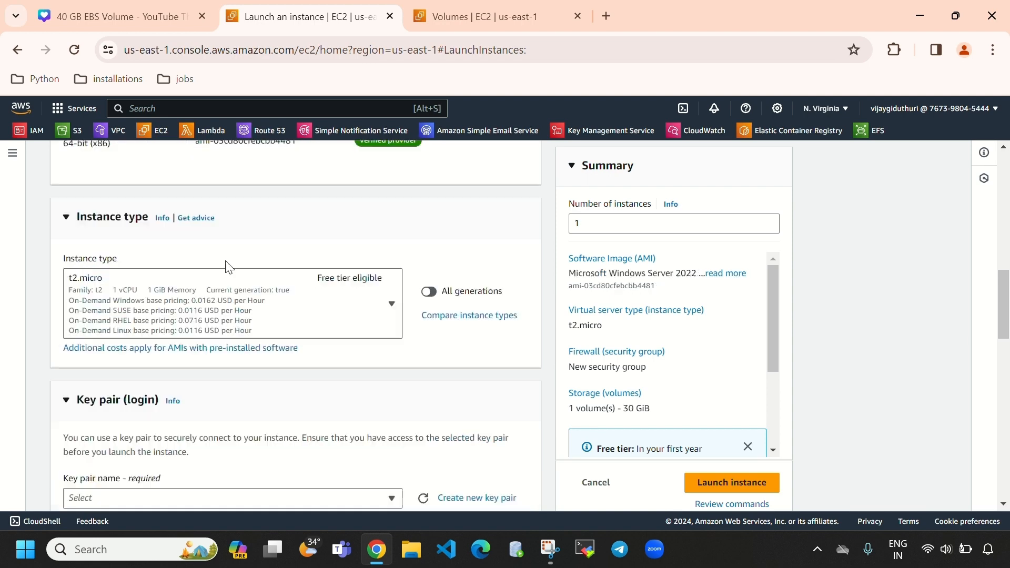
scroll(349, 261, "down", 3)
left_click(267, 339)
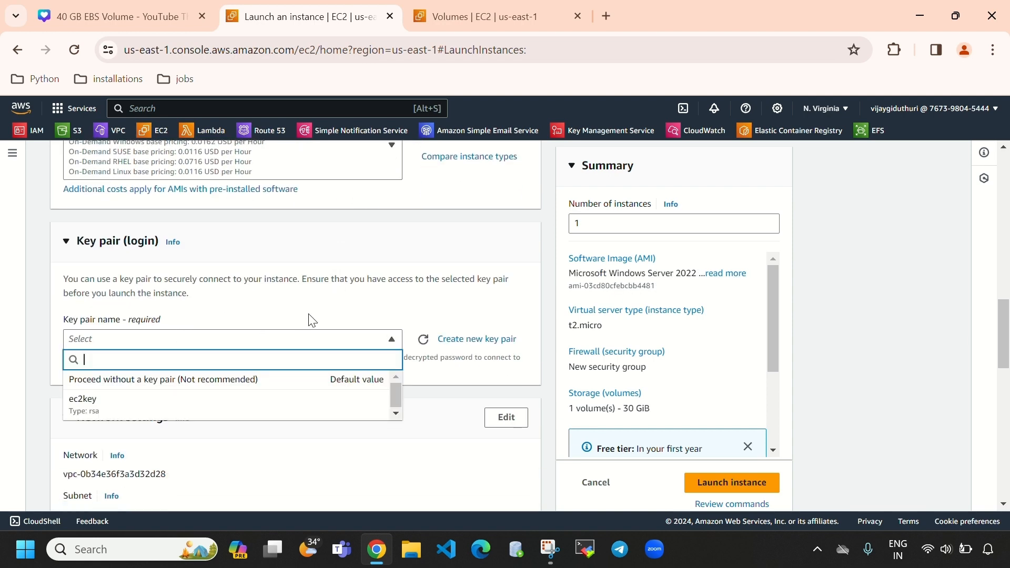
scroll(309, 315, "down", 3)
left_click(220, 257)
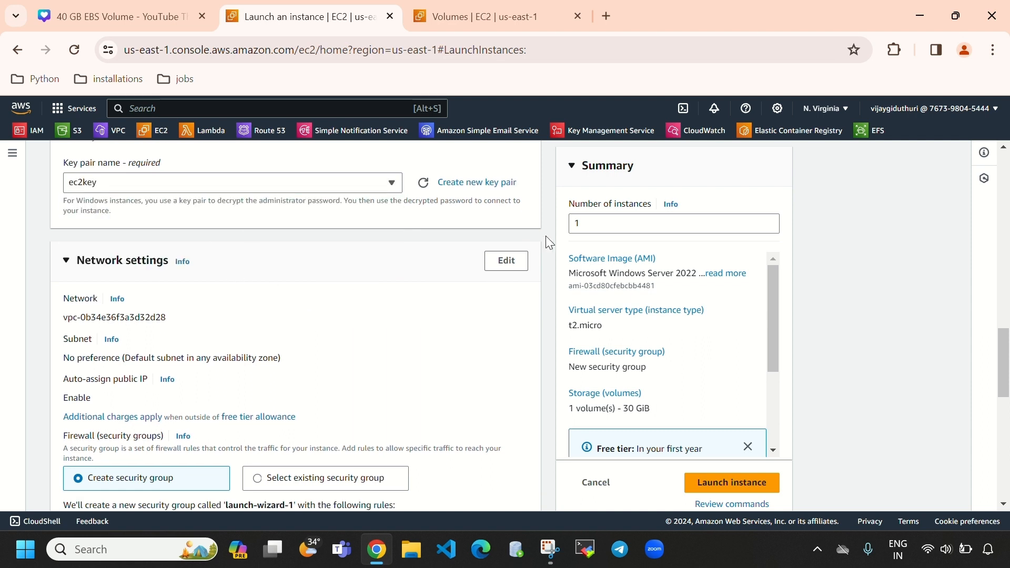
- Edit the network settings to use the my-vpc VPC and keep auto-assign public IP enabled
left_click(506, 260)
scroll(290, 336, "down", 2)
left_click(332, 250)
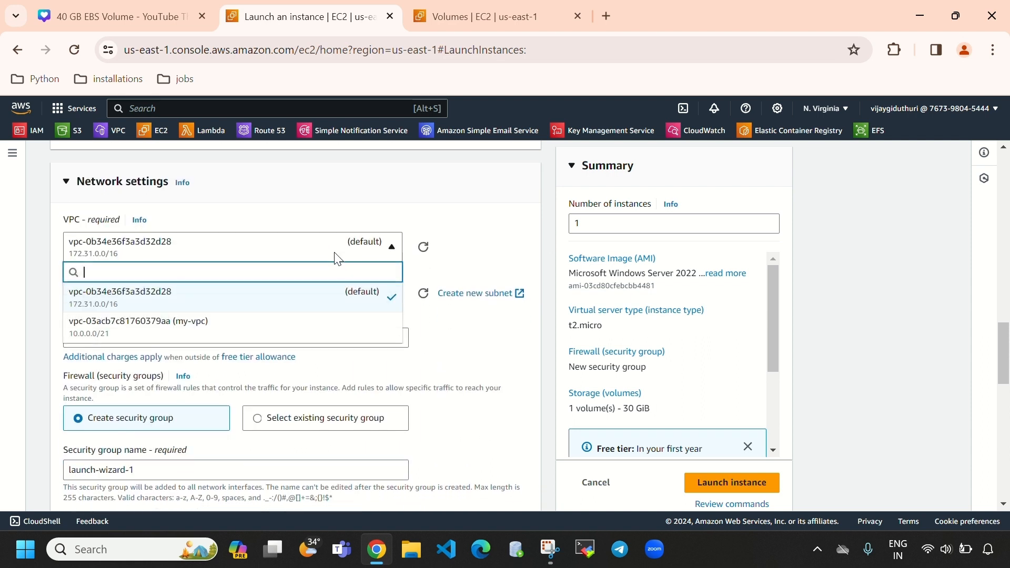
left_click(252, 322)
scroll(321, 287, "down", 2)
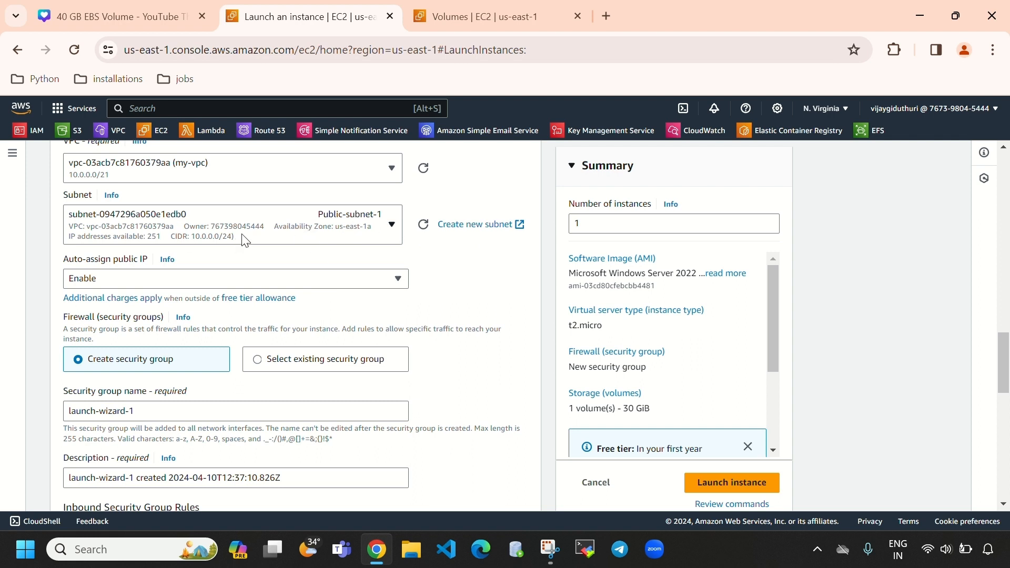
scroll(244, 241, "down", 2)
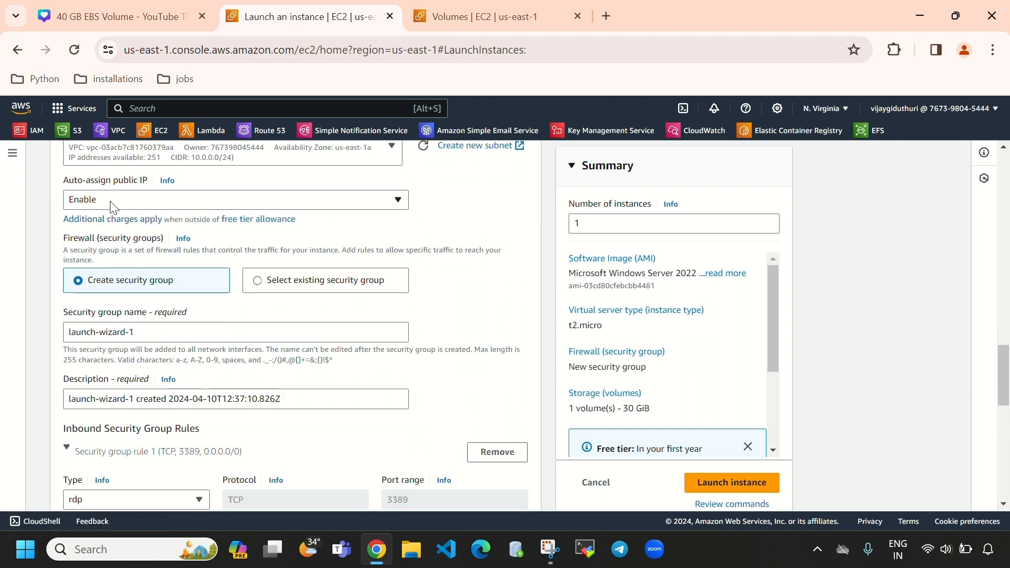
left_click(70, 204)
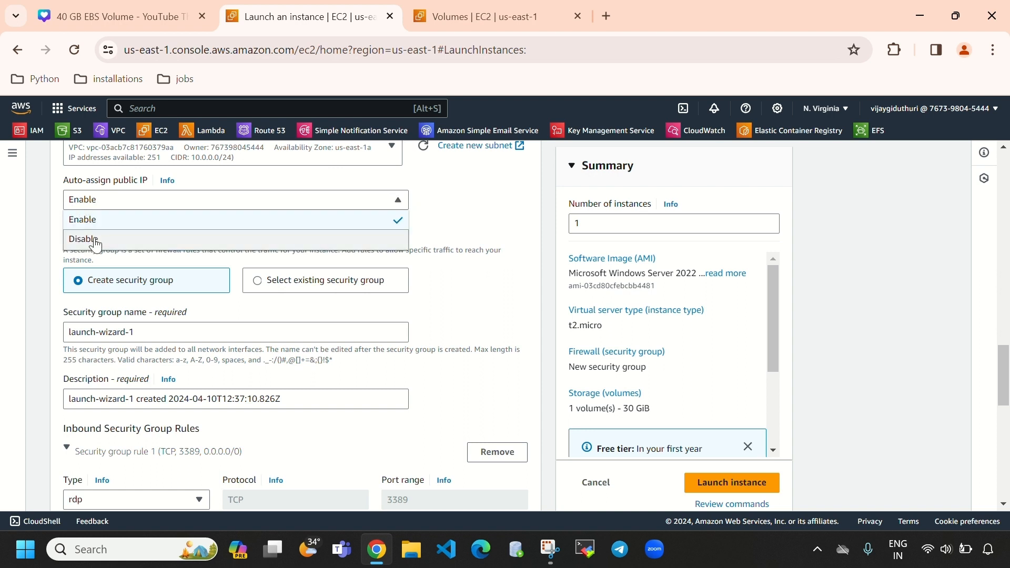
left_click(462, 212)
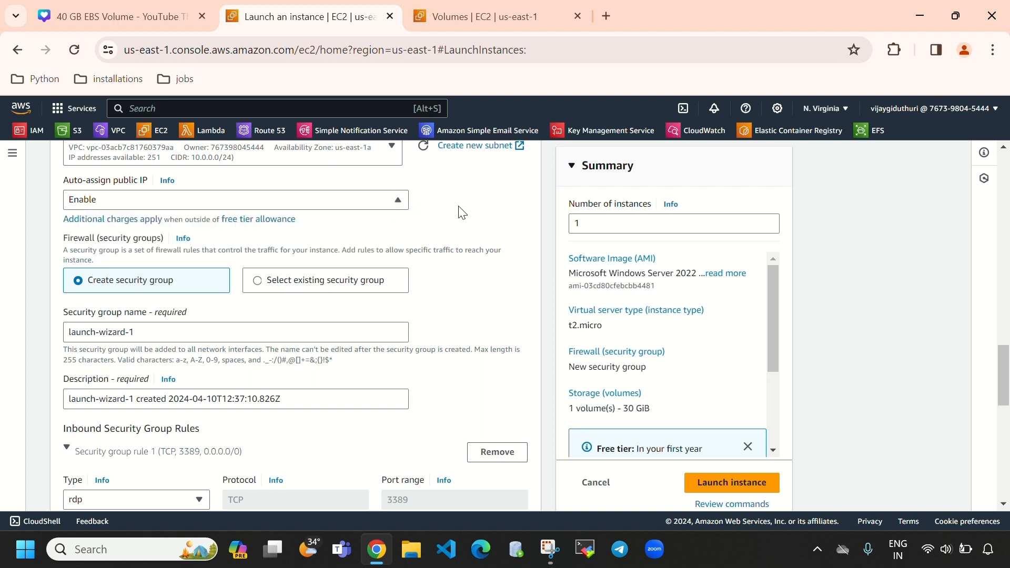
- Assign the existing security group sg to the new instance
left_click(360, 281)
left_click(322, 253)
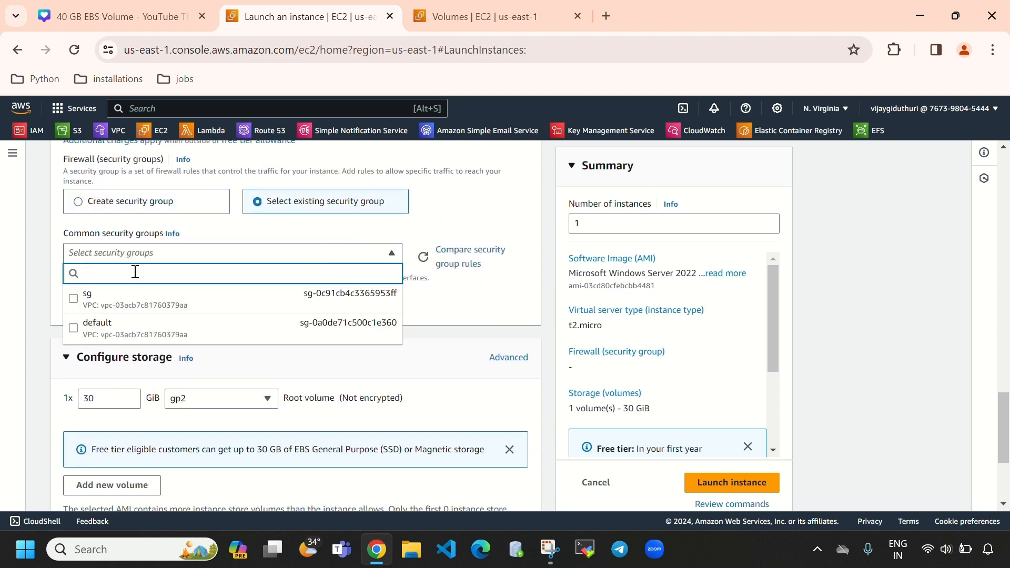
left_click(132, 310)
- Review the storage, machine image and instance type settings, and launch the instance
scroll(132, 311, "down", 3)
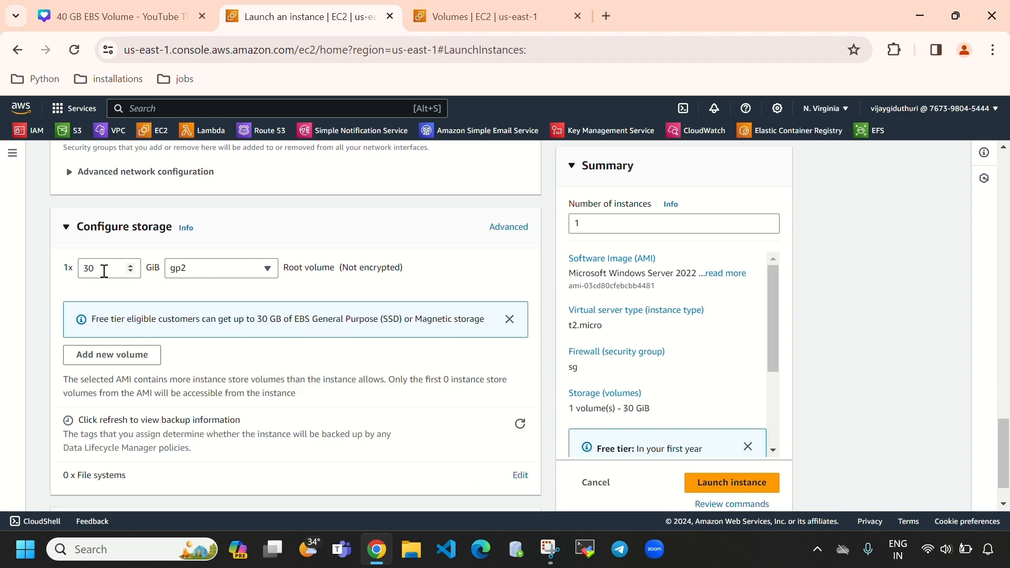
scroll(255, 331, "up", 20)
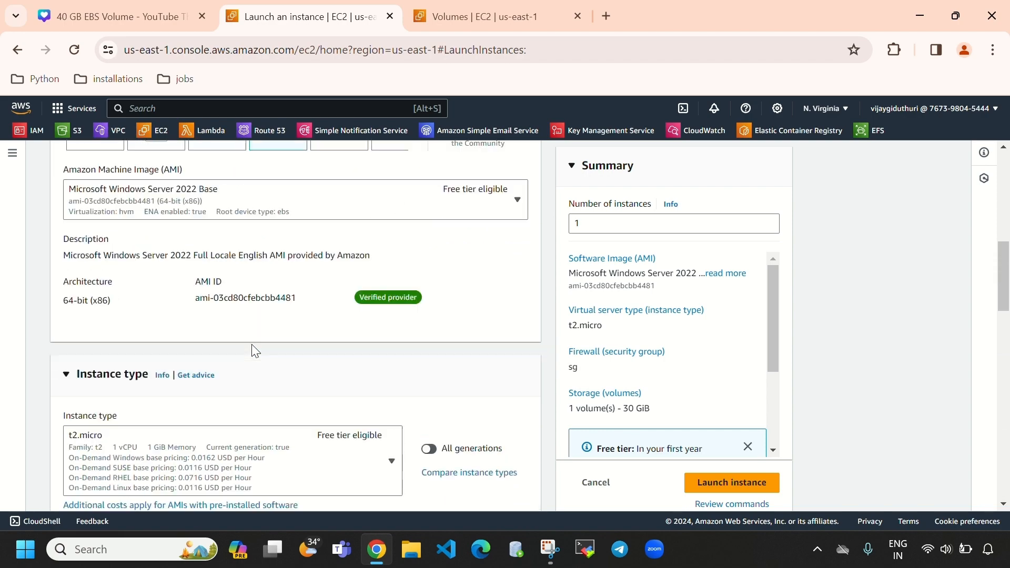
scroll(268, 345, "down", 20)
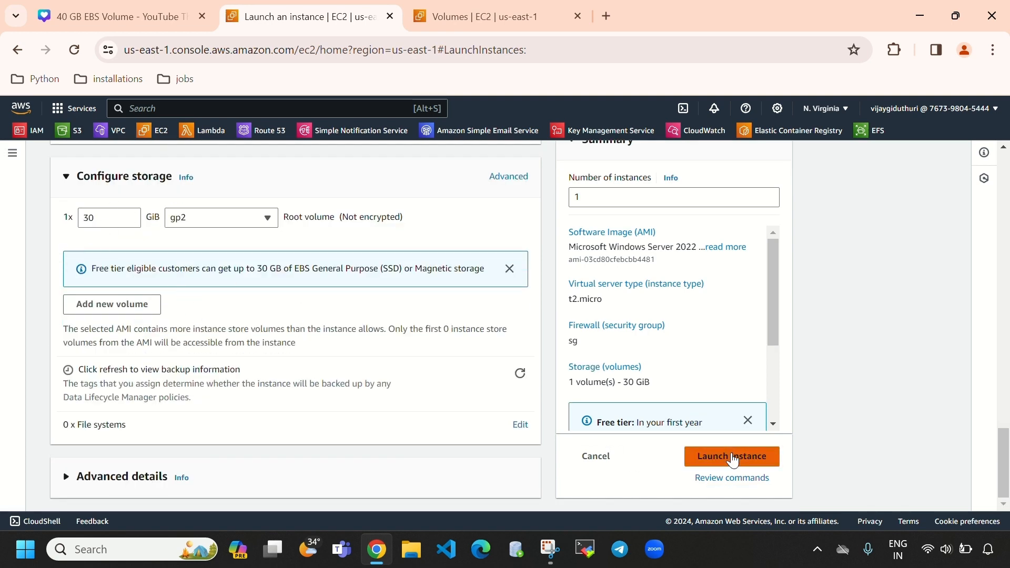
left_click(732, 459)
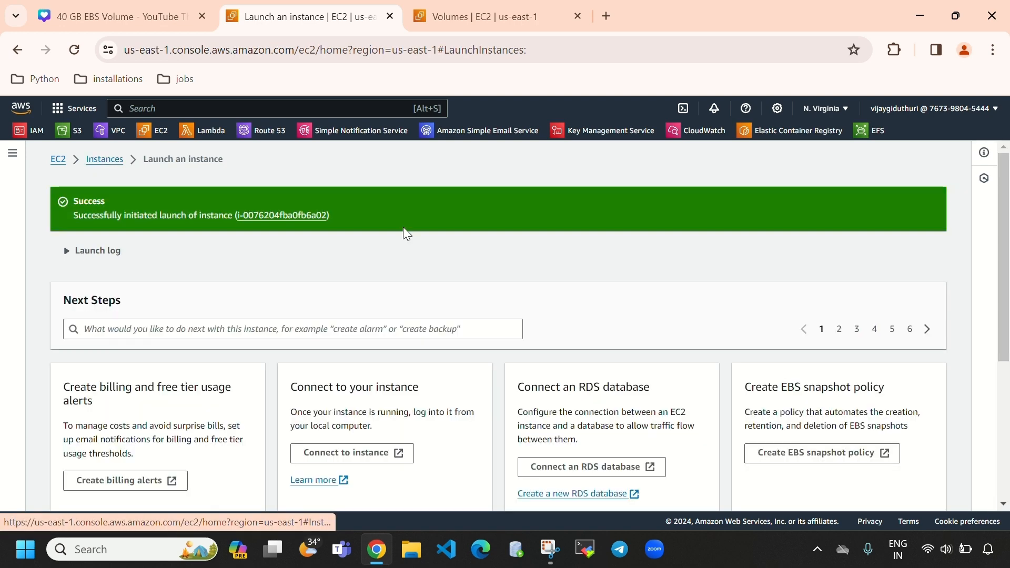
- Return to the instances list, refresh it, and check the state of windows-instance
left_click(105, 159)
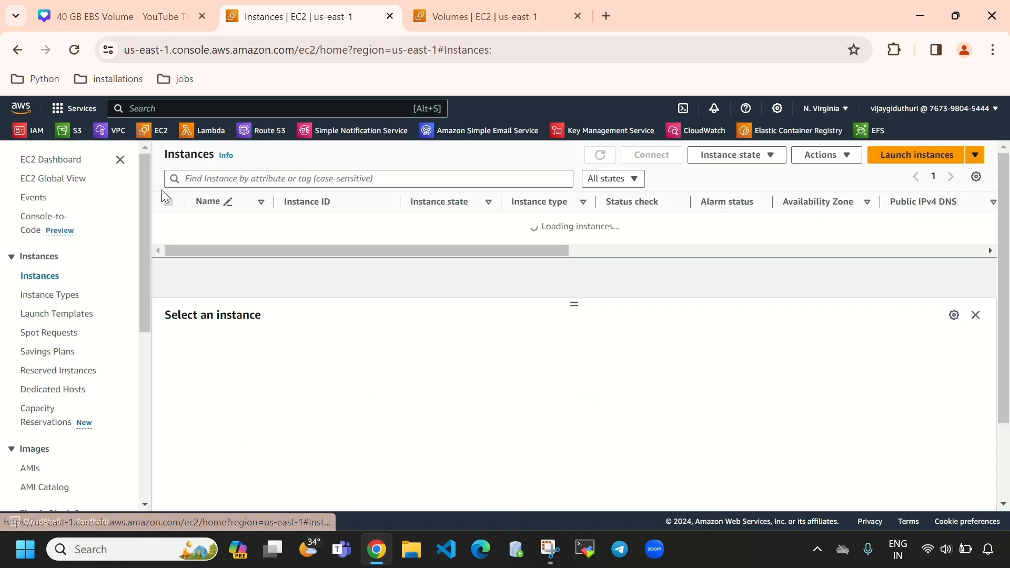
left_click(599, 154)
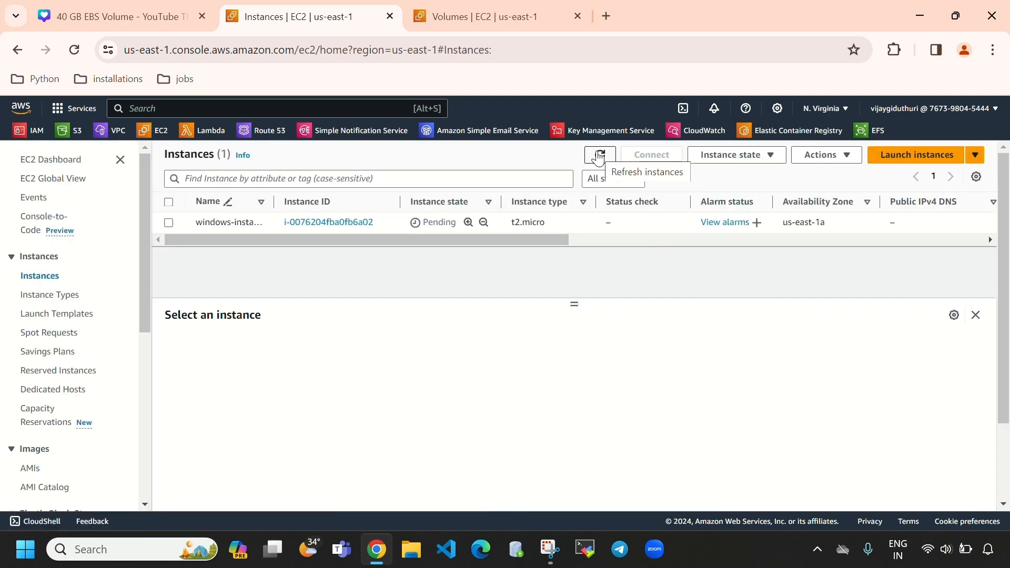
left_click(425, 230)
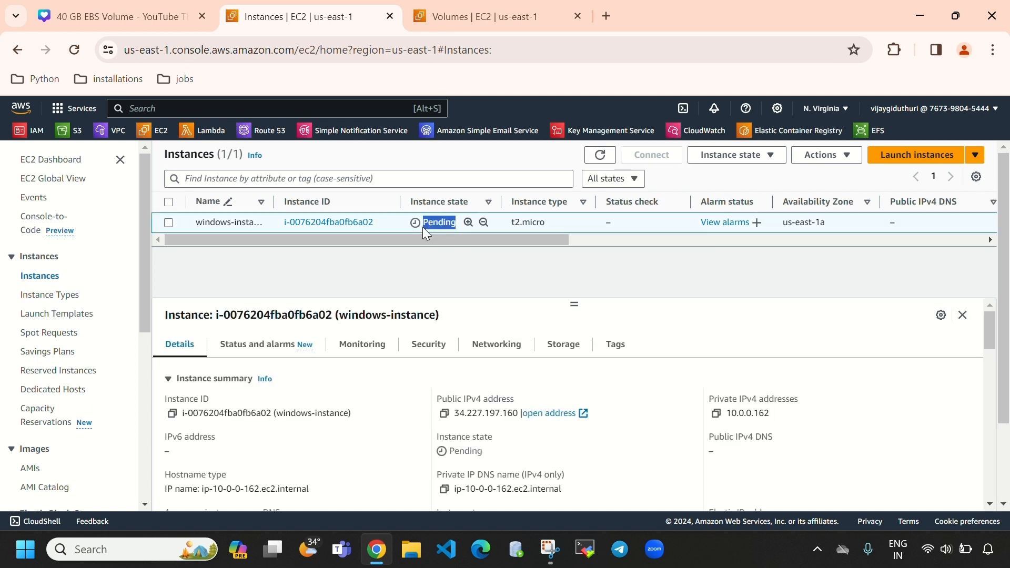
- Refresh the instances list and look through the instance details of windows-instance, including its platform, key pair and capacity reservation settings
left_click(605, 157)
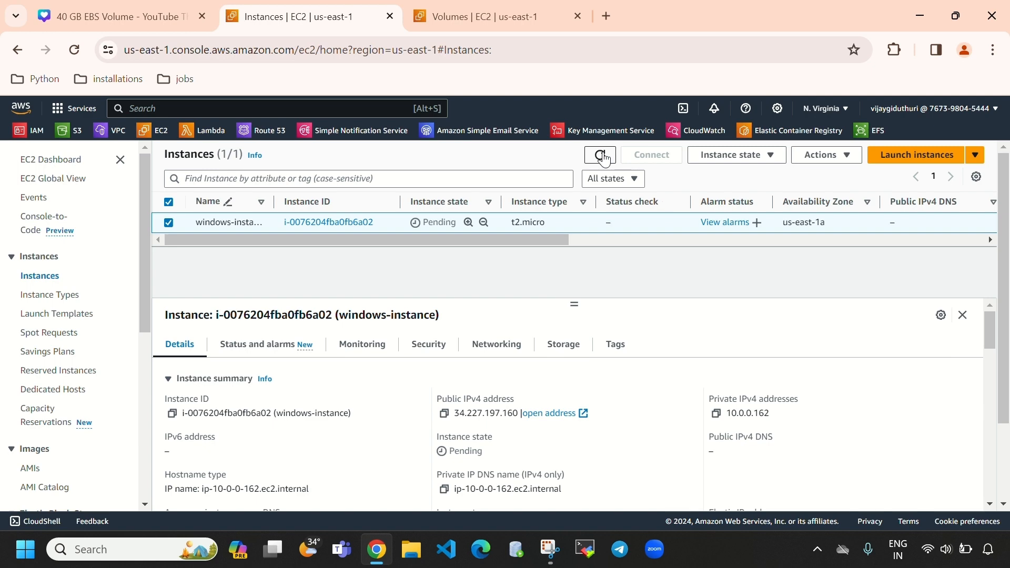
left_click(604, 157)
scroll(548, 453, "down", 5)
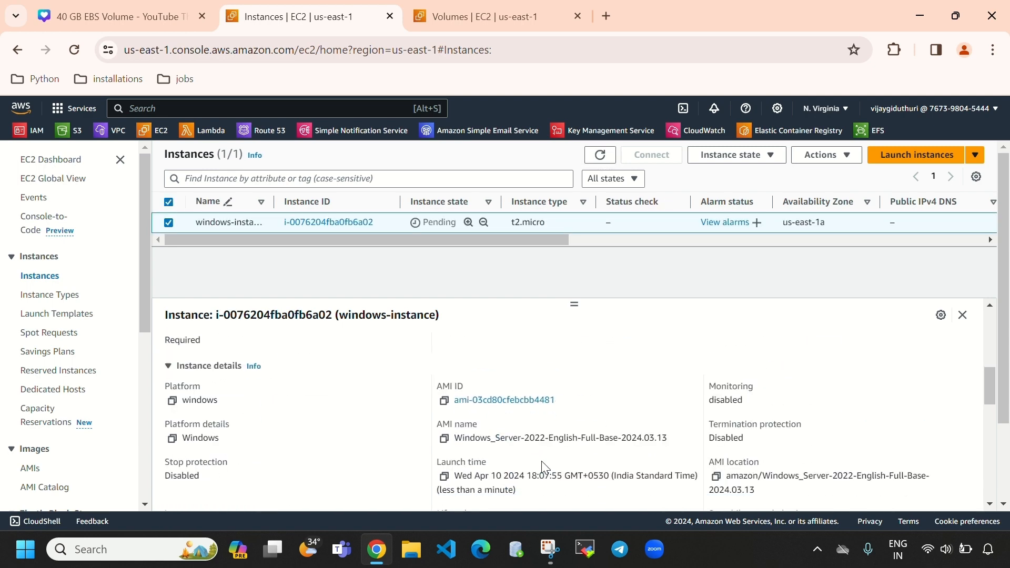
scroll(547, 453, "down", 8)
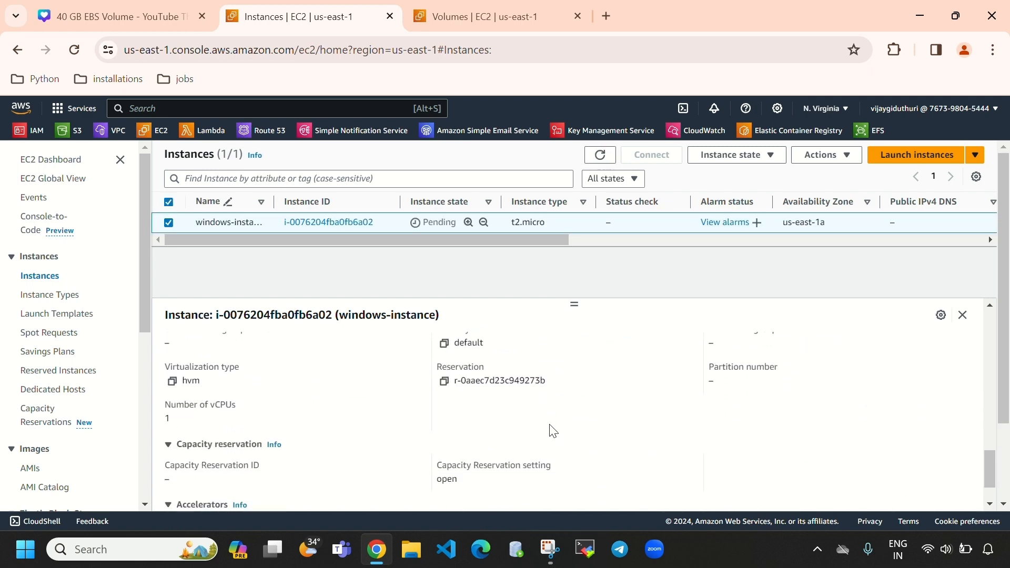
scroll(553, 431, "up", 5)
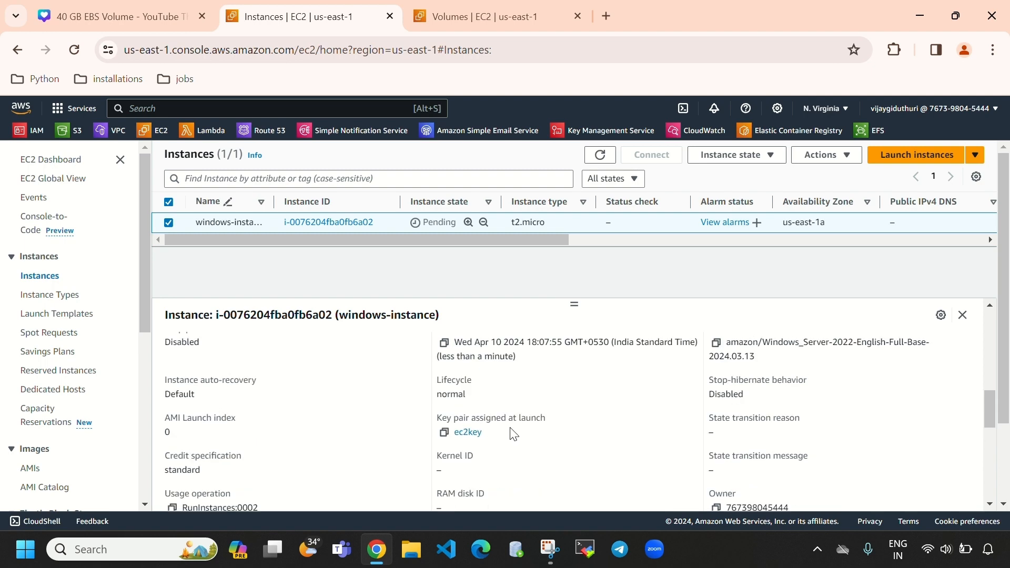
scroll(526, 437, "up", 5)
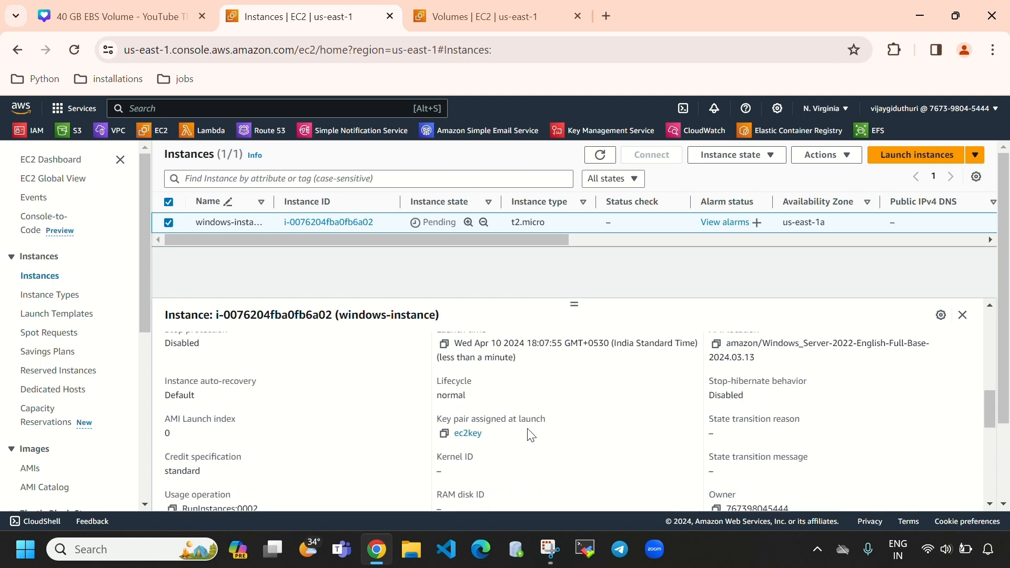
- Refresh the instances list repeatedly to check whether windows-instance has reached the Running state
left_click(600, 154)
left_click(415, 33)
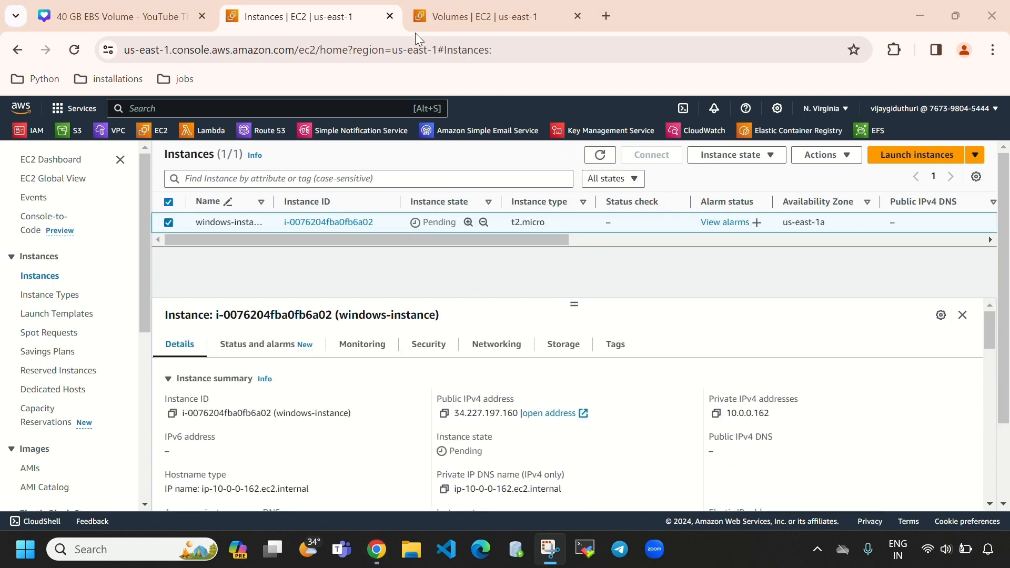
left_click(602, 152)
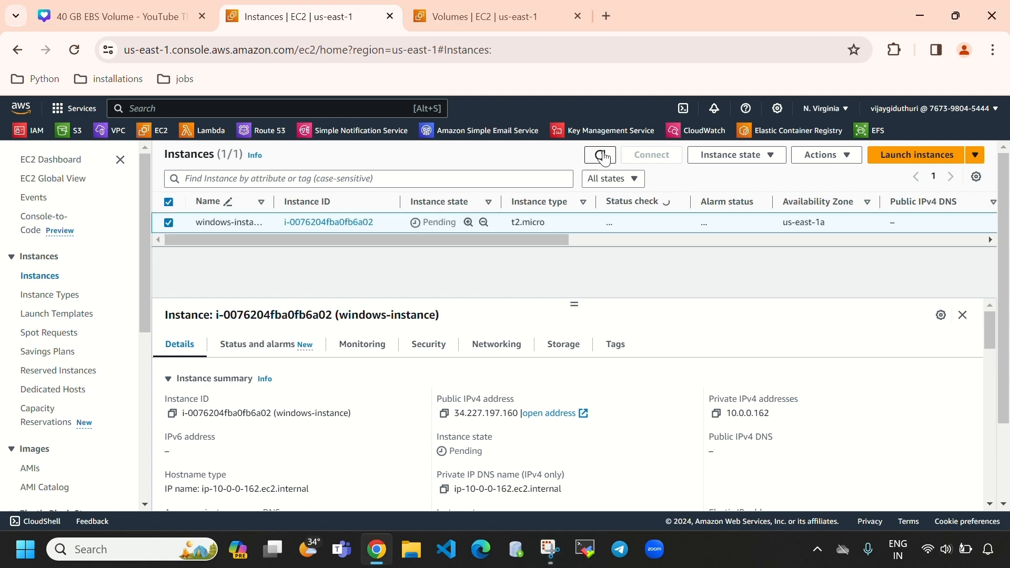
left_click(603, 156)
left_click(603, 155)
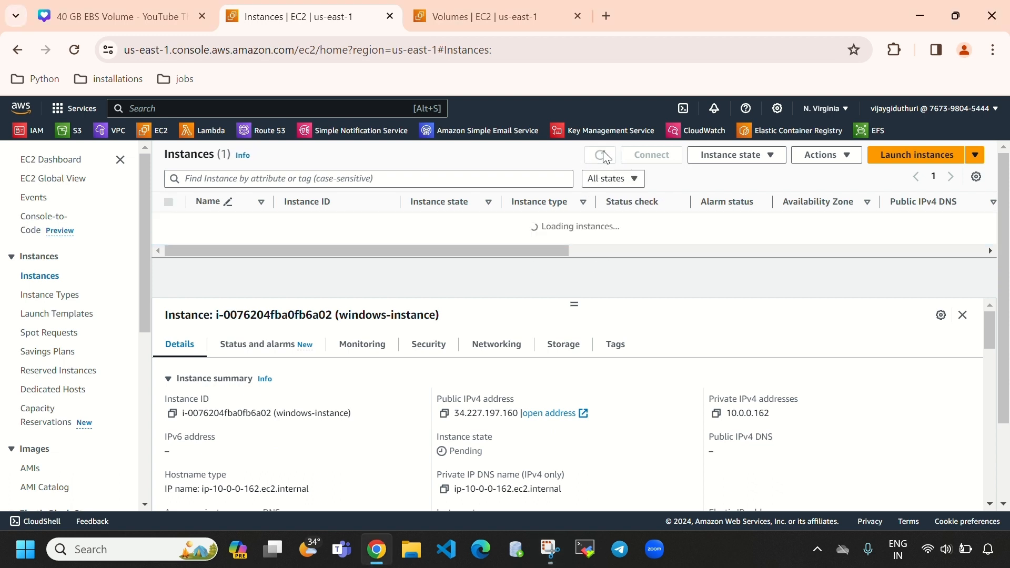
left_click(603, 156)
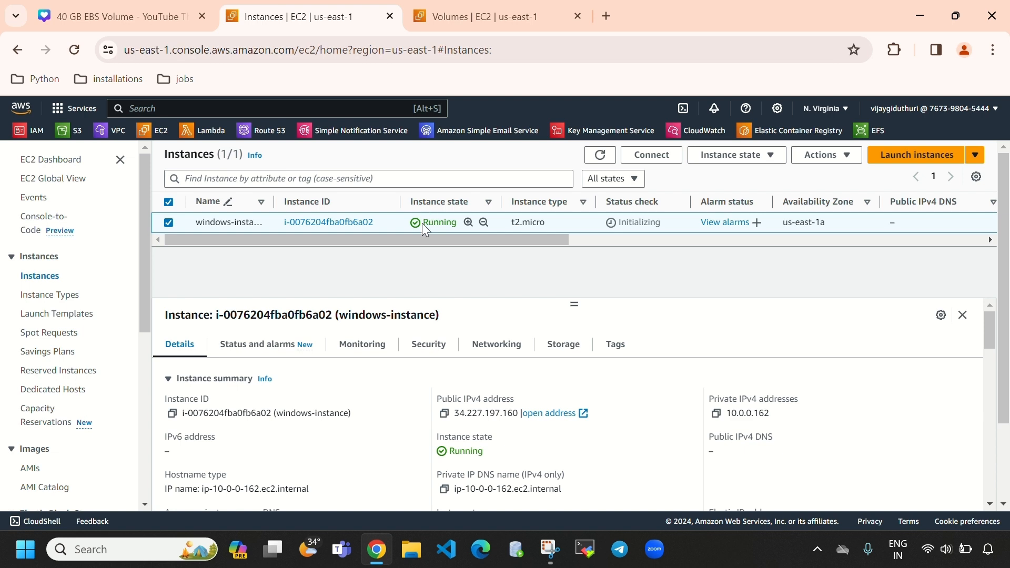
left_click_drag(422, 223, 456, 222)
- Open Remote Desktop Connection and replace the computer address with the public IPv4 address of windows-instance, 34.227.197.160
left_click(574, 299)
left_click(174, 546)
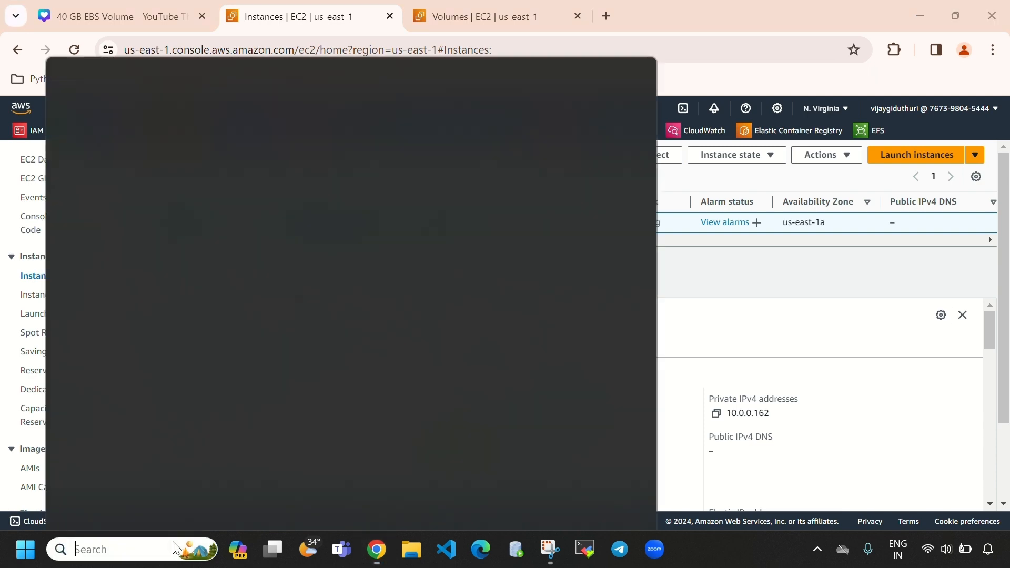
left_click(182, 140)
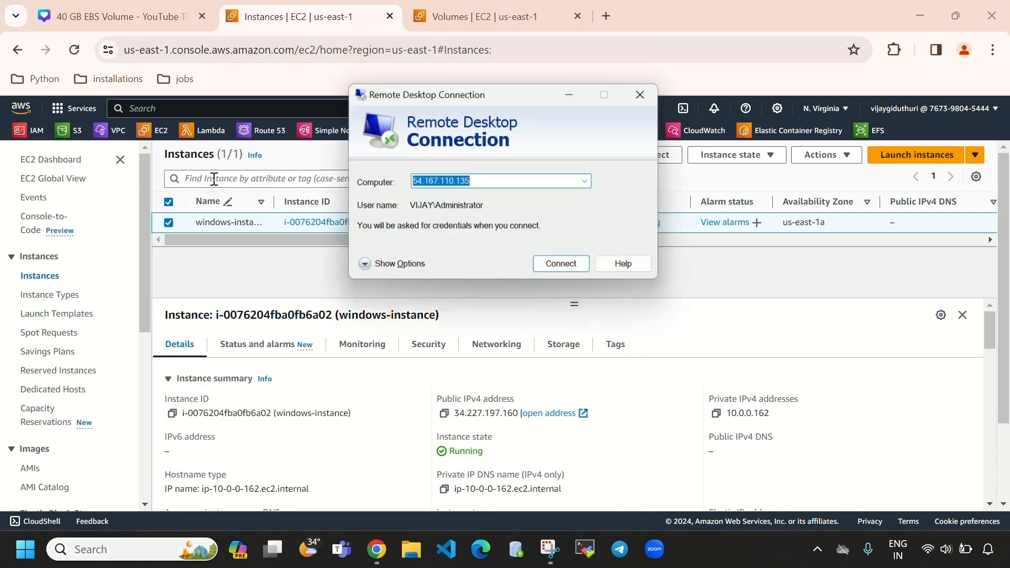
key("BackSpace")
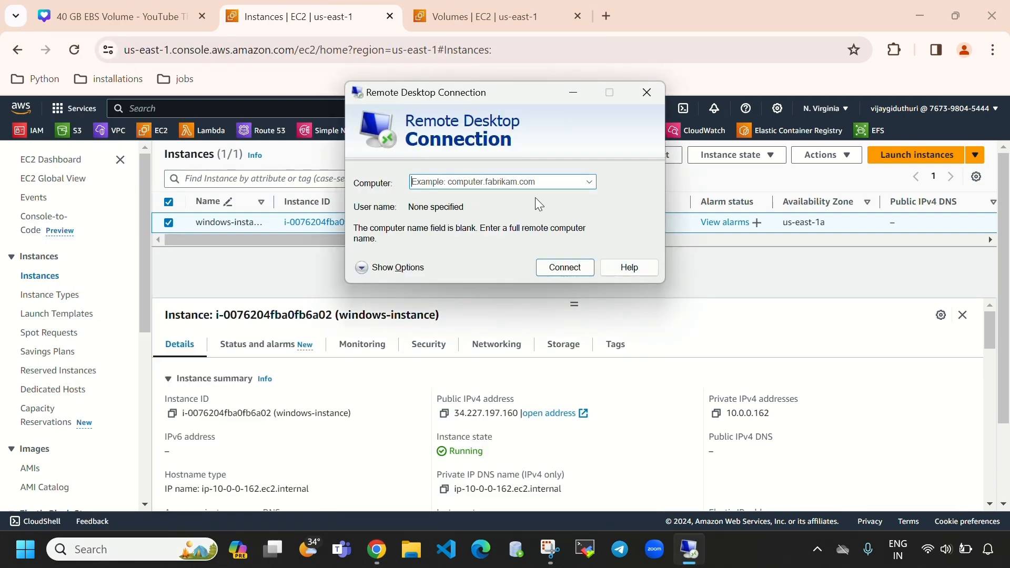
left_click(564, 85)
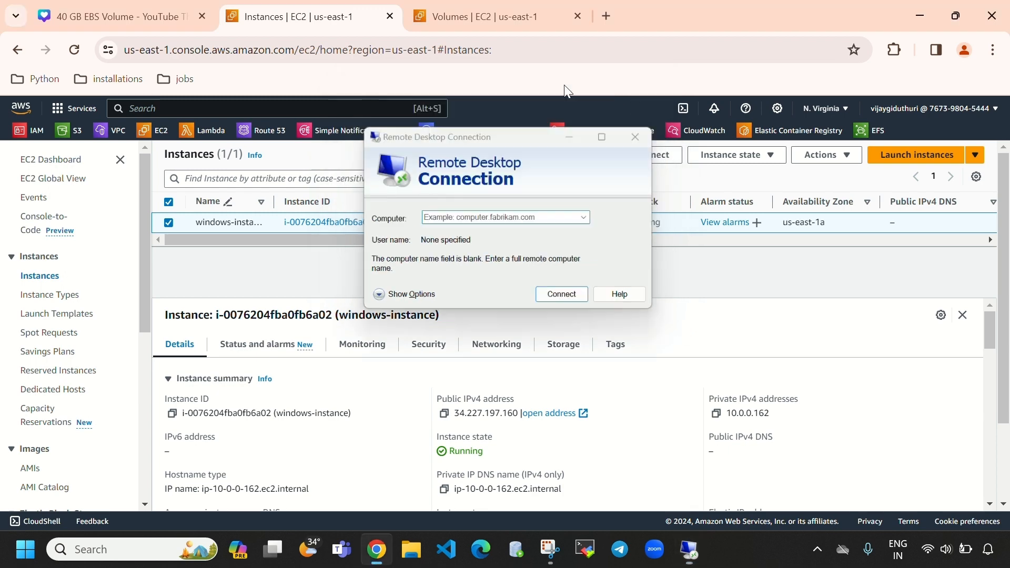
left_click(445, 414)
left_click(690, 549)
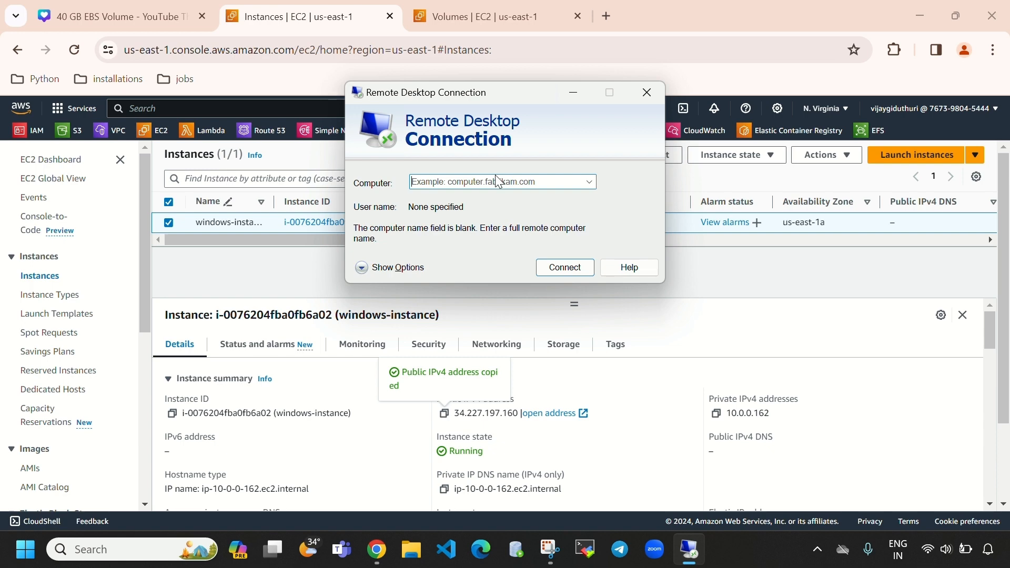
key("ctrl+v")
- Copy the user name Administrator from the instance's RDP client details into the Remote Desktop logon settings and start the connection
left_click(363, 267)
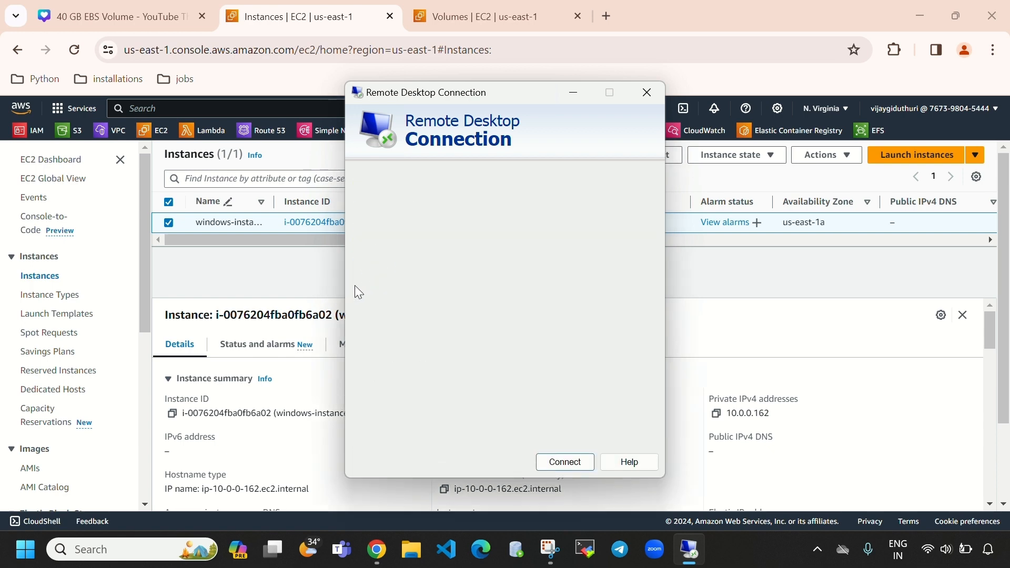
left_click(490, 262)
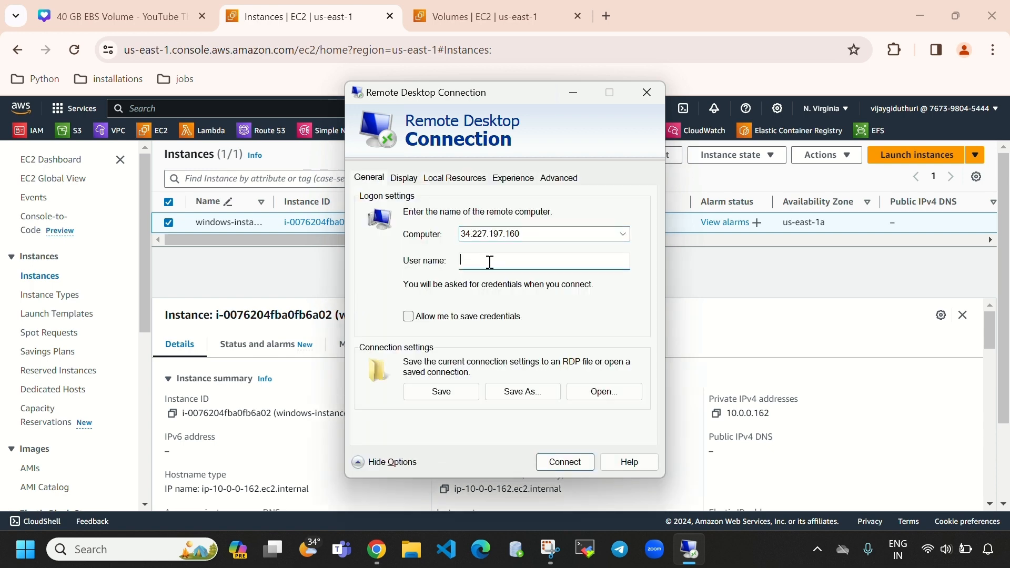
left_click(566, 95)
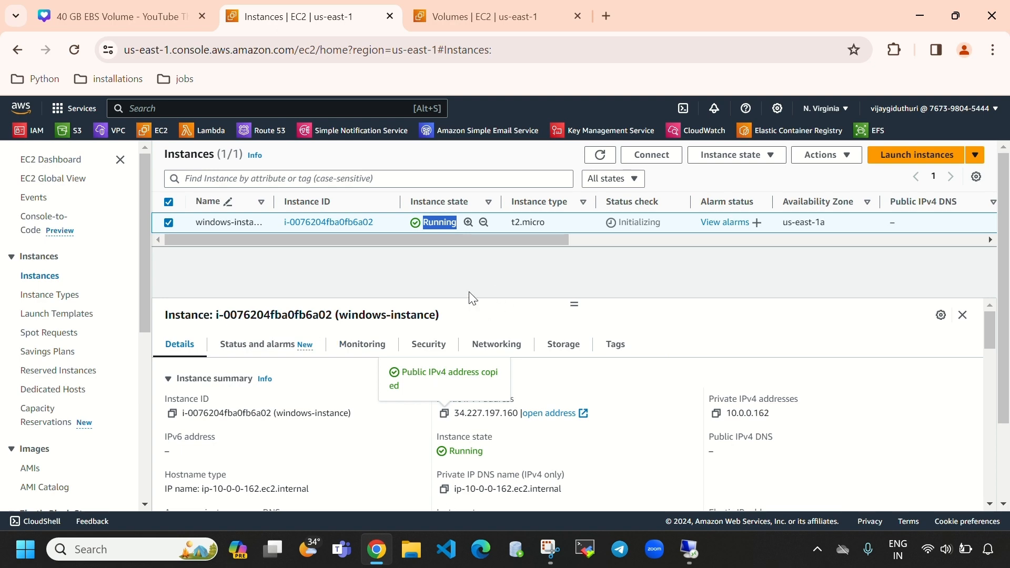
left_click(652, 155)
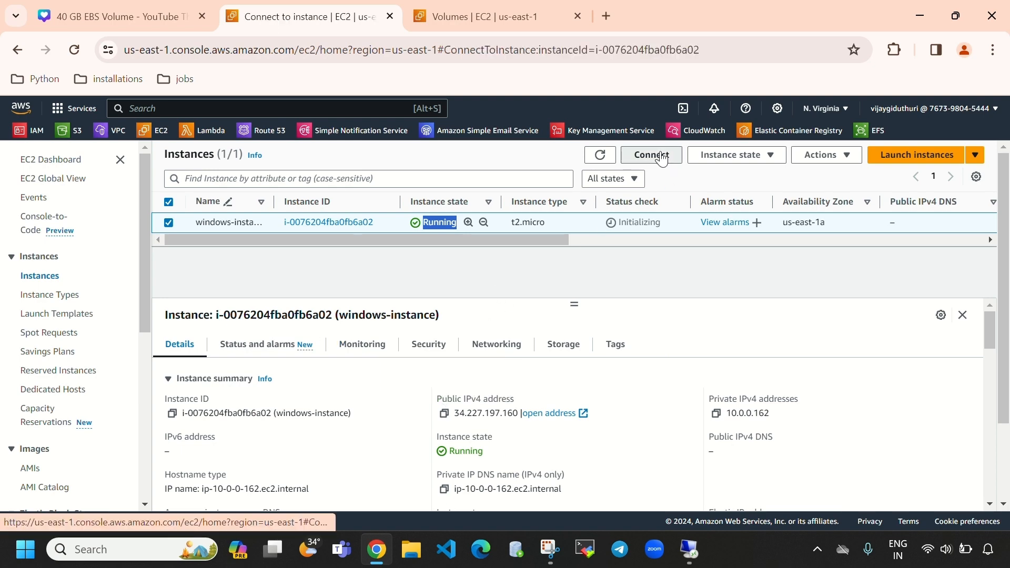
scroll(310, 341, "down", 1)
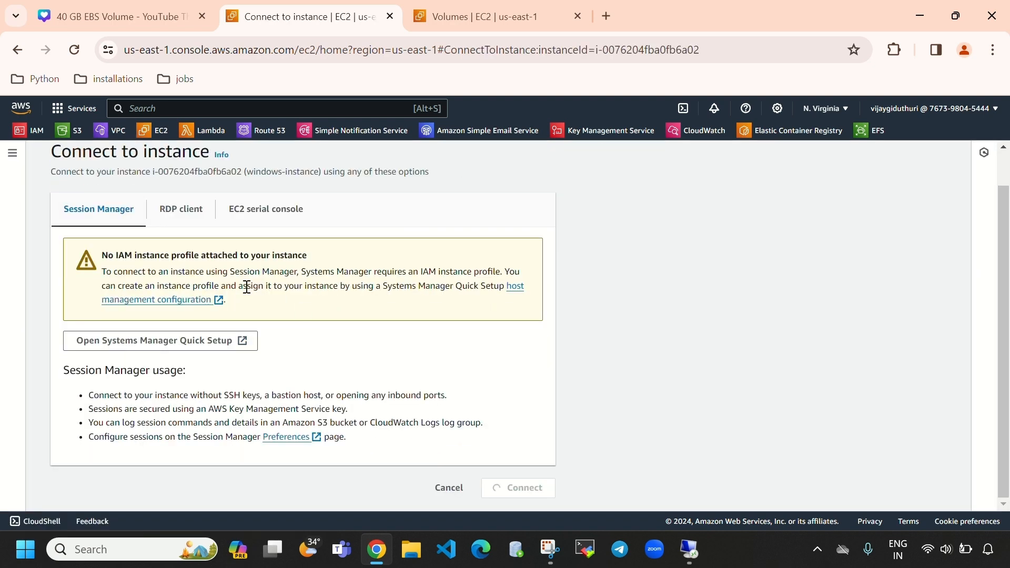
left_click(182, 224)
scroll(414, 351, "down", 3)
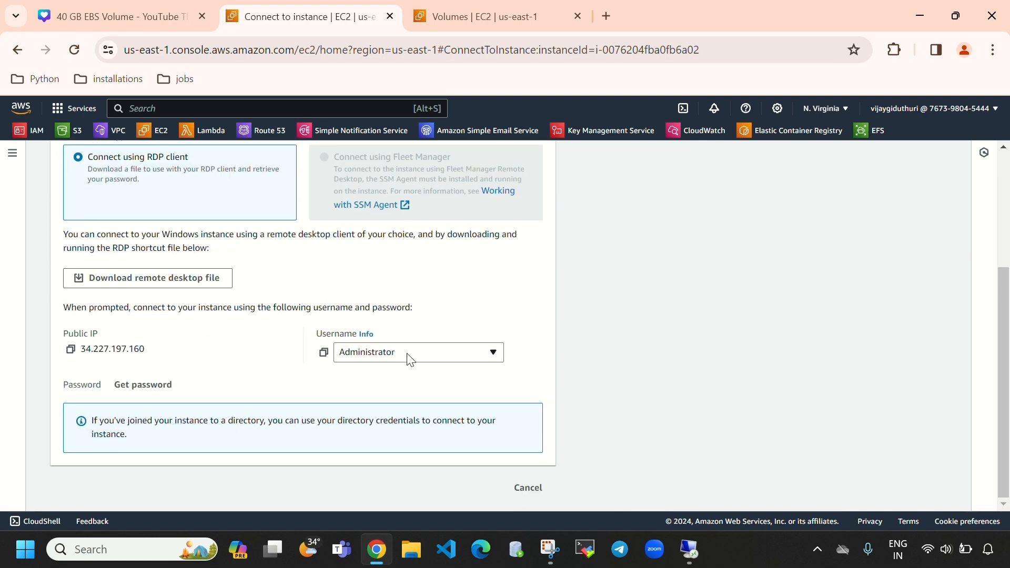
left_click(324, 352)
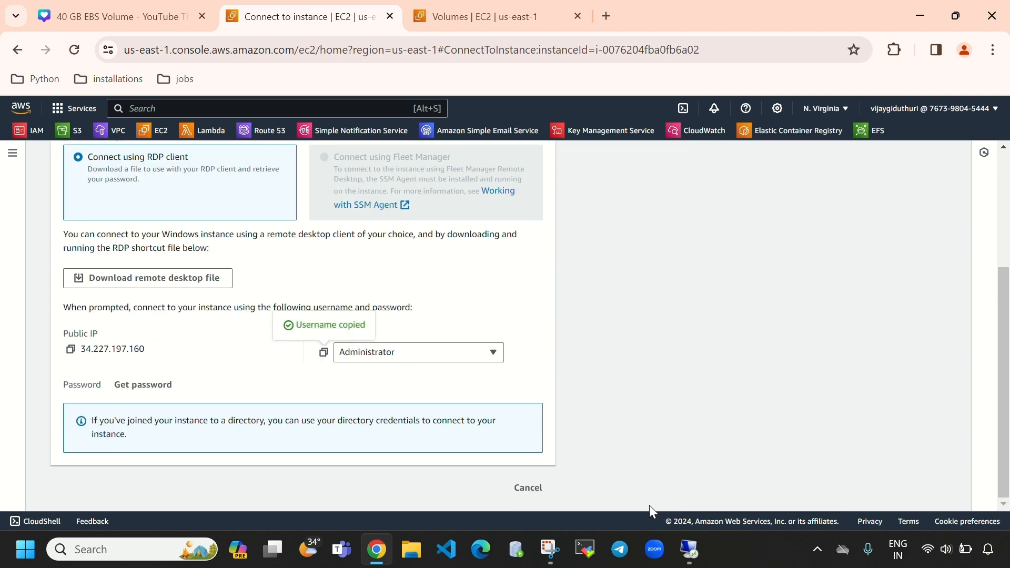
left_click(689, 549)
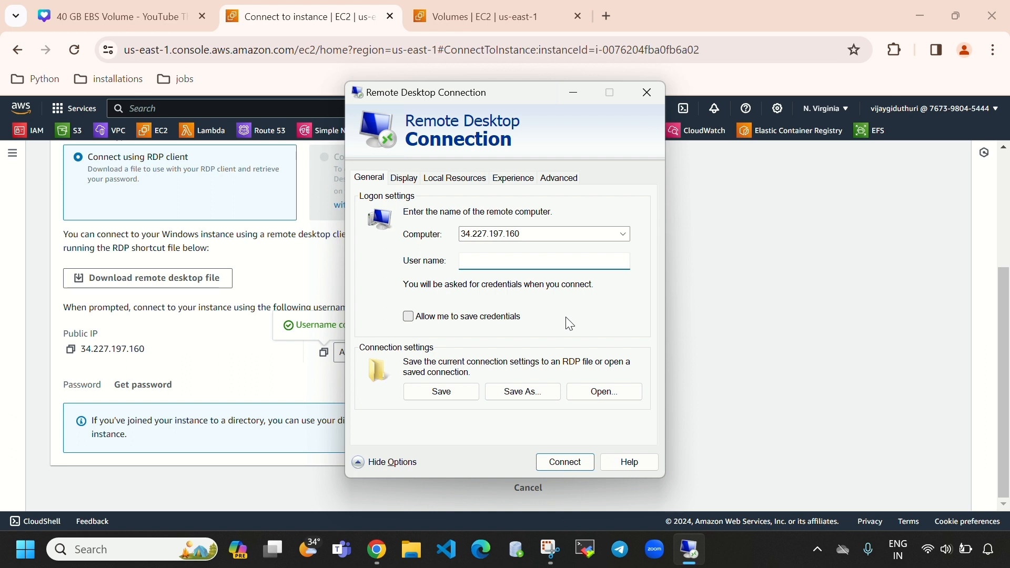
key("ctrl+v")
left_click(560, 464)
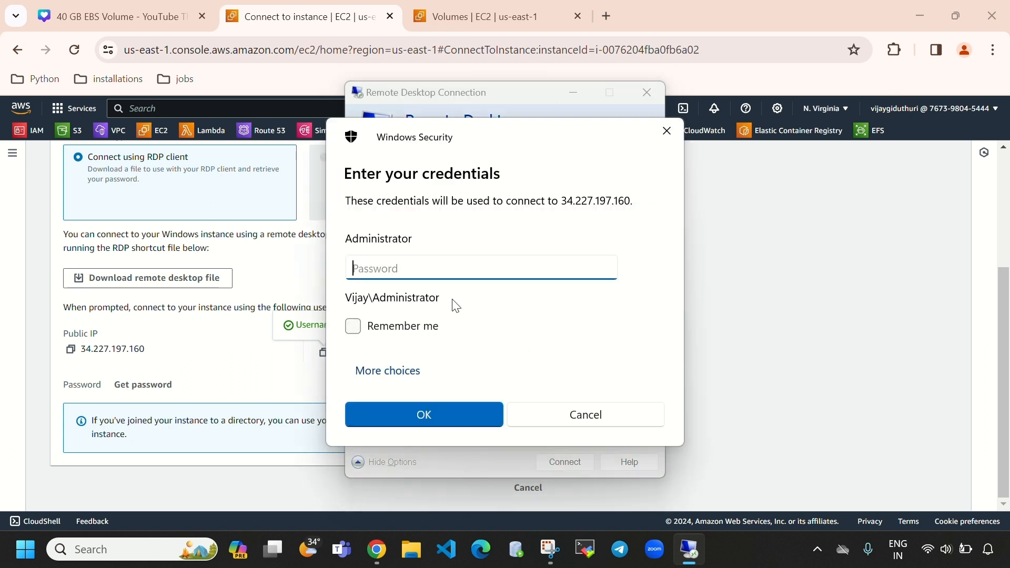
- Try to retrieve and decrypt the Windows administrator password from the instance's RDP client connection details
left_click(838, 275)
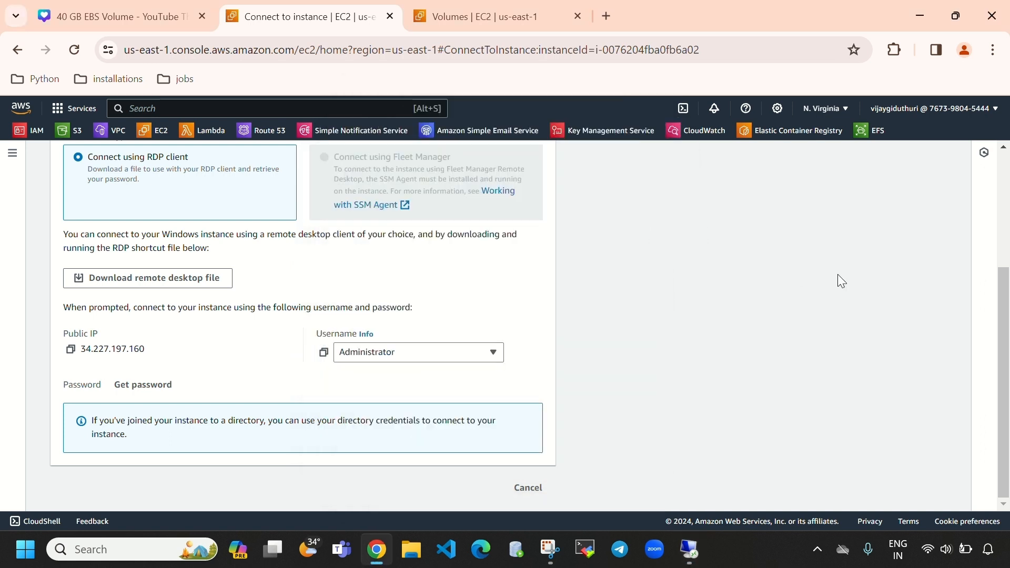
left_click(153, 385)
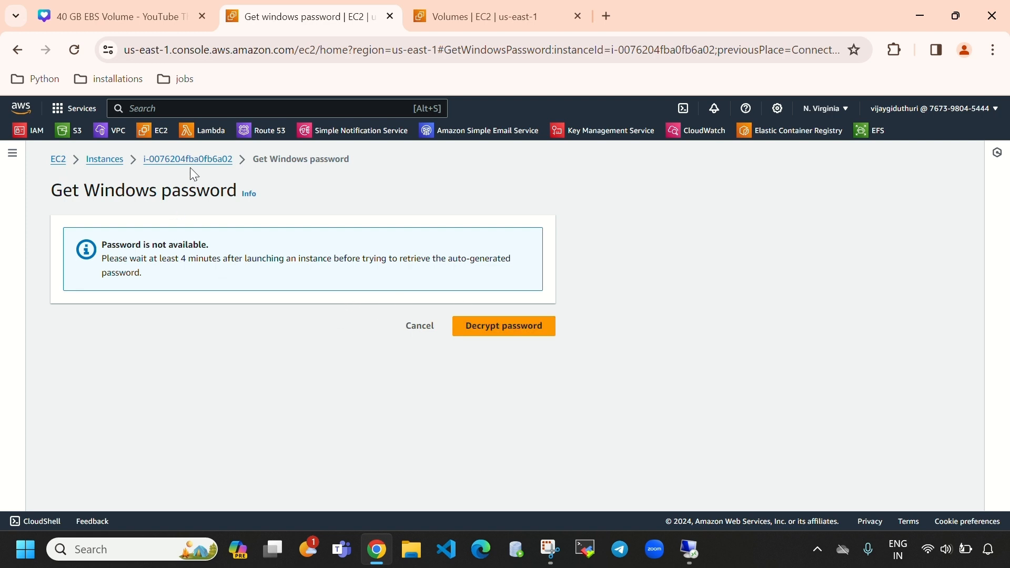
left_click(20, 47)
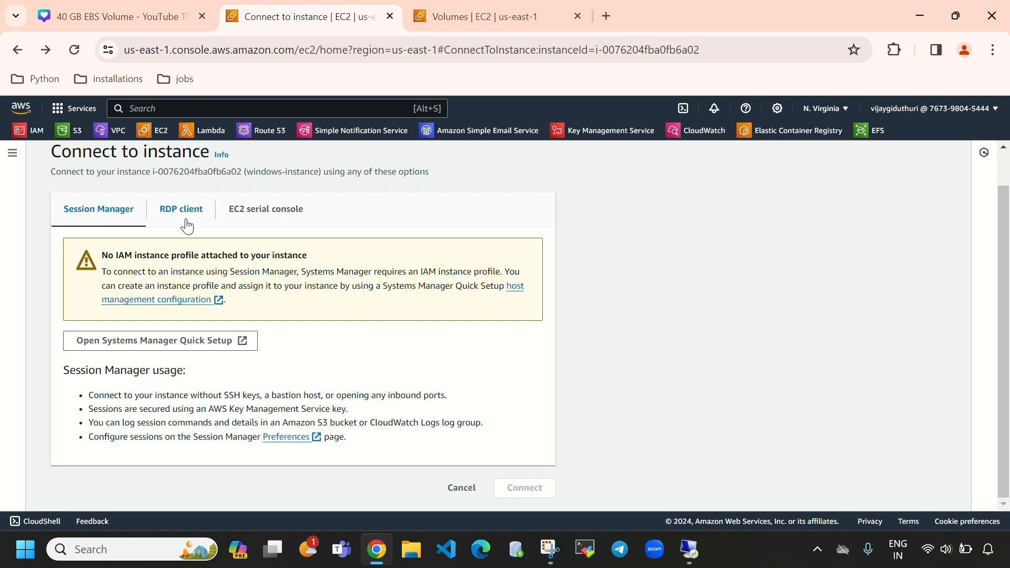
left_click(182, 219)
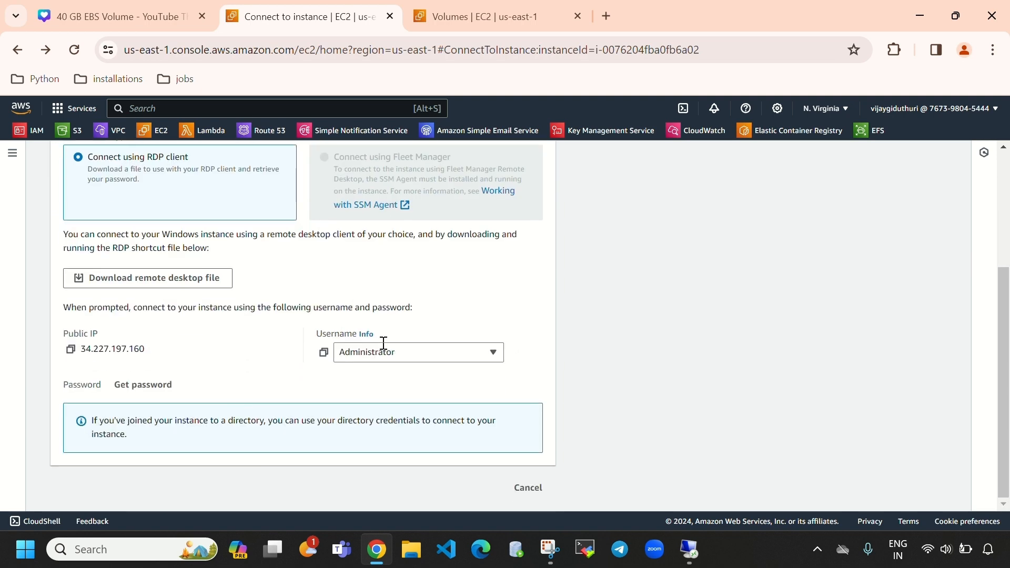
left_click(143, 385)
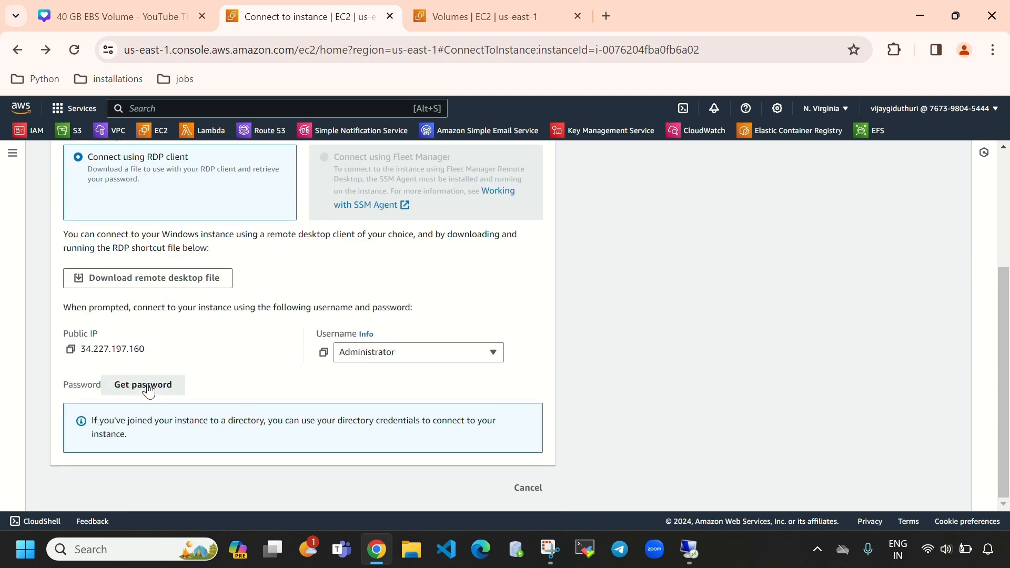
left_click(532, 325)
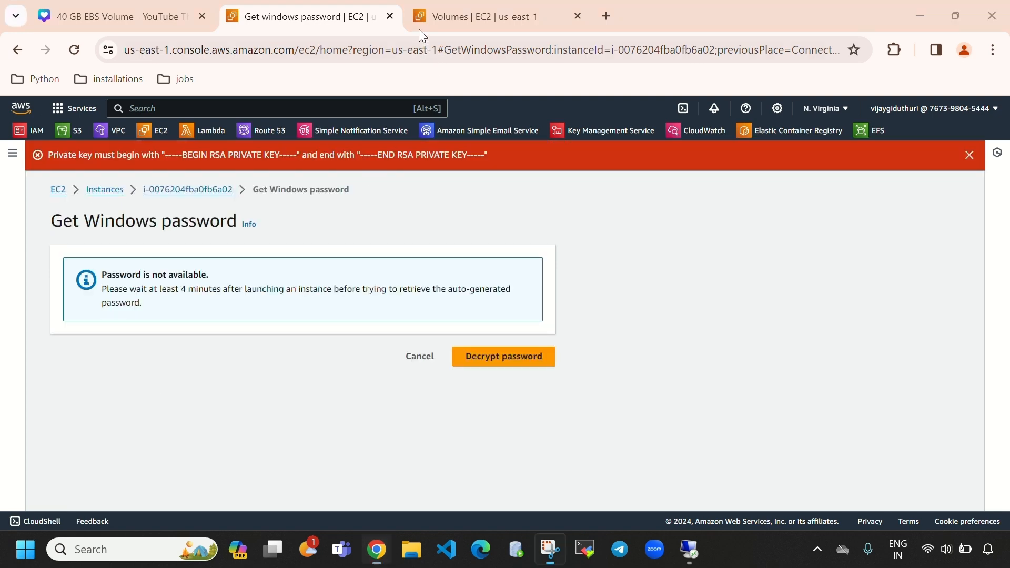
left_click(419, 356)
- Reopen the RDP client connection details of windows-instance from the instances list and request its Windows password
left_click(120, 161)
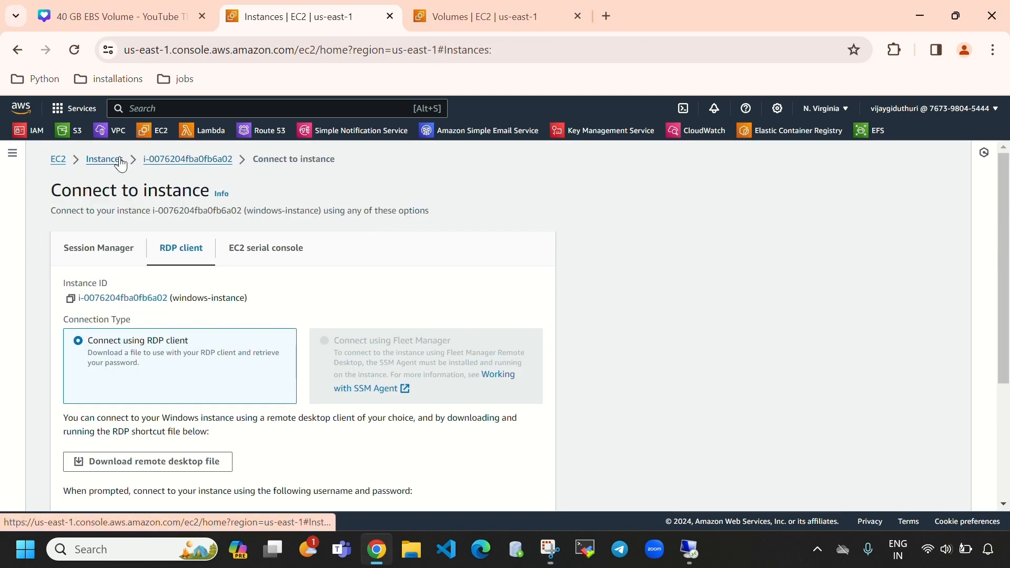
left_click(169, 223)
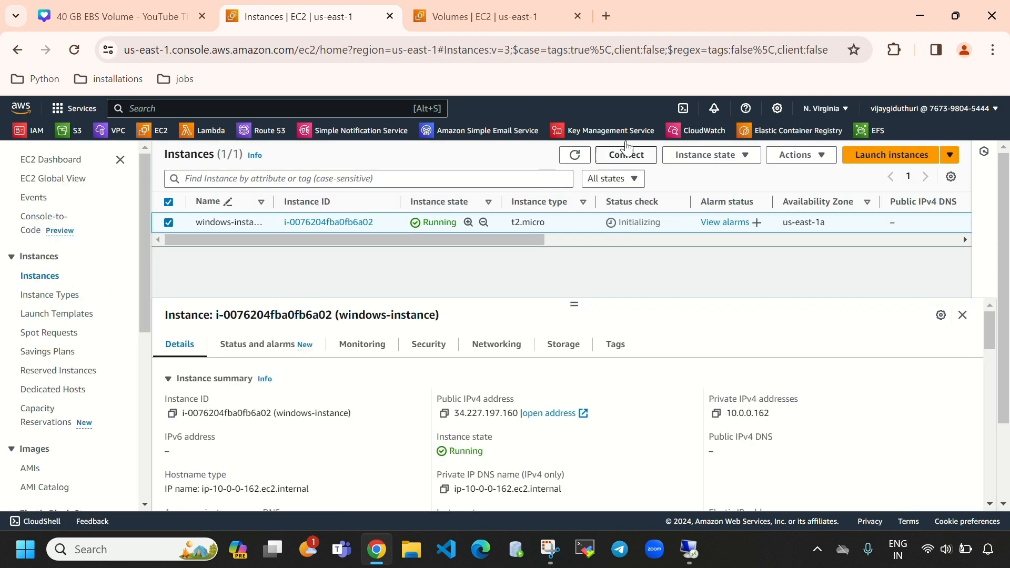
left_click(625, 155)
scroll(253, 279, "down", 1)
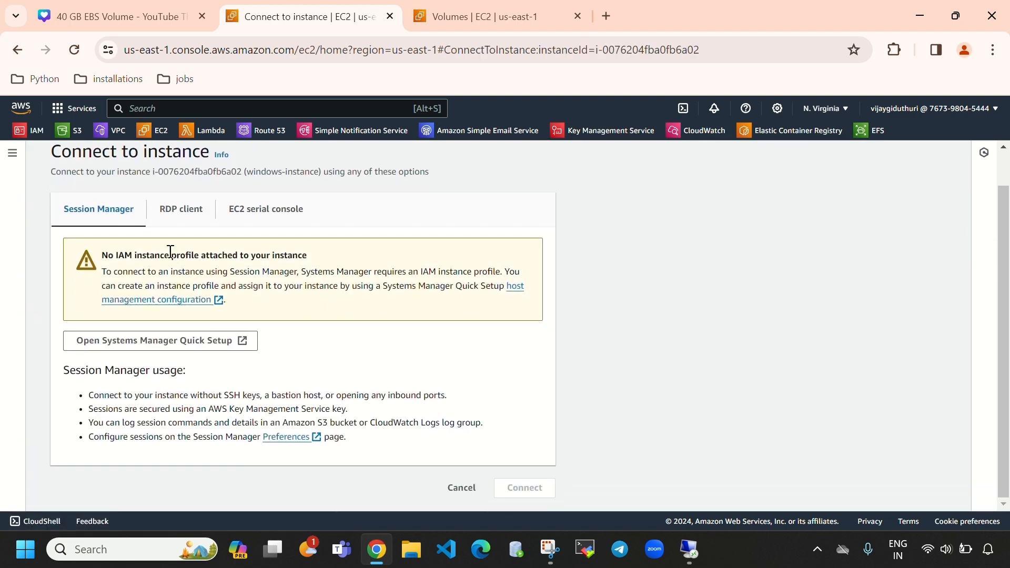
left_click(179, 225)
scroll(230, 338, "down", 3)
left_click(160, 395)
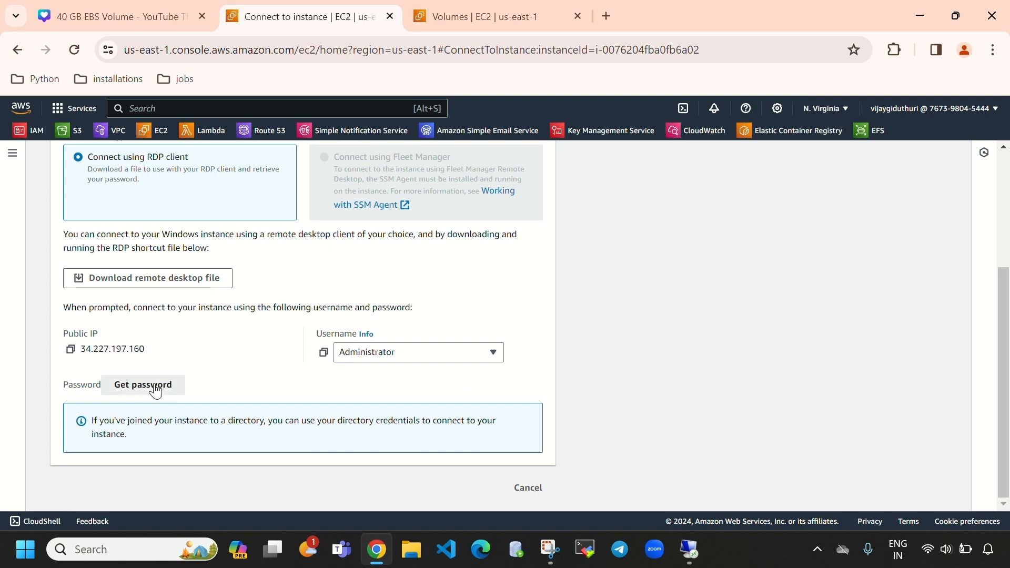
- Upload the private key file ec2key.pem for windows-instance and decrypt its Windows administrator password
scroll(226, 392, "down", 1)
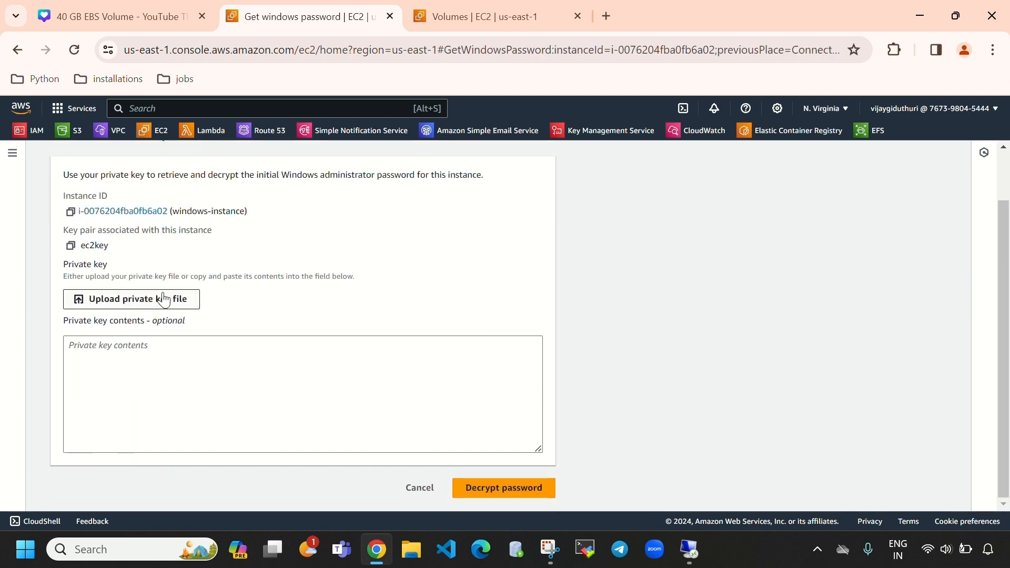
left_click(163, 300)
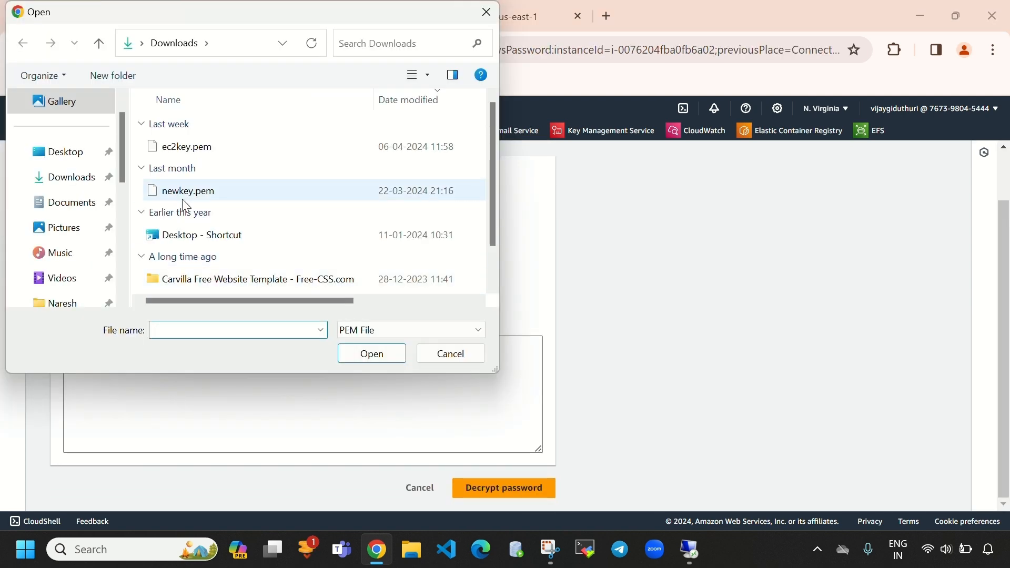
left_click(217, 157)
left_click(352, 356)
scroll(427, 390, "down", 1)
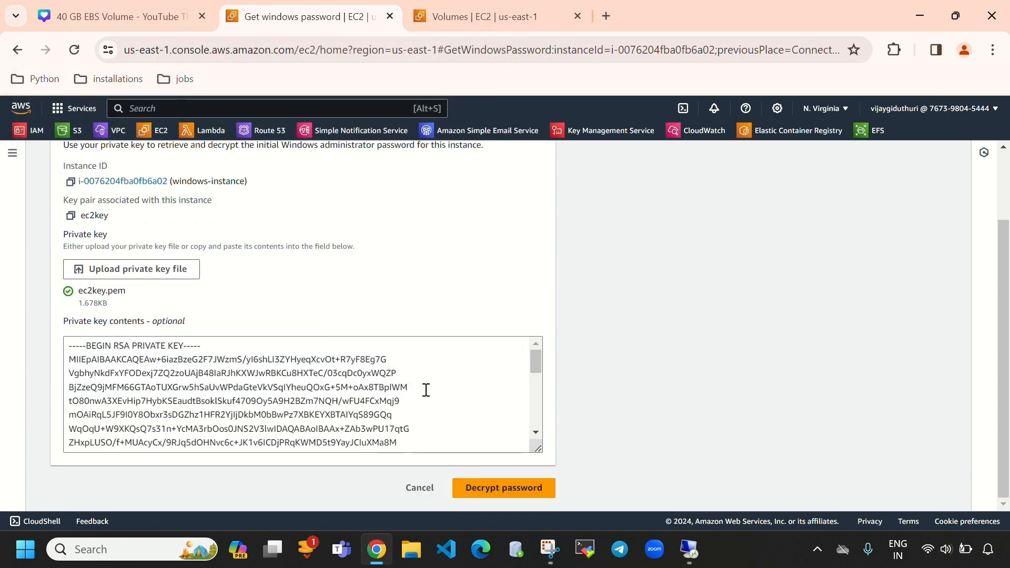
left_click(511, 490)
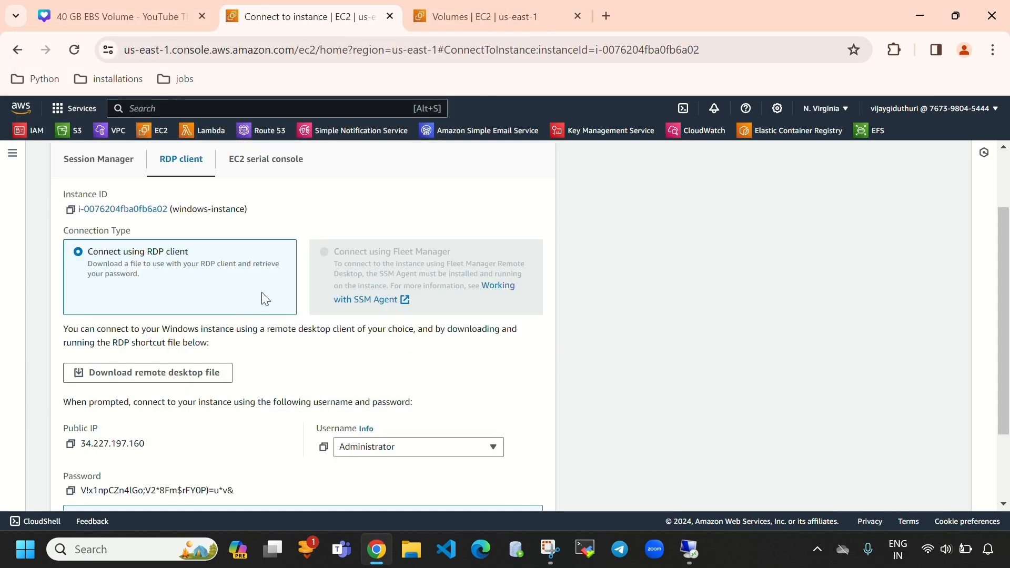
- Copy the decrypted administrator password into the Remote Desktop credentials prompt and connect despite the certificate warning
scroll(261, 292, "down", 2)
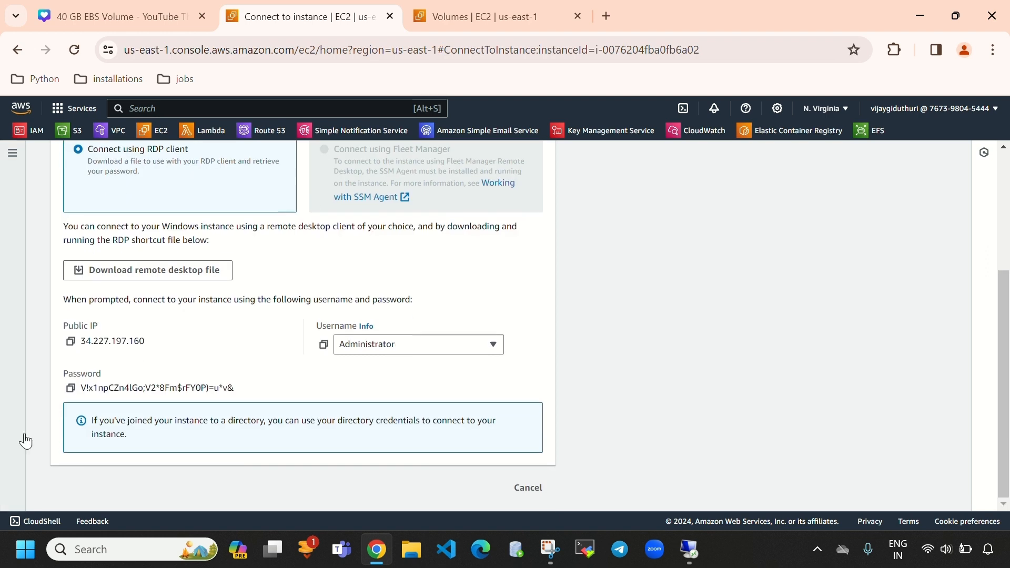
left_click(70, 387)
left_click(701, 545)
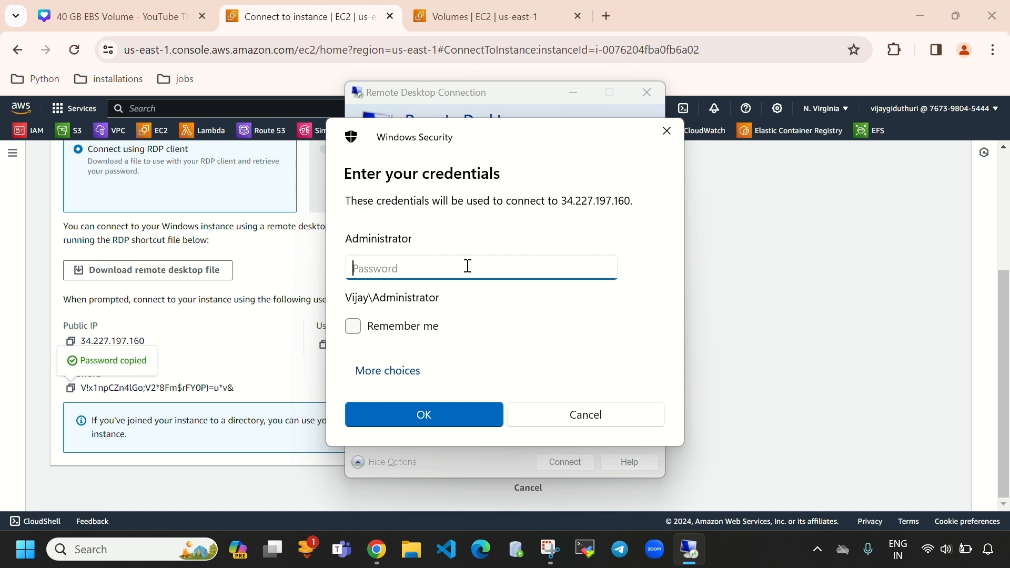
key("ctrl+v")
left_click(450, 420)
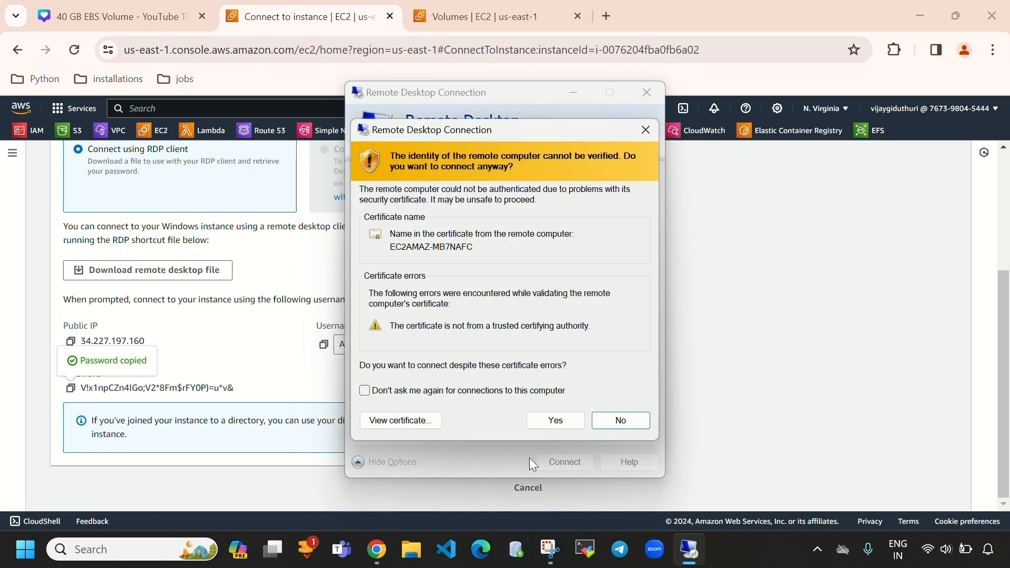
left_click(560, 418)
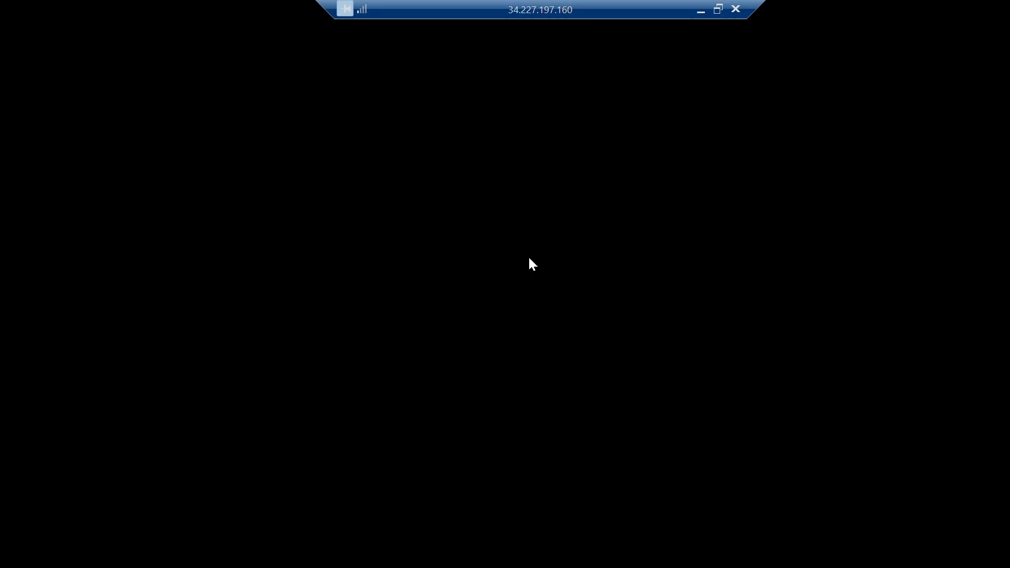
- Minimize the remote session, return from the connection page to the EC2 instances list, and refresh the Volumes list
left_click(700, 11)
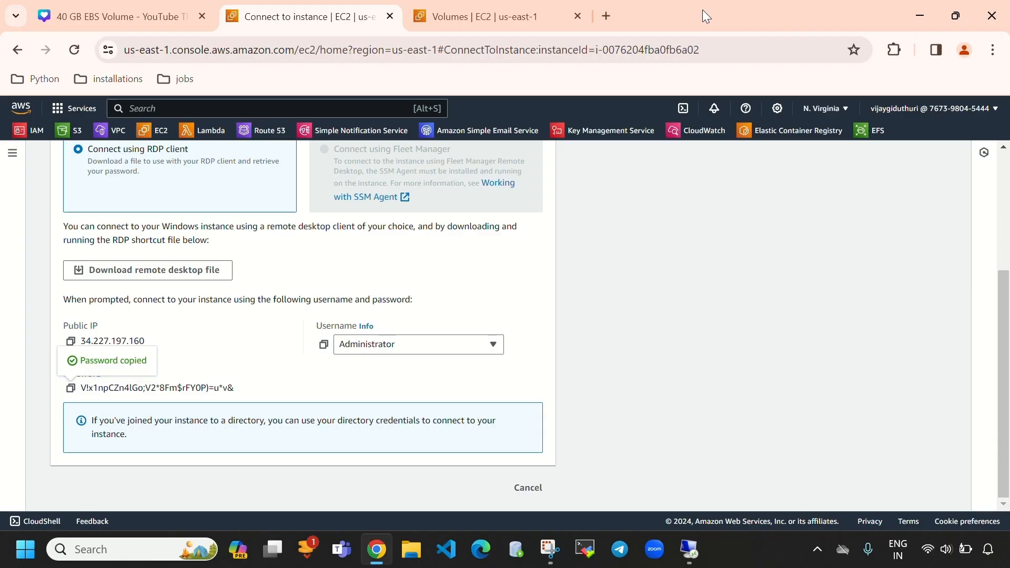
scroll(31, 174, "up", 4)
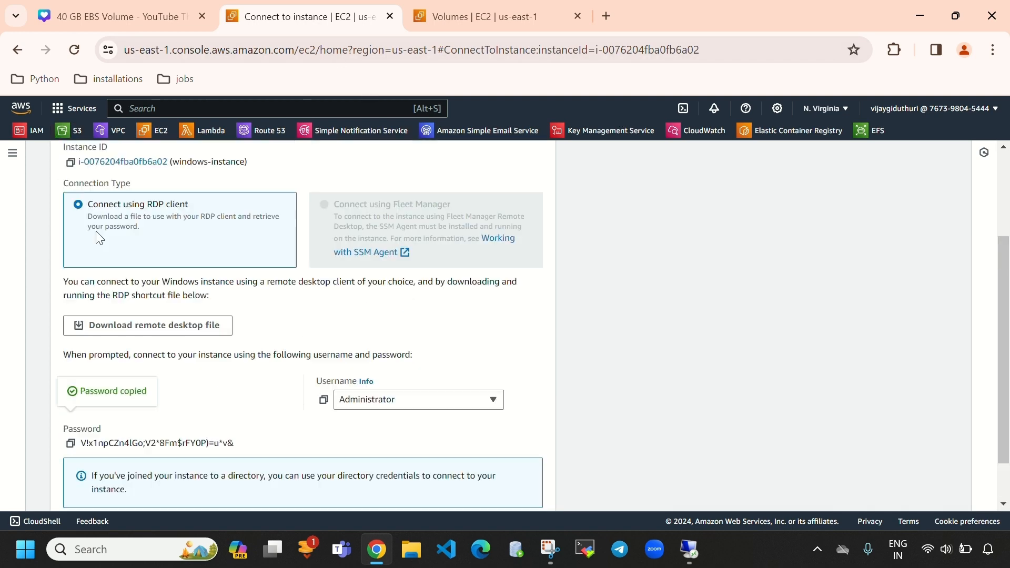
left_click(106, 159)
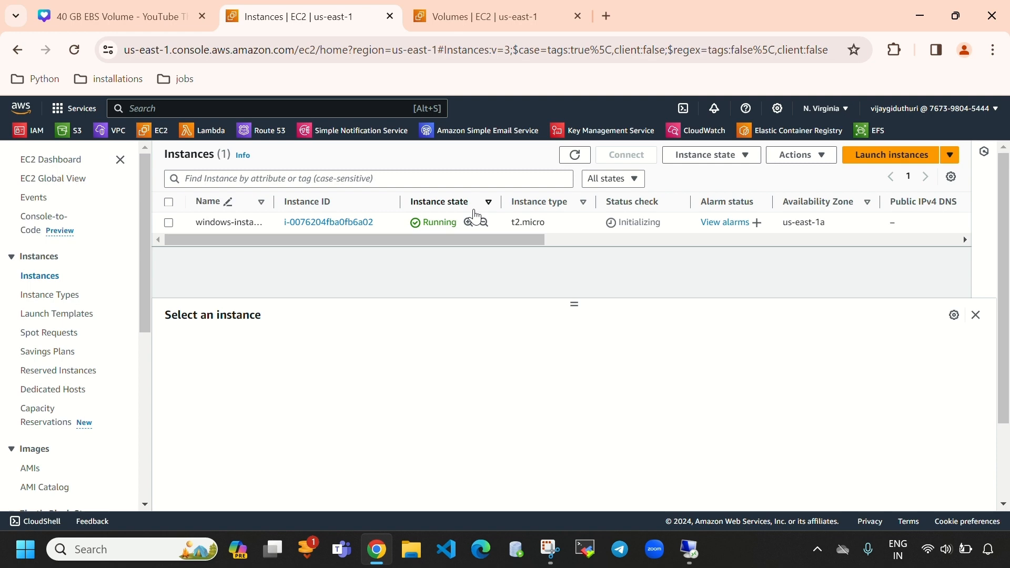
scroll(90, 398, "down", 3)
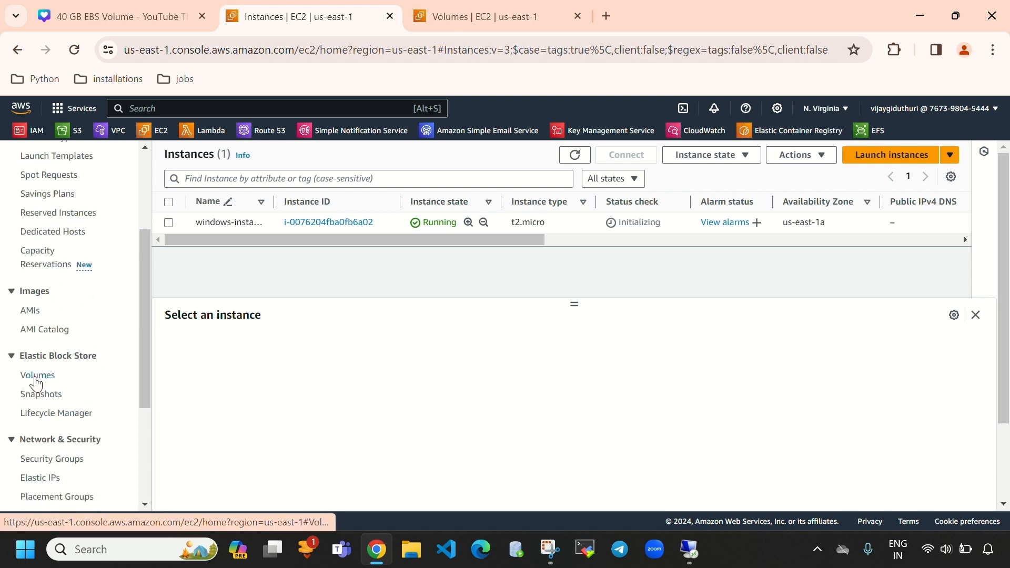
left_click(947, 15)
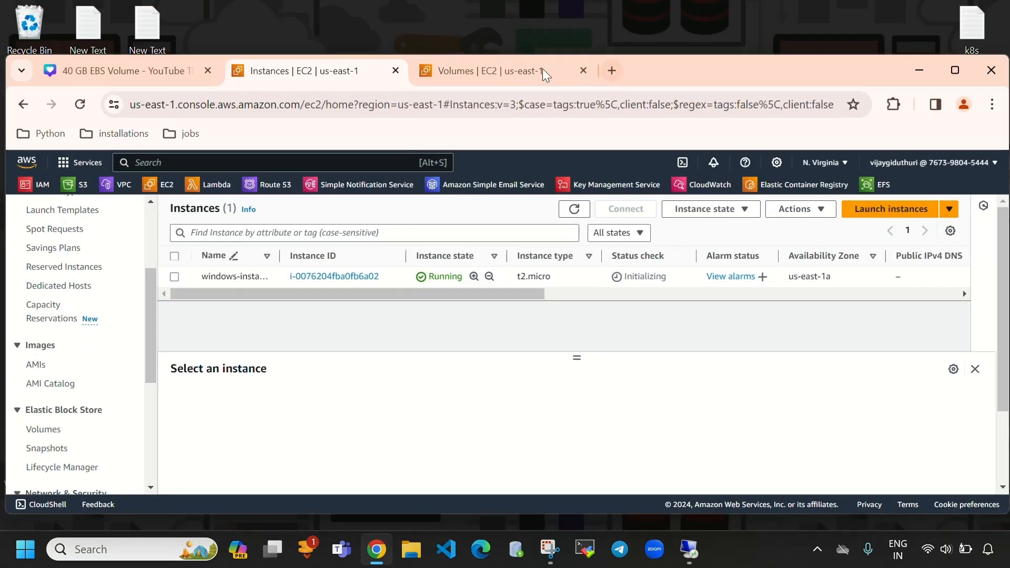
left_click(518, 71)
left_click(953, 71)
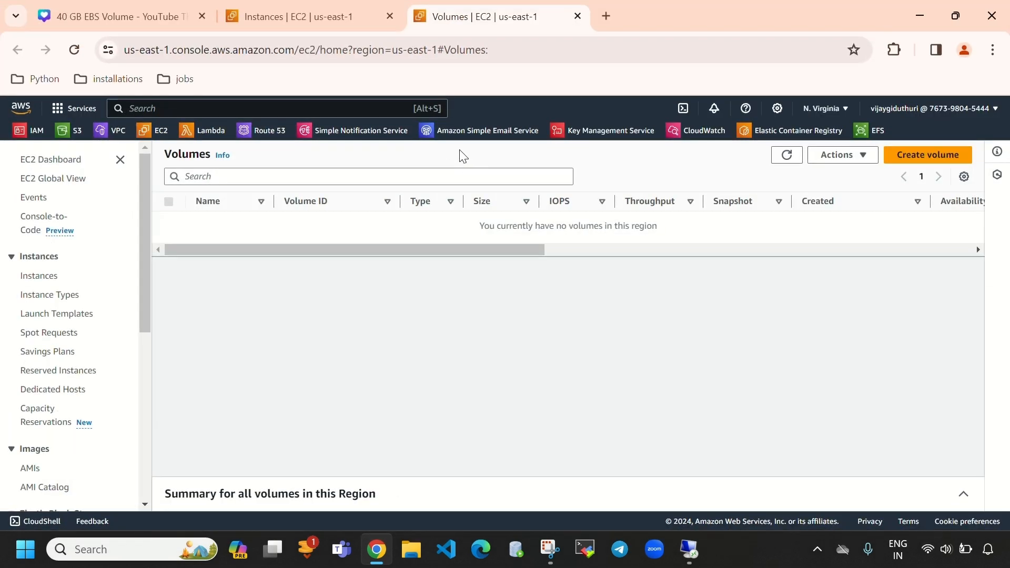
left_click(786, 154)
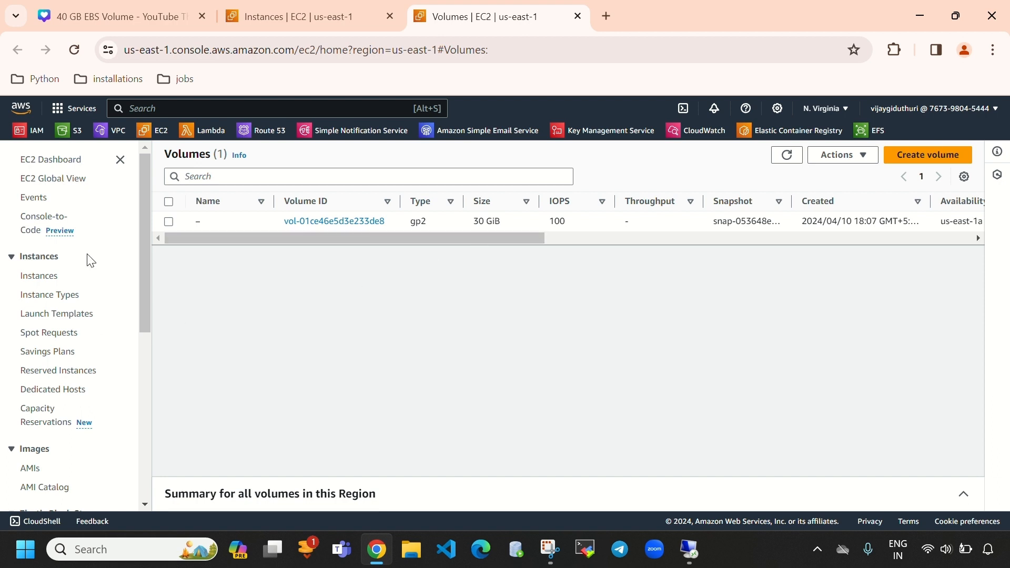
- Examine the size, state and attached resource of the volume belonging to windows-instance in the Volumes list
left_click(315, 26)
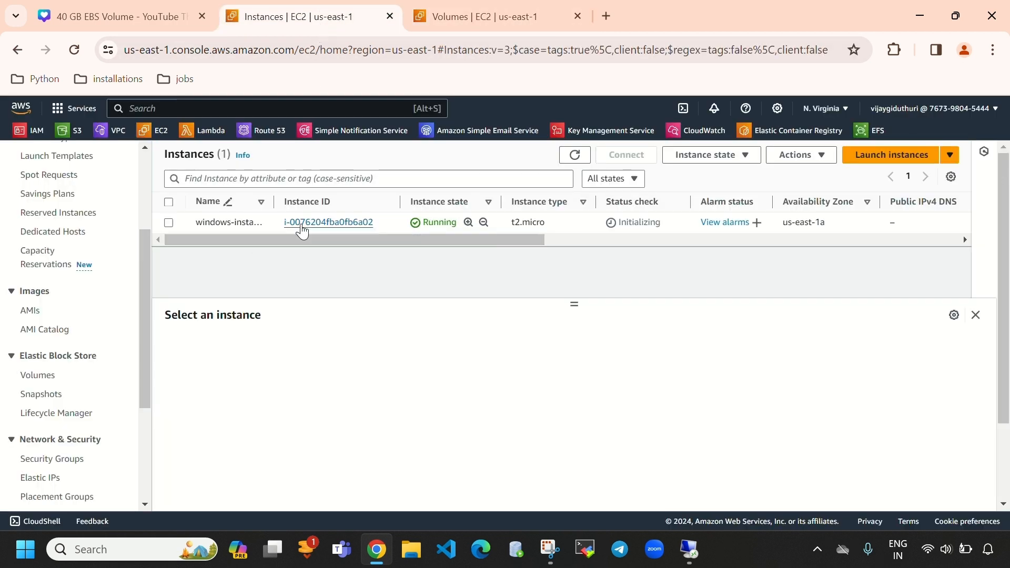
scroll(37, 350, "down", 1)
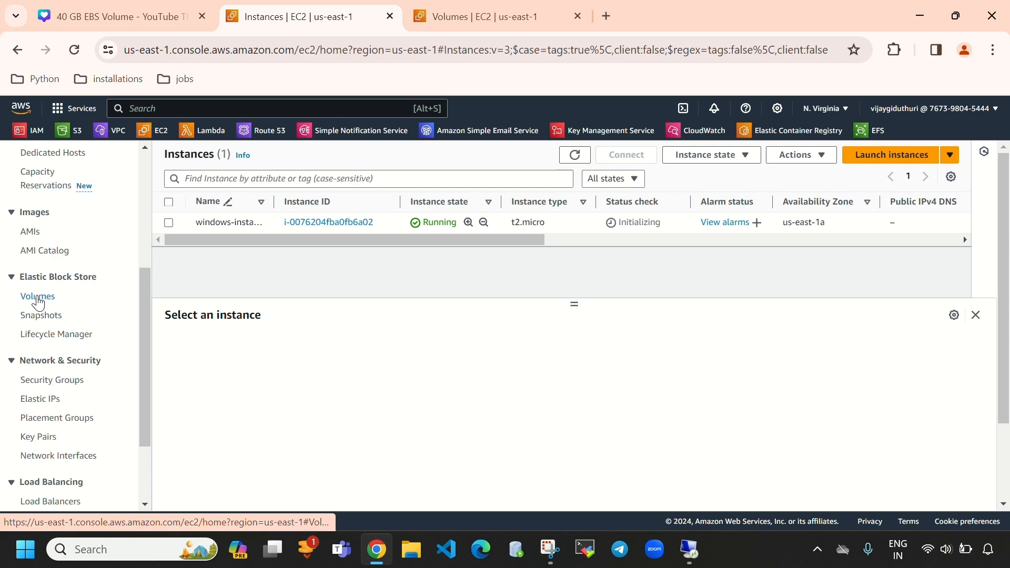
left_click(956, 15)
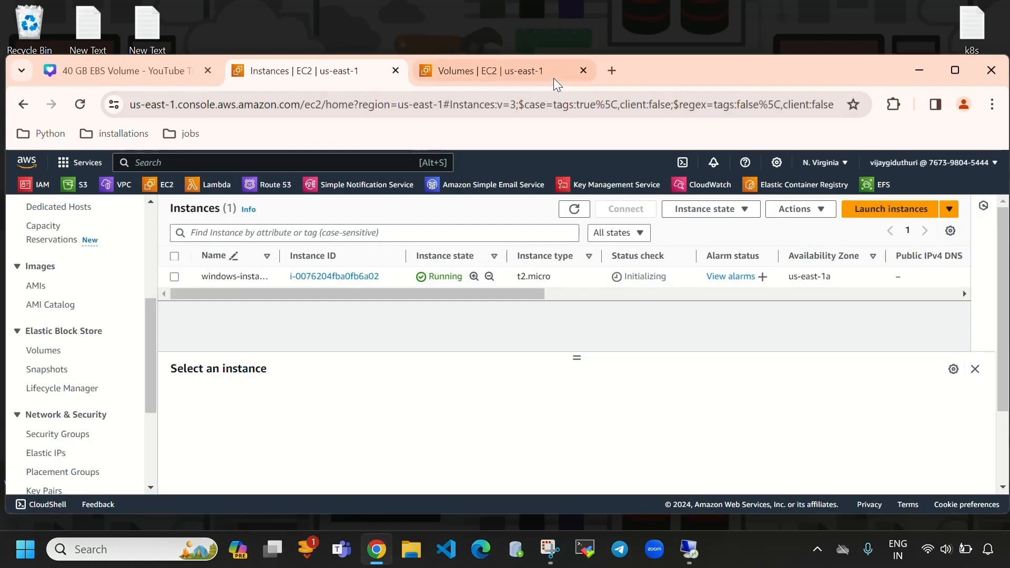
left_click(489, 71)
left_click(955, 70)
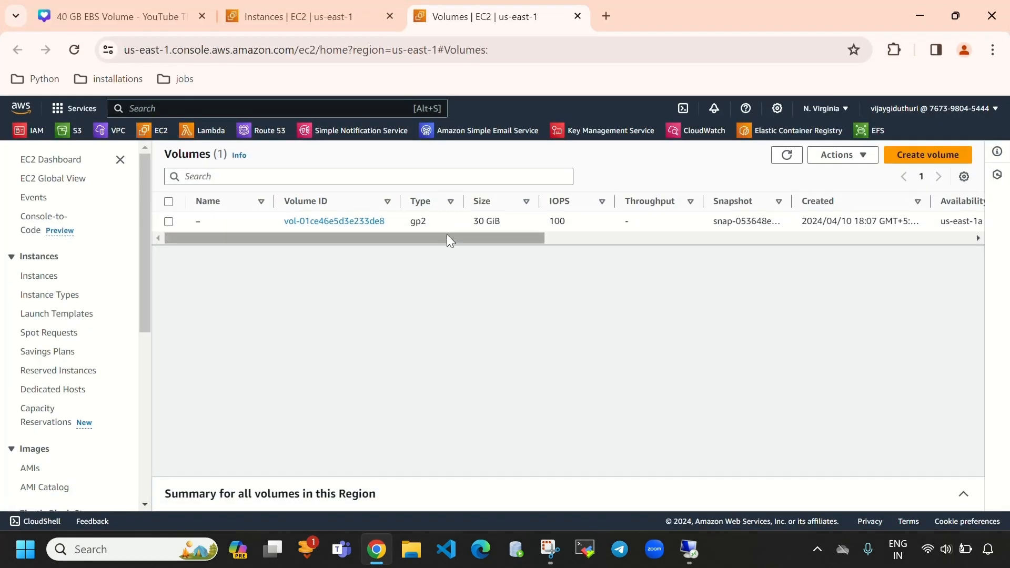
left_click_drag(472, 219, 611, 222)
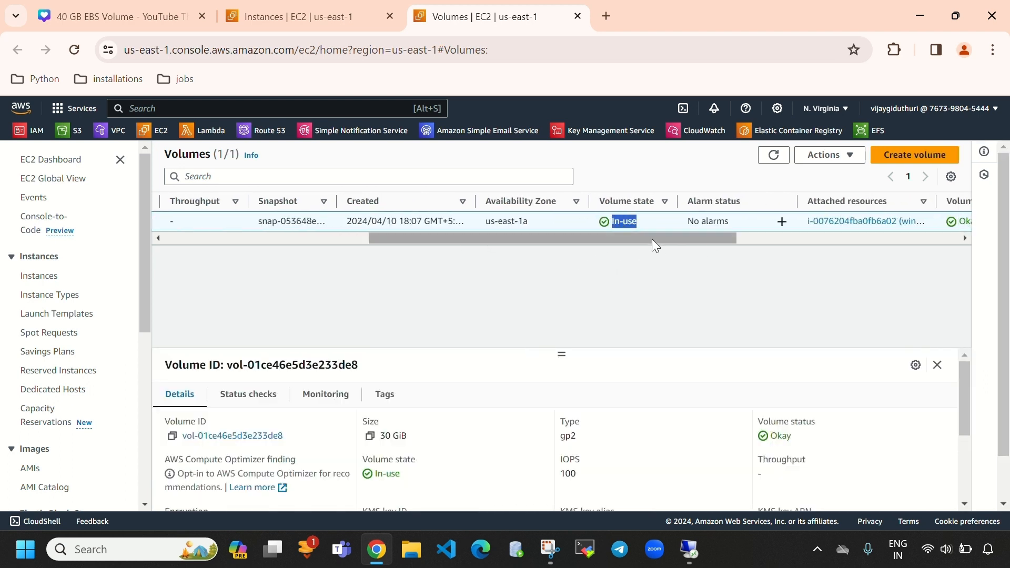
left_click(639, 273)
left_click_drag(655, 247, 481, 248)
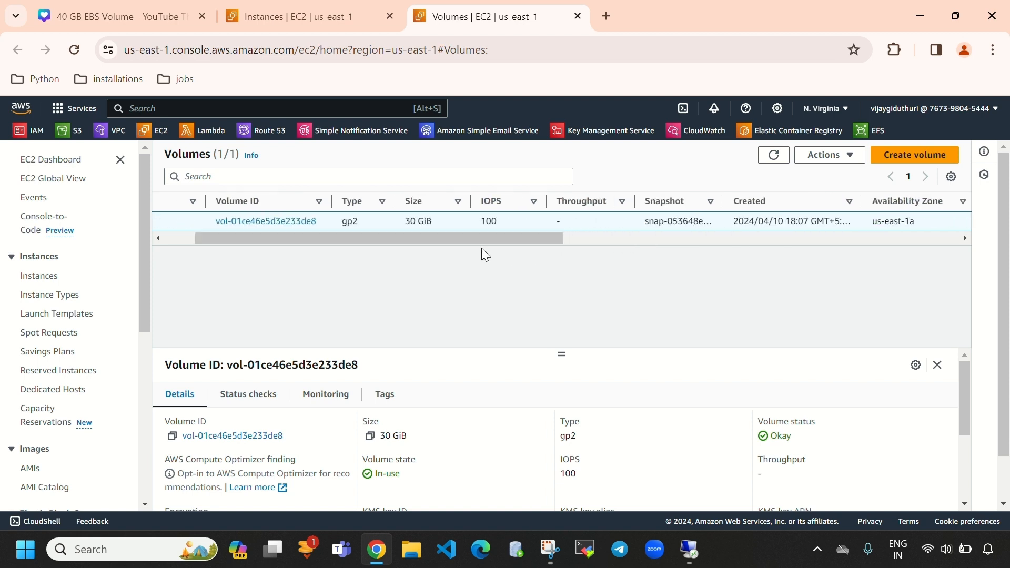
- Switch back to the remote desktop session of windows-instance and refresh its desktop repeatedly while it loads
left_click(336, 17)
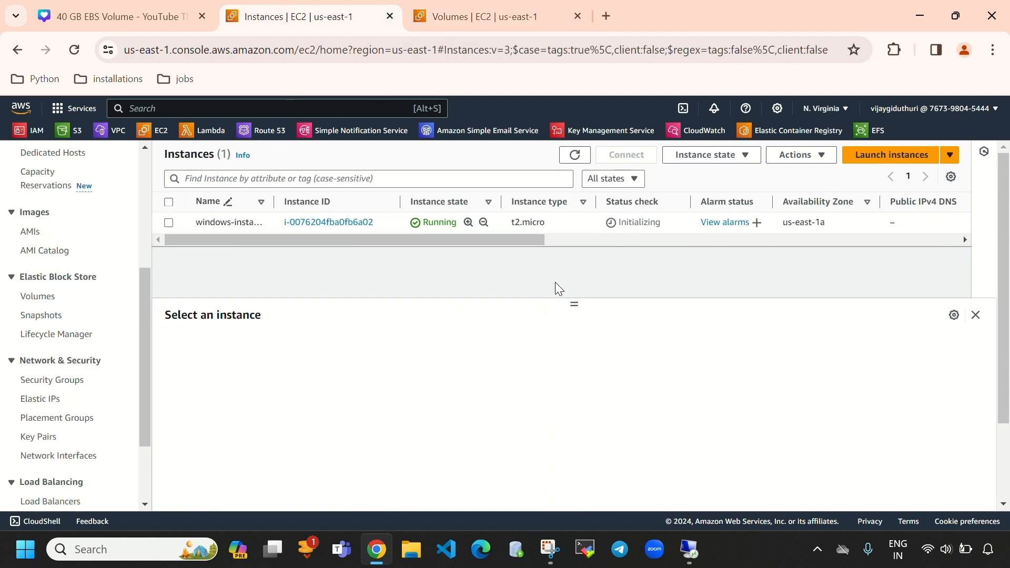
left_click(689, 549)
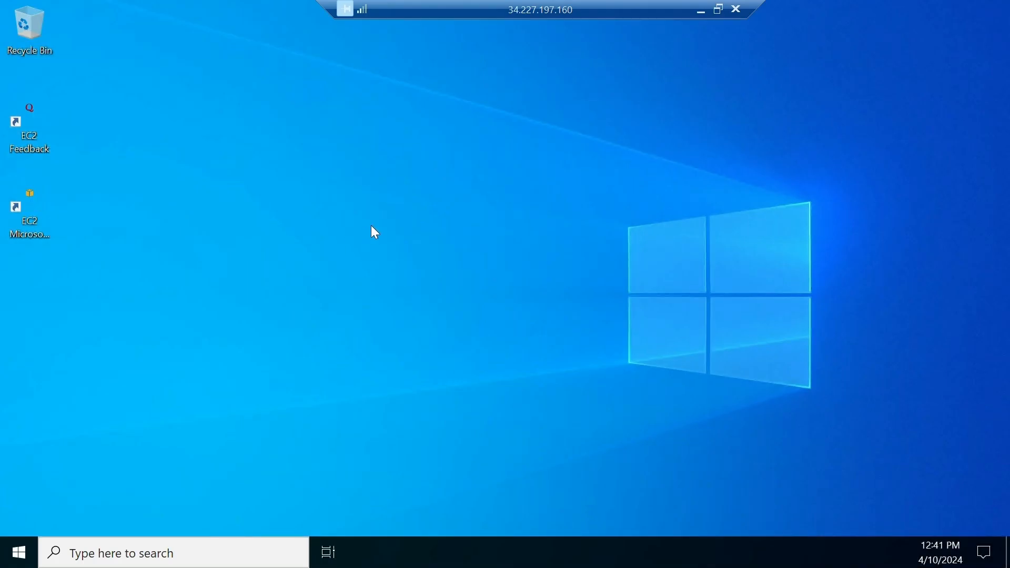
right_click(371, 227)
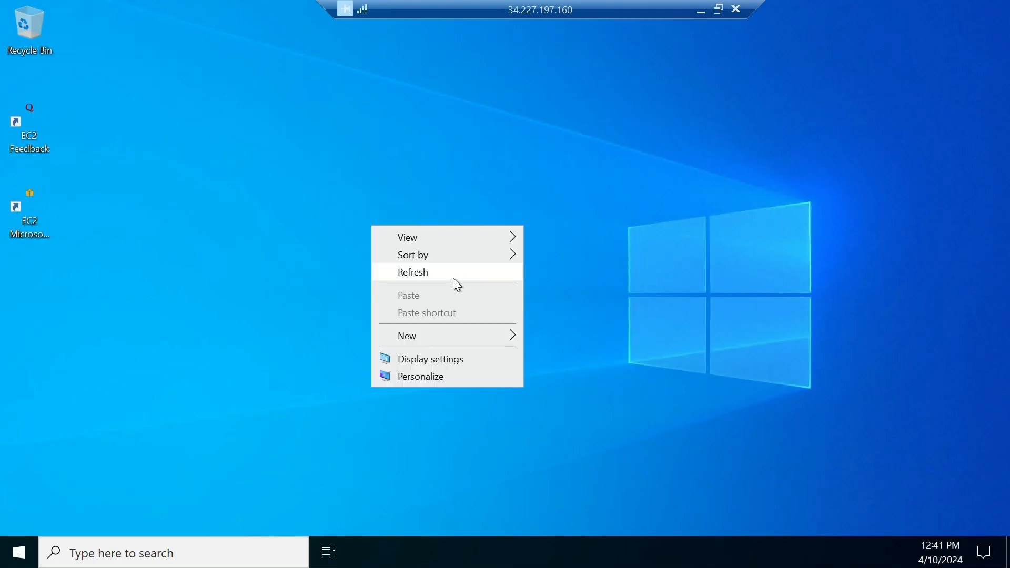
left_click(453, 274)
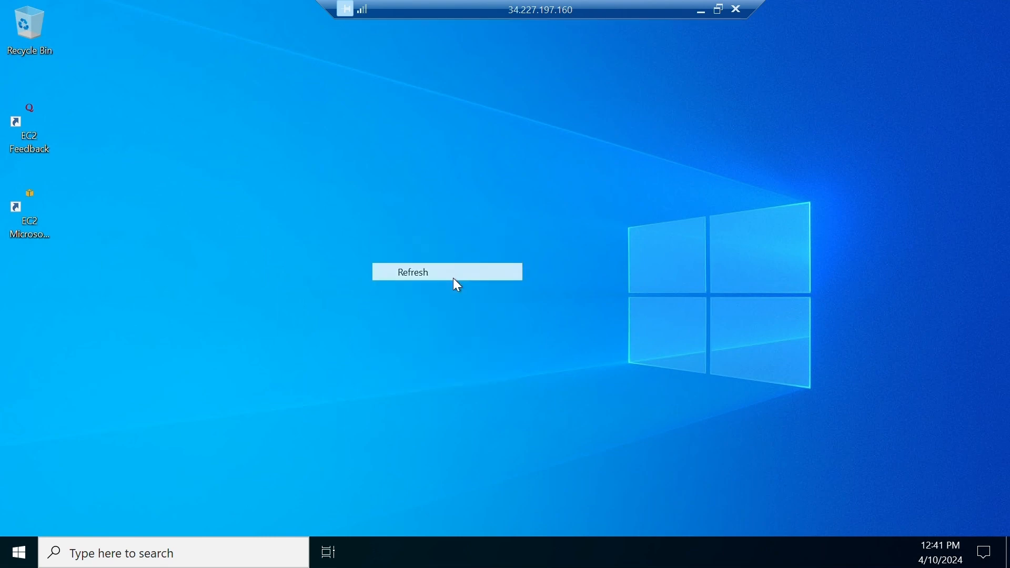
right_click(325, 119)
left_click(444, 172)
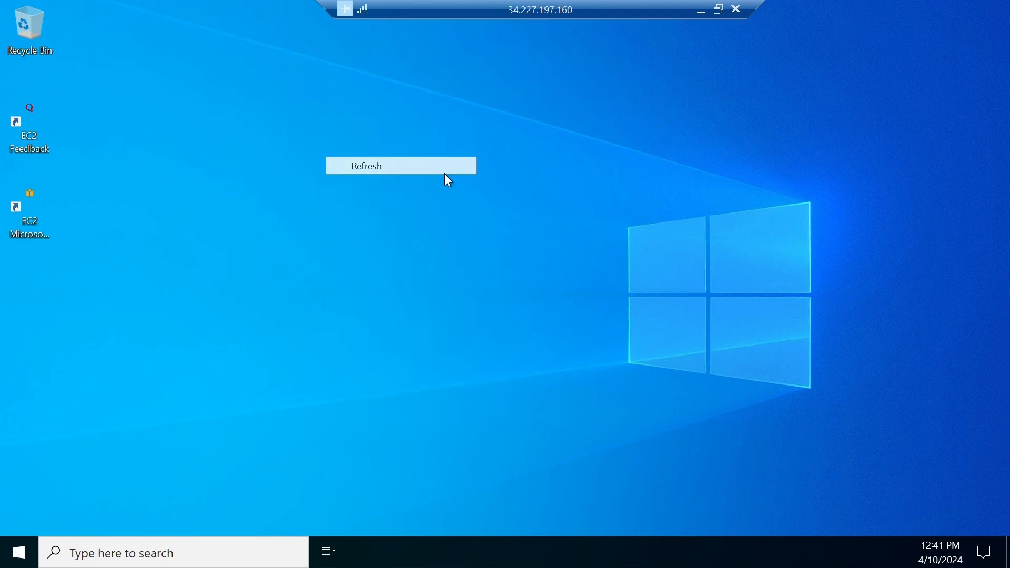
right_click(444, 142)
left_click(483, 195)
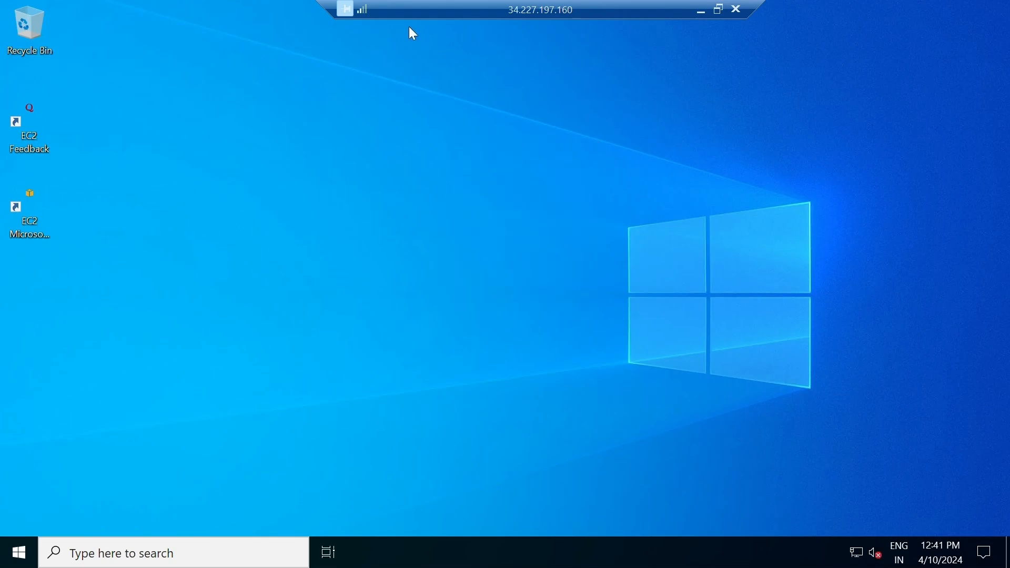
right_click(432, 181)
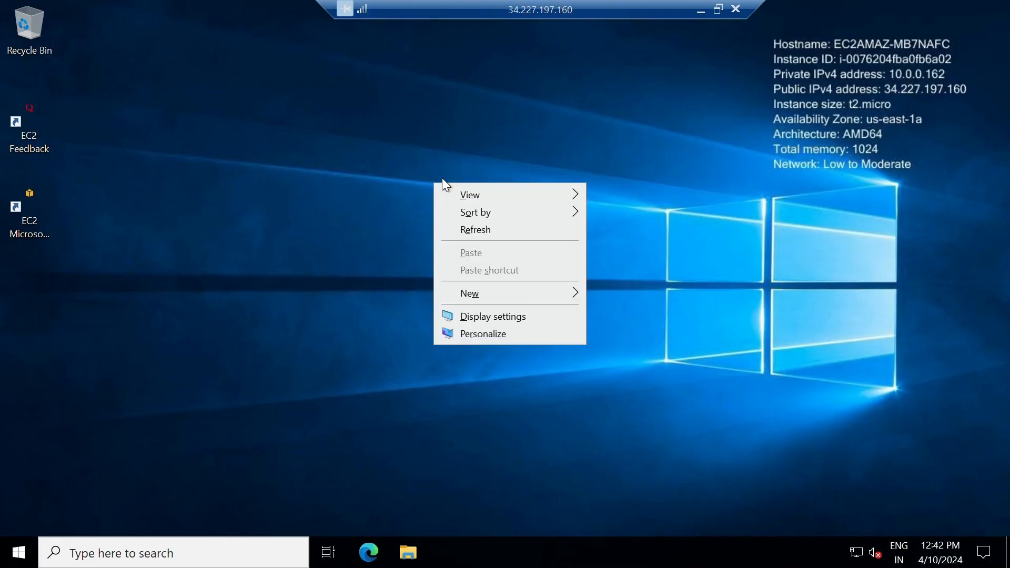
left_click(480, 227)
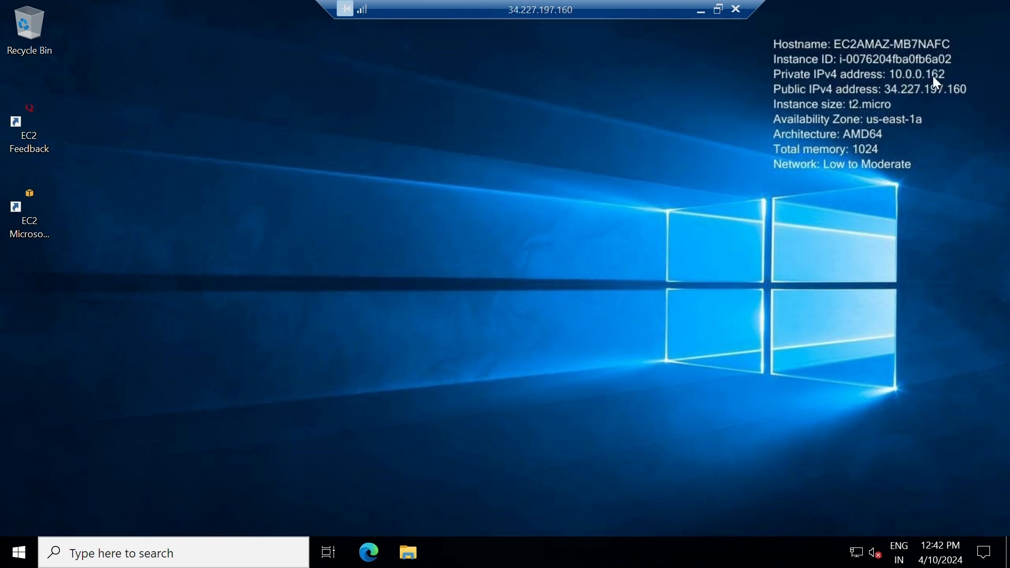
- Compare the IPv4 addresses of windows-instance in the EC2 console with those on the remote desktop, and refresh the desktop
left_click(701, 11)
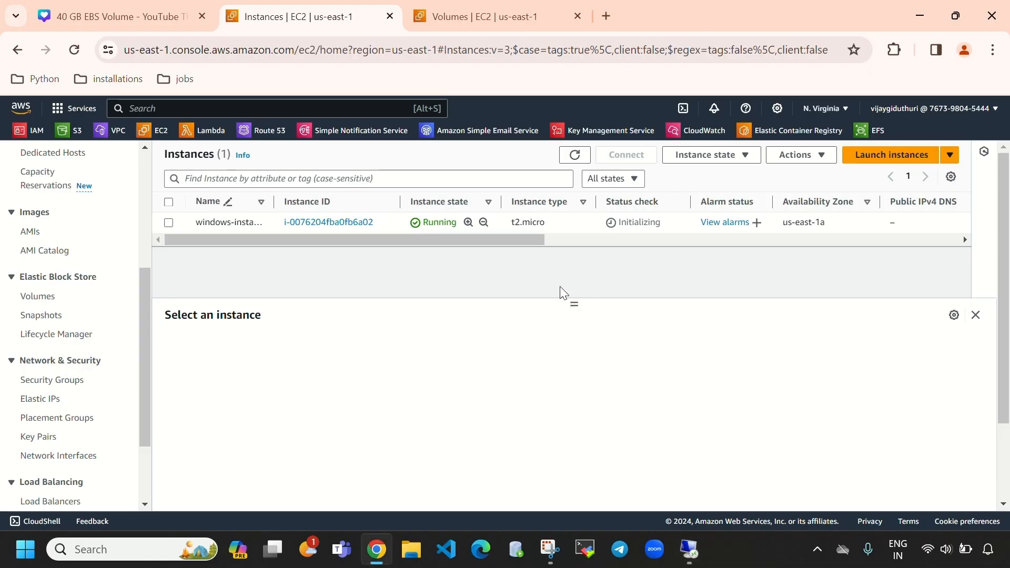
left_click(169, 223)
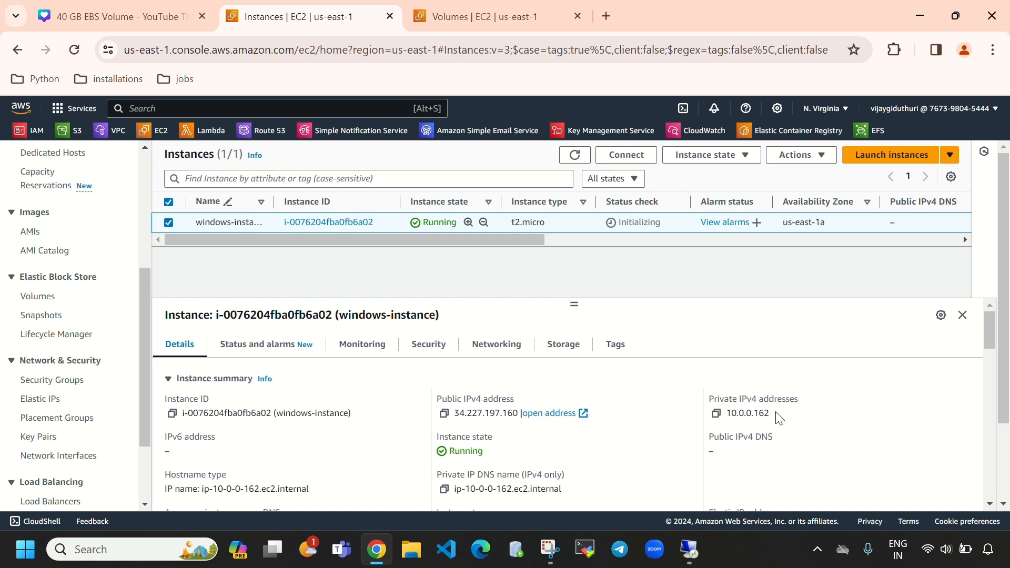
left_click_drag(773, 413, 719, 420)
left_click(597, 428)
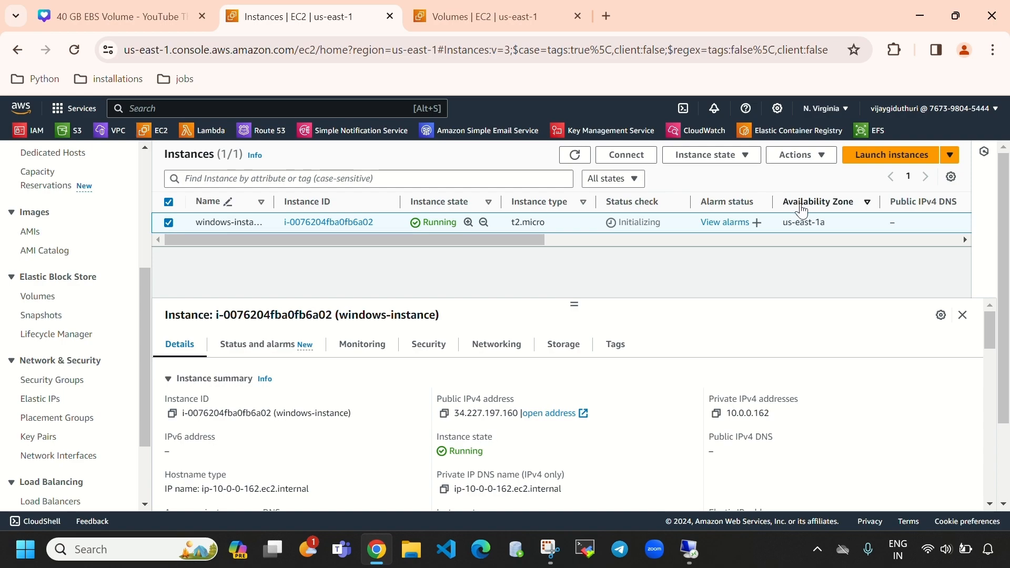
left_click(689, 550)
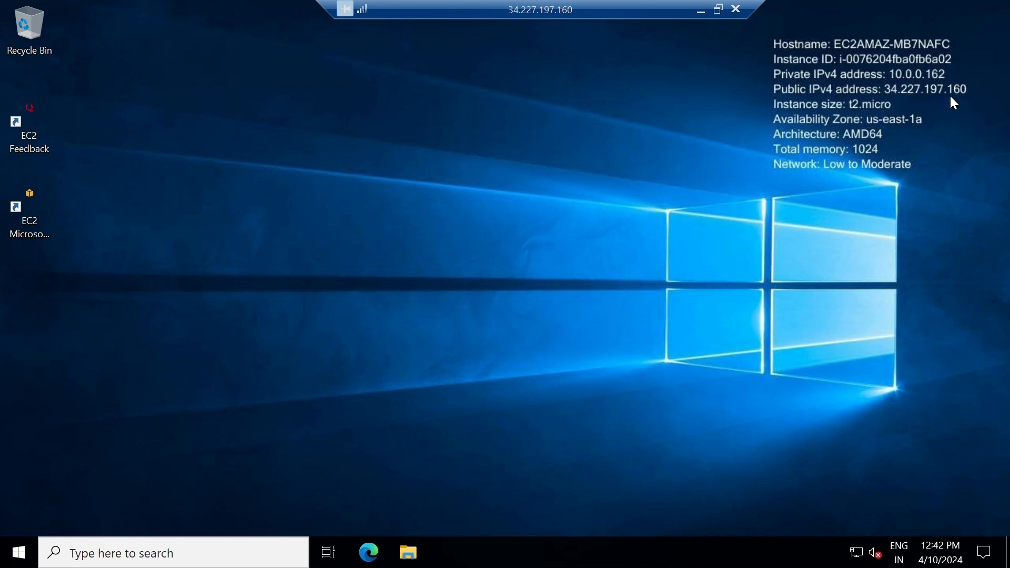
right_click(415, 206)
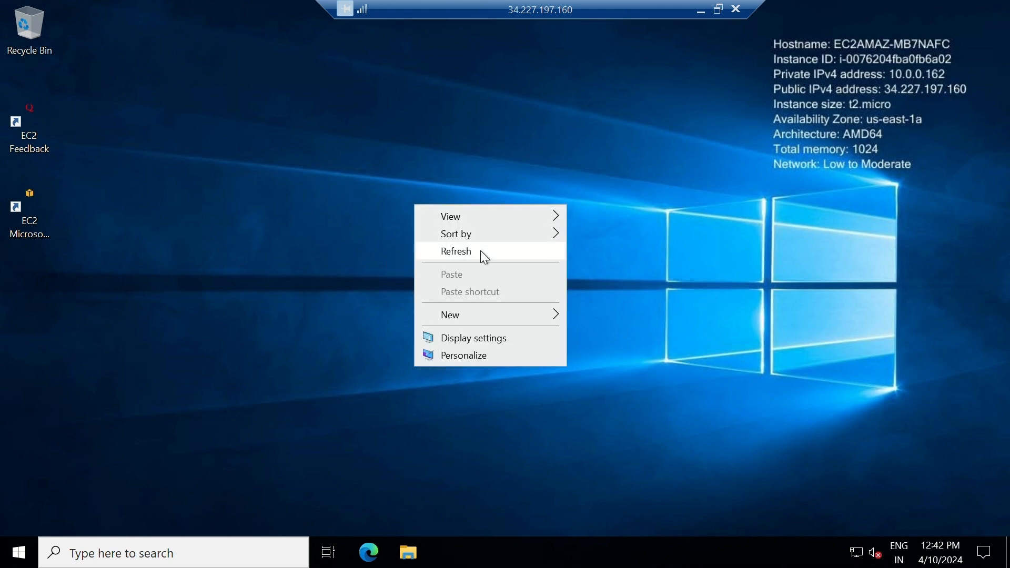
left_click(480, 255)
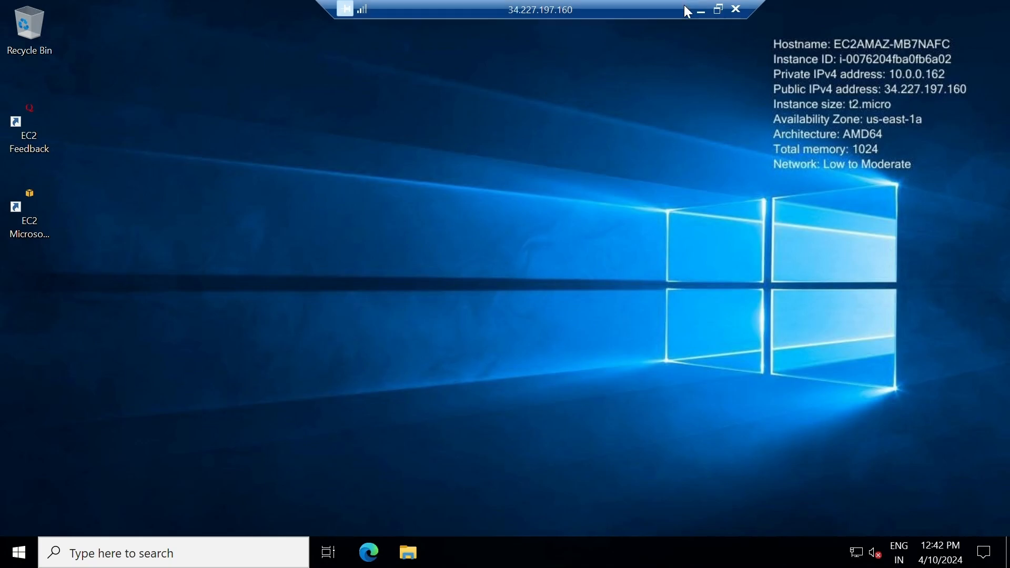
- Return to the EC2 console and examine the block device volume size in the storage details of windows-instance
left_click(701, 10)
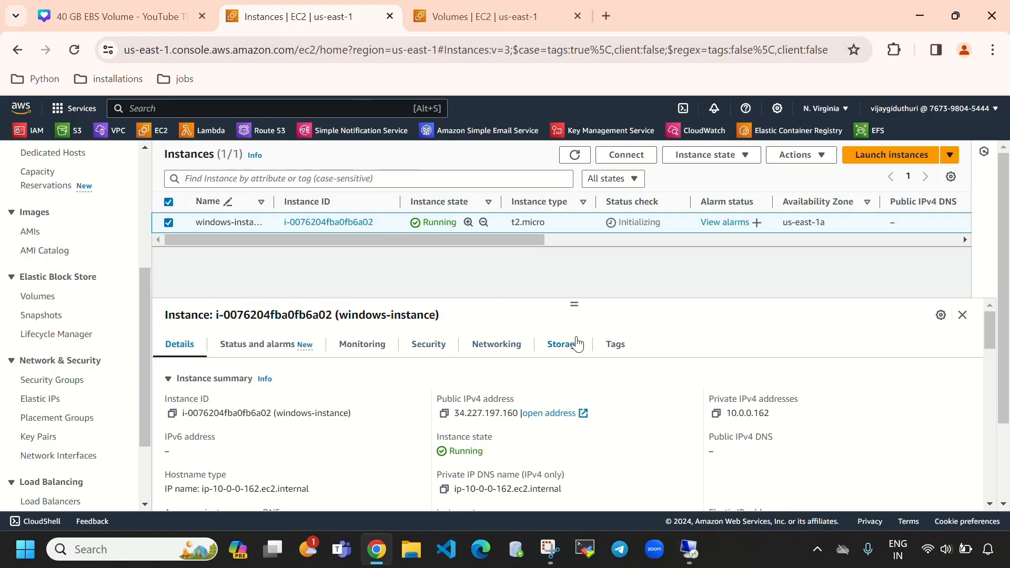
left_click(613, 347)
left_click(575, 353)
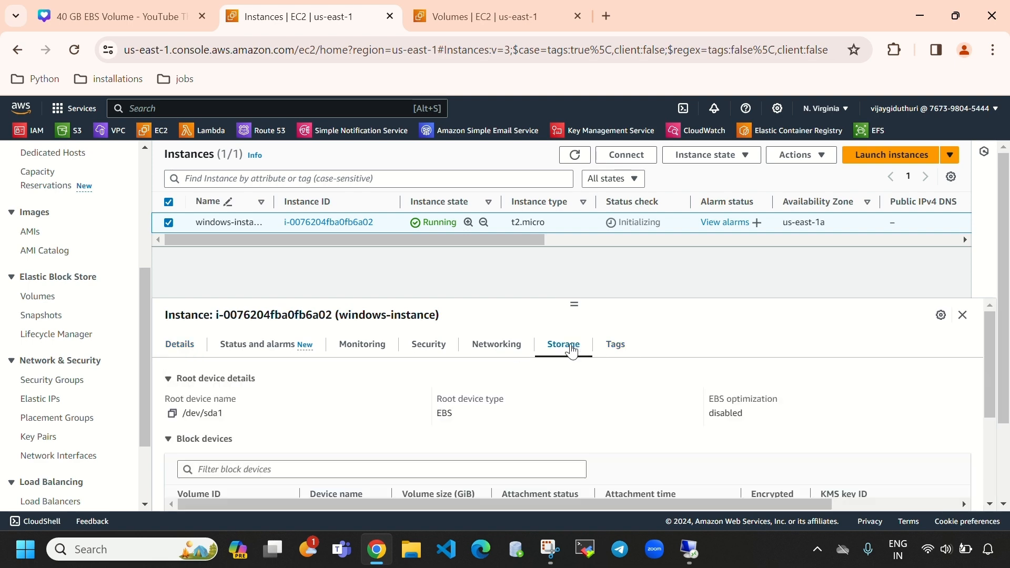
scroll(474, 383, "down", 3)
scroll(450, 381, "up", 1)
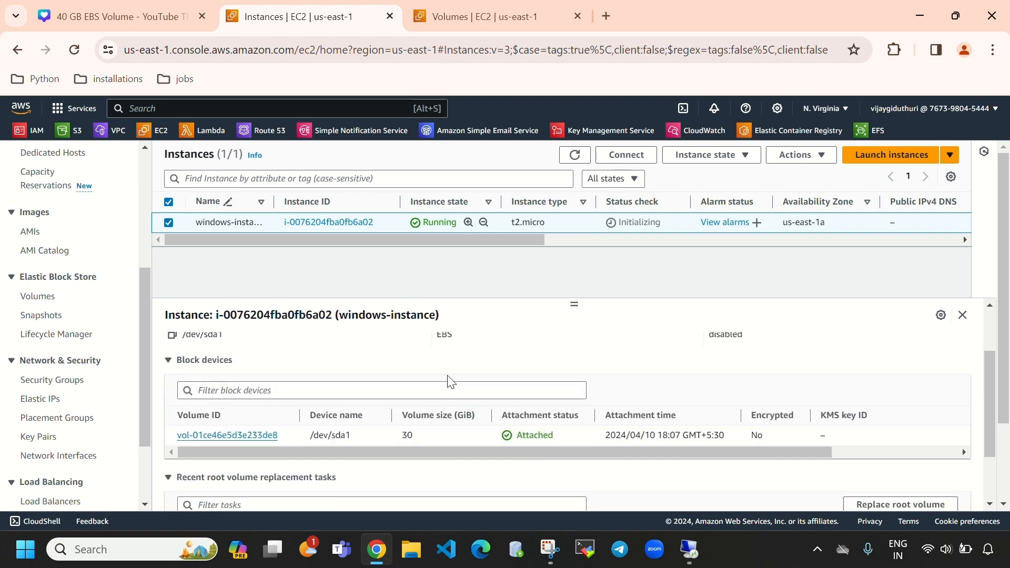
scroll(450, 383, "up", 2)
scroll(460, 408, "down", 2)
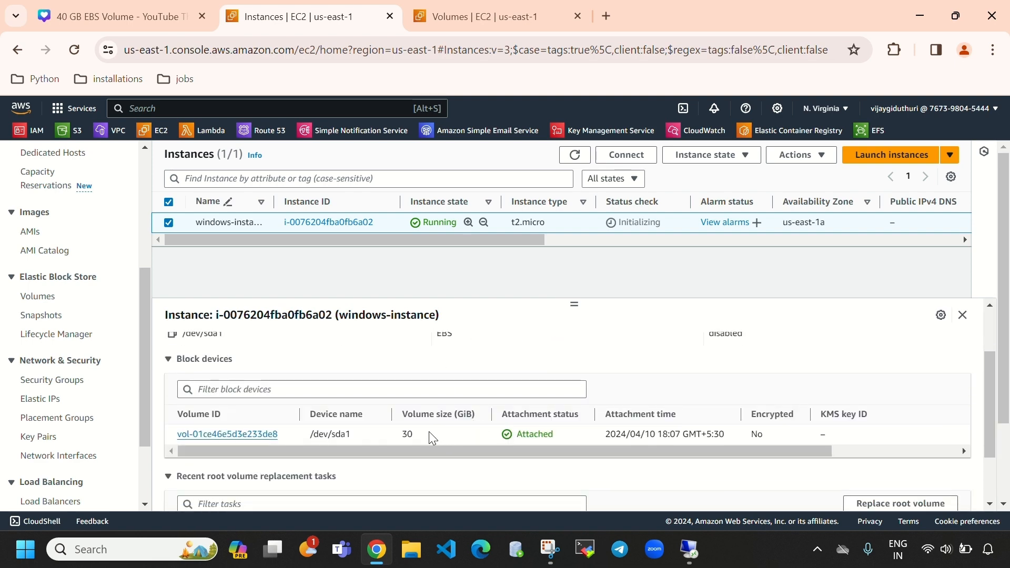
left_click_drag(429, 431, 404, 432)
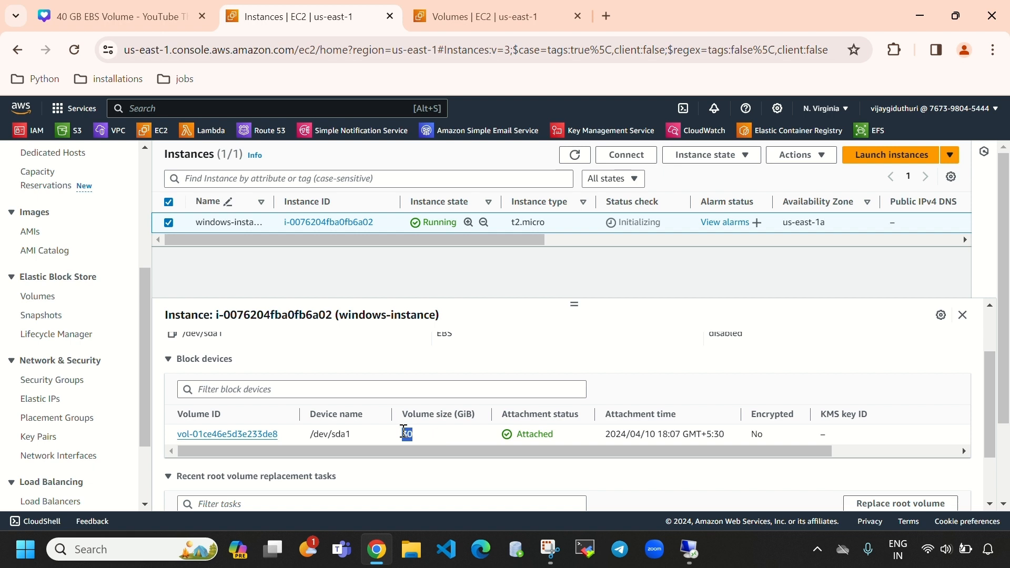
left_click(406, 283)
- Switch to the remote desktop of windows-instance, check the Local Disk (C:) capacity under This PC, and minimize the session
left_click(688, 557)
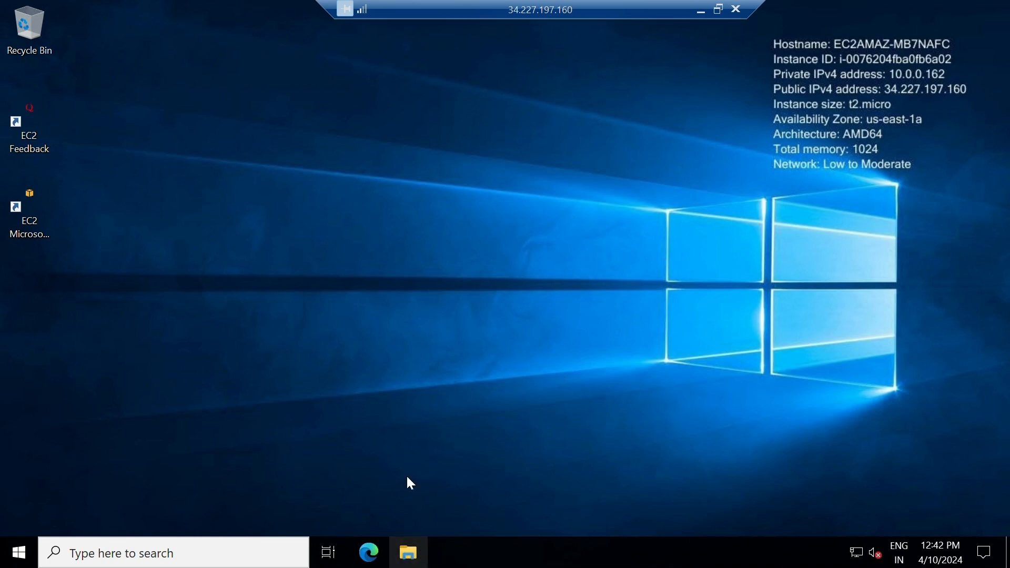
left_click(419, 552)
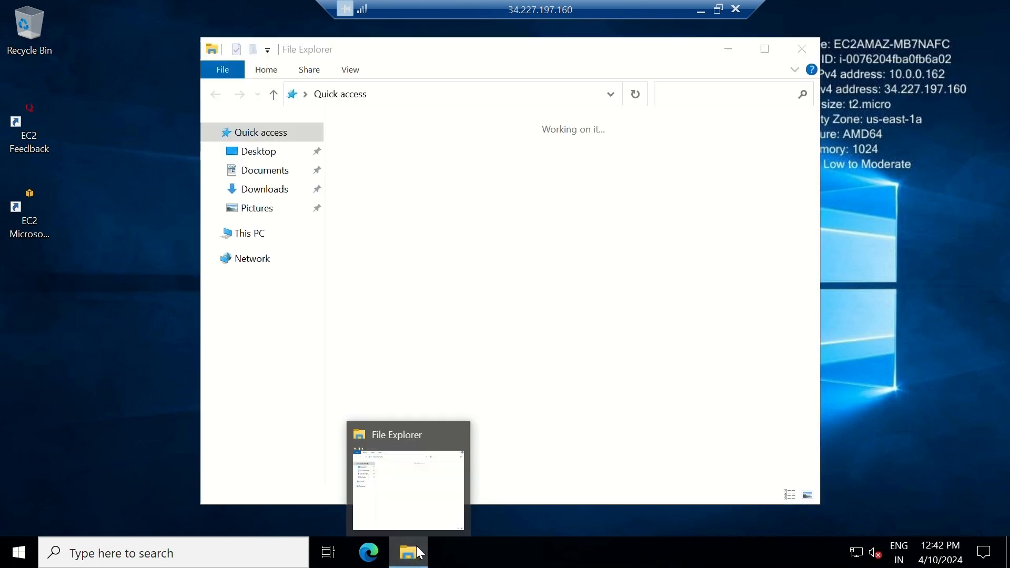
left_click(419, 552)
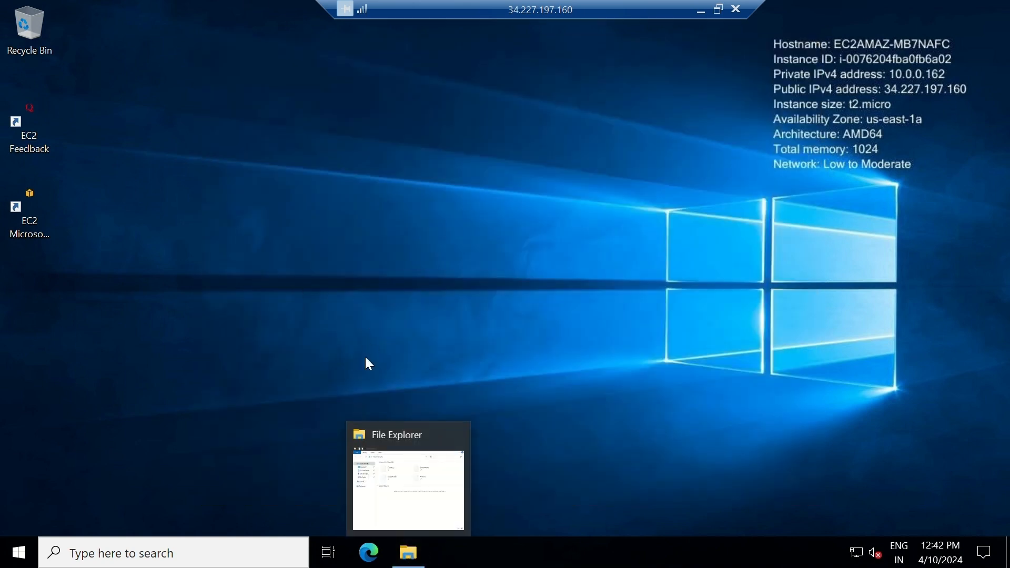
left_click(410, 554)
left_click(252, 239)
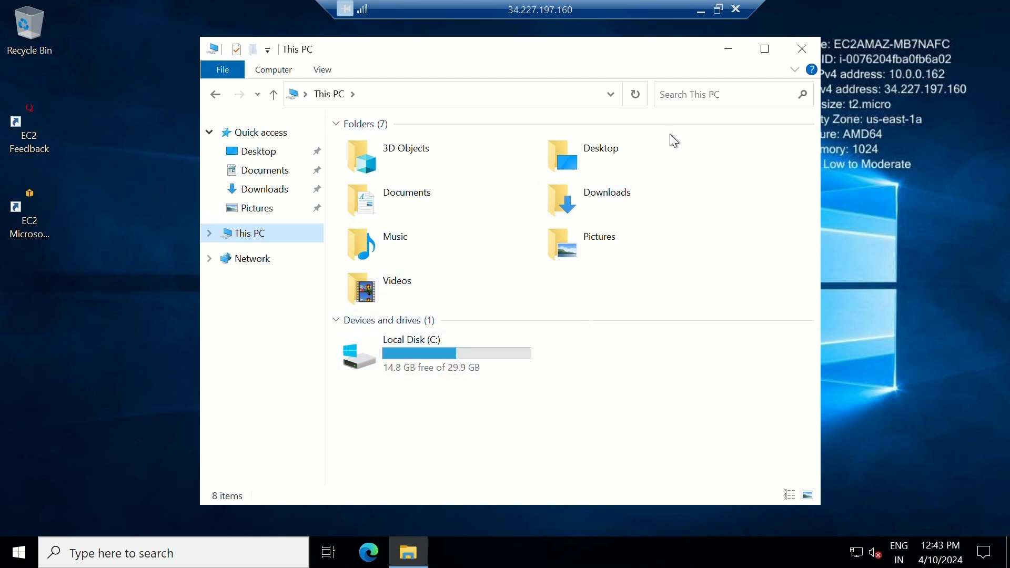
left_click(730, 50)
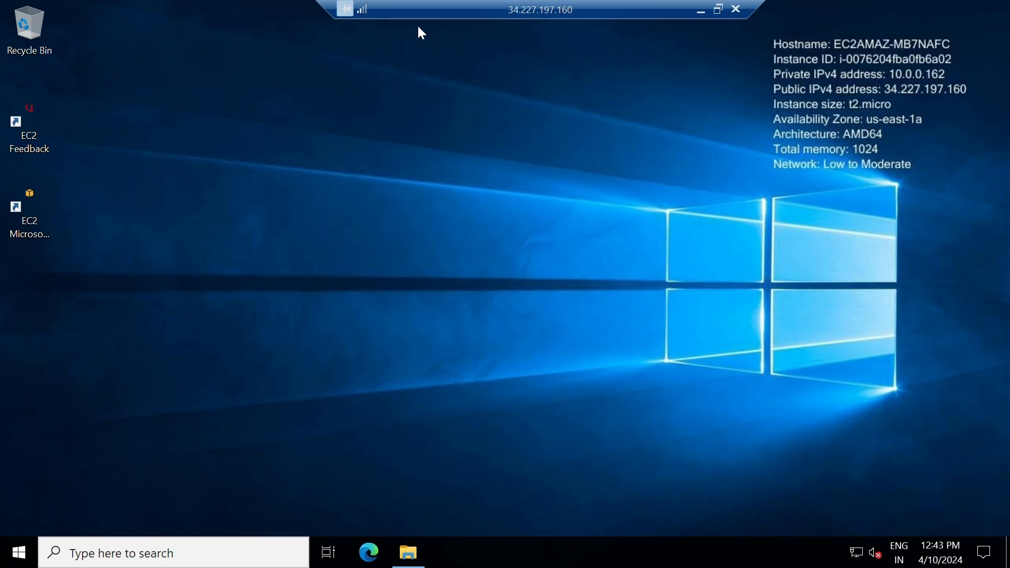
left_click(704, 12)
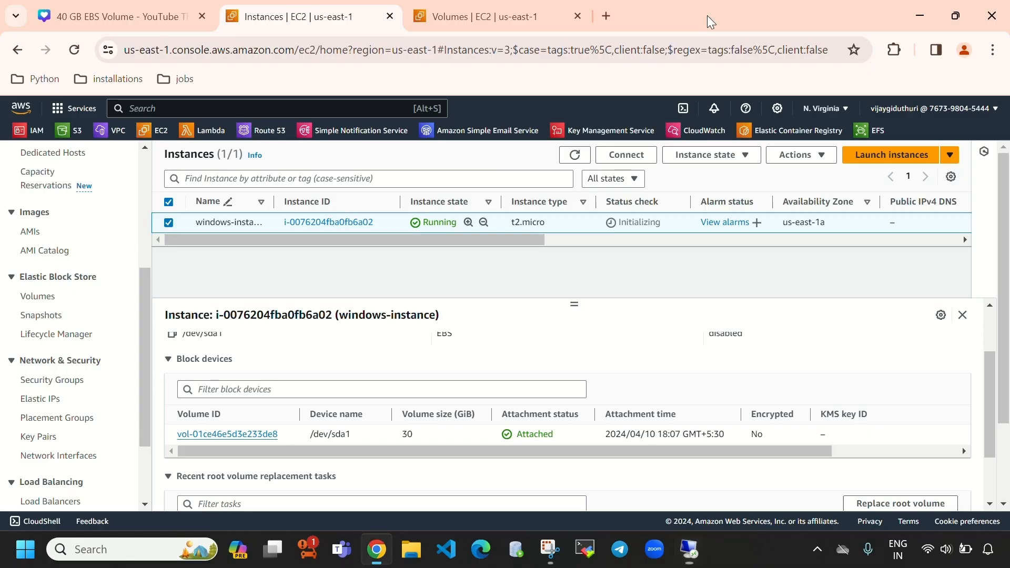
- Go to the Volumes list, enlarge the details pane and check the size of the attached volume
left_click(955, 16)
left_click(530, 83)
left_click(956, 68)
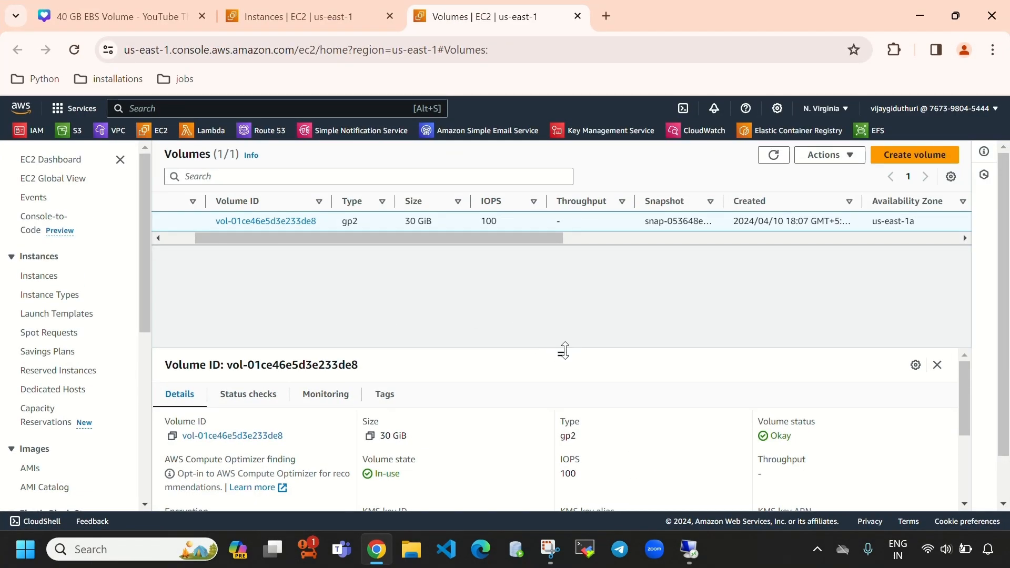
left_click_drag(561, 353, 561, 304)
left_click_drag(290, 239, 205, 237)
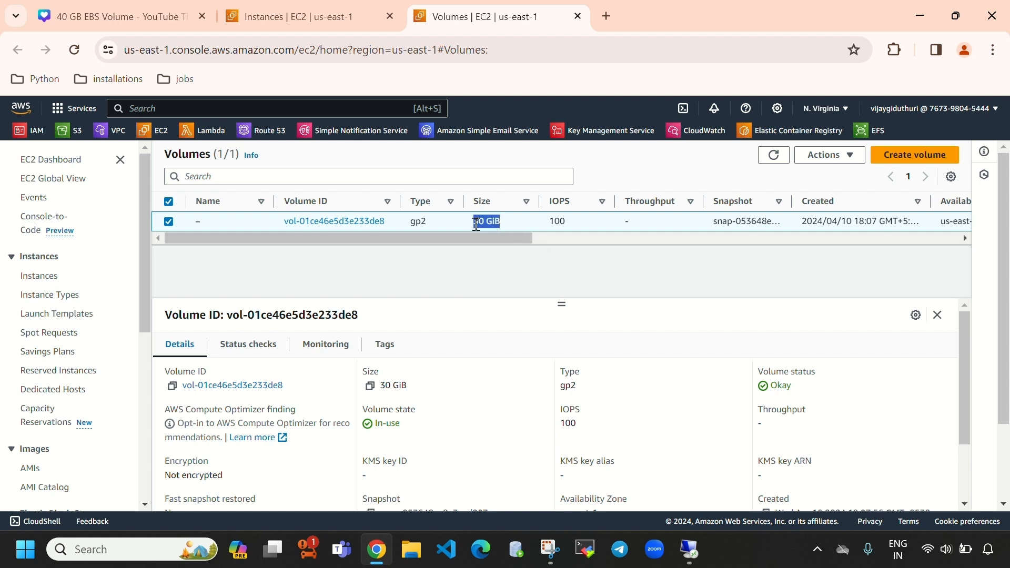
left_click(504, 269)
- Select the volume attached to windows-instance and open its Modify volume form
left_click(169, 223)
left_click(169, 222)
left_click(839, 167)
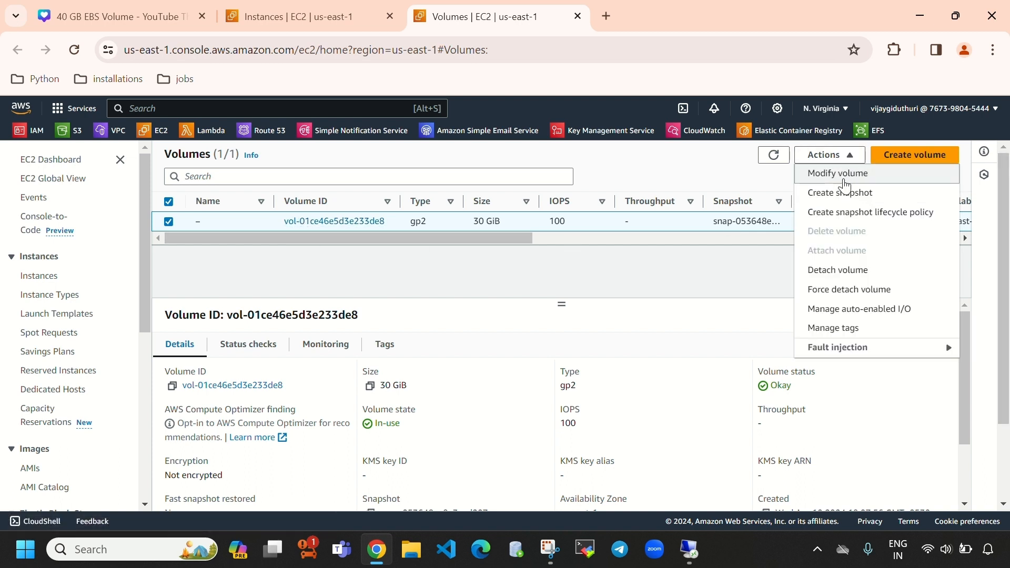
left_click(853, 176)
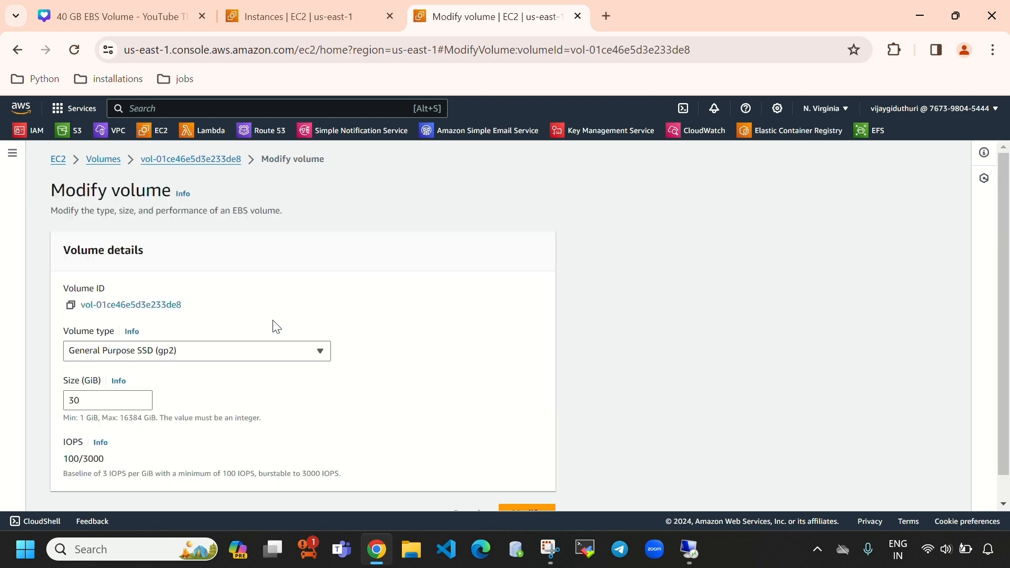
scroll(257, 331, "down", 1)
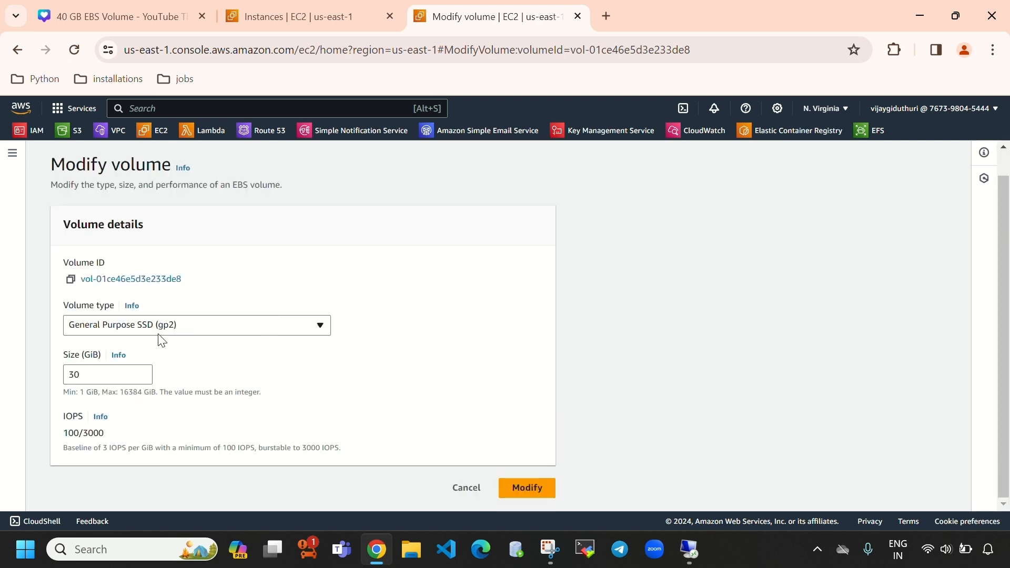
left_click(99, 372)
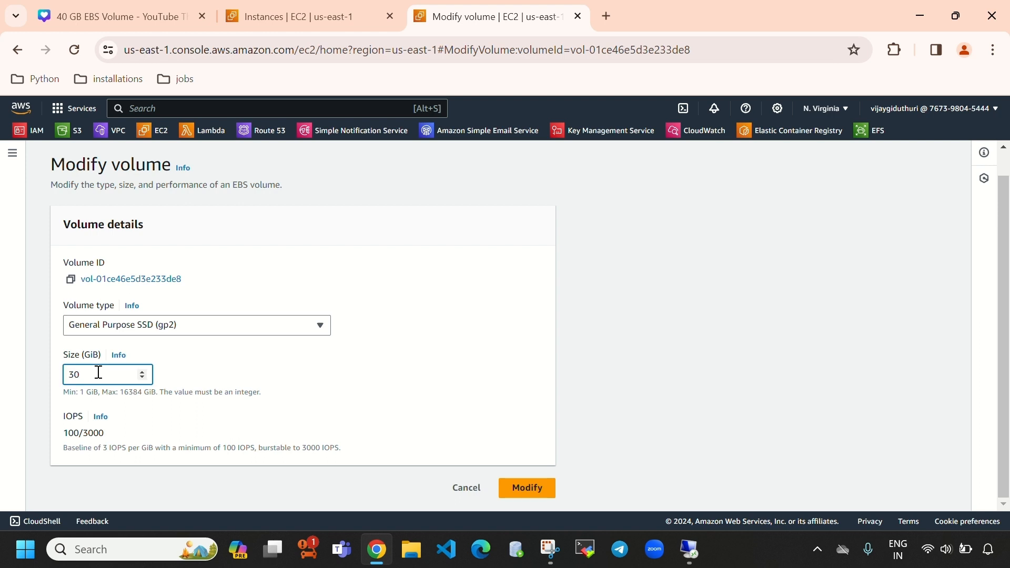
double_click(89, 376)
left_click(94, 378)
key("BackSpace")
type("40")
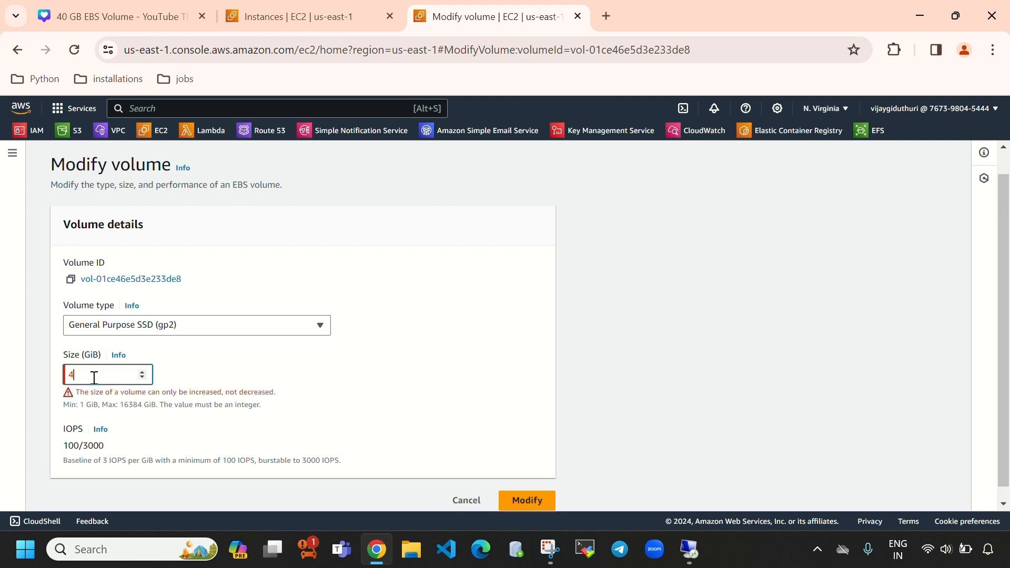
key("BackSpace")
key("BackSpace")
key("BackSpace")
type("30")
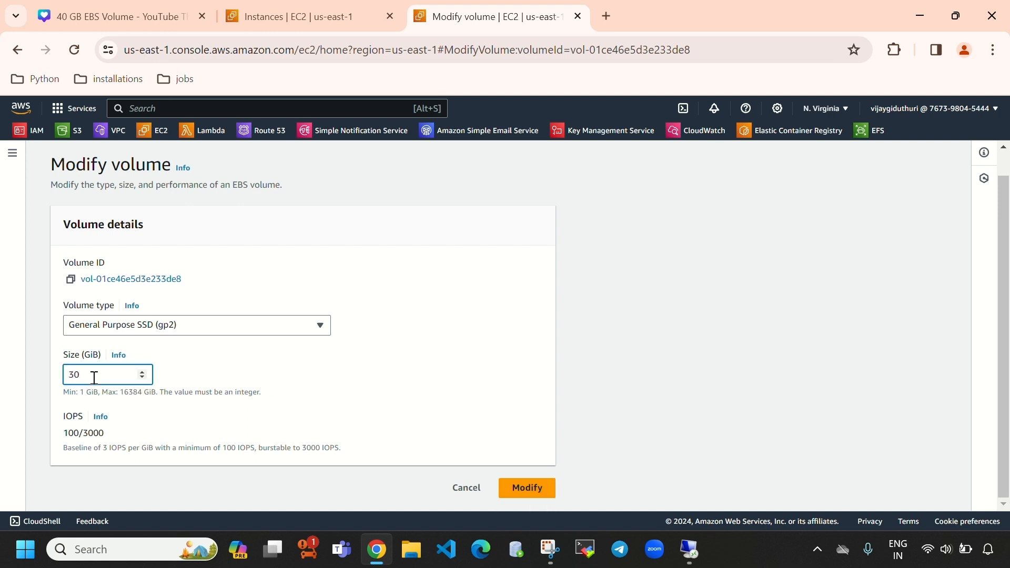
- Try to reduce the volume's size to 25 GiB and read the size restriction under the field
key("BackSpace")
key("BackSpace")
type("25")
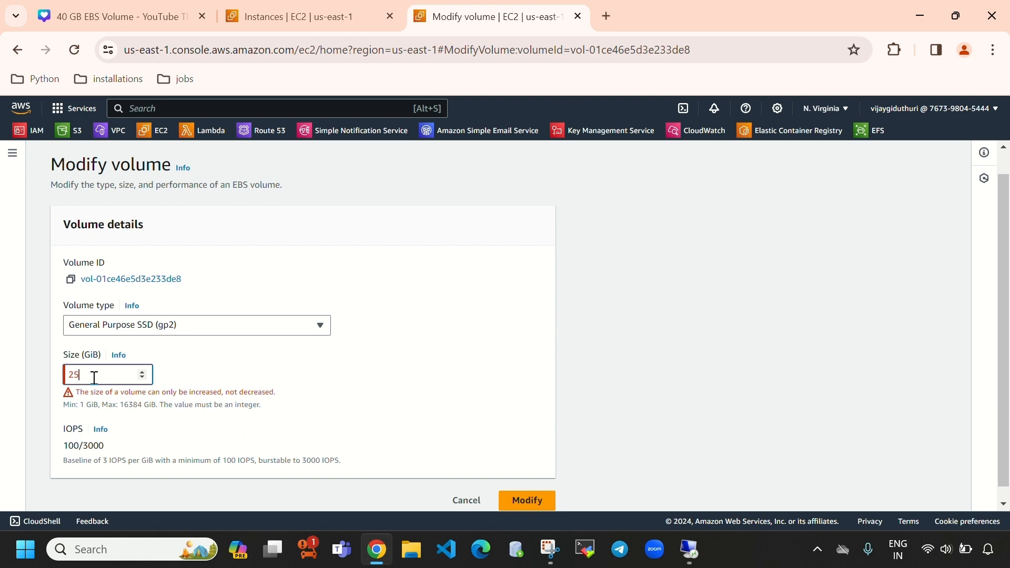
left_click_drag(75, 392, 276, 390)
left_click(339, 385)
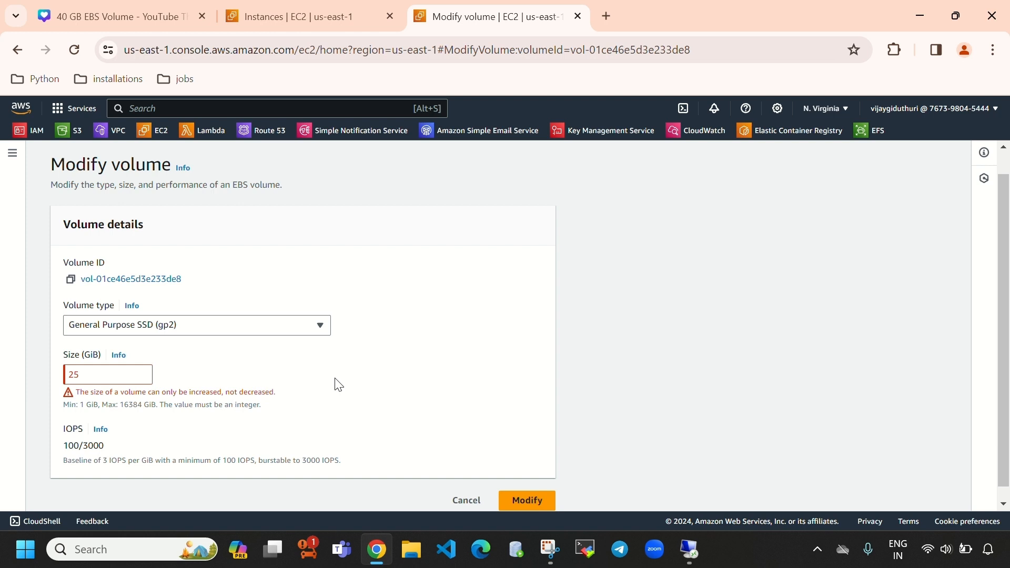
- Set the volume's size to 40 GiB and submit and confirm the modification
left_click(104, 375)
key("BackSpace")
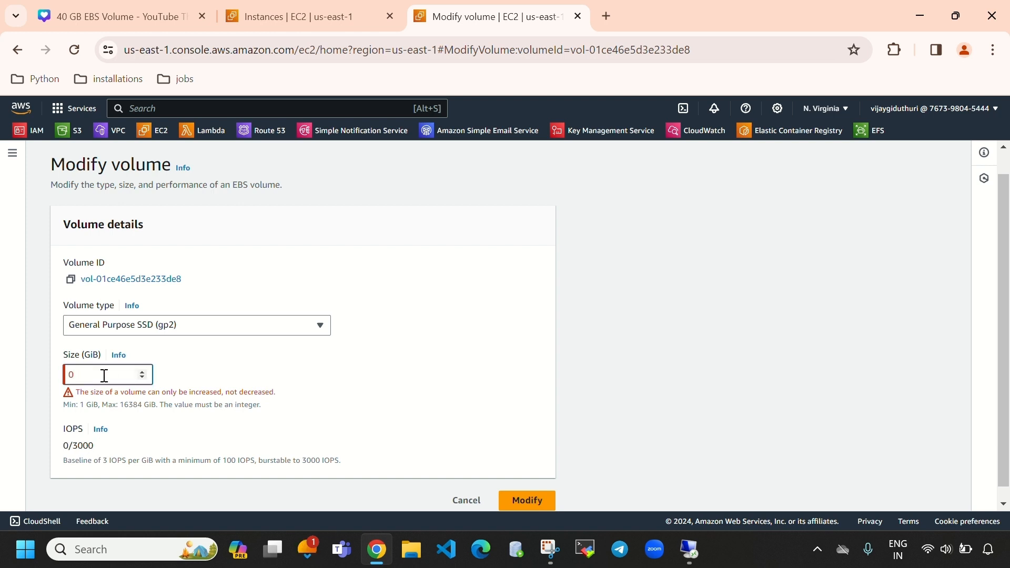
type("30")
key("BackSpace")
key("BackSpace")
type("40")
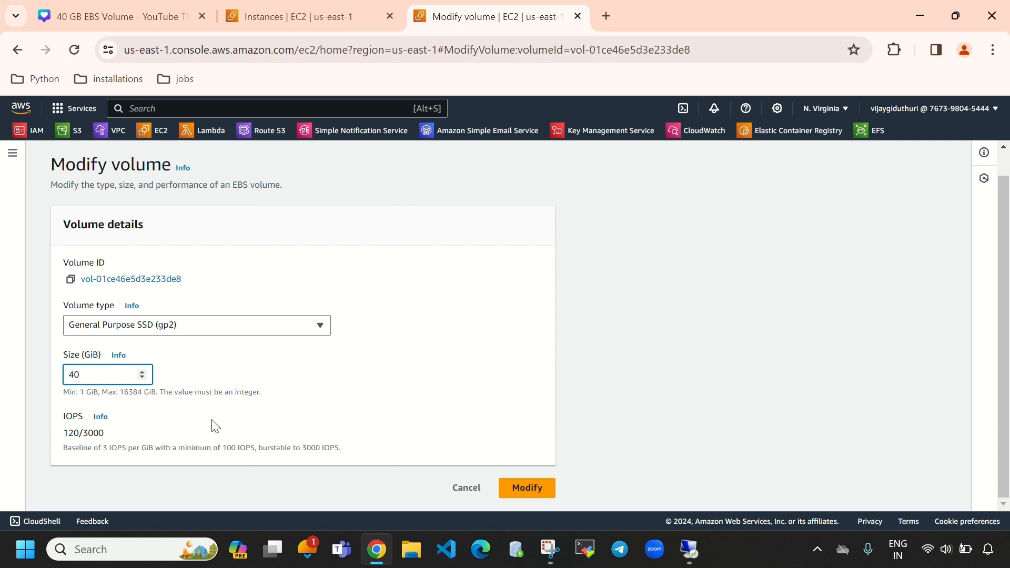
left_click(525, 490)
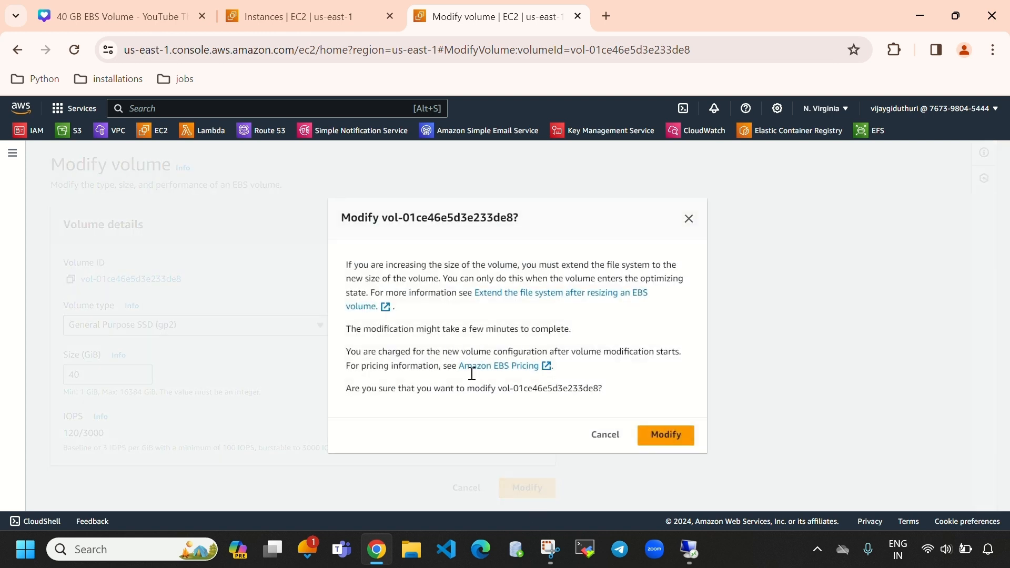
left_click(653, 436)
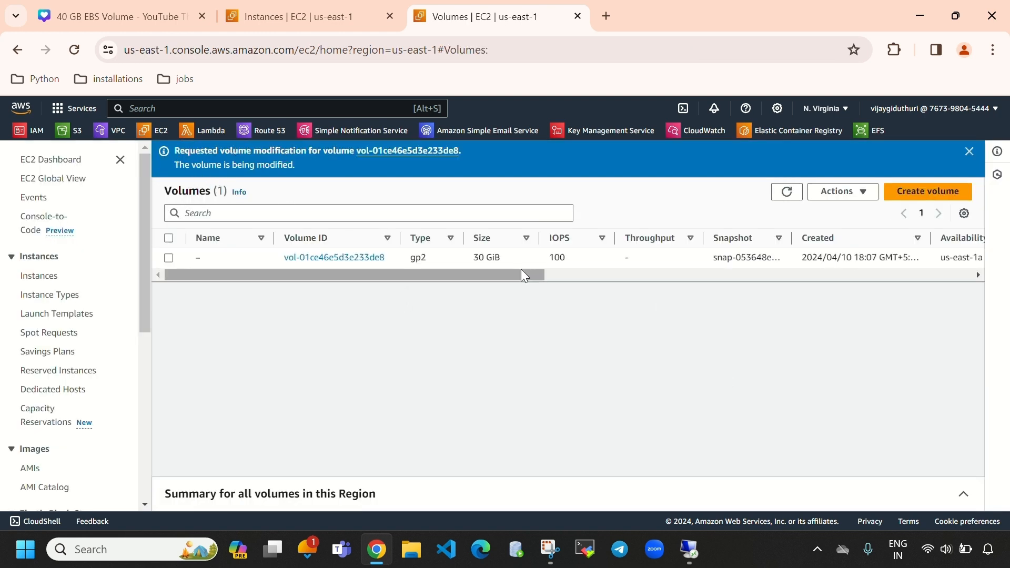
- Refresh the Volumes list and check the modified volume's size and state
double_click(479, 258)
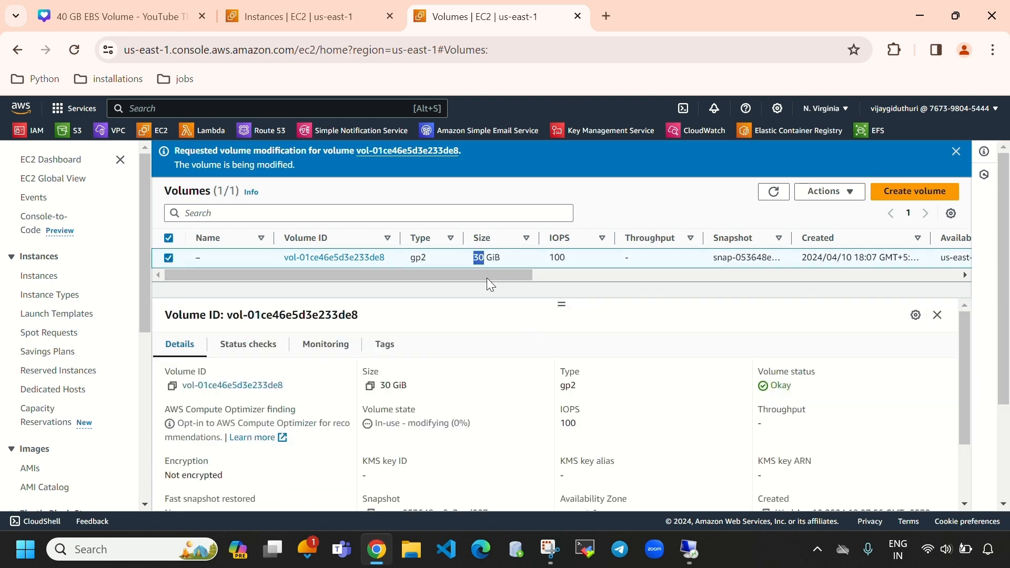
mouse_move(483, 272)
left_mouse_down()
mouse_move(689, 274)
mouse_move(665, 260)
mouse_move(673, 260)
mouse_move(472, 270)
left_mouse_up()
left_click(773, 192)
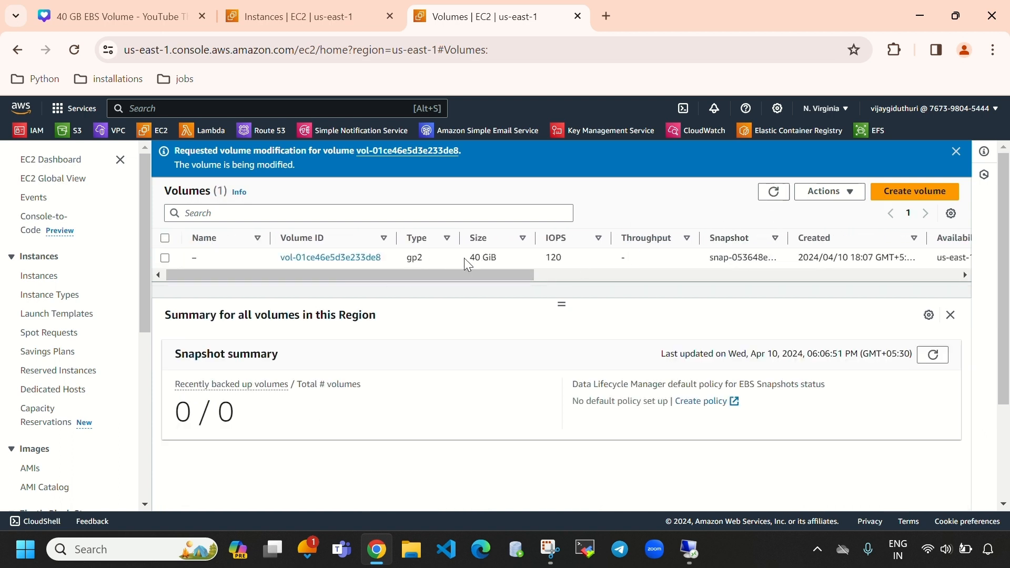
left_click(480, 259)
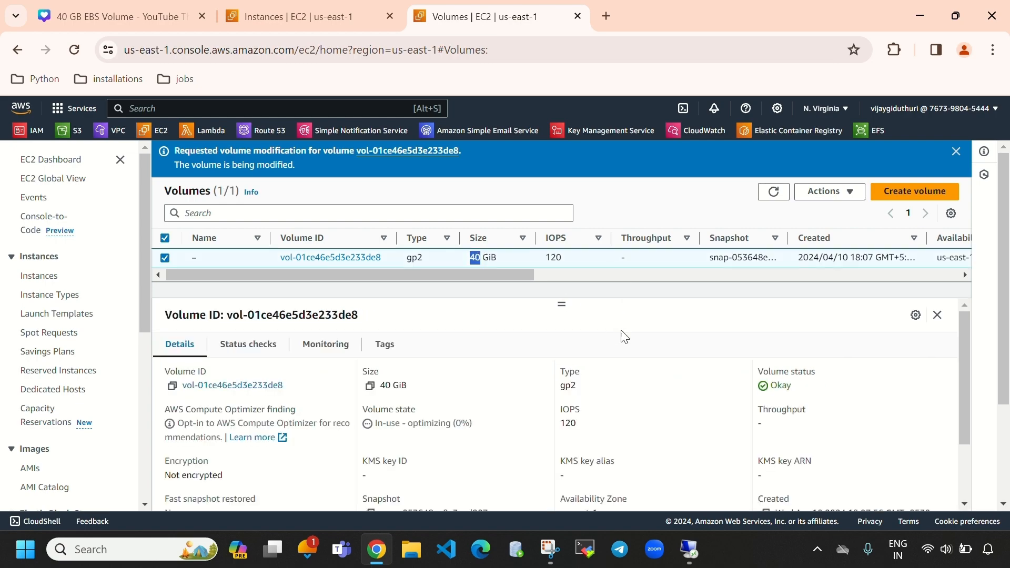
- Switch to the remote desktop, refresh it, and recheck the Local Disk (C:) capacity under This PC
left_click(689, 552)
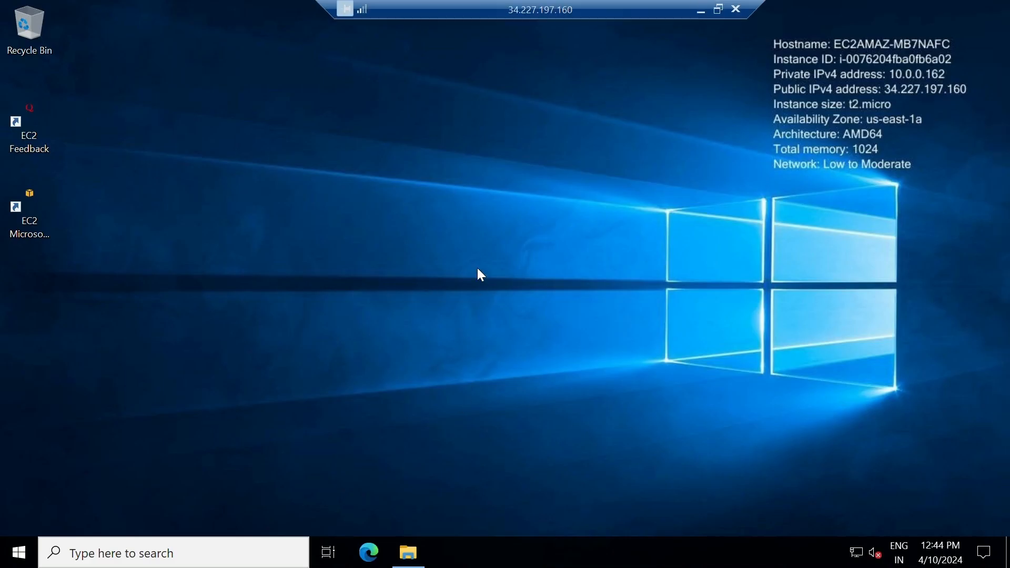
right_click(454, 261)
left_click(525, 308)
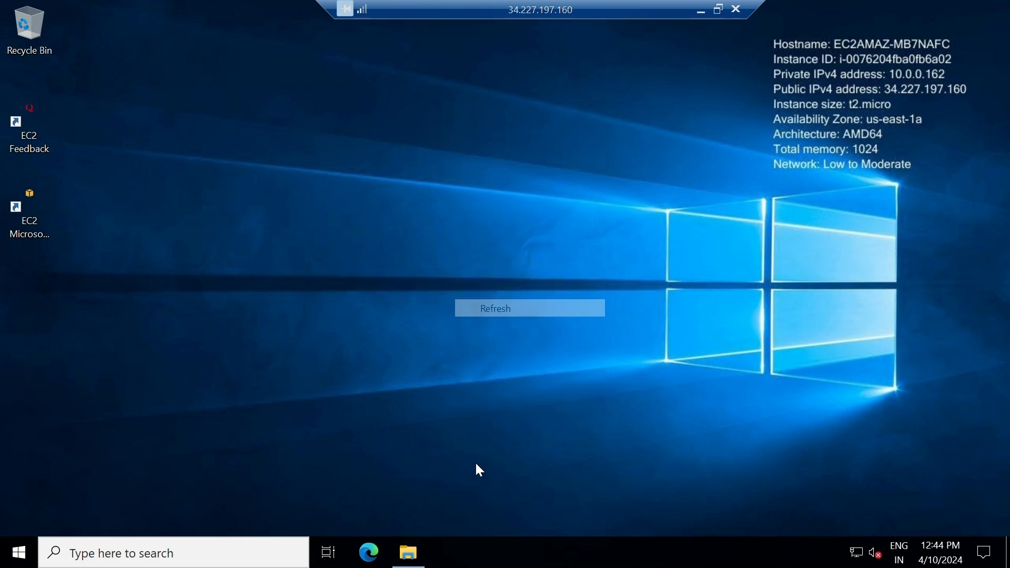
left_click(408, 552)
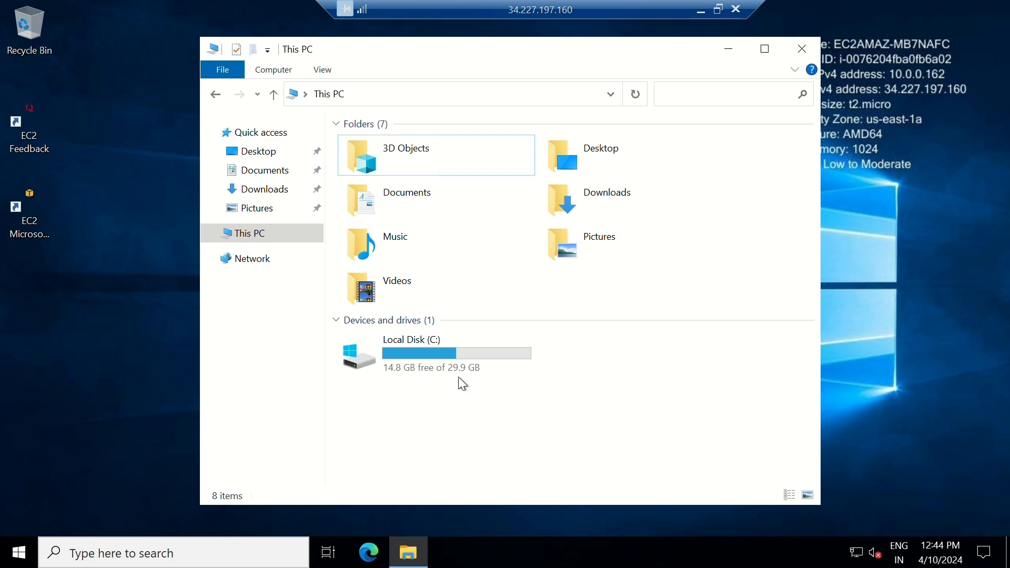
left_click(726, 53)
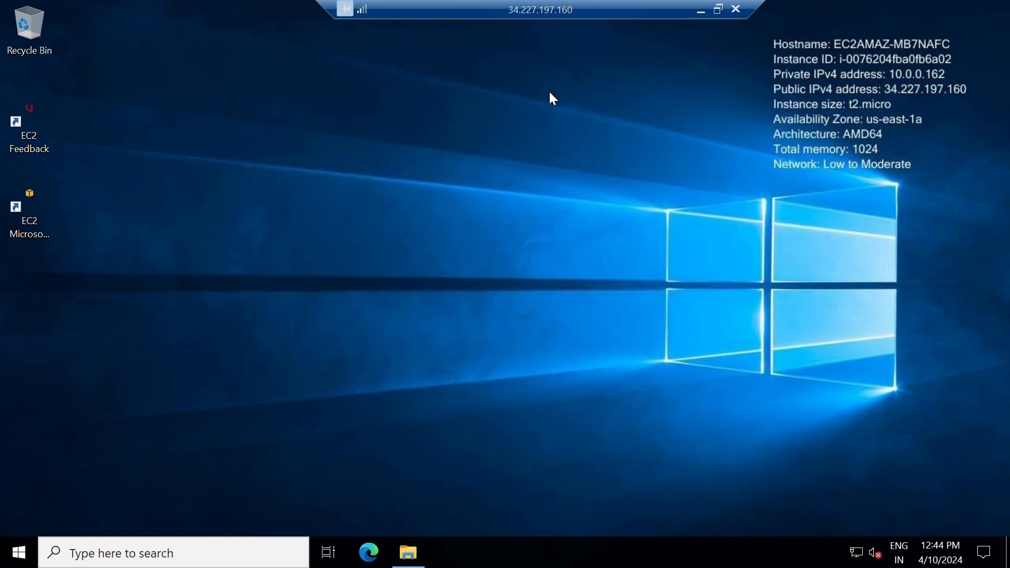
- Return to the EC2 console, refresh the Volumes list again, and switch back to the remote desktop session
left_click(701, 9)
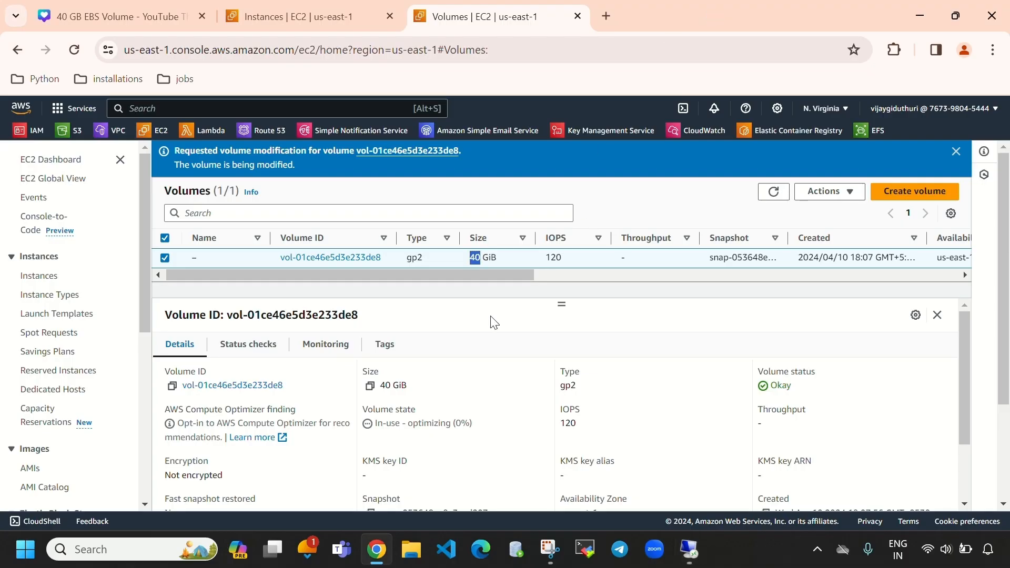
left_click(773, 192)
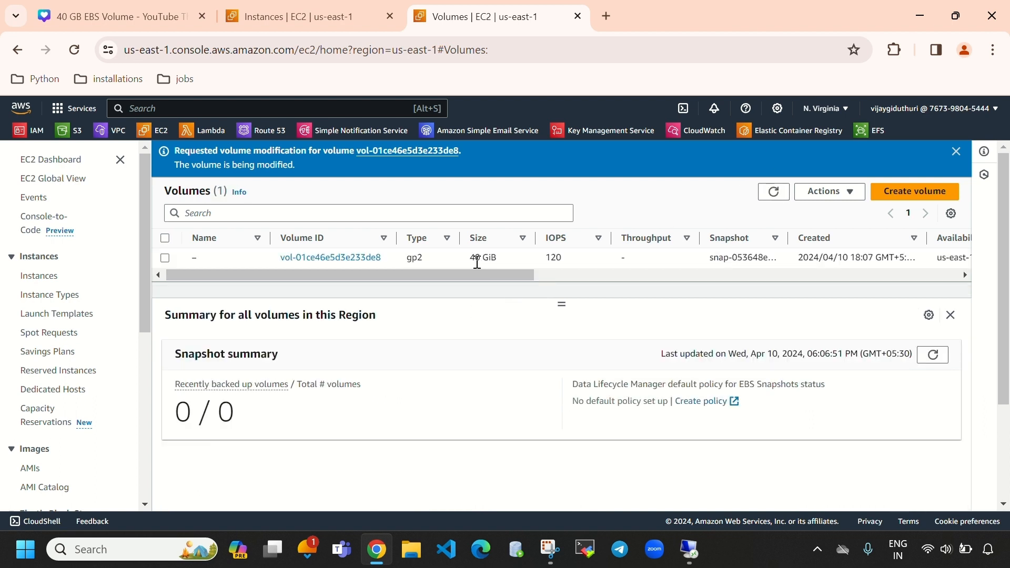
left_click(690, 553)
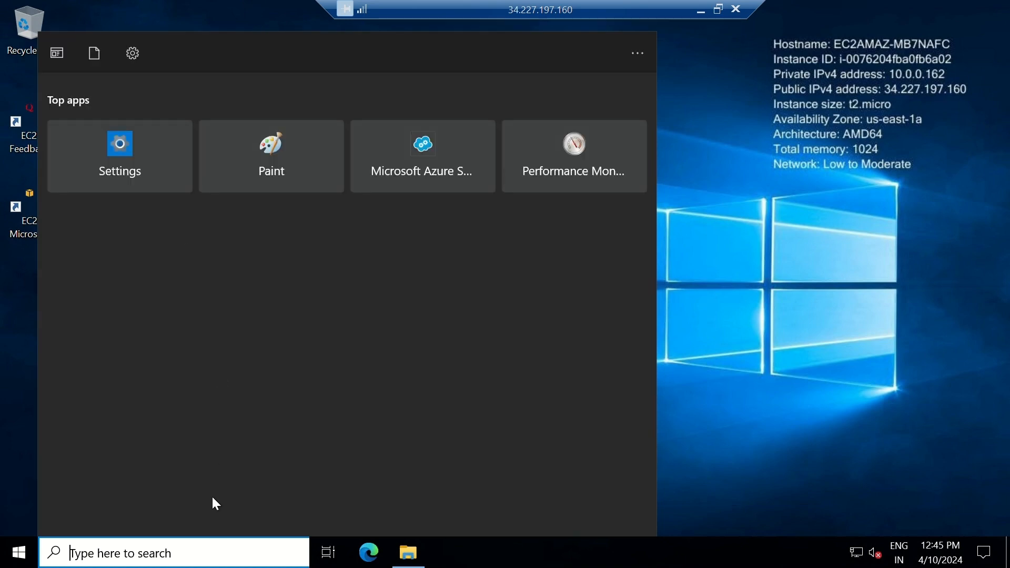
- Search Windows for "create" and open Create and format hard disk partitions
type("c")
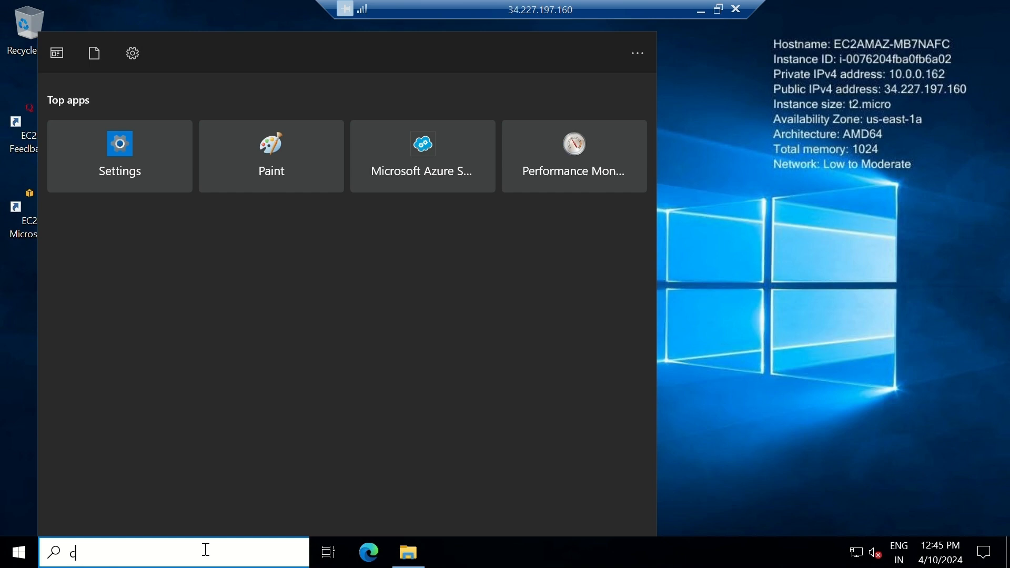
type("reate")
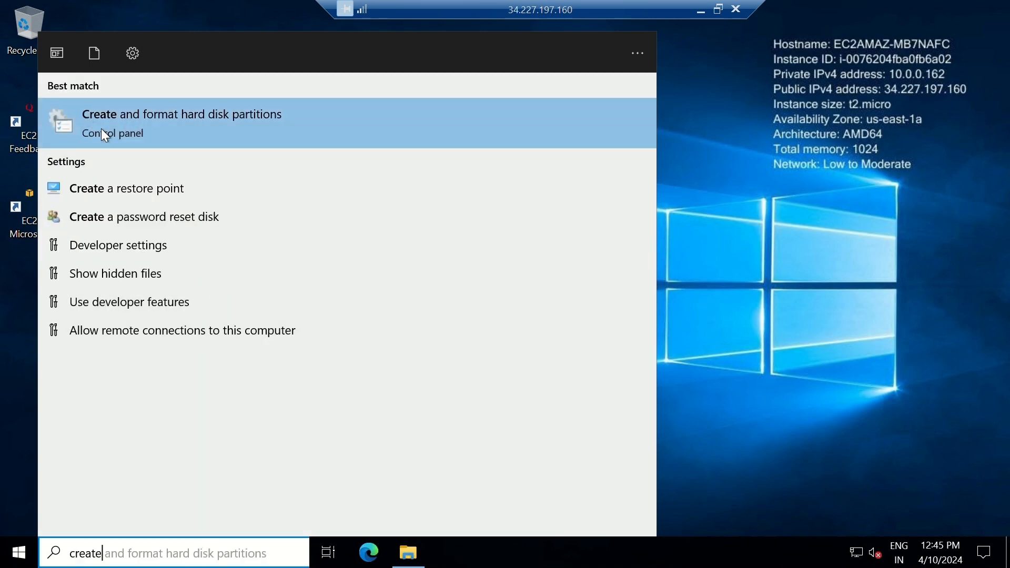
left_click(243, 123)
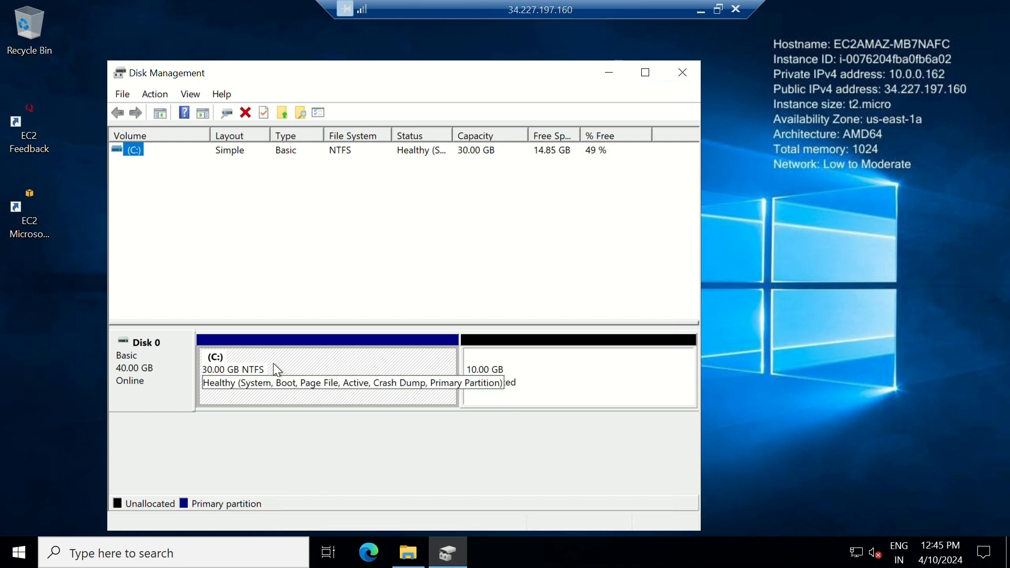
- Compare Disk 0's C: partition and unallocated space in Disk Management with the Local Disk (C:) capacity under This PC
right_click(321, 363)
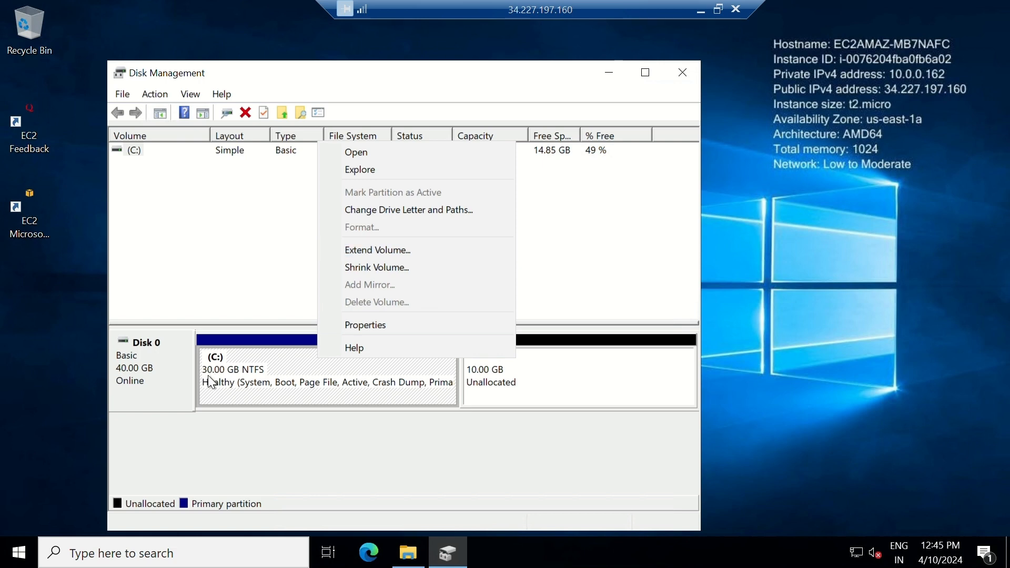
left_click(566, 465)
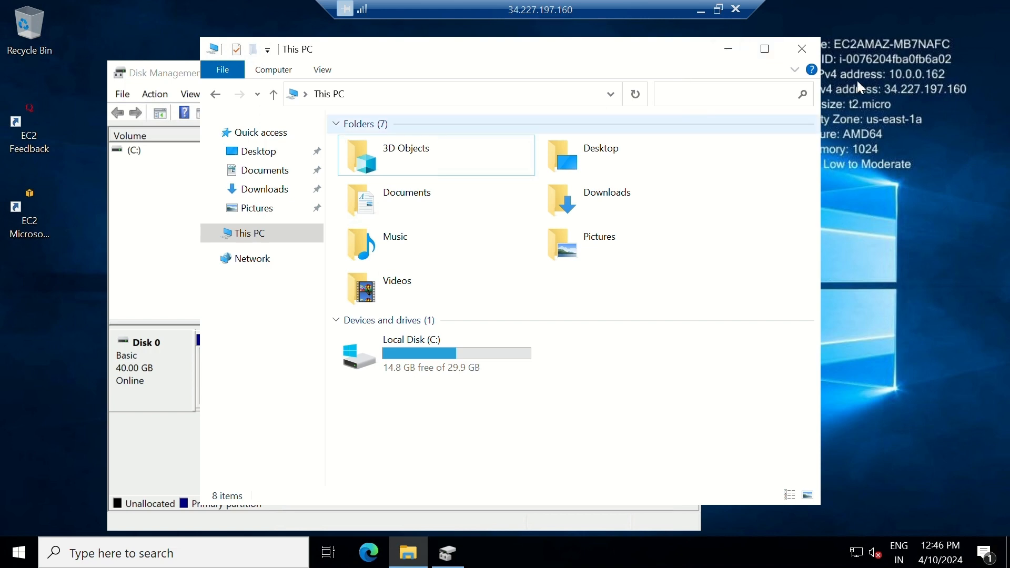
left_click(448, 553)
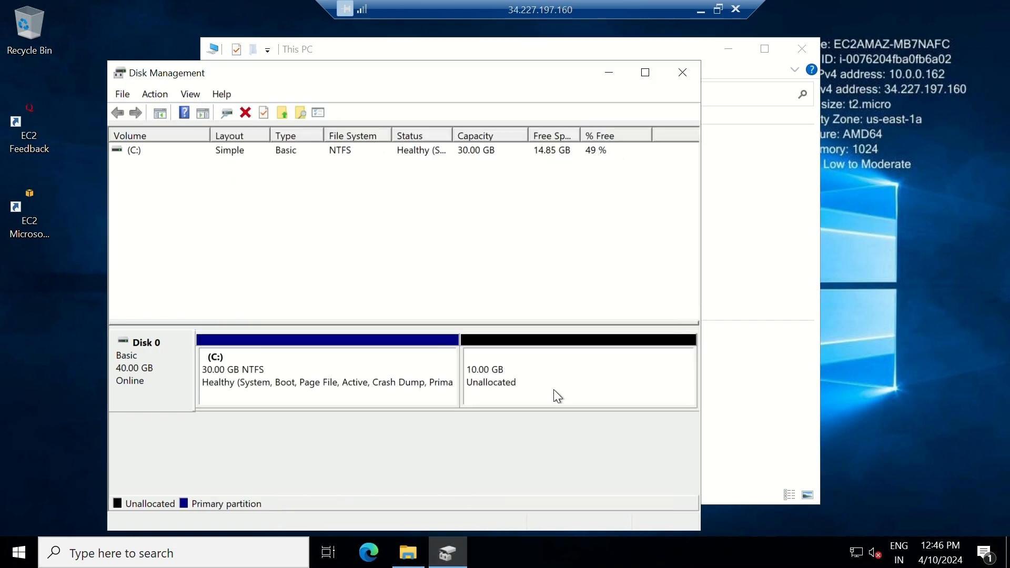
right_click(570, 370)
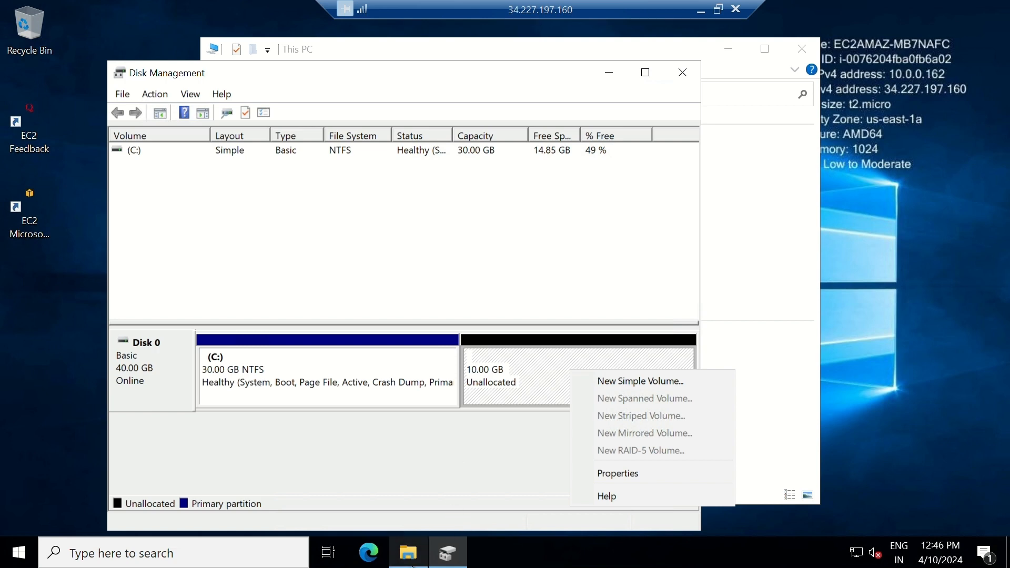
left_click(408, 553)
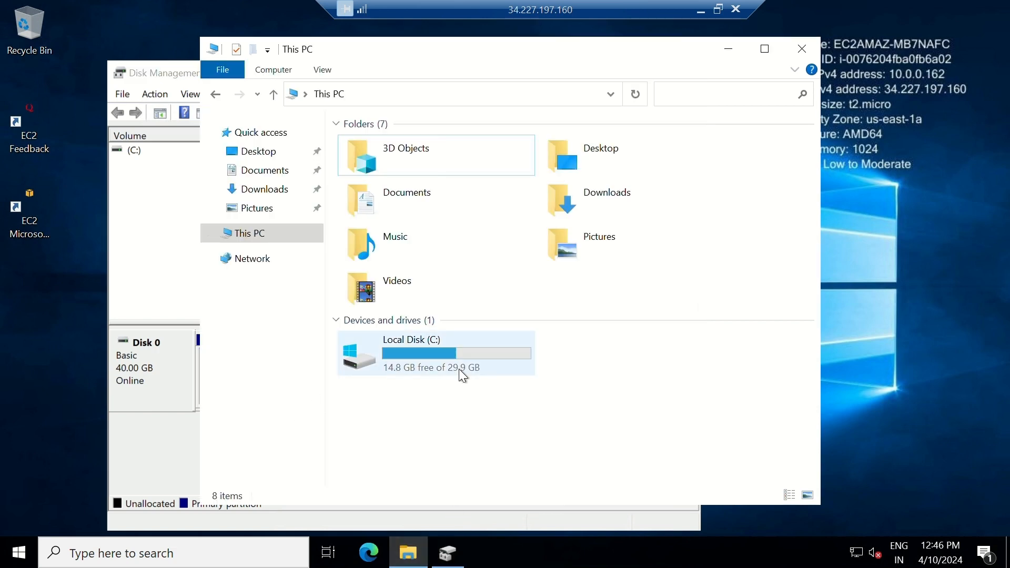
left_click(457, 547)
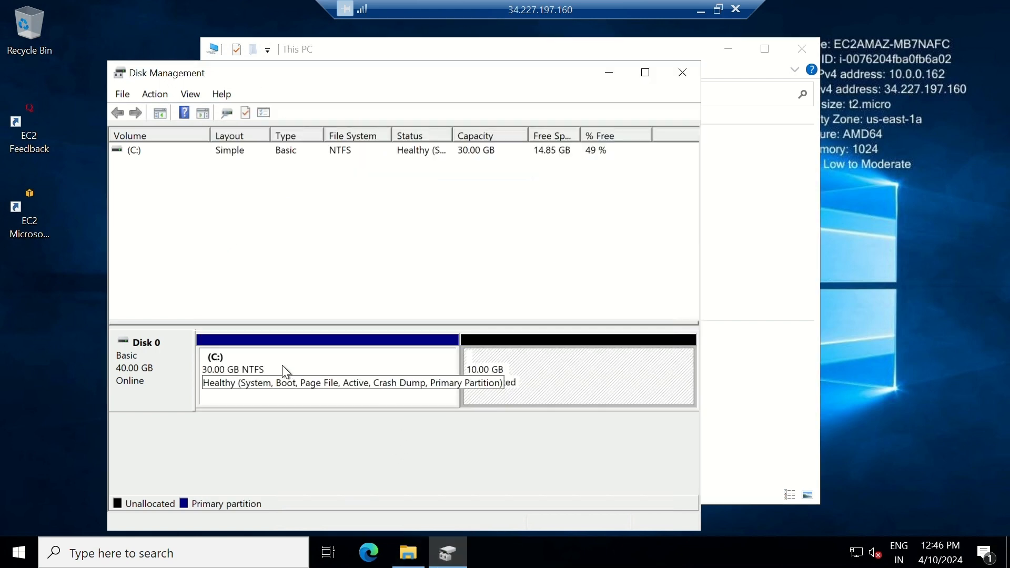
- Extend the C: volume with 10239 MB of unallocated space from Disk 0 using the Extend Volume Wizard
right_click(297, 355)
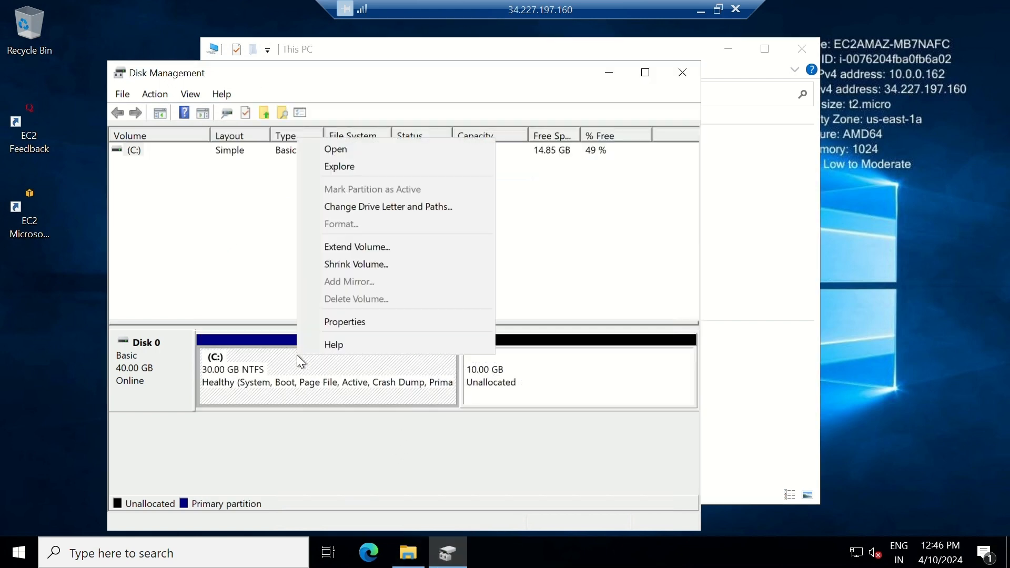
left_click(349, 252)
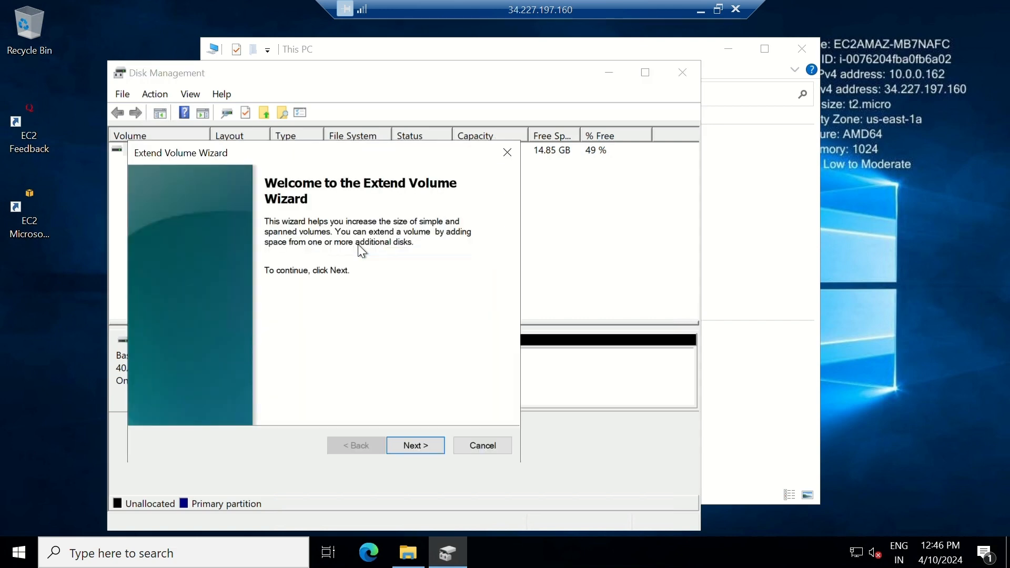
left_click(417, 445)
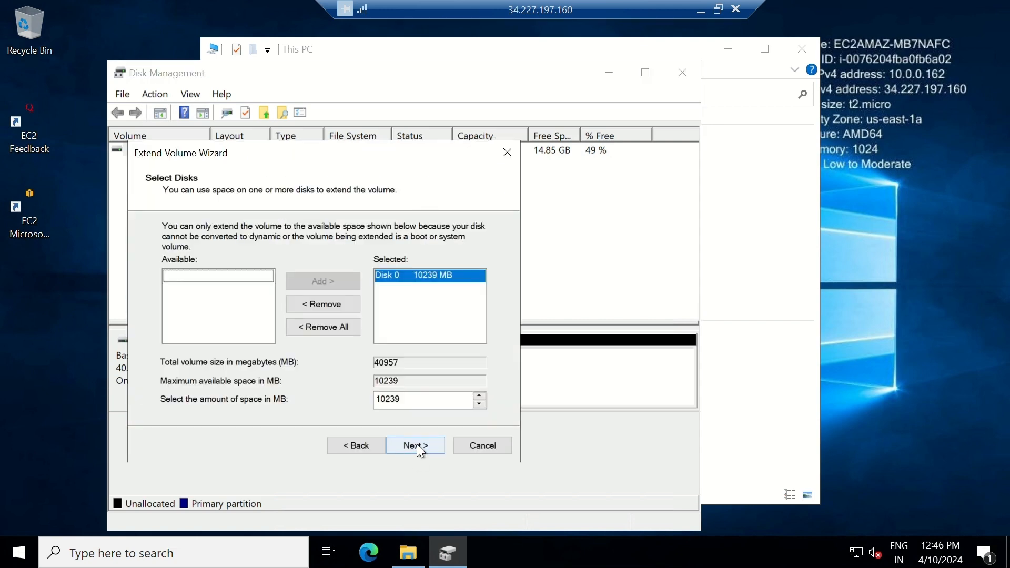
left_click(421, 448)
left_click(421, 450)
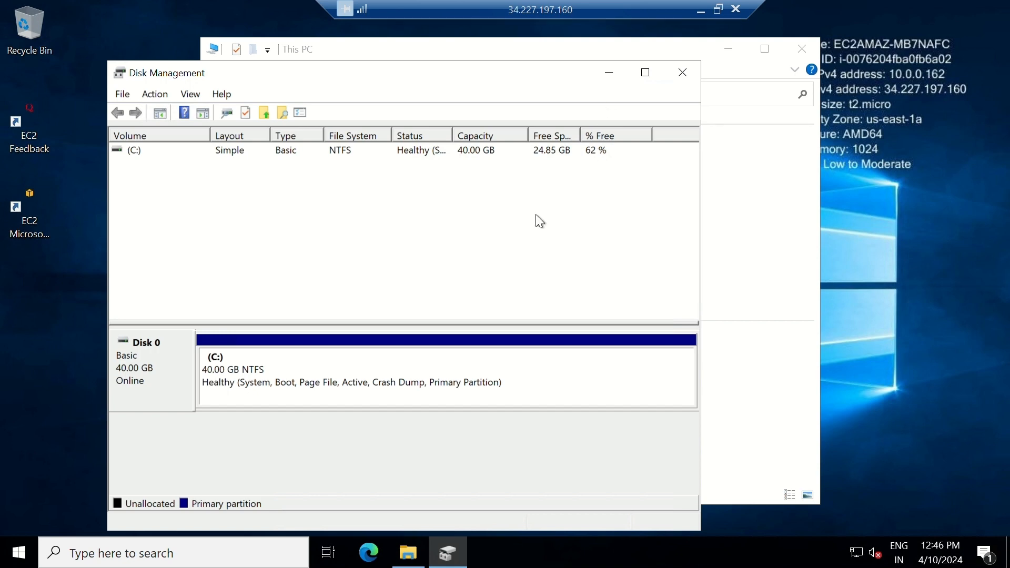
- Refresh the view and check the extended Local Disk (C:) capacity under This PC
left_click(408, 553)
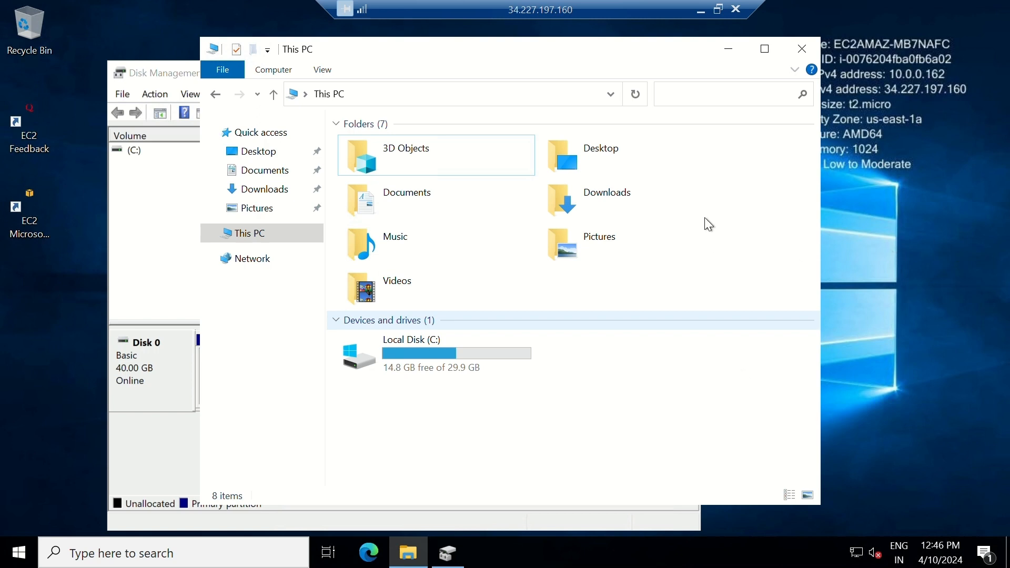
left_click(882, 232)
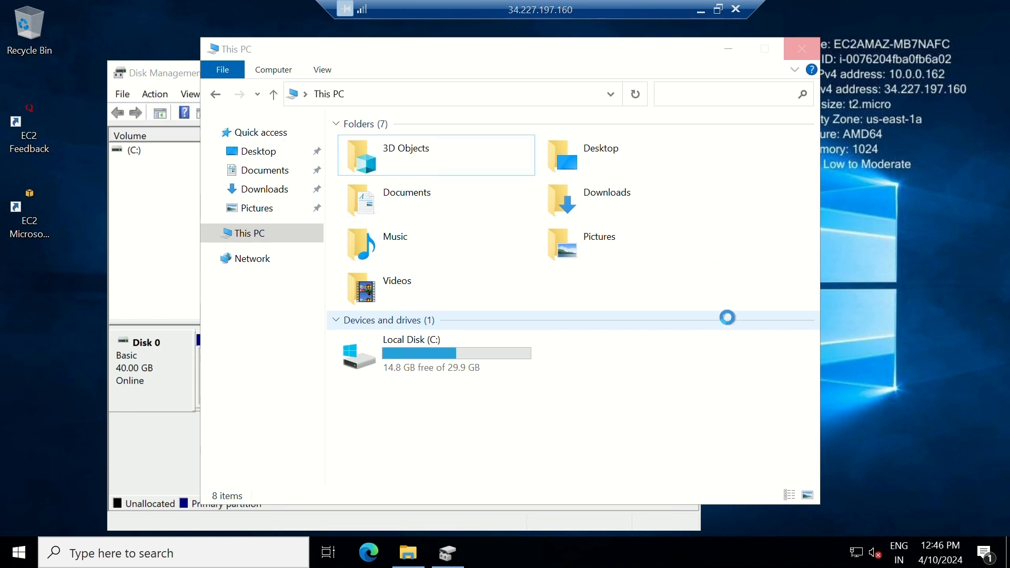
right_click(610, 387)
left_click(685, 292)
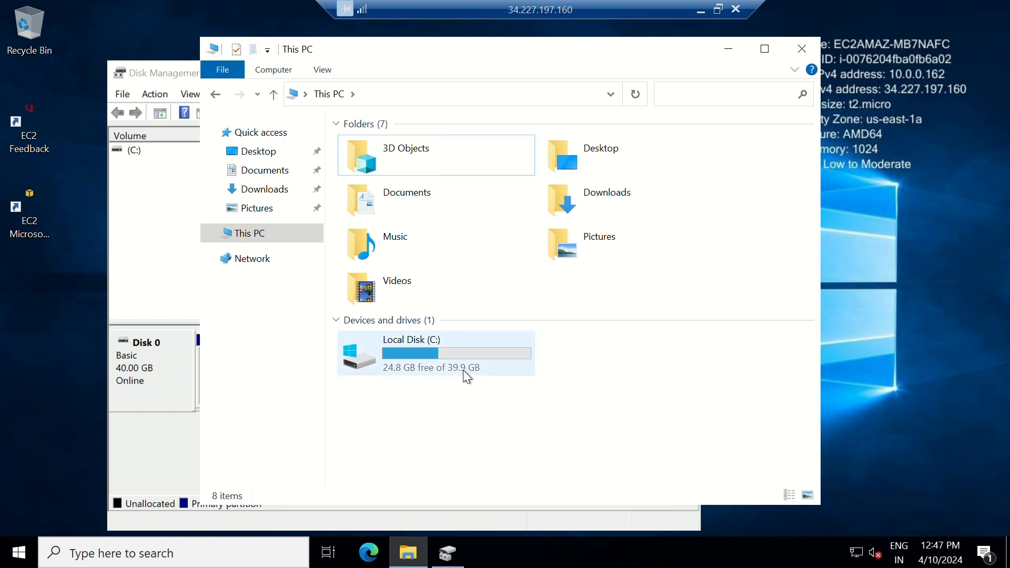
mouse_move(448, 371)
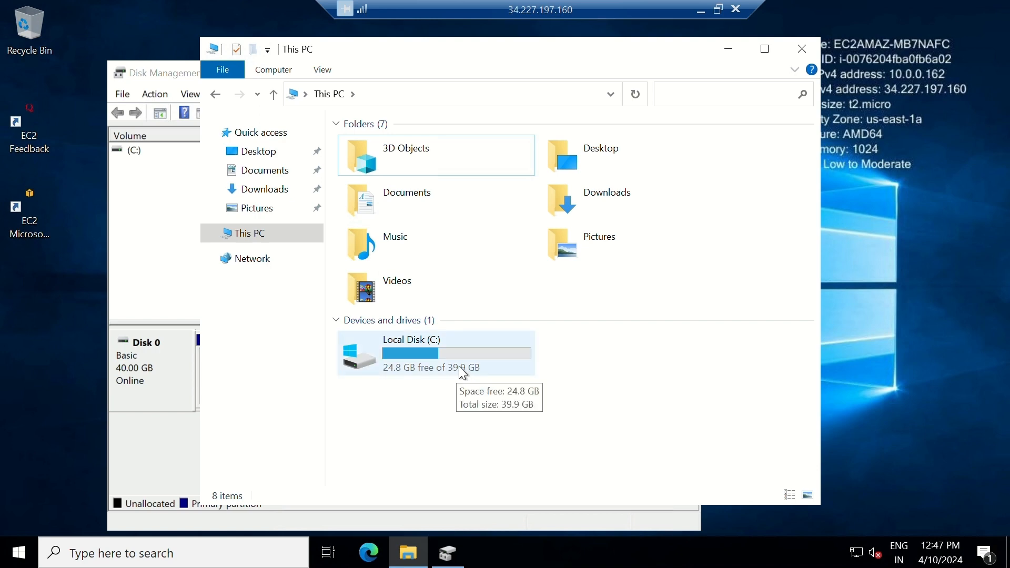
right_click(866, 270)
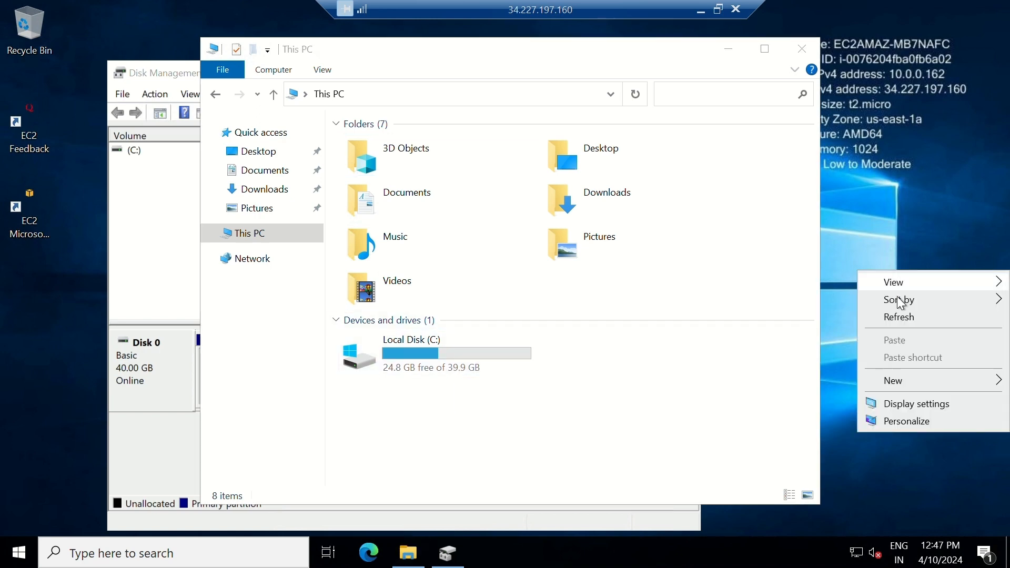
left_click(903, 315)
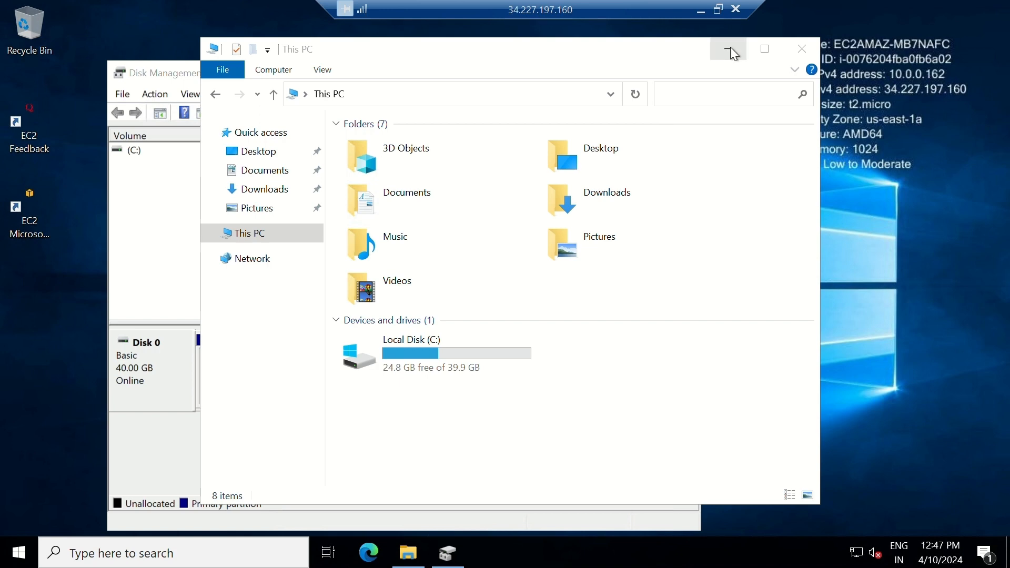
- Review the EBS volume diagram in Canva, the EC2 Volumes list, and the remote server's C: drive capacity
left_click(700, 10)
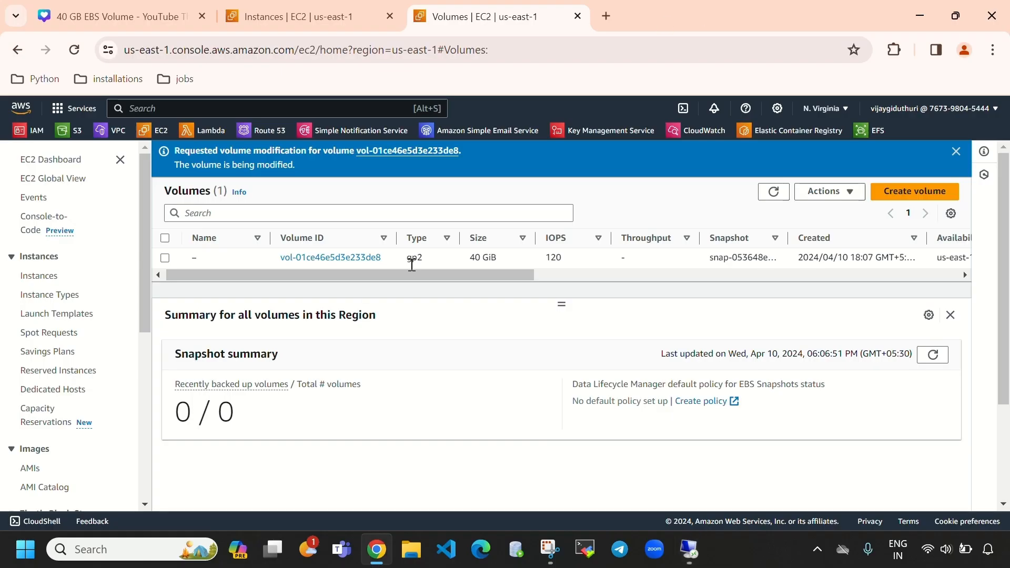
left_click(150, 11)
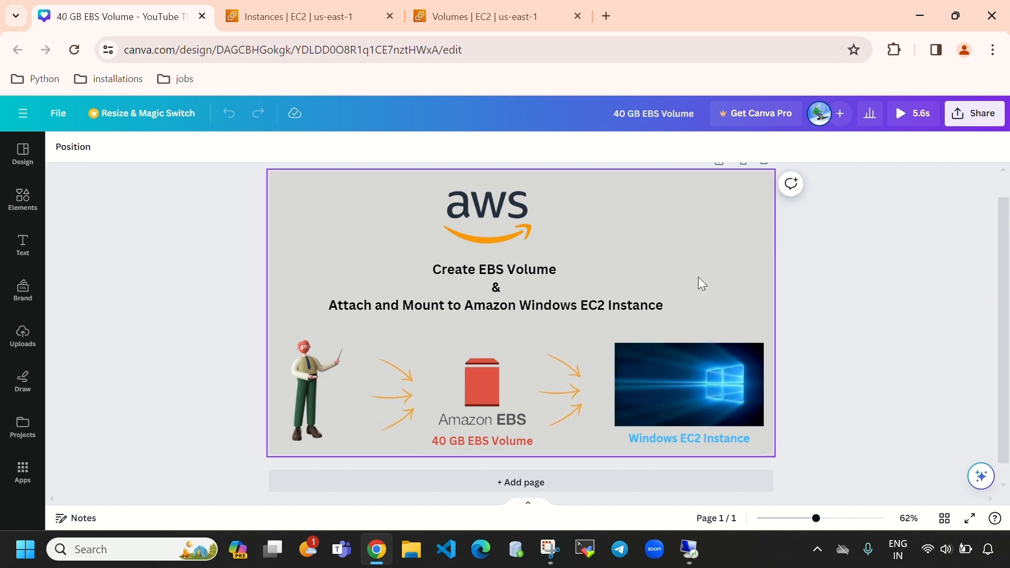
left_click(282, 3)
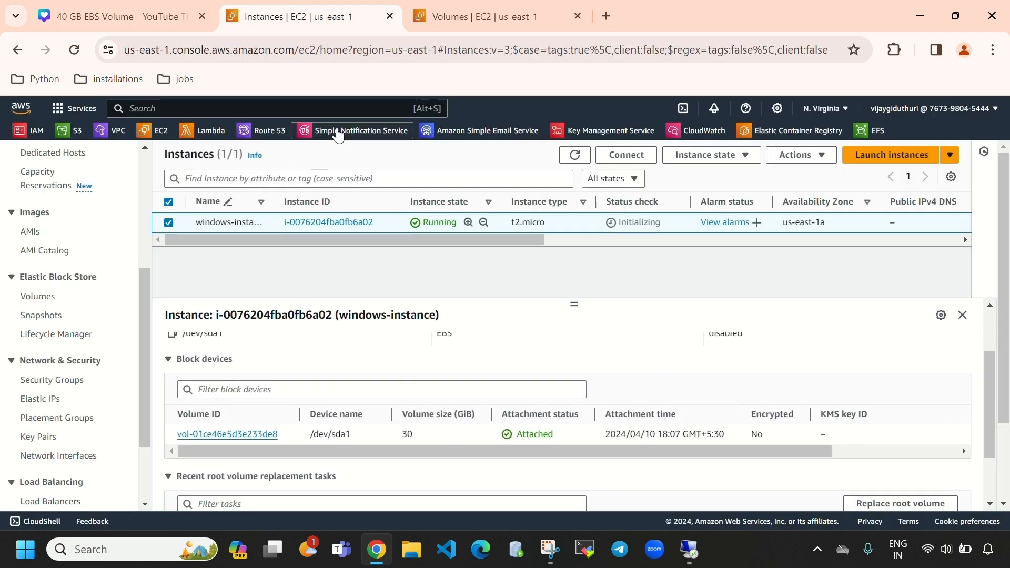
left_click(956, 15)
left_click(476, 71)
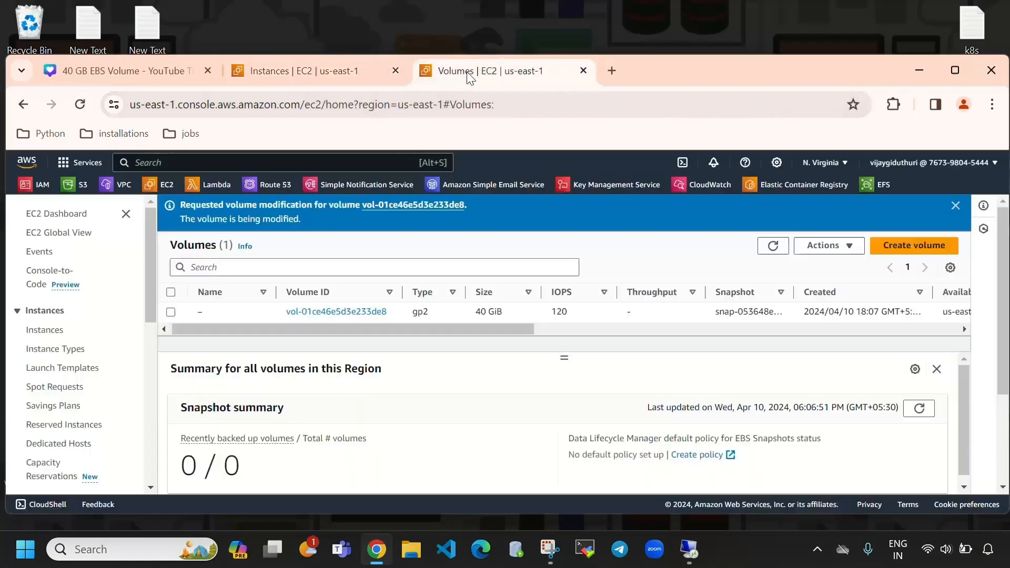
left_click(955, 70)
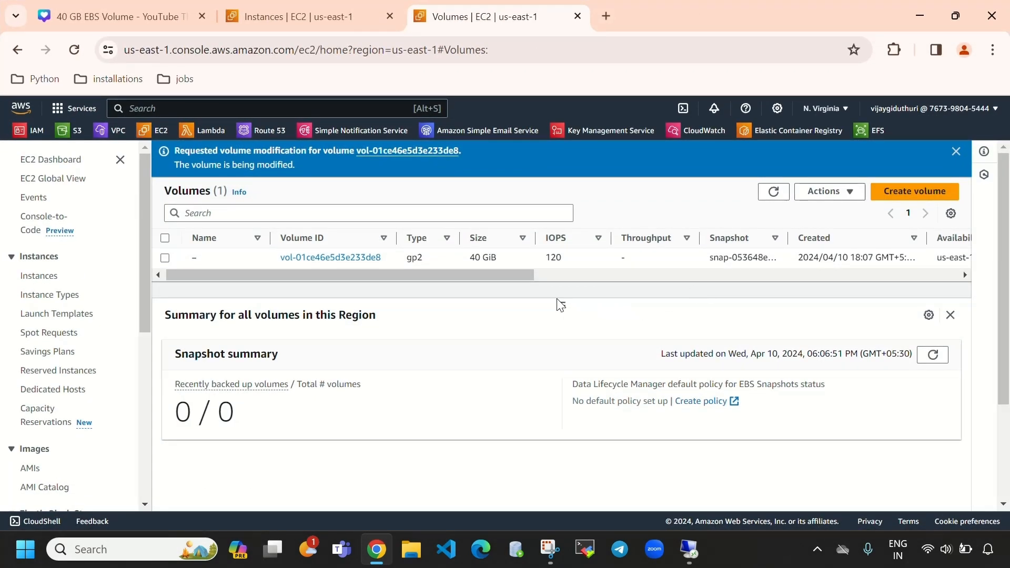
left_click_drag(557, 299, 563, 330)
left_click(500, 303)
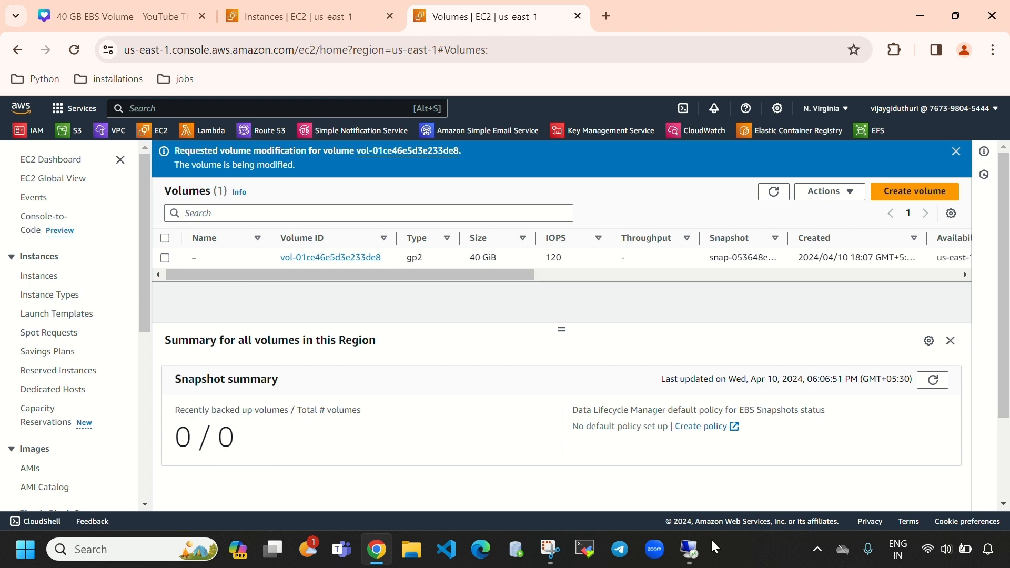
left_click(689, 549)
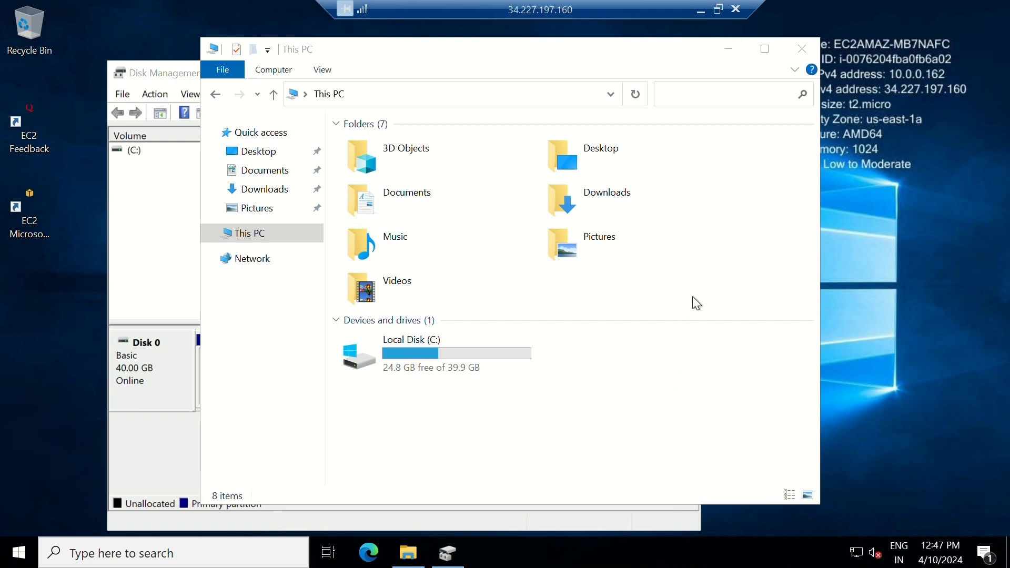
left_click(701, 10)
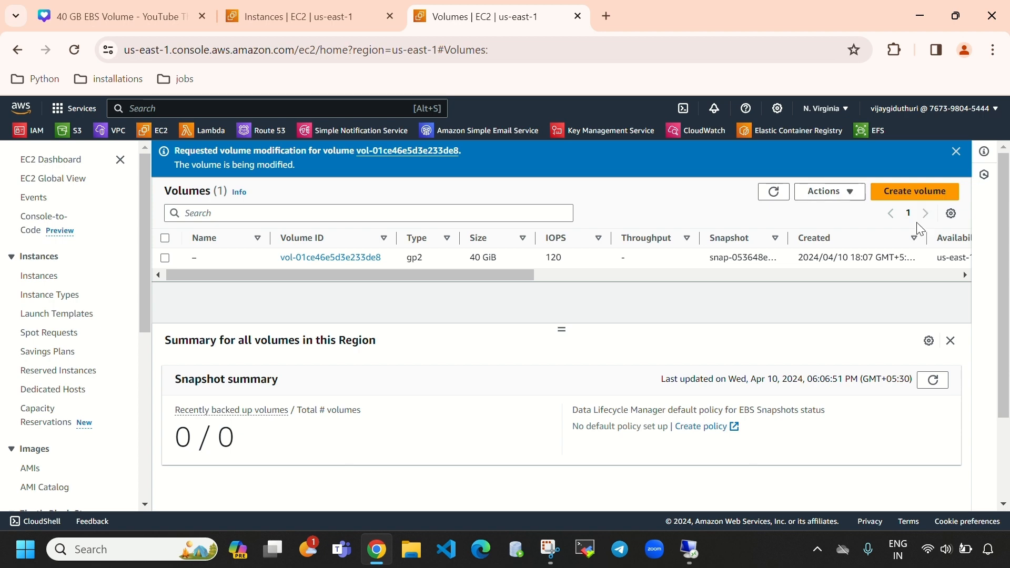
- Check the Availability Zone of windows-instance in the EC2 Instances list
left_click(313, 17)
left_click_drag(516, 239, 595, 238)
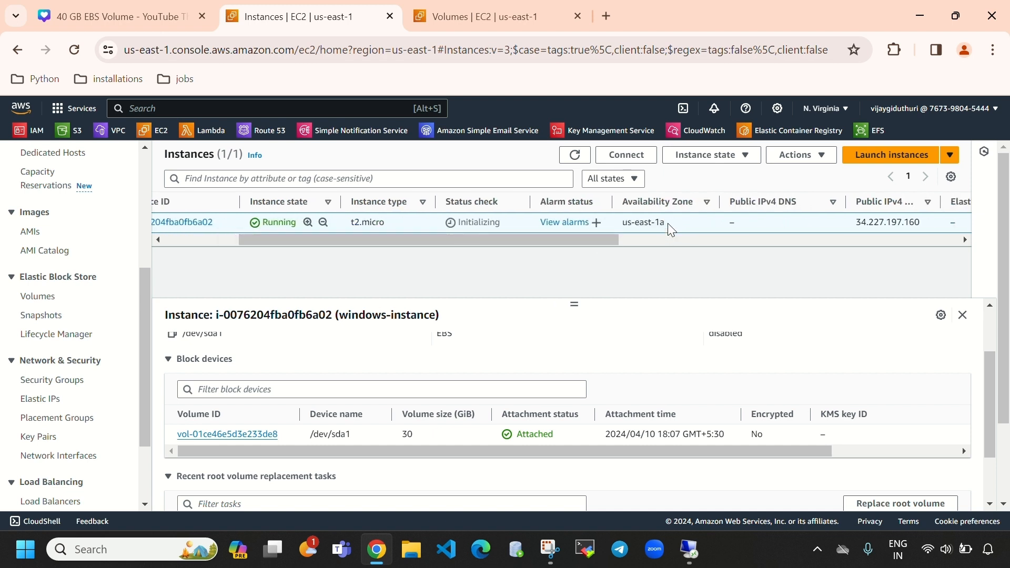
left_click_drag(668, 228, 614, 235)
left_click(675, 251)
left_click_drag(670, 223, 627, 229)
left_click(653, 260)
- Start creating a new EBS volume from the Volumes list with the type General Purpose SSD (gp2)
left_click(959, 16)
left_click(478, 68)
left_click(958, 65)
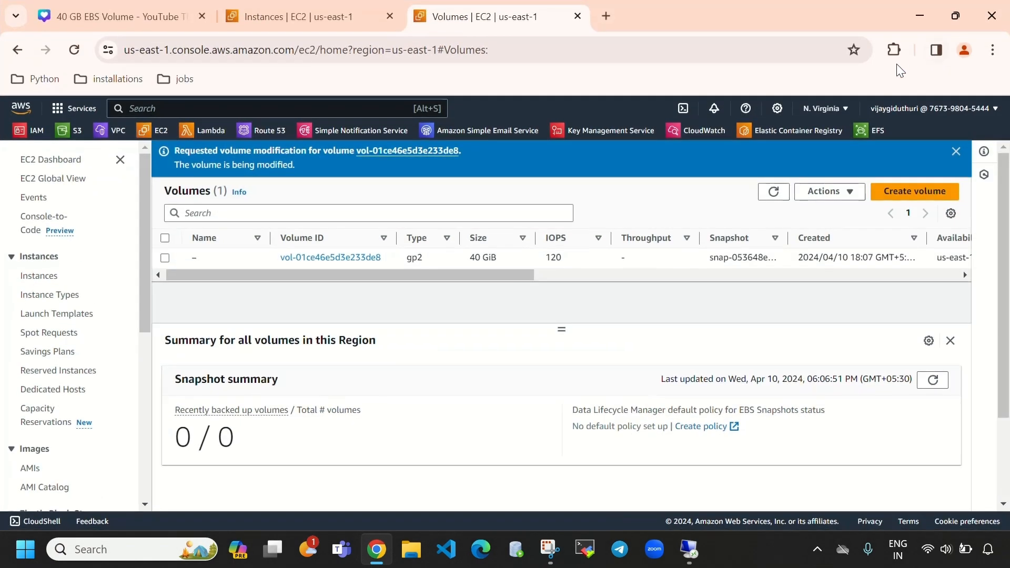
left_click(910, 195)
left_click(254, 312)
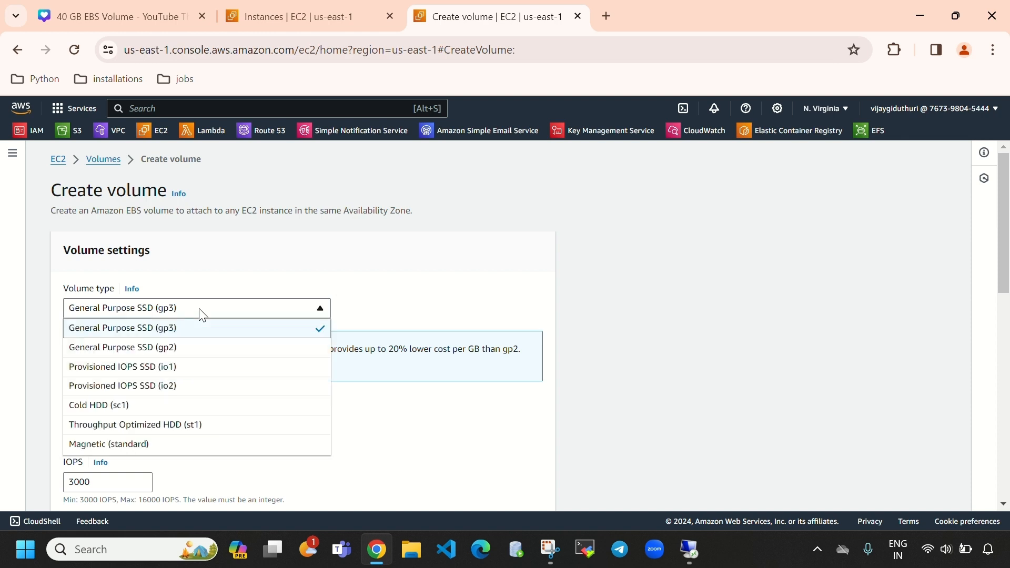
left_click(189, 347)
- Set the new volume's size to 20 GiB
scroll(242, 263, "down", 3)
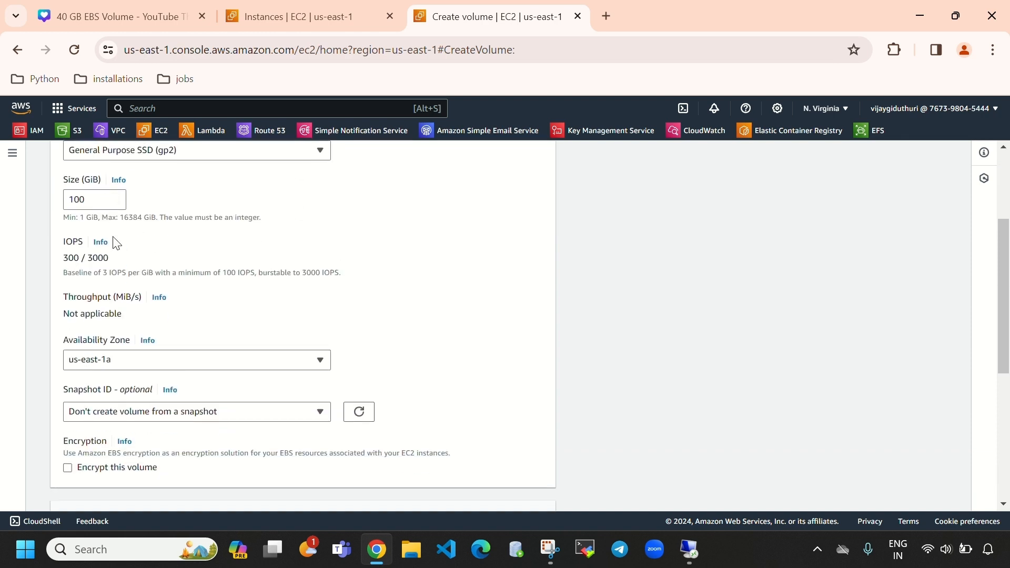
scroll(112, 247, "up", 2)
left_click(98, 279)
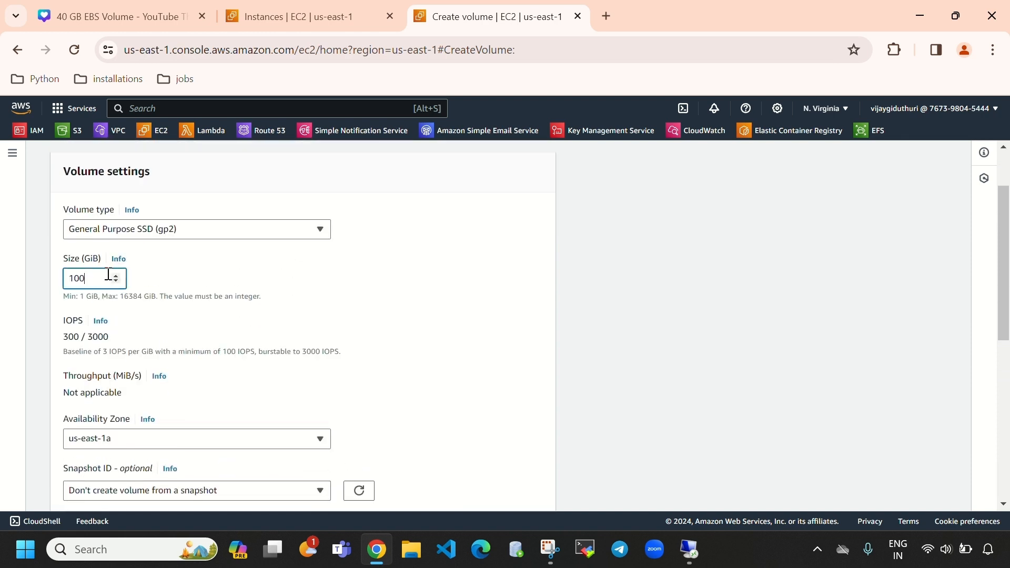
key("BackSpace")
key("BackSpace")
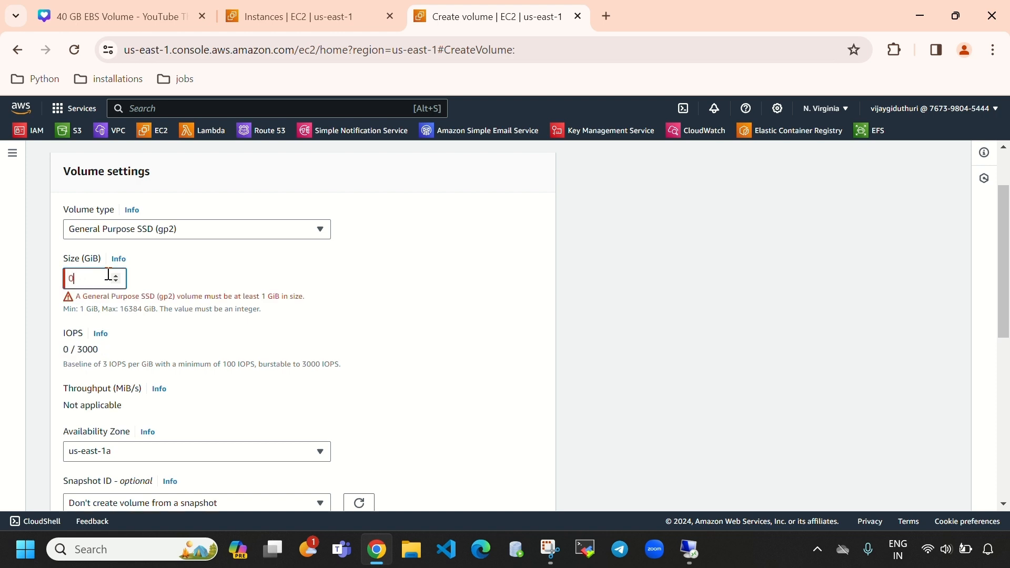
type("5")
key("BackSpace")
type("2")
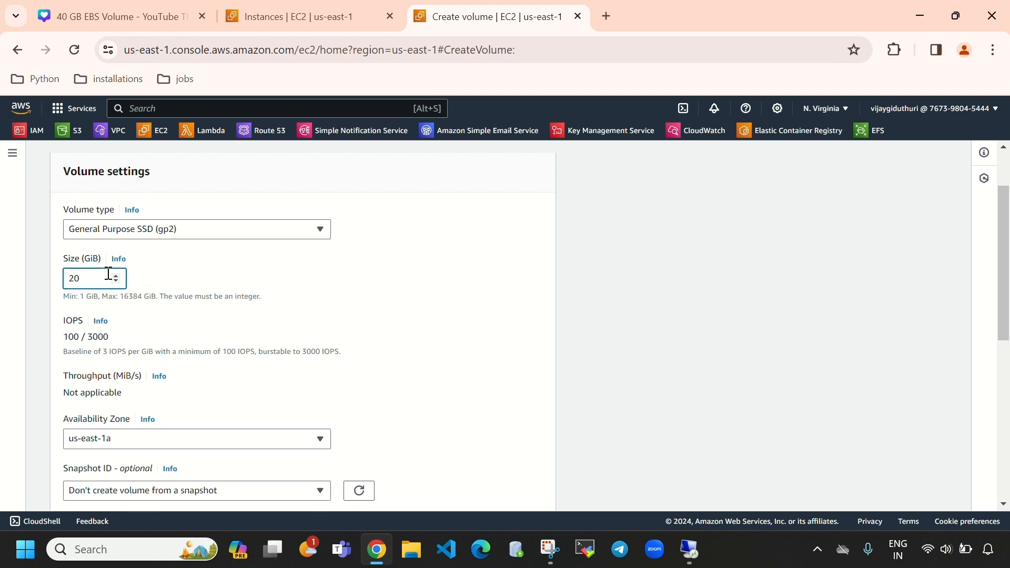
type("0")
key("BackSpace")
key("ctrl+a")
scroll(225, 283, "down", 3)
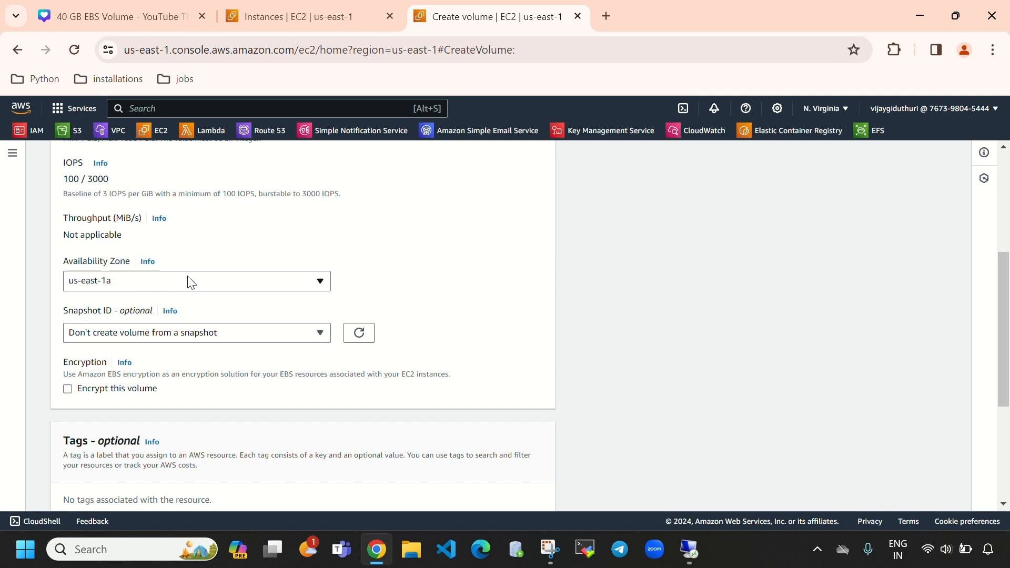
- Compare the new volume's Availability Zone with windows-instance's, and create the volume in us-east-1a without a snapshot or encryption
left_click(337, 12)
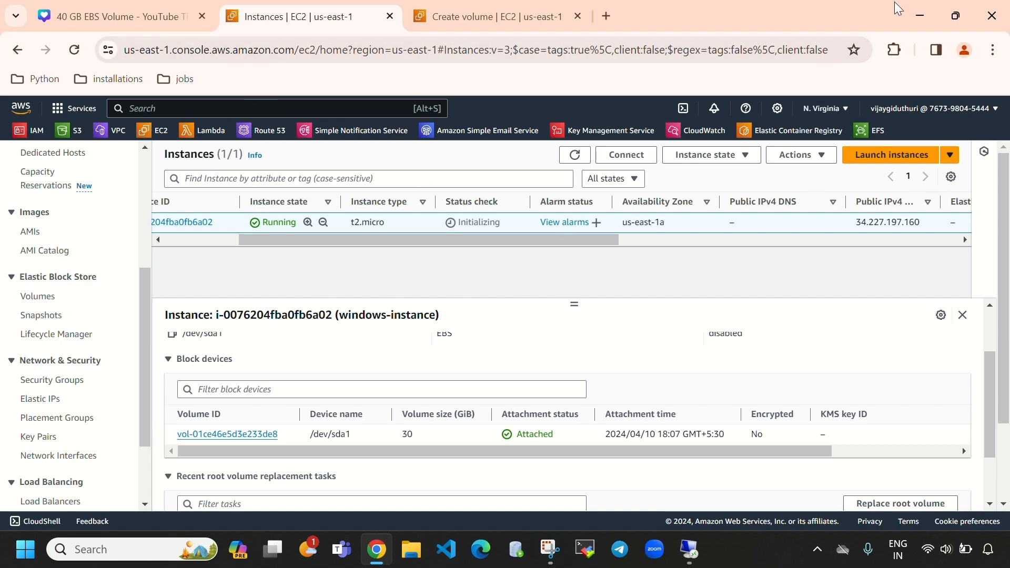
left_click(956, 19)
left_click(494, 69)
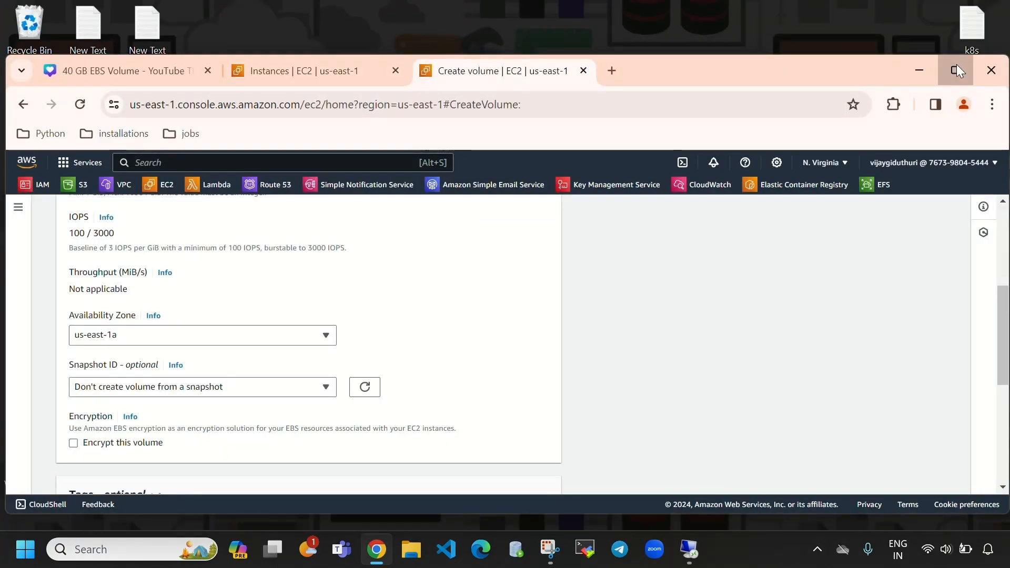
left_click(961, 70)
scroll(211, 323, "down", 4)
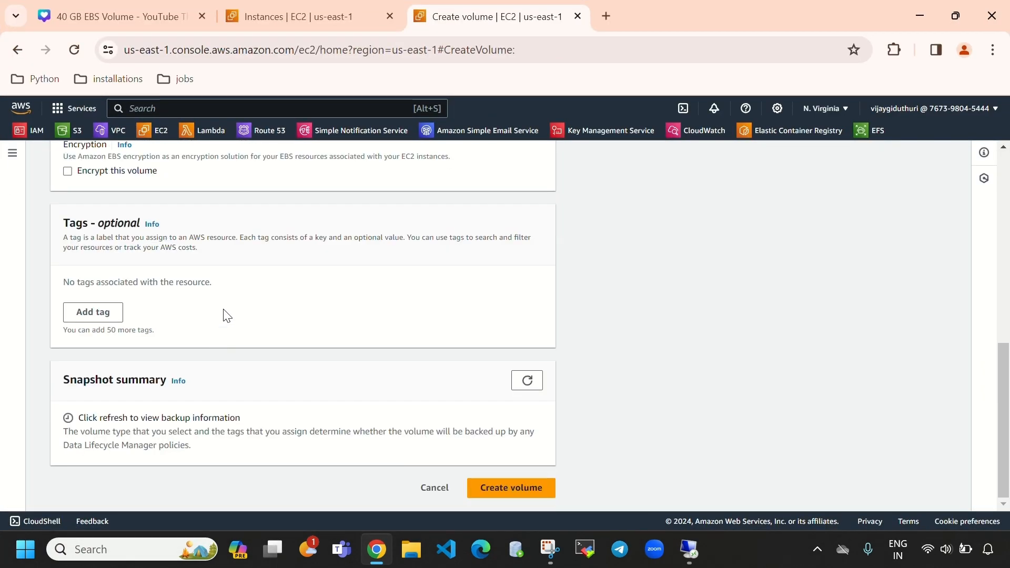
left_click(509, 489)
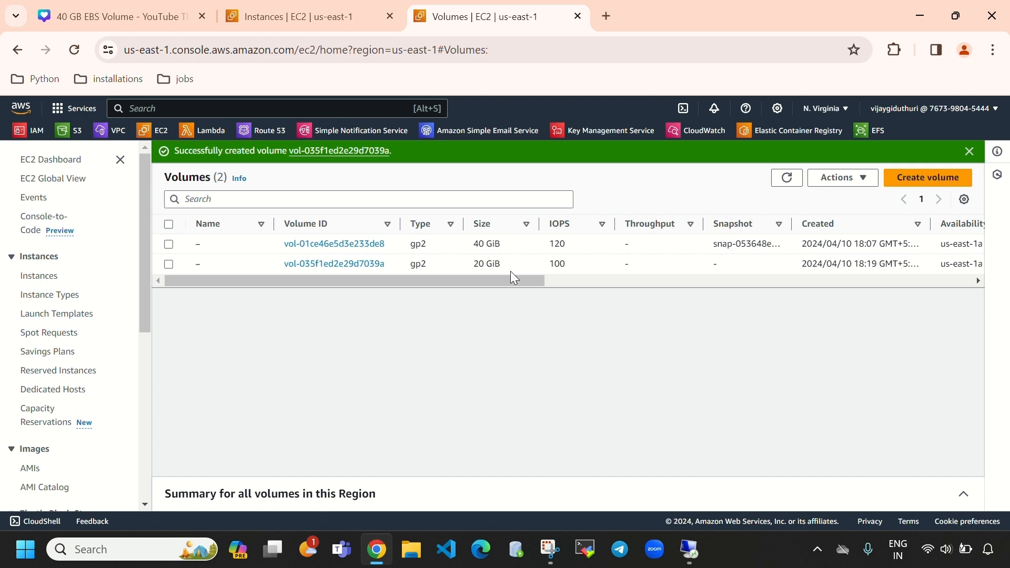
- Refresh the Volumes list and compare the volume states of the new 20 GiB volume and the 40 GiB volume
left_click(462, 267)
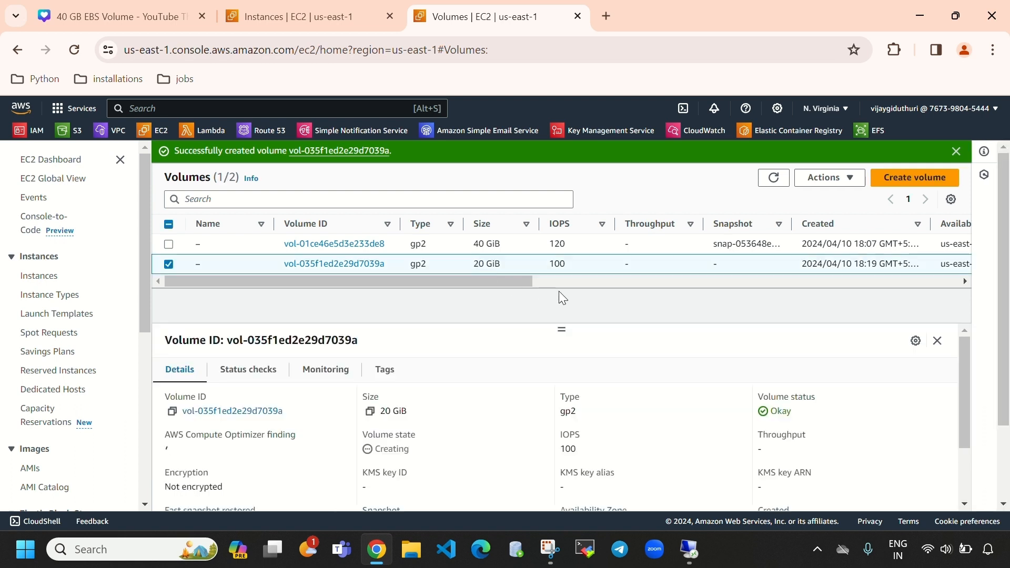
left_click_drag(513, 278, 642, 265)
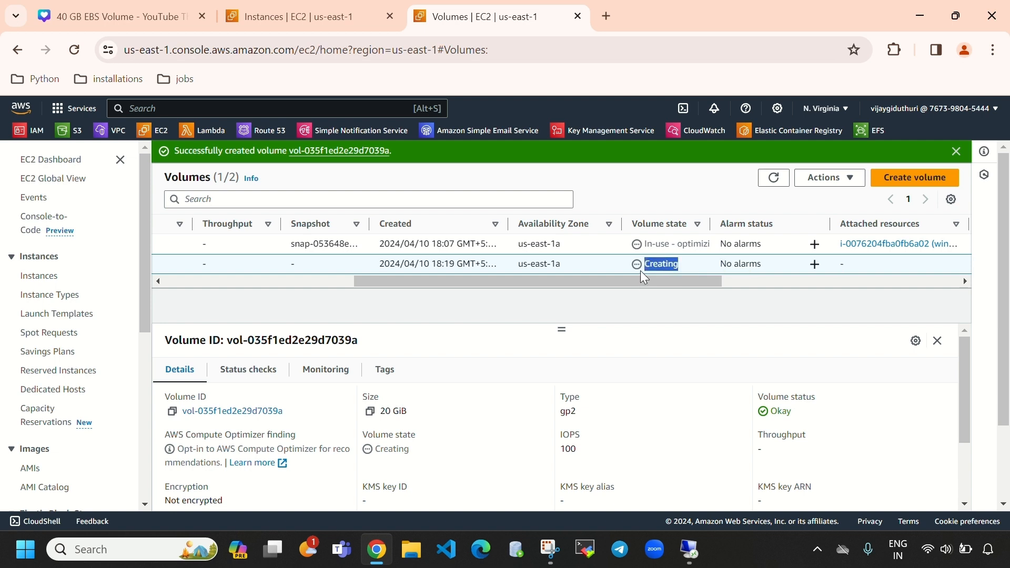
left_click(777, 179)
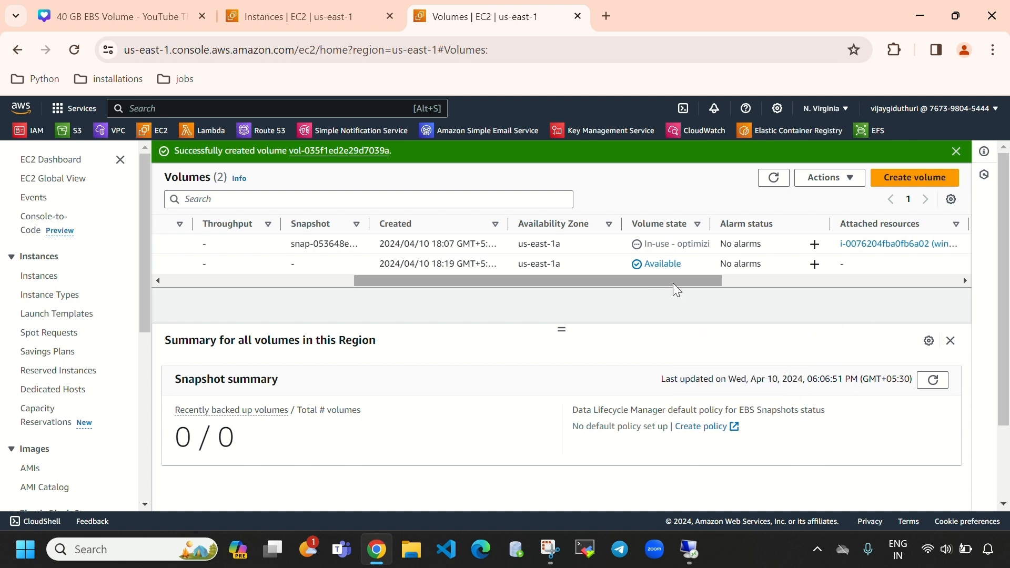
left_click_drag(532, 284, 277, 244)
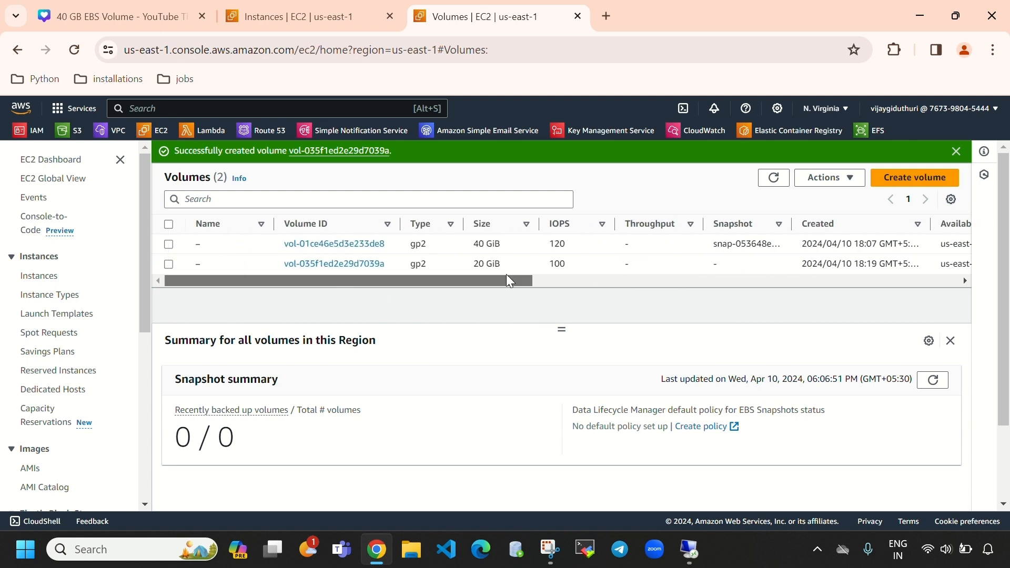
left_click_drag(507, 276, 710, 278)
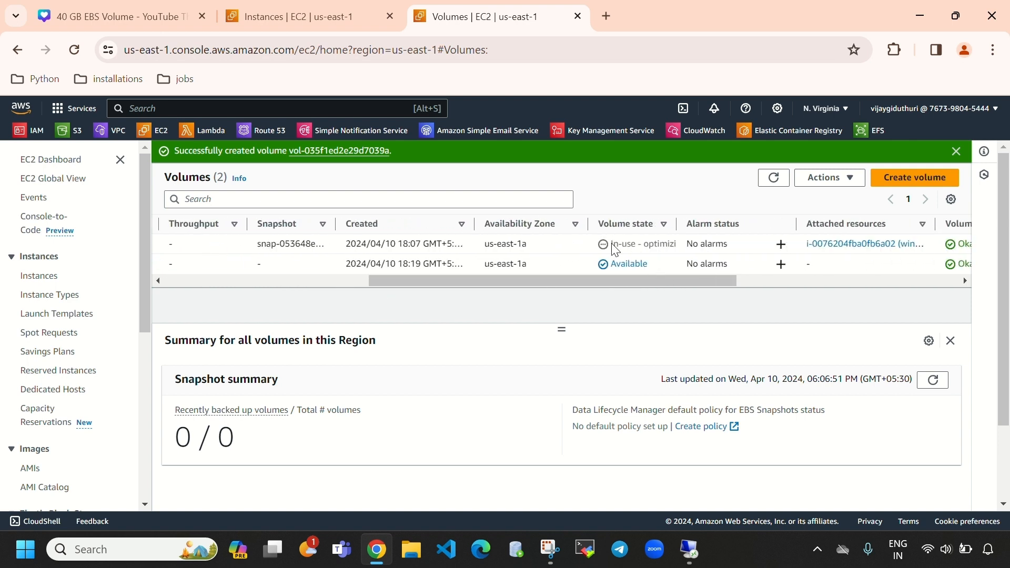
left_click_drag(611, 245, 637, 245)
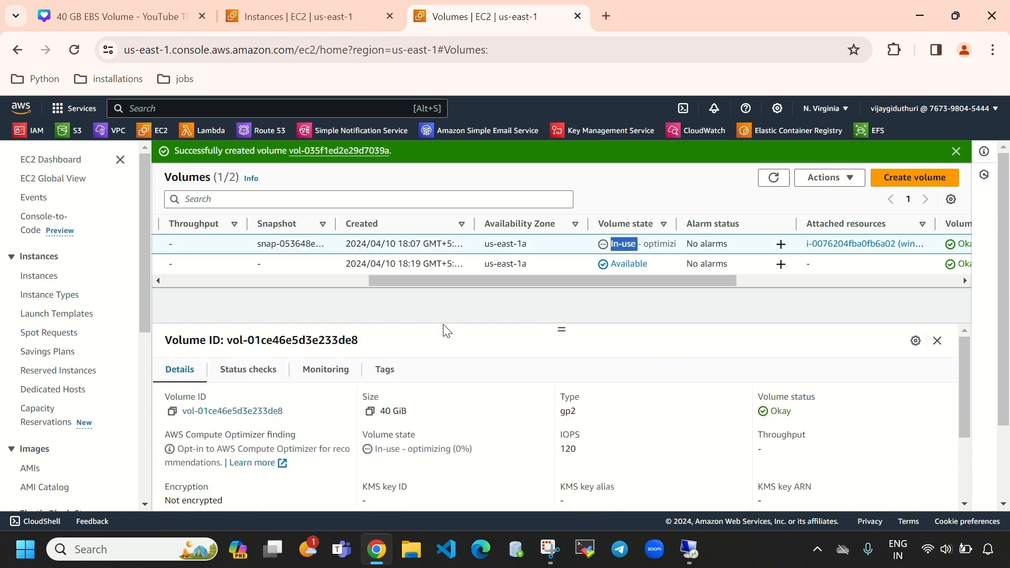
- Check windows-instance in the EC2 Instances list and return to the Volumes list
left_click(271, 11)
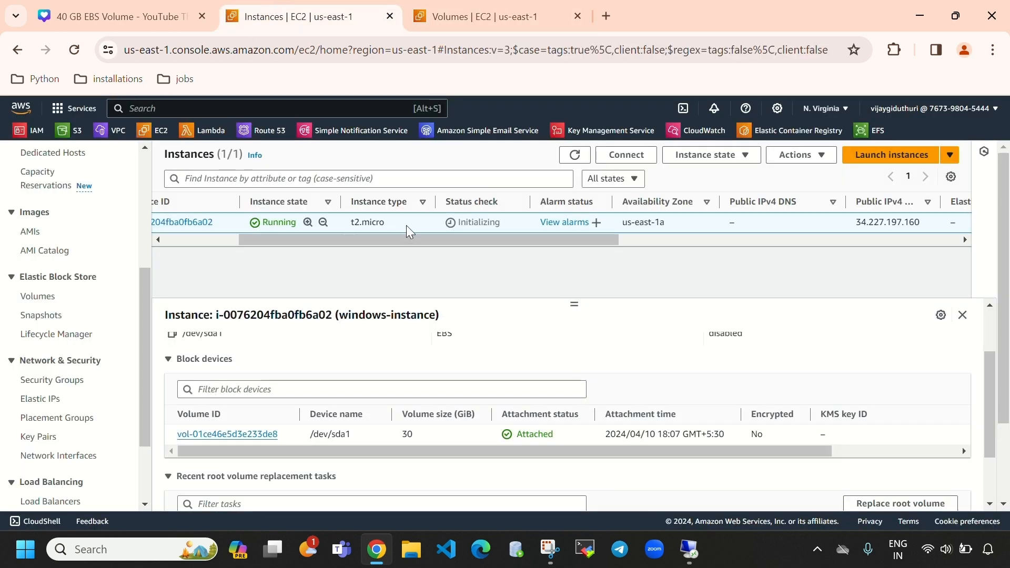
left_click(960, 20)
left_click(484, 73)
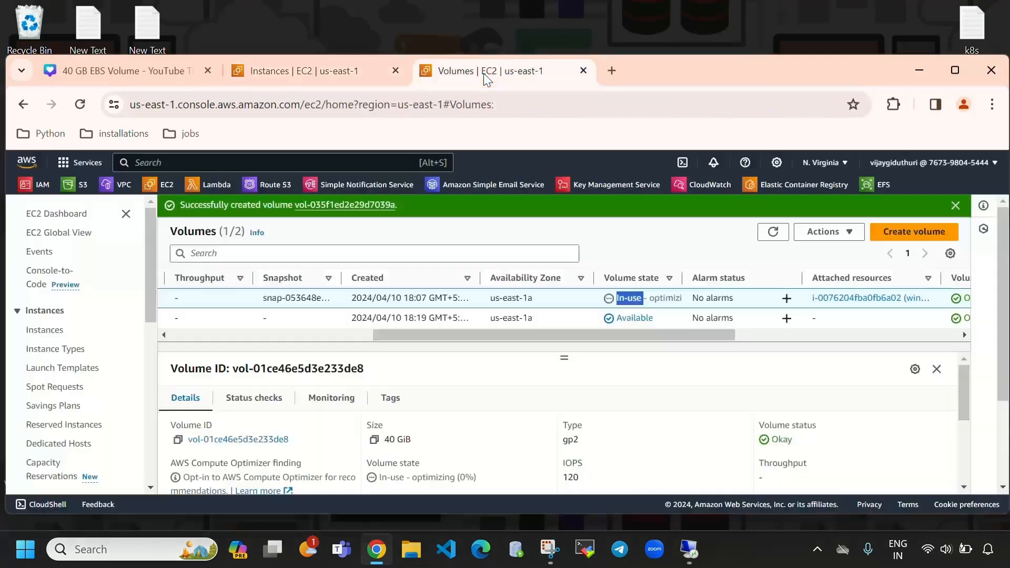
left_click(950, 70)
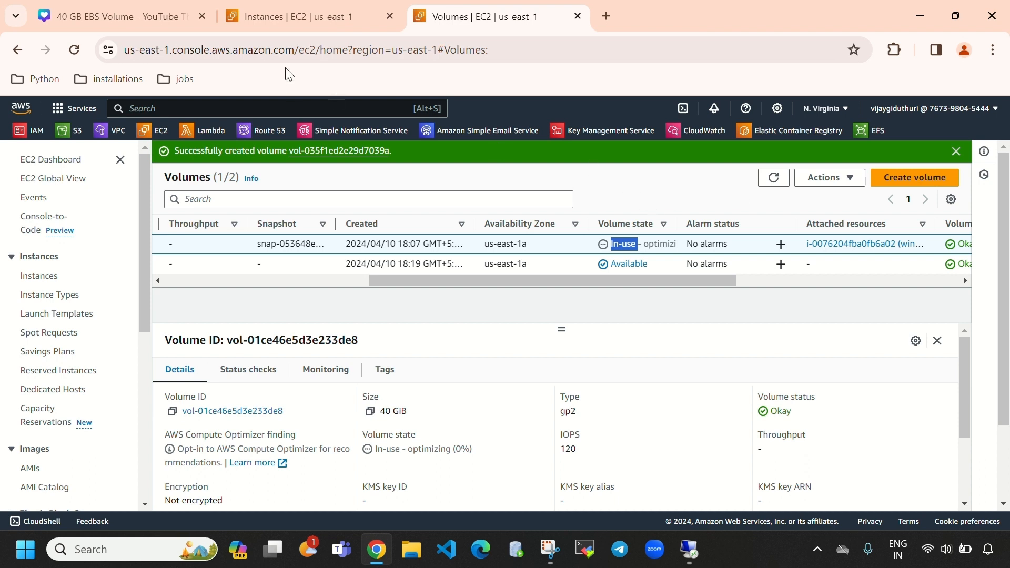
left_click(583, 331)
- Name the new 20 GiB volume windows-volume1
left_click_drag(643, 279, 442, 325)
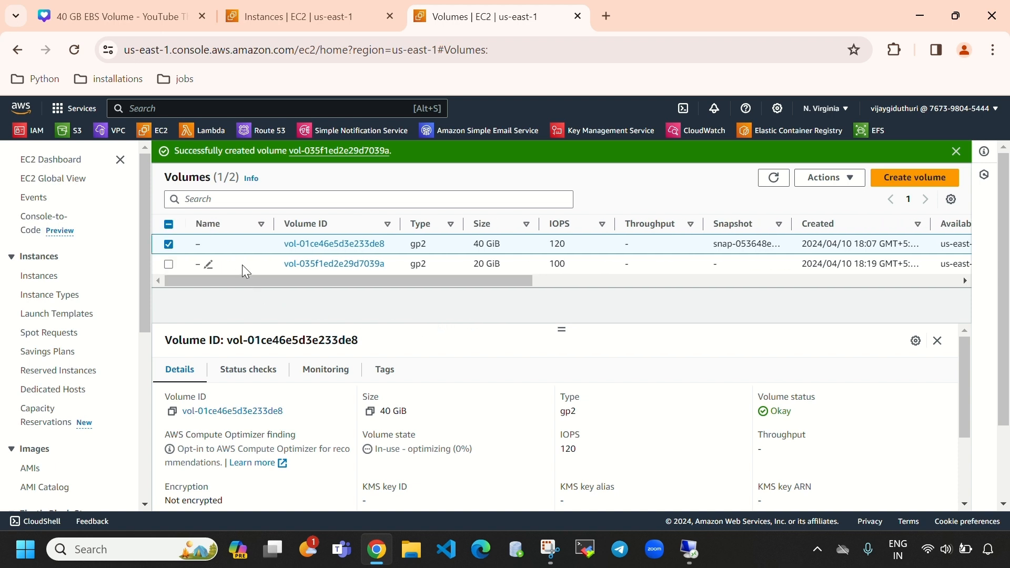
left_click(208, 265)
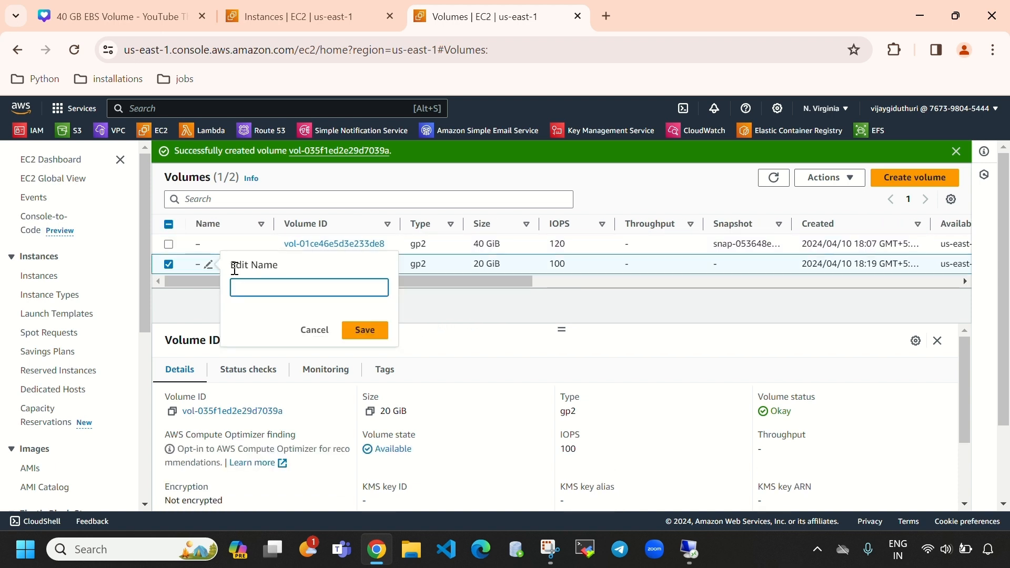
type("windows-volume1")
key("Return")
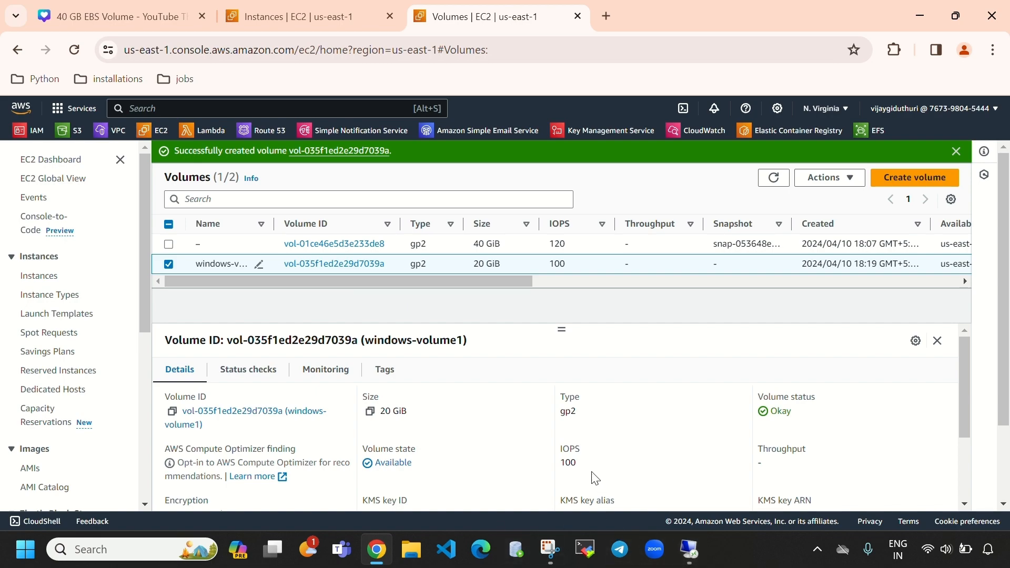
- Switch to the remote Windows server, close its open windows, and reopen Disk Management to examine the disks it has
left_click(691, 547)
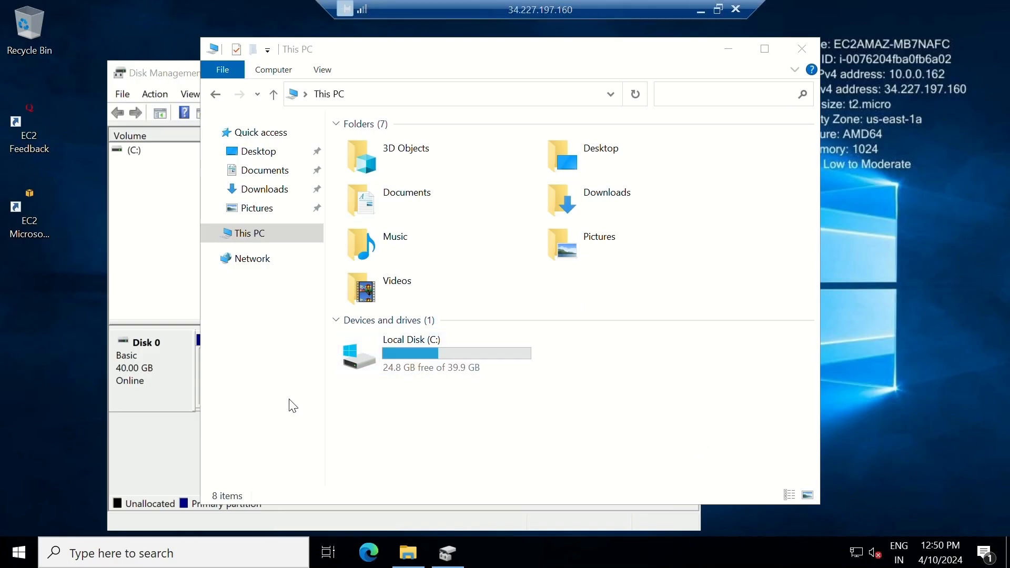
left_click(807, 48)
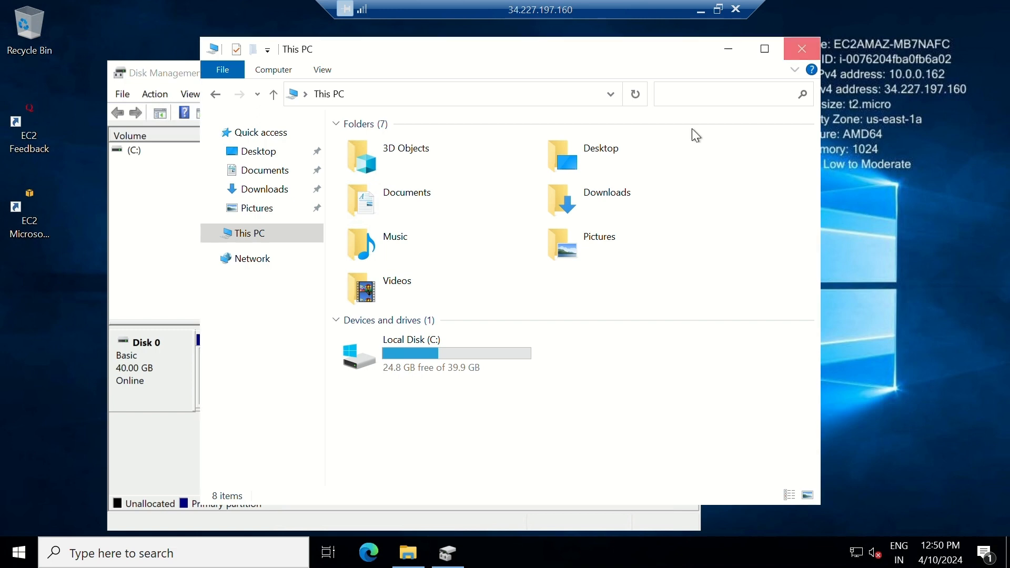
left_click(682, 74)
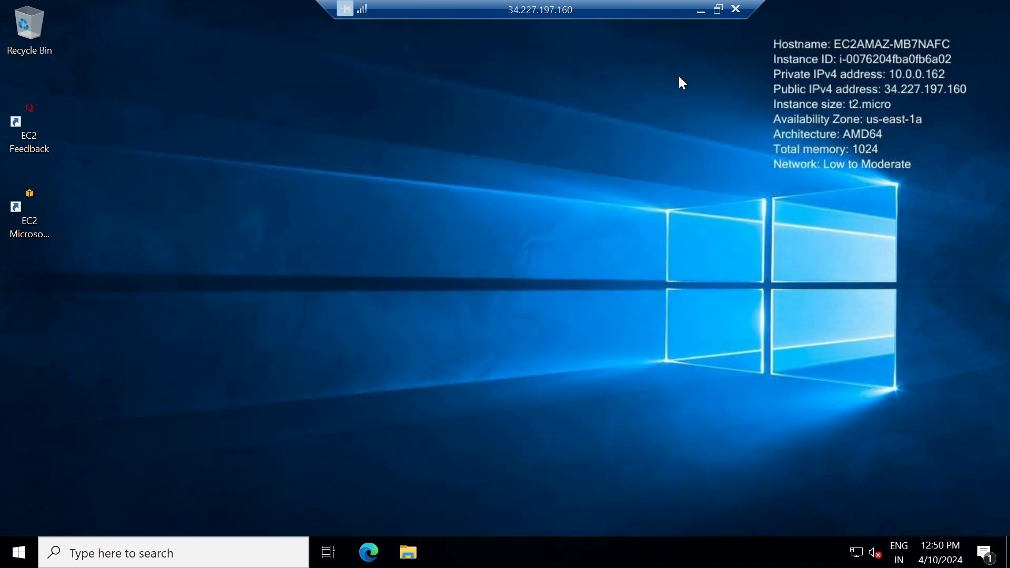
left_click(190, 556)
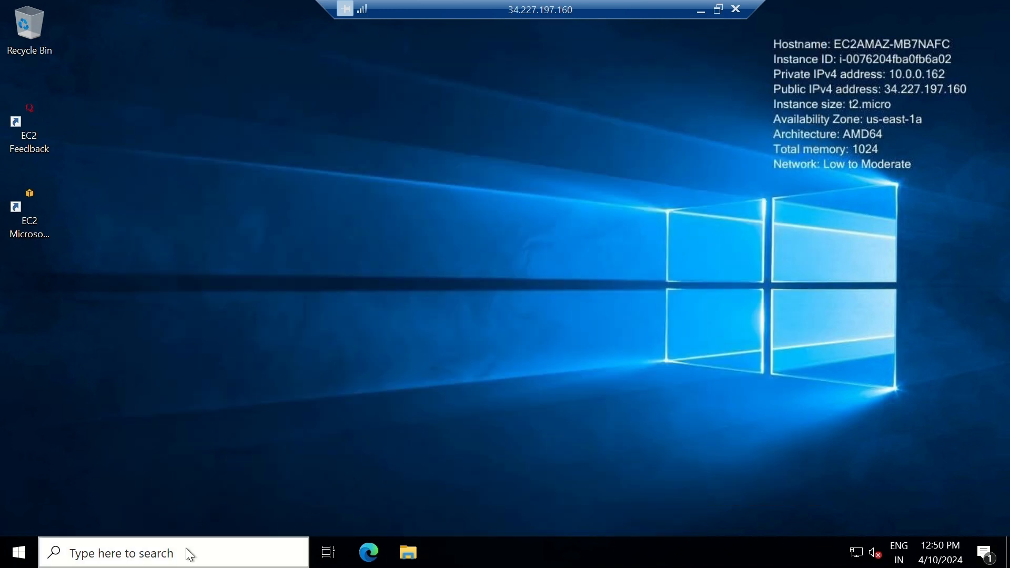
type("create")
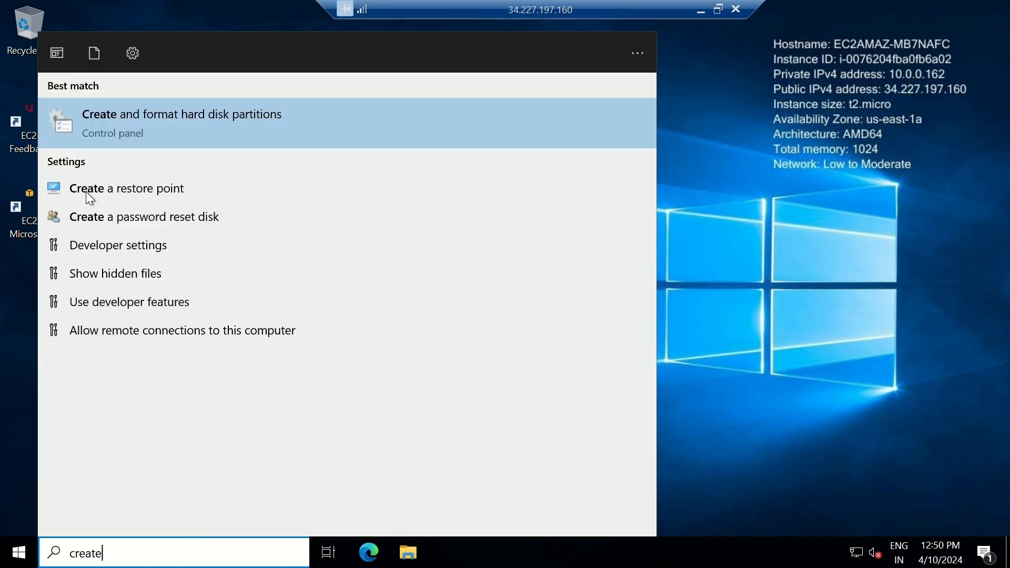
left_click(180, 137)
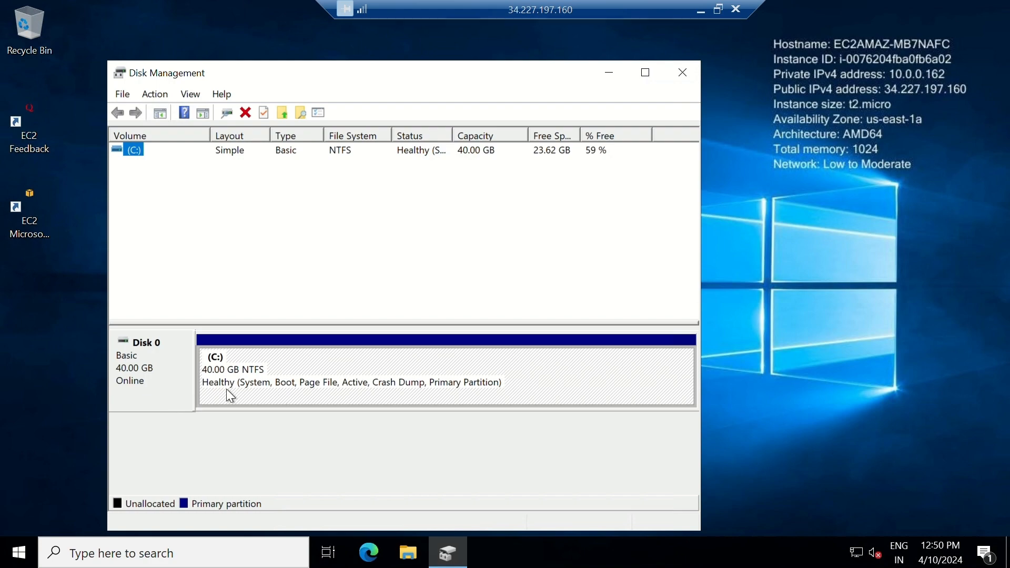
- Return to the EC2 Volumes list in the browser and start attaching windows-volume1 to an instance
left_click(701, 13)
left_click(170, 258)
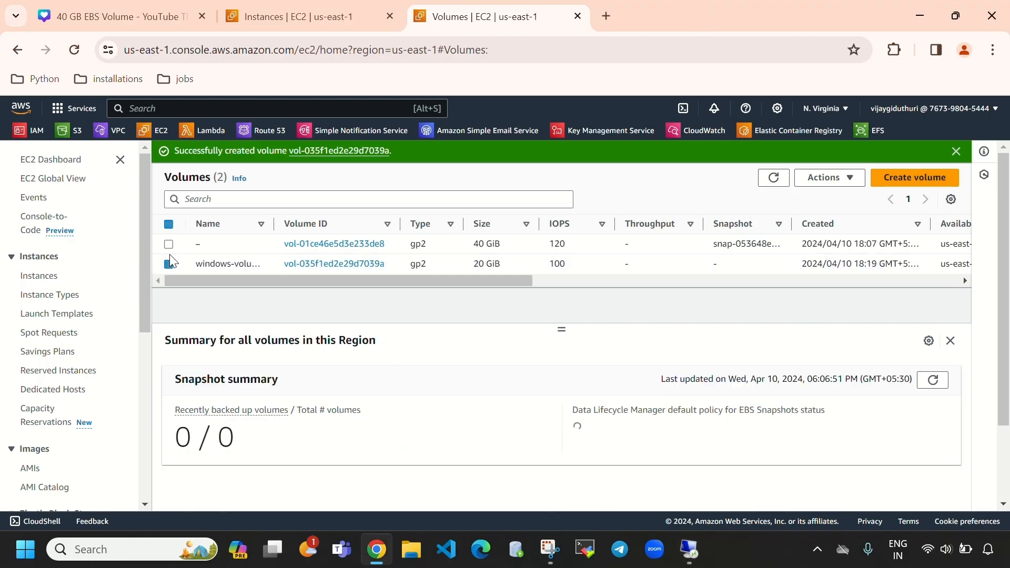
left_click(197, 246)
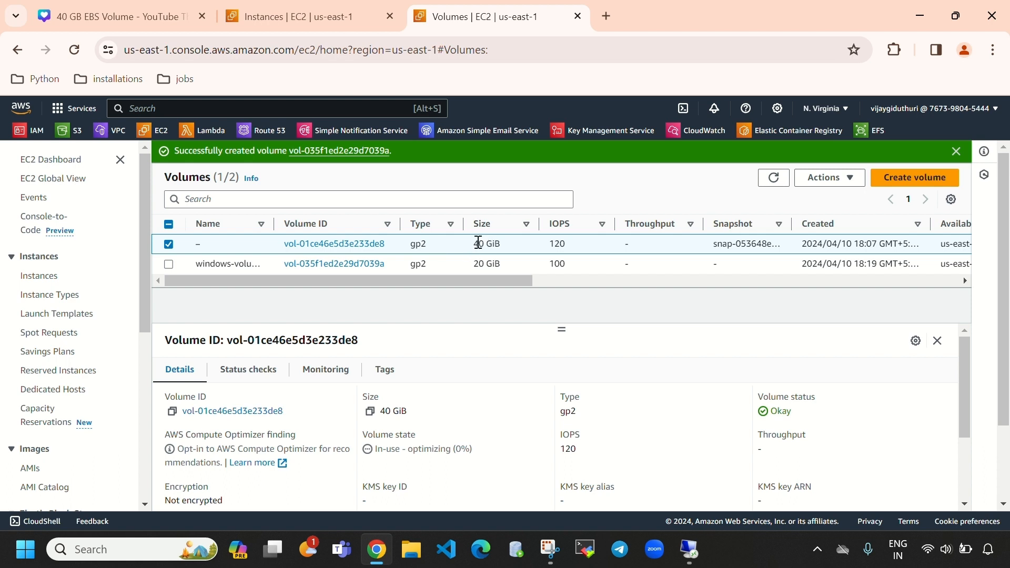
left_click(167, 245)
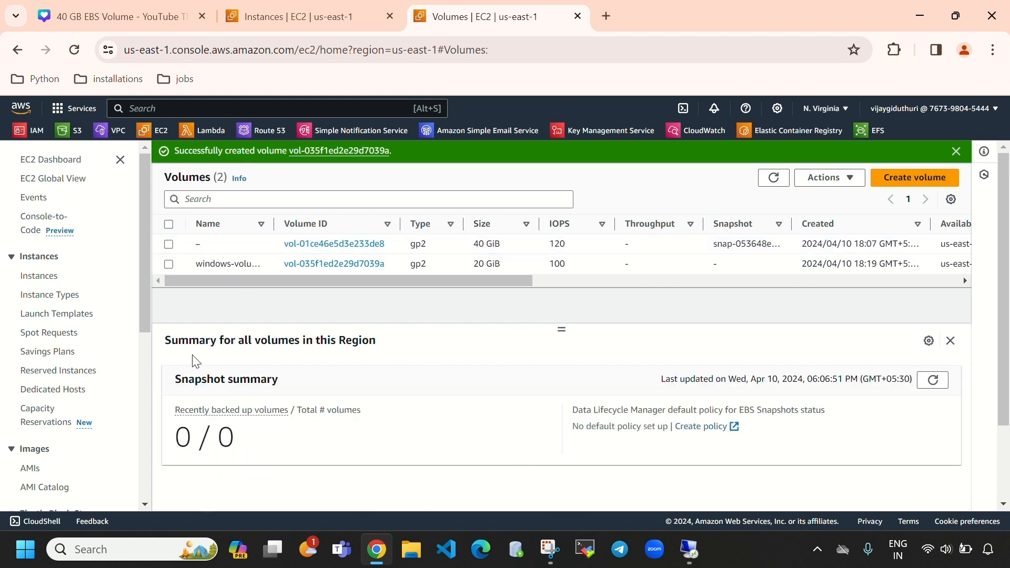
left_click(167, 265)
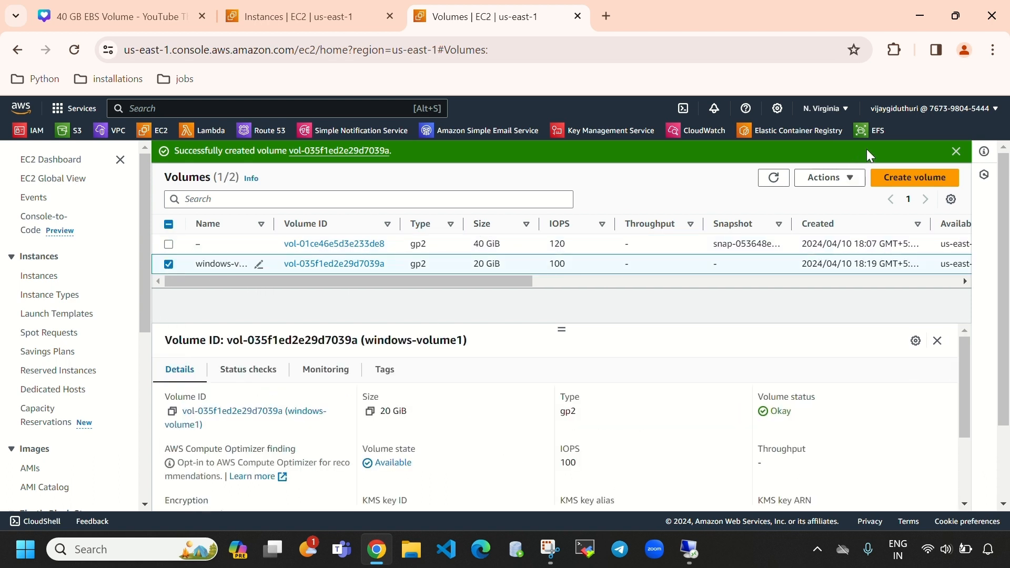
left_click(836, 181)
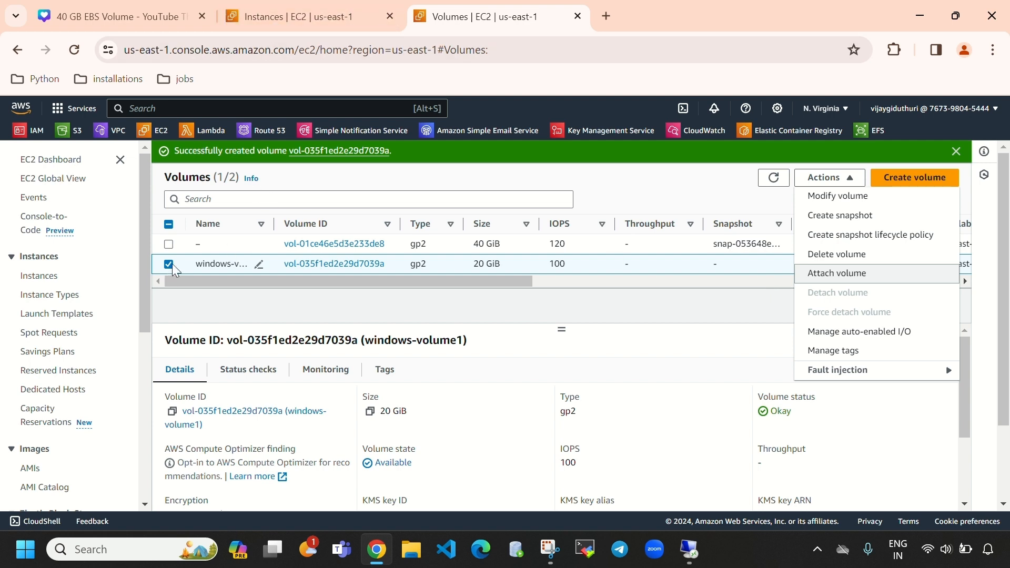
left_click(876, 278)
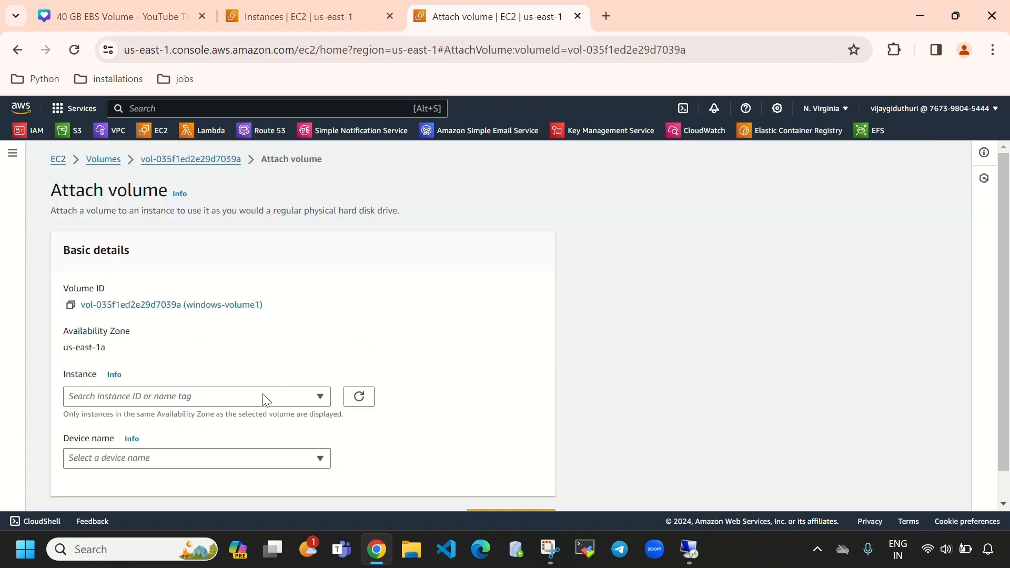
scroll(279, 369, "down", 1)
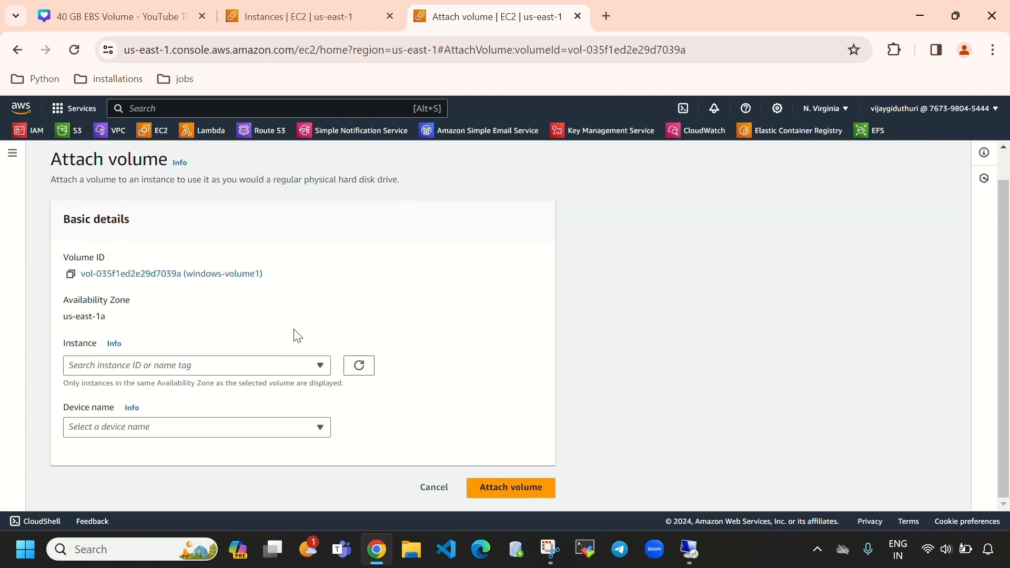
- Check windows-instance in the Instances list and choose it as the instance for attaching windows-volume1
left_click(270, 367)
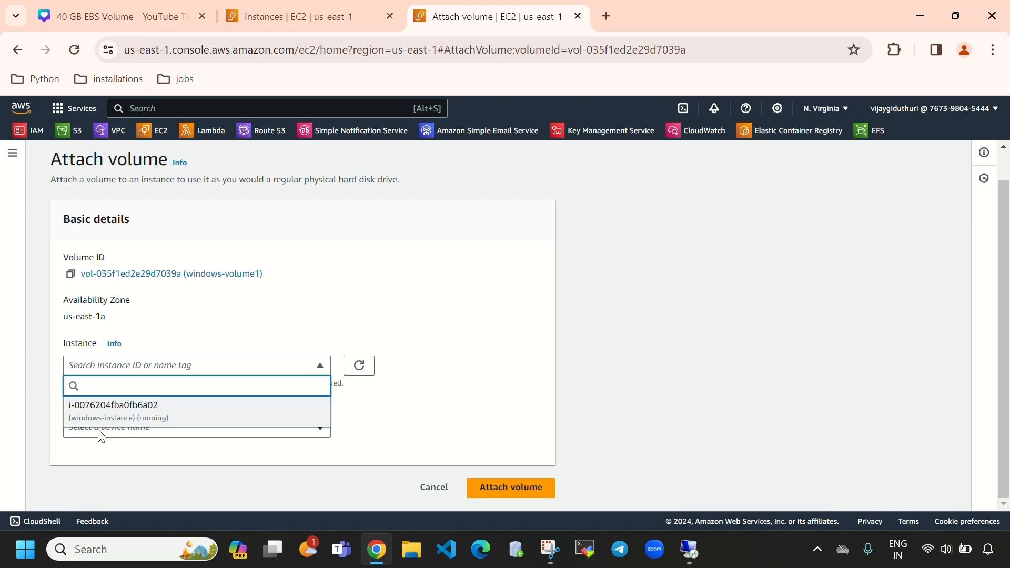
left_click(289, 16)
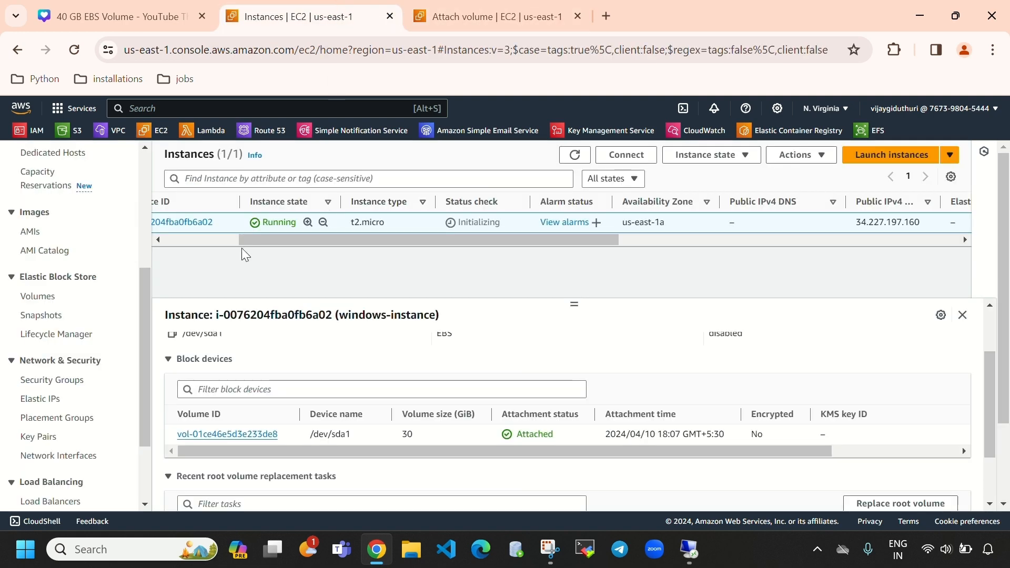
left_click_drag(336, 240, 205, 265)
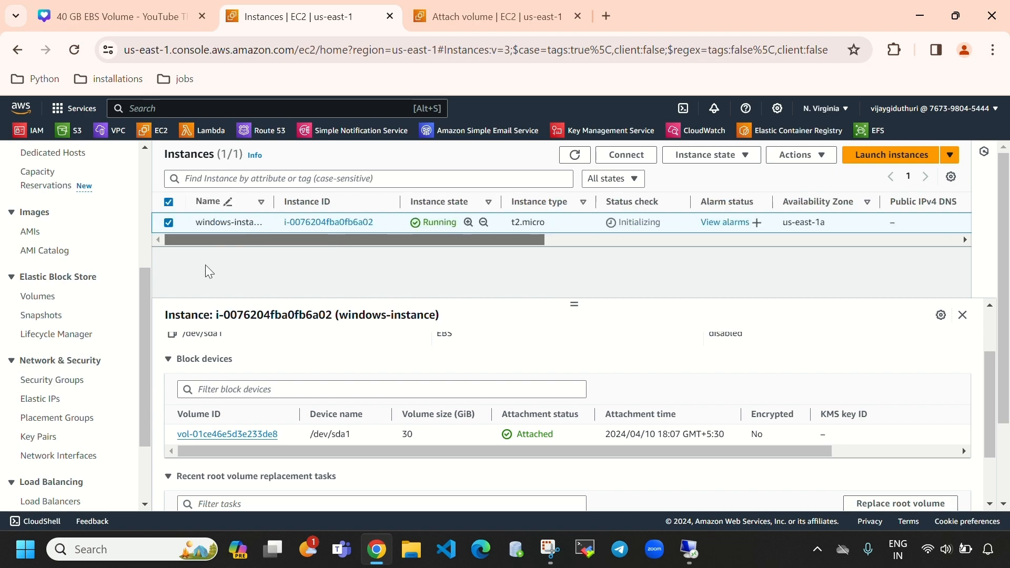
left_click(956, 16)
left_click(526, 71)
left_click(955, 70)
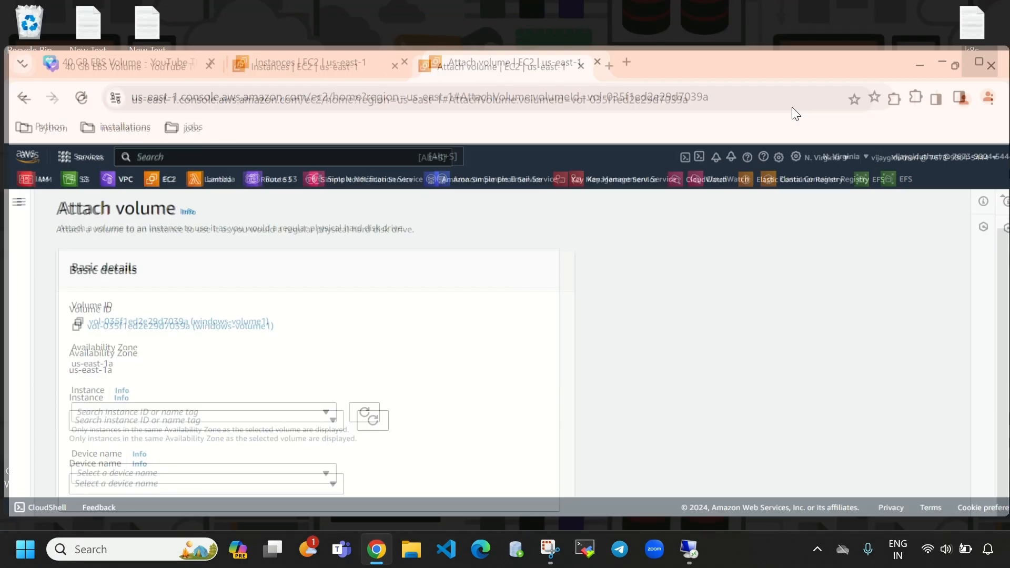
left_click(158, 368)
left_click(150, 413)
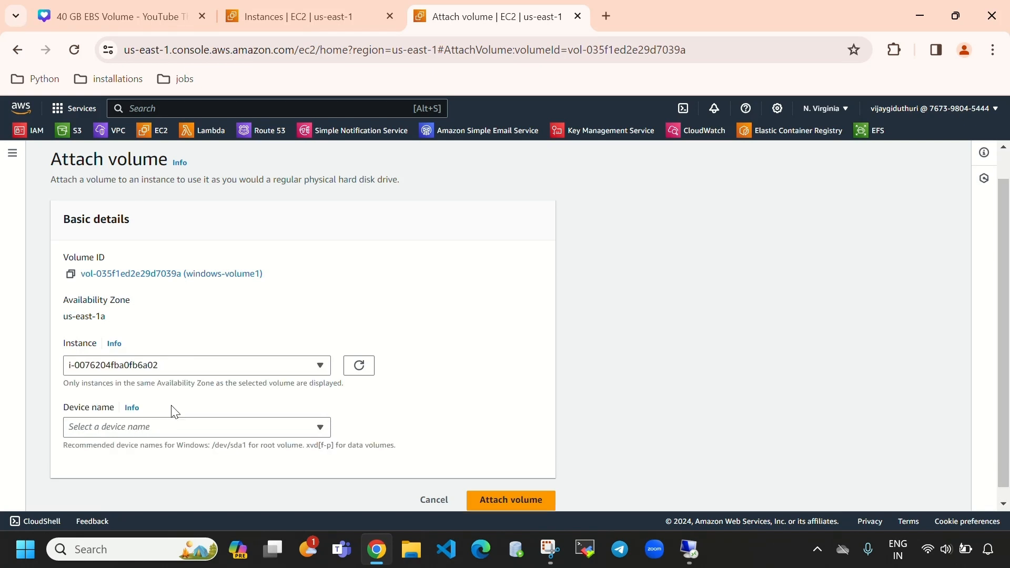
- Set the device name to xvdc and attach windows-volume1 to the instance
left_click(199, 426)
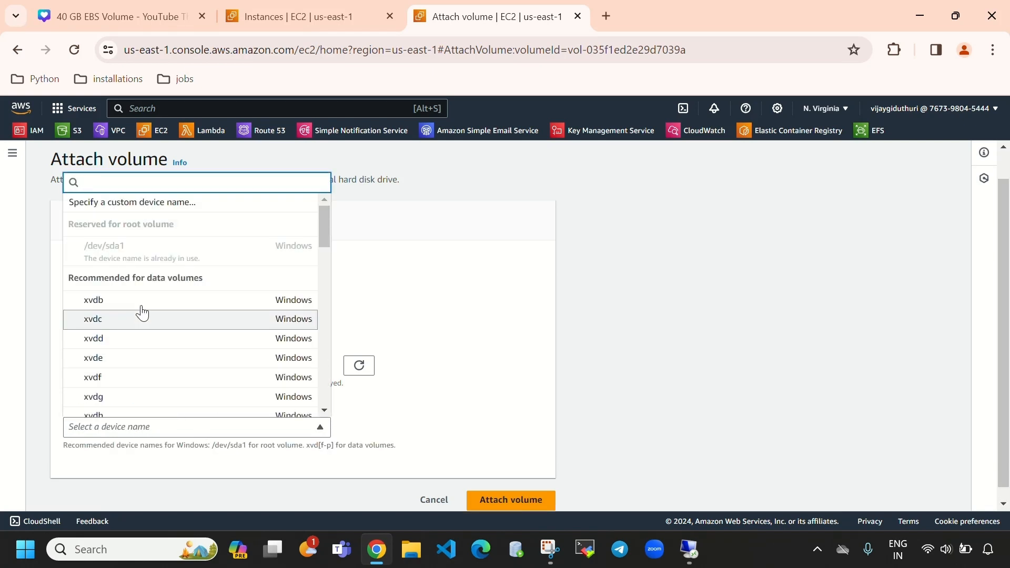
scroll(204, 351, "down", 3)
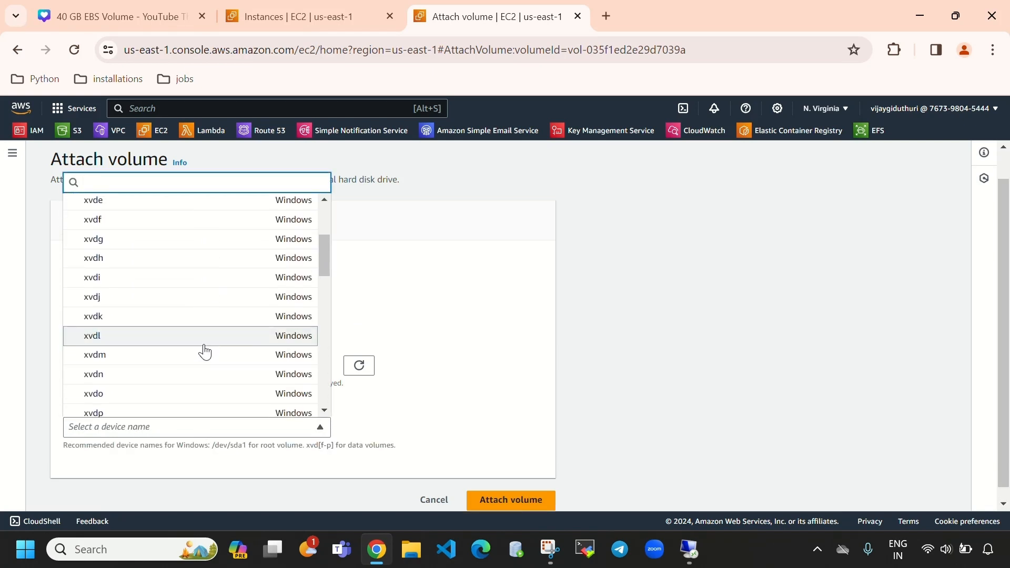
scroll(204, 349, "up", 2)
scroll(206, 345, "up", 1)
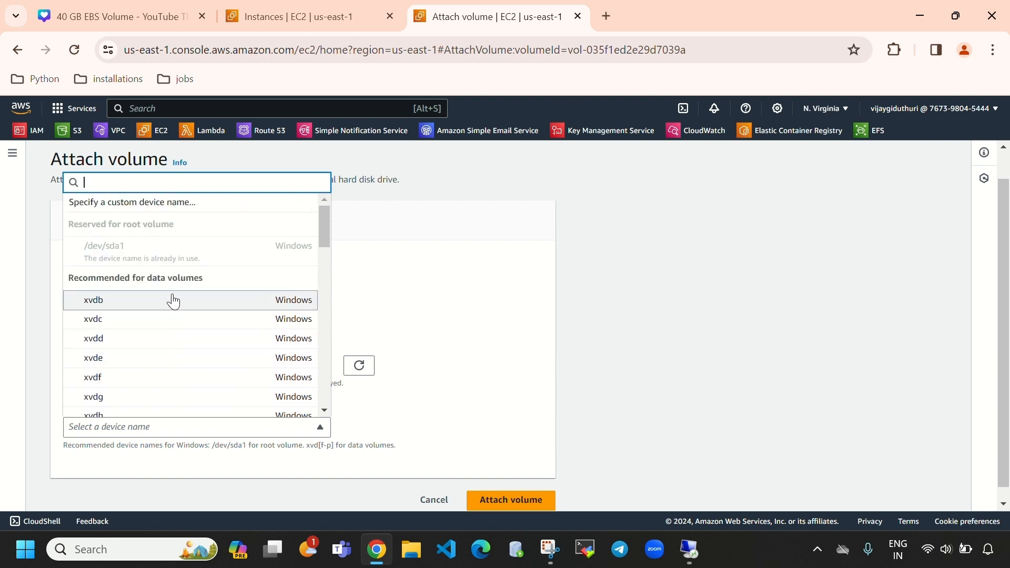
scroll(158, 354, "down", 3)
scroll(158, 348, "up", 4)
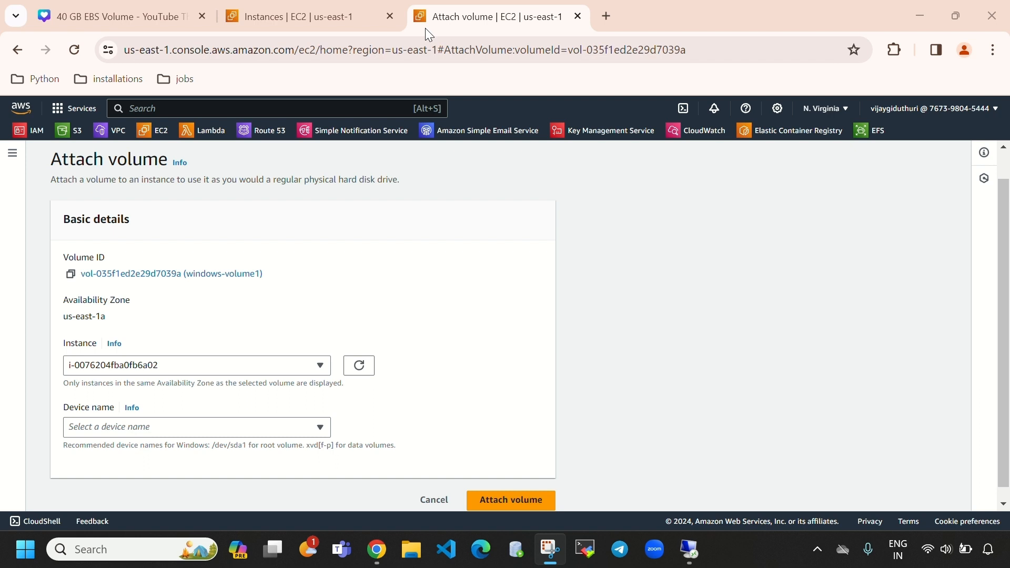
left_click(311, 427)
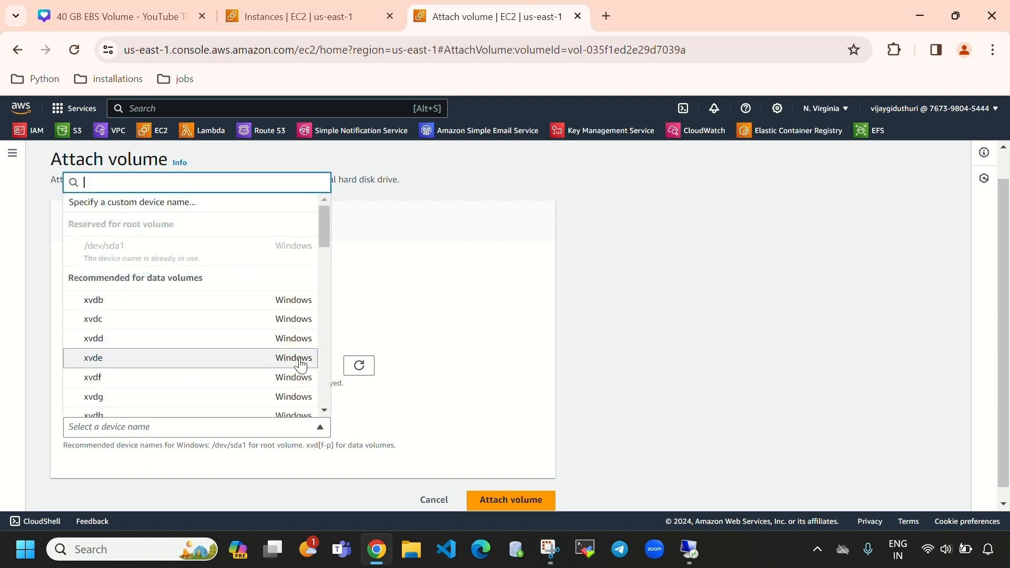
left_click(218, 320)
scroll(462, 318, "down", 1)
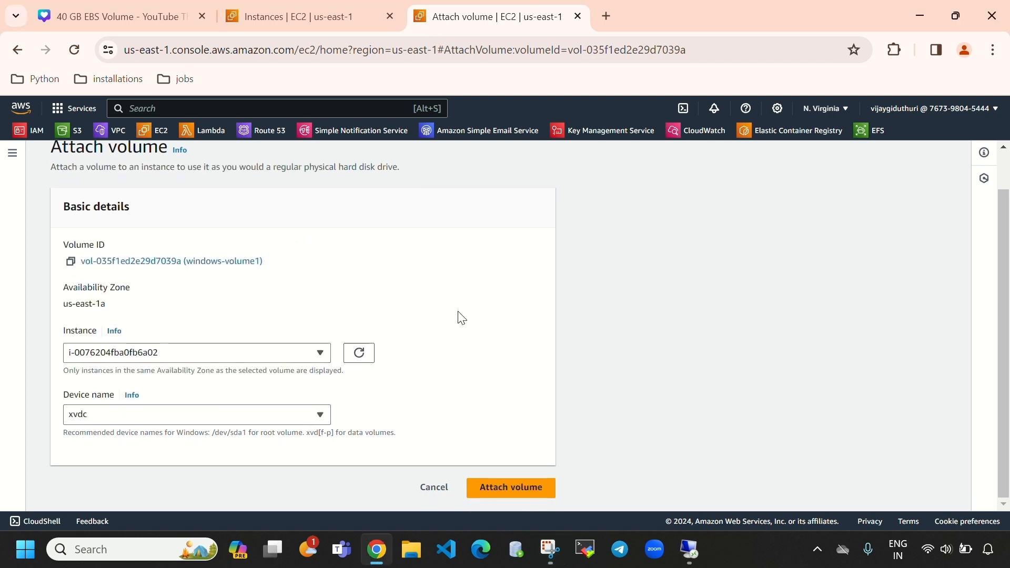
left_click(526, 492)
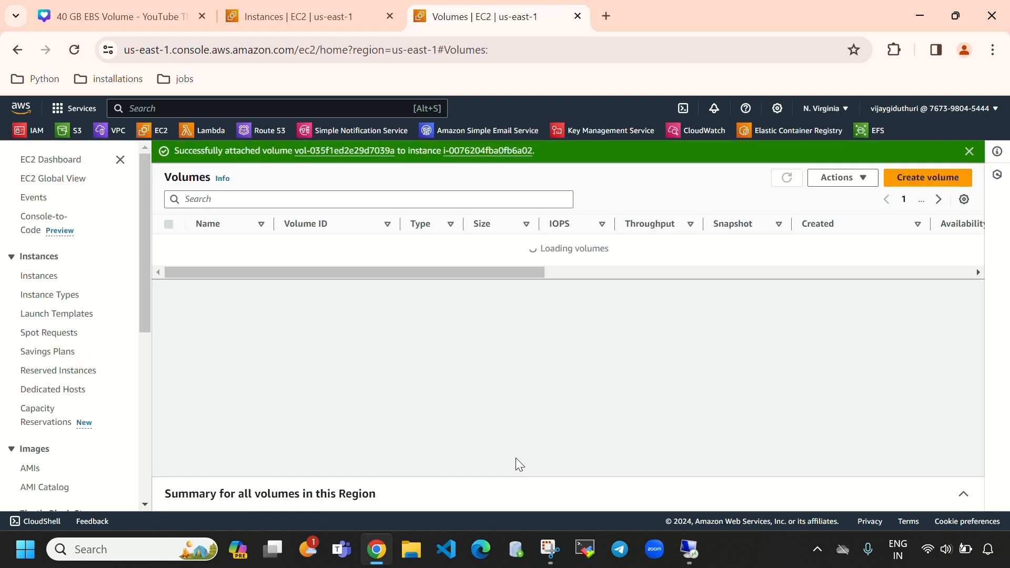
- Refresh the Volumes list to check windows-volume1's state, and refresh the Instances list to check windows-instance's block devices
left_click(786, 178)
left_click_drag(498, 283, 690, 270)
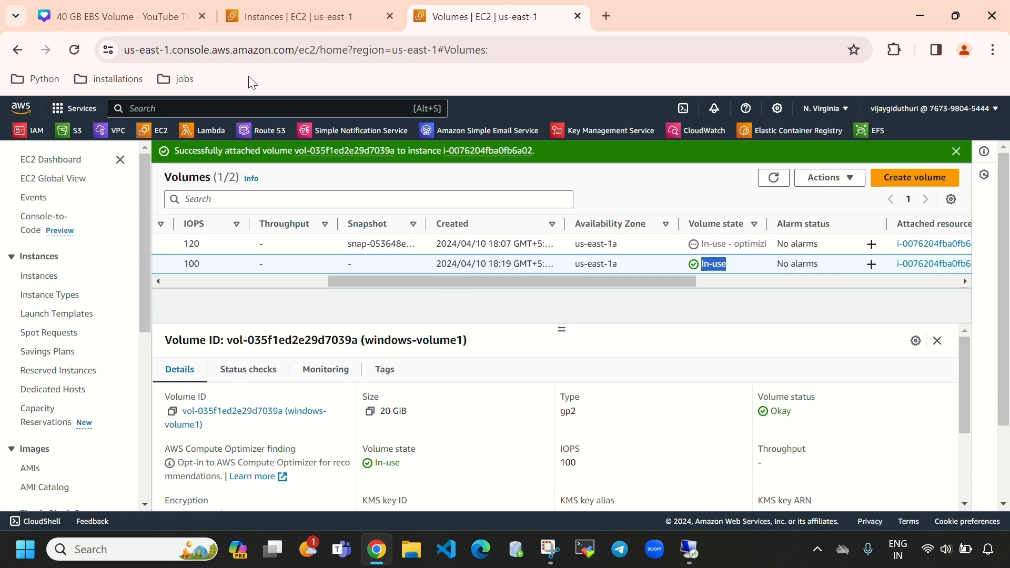
left_click(282, 19)
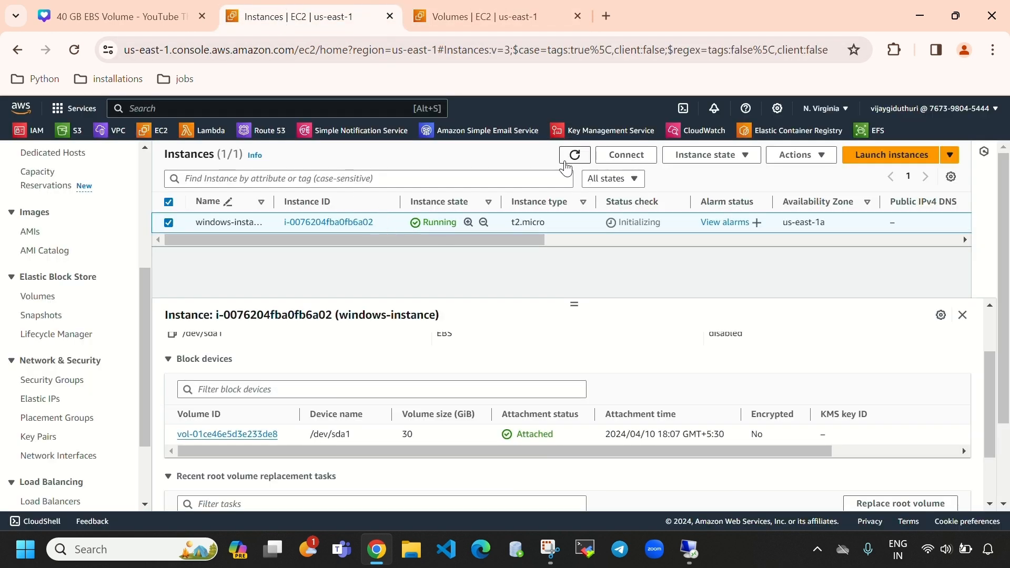
left_click(565, 165)
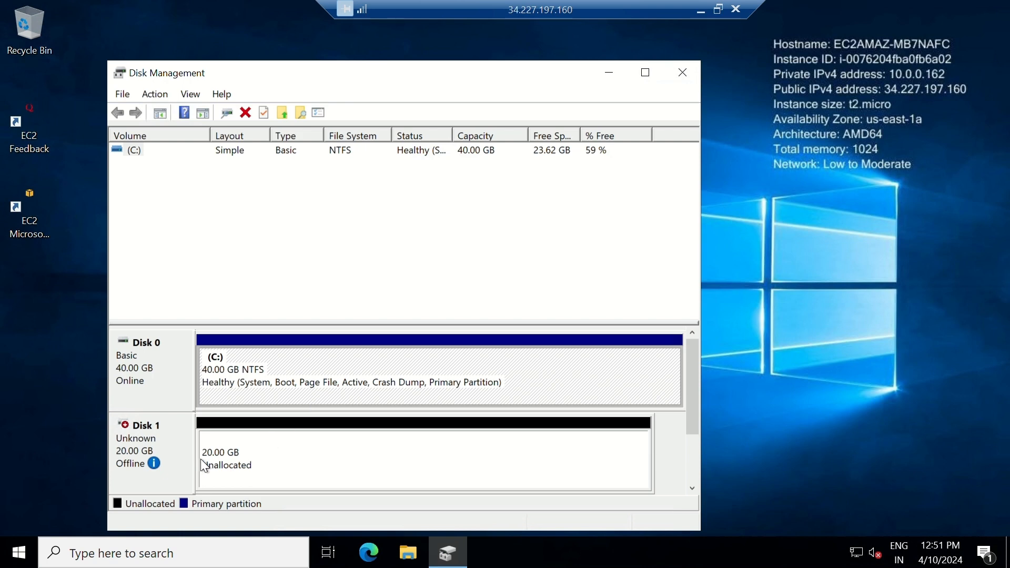
- On the remote Windows server, check Disk 1's status in Disk Management and the drives listed under This PC
mouse_move(125, 470)
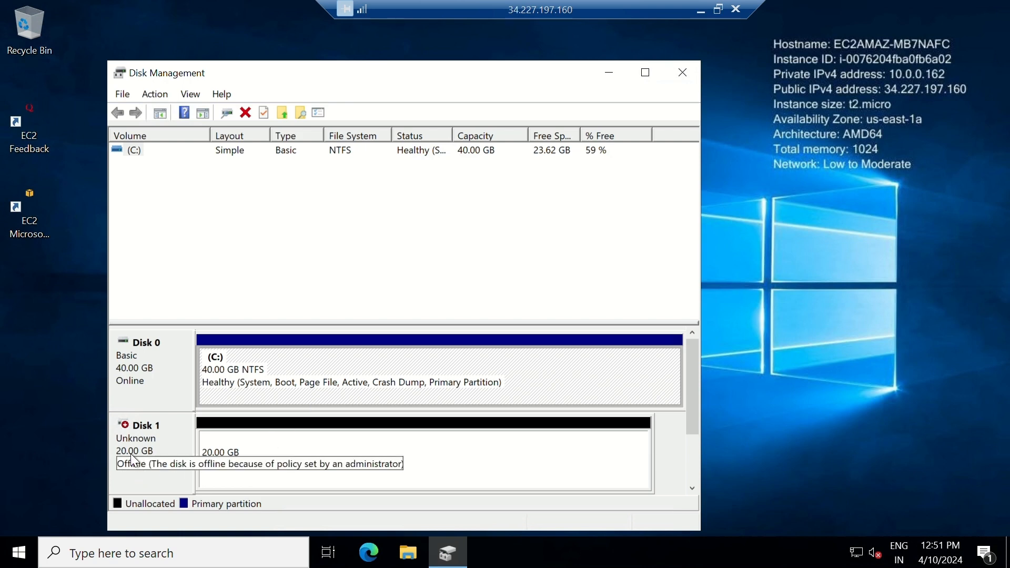
left_click(413, 562)
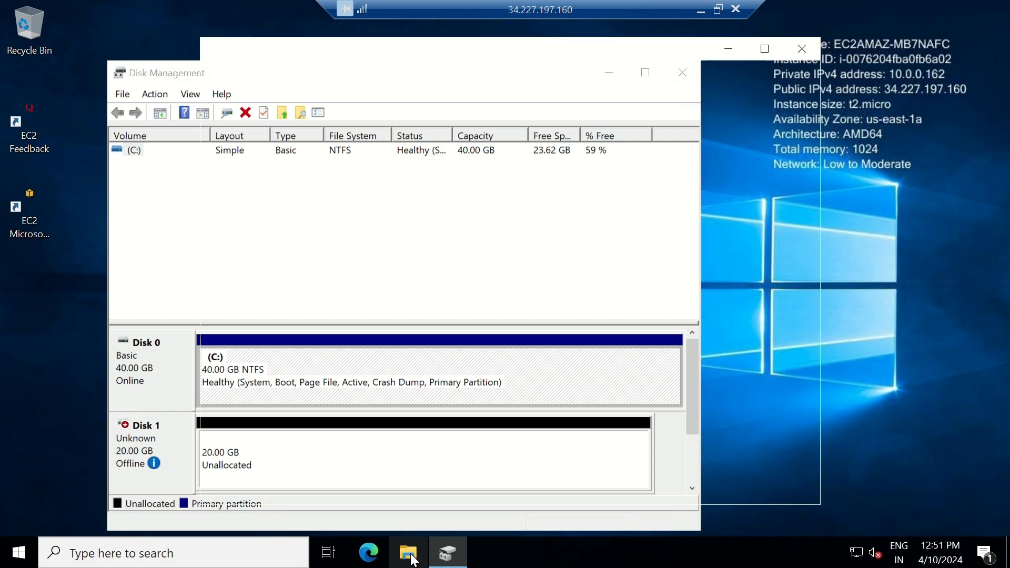
left_click(251, 233)
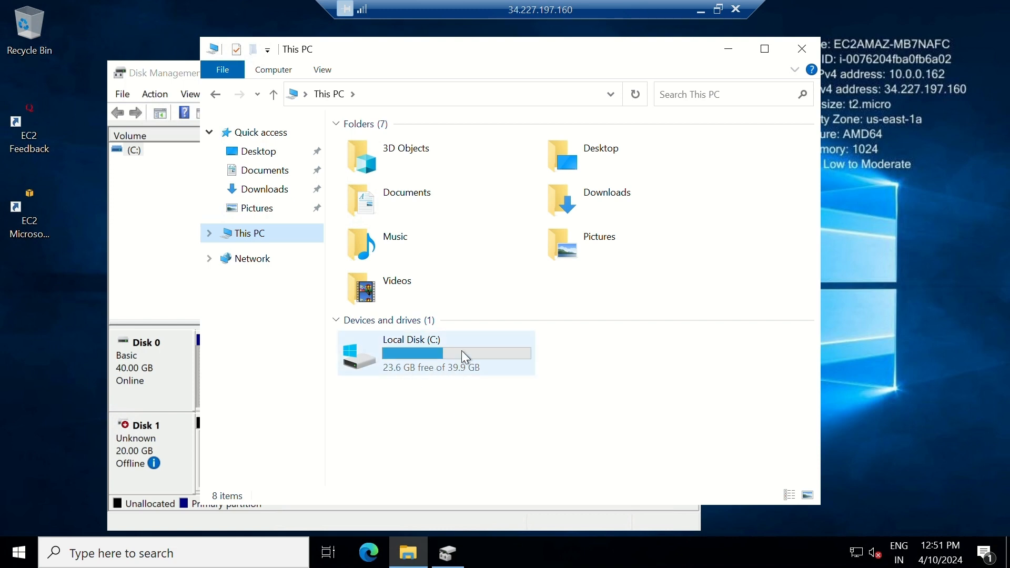
left_click(728, 51)
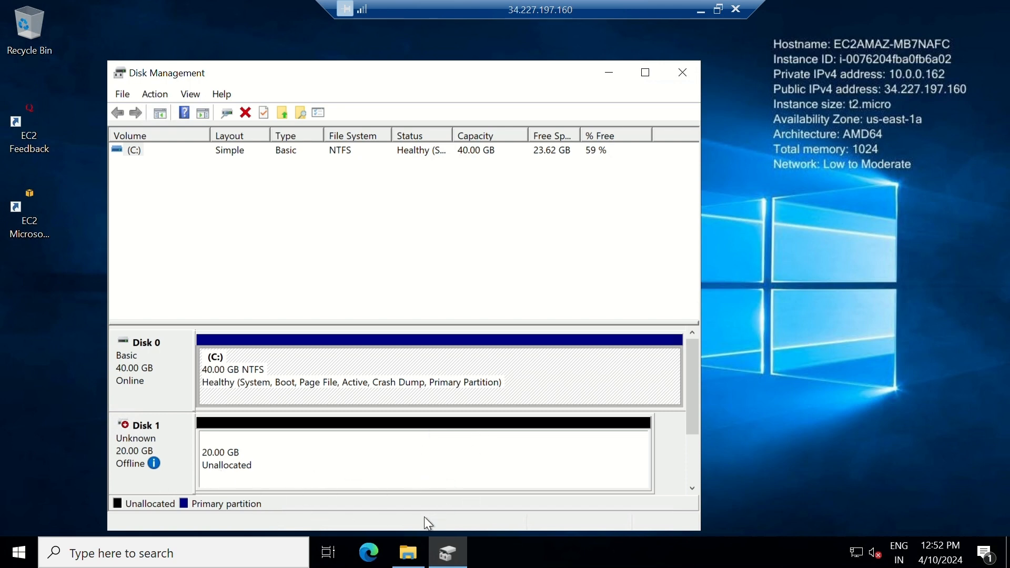
- Switch back to the browser to review the EC2 volumes and compare them with the disks on the remote server
left_click(701, 10)
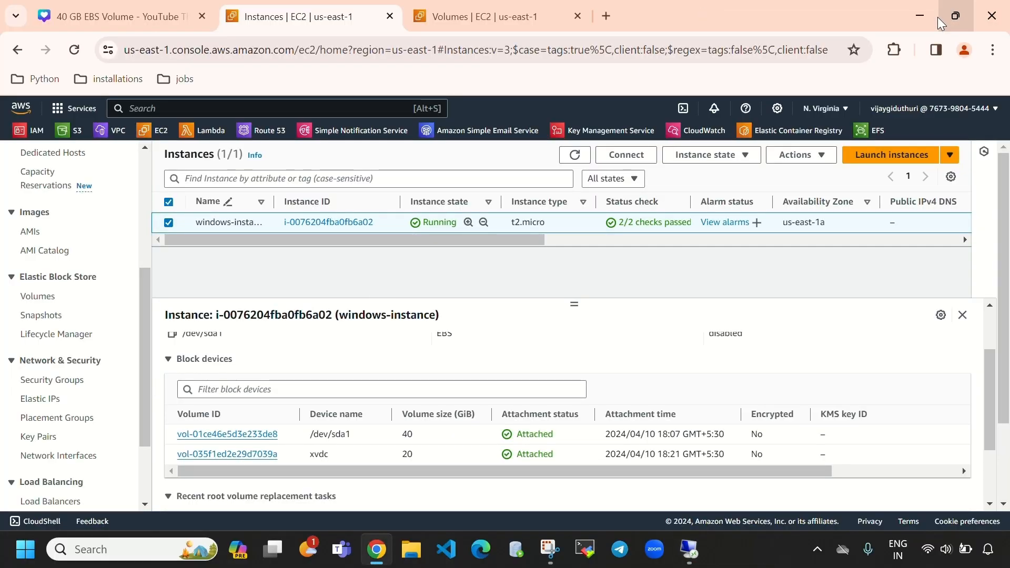
left_click(956, 16)
left_click(453, 69)
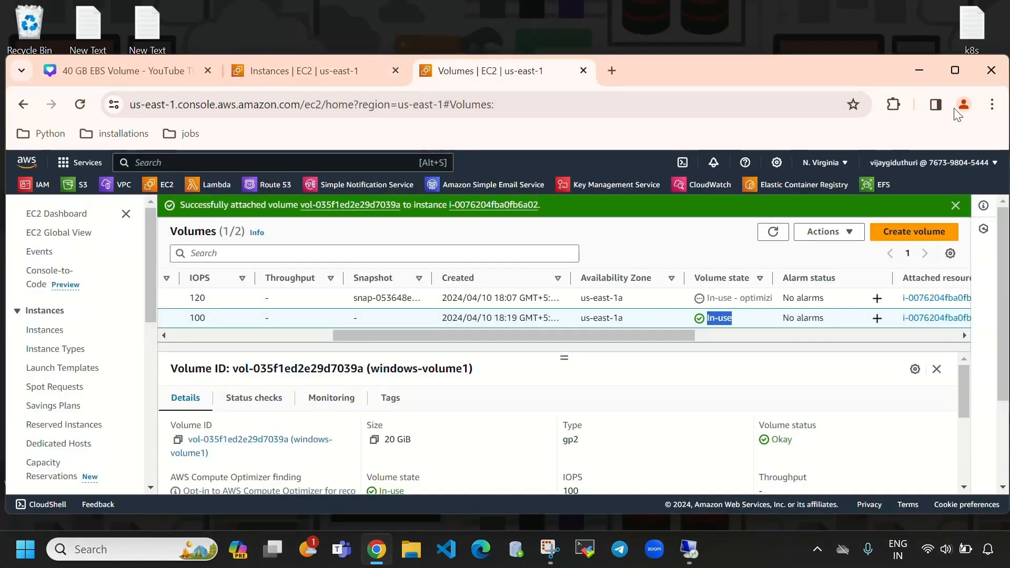
left_click(954, 70)
left_click_drag(431, 280, 240, 287)
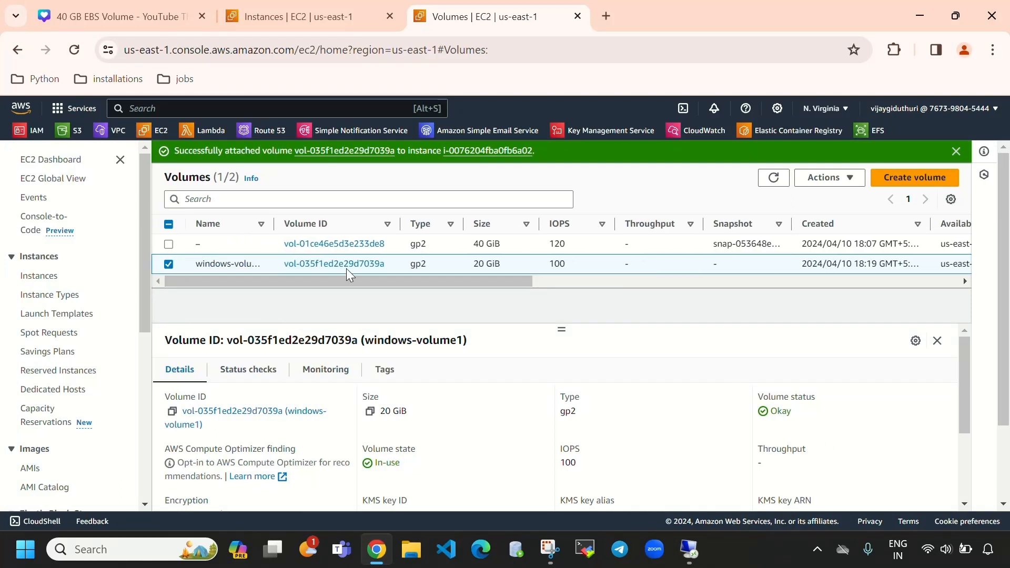
left_click(689, 549)
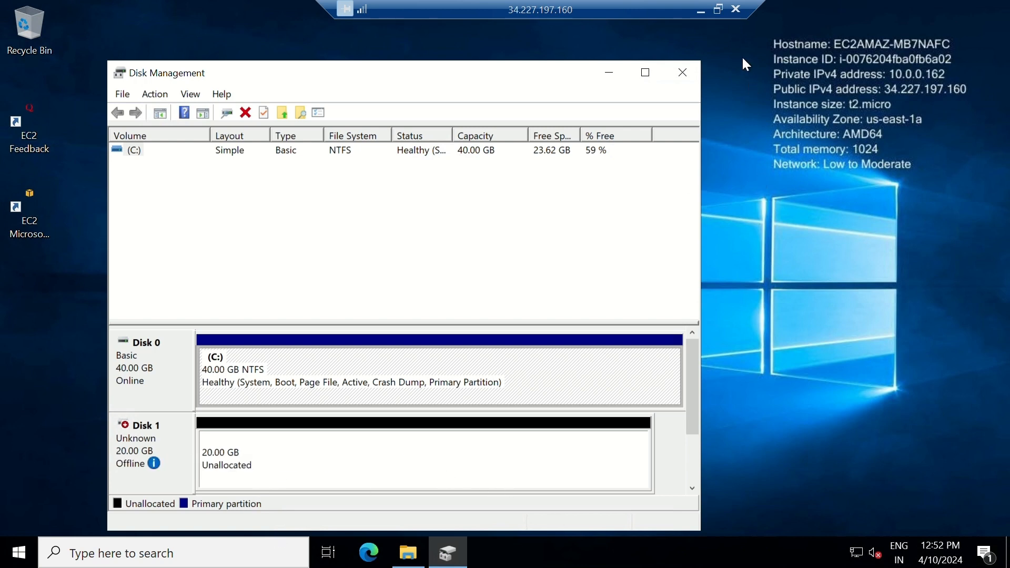
- Return to the Volumes list, force detach windows-volume1 with the confirmation word detach, and check the remote server's Disk Management
left_click(701, 11)
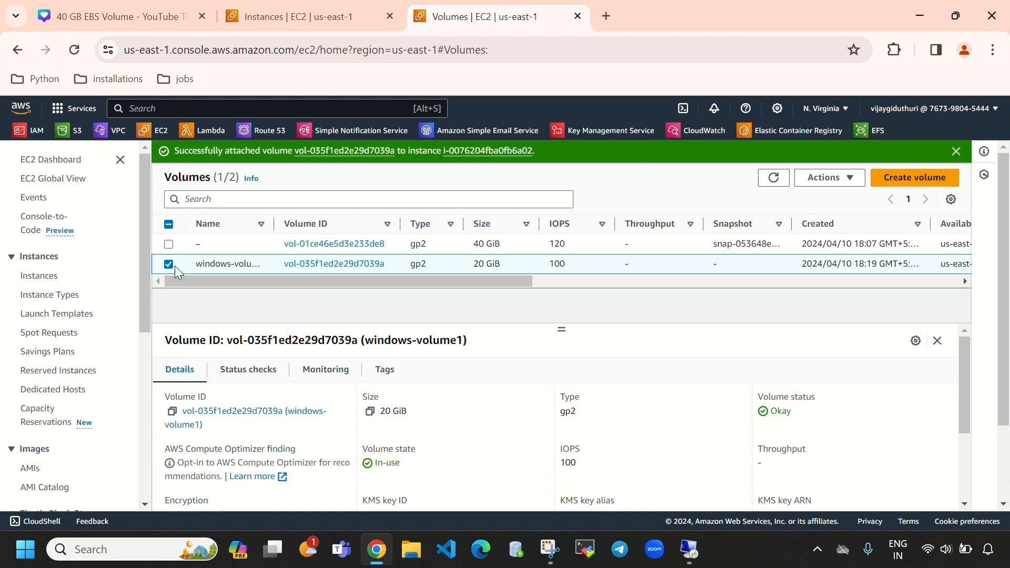
left_click(826, 177)
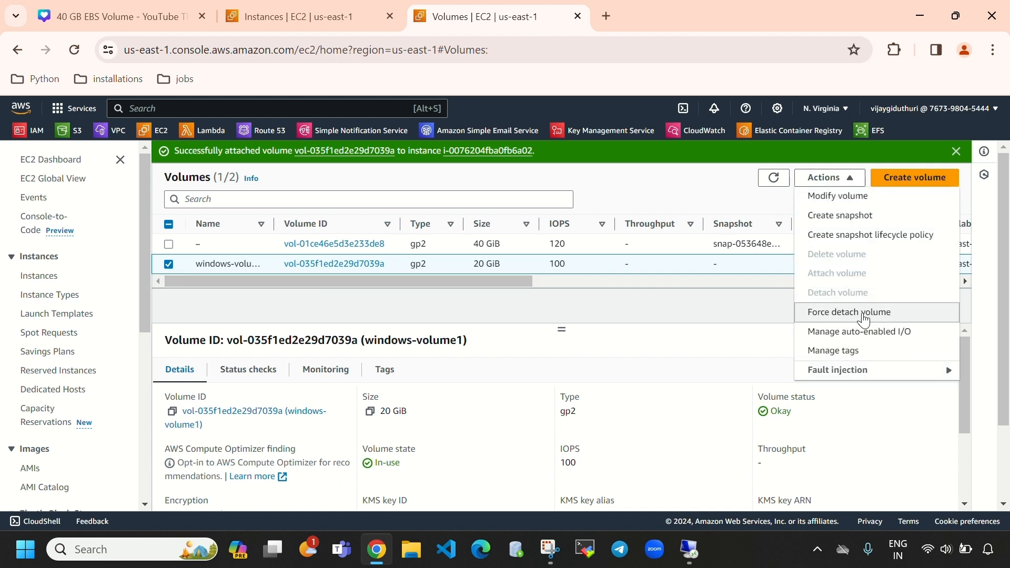
left_click(863, 312)
left_click(524, 373)
type("det")
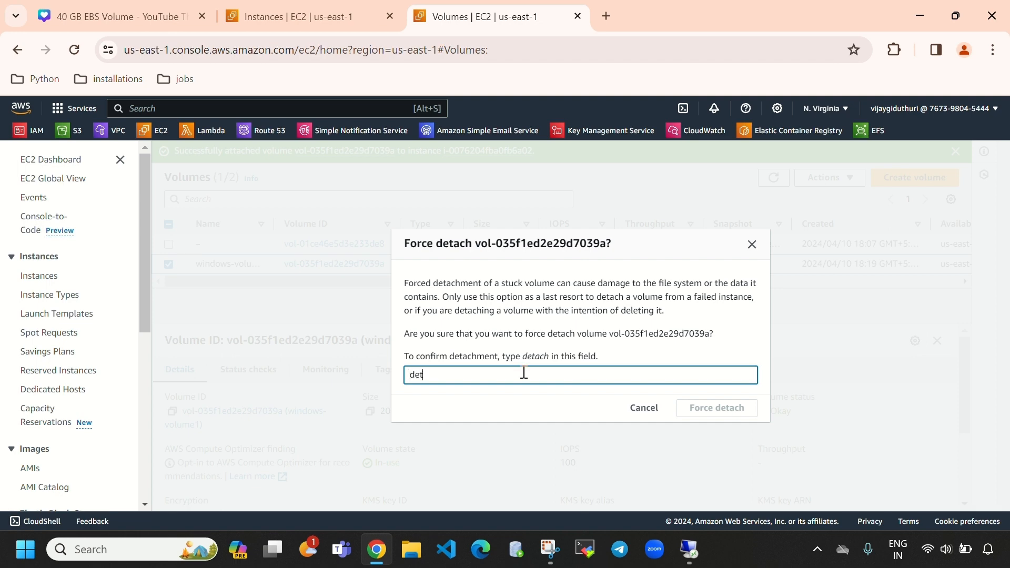
type("ach")
key("Return")
left_click(690, 549)
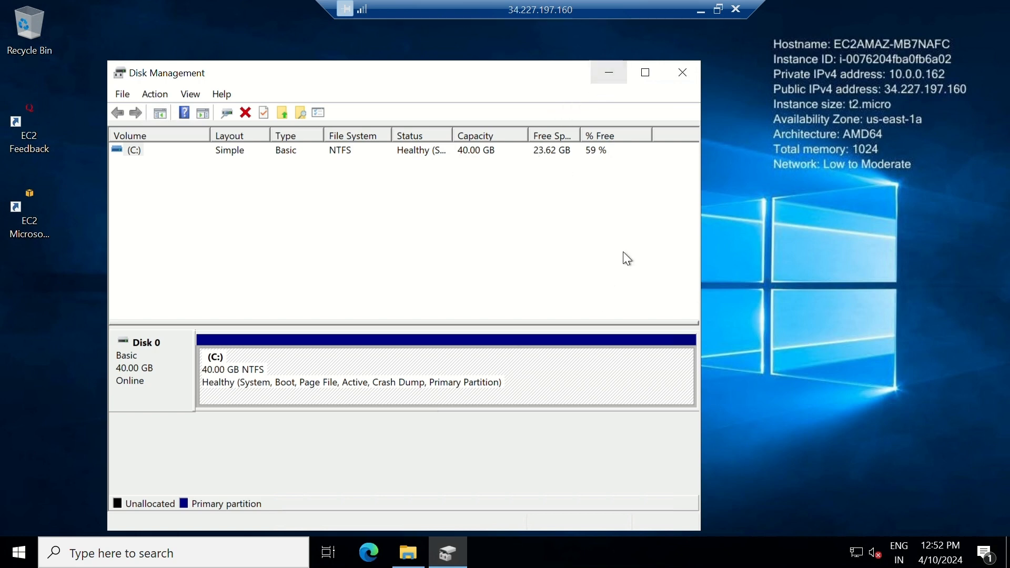
left_click(695, 9)
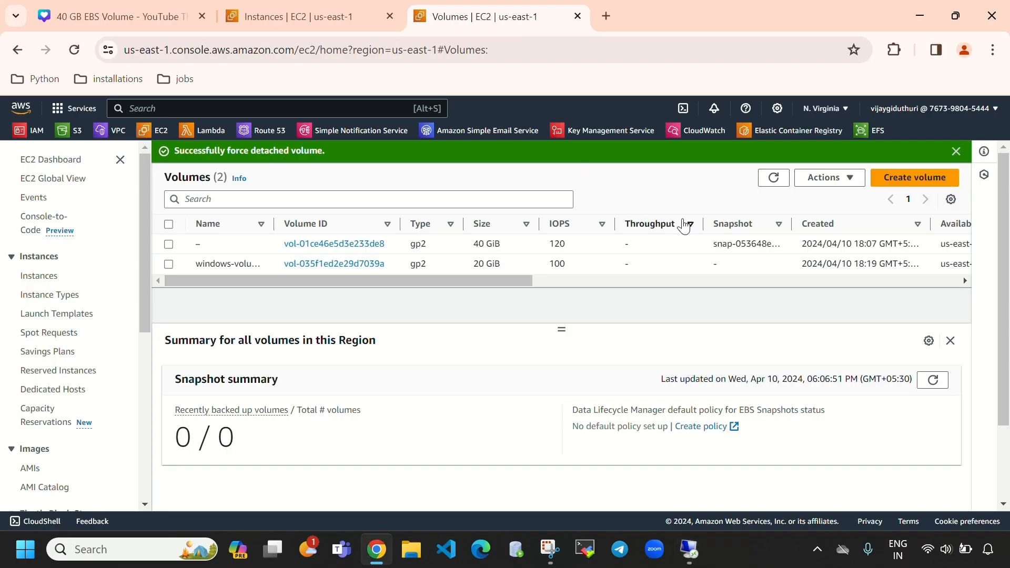
left_click(168, 264)
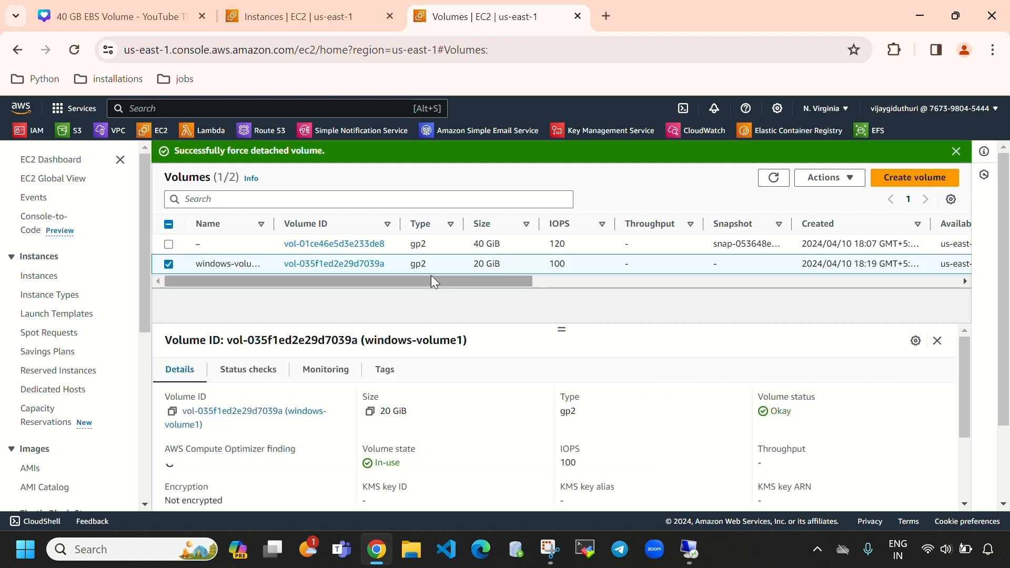
left_click(845, 179)
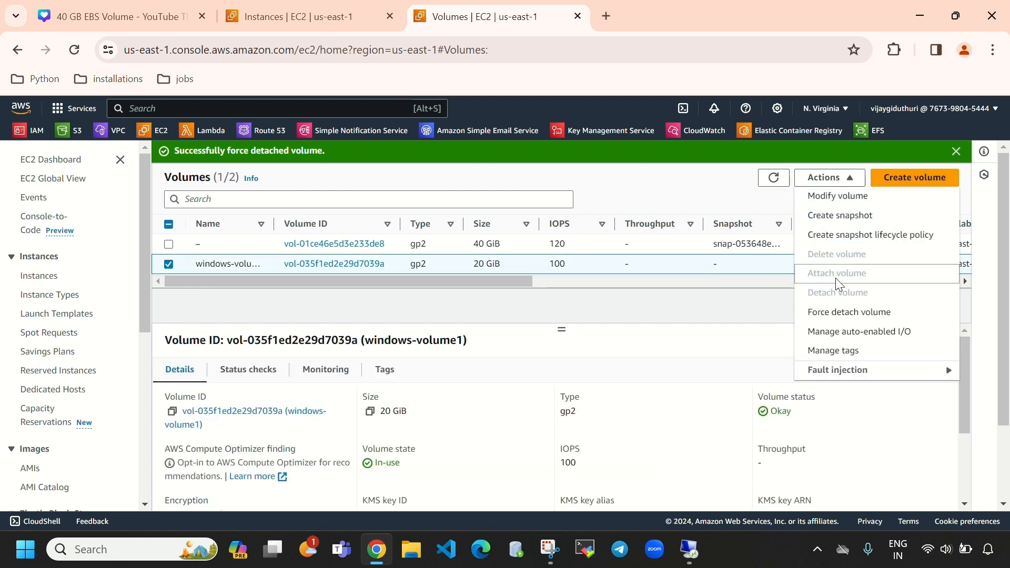
left_click(729, 187)
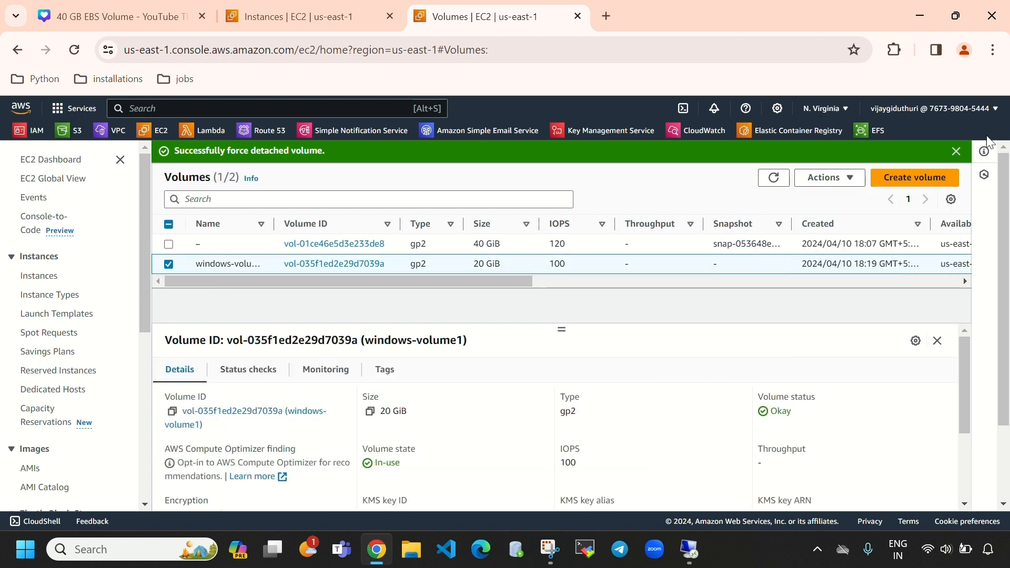
- Dismiss the detach notice and refresh the Volumes list to check windows-volume1's state
left_click(957, 152)
double_click(774, 156)
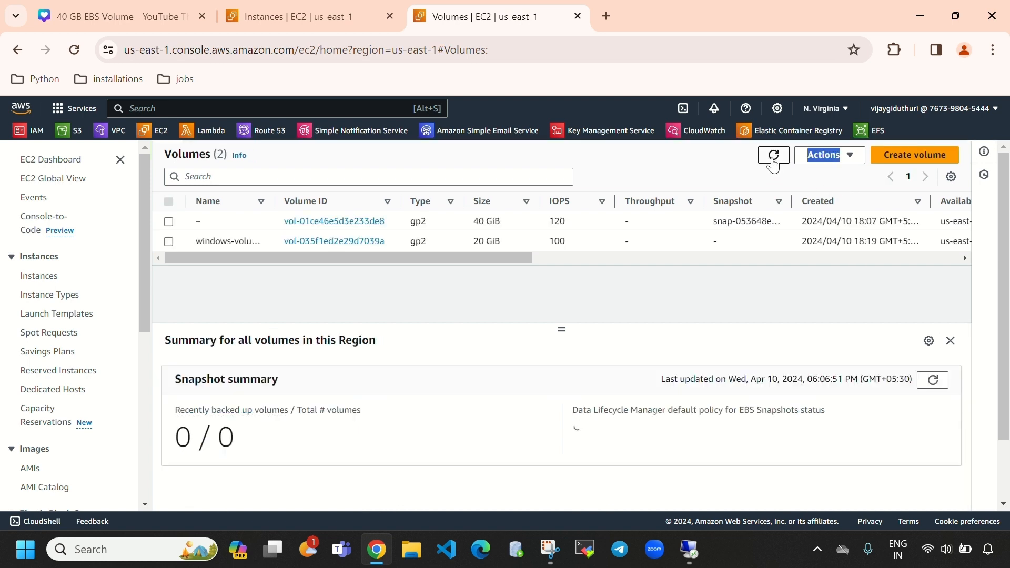
left_click(774, 159)
left_click(772, 160)
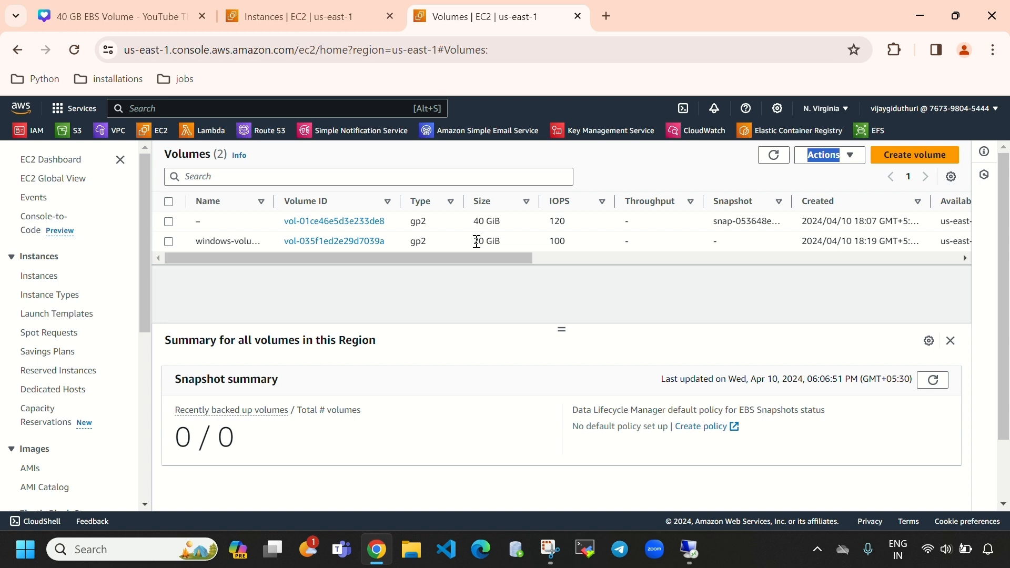
- Attach windows-volume1 to windows-instance with the device name xvdc
left_click_drag(472, 241, 500, 241)
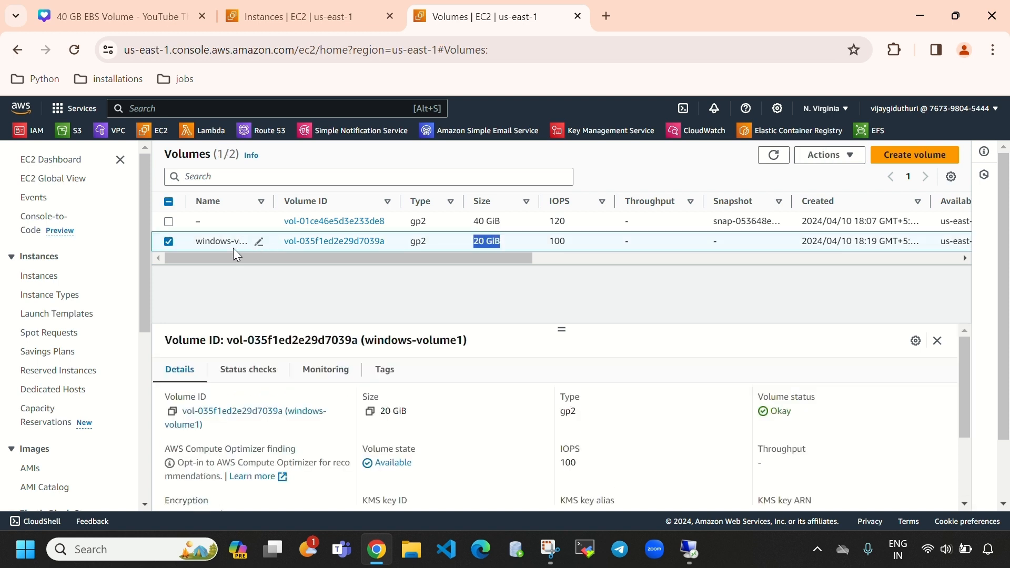
left_click(815, 158)
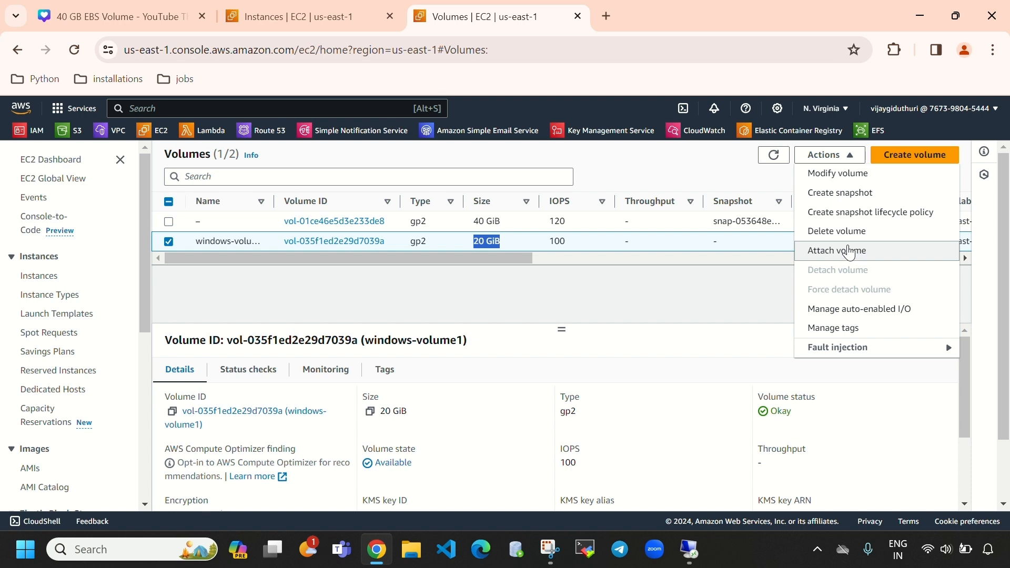
left_click(850, 251)
left_click(278, 394)
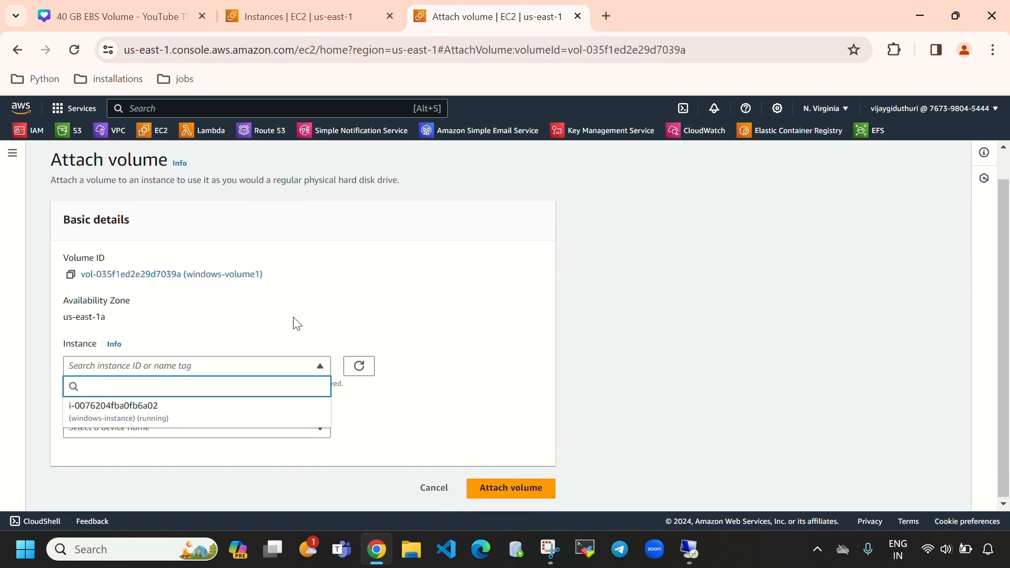
left_click(163, 414)
left_click(215, 428)
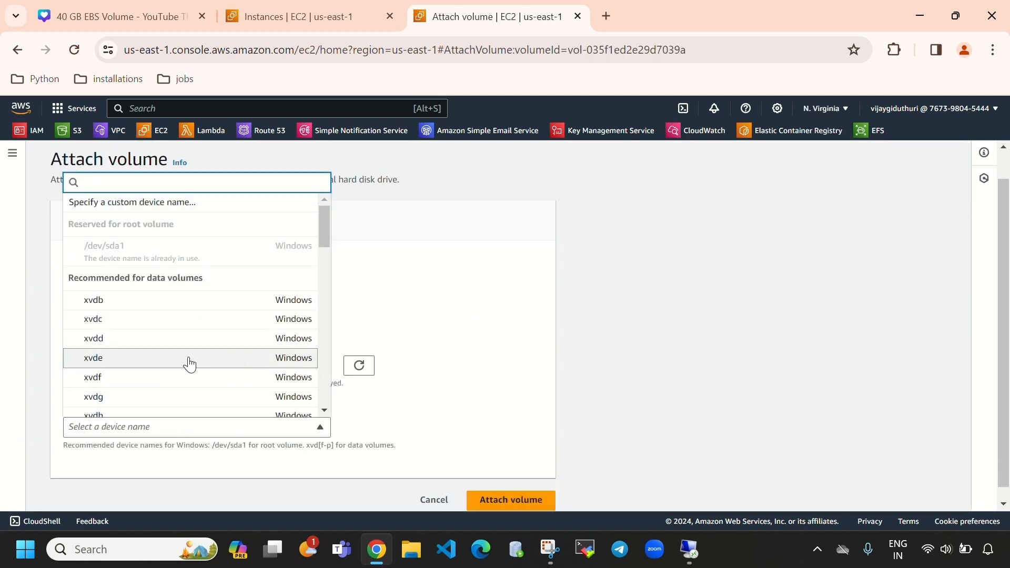
left_click(135, 320)
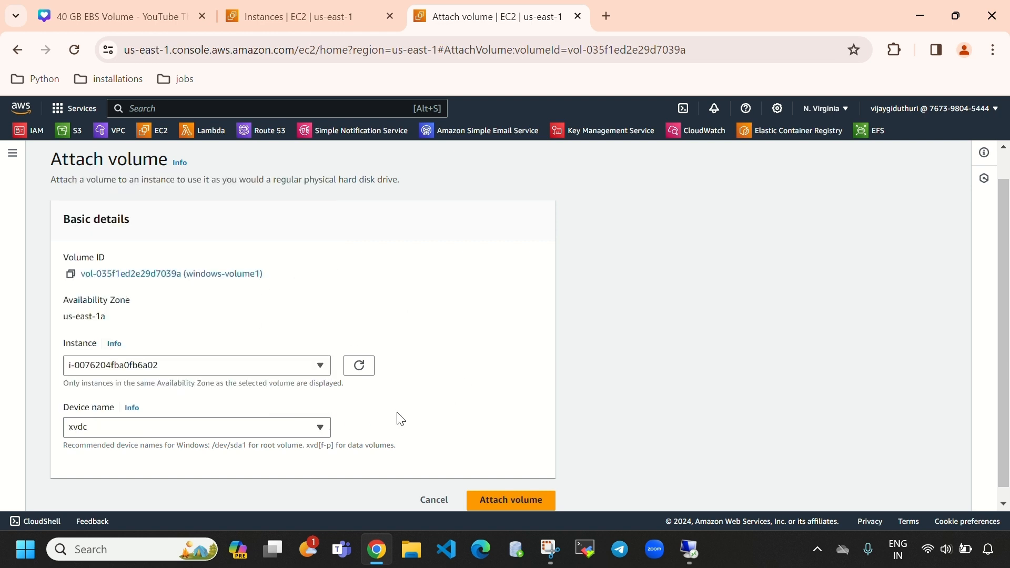
left_click(510, 497)
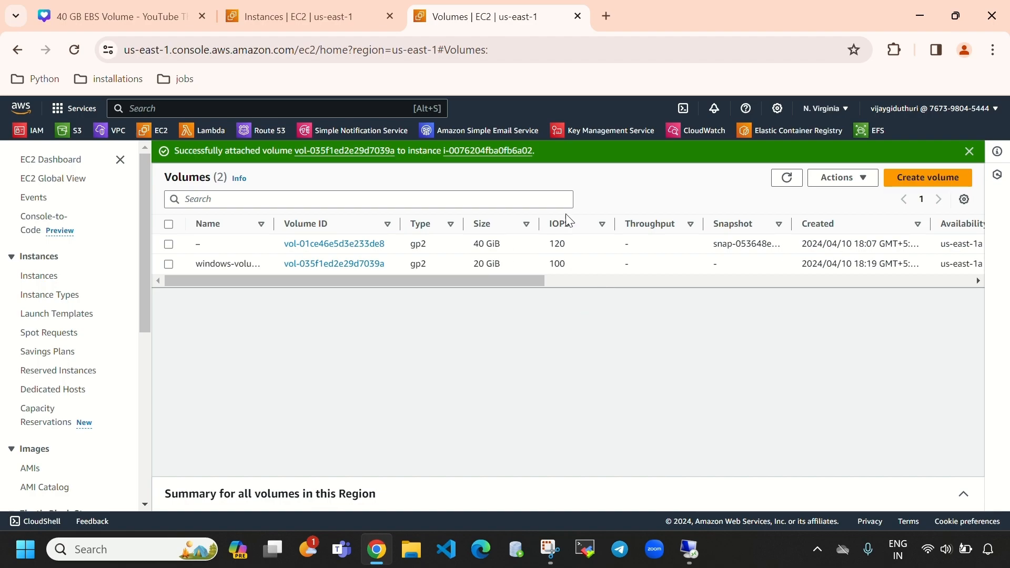
- Switch to the remote Windows server and bring Disk 1 online in Disk Management
left_click(689, 550)
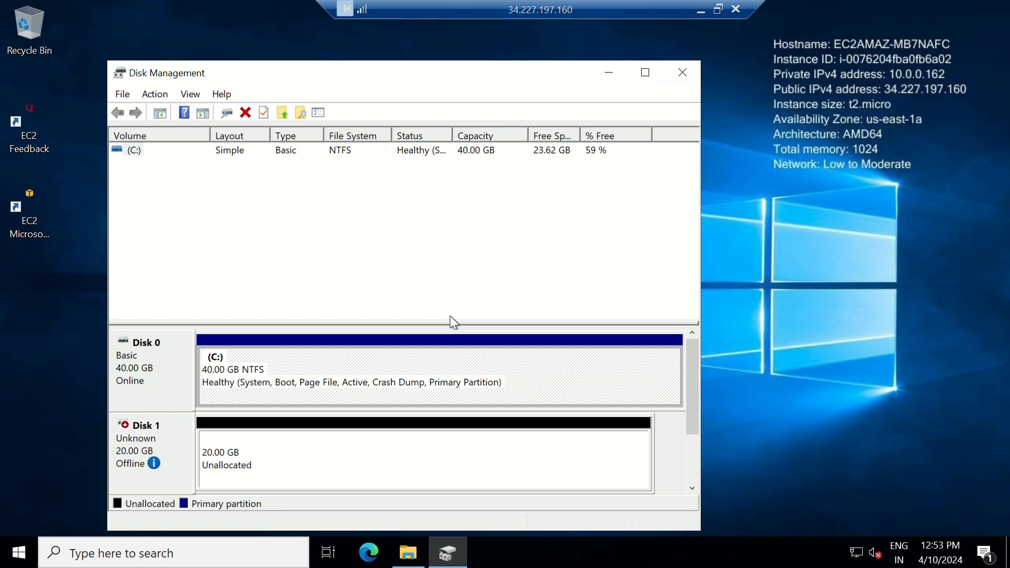
mouse_move(174, 472)
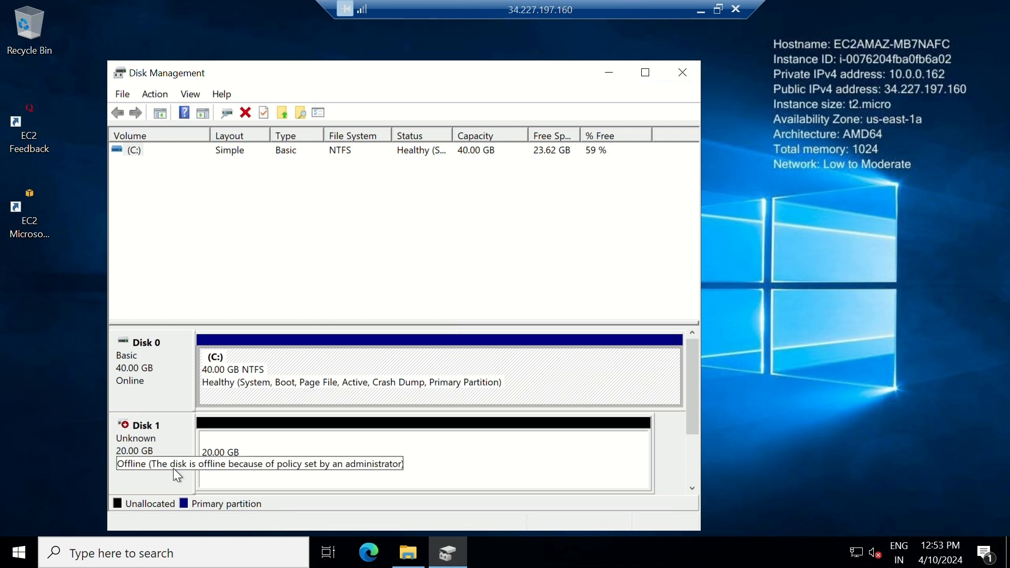
right_click(164, 443)
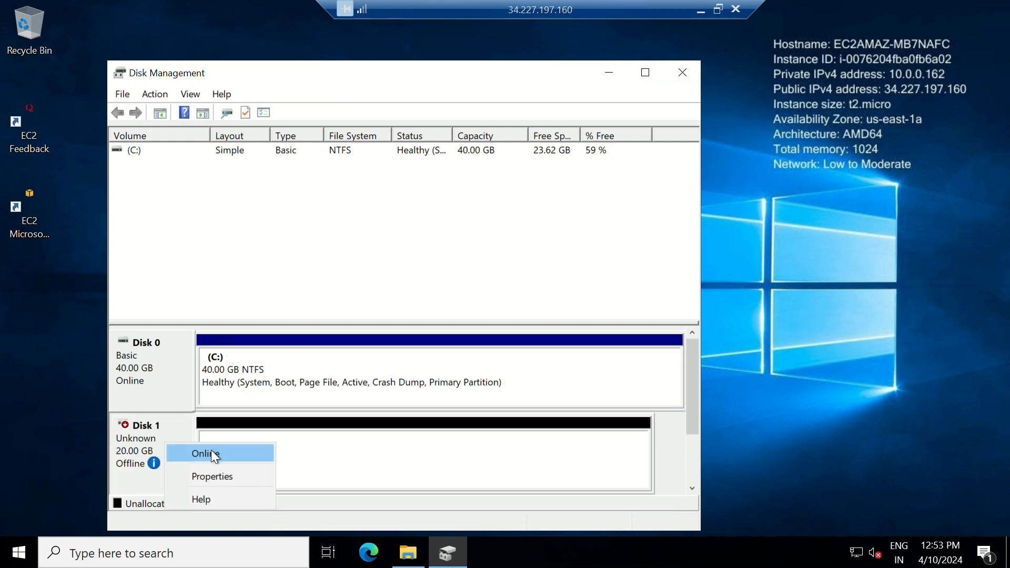
left_click(274, 399)
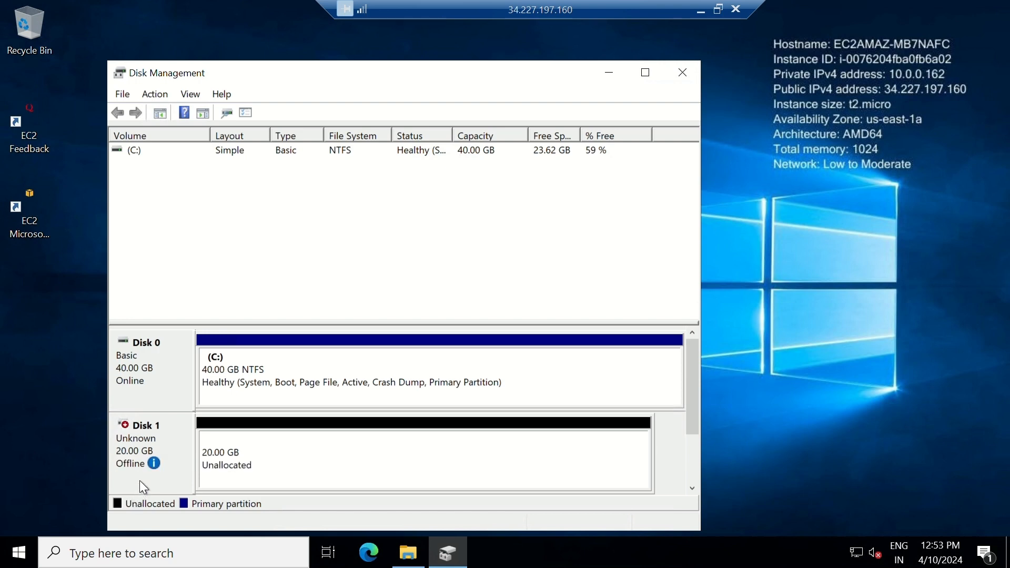
right_click(140, 434)
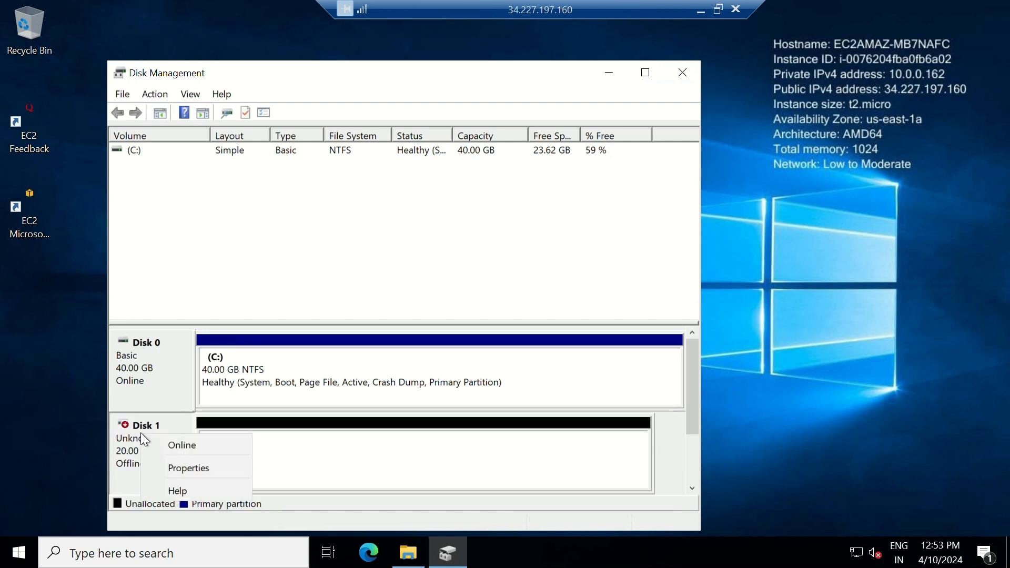
left_click(182, 447)
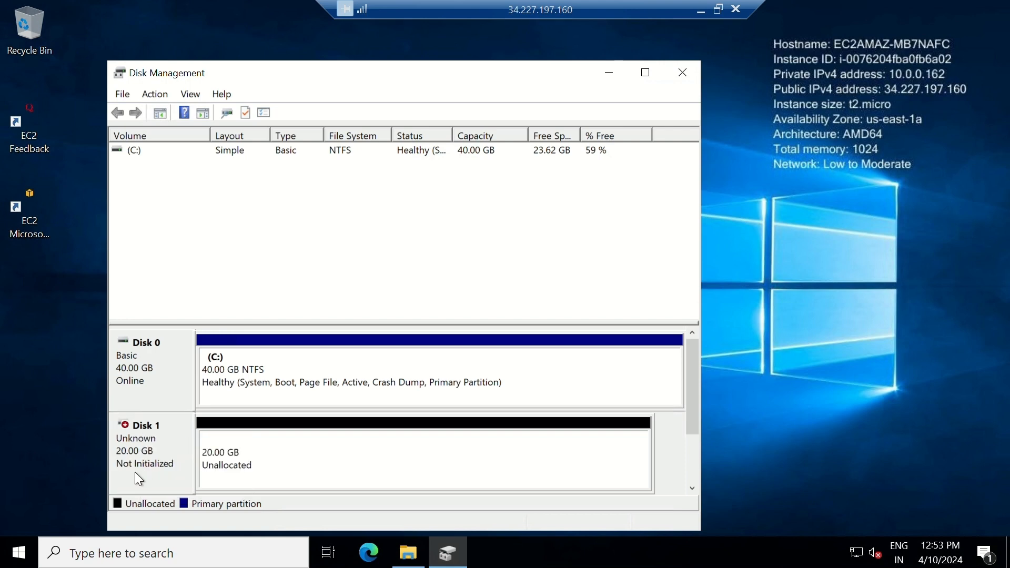
- Initialize Disk 1 with the MBR (Master Boot Record) partition style
right_click(160, 440)
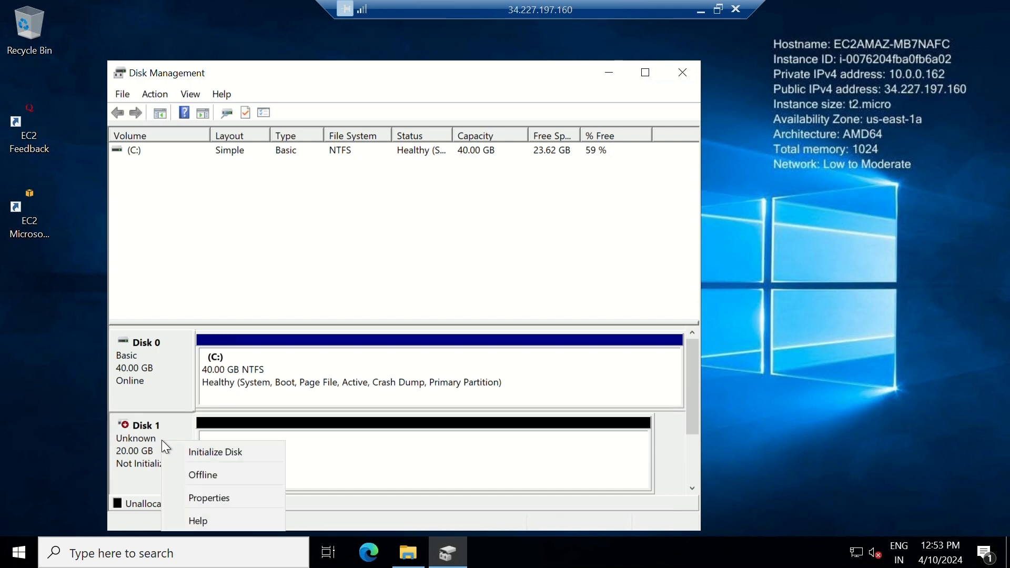
left_click(203, 459)
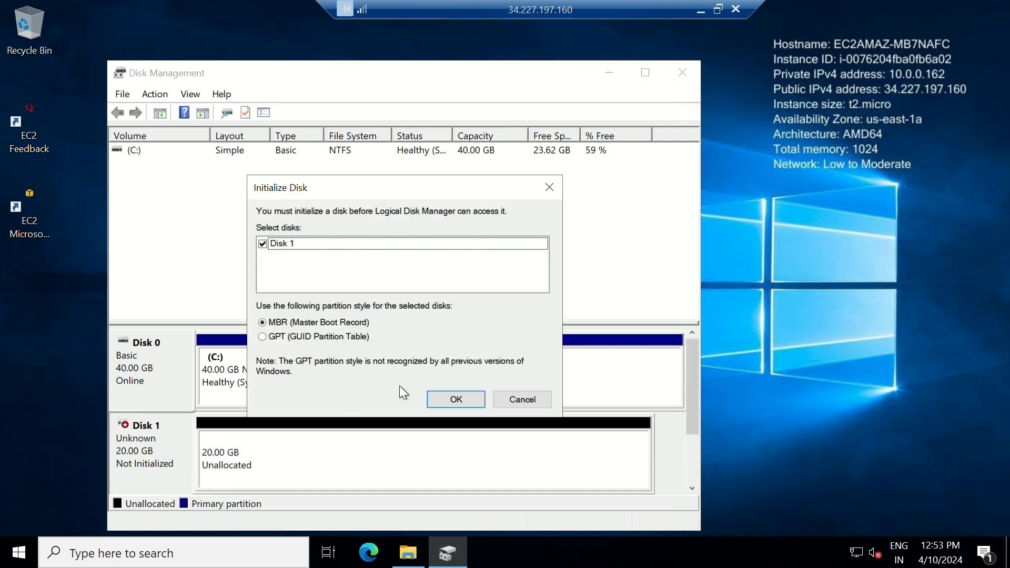
left_click(451, 405)
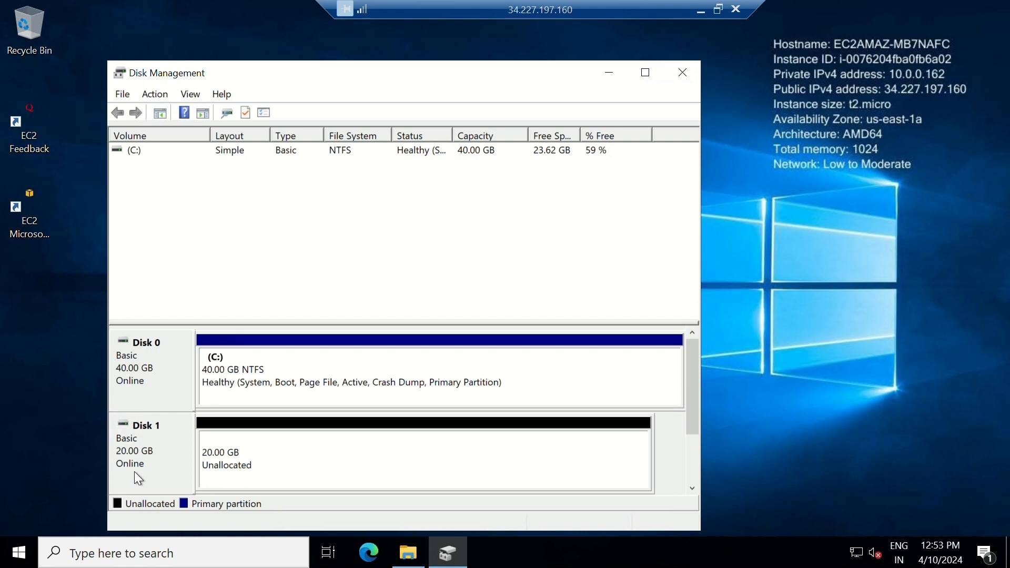
- Check the drives under This PC, and start a new simple volume of 20477 MB on Disk 1's unallocated space
left_click(408, 551)
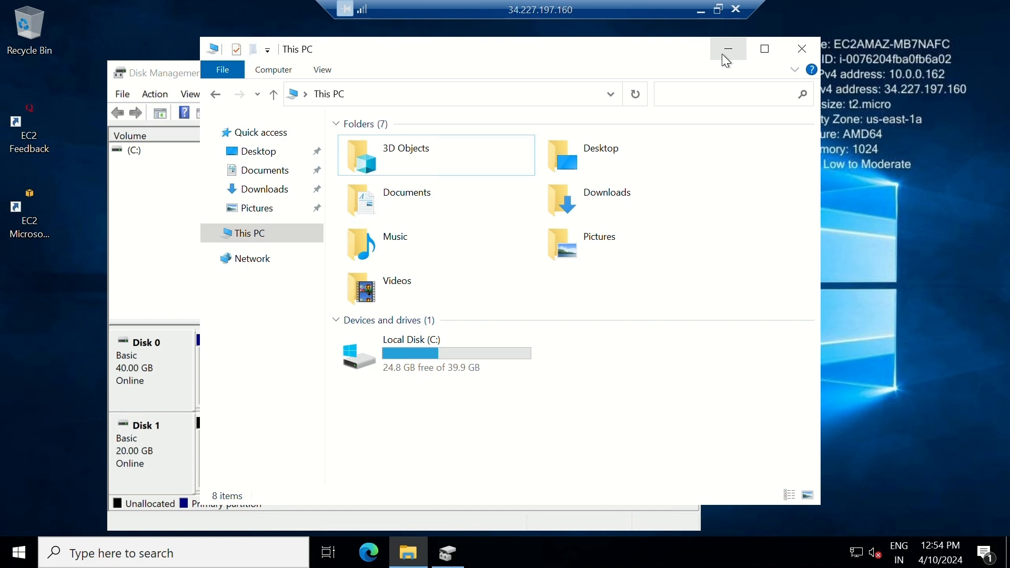
left_click(464, 549)
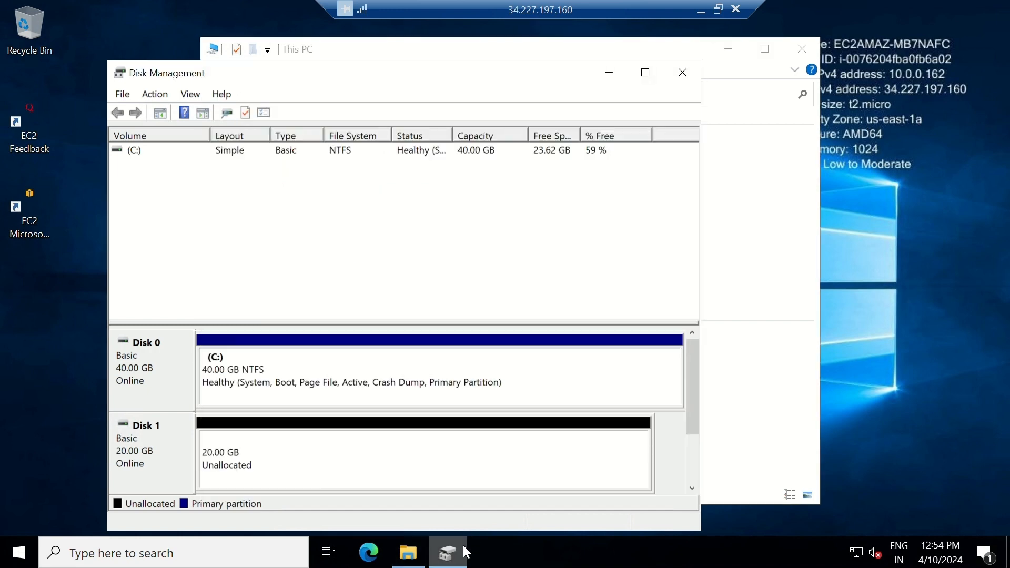
right_click(402, 453)
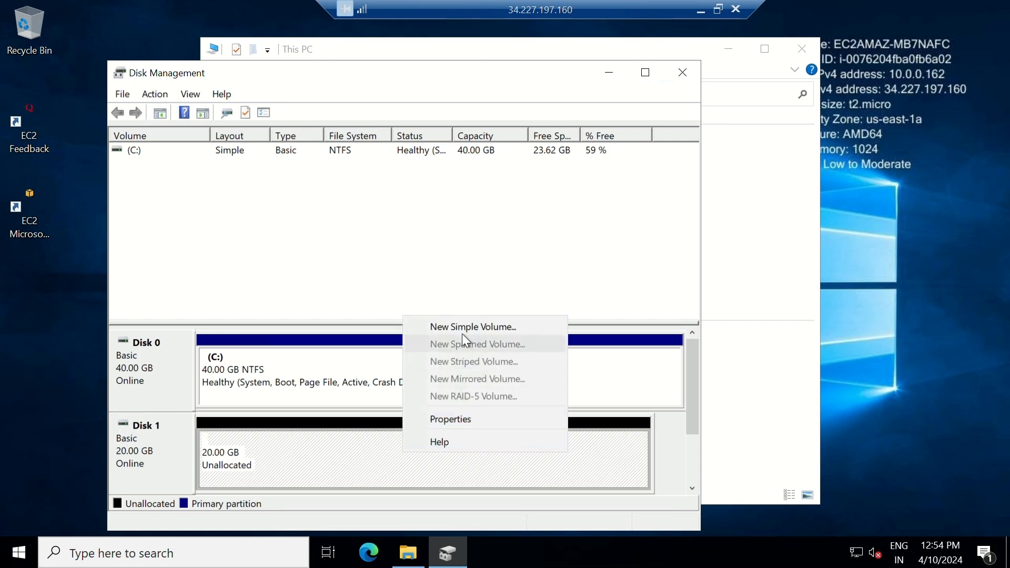
left_click(497, 332)
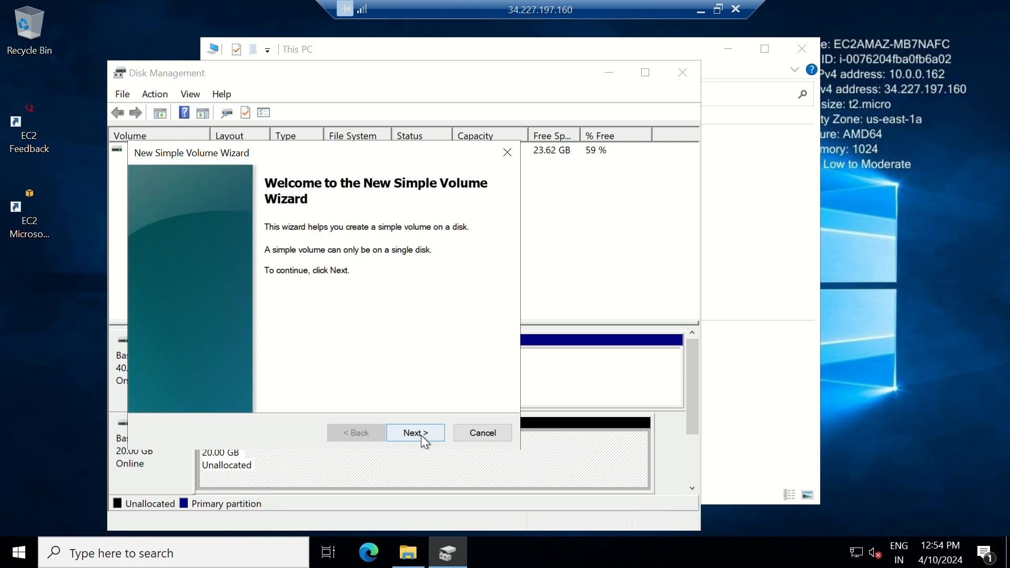
left_click(421, 435)
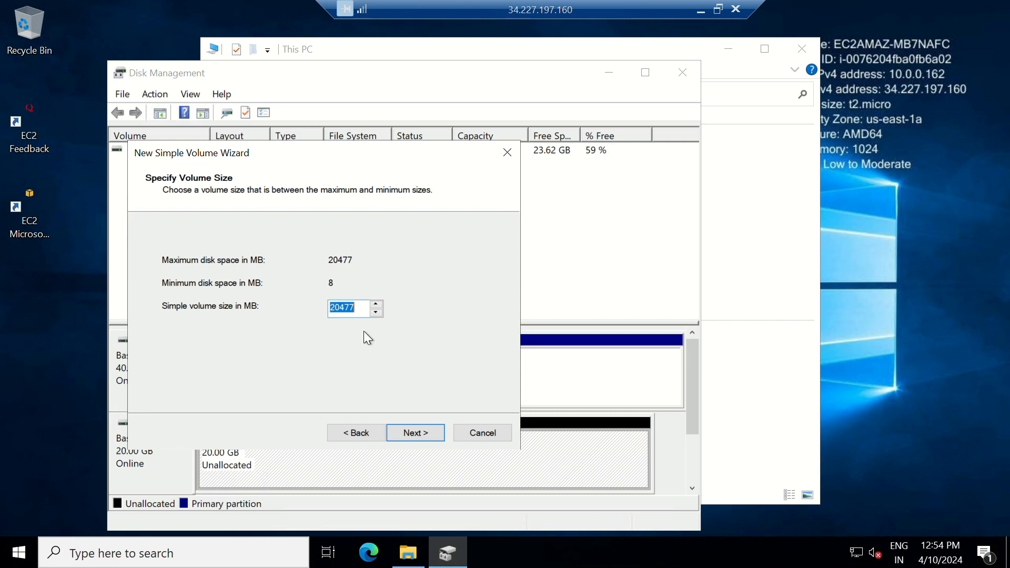
left_click(423, 430)
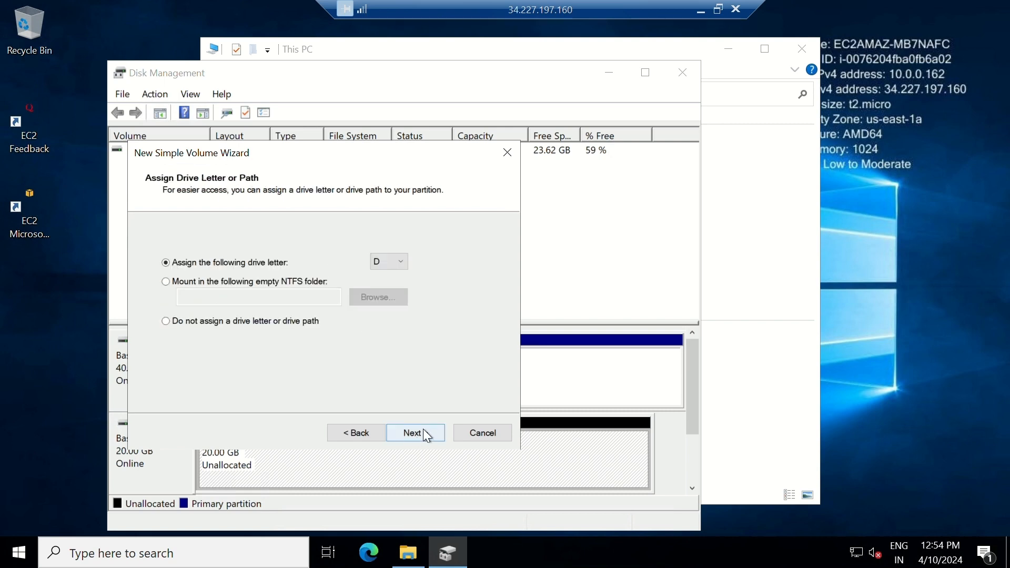
- Assign drive letter D and create the volume with a quick NTFS format, default allocation unit size and the label New Volume
left_click(401, 268)
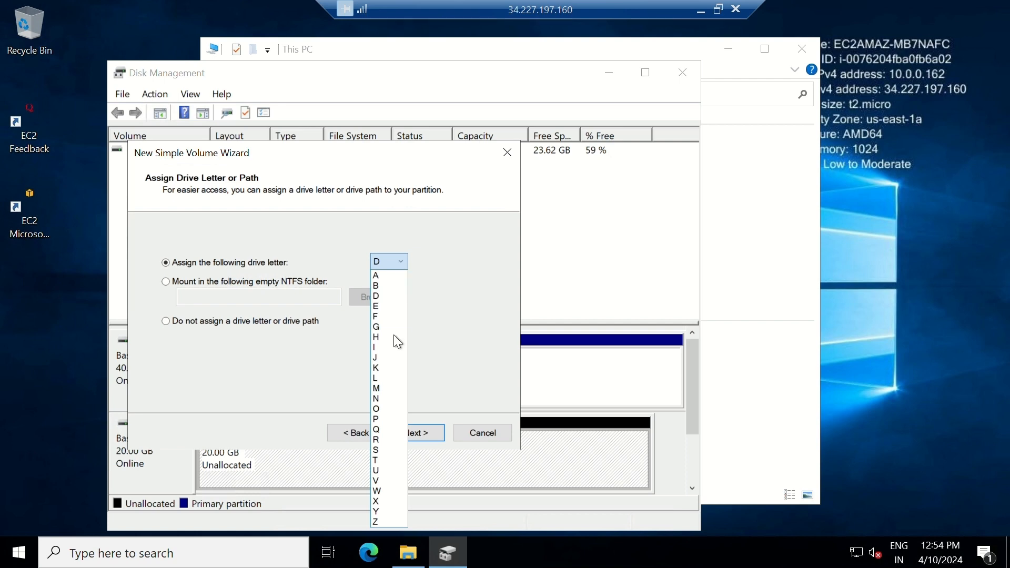
left_click(411, 564)
left_click(411, 564)
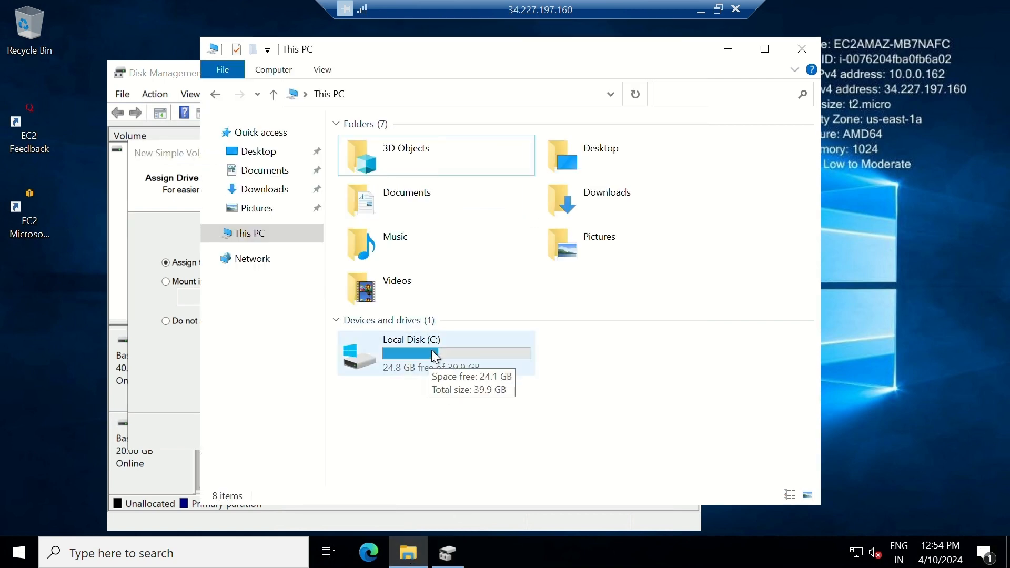
left_click(459, 561)
left_click(404, 263)
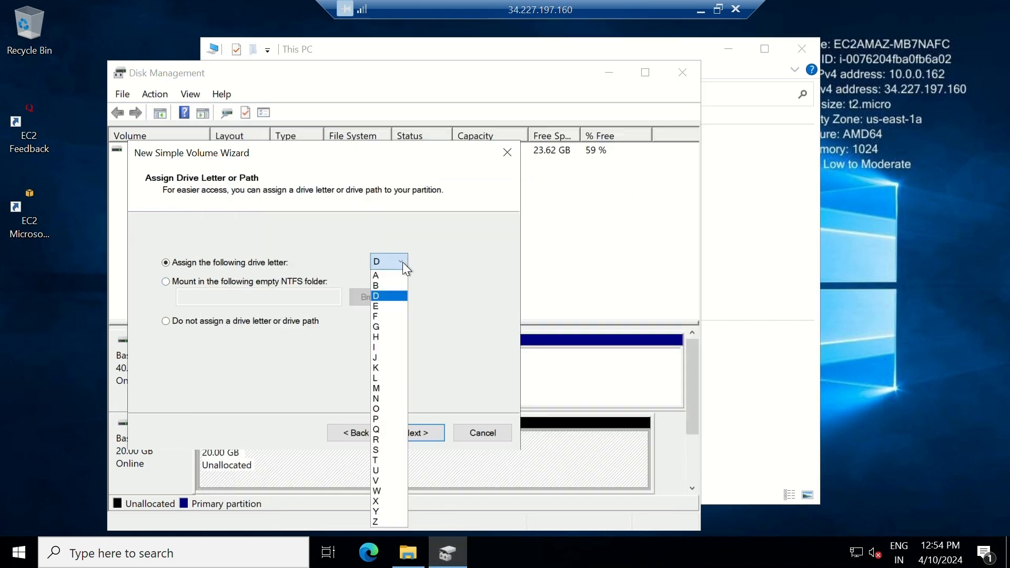
left_click(388, 299)
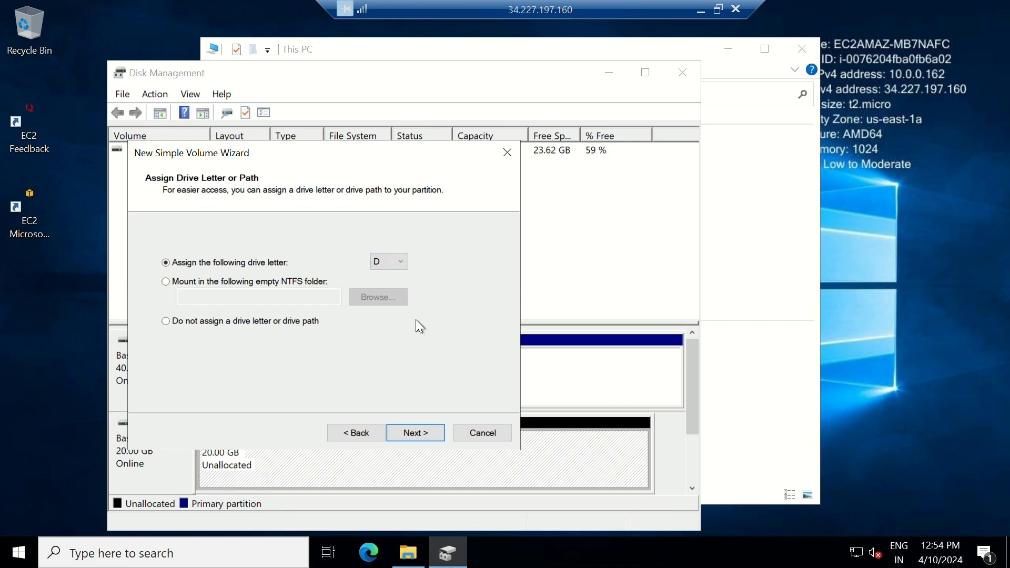
left_click(424, 436)
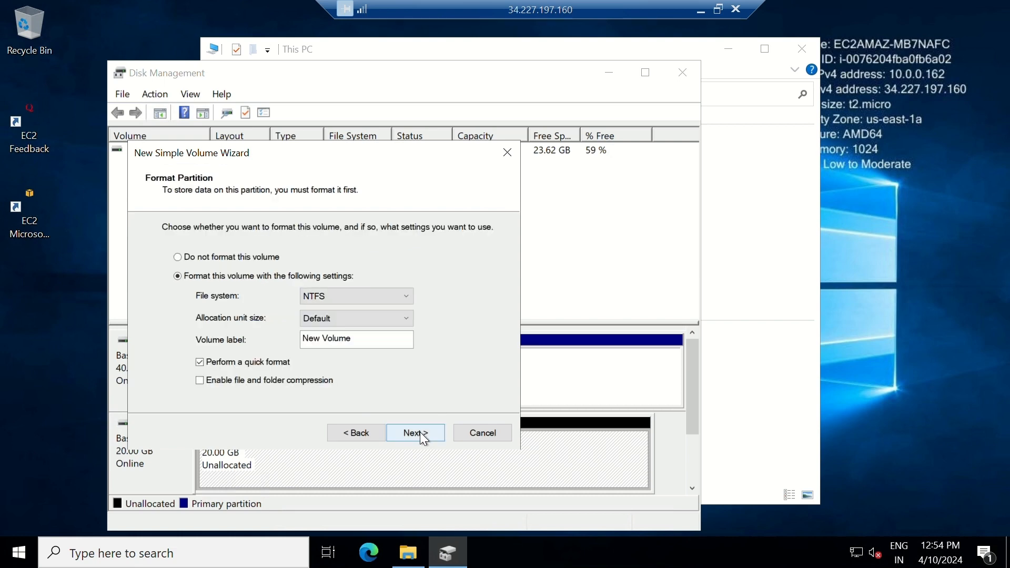
left_click(423, 437)
left_click(420, 433)
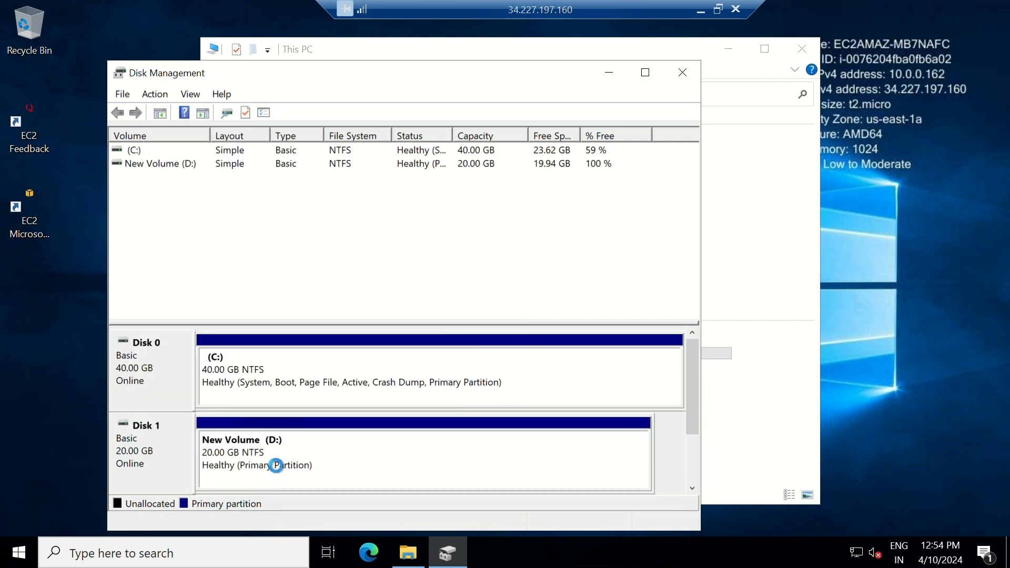
- Compare the drives under This PC on the remote server with windows-volume1's state and windows-instance's block devices in the EC2 console
left_click(402, 565)
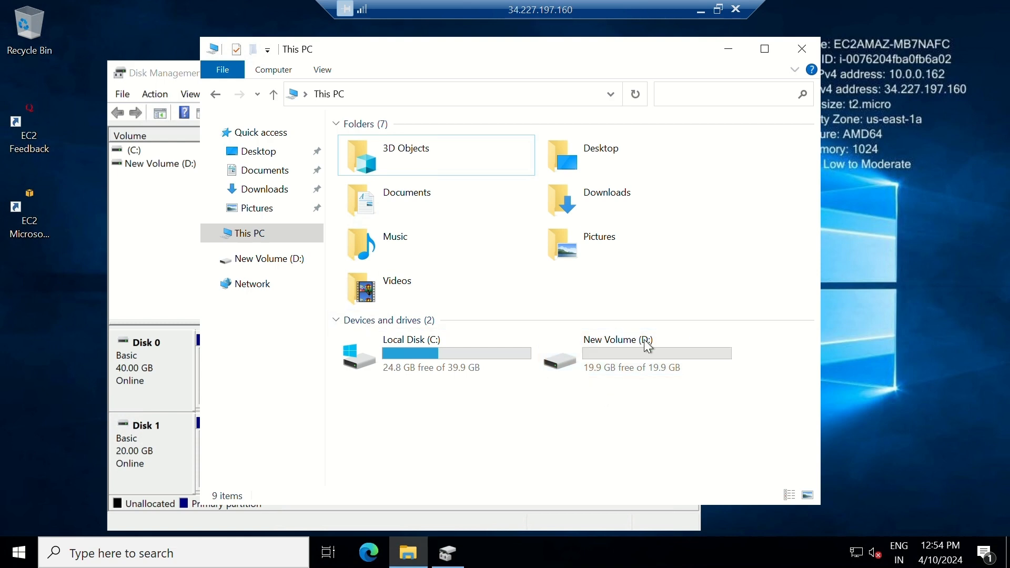
left_click(767, 50)
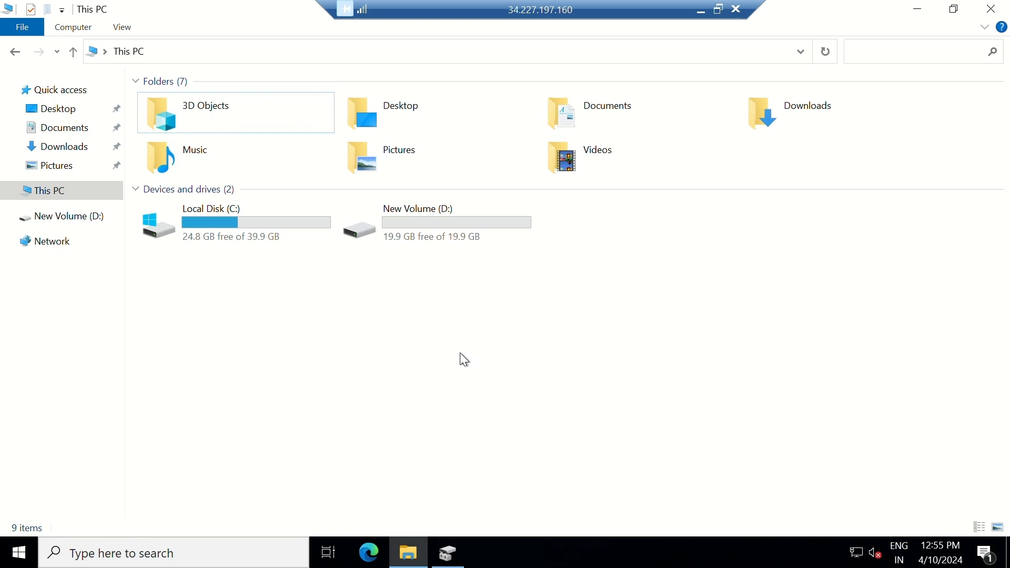
left_click(701, 11)
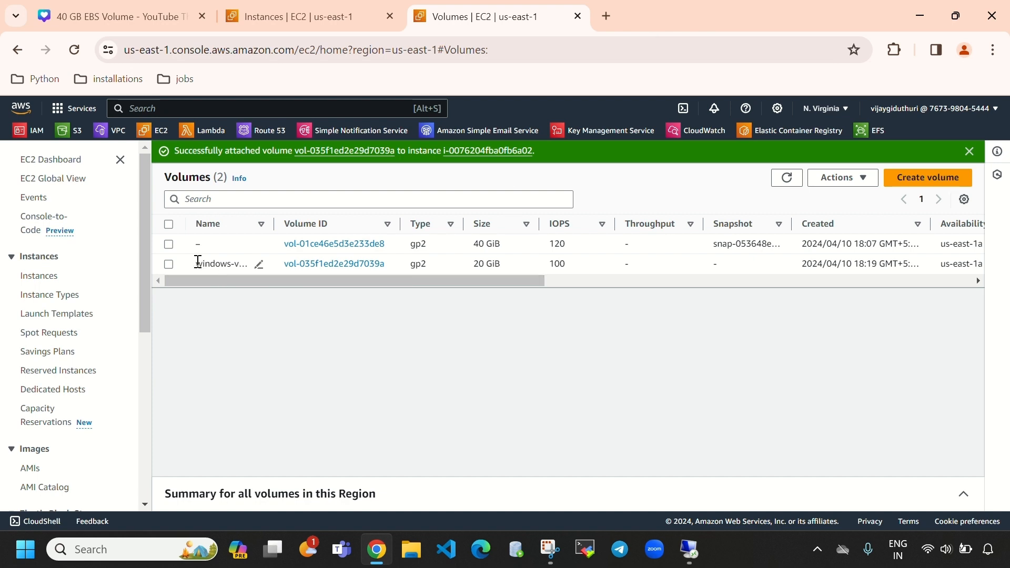
left_click(168, 264)
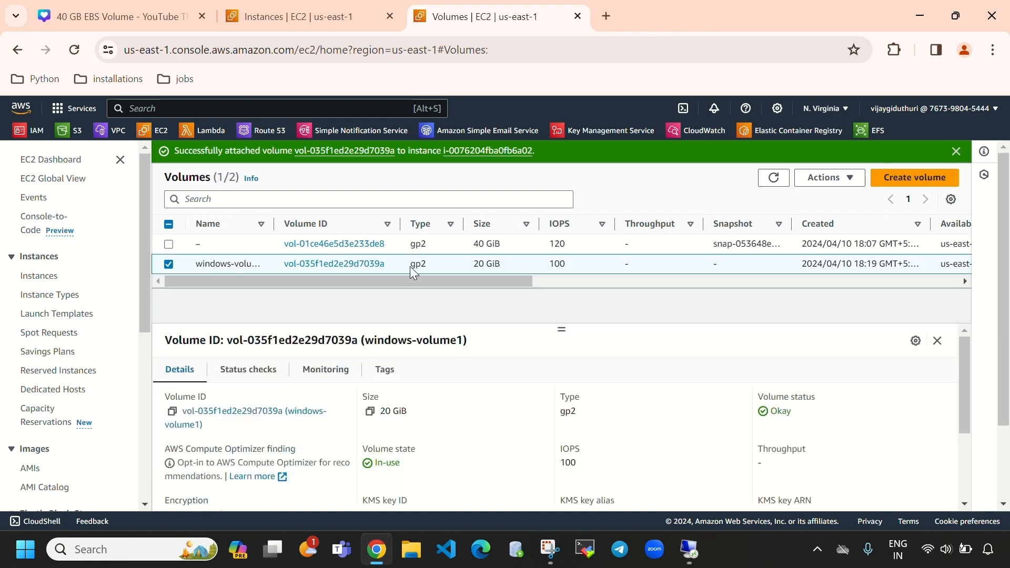
left_click(328, 11)
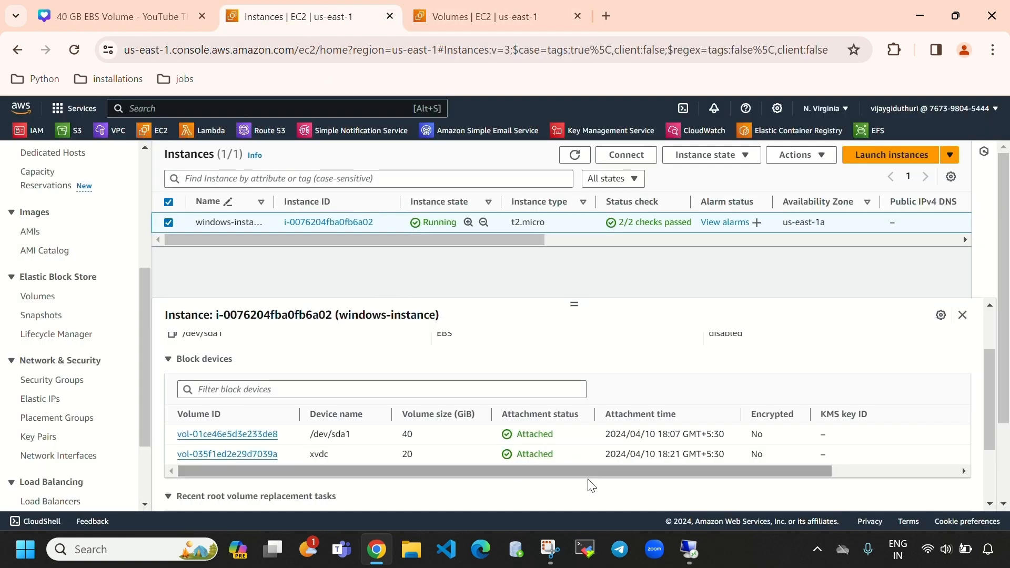
left_click(688, 549)
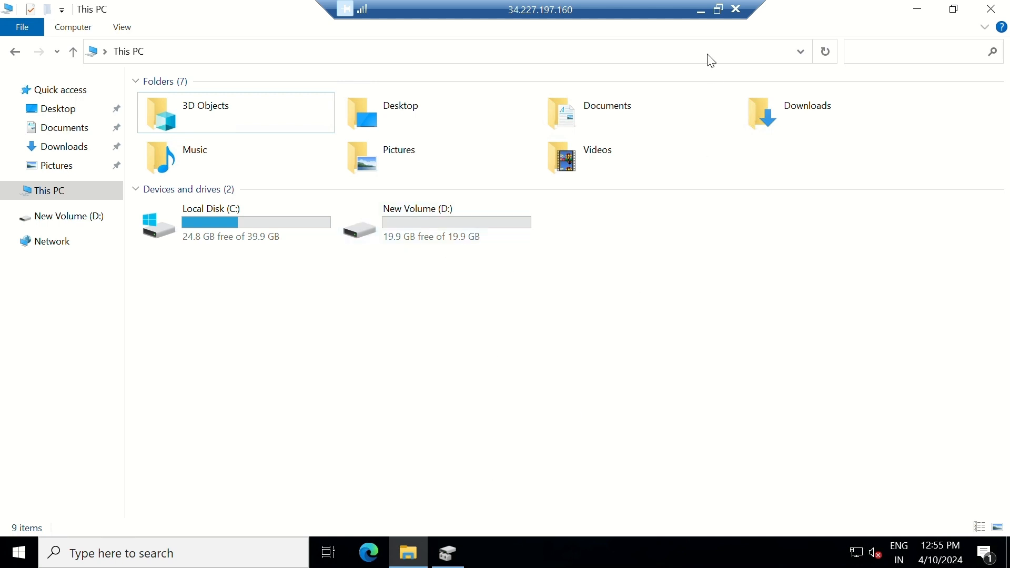
- Compare the volume sizes listed in the EC2 console with the drives under This PC on the remote server
left_click(711, 11)
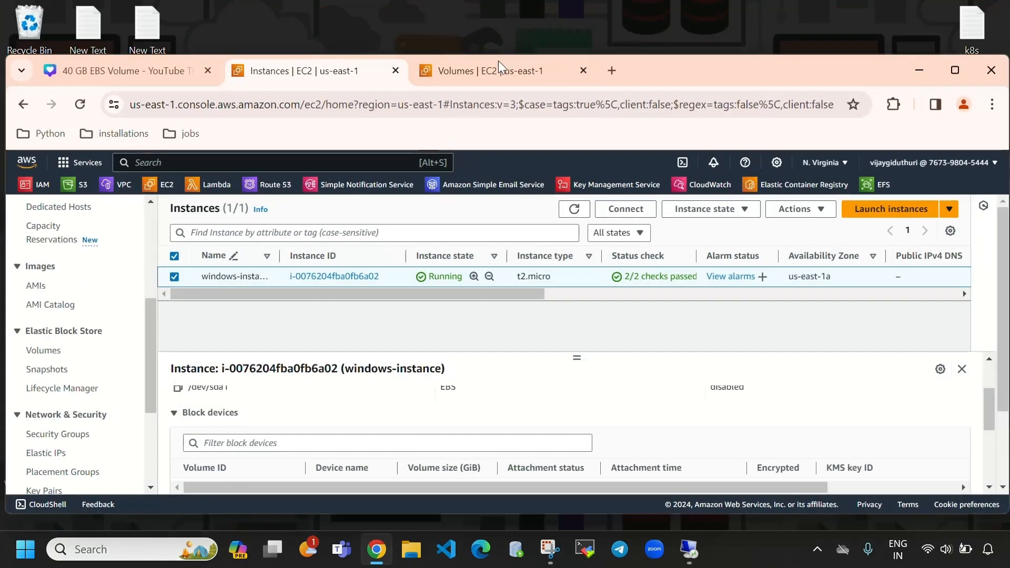
left_click(498, 73)
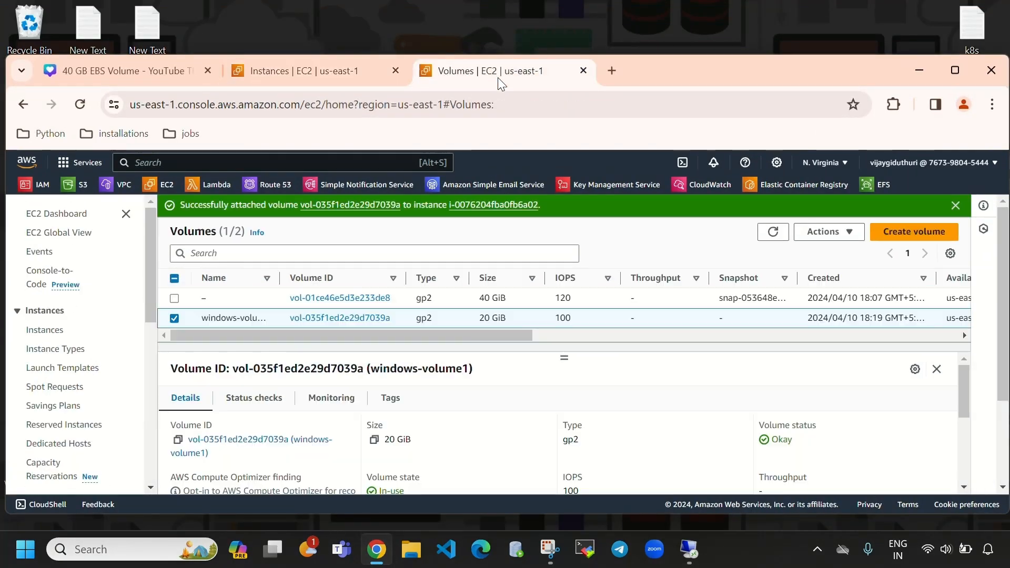
left_click(955, 74)
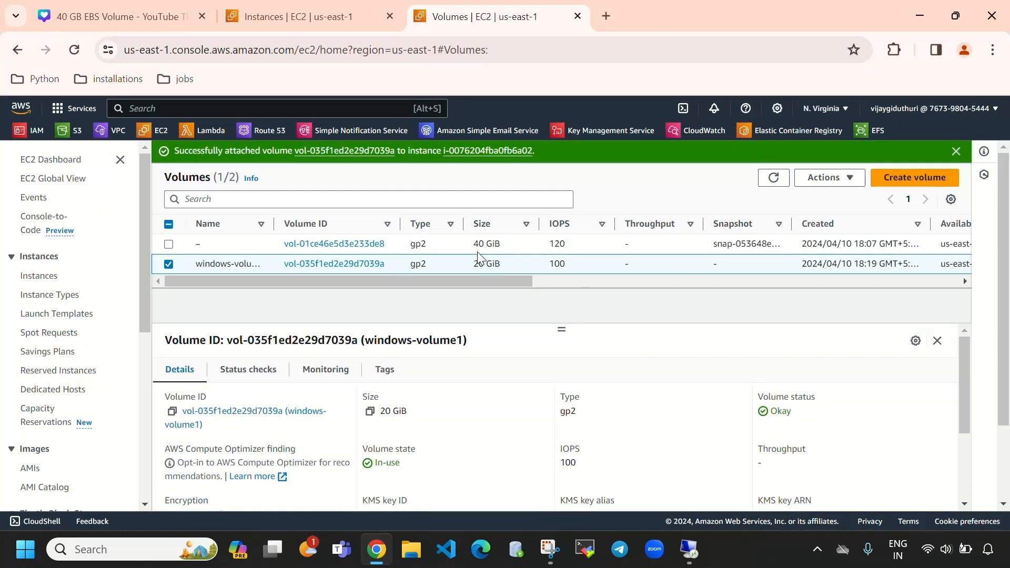
left_click_drag(474, 243, 500, 263)
left_click(690, 549)
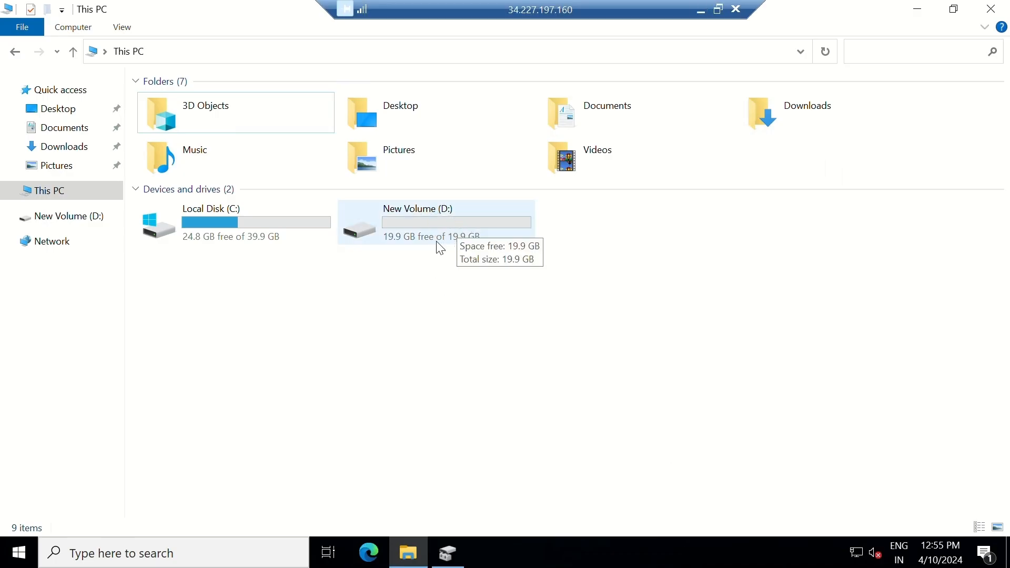
left_click(701, 10)
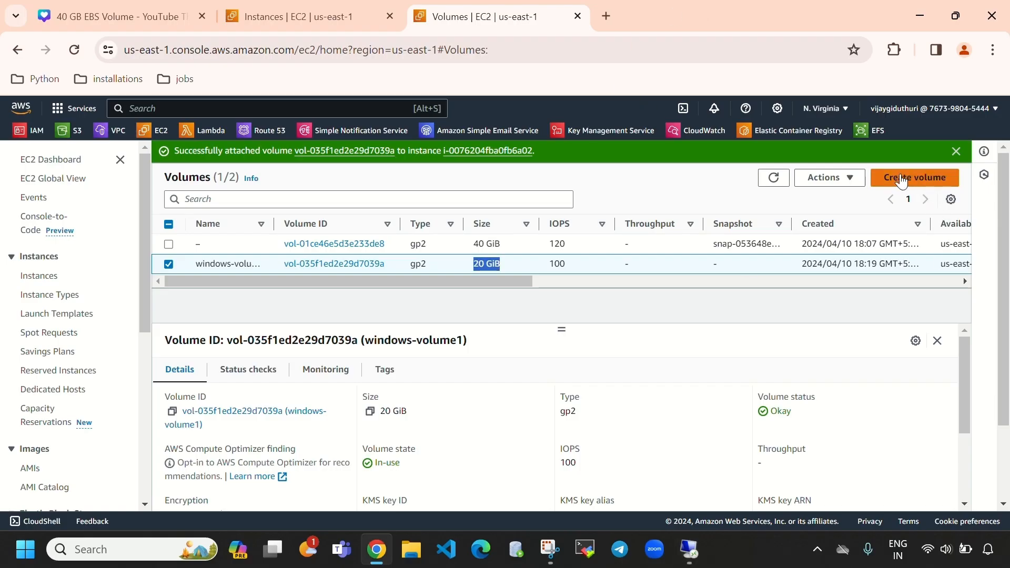
- Start creating a new EBS volume and set its volume type to General Purpose SSD (gp2)
left_click(922, 178)
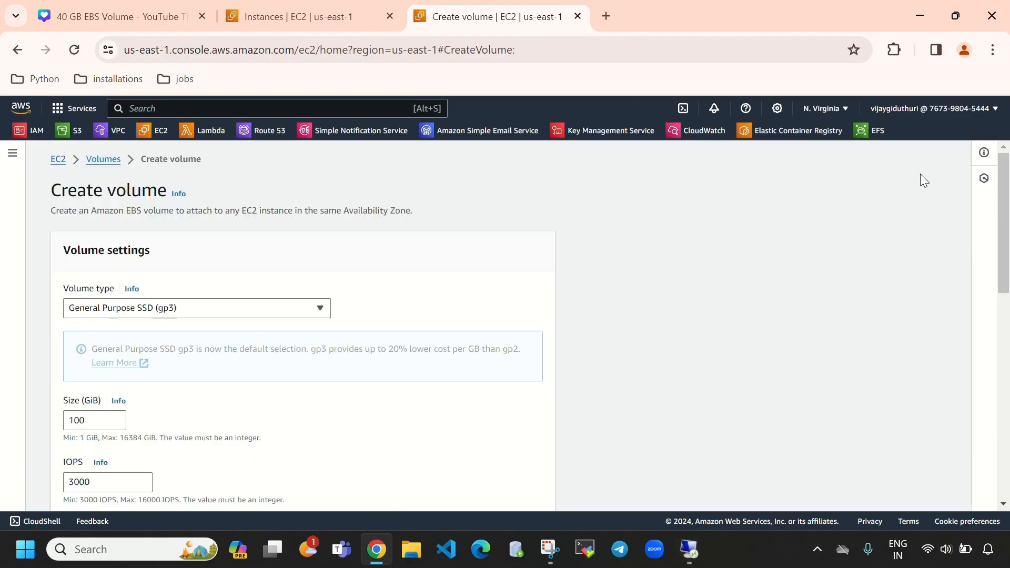
left_click(204, 314)
left_click(200, 348)
scroll(295, 305, "down", 3)
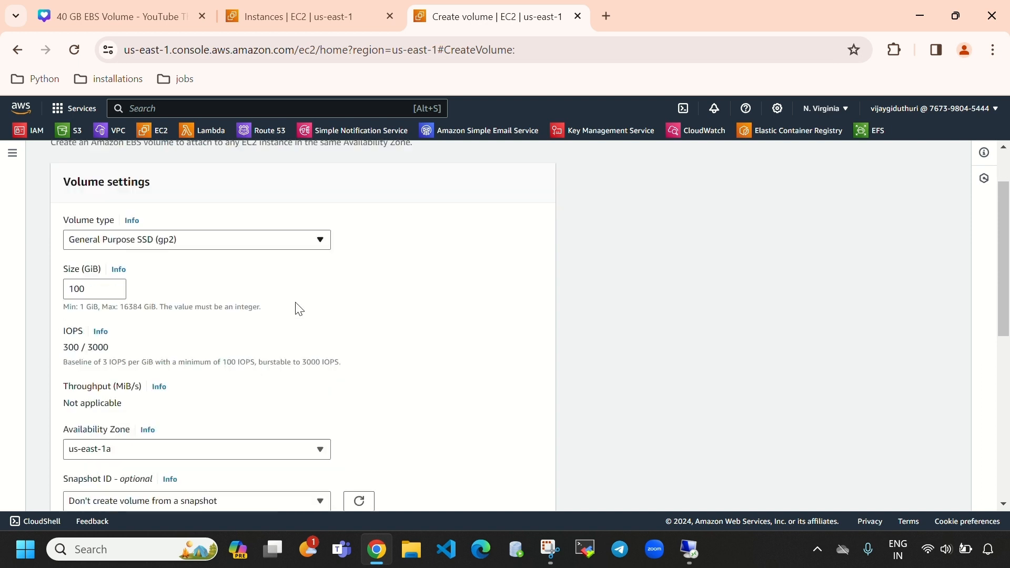
- Set the new volume's size to 10 GiB, keep Availability Zone us-east-1a, and create the volume
left_click(92, 203)
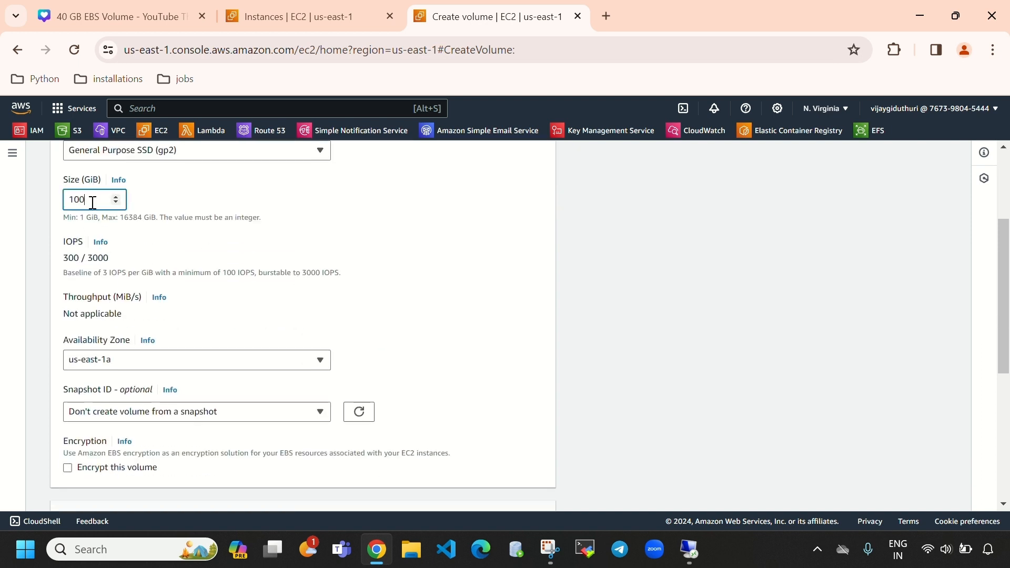
key("BackSpace")
key("BackSpace")
key("BackSpace")
type("0")
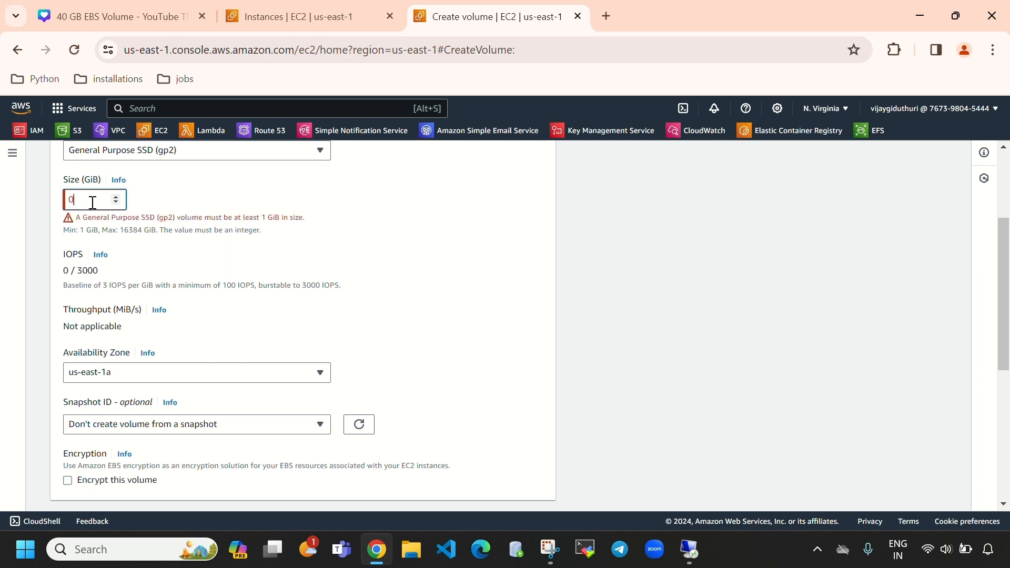
key("BackSpace")
type("10")
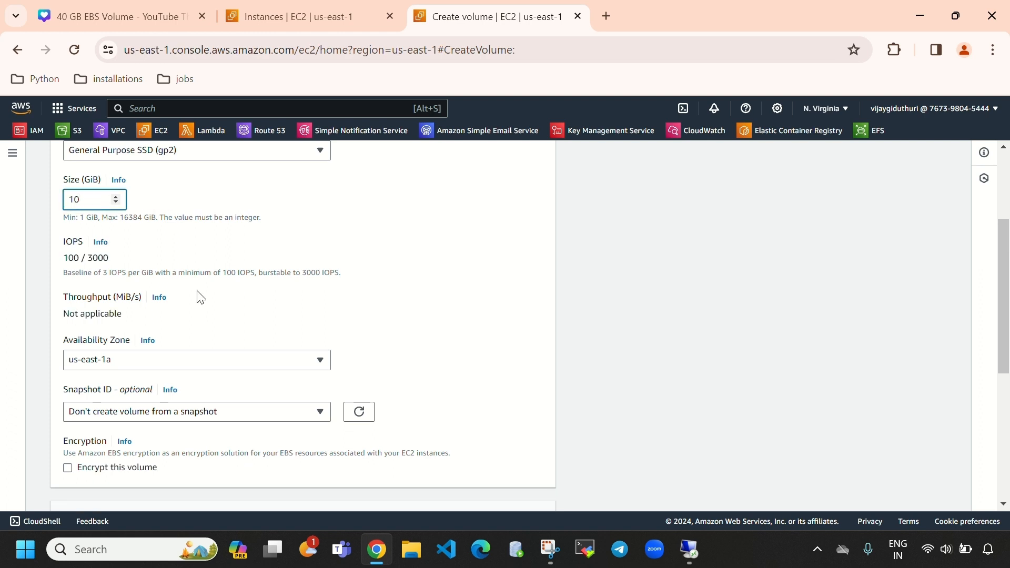
scroll(175, 261, "down", 3)
scroll(163, 278, "up", 1)
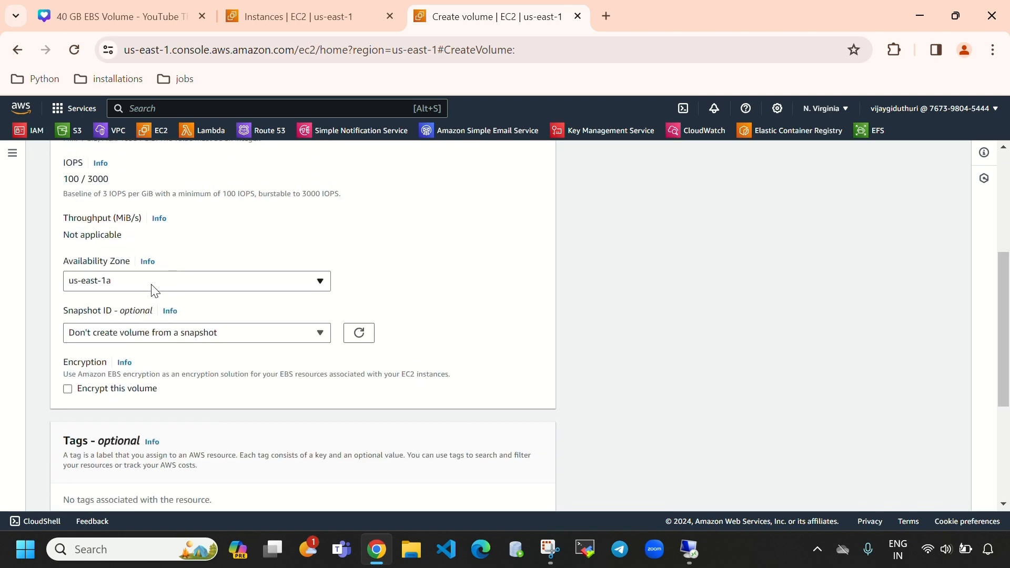
scroll(221, 302, "down", 4)
left_click(491, 494)
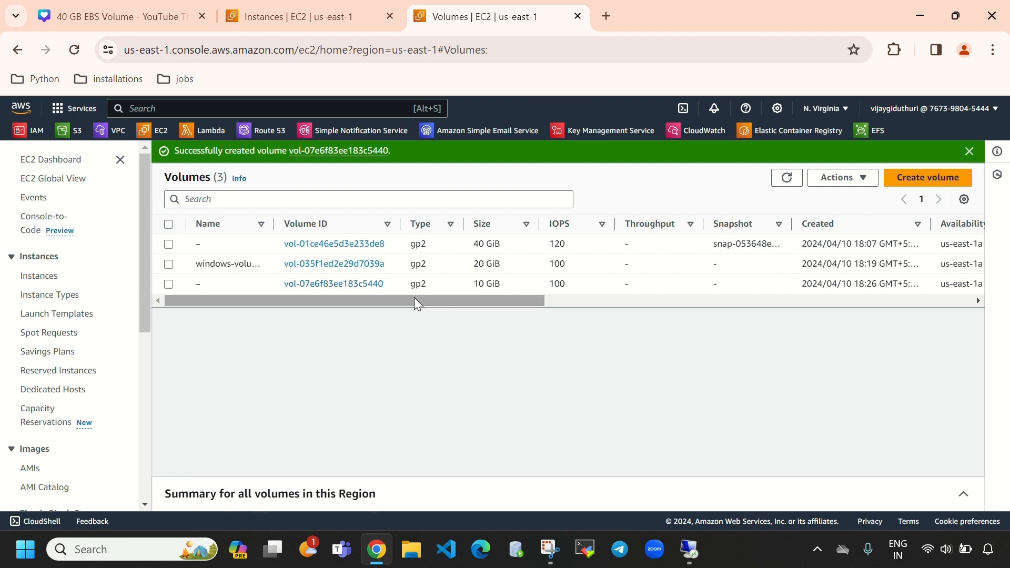
- Refresh the volume list to check the new 10 GiB volume's state, and review windows-instance's block devices
left_click_drag(416, 299, 589, 302)
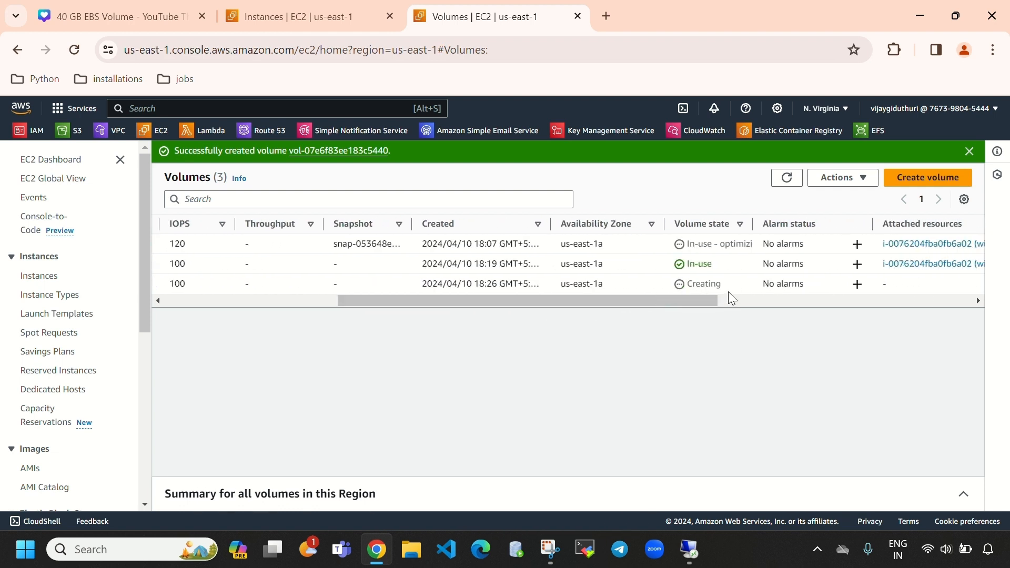
left_click_drag(722, 284, 686, 285)
left_click(776, 180)
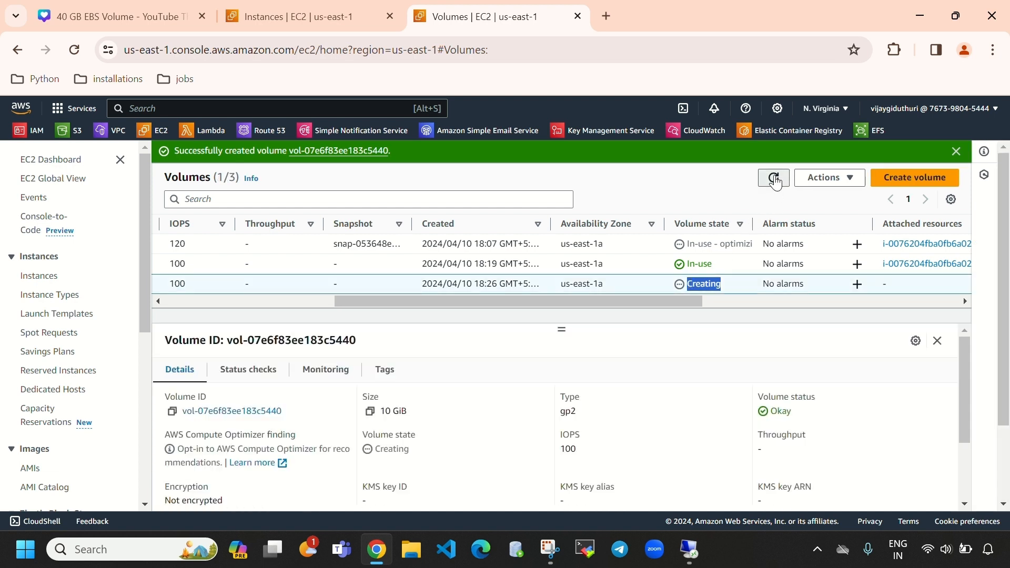
left_click_drag(727, 285, 657, 298)
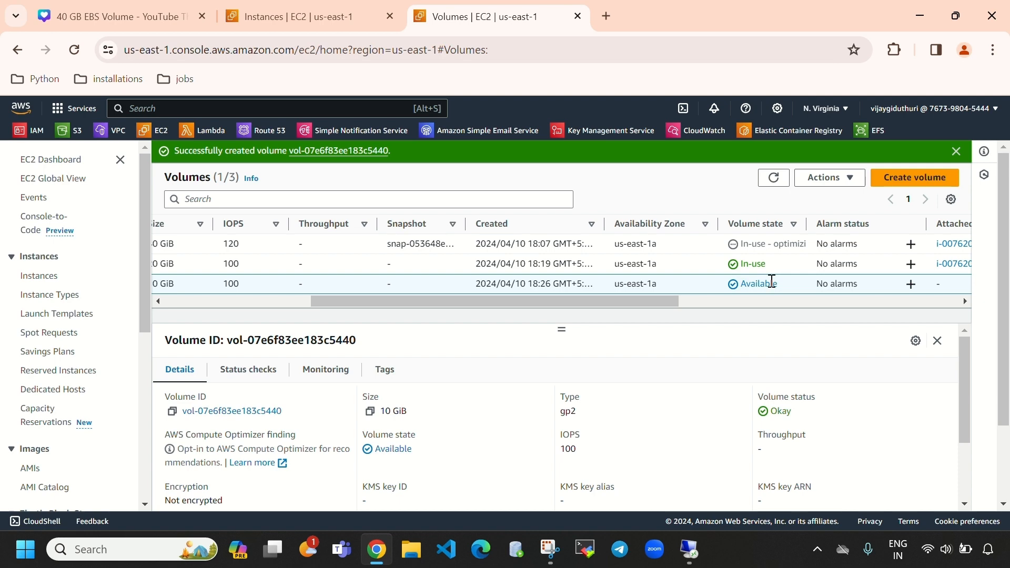
left_click_drag(762, 290, 740, 290)
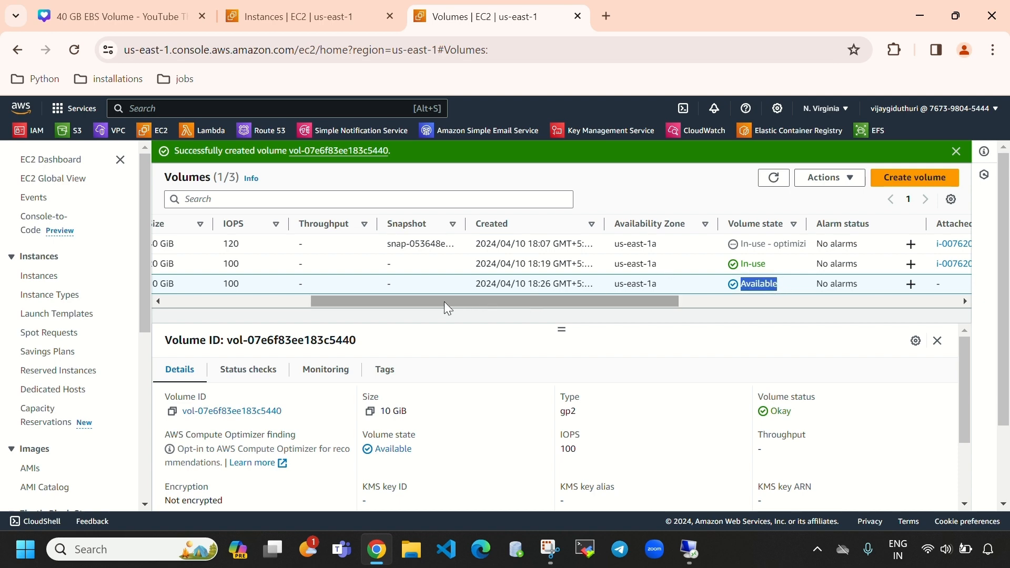
left_click(290, 21)
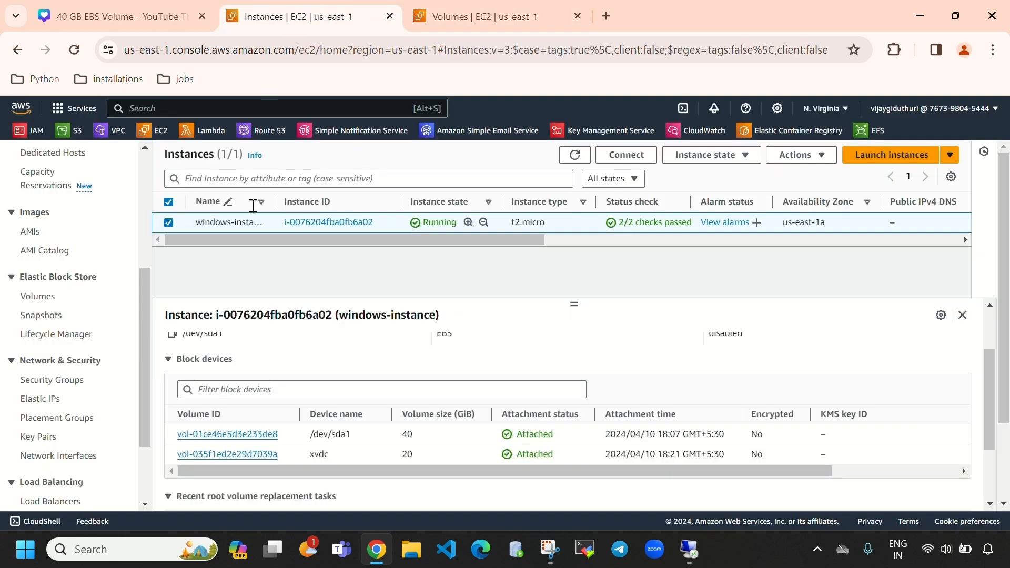
left_click(956, 16)
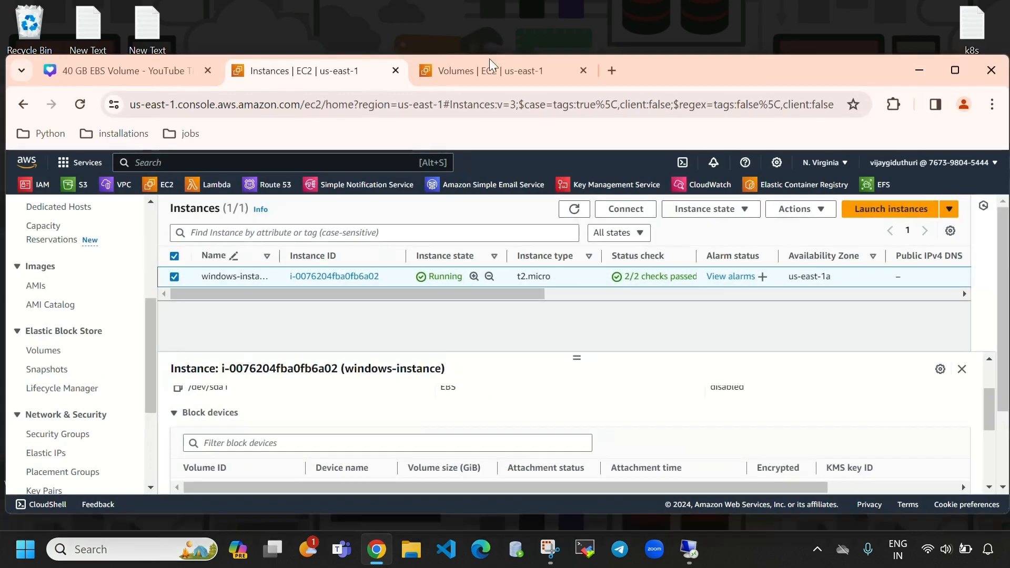
left_click(491, 62)
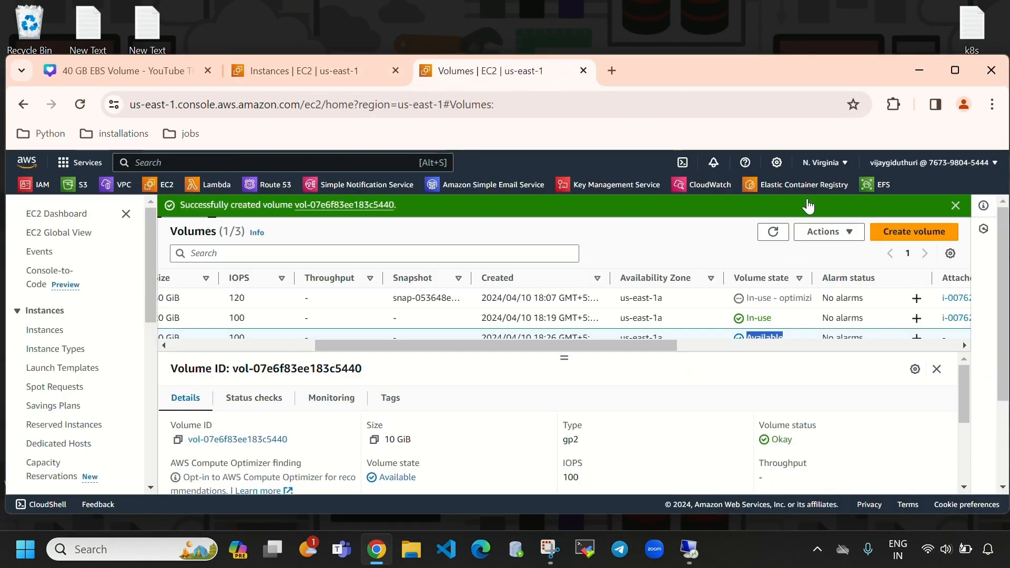
left_click(944, 73)
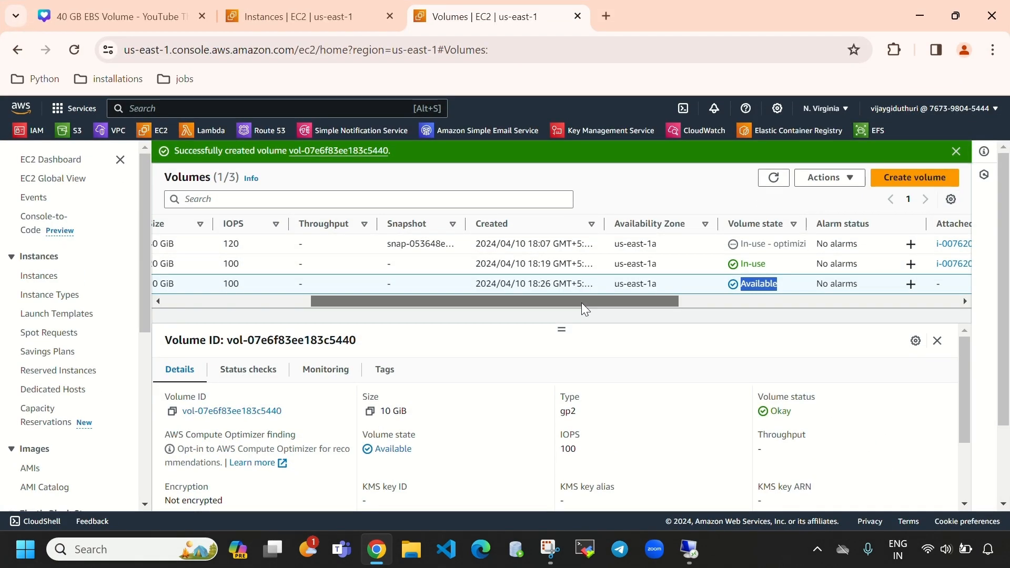
- Name the new 10 GiB volume windows-volume2
left_click_drag(582, 302, 368, 303)
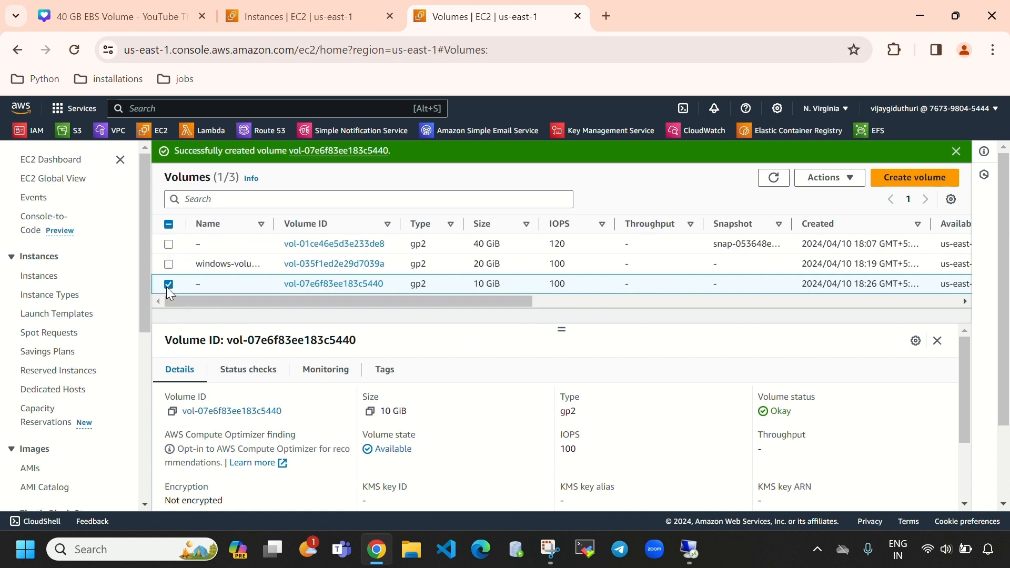
left_click(208, 284)
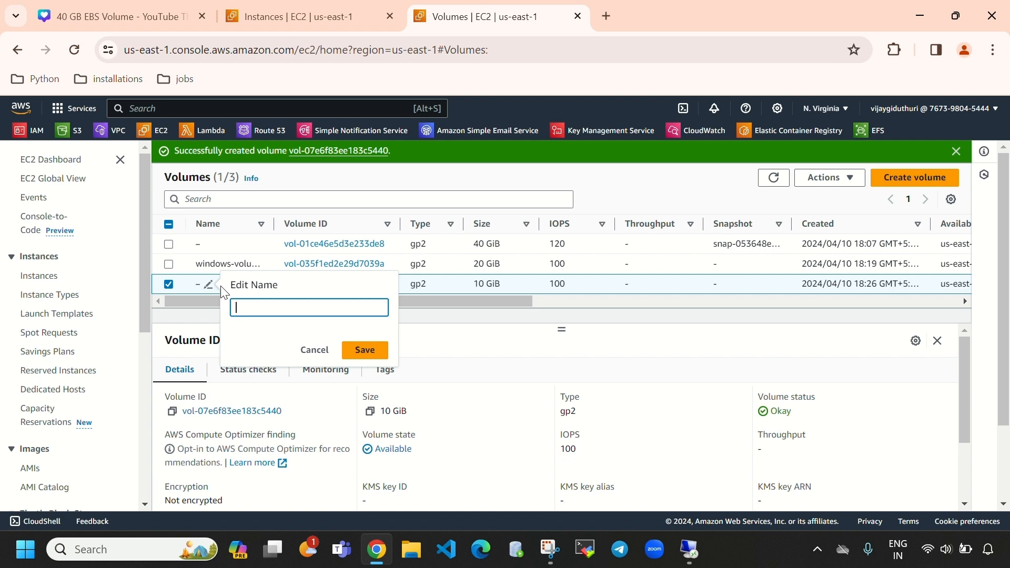
type("windows-volume2")
key("Return")
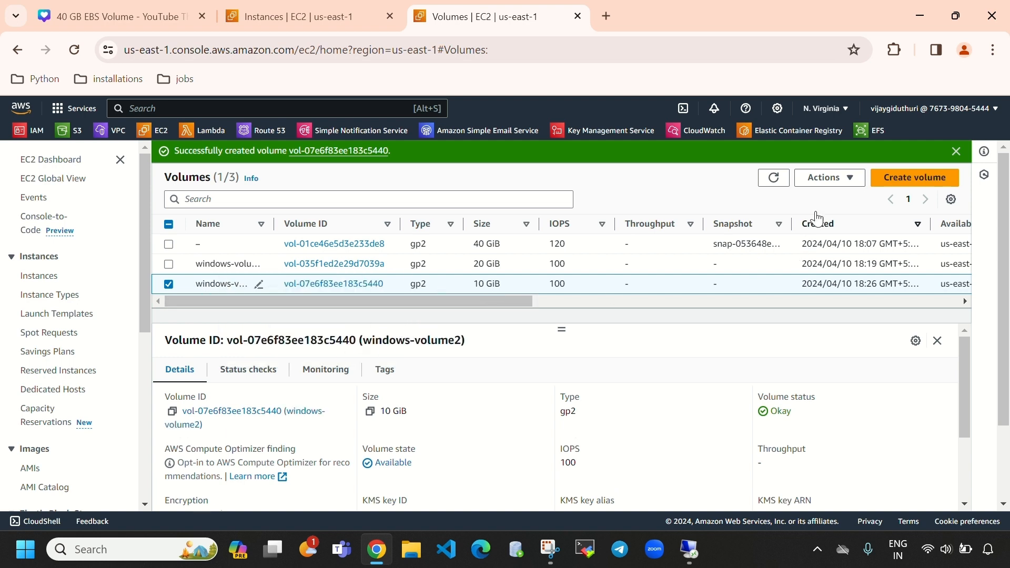
- Start attaching windows-volume2, choosing windows-instance as the instance and xvdb as the device name
left_click(840, 179)
left_click(839, 275)
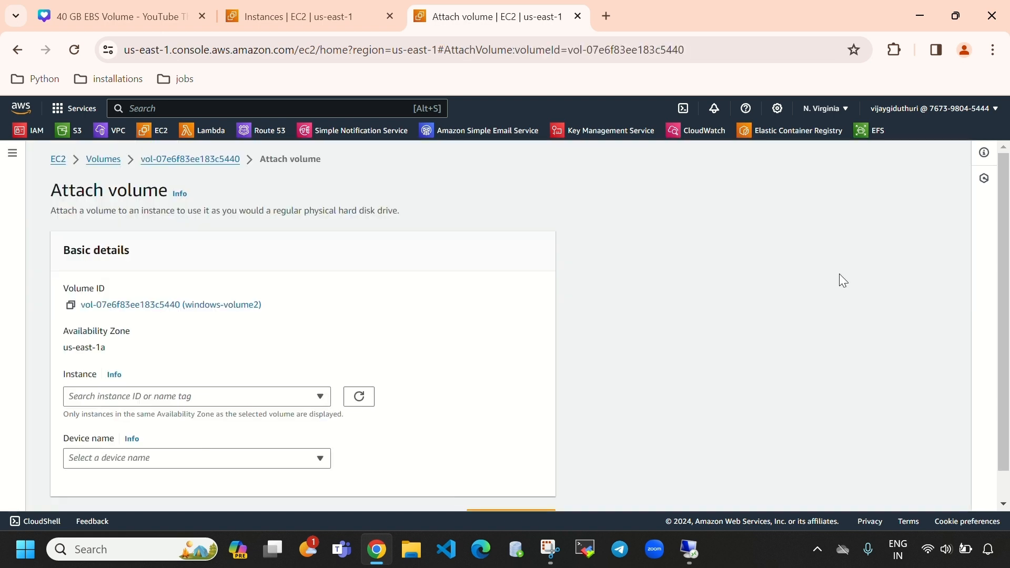
left_click(308, 396)
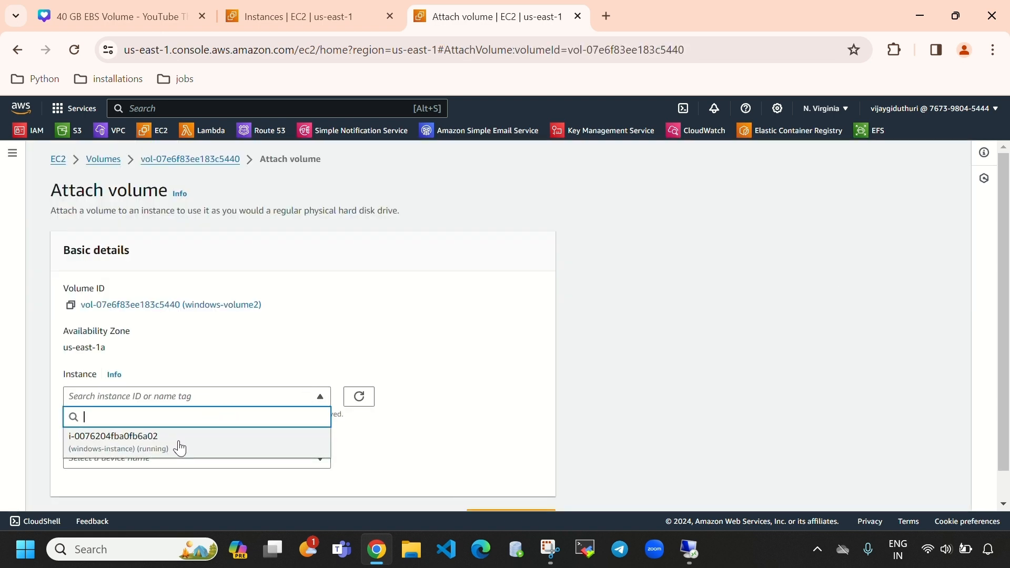
left_click(180, 442)
scroll(230, 433, "down", 1)
left_click(248, 413)
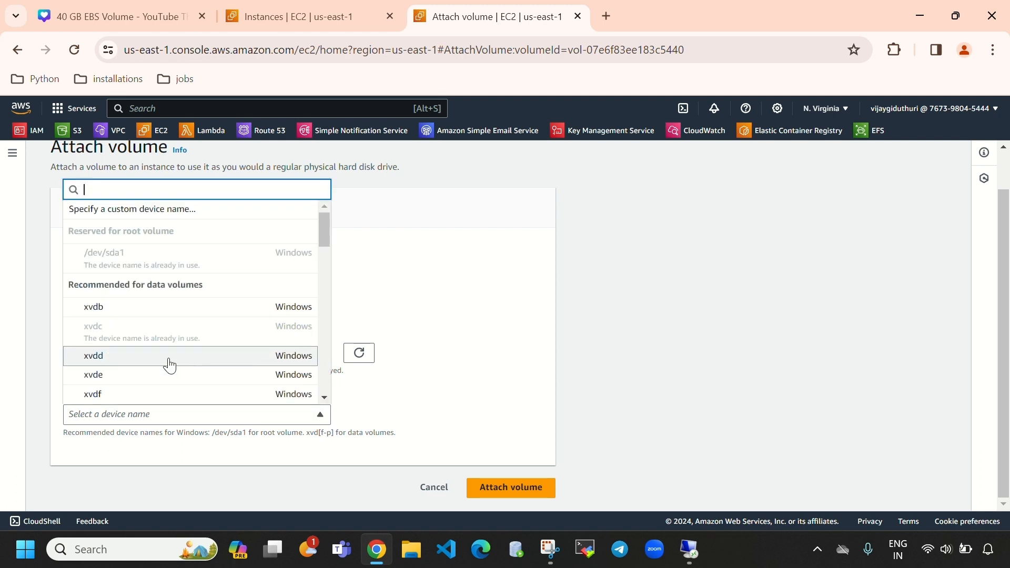
left_click(160, 309)
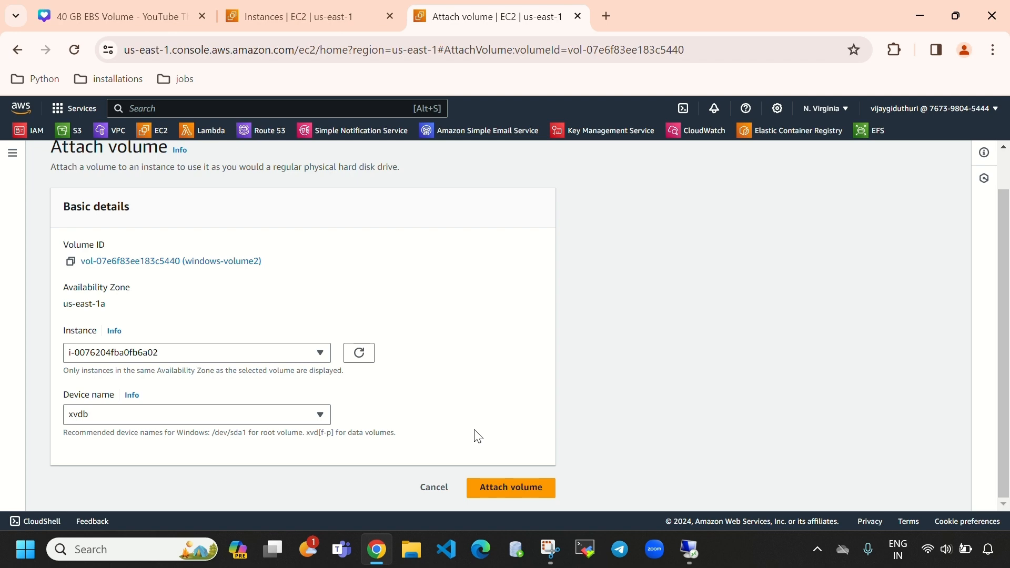
- Check the existing disks in Disk Management on the remote server, and attach windows-volume2 from the EC2 console
left_click(689, 549)
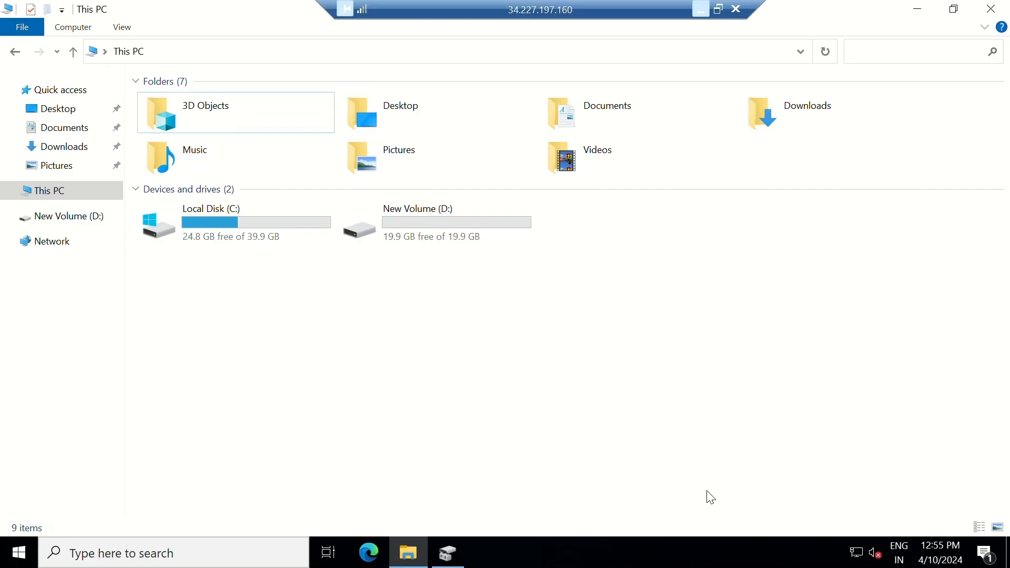
left_click(457, 556)
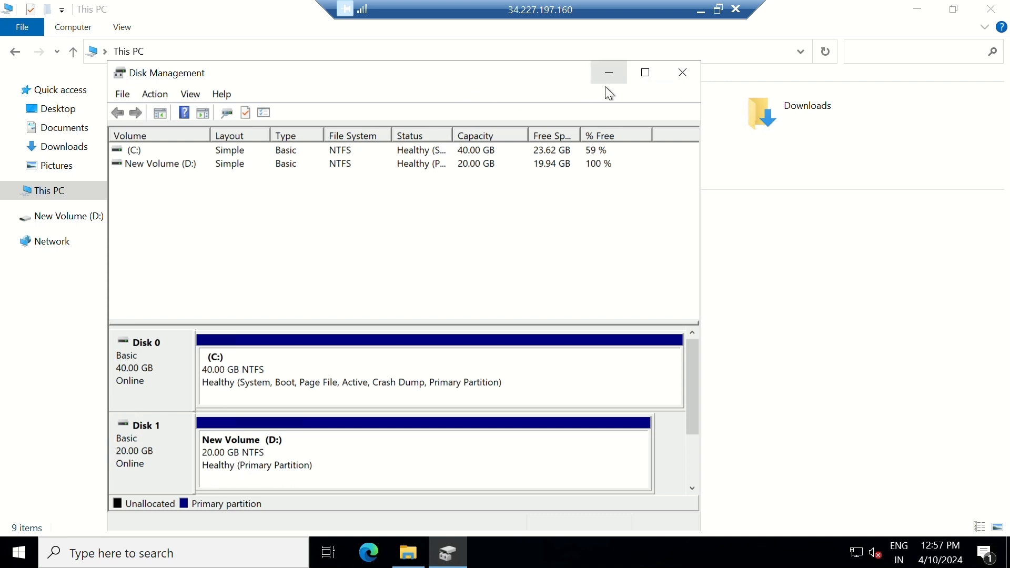
left_click(701, 10)
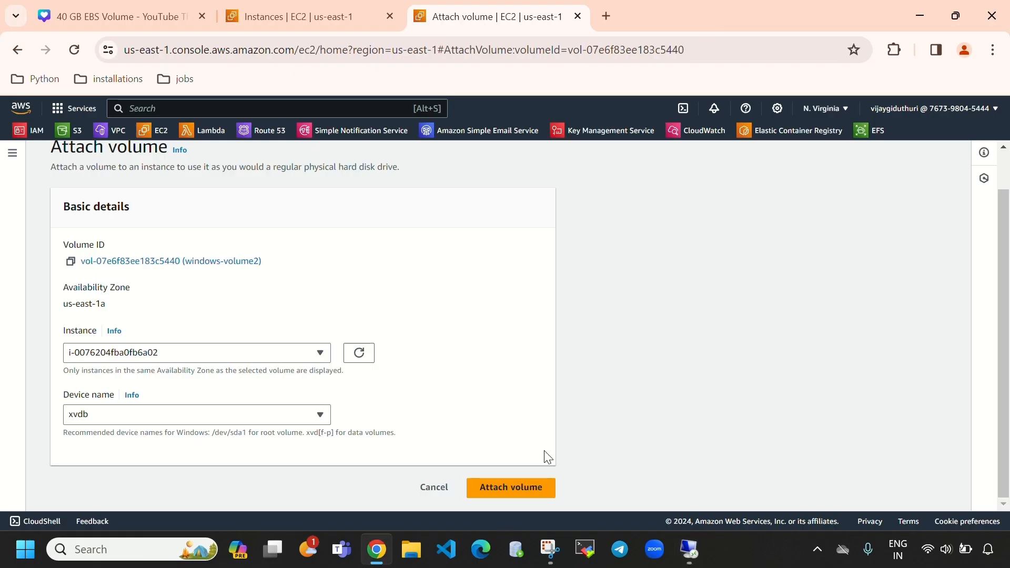
left_click(506, 492)
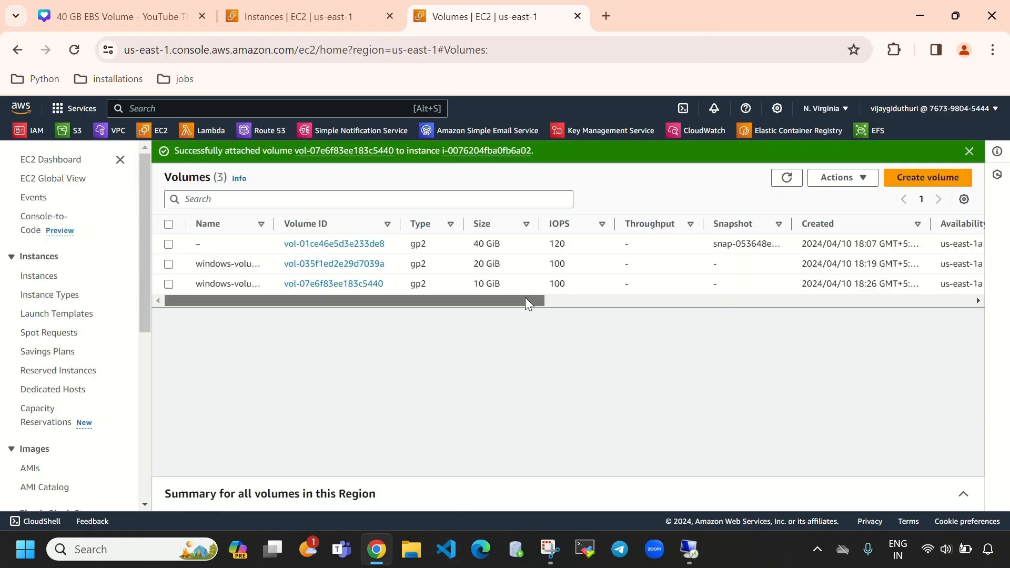
- Switch to the remote server and examine the newly attached disk in an enlarged Disk Management window
left_click(689, 549)
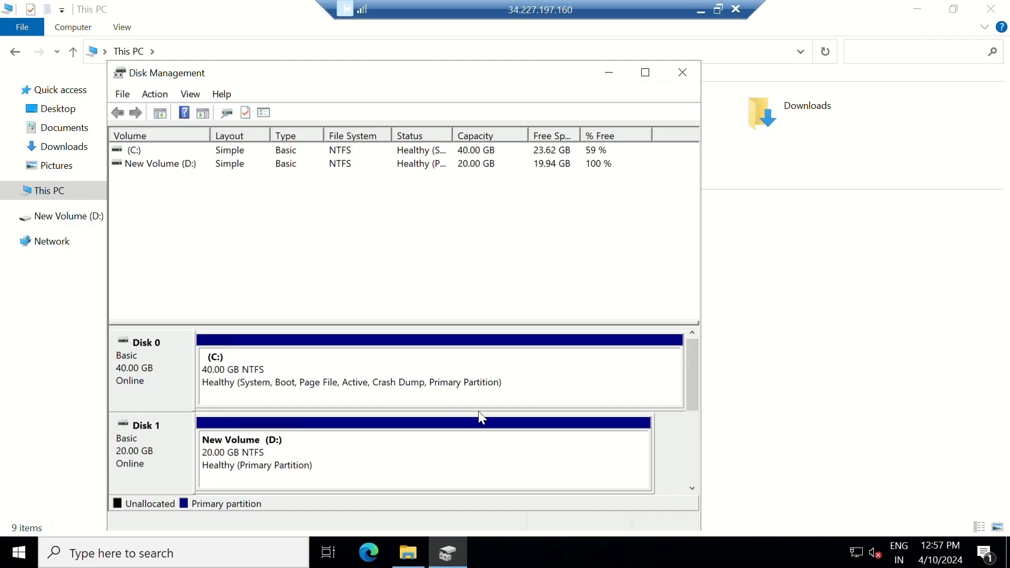
left_click(647, 72)
mouse_move(115, 482)
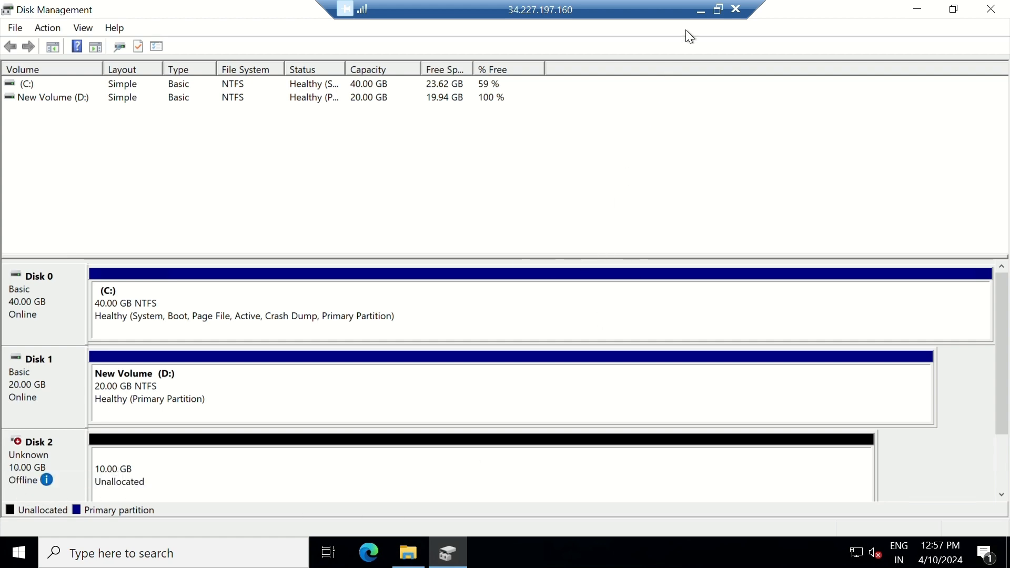
- Return to the EC2 console, select windows-volume2 and show the actions available for it
left_click(701, 10)
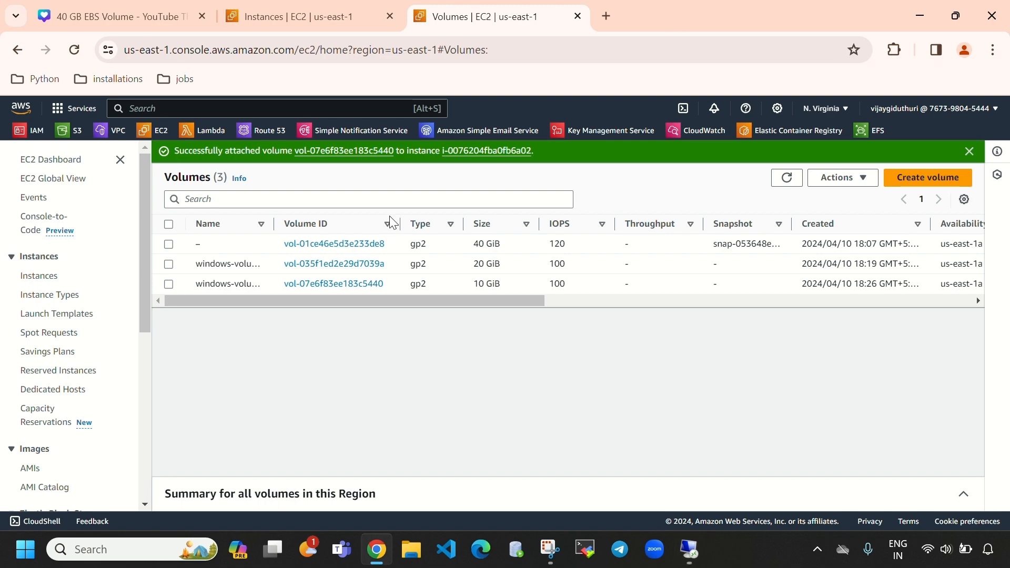
left_click(168, 285)
left_click(837, 177)
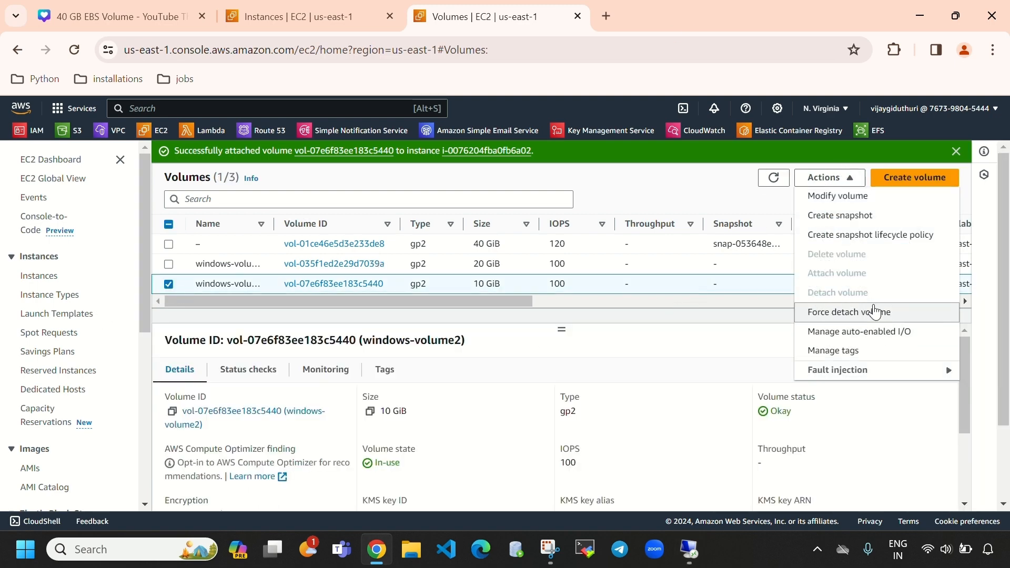
- Force detach the selected 10 GiB windows-volume2 and confirm the detachment with "detach"
left_click(876, 311)
left_click(509, 372)
type("detach")
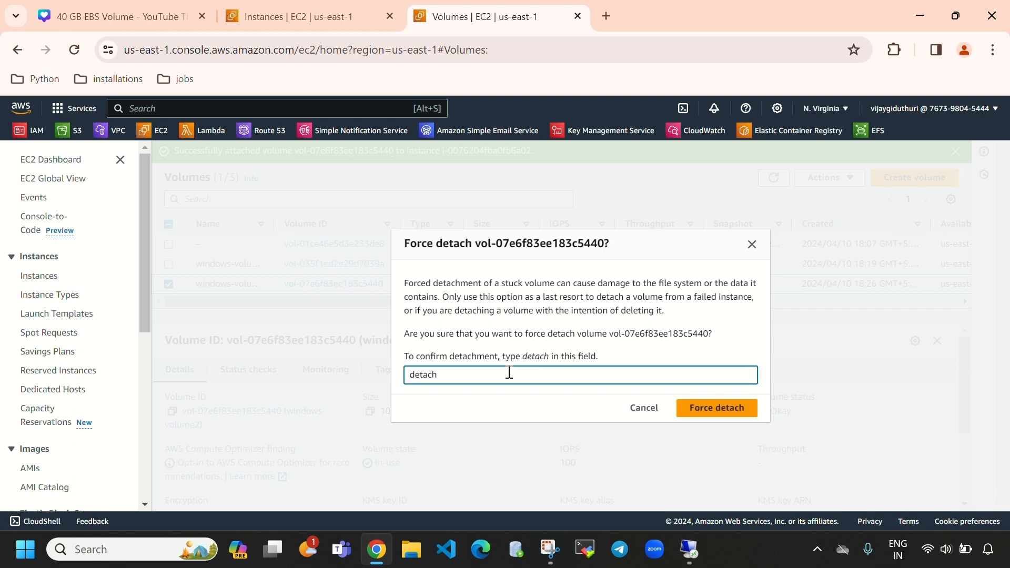
key("Return")
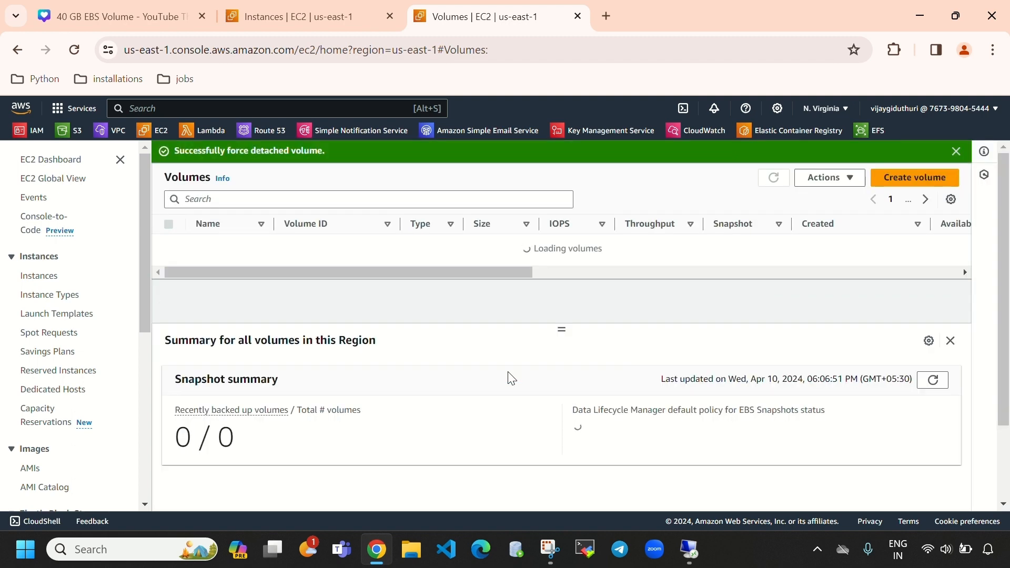
- Check the disk list in the remote instance's Disk Management, and refresh the volumes list in the EC2 console
left_click(694, 547)
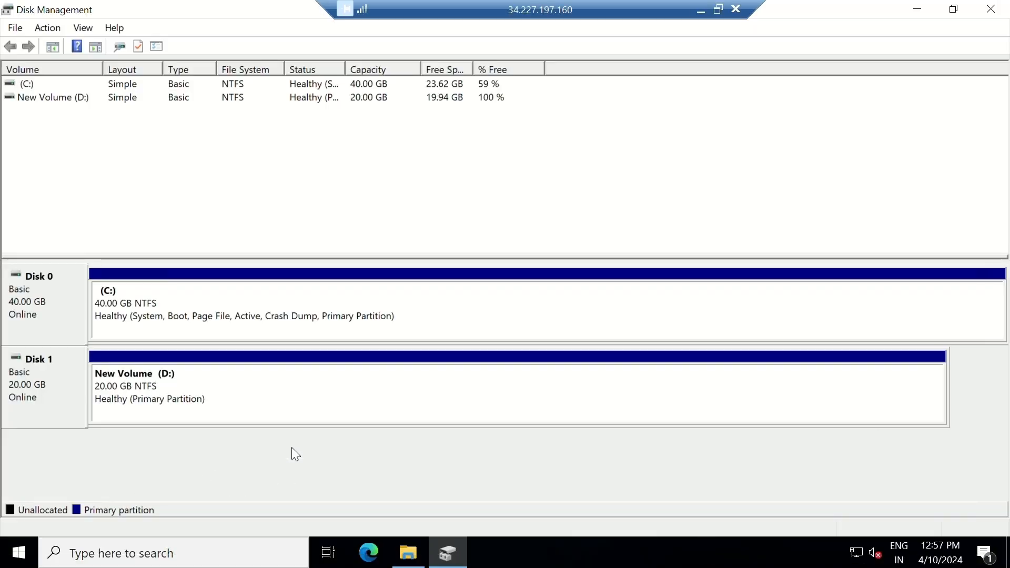
left_click(701, 10)
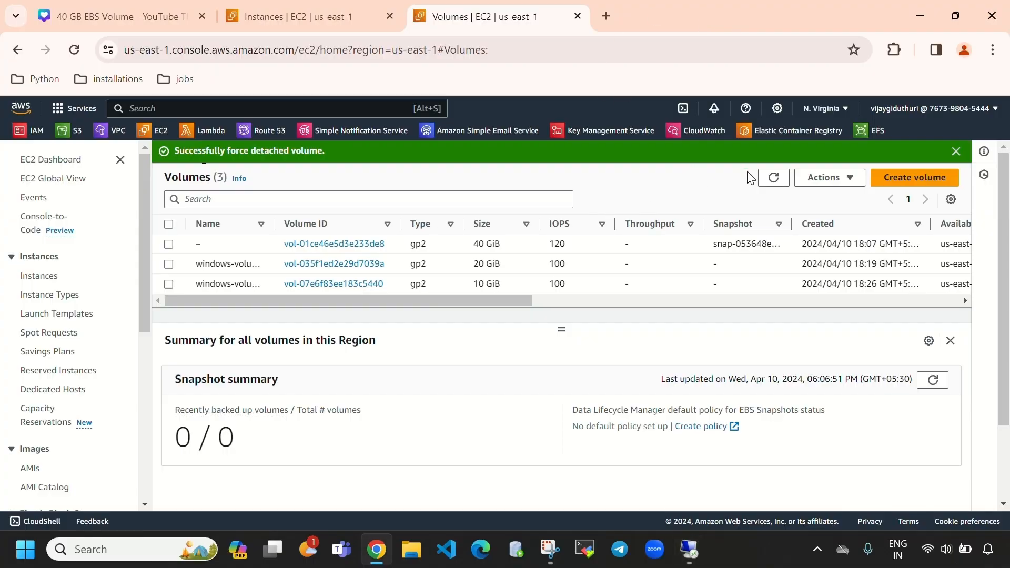
double_click(769, 178)
left_click(769, 178)
left_click(769, 179)
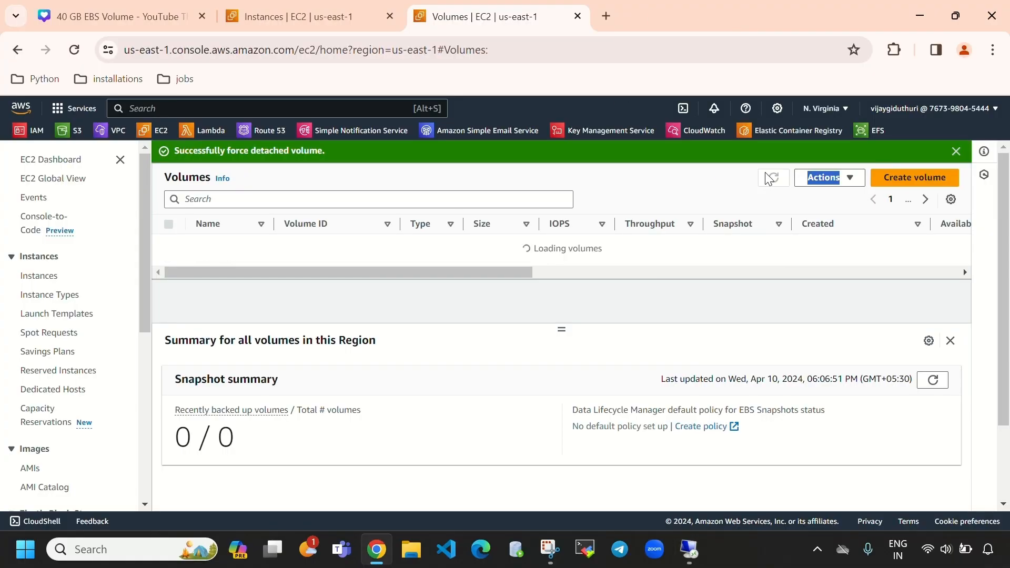
- Attach the 10 GiB windows-volume2 to instance i-0076204fba0fb6a02 with device name xvdb
left_click(169, 284)
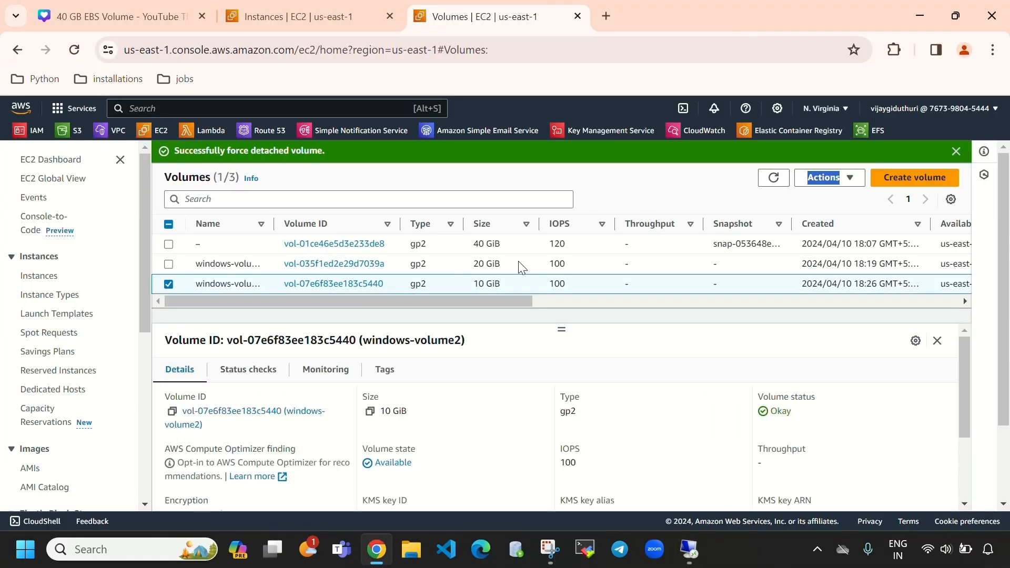
left_click(837, 190)
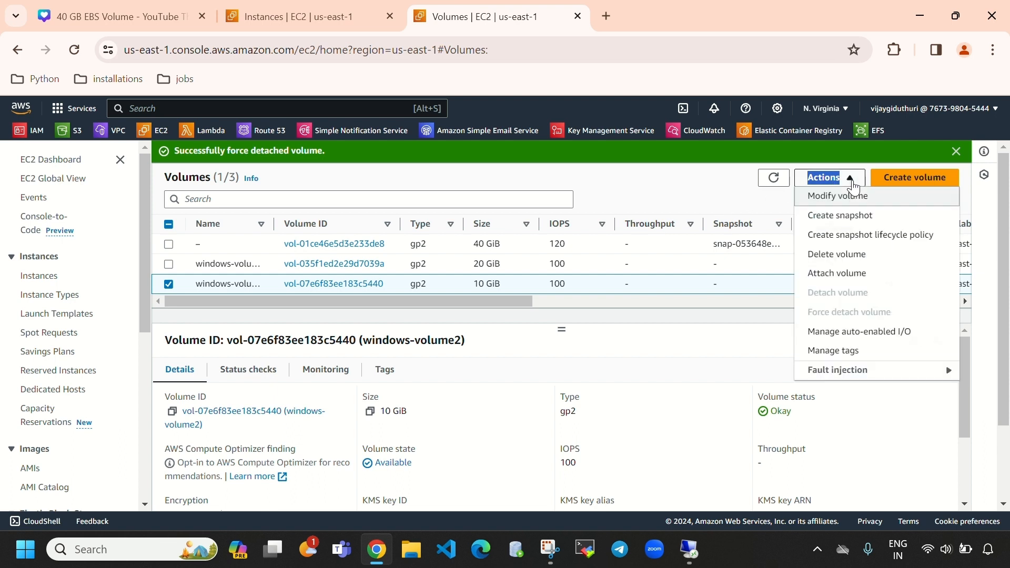
left_click(865, 275)
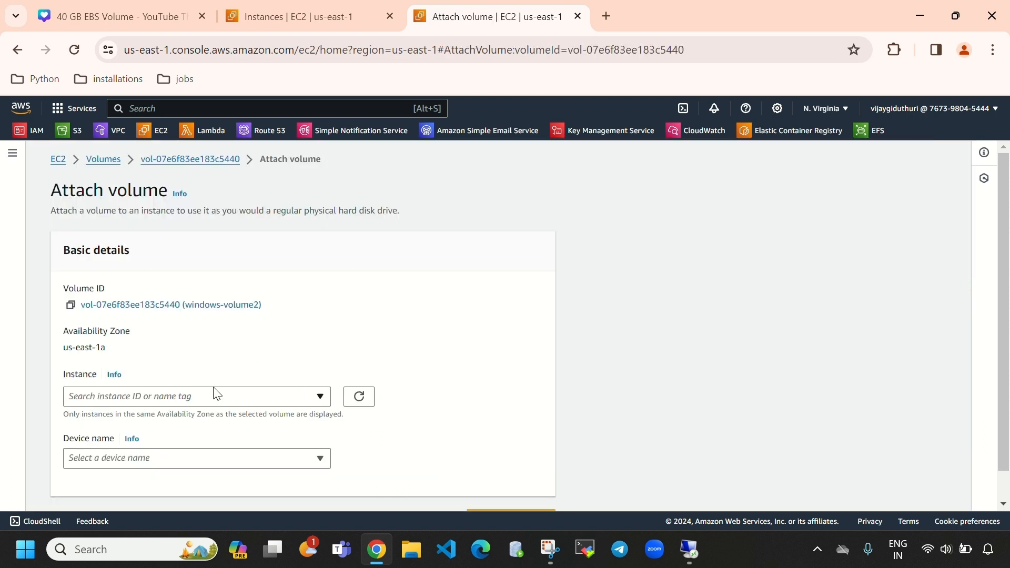
left_click(691, 550)
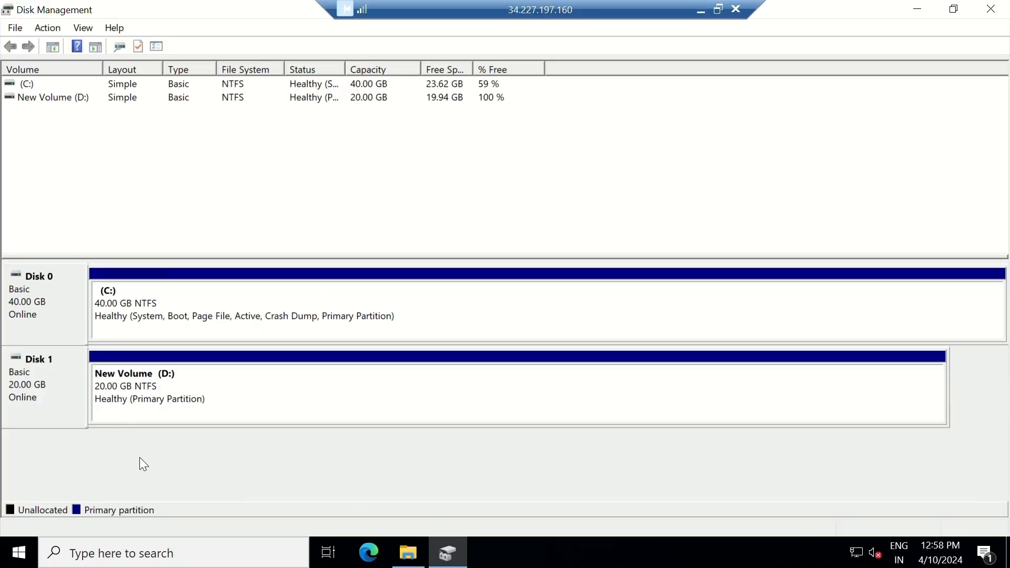
left_click(701, 10)
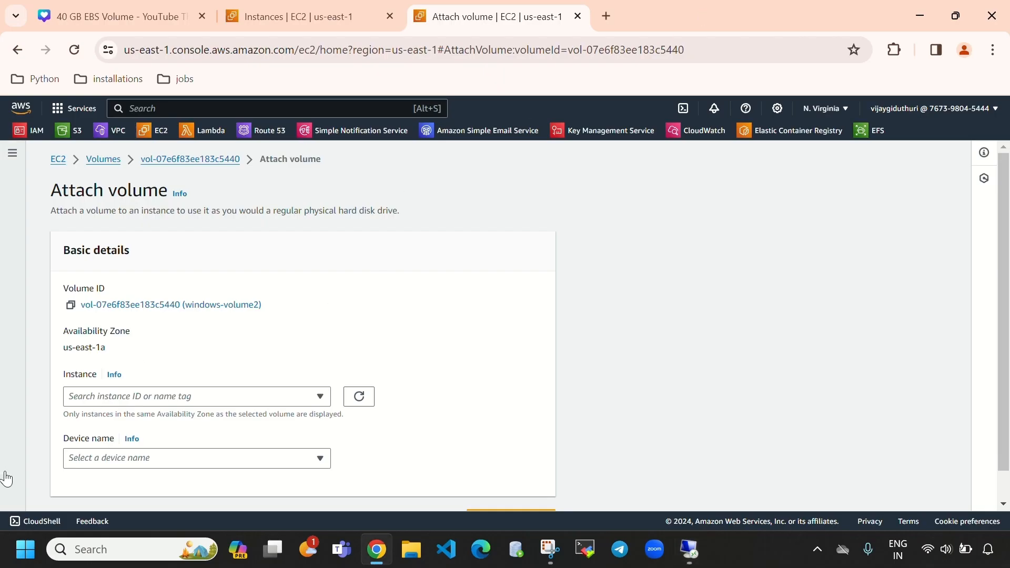
left_click(142, 396)
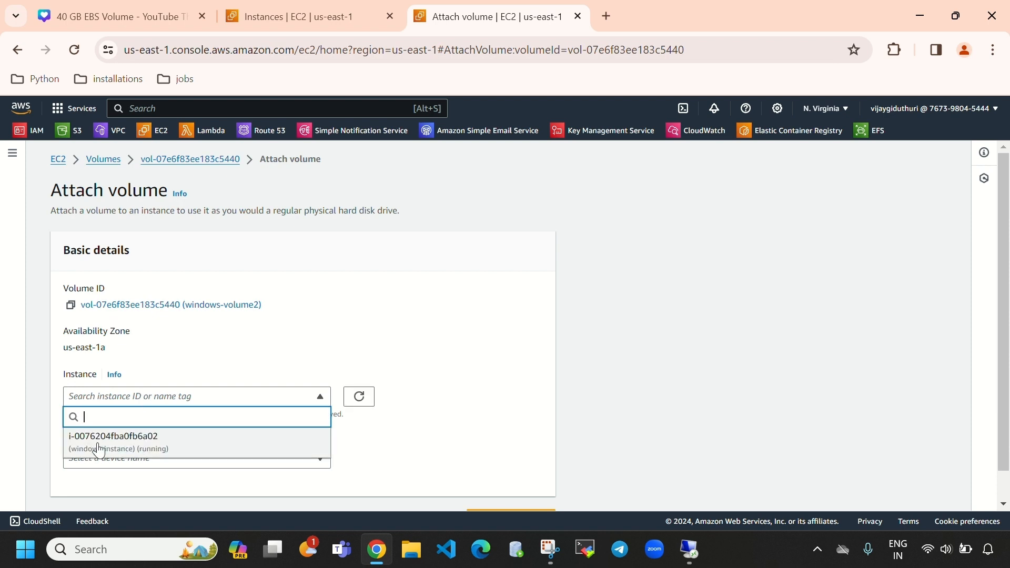
left_click(105, 444)
scroll(142, 416, "down", 1)
left_click(143, 415)
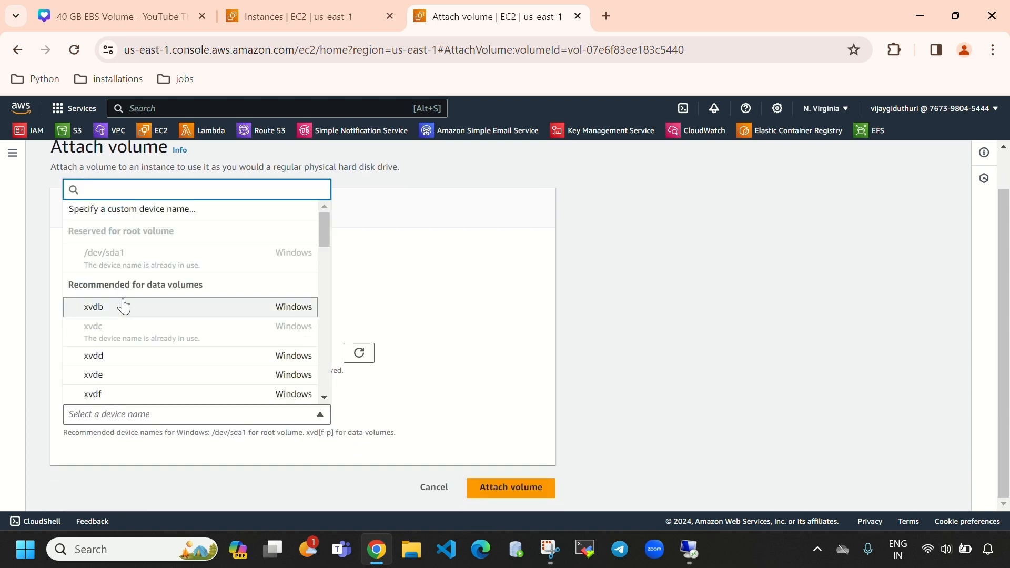
left_click(124, 307)
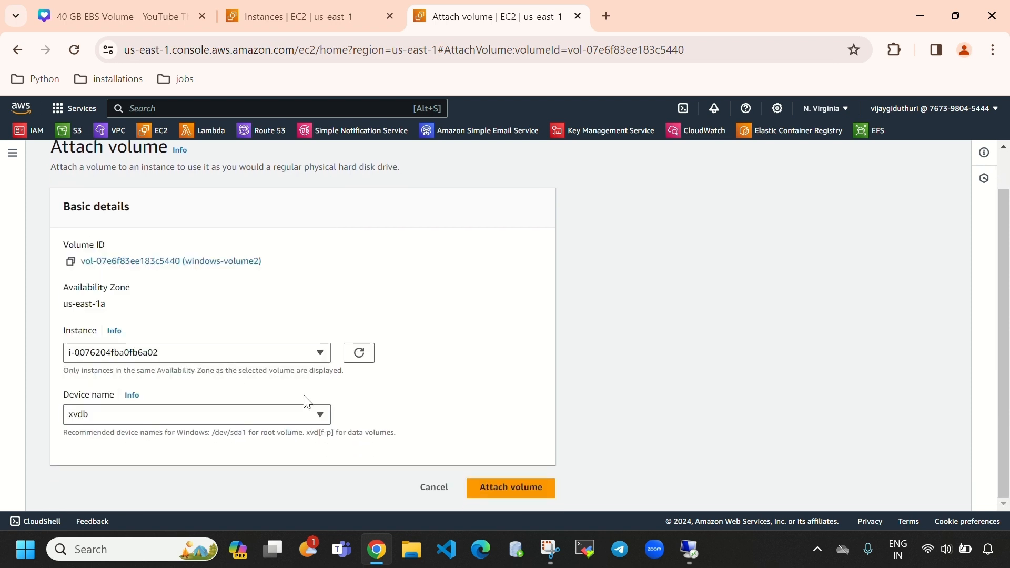
left_click(498, 491)
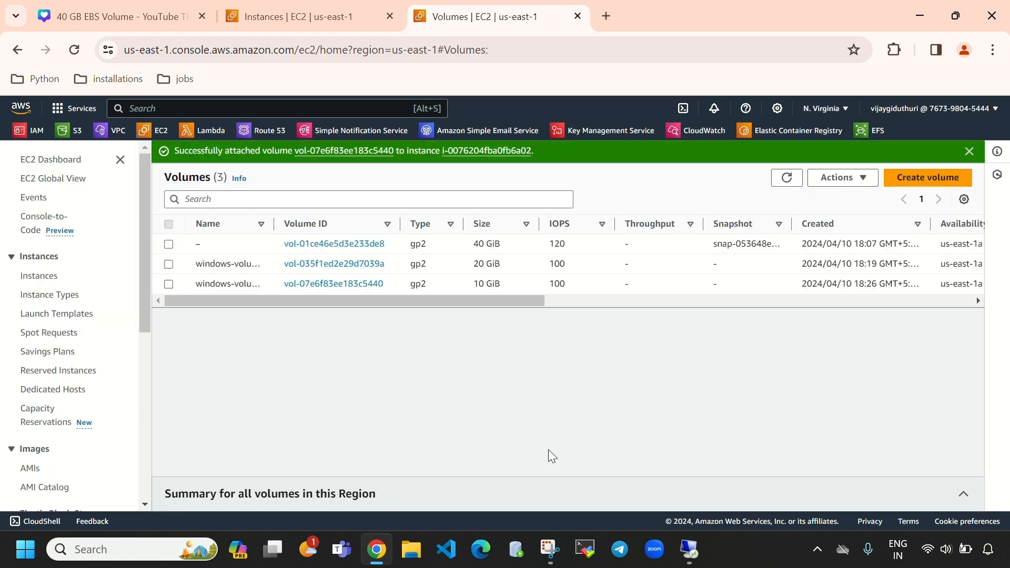
- Refresh the volumes list and check the state and size of windows-volume2
left_click(784, 178)
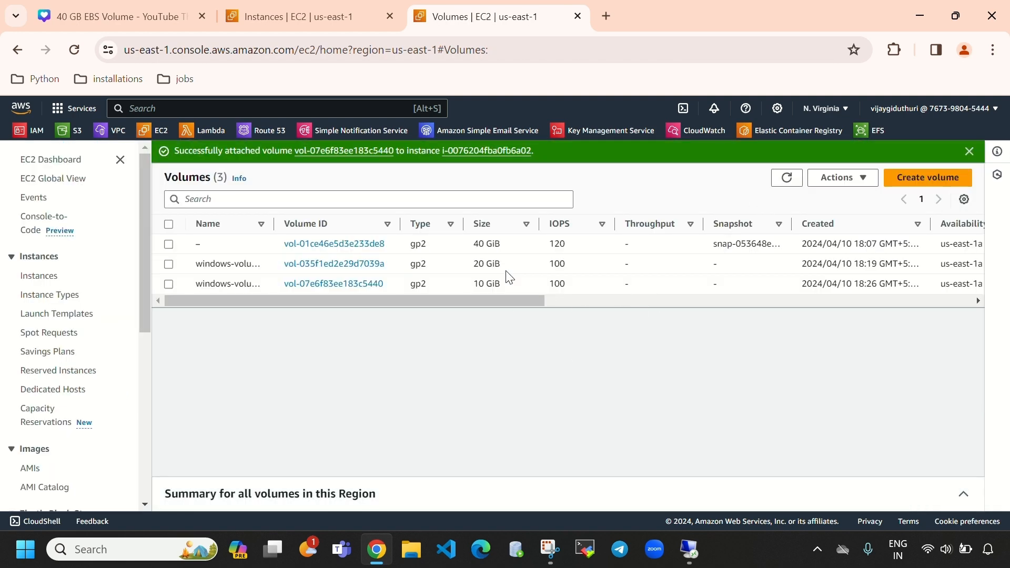
left_click_drag(505, 302, 704, 310)
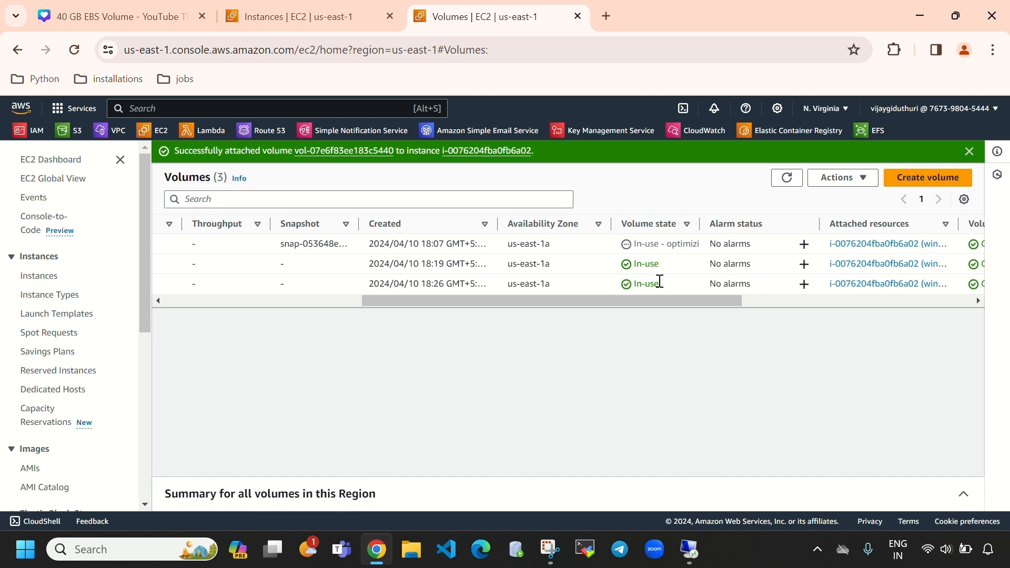
left_click_drag(660, 282, 635, 284)
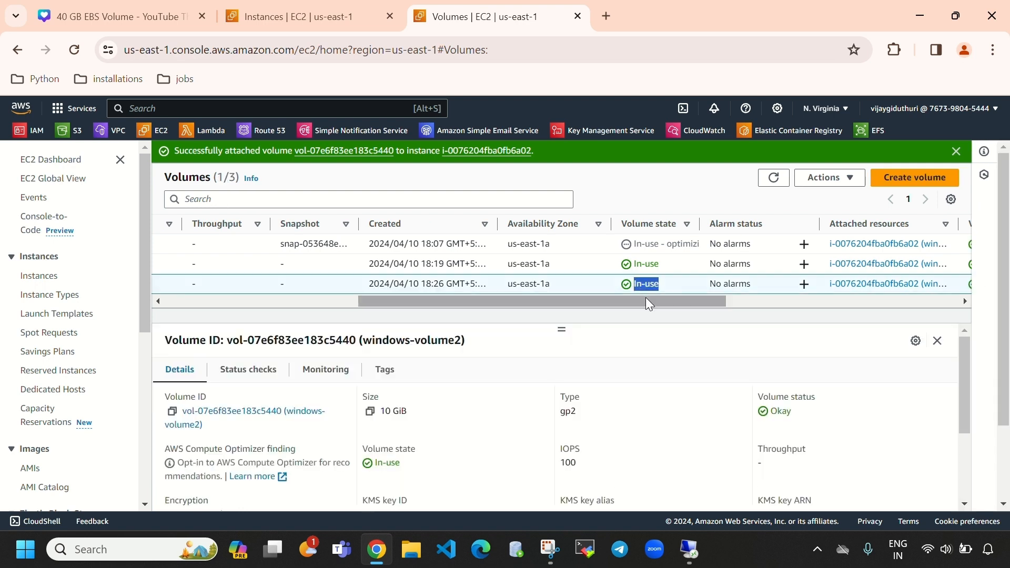
left_click_drag(511, 300, 322, 307)
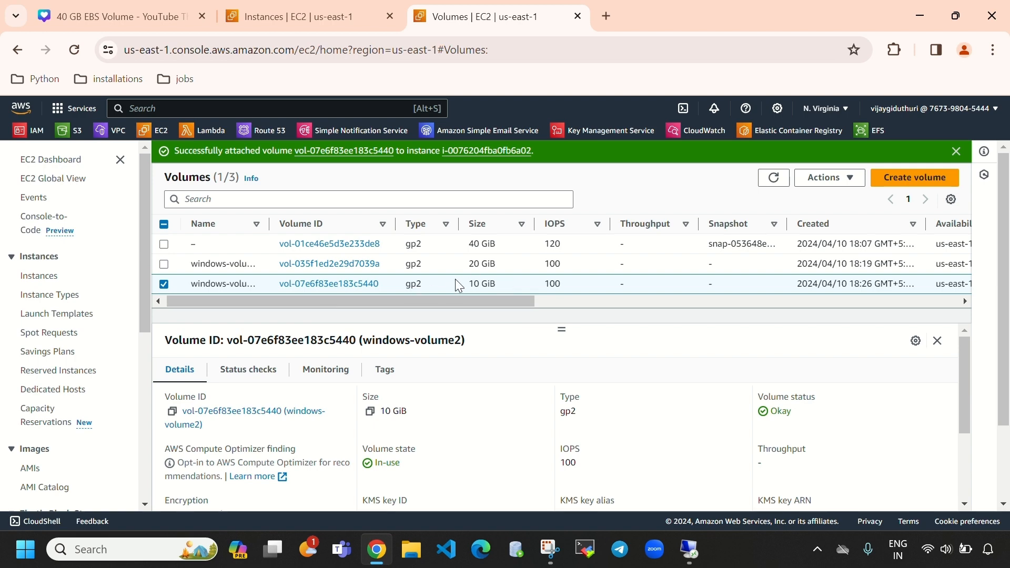
left_click_drag(484, 280, 493, 280)
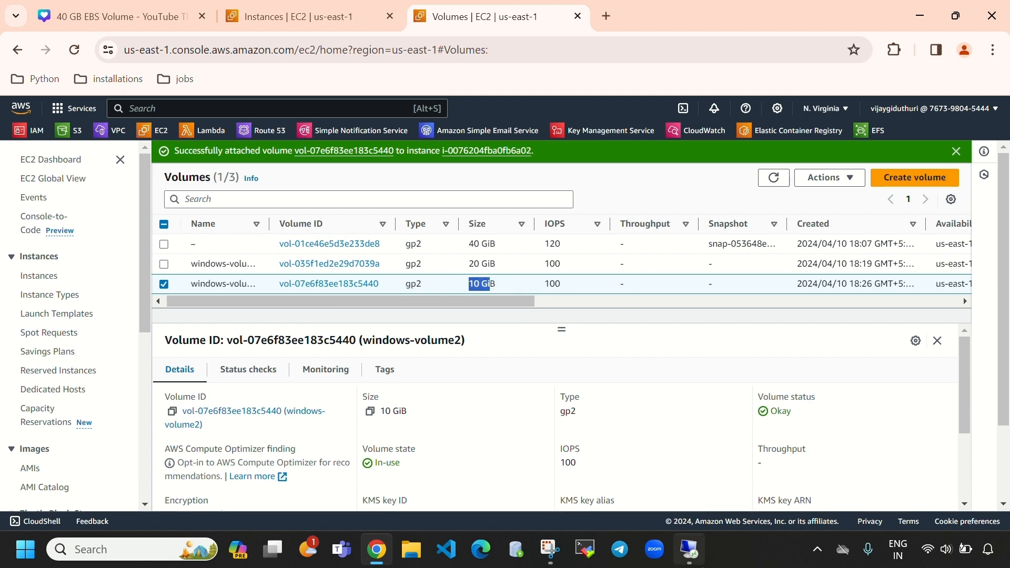
- Switch to the remote instance's Disk Management, bring Disk 2 online and initialize it with the MBR partition style
left_click(700, 556)
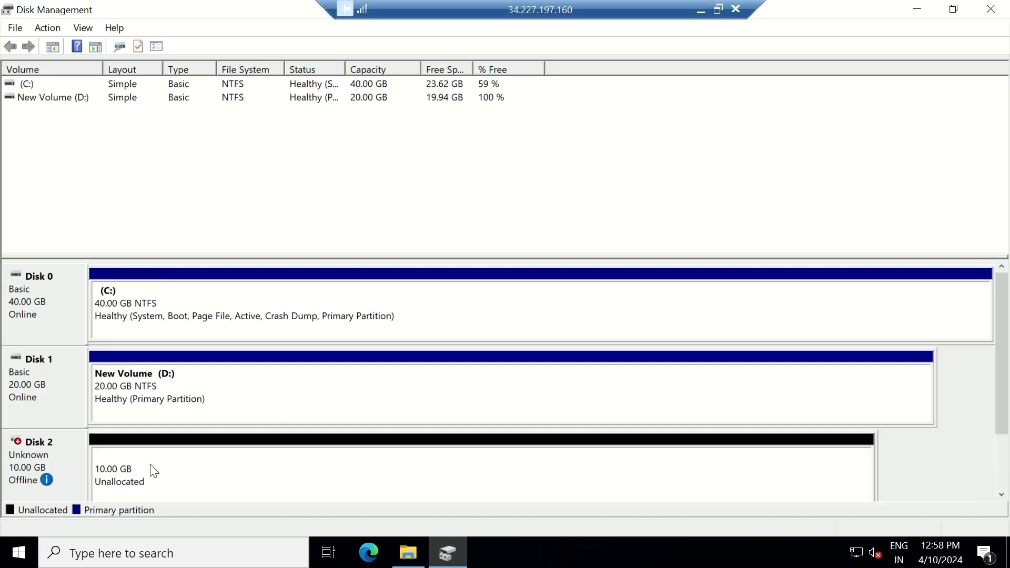
right_click(46, 479)
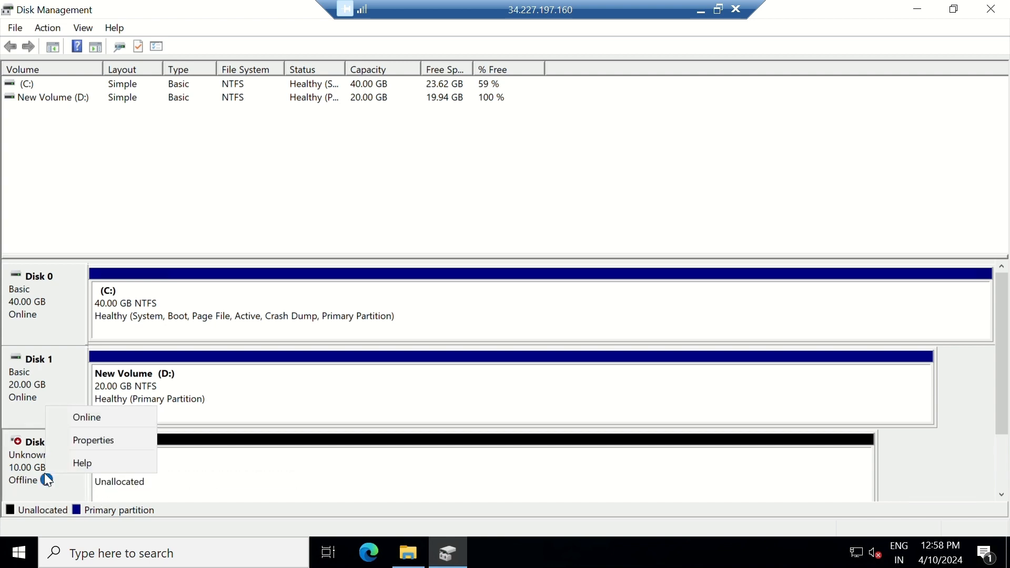
left_click(91, 416)
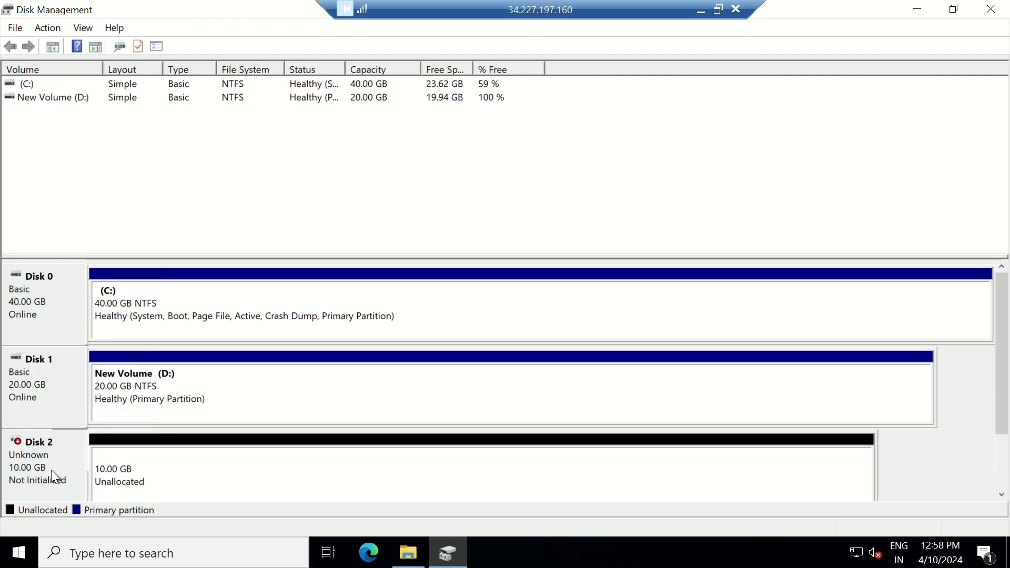
right_click(52, 469)
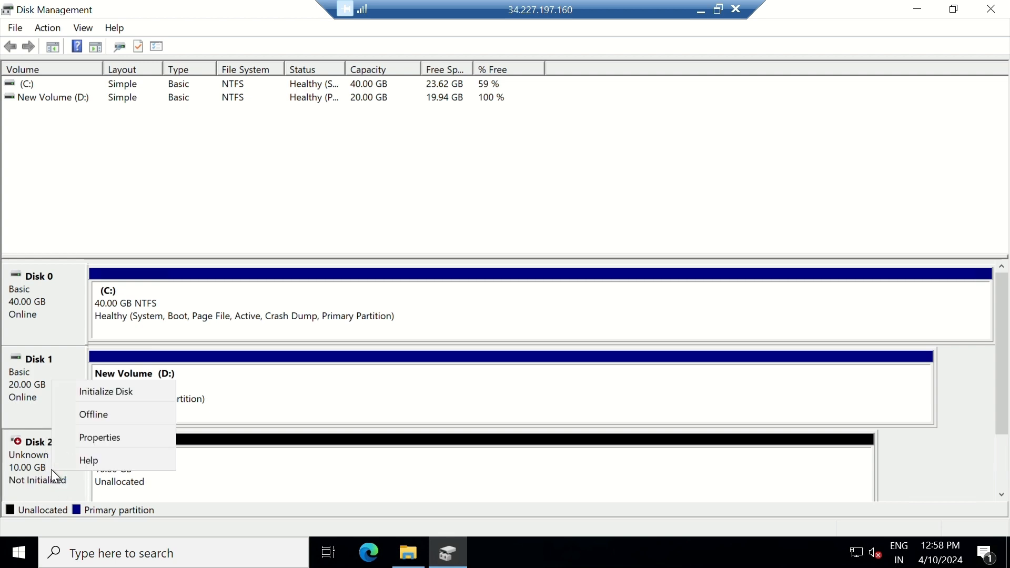
left_click(113, 390)
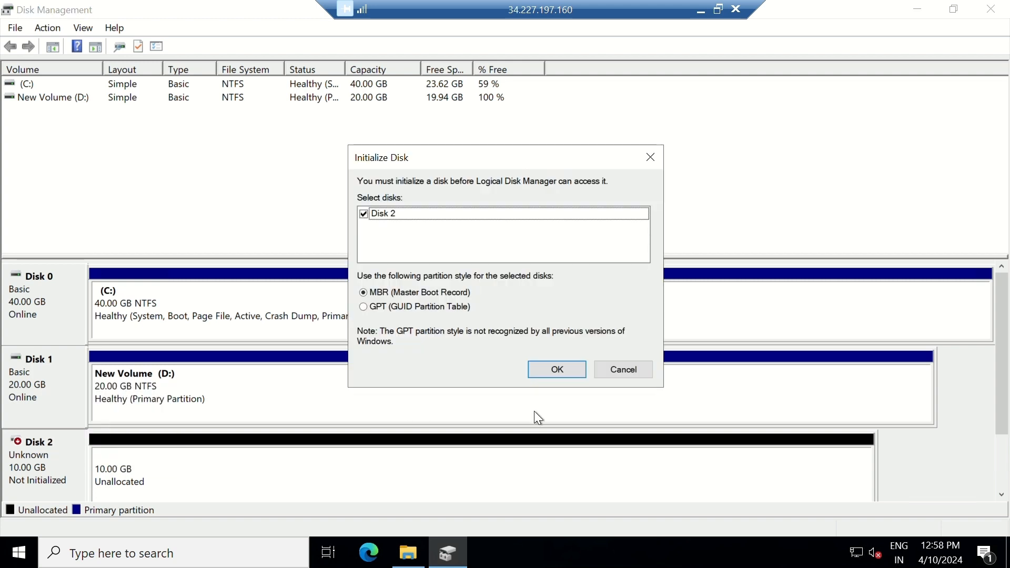
left_click(548, 367)
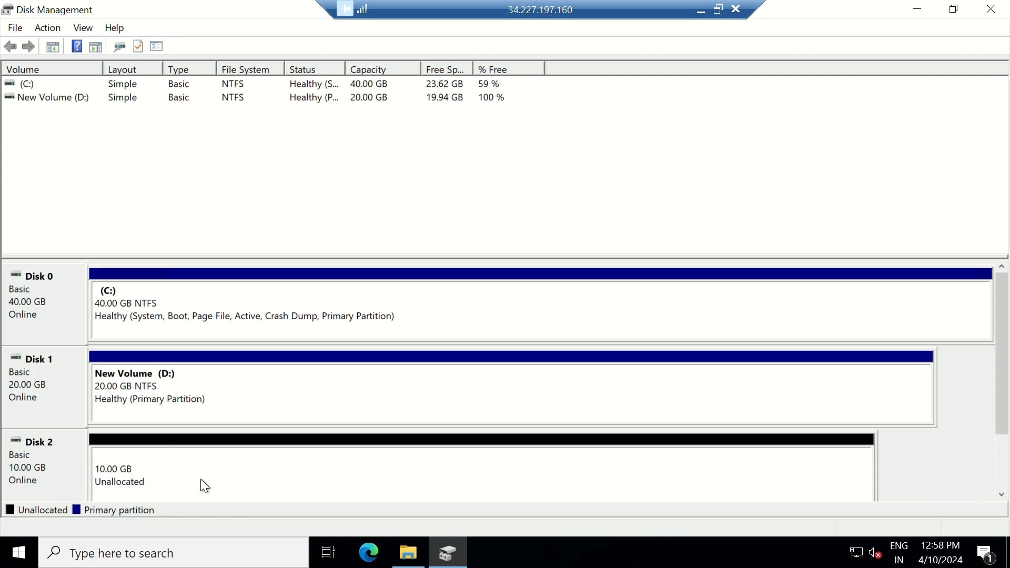
- Compare the drives in the remote File Explorer with the sizes of windows-volume1 and windows-volume2 in the EC2 console
left_click(408, 553)
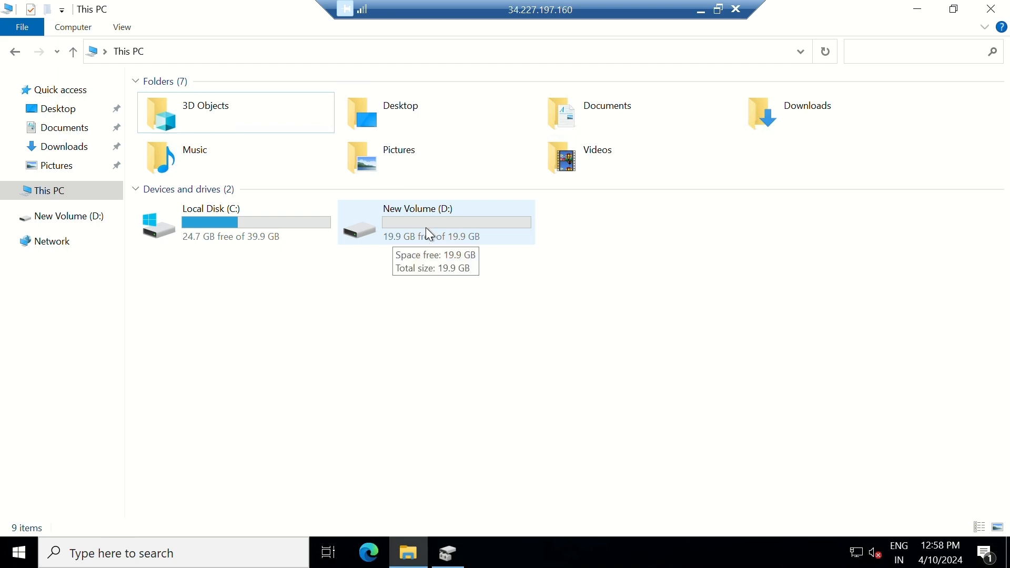
left_click(700, 10)
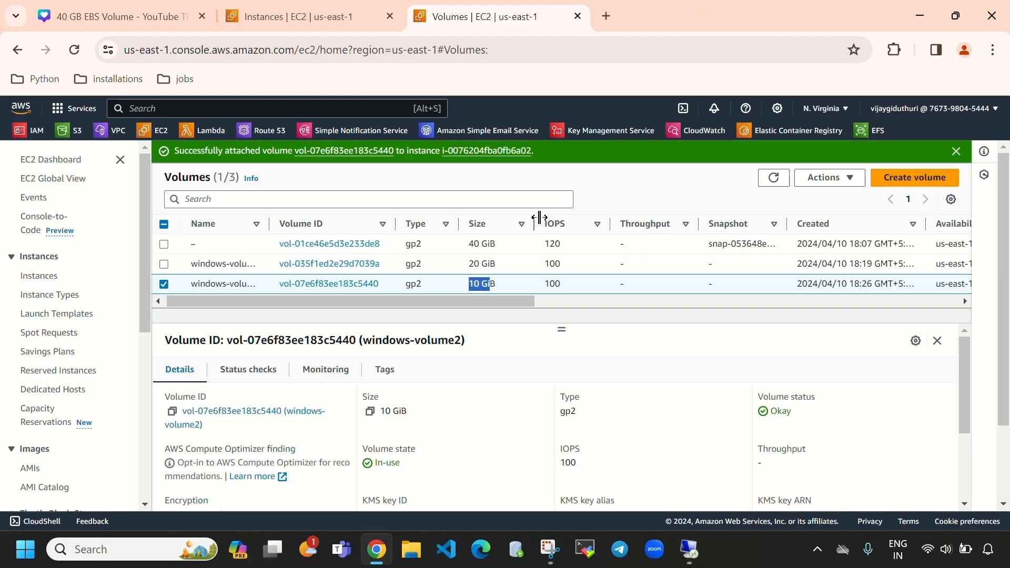
left_click_drag(469, 266, 505, 264)
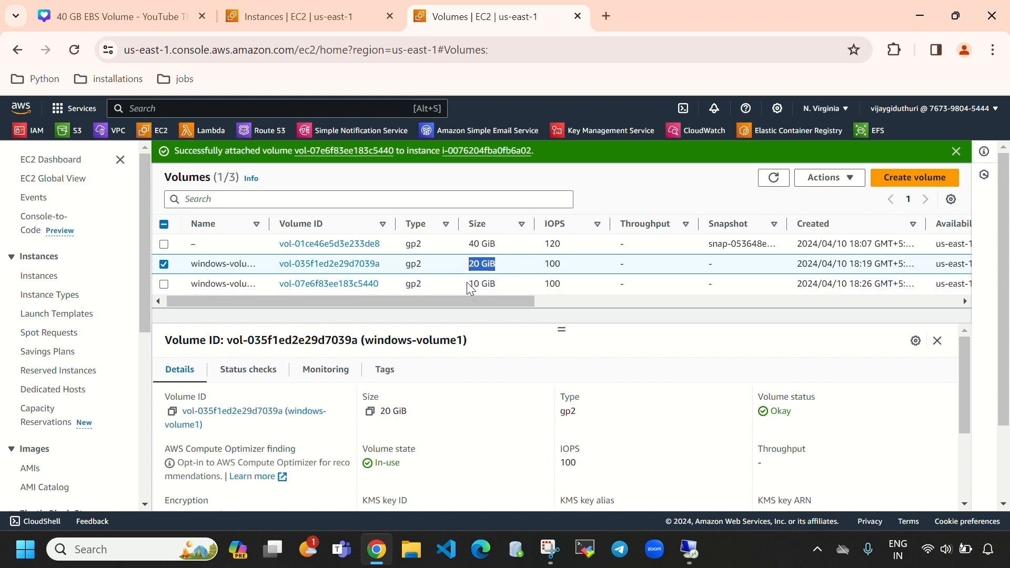
left_click_drag(468, 286, 494, 282)
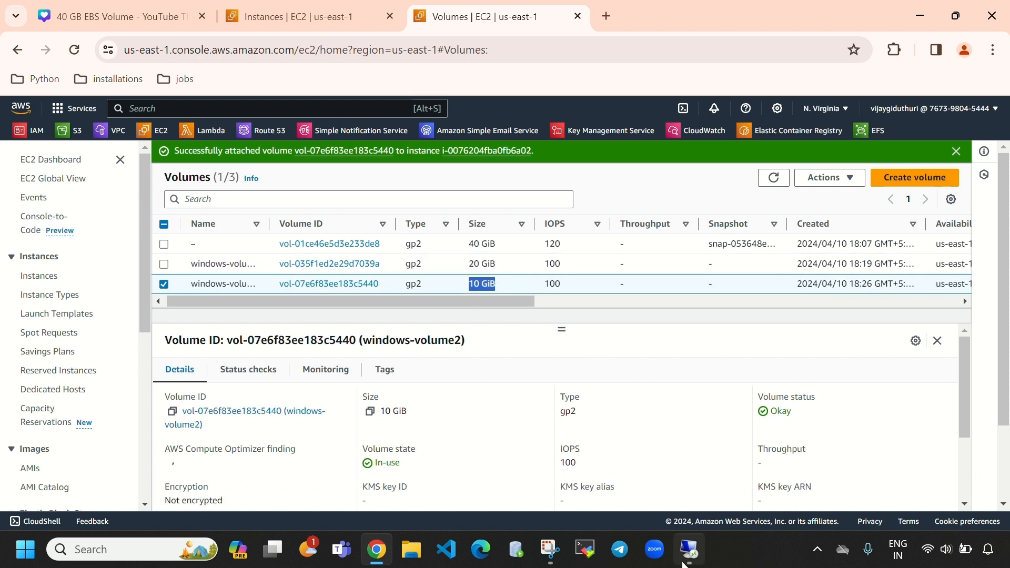
- Switch to the remote instance's Disk Management and start a new simple volume of 10237 MB in Disk 2's unallocated space
left_click(686, 561)
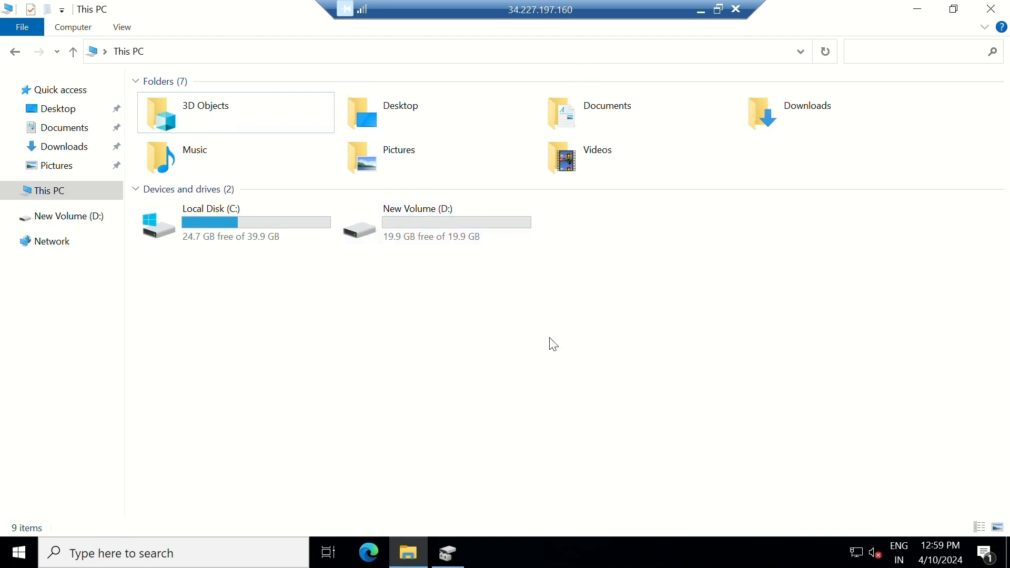
left_click(448, 553)
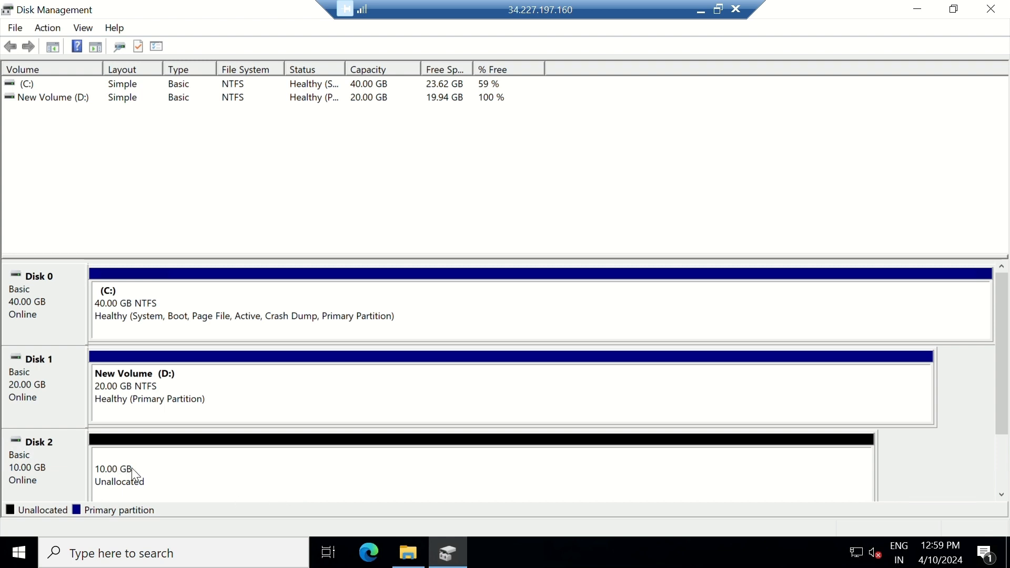
right_click(156, 482)
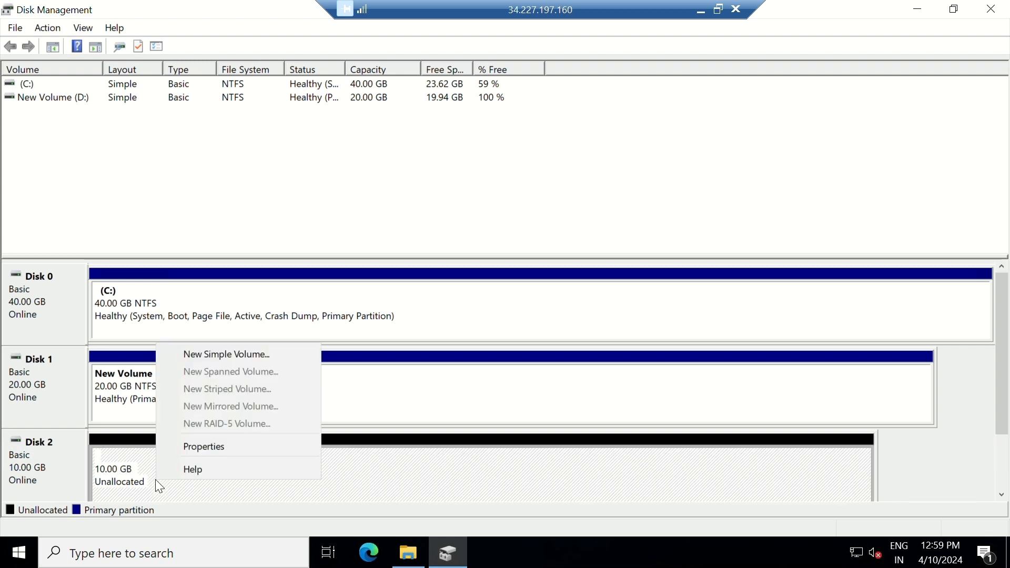
left_click(223, 355)
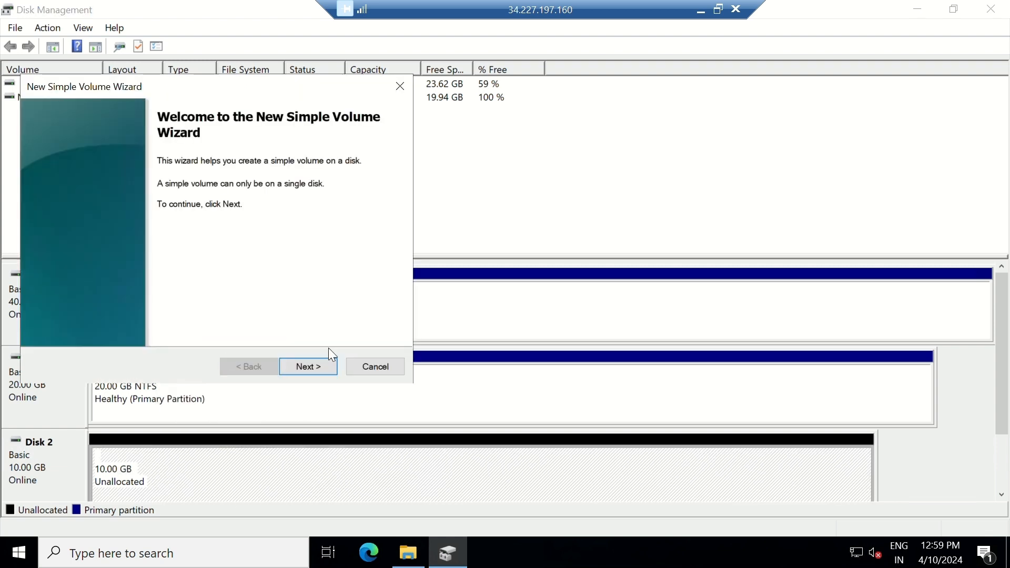
left_click(314, 363)
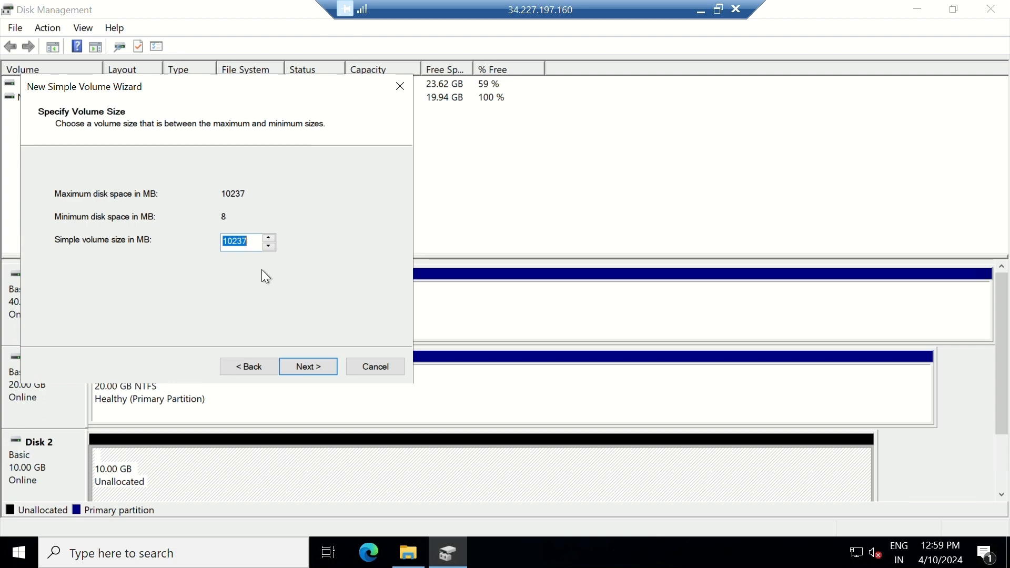
left_click(312, 365)
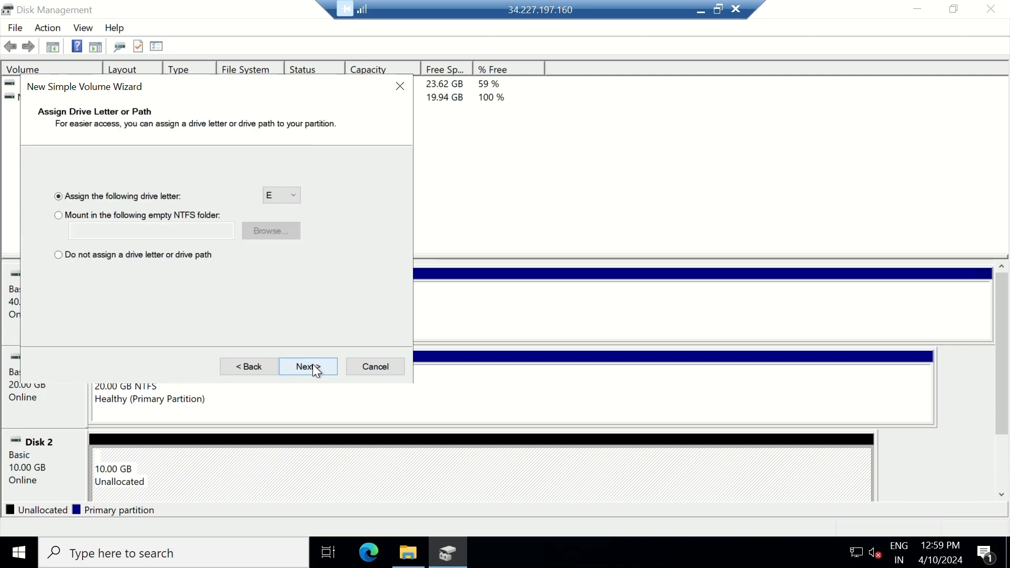
- Assign drive letter V and create the volume with an NTFS quick format, default allocation unit size and the label New Volume
left_click(313, 364)
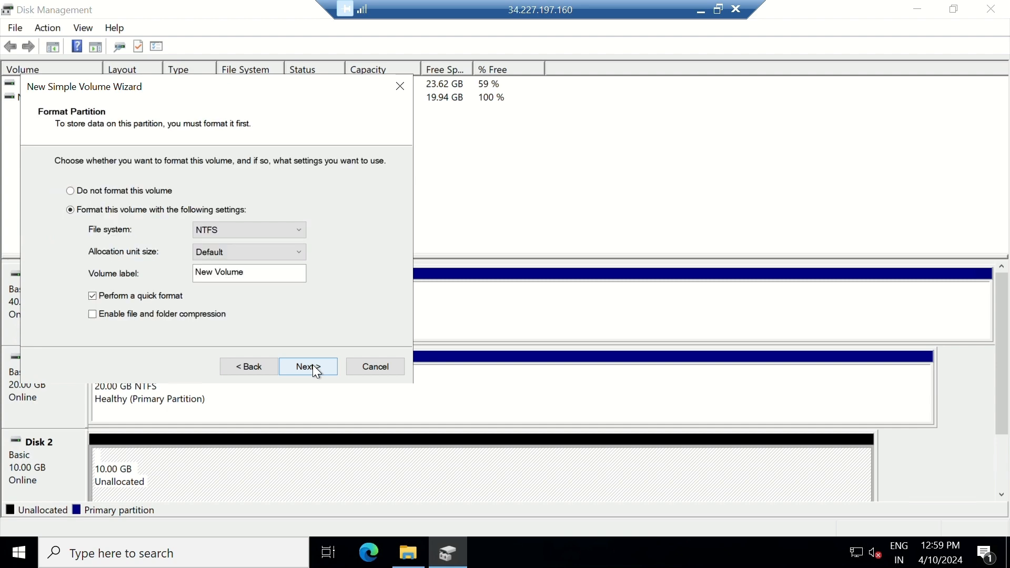
left_click(246, 367)
left_click(292, 198)
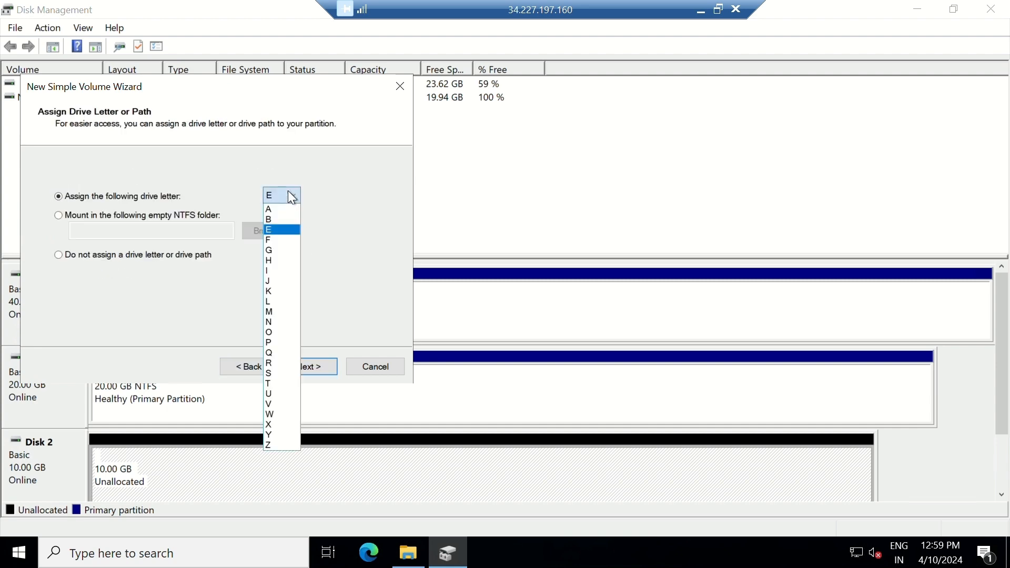
left_click(273, 403)
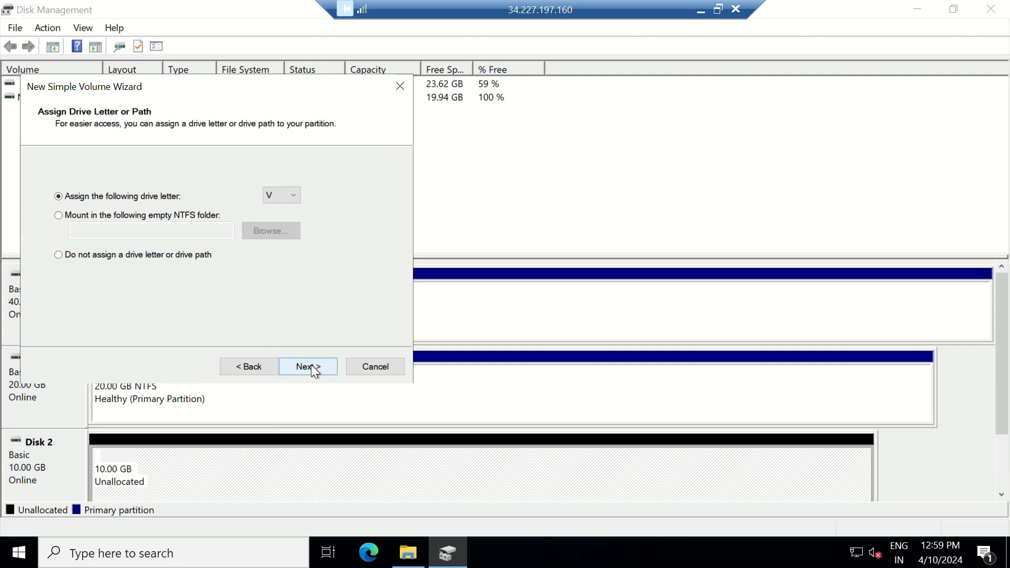
left_click(311, 364)
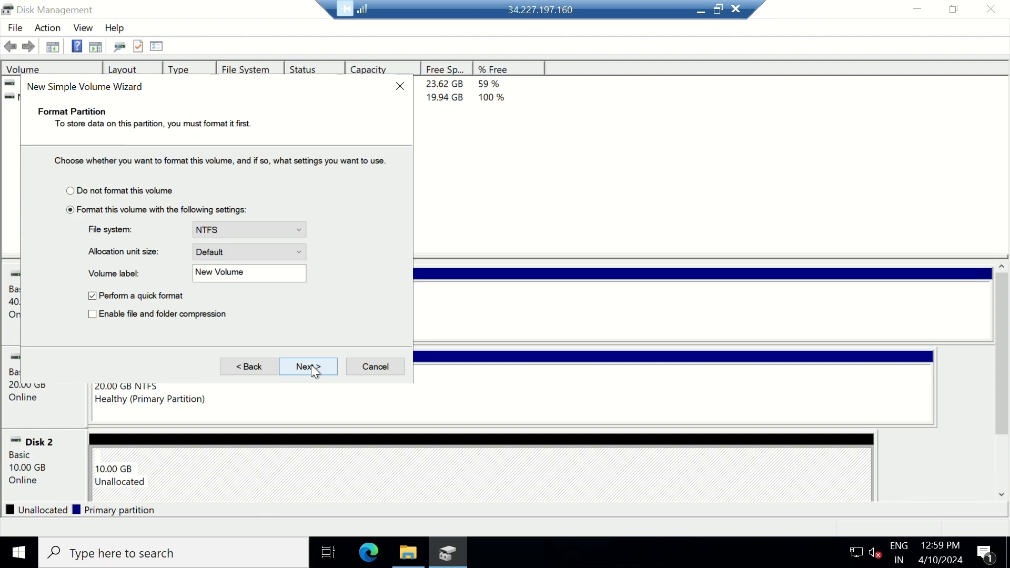
left_click(311, 365)
left_click(311, 365)
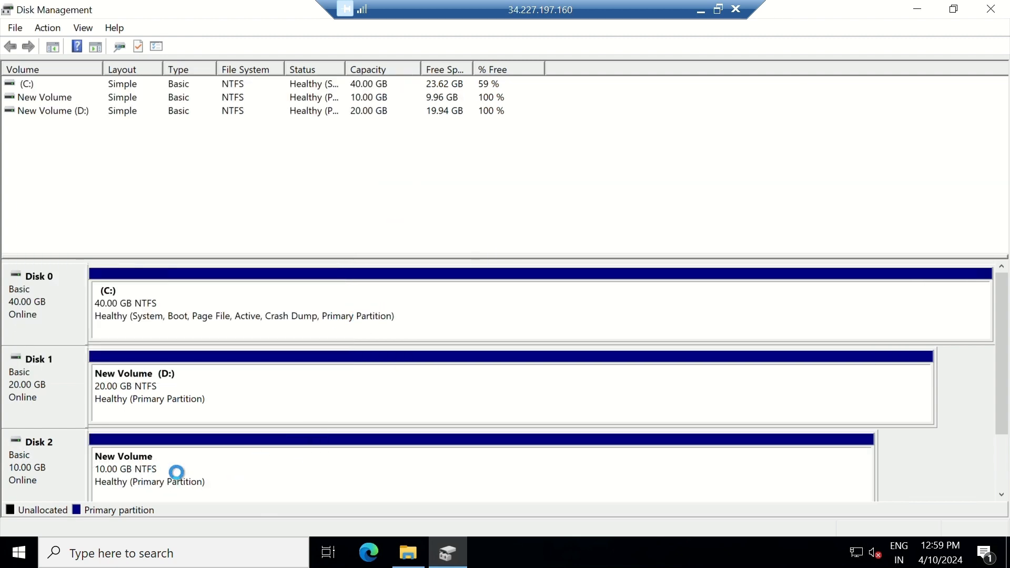
- Check the drives in the remote File Explorer and the block devices of windows-instance in the EC2 console
mouse_move(408, 552)
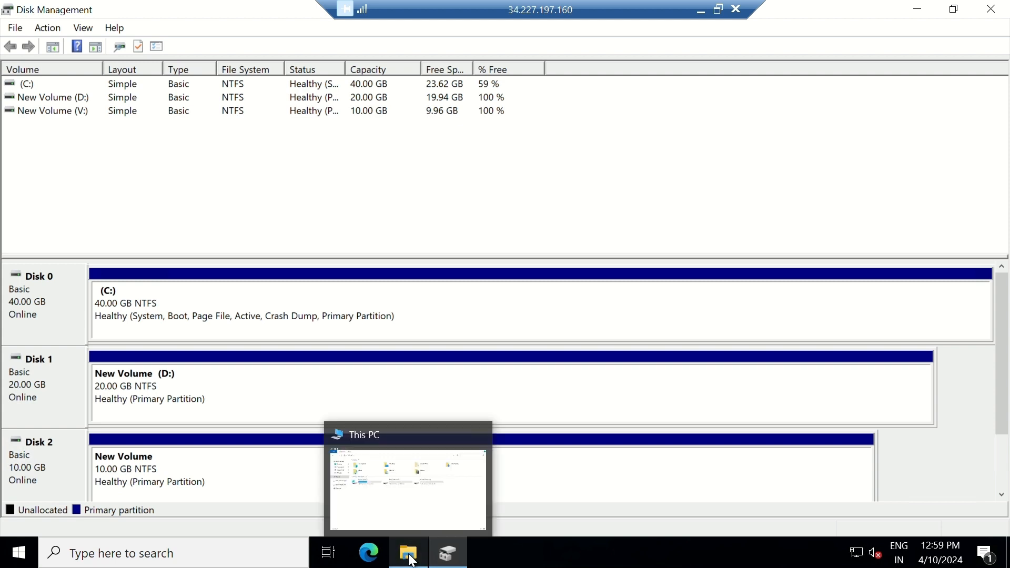
left_click(447, 484)
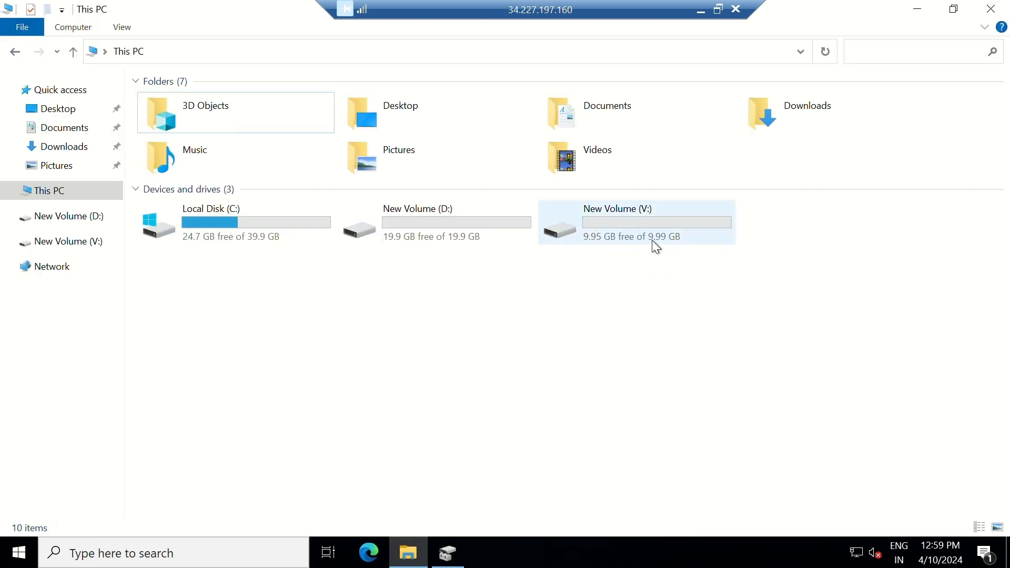
mouse_move(652, 242)
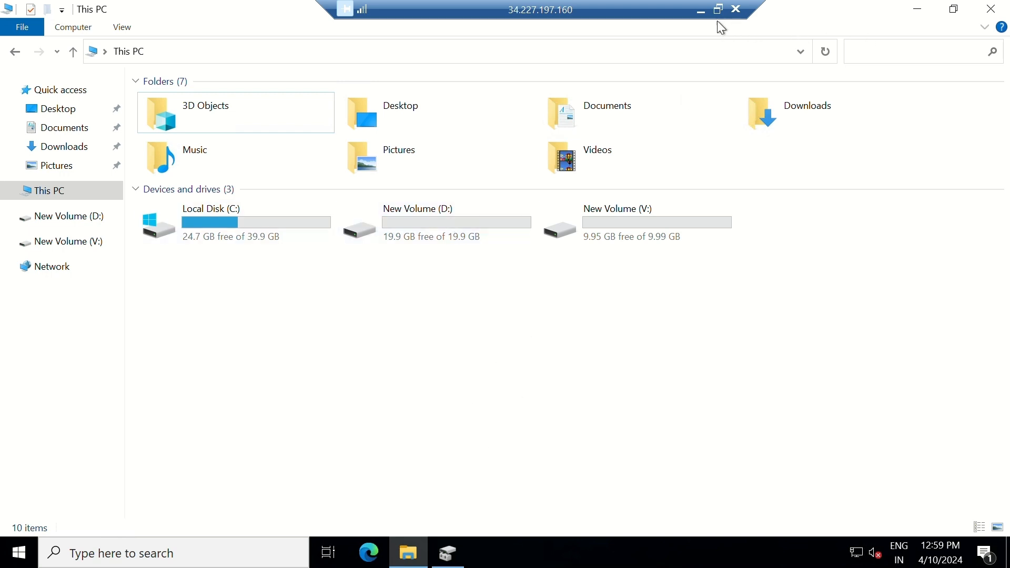
left_click(702, 10)
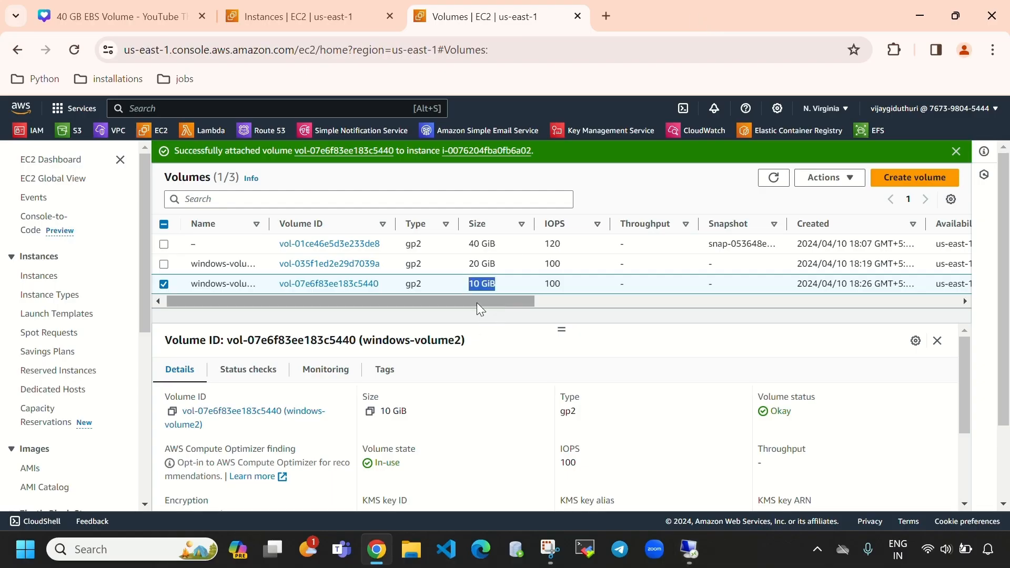
left_click(353, 16)
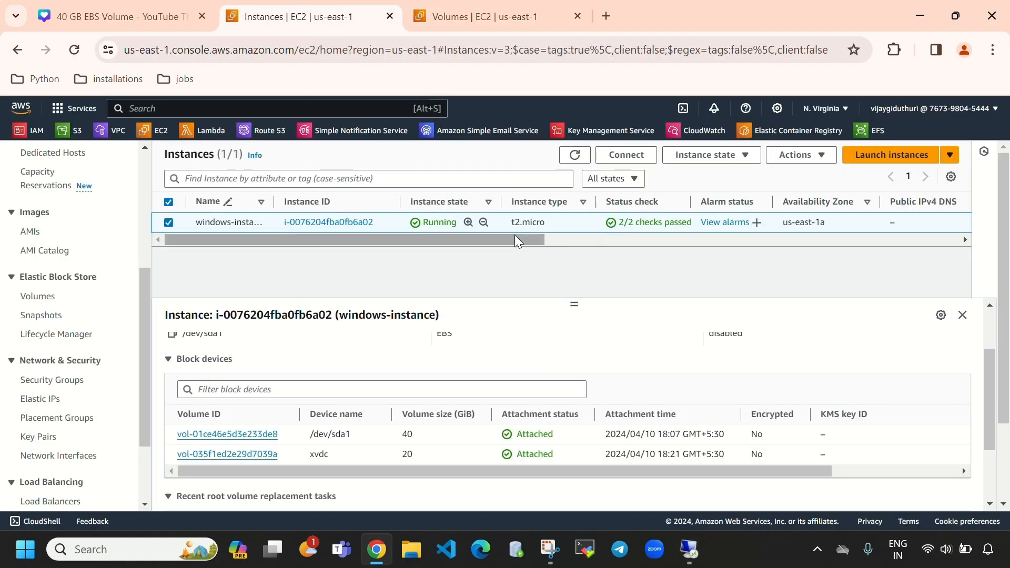
left_click(689, 549)
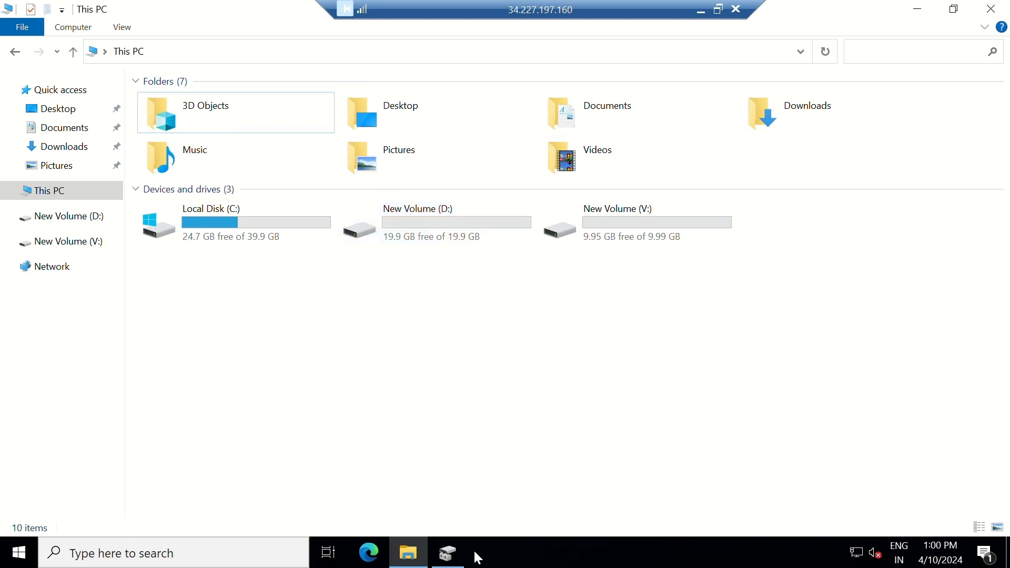
left_click(700, 12)
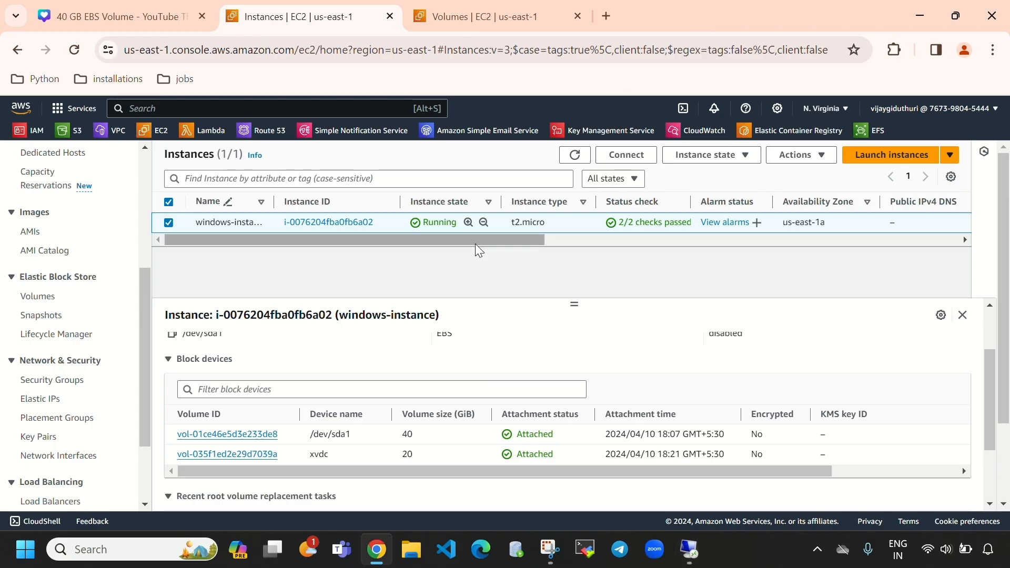
- Compare the size of root volume vol-01ce46e5d3e233de8 in the EC2 volumes list with the C: drive in the remote File Explorer
left_click(956, 16)
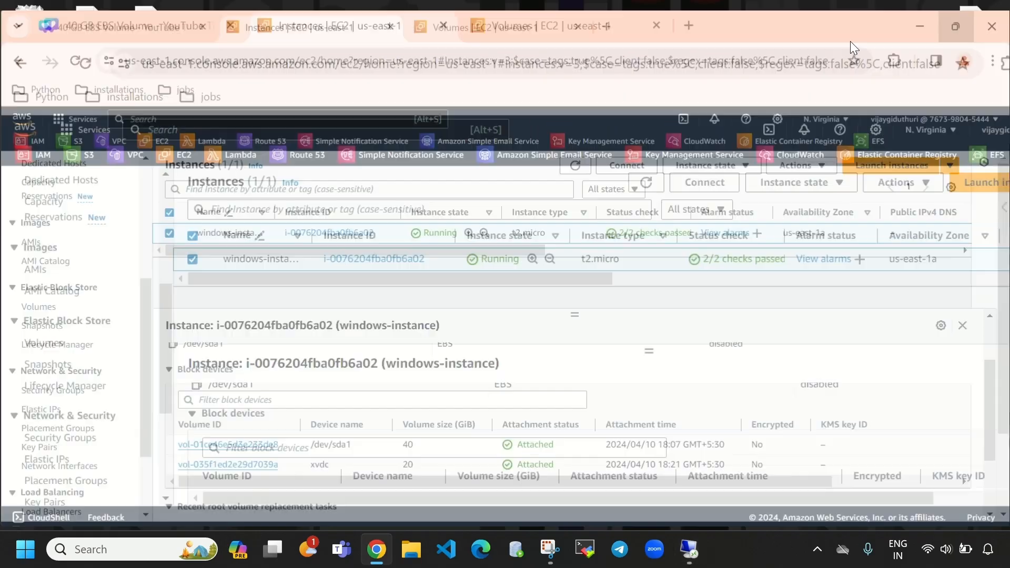
left_click(463, 73)
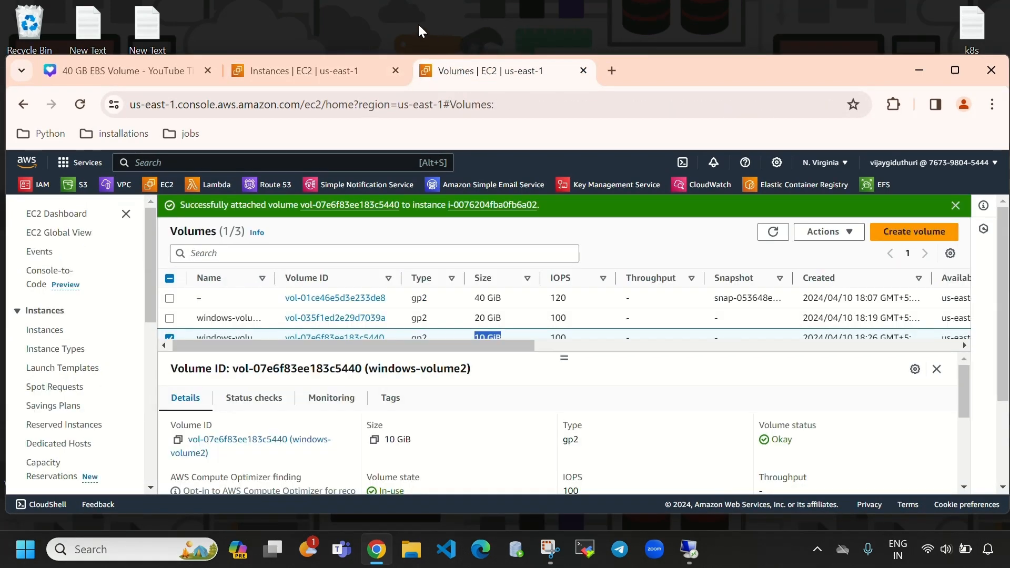
left_click(954, 70)
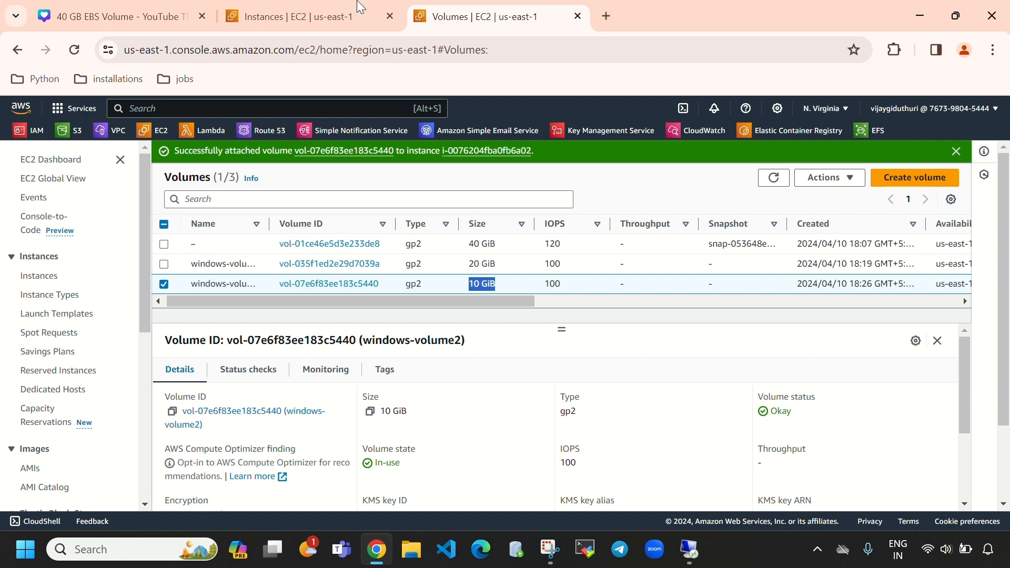
left_click(689, 549)
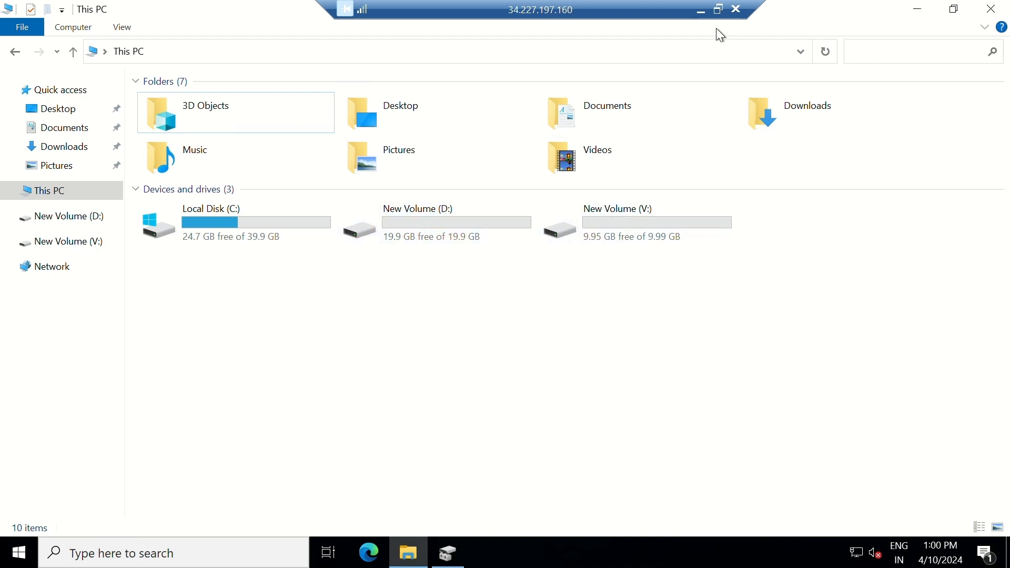
left_click(700, 12)
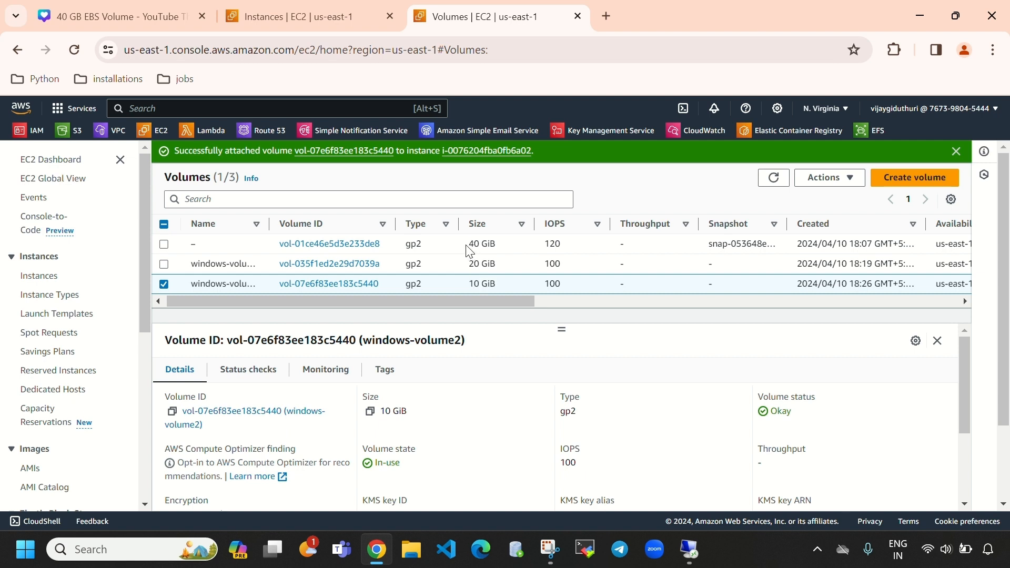
left_click_drag(466, 245, 480, 244)
left_click(480, 244)
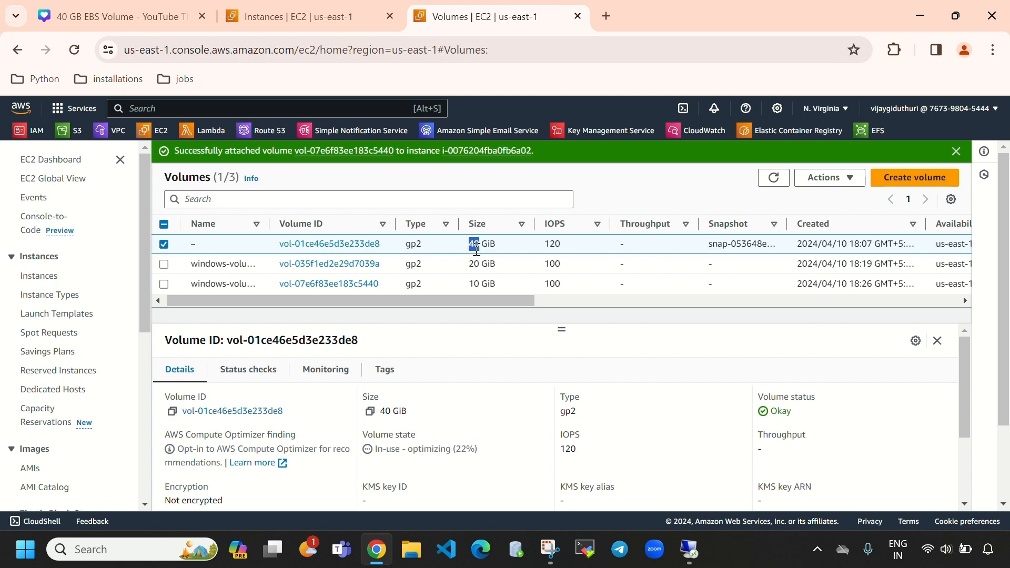
left_click(695, 547)
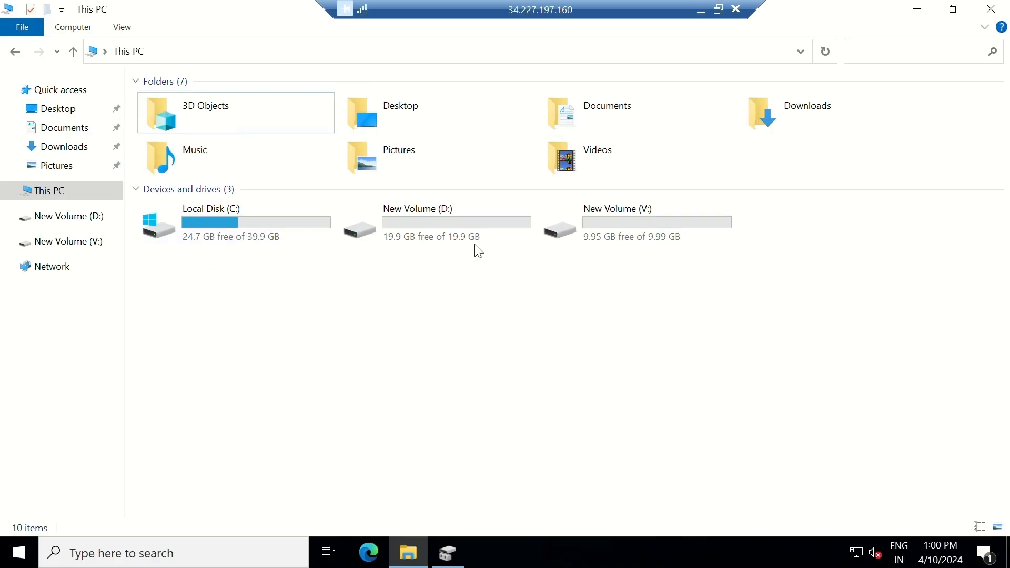
left_click(702, 11)
- Try to detach the root volume vol-01ce46e5d3e233de8 from the running instance and dismiss the notification
left_click(164, 245)
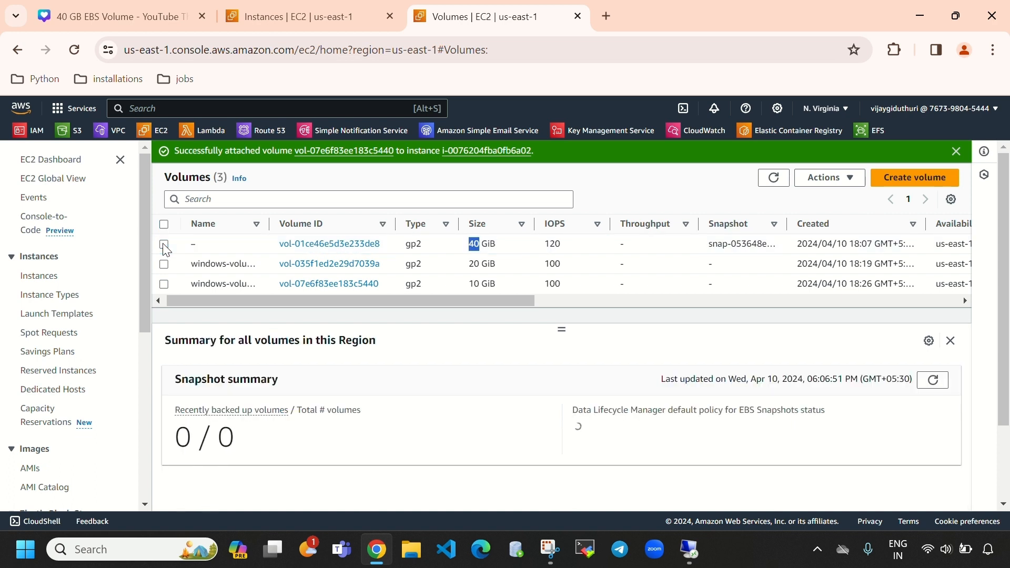
left_click(164, 244)
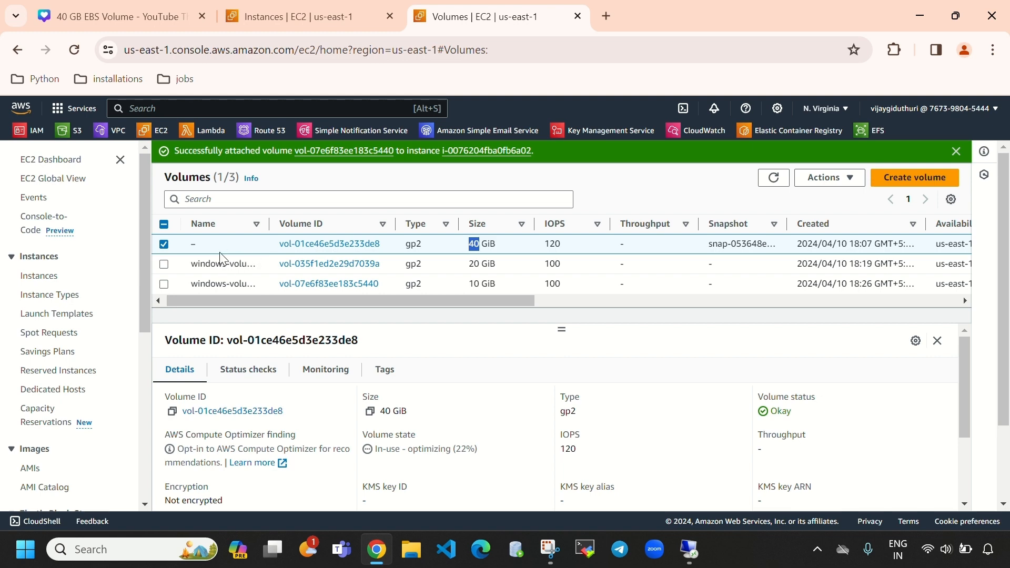
left_click(326, 4)
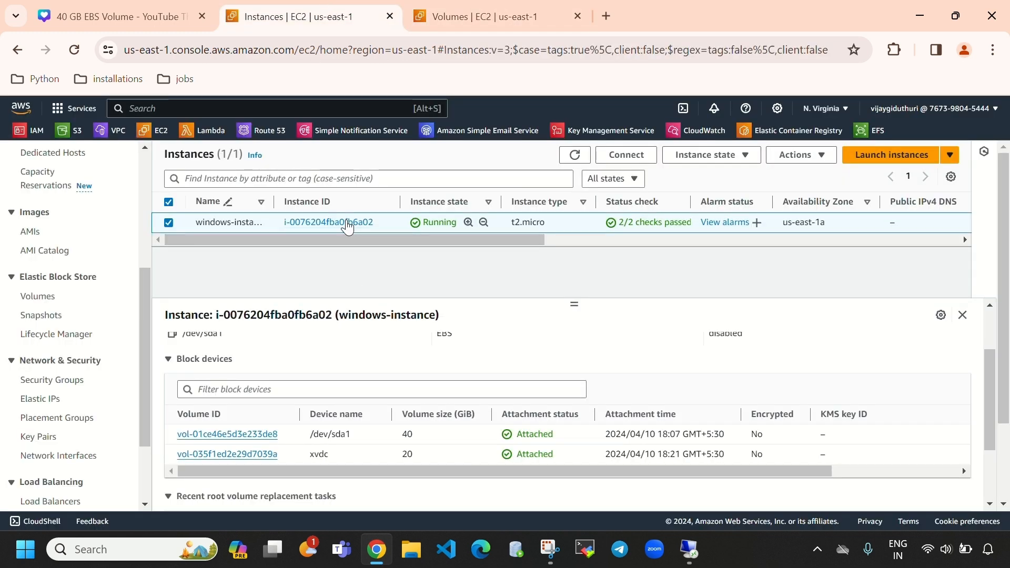
left_click(956, 16)
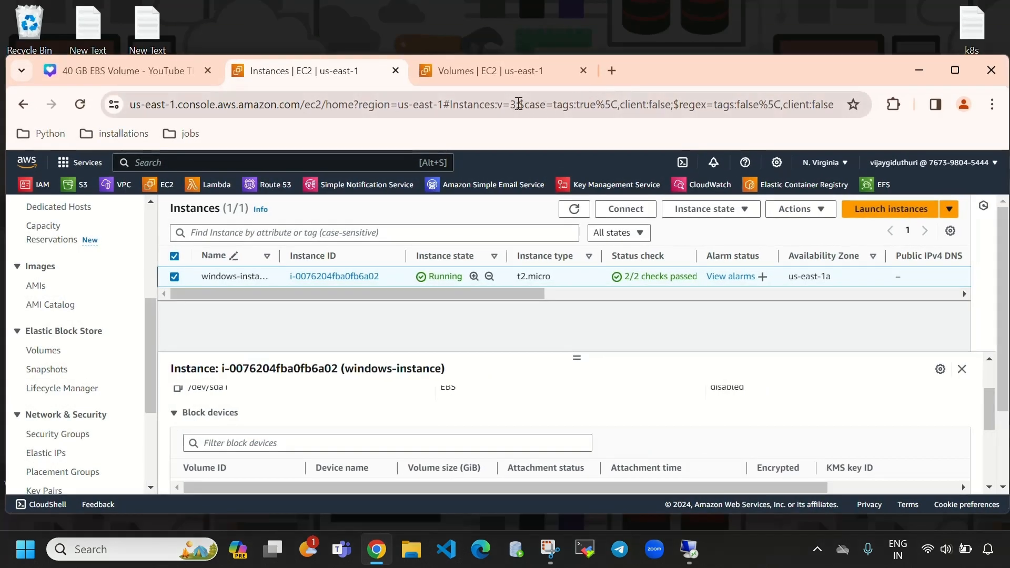
left_click(509, 70)
left_click(955, 71)
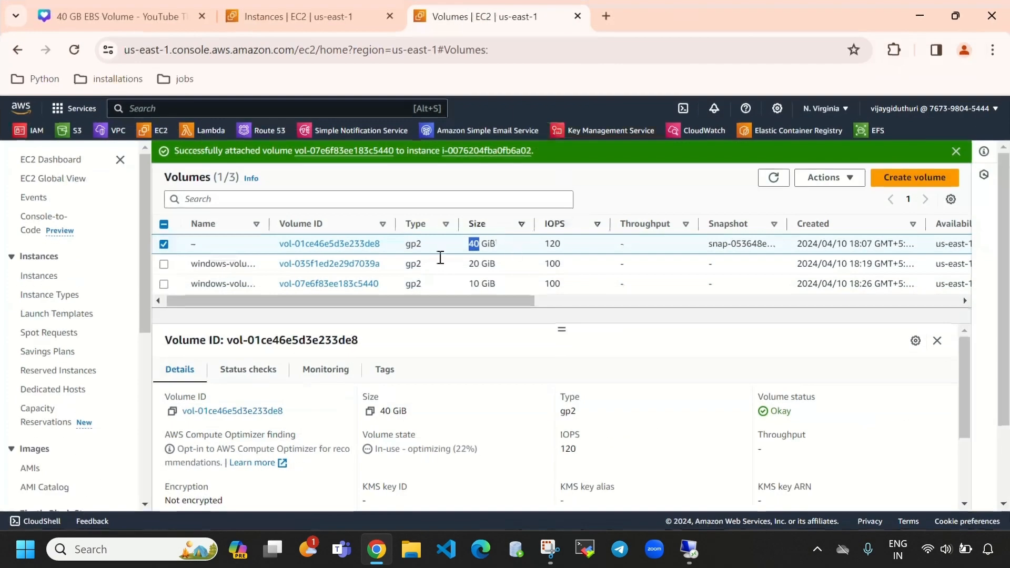
left_click(819, 181)
left_click(837, 294)
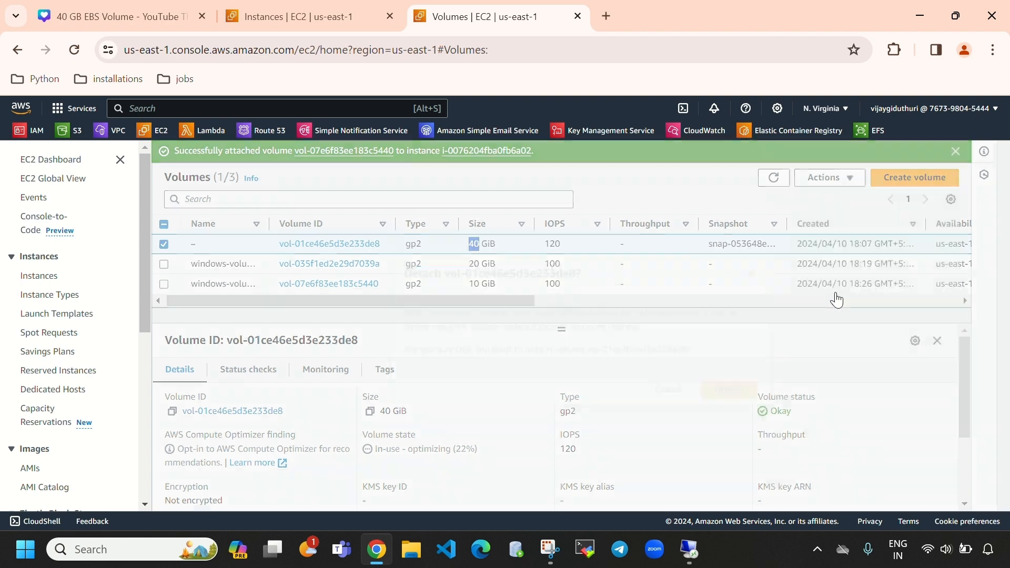
left_click(741, 386)
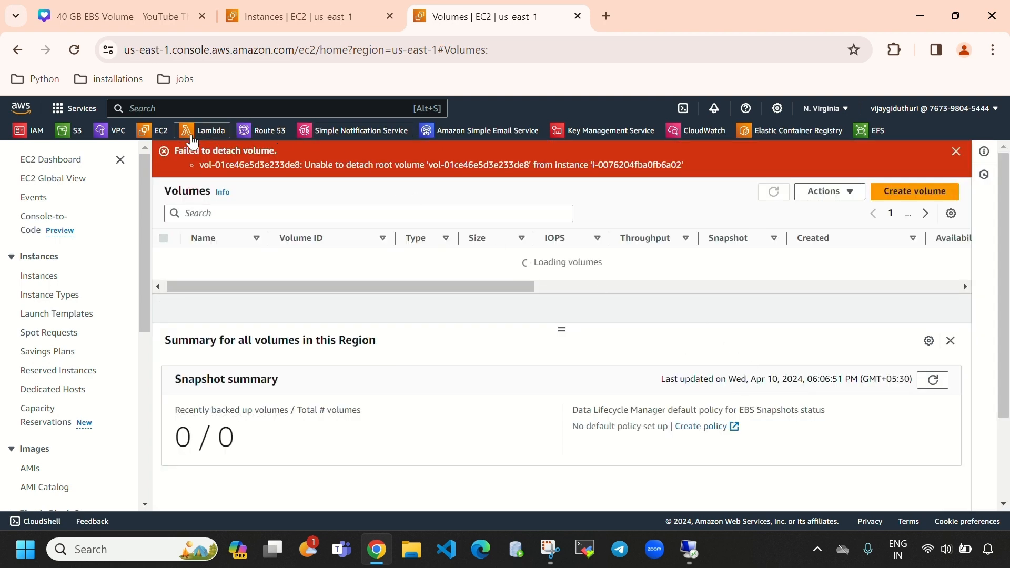
left_click(955, 152)
left_click(786, 158)
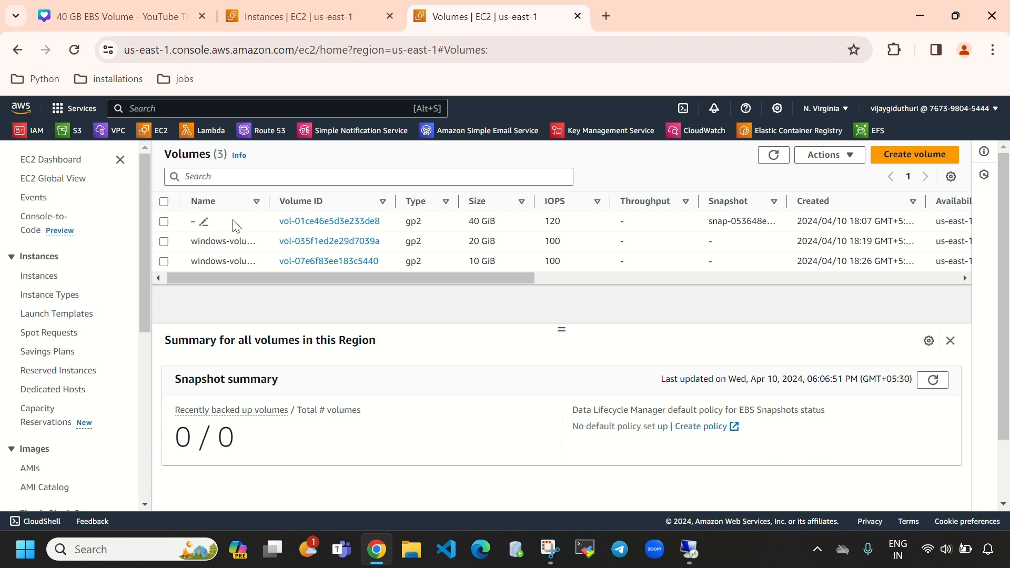
- Select windows-volume2 in the volumes list and compare its size with the V: drive in the remote File Explorer
left_click_drag(465, 263, 502, 263)
left_click(689, 565)
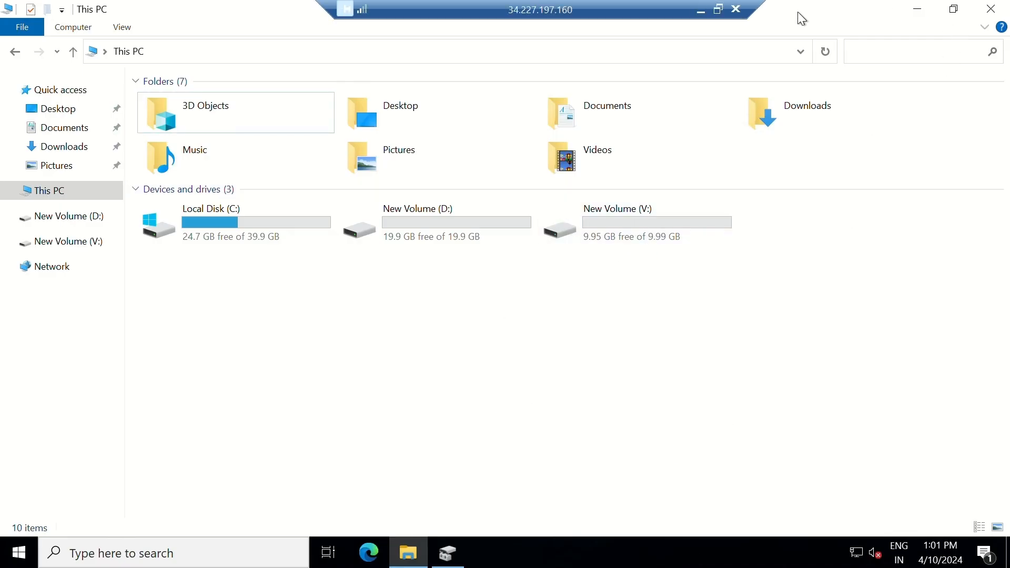
left_click(700, 9)
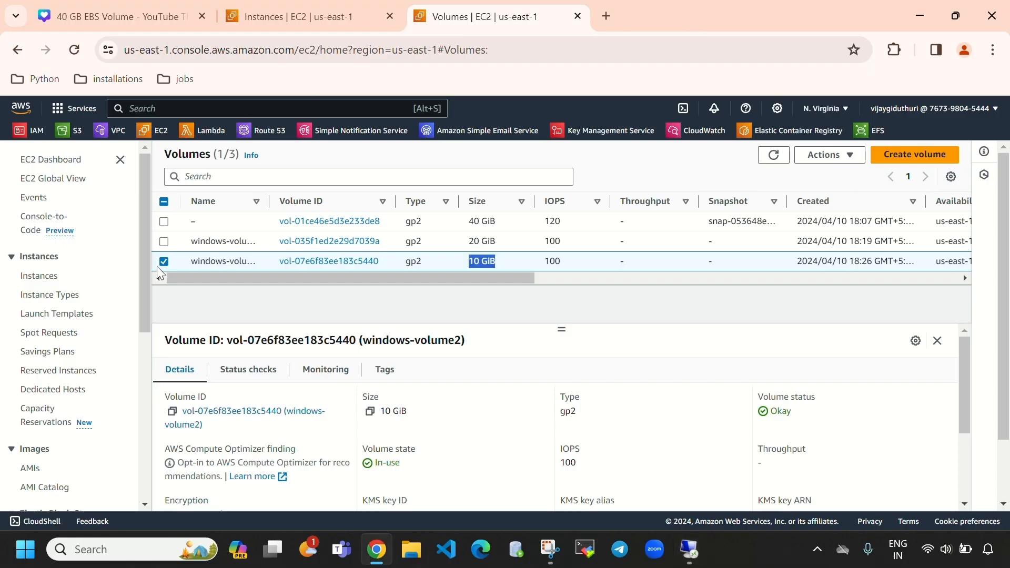
- Detach windows-volume2 (vol-07e6f83ee183c5440) from the instance and check the drives in the remote File Explorer
left_click(836, 157)
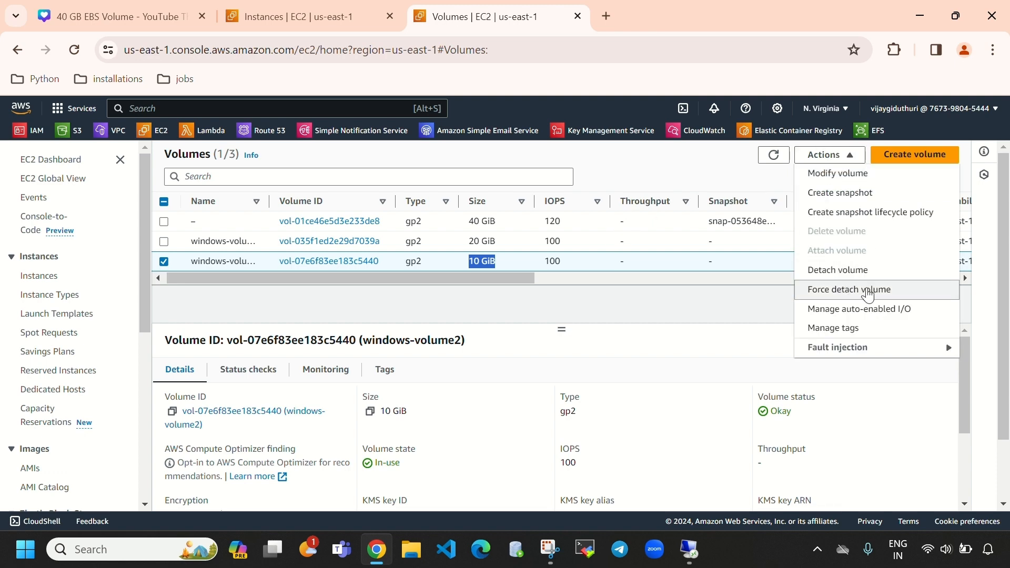
left_click(874, 271)
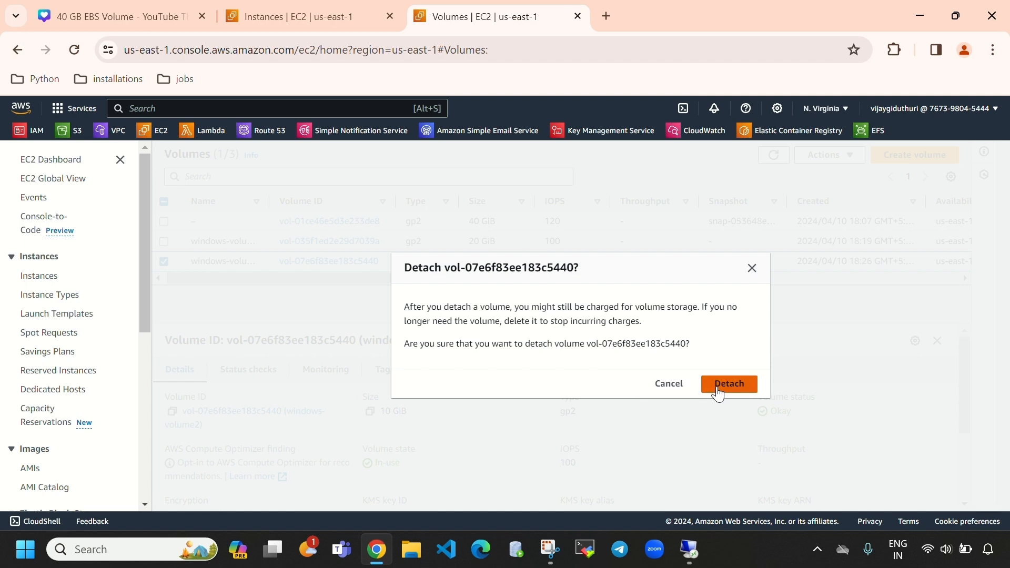
left_click(718, 385)
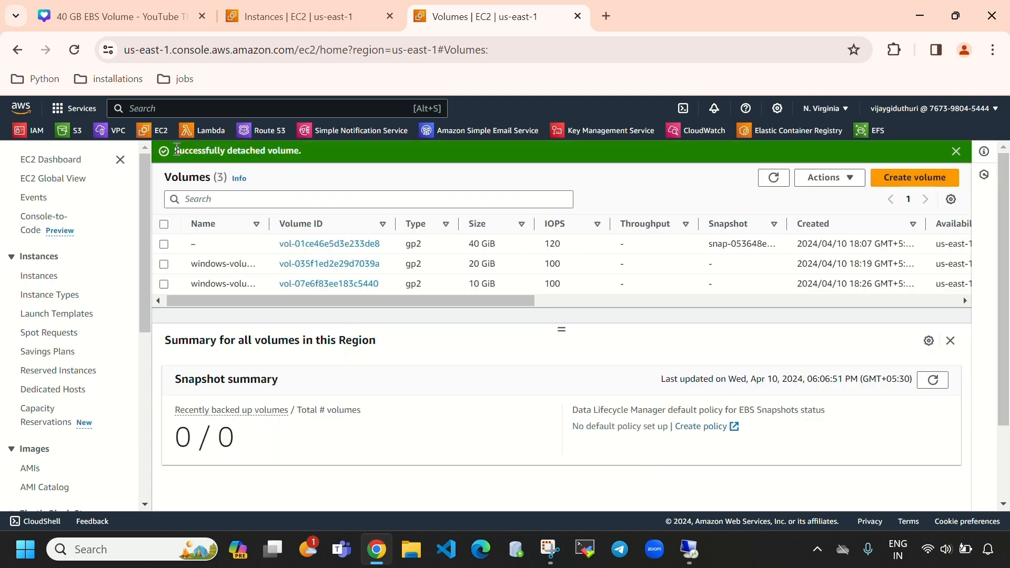
left_click(689, 549)
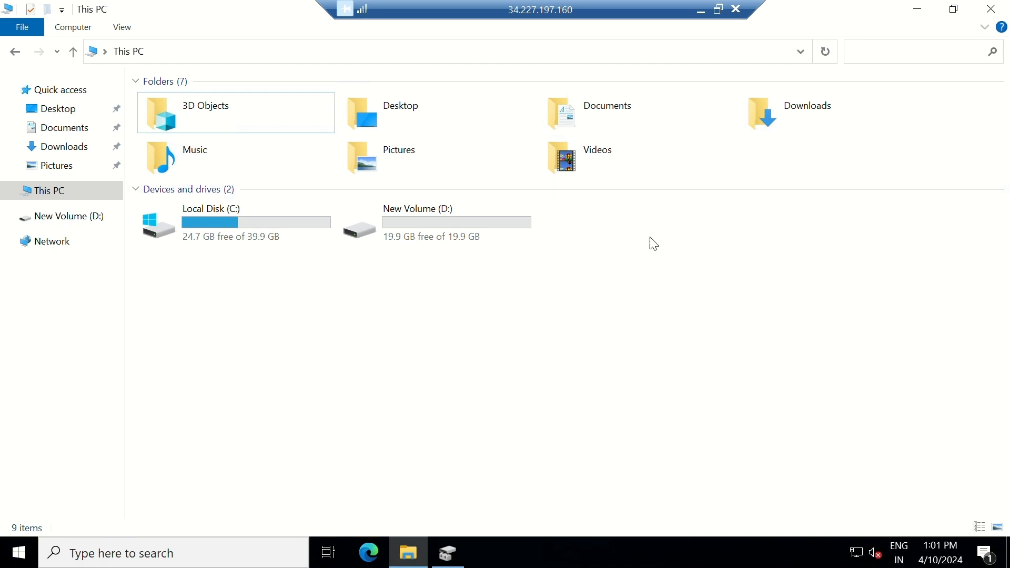
left_click(701, 9)
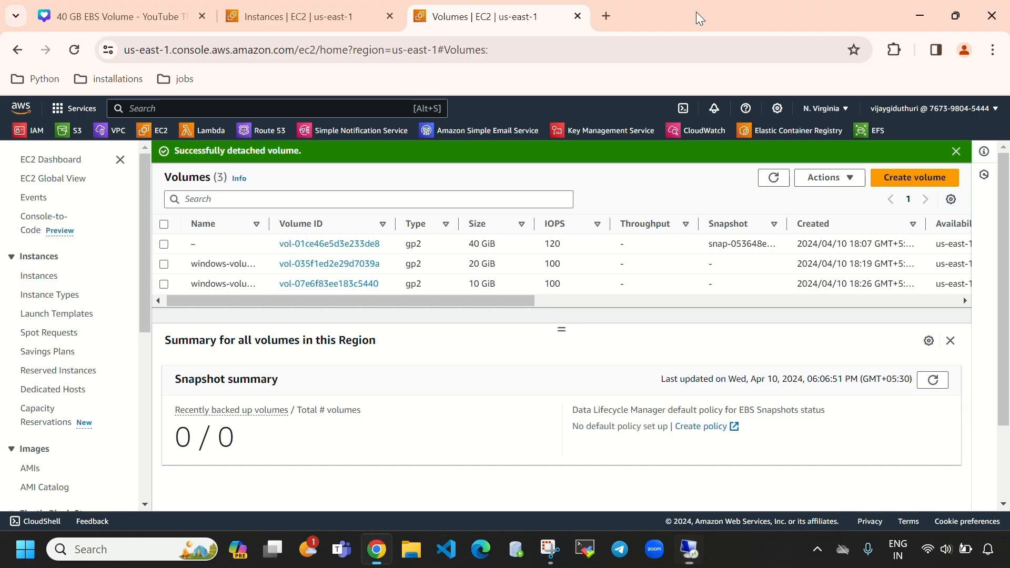
- Detach the 20 GiB windows-volume1 (vol-035f1ed2e29d7039a) from the instance and check the drives in the remote File Explorer
left_click(164, 264)
left_click_drag(467, 265, 496, 263)
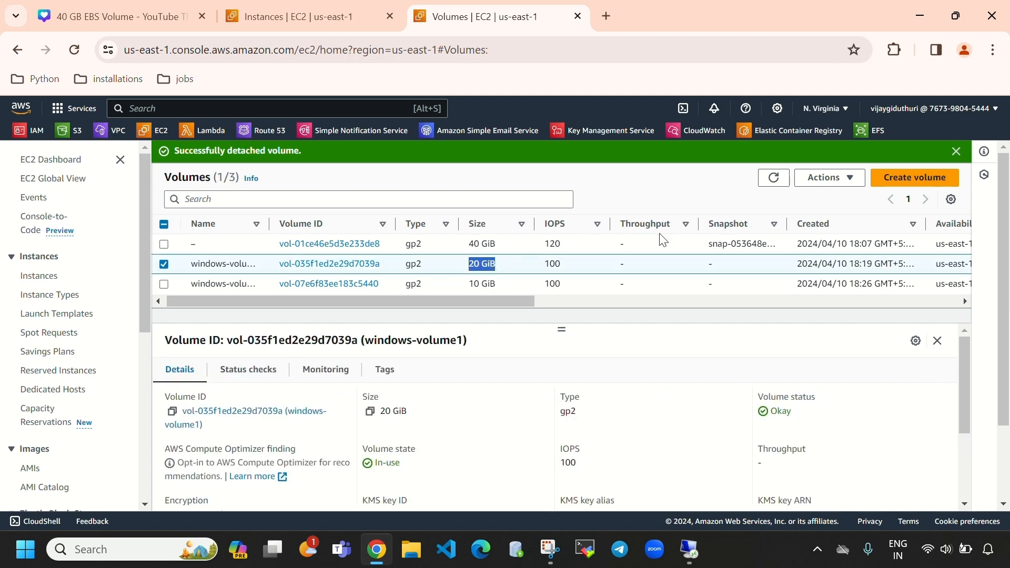
left_click(827, 179)
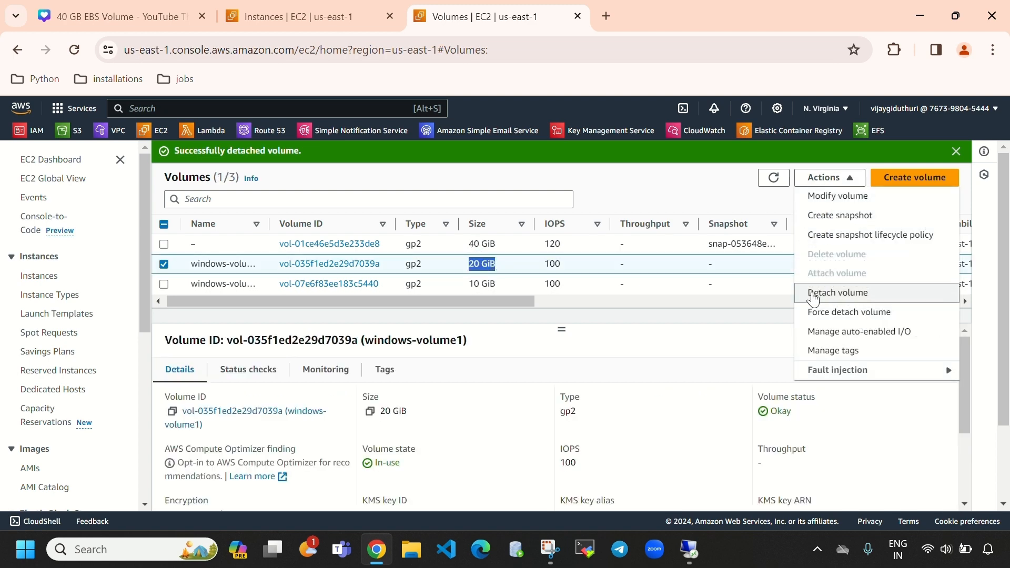
left_click(846, 297)
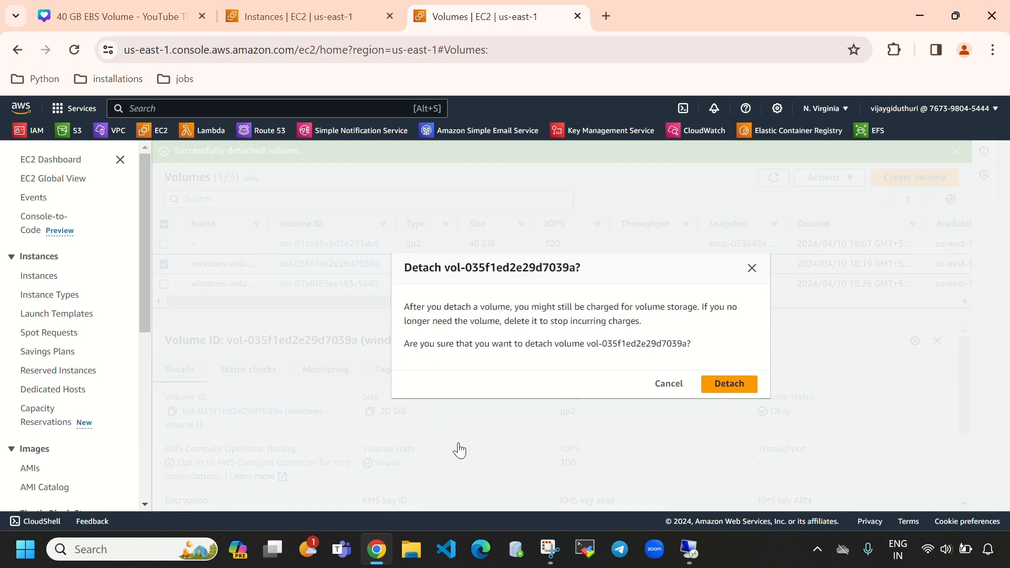
left_click(719, 387)
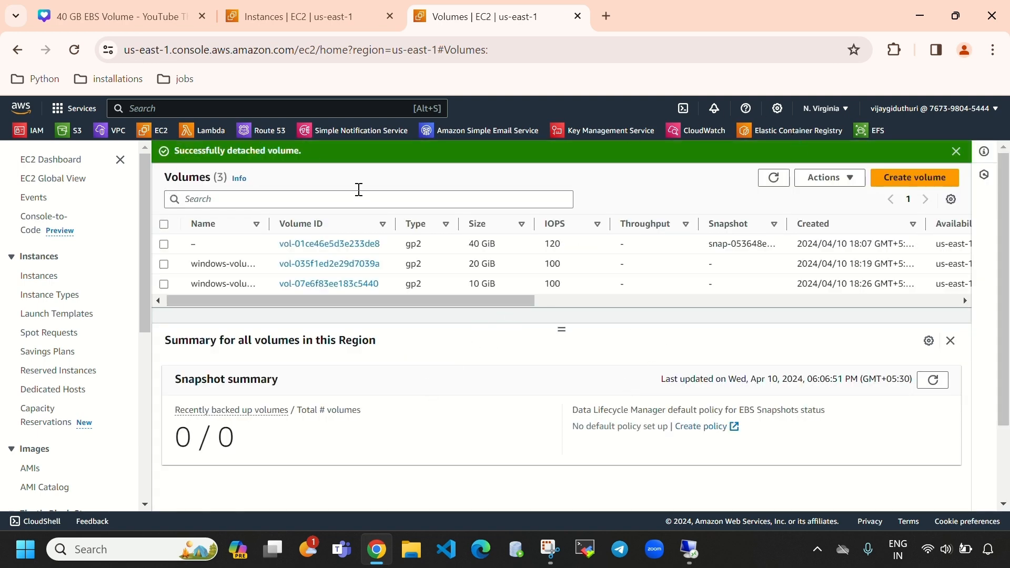
left_click(689, 549)
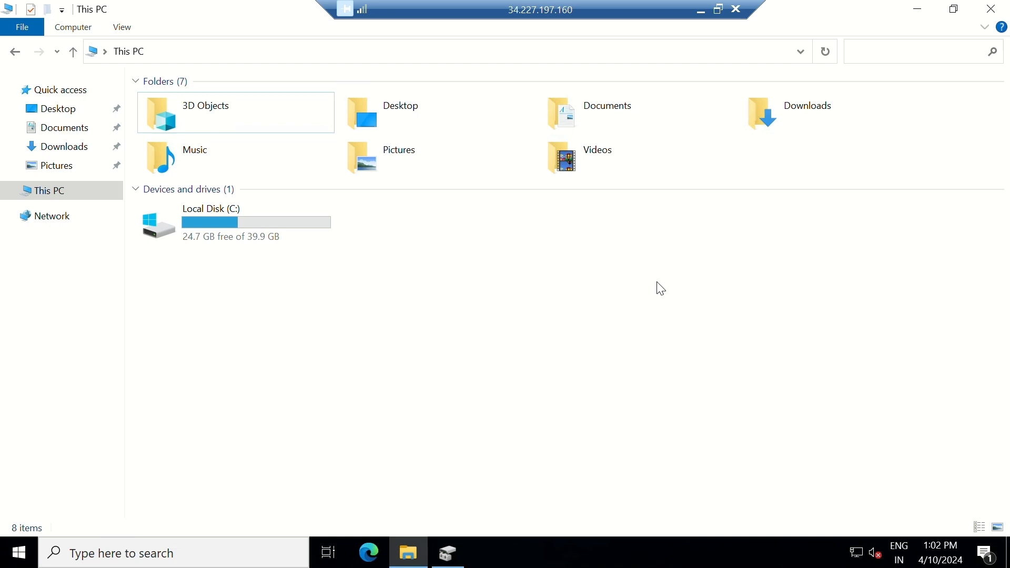
left_click(701, 11)
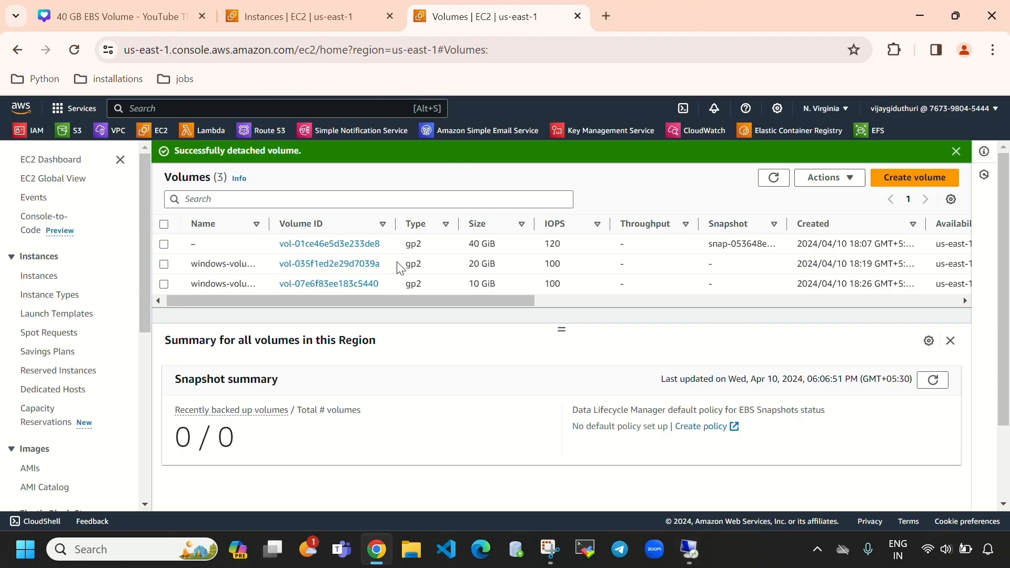
- Check which actions are available for windows-volume1 and windows-volume2 selected together, and refresh the volumes list
left_click(163, 263)
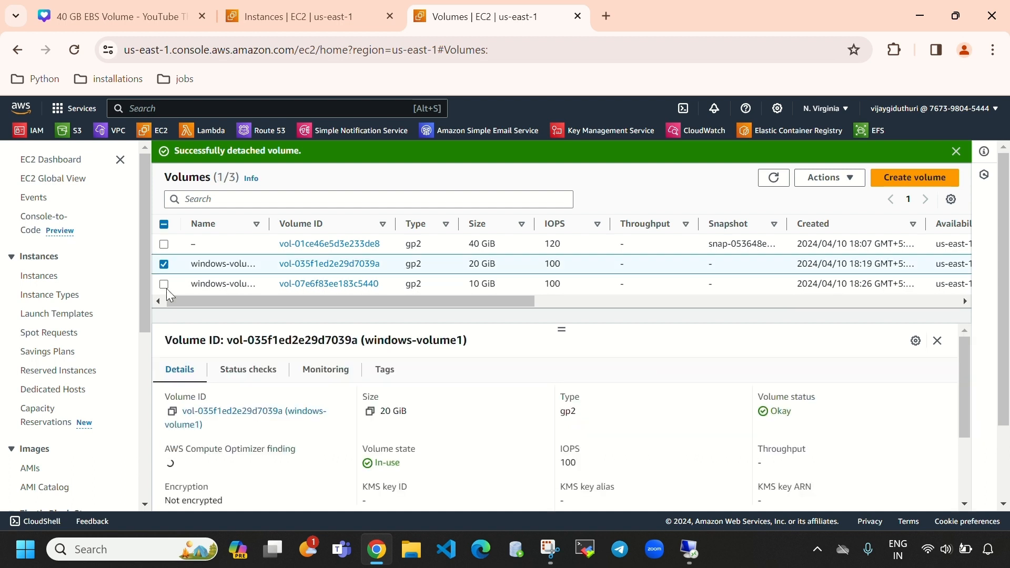
left_click(164, 285)
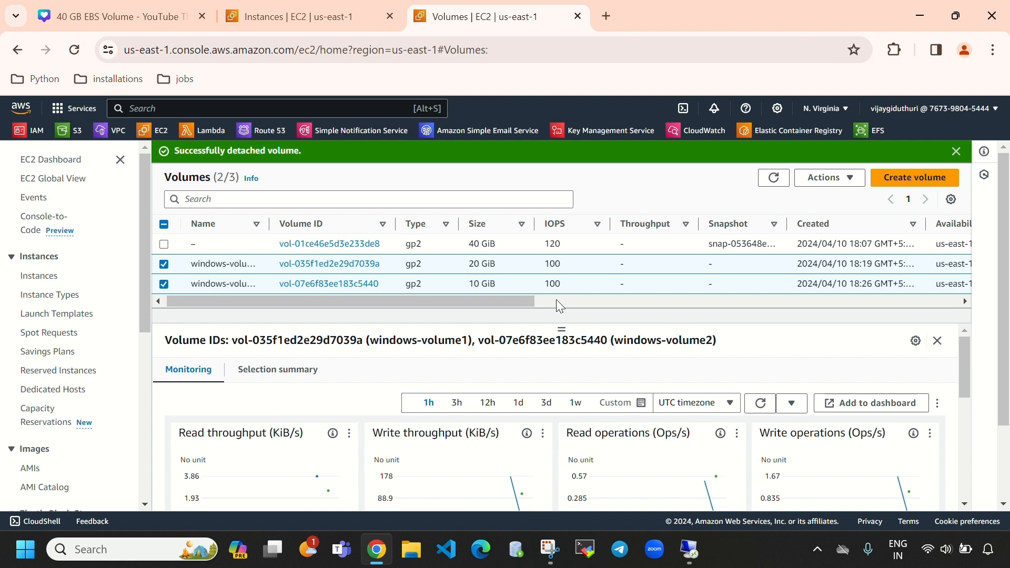
left_click(851, 181)
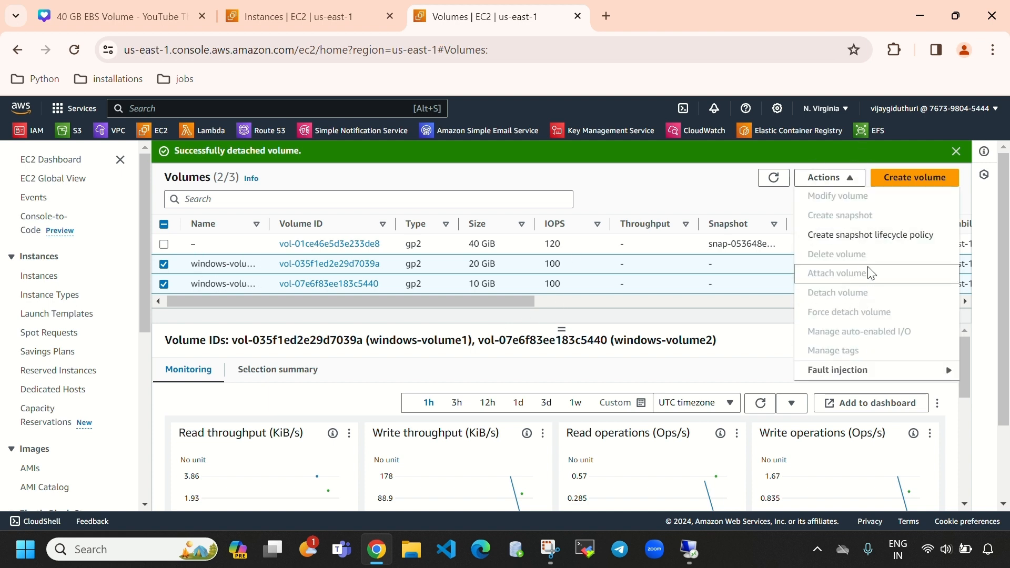
left_click(773, 177)
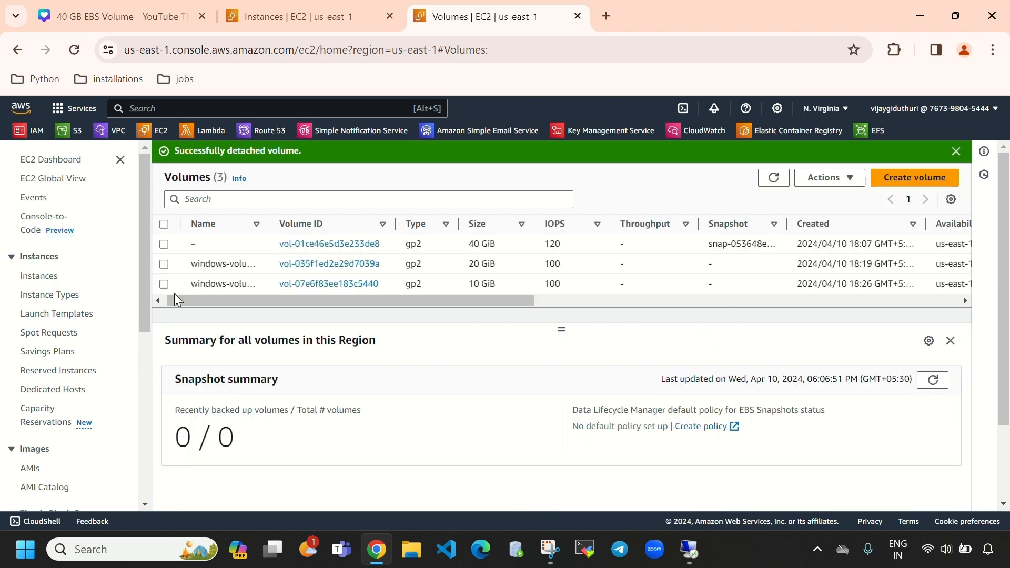
- Delete windows-volume1 (vol-035f1ed2e29d7039a), confirming with "delete", and refresh the volumes list and dismiss the notification
left_click(164, 265)
left_click(817, 178)
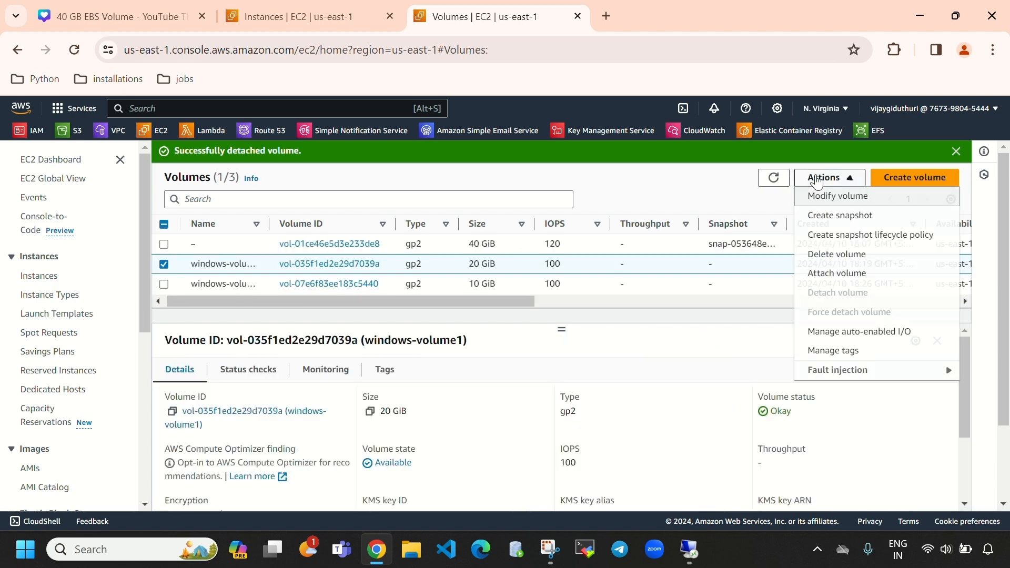
left_click(850, 254)
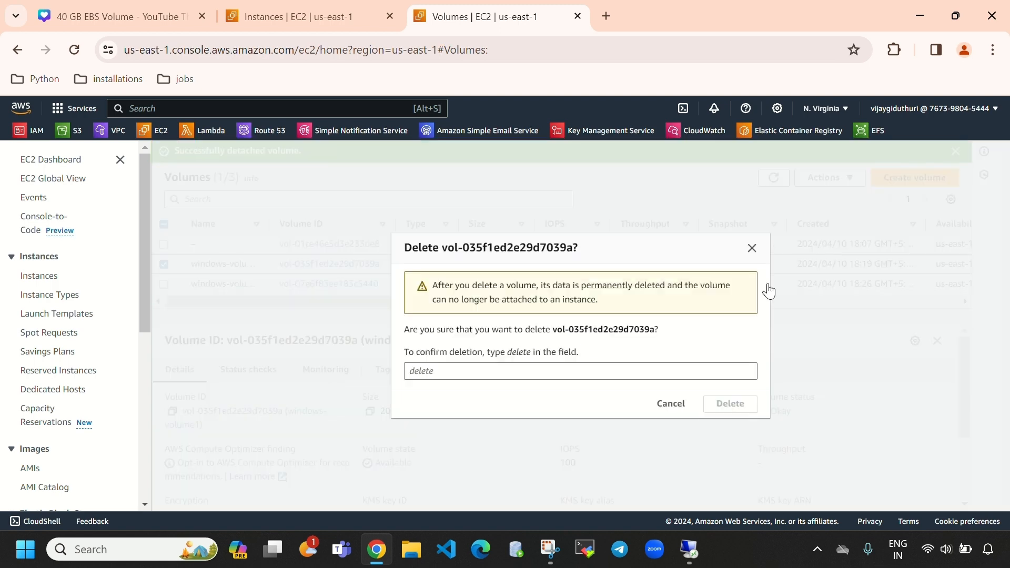
left_click(646, 370)
type("delete")
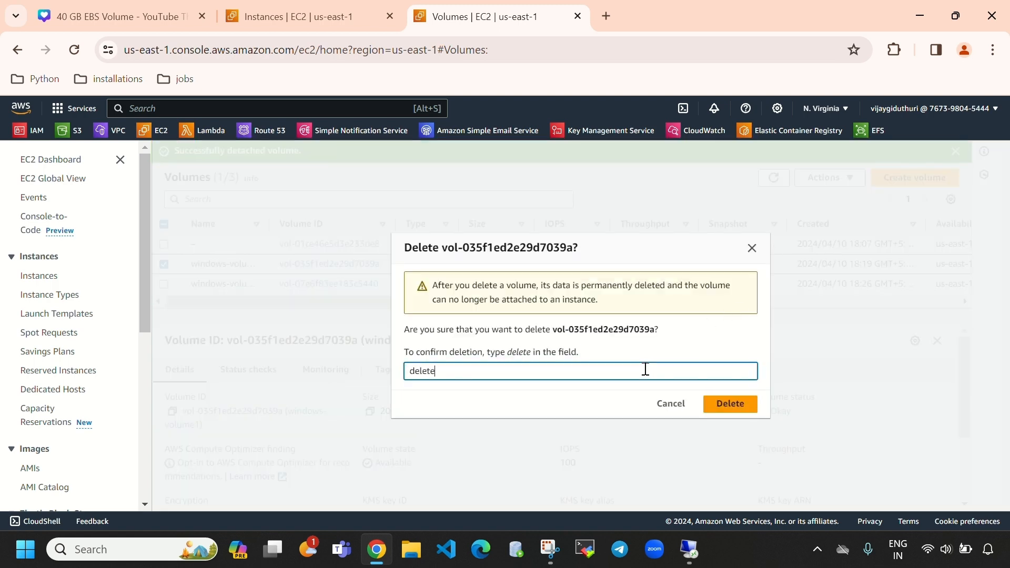
key("Return")
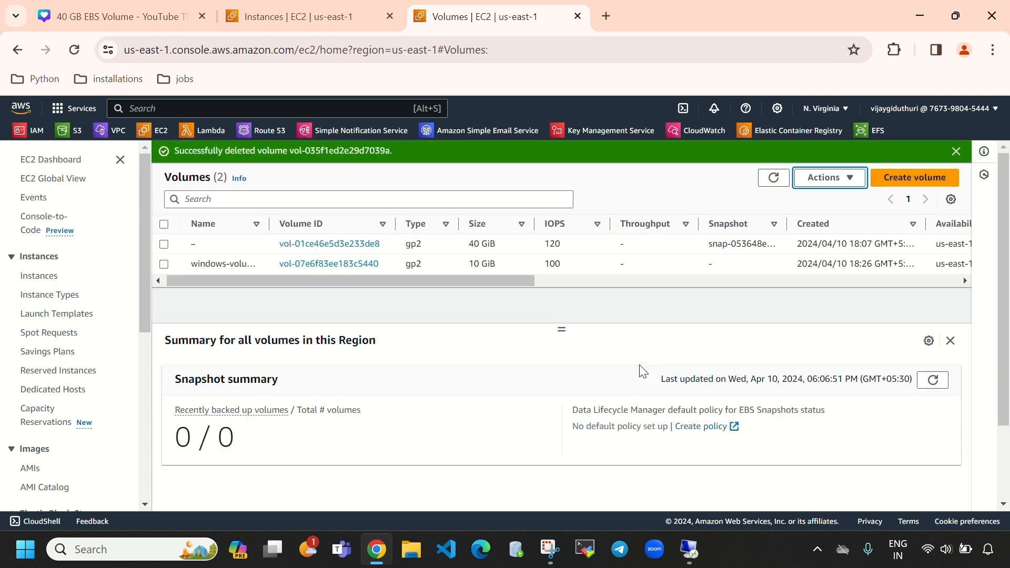
left_click(773, 178)
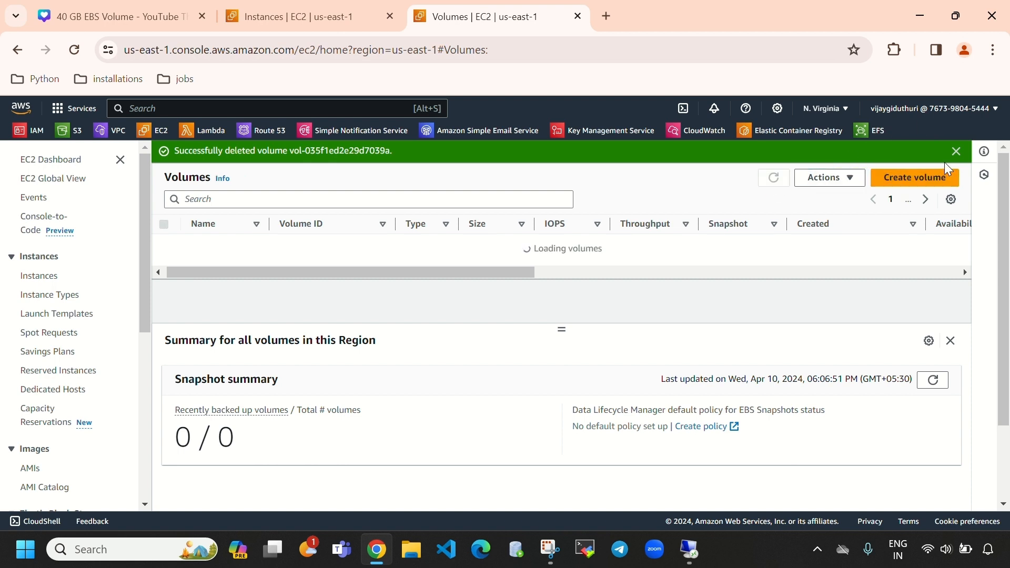
left_click(955, 153)
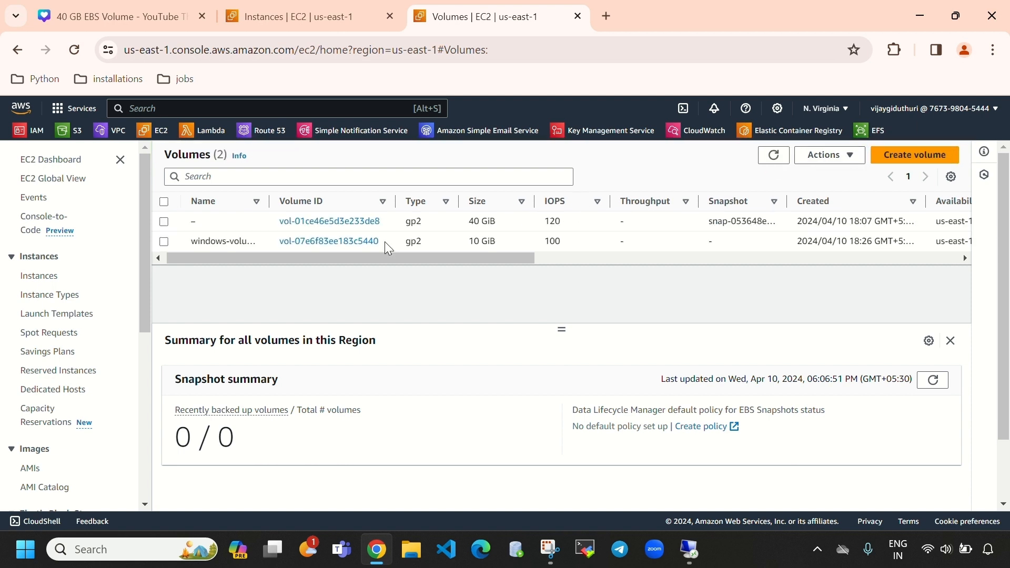
- Delete windows-volume2 (vol-07e6f83ee183c5440), confirming with "delete", and refresh the volumes list and dismiss the notification
left_click(164, 243)
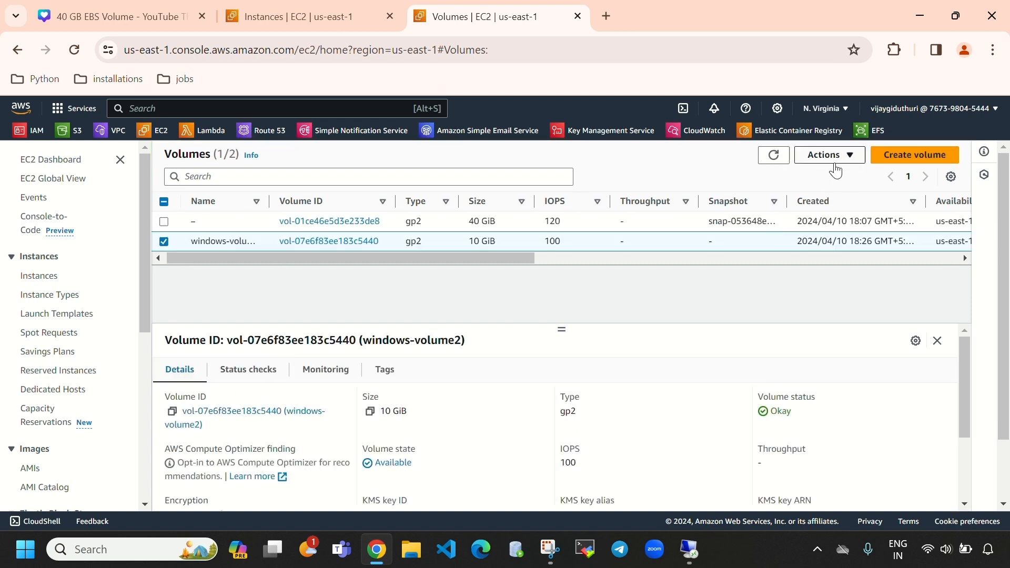
left_click(836, 171)
left_click(837, 232)
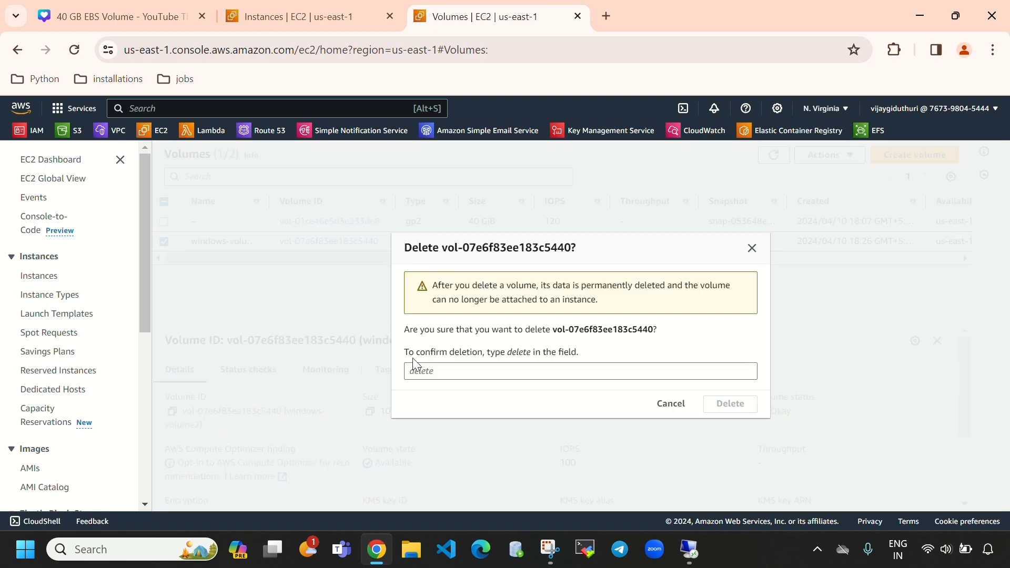
left_click(483, 369)
type("delete")
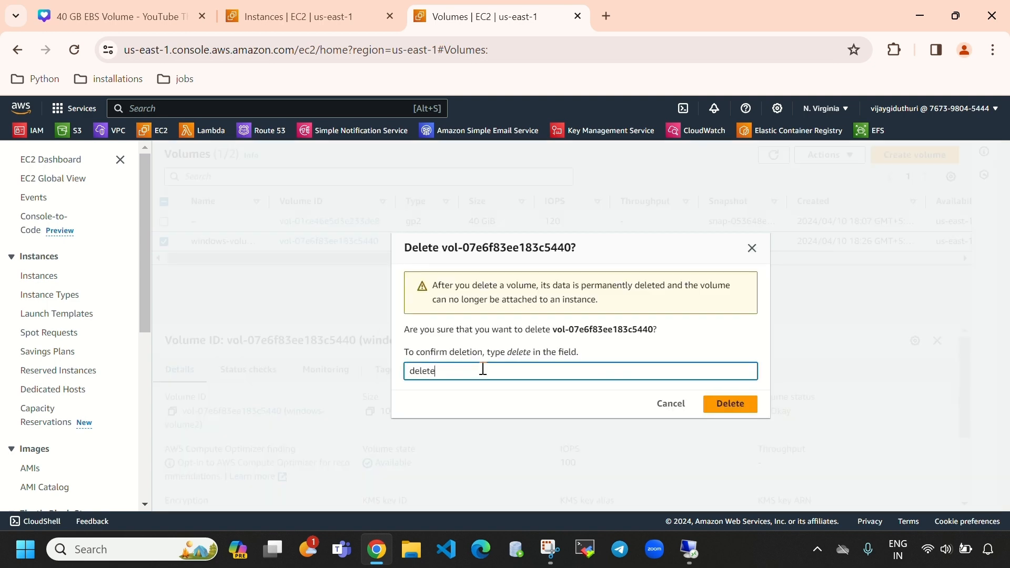
key("Return")
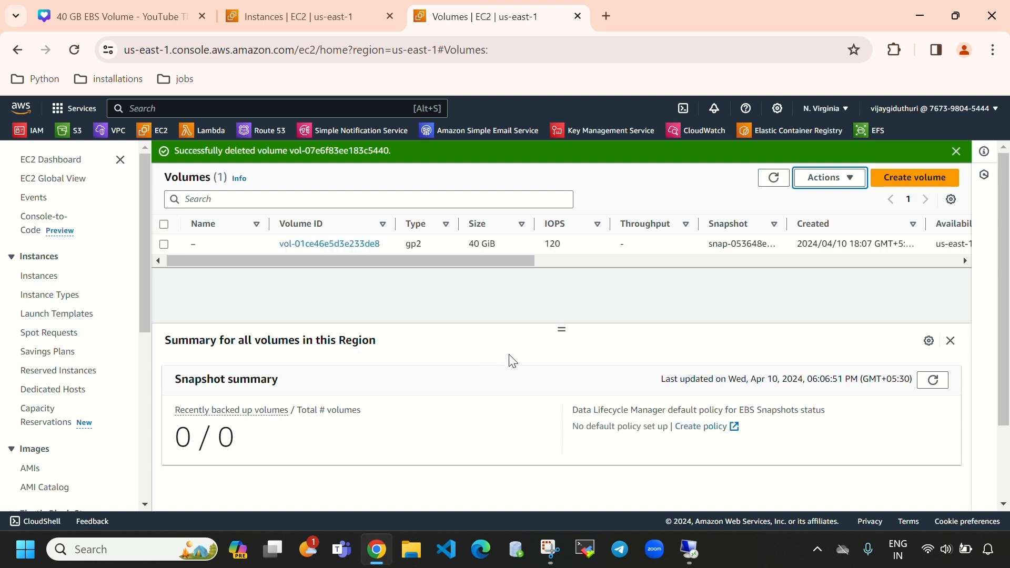
left_click_drag(570, 334, 550, 289)
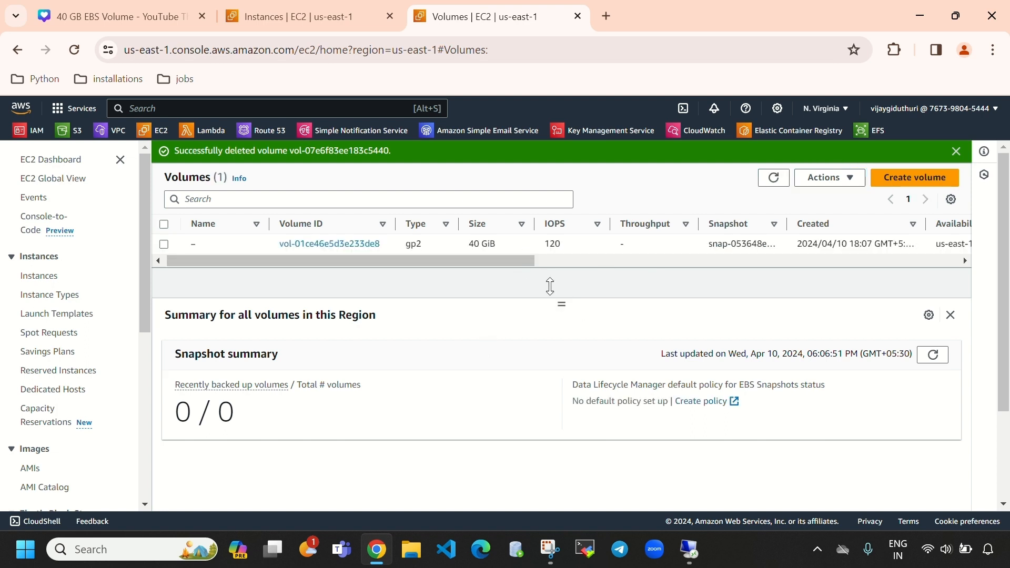
left_click(773, 178)
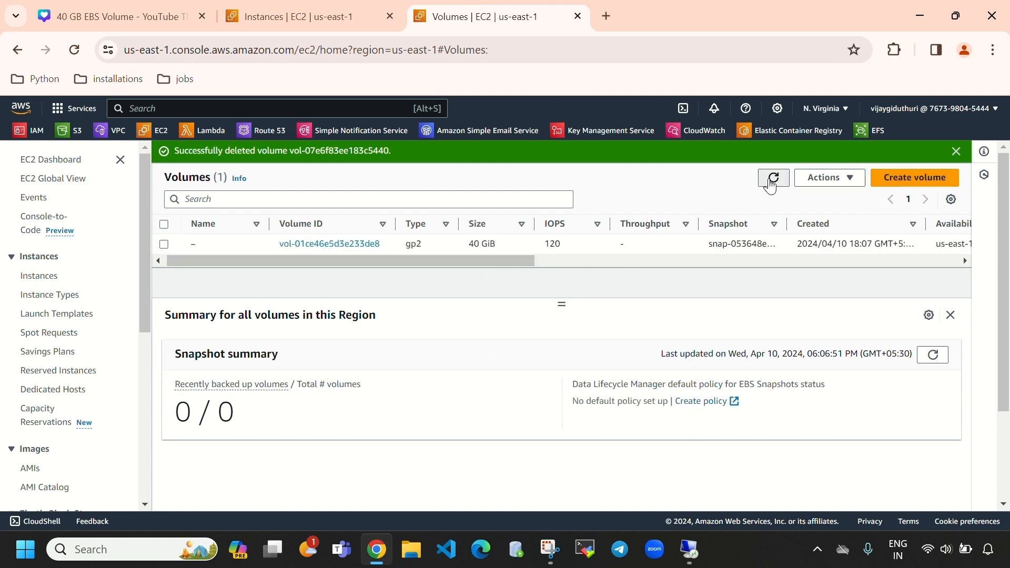
left_click(955, 151)
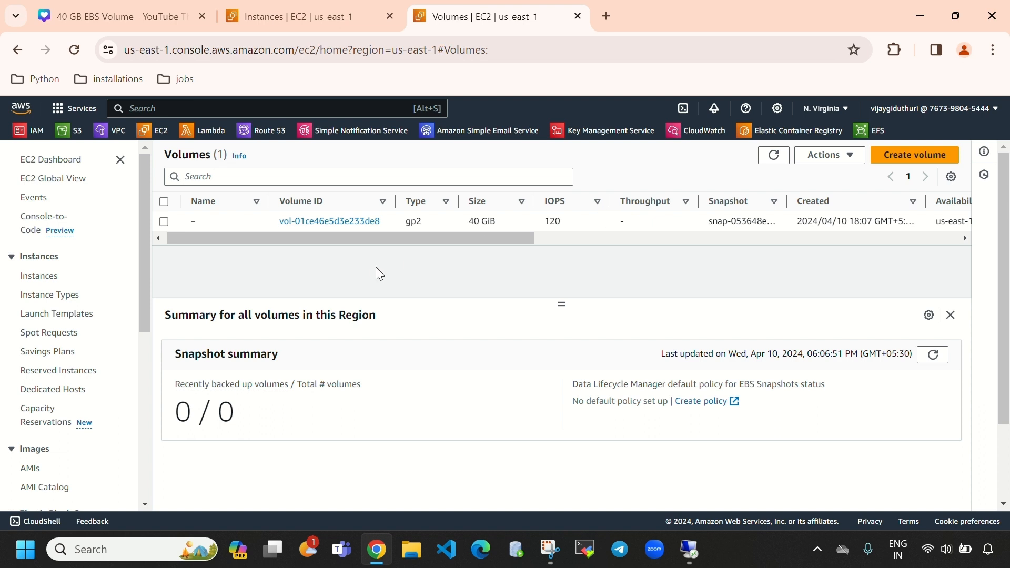
- Check which actions are available for the root volume vol-01ce46e5d3e233de8, and refresh the volumes list
left_click(165, 223)
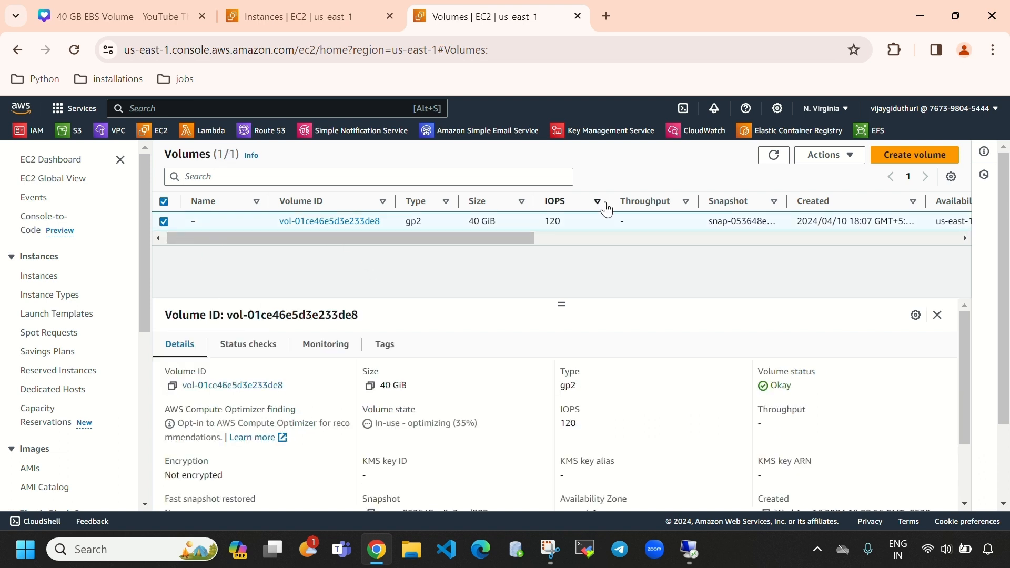
left_click(842, 164)
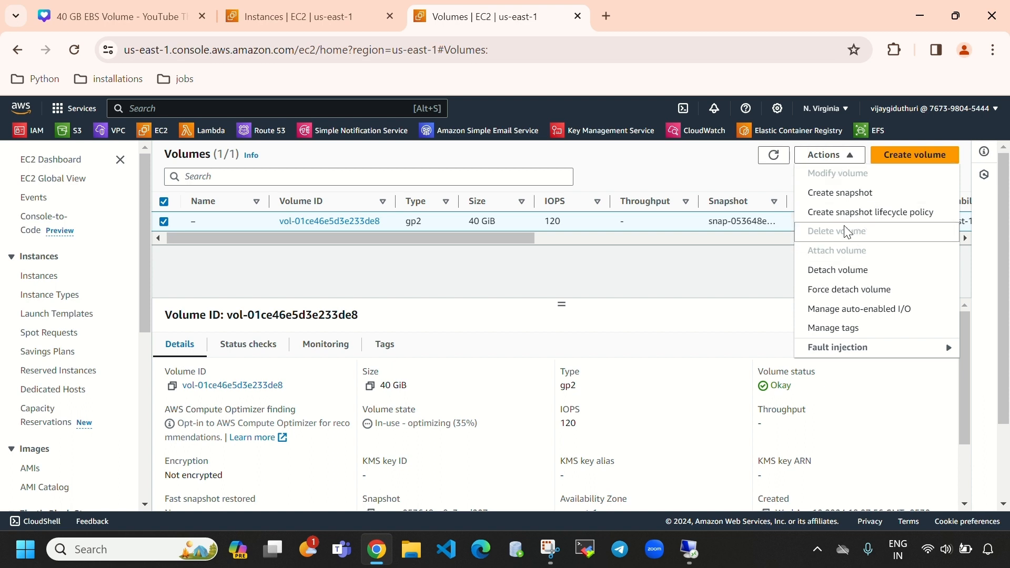
left_click(662, 259)
left_click(773, 156)
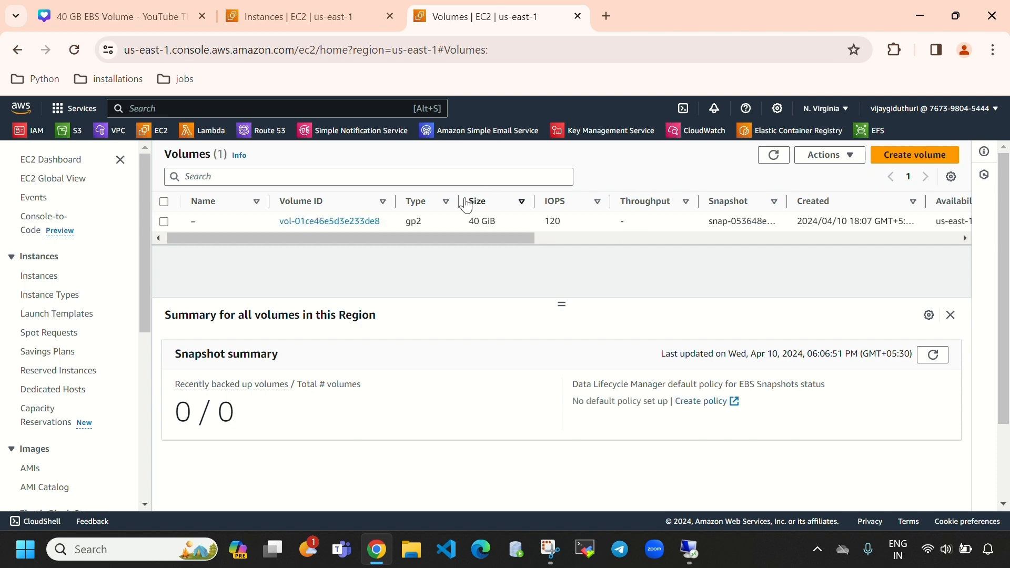
- Check the block devices of windows-instance in the EC2 console and the drives in the remote File Explorer
left_click(317, 21)
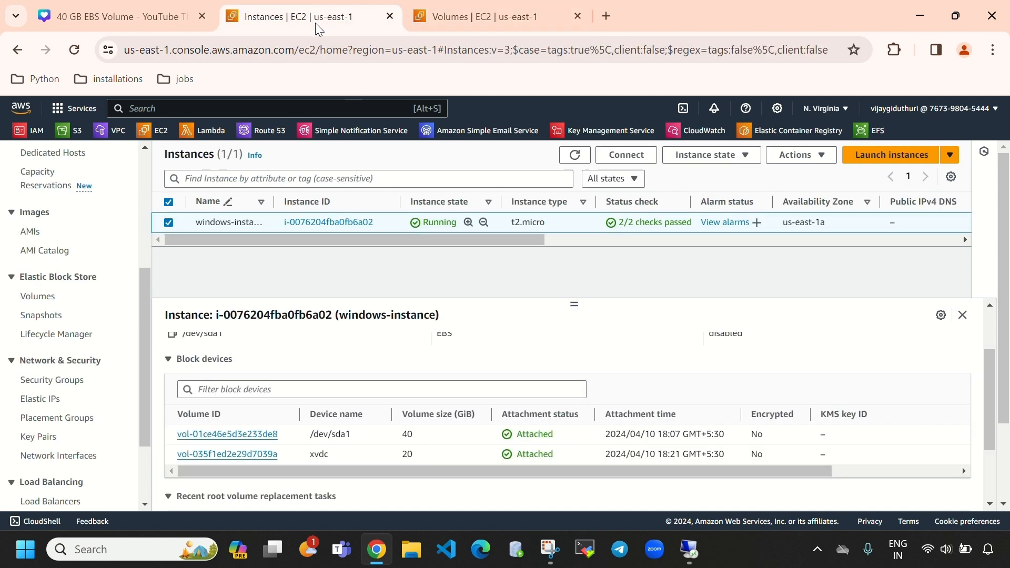
left_click(691, 552)
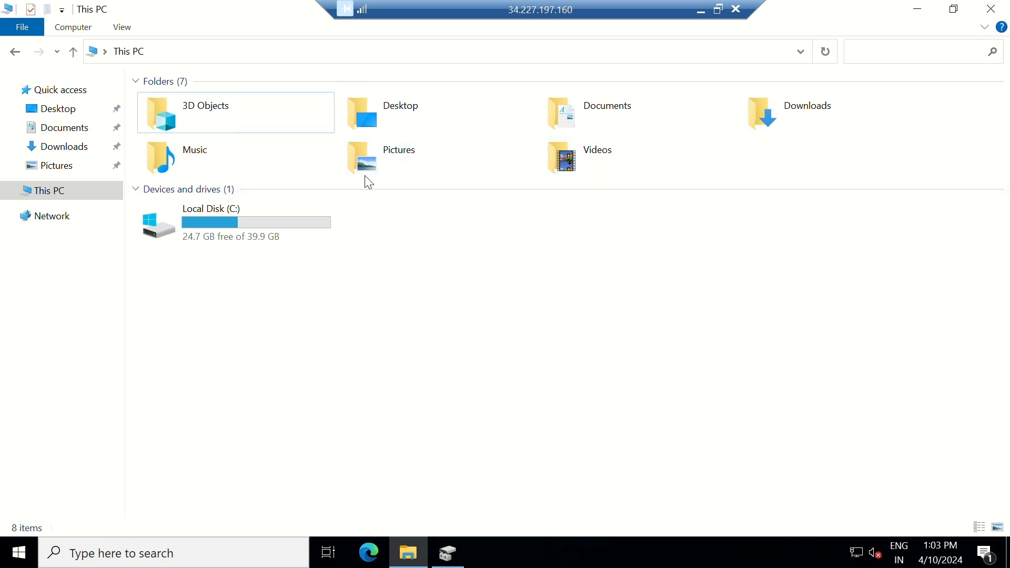
left_click(700, 12)
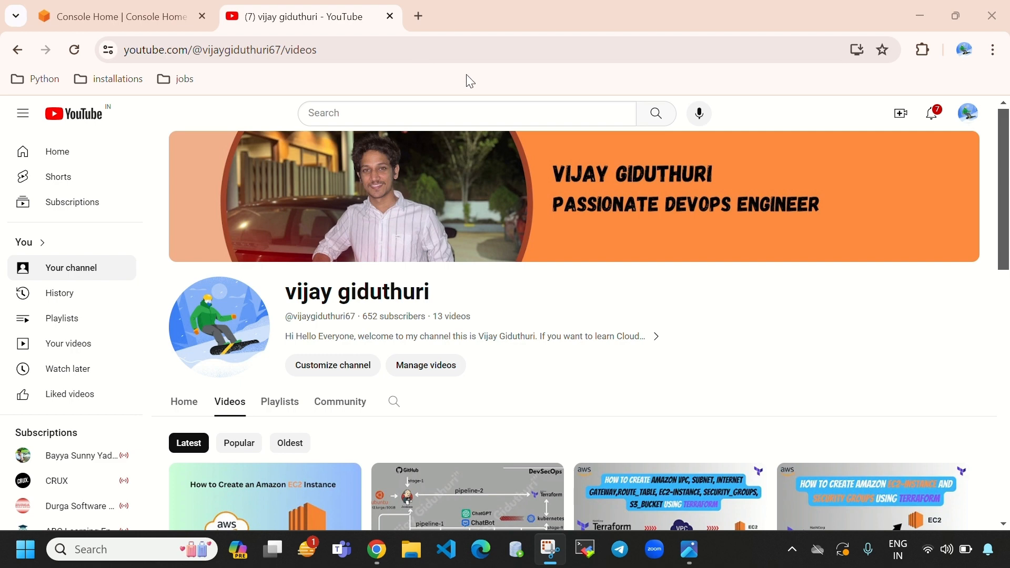
- Switch to the image viewer showing the EBS-SnapShot.png diagram
left_click(701, 555)
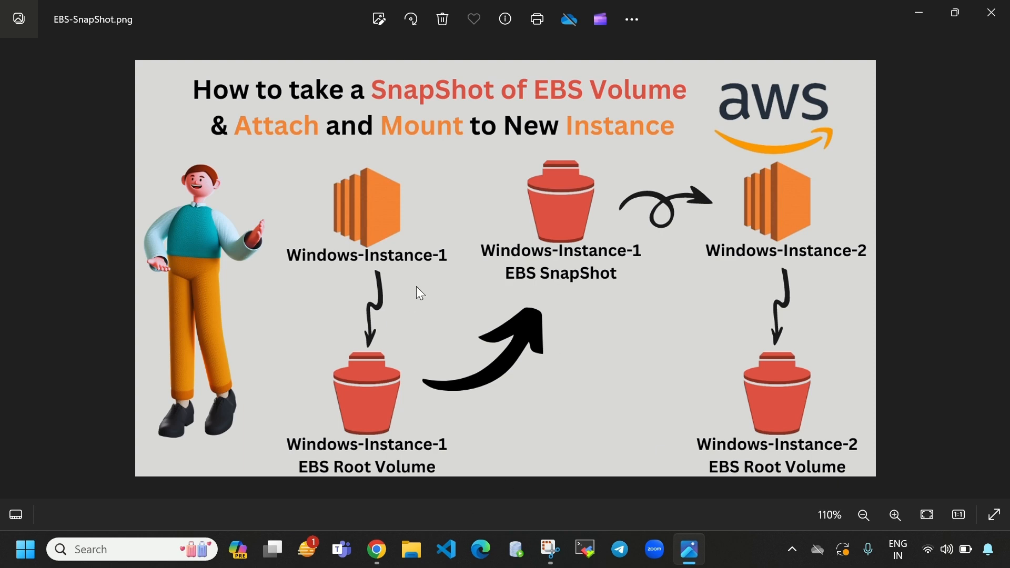
left_click(419, 32)
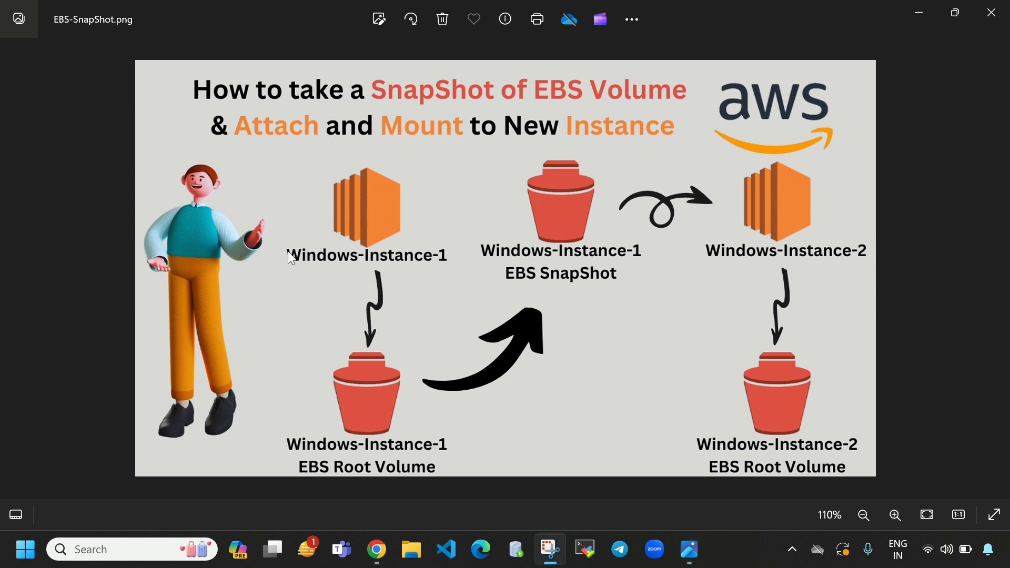
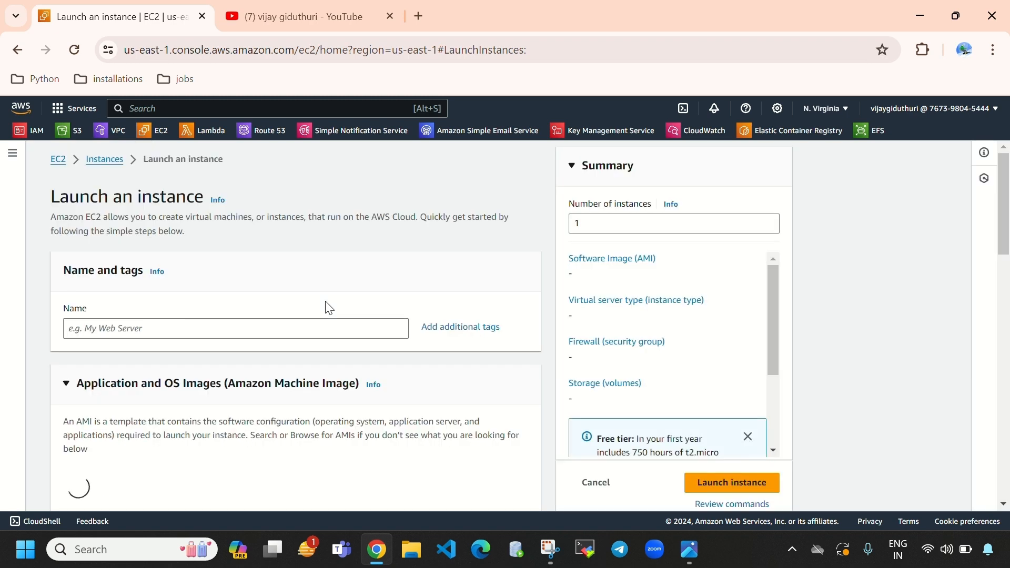
- Name the new instance windows-instance-1, matching the EBS-SnapShot.png diagram, and choose the Windows quick-start machine image
left_click(269, 333)
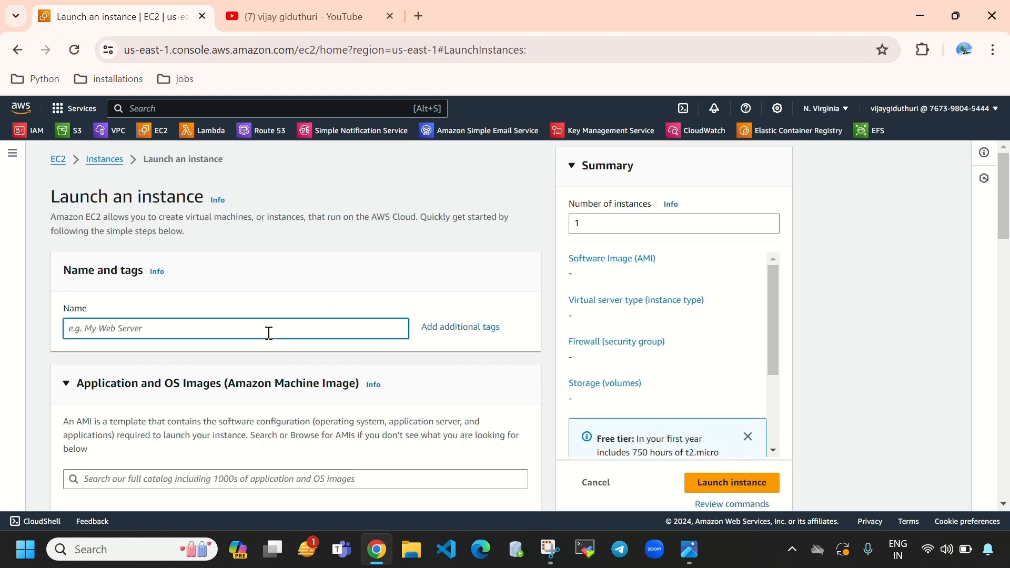
type("windows")
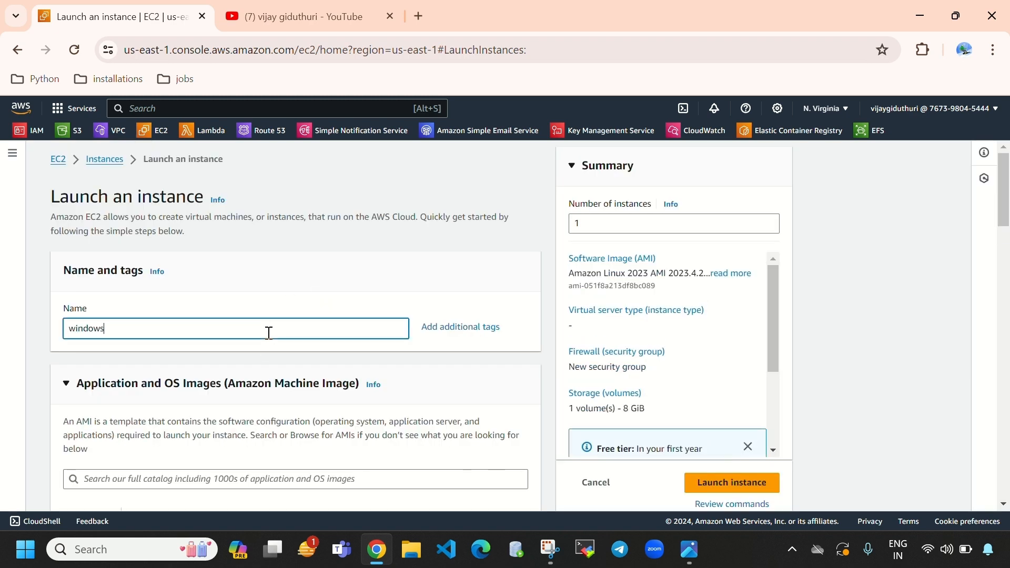
type("-instance-1")
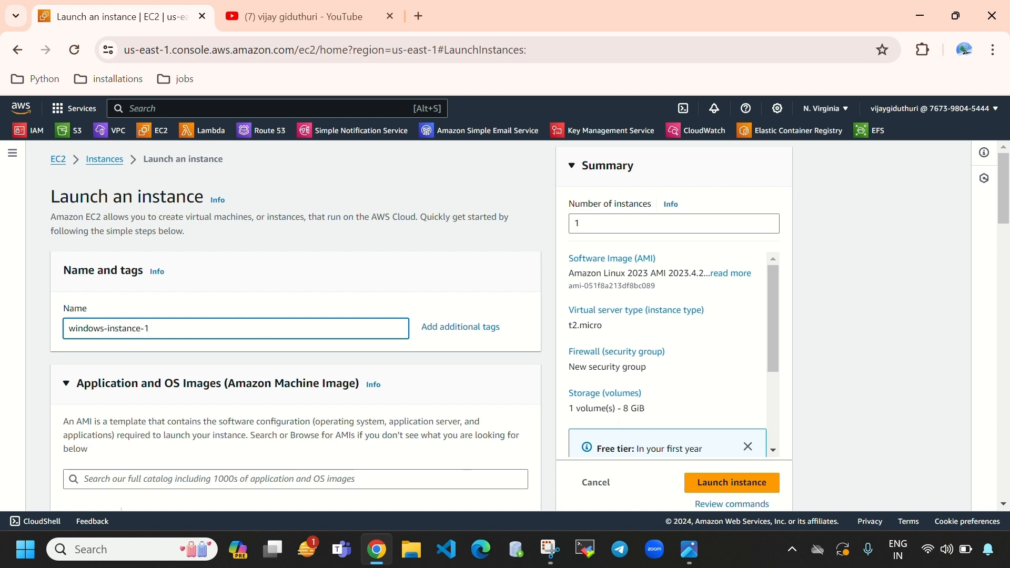
left_click(689, 549)
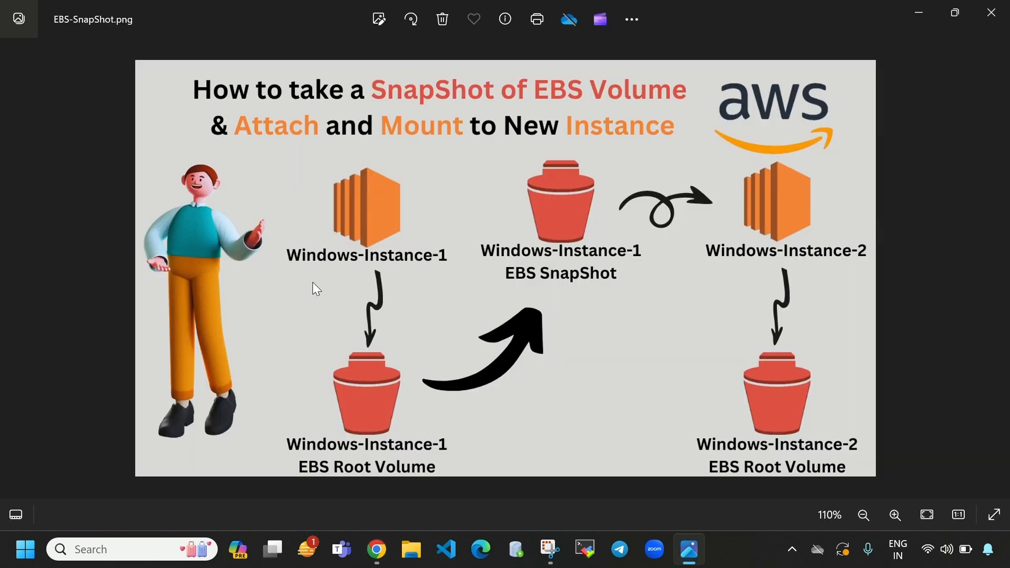
left_click(377, 549)
scroll(321, 442, "down", 3)
scroll(322, 445, "down", 3)
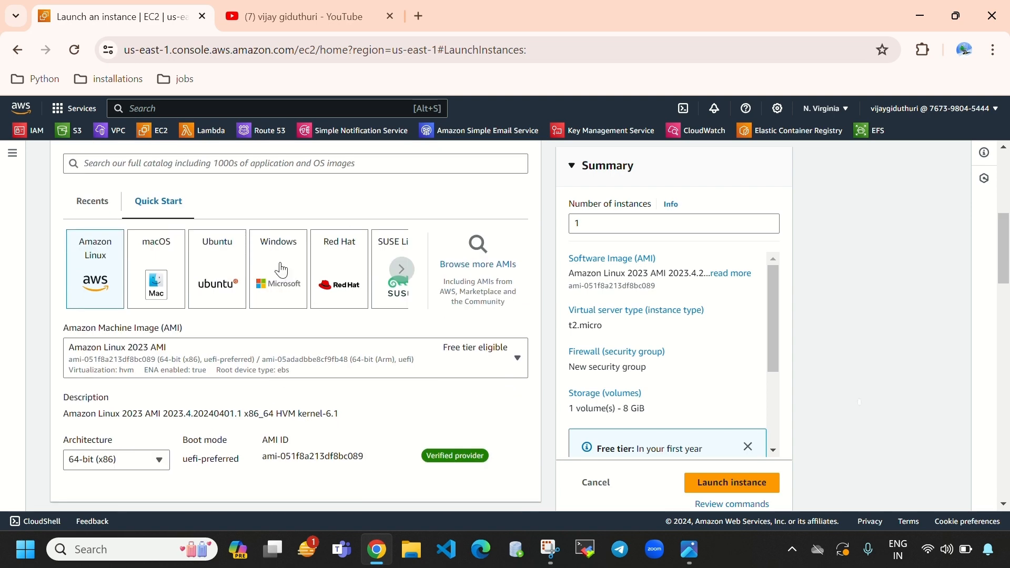
left_click(281, 270)
- Choose the ec2key key pair for logging in to the new instance
scroll(261, 239, "down", 3)
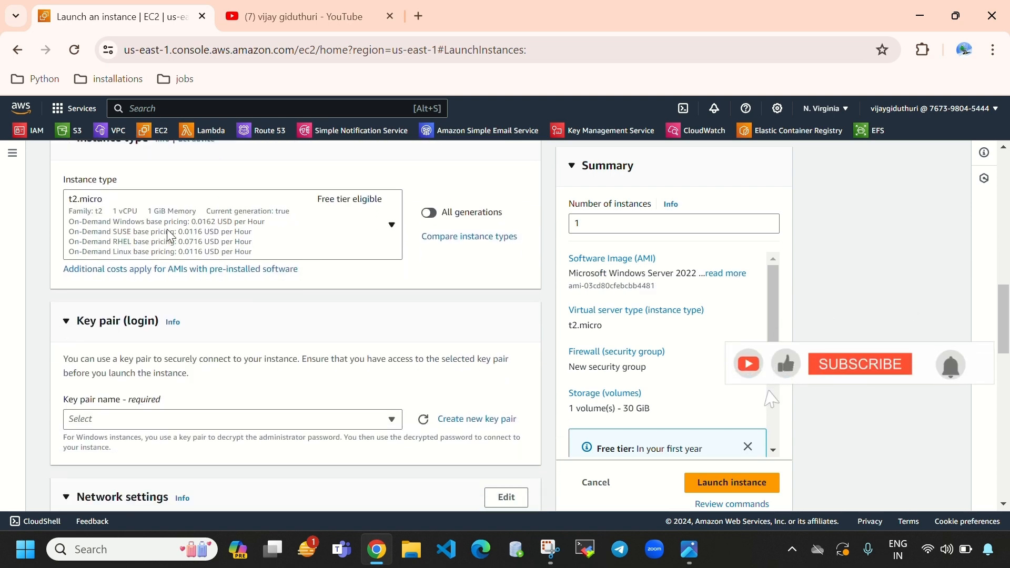
scroll(174, 281, "down", 3)
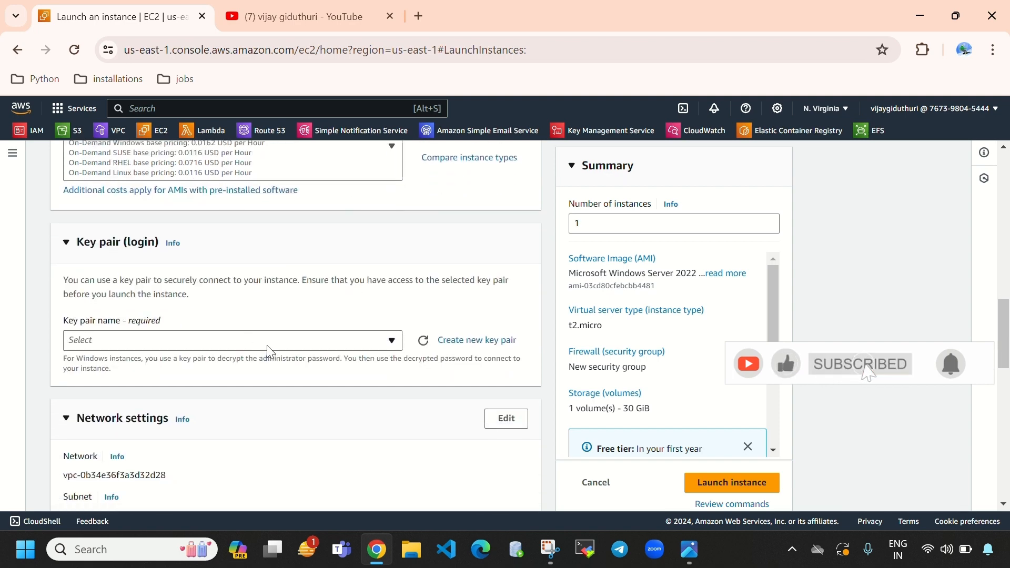
left_click(267, 342)
left_click(180, 406)
scroll(232, 397, "down", 1)
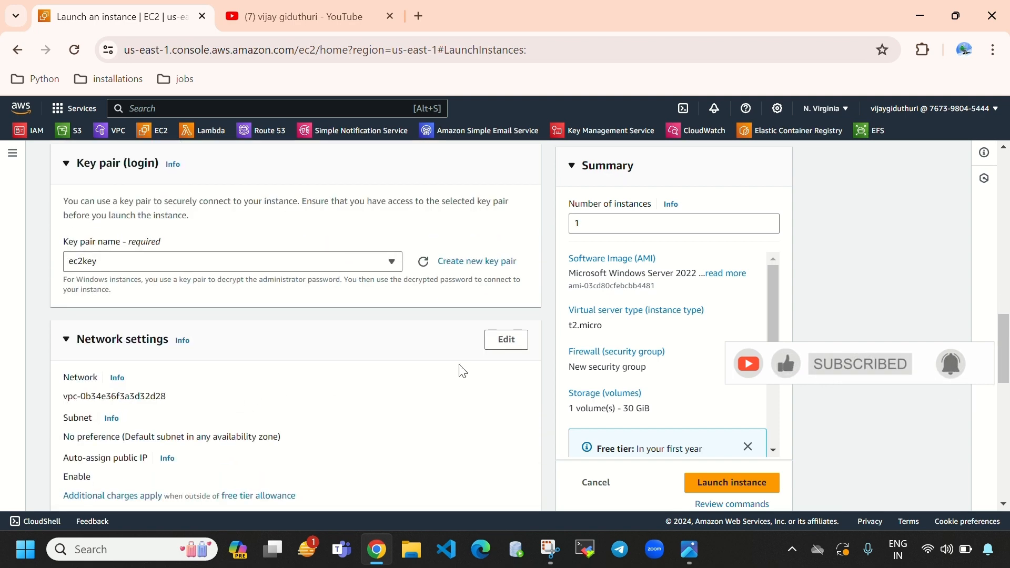
- Edit the network settings to use the my-vpc VPC (10.0.0.0/21) and leave auto-assign public IP on Enable
left_click(506, 339)
scroll(363, 350, "down", 3)
left_click(337, 250)
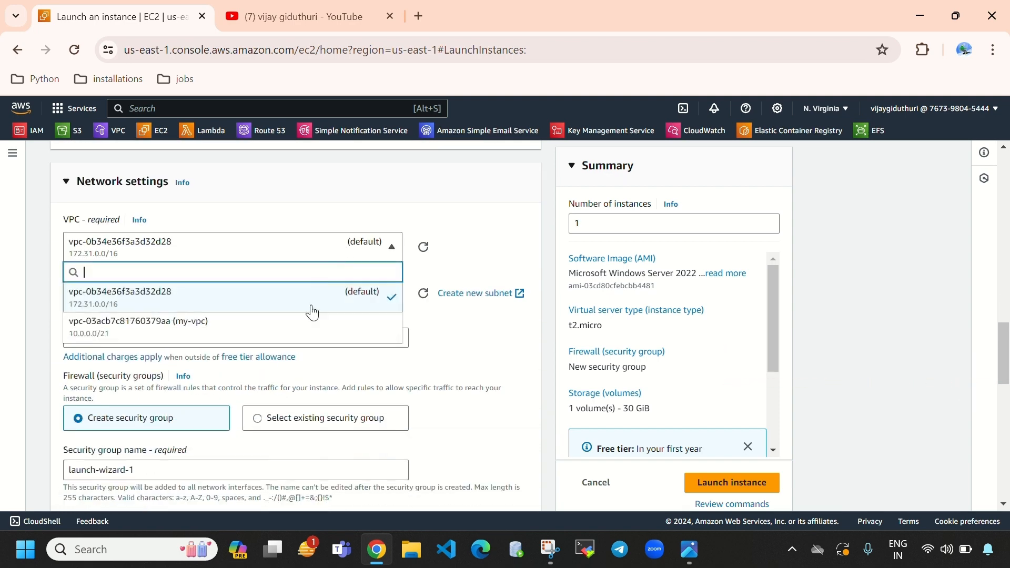
left_click(321, 333)
scroll(330, 322, "down", 1)
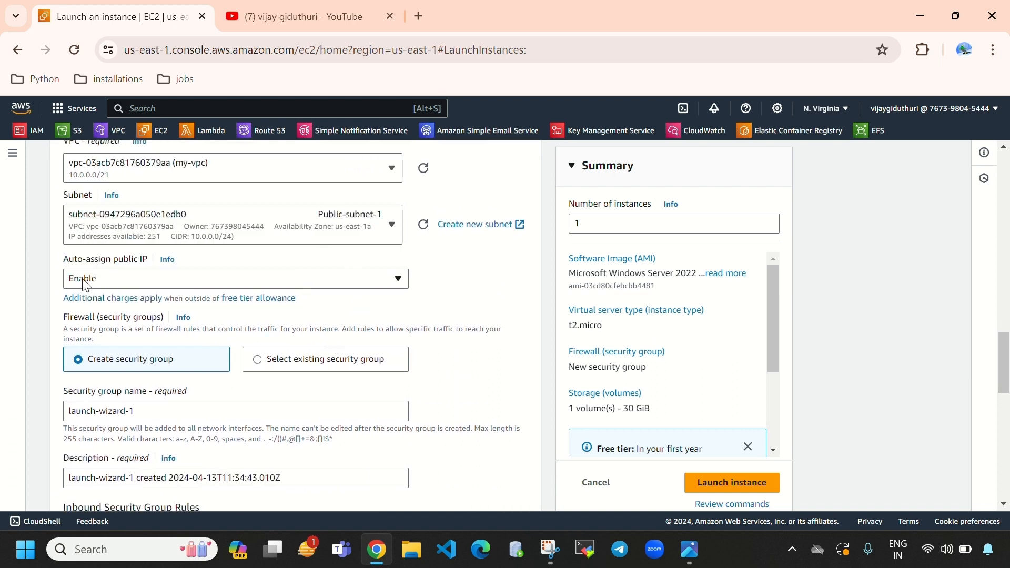
left_click(149, 285)
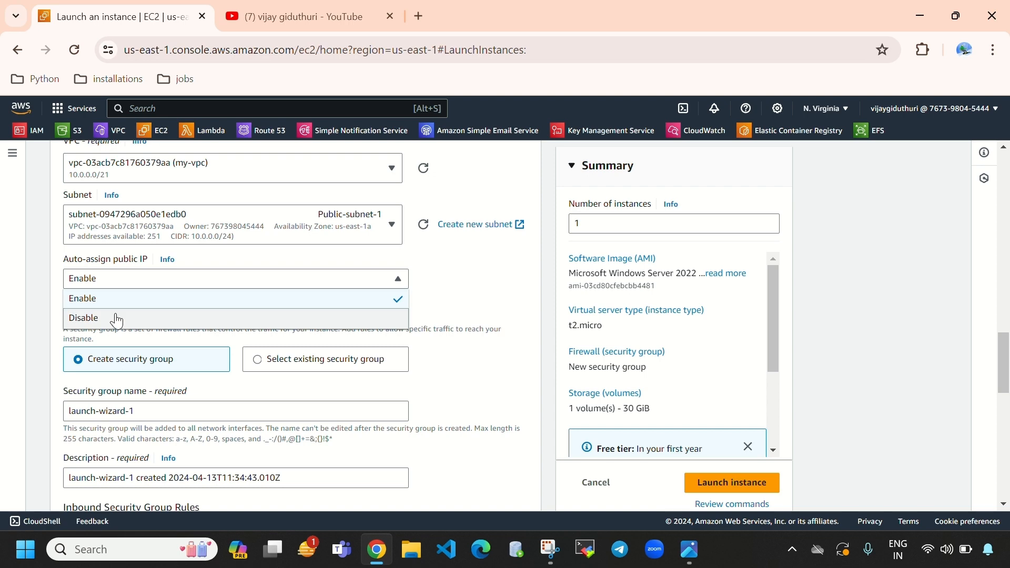
left_click(460, 299)
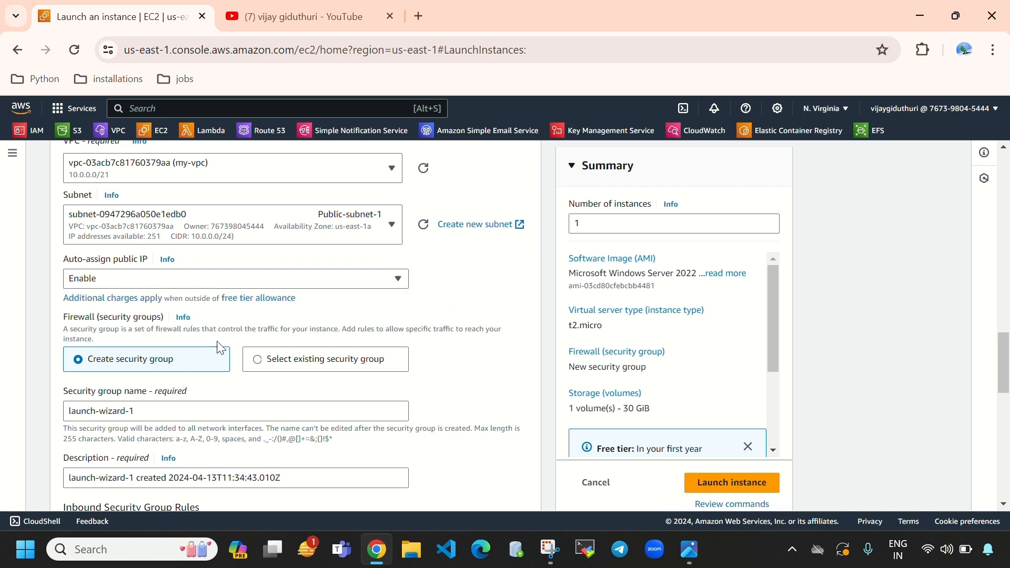
- Assign the existing security group sg to the new instance's firewall settings
scroll(221, 344, "down", 2)
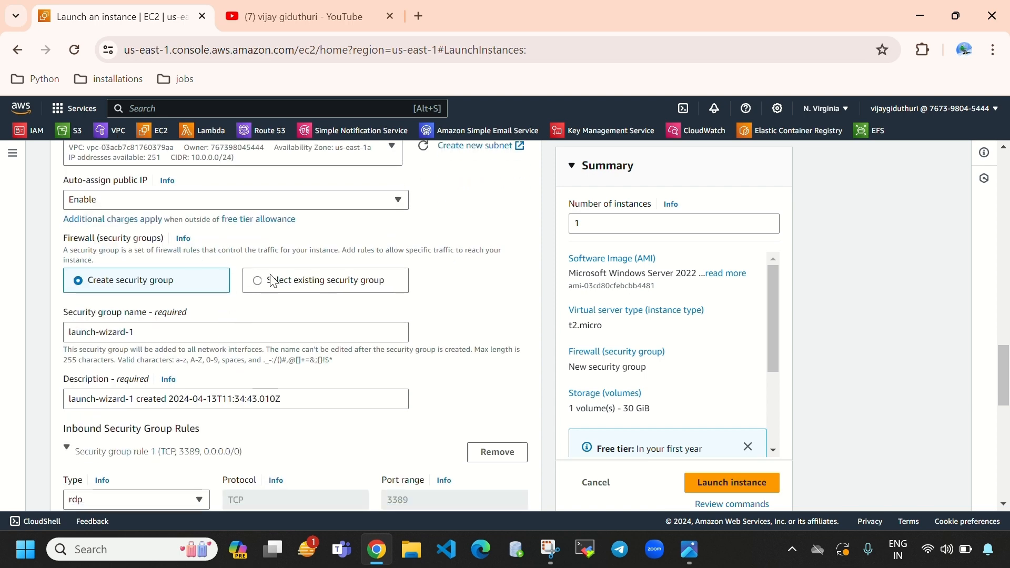
left_click(263, 279)
left_click(235, 331)
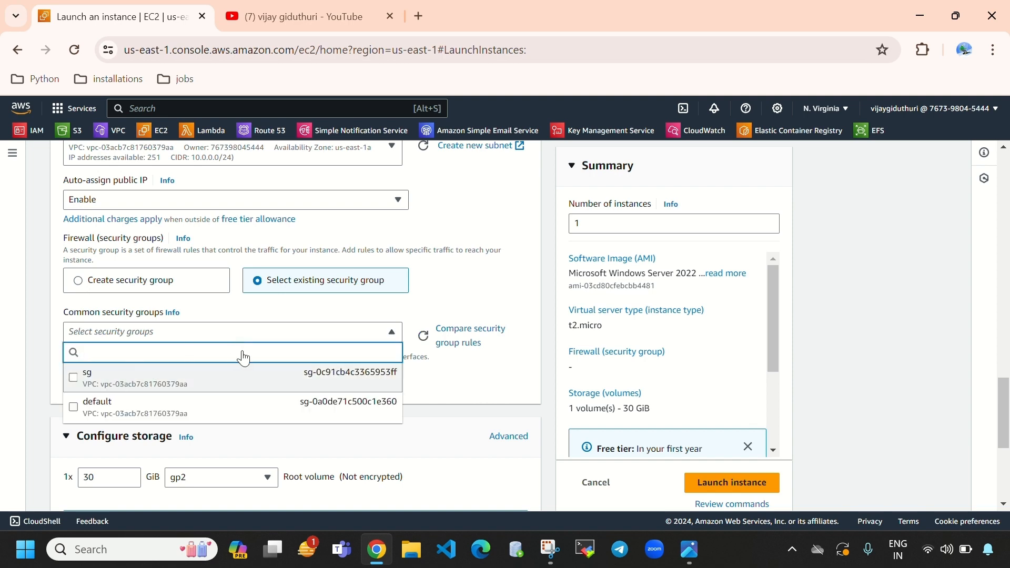
left_click(126, 372)
- Review the storage and image settings, launch windows-instance-1, and open the instances list
scroll(256, 359, "down", 2)
scroll(237, 315, "down", 4)
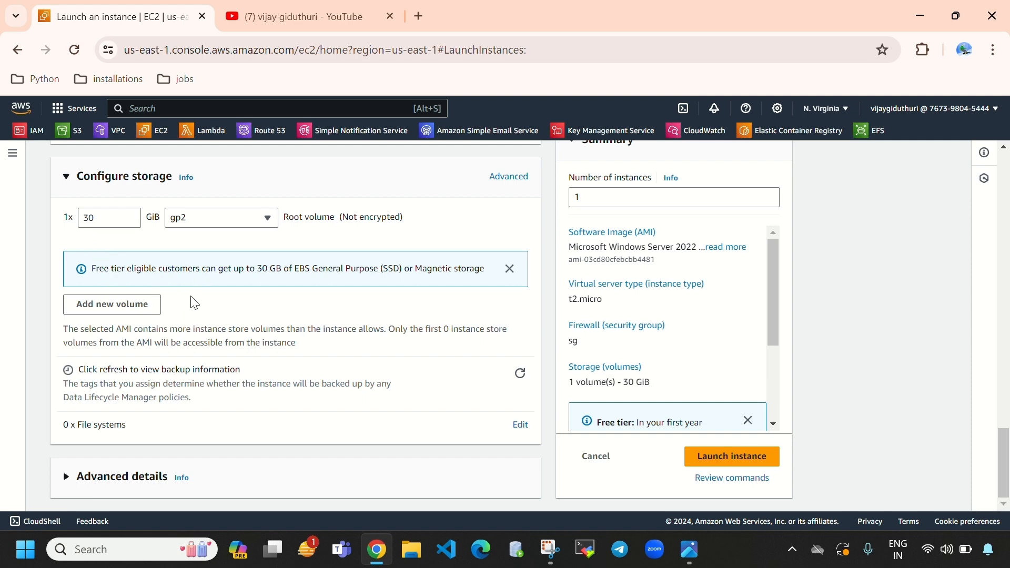
scroll(333, 357, "up", 15)
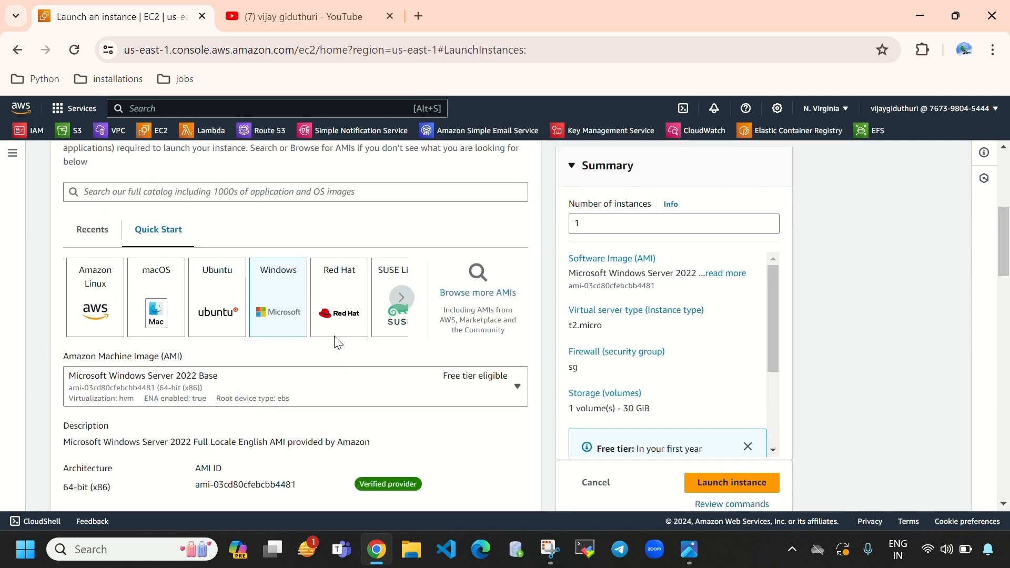
left_click(746, 483)
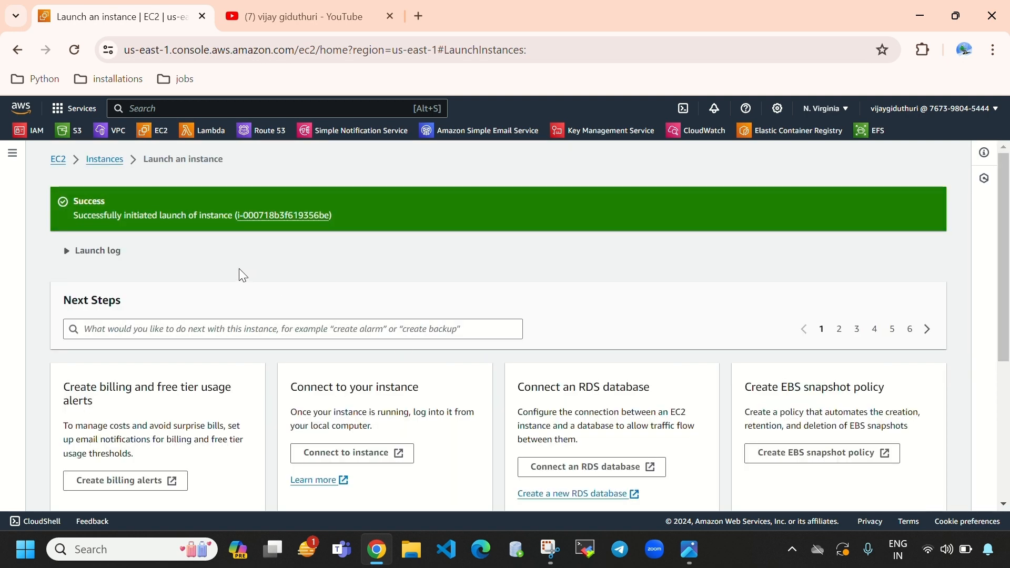
left_click(111, 167)
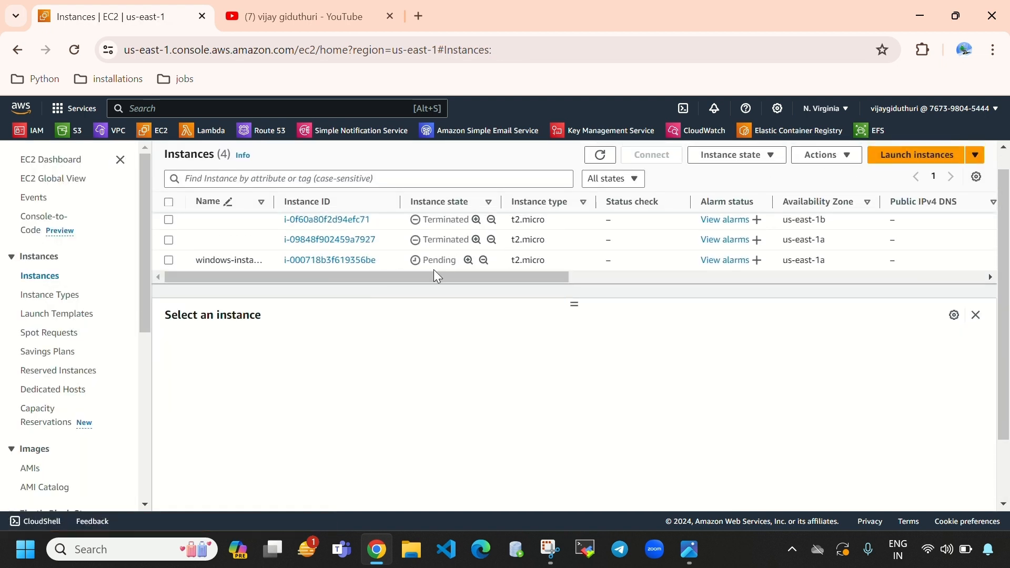
- Filter the instances list by Instance state = running and refresh the list
left_click_drag(427, 263, 446, 266)
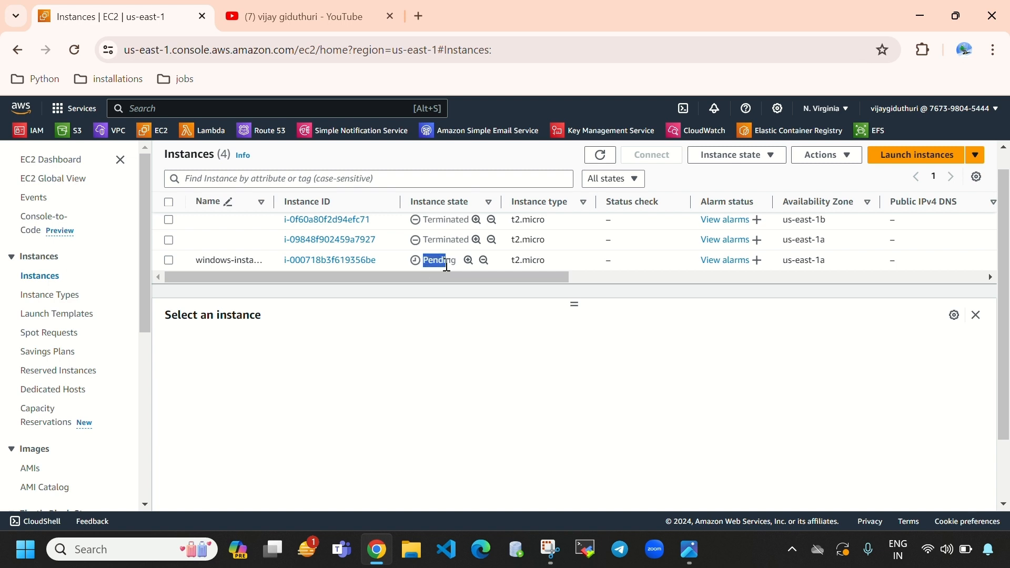
left_click(449, 179)
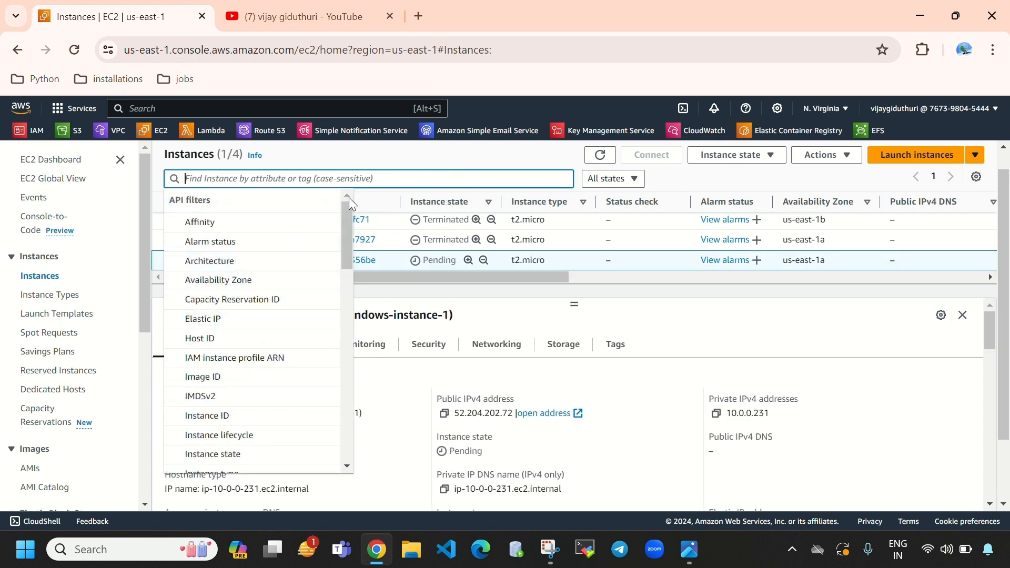
left_click(256, 455)
left_click(260, 288)
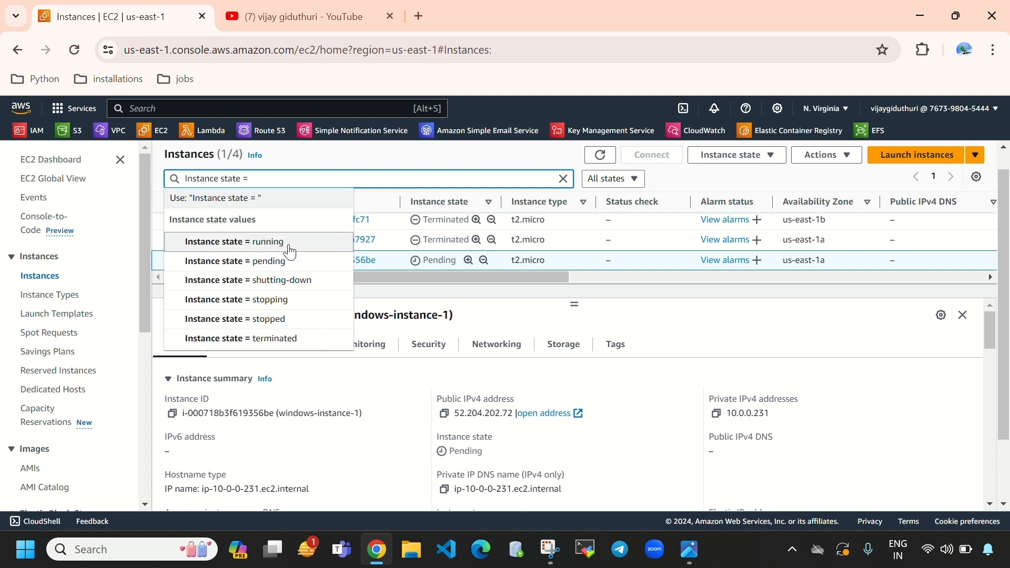
left_click(287, 245)
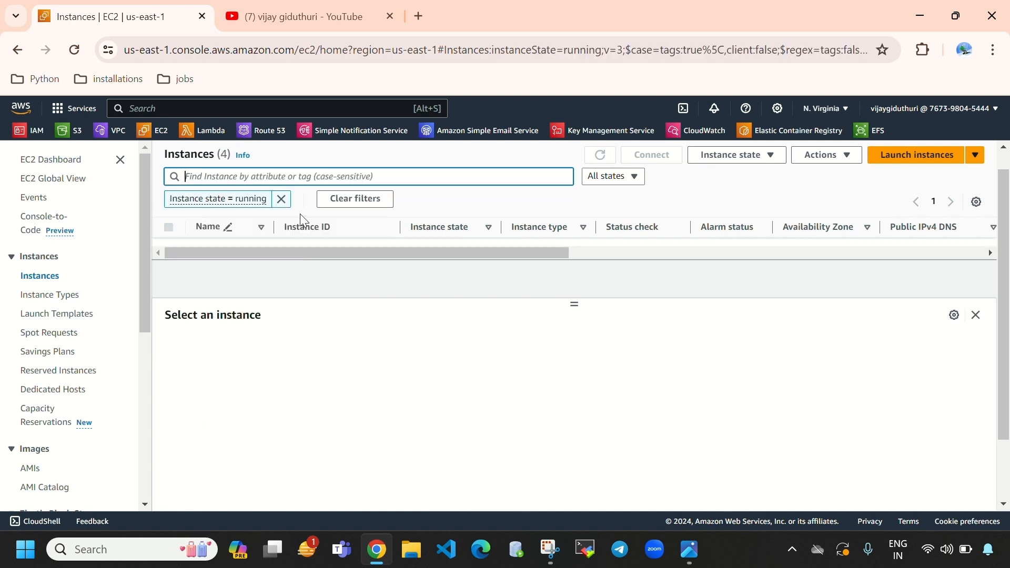
left_click(601, 156)
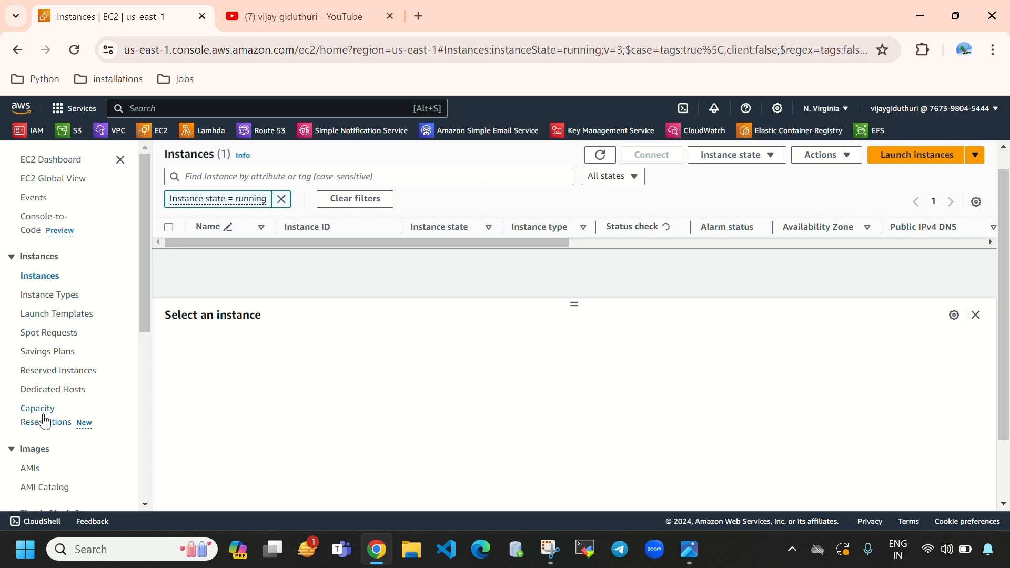
- Open the Elastic Block Store Volumes page in a new browser tab and switch to it
scroll(35, 403, "down", 3)
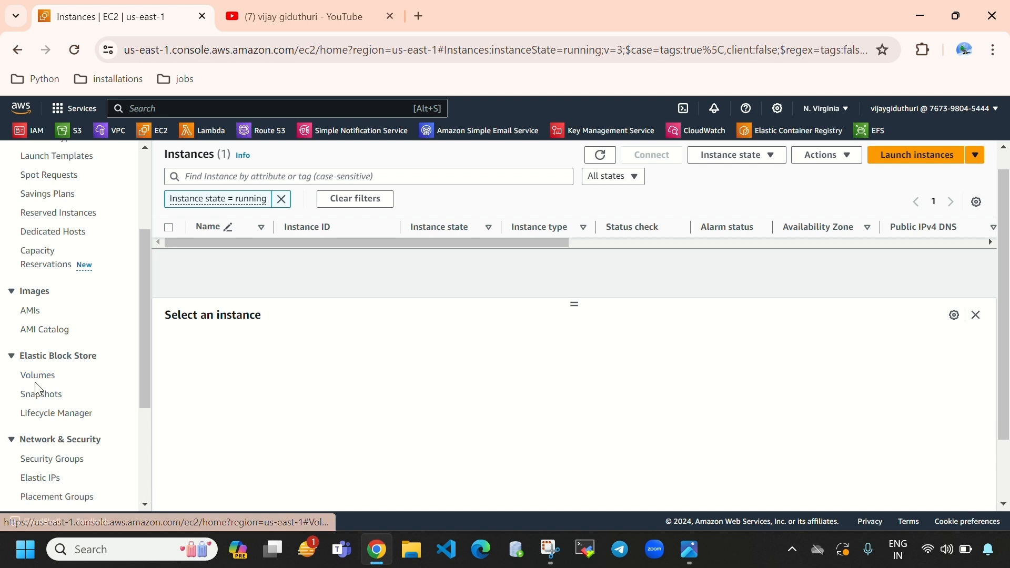
right_click(38, 377)
left_click(100, 226)
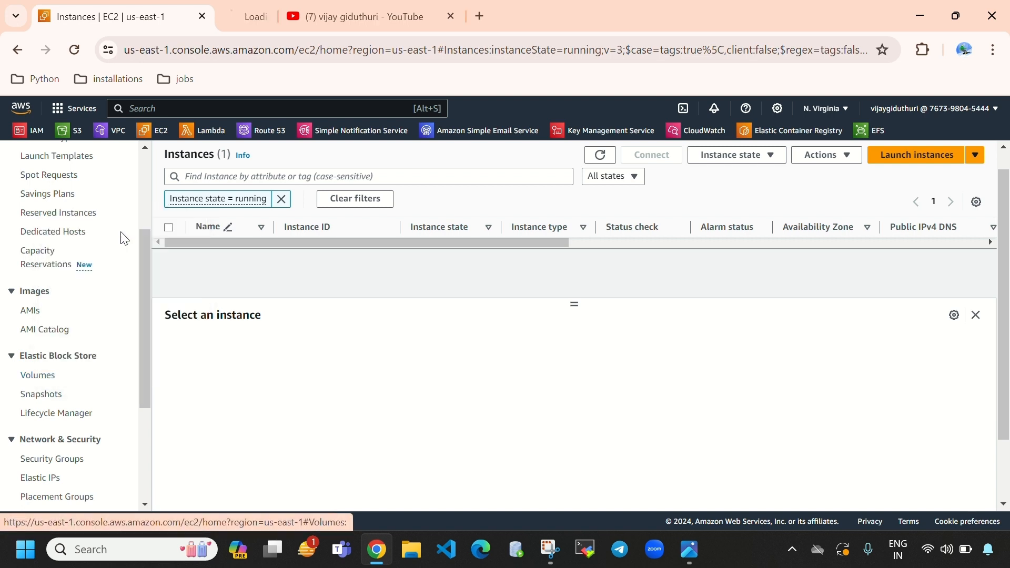
left_click(300, 16)
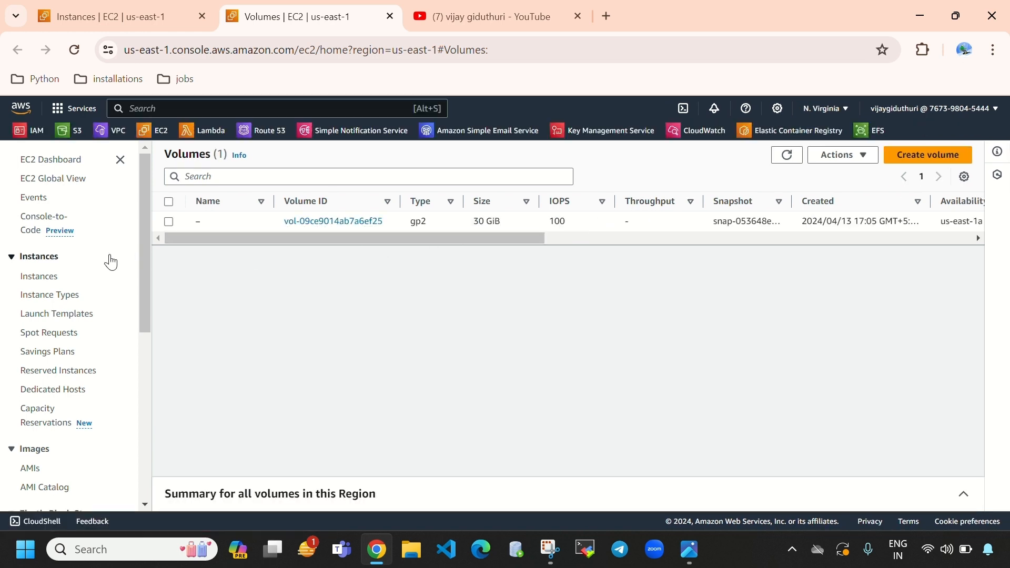
- Return to the instances page, refresh and enlarge the list, and remove the Instance state = running filter
left_click(103, 8)
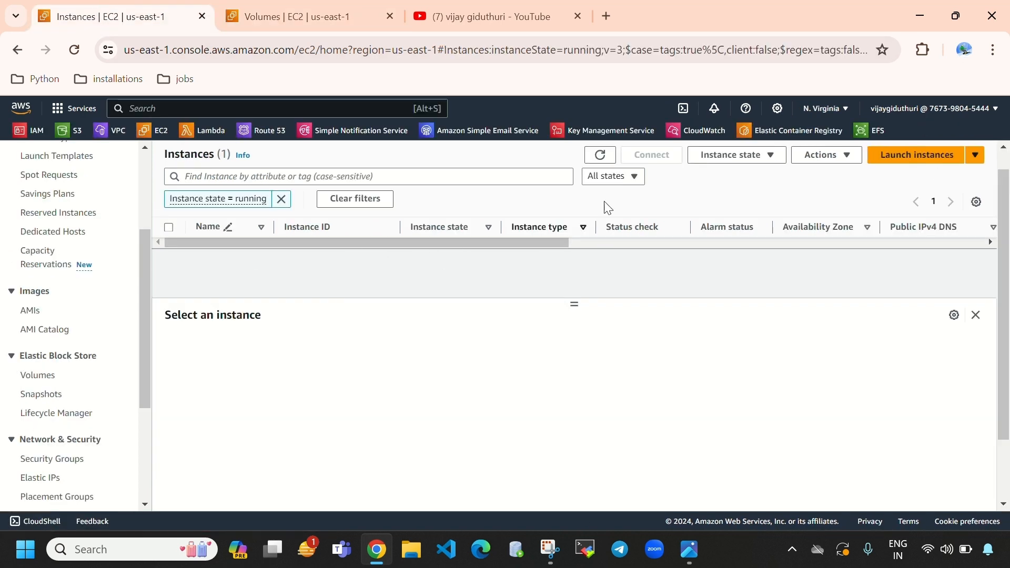
left_click(594, 153)
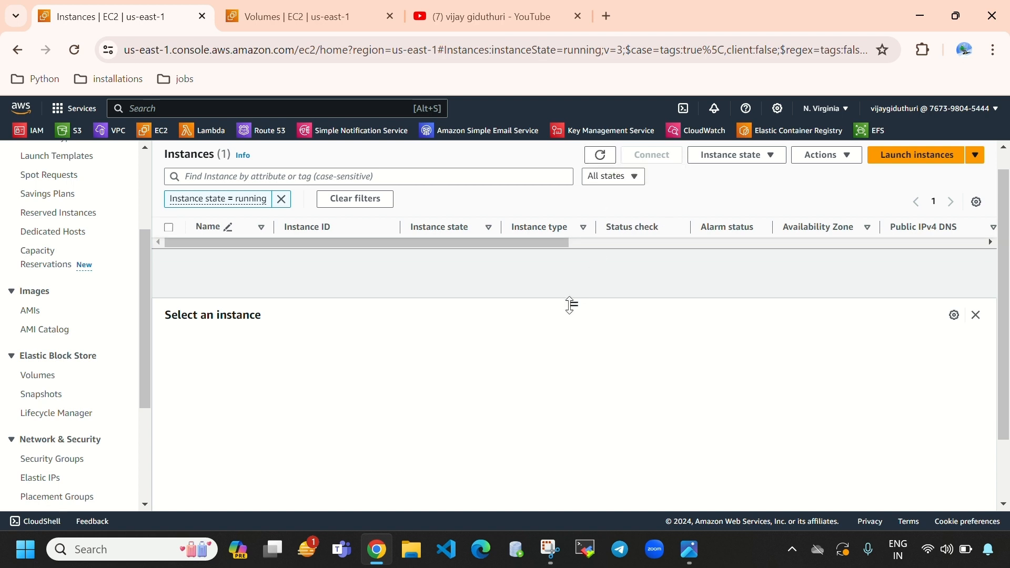
left_click_drag(570, 304, 572, 330)
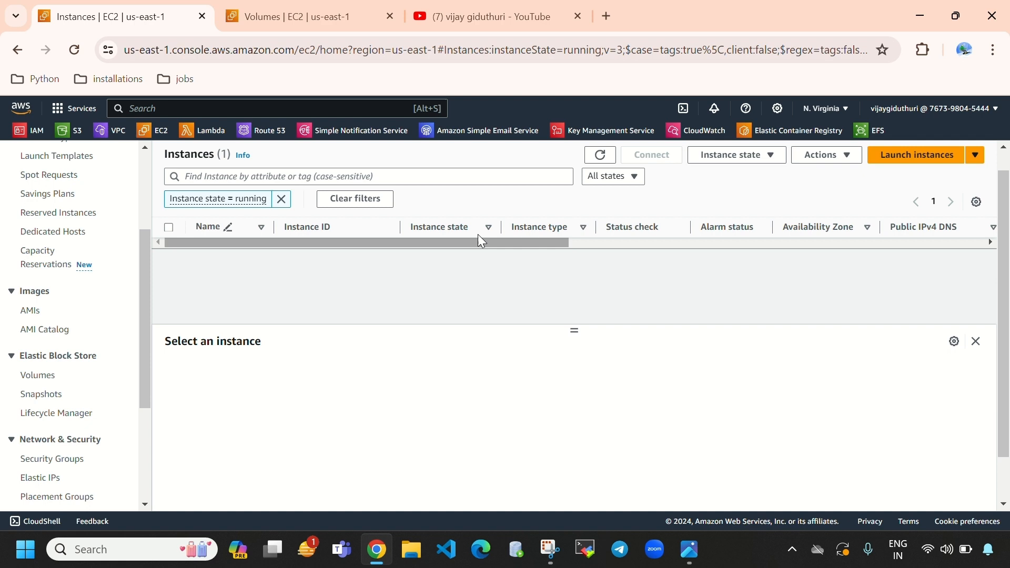
left_click(281, 199)
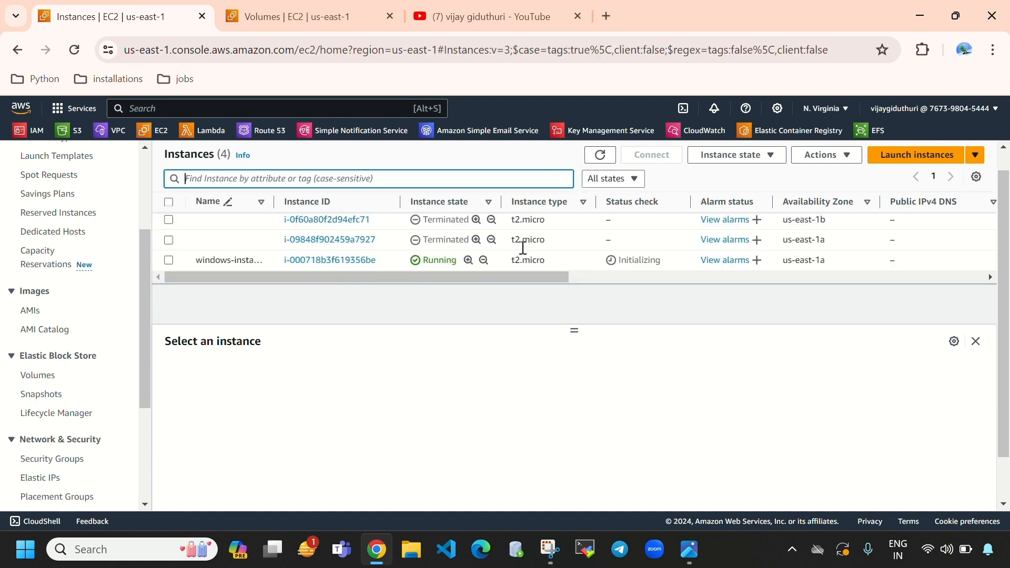
- Filter the instances list by Instance state = running, refresh it, and select windows-instance-1
double_click(431, 260)
left_click(433, 179)
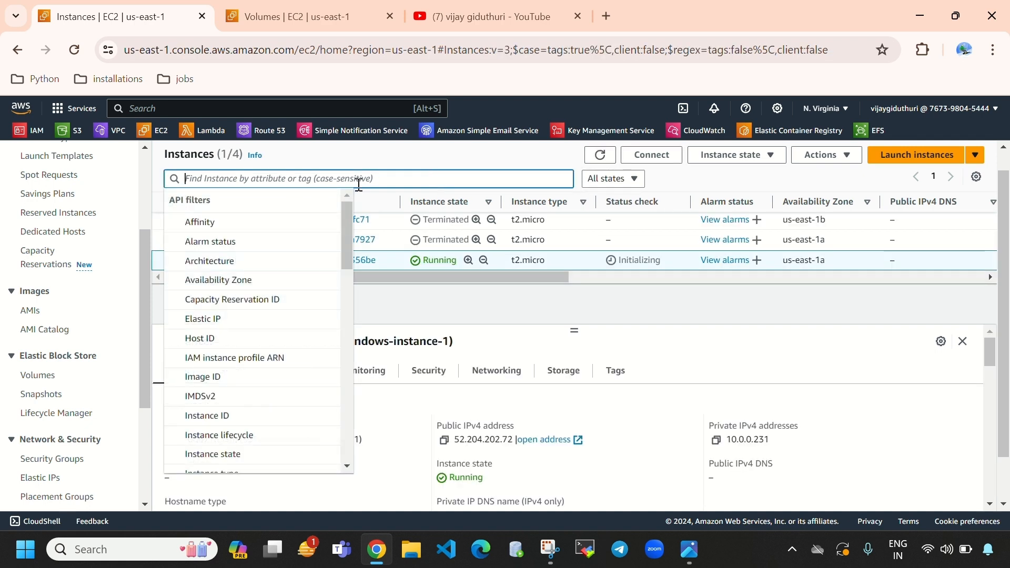
left_click(248, 453)
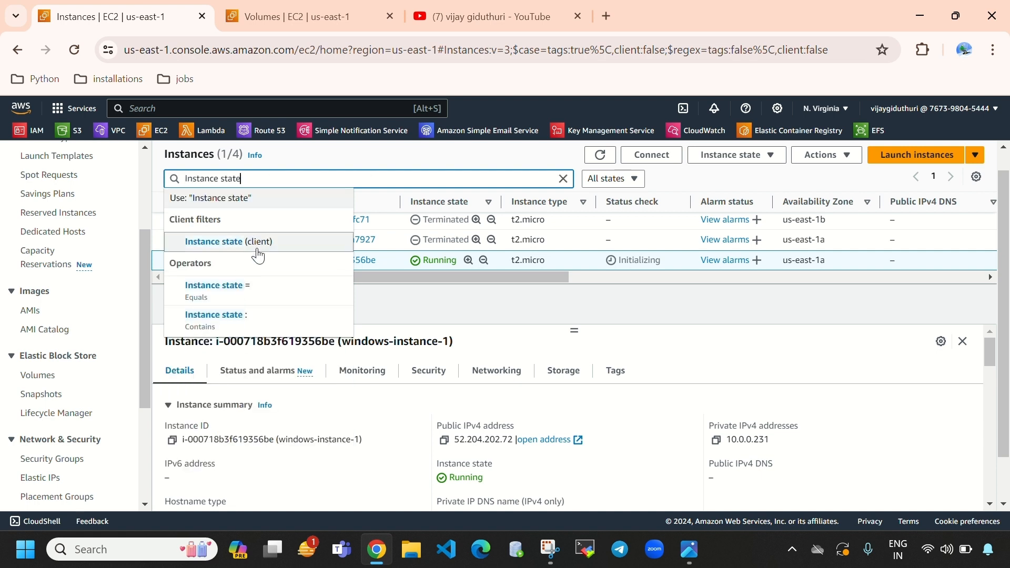
left_click(260, 287)
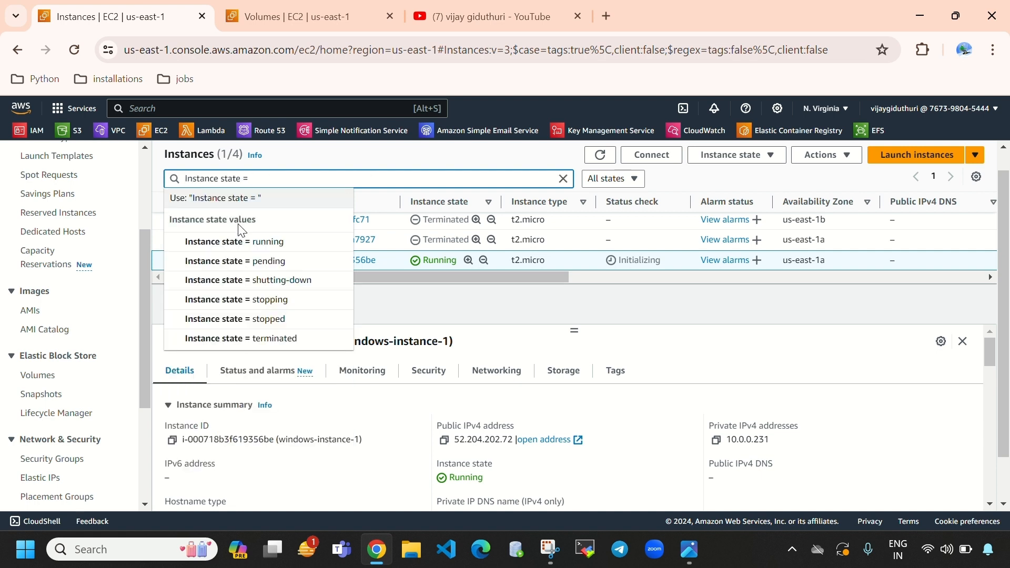
left_click(252, 251)
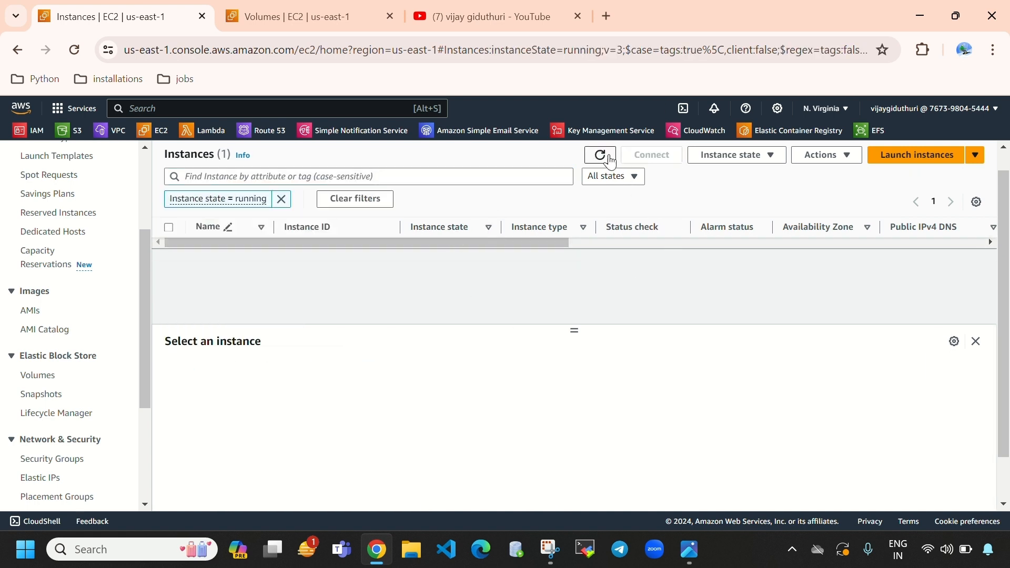
left_click(601, 156)
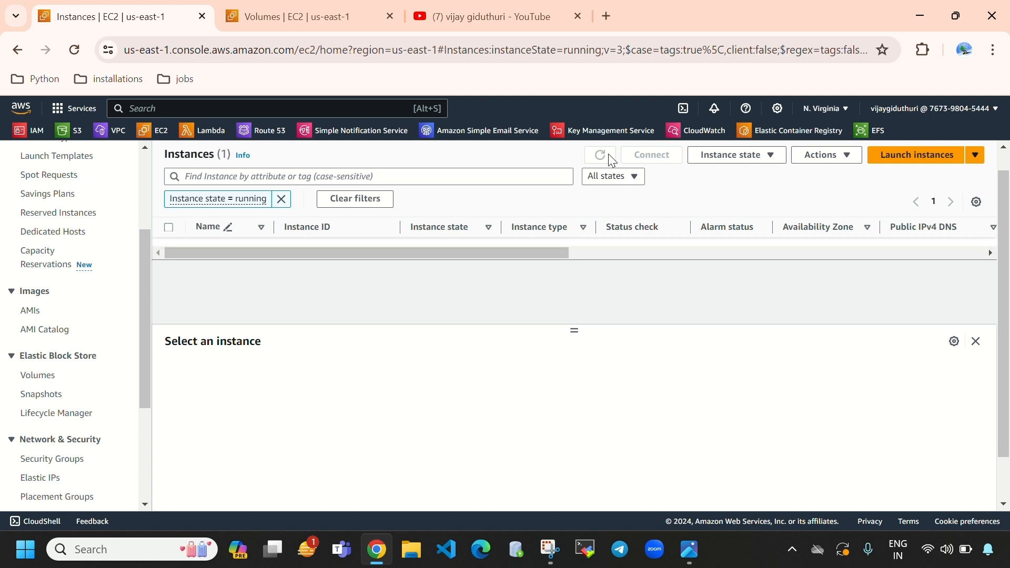
left_click_drag(554, 322, 564, 363)
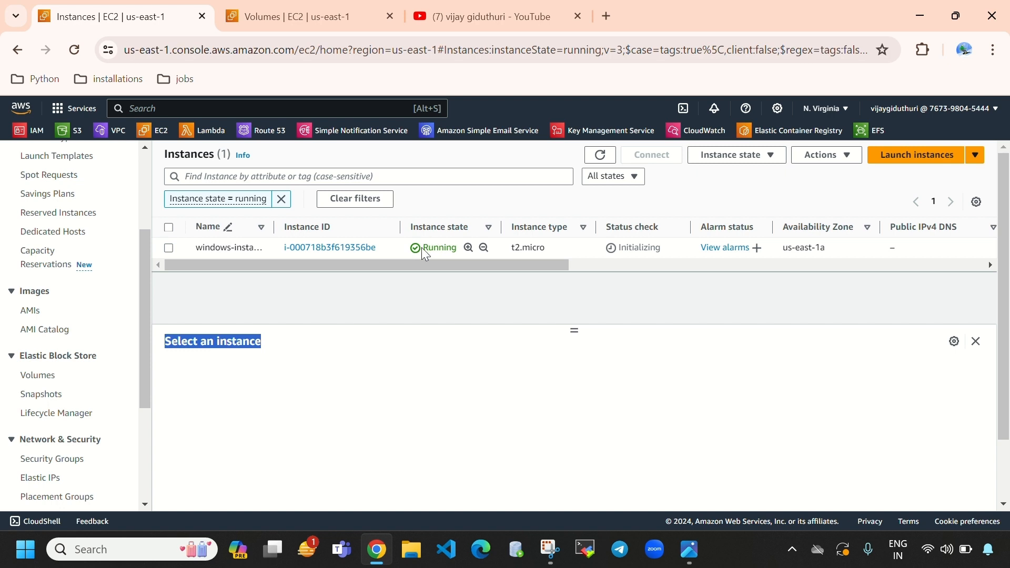
left_click_drag(423, 251, 453, 251)
left_click(388, 246)
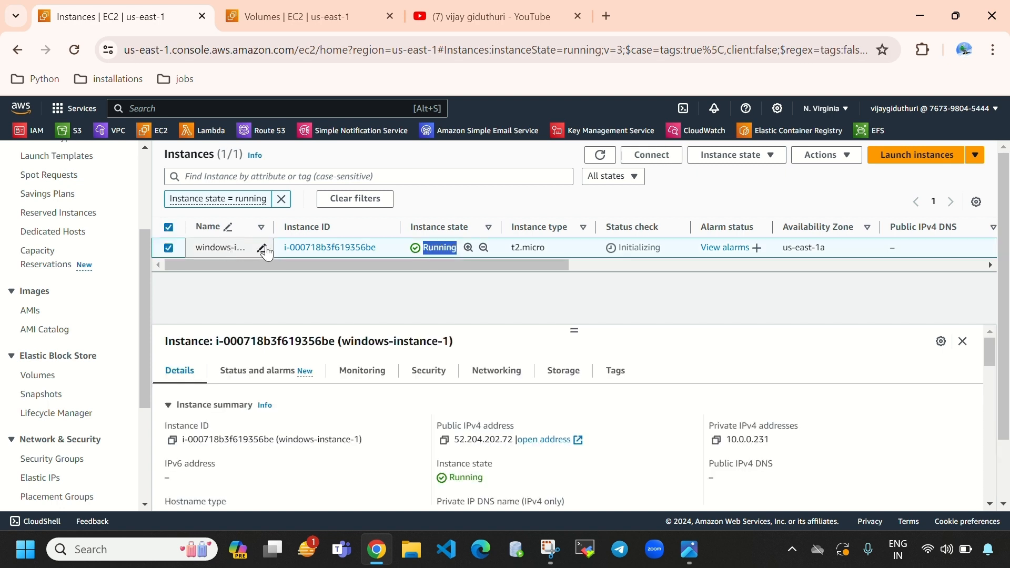
- Check the volume state of the 30 GiB volume on the Volumes page, and return to the instances list
left_click(330, 19)
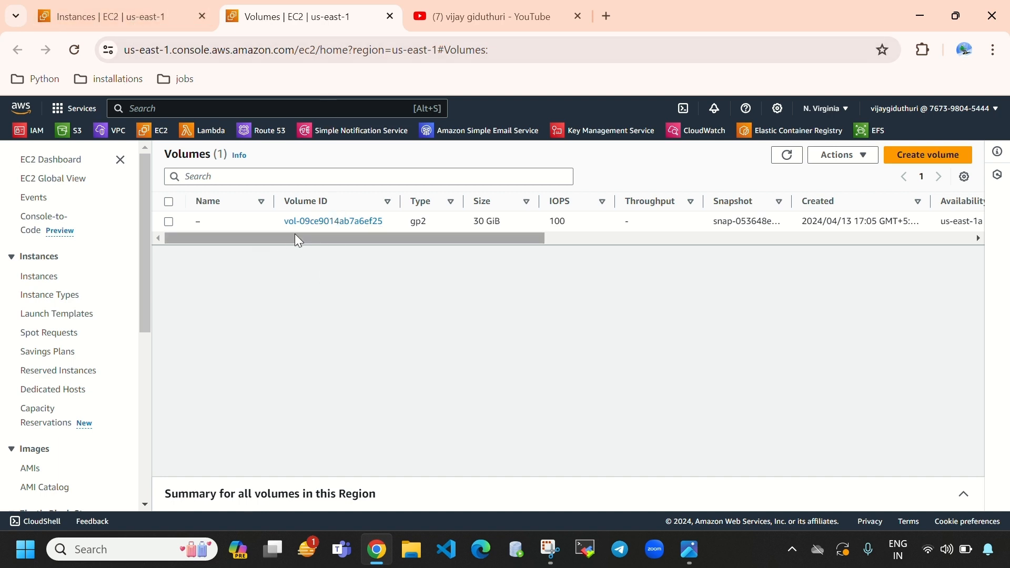
left_click_drag(320, 236, 480, 254)
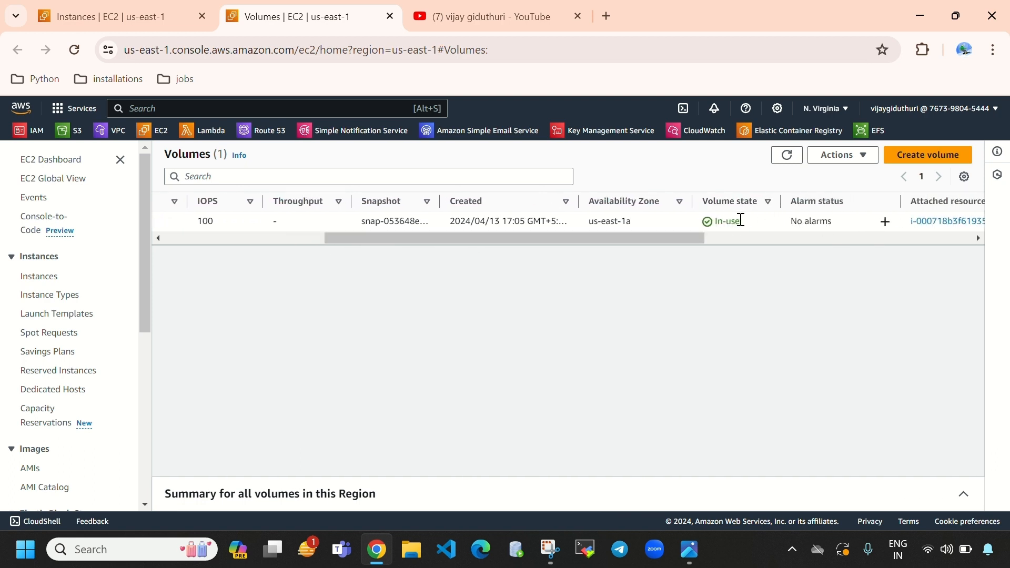
left_click_drag(740, 221, 691, 222)
left_click(131, 17)
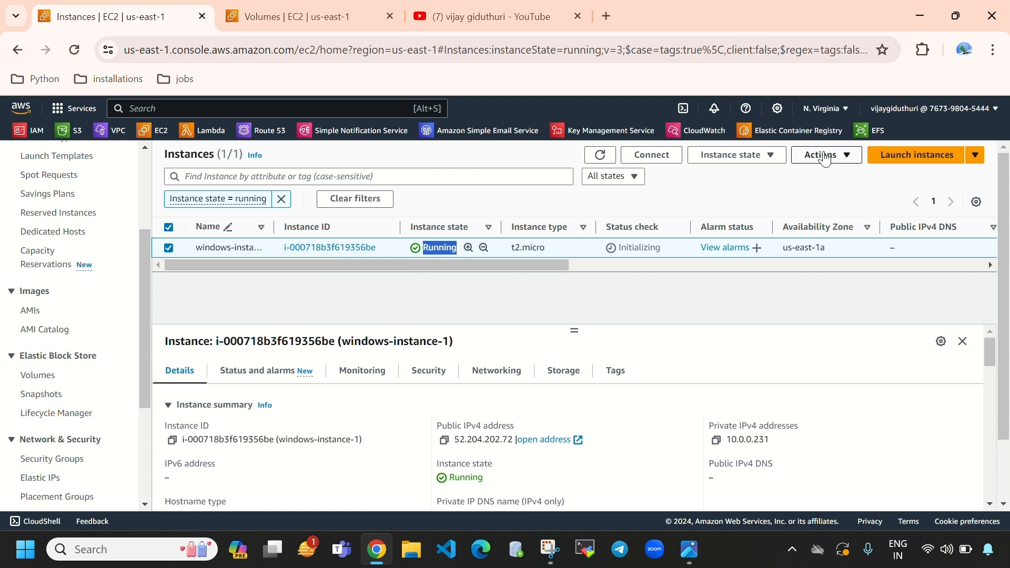
- Open Remote Desktop Connection and set the computer to windows-instance-1's public IPv4 address, 52.204.202.72
left_click(133, 544)
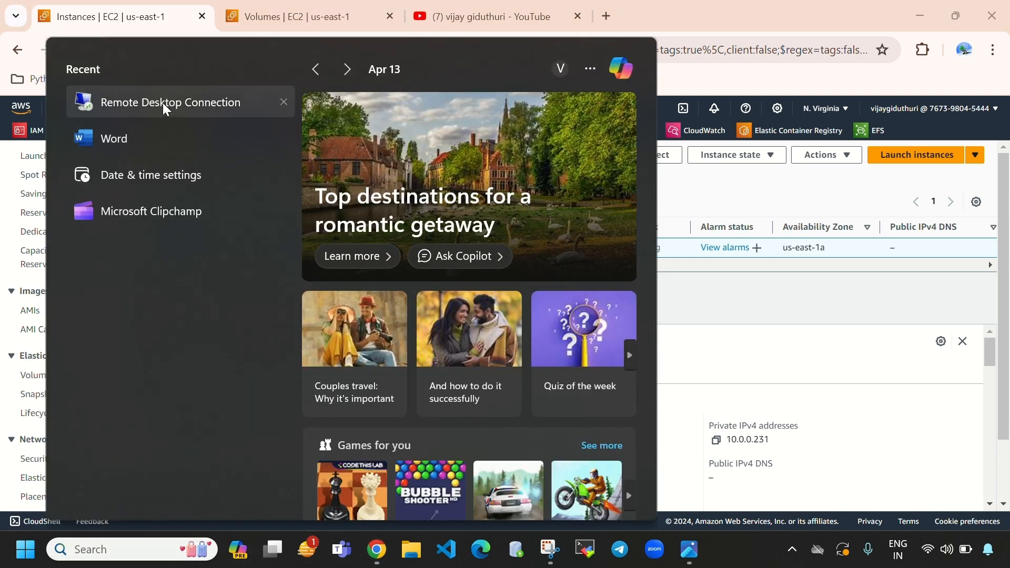
left_click(162, 103)
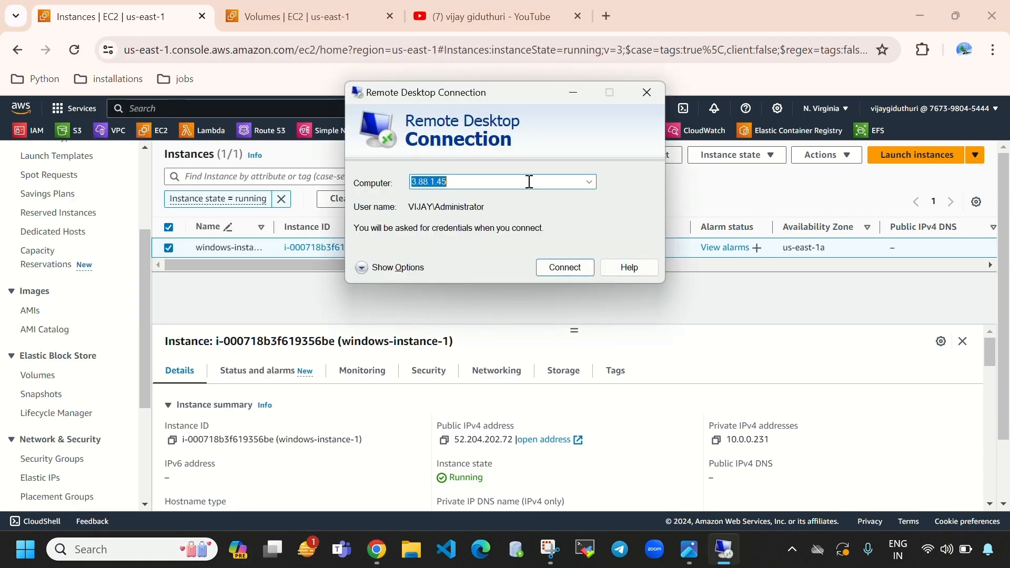
key("BackSpace")
left_click(574, 93)
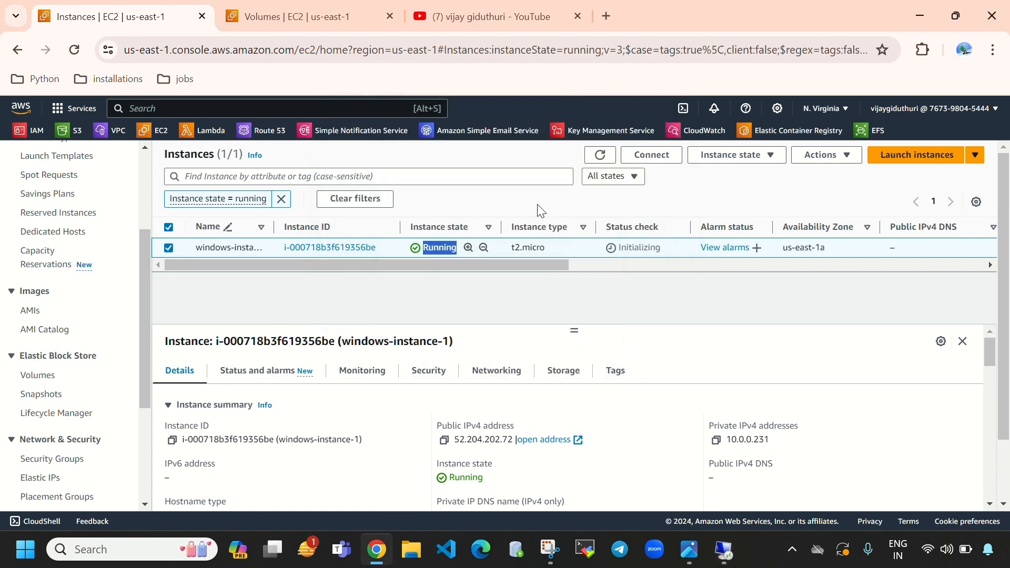
left_click(444, 440)
left_click(724, 550)
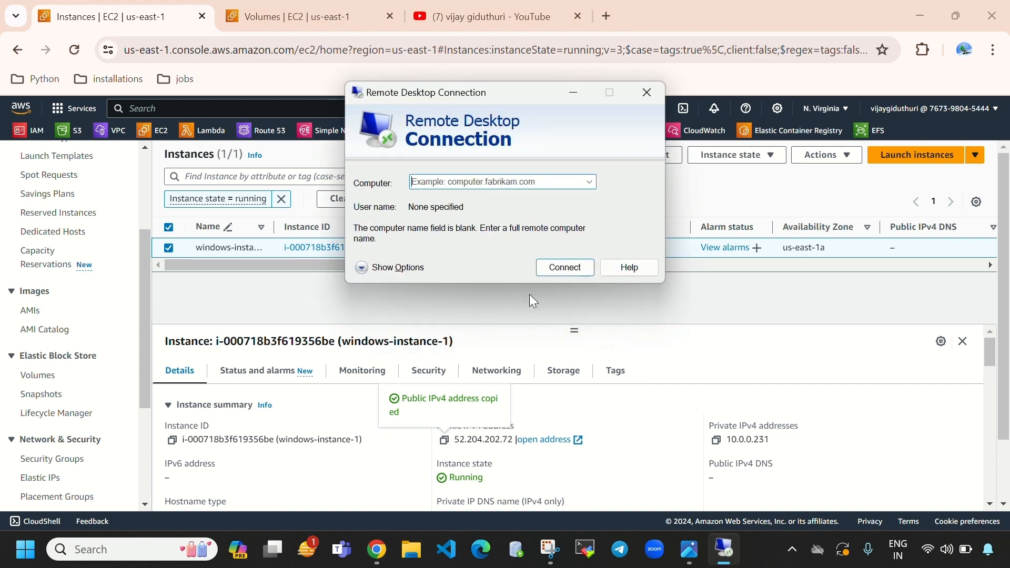
key("ctrl+v")
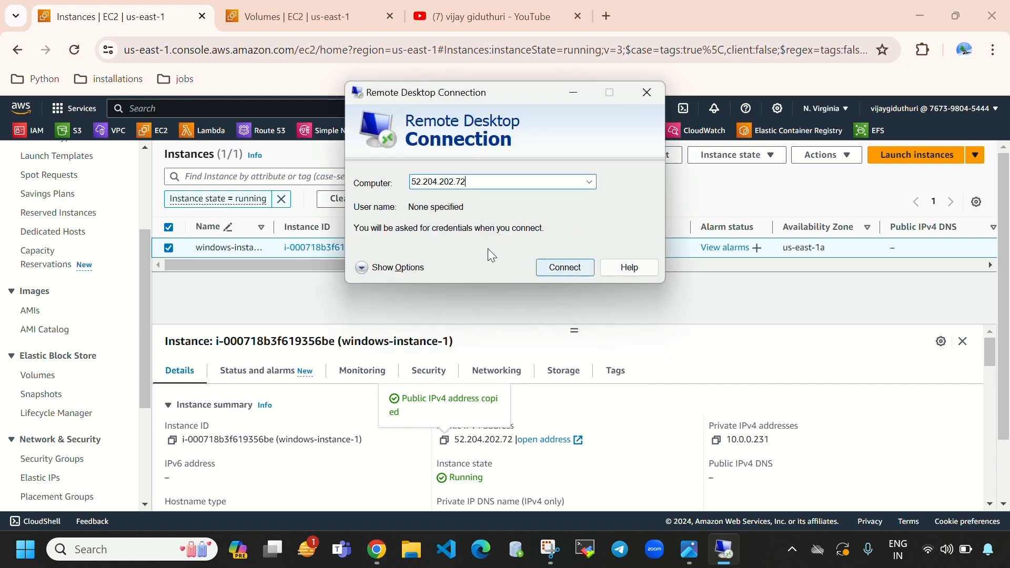
- Copy the username Administrator from the instance's RDP client connection details into Remote Desktop Connection's logon settings, and start connecting
left_click(363, 267)
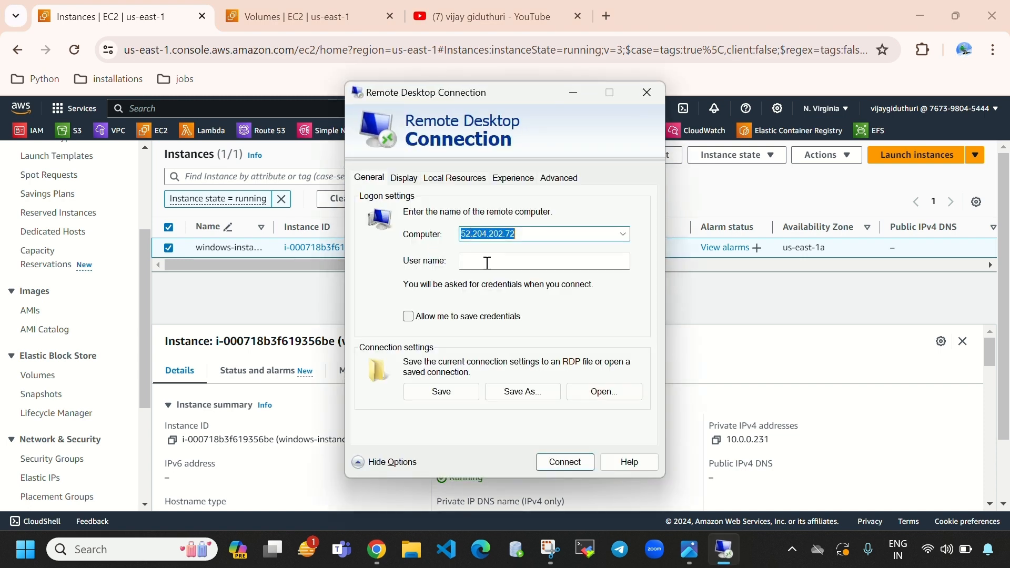
left_click(574, 92)
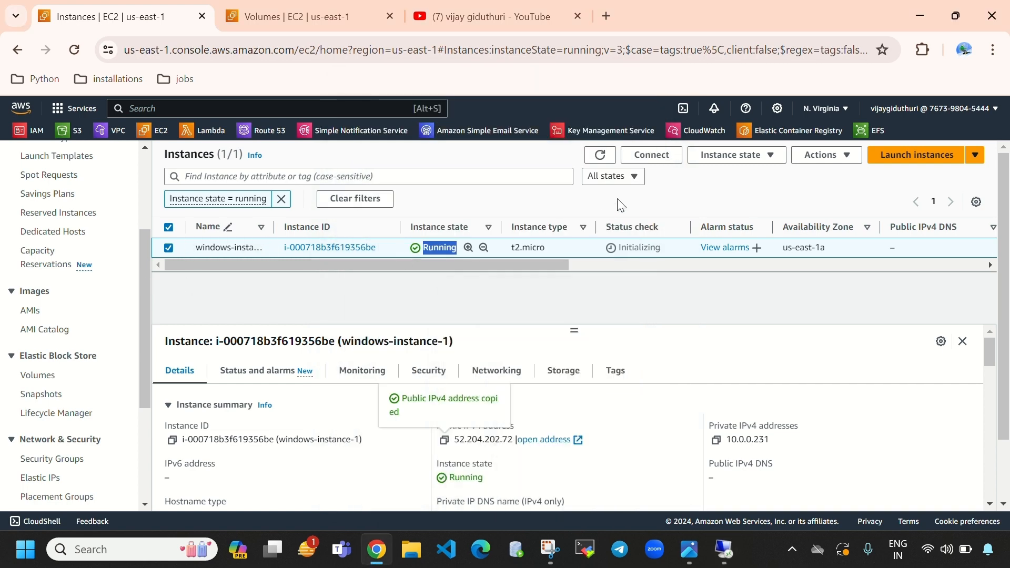
left_click(655, 158)
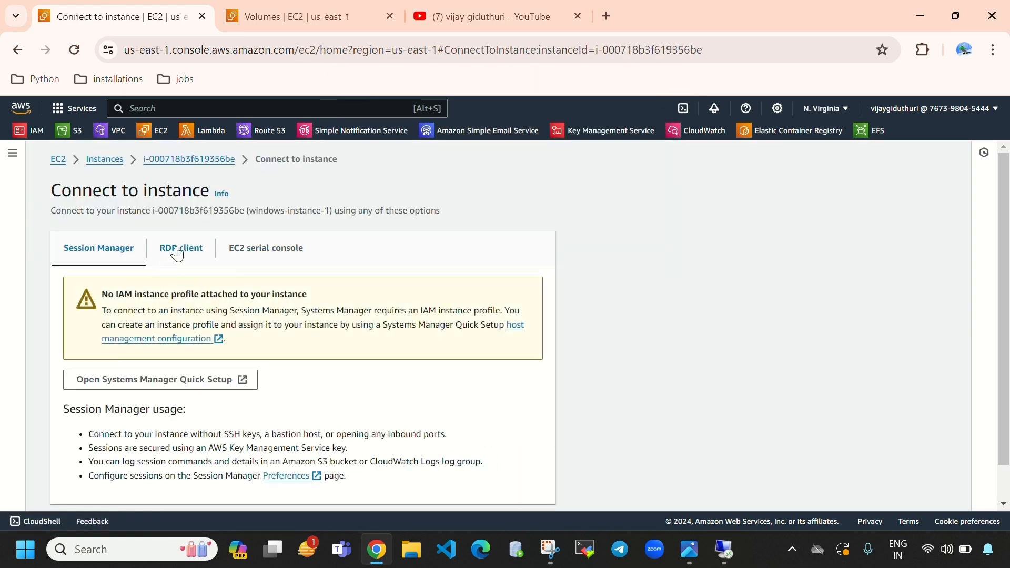
left_click(177, 253)
scroll(263, 315, "down", 4)
left_click(324, 353)
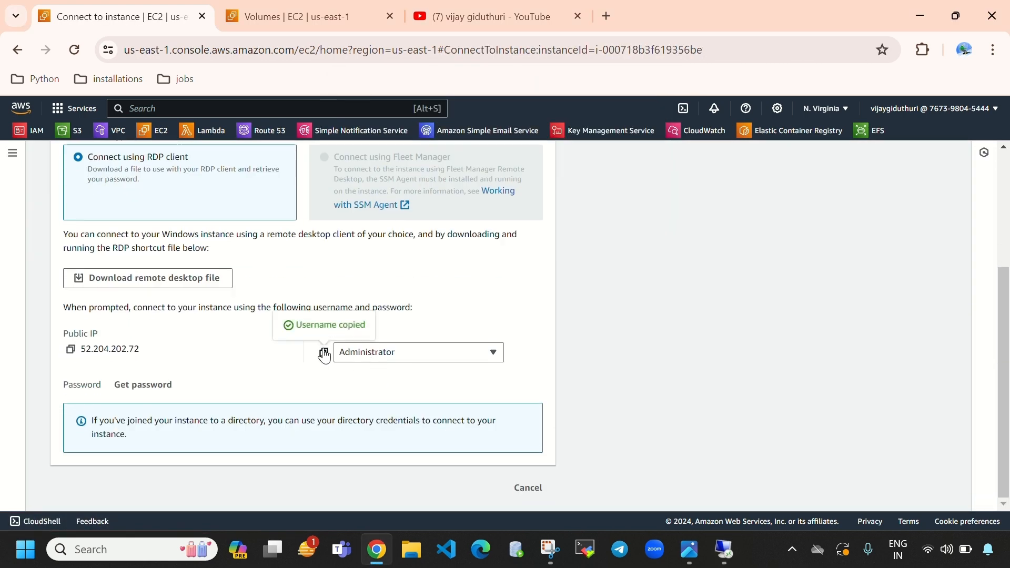
left_click(724, 550)
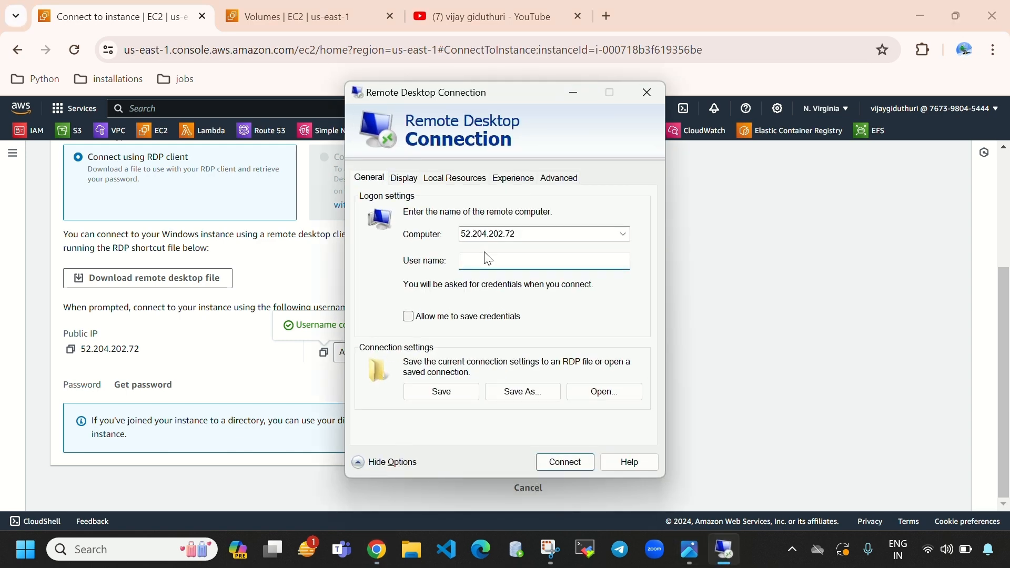
key("ctrl+v")
left_click(581, 465)
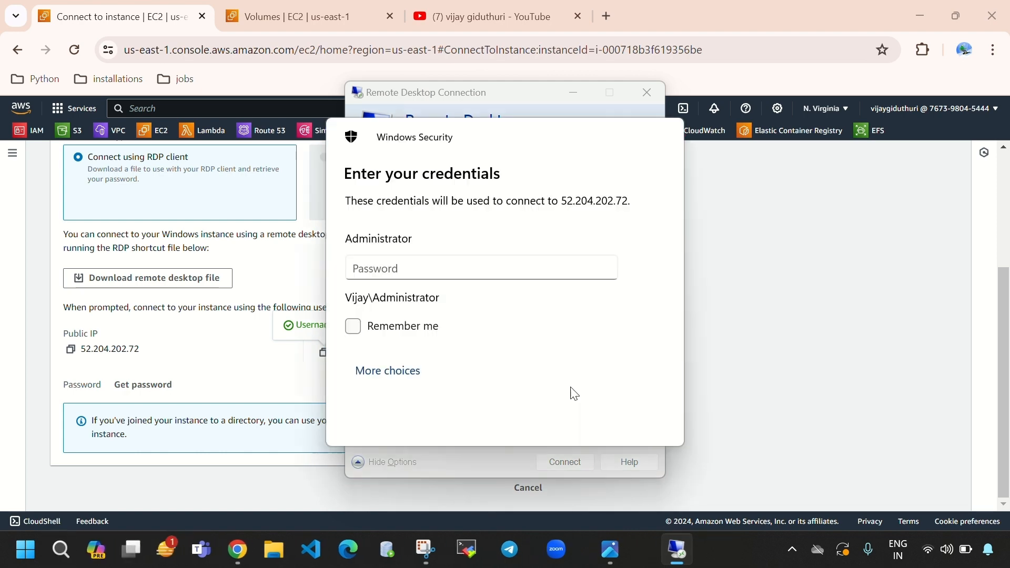
- Retrieve the Windows administrator password in the EC2 console by uploading the private key file ec2key.pem and decrypting it
left_click(694, 211)
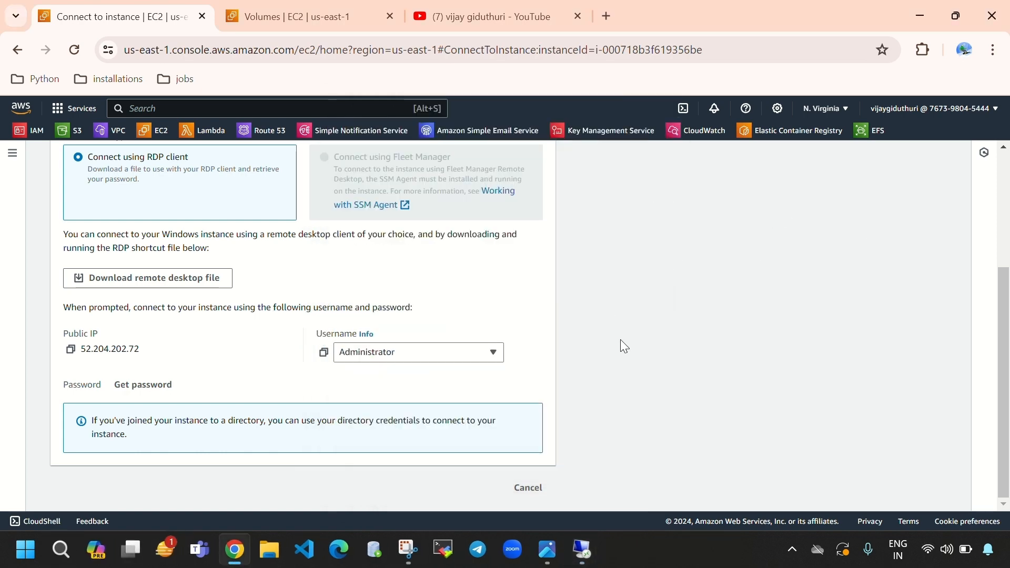
left_click(143, 384)
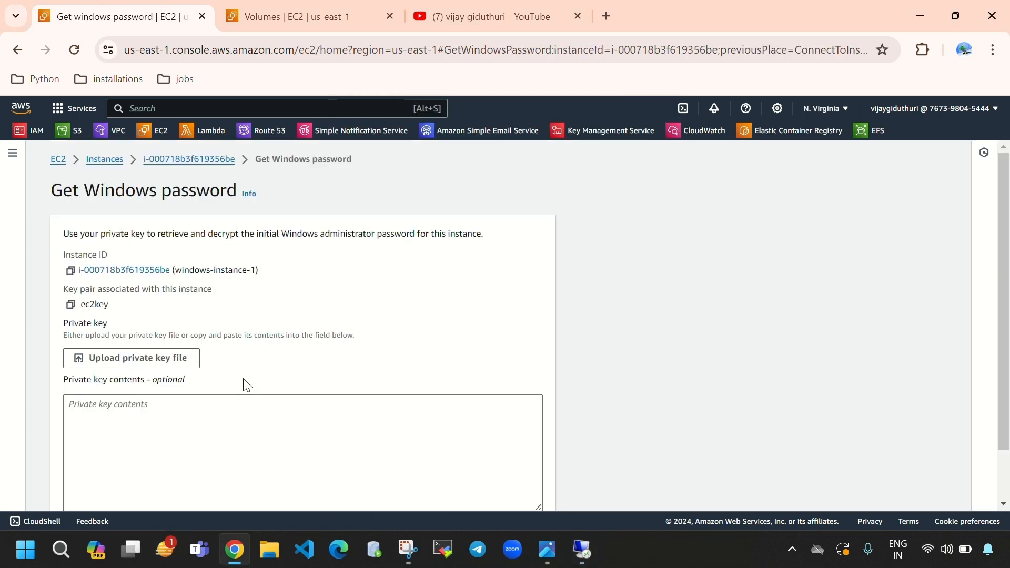
scroll(278, 405, "down", 1)
left_click(144, 299)
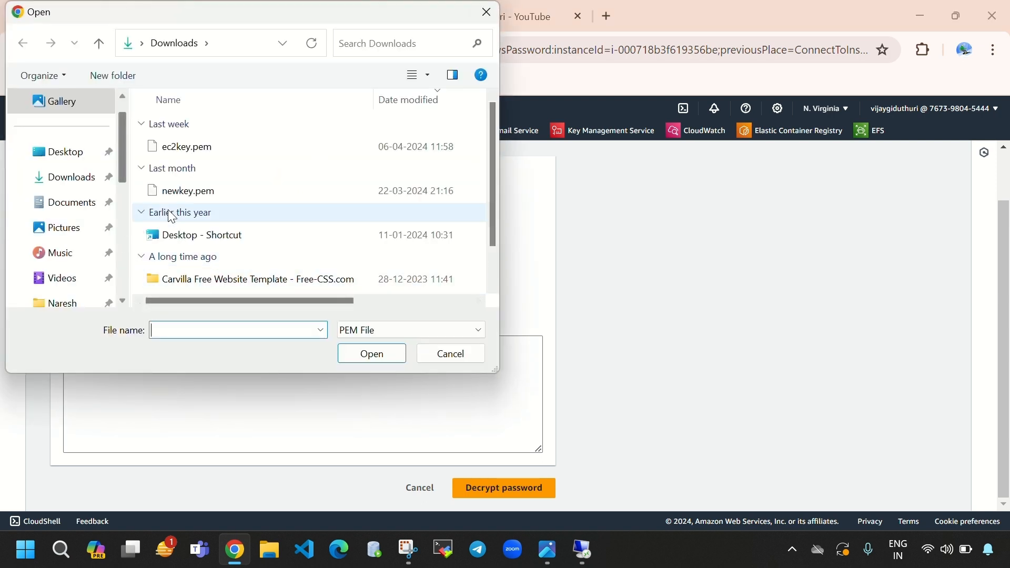
left_click(225, 152)
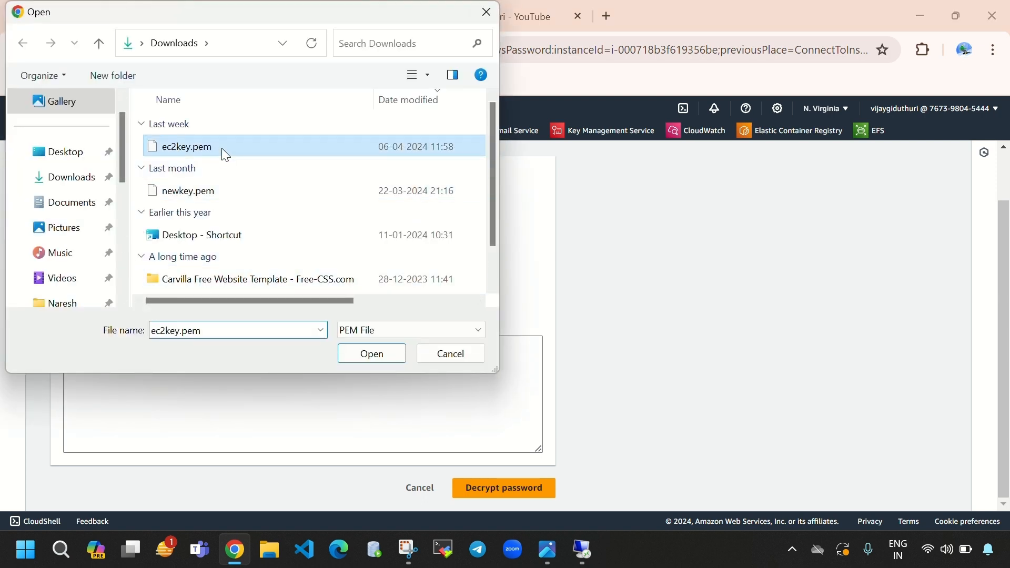
left_click(398, 355)
scroll(467, 388, "down", 6)
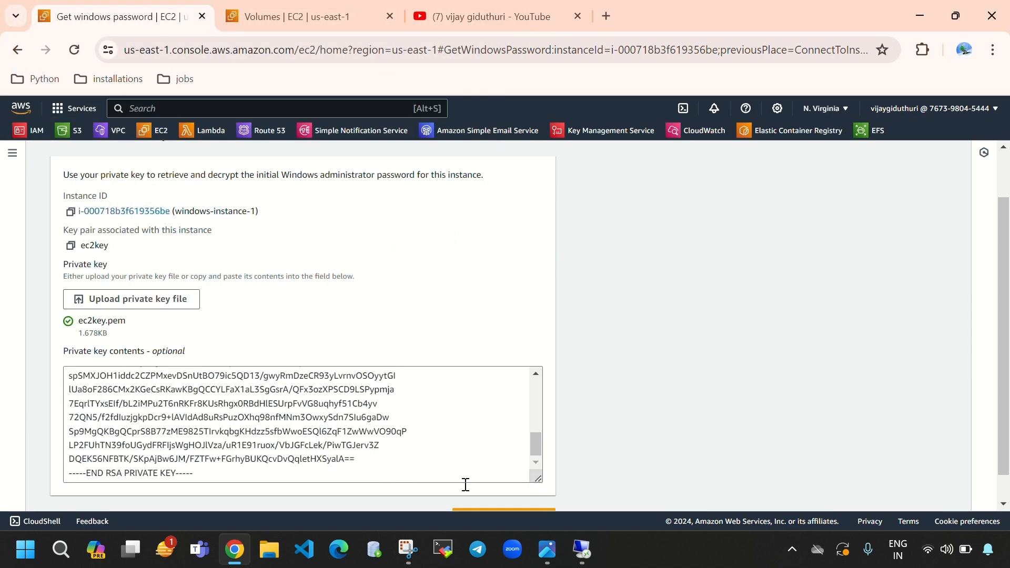
left_click(498, 487)
scroll(346, 387, "down", 2)
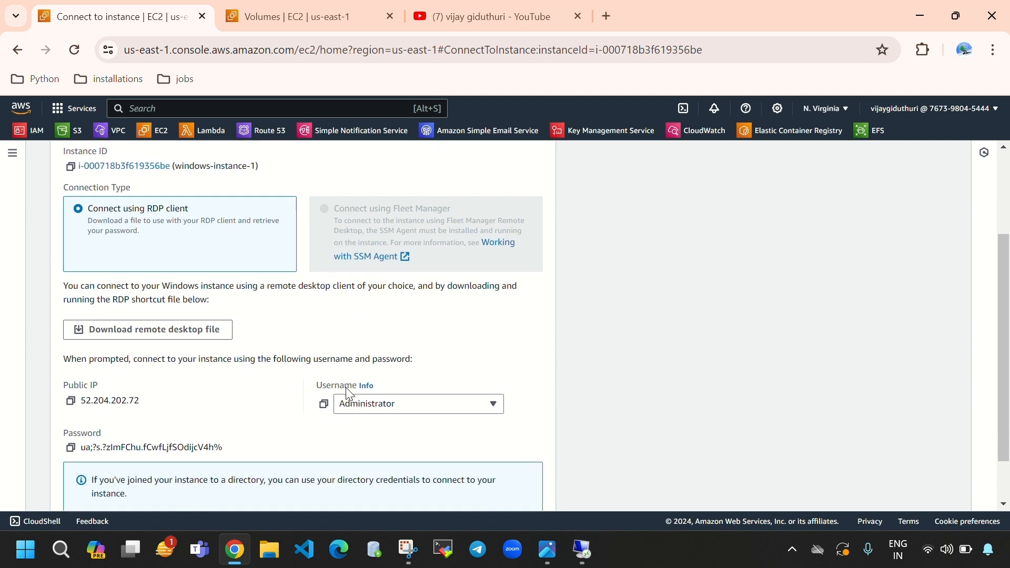
- Paste the decrypted administrator password into the Remote Desktop credentials prompt and connect despite the certificate errors
left_click(71, 388)
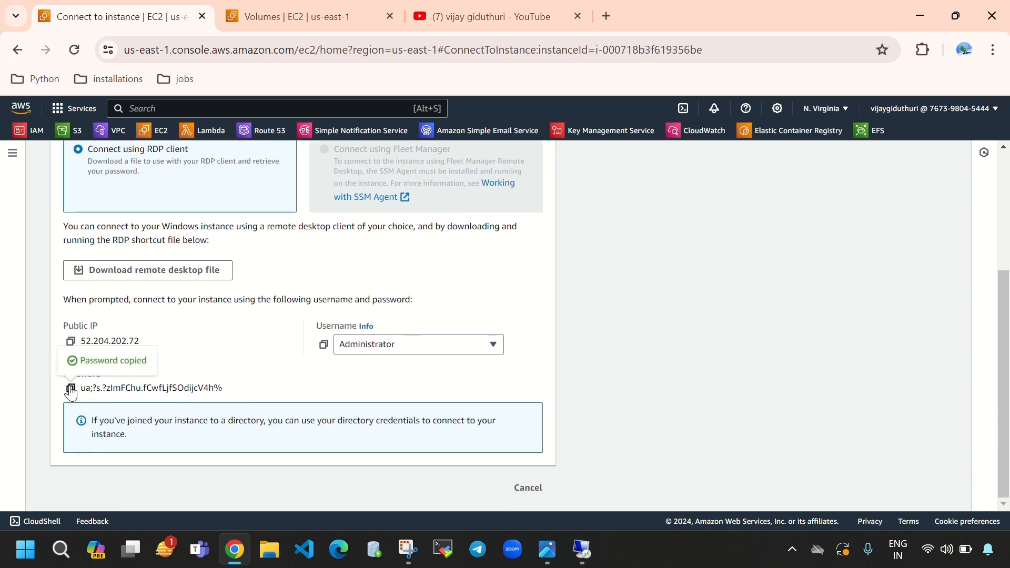
left_click(582, 548)
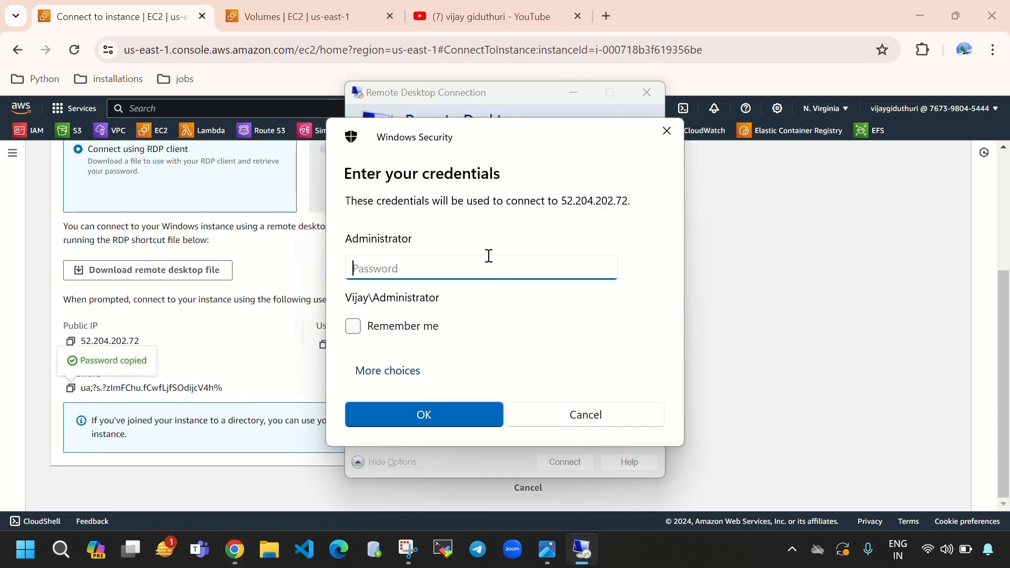
key("ctrl+v")
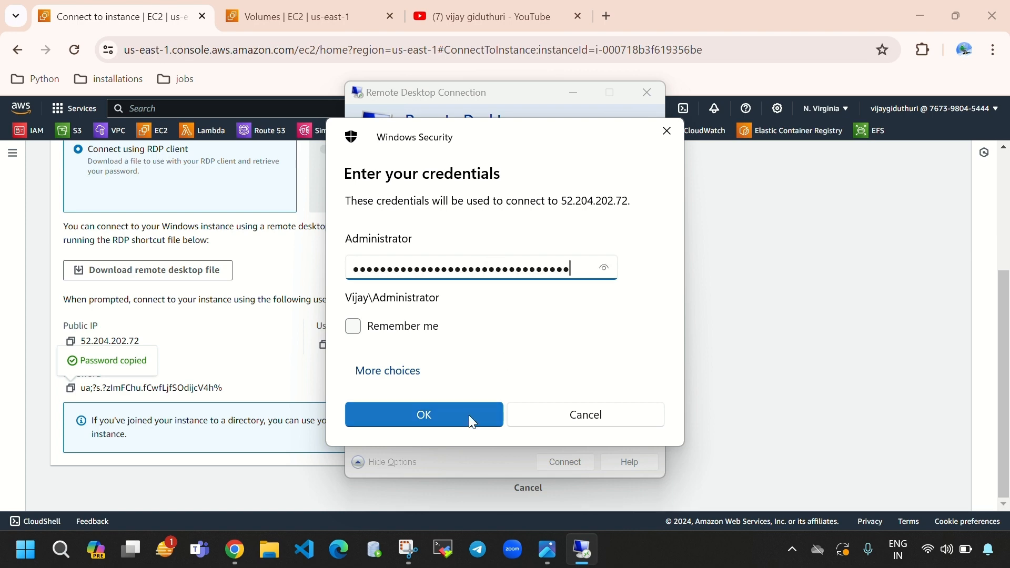
left_click(469, 416)
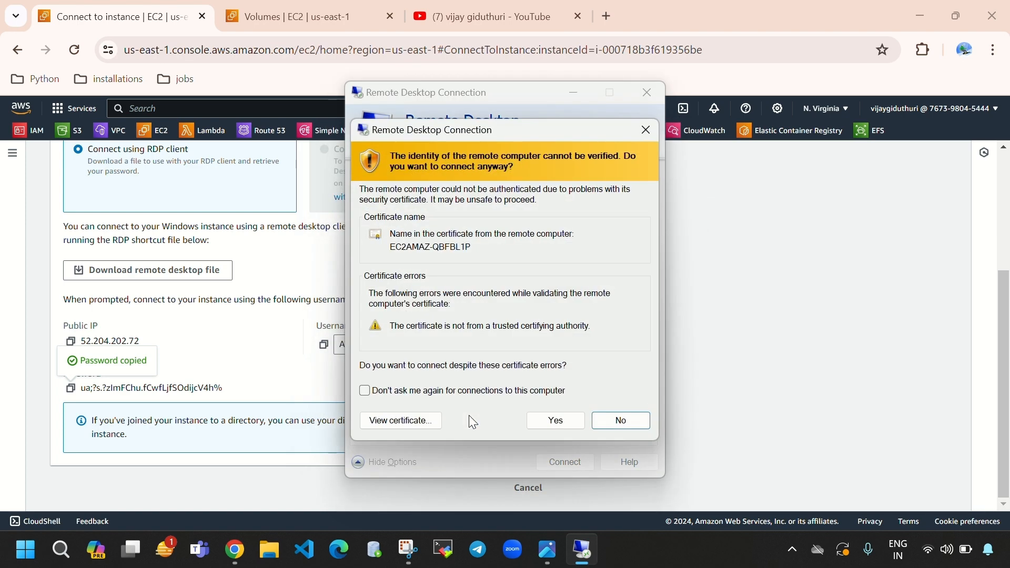
left_click(554, 419)
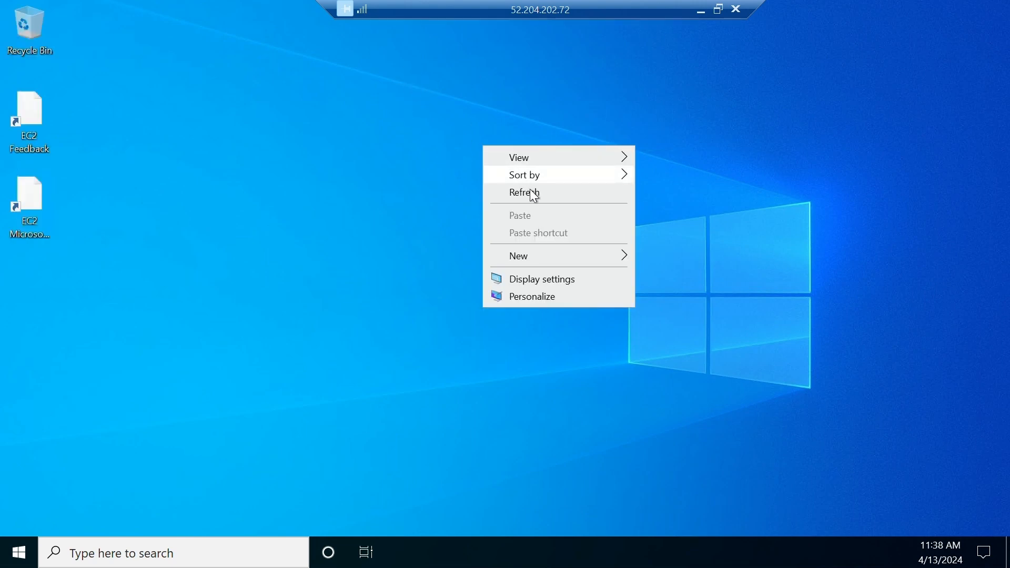
- Refresh the remote Windows desktop and allow the PC to be discoverable on Network 2
left_click(531, 190)
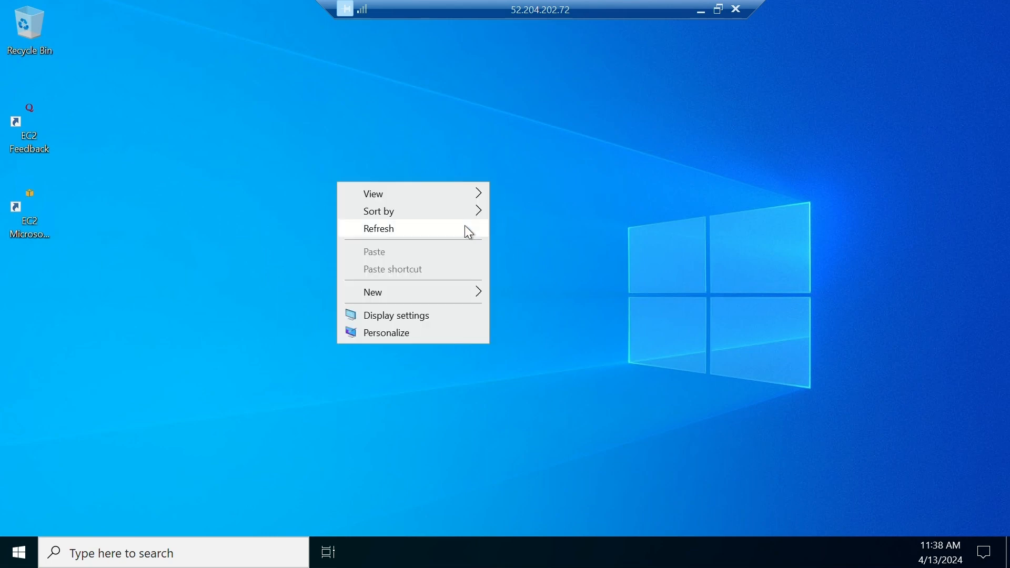
left_click(466, 228)
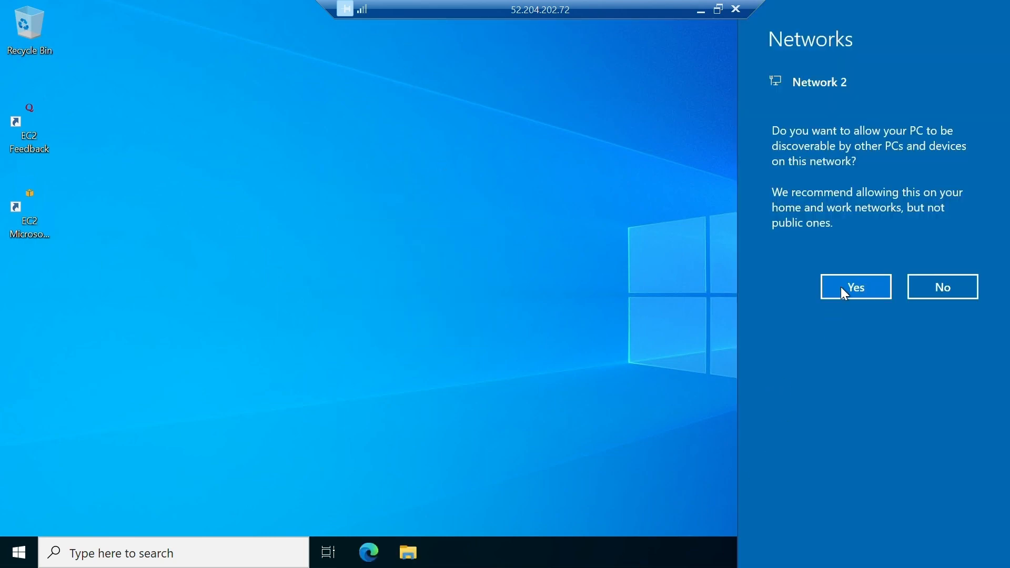
left_click(842, 288)
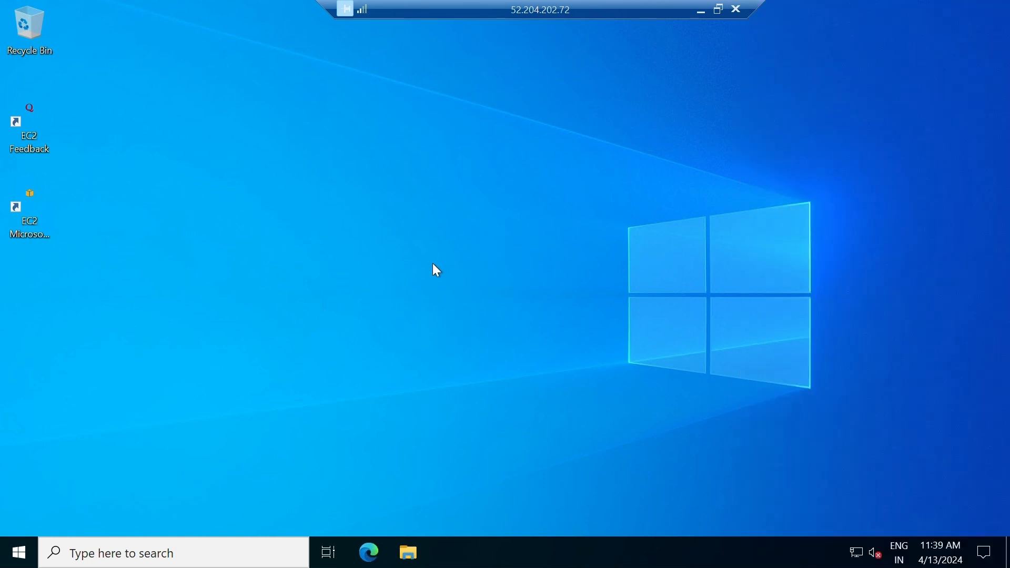
- Refresh the remote desktop, and check the IPv4 addresses of windows-instance-1 in the EC2 console's instance summary
right_click(451, 156)
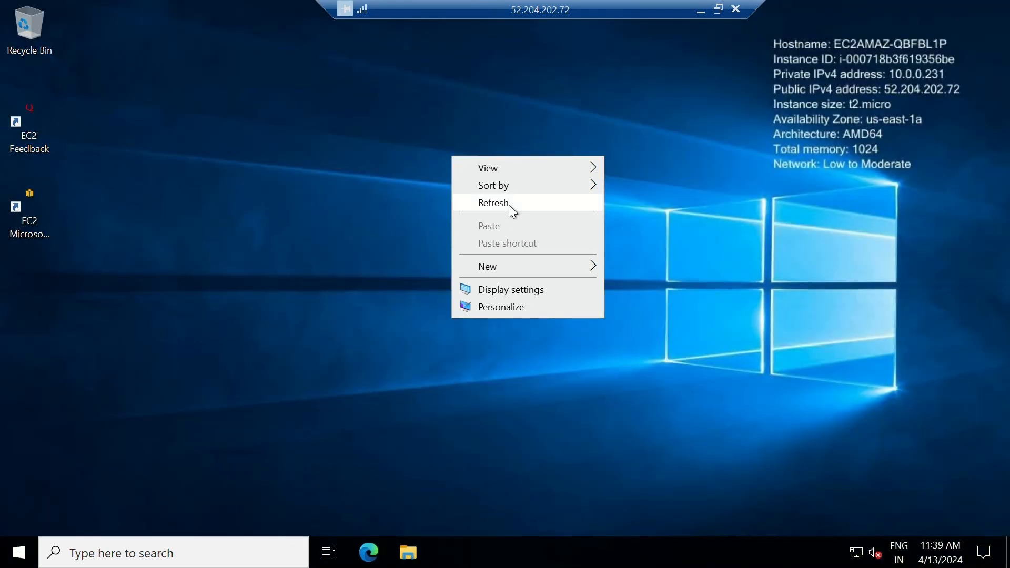
left_click(509, 205)
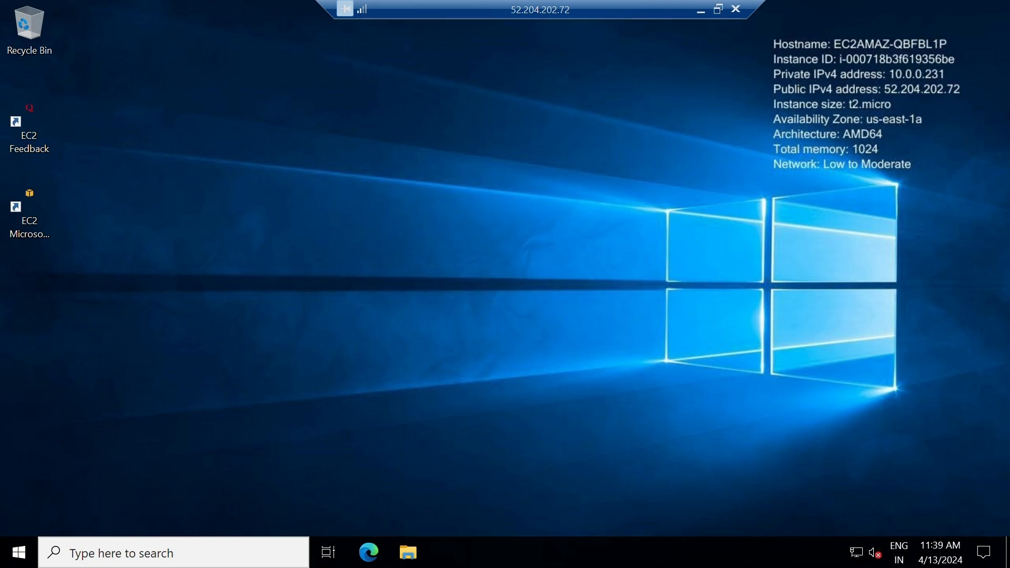
left_click(699, 10)
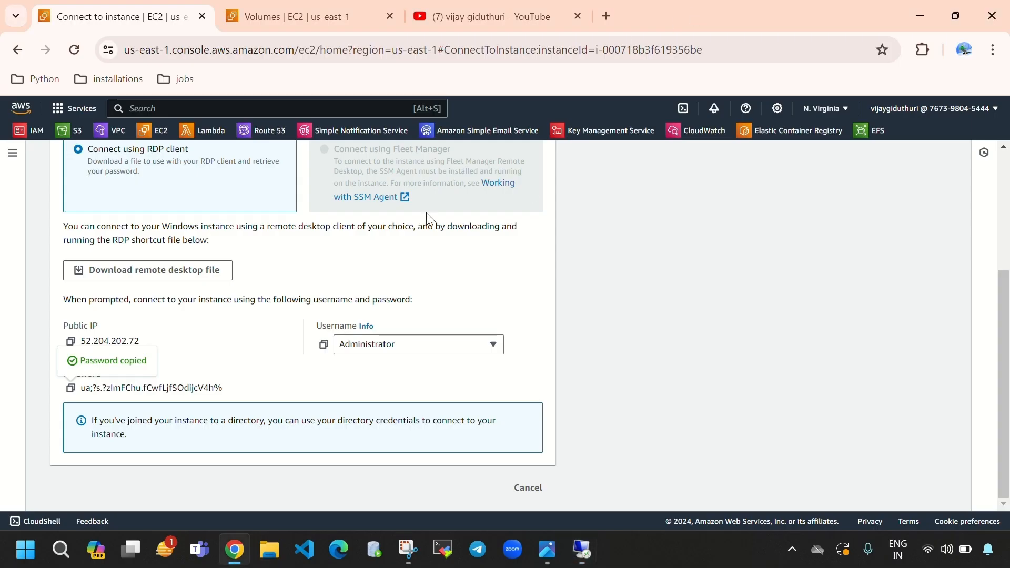
scroll(217, 417, "up", 5)
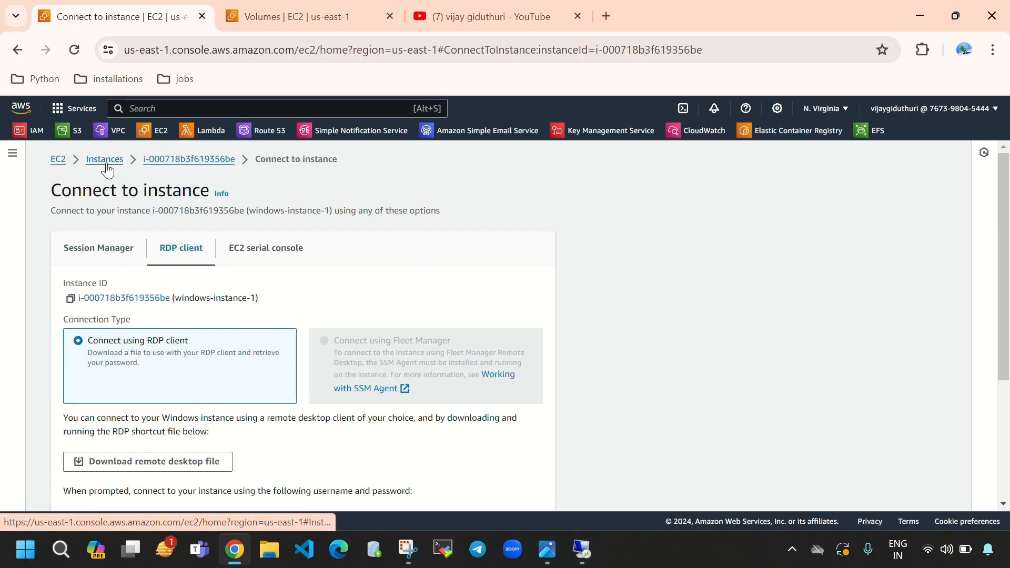
left_click(105, 159)
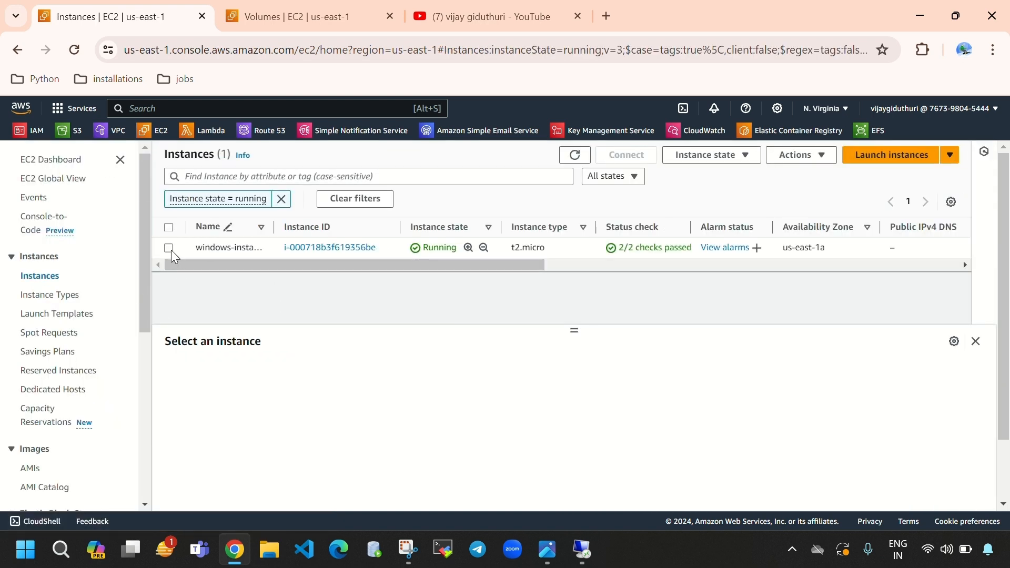
left_click(169, 248)
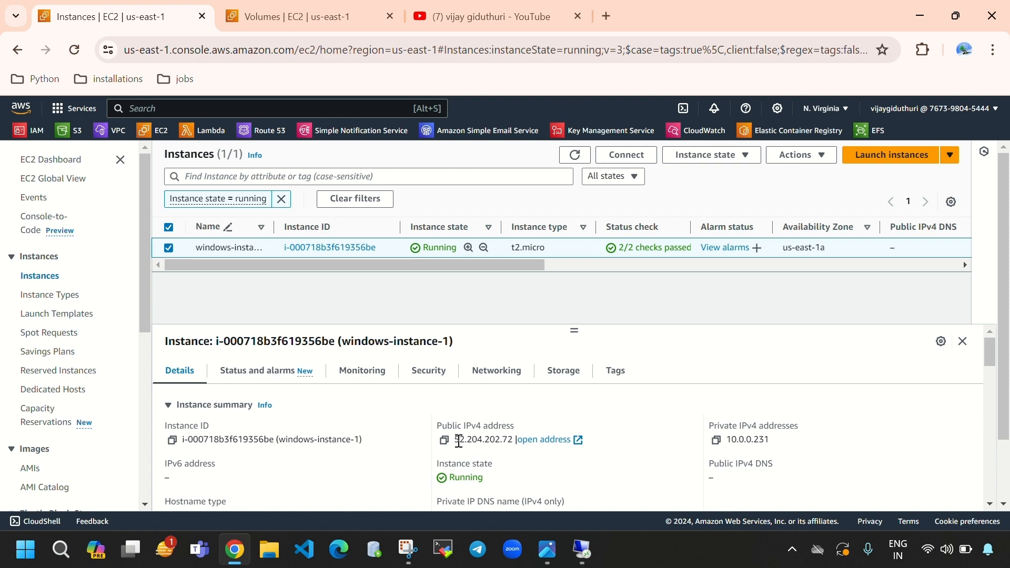
left_click_drag(459, 441, 513, 444)
left_click(578, 412)
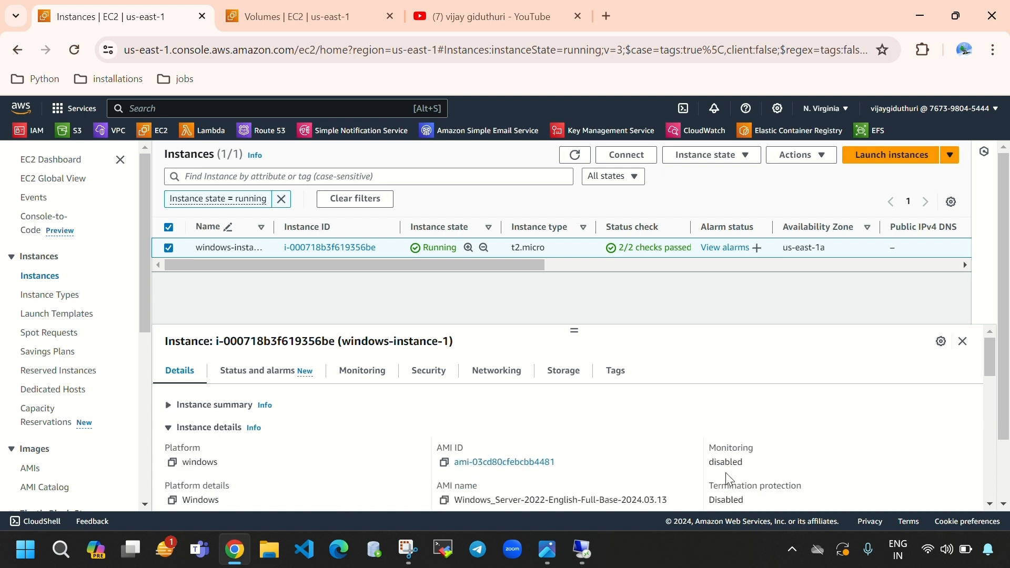
left_click(211, 407)
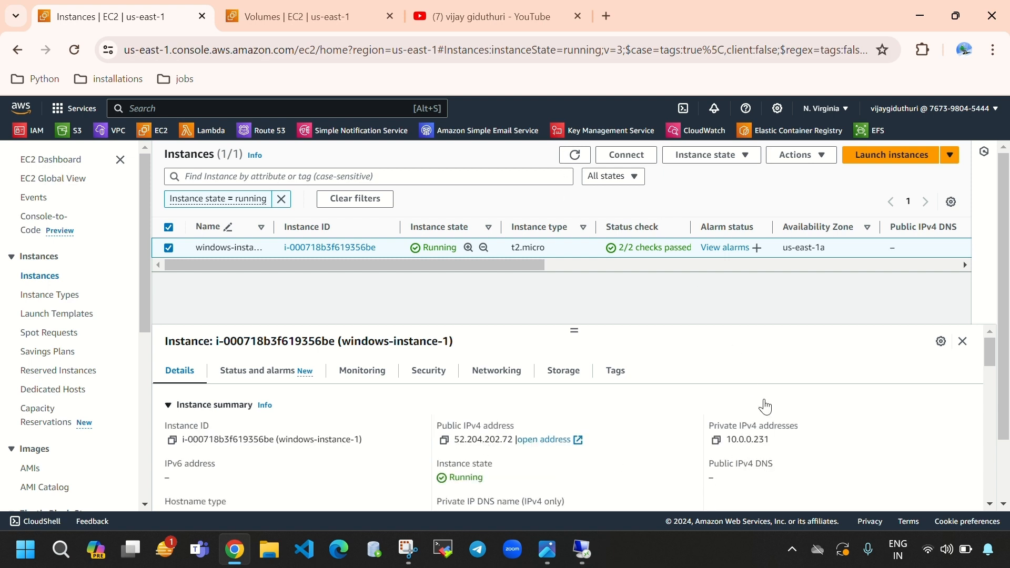
- Compare the capacity of Local Disk (C:) on the remote Windows machine with the volume's size in the EC2 console
left_click(583, 550)
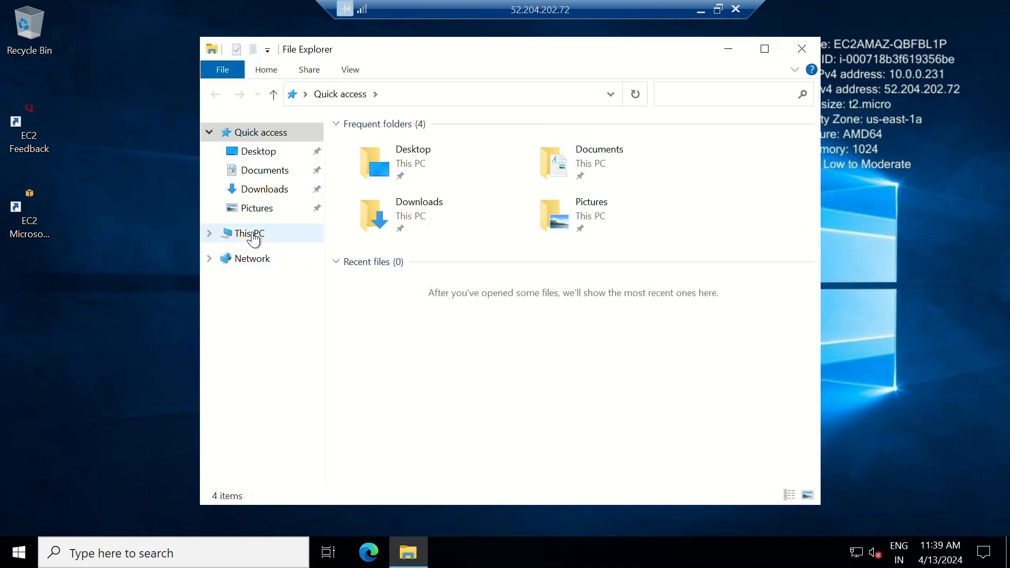
left_click(254, 235)
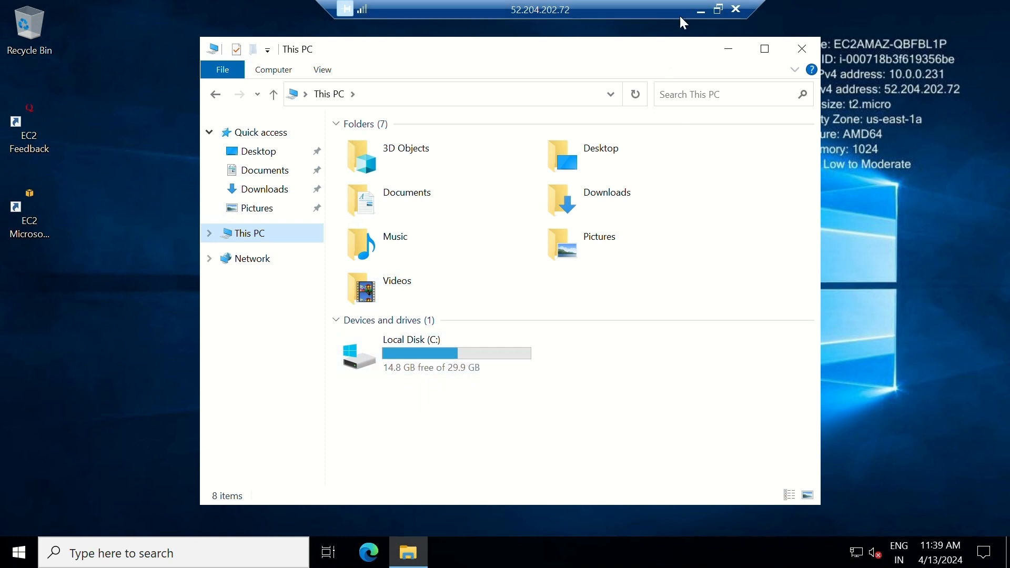
left_click(700, 9)
key("ctrl+Tab")
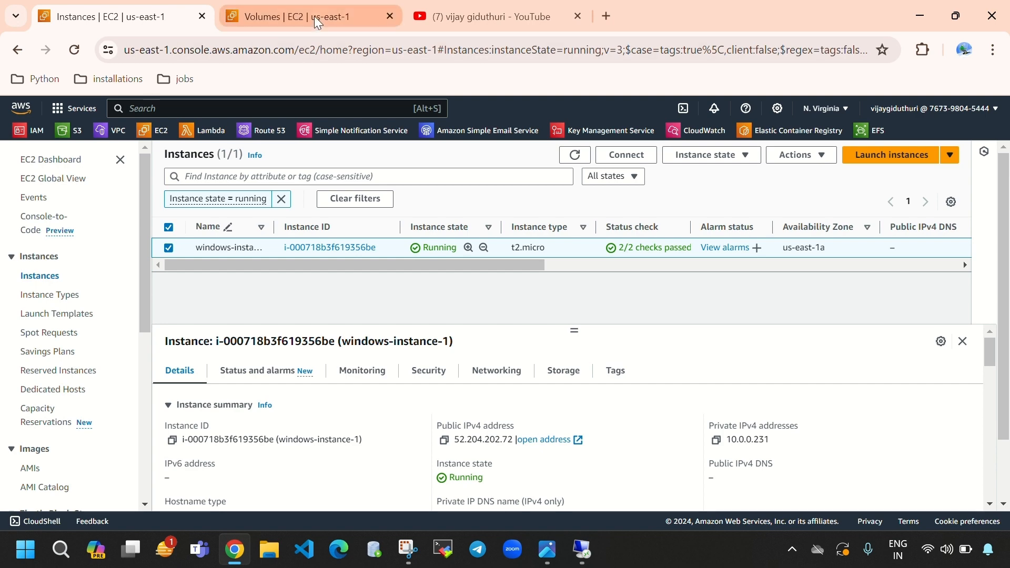
left_click_drag(410, 242, 234, 263)
left_click(121, 14)
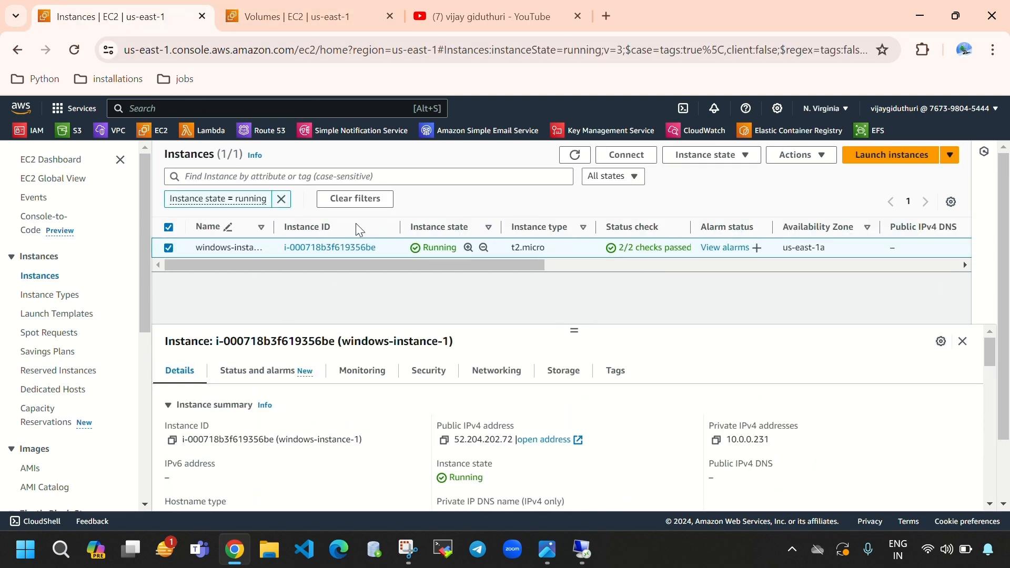
left_click(315, 21)
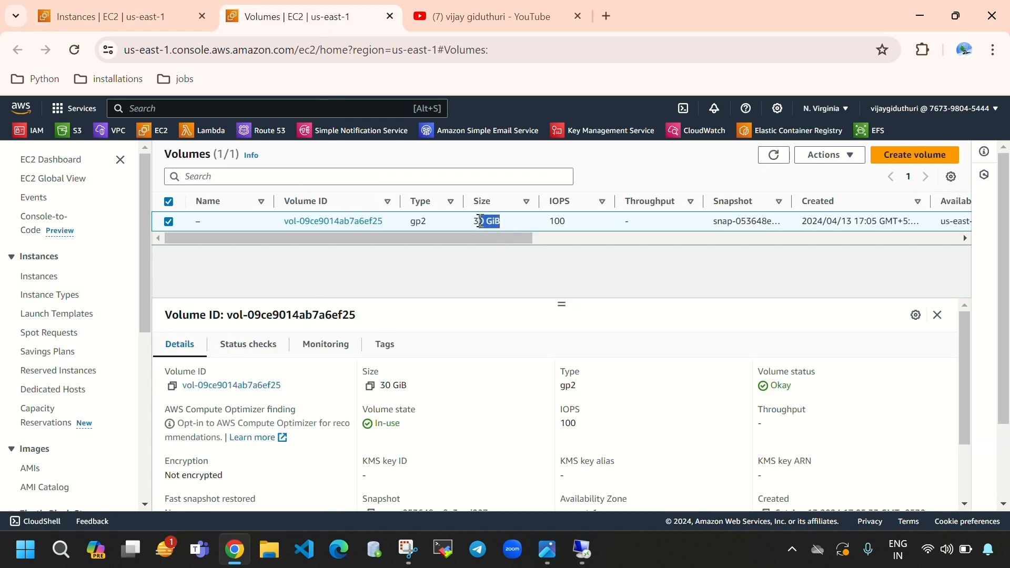
left_click(500, 263)
- Switch back to the remote Windows session and create a folder in Local Disk (C:), named with the account owner's first name
left_click(580, 561)
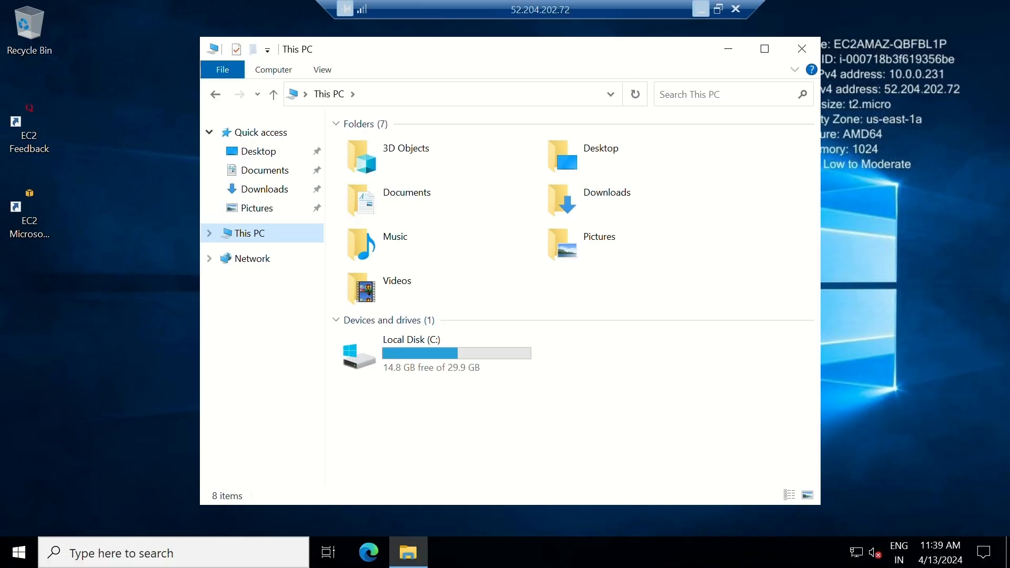
double_click(478, 361)
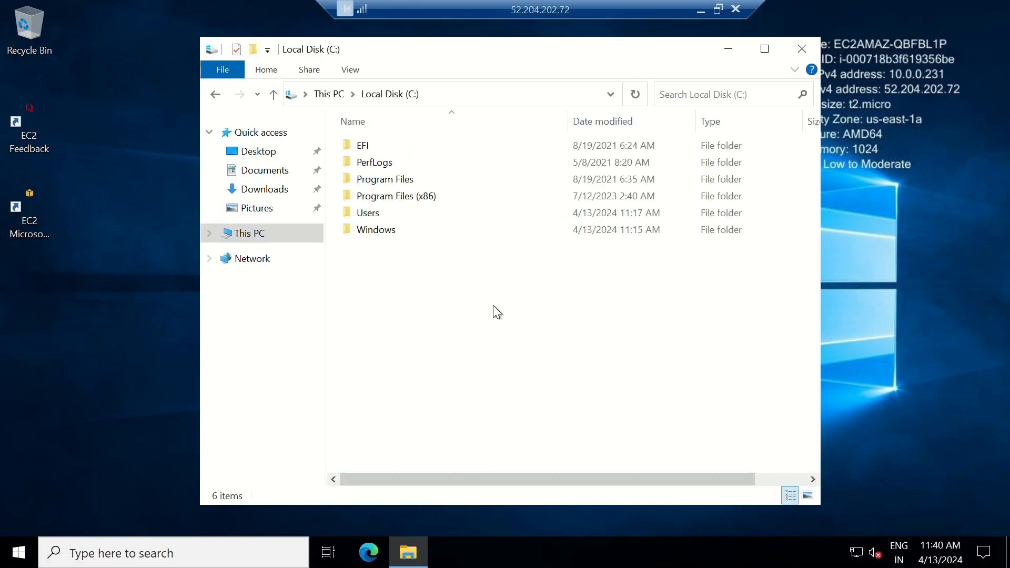
right_click(519, 332)
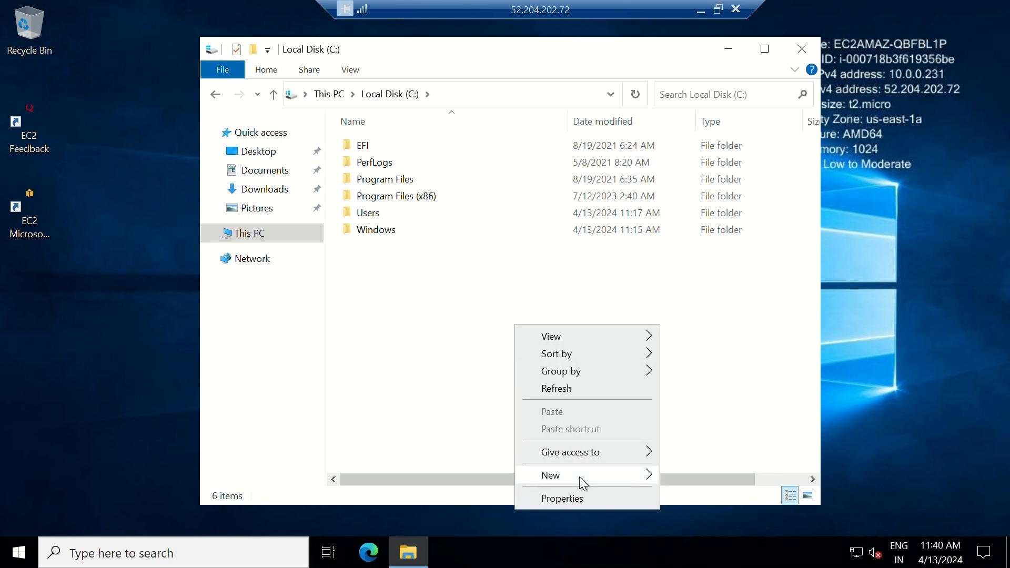
mouse_move(580, 478)
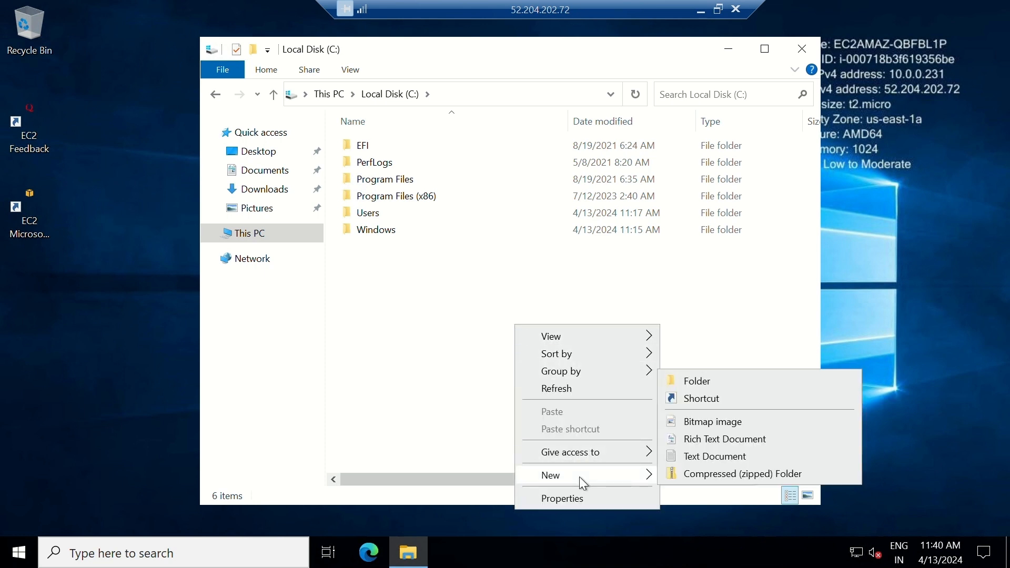
left_click(735, 384)
type("vijay")
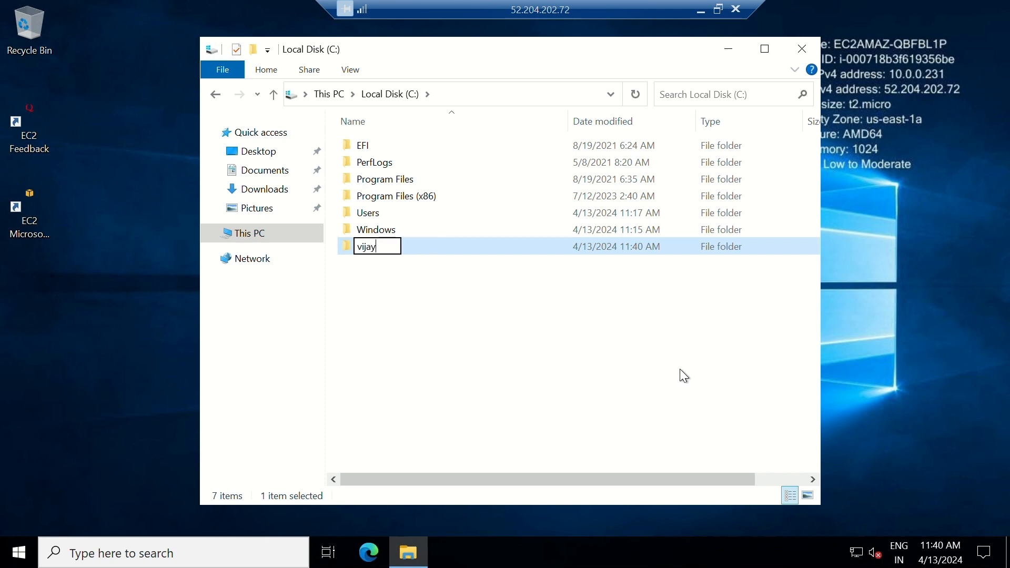
key("Return")
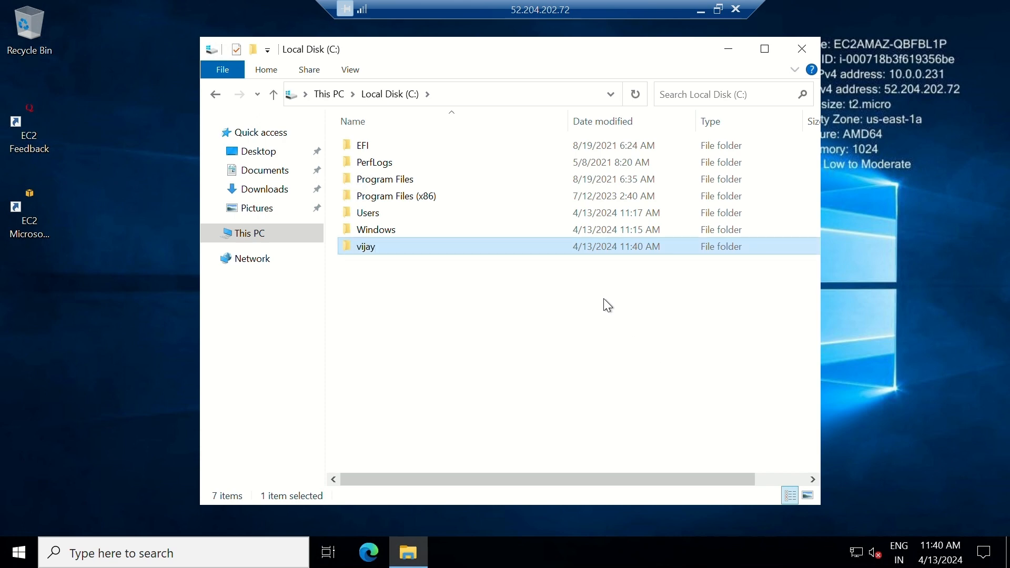
- Copy the new folder and paste it repeatedly into Local Disk (C:) to make 83 duplicates
key("ctrl+c")
key("ctrl+v")
key("ctrl+v")
key("ctrl+v")
key("ctrl+v")
key("ctrl+v")
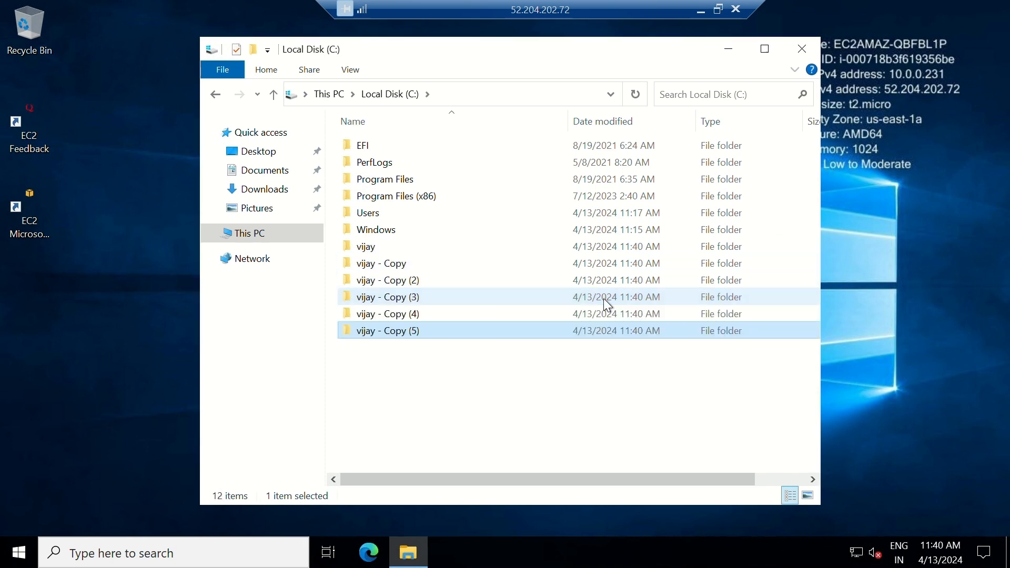
key("ctrl+v")
key("ctrl+v")
key("ctrl+v")
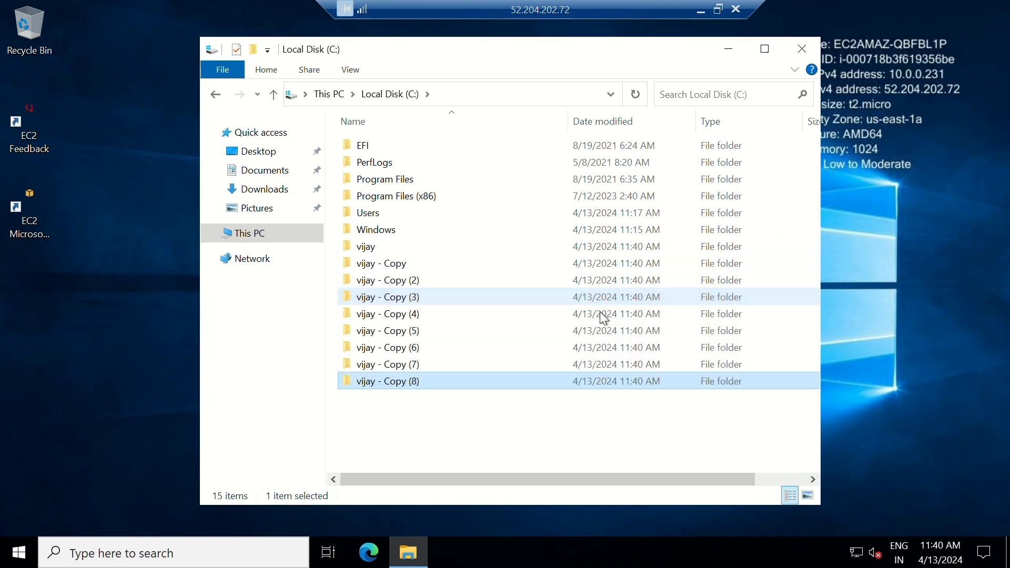
key("ctrl+v")
key("ctrl+v")
key("ctrl+v")
key("ctrl+v")
key("ctrl+v")
key("ctrl+v")
key("ctrl+v")
key("ctrl+v")
key("ctrl+v")
key("ctrl+v")
key("ctrl+v")
key("ctrl+v")
key("ctrl+v")
key("ctrl+v")
key("ctrl+v")
key("ctrl+v")
key("ctrl+v")
key("ctrl+v")
key("ctrl+v")
key("ctrl+v")
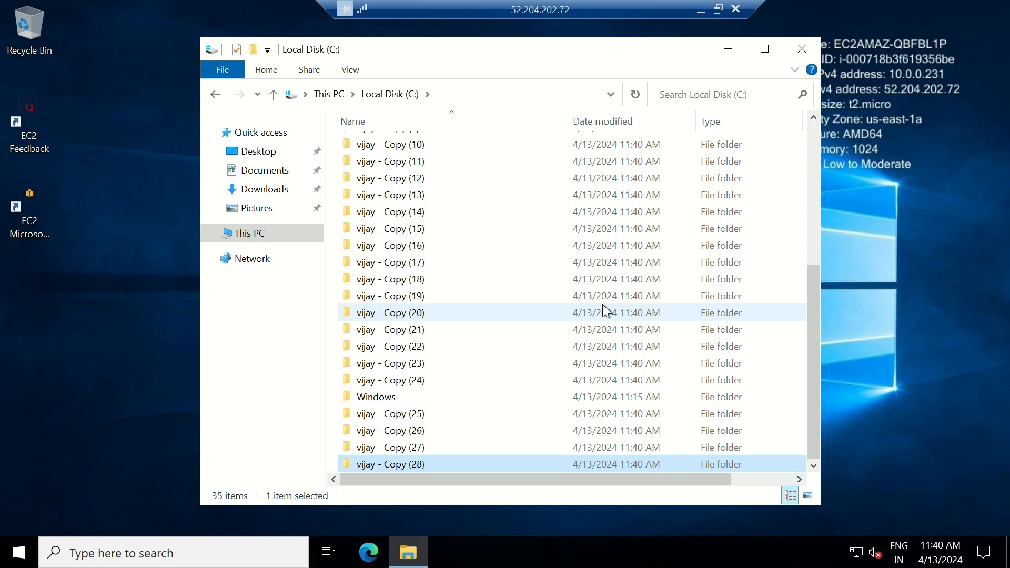
key("ctrl+v")
key("ctrl+v")
key("ctrl+v")
key("ctrl+v")
key("ctrl+v")
key("ctrl+v")
key("ctrl+v")
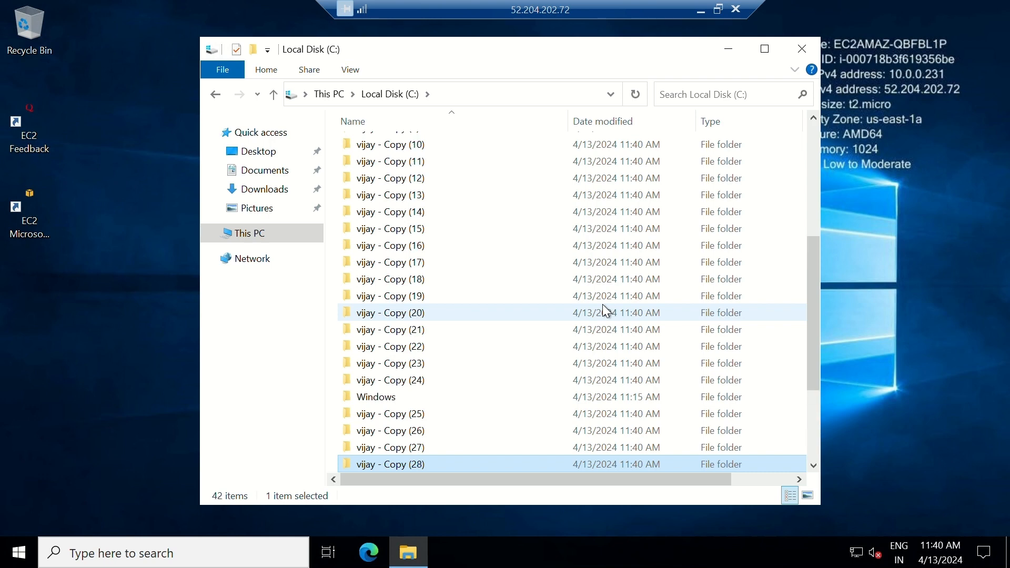
key("ctrl+v")
key("ctrl+v")
key("ctrl+v")
key("ctrl+v")
key("ctrl+v")
key("ctrl+v")
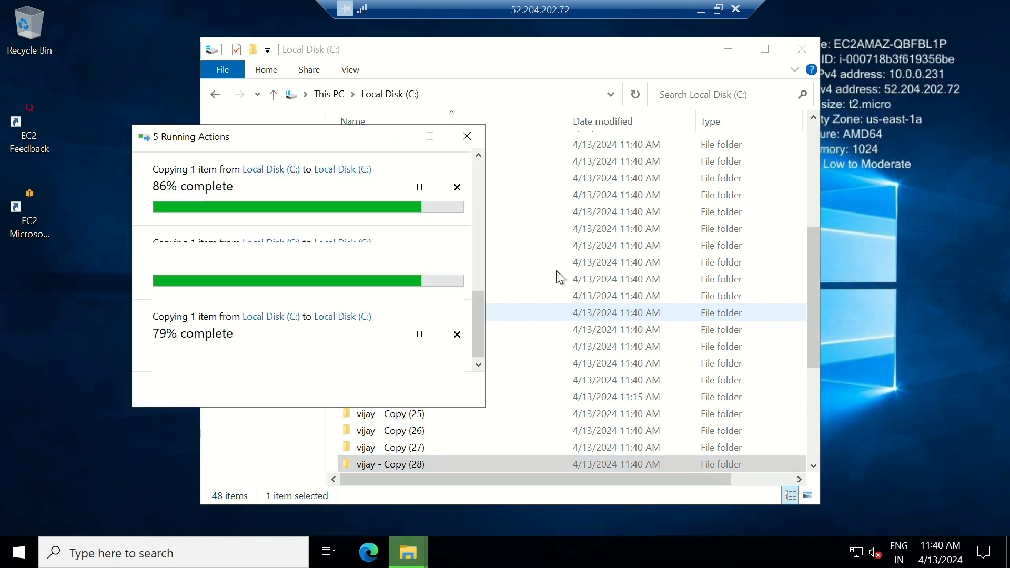
scroll(556, 270, "down", 3)
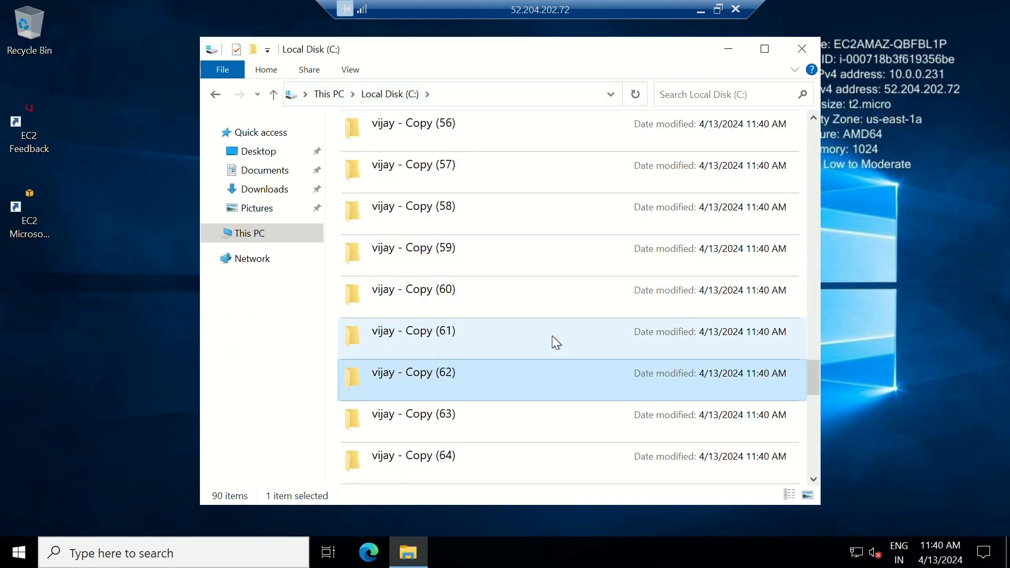
scroll(552, 337, "down", 7)
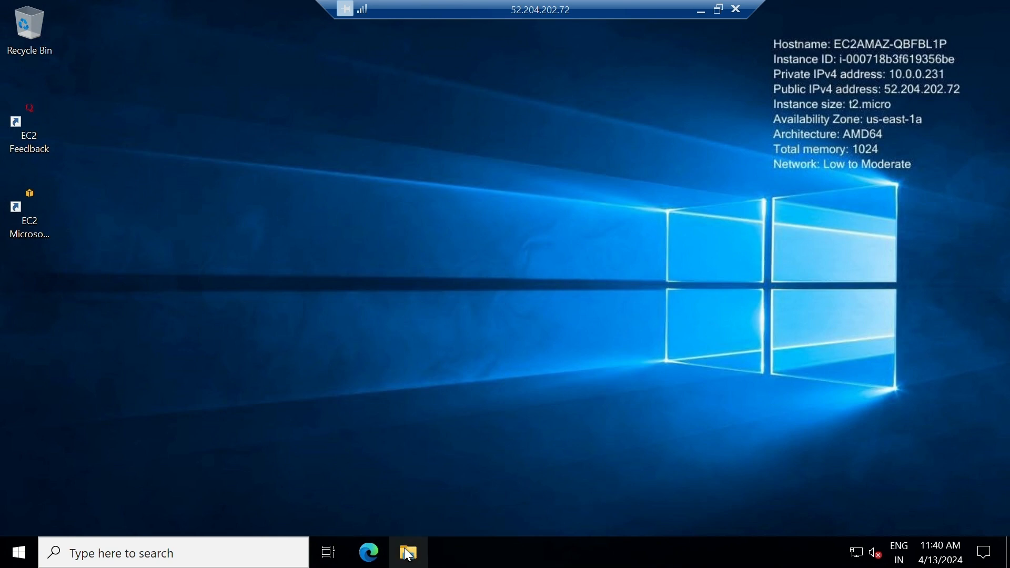
- Reopen Local Disk (C:) in File Explorer and look through the duplicated folders
left_click(408, 554)
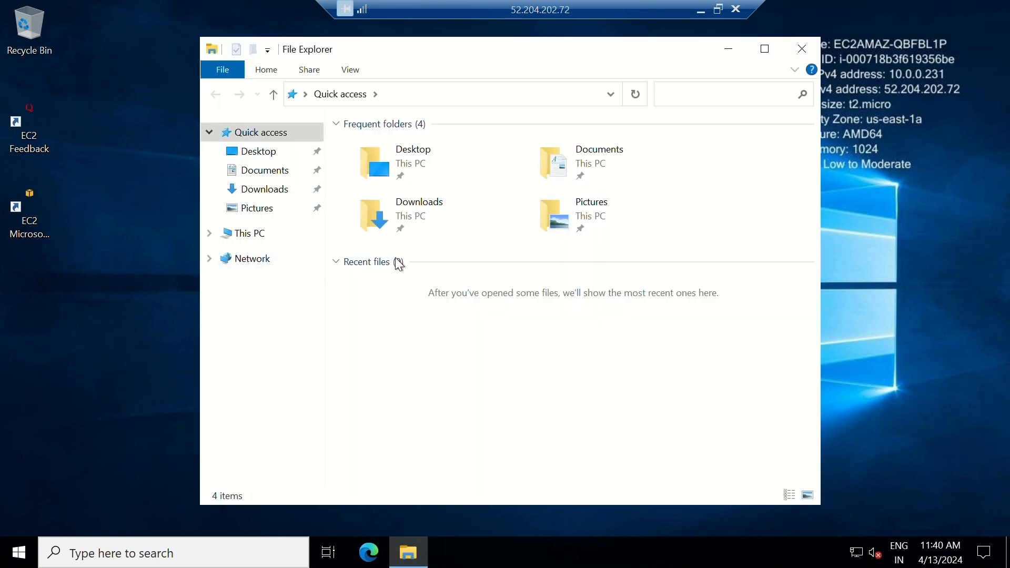
left_click(257, 231)
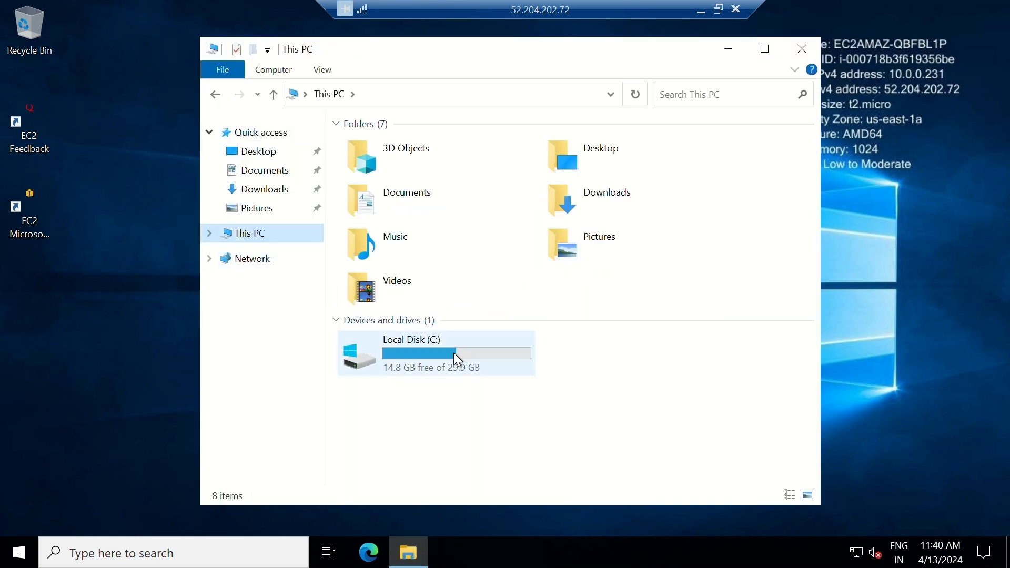
left_click(456, 354)
double_click(456, 356)
scroll(528, 372, "down", 14)
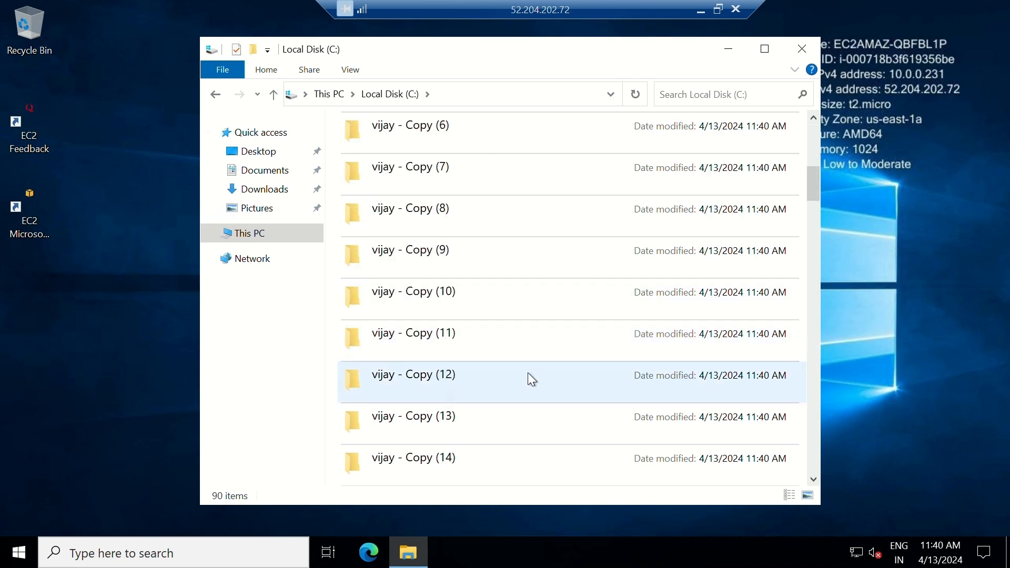
scroll(529, 376, "down", 13)
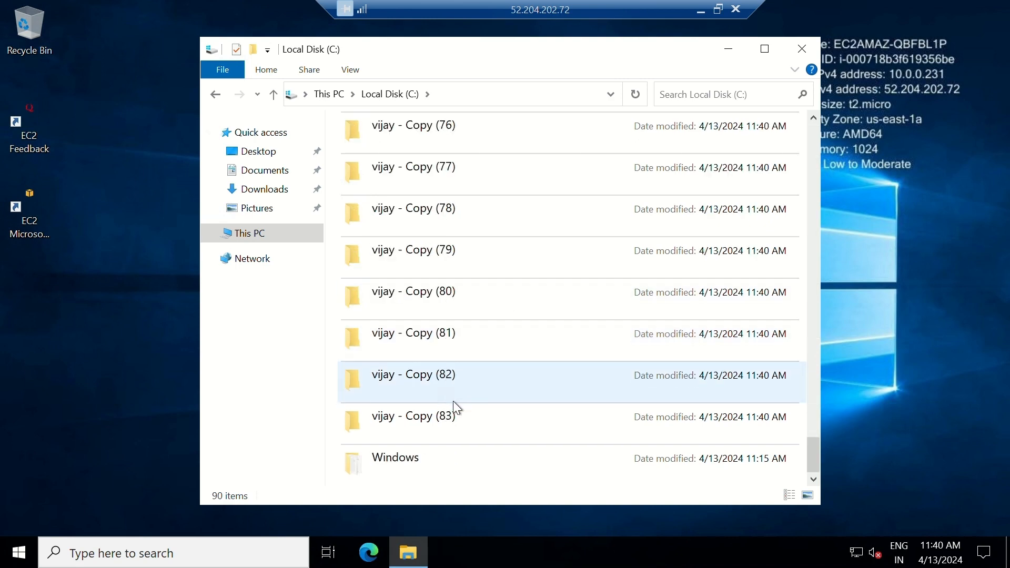
scroll(536, 409, "up", 20)
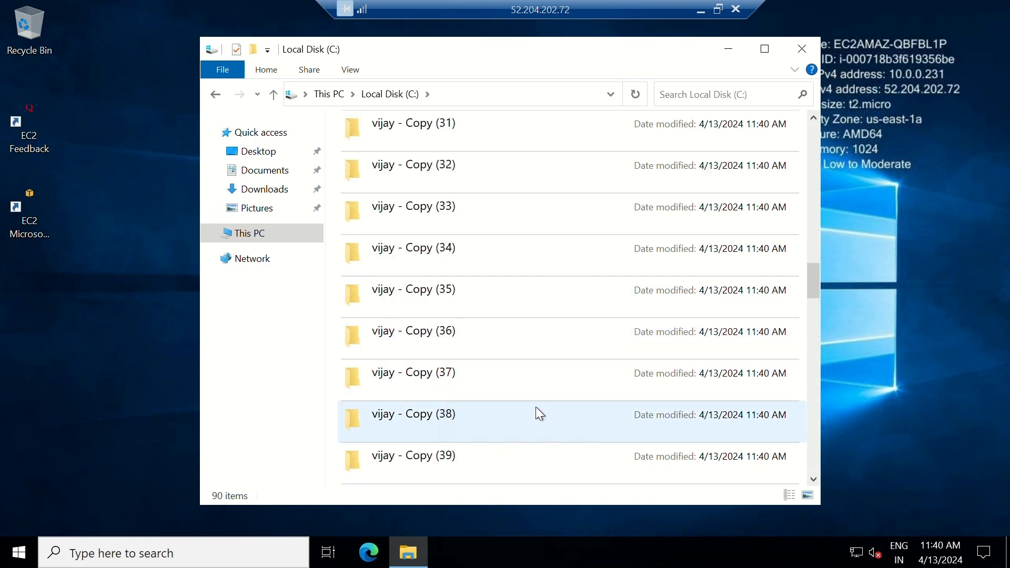
scroll(536, 402, "down", 16)
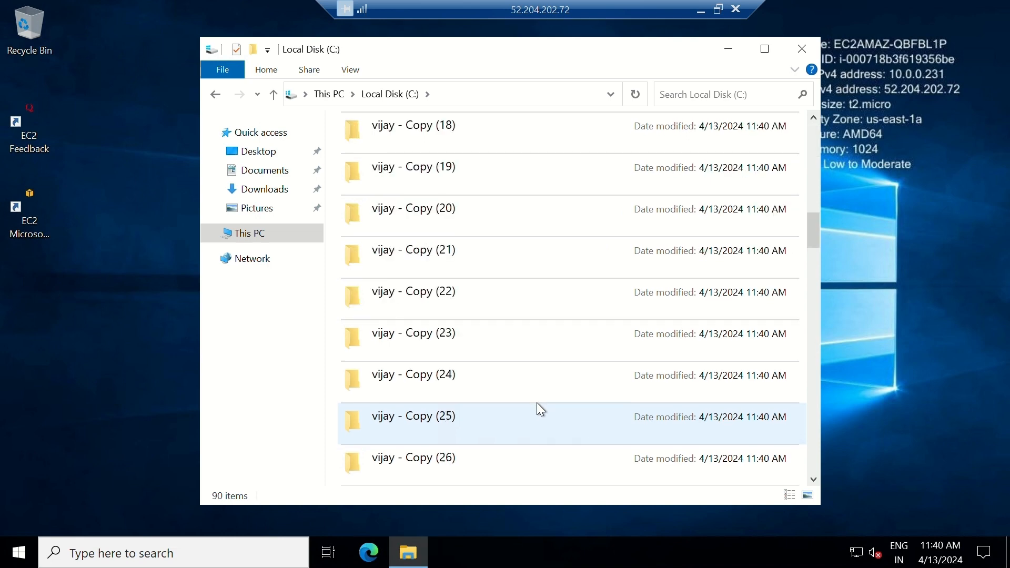
scroll(572, 339, "down", 7)
scroll(577, 340, "down", 5)
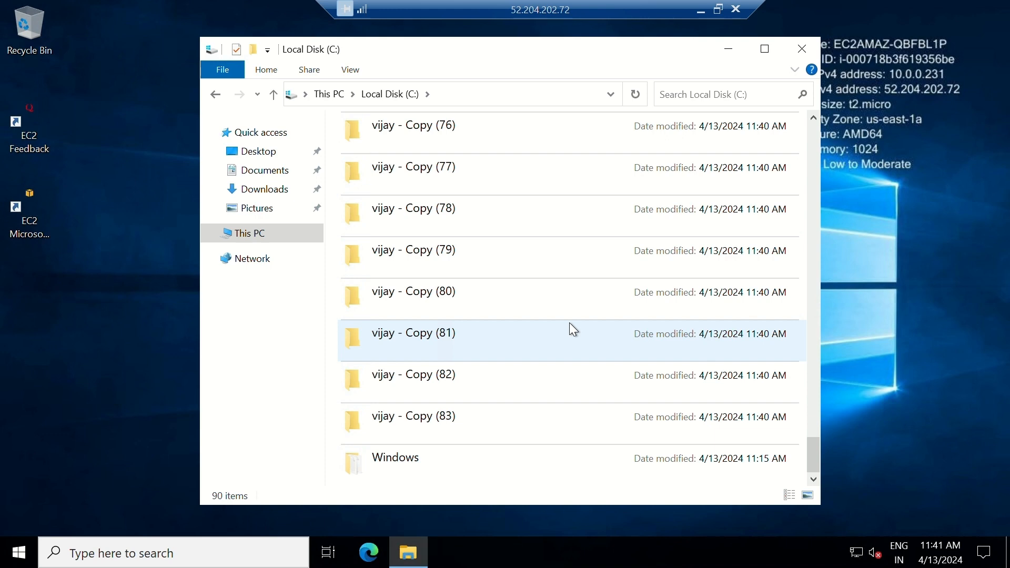
scroll(485, 285, "up", 11)
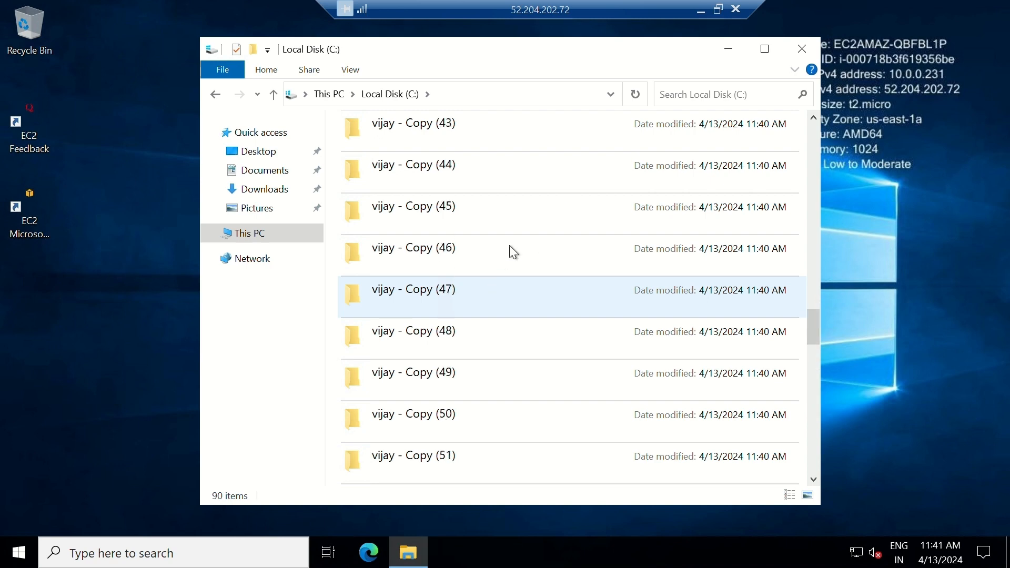
scroll(532, 307, "up", 8)
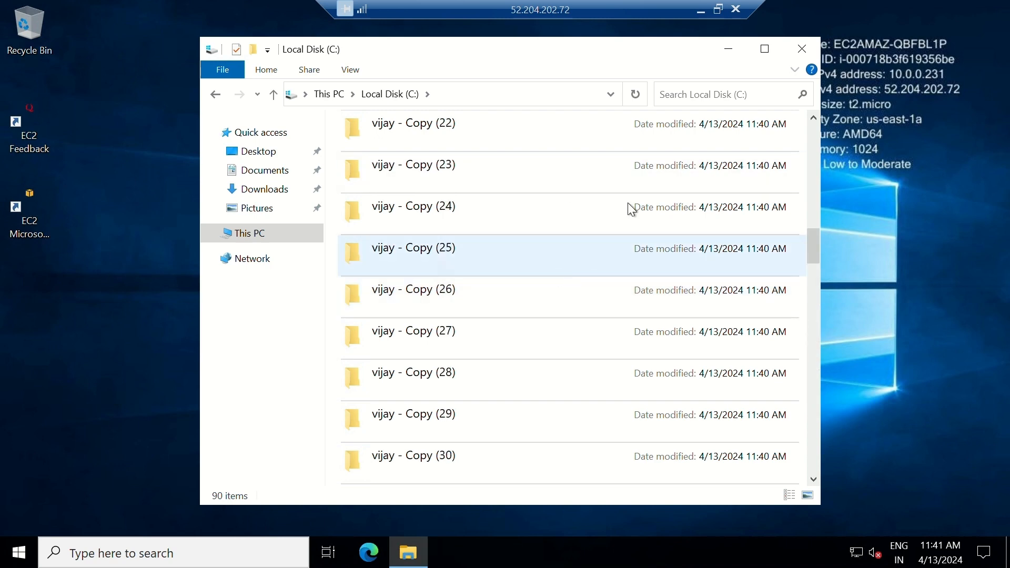
- Reopen Local Disk (C:) from This PC, shrink the folder icons to a list and look through the duplicated folders
left_click(734, 53)
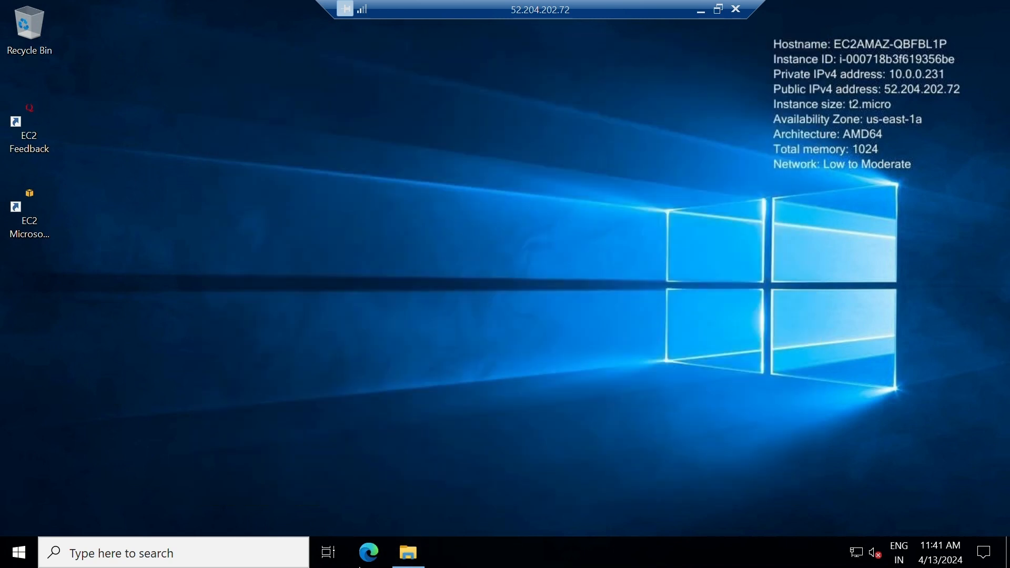
left_click(417, 553)
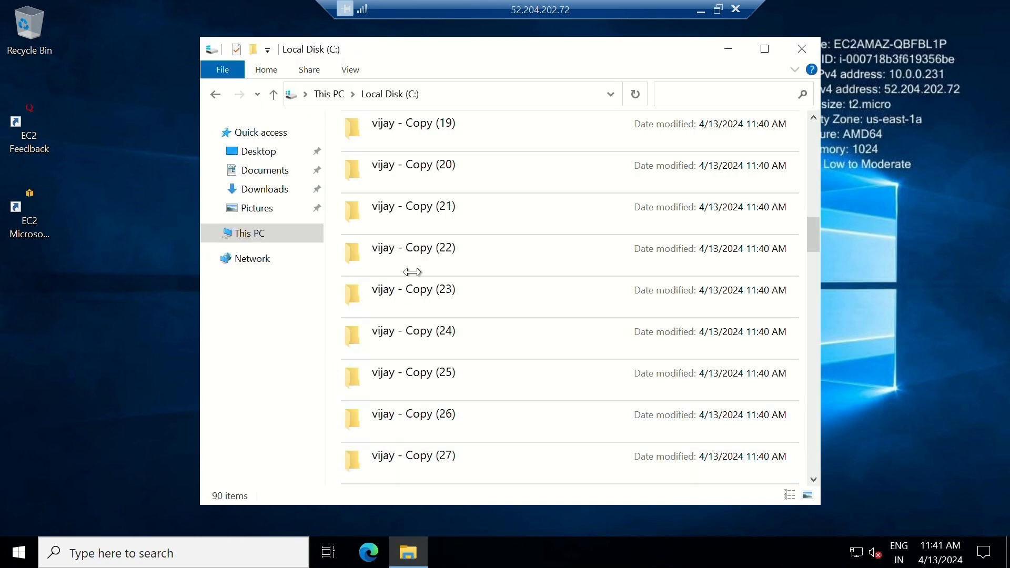
scroll(536, 372, "up", 7)
scroll(463, 305, "up", 1)
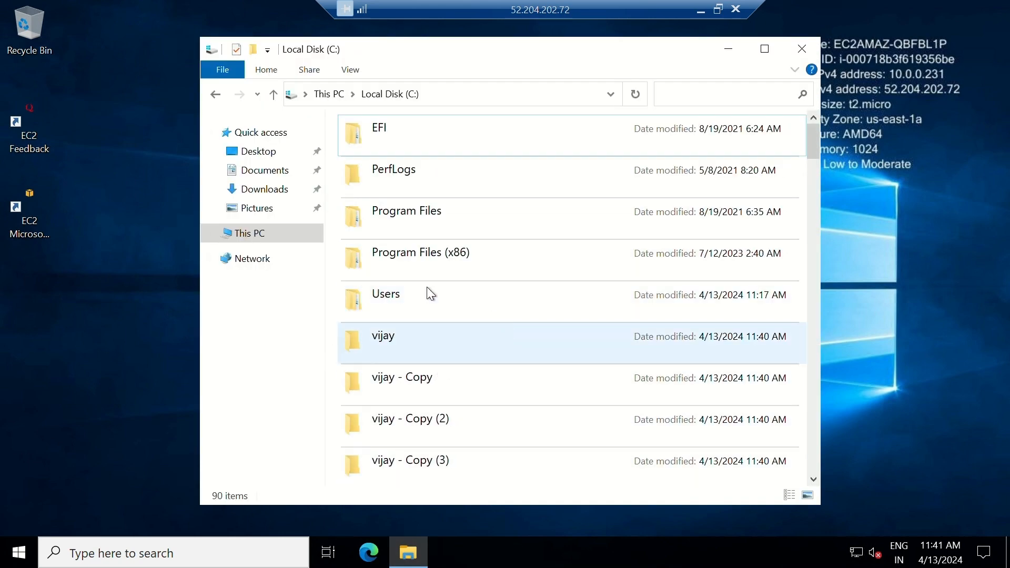
left_click(256, 234)
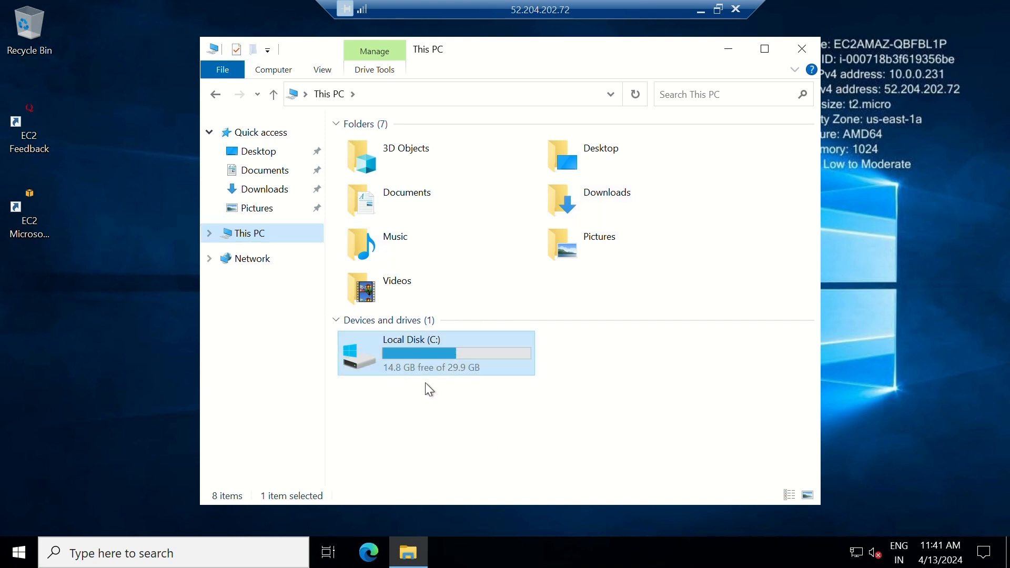
double_click(461, 354)
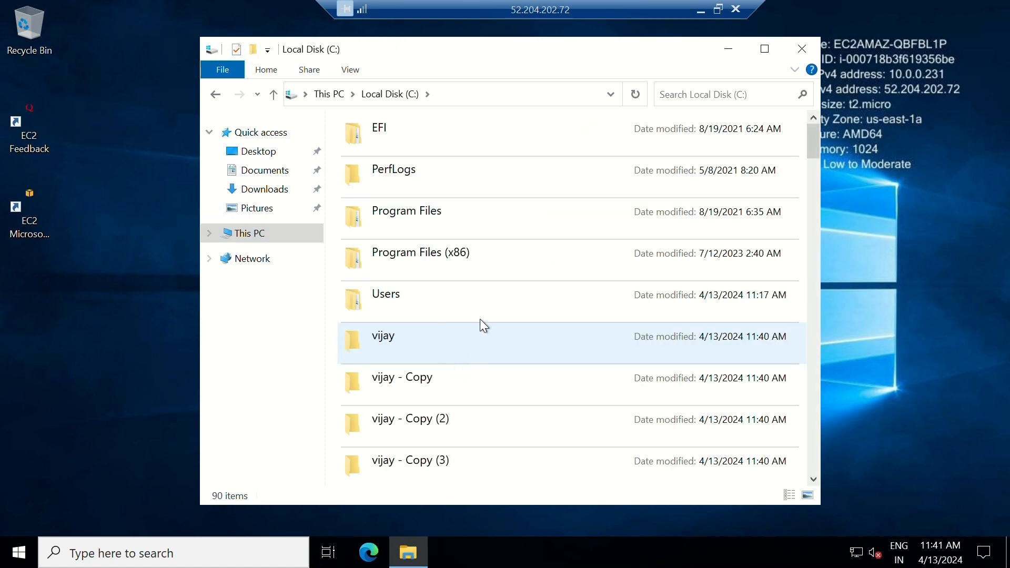
scroll(529, 366, "down", 15)
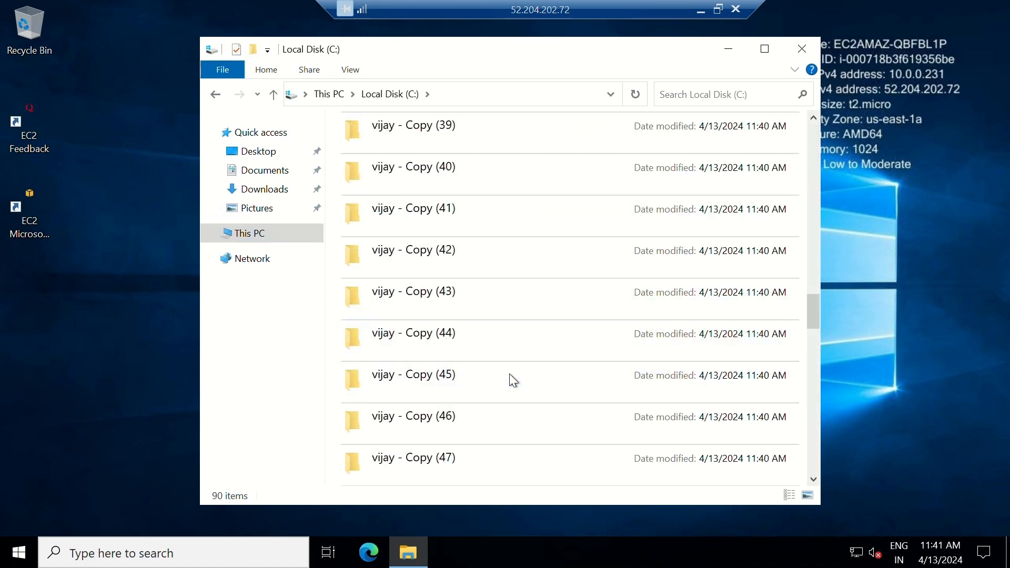
scroll(510, 375, "up", 3, "ctrl")
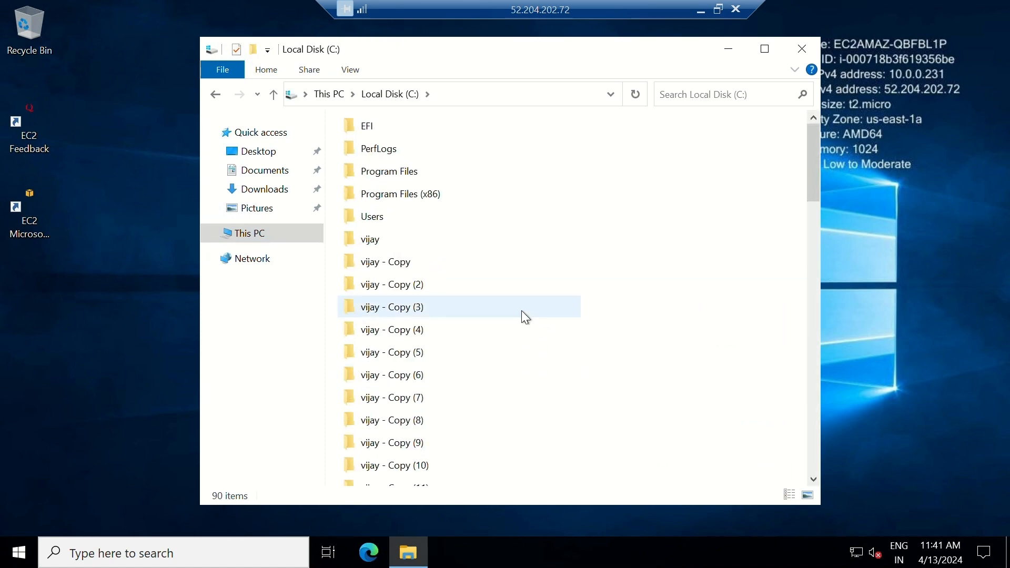
scroll(528, 341, "down", 20)
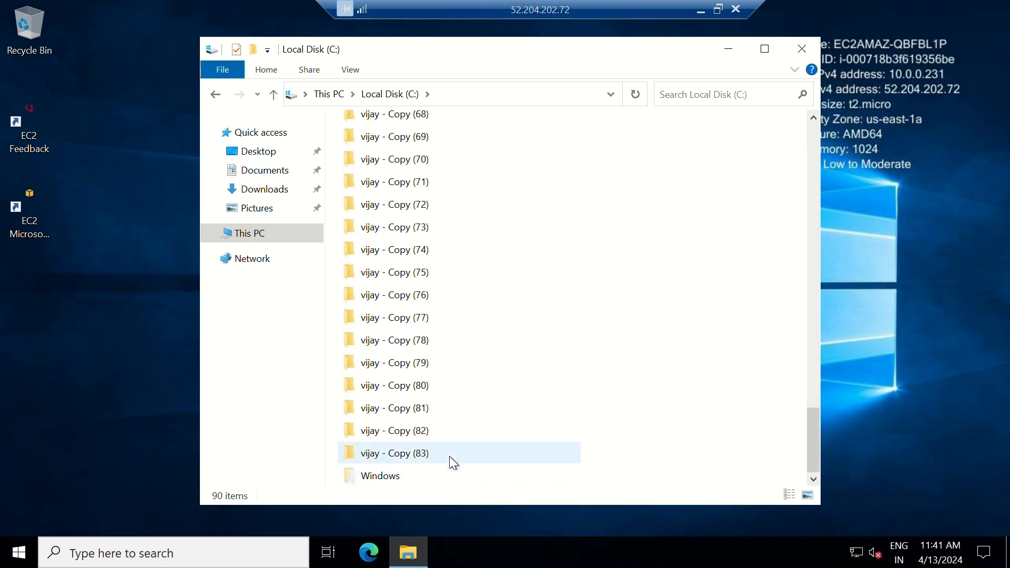
scroll(453, 463, "up", 18)
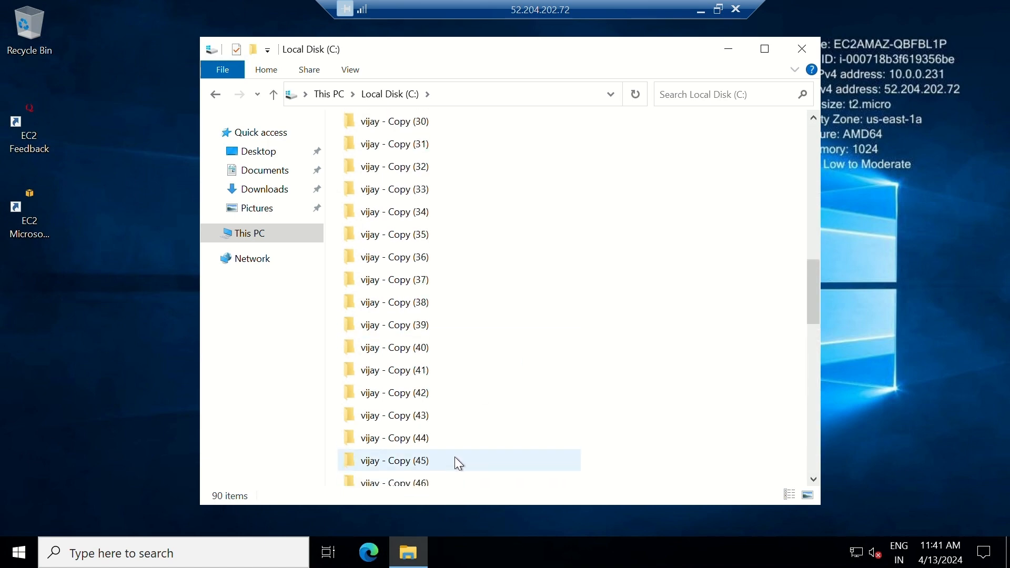
left_click(729, 49)
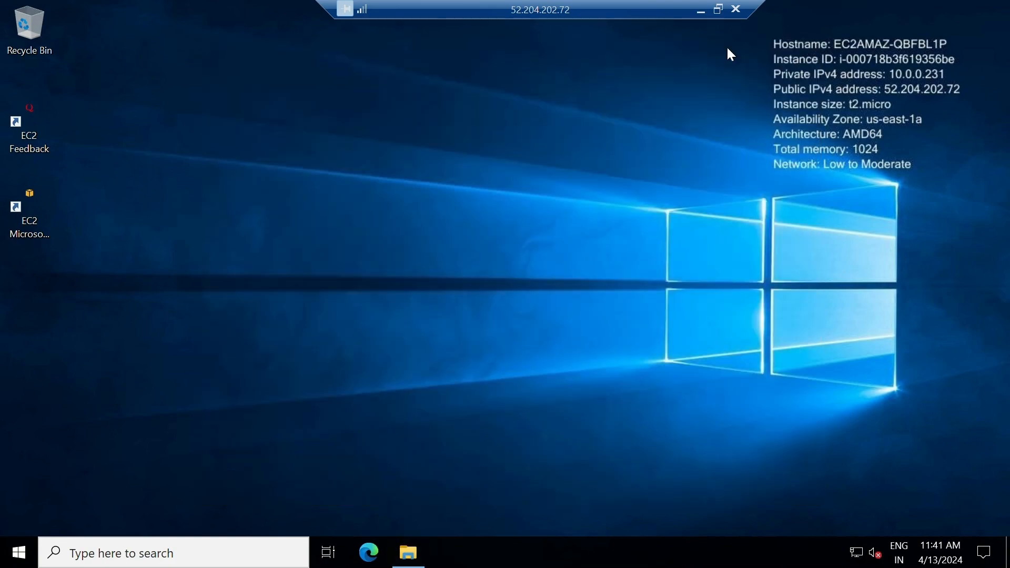
- Switch to the EC2 console in the browser and start creating a snapshot of the 30 GiB volume vol-09ce9014ab7a6ef25
left_click(700, 11)
scroll(79, 416, "down", 4)
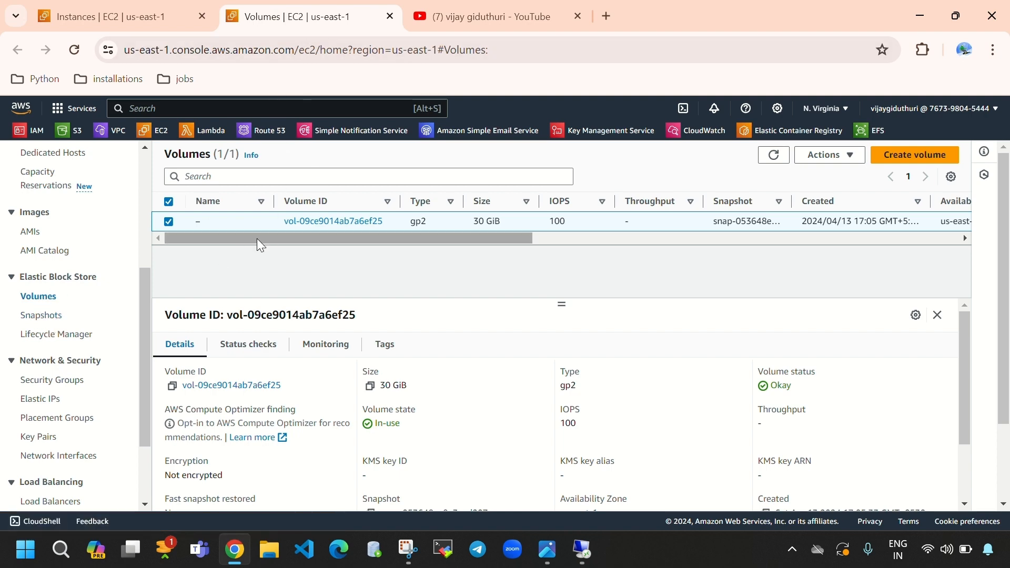
left_click(97, 5)
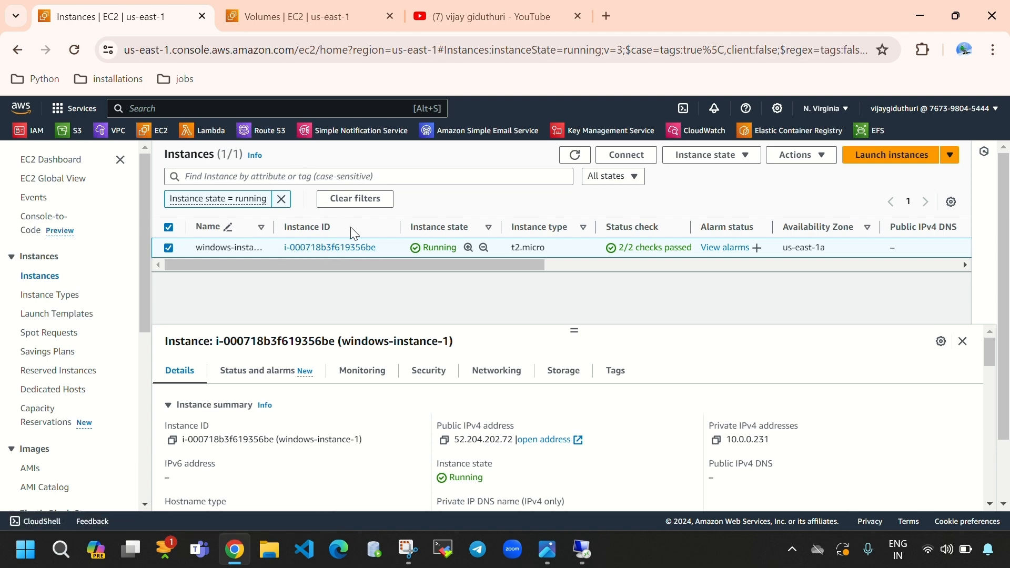
left_click(317, 21)
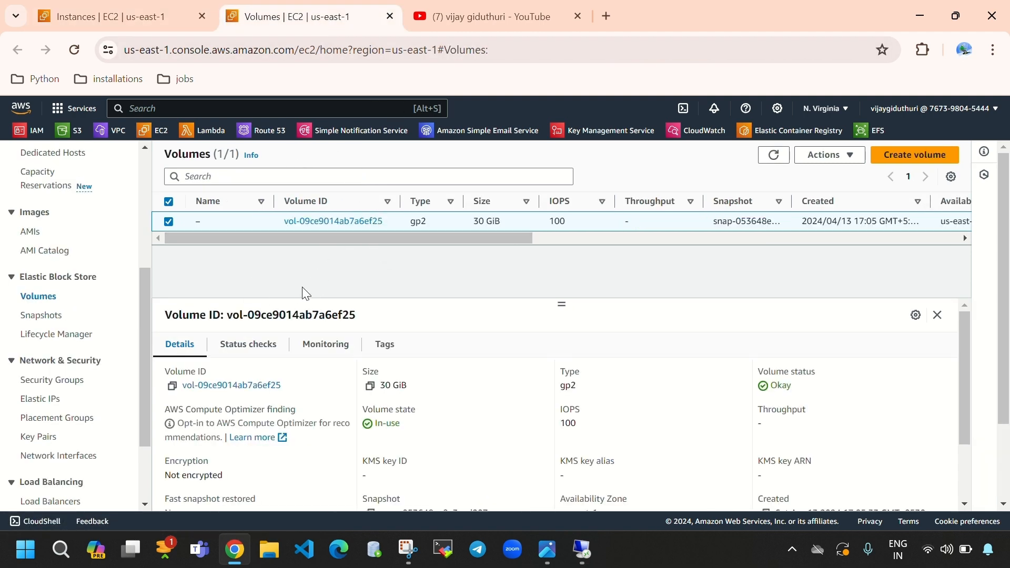
left_click(169, 221)
left_click(168, 221)
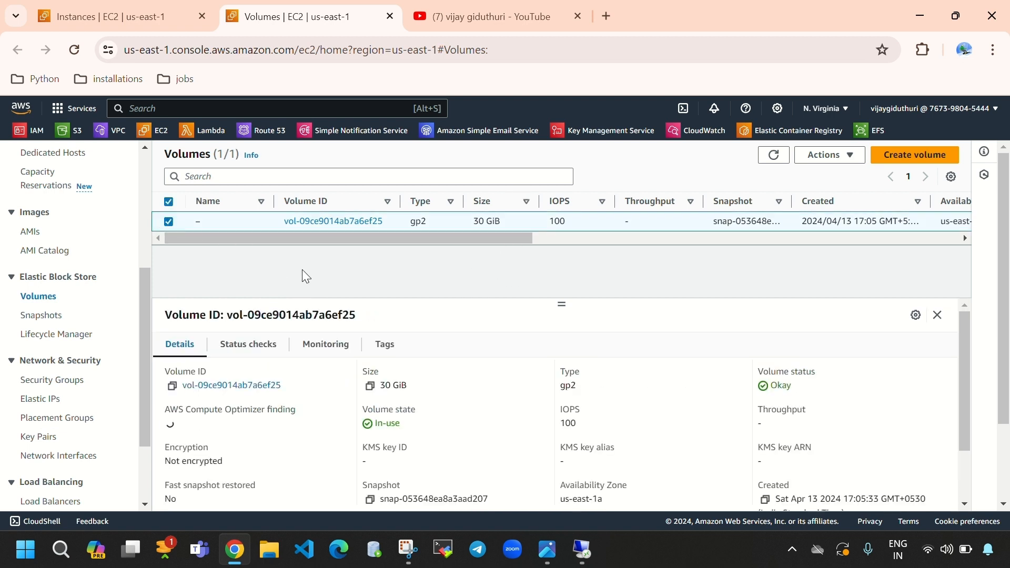
left_click(824, 156)
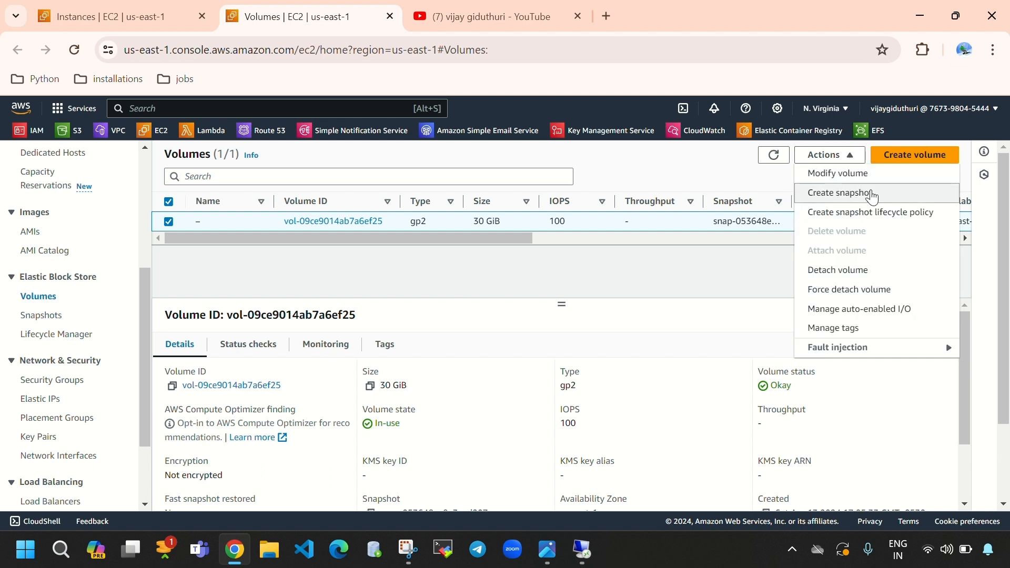
left_click(873, 196)
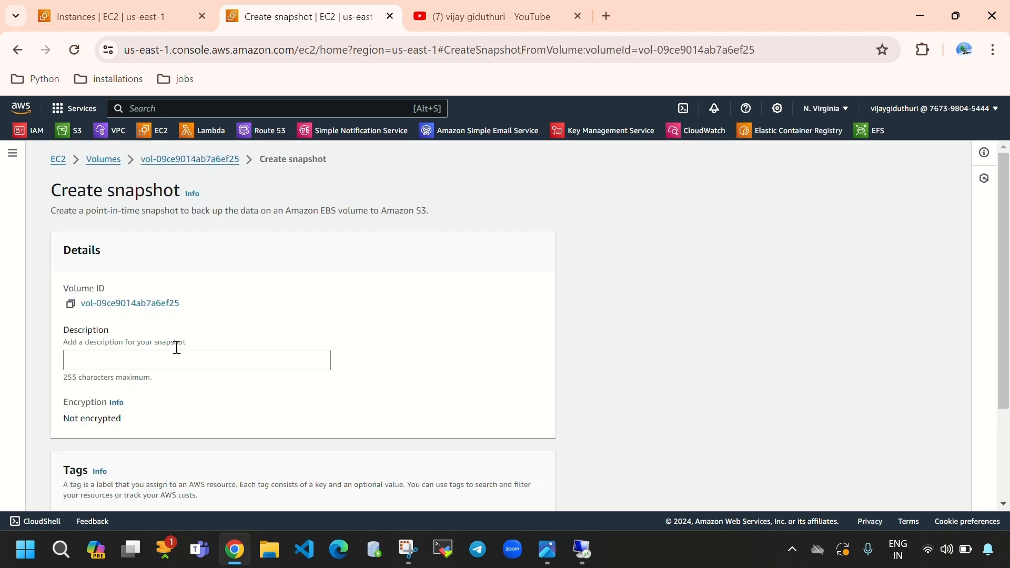
- Enter the snapshot description mysnapshotforwindowsinstance and check the encryption setting
left_click(183, 357)
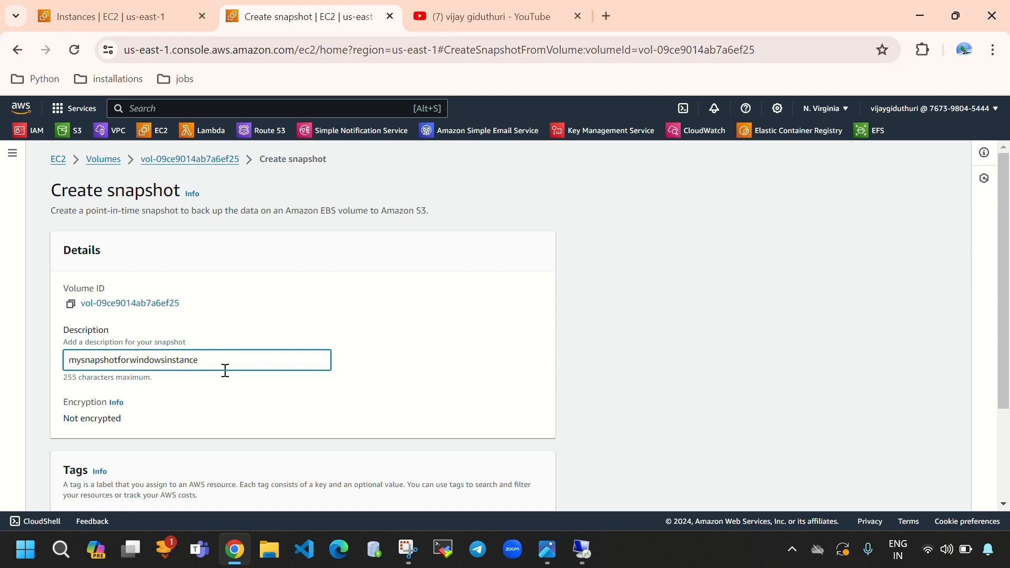
left_click_drag(222, 361, 72, 360)
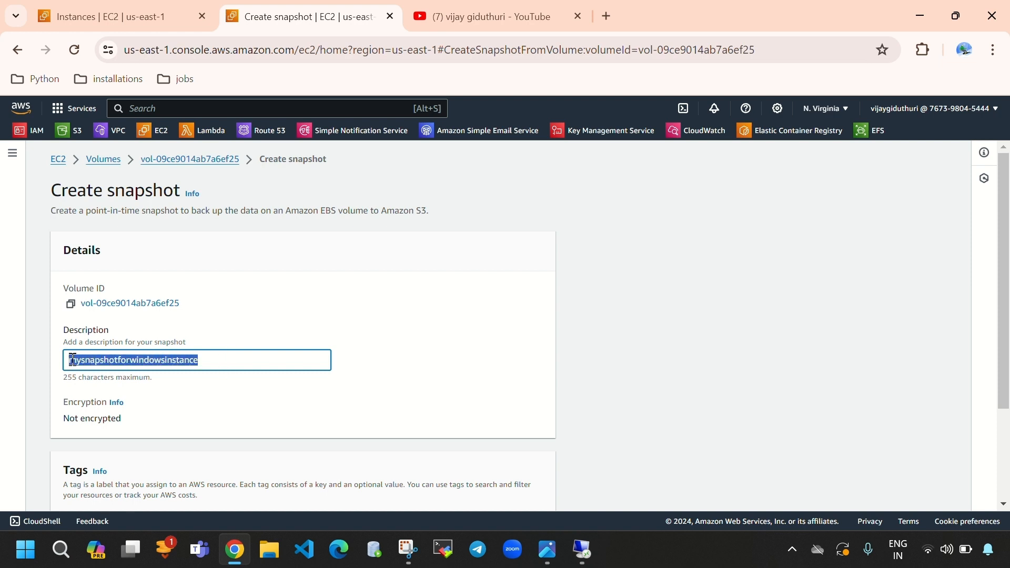
scroll(292, 384, "down", 3)
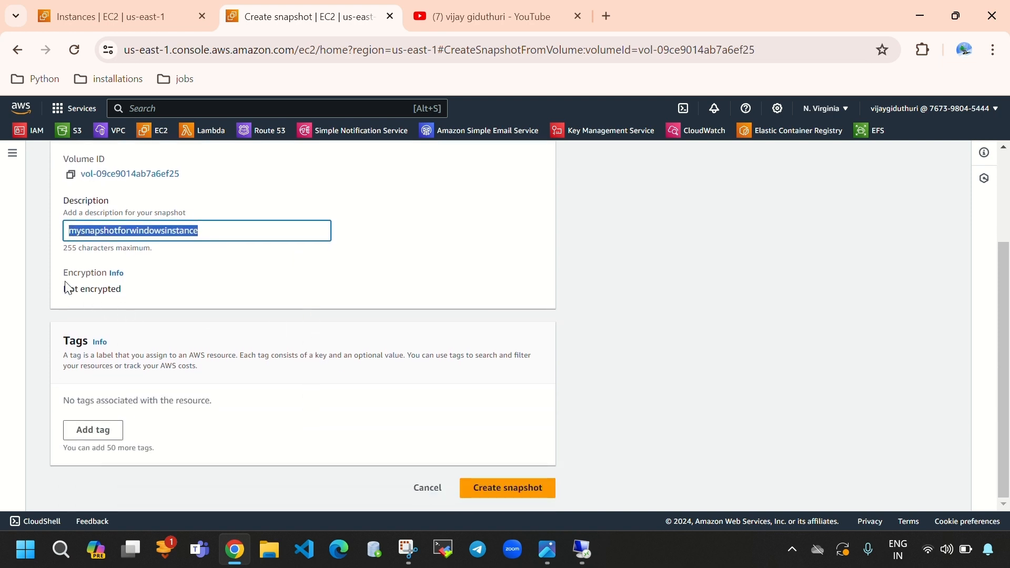
left_click_drag(64, 289, 121, 290)
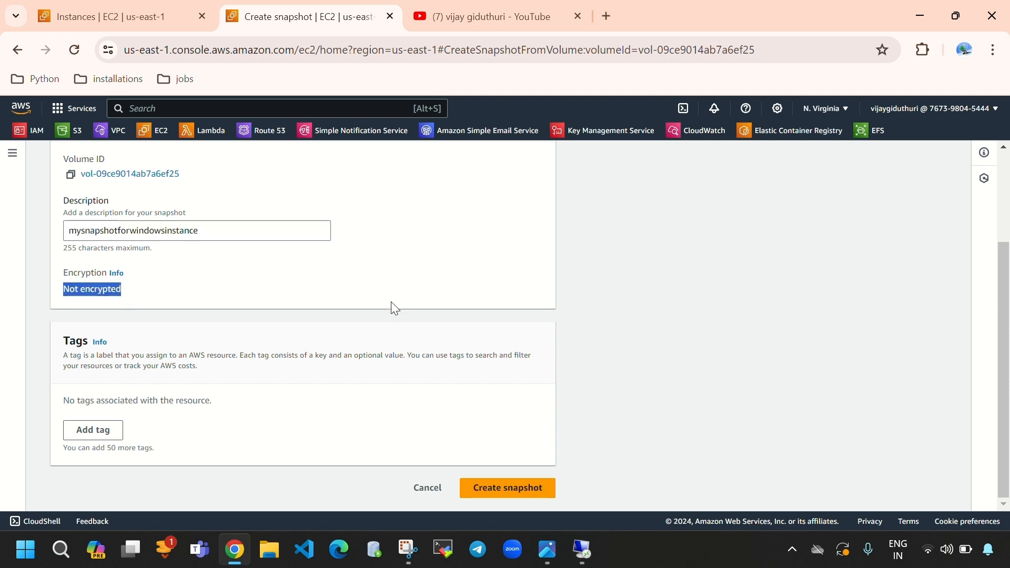
- Add a Name tag, reusing the description mysnapshotforwindowsinstance as its value, and create the snapshot
left_click(85, 432)
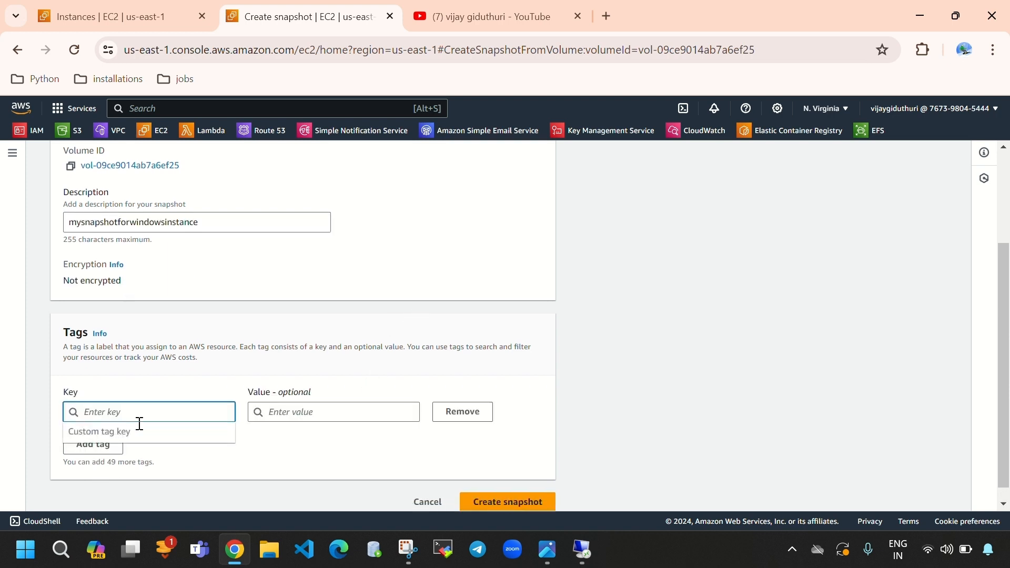
type("Name")
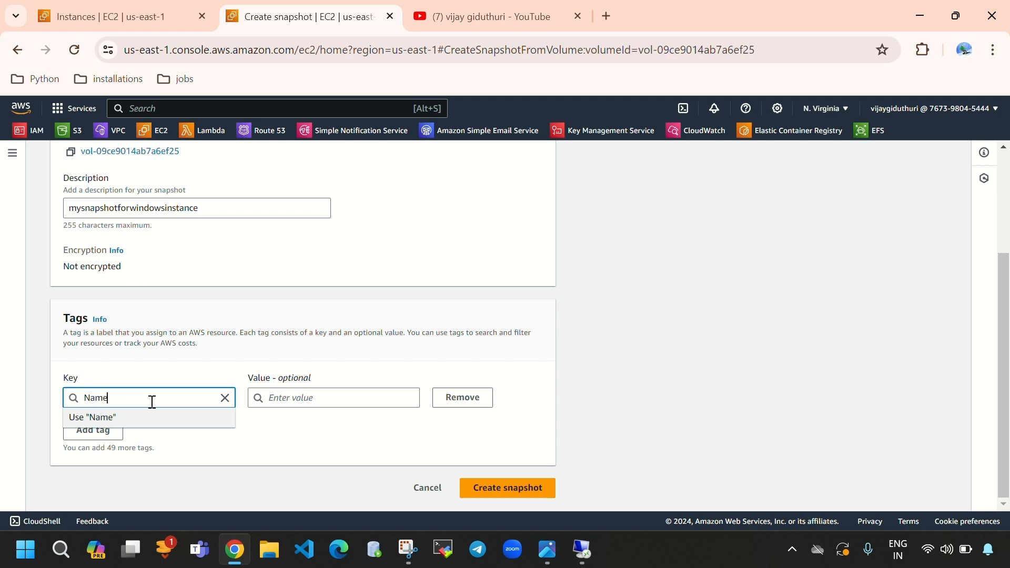
left_click_drag(223, 209, 63, 202)
key("ctrl+c")
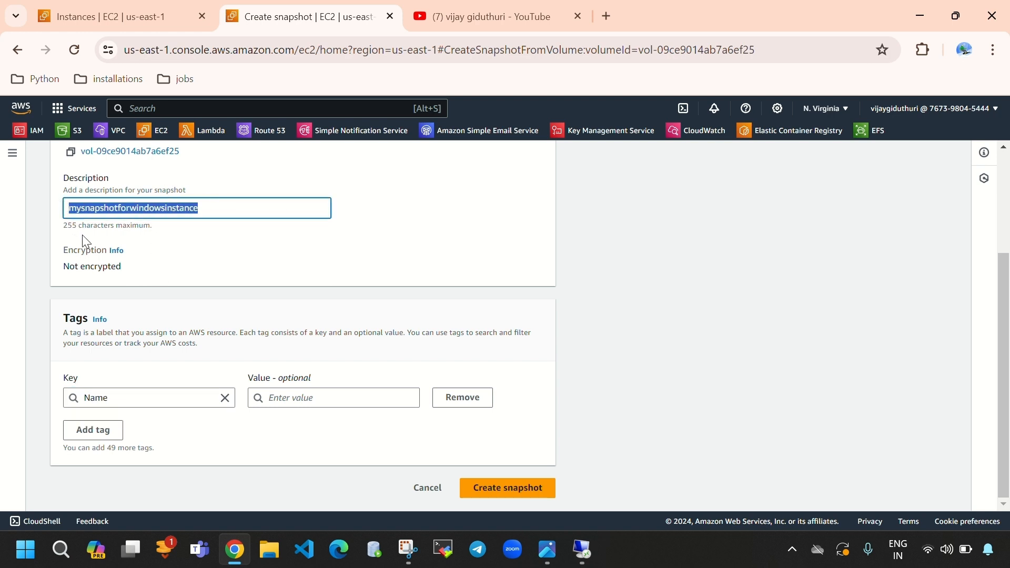
left_click(321, 397)
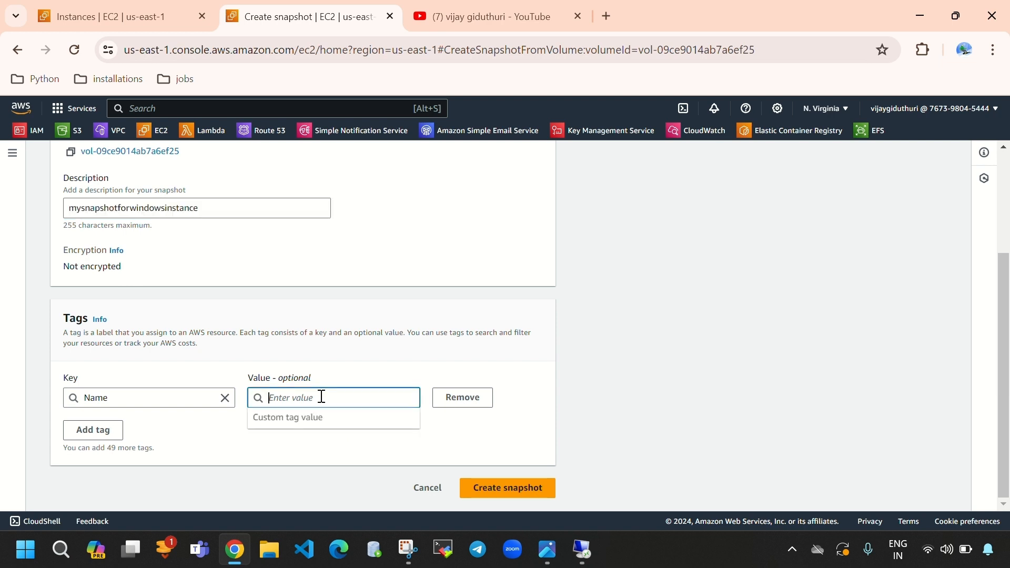
key("ctrl+v")
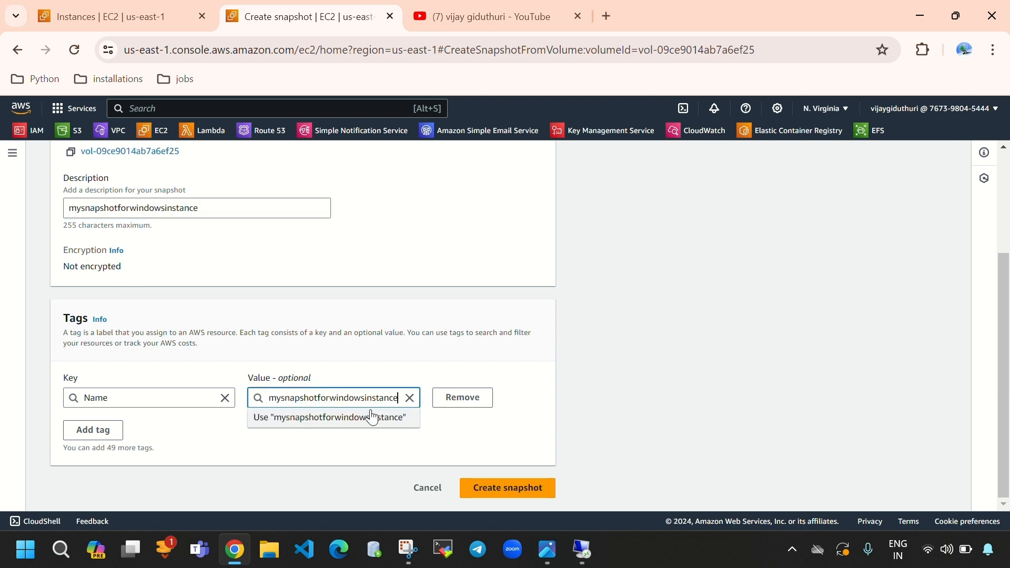
left_click(509, 481)
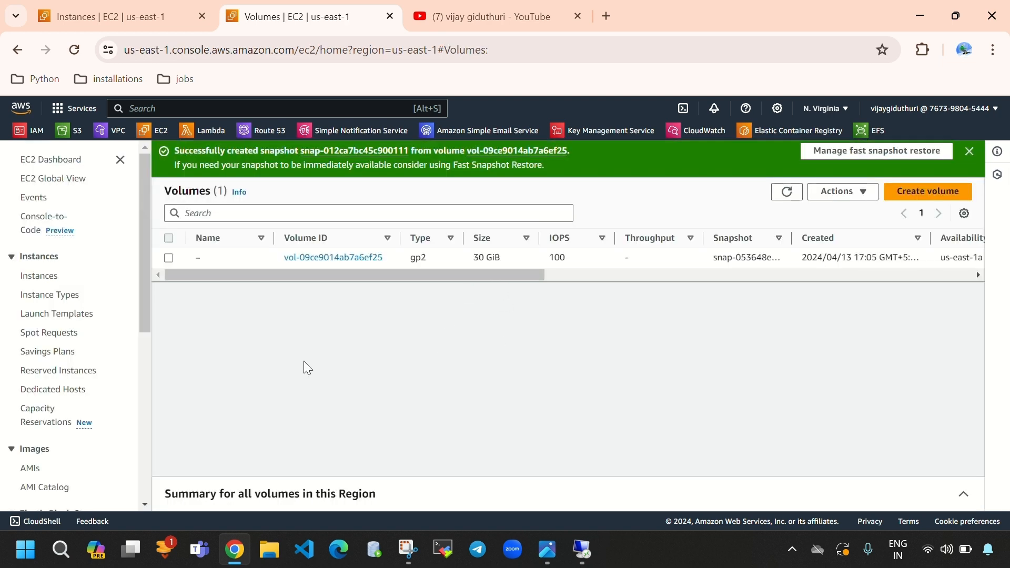
- Open the EC2 Snapshots page in a new browser tab and bring it up full size
scroll(55, 405, "down", 5)
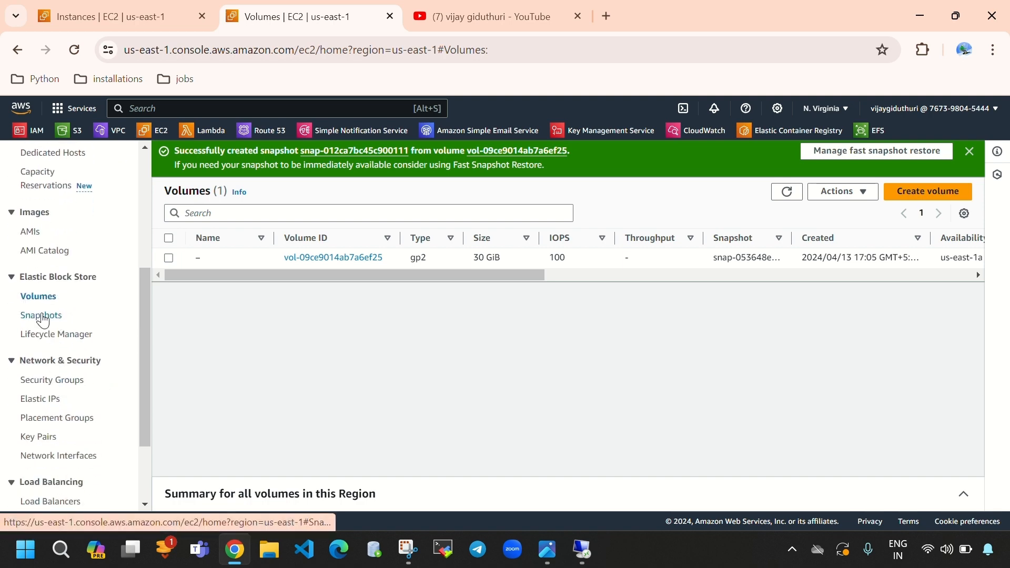
right_click(43, 317)
left_click(150, 334)
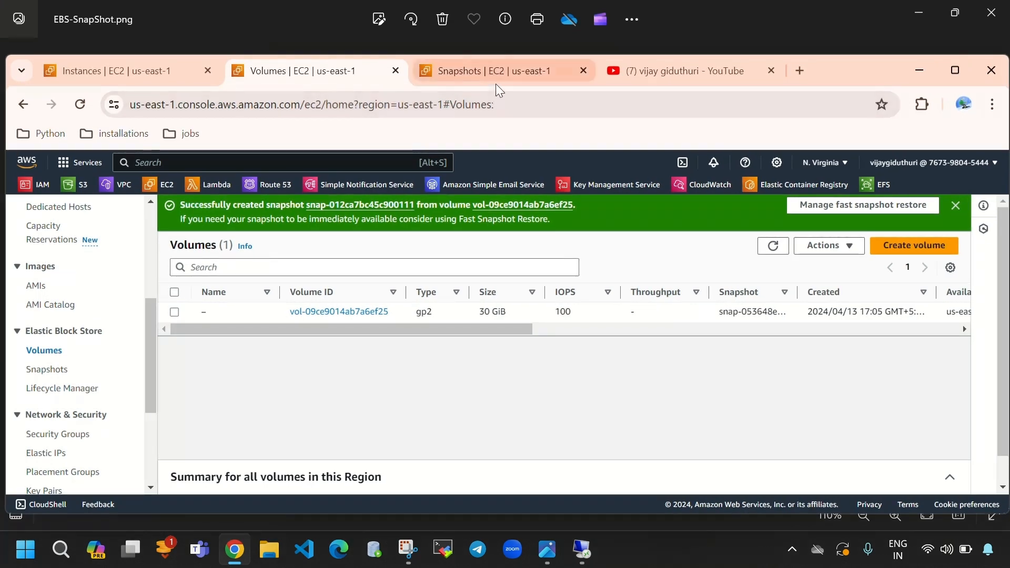
left_click(496, 81)
left_click(955, 69)
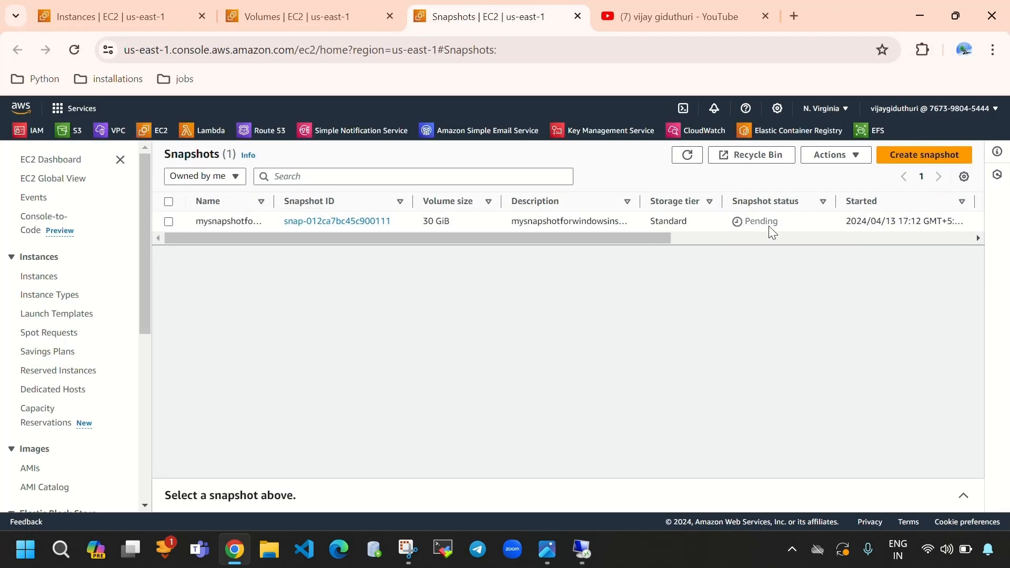
- Check the new snapshot's status and progress, refreshing the snapshot list several times
left_click_drag(783, 226, 744, 223)
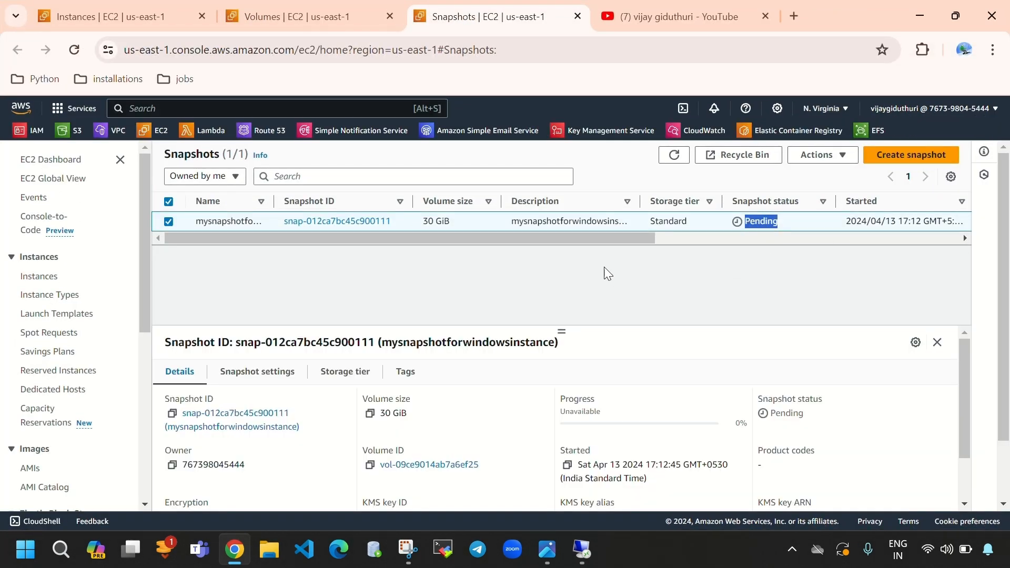
left_click_drag(593, 238, 800, 223)
left_click(651, 225)
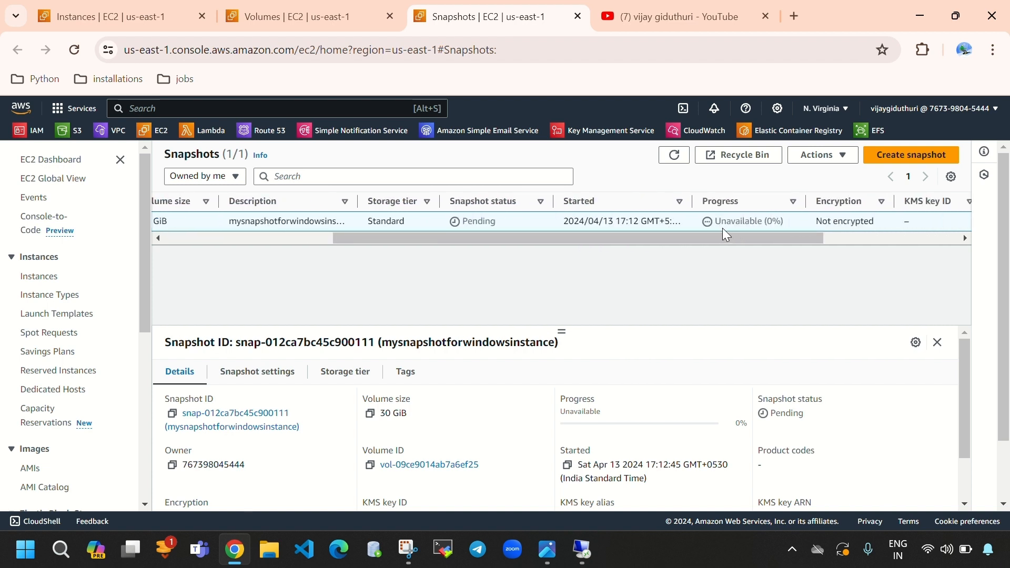
left_click_drag(716, 225, 784, 224)
left_click(731, 270)
left_click(673, 154)
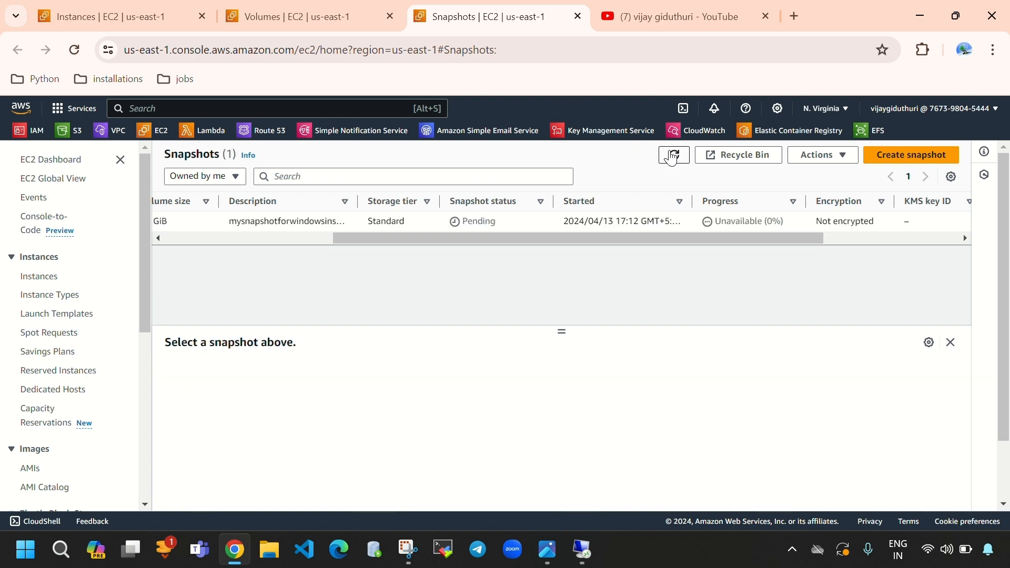
left_click(674, 155)
left_click(673, 155)
left_click(673, 155)
left_click(296, 17)
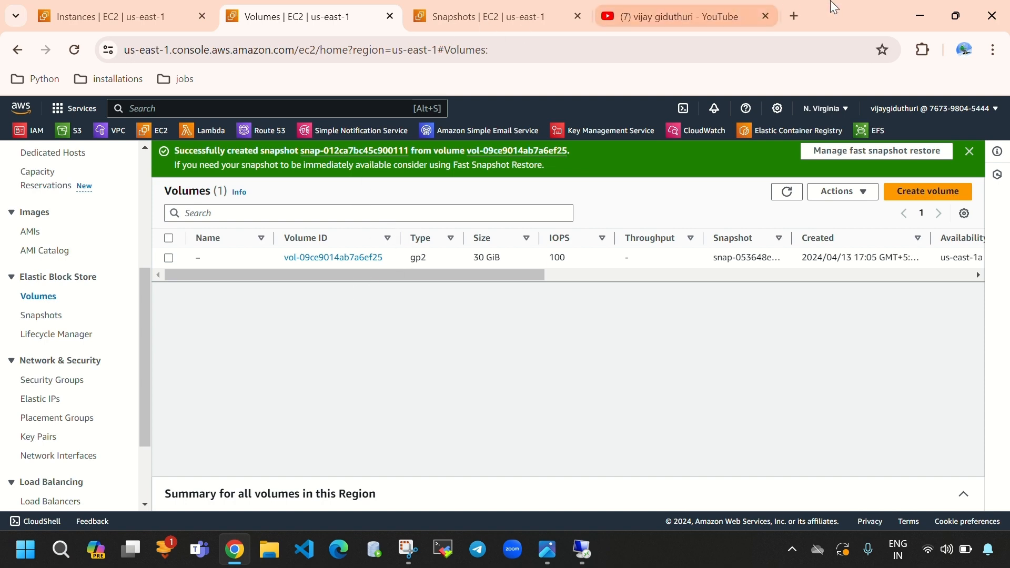
left_click(981, 16)
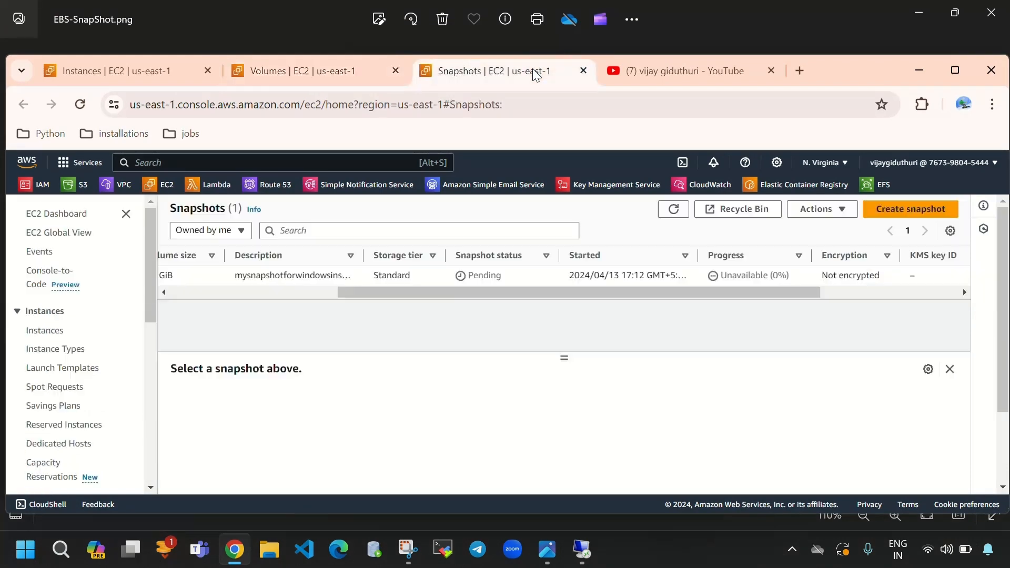
left_click(956, 71)
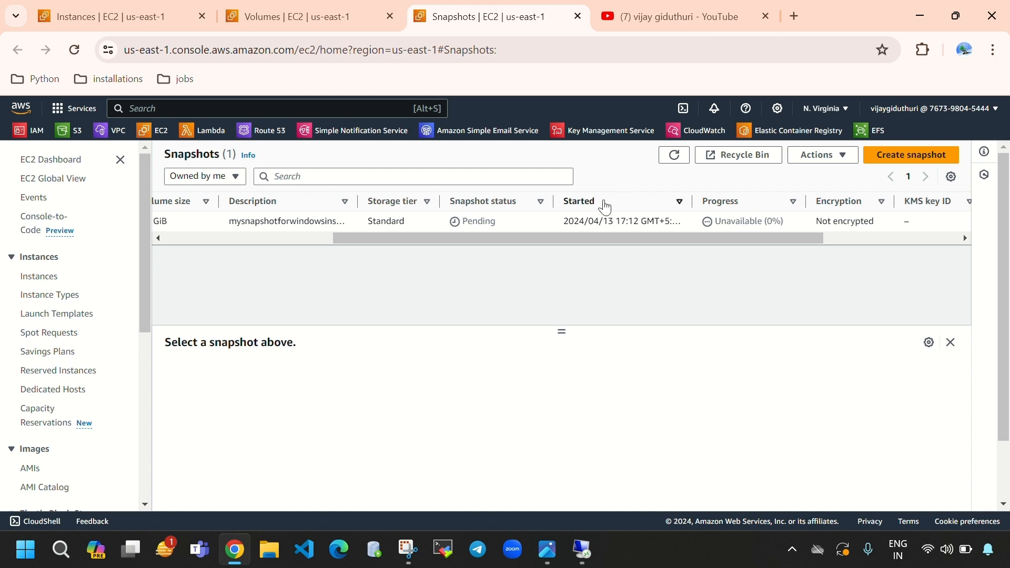
- Refresh the snapshot list and recheck the status, progress and details of the mysnapshotforwindowsinstance snapshot
left_click(676, 159)
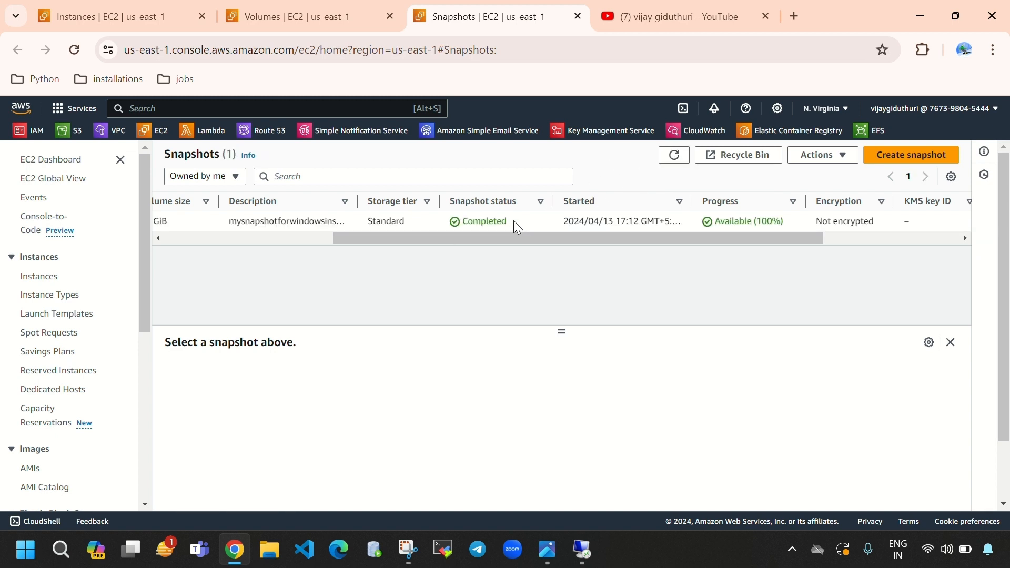
double_click(468, 221)
left_click(468, 221)
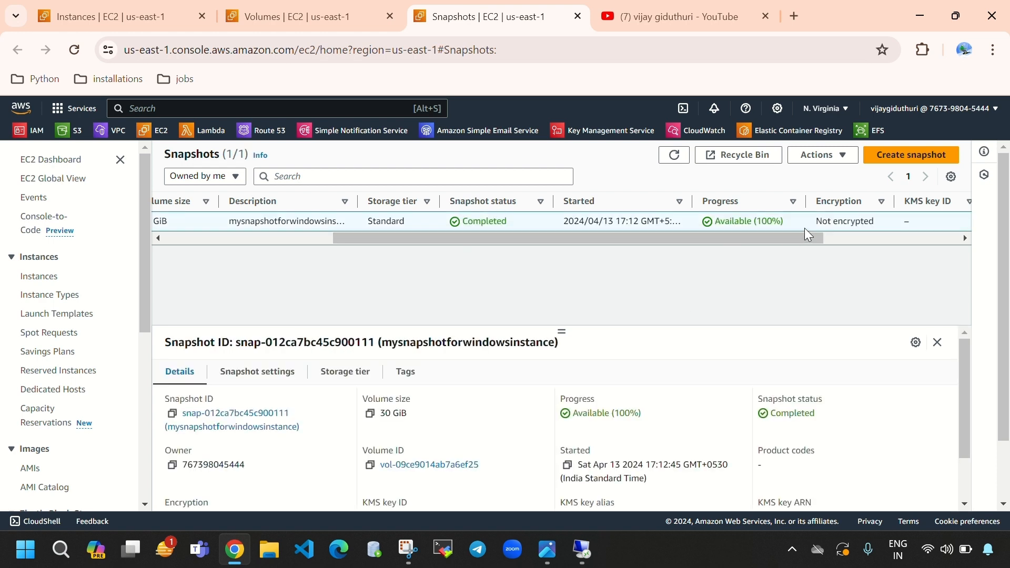
left_click(674, 155)
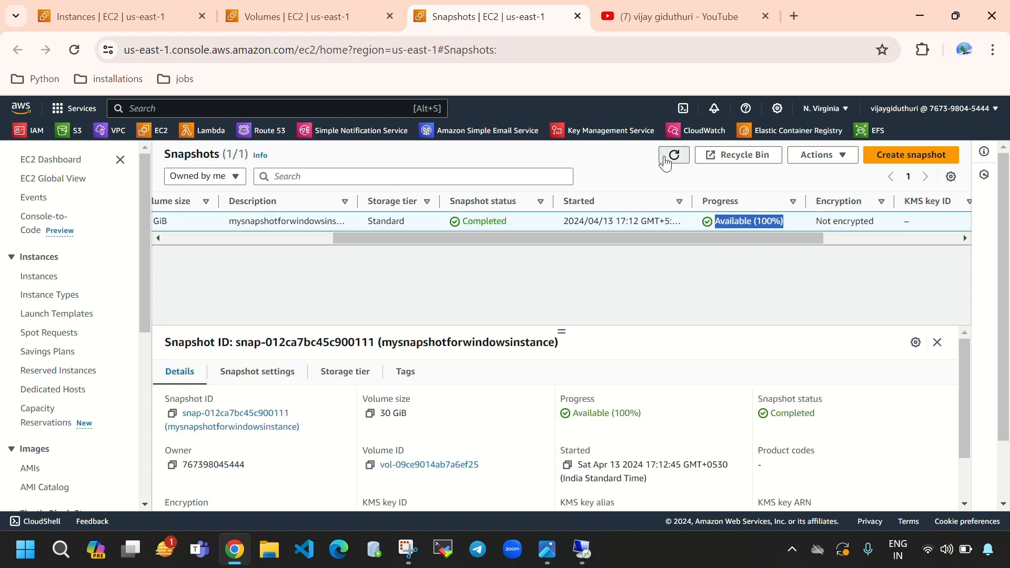
left_click_drag(508, 240, 313, 264)
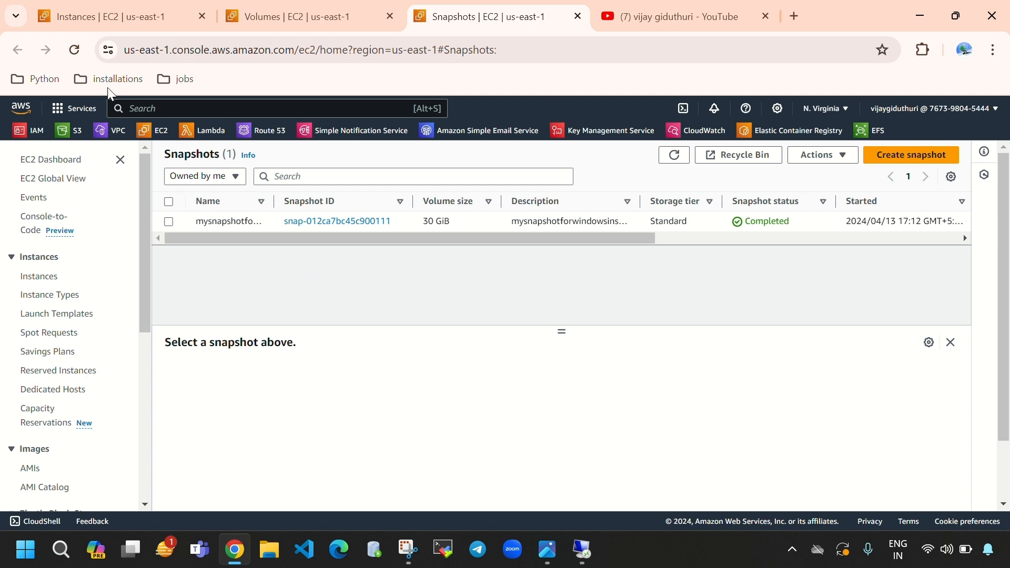
- Terminate windows-instance-1 from the EC2 Instances page
left_click(122, 8)
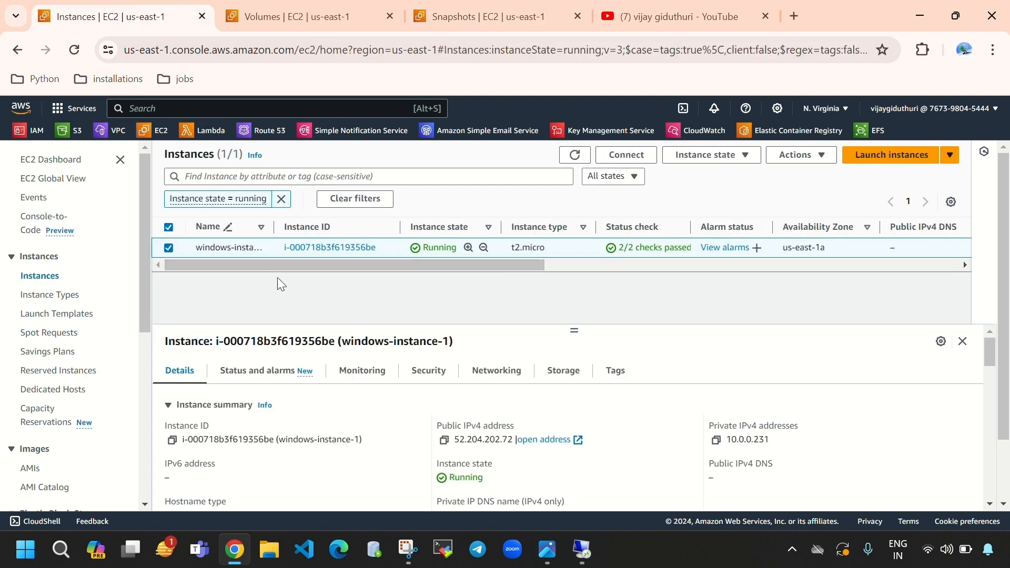
left_click(169, 248)
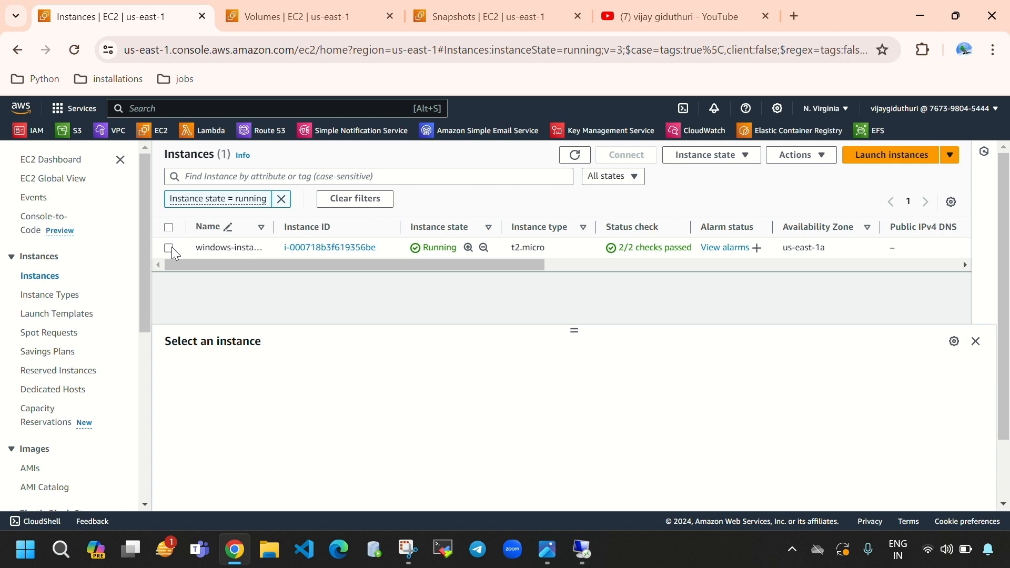
left_click(169, 247)
left_click(718, 159)
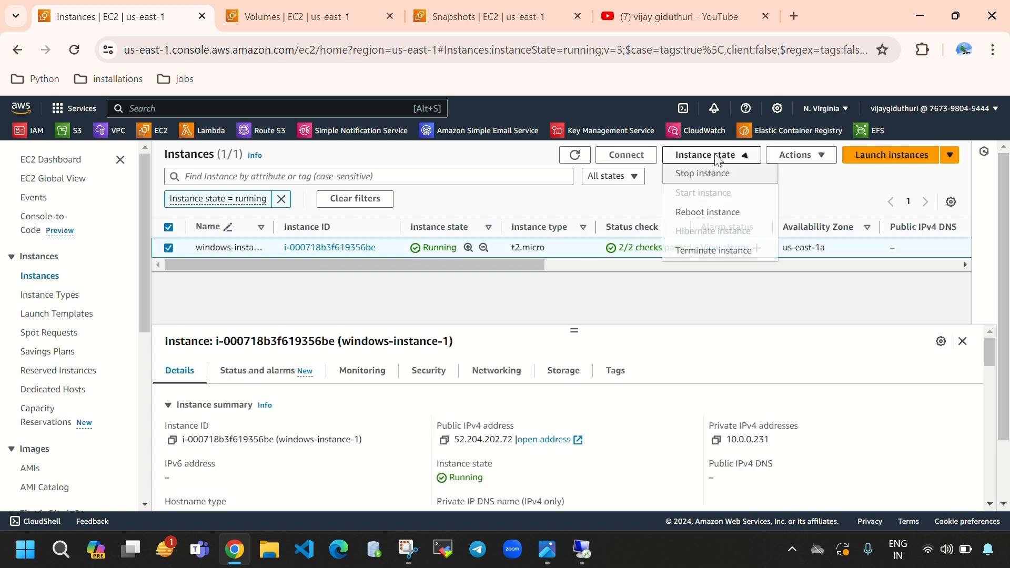
left_click(735, 251)
left_click(811, 421)
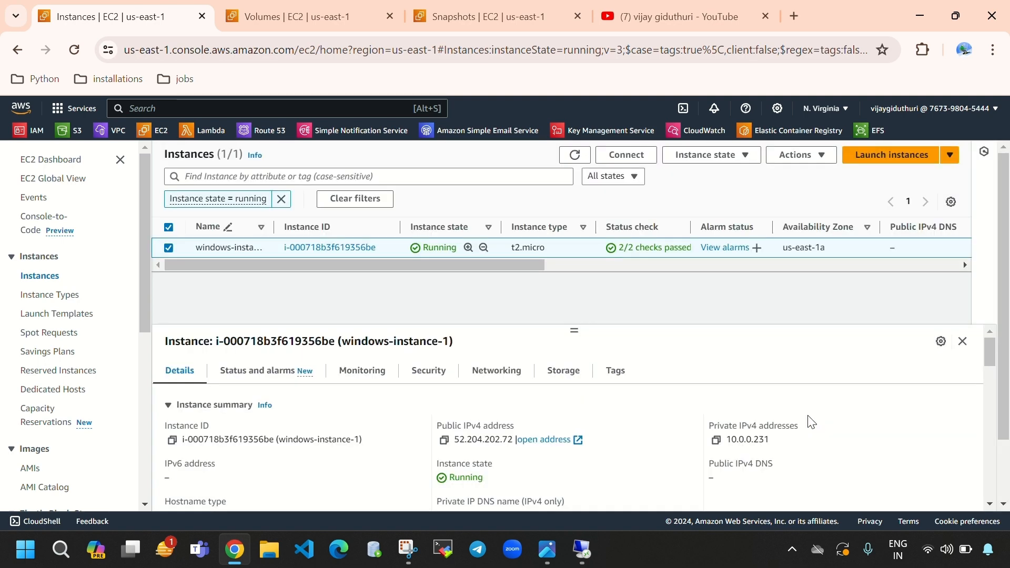
- Refresh the instances list and remove its running-state filter so that instances in every state are listed
left_click(576, 178)
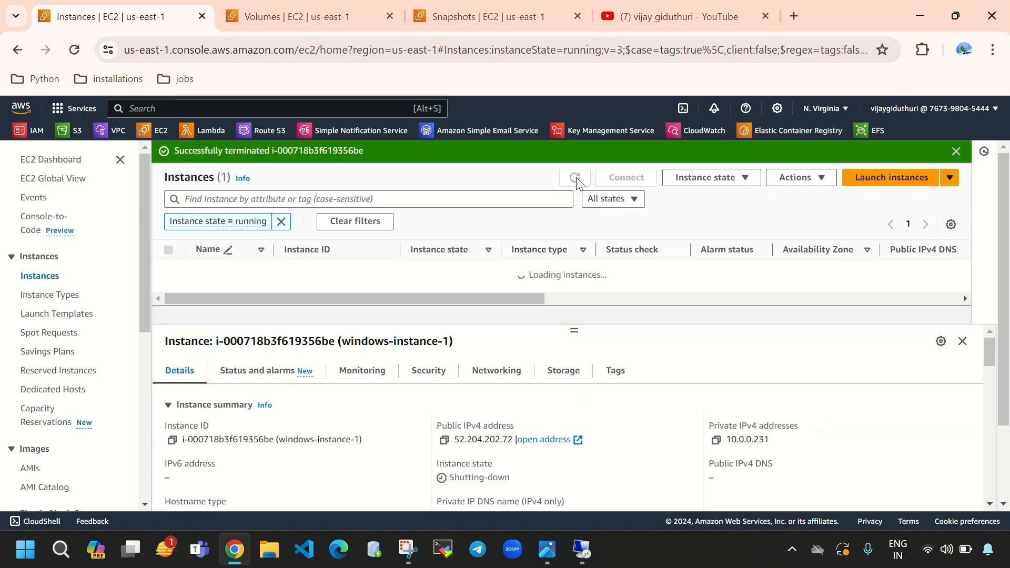
left_click(575, 154)
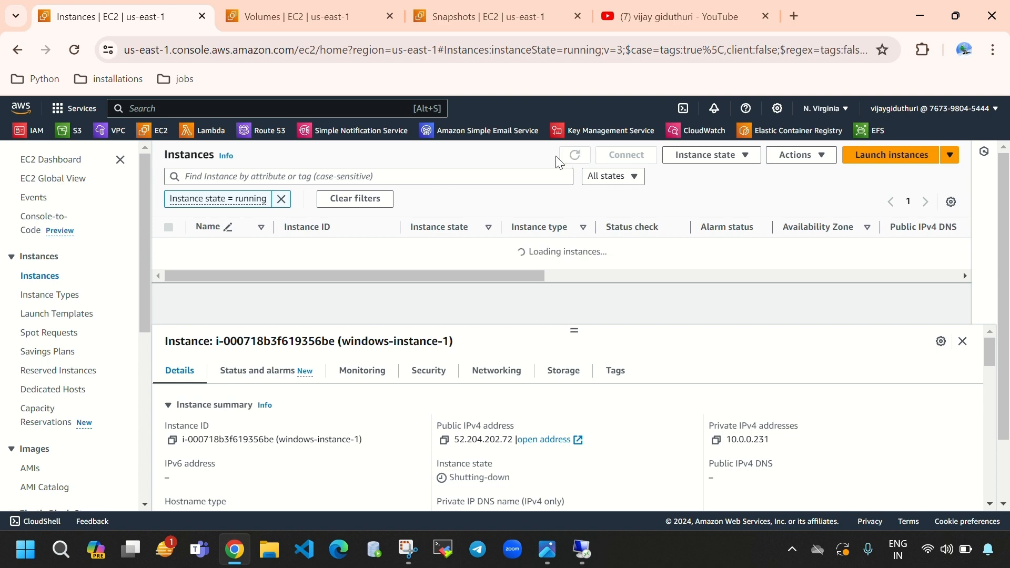
left_click(281, 199)
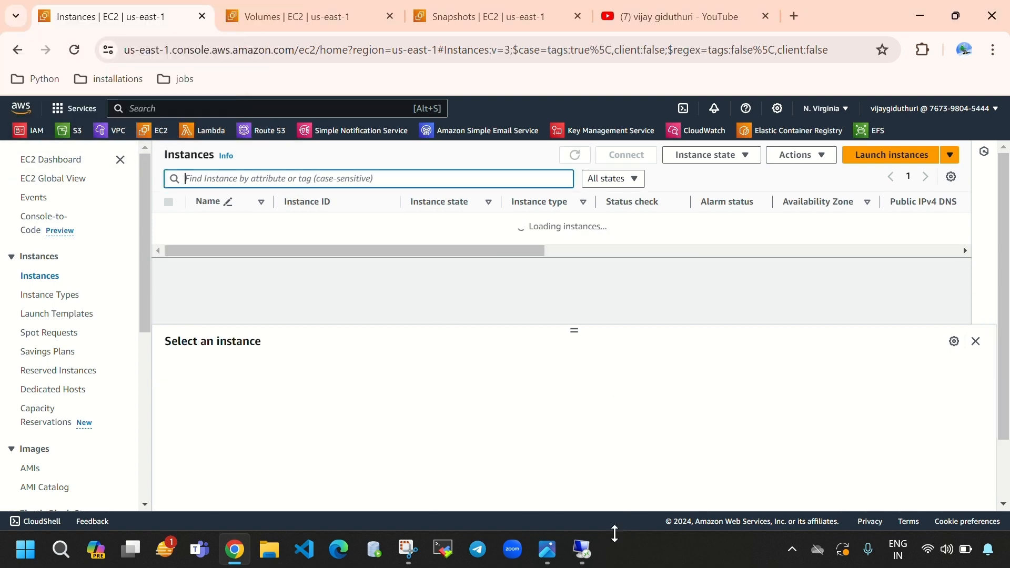
- Dismiss the ended Remote Desktop session's message and minimise the Remote Desktop Connection window
left_click(582, 549)
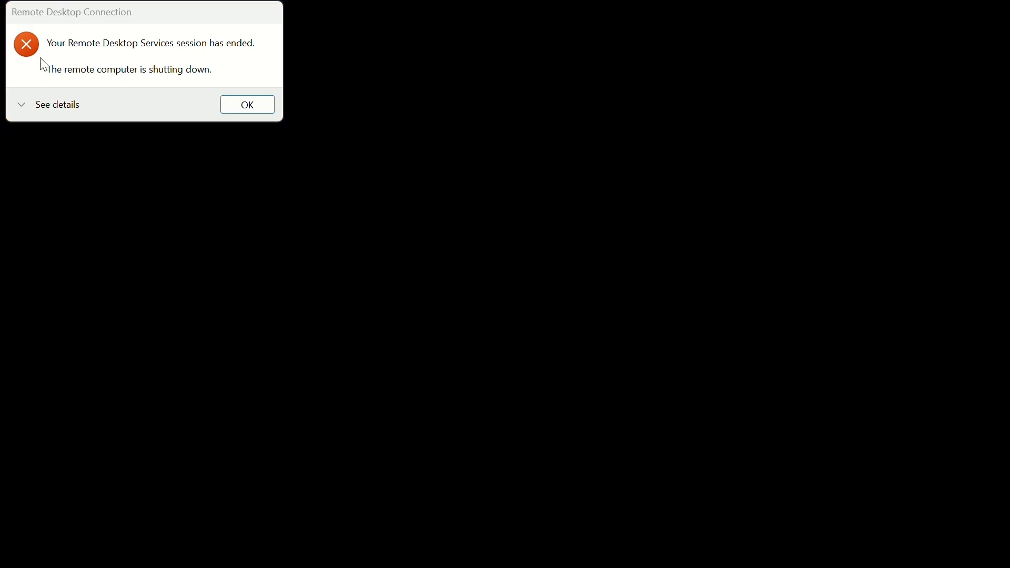
left_click(250, 108)
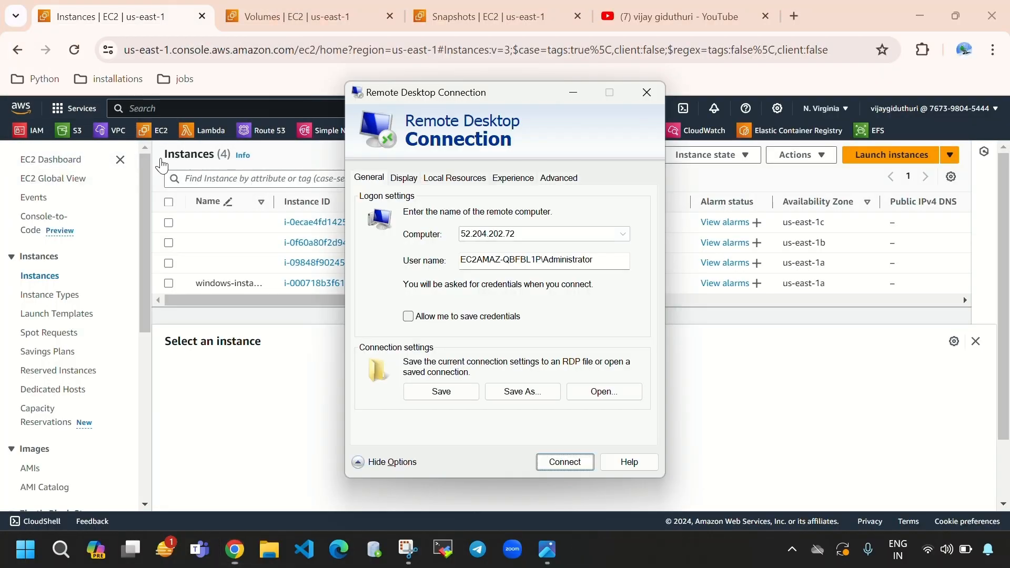
left_click(581, 93)
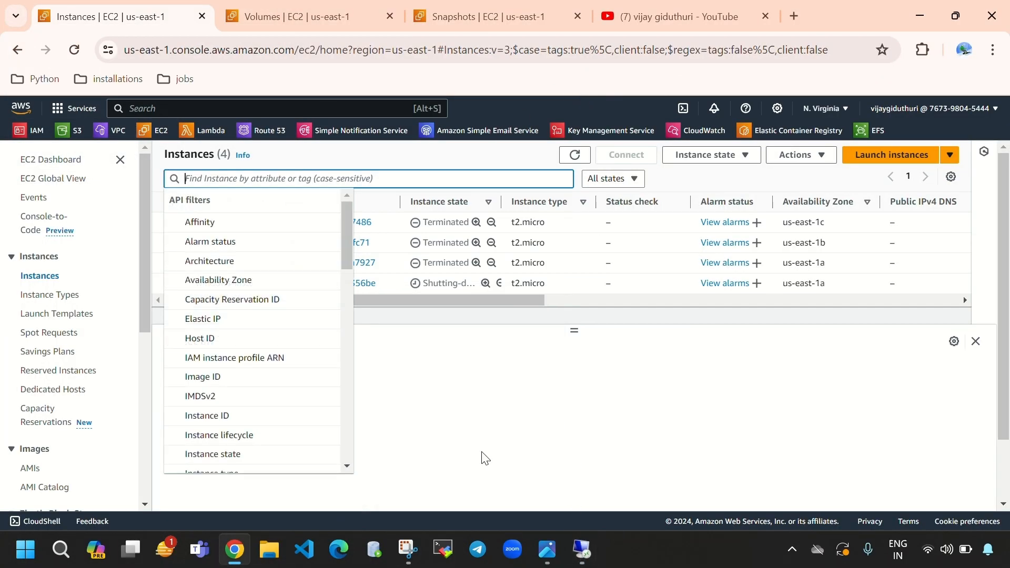
- Check windows-instance-1's state in the instances list and refresh the list
left_click(482, 452)
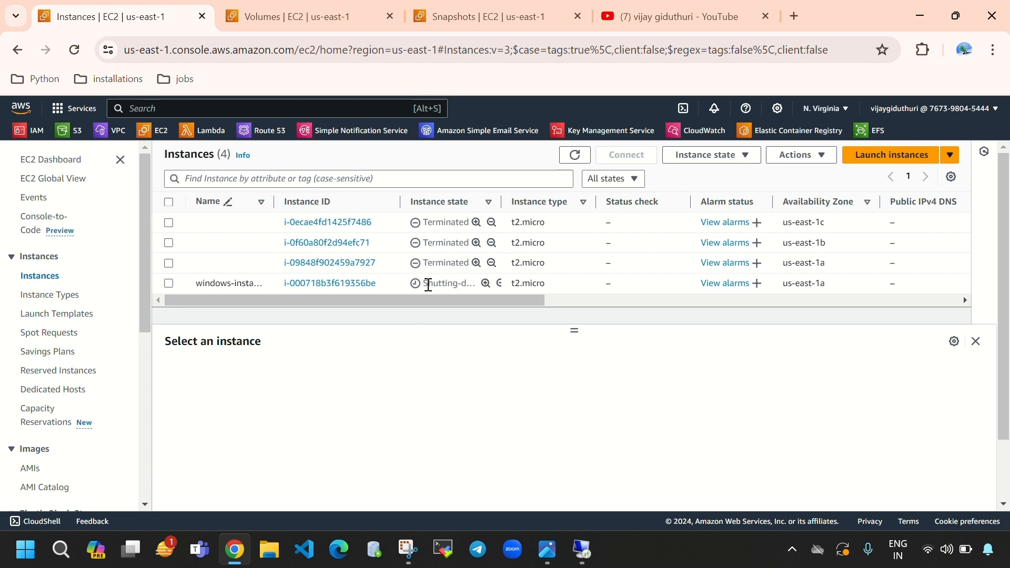
left_click_drag(429, 285, 467, 286)
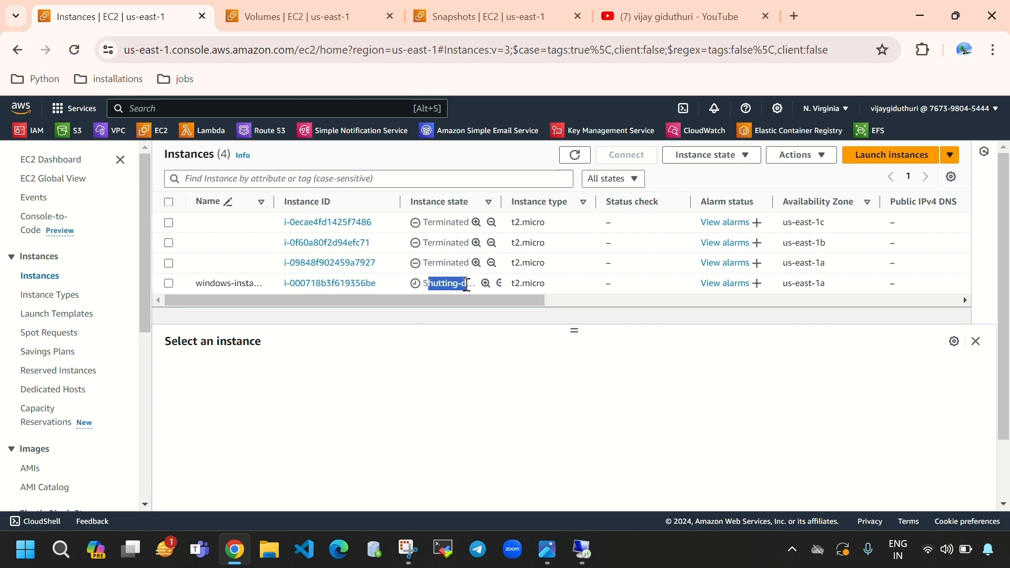
left_click(578, 155)
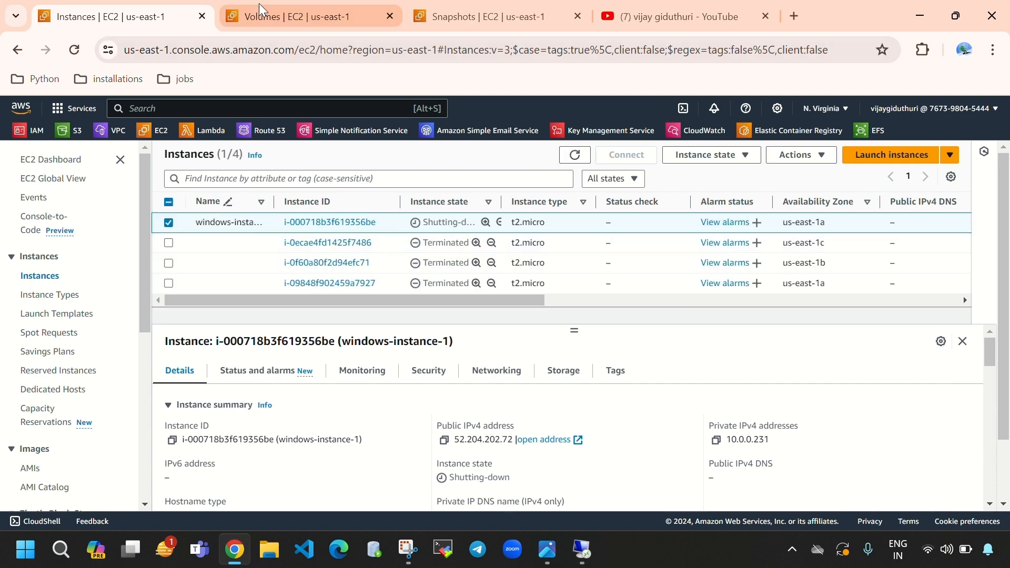
- Check the EC2 Volumes list for the terminated instance's volume, dismissing the snapshot notification and refreshing the list
left_click(296, 17)
left_click(788, 191)
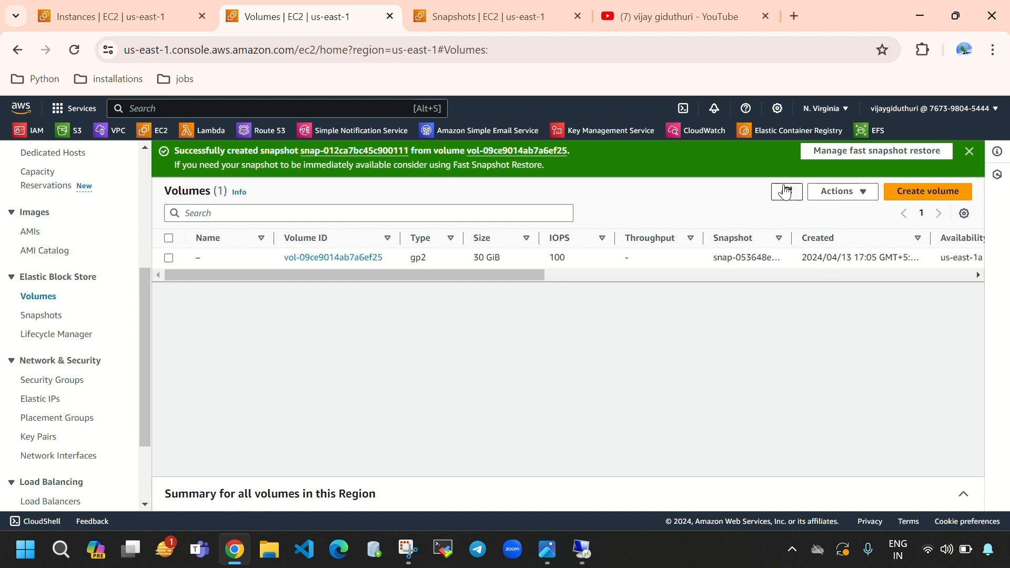
left_click(785, 189)
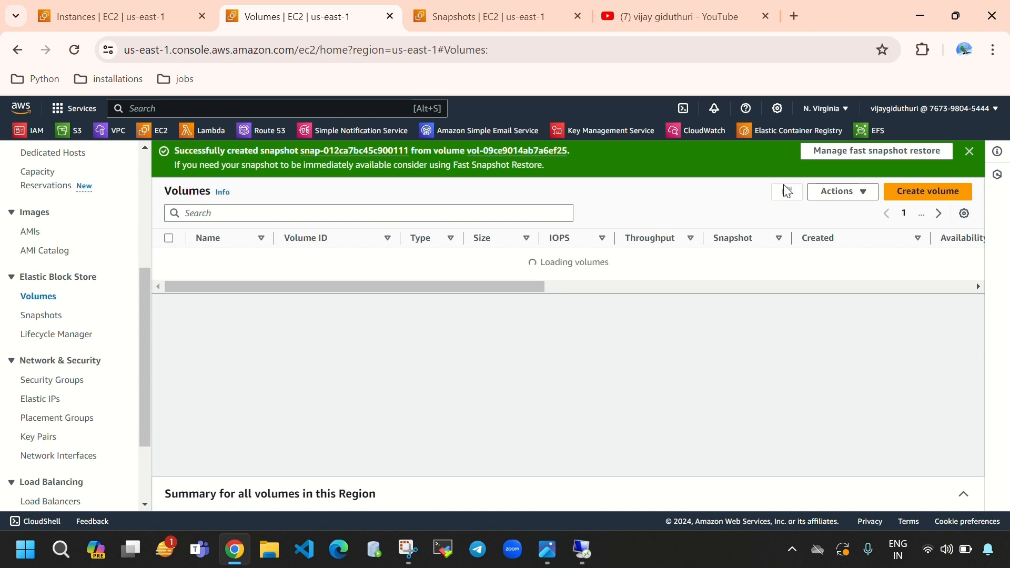
left_click(971, 153)
left_click(787, 155)
left_click(787, 154)
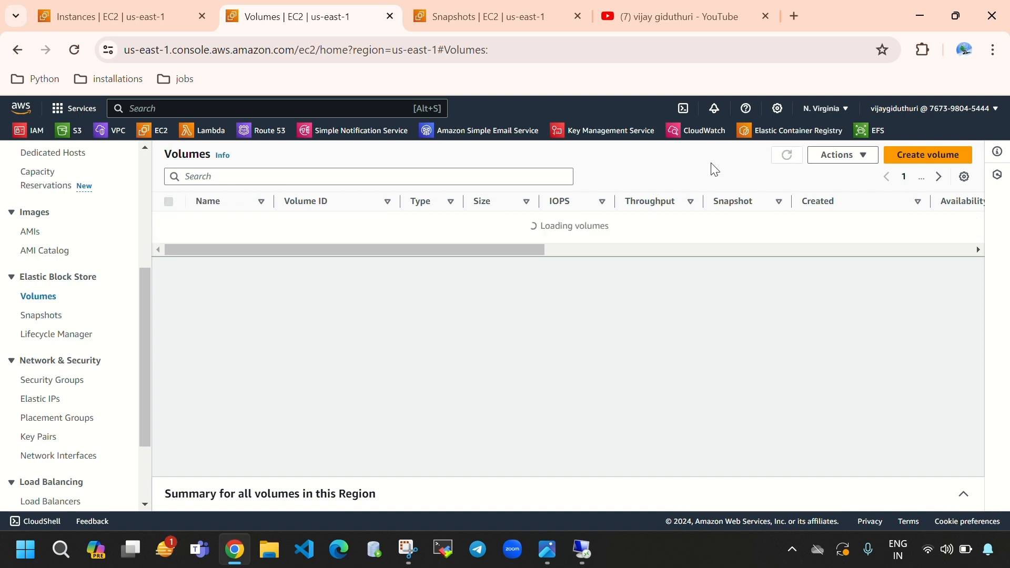
- Refresh and recheck windows-instance-1's state, and look again at the Volumes list for its volume
left_click(91, 9)
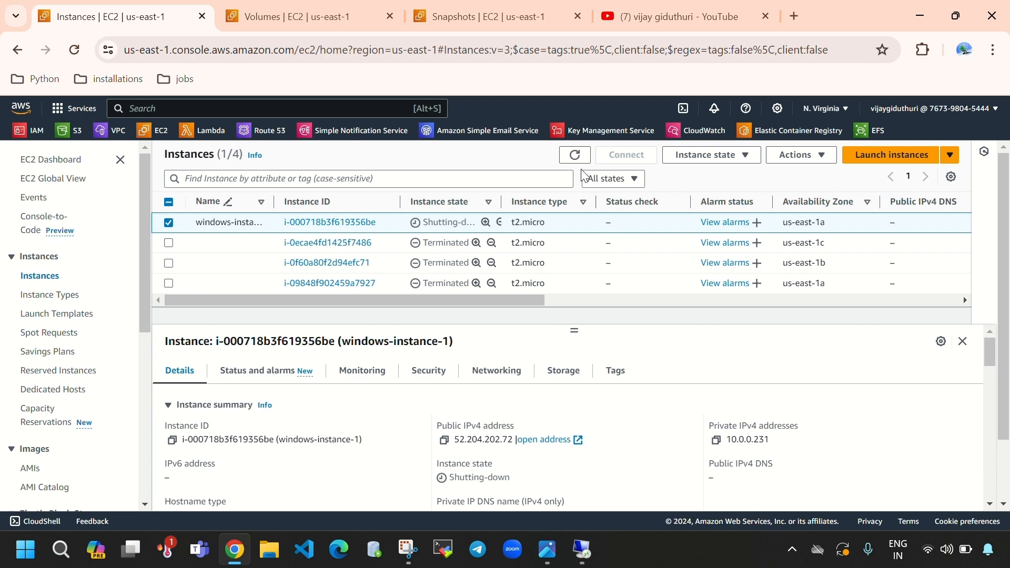
left_click(575, 155)
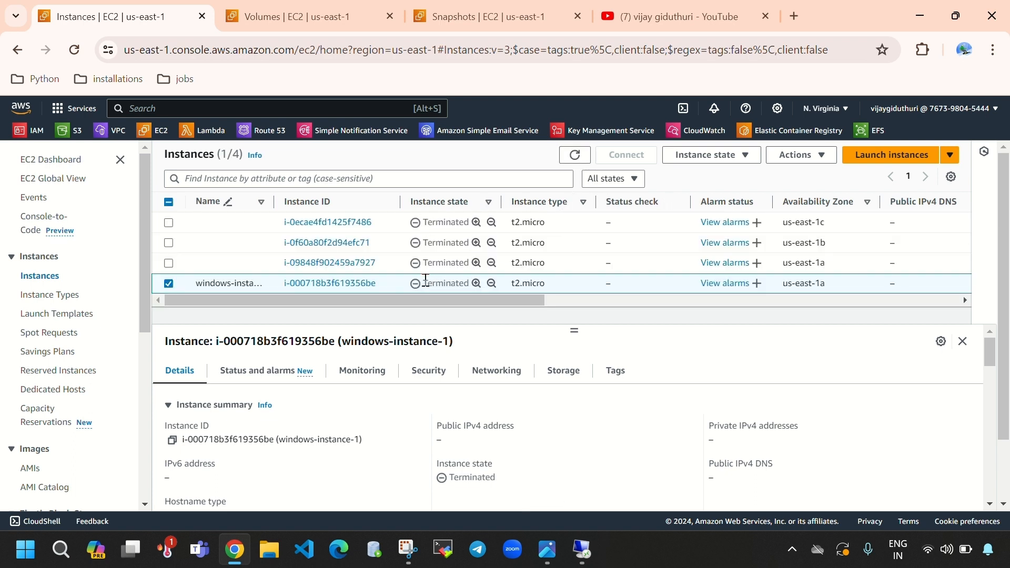
double_click(425, 279)
left_click(297, 7)
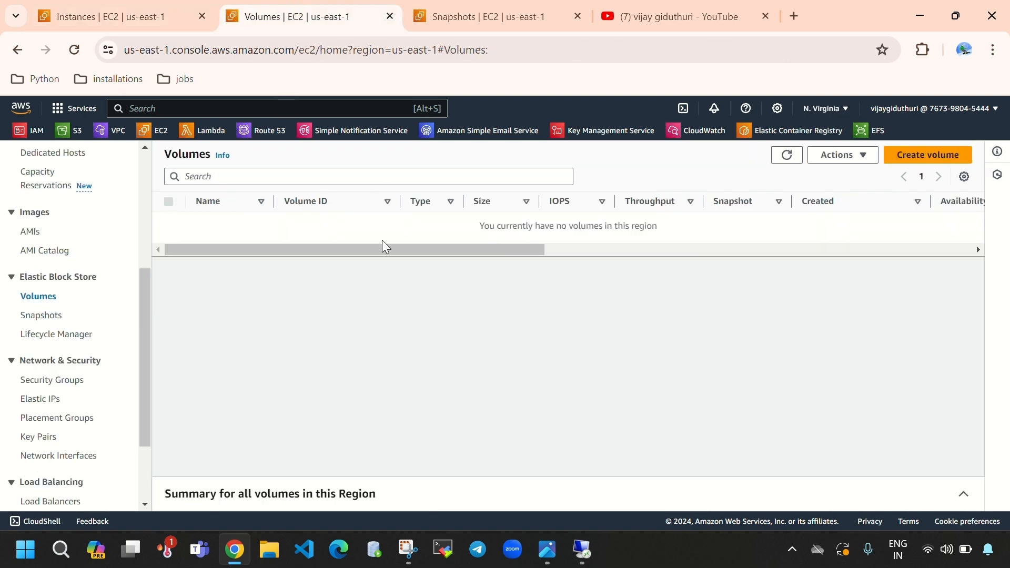
- Check that the snapshot is still listed on the Snapshots page, and bring the browser window back to full size
left_click(956, 15)
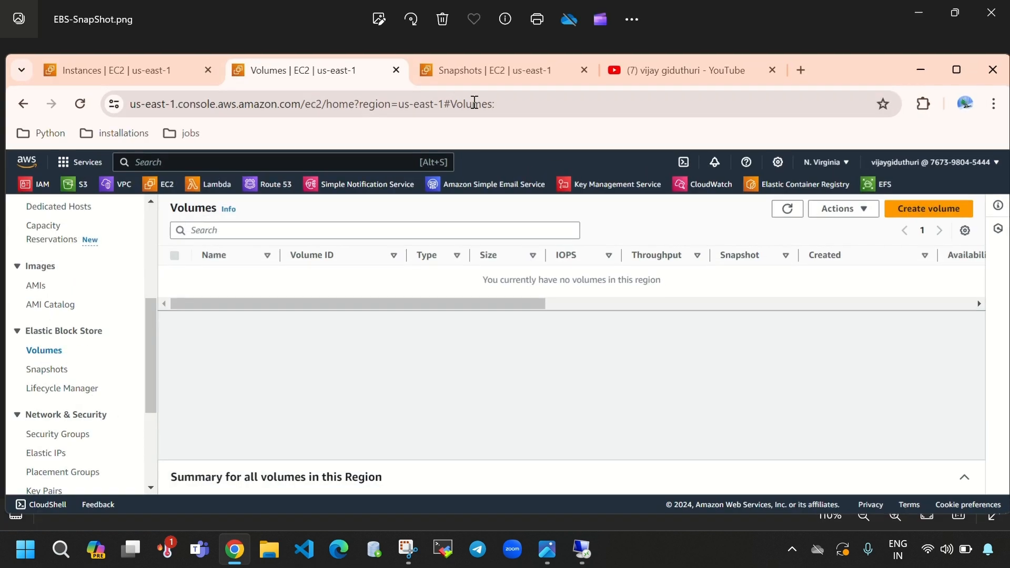
left_click(470, 78)
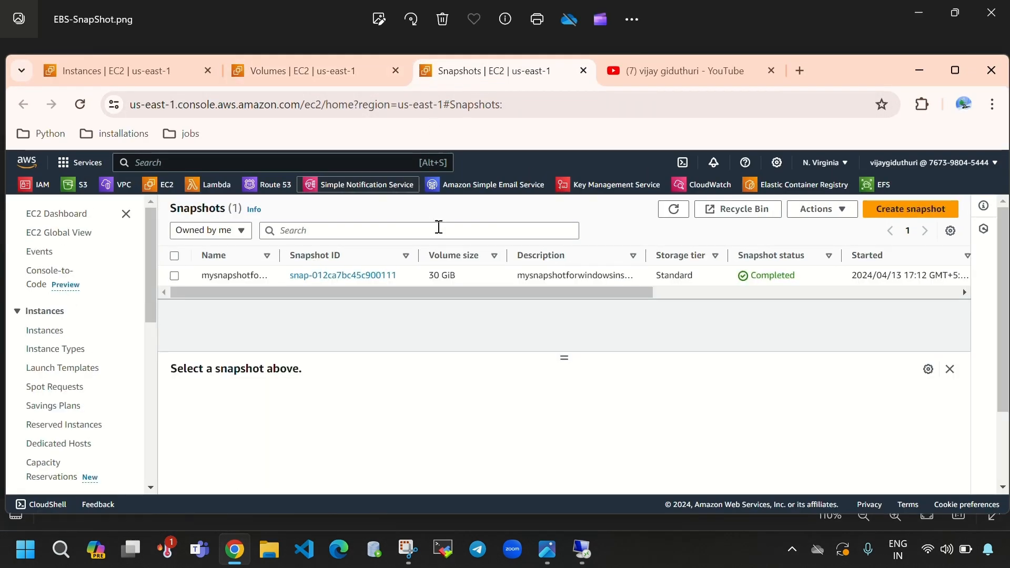
left_click(956, 71)
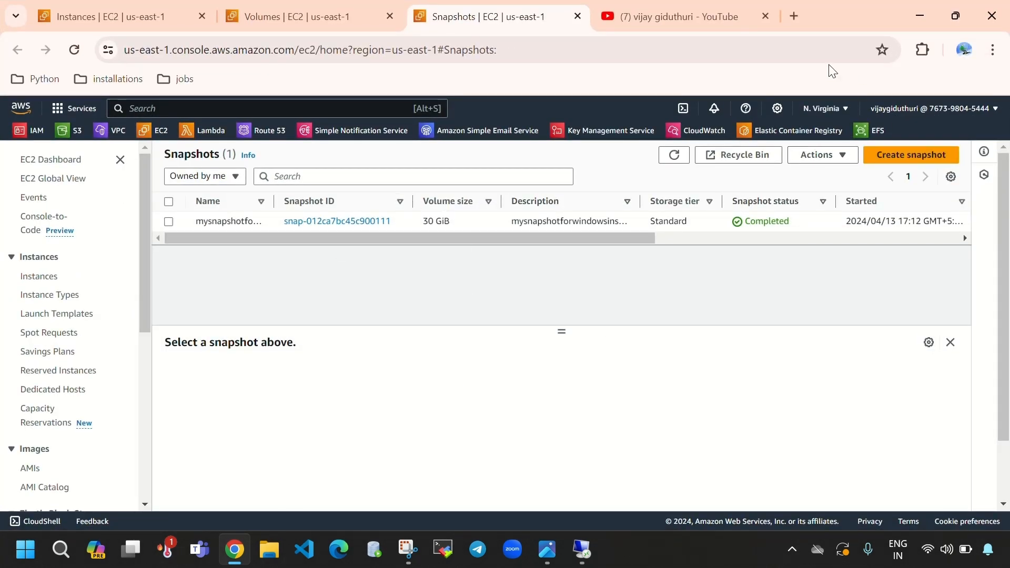
- Start launching a new EC2 instance and name it windows-instance-2
left_click(118, 17)
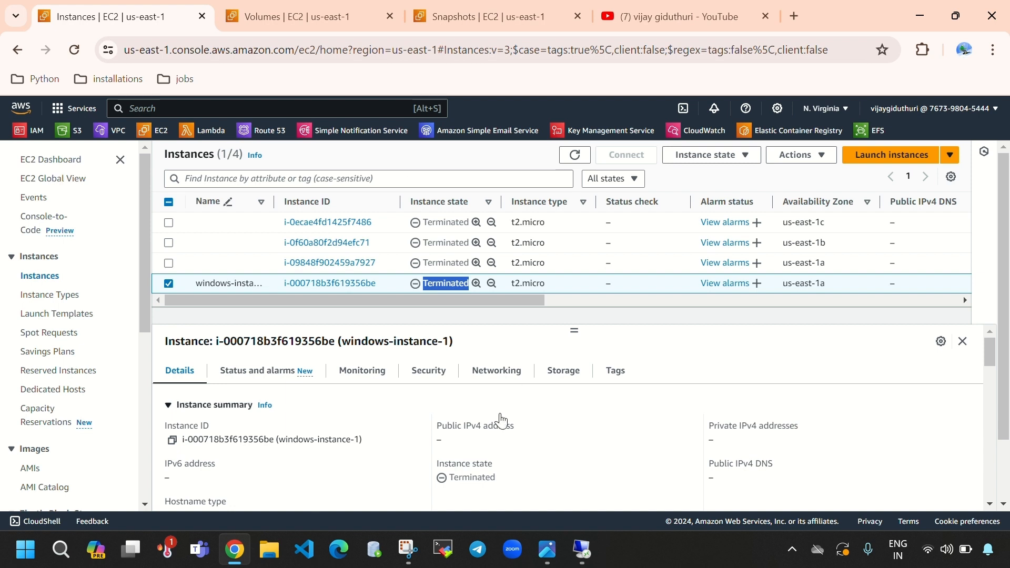
left_click(903, 156)
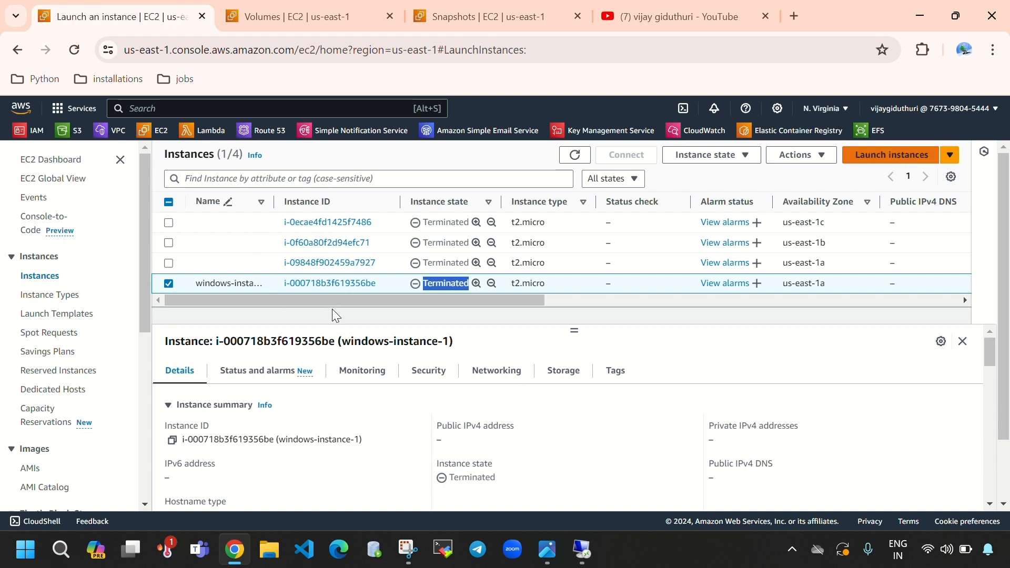
left_click(889, 156)
left_click(306, 330)
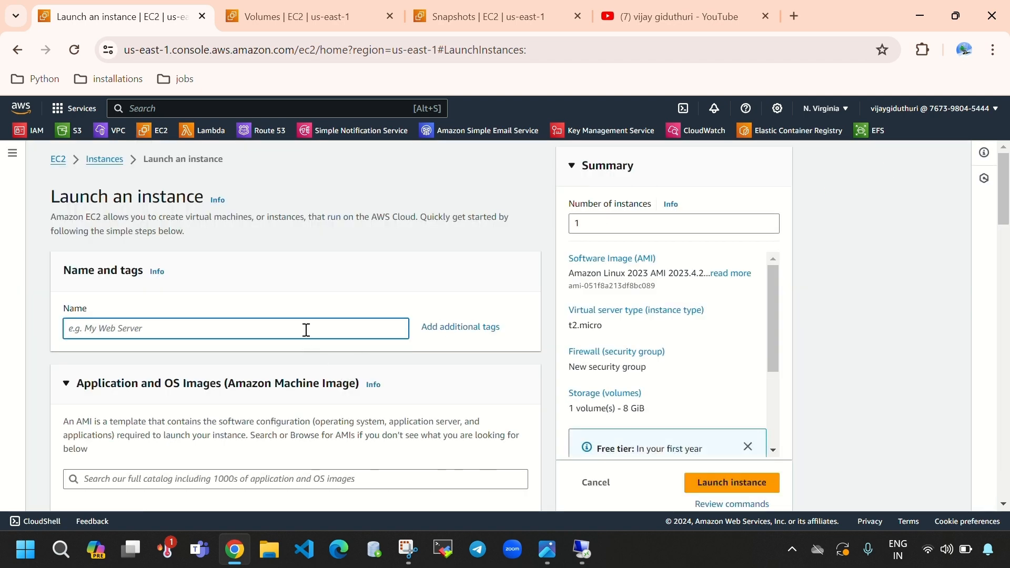
type("windows-instance-2")
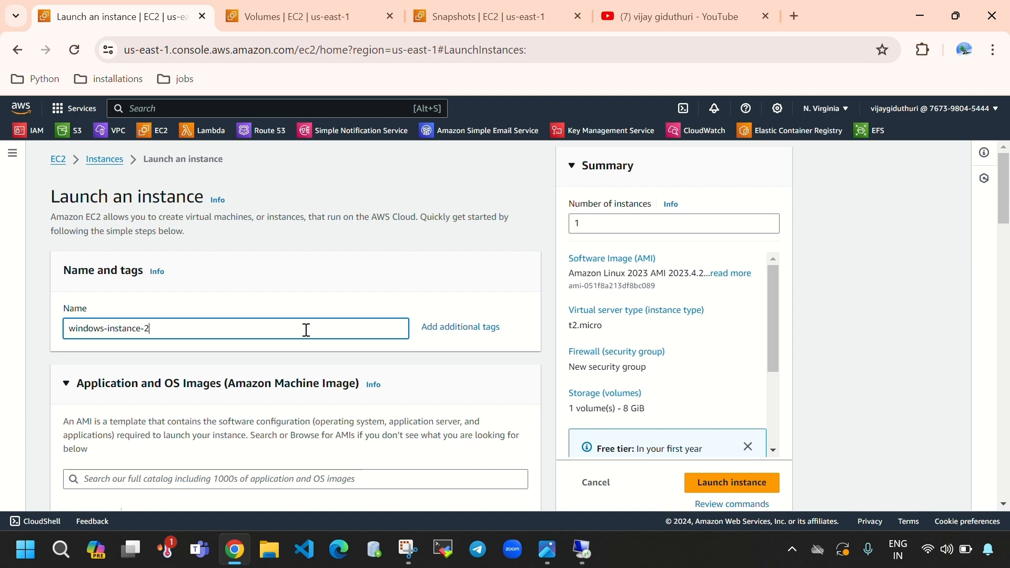
- Choose the Windows quick-start image and the ec2key key pair for the new instance
scroll(213, 319, "down", 6)
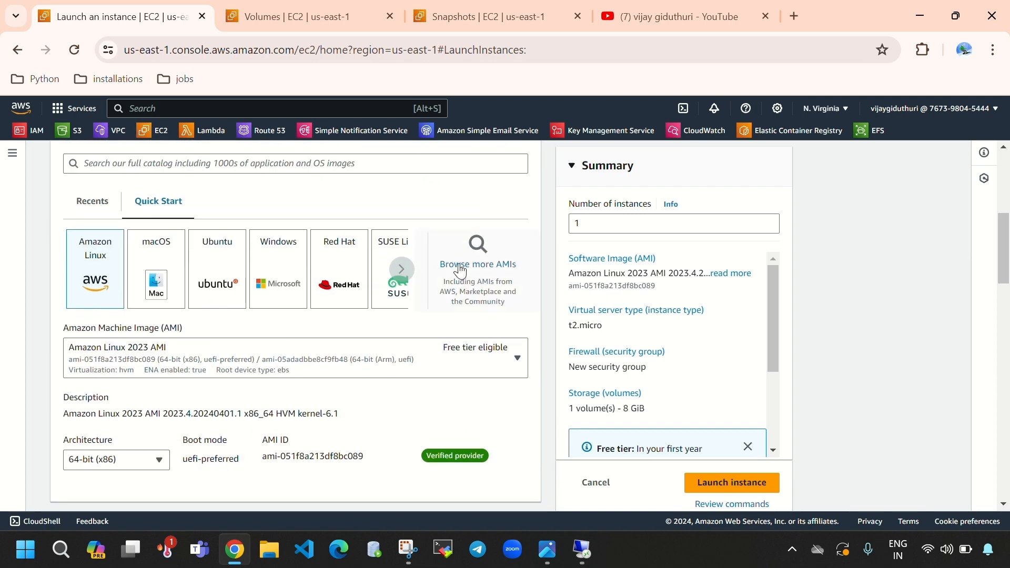
left_click(286, 273)
scroll(287, 271, "down", 7)
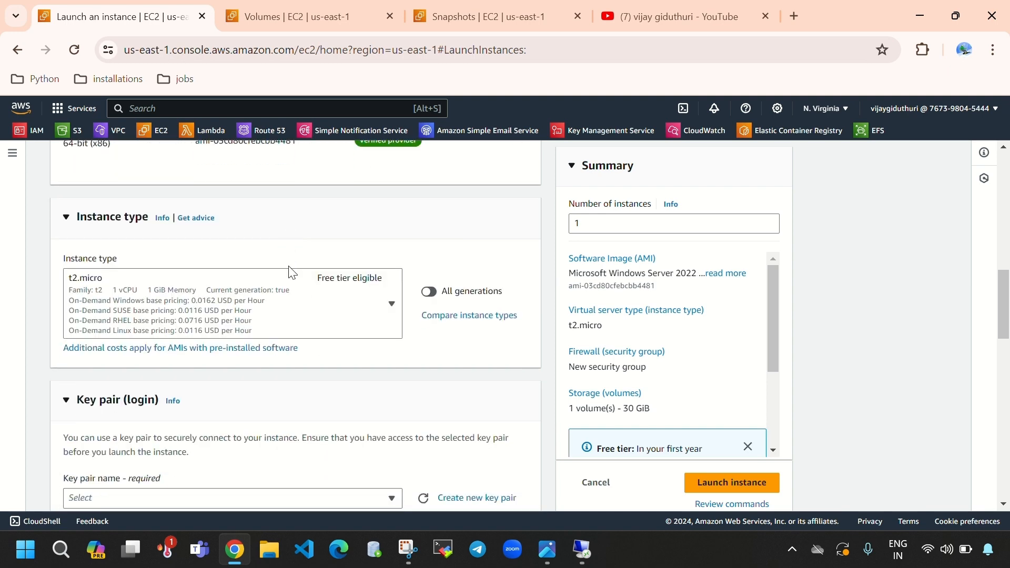
scroll(156, 242, "up", 1)
scroll(260, 321, "down", 3)
left_click(288, 341)
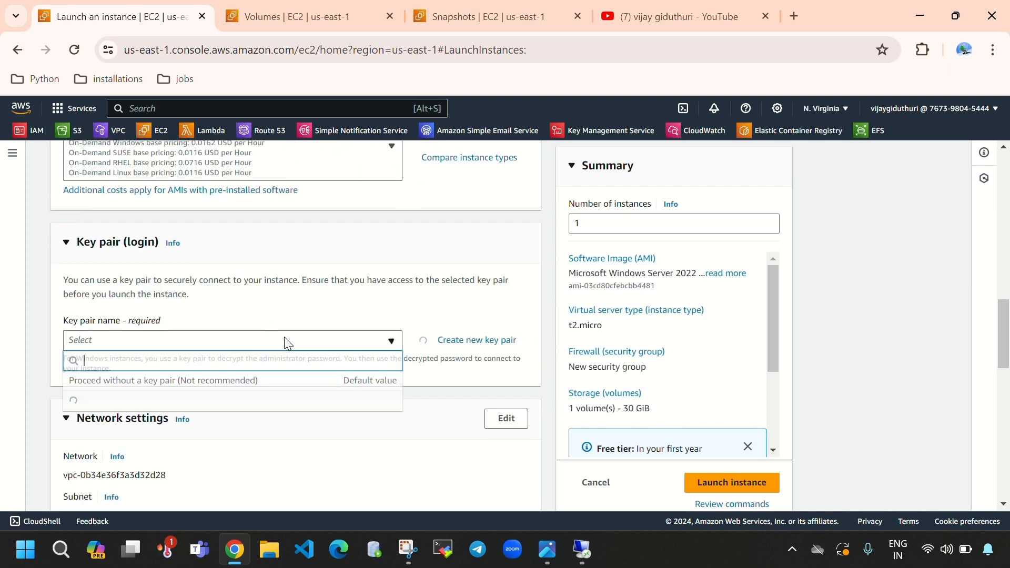
left_click(140, 406)
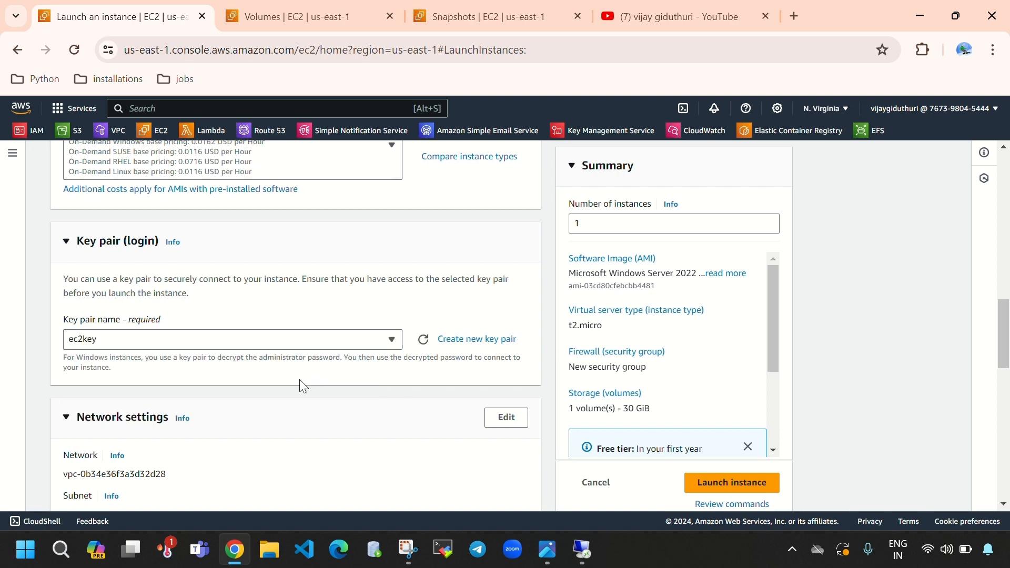
- Edit the network settings of the new instance and set its VPC to my-vpc
scroll(303, 386, "down", 1)
left_click(492, 338)
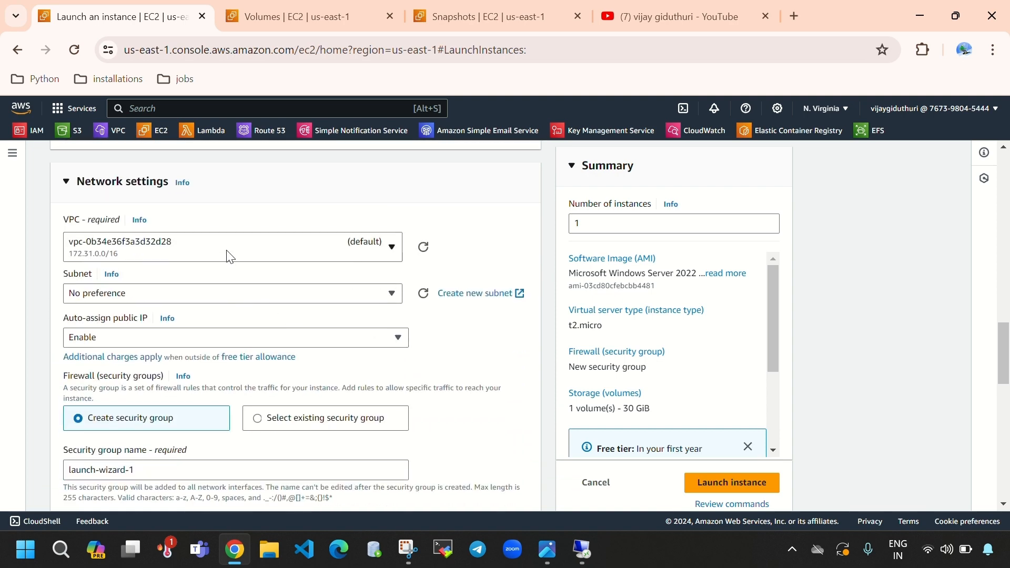
left_click(201, 246)
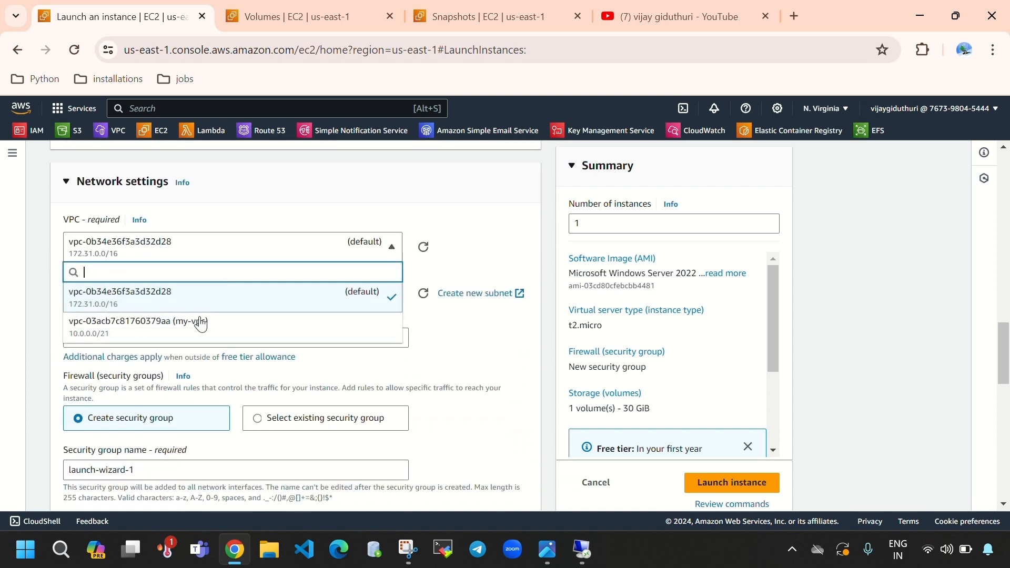
left_click(278, 337)
- Assign the existing security group sg to the new instance and launch it
scroll(284, 337, "down", 2)
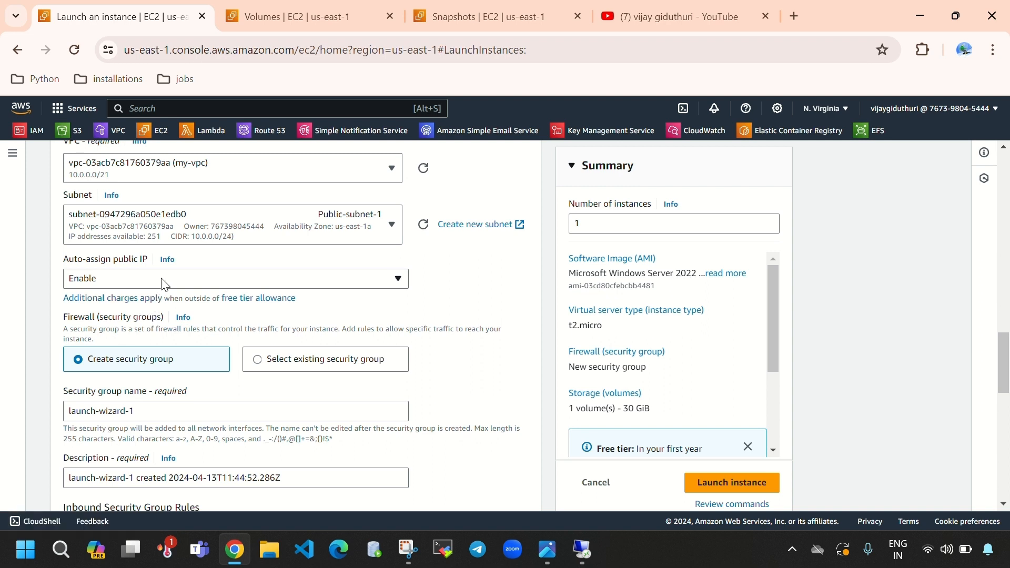
left_click(311, 361)
scroll(312, 342, "down", 2)
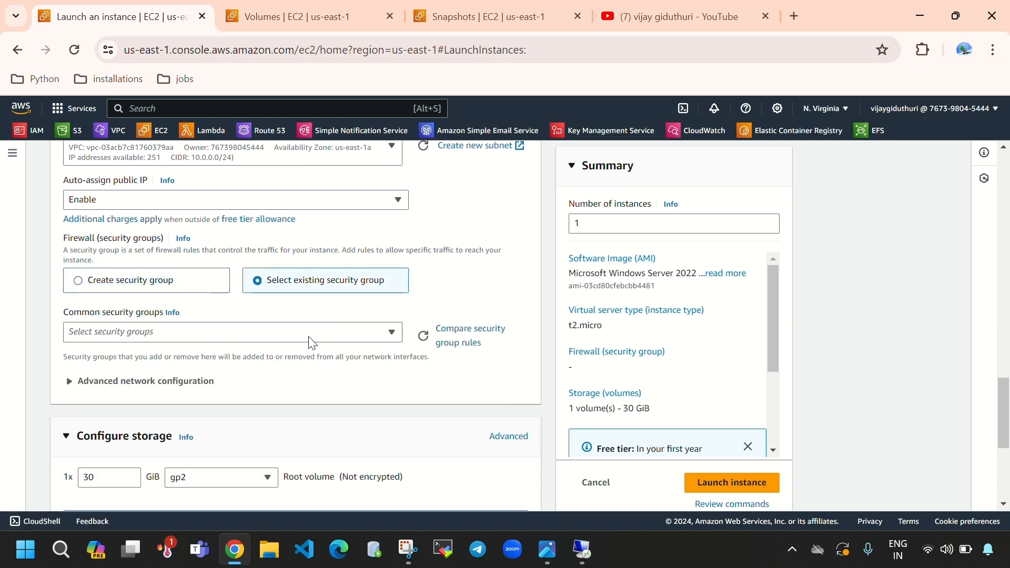
left_click(310, 342)
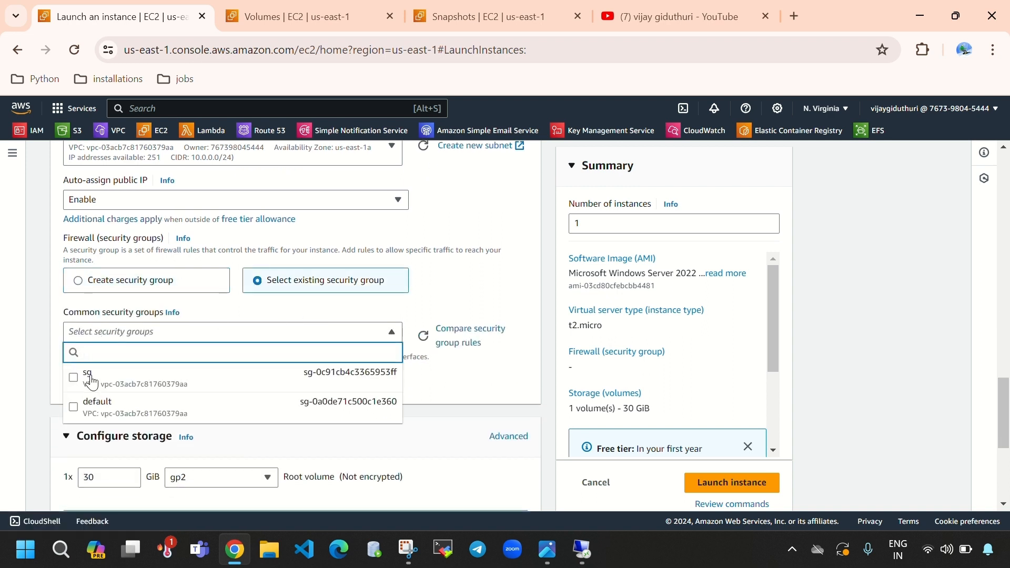
left_click(92, 382)
scroll(214, 392, "down", 4)
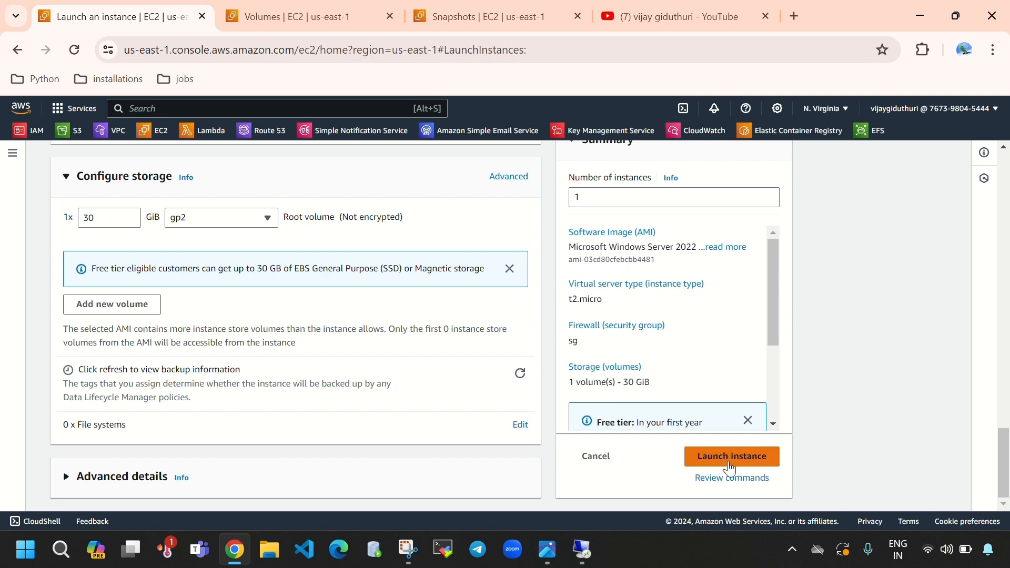
left_click(730, 466)
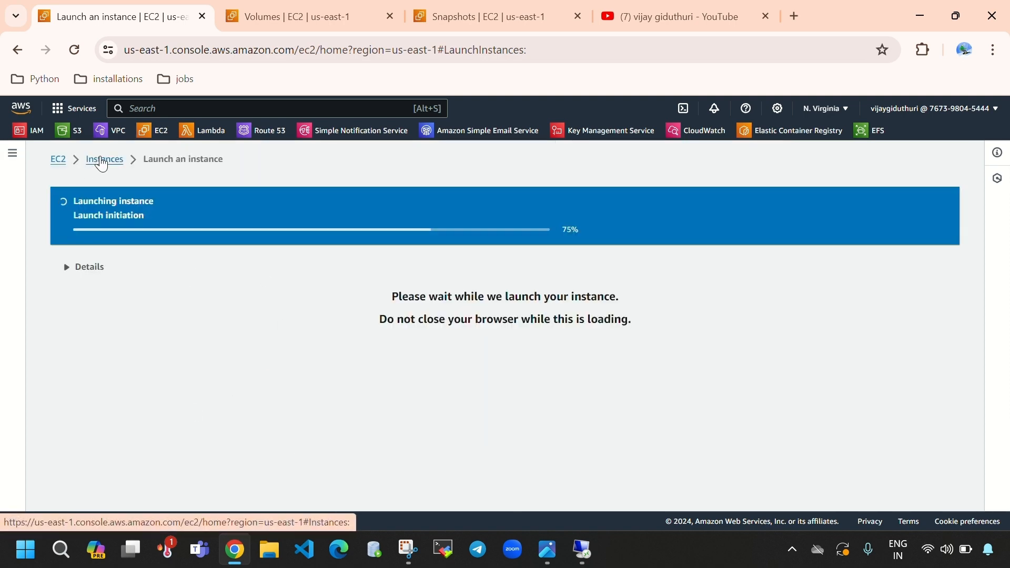
- Return to the Instances list and refresh it to check windows-instance-2's state
left_click(103, 159)
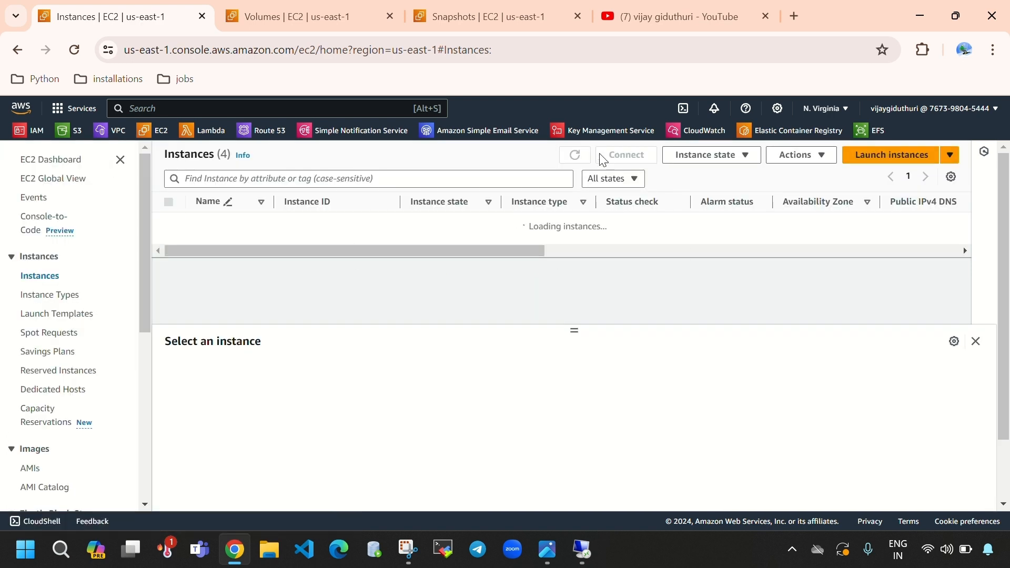
left_click(575, 155)
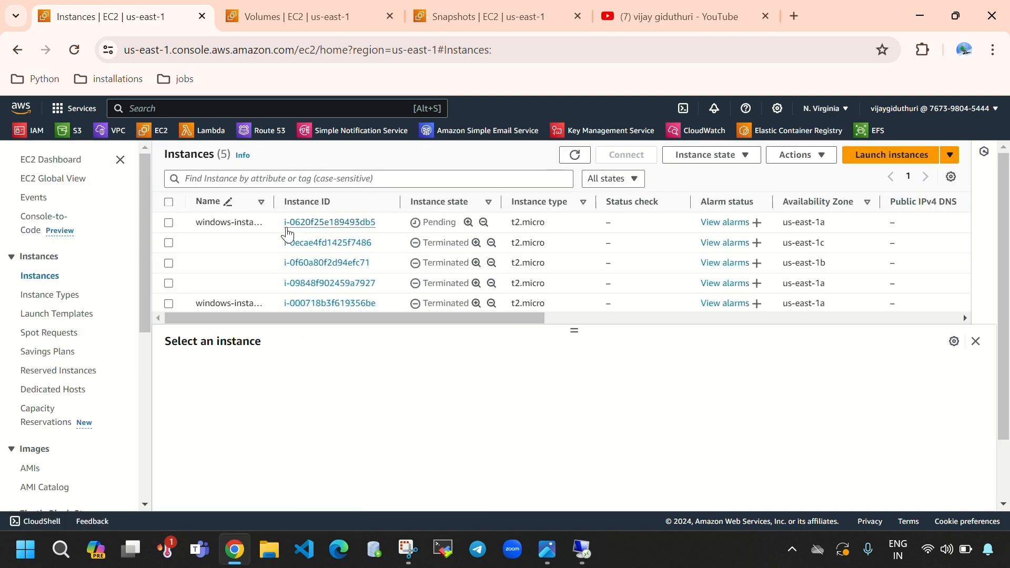
left_click(266, 230)
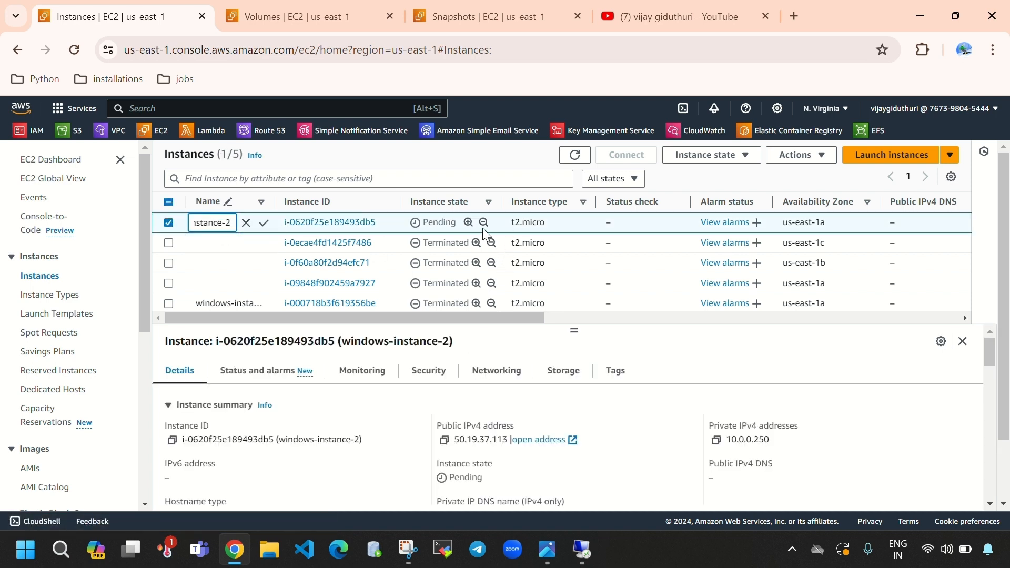
key("Return")
left_click(575, 159)
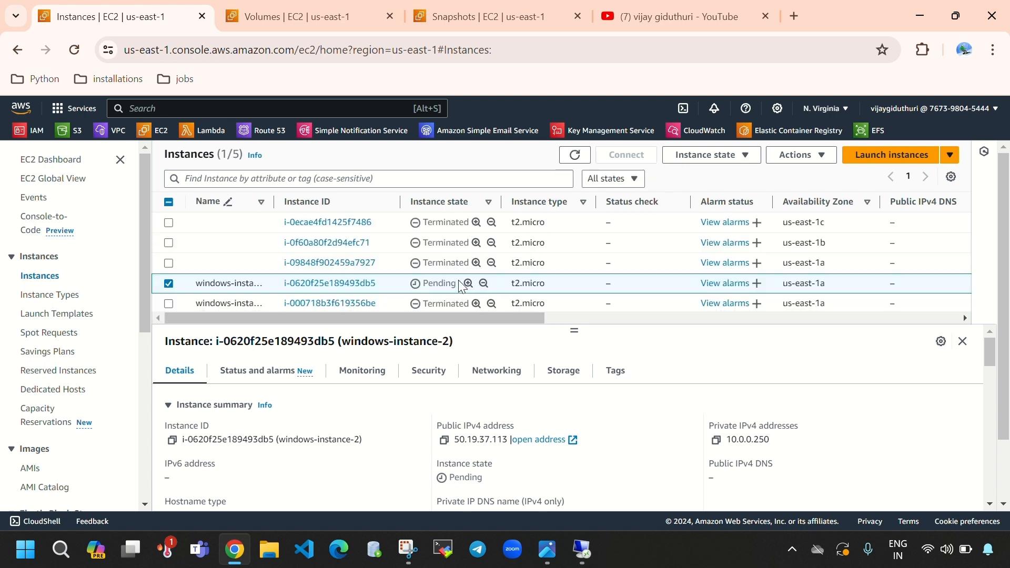
left_click_drag(460, 284, 422, 286)
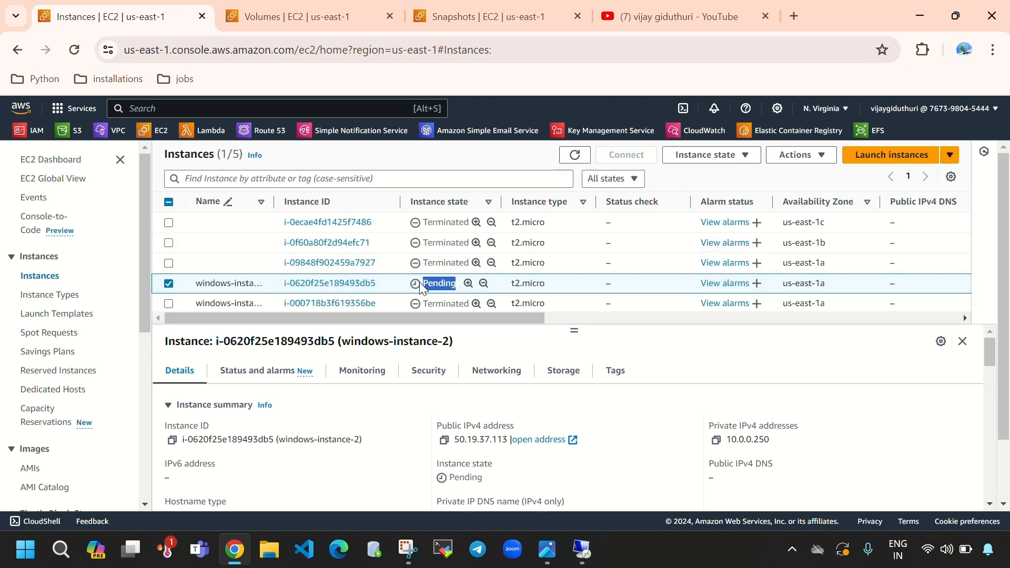
left_click(575, 154)
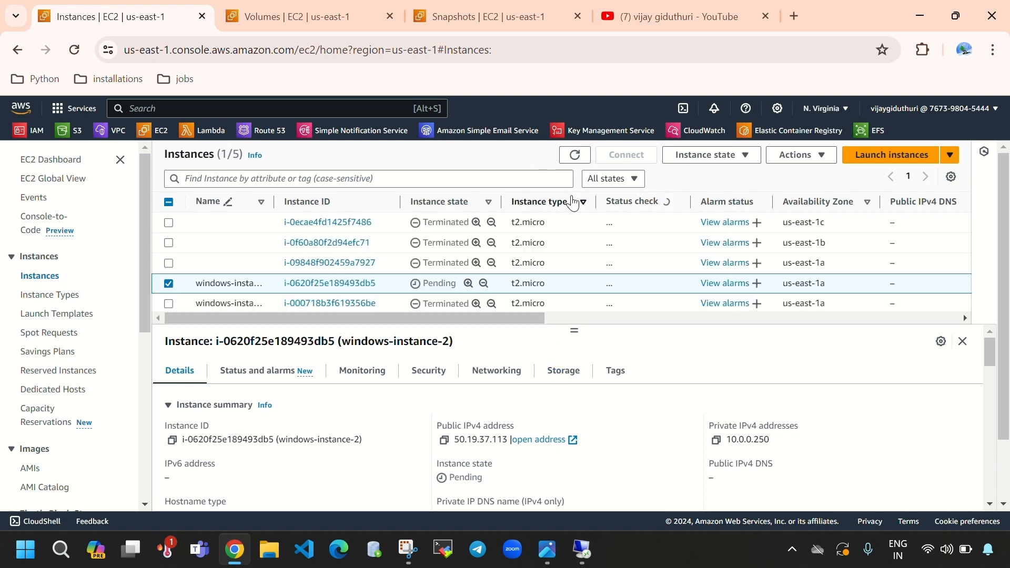
- Refresh the Volumes list and examine the new volume's state and attached instance
left_click(299, 12)
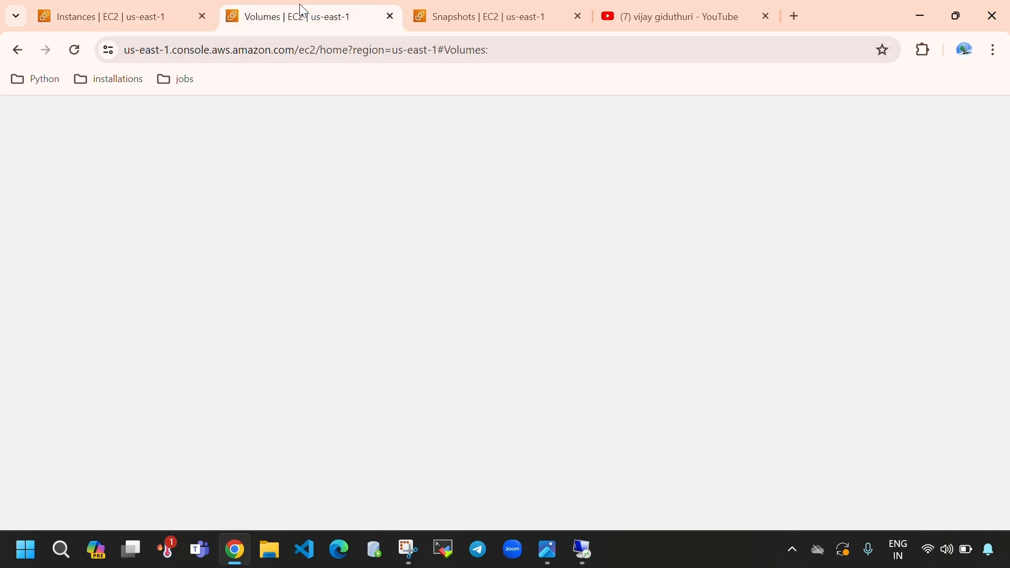
left_click(786, 155)
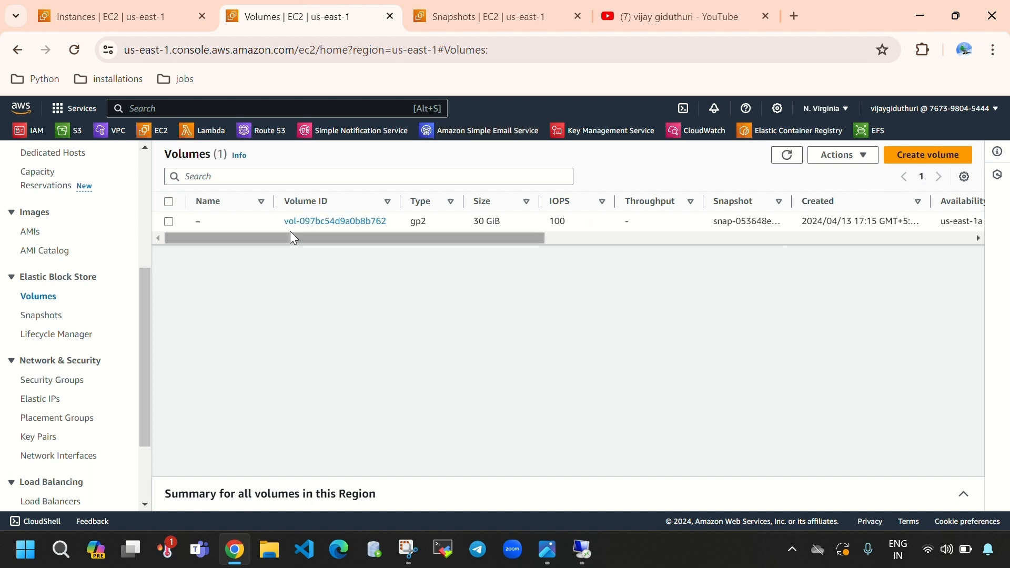
left_click_drag(298, 236, 488, 249)
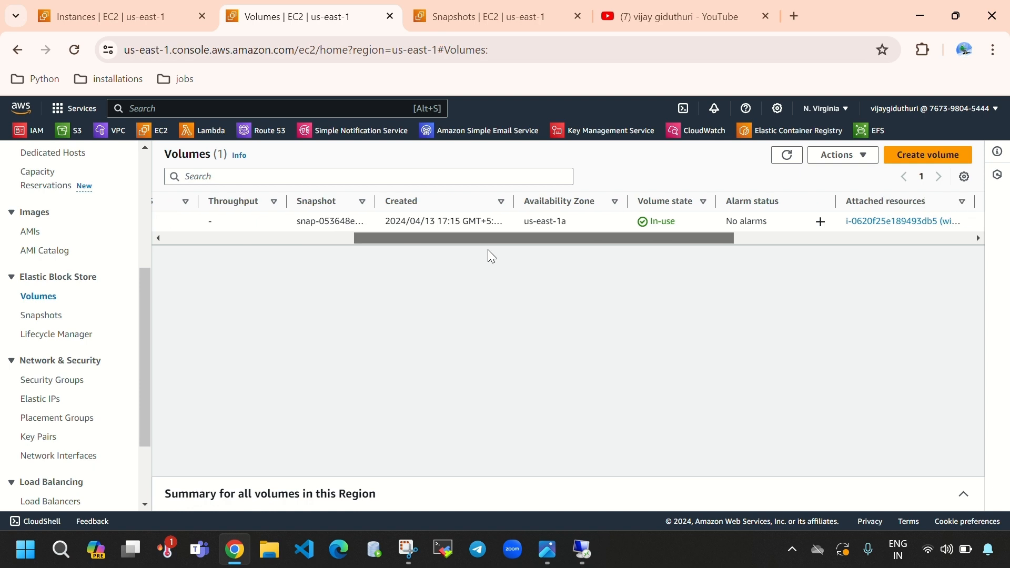
left_click(648, 227)
left_click_drag(649, 237, 500, 242)
- Go back to the Instances list and refresh it repeatedly to recheck windows-instance-2's state
left_click(153, 19)
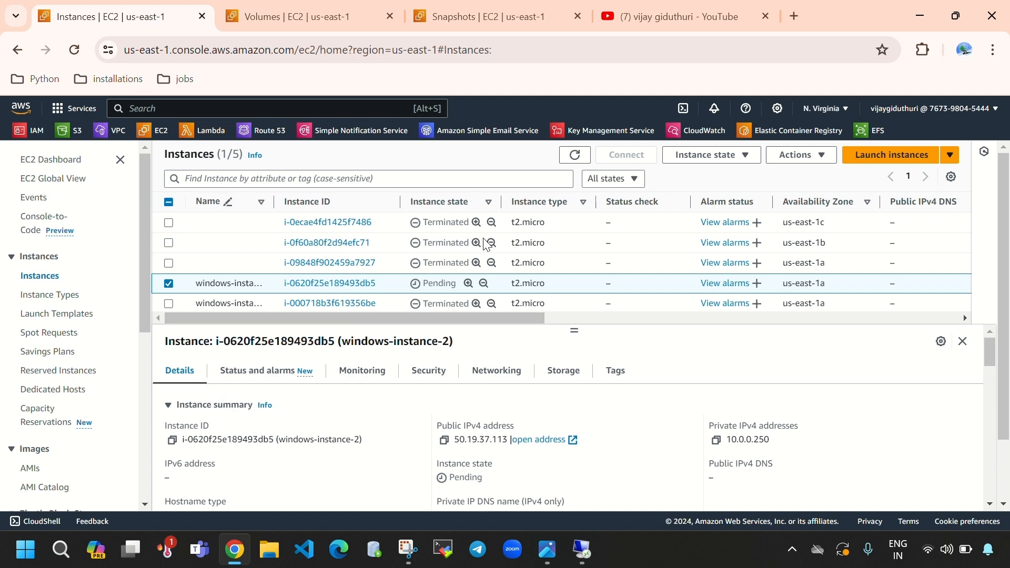
left_click(575, 155)
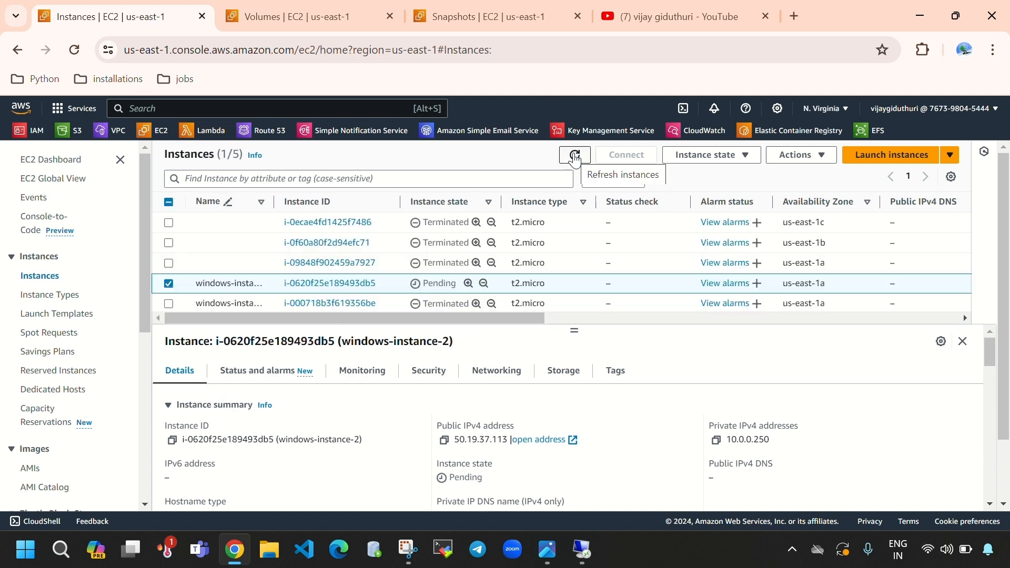
left_click(575, 156)
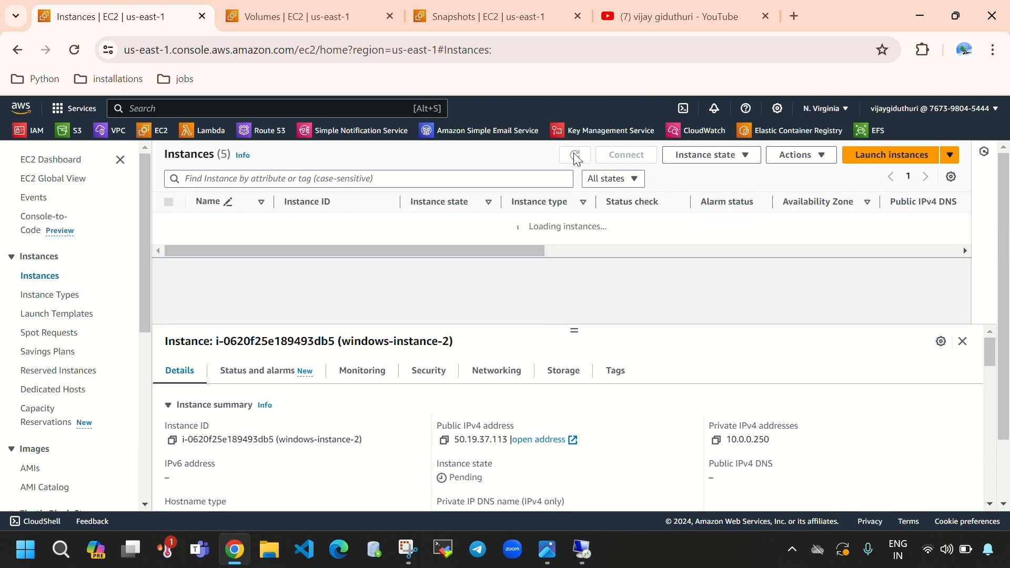
left_click(575, 156)
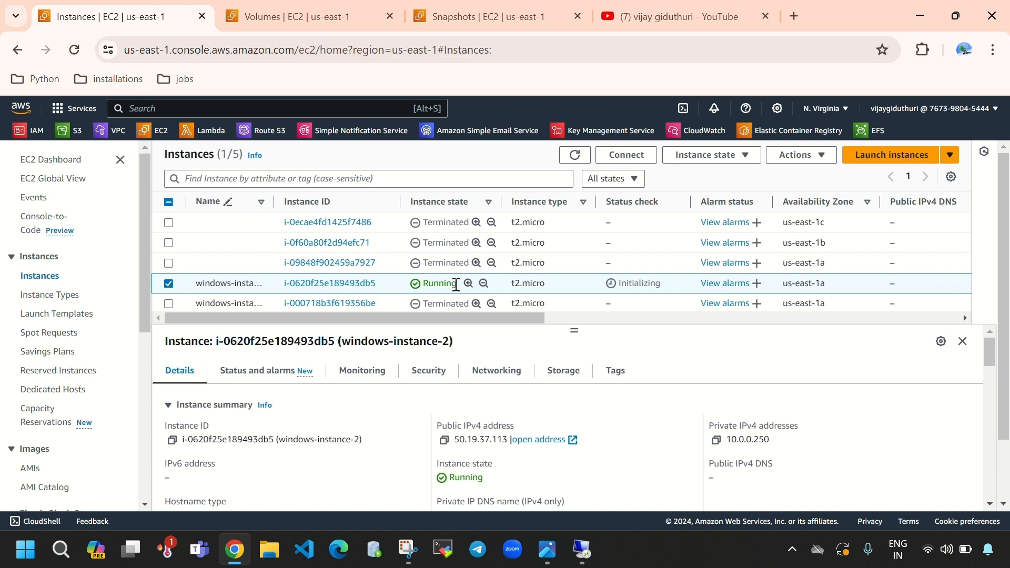
left_click_drag(456, 285, 410, 293)
- Filter the Instances list by Instance state = running
left_click(358, 179)
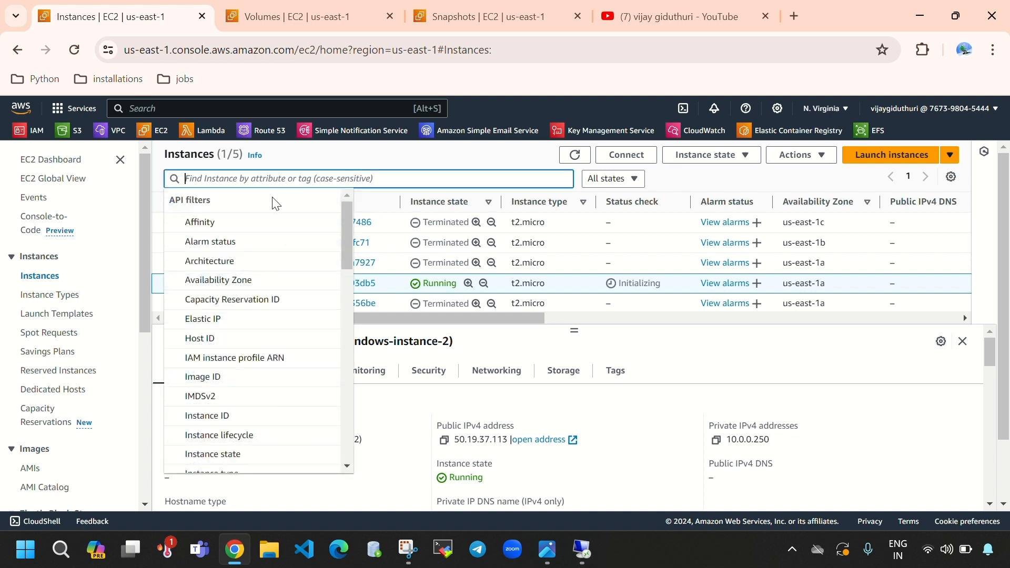
left_click(259, 459)
left_click(259, 295)
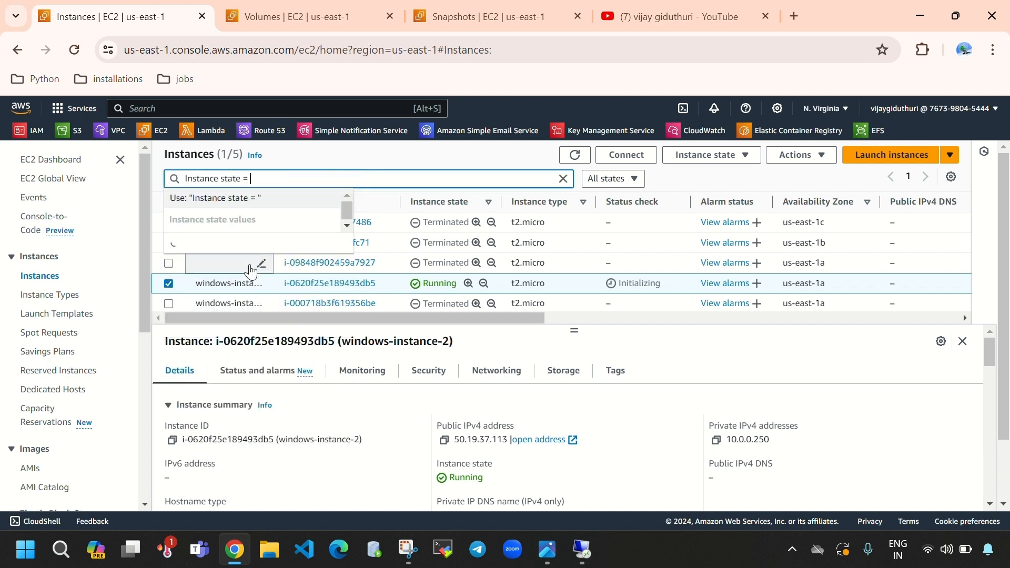
left_click(259, 242)
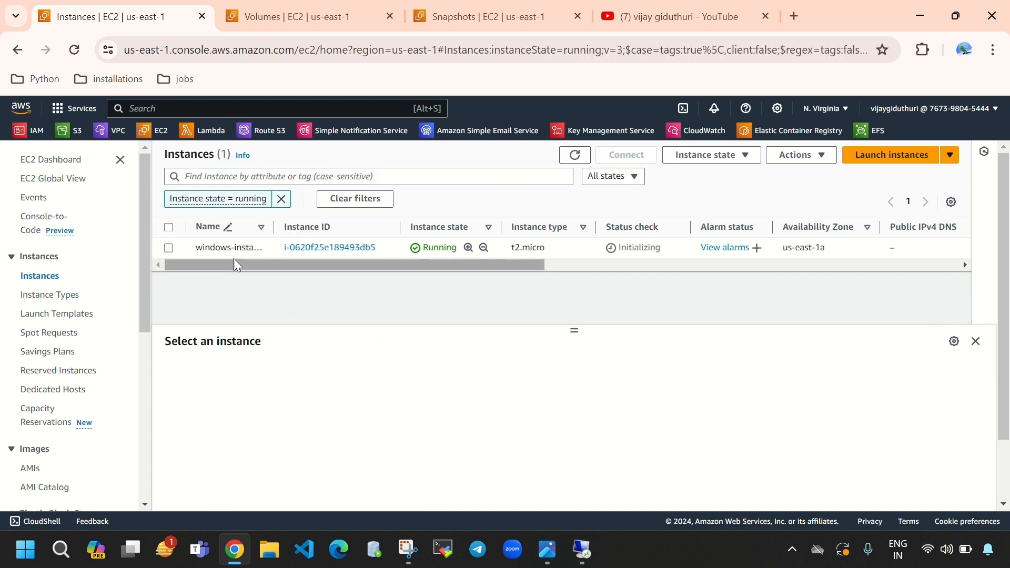
- Copy windows-instance-2's public IPv4 address and set it as the computer in Remote Desktop Connection, 50.19.37.113
left_click(168, 248)
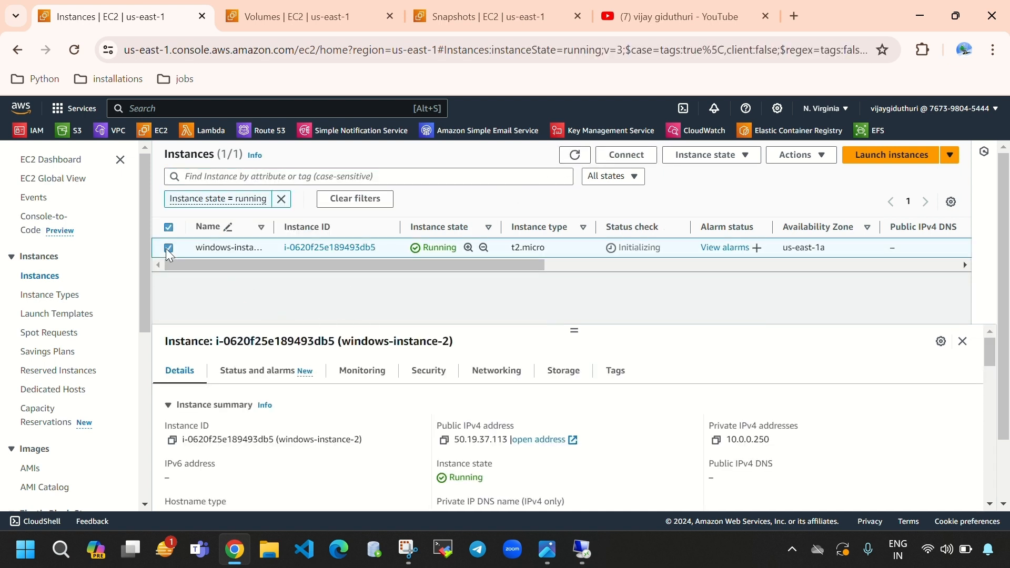
left_click(444, 440)
left_click(583, 549)
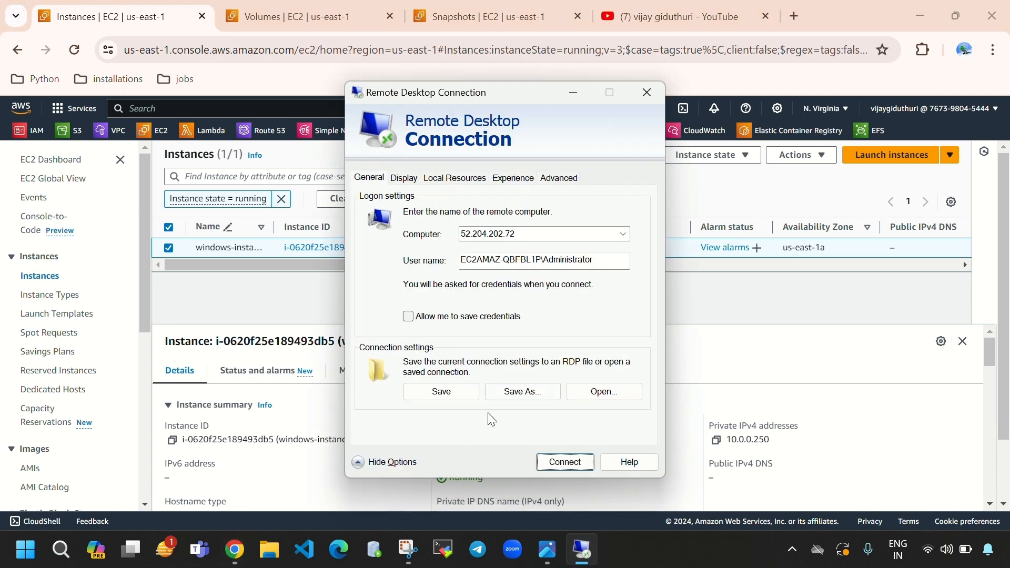
double_click(530, 235)
key("BackSpace")
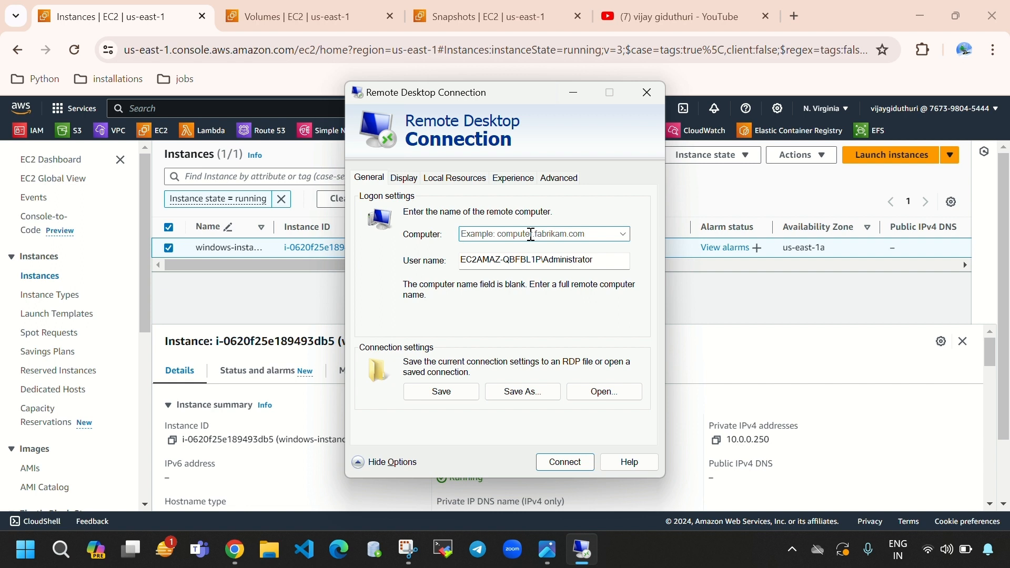
key("ctrl+v")
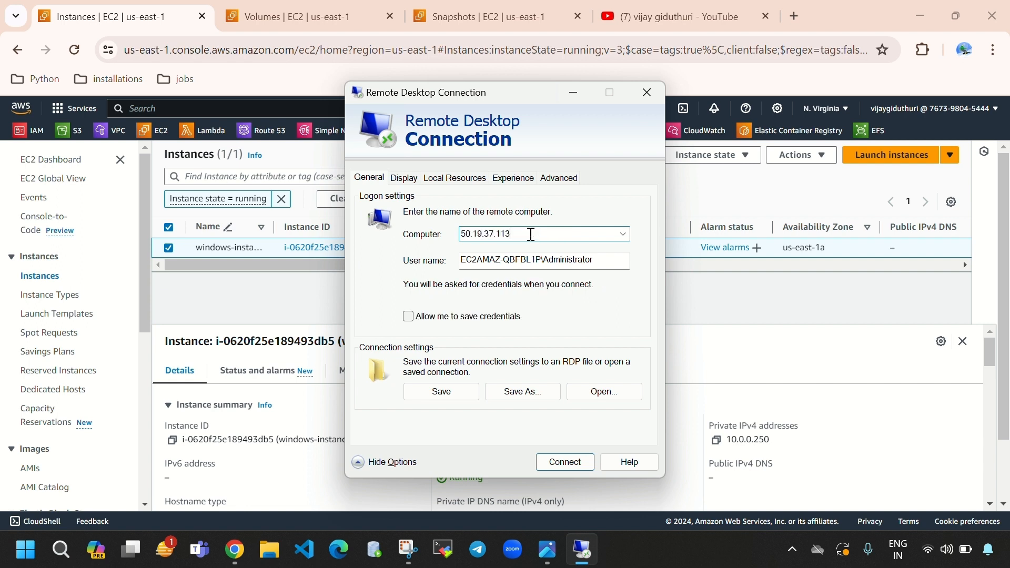
- Shorten the Remote Desktop user name to Administrator and start the connection
left_click(547, 261)
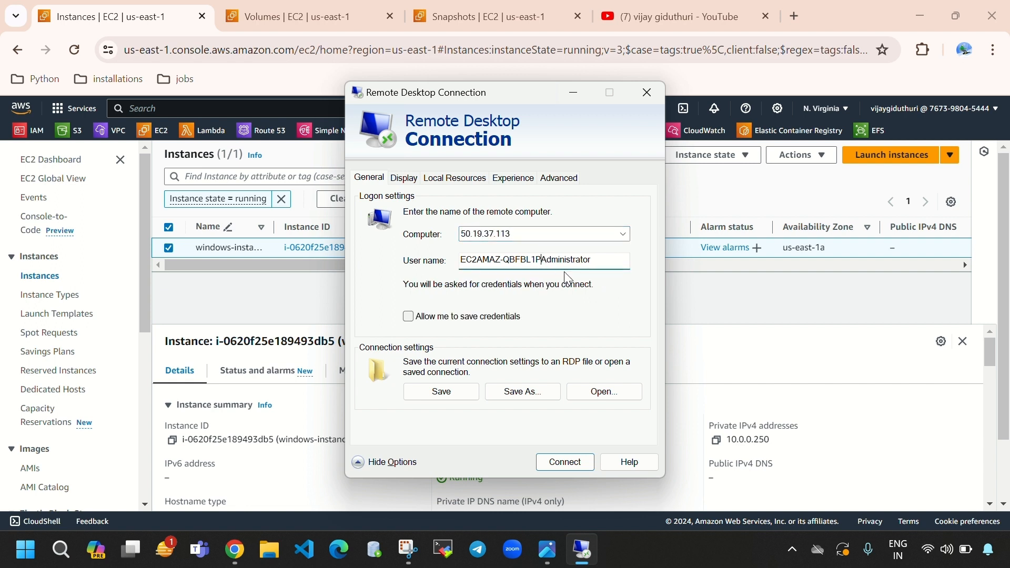
key("BackSpace")
key("BackSpace")
key("BackSpace")
key("BackSpace")
key("BackSpace")
key("BackSpace")
key("BackSpace")
key("BackSpace")
key("BackSpace")
key("BackSpace")
key("BackSpace")
key("BackSpace")
key("BackSpace")
key("BackSpace")
key("BackSpace")
key("BackSpace")
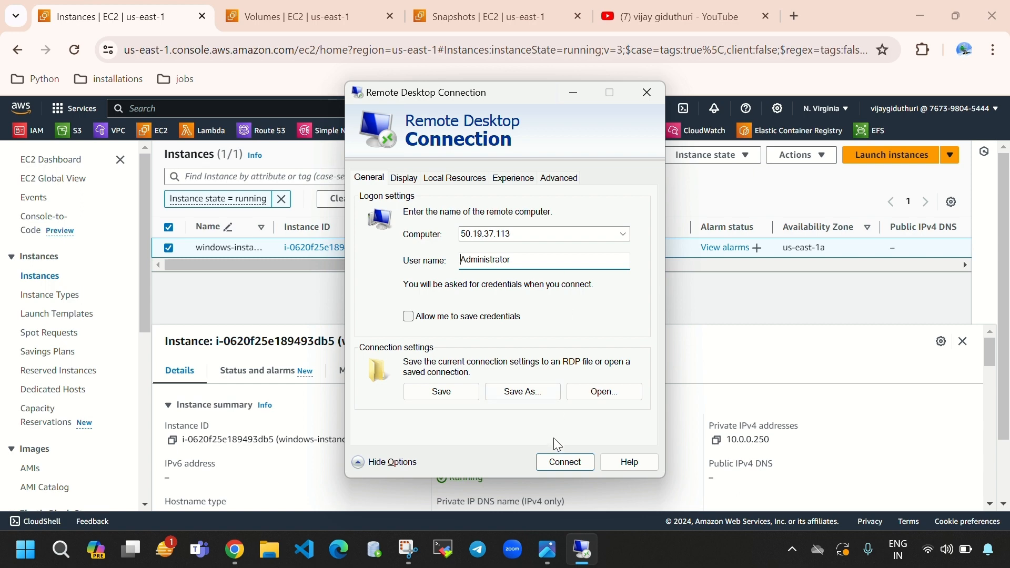
left_click(563, 462)
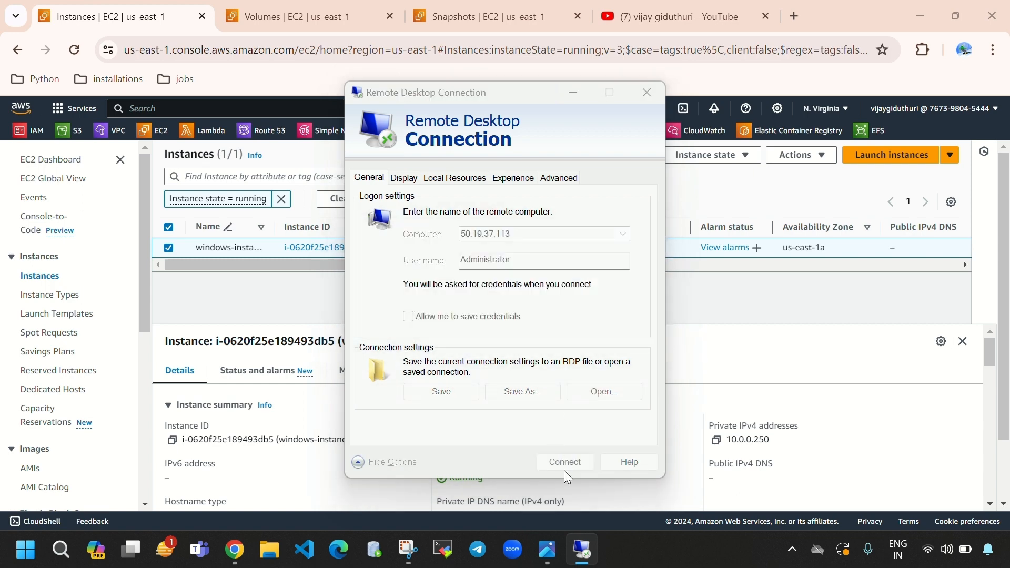
- Try to get windows-instance-2's Windows password through its RDP client connection options, and return to the Instances list
left_click(922, 329)
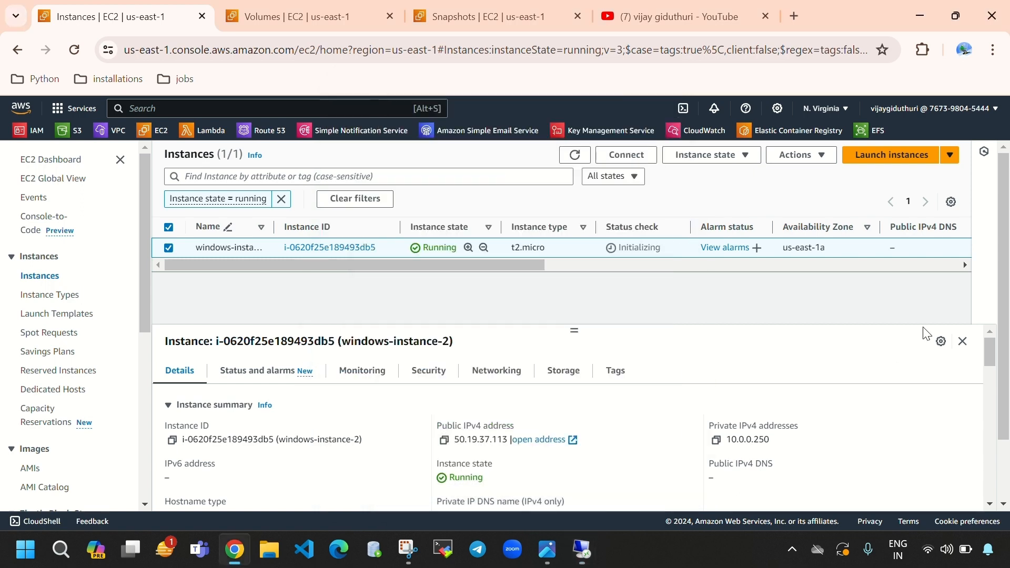
left_click(626, 155)
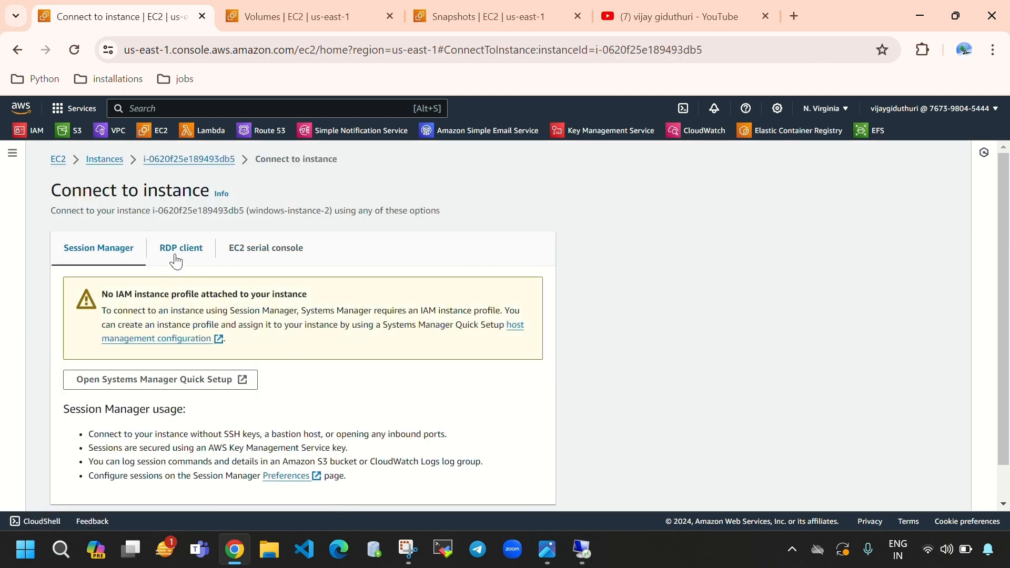
left_click(176, 258)
scroll(264, 315, "down", 3)
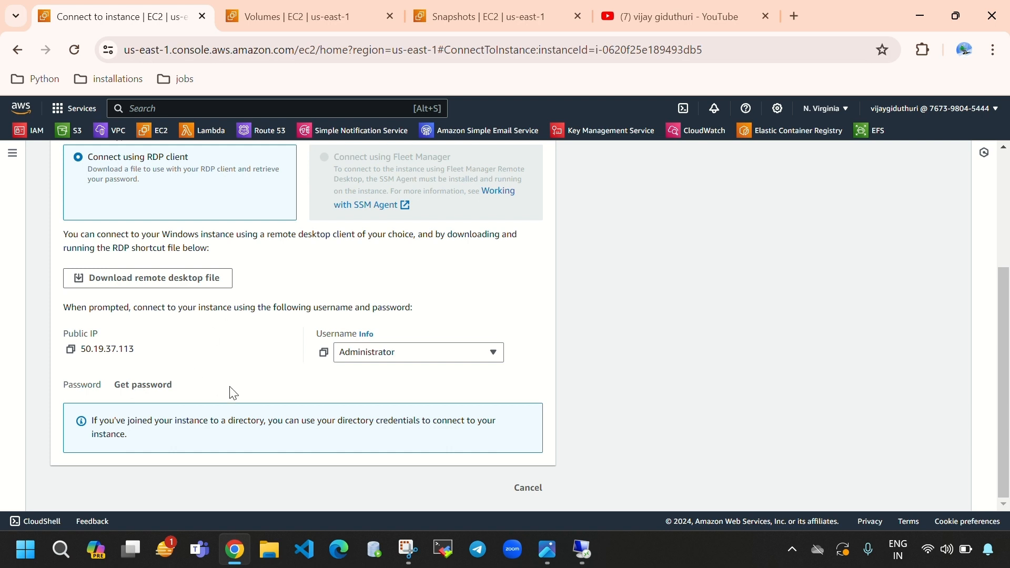
left_click(145, 385)
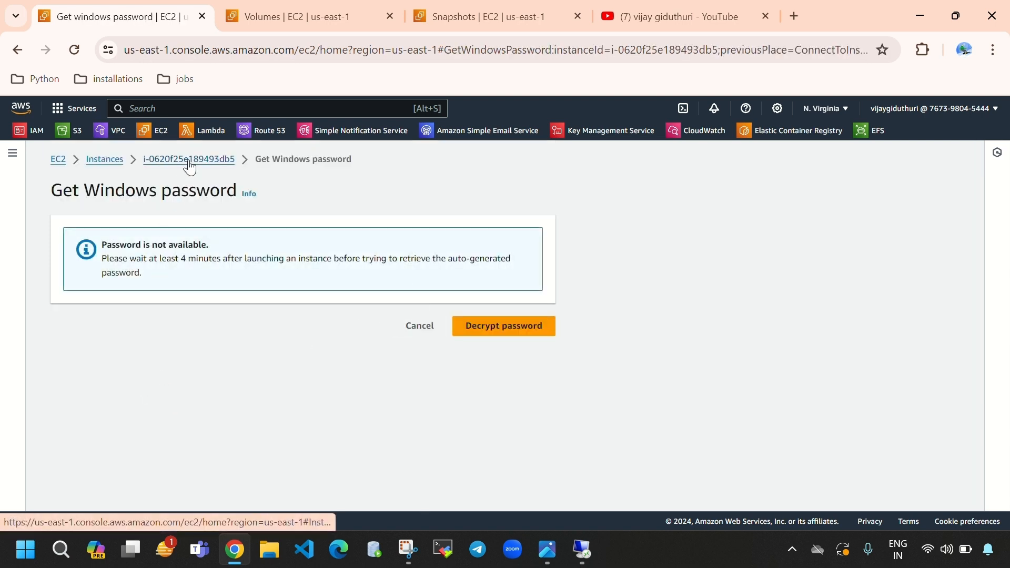
left_click(107, 159)
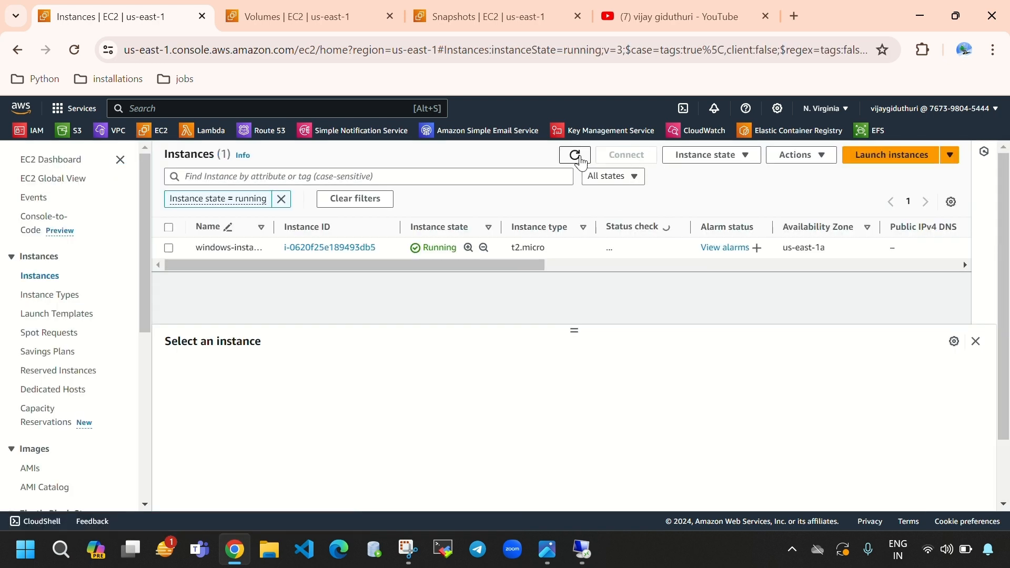
- Refresh the Instances list and open windows-instance-2's Windows password retrieval from its RDP client connection options
left_click(576, 155)
left_click(581, 156)
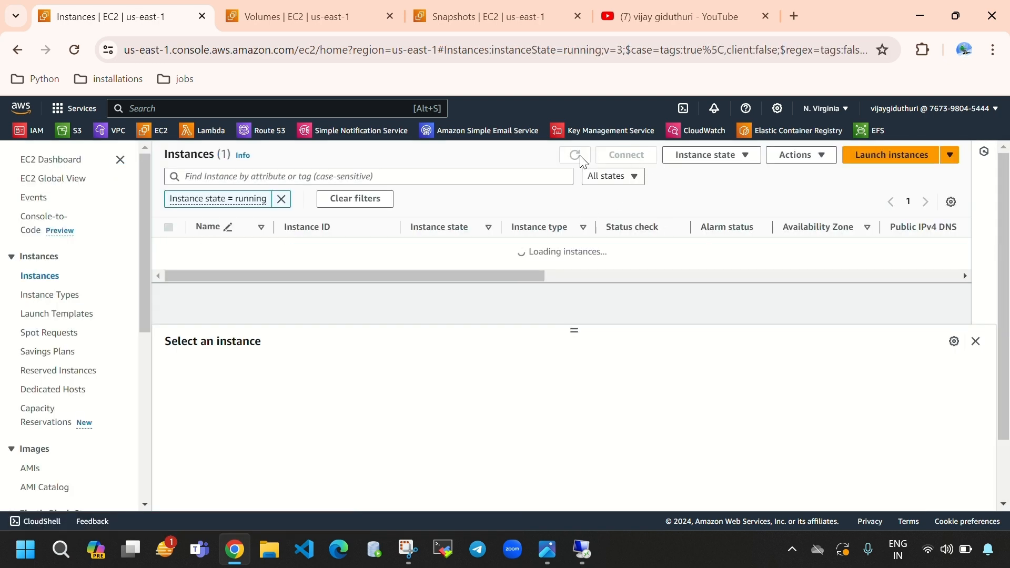
left_click(580, 157)
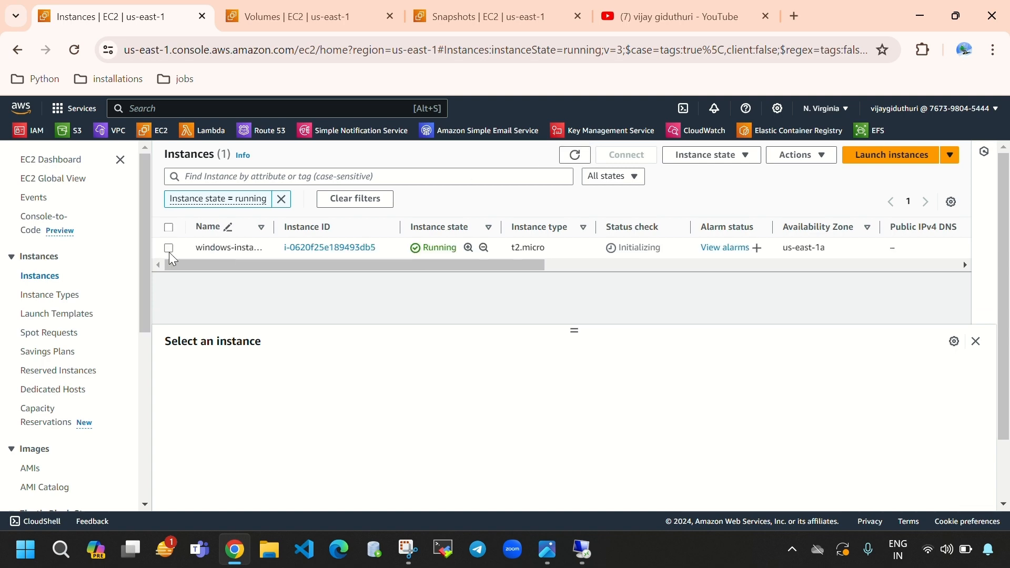
left_click(169, 250)
left_click(631, 159)
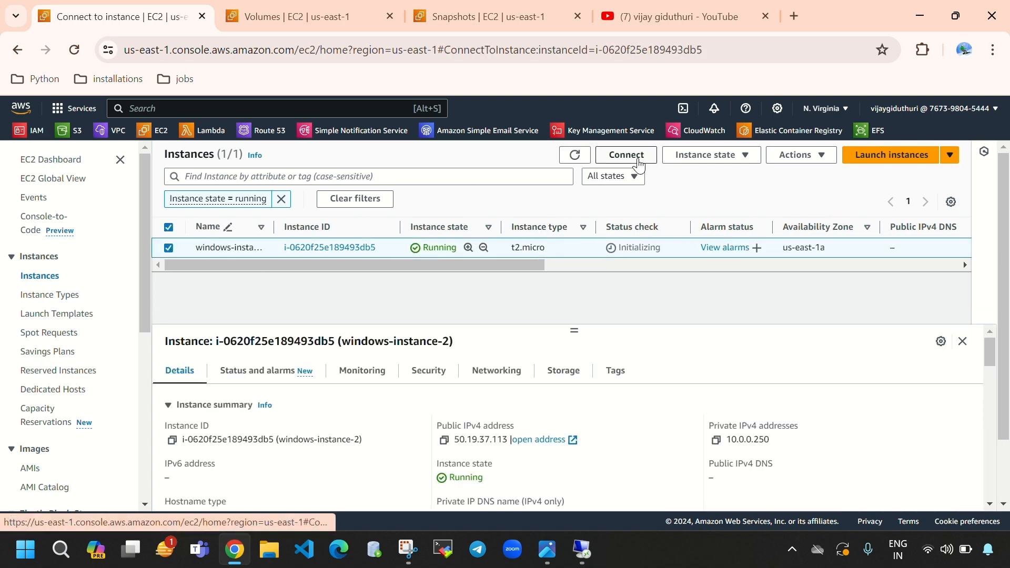
left_click(187, 252)
scroll(242, 357, "down", 3)
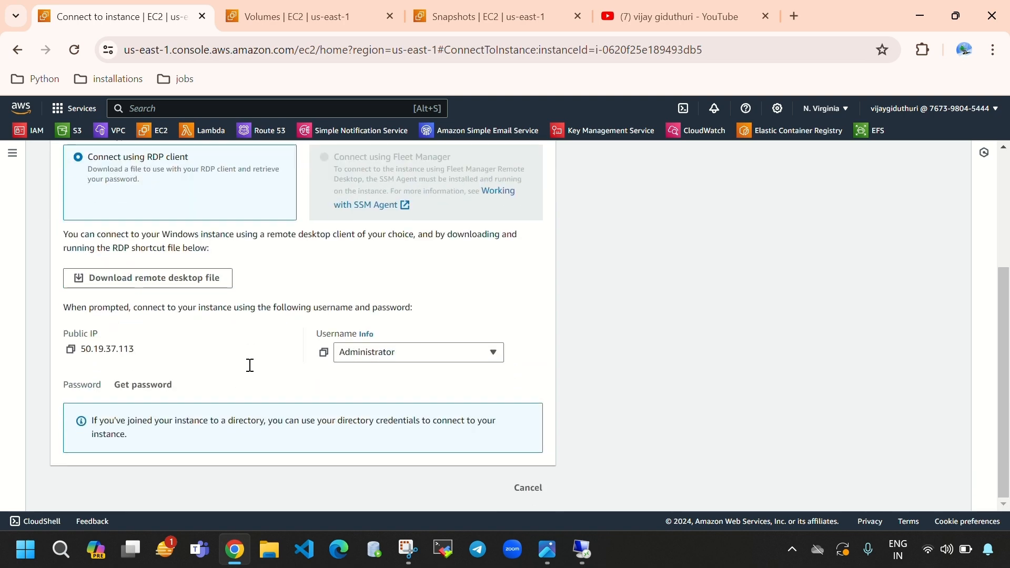
left_click(153, 385)
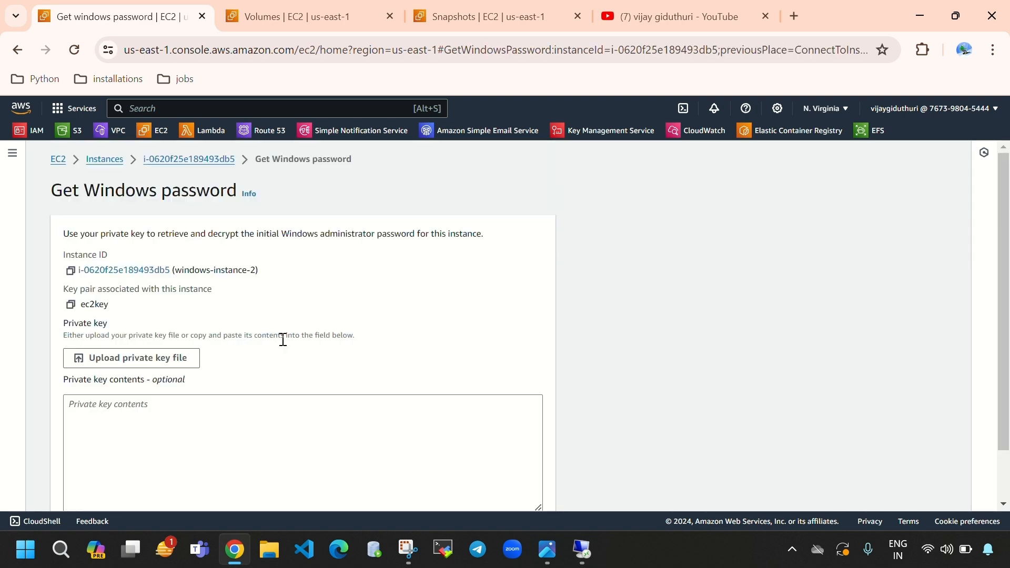
- Upload ec2key.pem from Downloads as the private key and decrypt the Windows administrator password
scroll(282, 338, "down", 1)
left_click(140, 302)
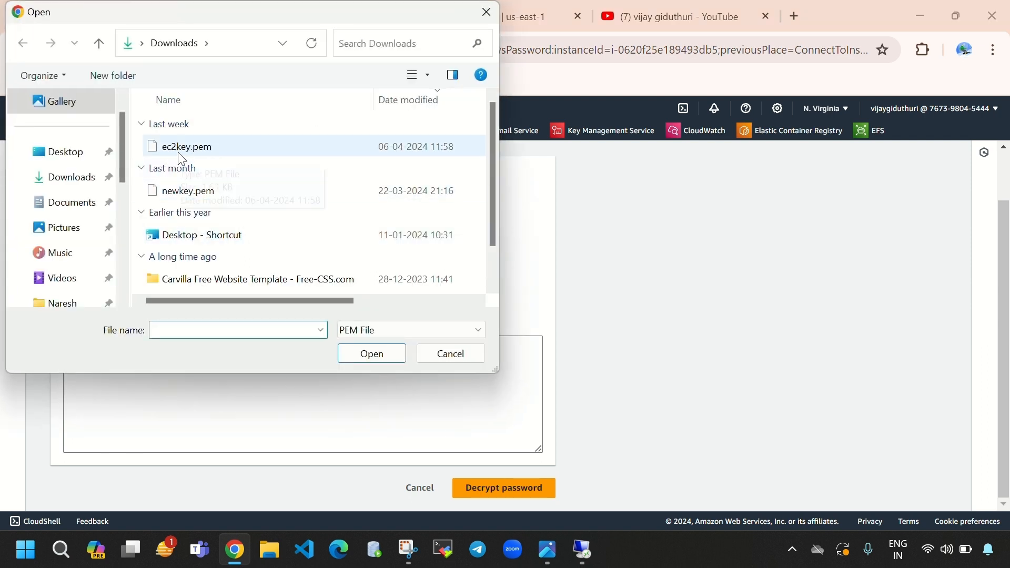
left_click(178, 150)
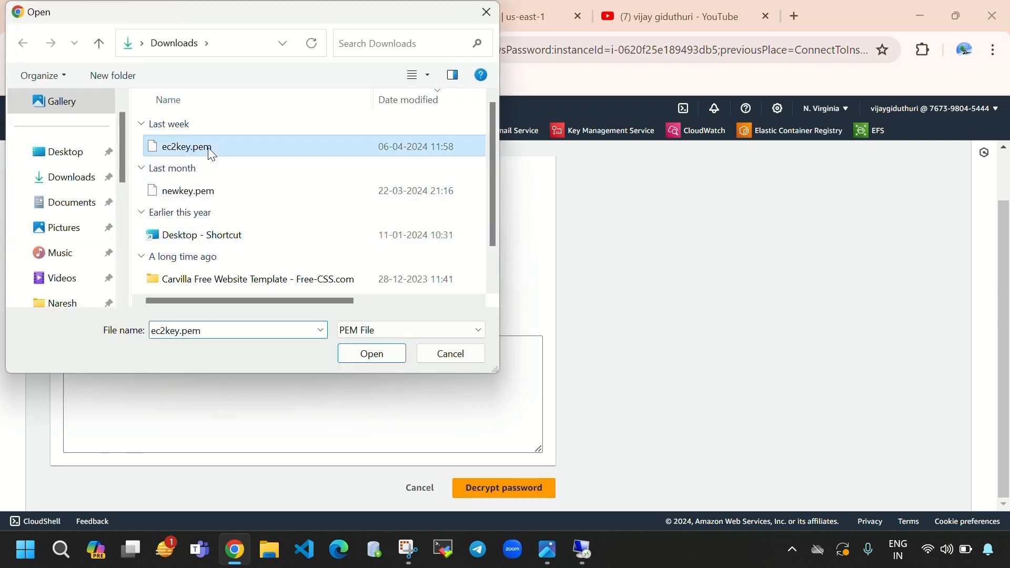
left_click(376, 358)
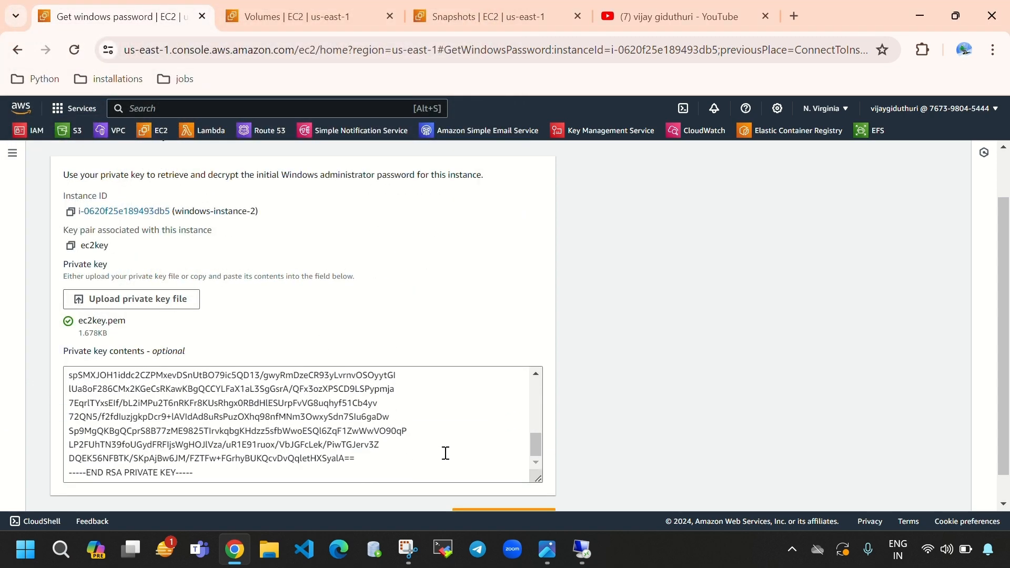
scroll(569, 471, "down", 1)
left_click(504, 487)
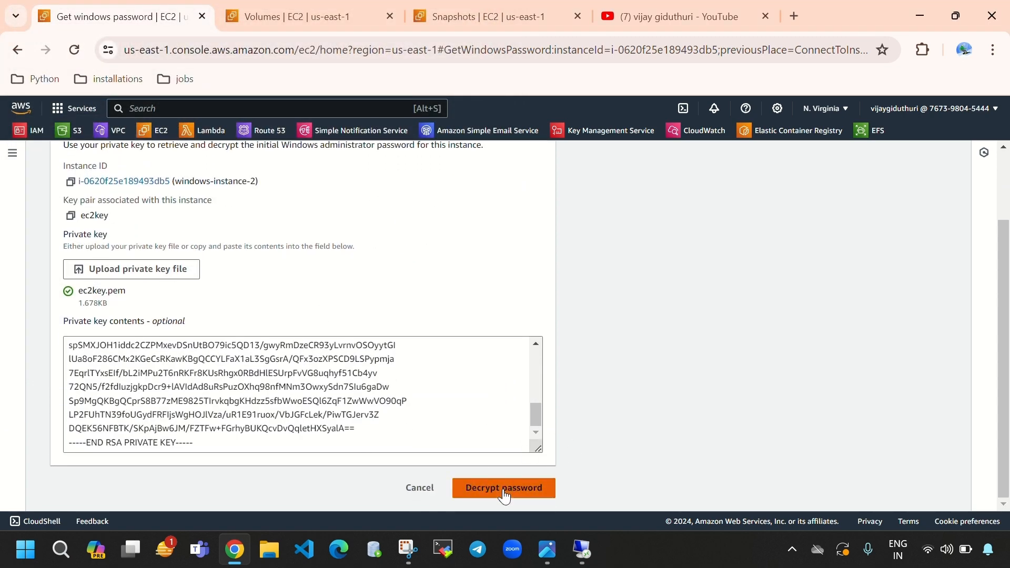
- Copy the decrypted password into the Remote Desktop credentials prompt and connect to windows-instance-2 despite the certificate errors
scroll(322, 371, "down", 3)
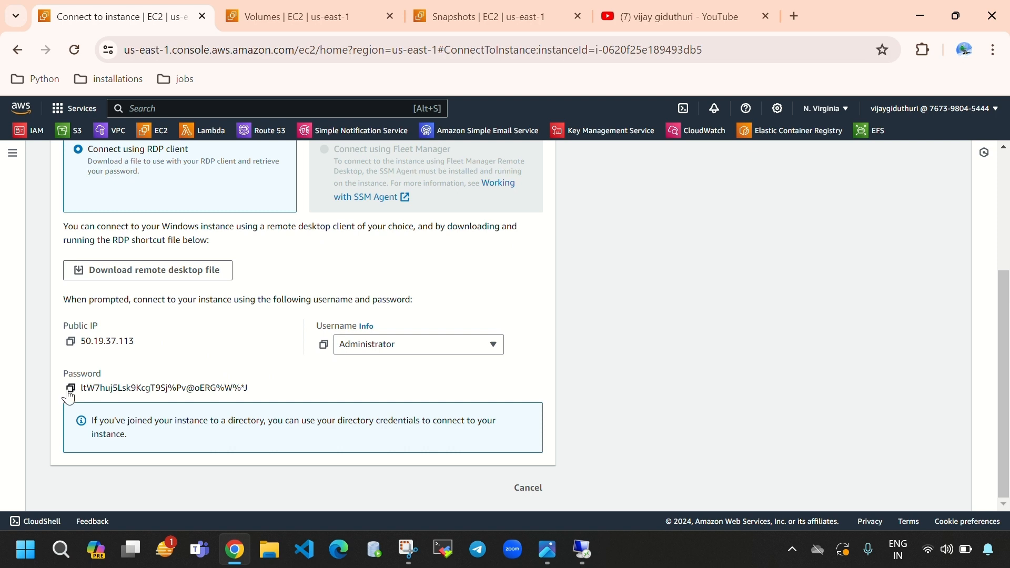
left_click(70, 389)
left_click(582, 549)
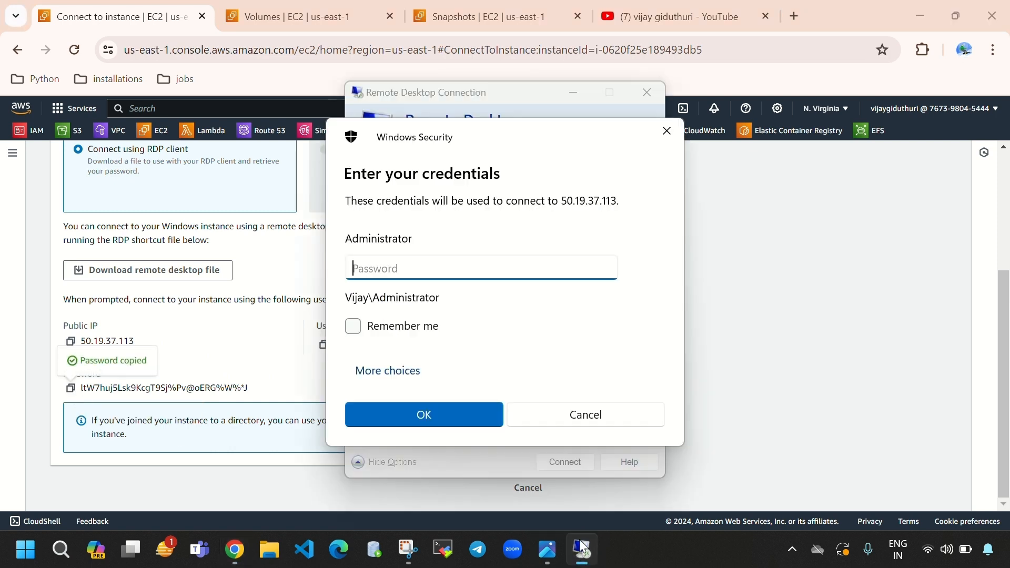
key("ctrl+v")
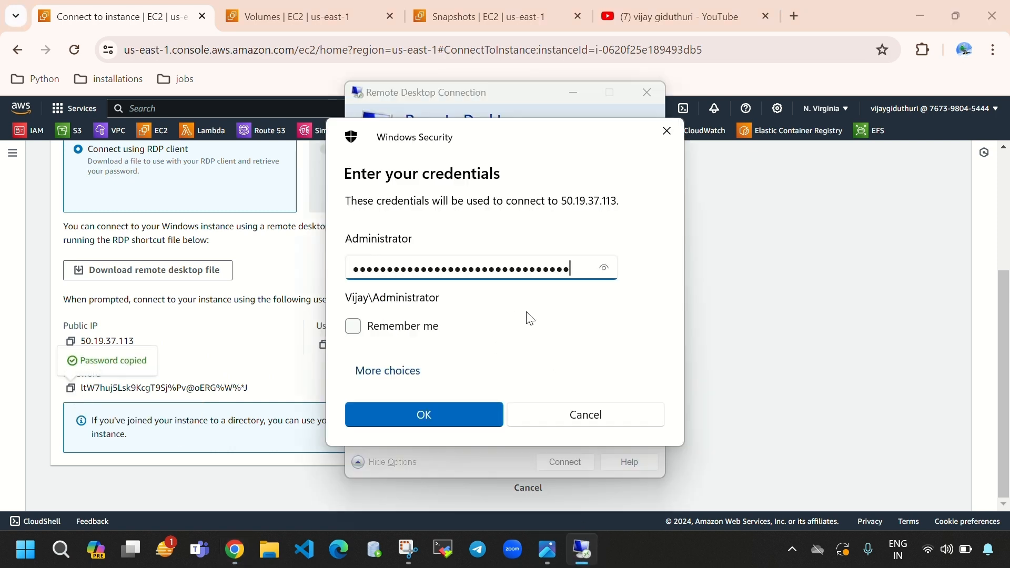
left_click(476, 414)
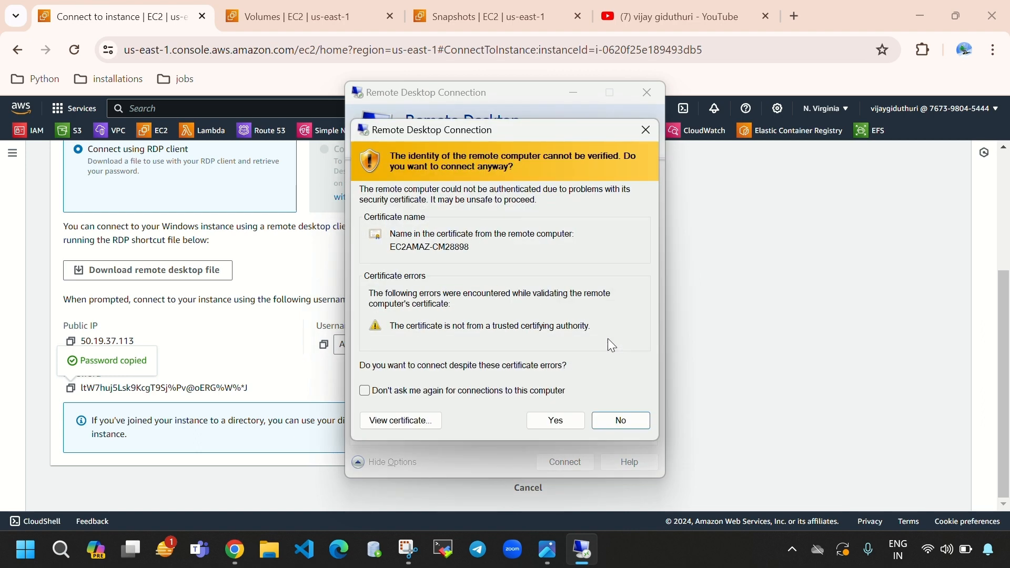
left_click(566, 418)
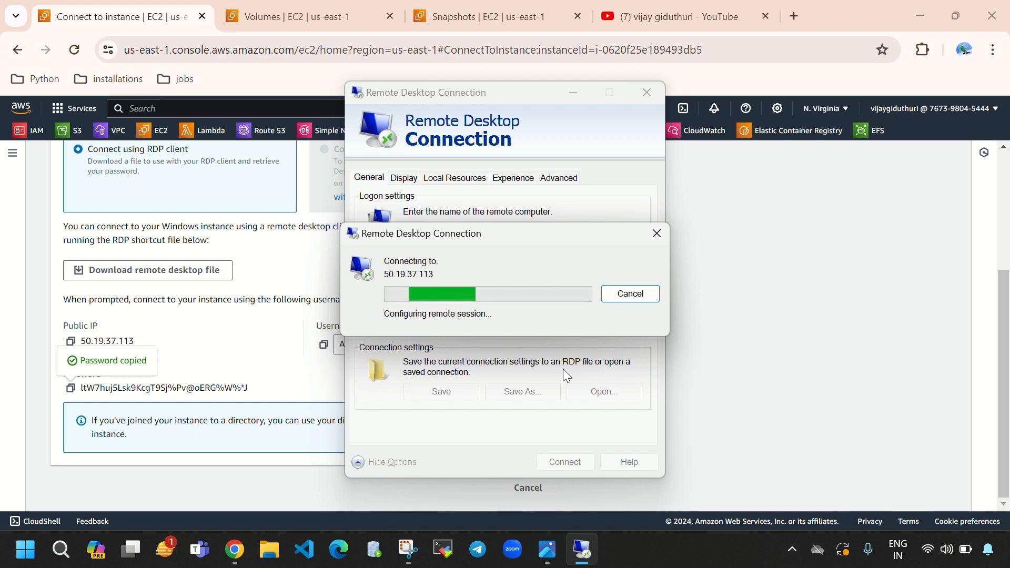
- View the EBS-SnapShot.png diagram in the photo viewer and minimise it to return to the remote session
left_click(549, 552)
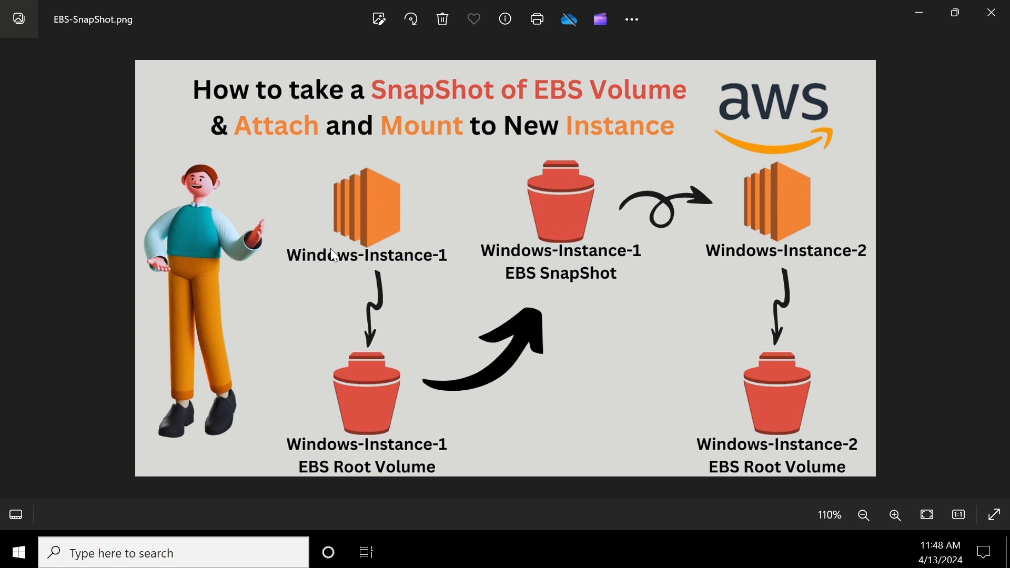
left_click(919, 14)
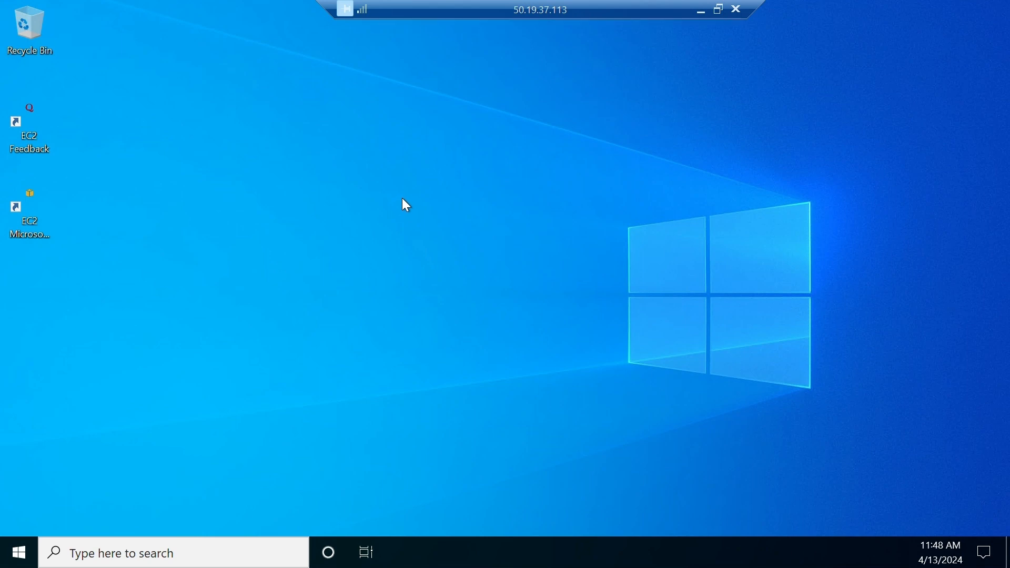
- Refresh the remote desktop and allow the remote PC to be discoverable on Network 2
right_click(538, 163)
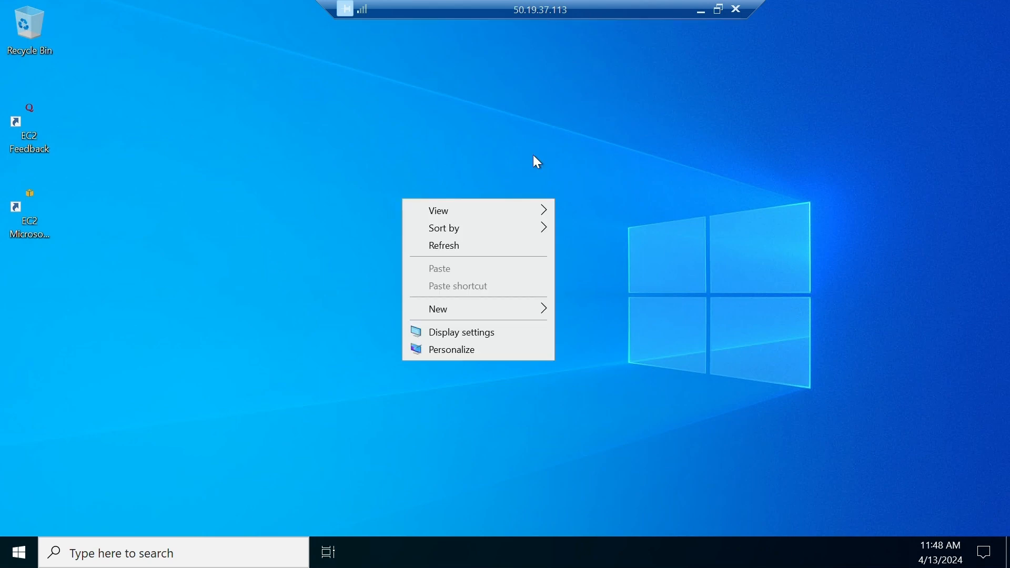
left_click(463, 246)
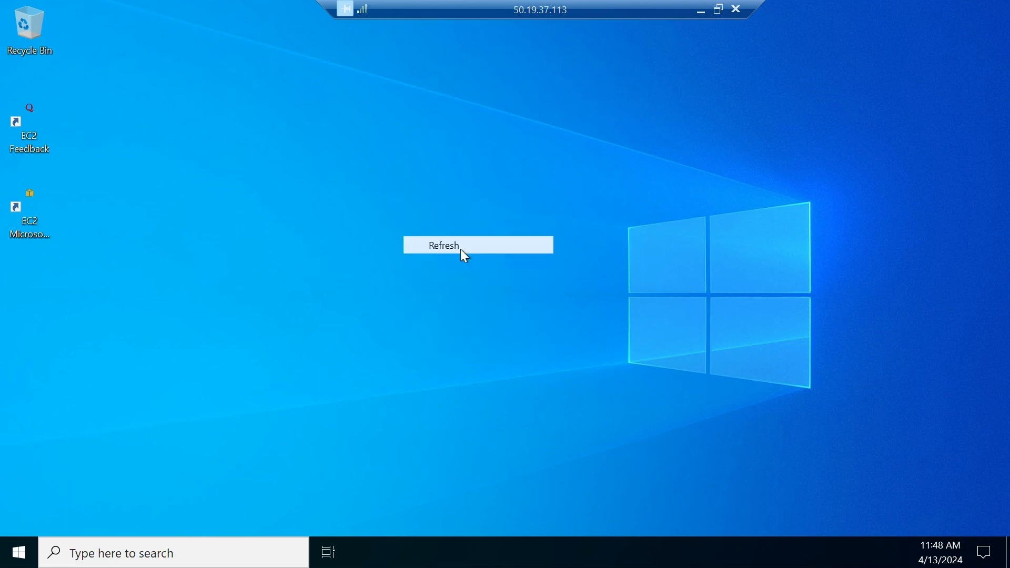
right_click(400, 128)
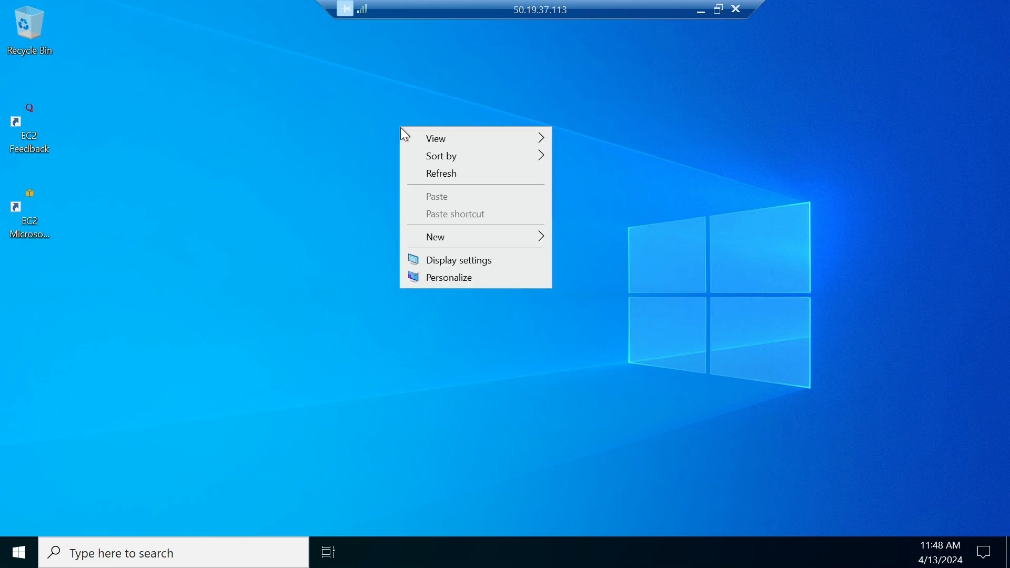
left_click(453, 176)
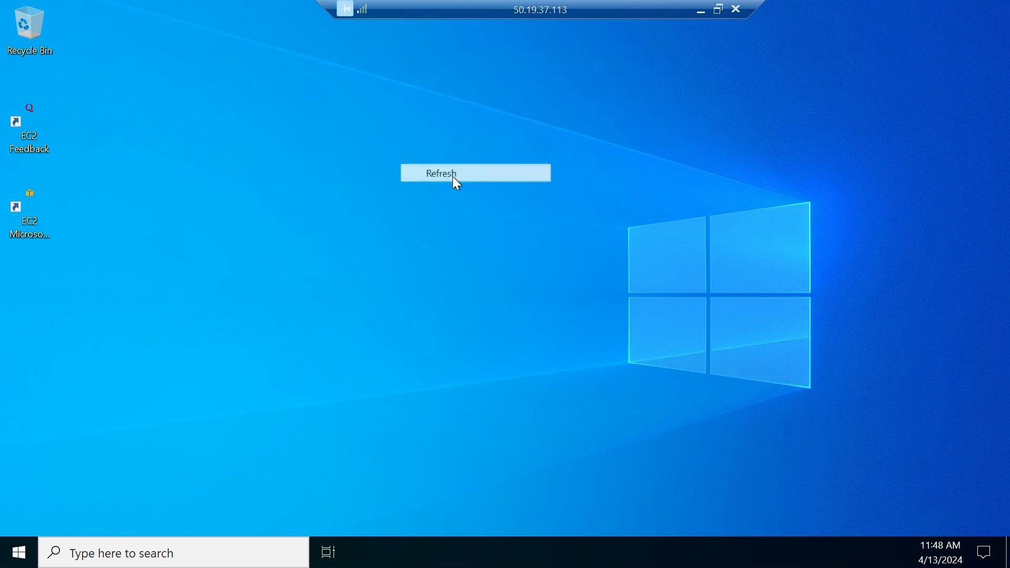
right_click(410, 139)
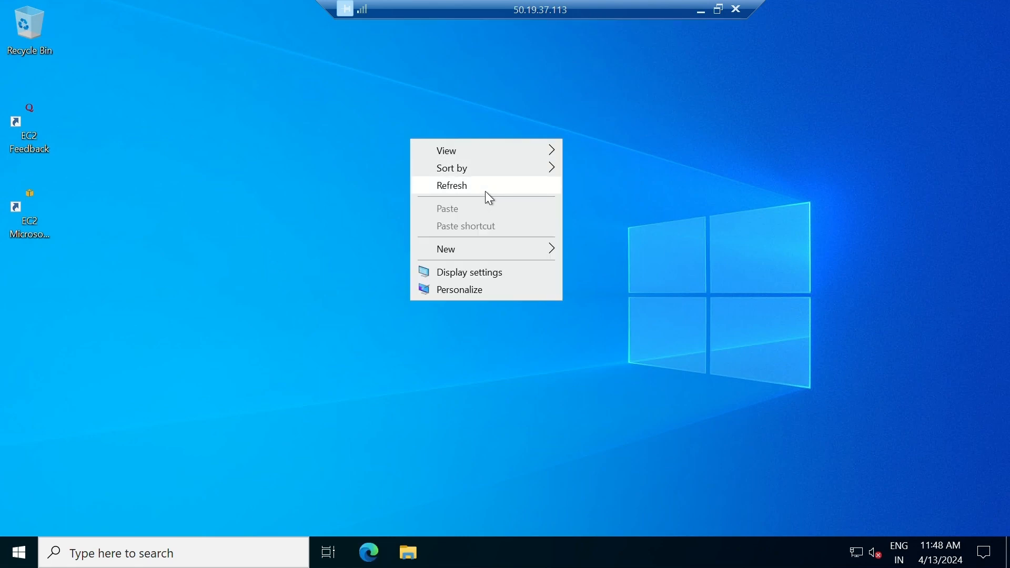
left_click(486, 187)
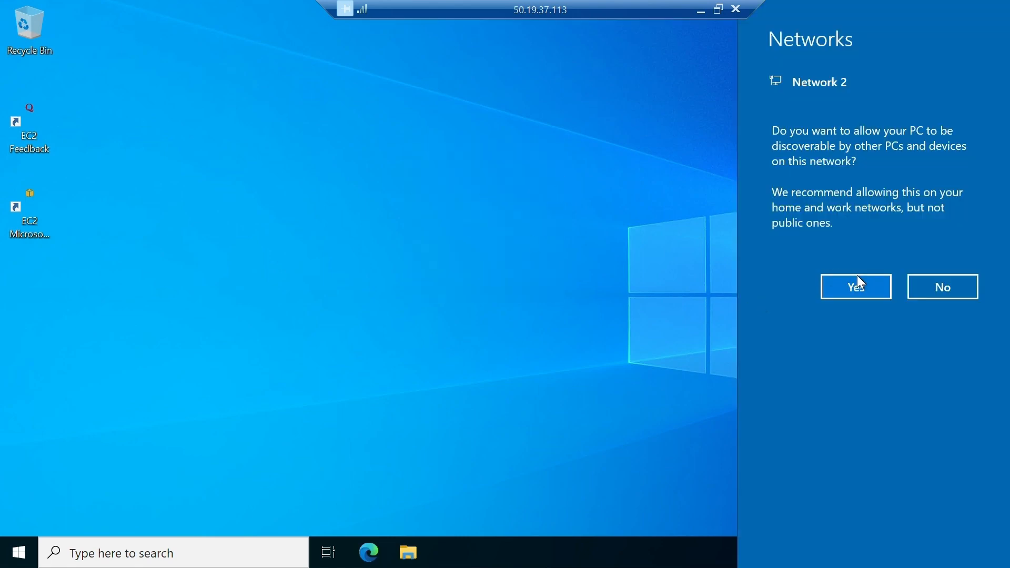
left_click(858, 283)
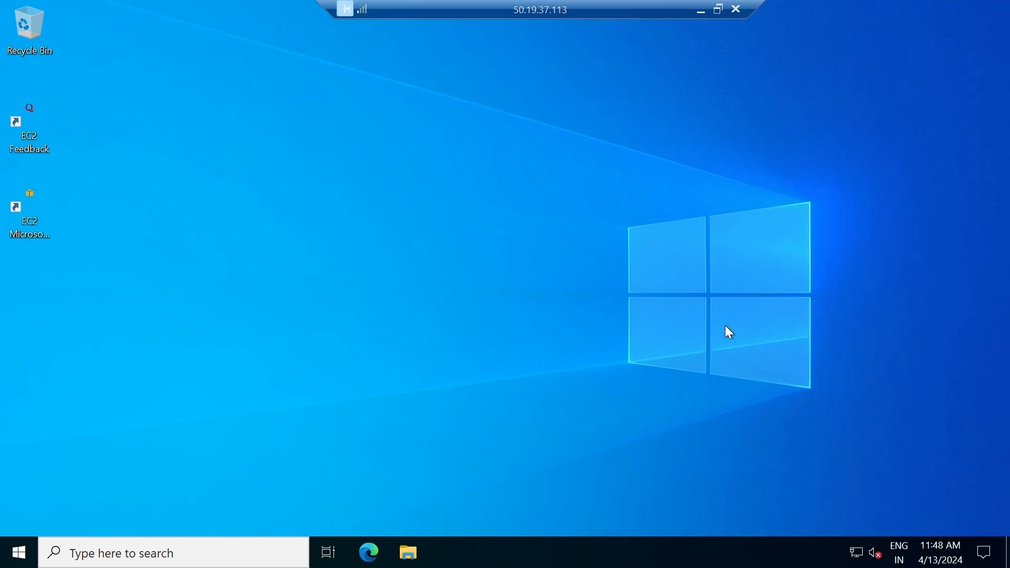
right_click(320, 174)
left_click(383, 223)
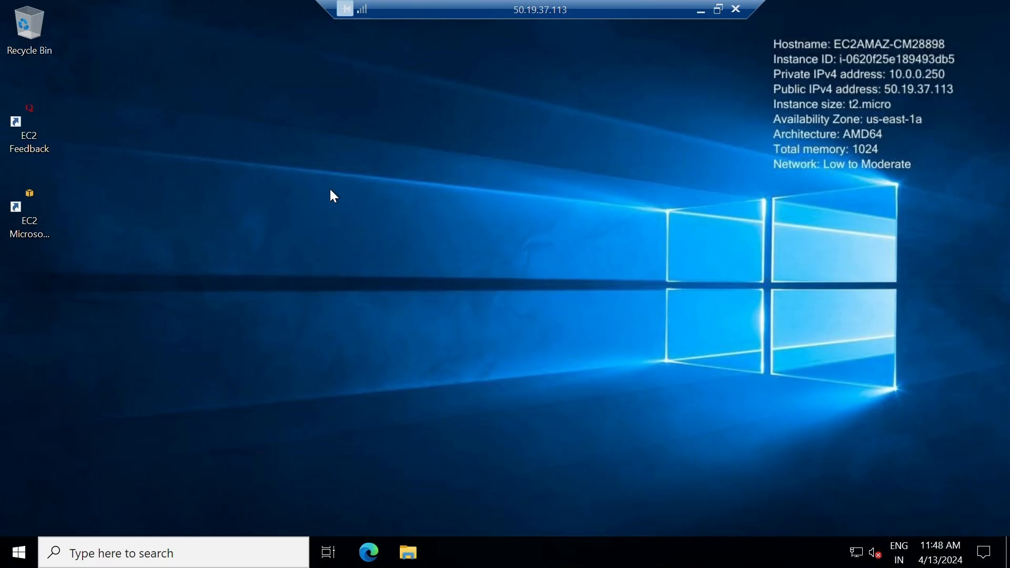
right_click(331, 188)
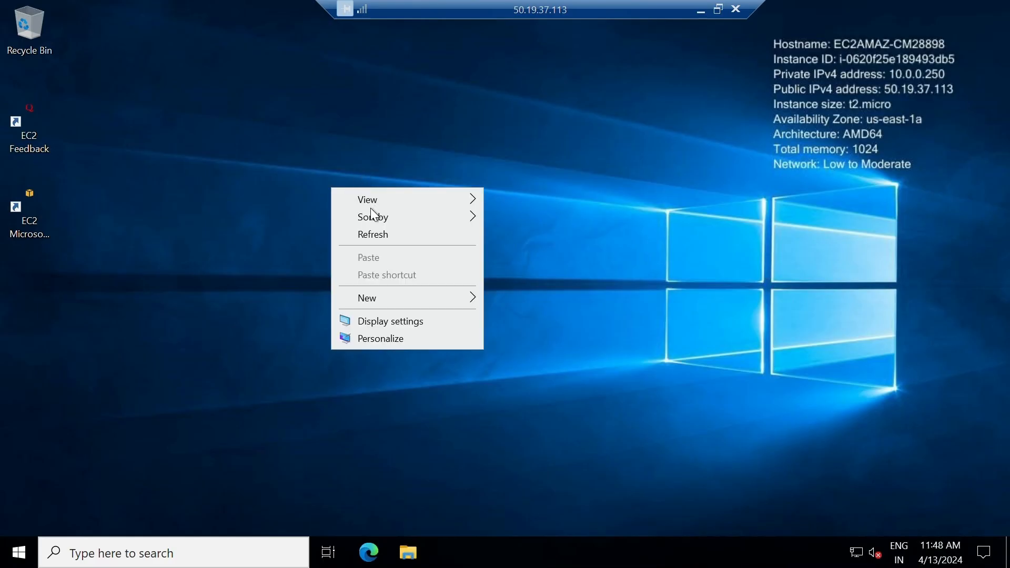
left_click(384, 237)
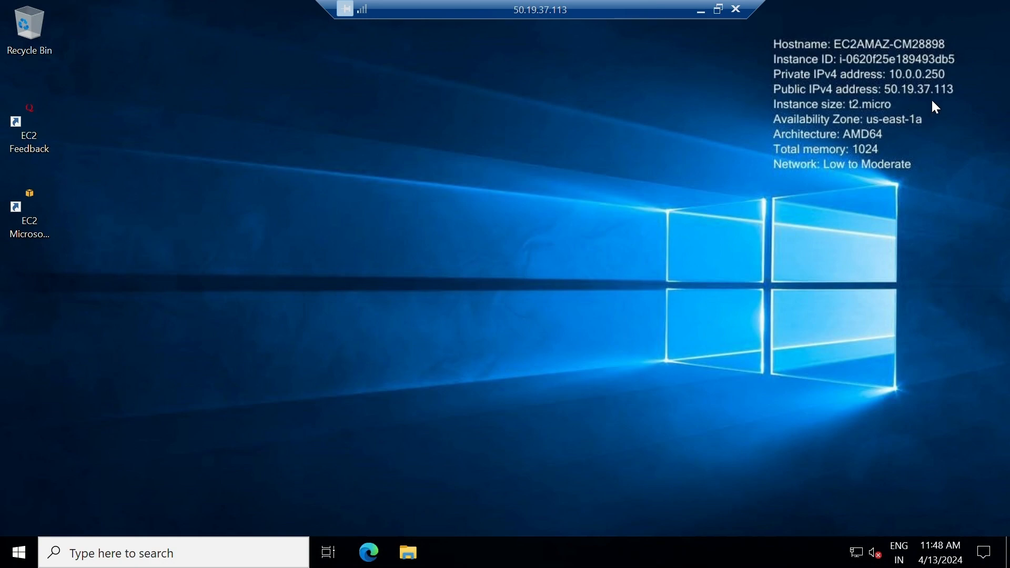
- Check windows-instance-2's public and private IPv4 addresses in the EC2 Instances list and view the Volumes list
left_click(700, 10)
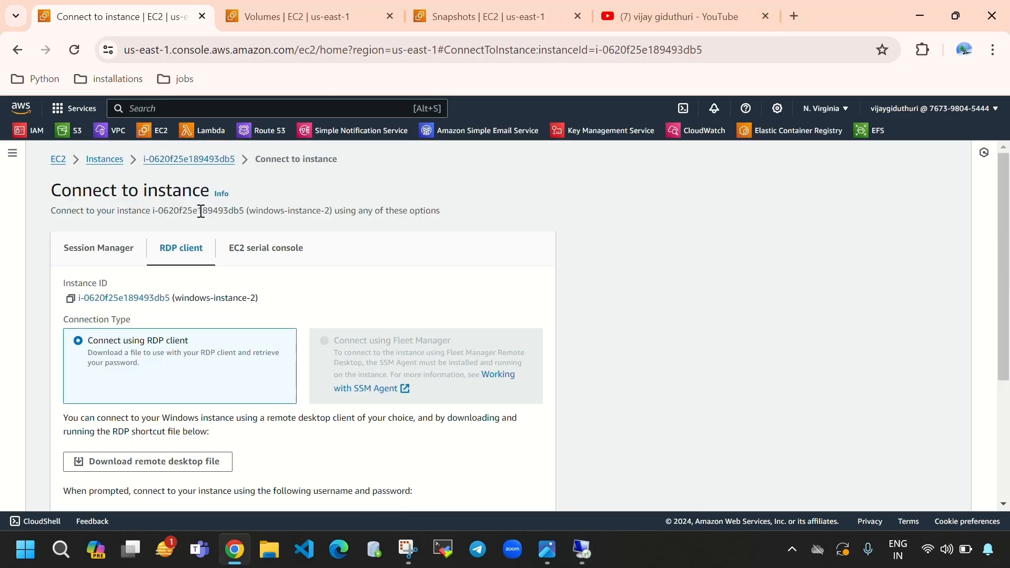
left_click(108, 160)
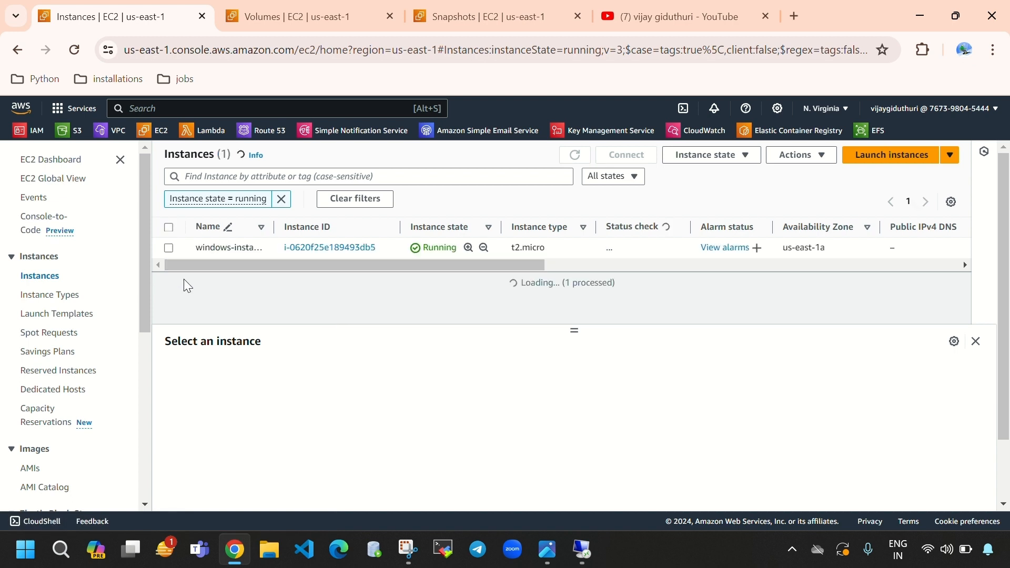
left_click(169, 248)
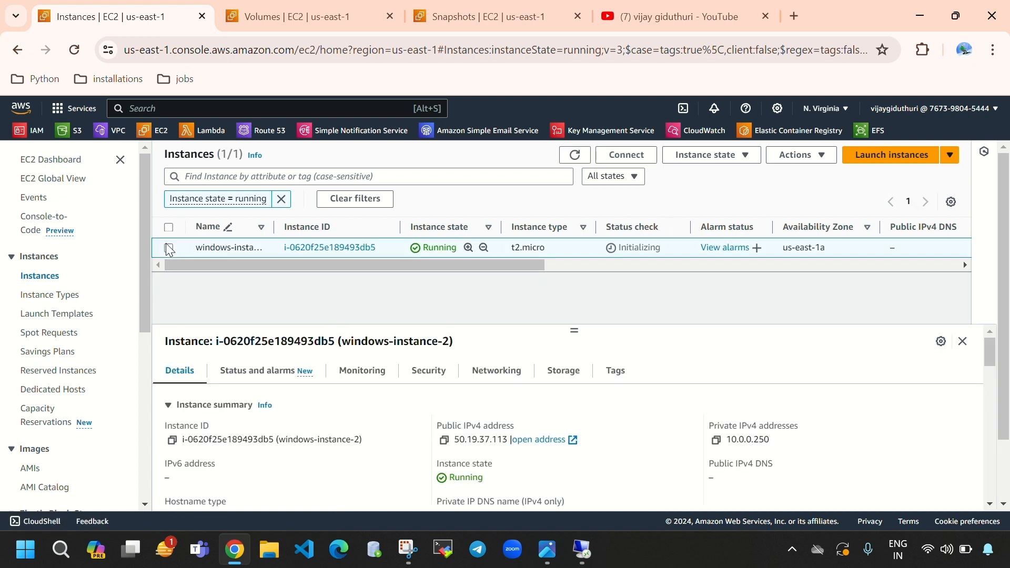
double_click(507, 437)
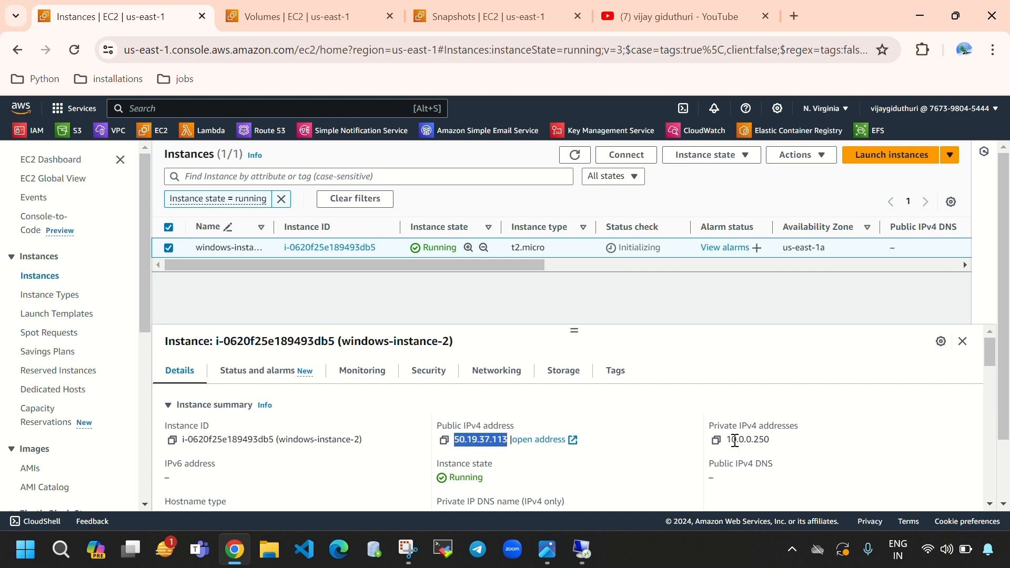
left_click_drag(727, 441, 773, 445)
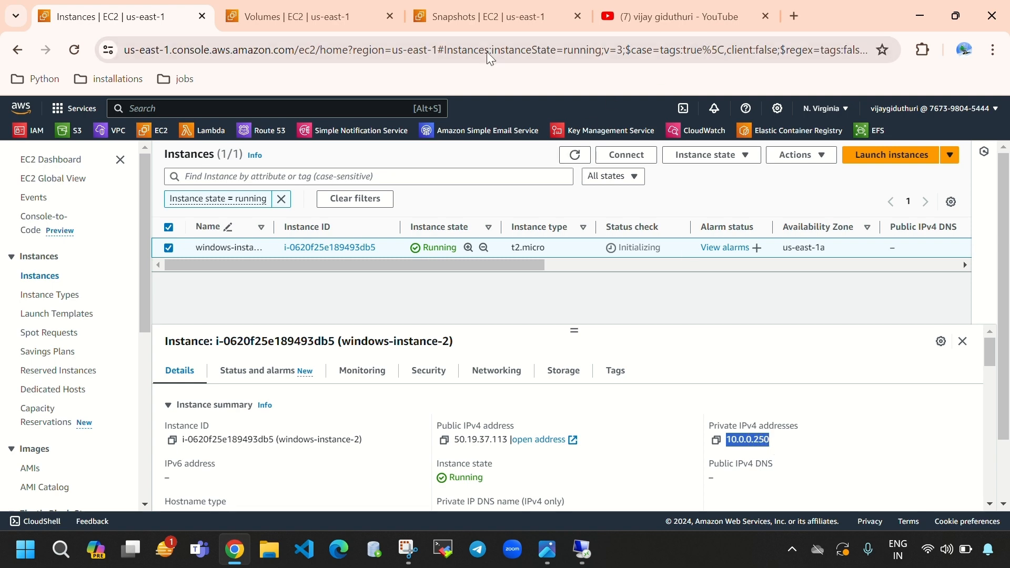
left_click(303, 16)
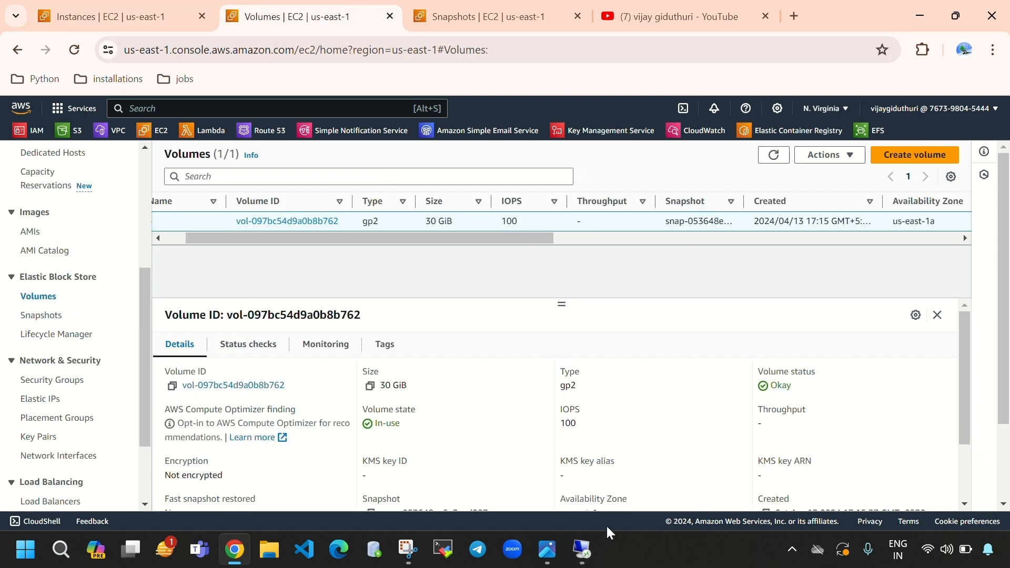
- Switch back to the Remote Desktop session on windows-instance-2 and open File Explorer
left_click(582, 551)
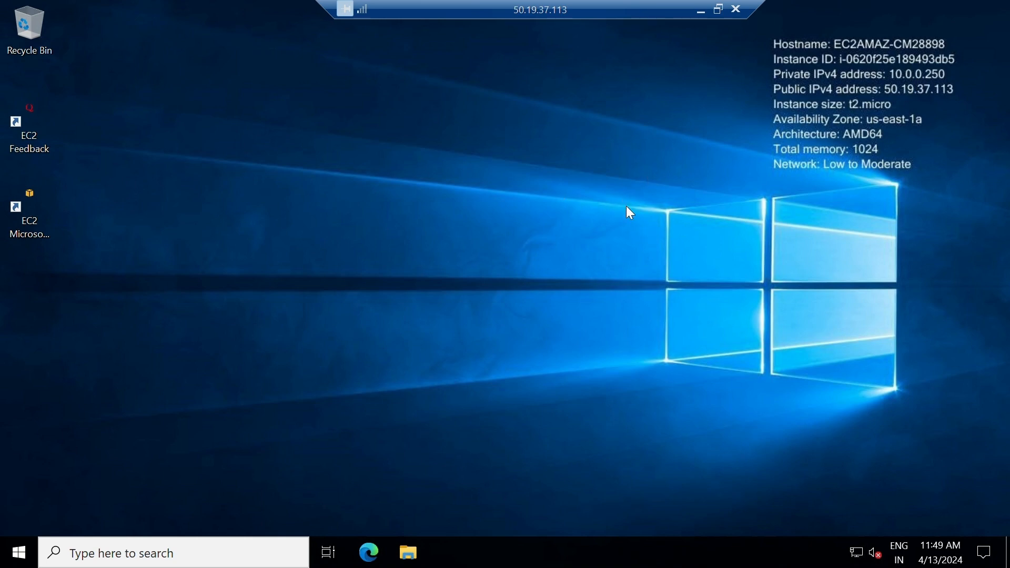
left_click(424, 559)
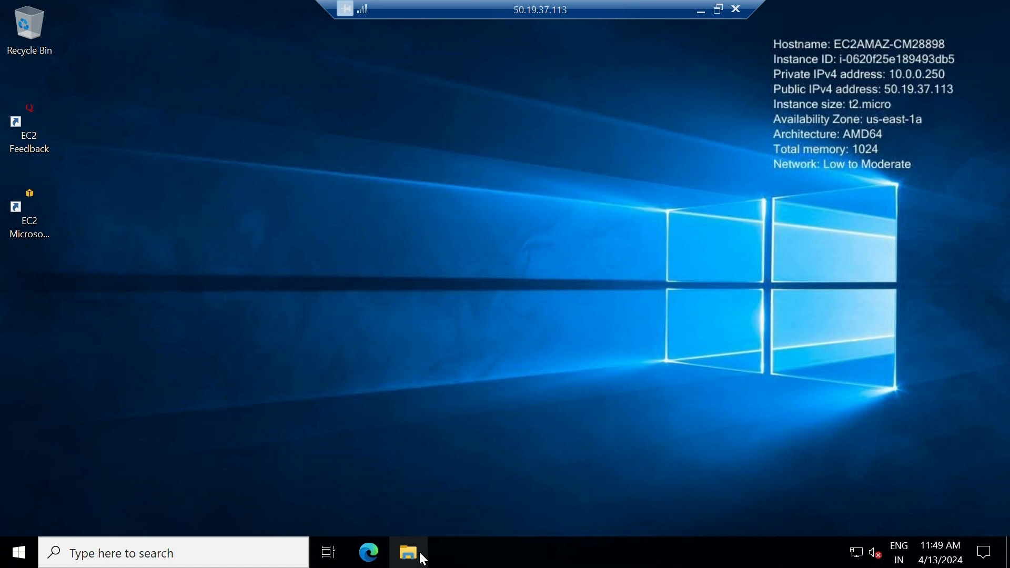
- Inspect the remote server's drives under This PC, and compare them with the volume and instance listed in the EC2 console
left_click(248, 234)
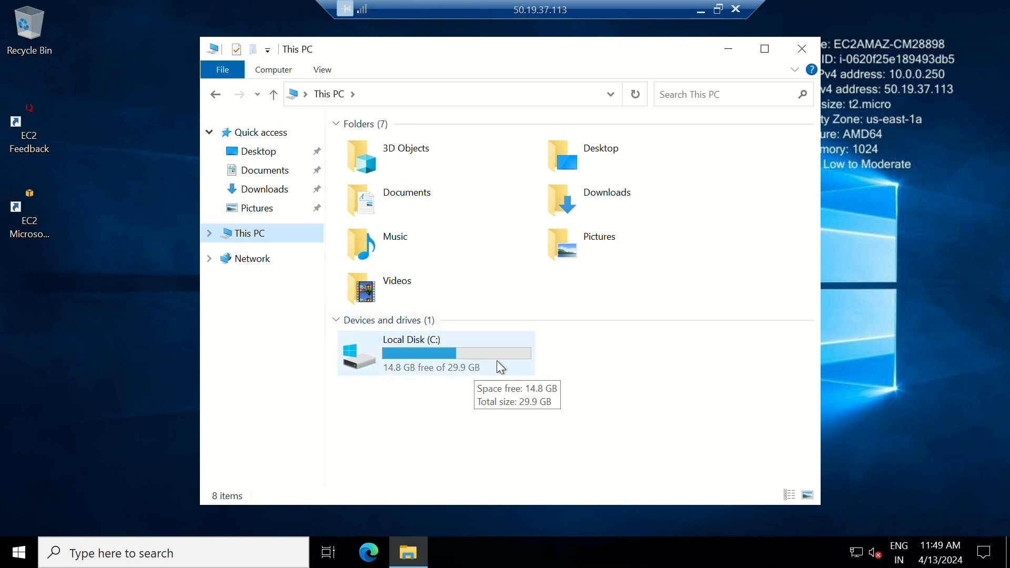
left_click(701, 8)
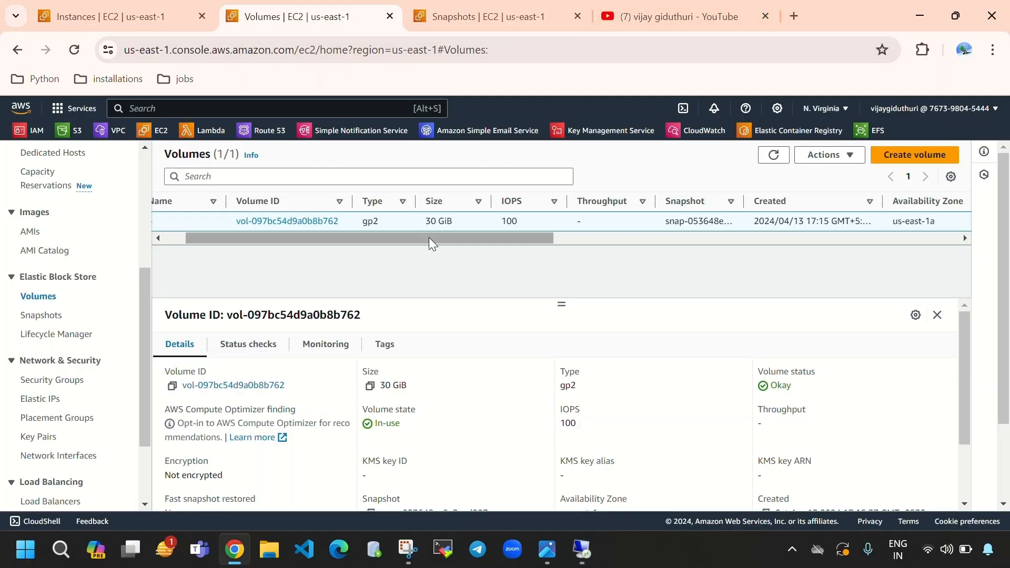
left_click_drag(428, 237, 220, 265)
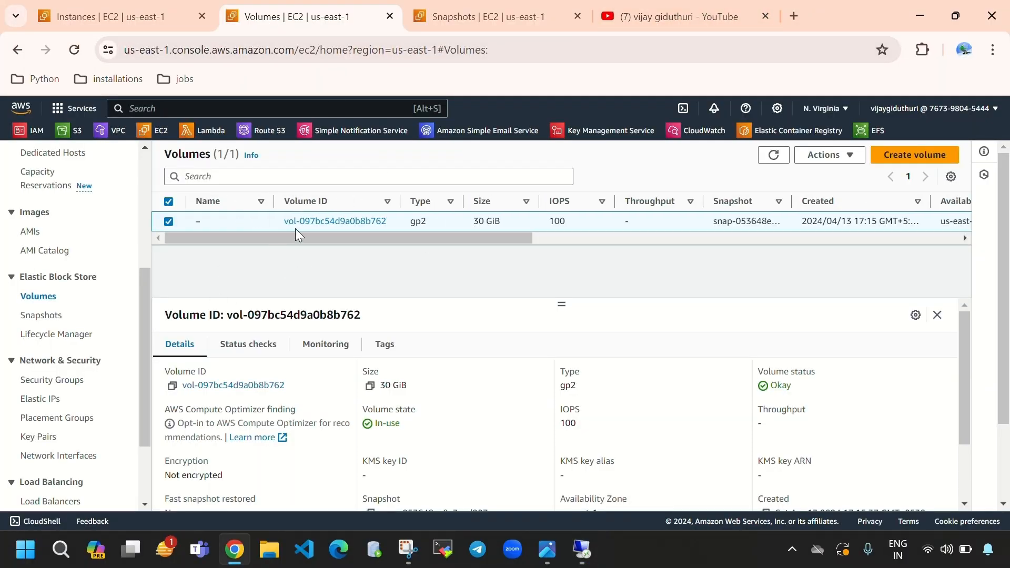
left_click(67, 9)
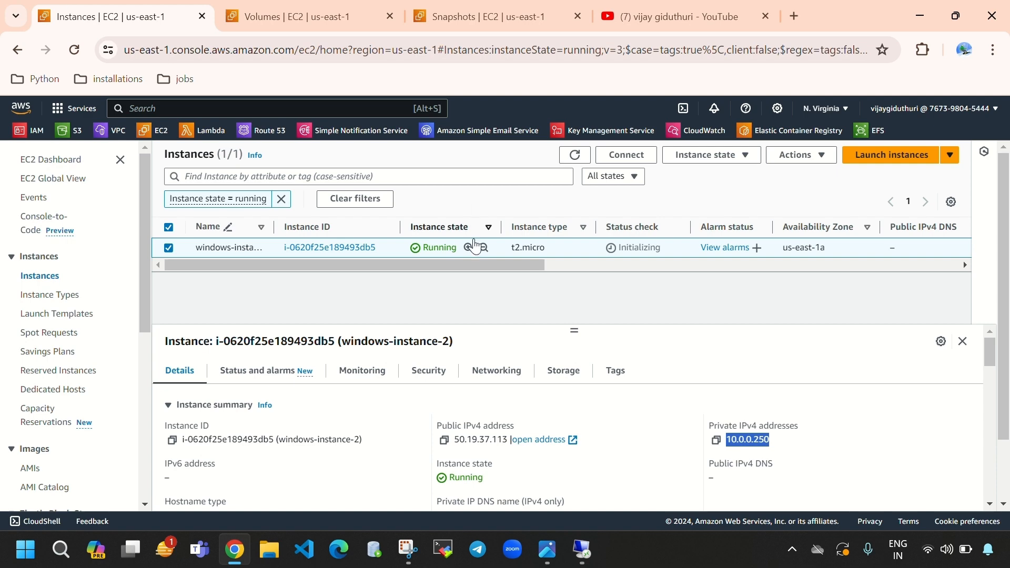
left_click(285, 3)
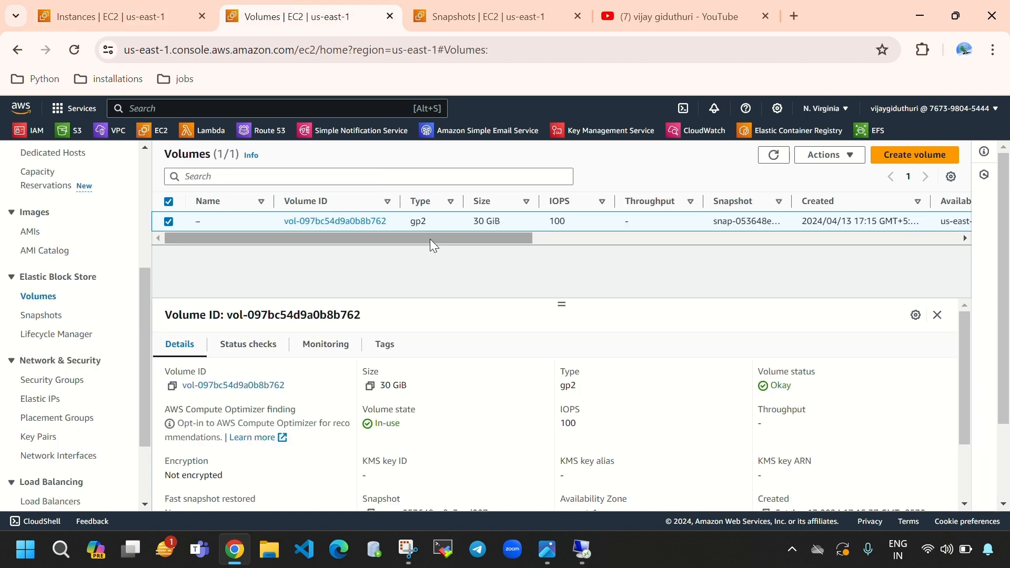
left_click_drag(430, 239, 452, 263)
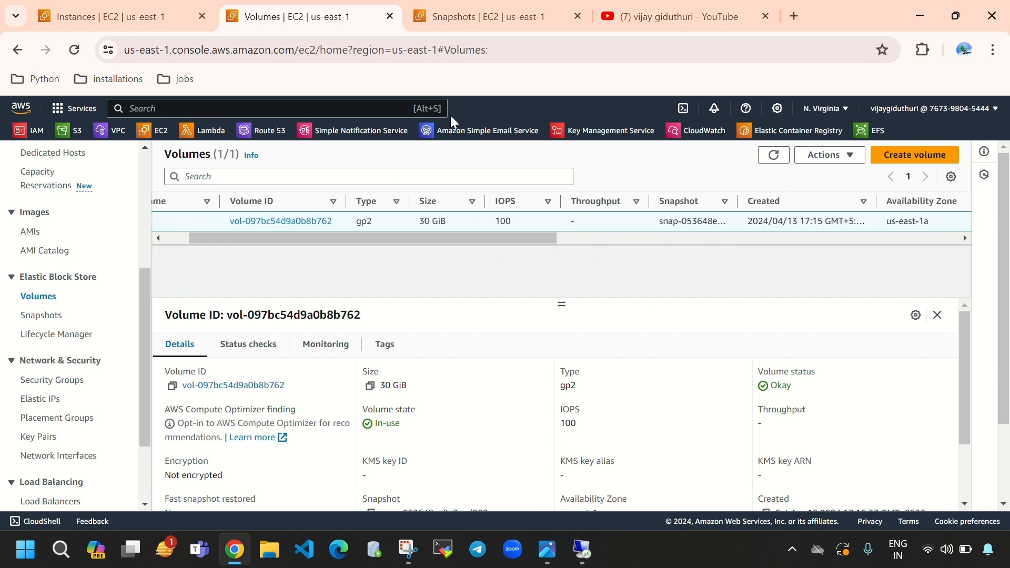
- Open the EC2 snapshots list and select the snapshot mysnapshotforwindowsinstance
left_click(954, 17)
left_click(544, 73)
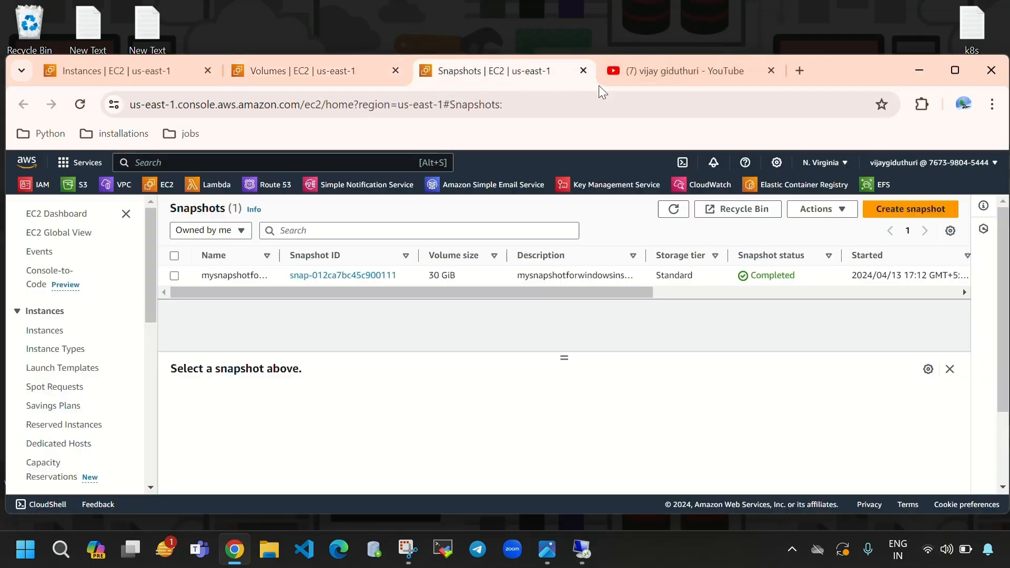
left_click(955, 70)
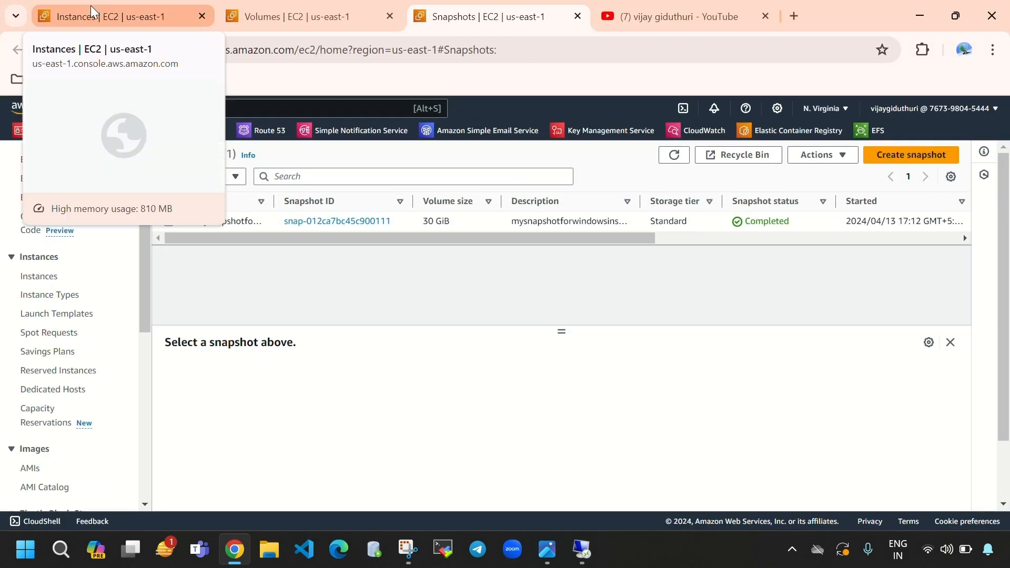
left_click(169, 226)
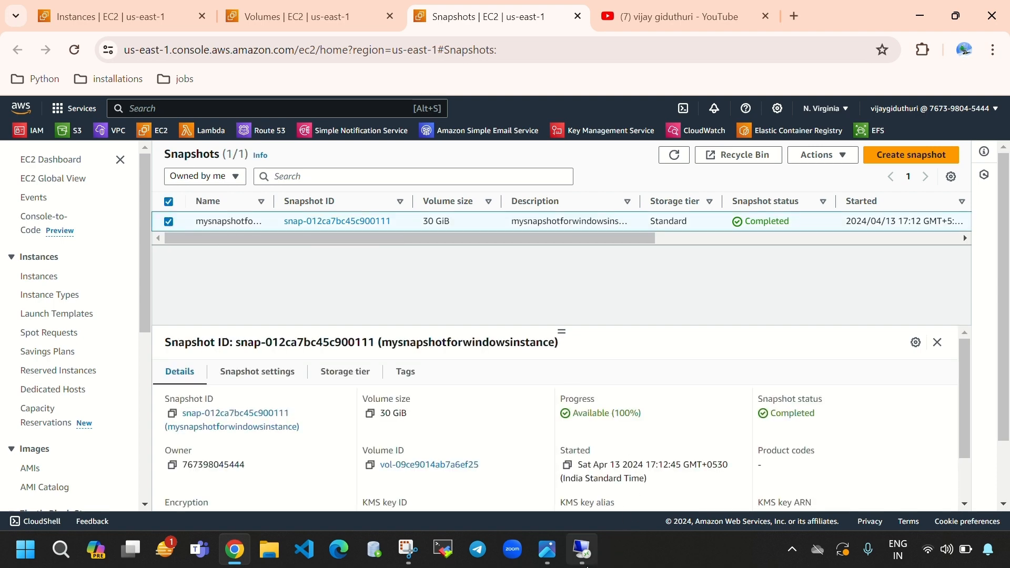
- Switch to the remote Windows session and inspect the contents of Local Disk (C:), then return to the EC2 console
left_click(583, 549)
double_click(440, 362)
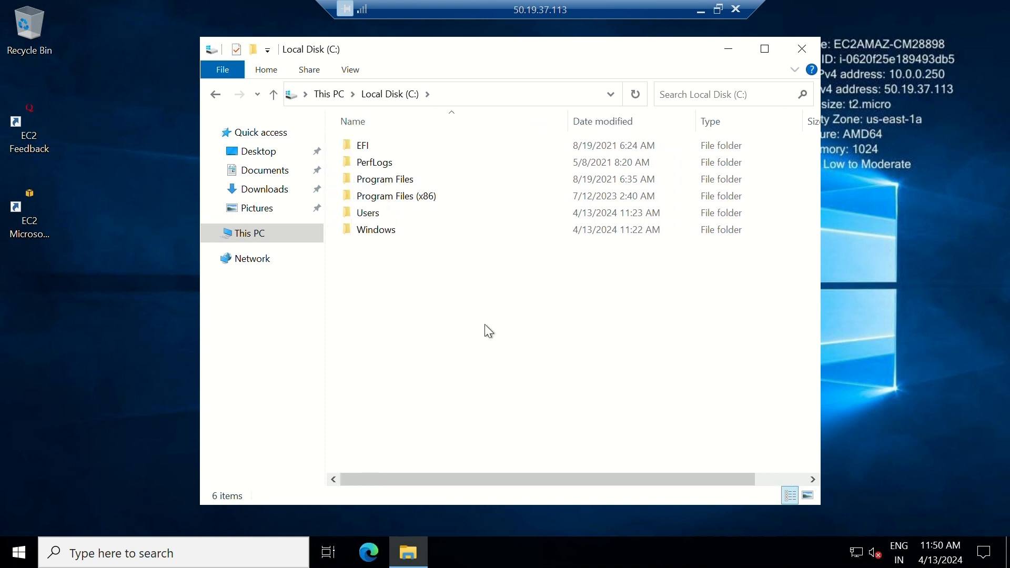
left_click(735, 57)
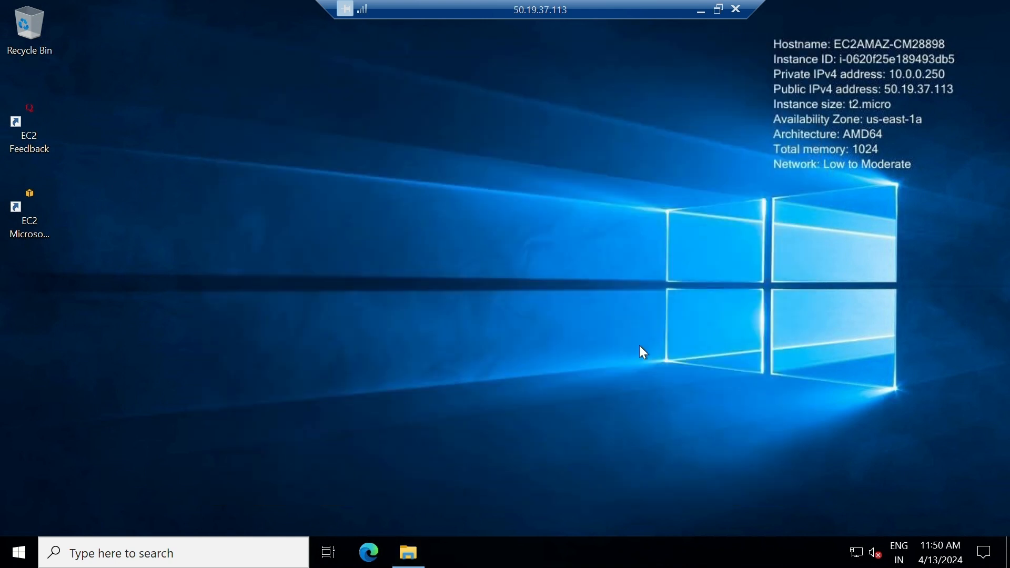
left_click(701, 10)
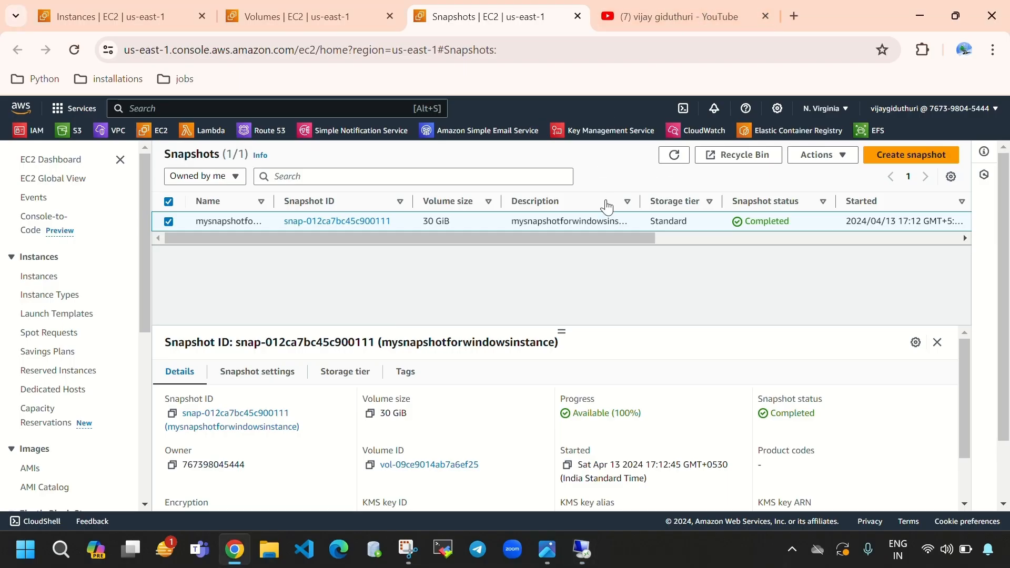
- Create a 30 GiB General Purpose SSD (gp3) volume from the selected snapshot, leaving it unencrypted and untagged
left_click(945, 15)
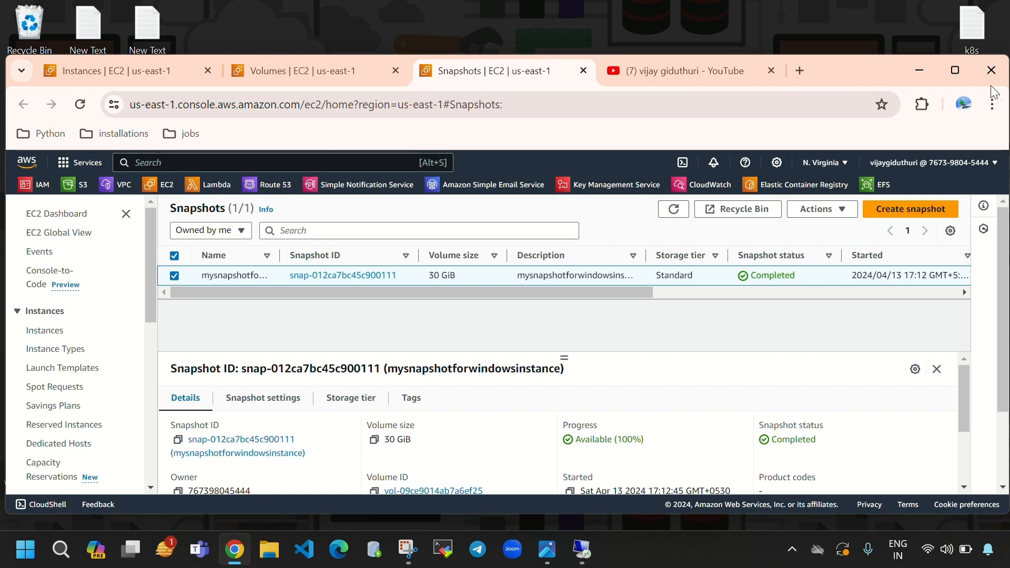
left_click(947, 70)
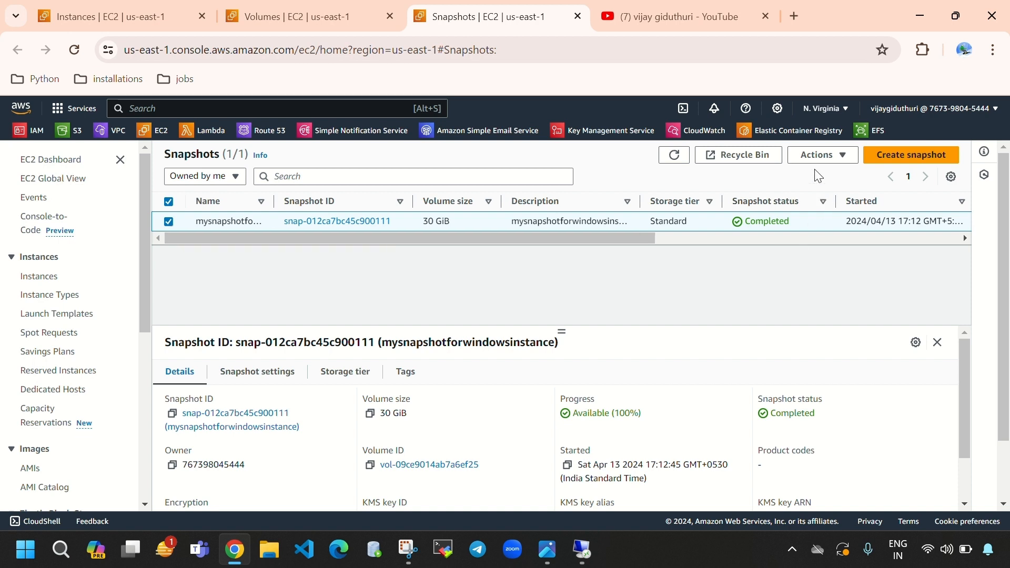
left_click(821, 155)
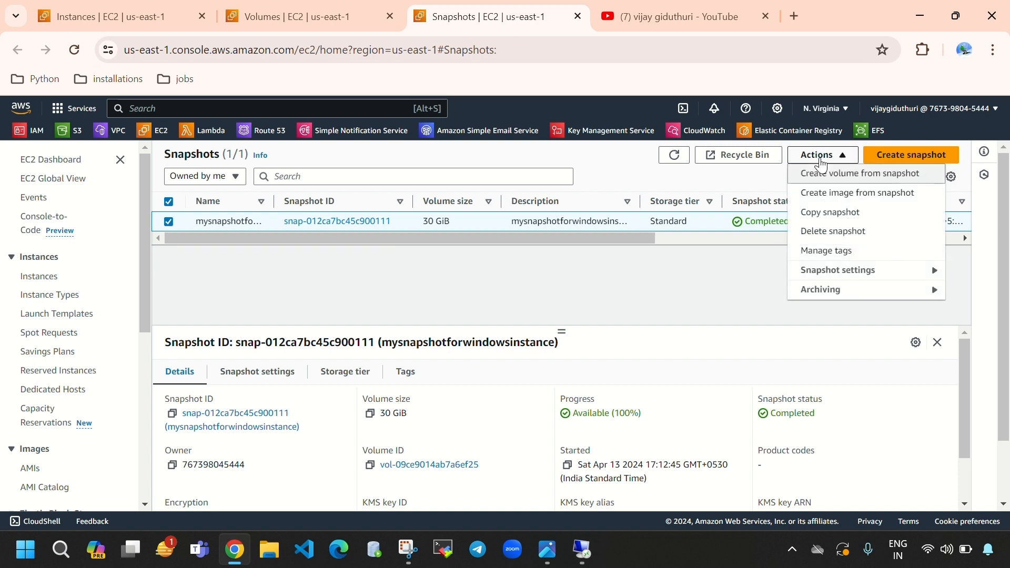
left_click(866, 178)
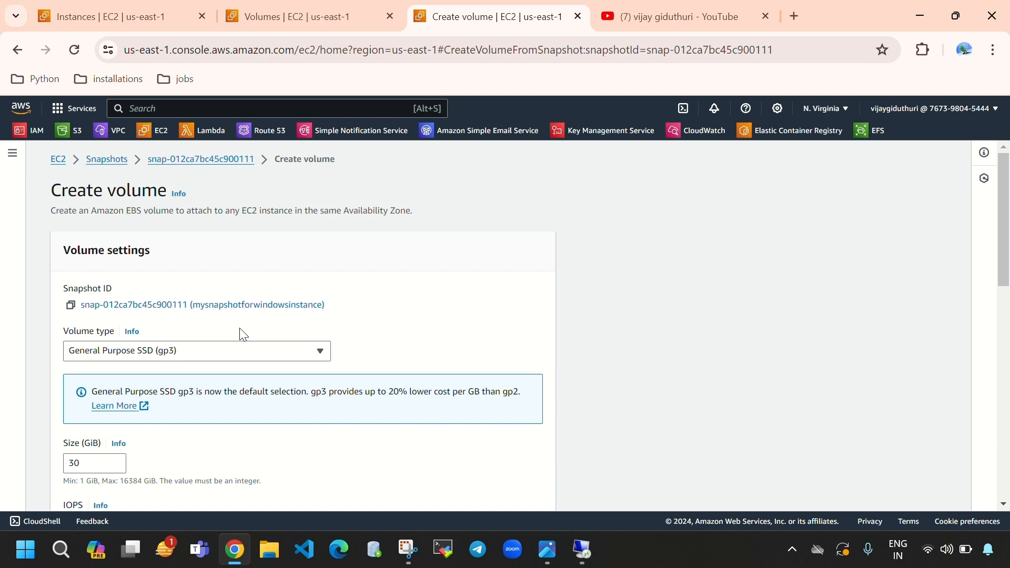
left_click(247, 353)
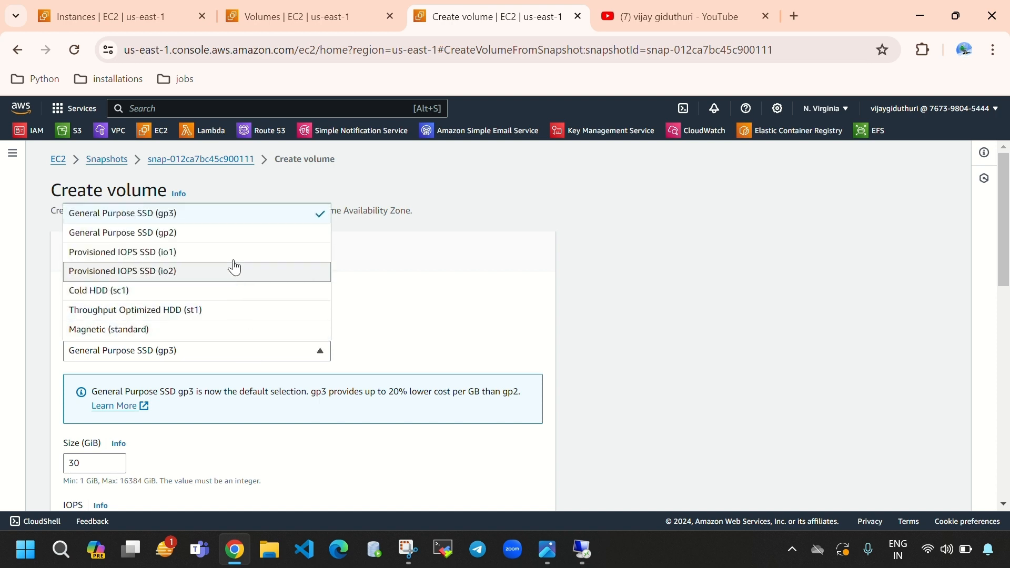
left_click(246, 376)
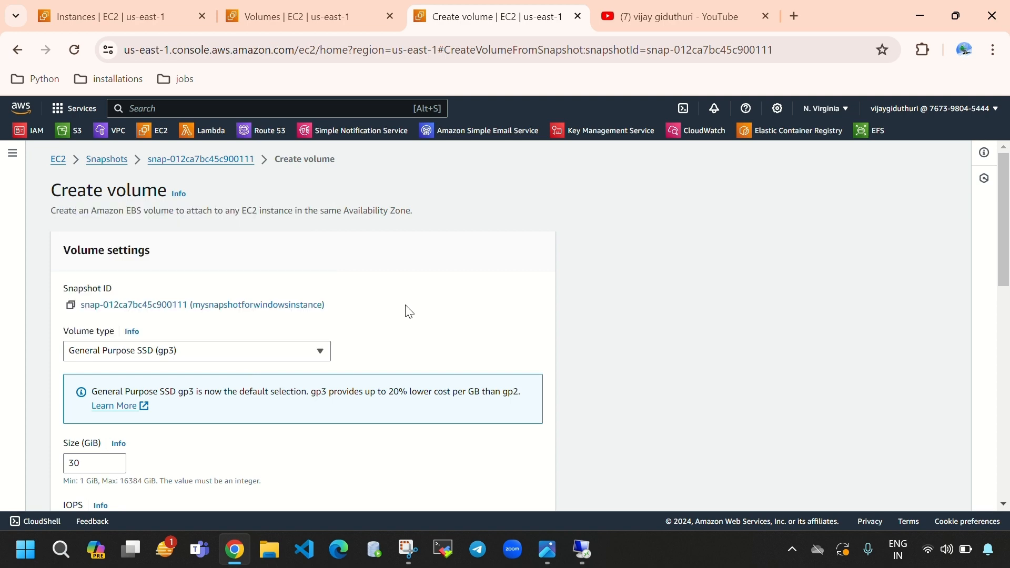
scroll(372, 365, "down", 3)
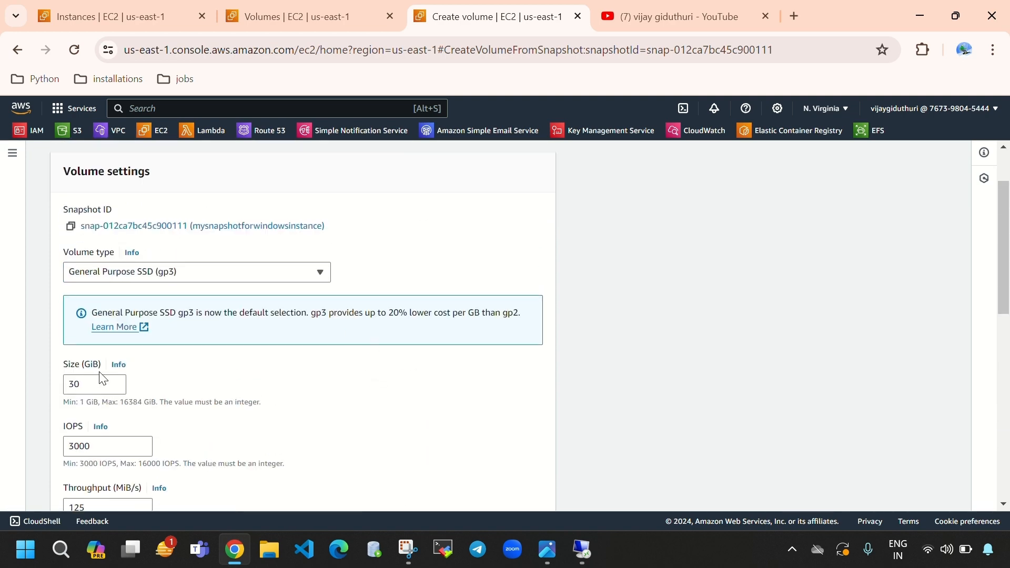
left_click(96, 385)
left_click_drag(93, 385, 69, 387)
scroll(344, 440, "down", 10)
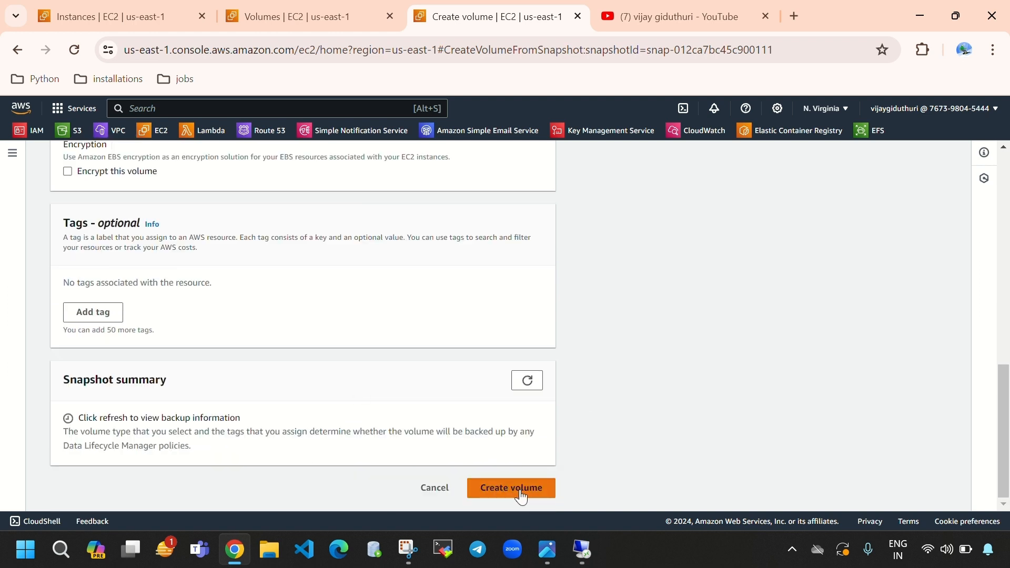
left_click(522, 495)
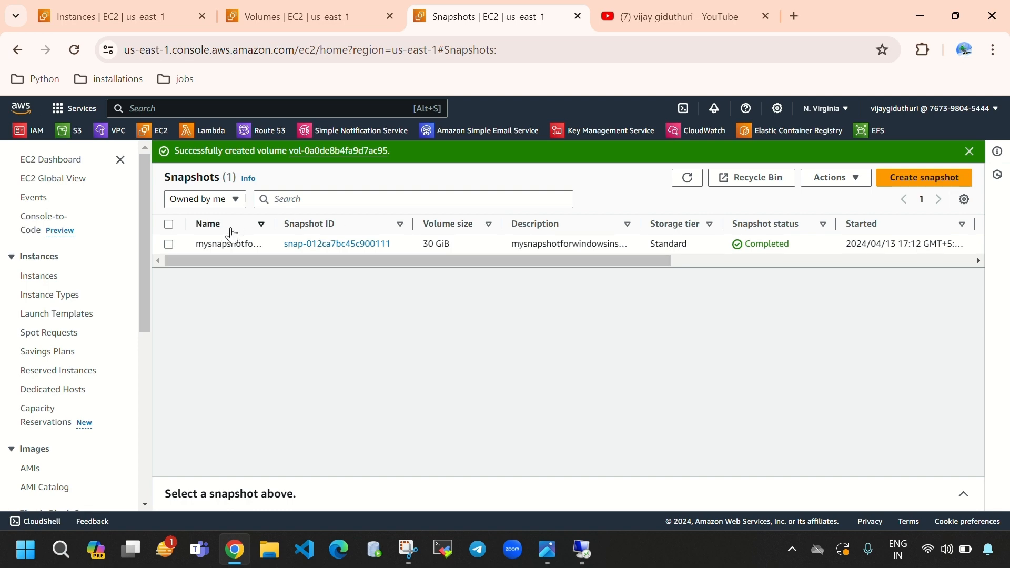
- Refresh the EC2 volumes list and view the details of the new gp3 volume
left_click(330, 7)
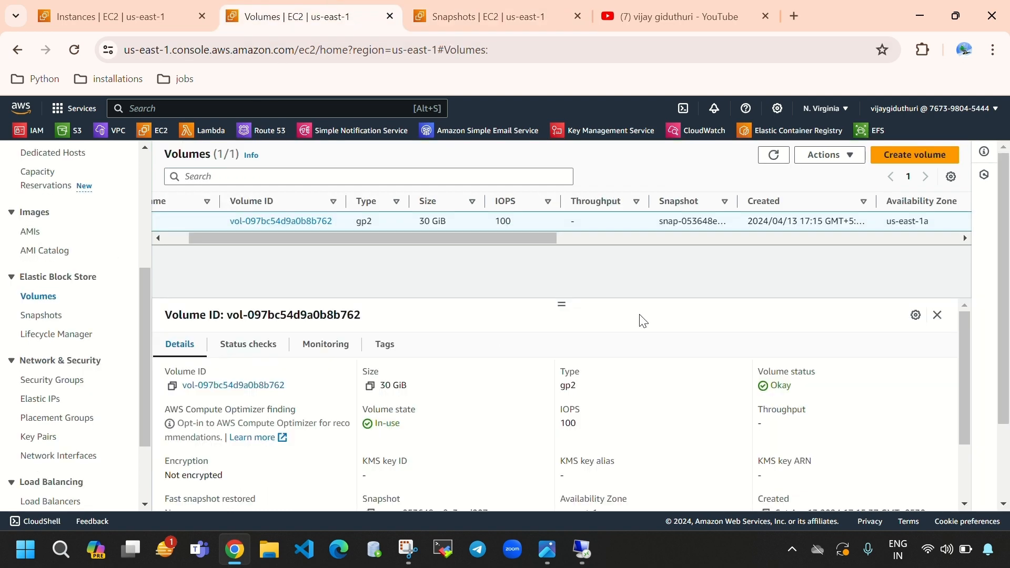
left_click(771, 157)
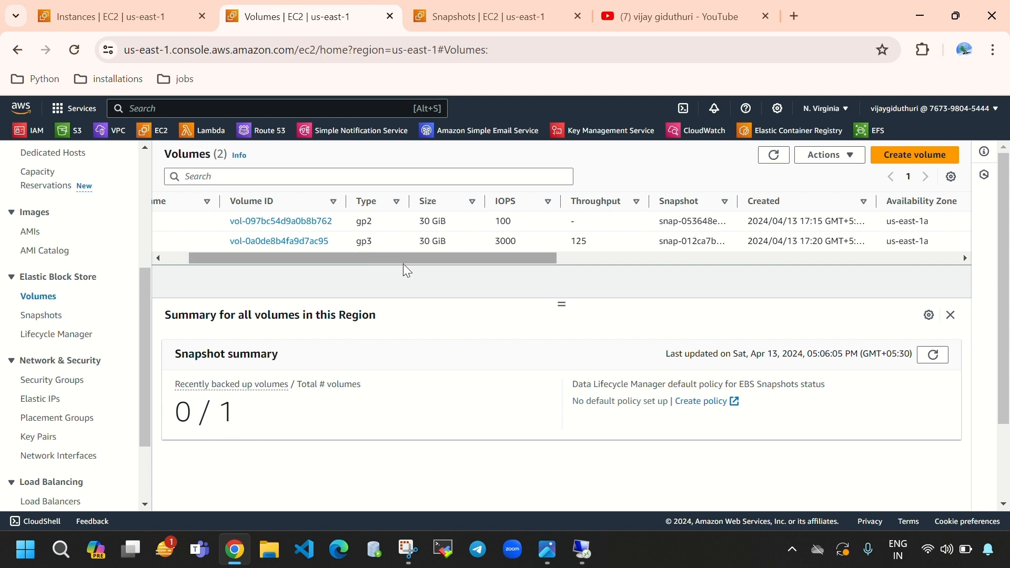
left_click_drag(346, 260, 299, 262)
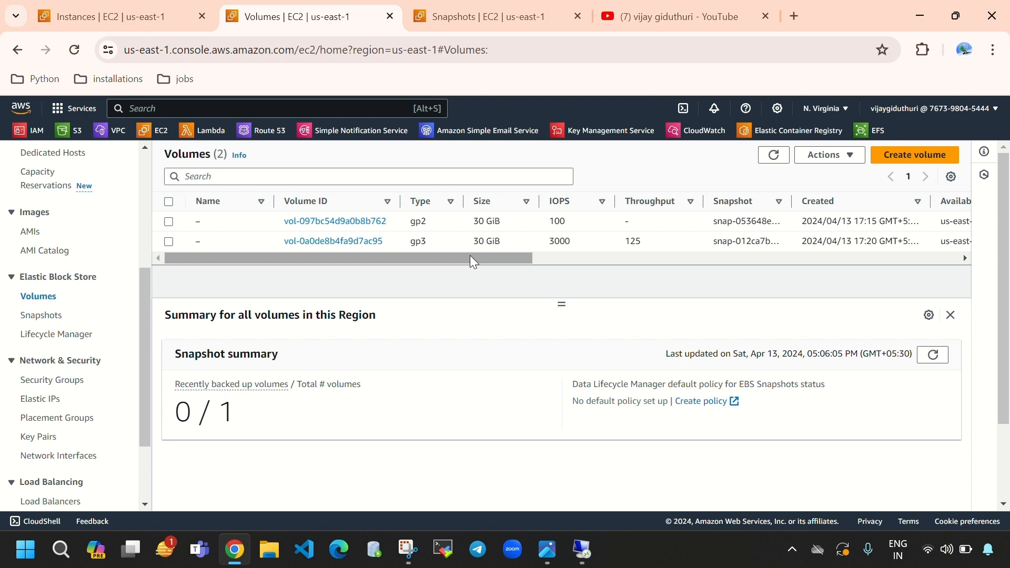
left_click(409, 245)
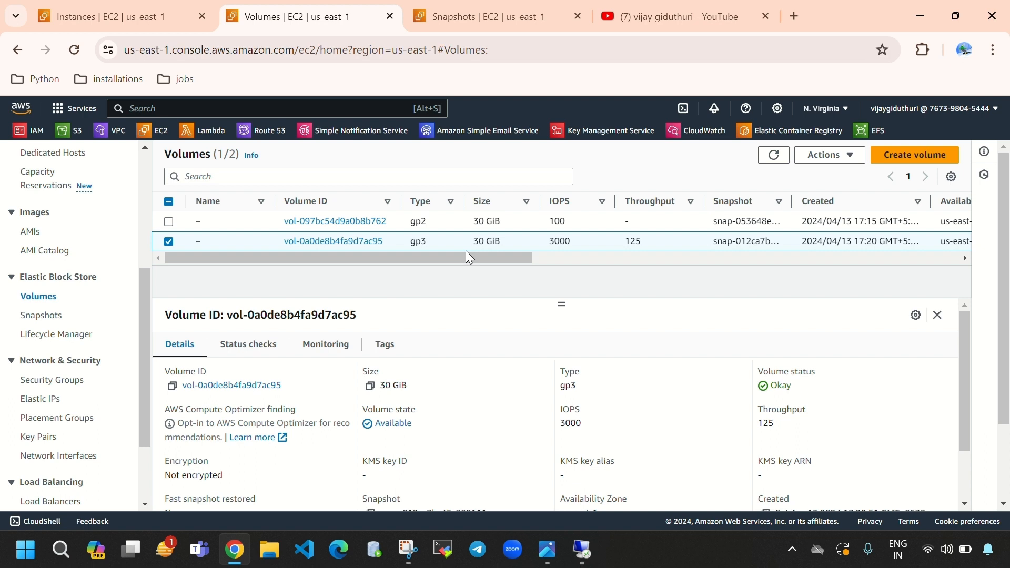
left_click(419, 27)
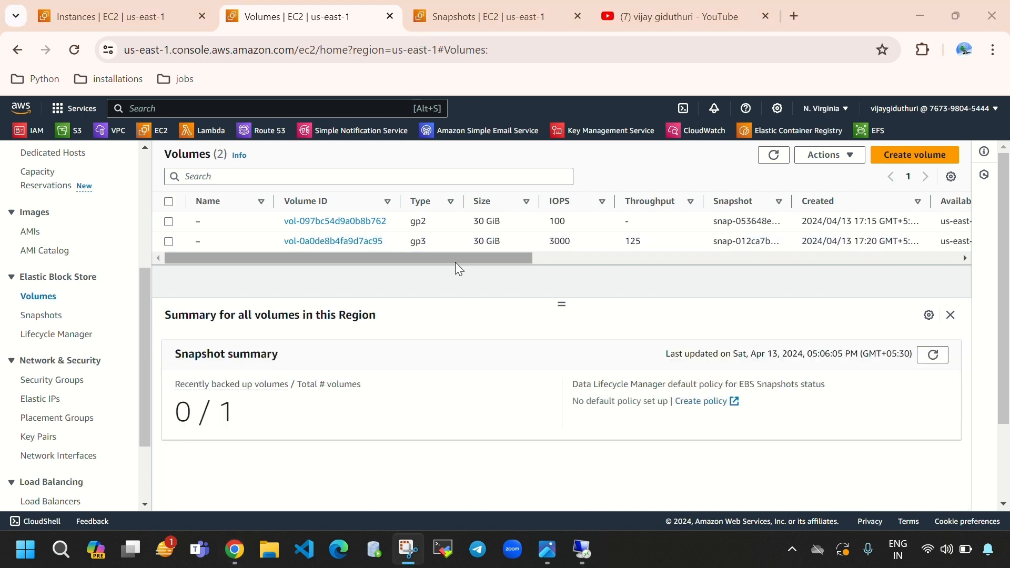
- Compare the volume state of the gp2 and gp3 volumes in the list
left_click_drag(456, 262, 401, 279)
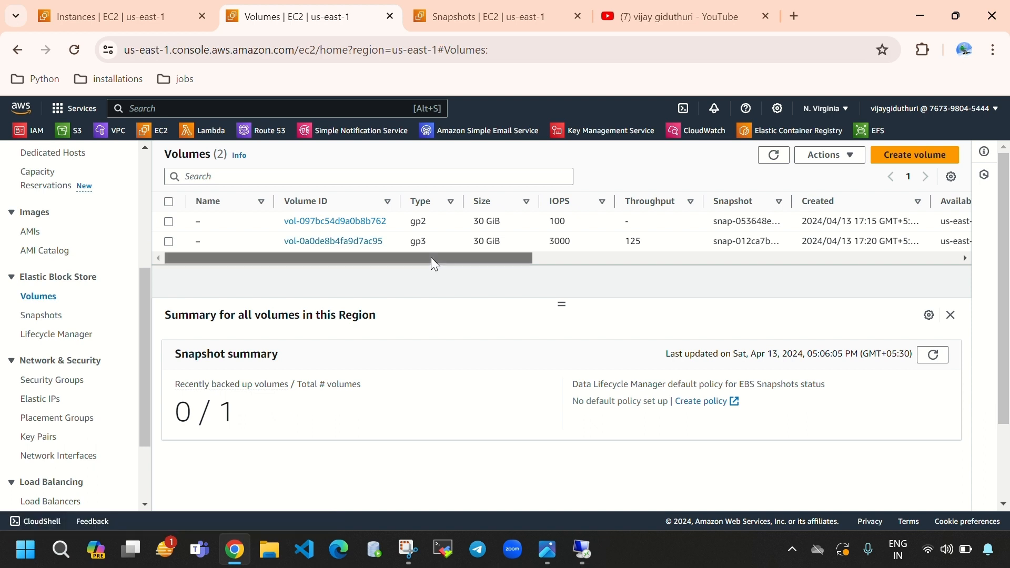
left_click_drag(431, 257, 591, 257)
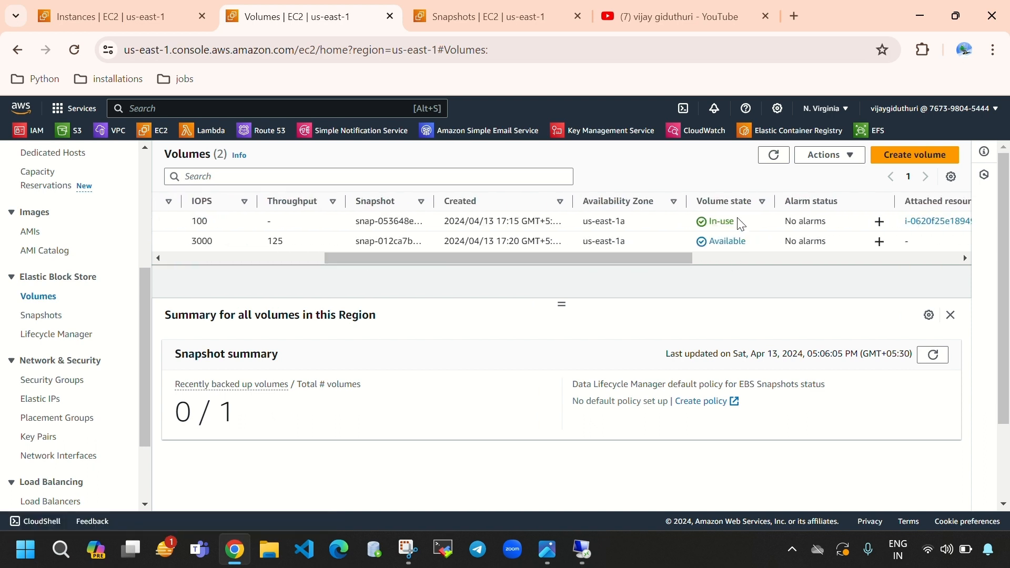
left_click_drag(742, 231, 705, 229)
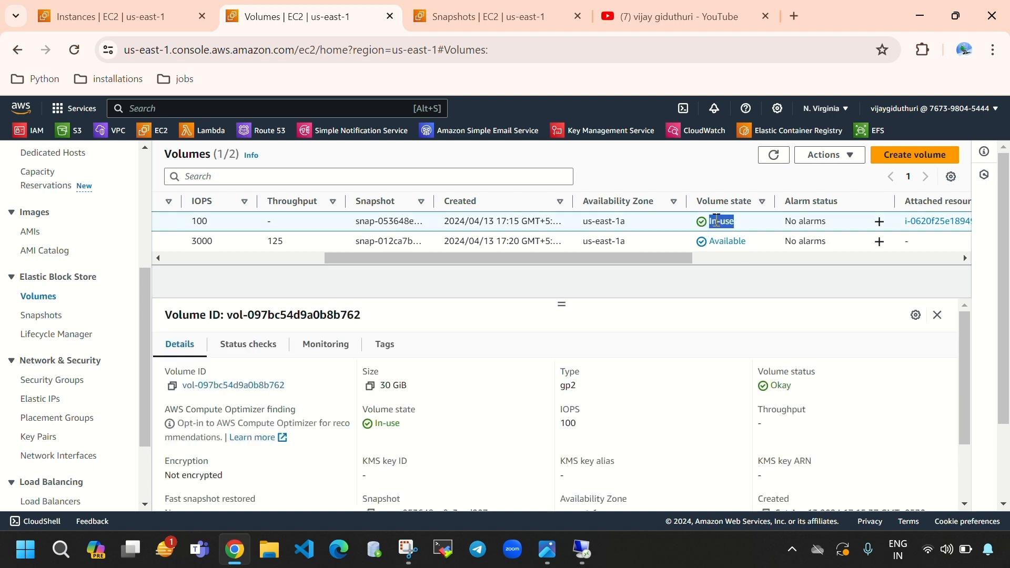
left_click_drag(757, 249, 709, 240)
- Name the new gp3 volume windows-1-snapshot
left_click_drag(450, 255, 232, 258)
left_click(208, 242)
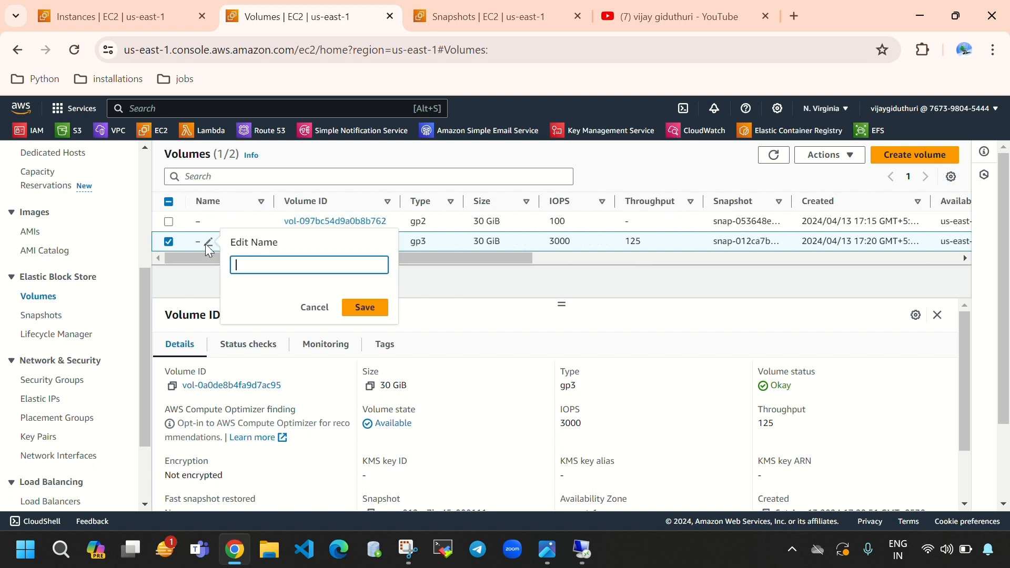
type("windows-1-snapshot")
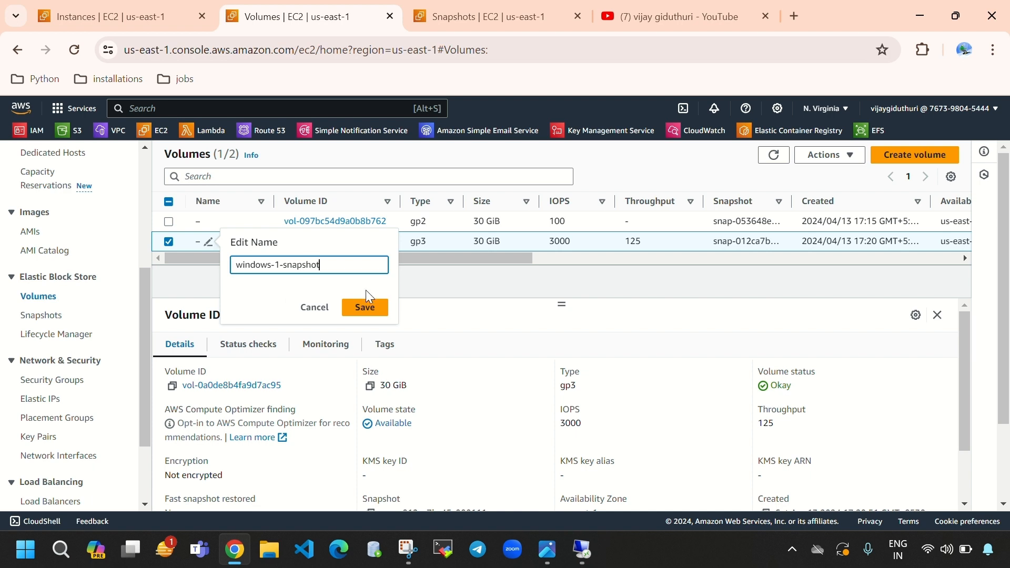
left_click(350, 309)
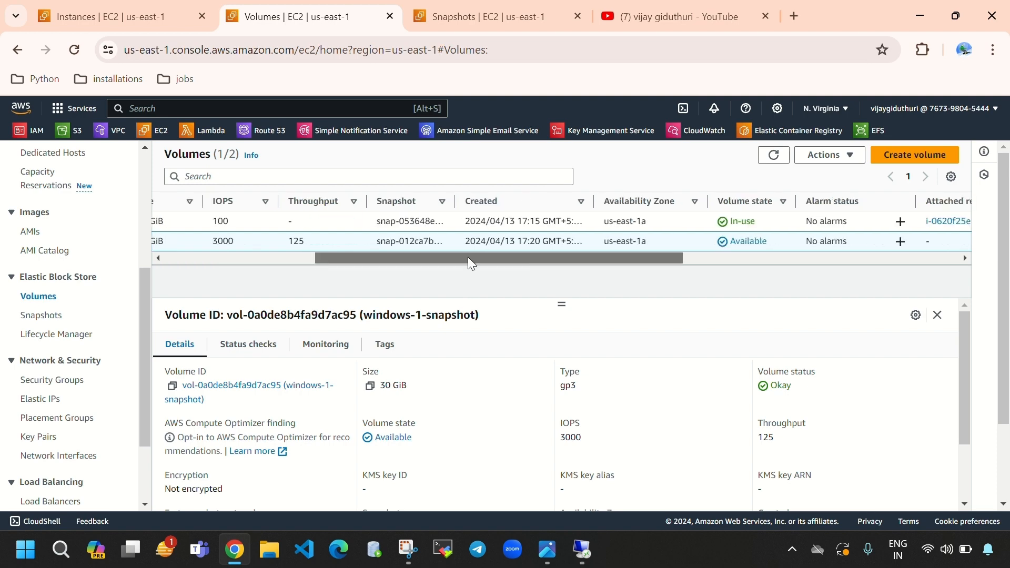
- Review the instance and snapshot lists, then return to the volumes list to check the windows-1-snapshot volume's state and attached resources
left_click_drag(468, 257, 495, 253)
left_click(143, 11)
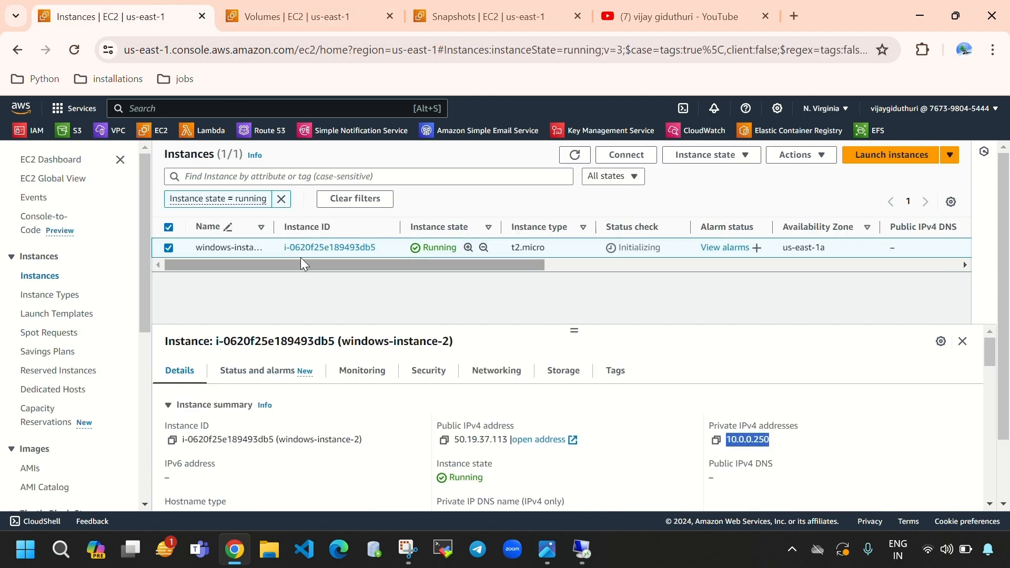
left_click(951, 22)
left_click(539, 63)
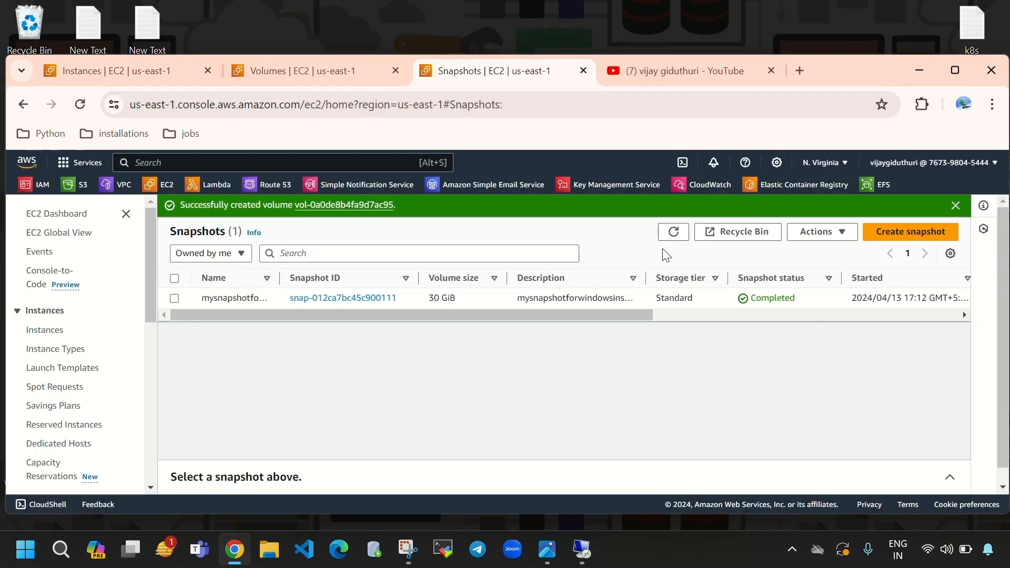
left_click(291, 72)
left_click(949, 78)
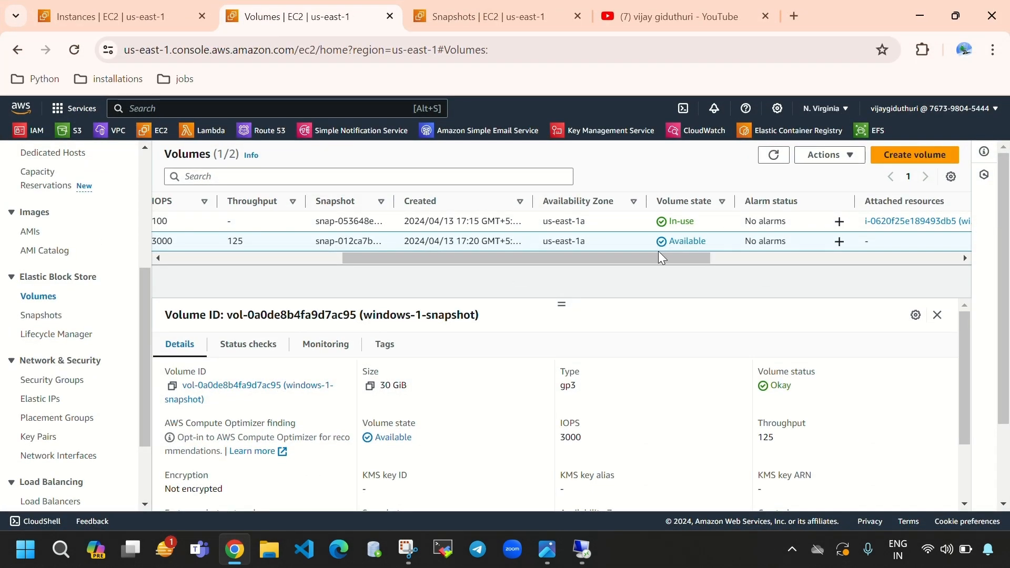
- Attach the windows-1-snapshot volume to windows-instance-2 with device name xvdb and check its state in the volumes list
left_click_drag(642, 256, 300, 226)
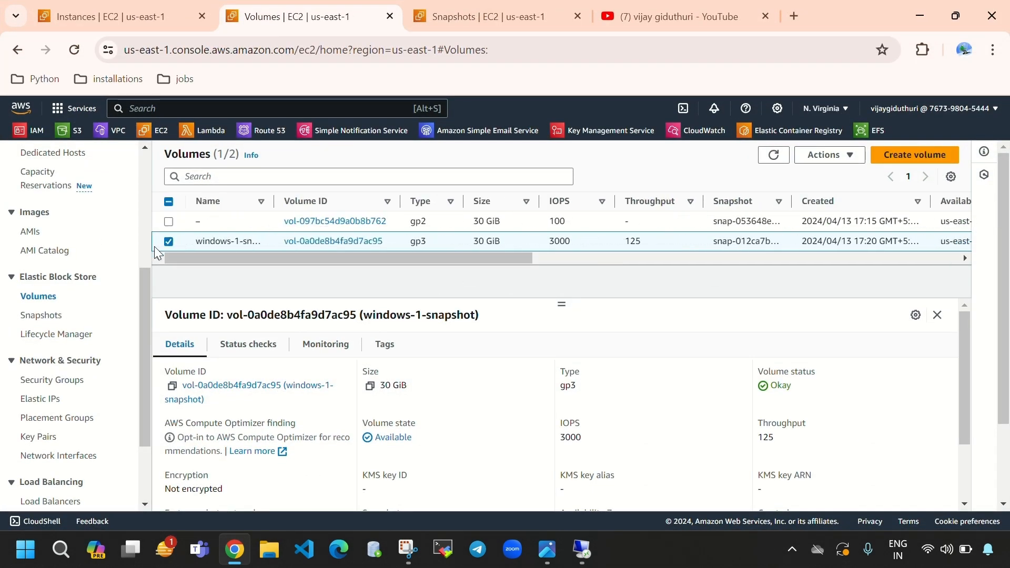
left_click(831, 156)
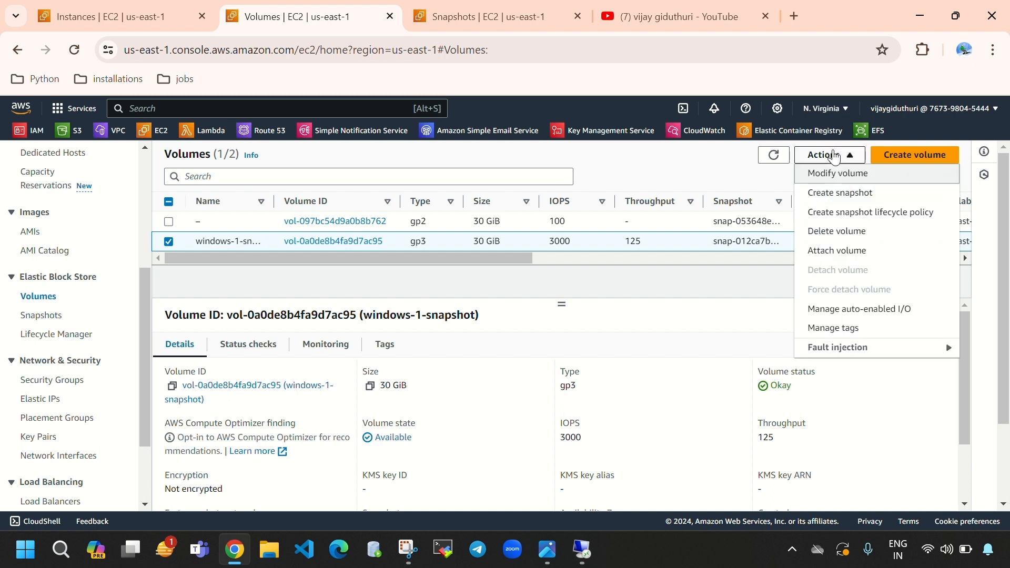
left_click(866, 251)
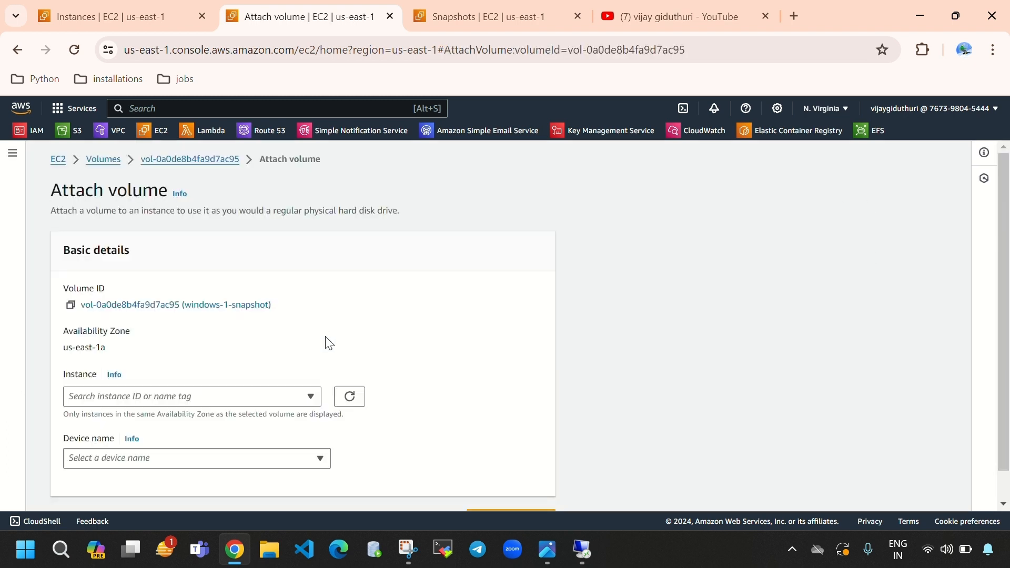
left_click(223, 398)
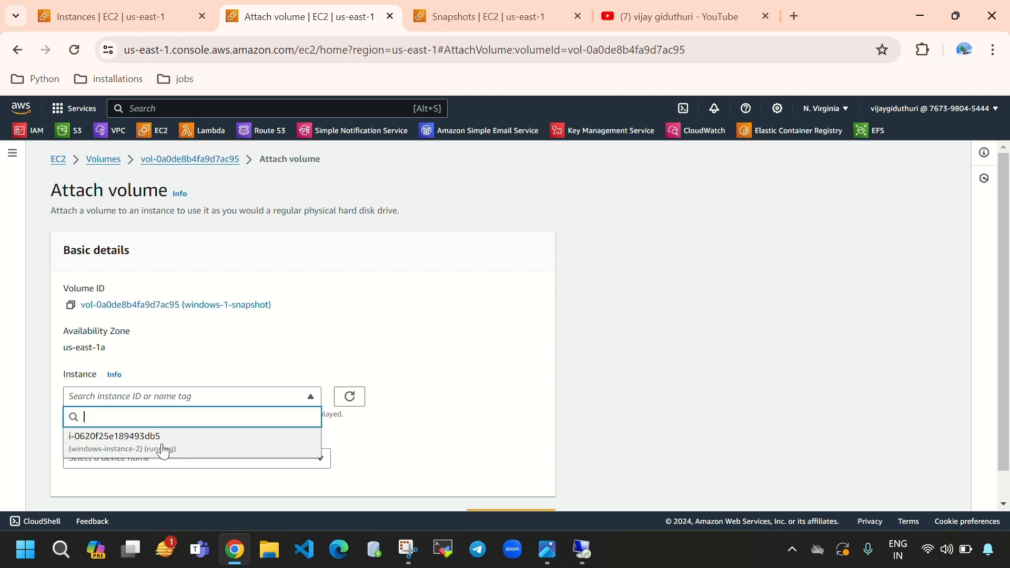
left_click(125, 446)
scroll(161, 426, "down", 1)
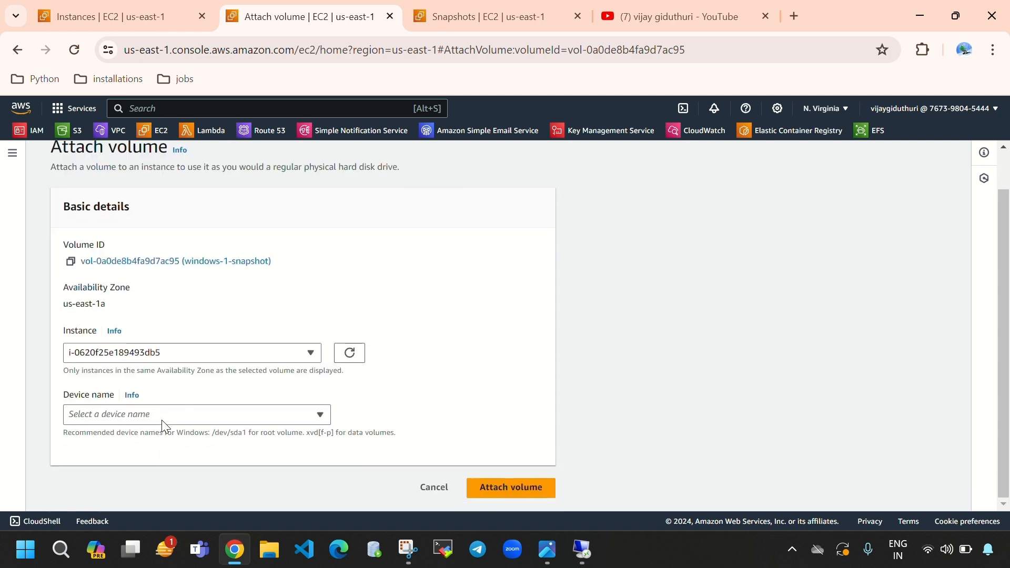
left_click(168, 415)
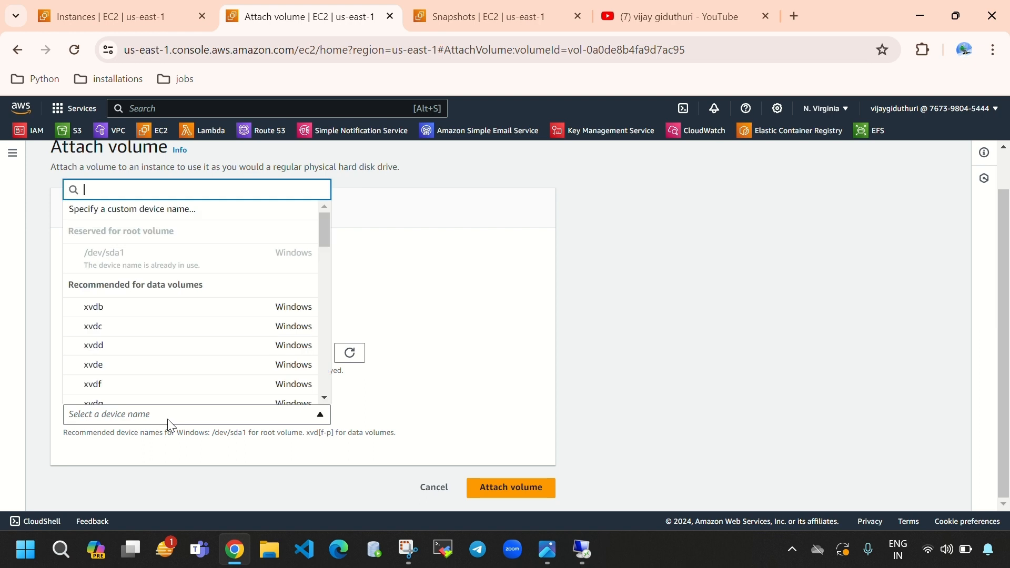
left_click(175, 316)
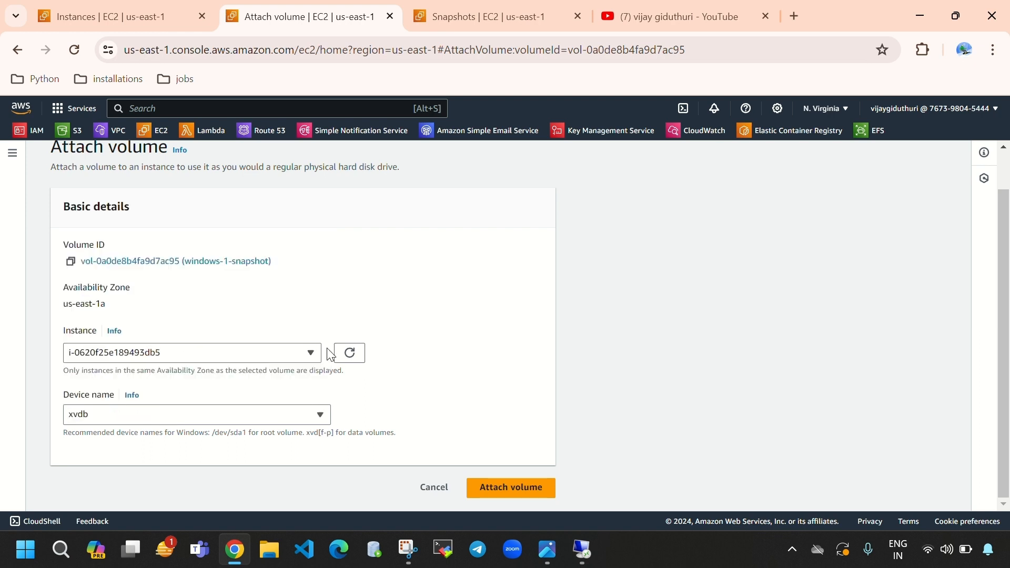
left_click(515, 495)
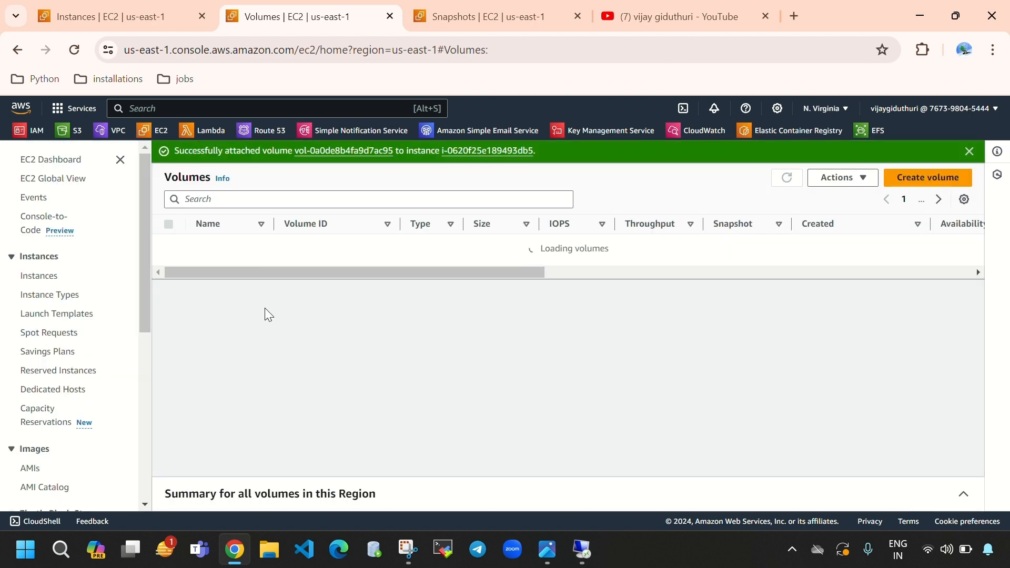
left_click_drag(439, 277, 590, 268)
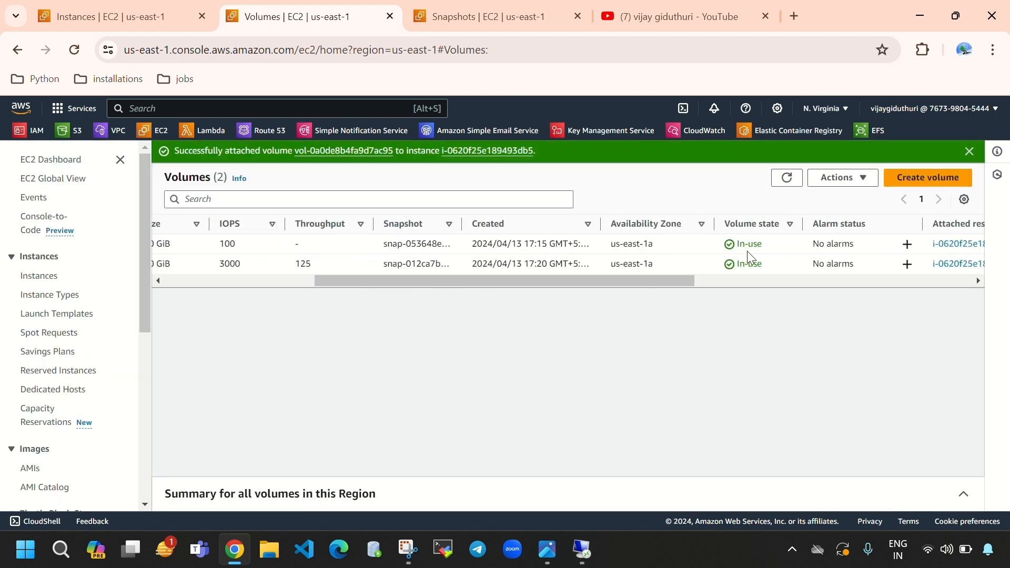
left_click_drag(764, 265, 736, 266)
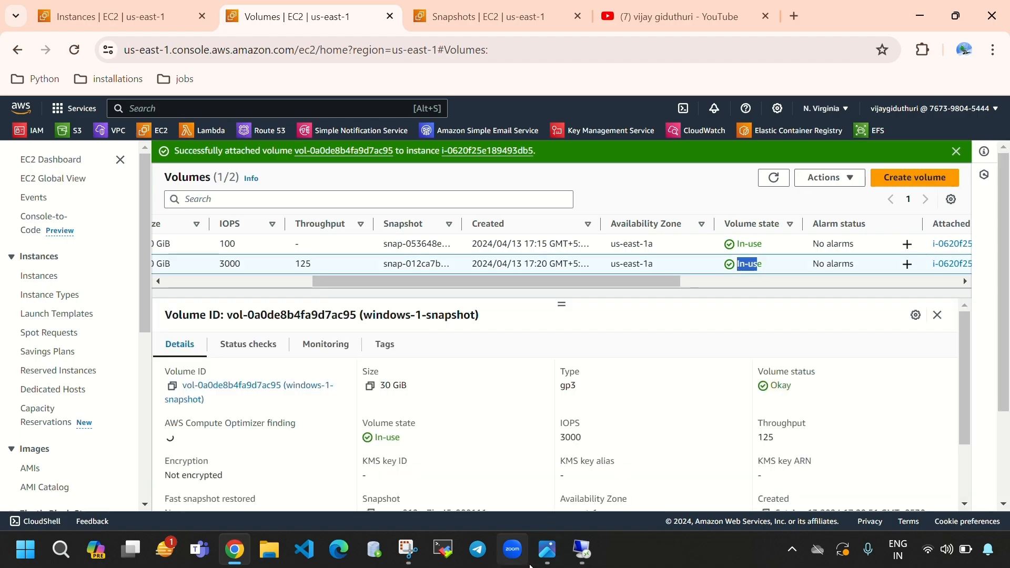
- Switch to the remote Windows session, search for "create" to open the hard disk partition tool, and check Disk 1's status
left_click(582, 549)
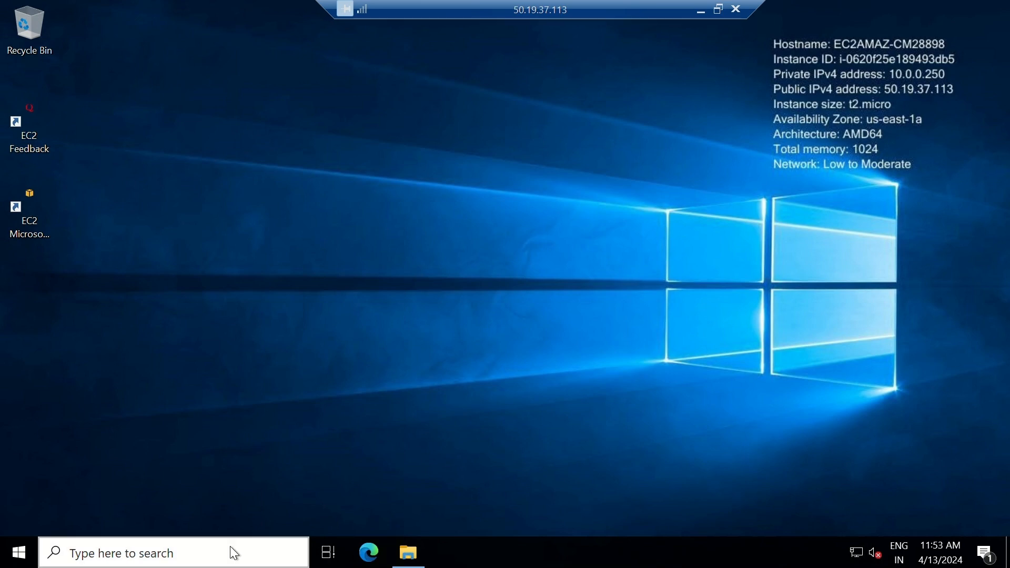
left_click(230, 547)
type("reate")
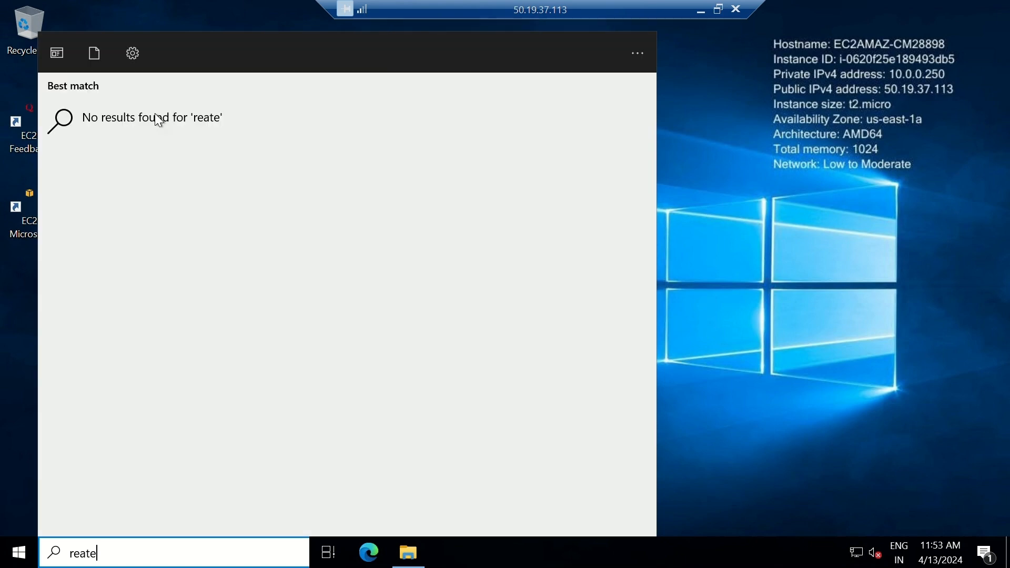
key("BackSpace")
key("BackSpace")
key("BackSpace")
key("BackSpace")
key("BackSpace")
type("c")
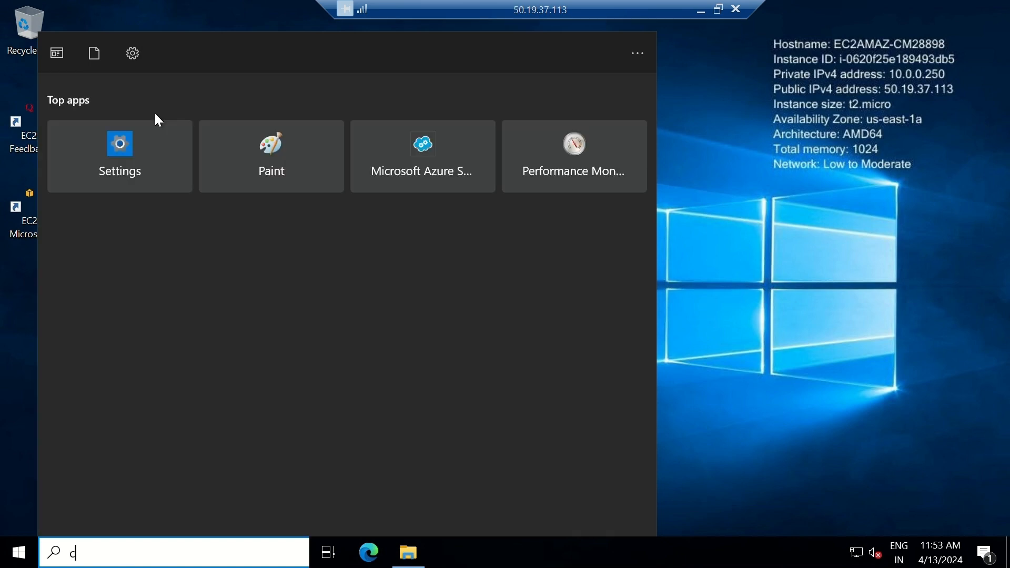
type("reate")
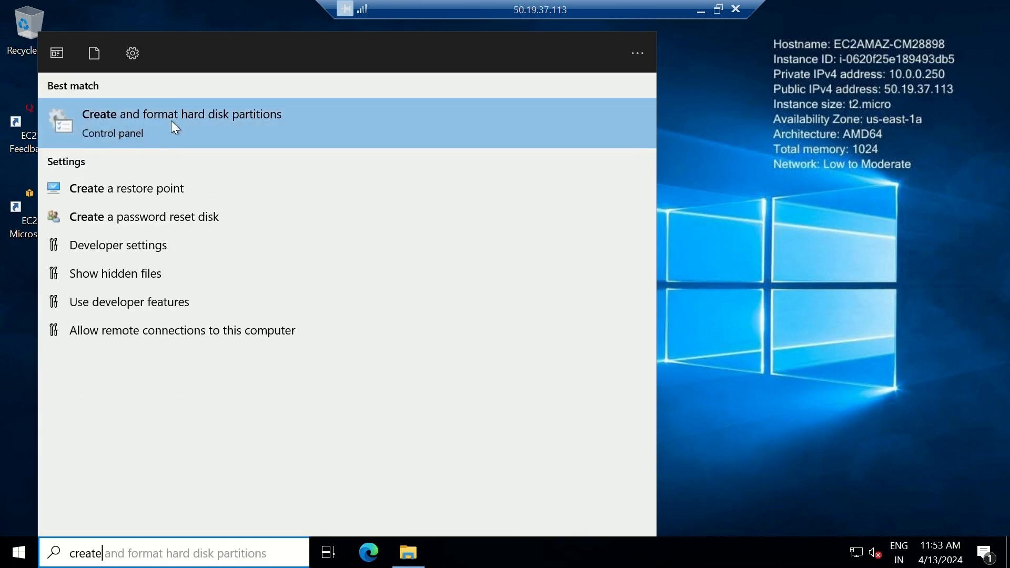
left_click(231, 127)
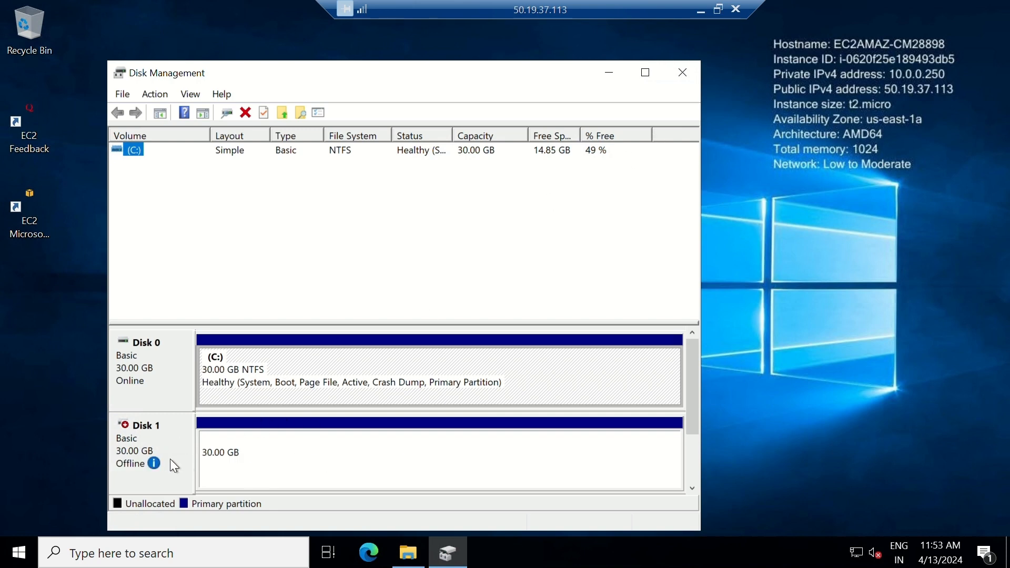
mouse_move(129, 464)
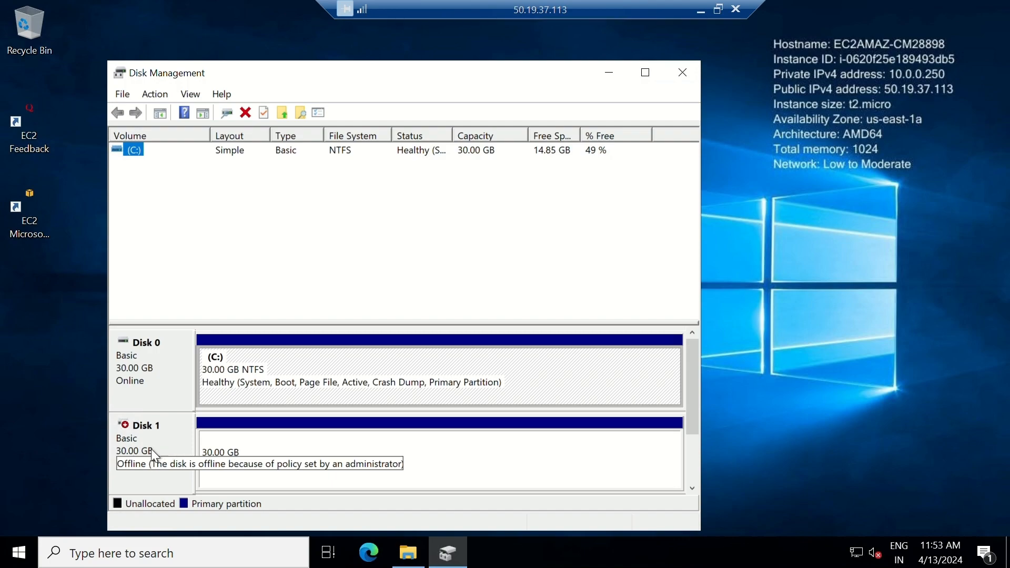
- Return to the EC2 console, force detach the windows-1-snapshot volume with the confirmation "detach", and check the disk list in the remote session
left_click(706, 15)
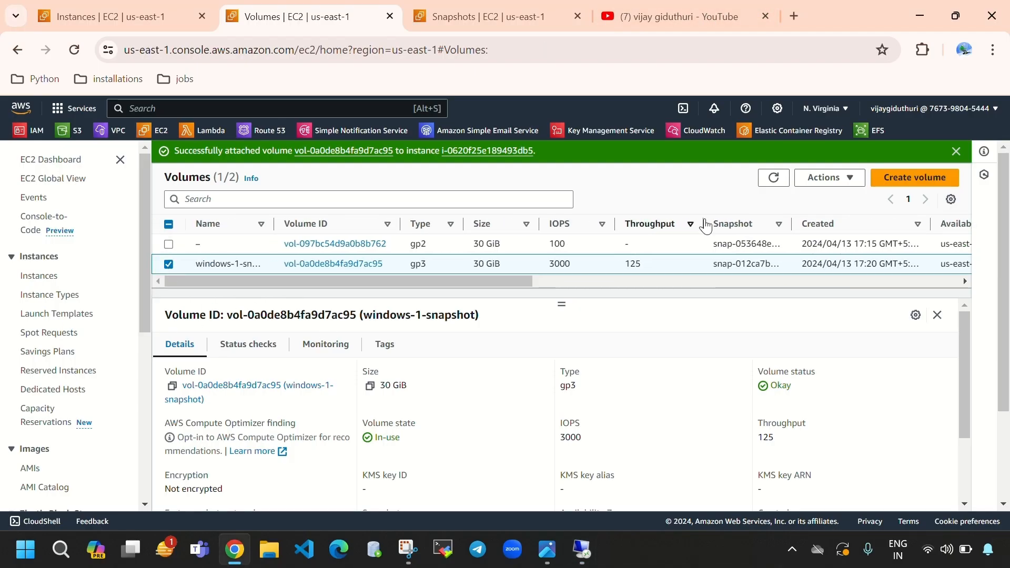
left_click(815, 177)
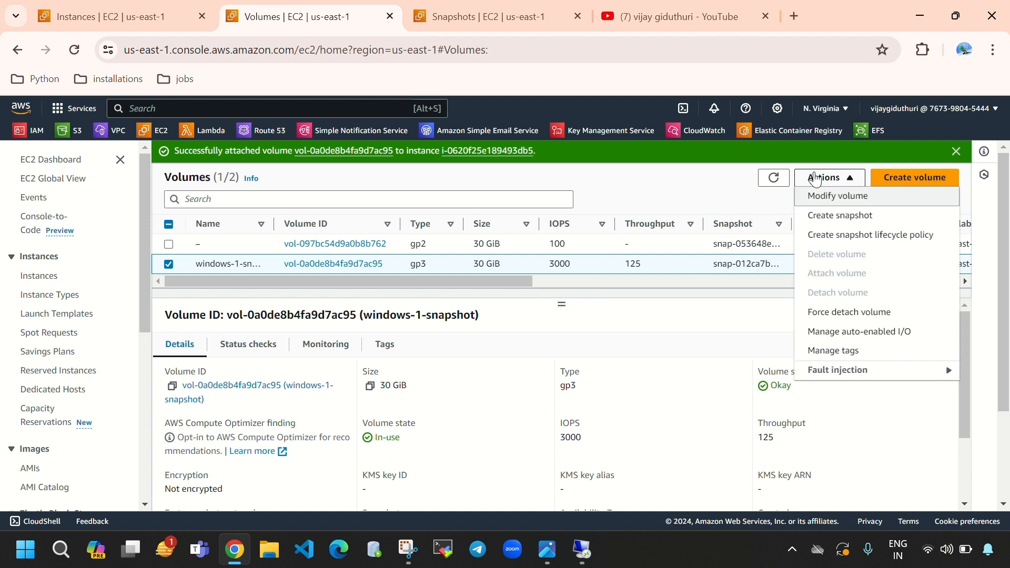
left_click(829, 314)
left_click(434, 375)
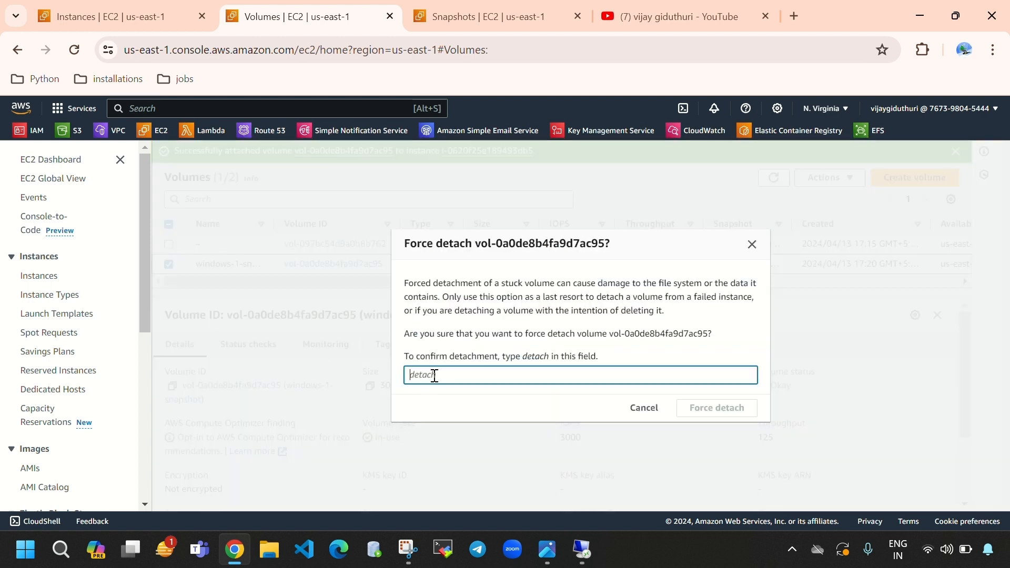
type("detach")
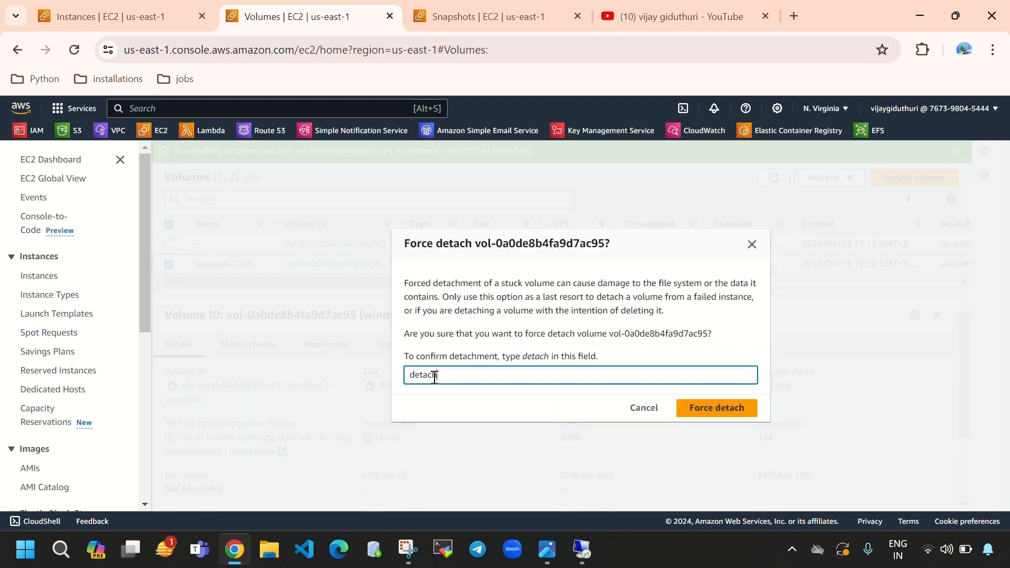
key("Return")
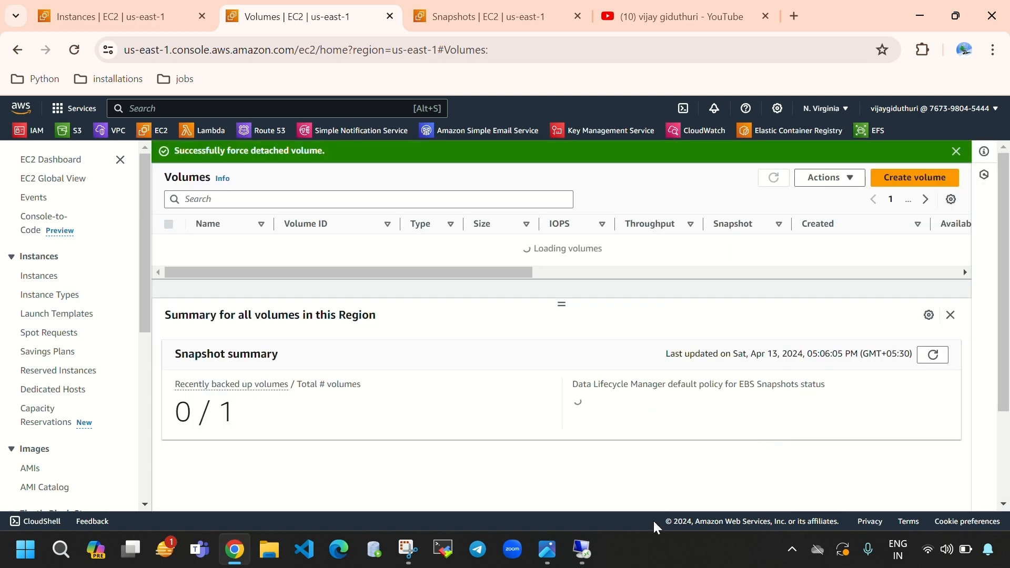
left_click(585, 549)
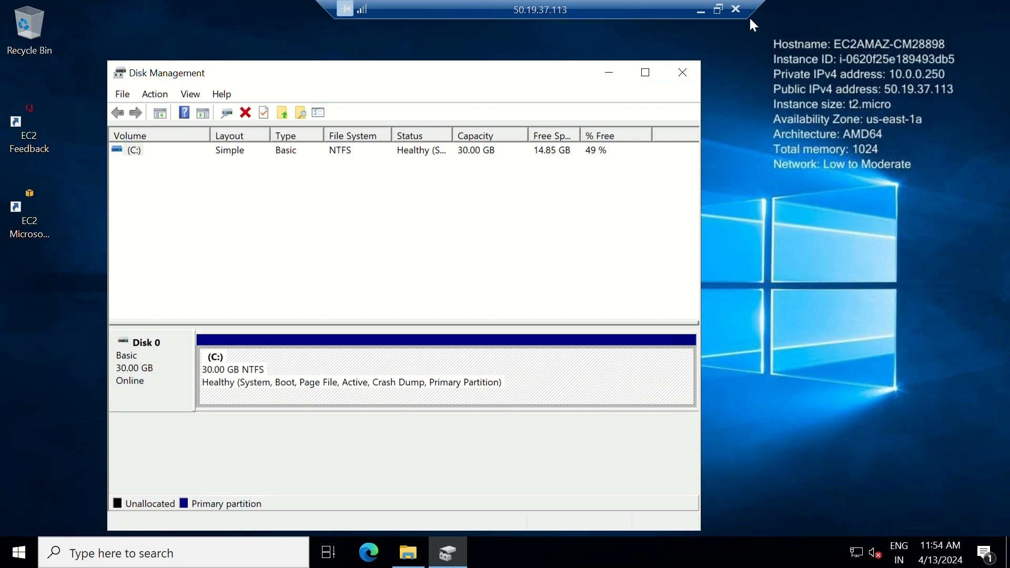
left_click(700, 10)
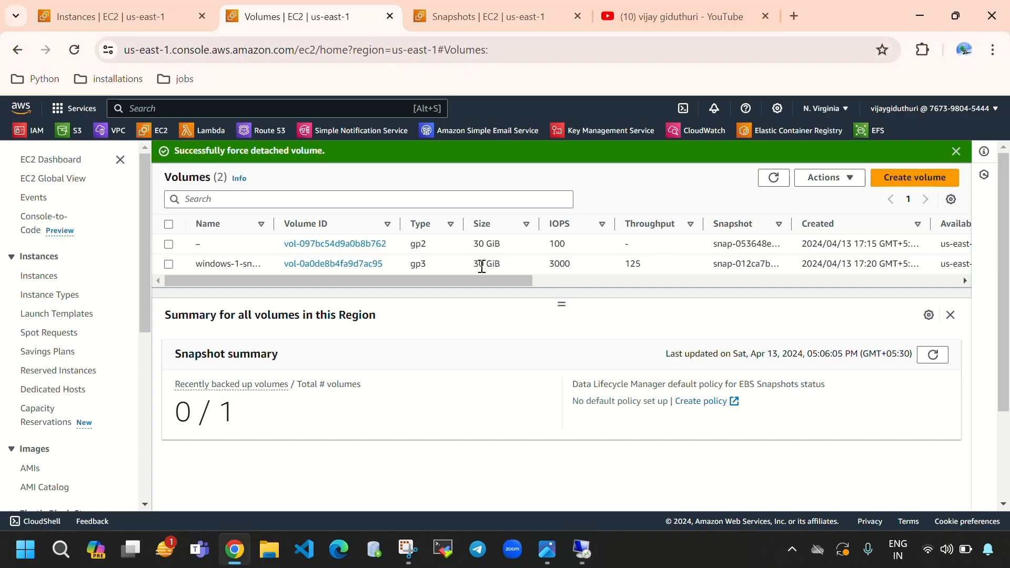
- Attach the detached windows-1-snapshot volume to windows-instance-2 again as xvdb and check its volume state
left_click(168, 263)
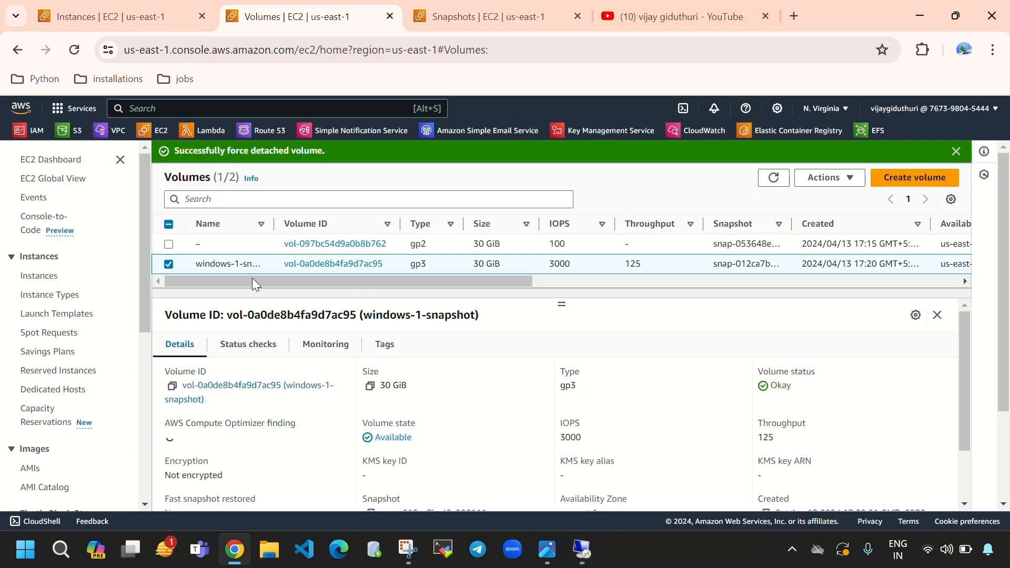
left_click(809, 179)
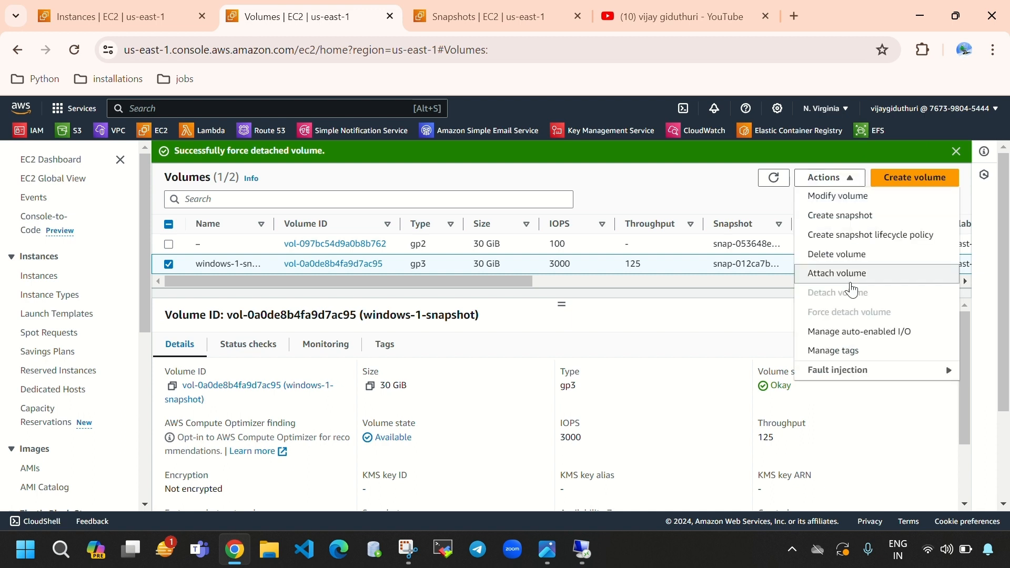
left_click(875, 273)
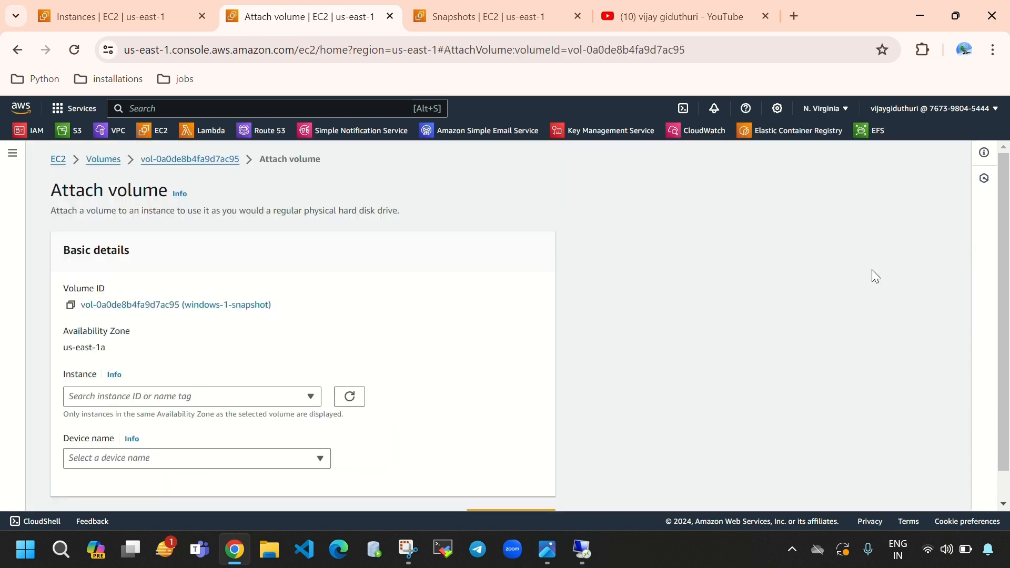
left_click(277, 398)
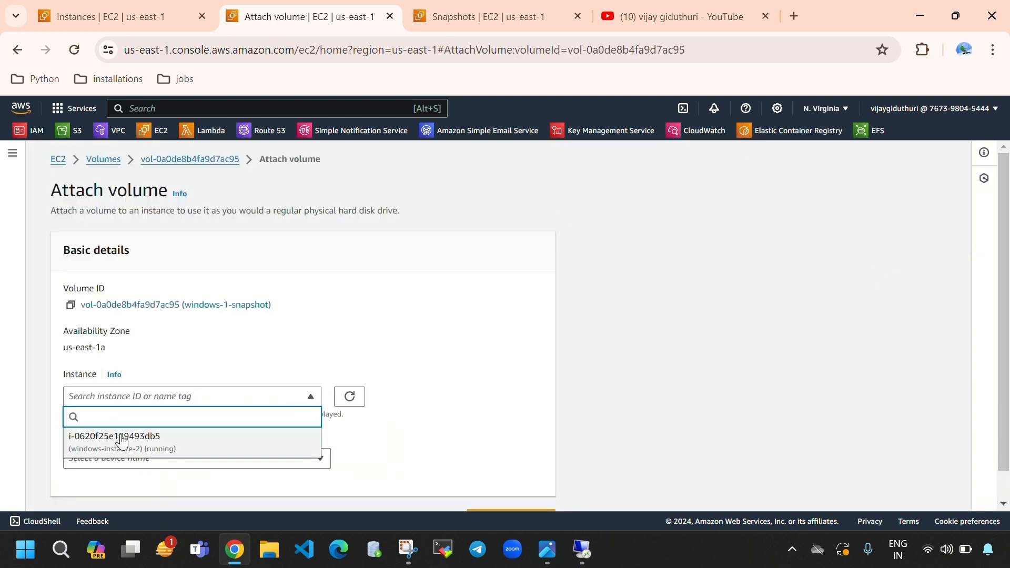
left_click(120, 440)
scroll(216, 392, "down", 1)
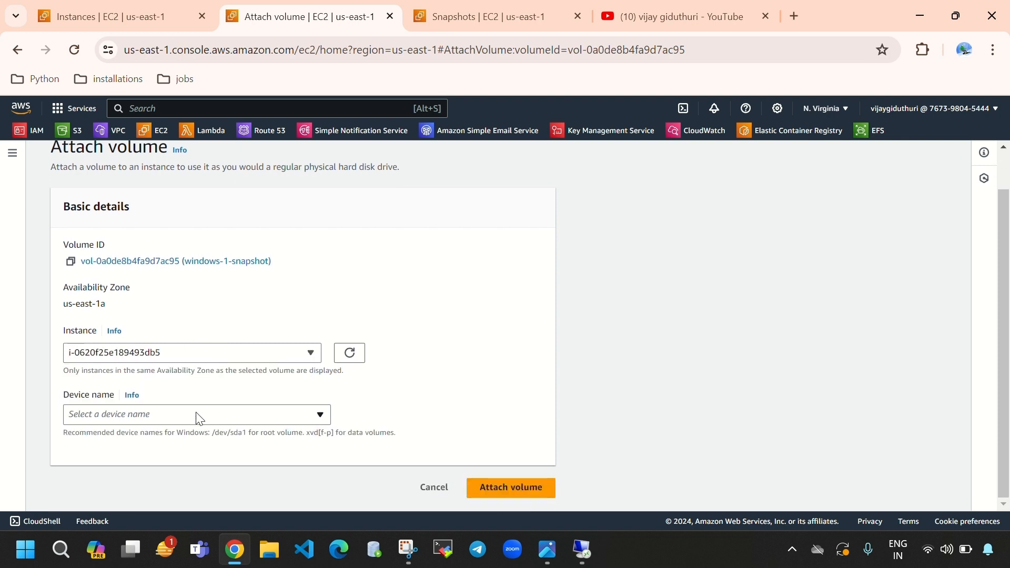
left_click(198, 419)
left_click(133, 309)
left_click(515, 493)
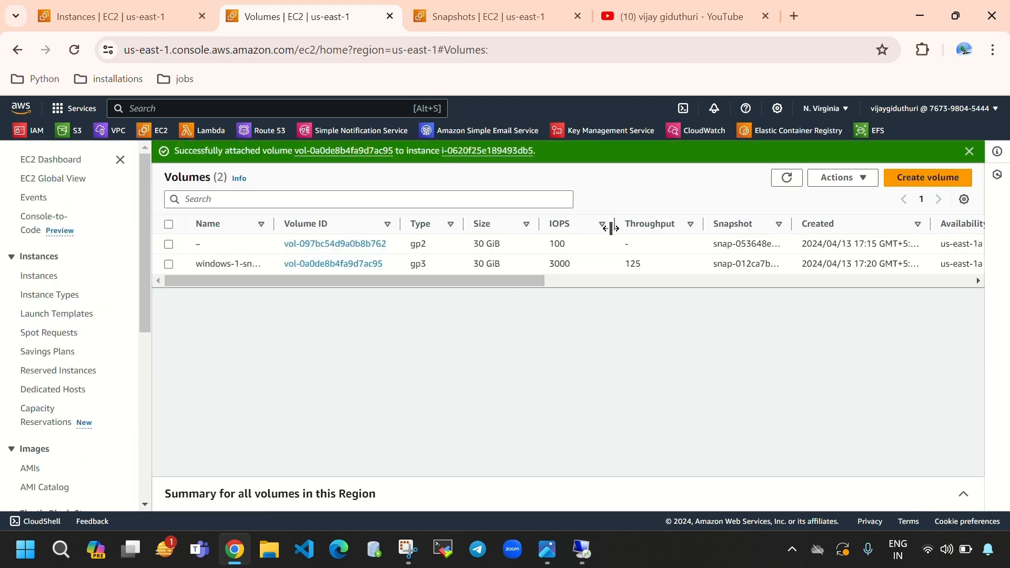
left_click_drag(494, 280, 655, 281)
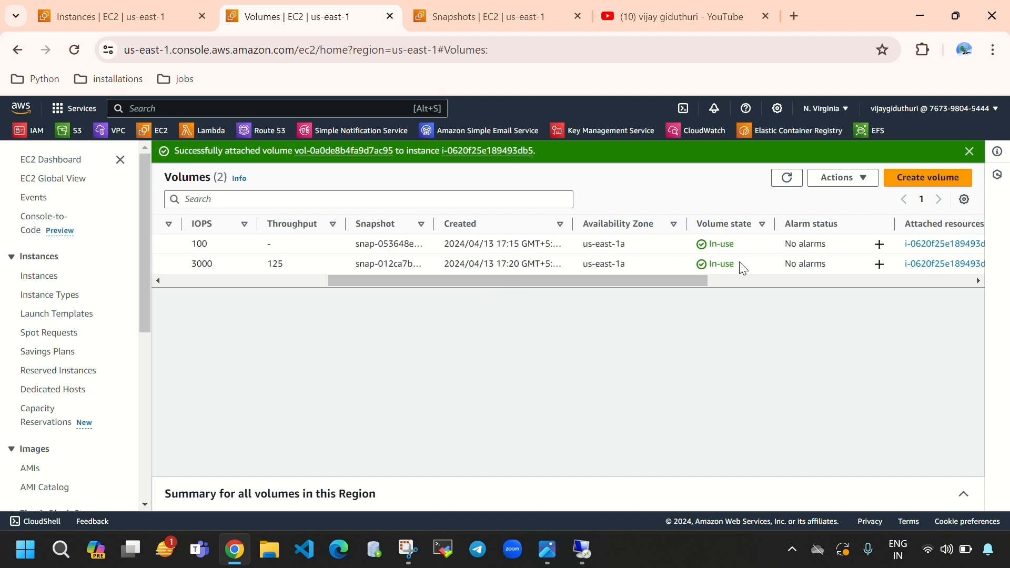
left_click_drag(741, 267, 714, 265)
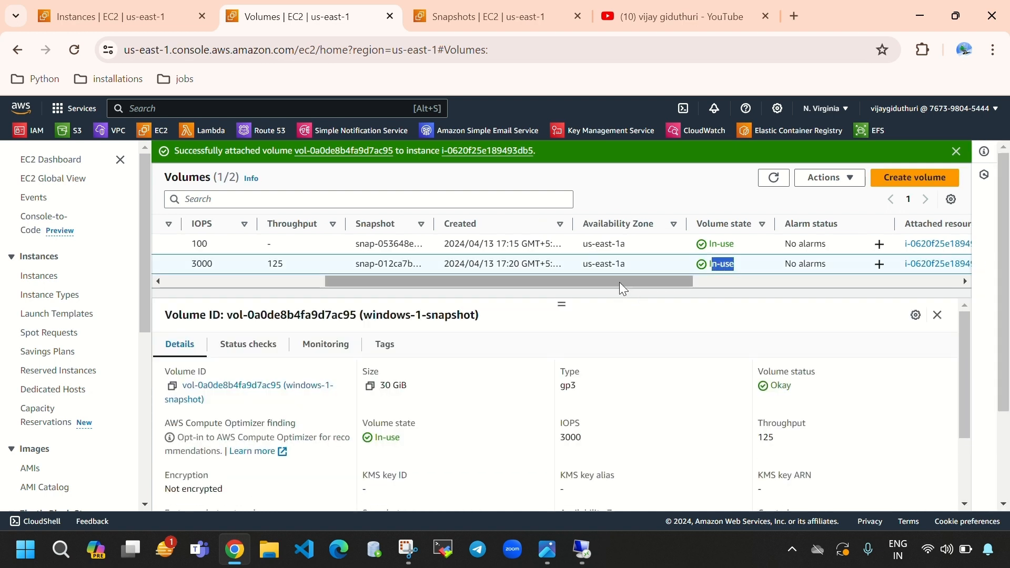
left_click_drag(619, 282, 509, 282)
- Switch to Disk Management in the remote Windows session and bring Disk 1 online
left_click(583, 549)
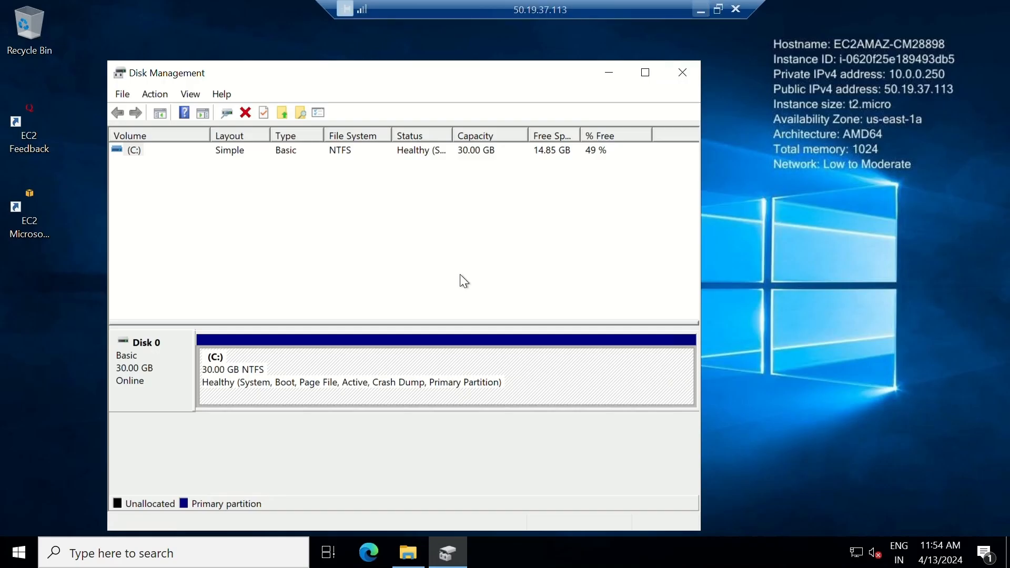
mouse_move(128, 470)
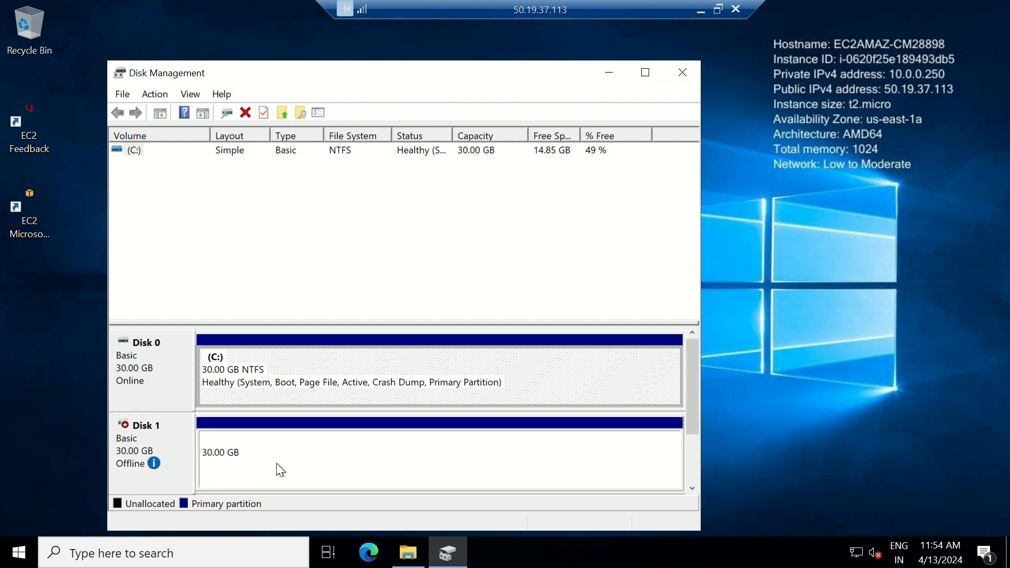
right_click(135, 446)
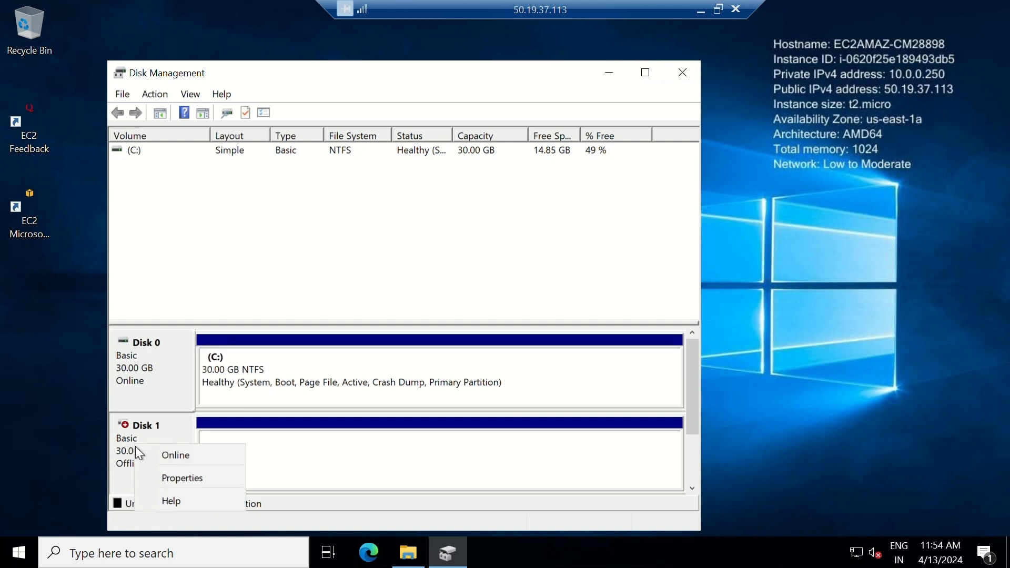
left_click(178, 460)
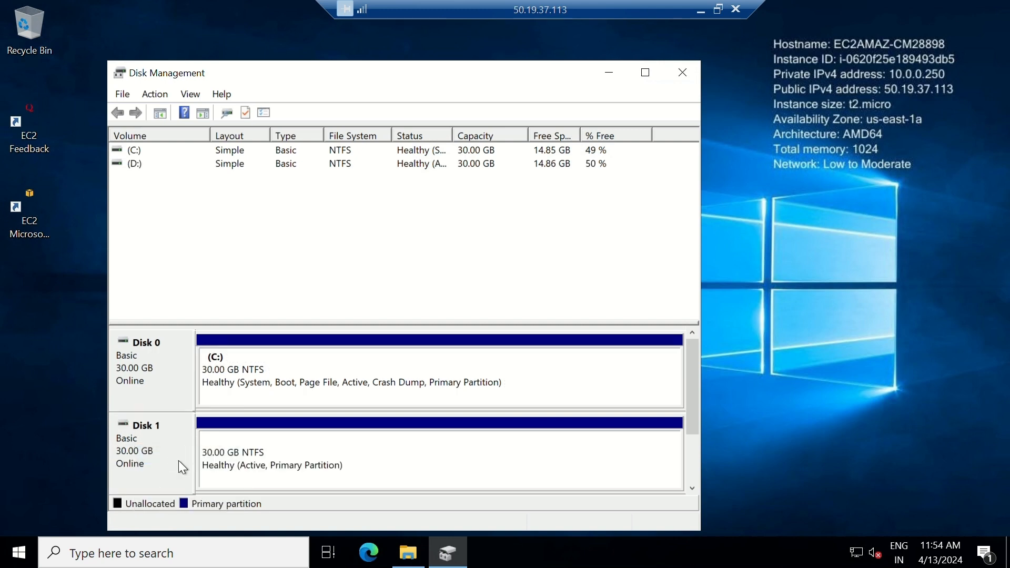
- Minimize Disk Management and open Local Disk (D:) from This PC in File Explorer
right_click(143, 454)
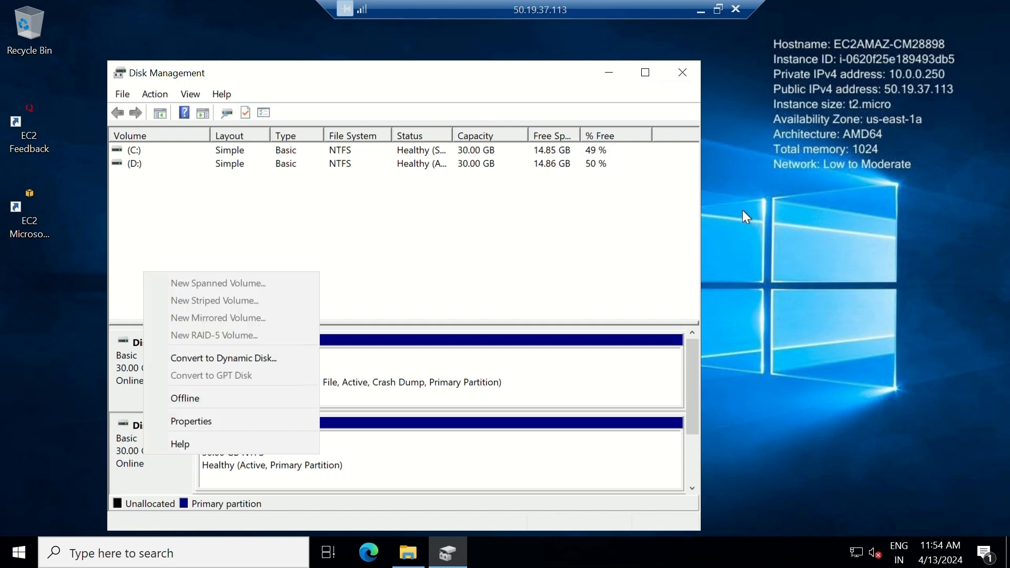
left_click(612, 72)
left_click(612, 73)
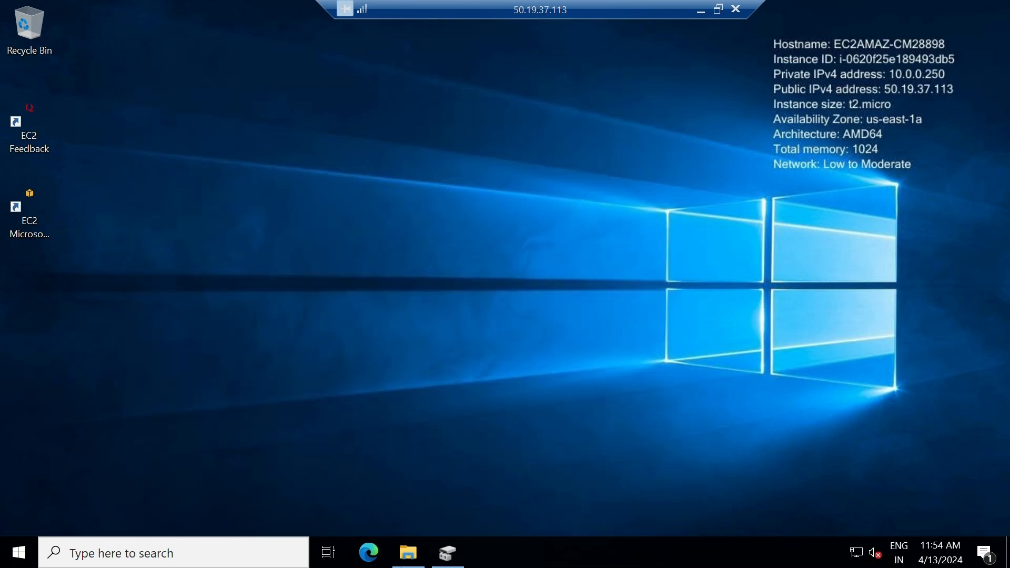
left_click(408, 552)
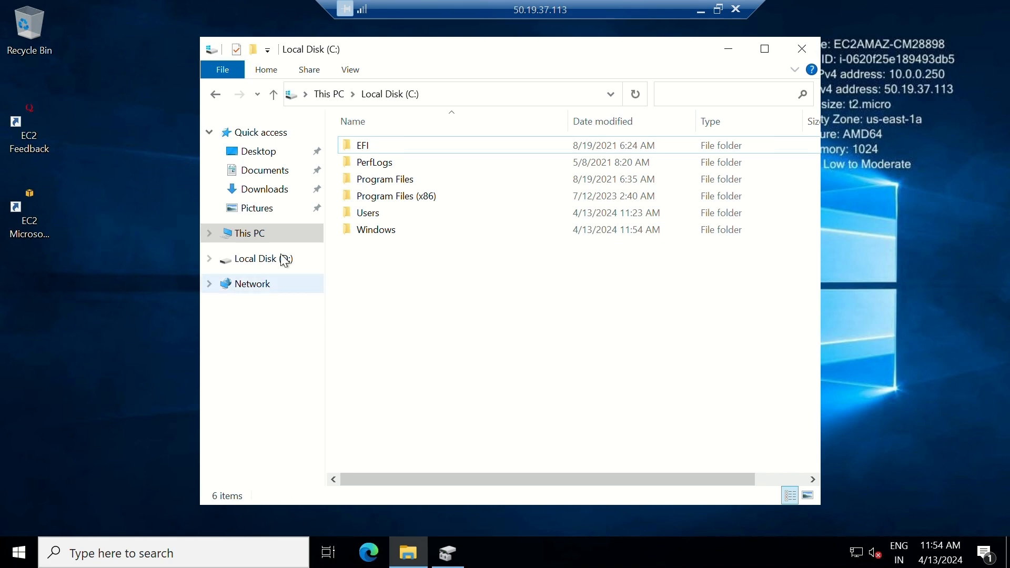
left_click(258, 235)
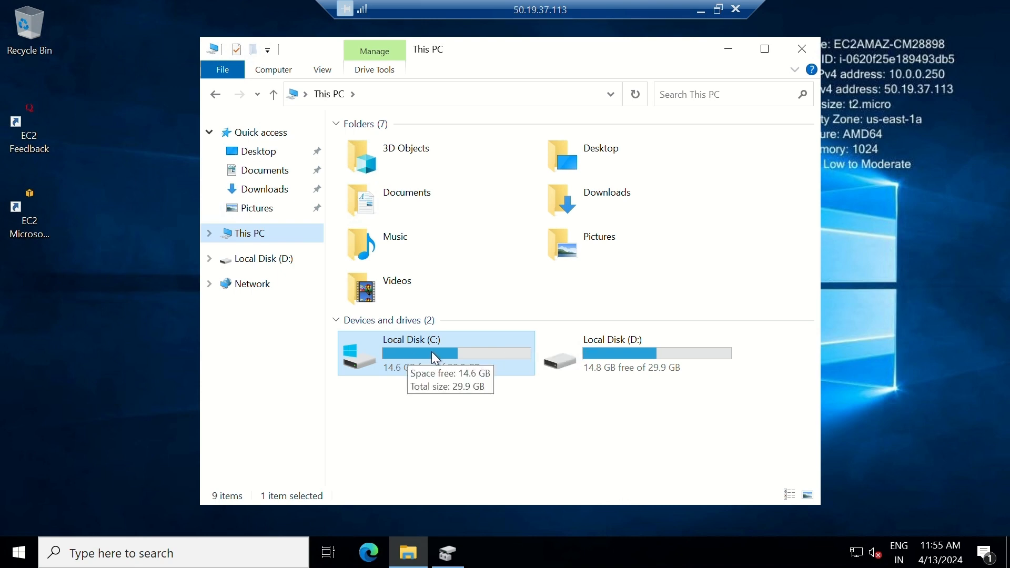
double_click(636, 352)
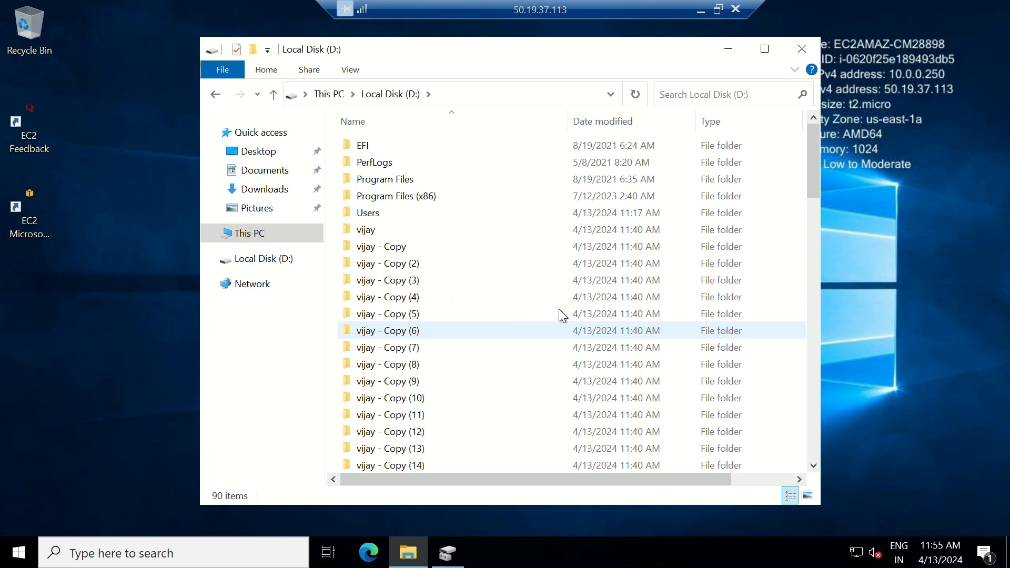
- Maximize the File Explorer window and examine the folders stored on Local Disk (D:)
scroll(778, 90, "down", 20)
left_click(769, 49)
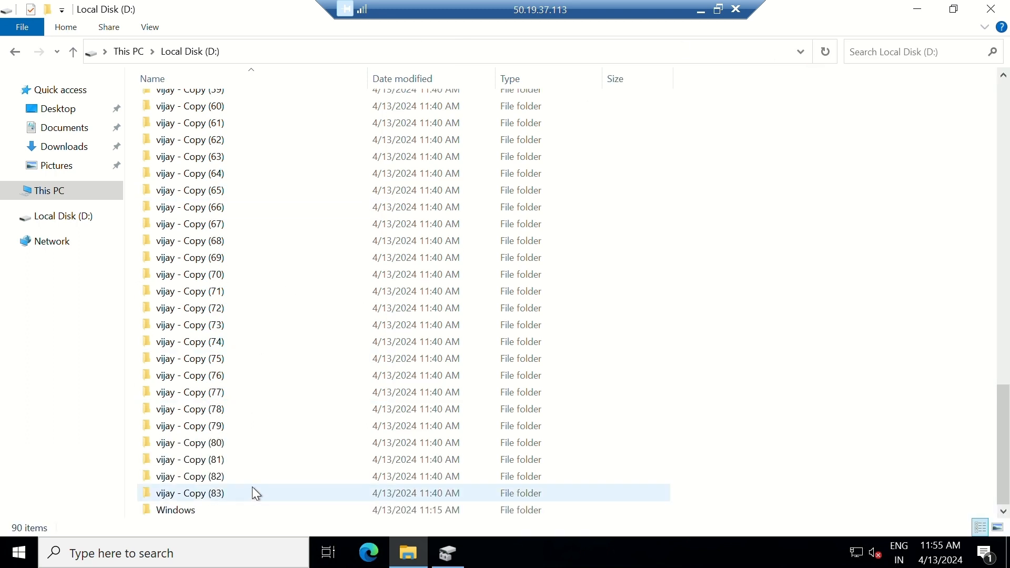
scroll(256, 493, "up", 10)
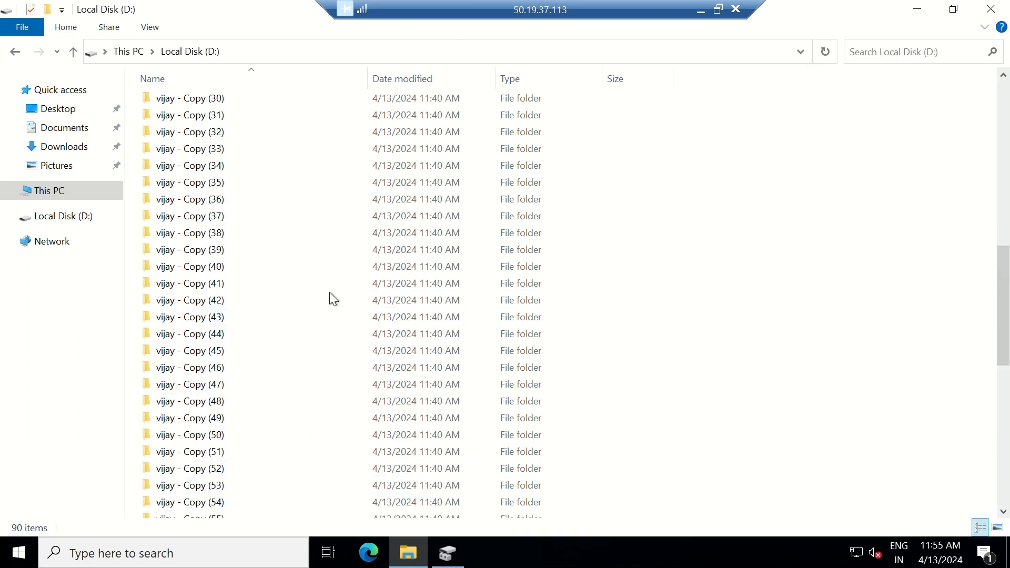
scroll(363, 289, "up", 4)
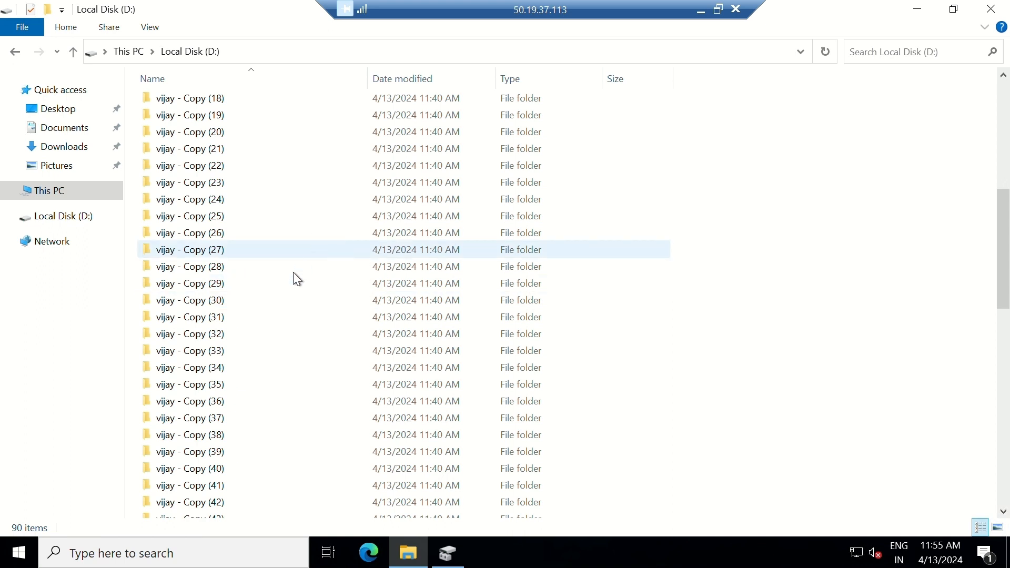
scroll(316, 272, "up", 2)
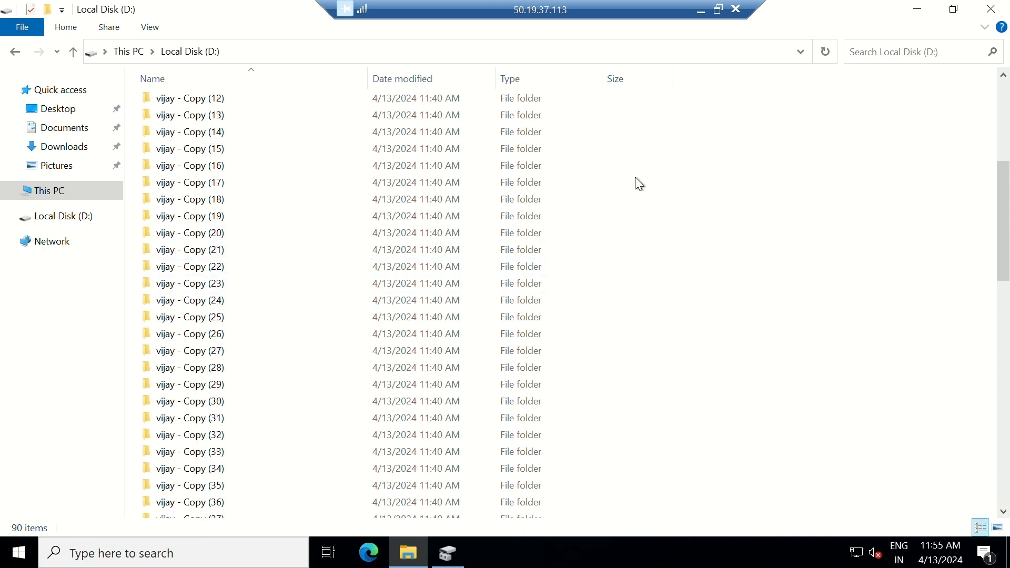
- Return to the EC2 console and review the Snapshots, Volumes and Instances pages
left_click(700, 11)
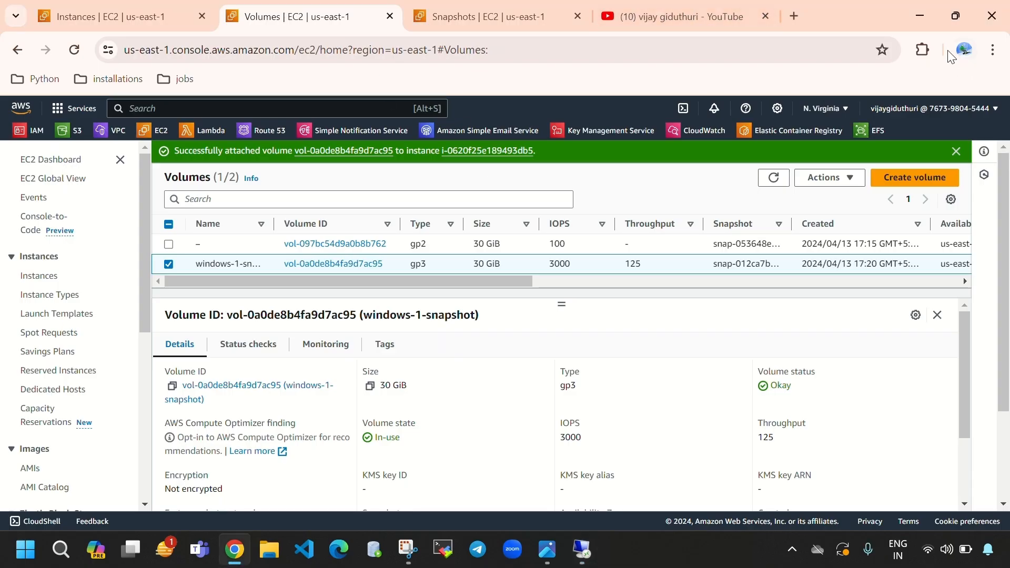
left_click(956, 16)
left_click(529, 74)
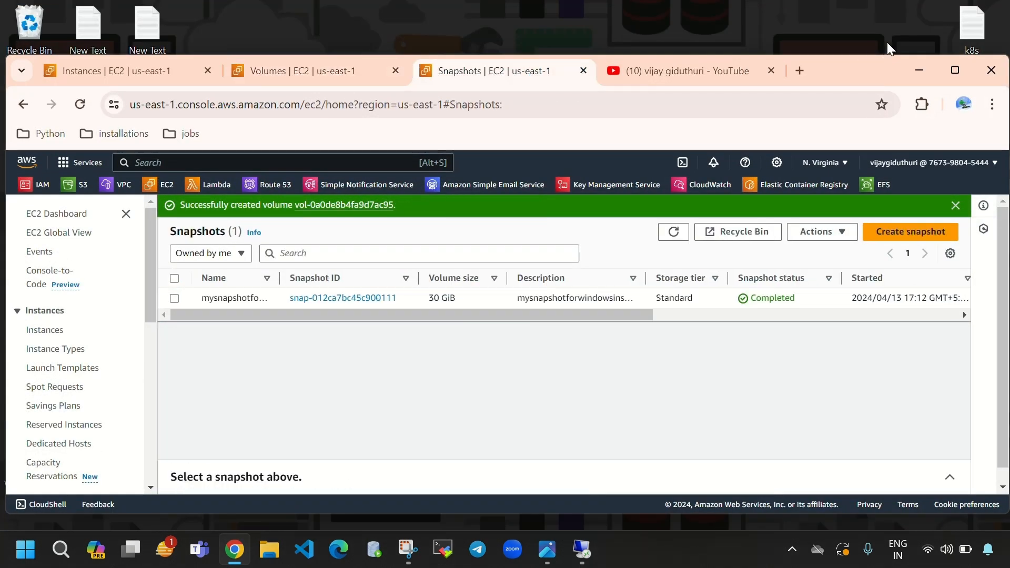
left_click(954, 77)
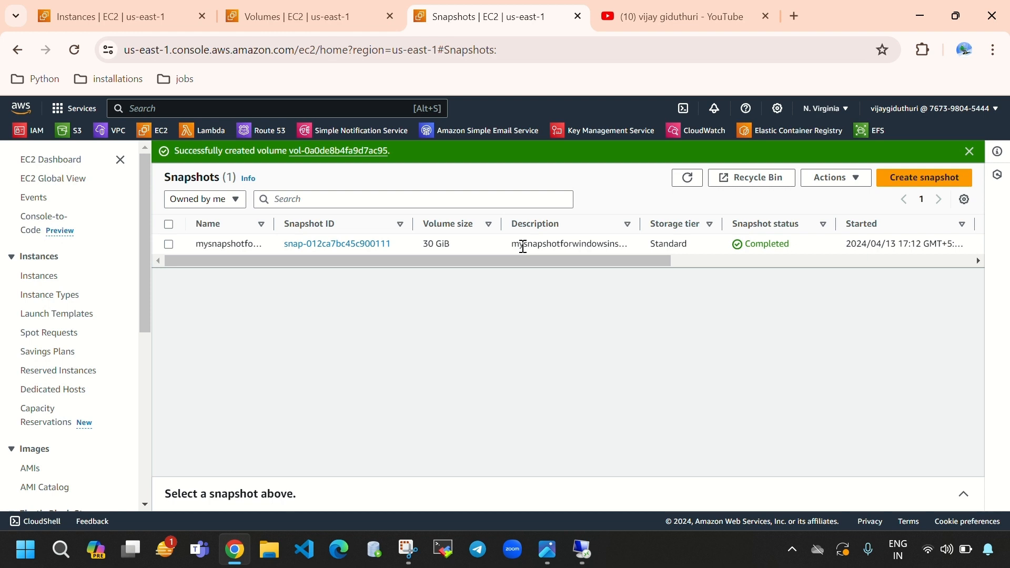
left_click(296, 17)
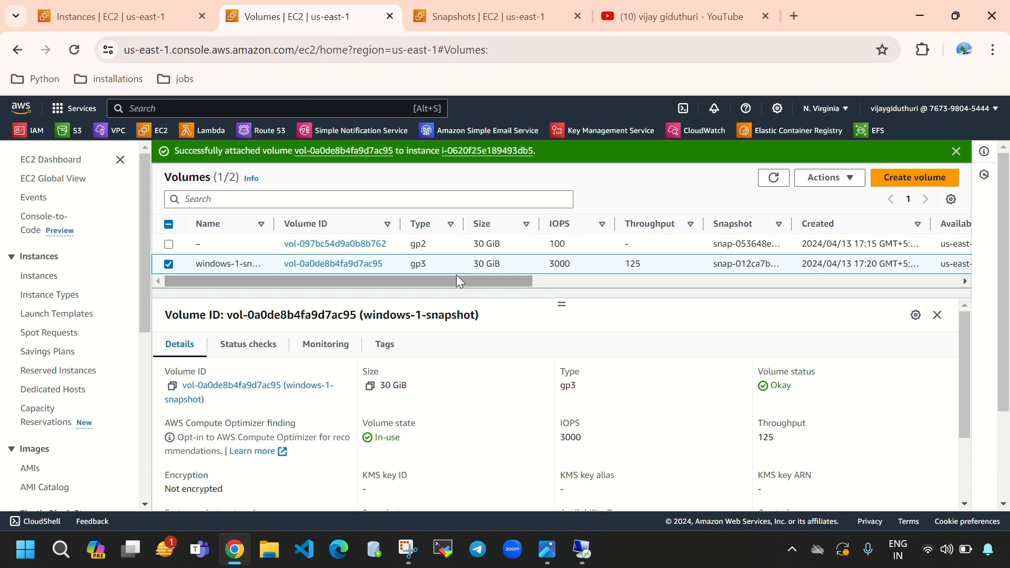
left_click(148, 19)
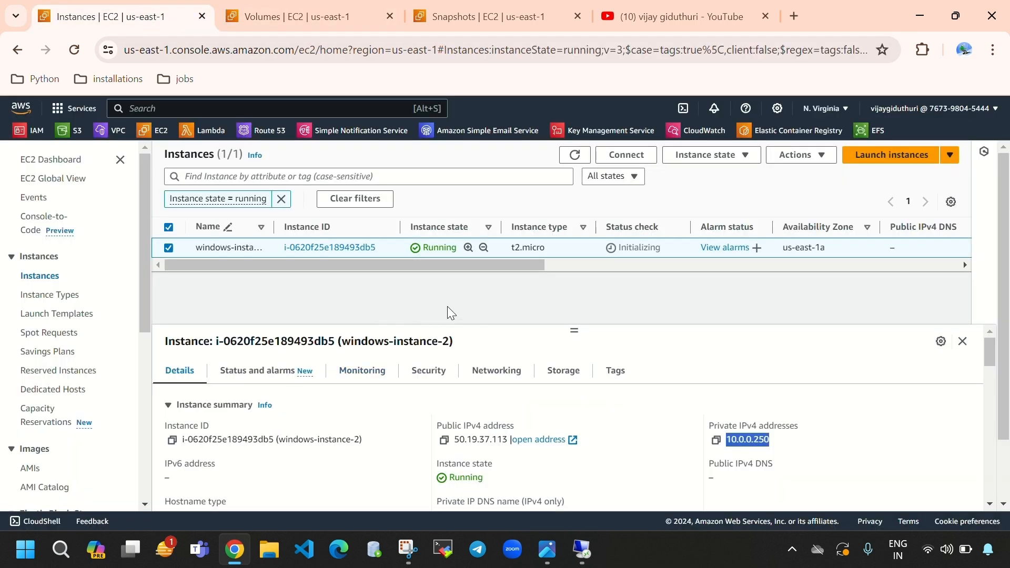
- Switch back to the remote Windows session and view the beginning of the folder list on Local Disk (D:)
key("alt+Tab")
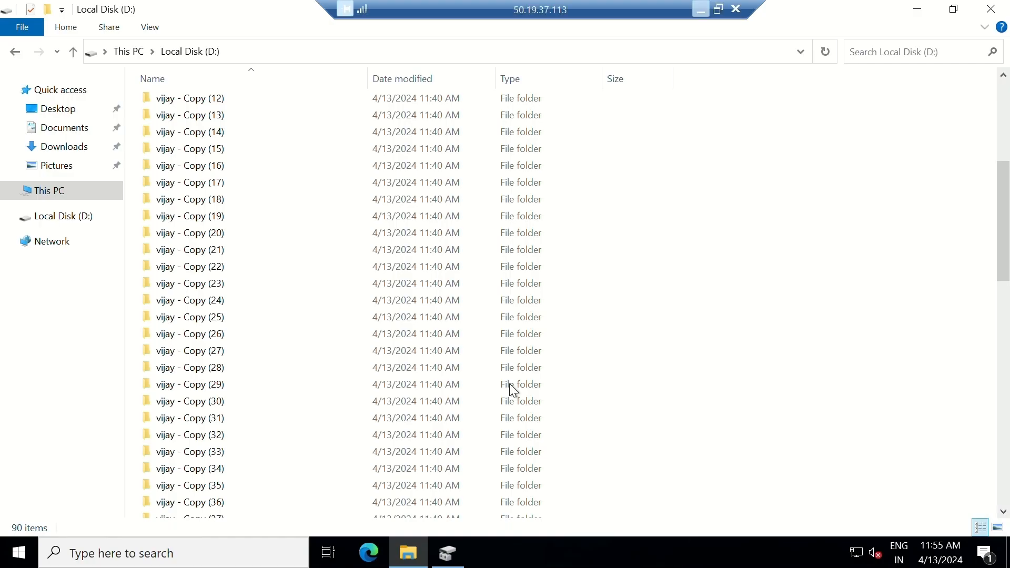
scroll(394, 299, "up", 5)
scroll(394, 292, "up", 1)
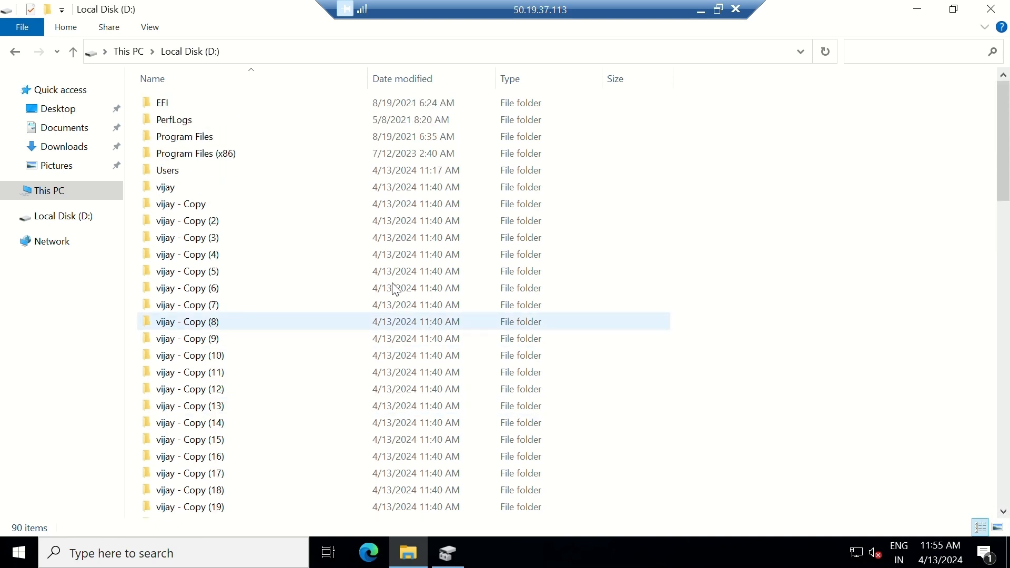
- Switch from the remote session to the EC2 console and look over the Volumes and Instances pages again
left_click(701, 11)
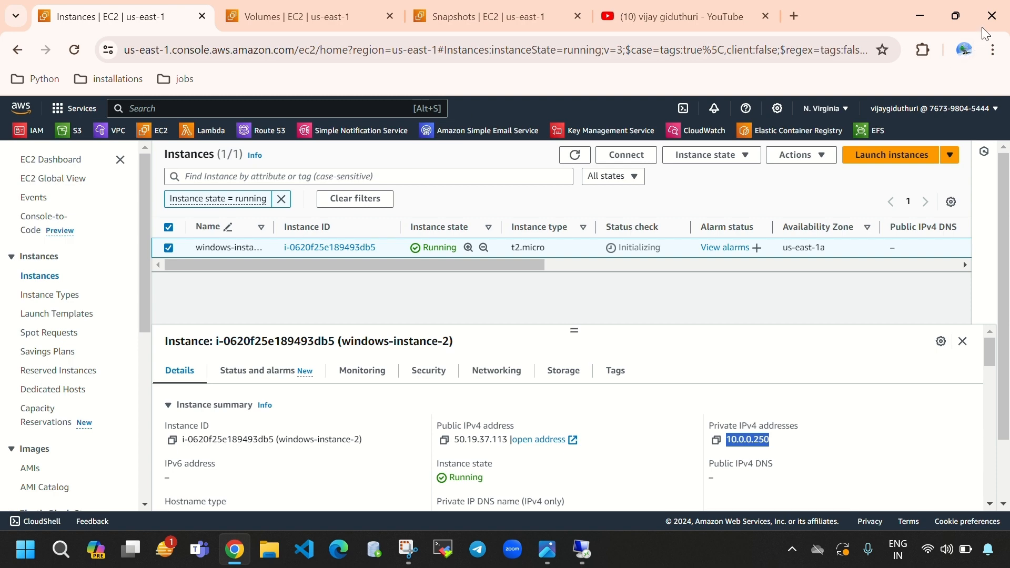
left_click(956, 15)
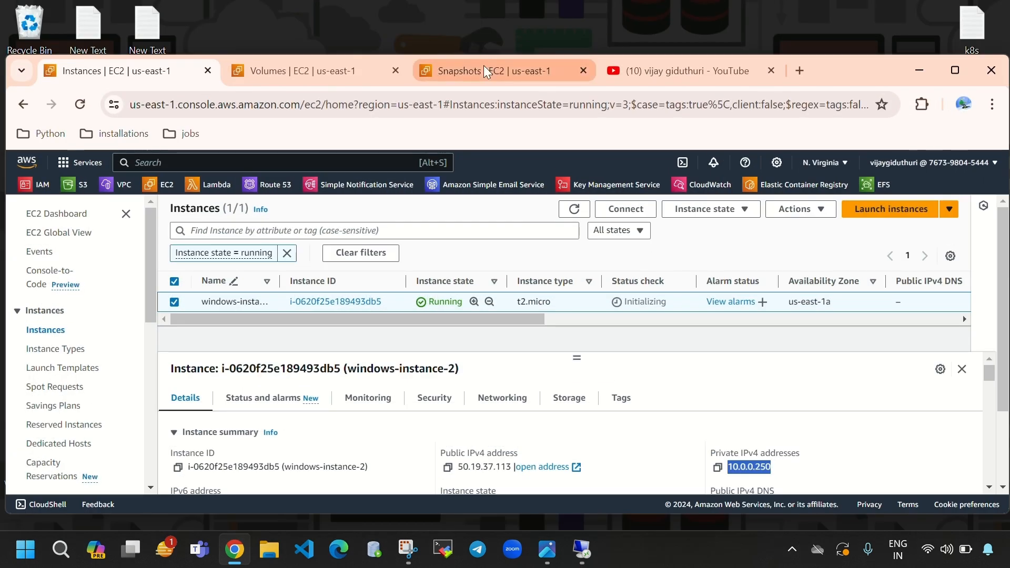
left_click(288, 75)
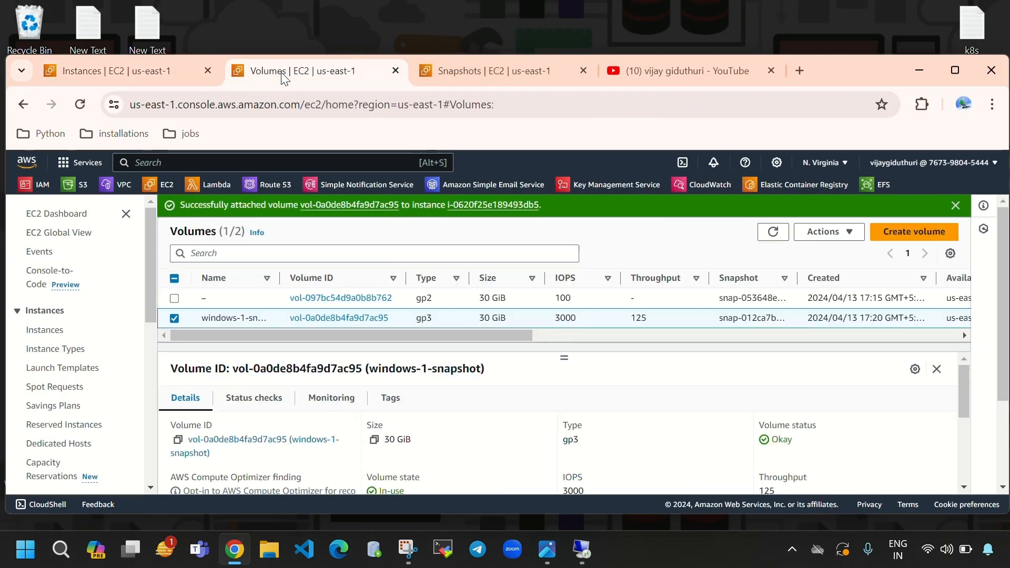
left_click(141, 71)
left_click(920, 70)
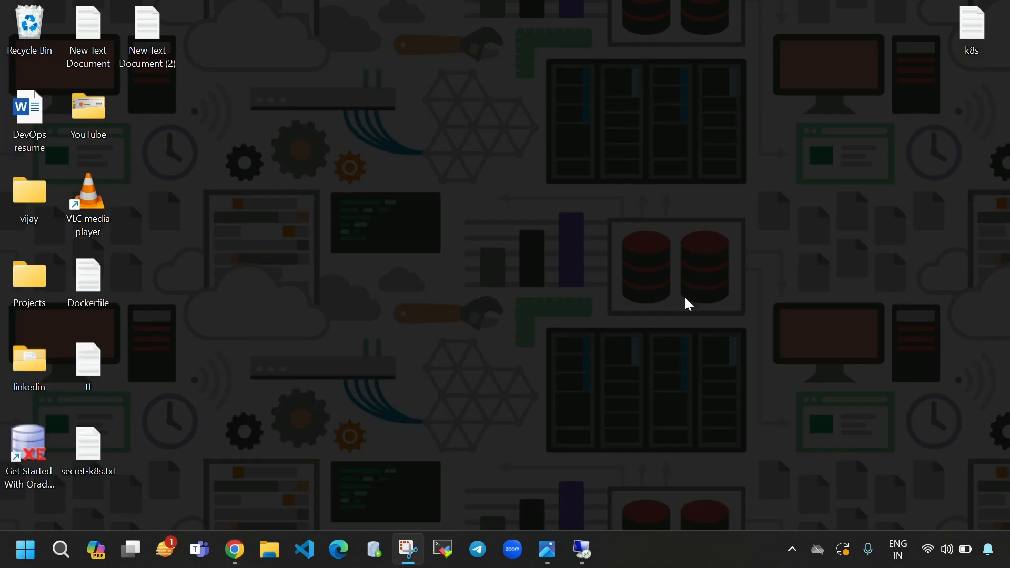
left_click(235, 550)
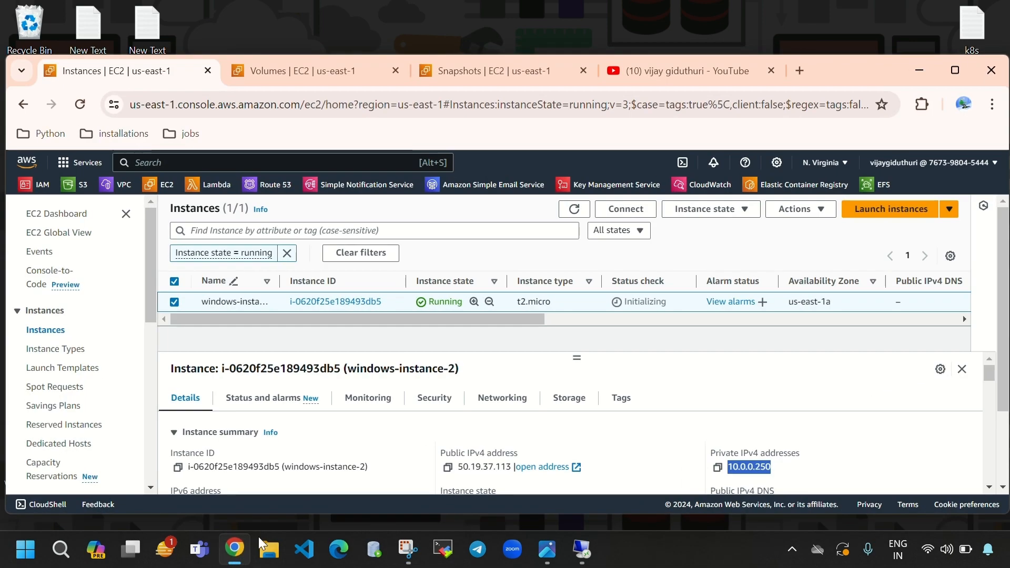
left_click(957, 70)
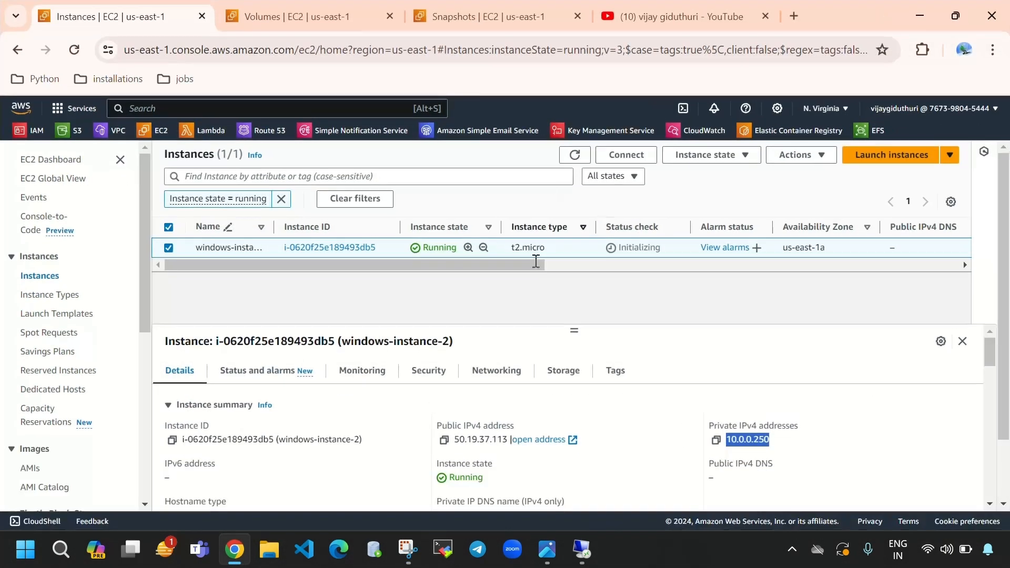
- Select only the unnamed gp2 volume on the Volumes page and view the actions available for it
left_click(299, 21)
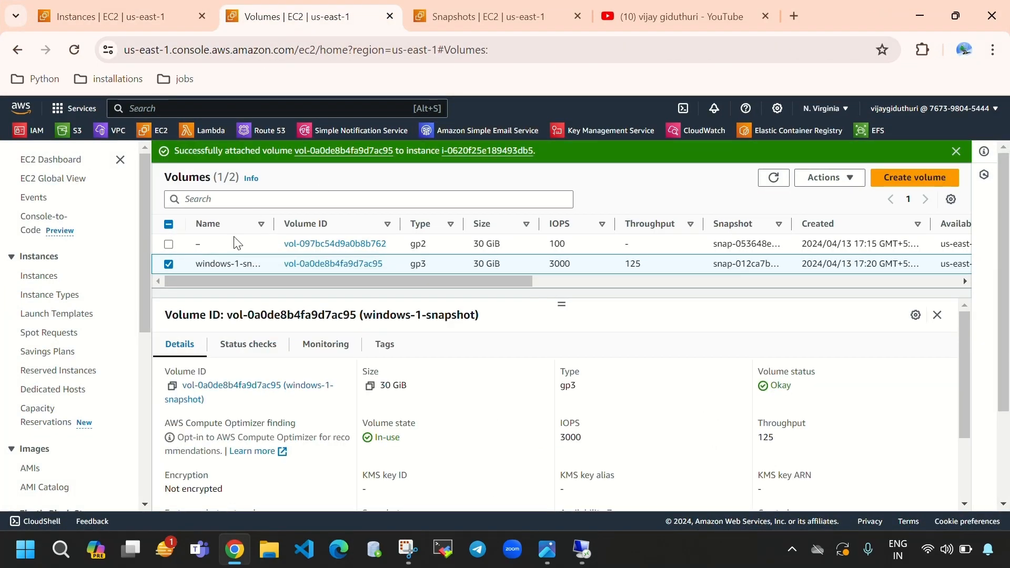
left_click(168, 264)
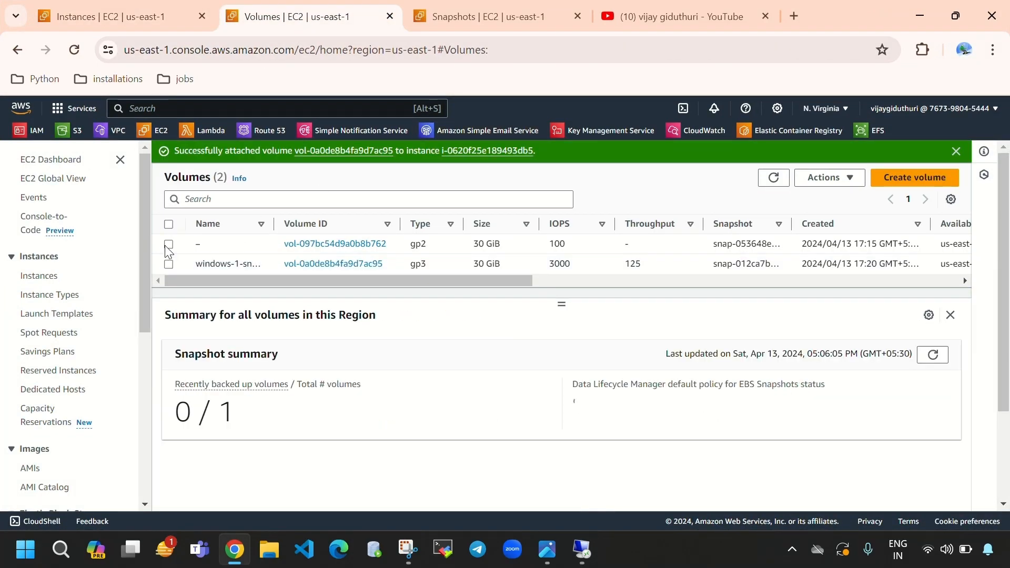
left_click(168, 244)
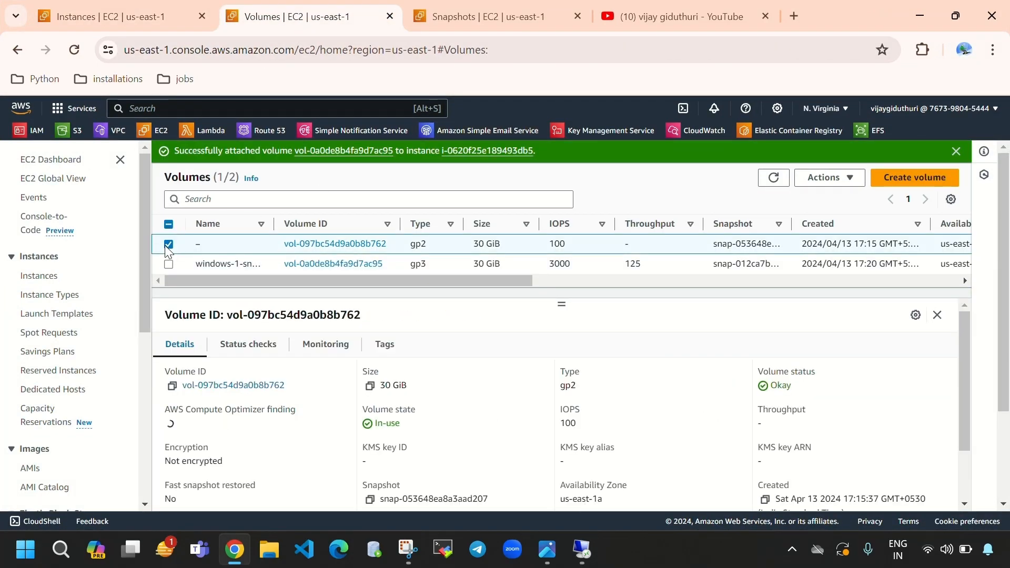
left_click(826, 190)
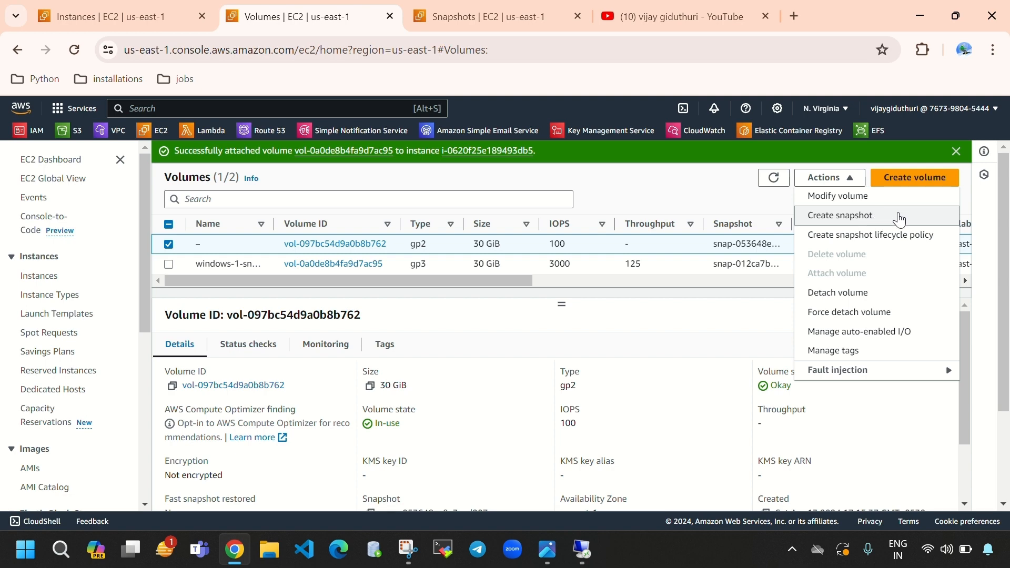
- Select the mysnapshotforwindowsinstance snapshot on the Snapshots page and view the actions available for it
left_click(956, 16)
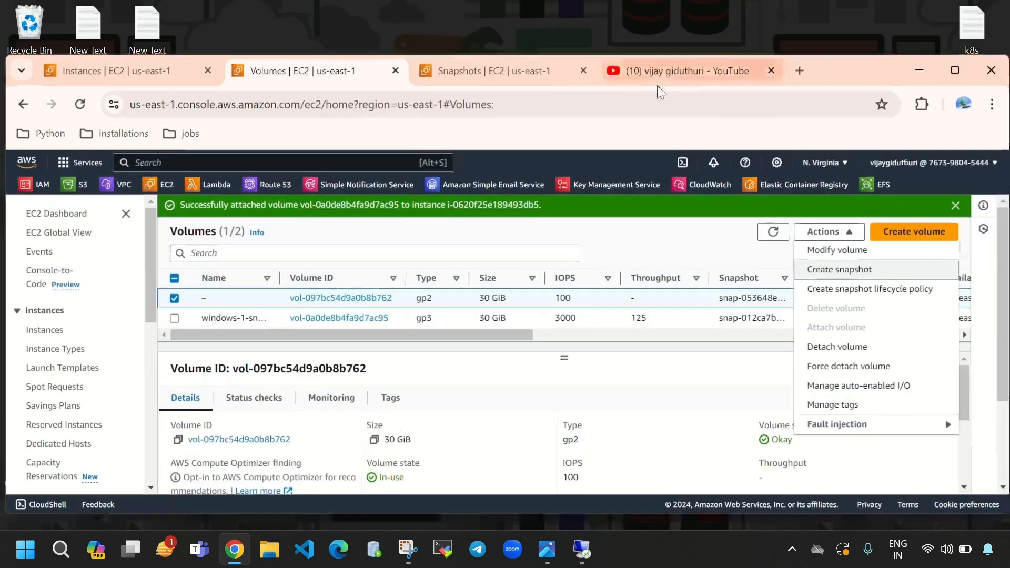
left_click(500, 71)
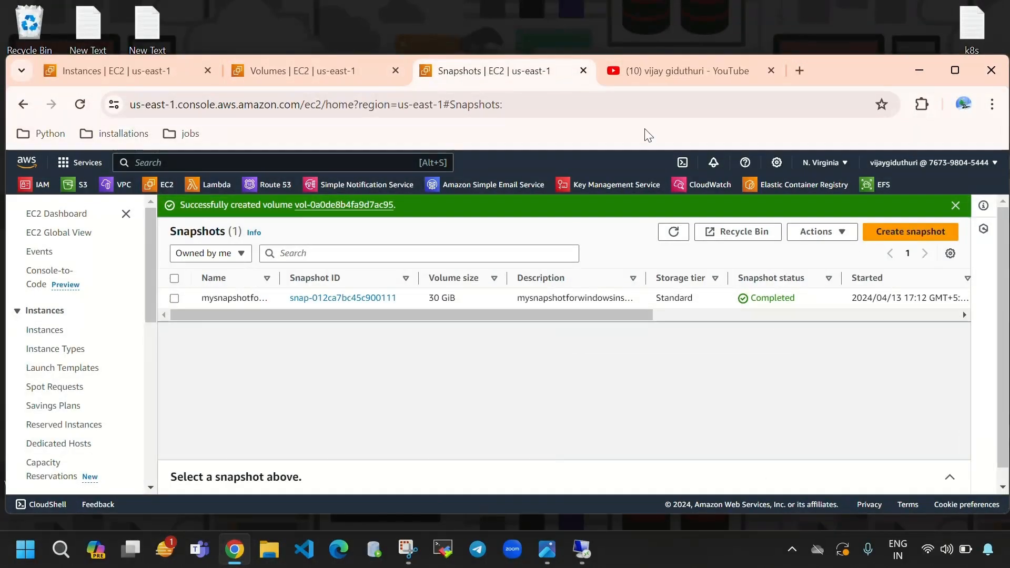
left_click(950, 66)
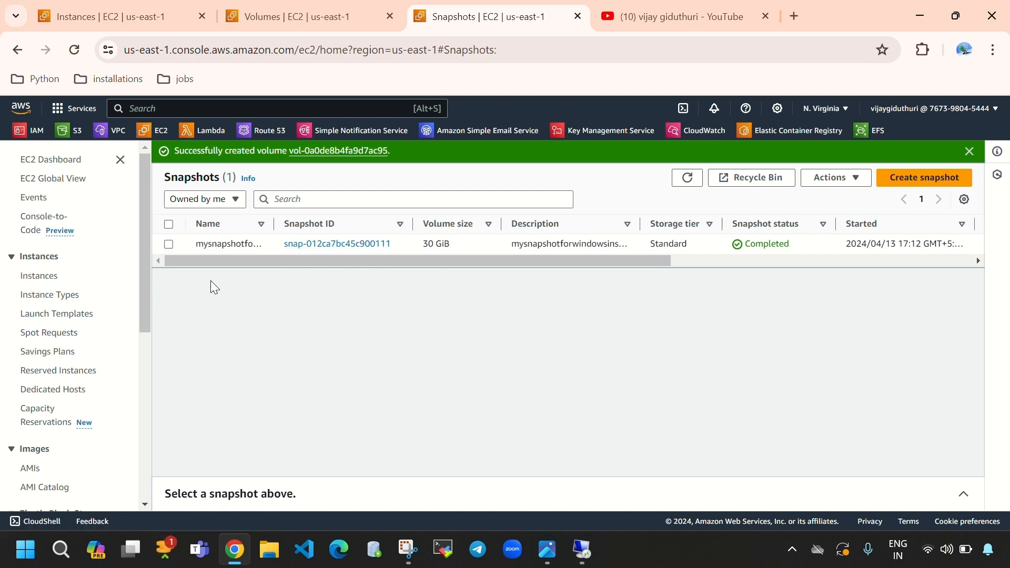
left_click(169, 244)
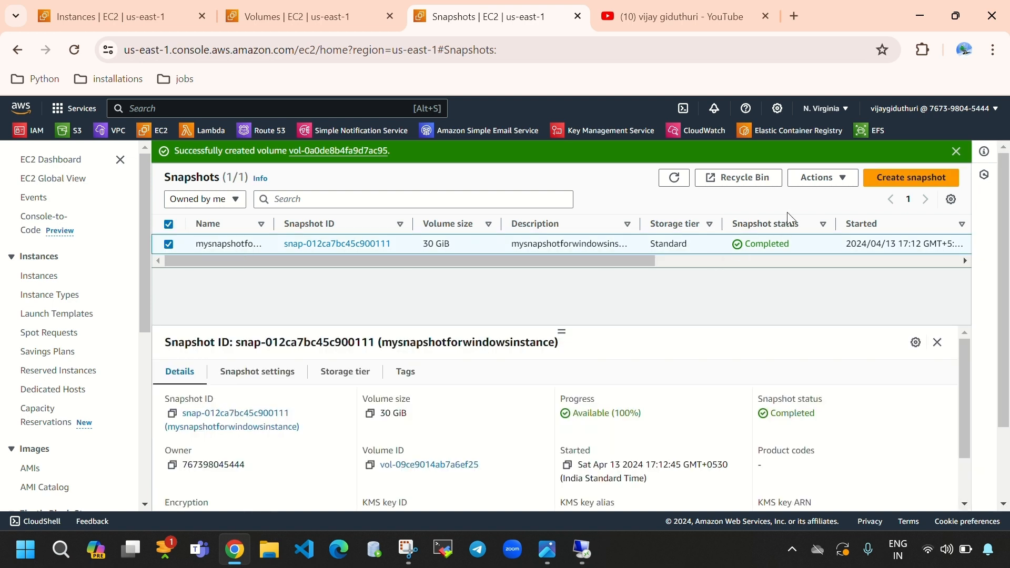
left_click(818, 178)
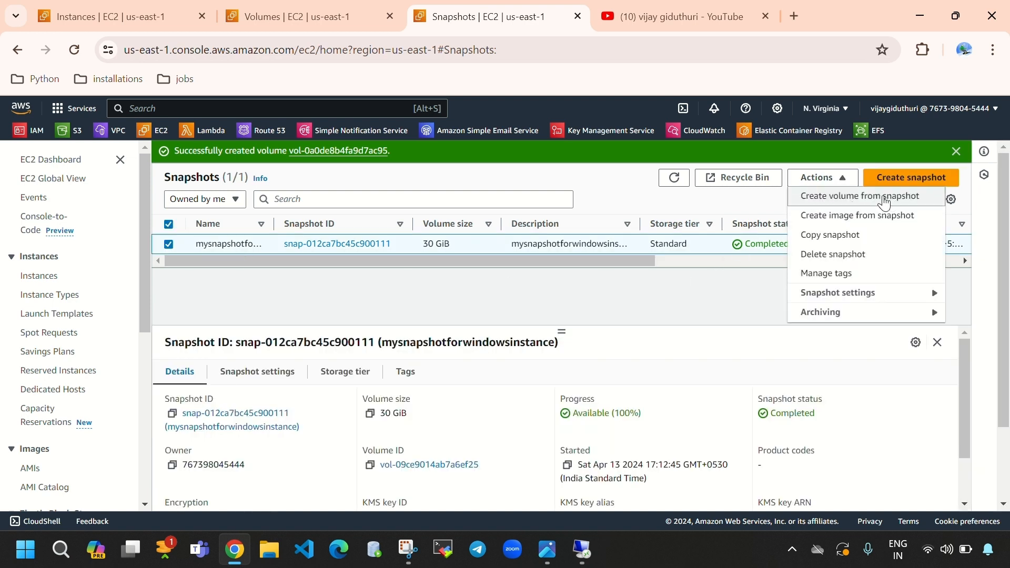
- Return to the Volumes page, select only the windows-1-snapshot volume and view the actions available for it
left_click(321, 20)
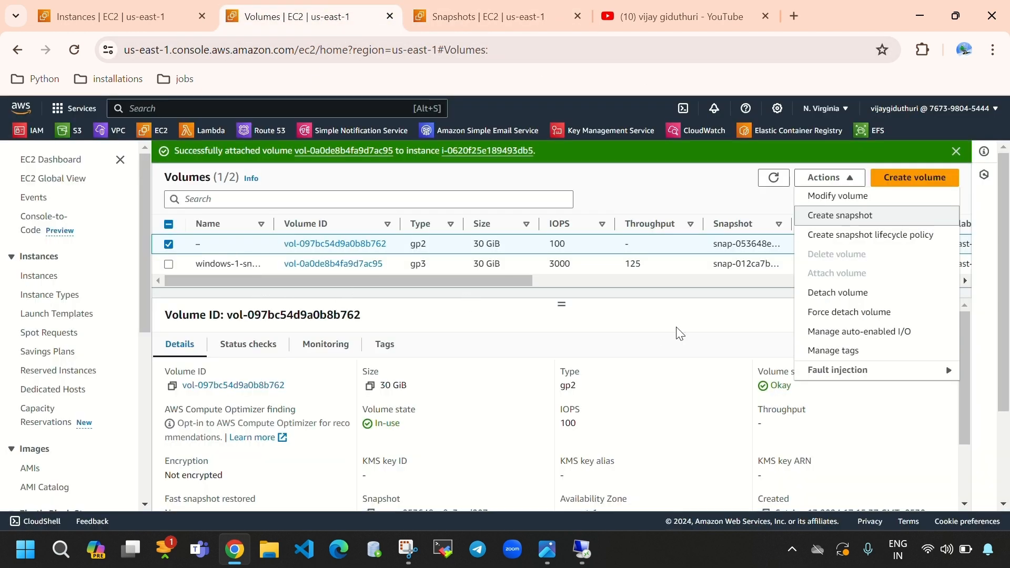
left_click(616, 309)
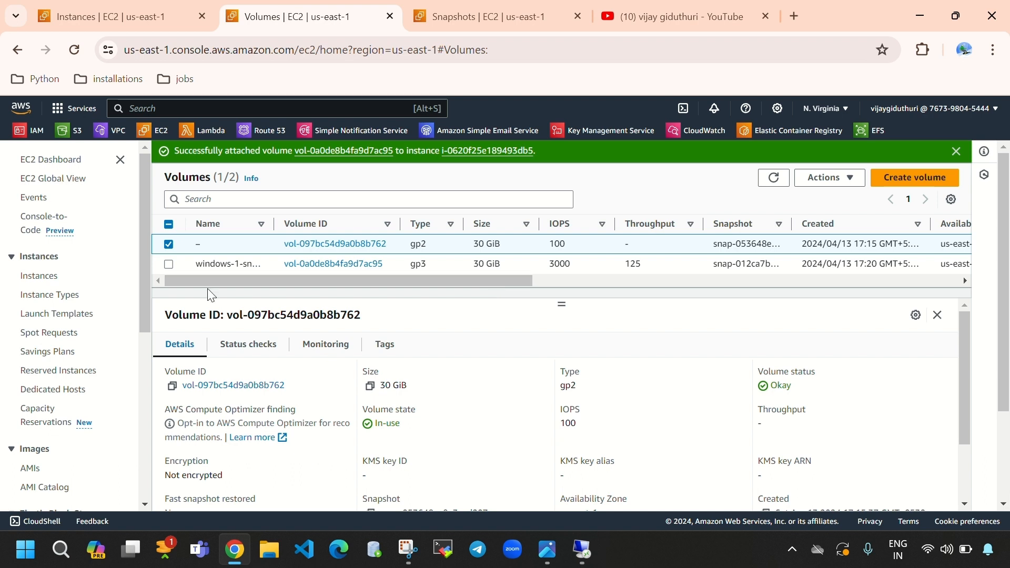
left_click(168, 244)
left_click(169, 264)
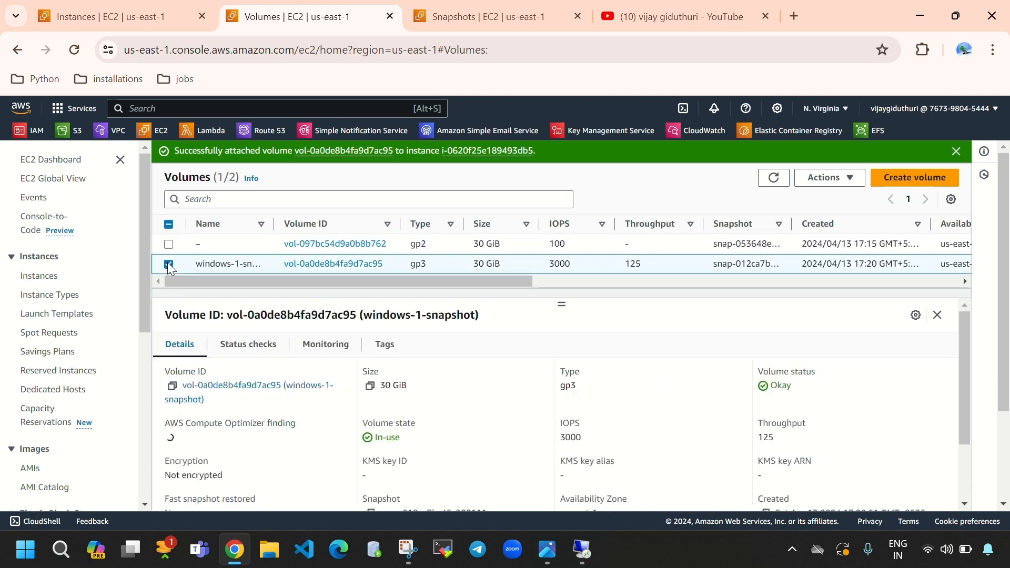
left_click(836, 177)
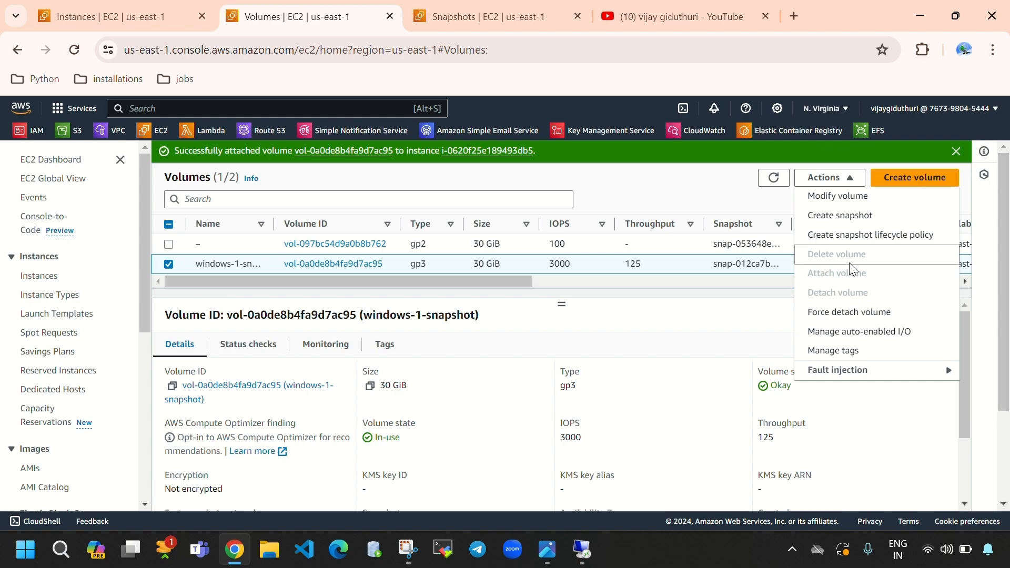
- Switch to the remote session and view the options available for Disk 1 in Disk Management, leaving Disk Management minimized
left_click(582, 549)
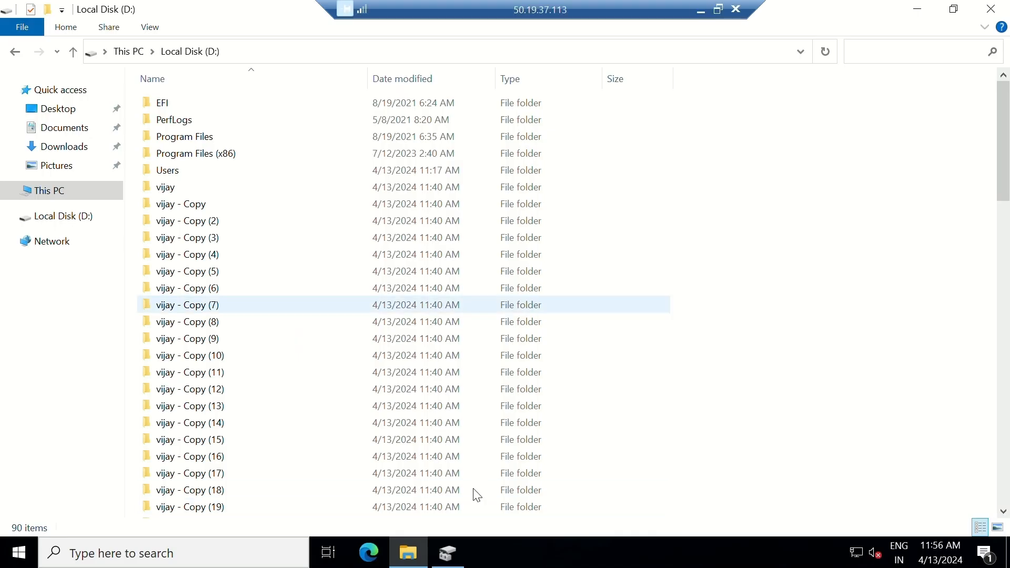
left_click(439, 551)
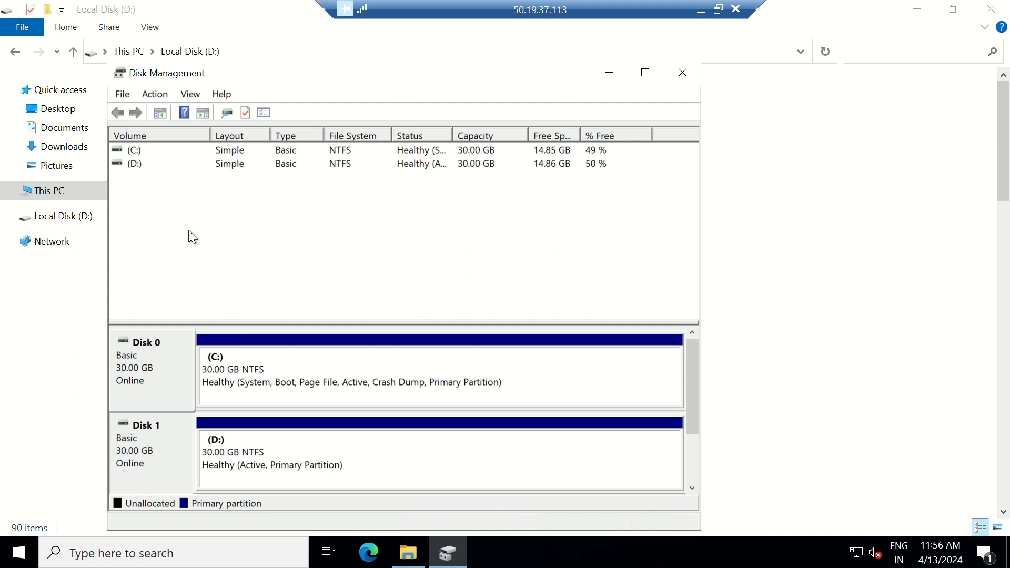
right_click(178, 454)
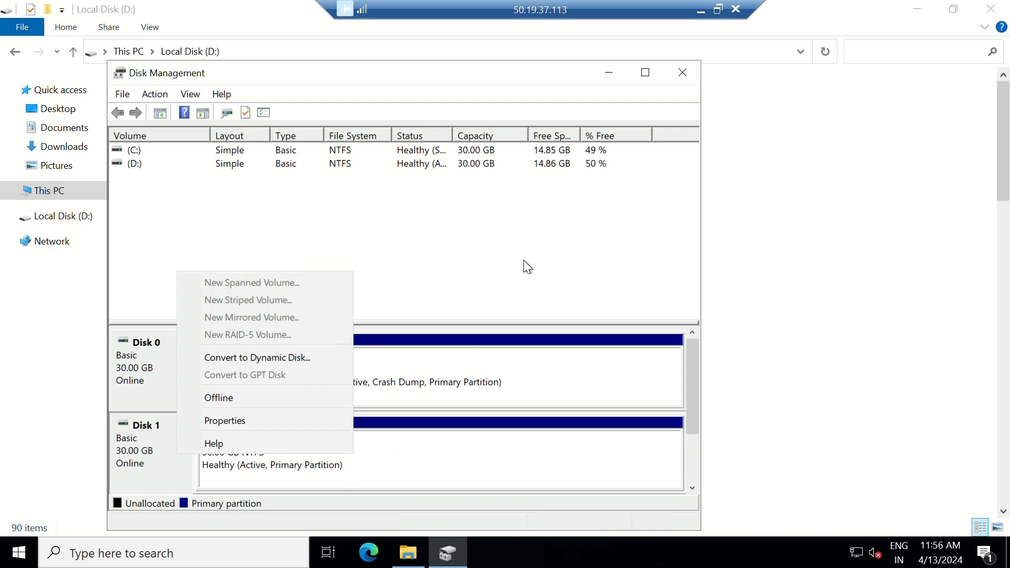
left_click(610, 72)
left_click(606, 72)
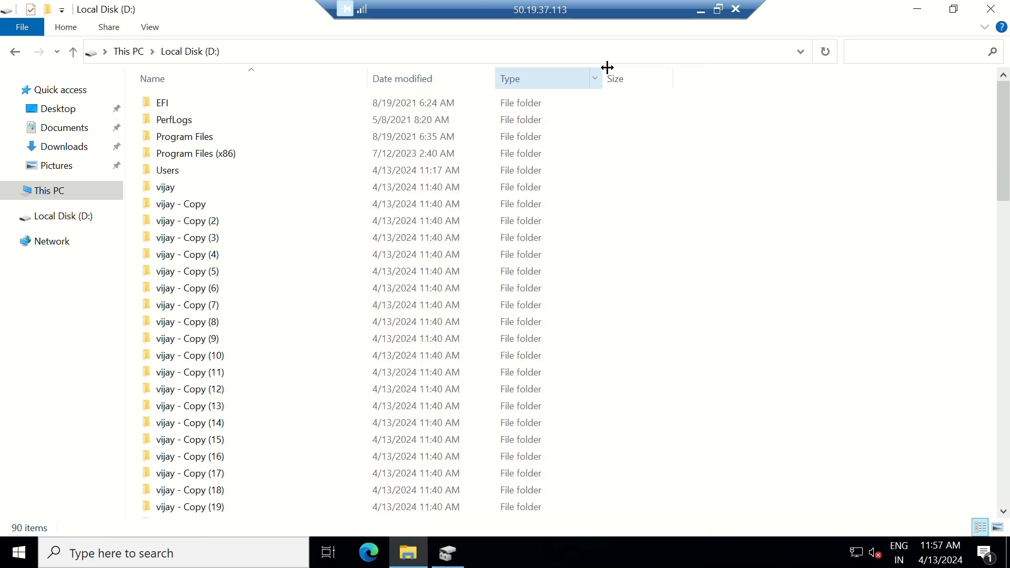
- Look through the folders stored on Local Disk (D:) in File Explorer
scroll(358, 340, "down", 3)
scroll(352, 327, "down", 11)
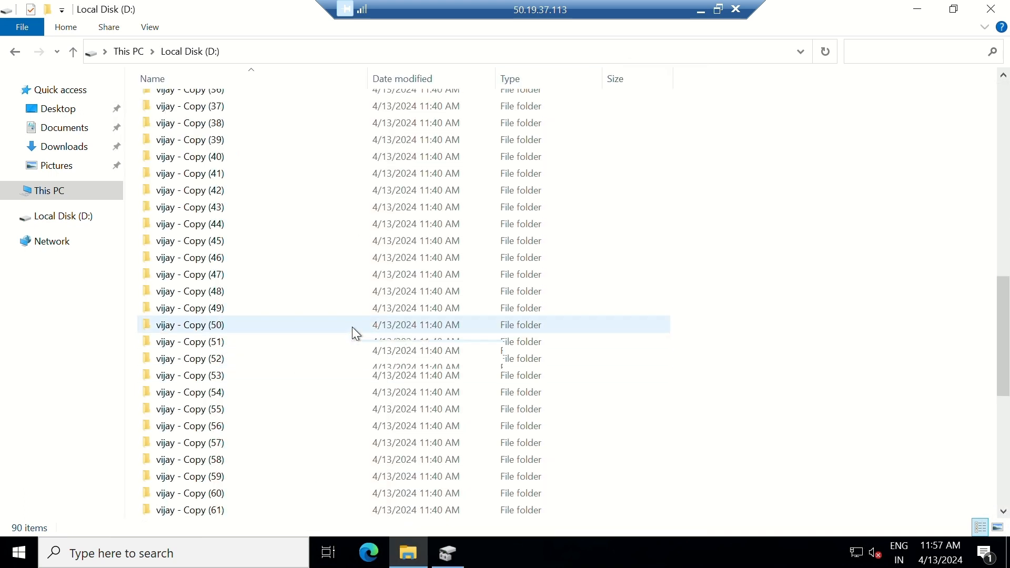
scroll(353, 329, "up", 13)
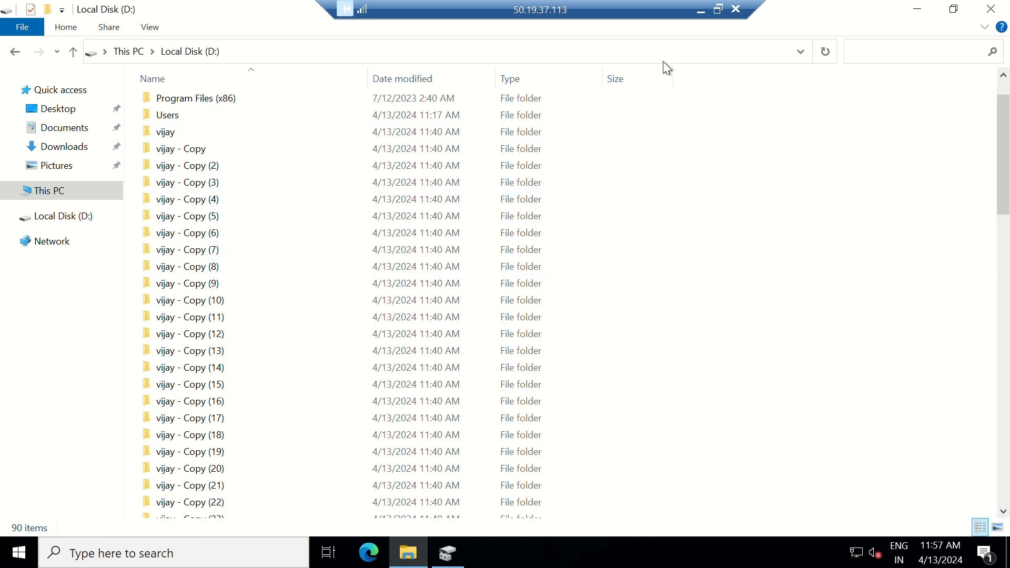
- Return to the EC2 console, dismiss the volume attachment notification, refresh the Volumes list and switch to the Instances page
left_click(704, 10)
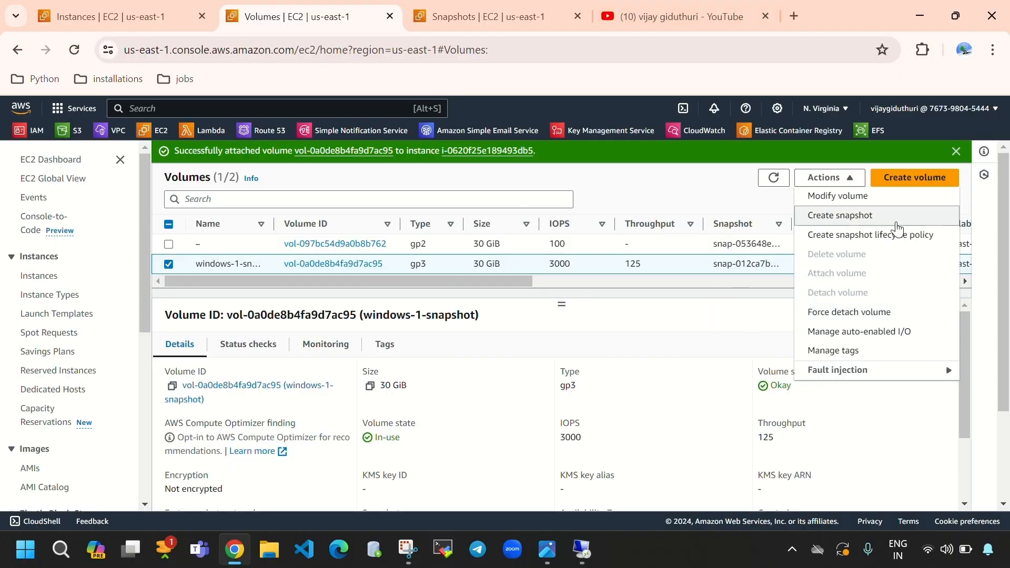
left_click(758, 322)
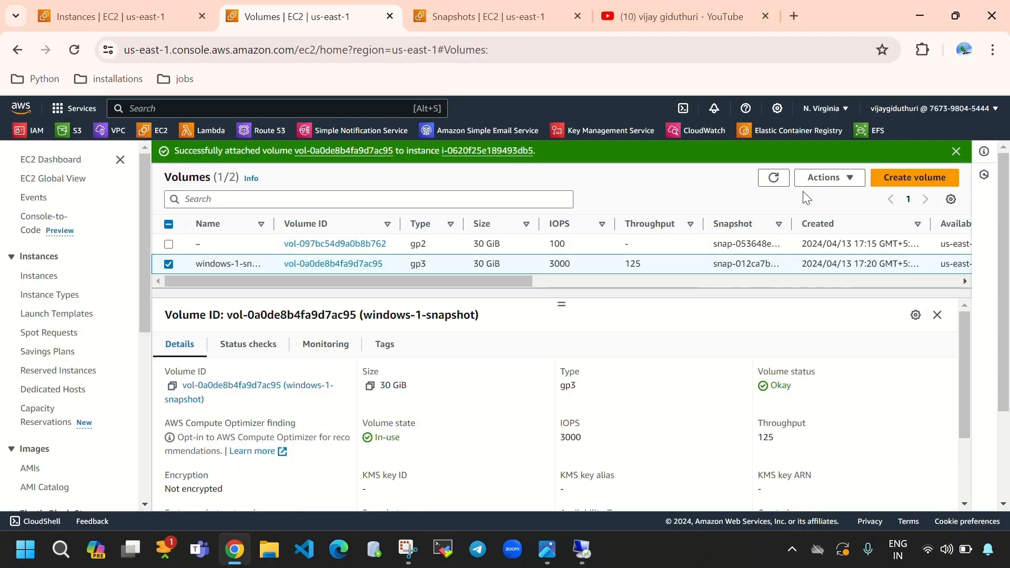
left_click(956, 154)
left_click(780, 154)
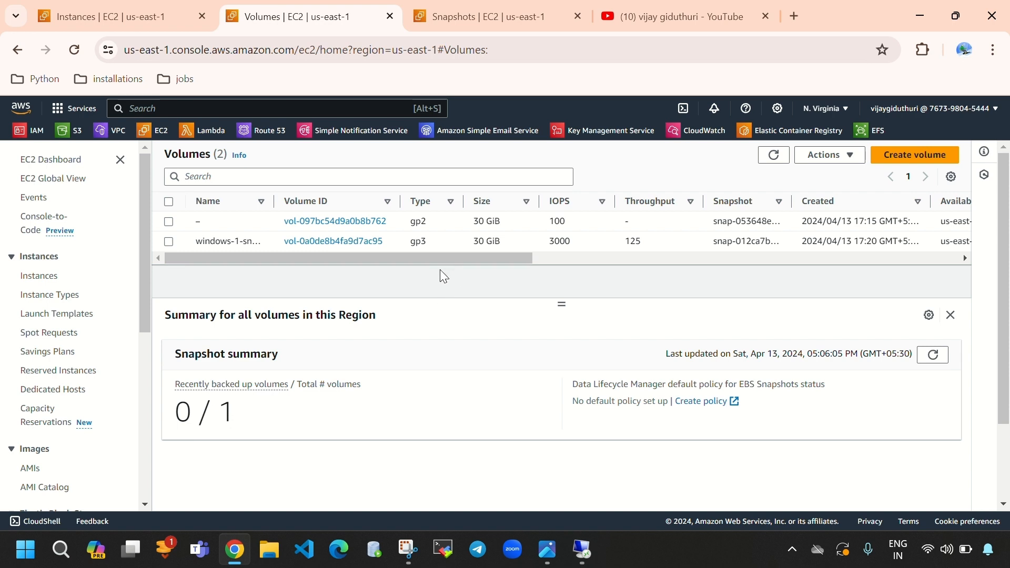
left_click(122, 17)
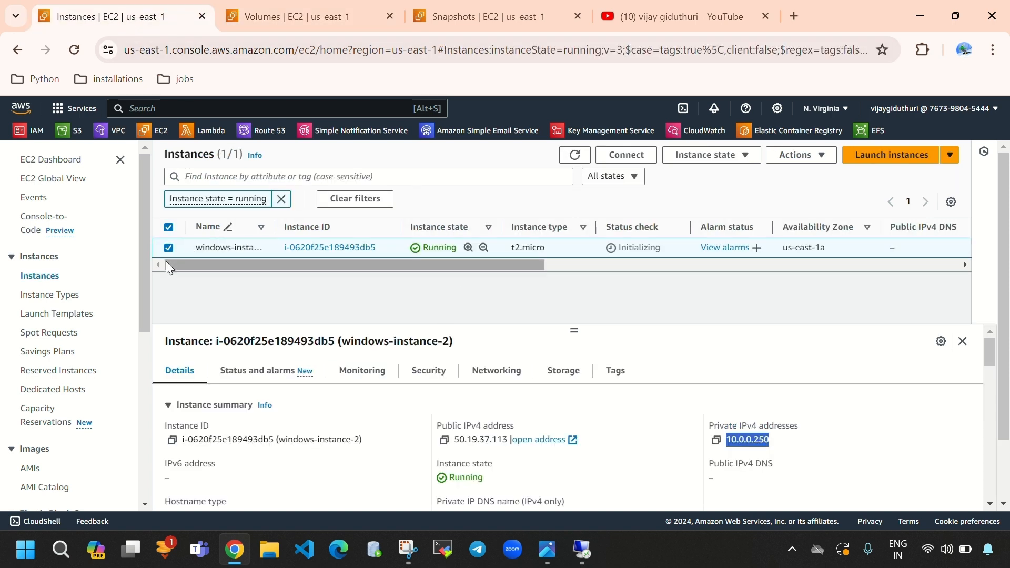
- Switch to the remote session, open Local Disk (D:) from This PC and examine its complete folder list
left_click(582, 548)
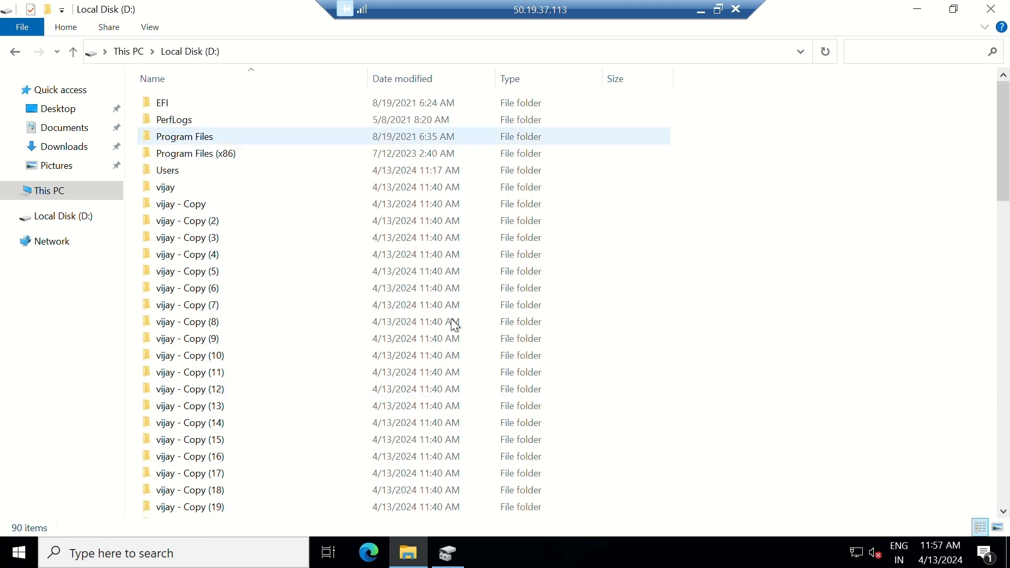
left_click(42, 195)
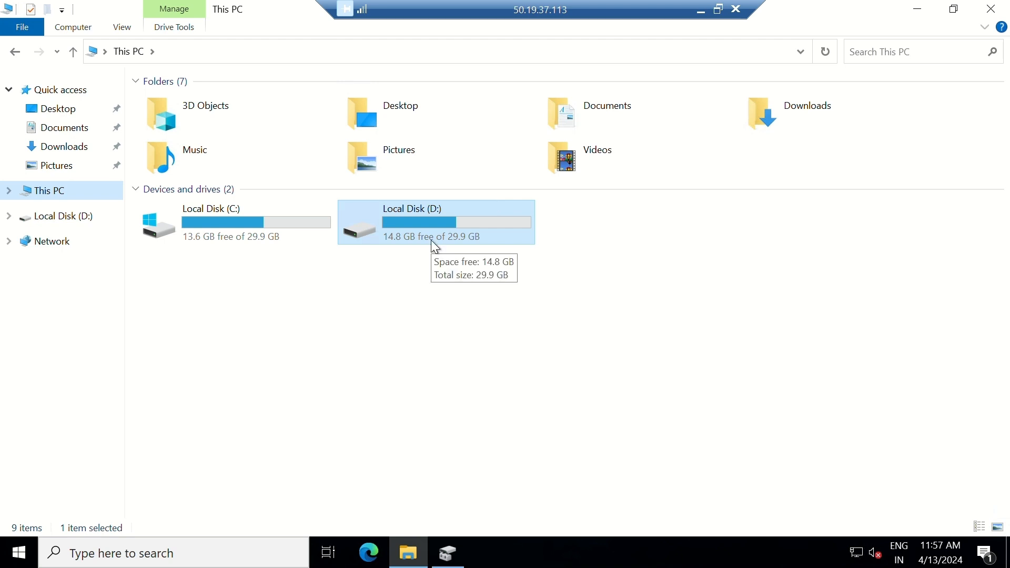
left_click(429, 228)
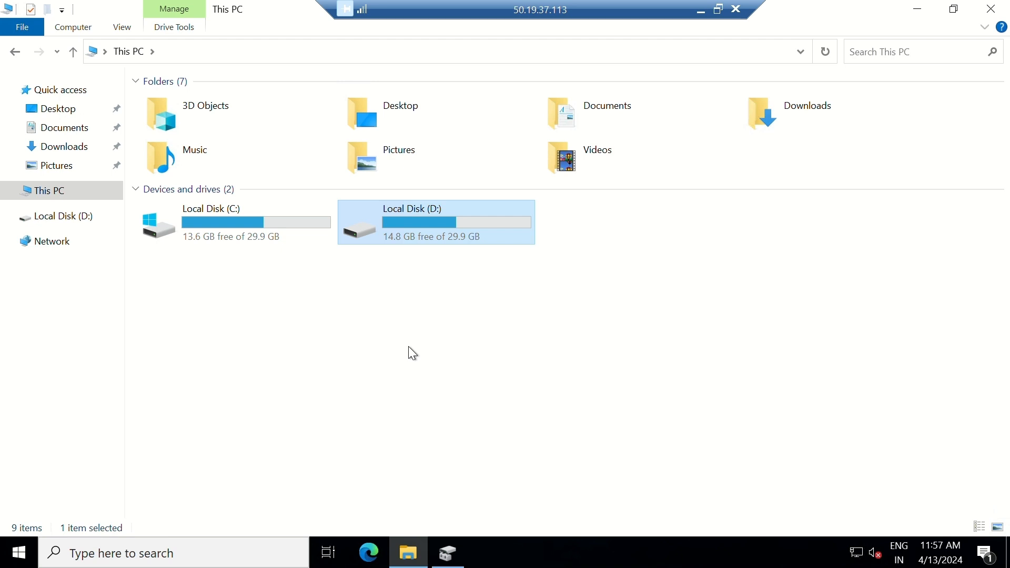
double_click(435, 232)
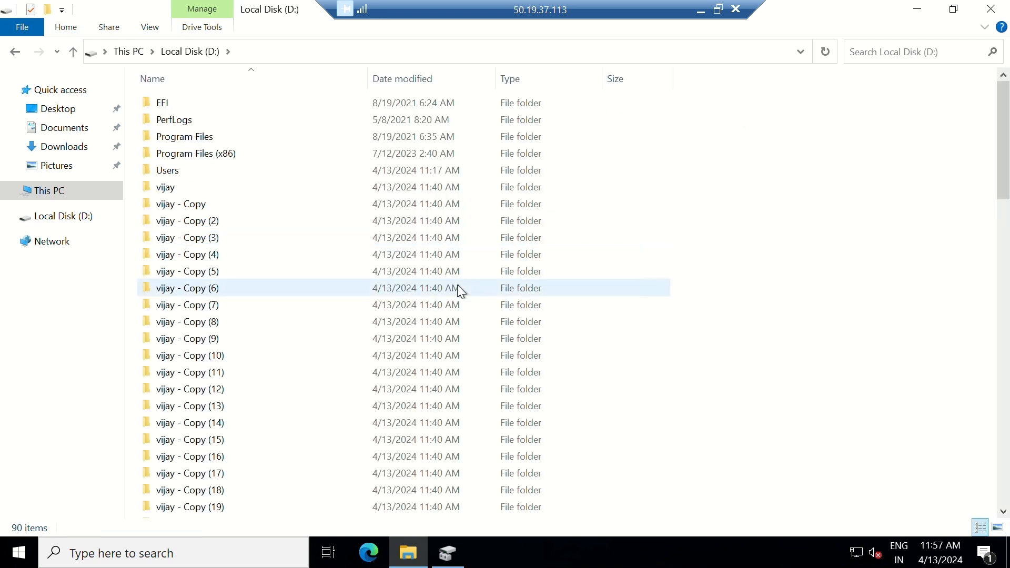
scroll(461, 291, "down", 14)
scroll(461, 291, "down", 8)
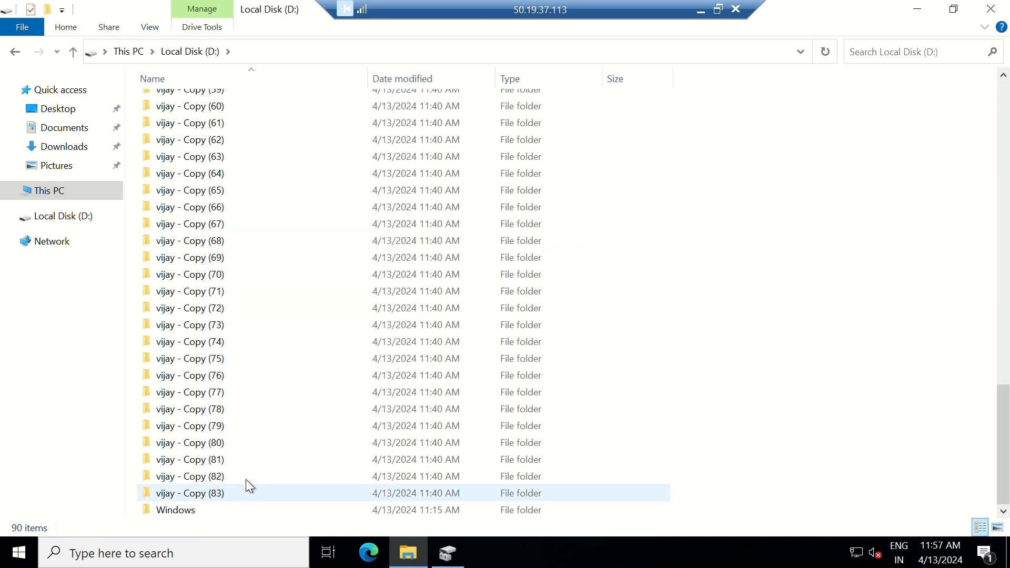
scroll(336, 436, "up", 6)
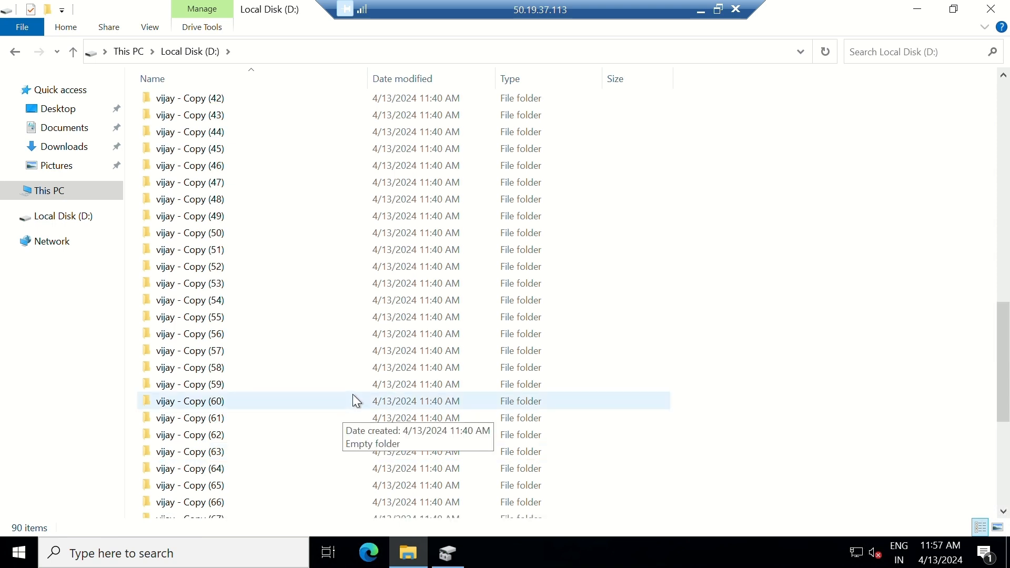
scroll(353, 394, "up", 10)
scroll(363, 368, "up", 2)
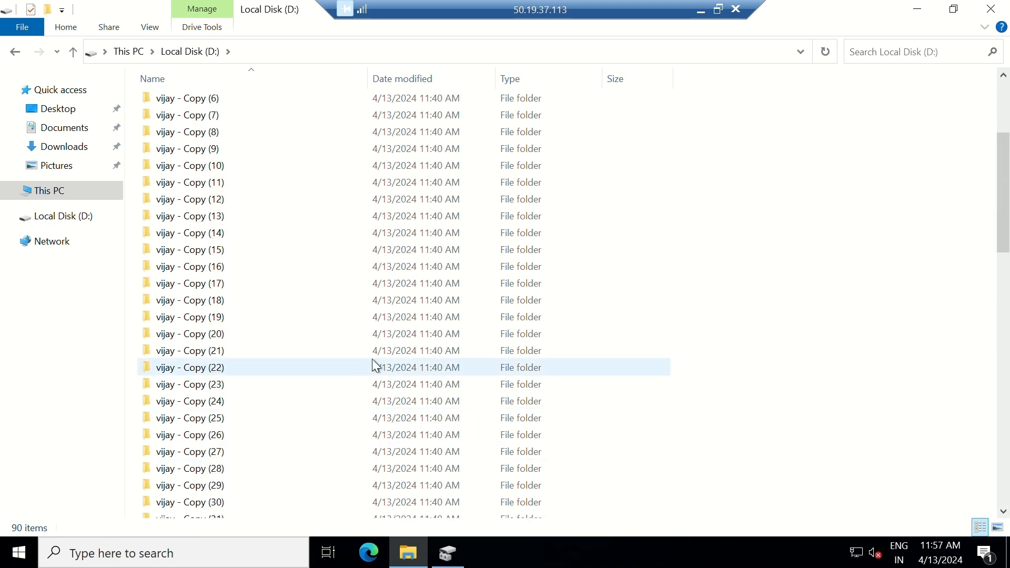
- Terminate windows-instance-2 in the EC2 console, checking the Volumes page before confirming the termination
left_click(700, 10)
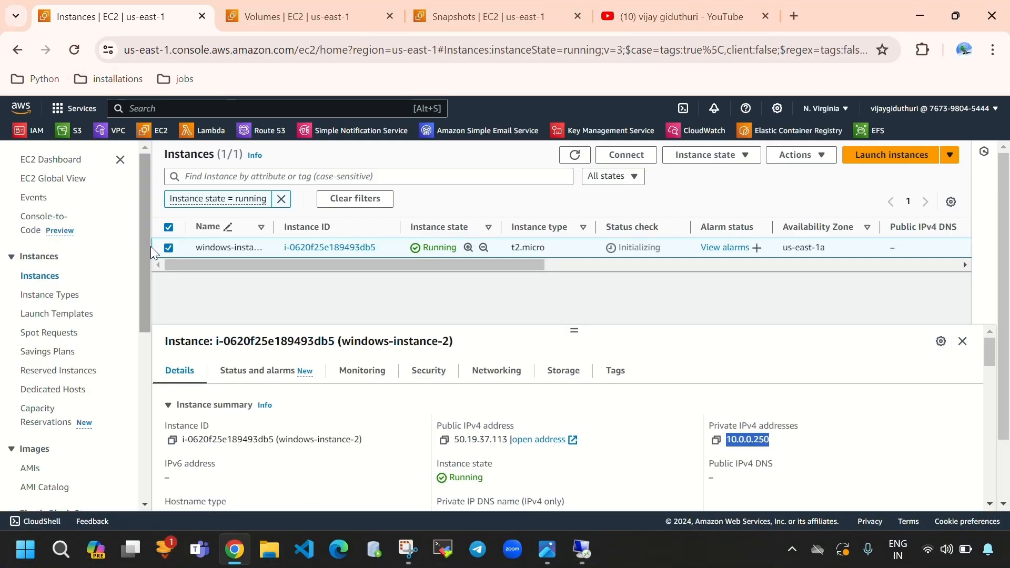
left_click(798, 157)
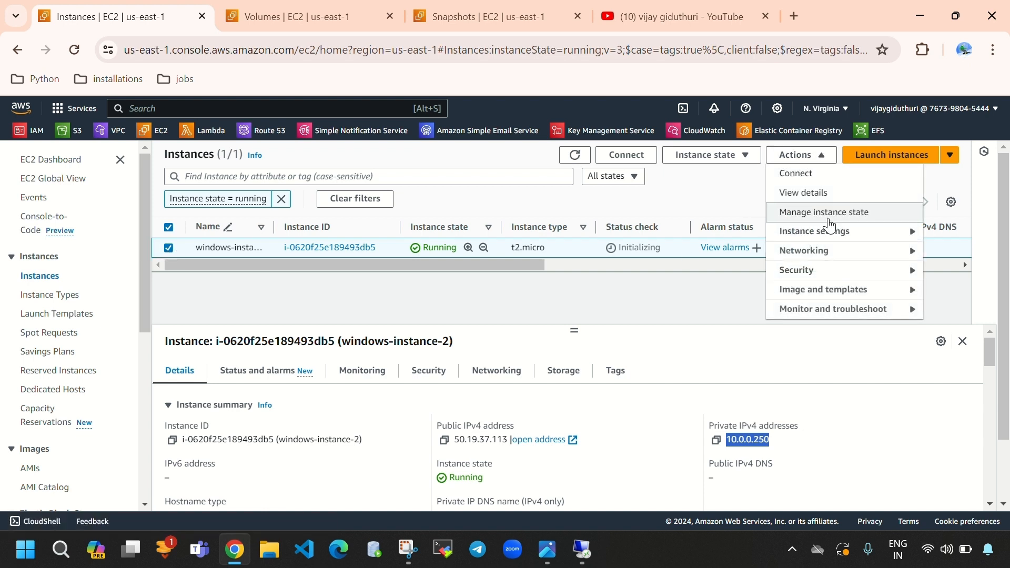
left_click(741, 156)
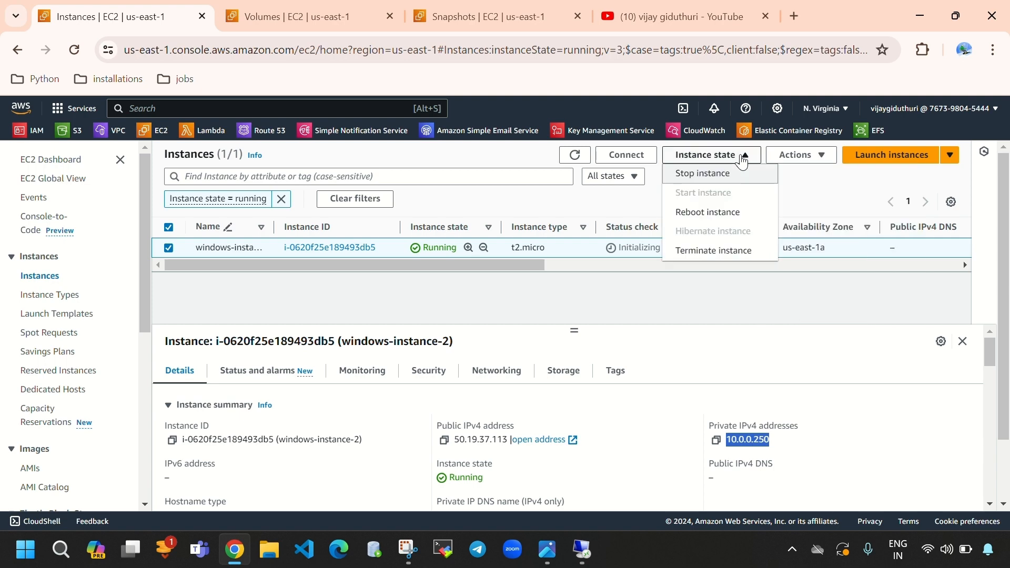
left_click(731, 251)
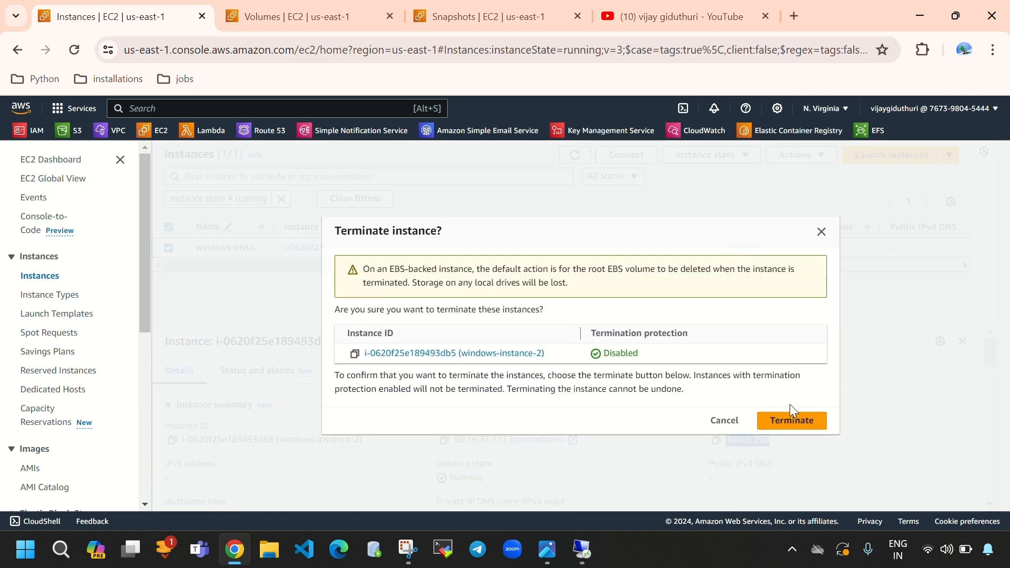
left_click(310, 1)
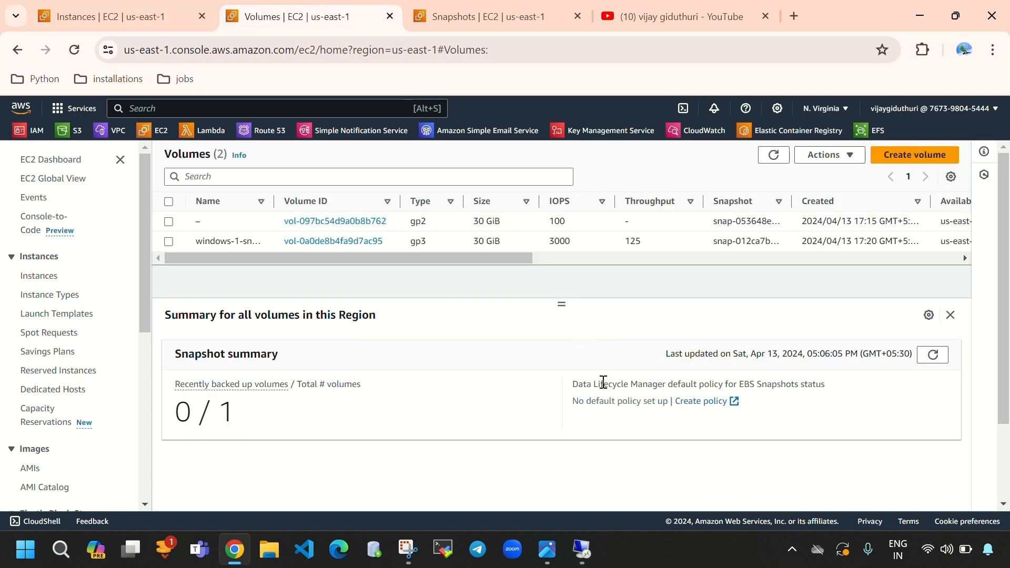
left_click(142, 6)
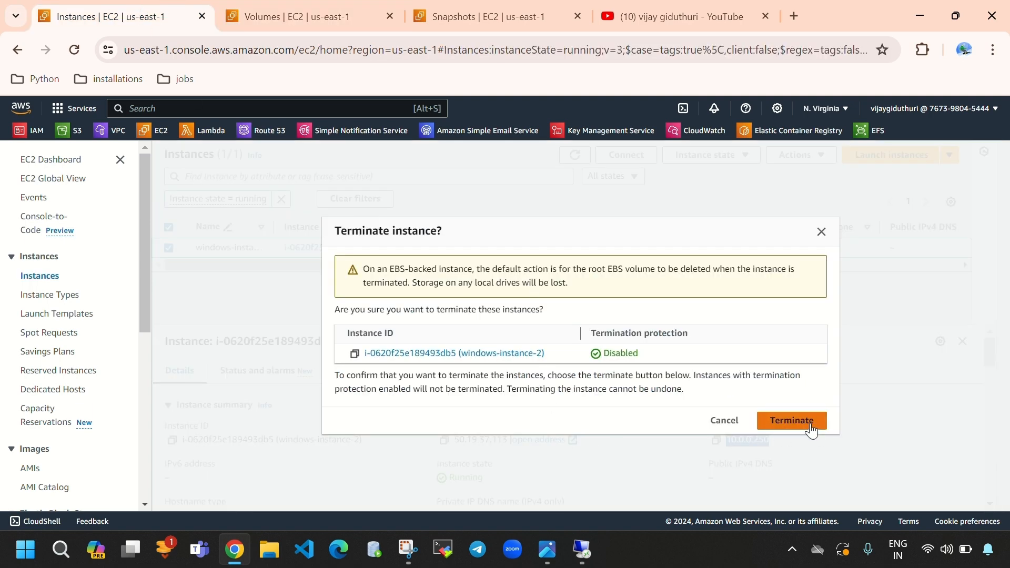
left_click(317, 2)
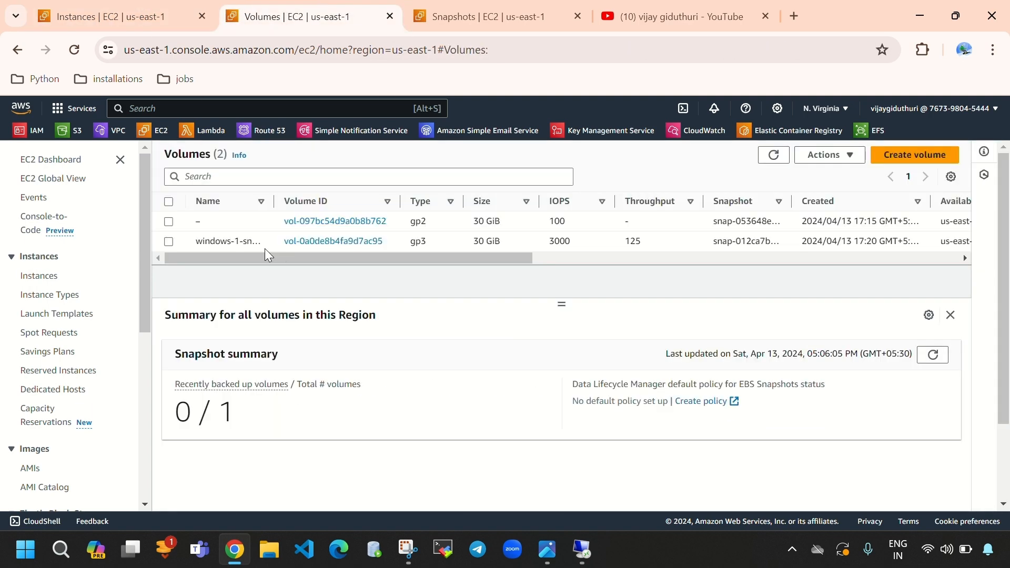
mouse_move(211, 220)
left_click(133, 10)
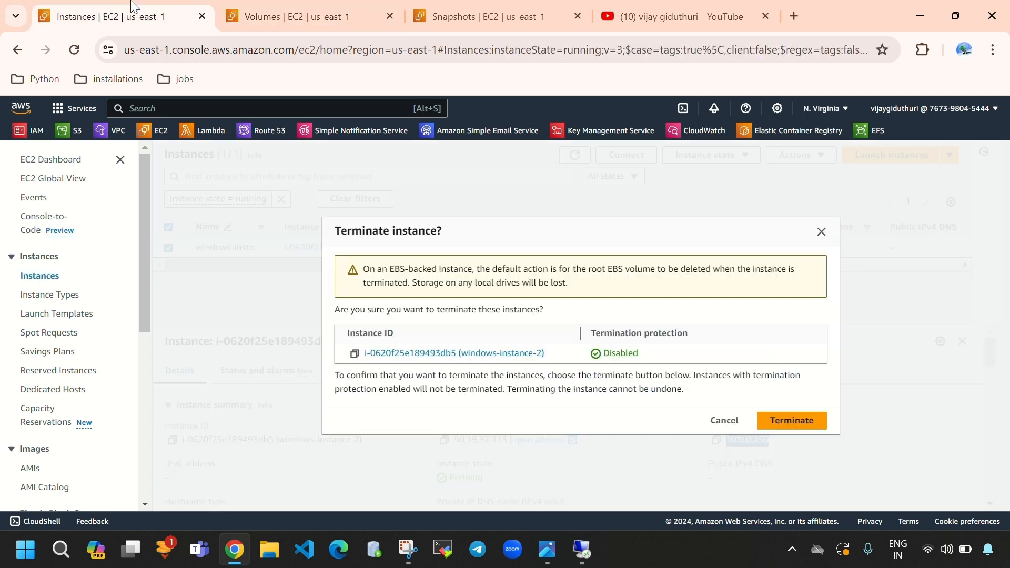
left_click(795, 421)
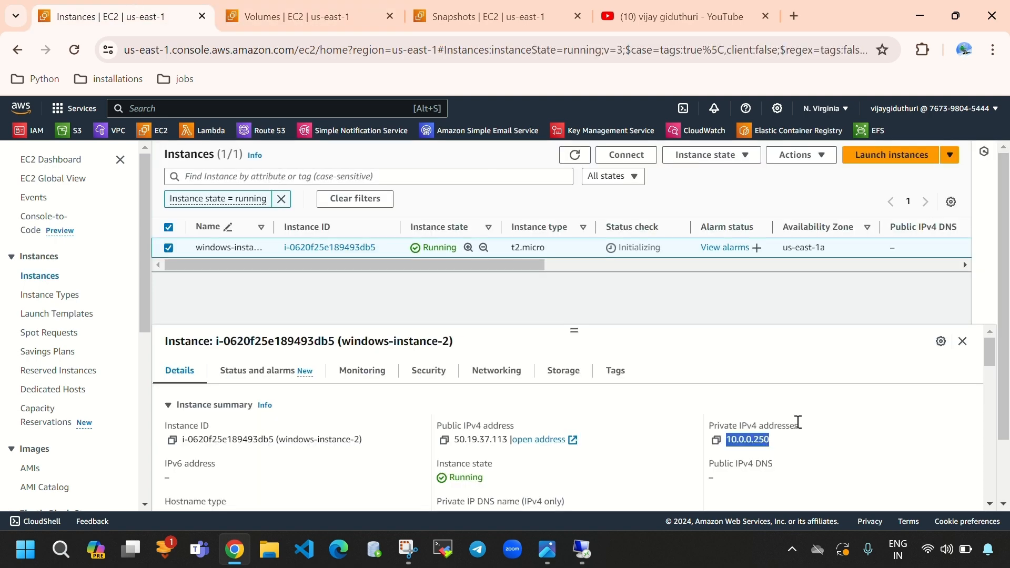
- Refresh the Instances list to check the instance state and remove the "Instance state = running" filter
left_click(575, 158)
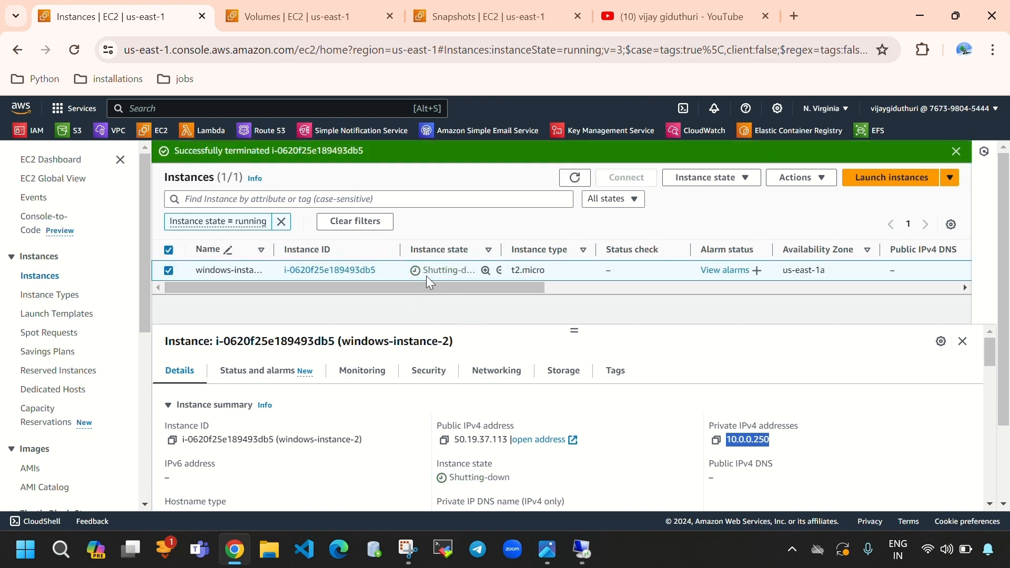
left_click_drag(423, 270, 458, 268)
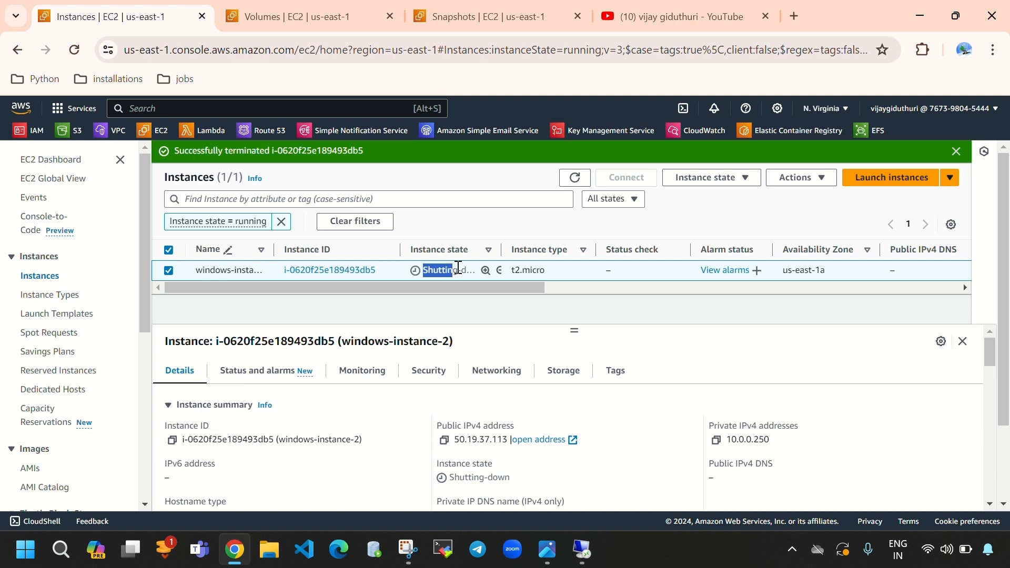
left_click(575, 177)
left_click(281, 222)
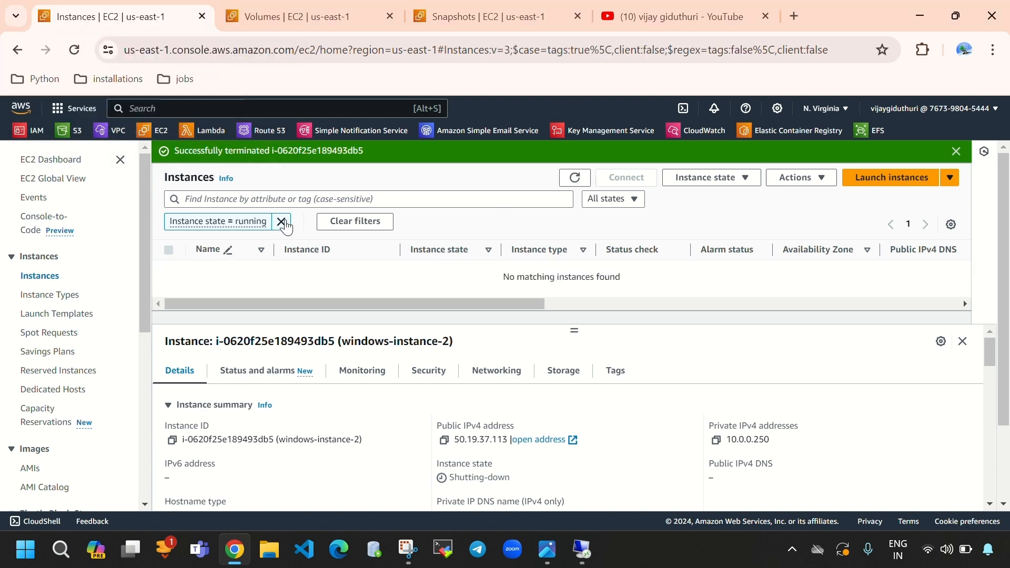
- Dismiss the ended remote session's message, minimize Remote Desktop Connection and return to the unfiltered Instances list
left_click(575, 550)
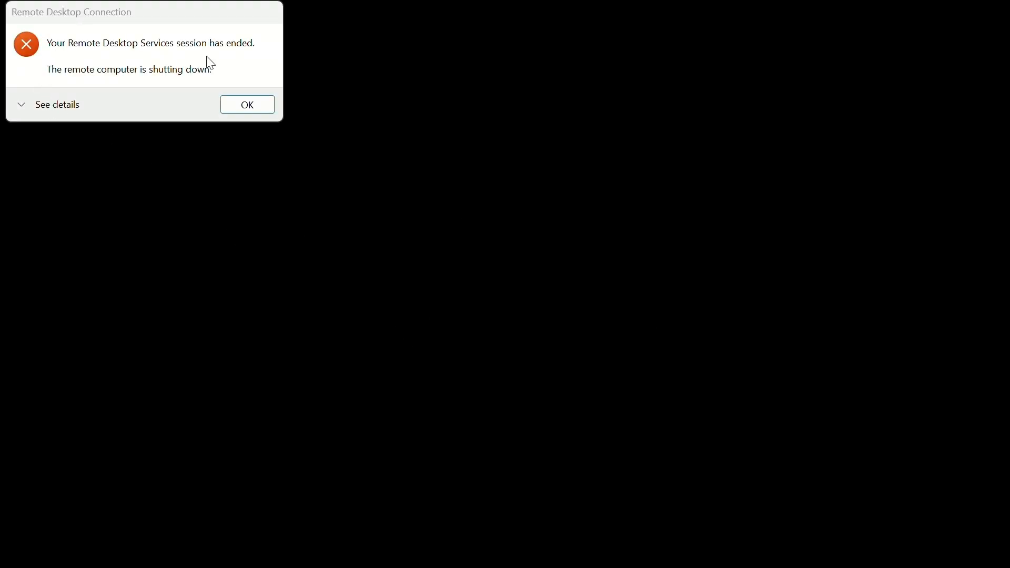
left_click(239, 101)
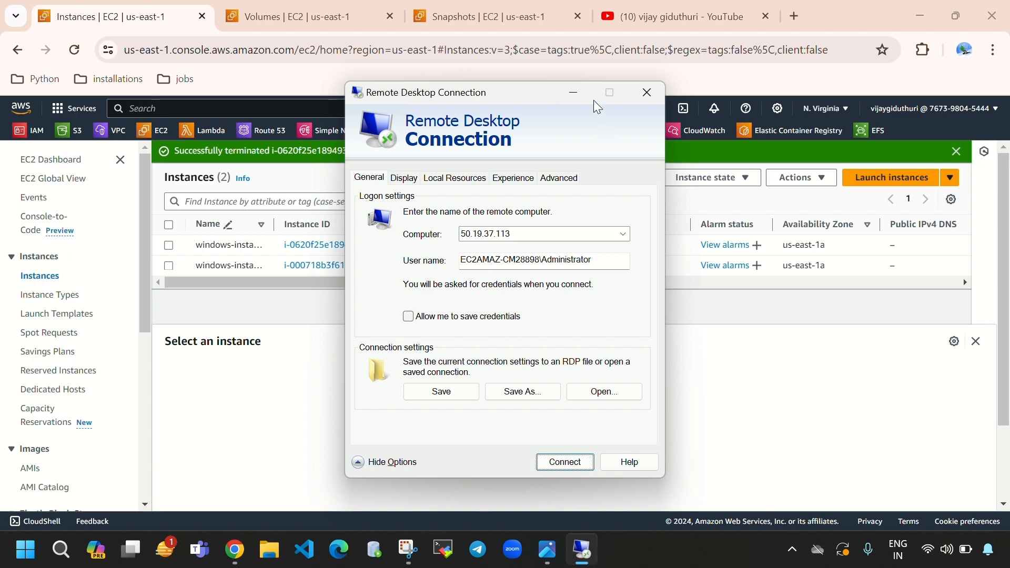
left_click(575, 96)
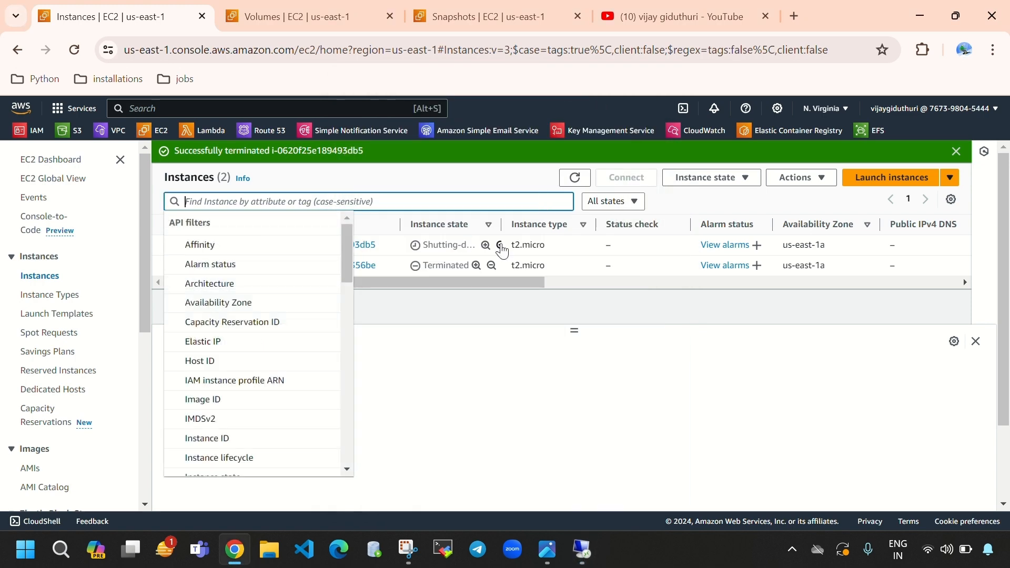
left_click(618, 479)
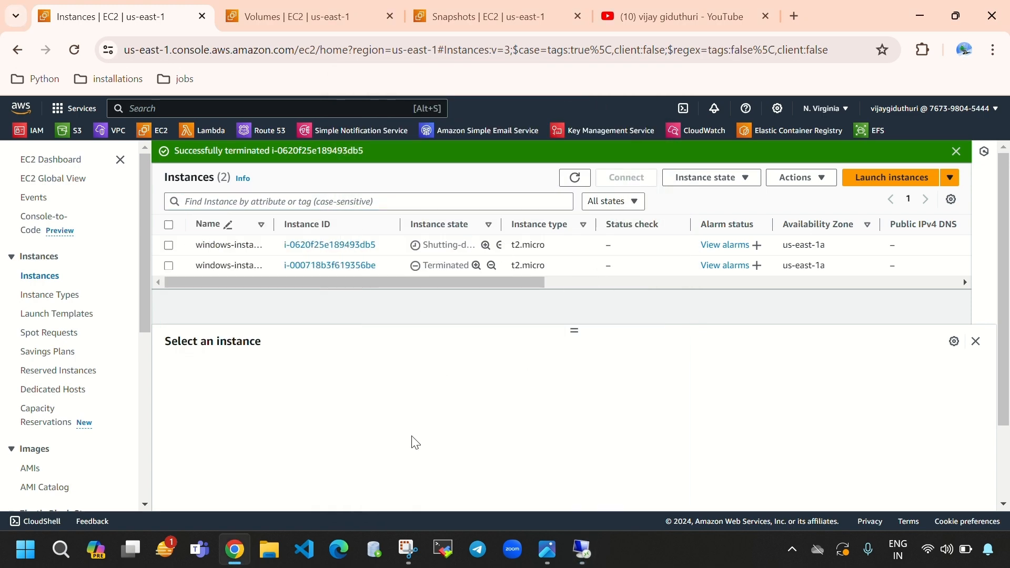
- Select windows-instance-2, refresh the Instances list to check its shutdown progress and switch to the Volumes page
left_click(573, 180)
left_click(426, 246)
left_click(575, 179)
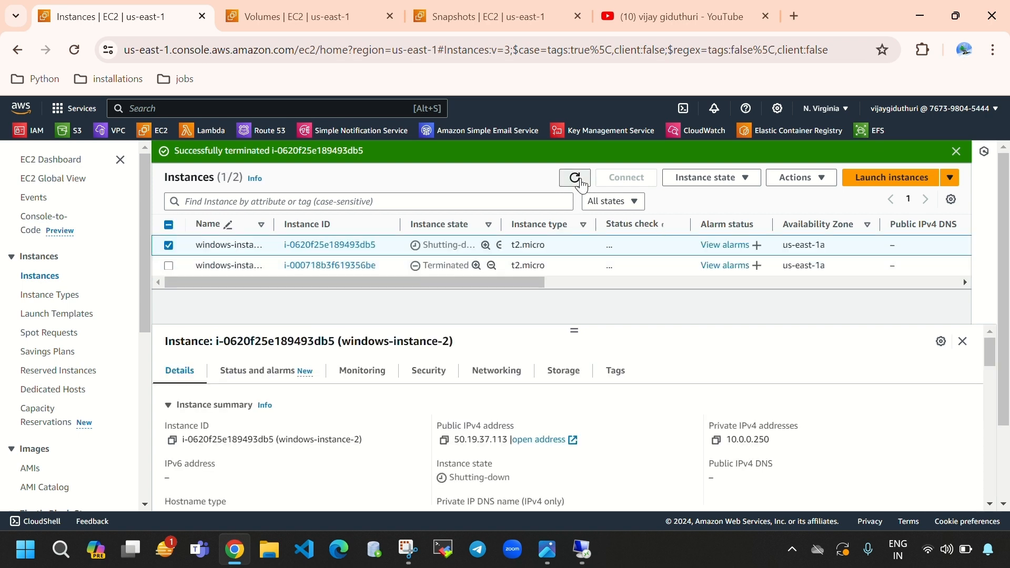
left_click(576, 178)
left_click(330, 21)
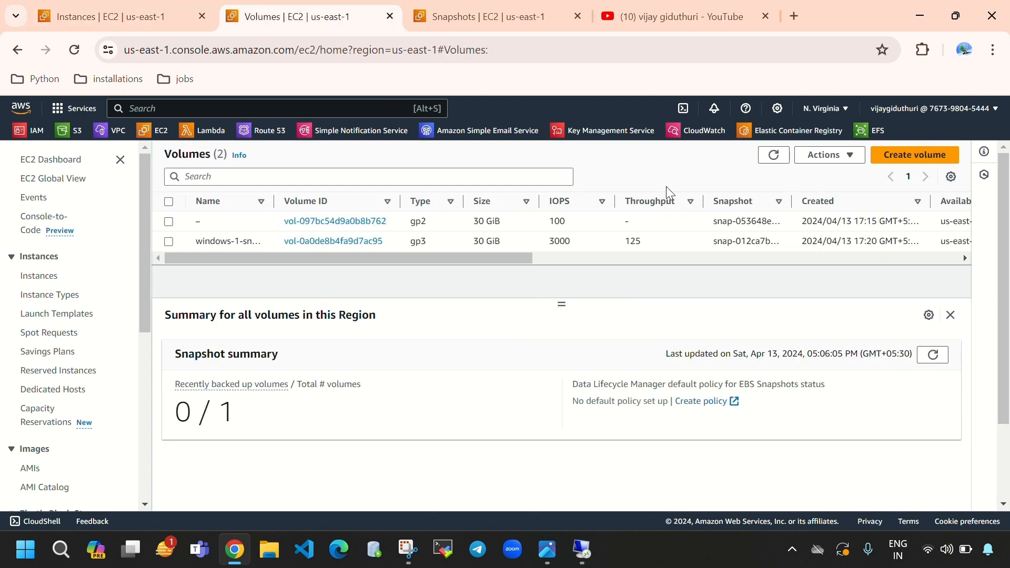
- Refresh the Volumes list and compare it with the shutdown state of windows-instance-2, then refresh the Instances list
left_click(780, 156)
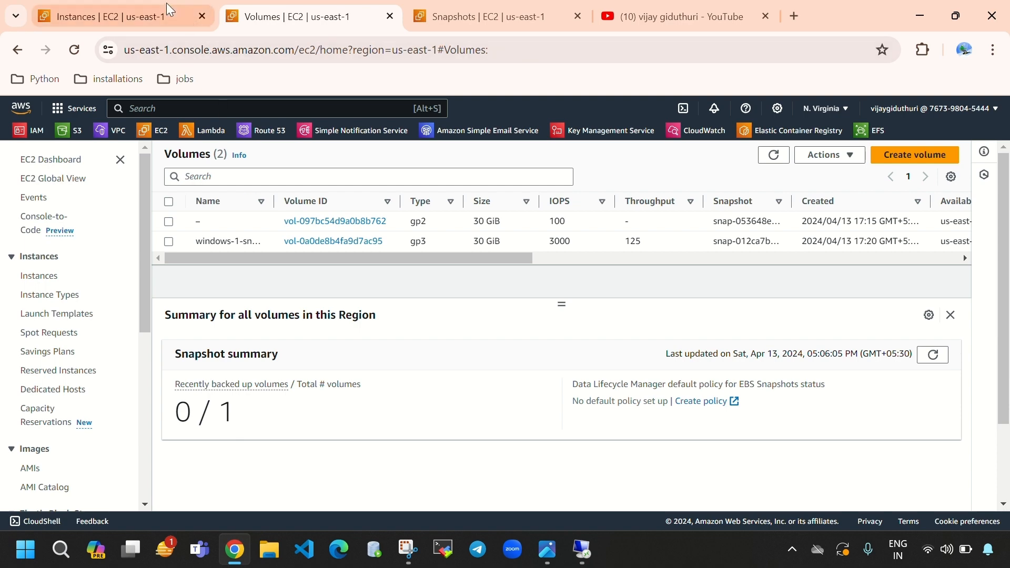
left_click(120, 21)
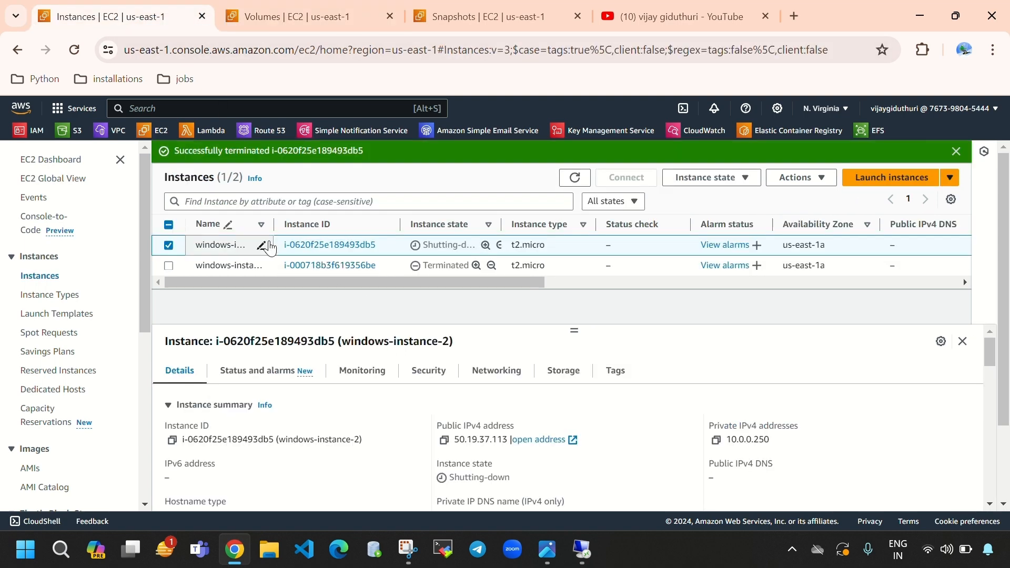
left_click(282, 23)
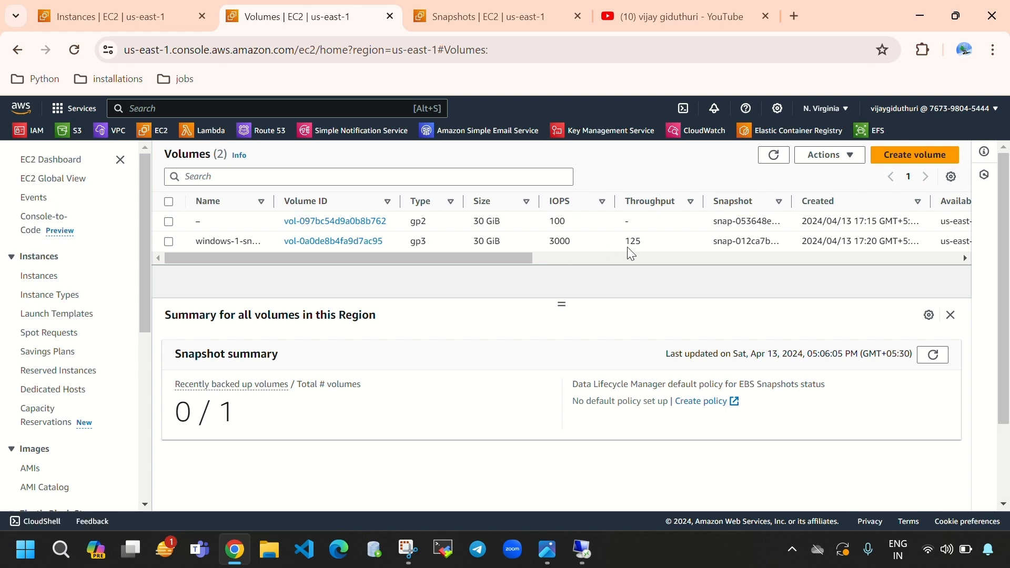
left_click(121, 14)
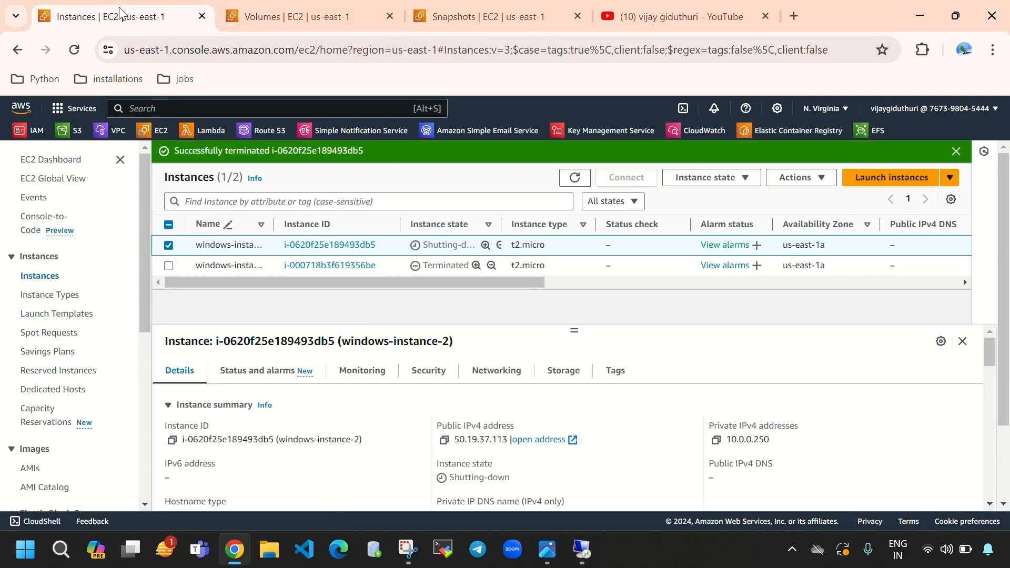
left_click(575, 178)
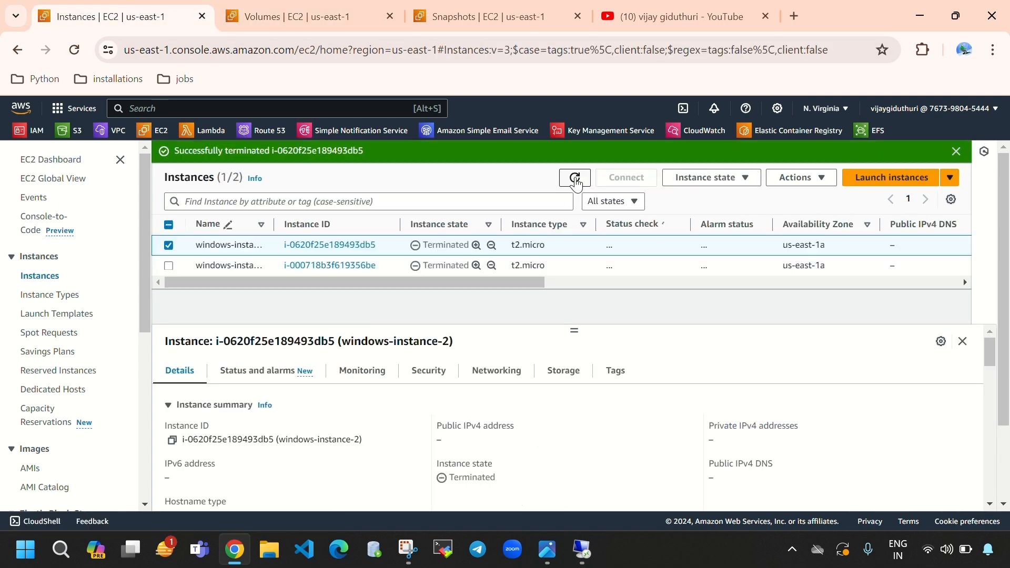
- Refresh the Volumes list after the termination and compare the remaining volume with the Instances list
left_click(306, 22)
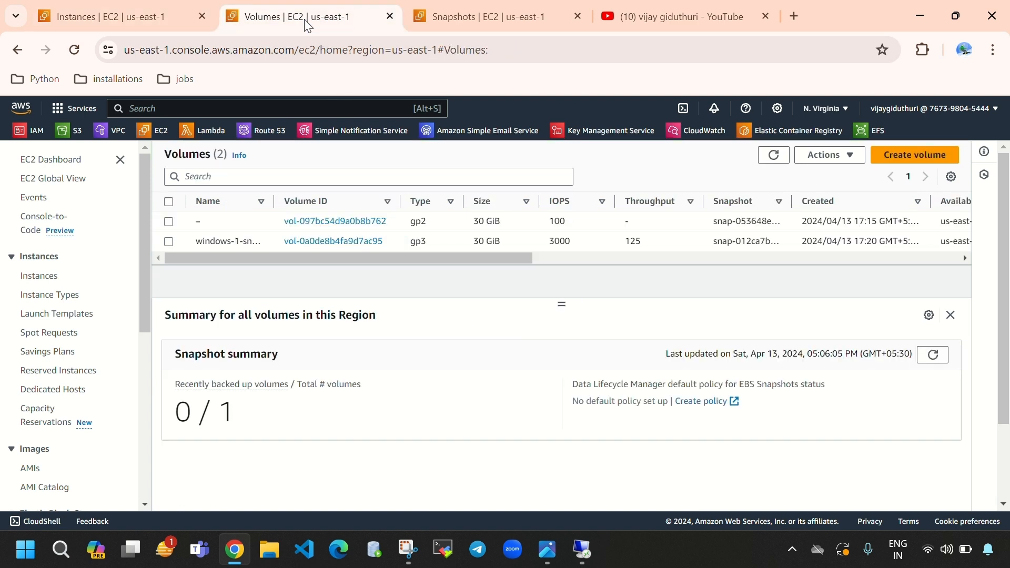
left_click(774, 157)
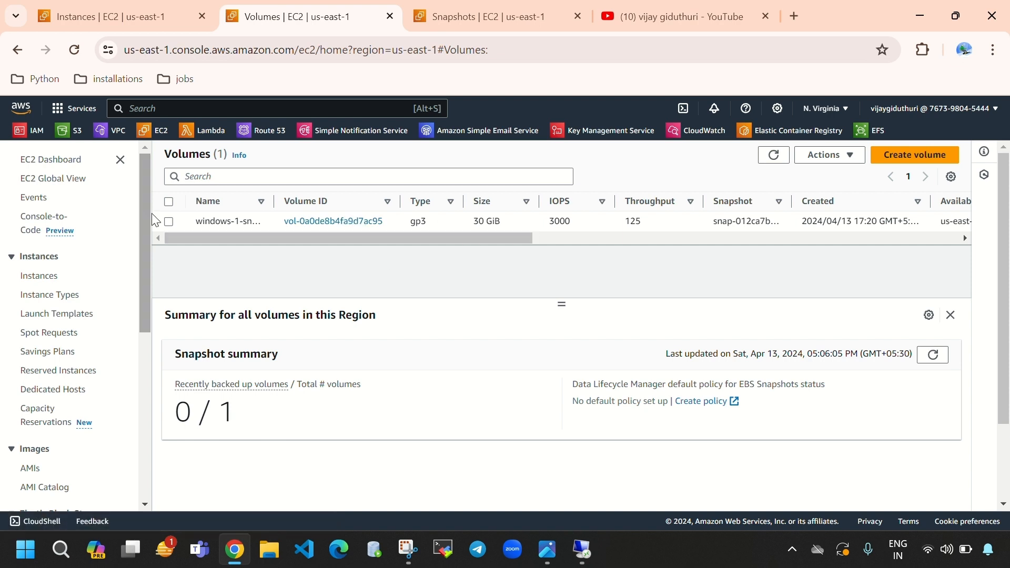
left_click(87, 7)
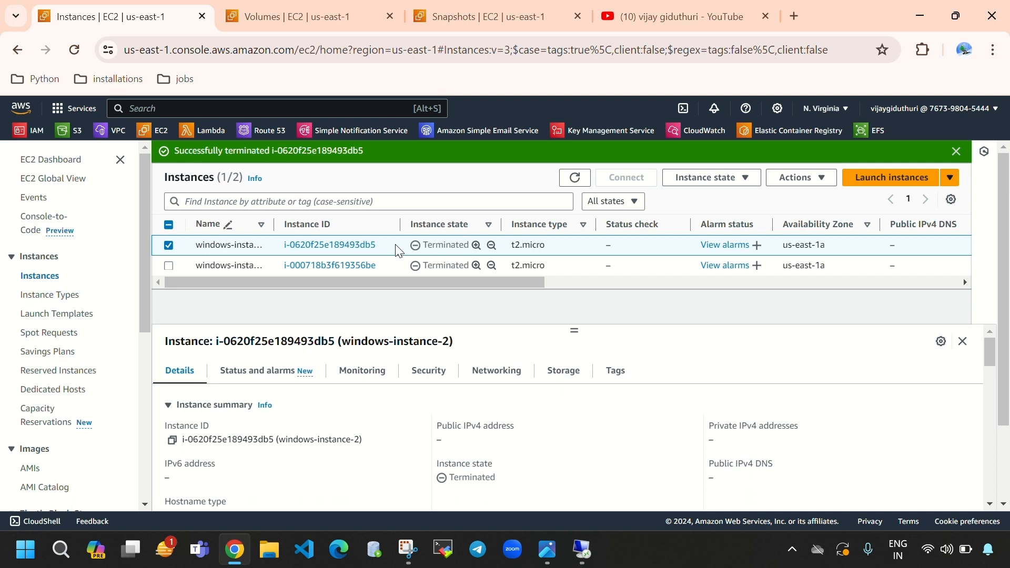
left_click(329, 17)
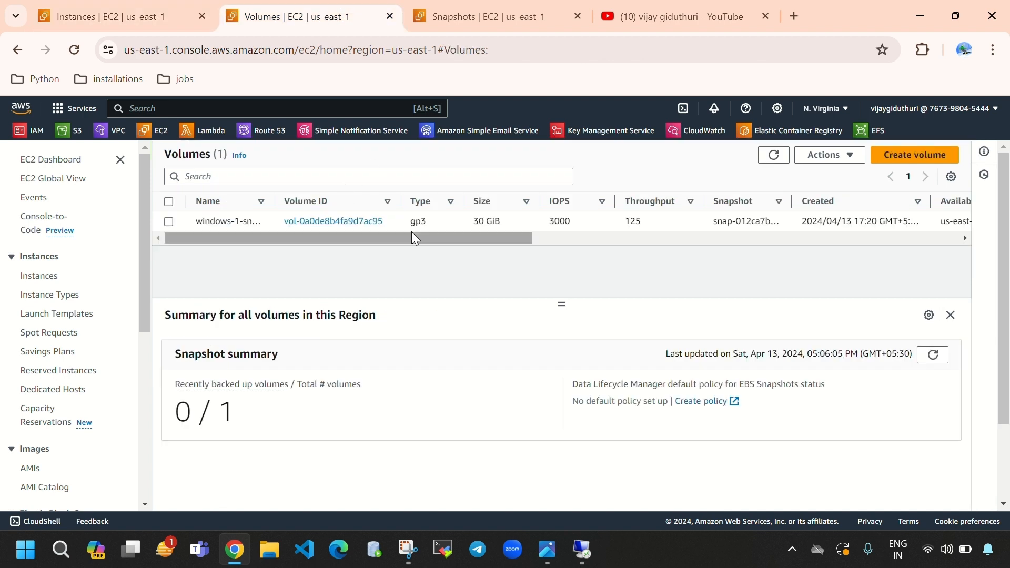
- Delete the windows-1-snapshot volume, confirming with "delete", and dismiss the notification banner
left_click_drag(411, 232, 345, 236)
left_click(169, 222)
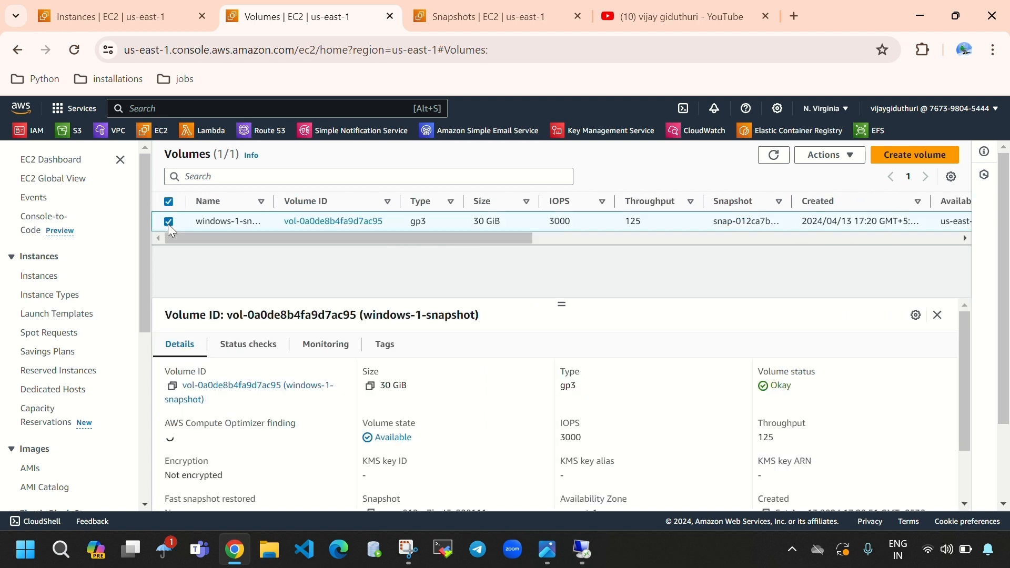
left_click(818, 165)
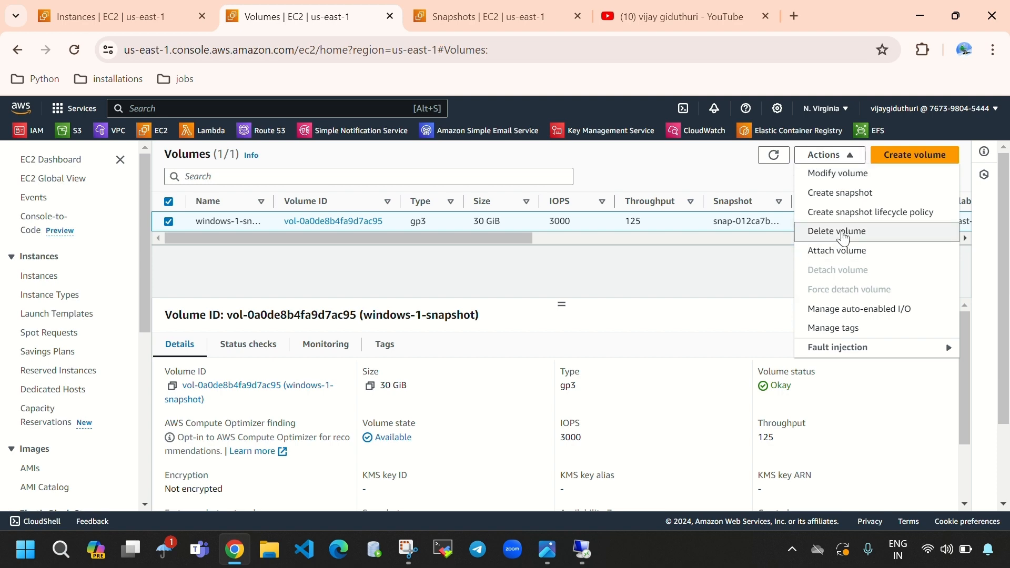
left_click(844, 238)
left_click(696, 378)
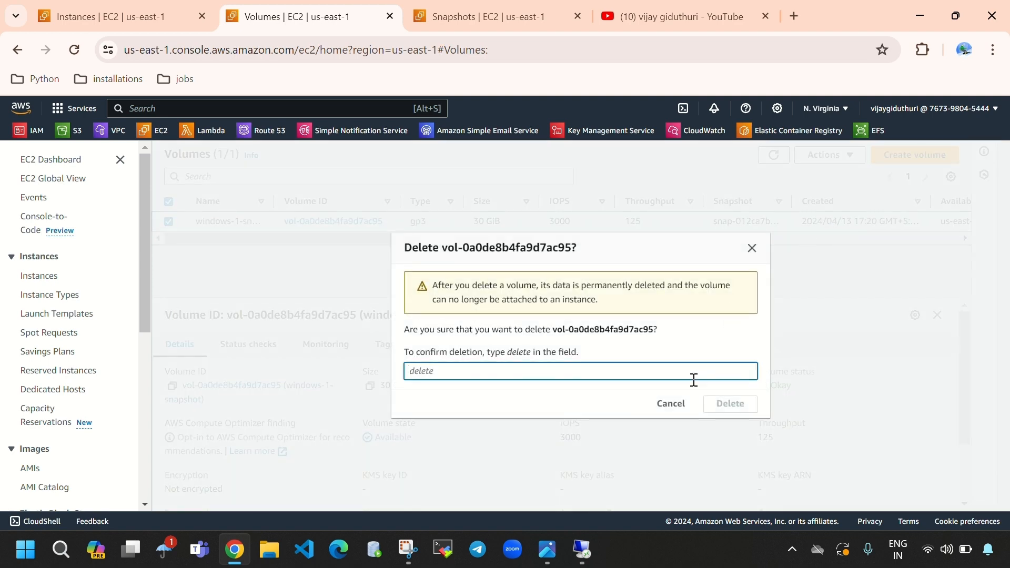
type("delete")
key("Return")
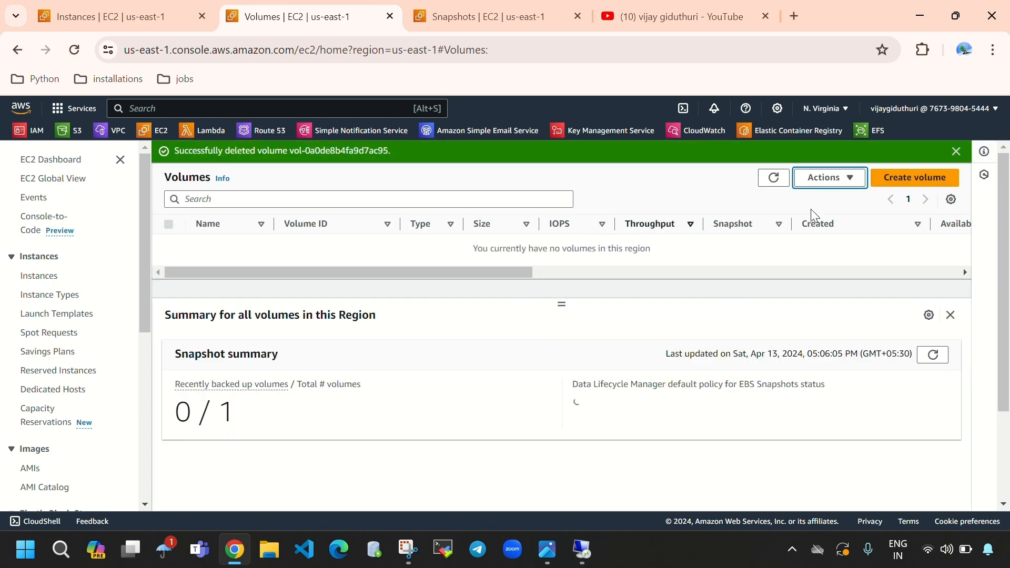
left_click(957, 152)
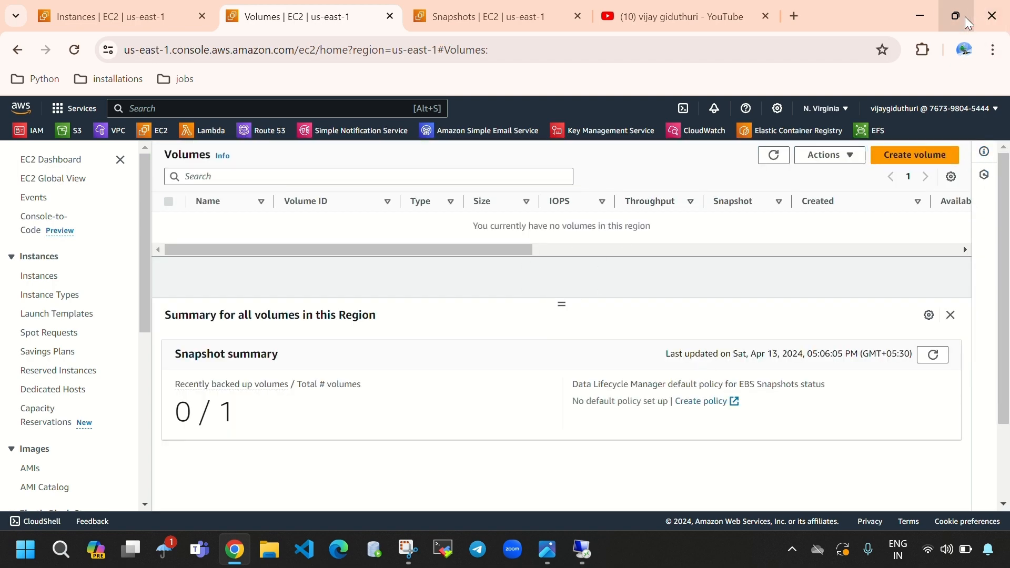
- Switch to the Snapshots page with the browser window maximized and dismiss the old volume-creation banner
left_click(963, 17)
left_click(497, 69)
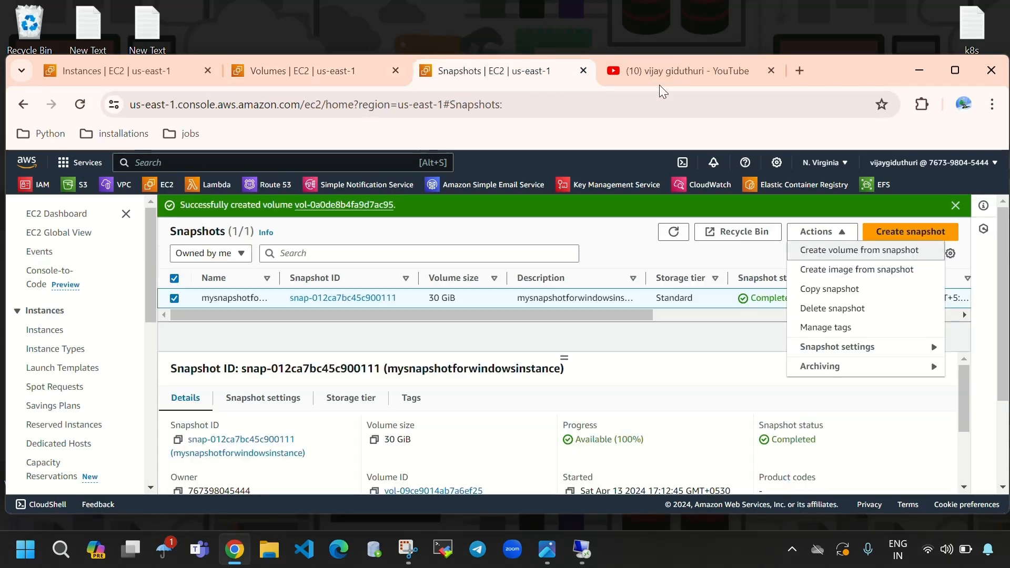
left_click(957, 69)
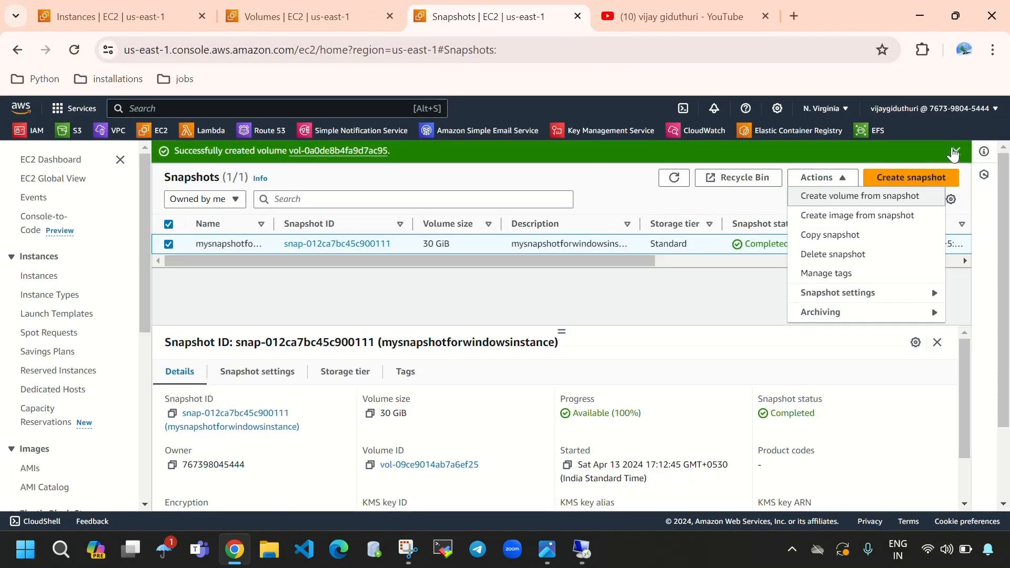
left_click(955, 153)
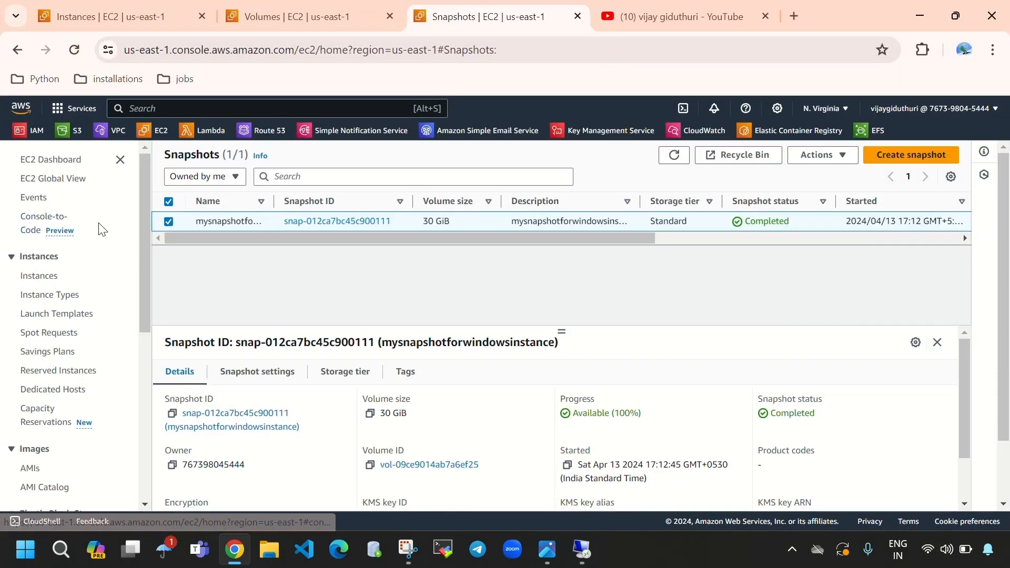
- Delete the mysnapshotforwindowsinstance snapshot, confirming with "delete", and refresh the Snapshots list
left_click(818, 157)
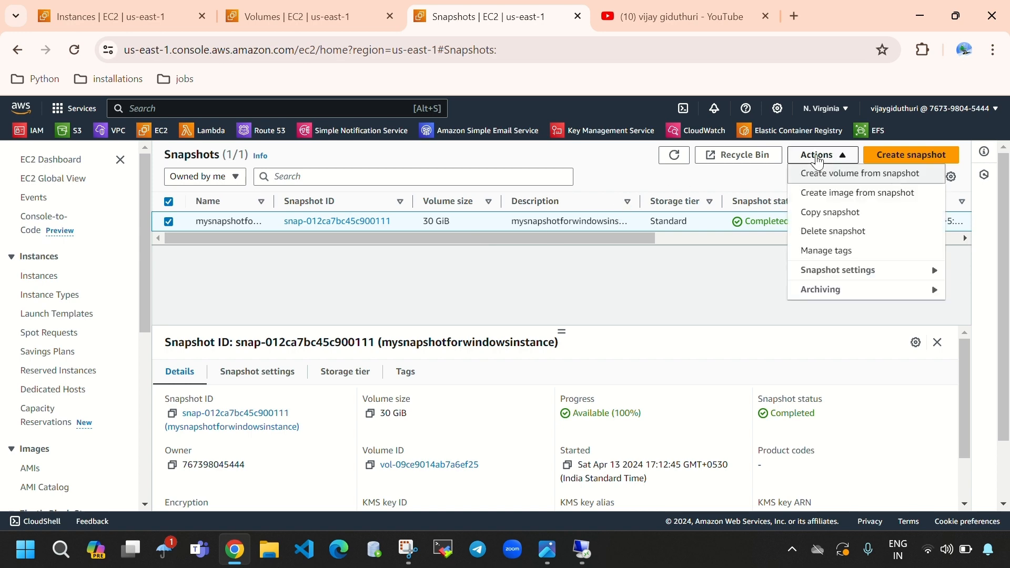
left_click(873, 233)
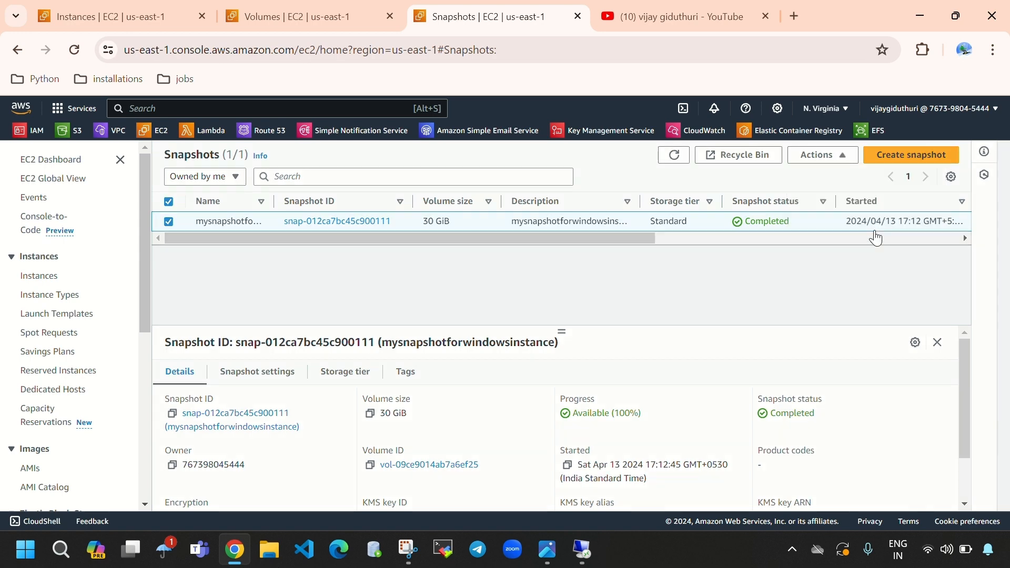
left_click(548, 351)
type("del")
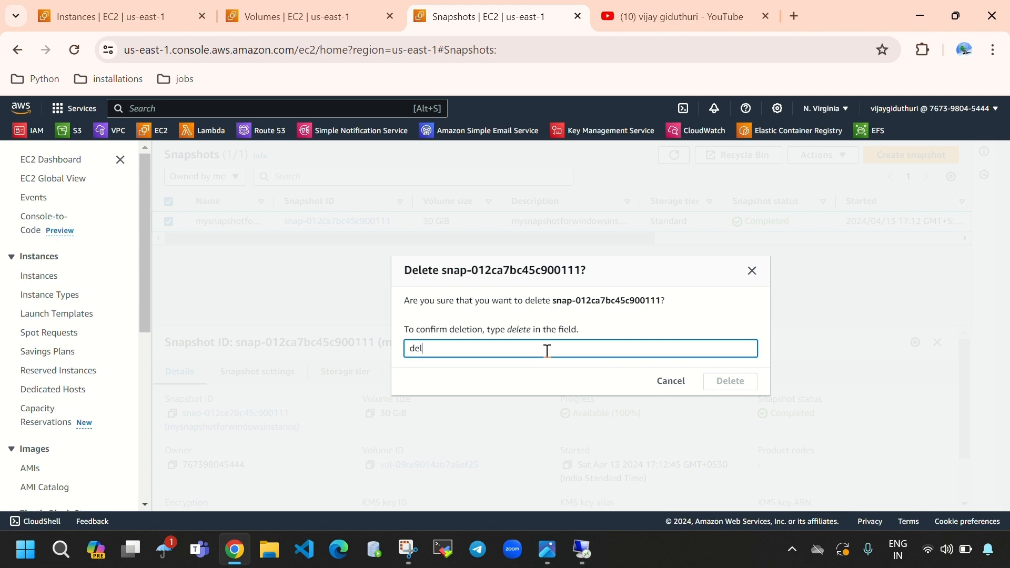
type("ete")
left_click(752, 384)
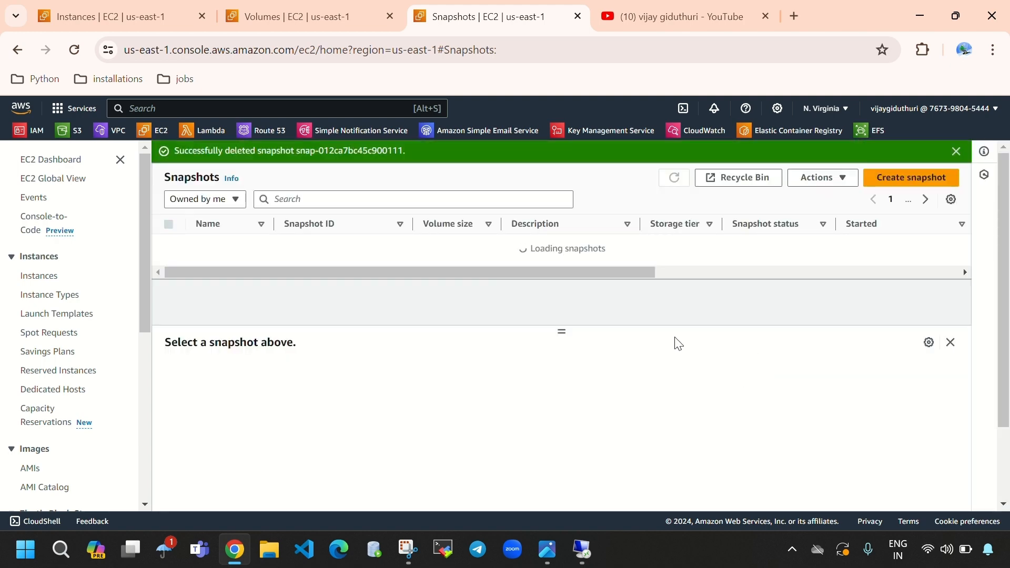
left_click(677, 179)
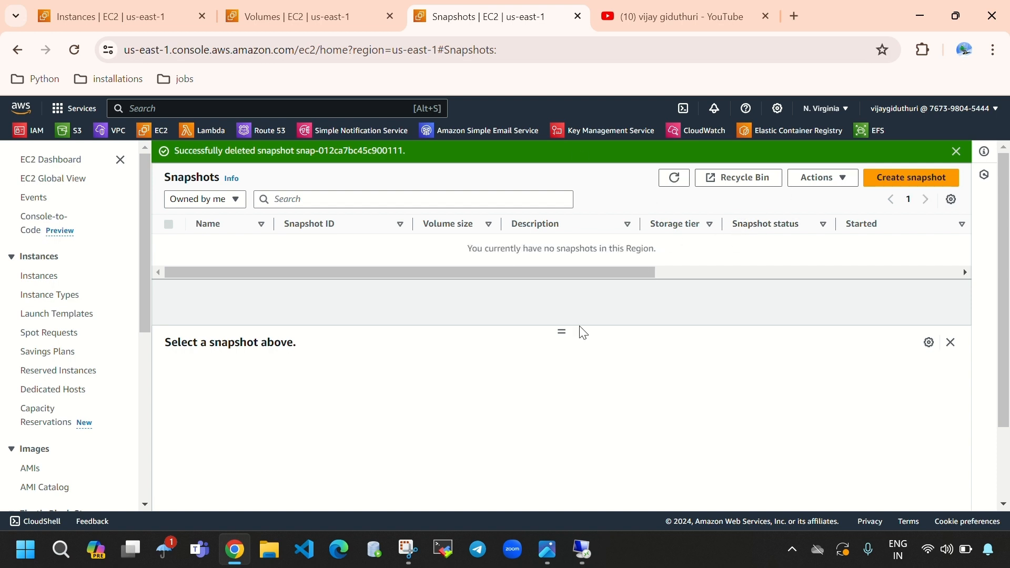
- Return to the AWS Console Home and switch to the open YouTube page
left_click(21, 108)
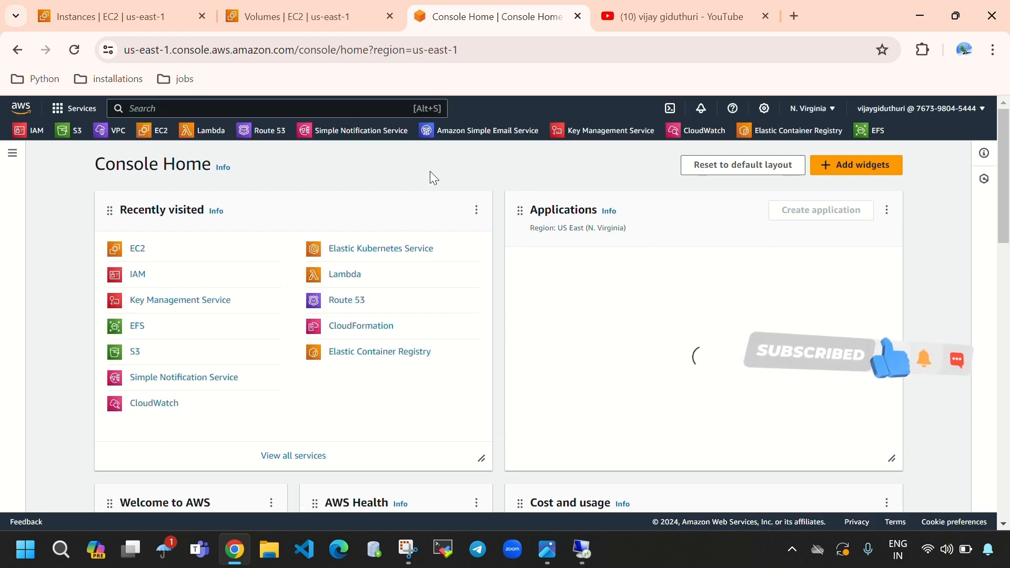
left_click(683, 19)
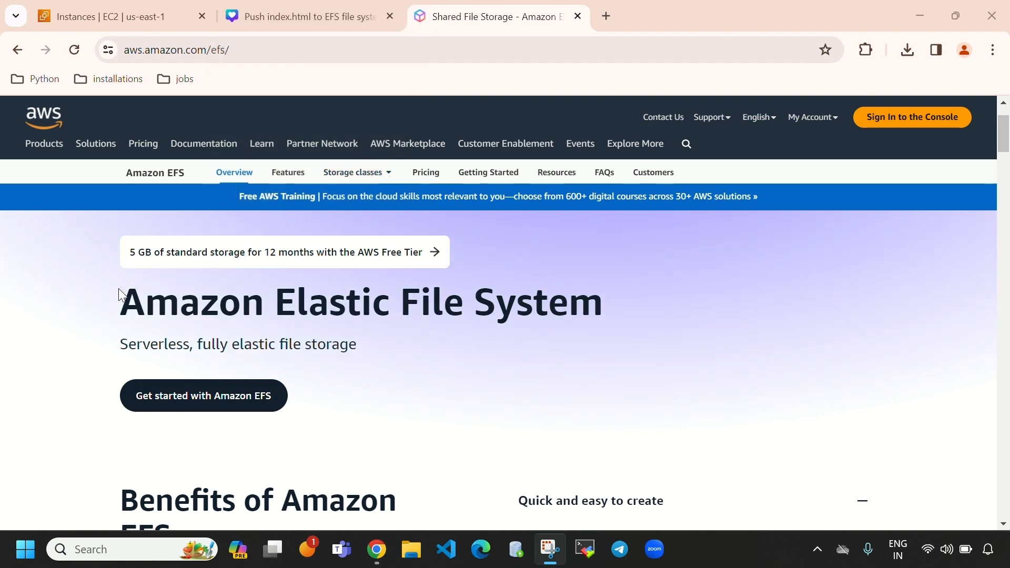
- Highlight and read the Amazon Elastic File System heading and its tagline on the Amazon EFS overview page
left_click_drag(119, 293, 588, 338)
left_click(307, 374)
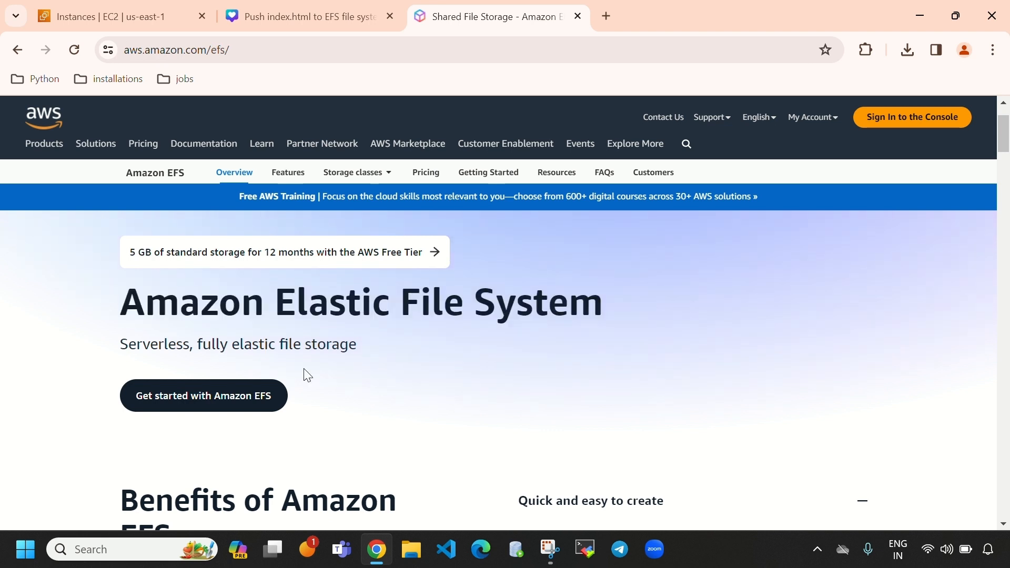
left_click_drag(120, 343, 345, 363)
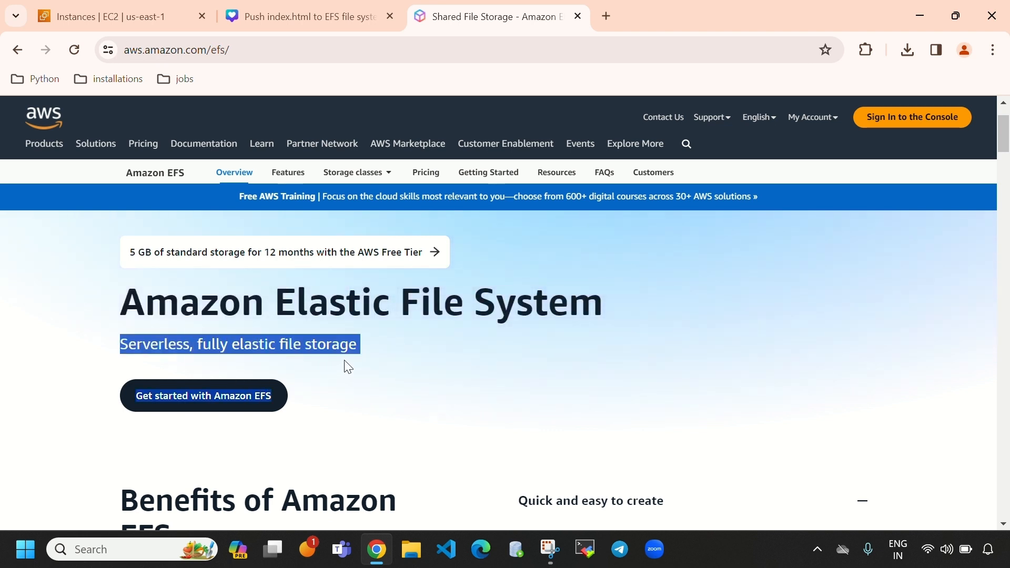
left_click(397, 384)
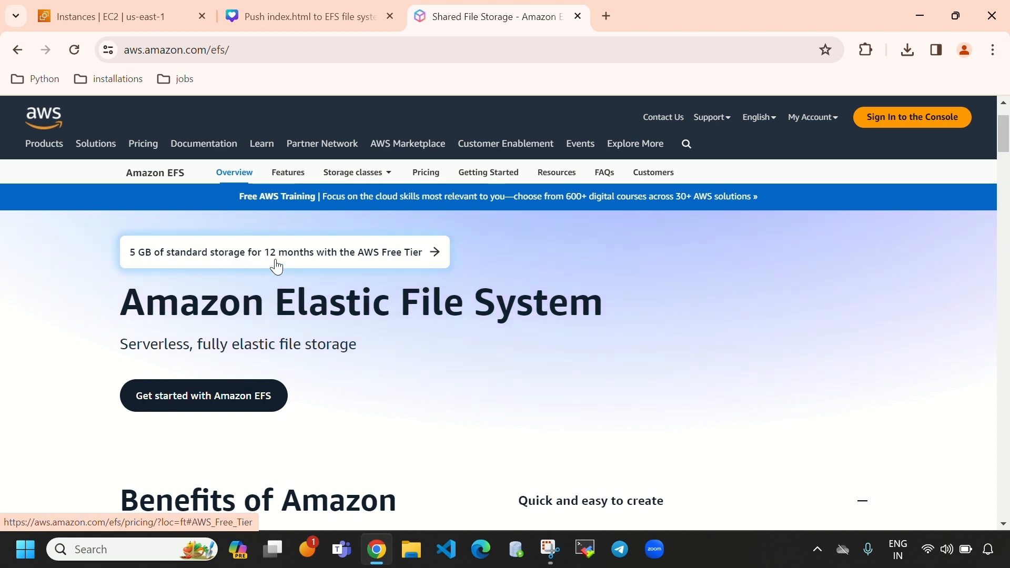
- Find the Benefits of Amazon EFS section and collapse the Quick and easy to create, Elastic and scalable, and Pay as you go entries
scroll(452, 368, "down", 4)
scroll(442, 368, "up", 1)
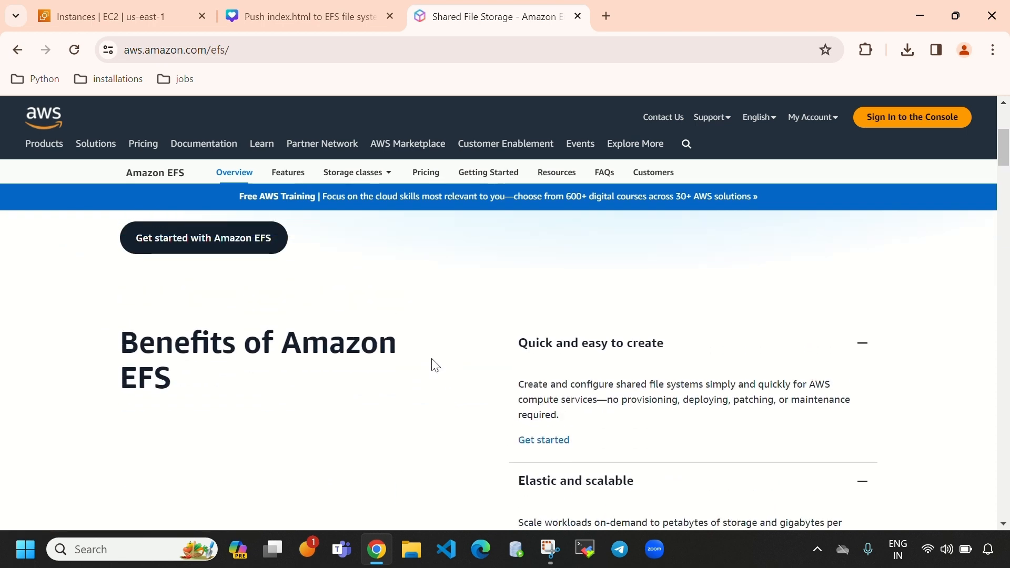
left_click_drag(111, 333, 219, 377)
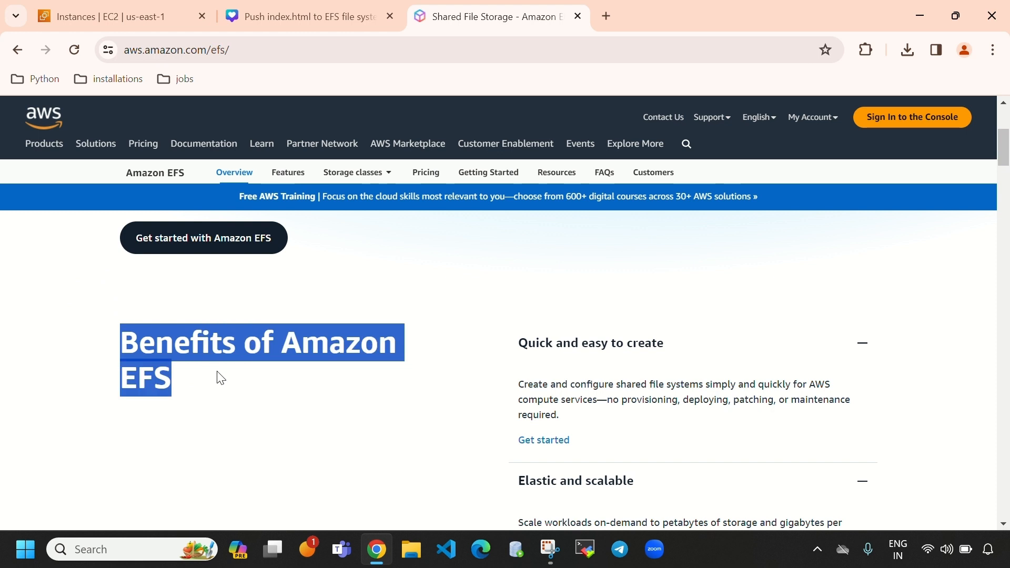
left_click(318, 424)
scroll(480, 398, "down", 1)
left_click(600, 263)
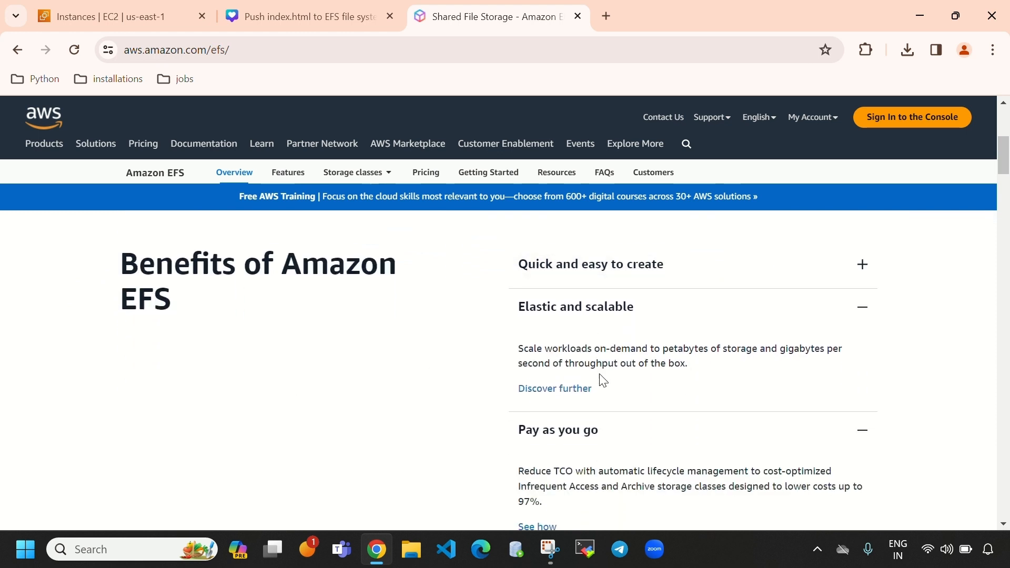
left_click(590, 315)
left_click(584, 345)
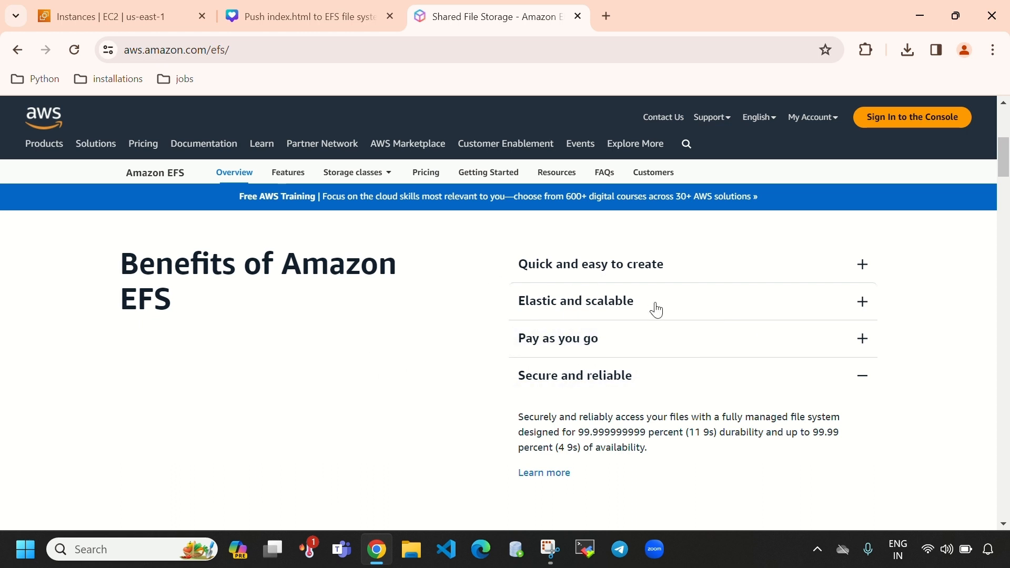
- Expand and read the Quick and easy to create and Elastic and scalable benefits, highlighting their descriptions and collapsing the first one
left_click(644, 275)
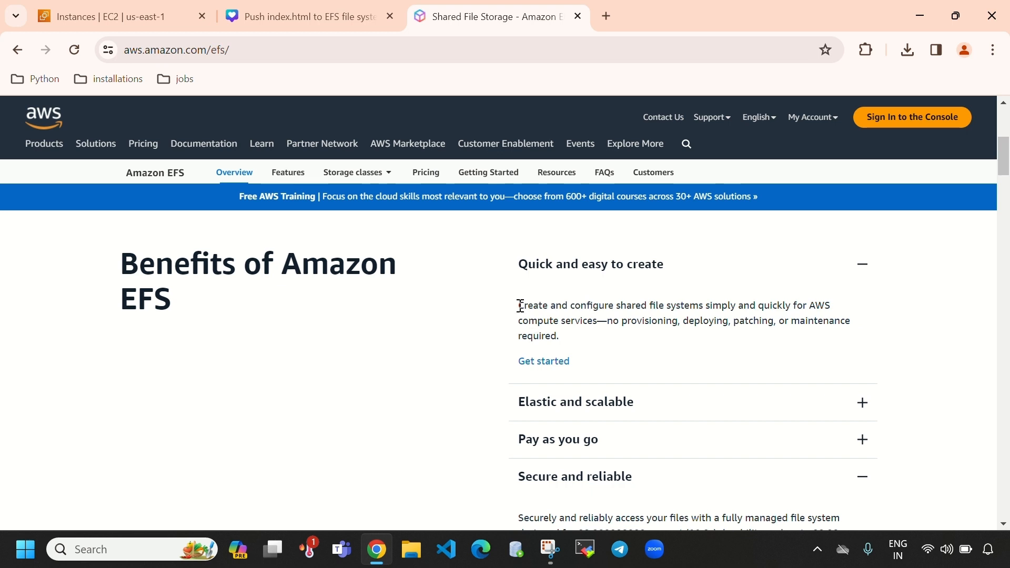
left_click_drag(520, 306, 390, 379)
left_click(625, 399)
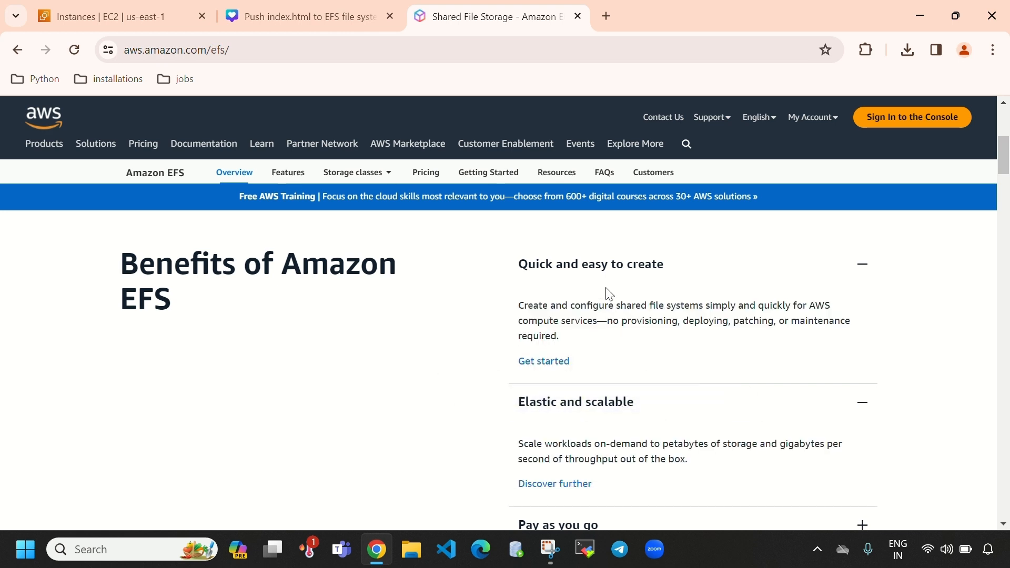
left_click(604, 266)
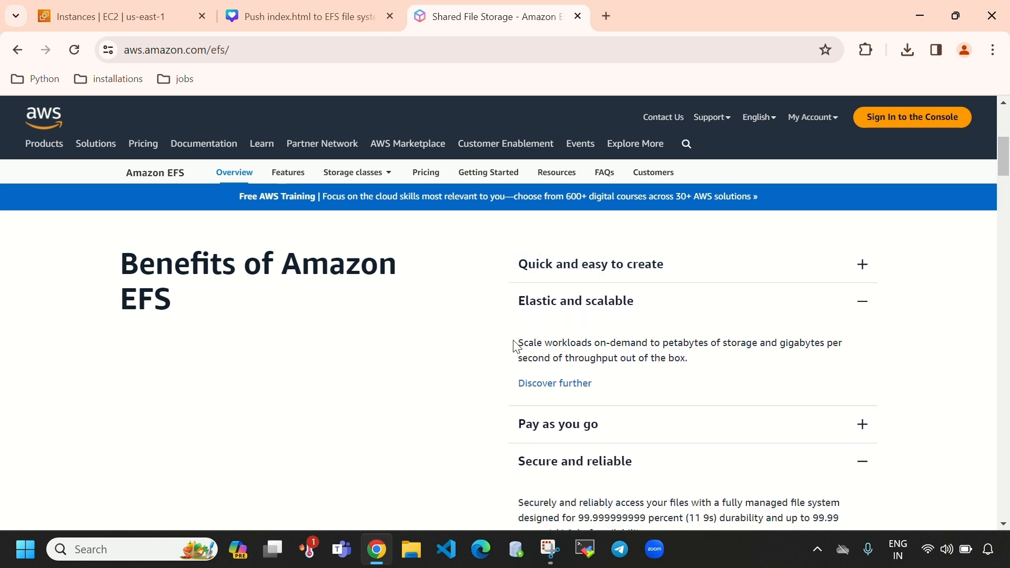
left_click_drag(515, 345, 748, 367)
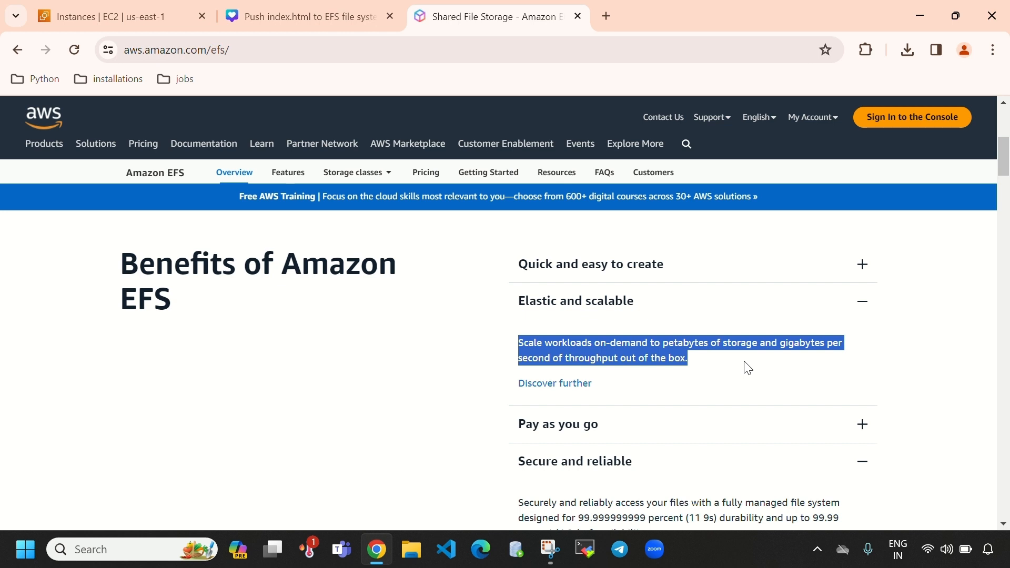
- Collapse the Elastic and scalable benefit, expand Pay as you go, and highlight its description before collapsing it
left_click_drag(582, 301, 519, 300)
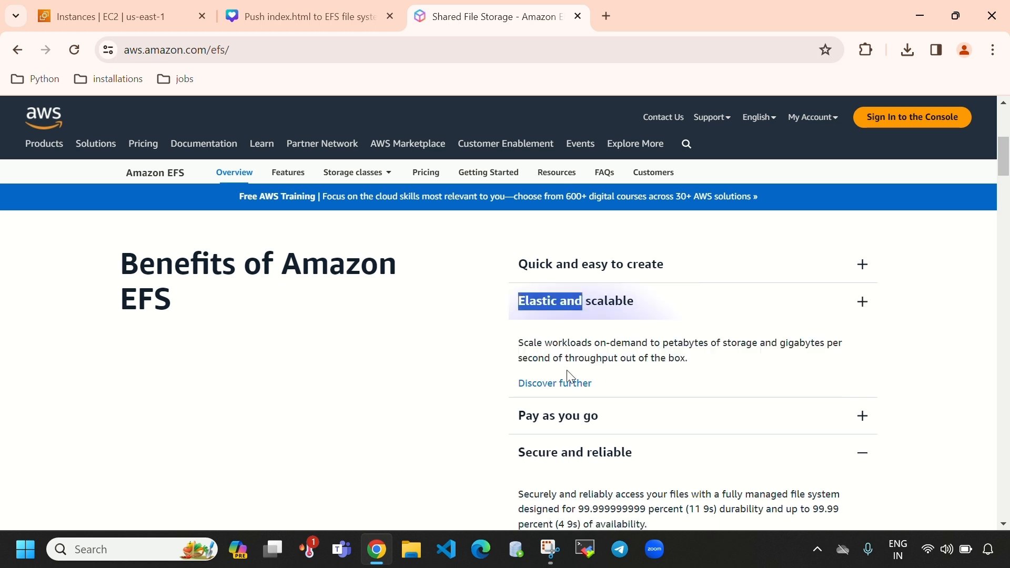
left_click(569, 352)
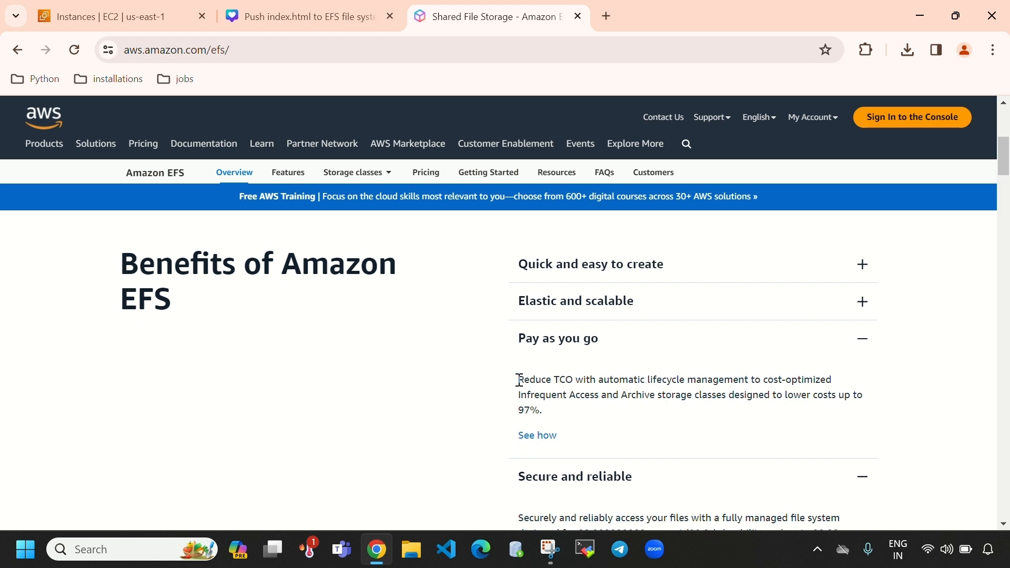
left_click_drag(519, 380, 841, 402)
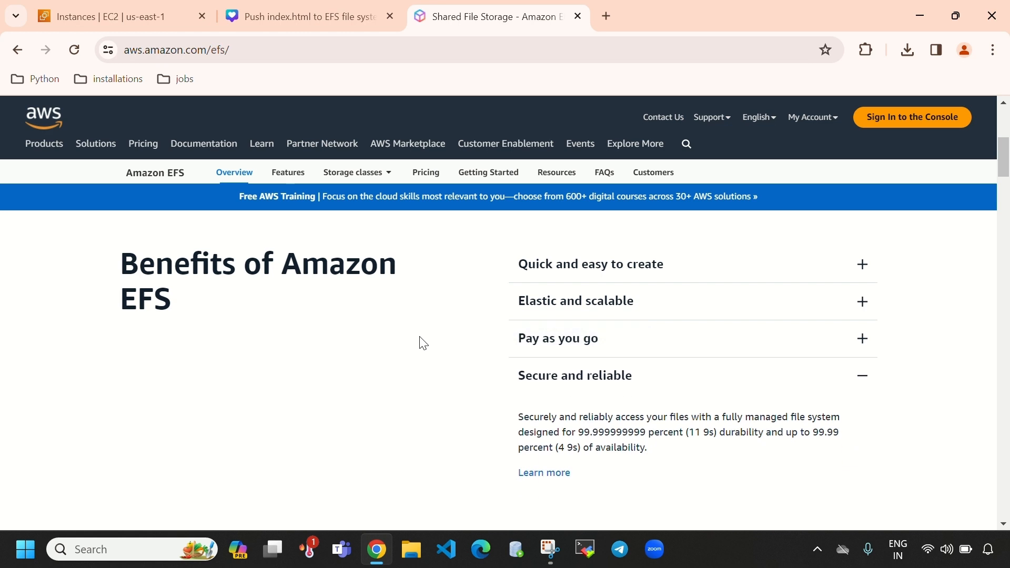
scroll(408, 346, "up", 5)
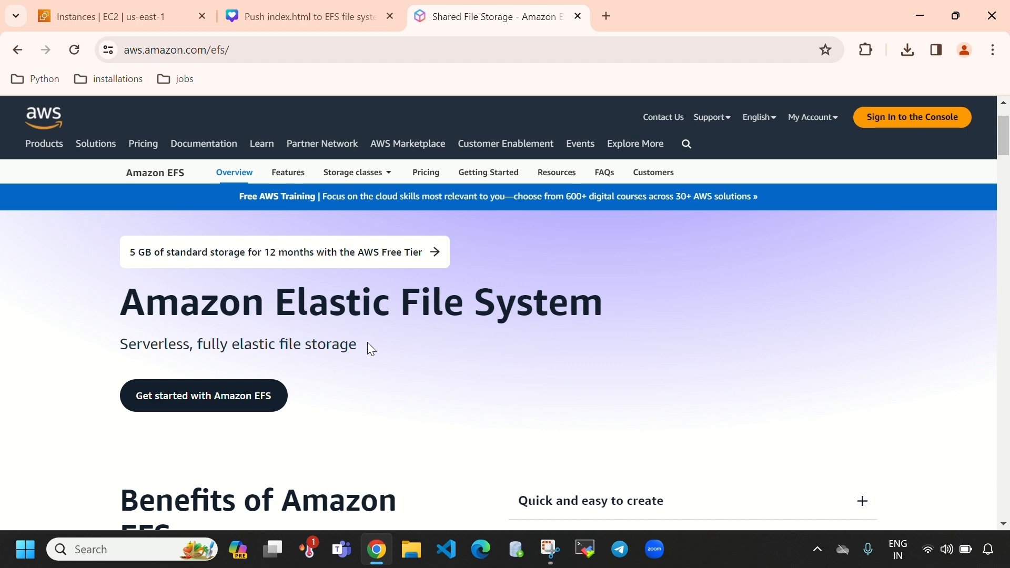
scroll(368, 344, "down", 5)
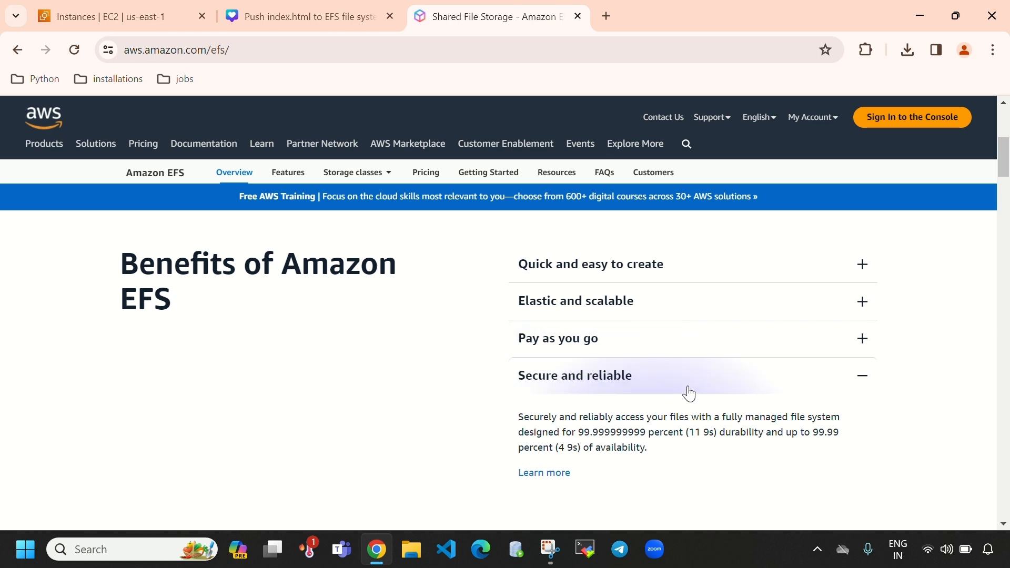
- Highlight and read the Secure and reliable benefit's description, and view the AWS EFS diagram in Canva
left_click(574, 388)
left_click(573, 388)
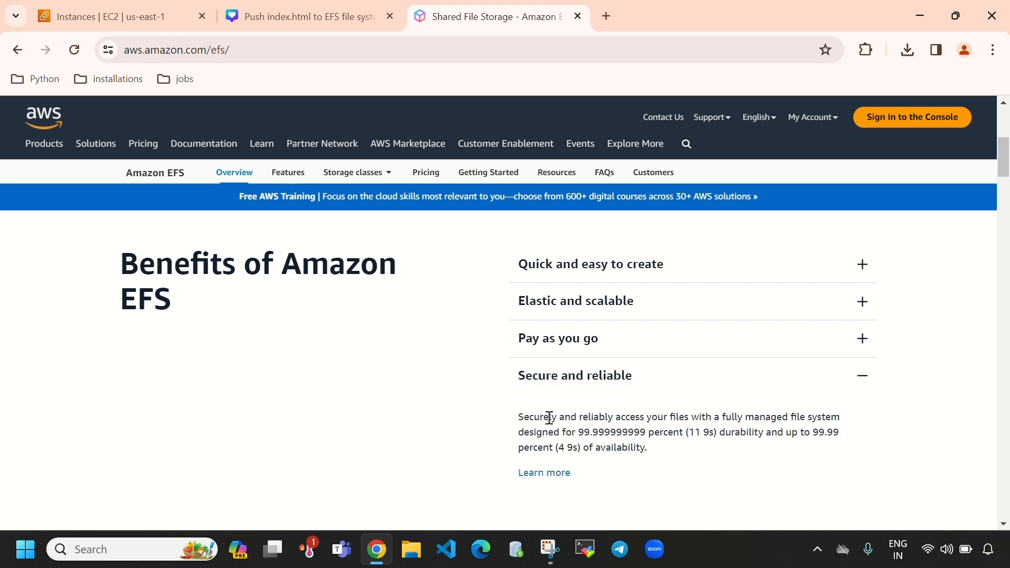
left_click_drag(519, 418, 706, 448)
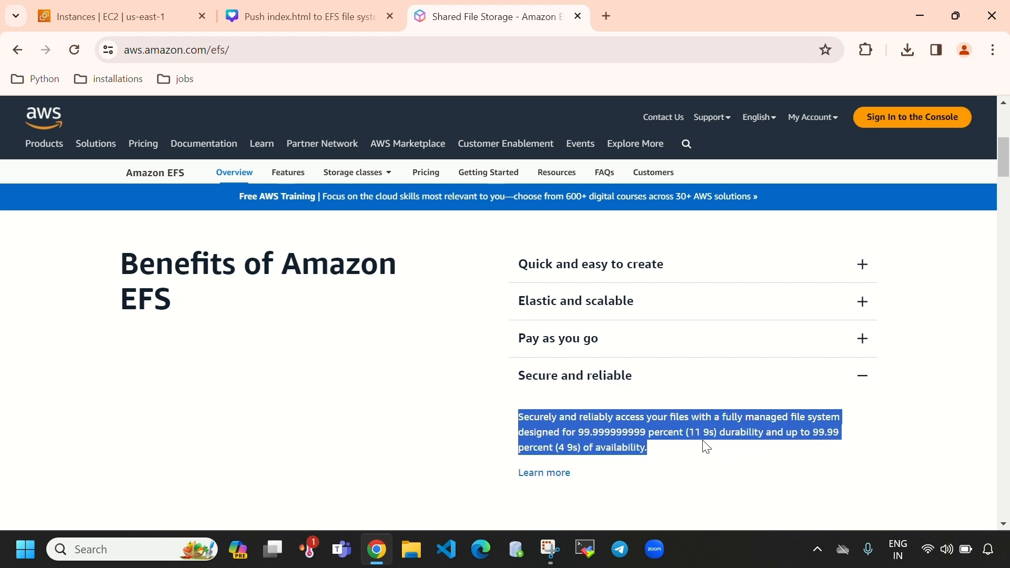
left_click(610, 389)
scroll(276, 428, "up", 5)
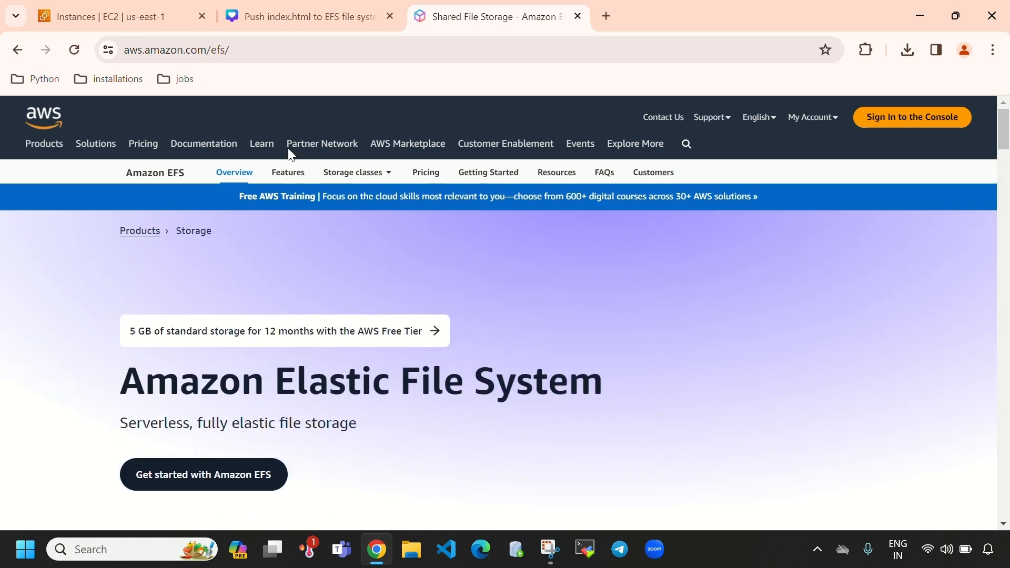
left_click(275, 14)
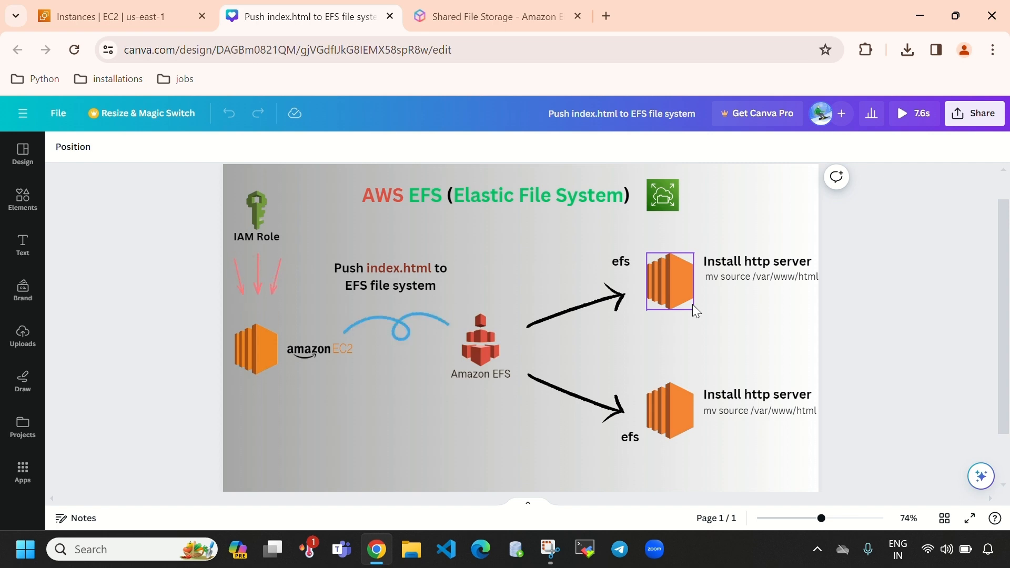
- Refresh the instances list in the EC2 console and copy the public IPv4 address of instance-1
left_click(125, 24)
left_click(600, 154)
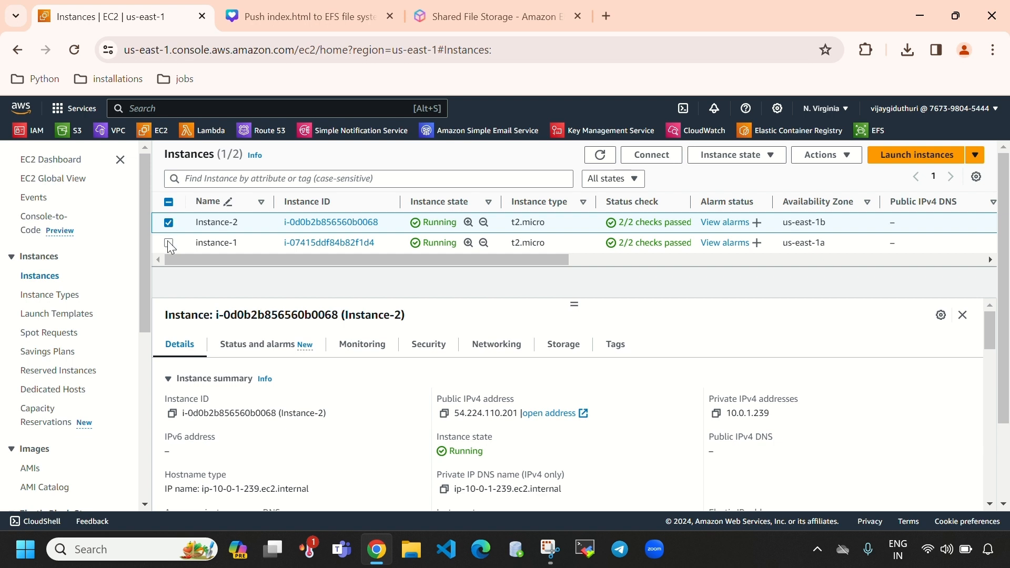
left_click(168, 223)
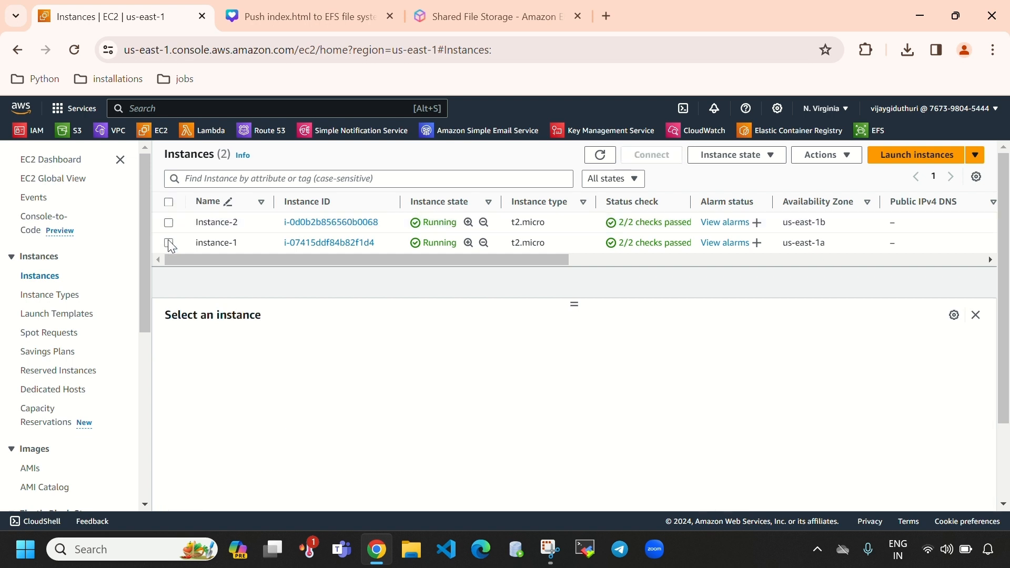
left_click(168, 243)
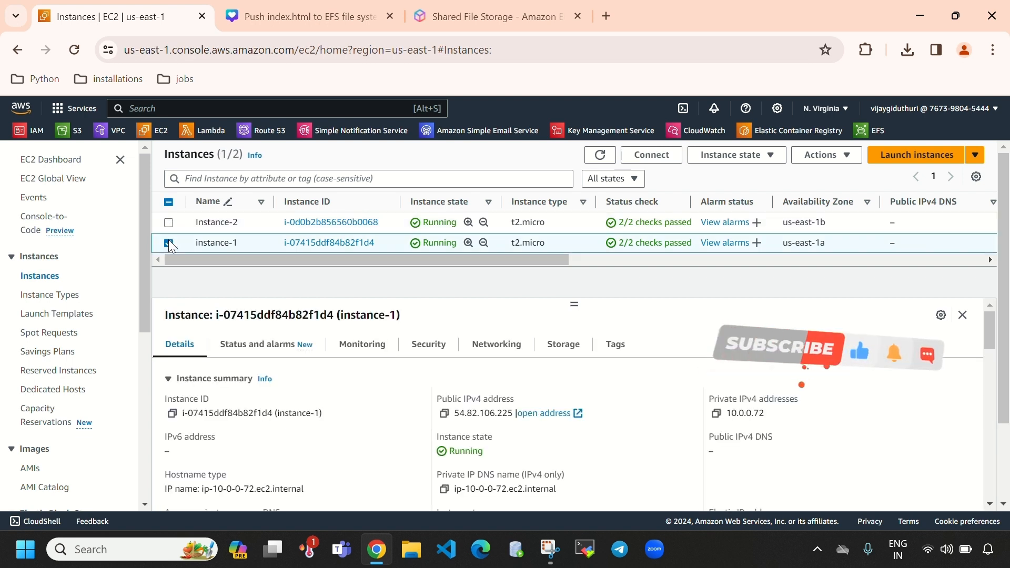
left_click(445, 413)
- Switch to MobaXterm and create an SSH session with remote host 54.82.106.225 and username ec2-user
left_click(586, 552)
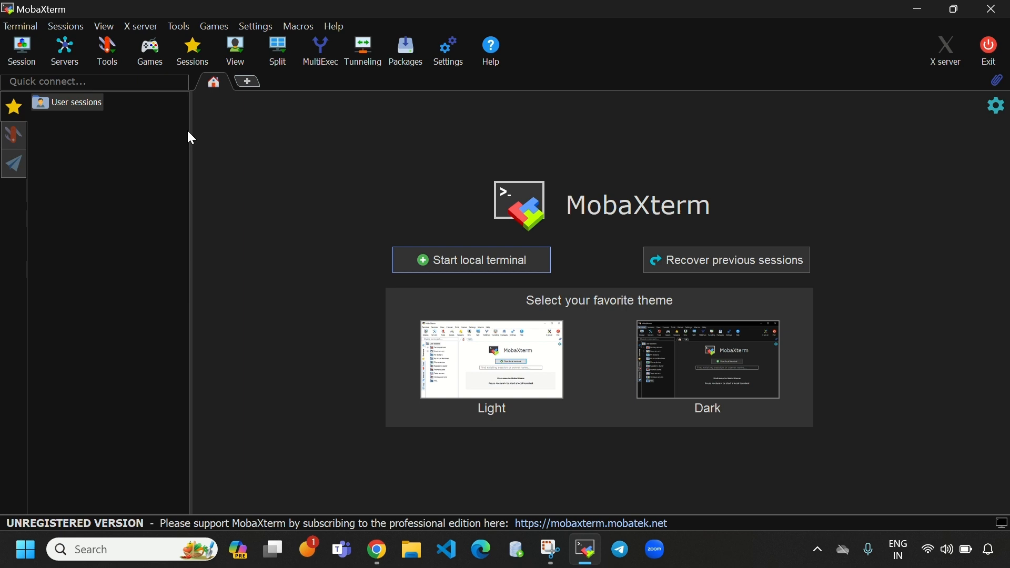
left_click(21, 50)
left_click(213, 124)
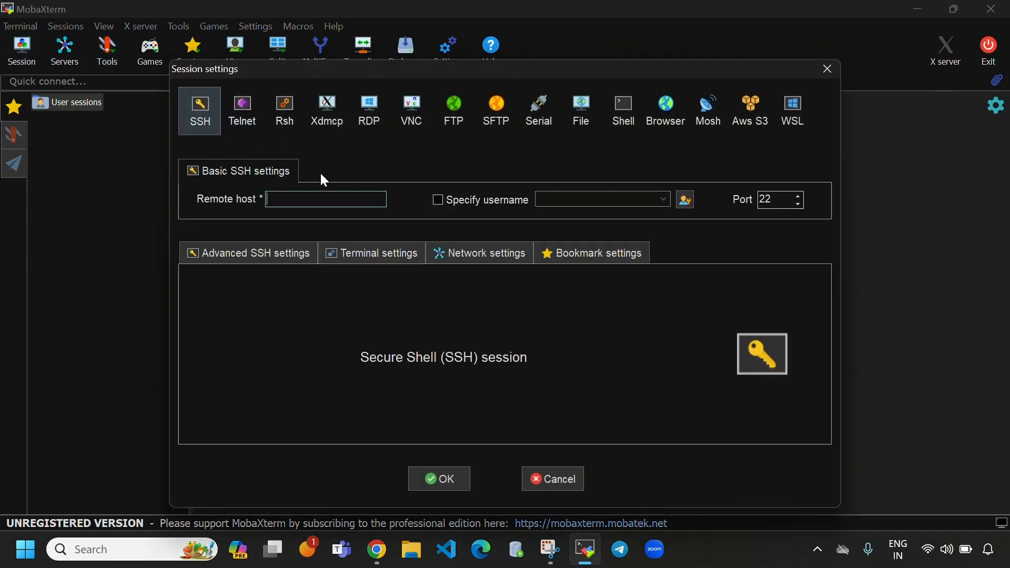
type("54.82.106.225")
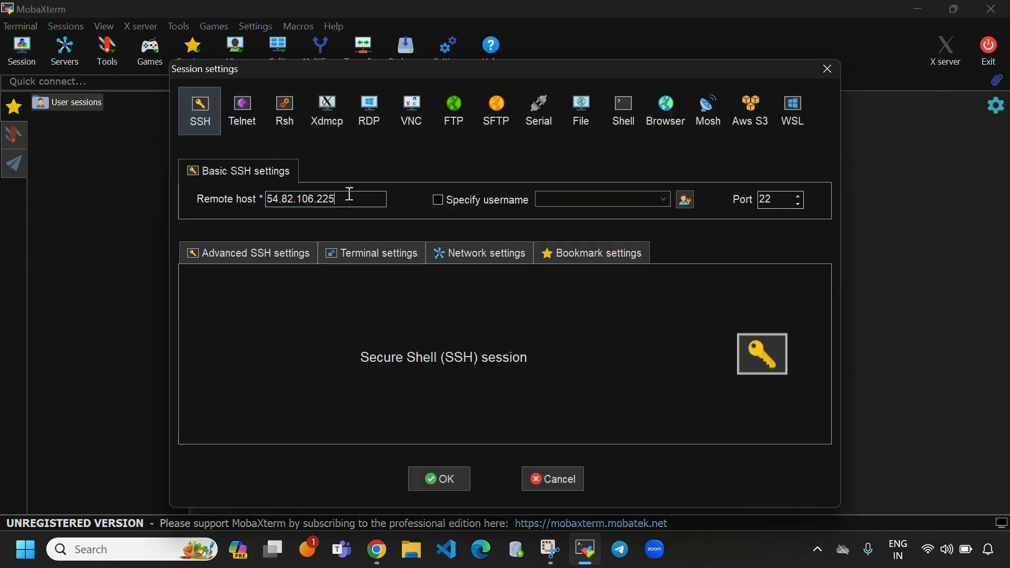
left_click(437, 201)
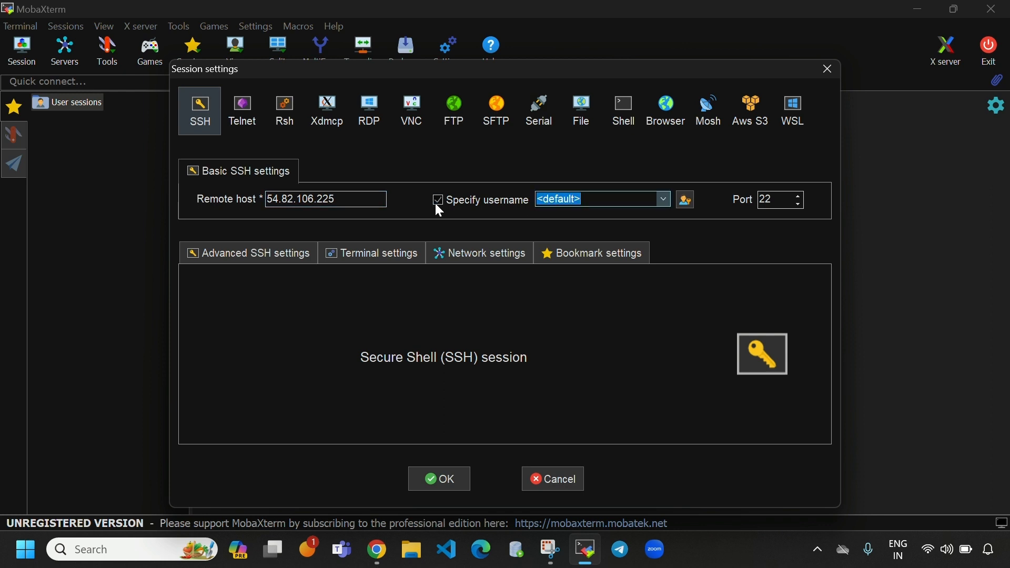
type("ec2-user")
- Set ec2key.pem from Downloads as the private key for the instance-1 session and connect
left_click(311, 257)
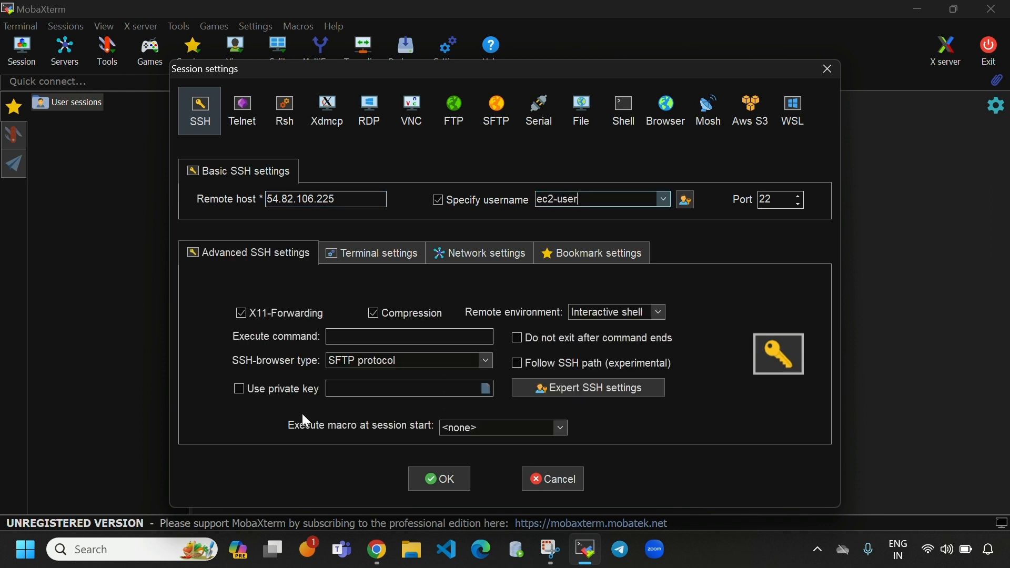
left_click(239, 389)
left_click(487, 388)
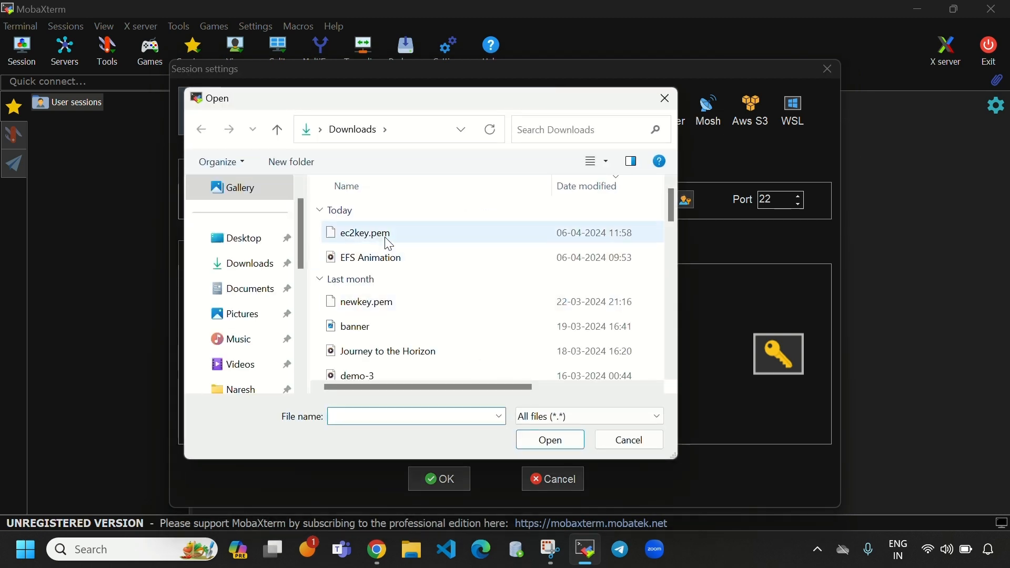
left_click(389, 245)
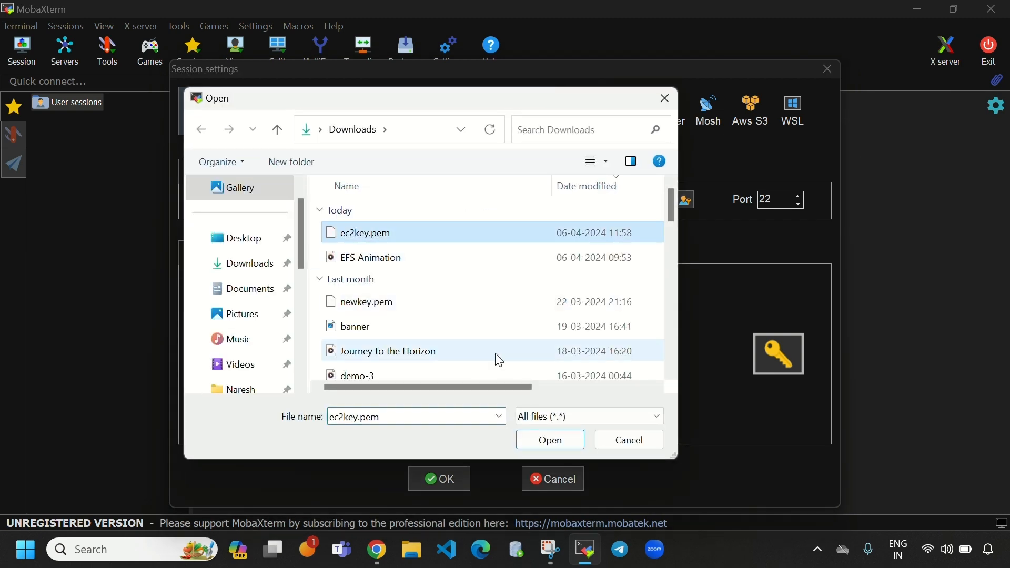
left_click(550, 439)
left_click(442, 480)
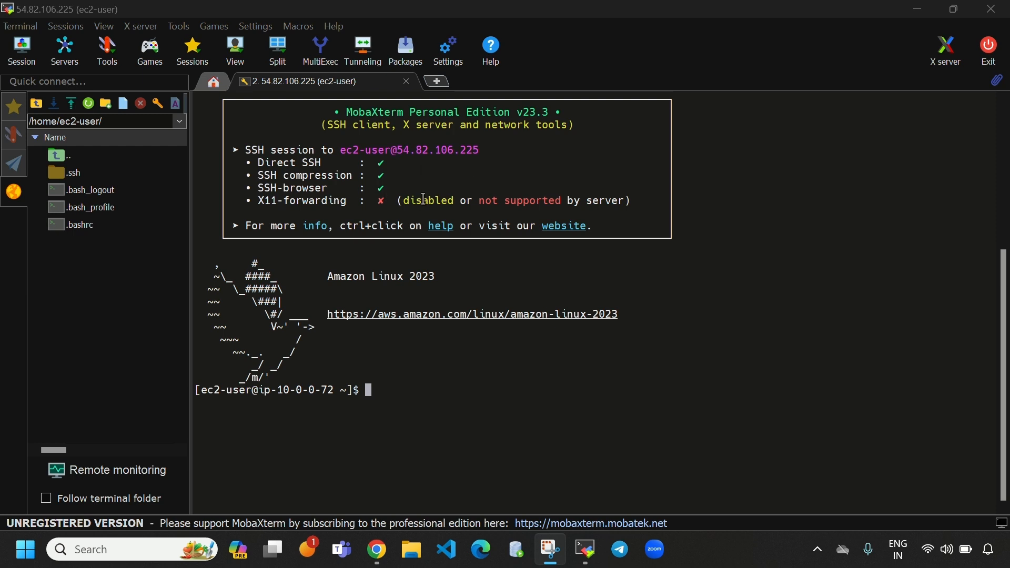
- Start a second SSH session, and copy the public IPv4 address of Instance-2 from the EC2 console in Chrome
left_click(30, 64)
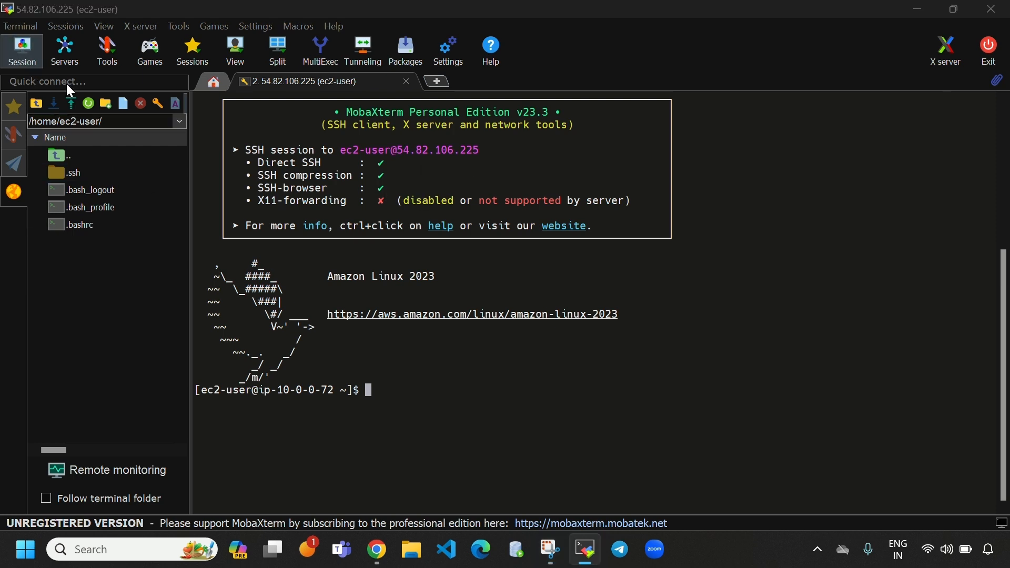
left_click(200, 111)
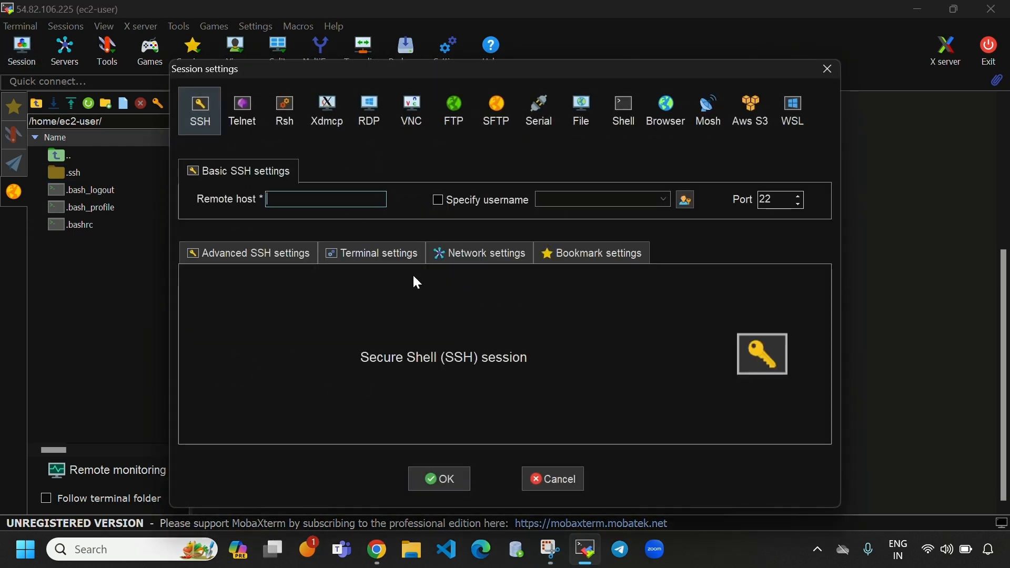
left_click(377, 549)
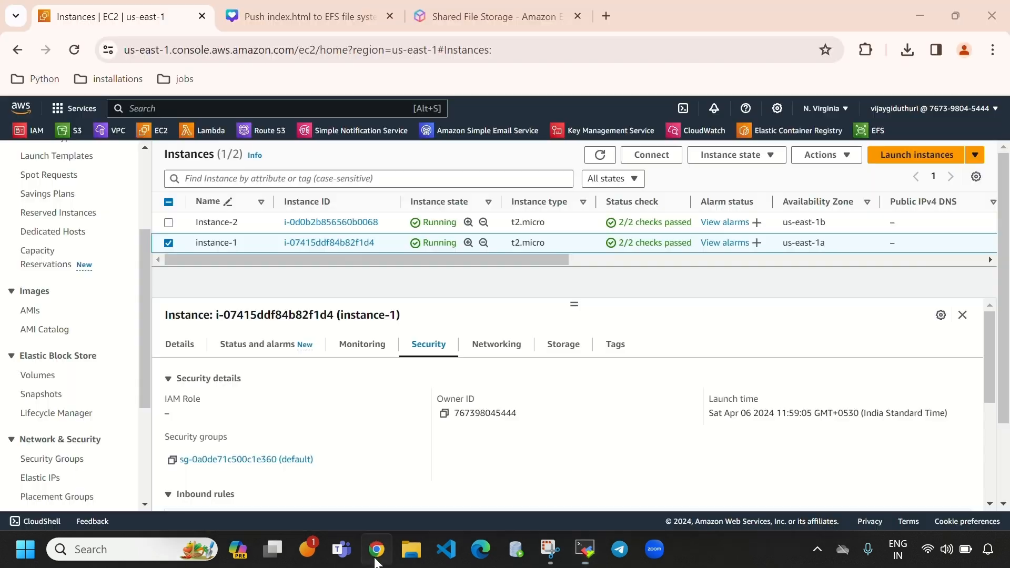
left_click(168, 243)
left_click(169, 222)
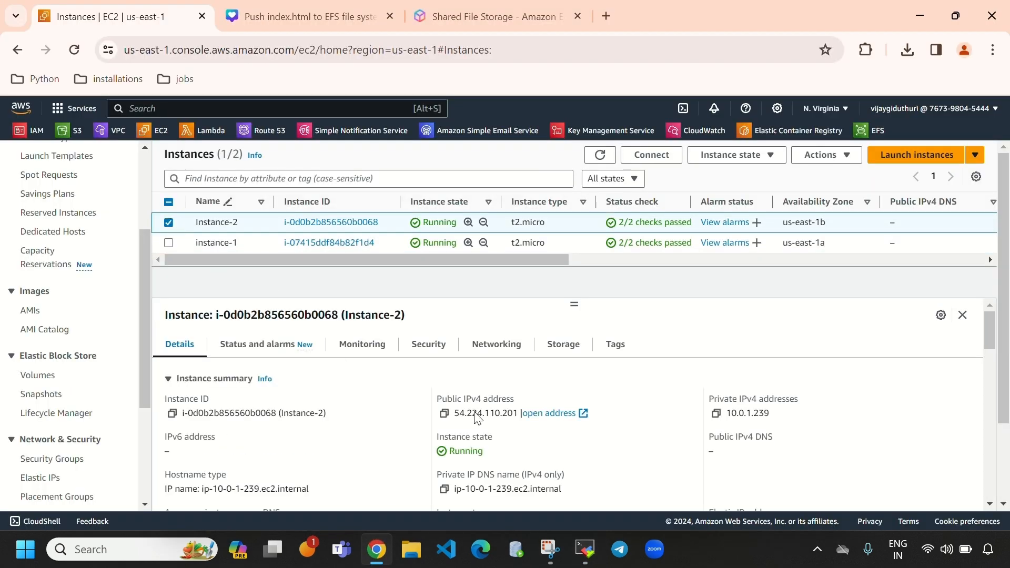
left_click(444, 413)
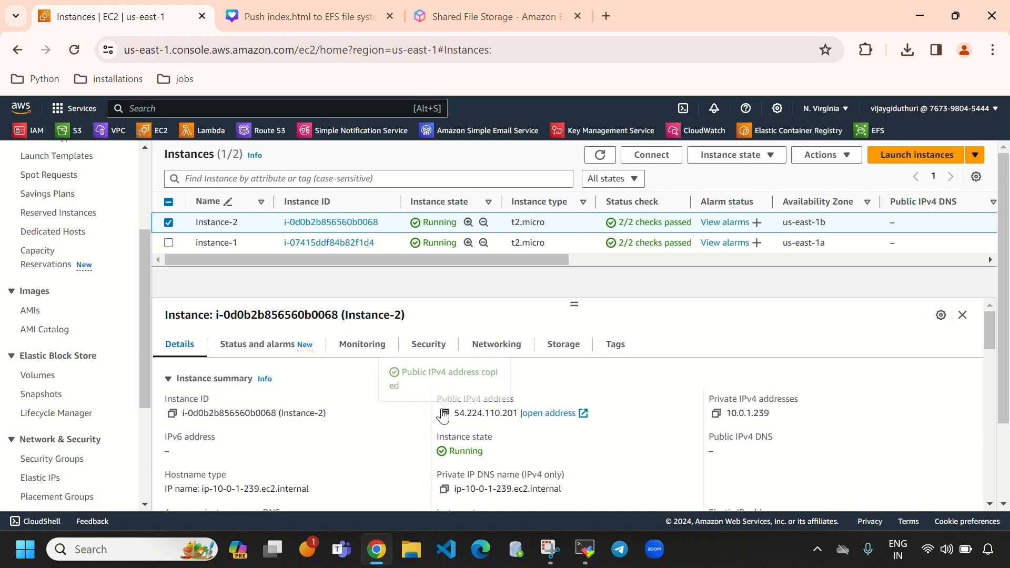
- Back in MobaXterm, set the second session's remote host to 54.224.110.201 and its username to ec2-user
left_click(584, 549)
left_click(354, 200)
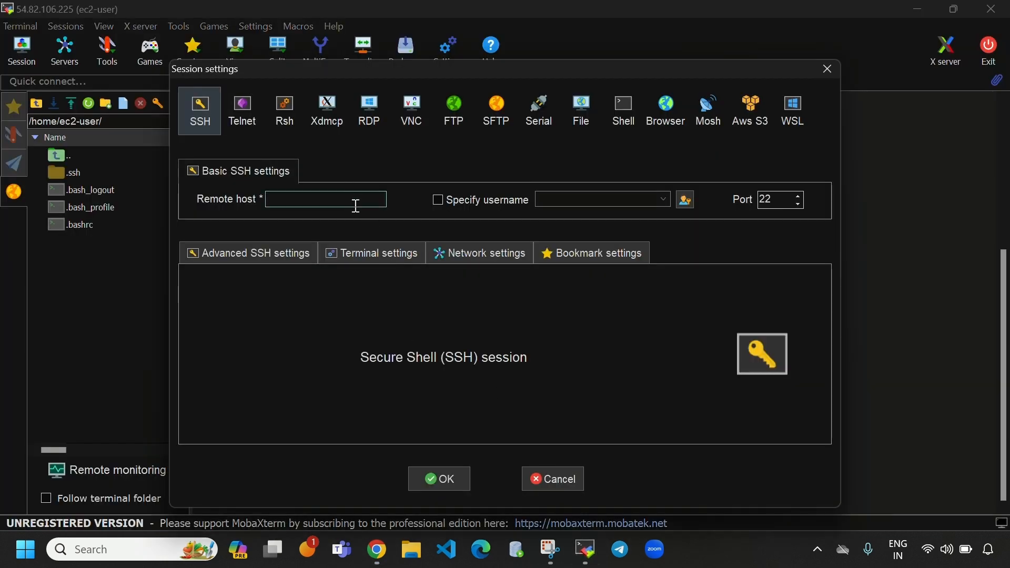
key("ctrl+v")
left_click(436, 201)
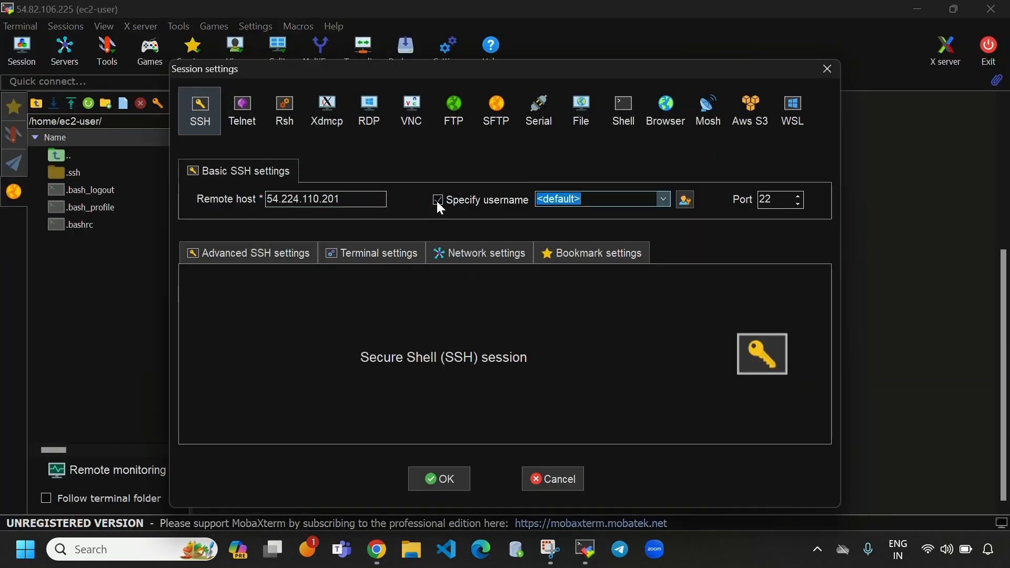
type("ec2-user")
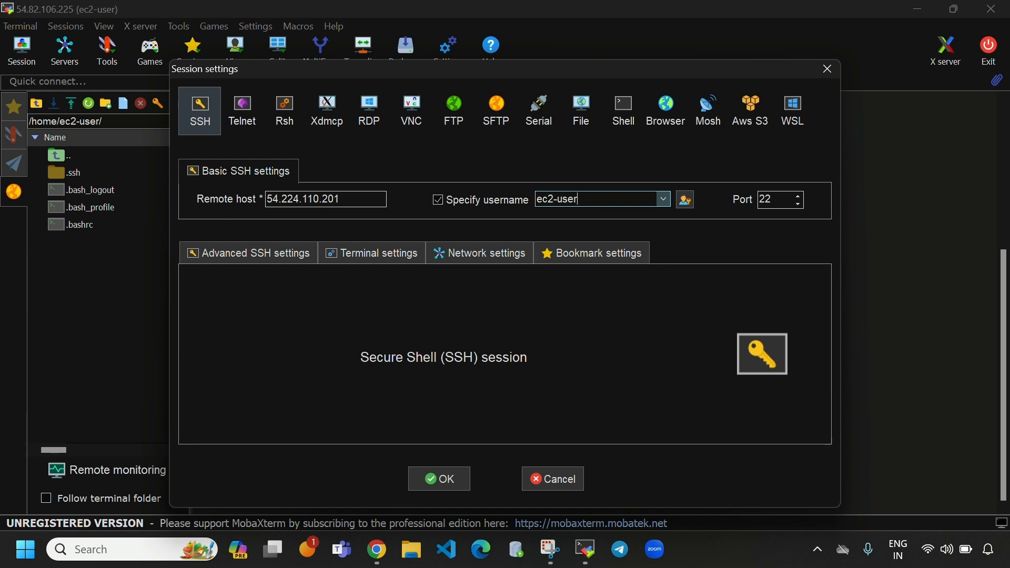
- Set ec2key.pem as the private key for the Instance-2 session and connect
left_click(300, 252)
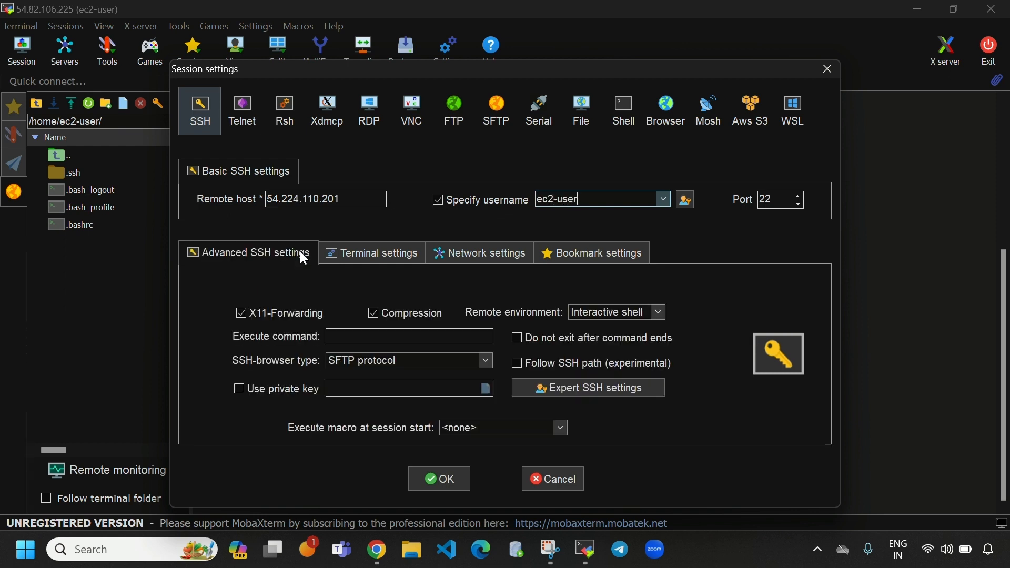
left_click(239, 390)
left_click(484, 391)
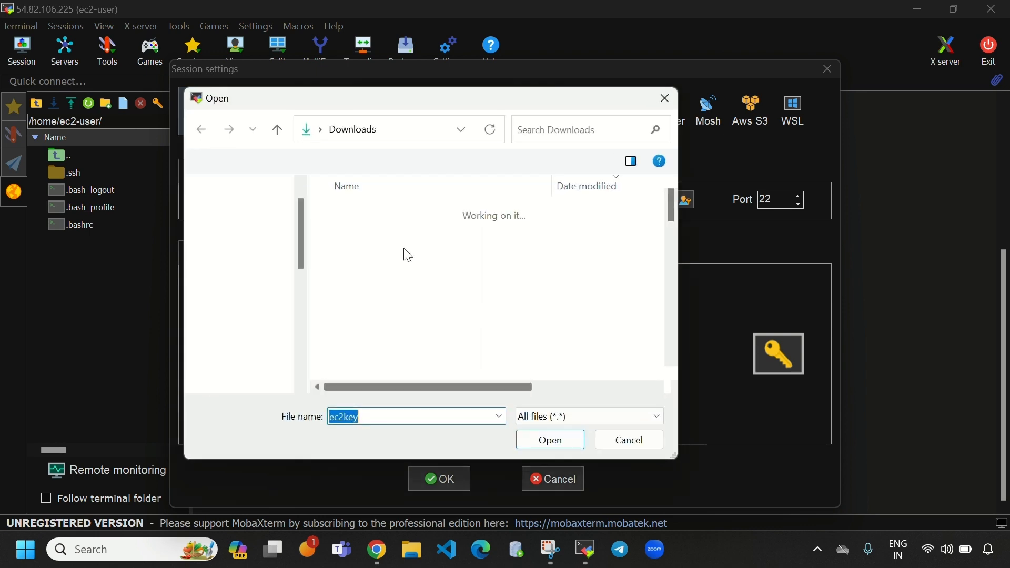
left_click(417, 233)
left_click(550, 439)
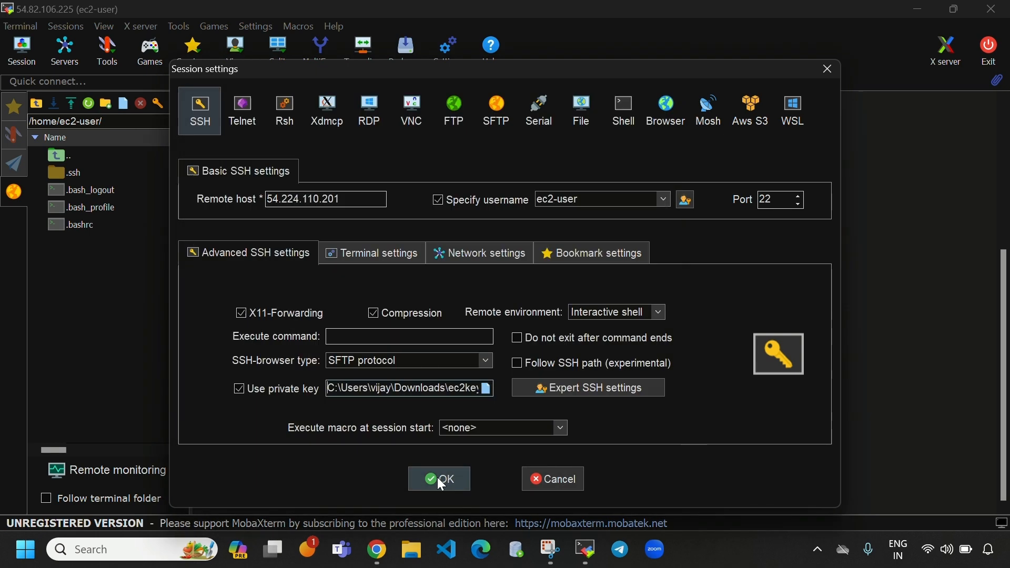
left_click(438, 479)
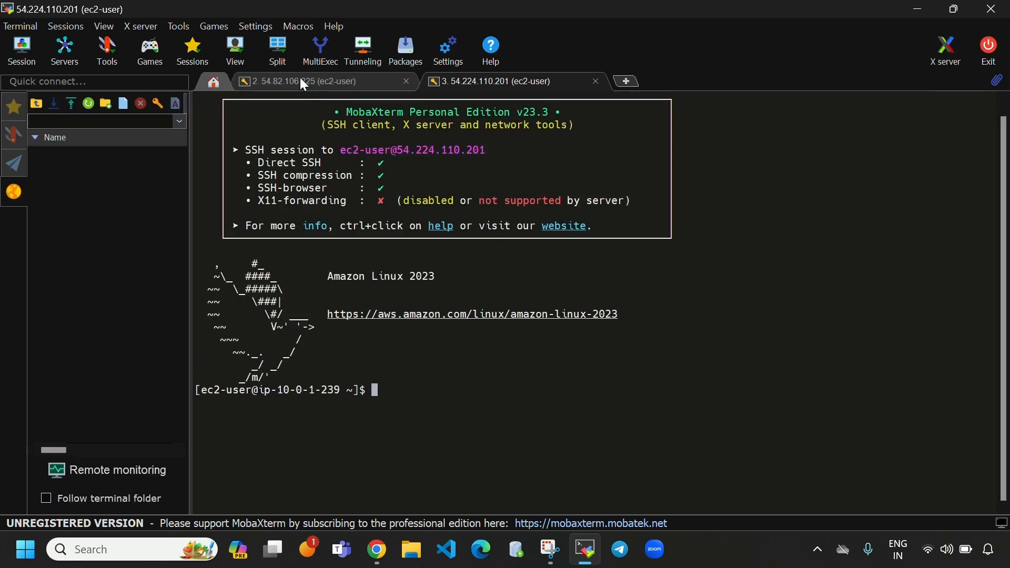
- Turn on multi-execution for the two SSH sessions and run sudo yum update -y on both instances
left_click(314, 49)
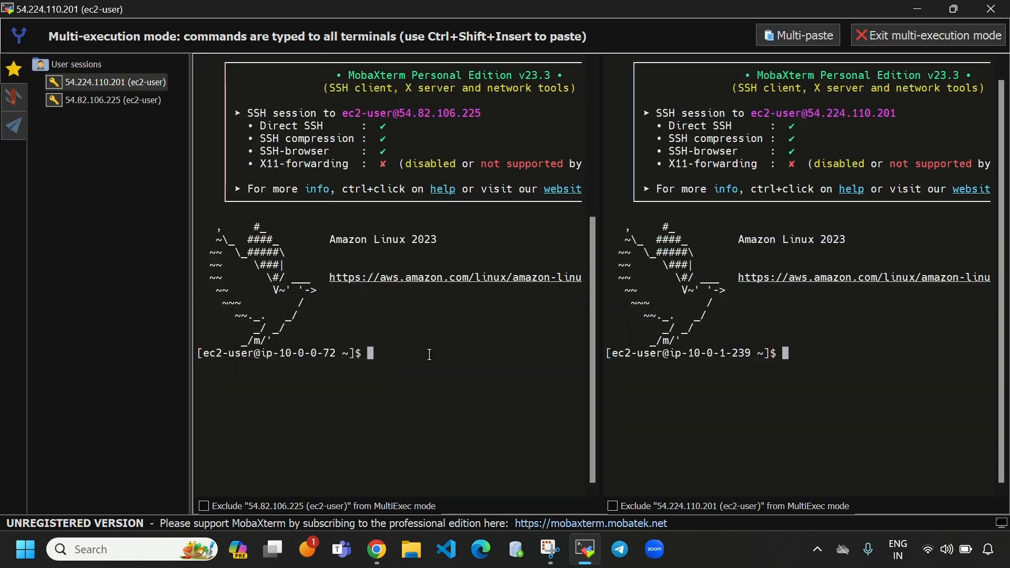
type("sudo yu")
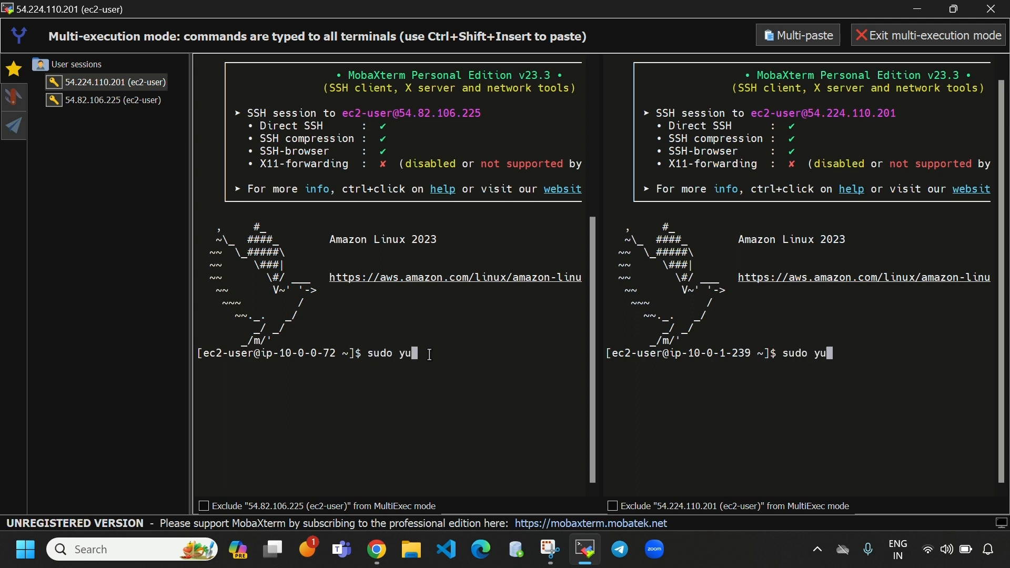
type("m update ")
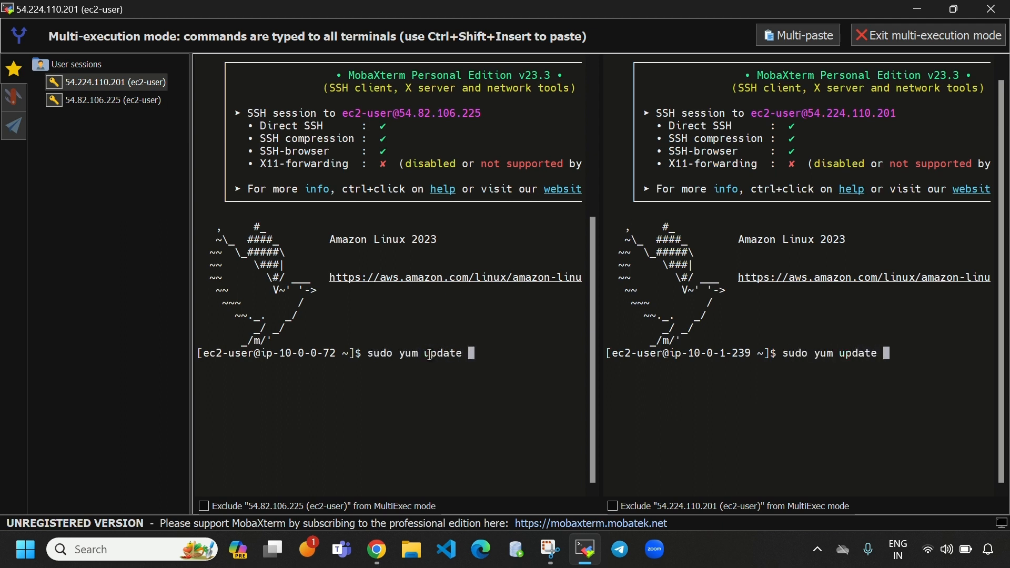
type("-y")
key("Return")
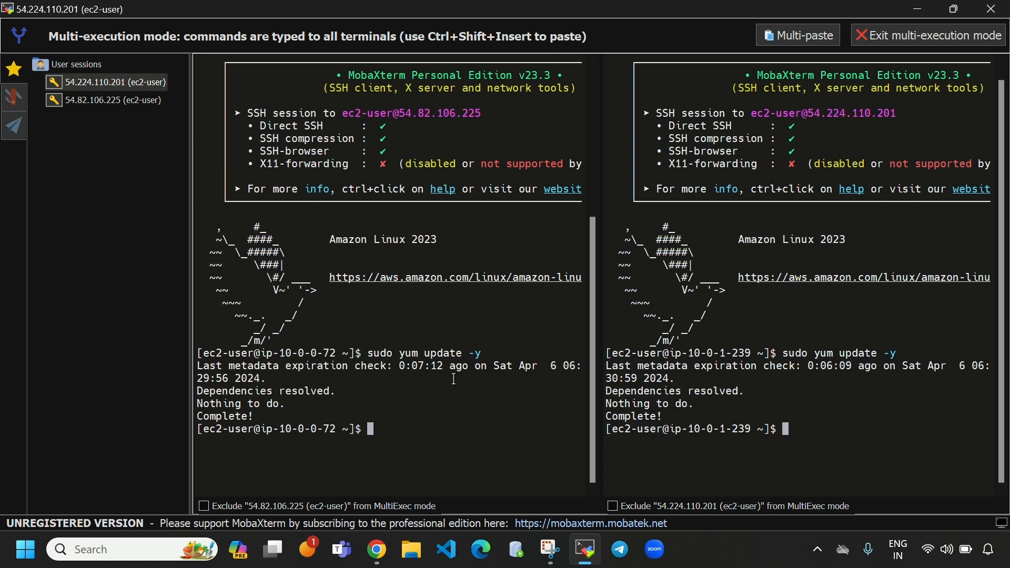
- Switch to the root user with sudo -i on both instances, clear the terminals and change to the / directory
type("sudo -i")
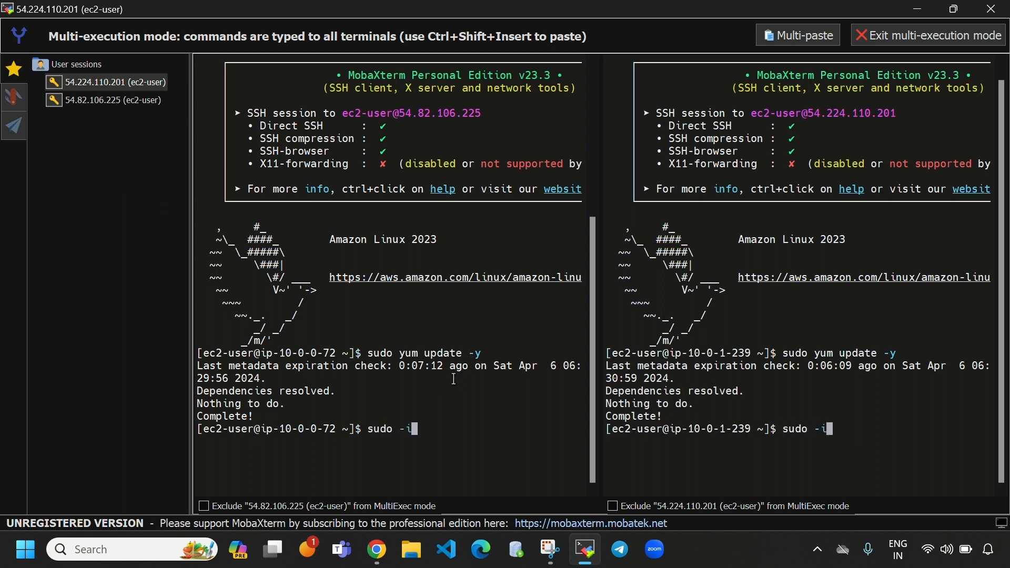
key("Return")
key("ctrl+l")
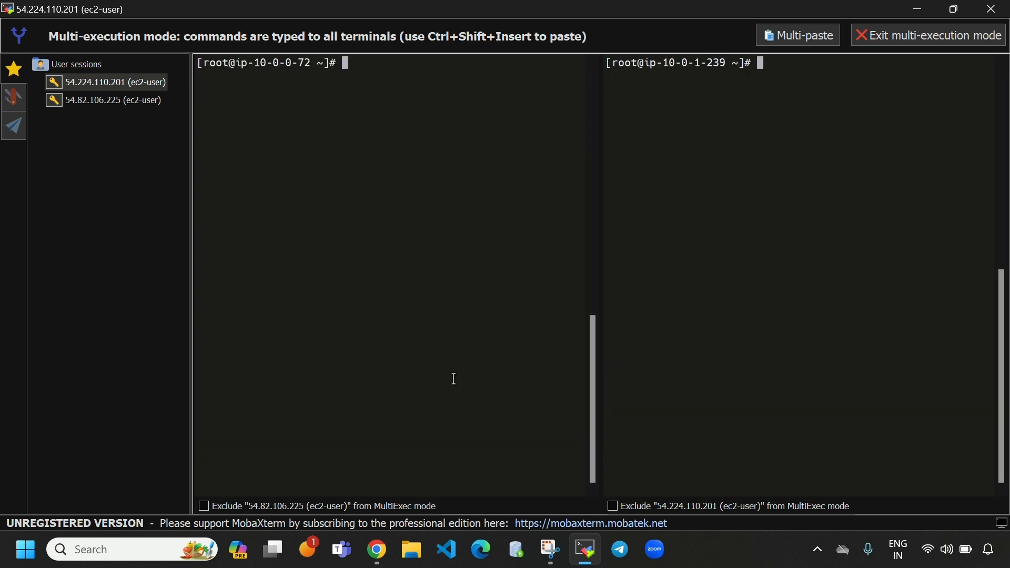
type("cd")
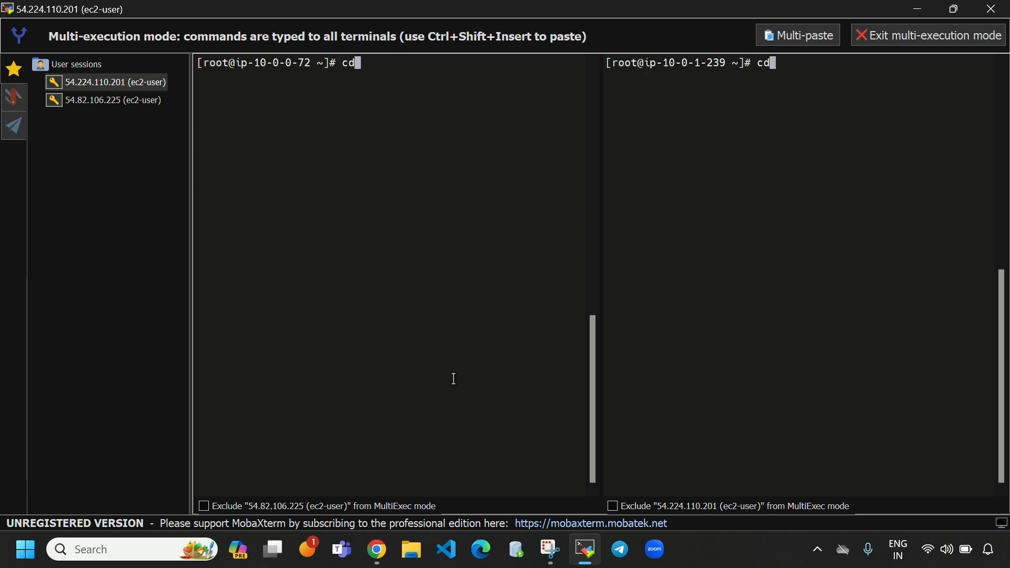
type(" /")
key("Return")
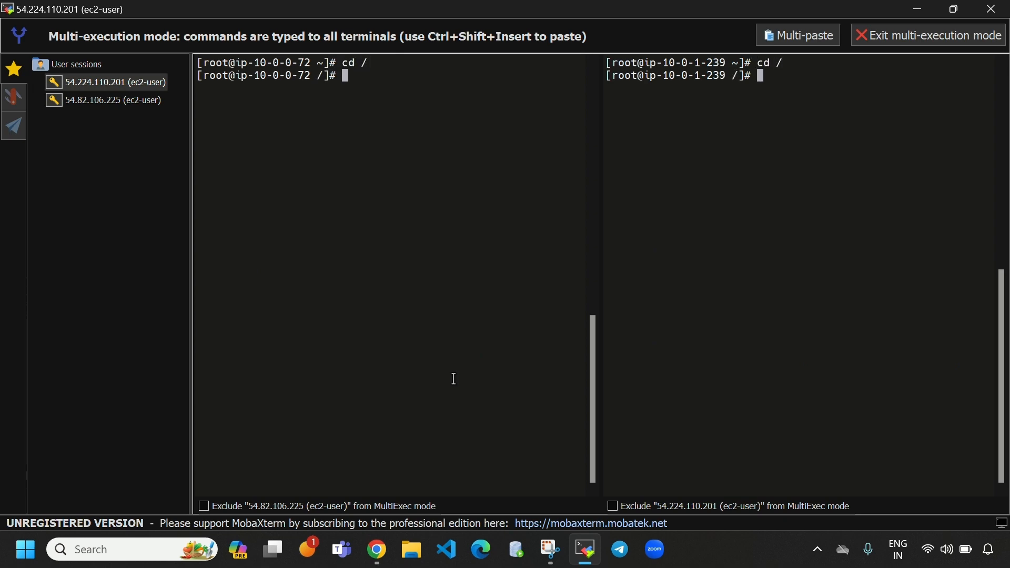
- List the contents of the / directory on both instances with ll, clearing the terminals and listing it again
type("ll")
key("Return")
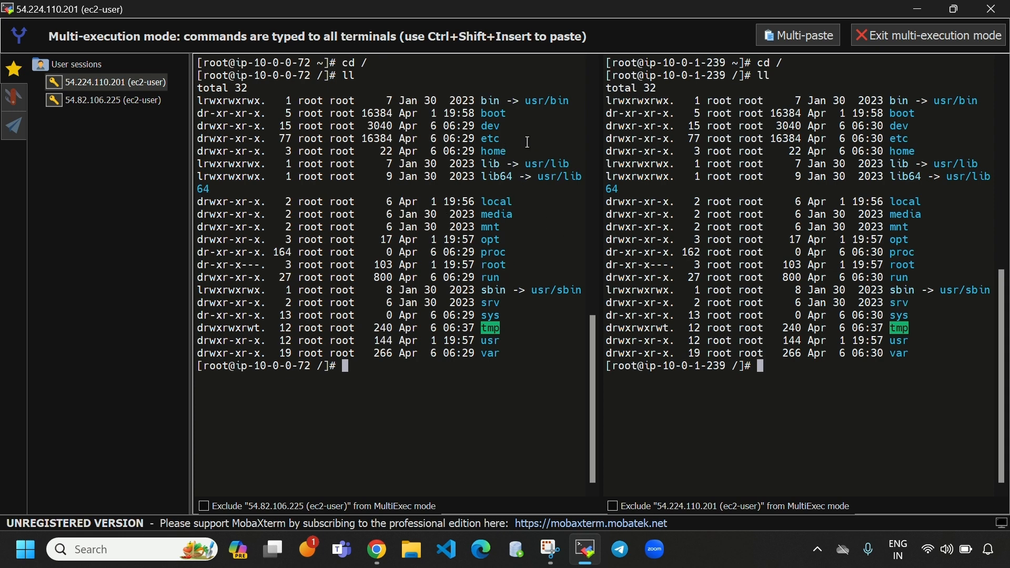
key("ctrl+l")
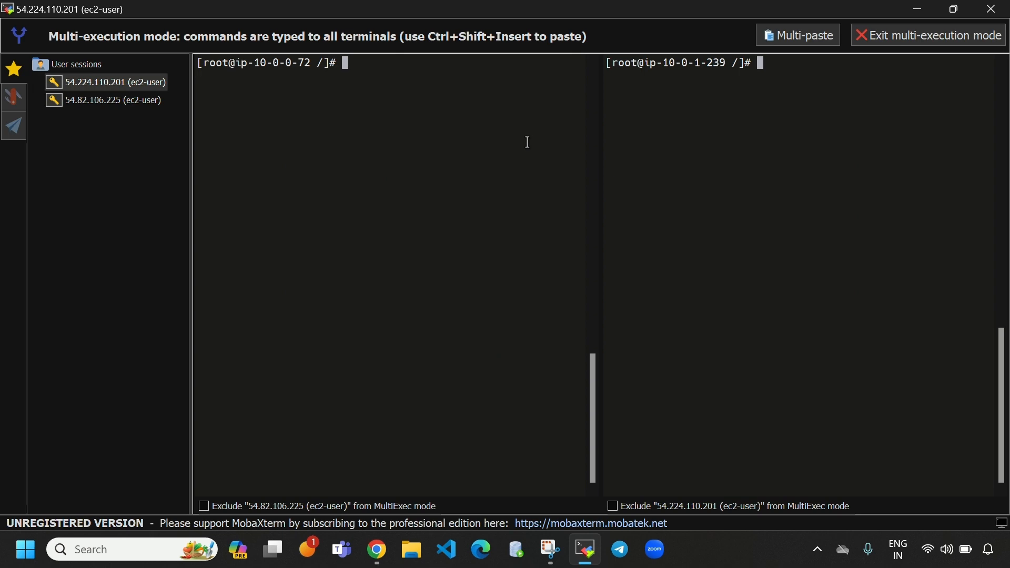
type("ml")
key("BackSpace")
key("BackSpace")
type("ll")
key("Return")
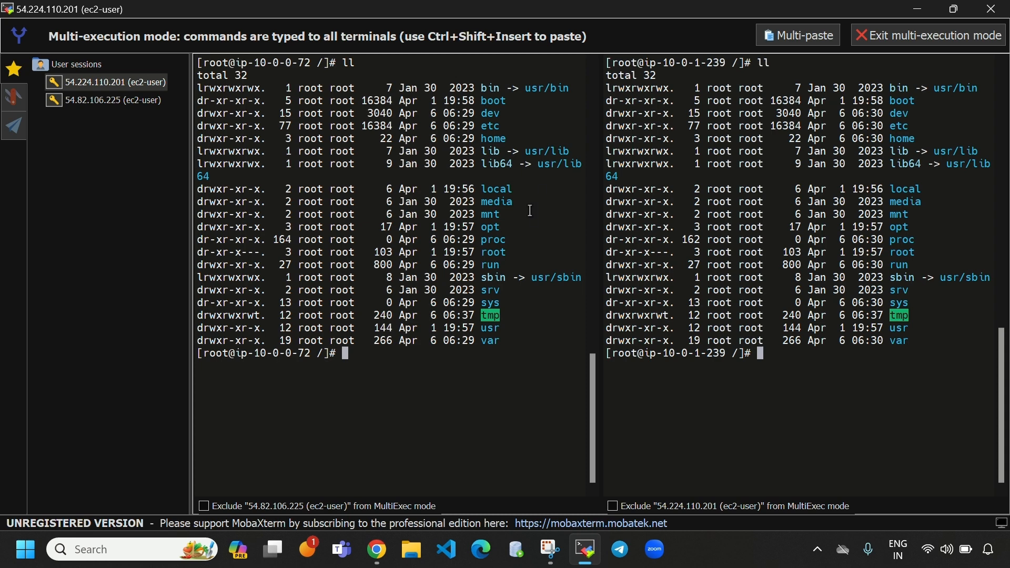
- Create a directory named efs under / on both instances with mkdir
type("mkdie")
key("BackSpace")
key("BackSpace")
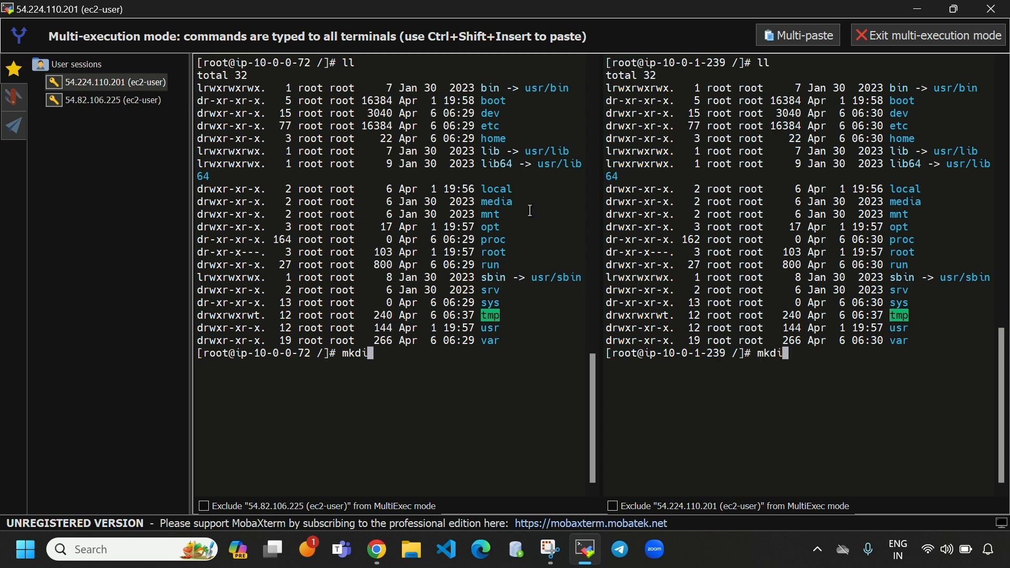
type("r efs")
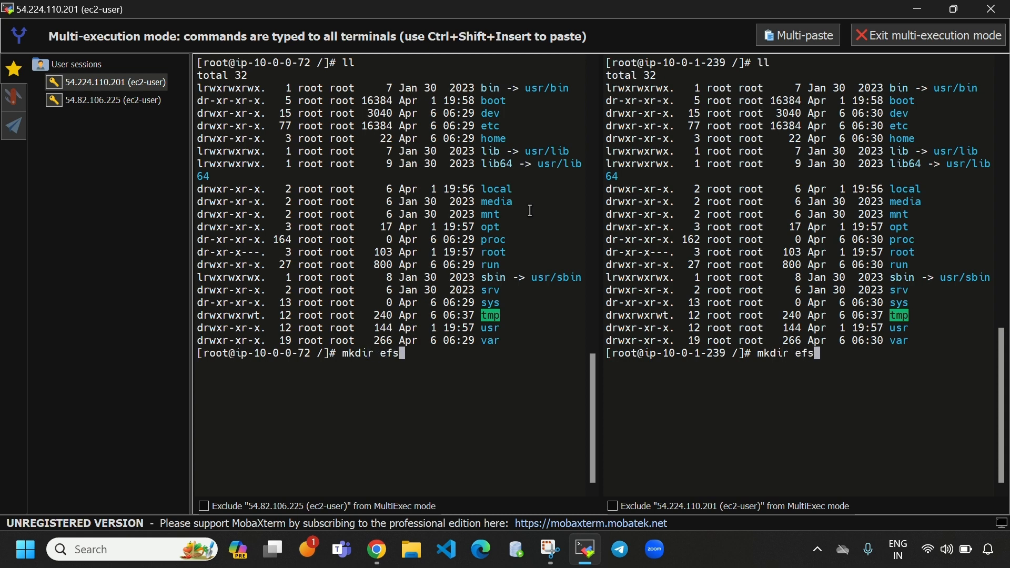
key("Return")
- List the / directory to check for efs on both instances, and display their mounted file systems with df -h
type("ll")
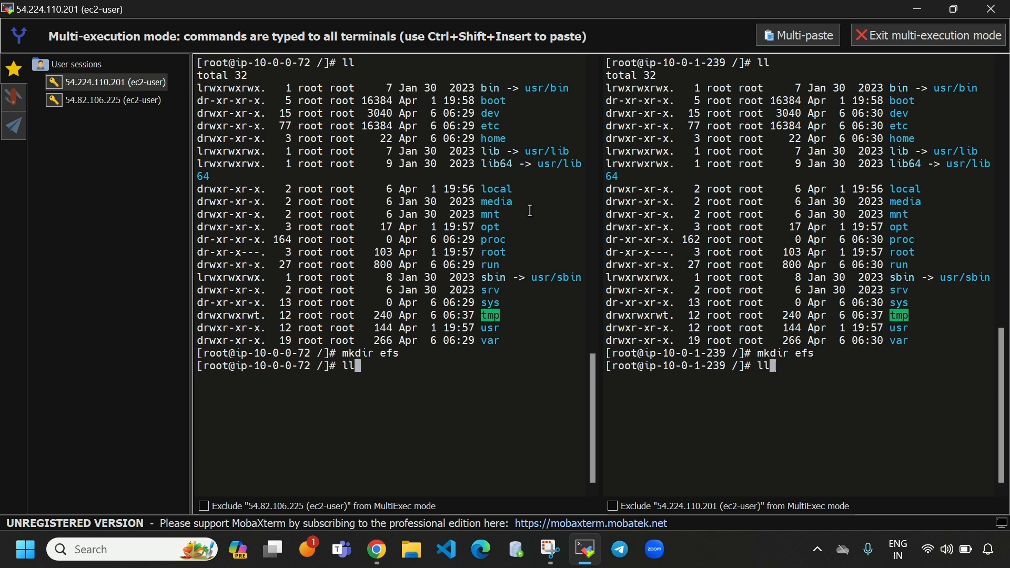
key("Return")
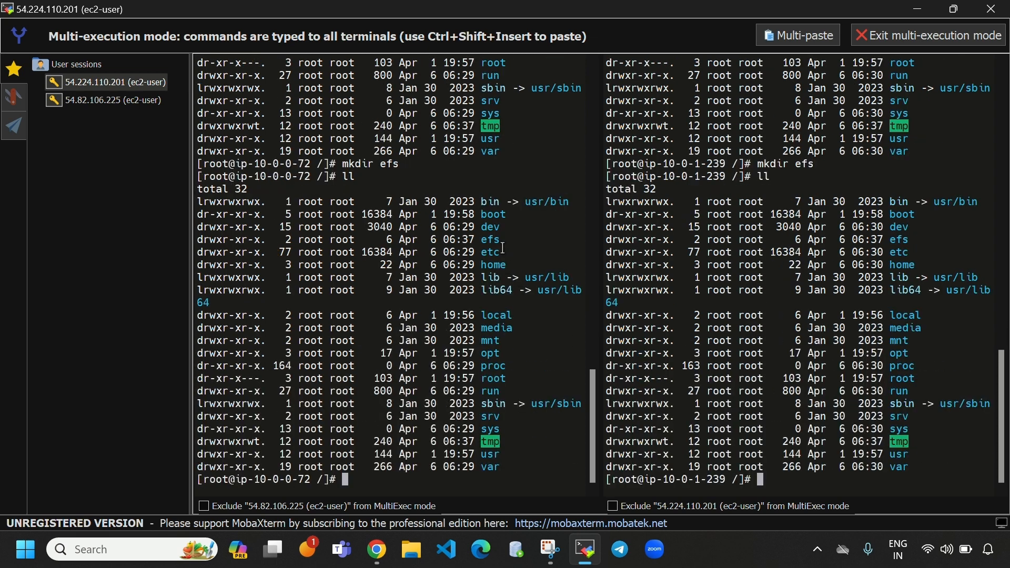
double_click(500, 241)
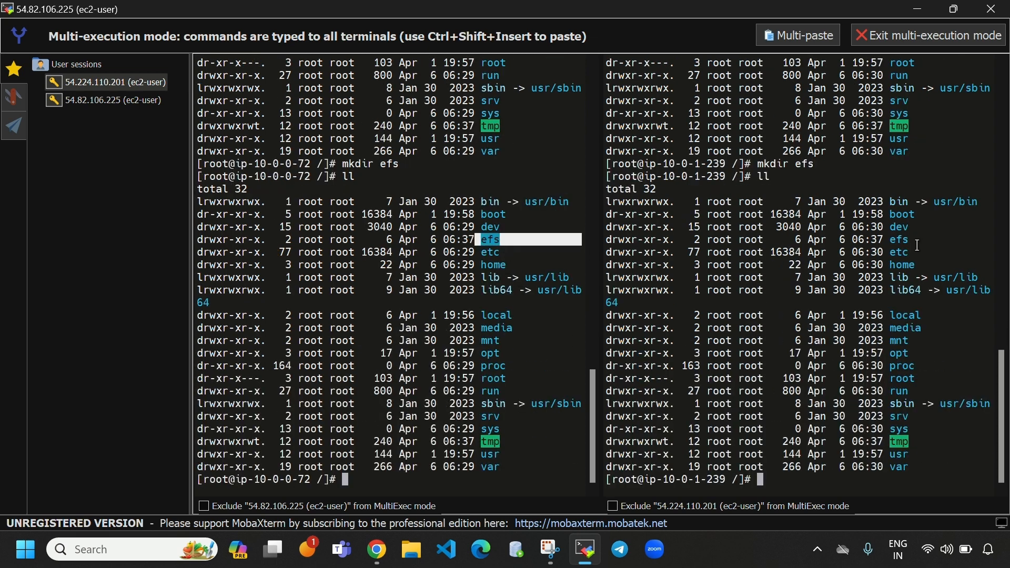
double_click(900, 240)
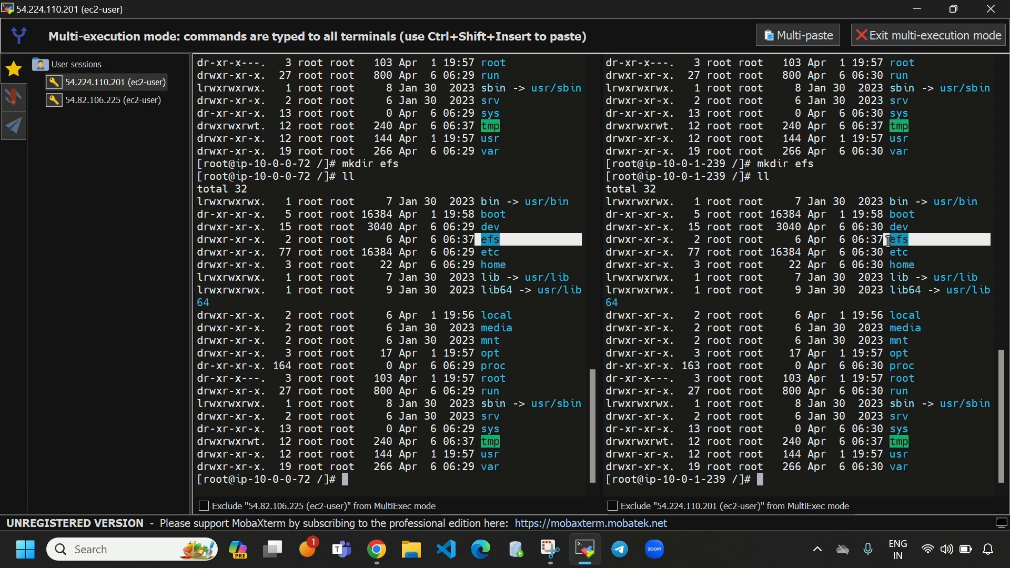
left_click(434, 484)
key("ctrl+l")
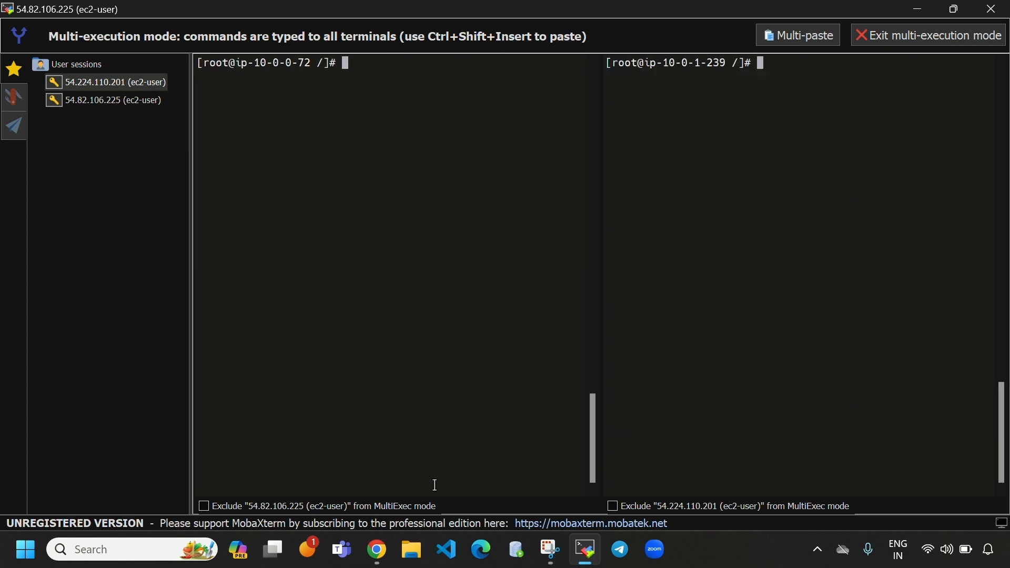
type("df -h")
key("Return")
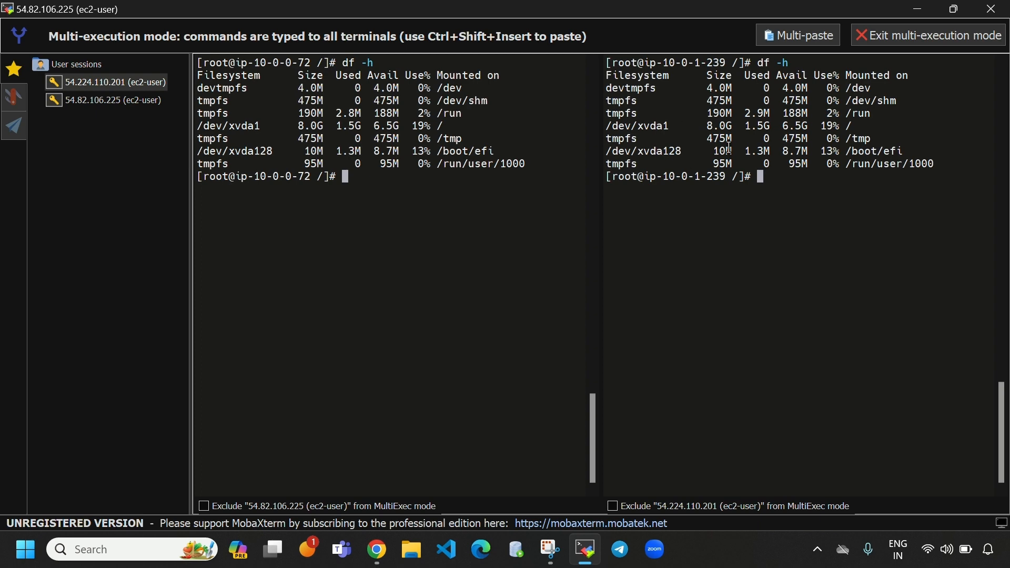
- Switch to Chrome and open the Amazon EFS console in a new browser tab
left_click(389, 547)
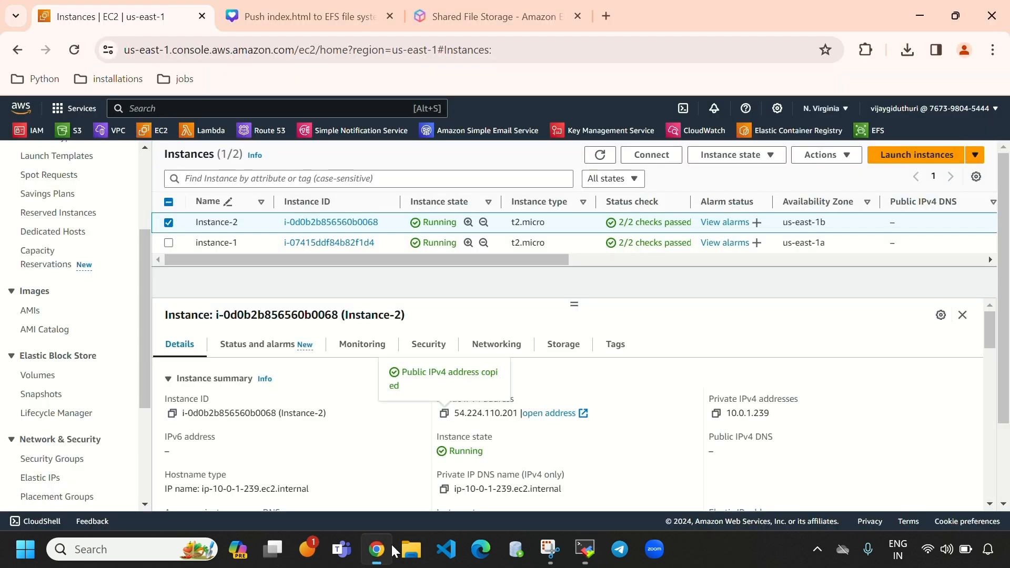
right_click(869, 130)
left_click(755, 145)
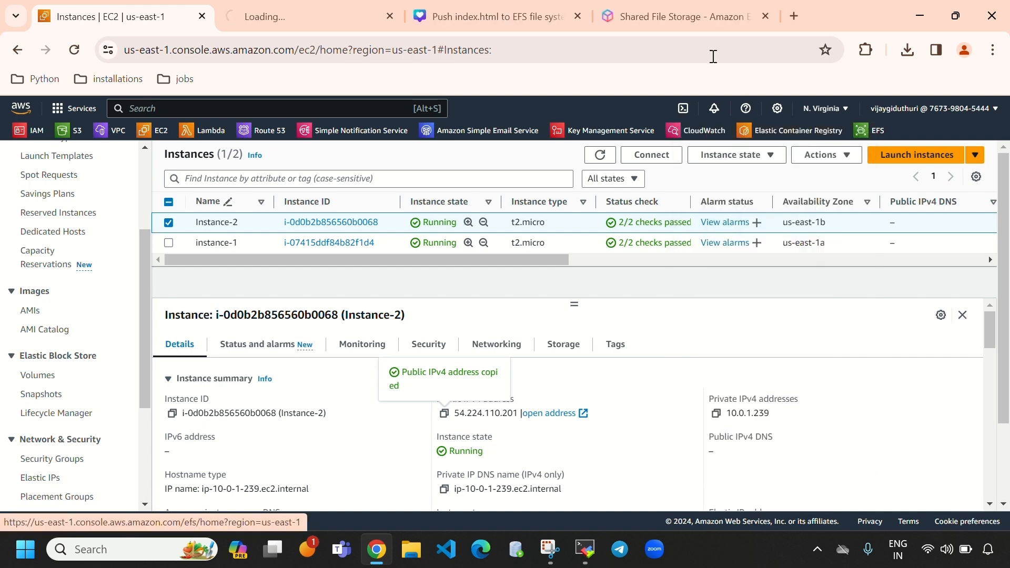
left_click(291, 9)
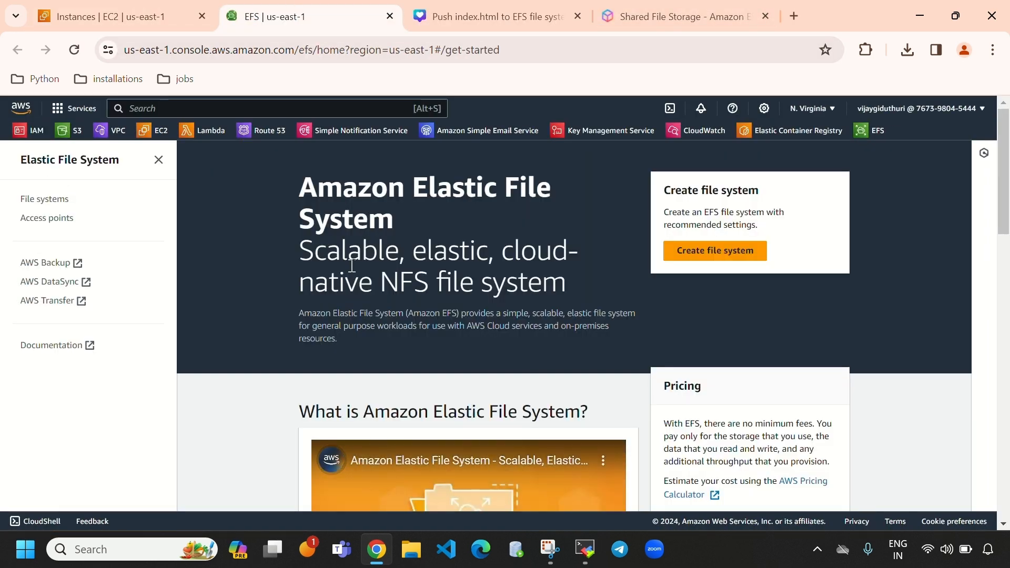
- Start creating an EFS file system, naming it my-efs and choosing my-vpc as its VPC
left_click(708, 255)
left_click(479, 308)
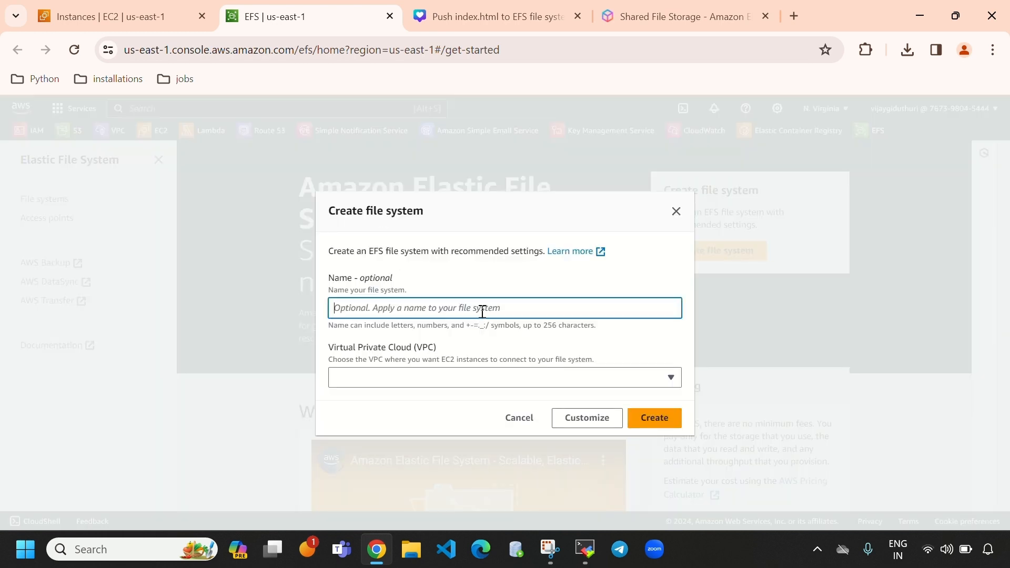
type("my-efs")
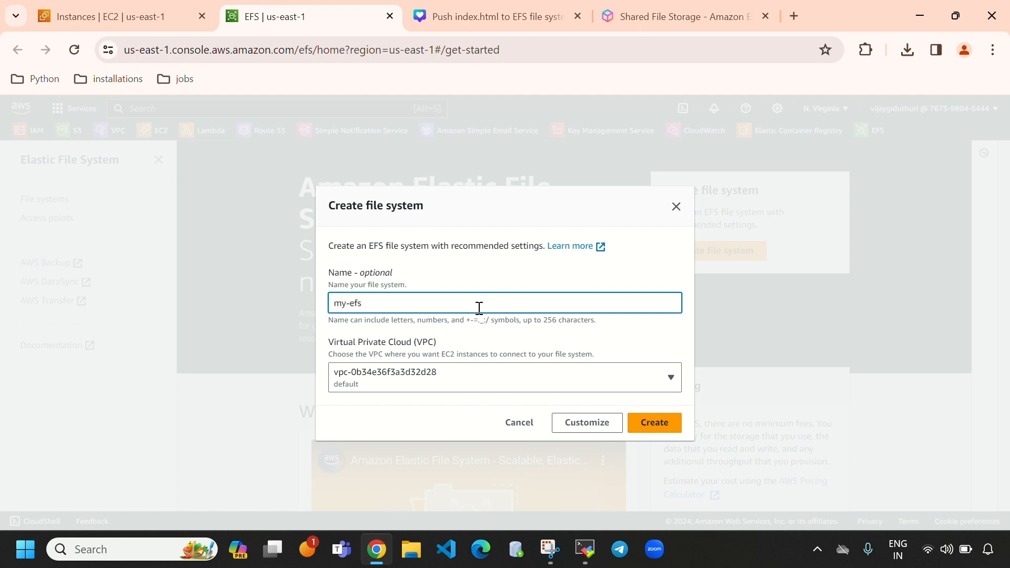
left_click(468, 377)
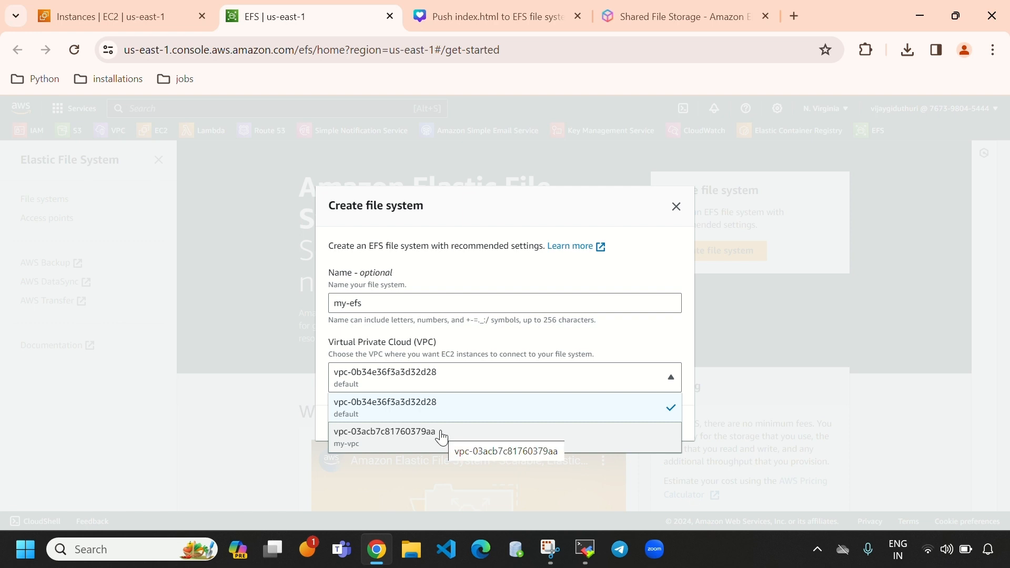
left_click(409, 436)
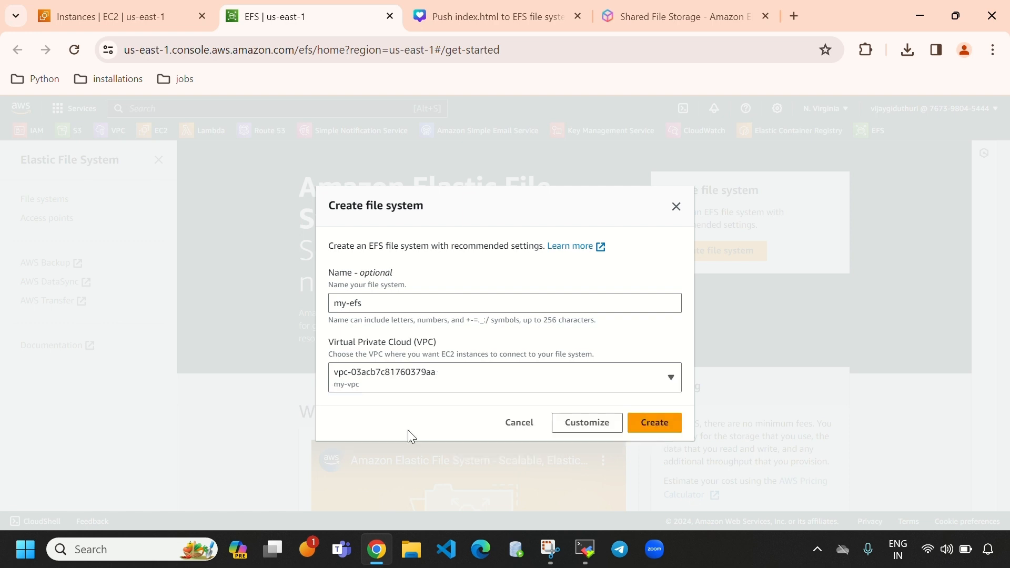
- Customize the file system, keeping the Regional type and the Enhanced, Elastic throughput defaults, and continue to network access
left_click(597, 427)
scroll(417, 386, "down", 1)
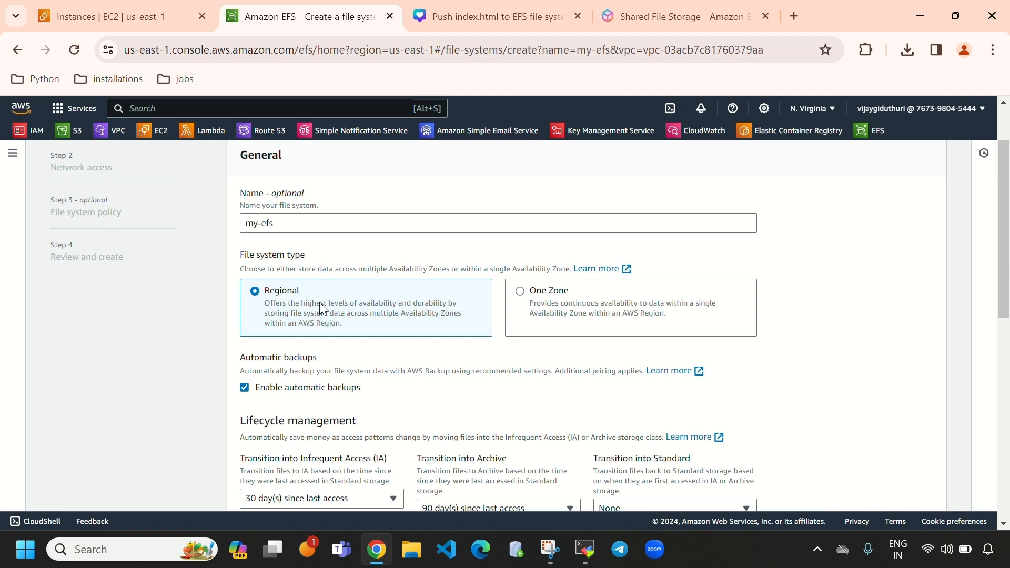
scroll(320, 302, "down", 8)
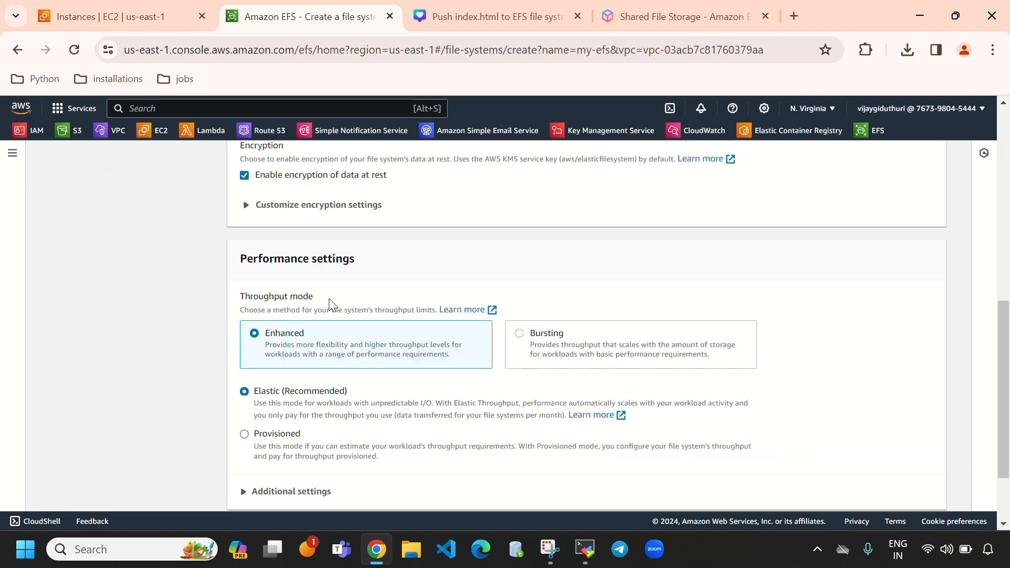
scroll(359, 373, "down", 3)
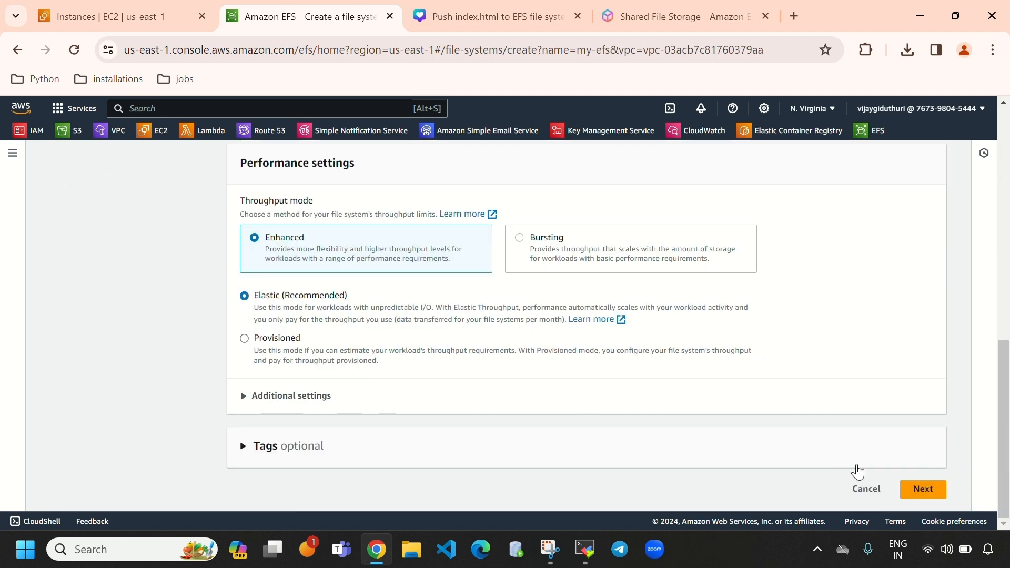
left_click(916, 486)
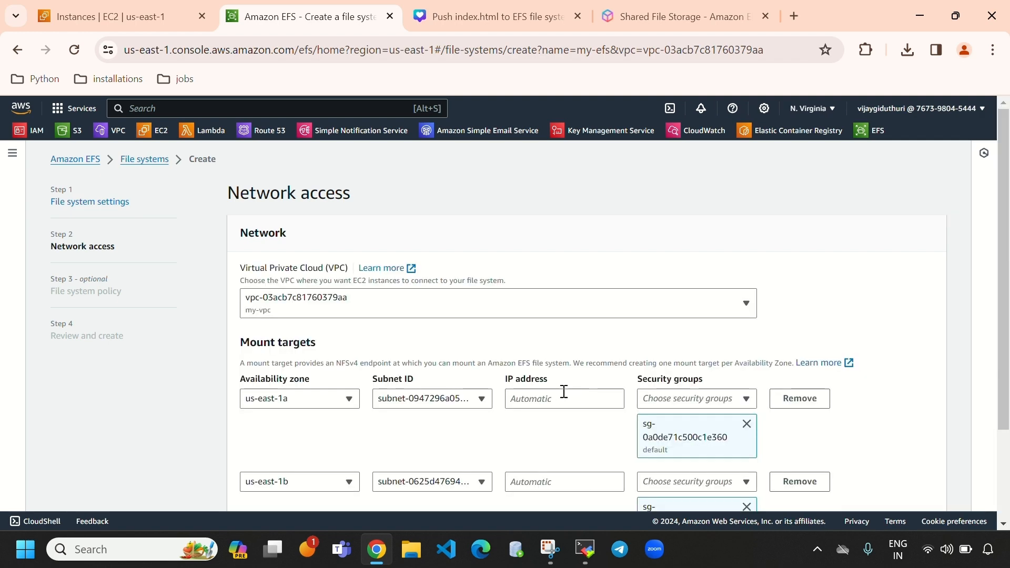
- Keep the default us-east-1a and us-east-1b mount targets with the default security group, and continue to the file system policy
scroll(648, 402, "down", 2)
scroll(646, 392, "up", 1)
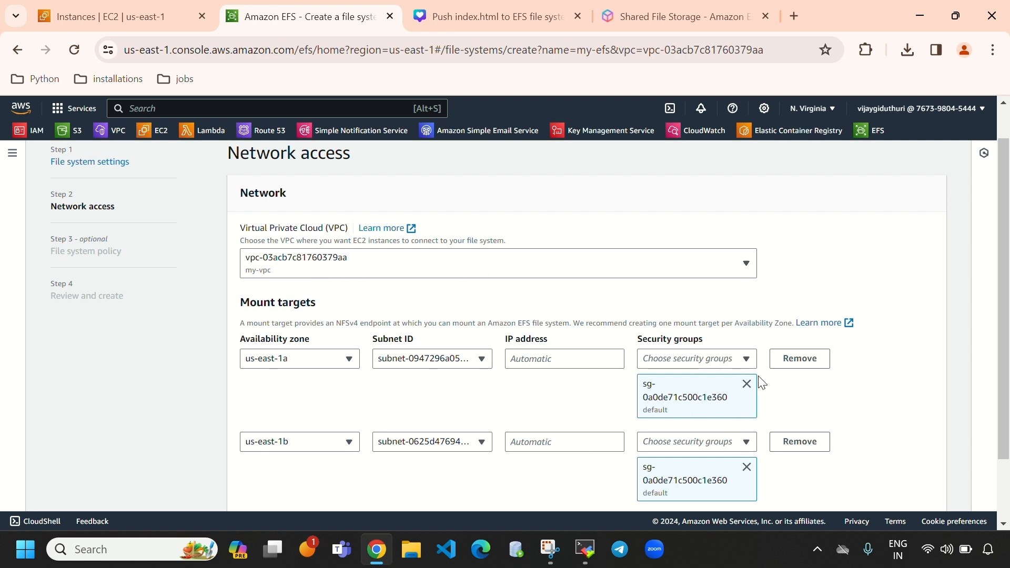
scroll(765, 416, "down", 1)
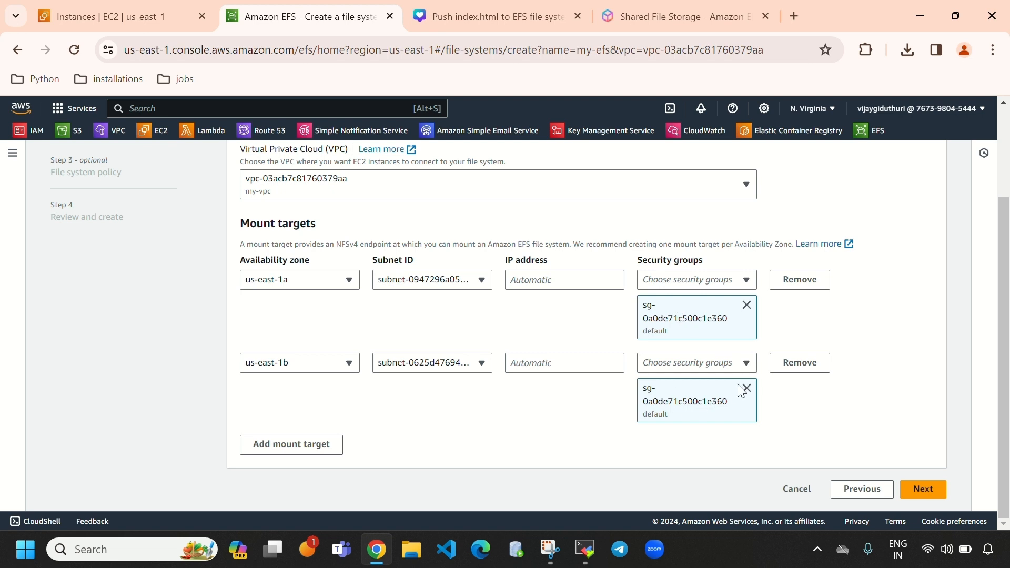
left_click(933, 491)
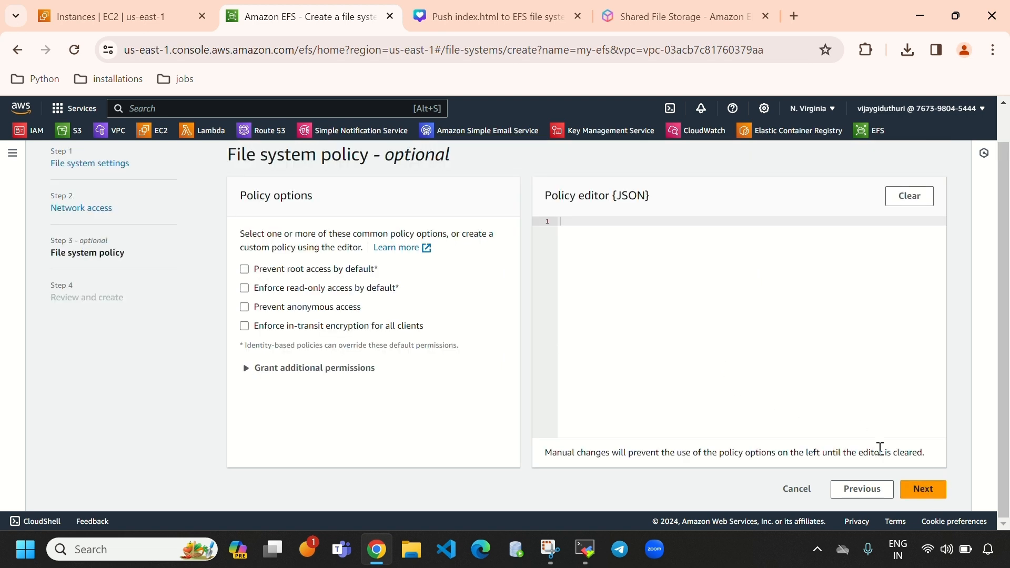
- Leave the file system policy empty, review the my-efs settings, and create the file system
left_click(931, 491)
scroll(657, 276, "up", 3)
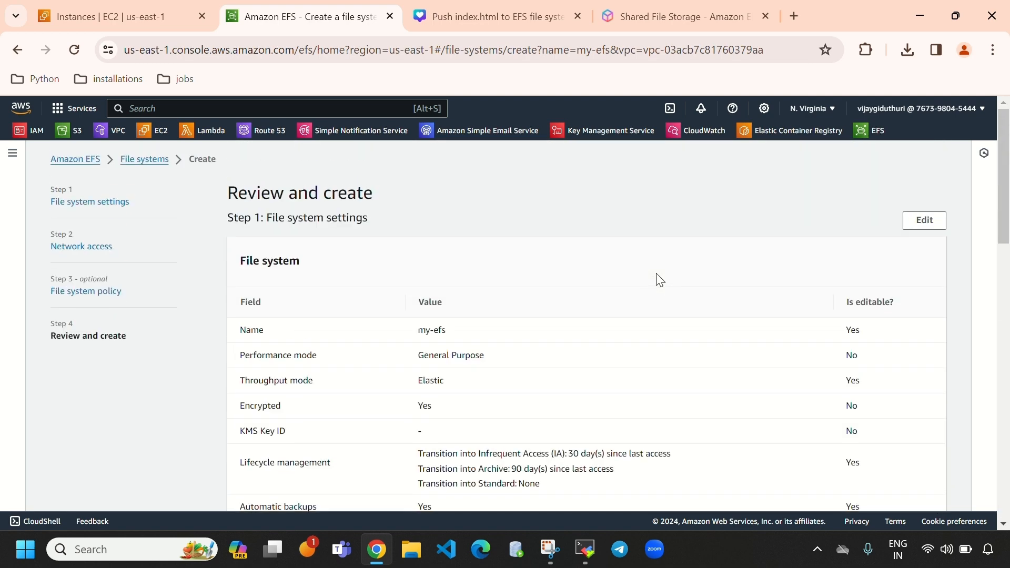
scroll(631, 353, "down", 10)
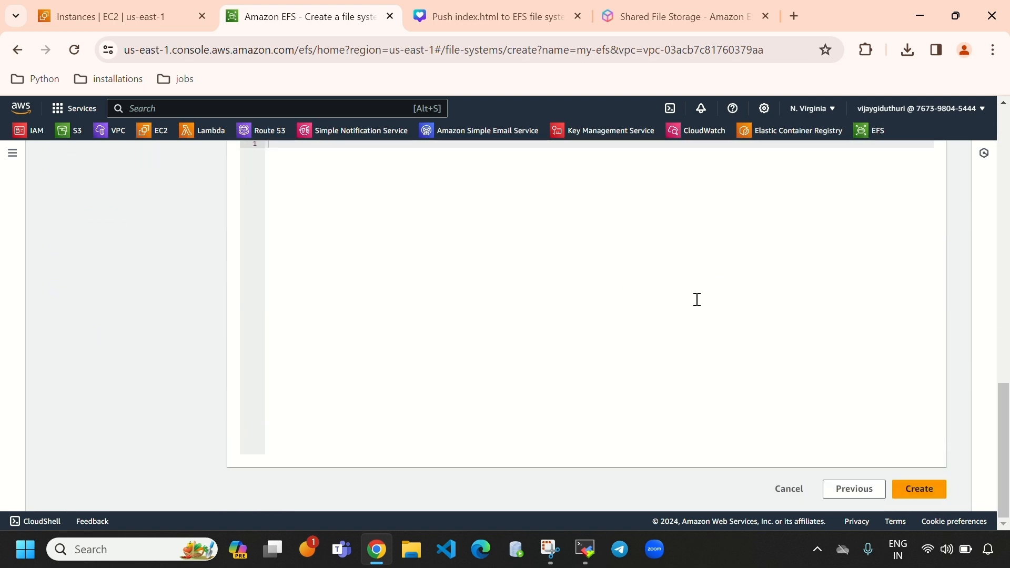
scroll(658, 273, "up", 5)
scroll(776, 352, "down", 5)
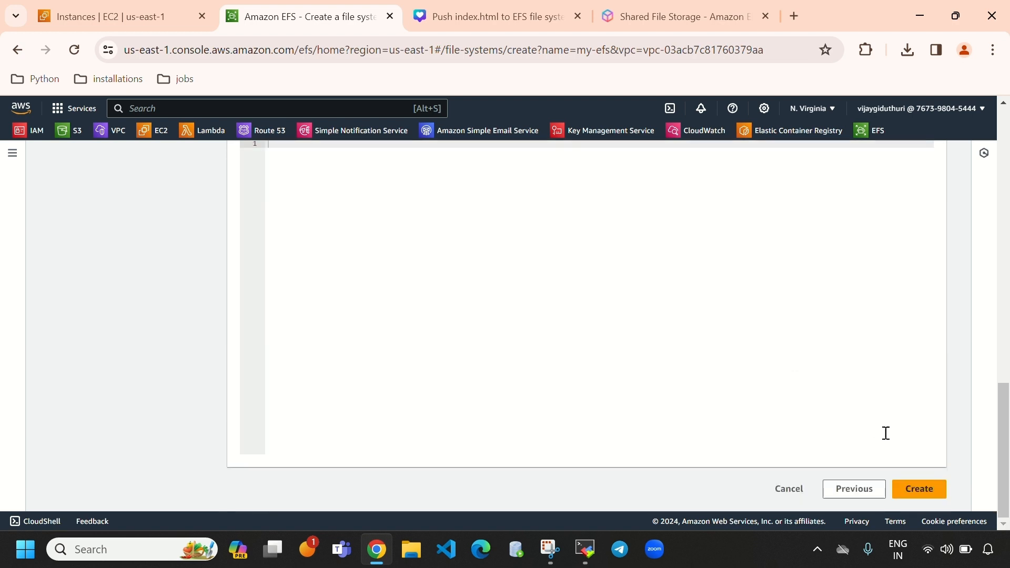
left_click(928, 497)
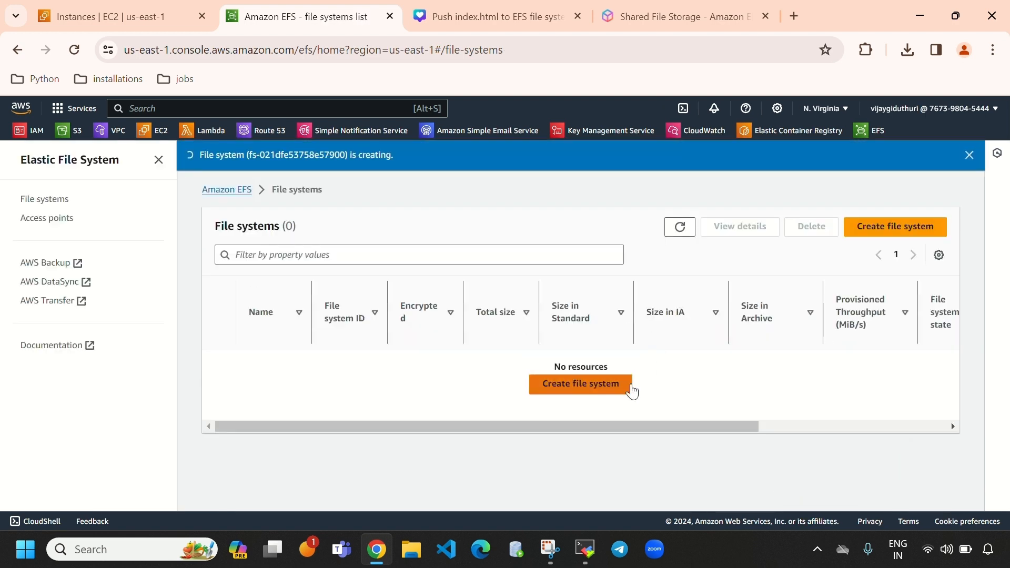
- Refresh the file systems list and check the state of my-efs
left_click_drag(620, 424, 732, 431)
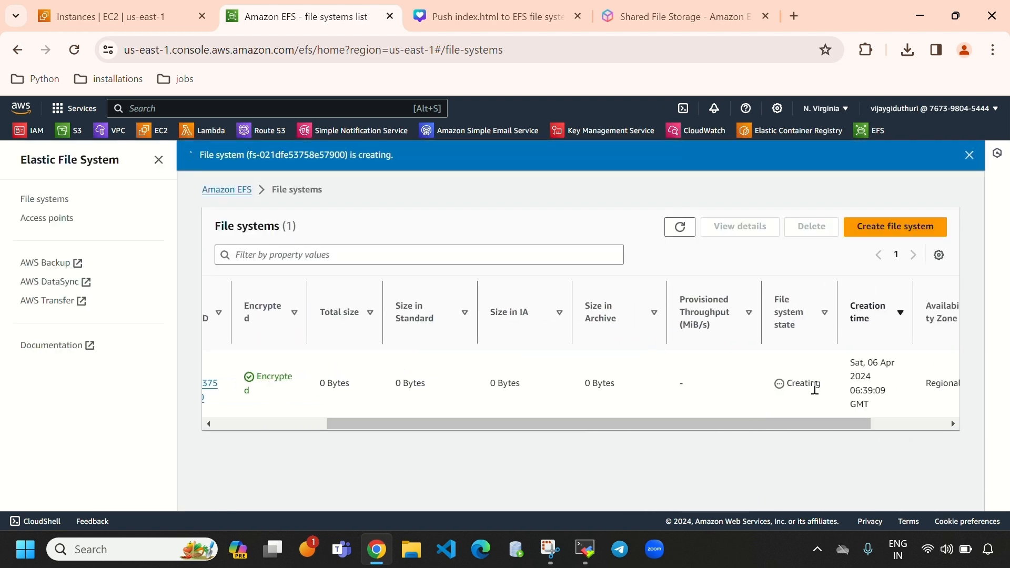
left_click_drag(821, 387, 788, 395)
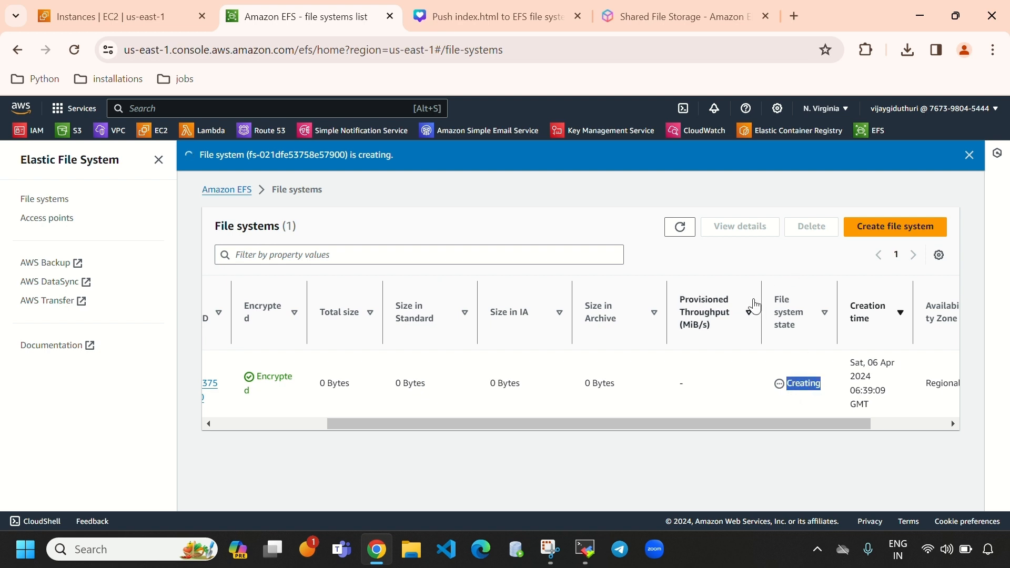
left_click(681, 229)
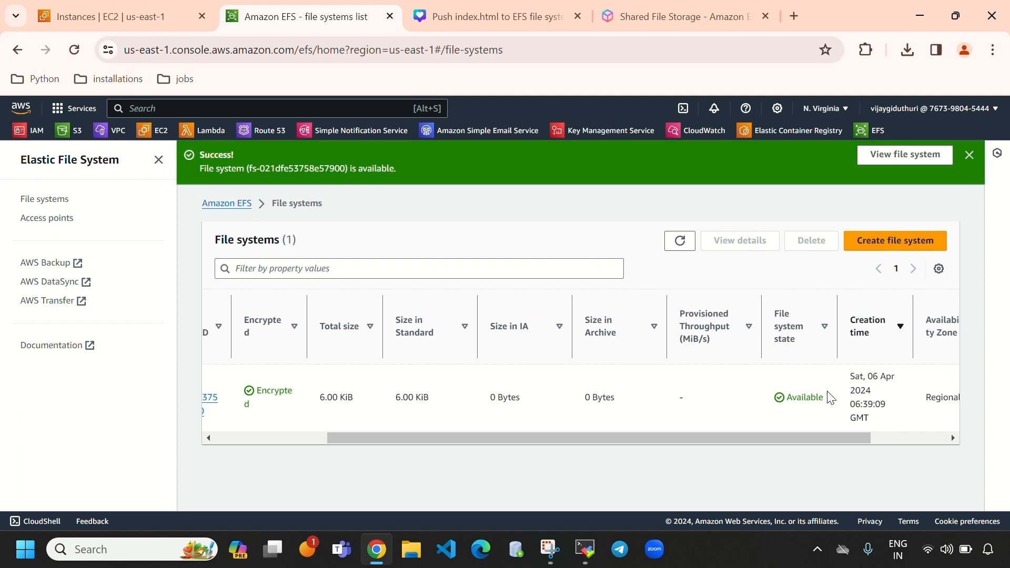
left_click_drag(829, 398, 776, 398)
left_click(650, 455)
left_click_drag(443, 440, 315, 454)
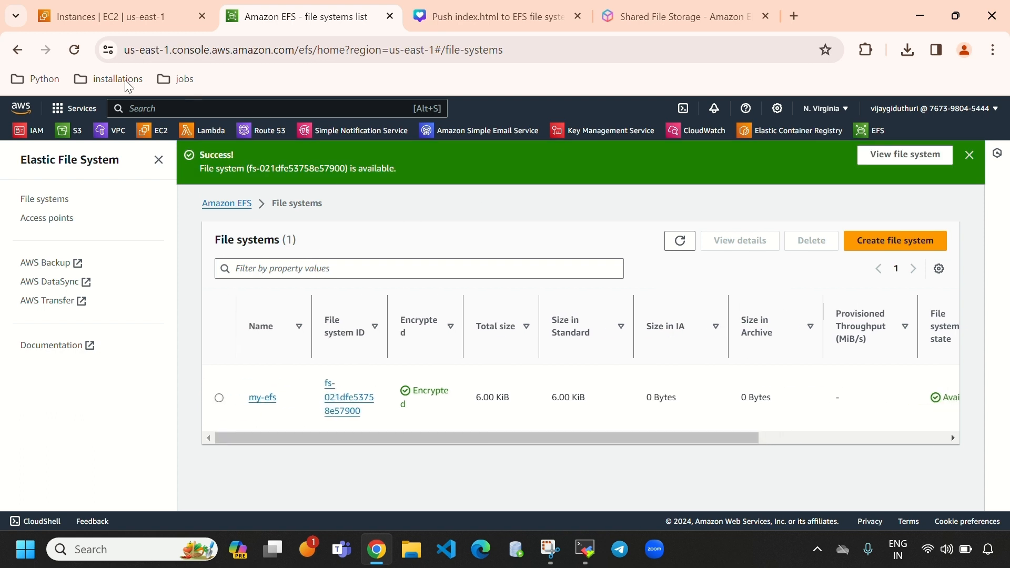
- Open the default security group of Instance-2 in a new browser tab and view its inbound rules
left_click(109, 14)
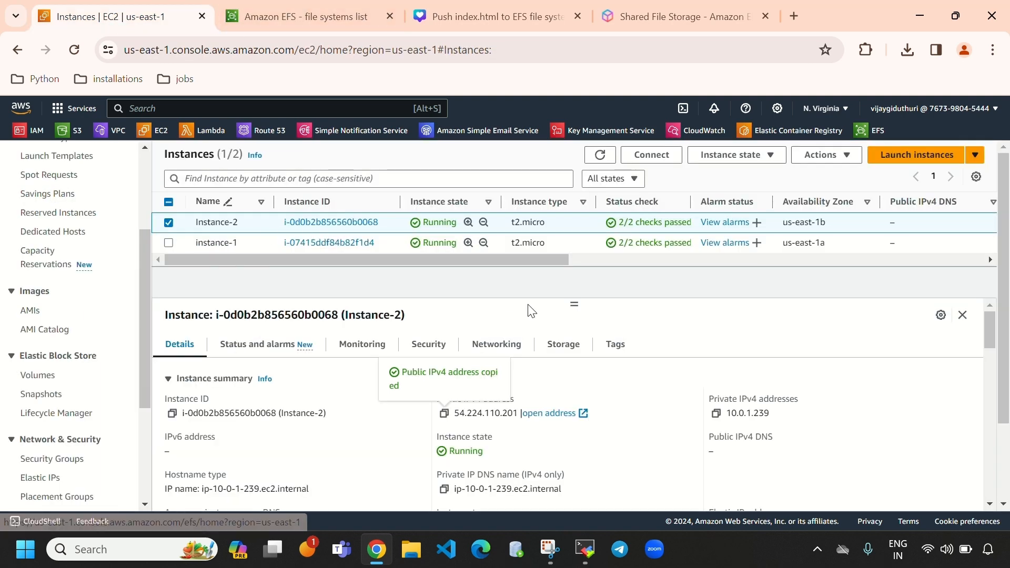
left_click(424, 350)
scroll(460, 396, "down", 1)
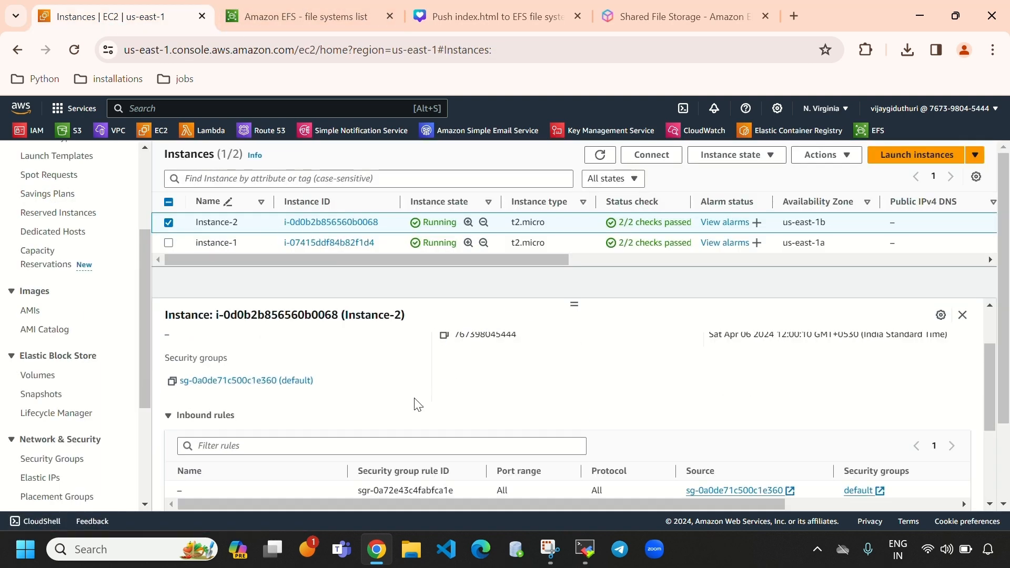
right_click(250, 382)
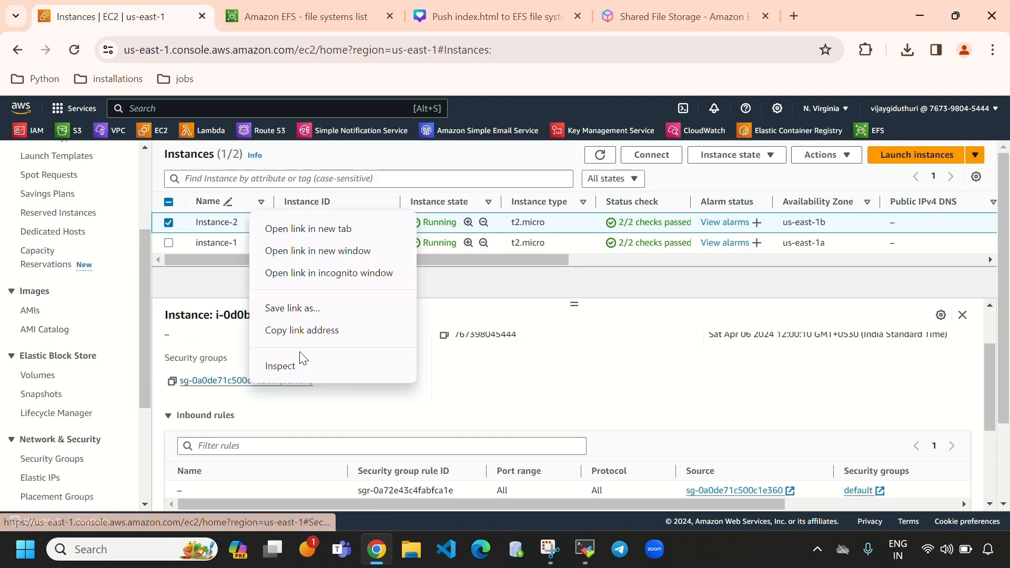
left_click(308, 230)
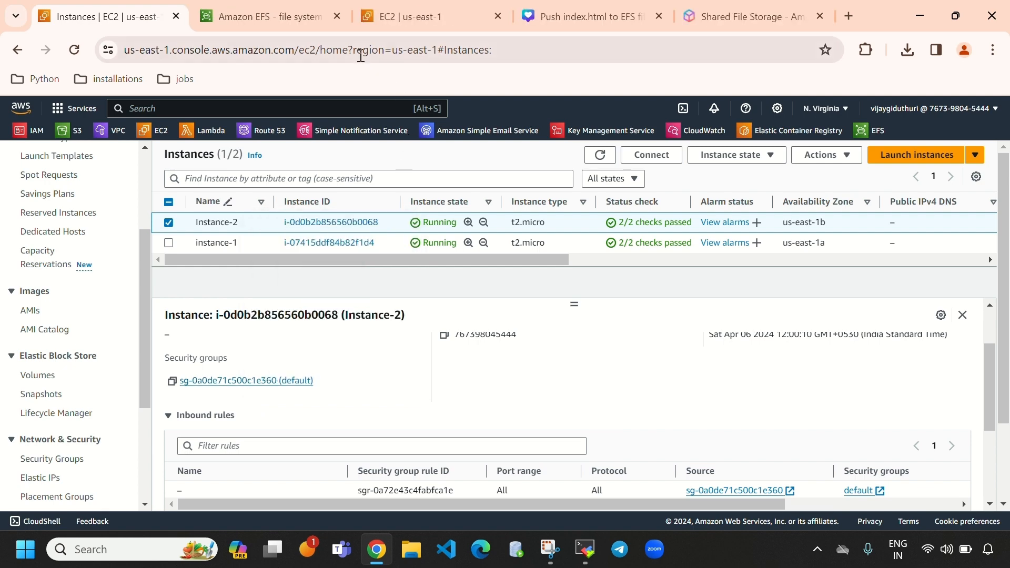
left_click(372, 21)
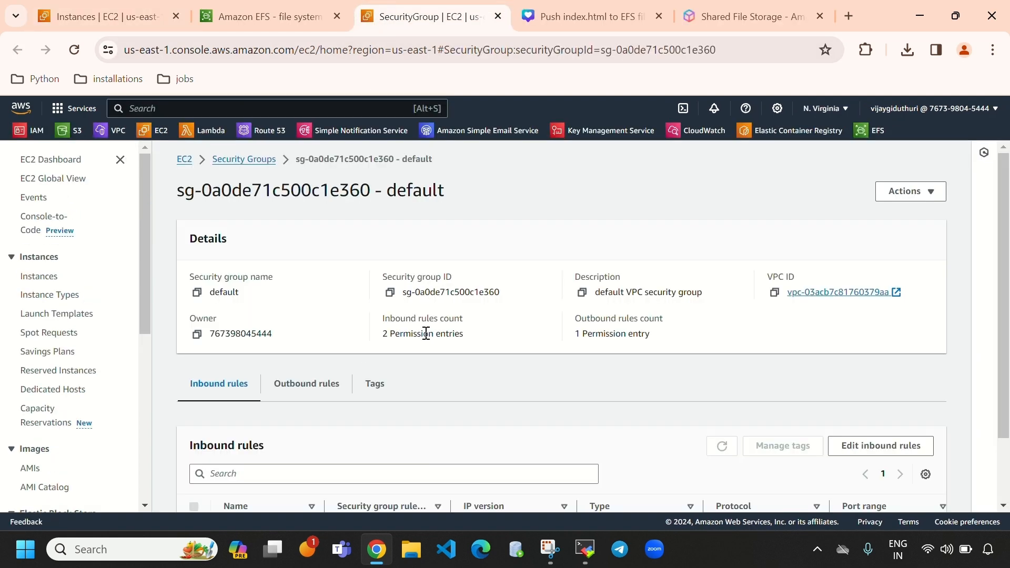
scroll(472, 388, "down", 2)
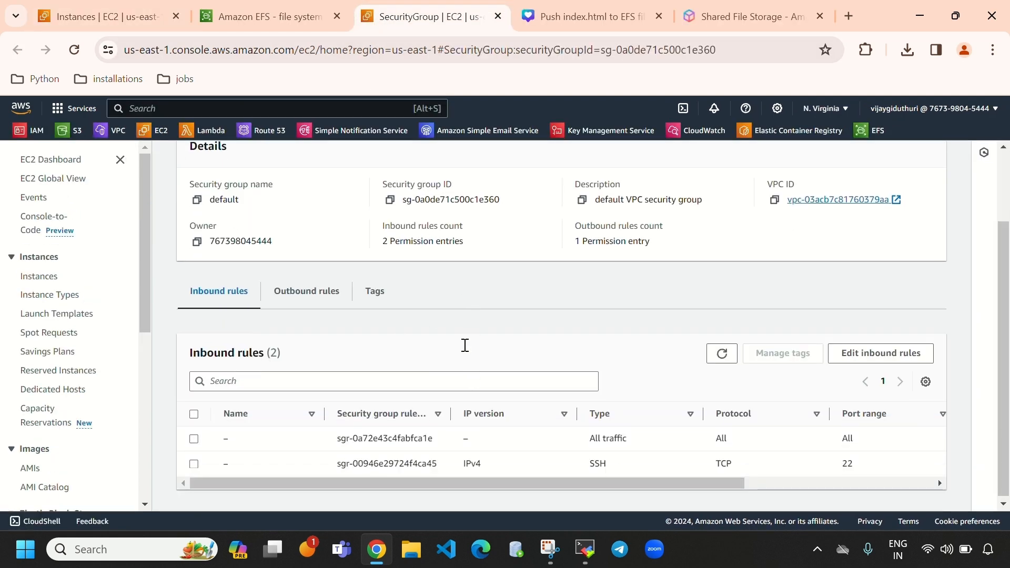
- Edit the default security group's inbound rules and add a rule of type NFS
left_click(871, 362)
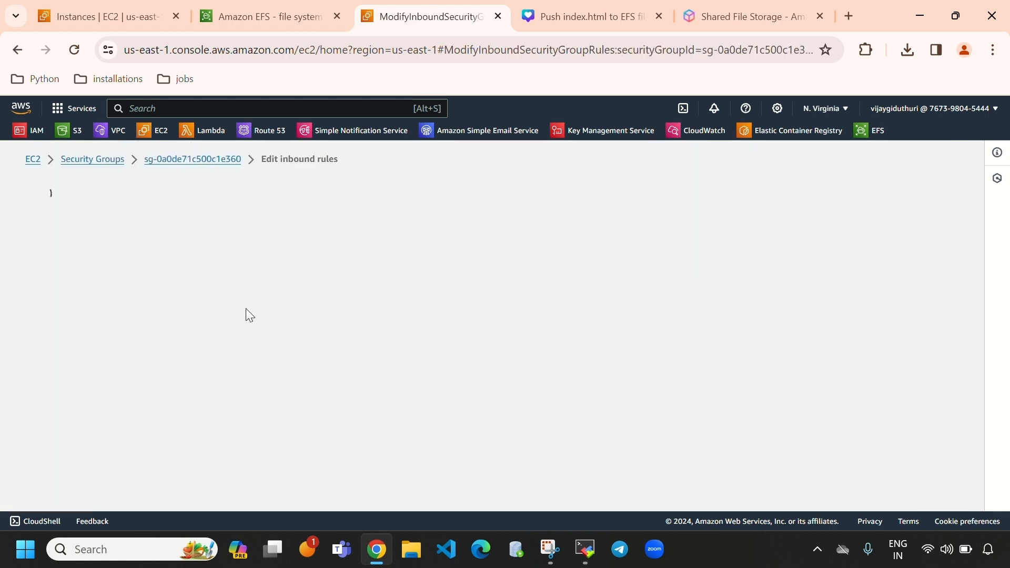
scroll(146, 416, "down", 1)
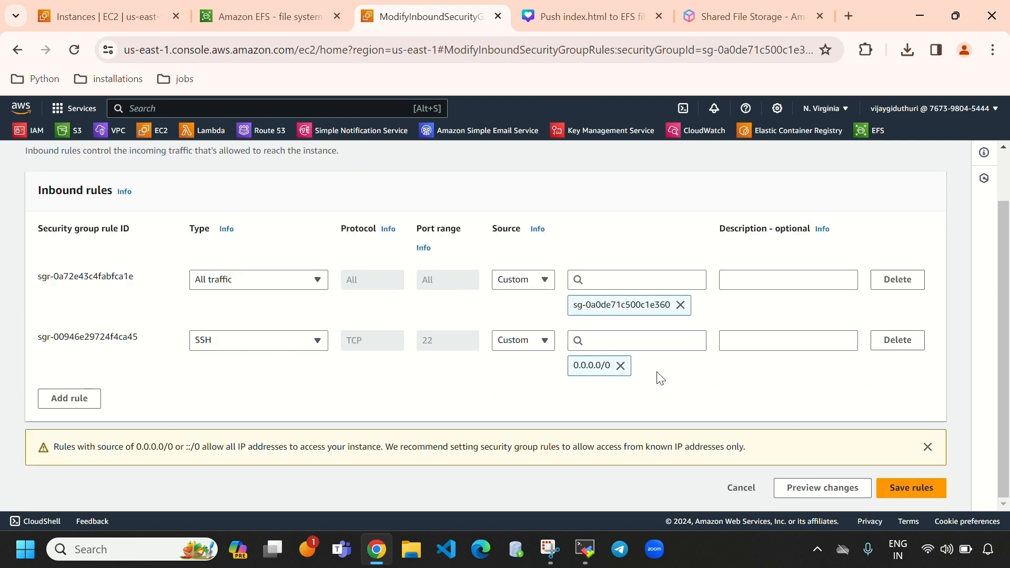
left_click(79, 403)
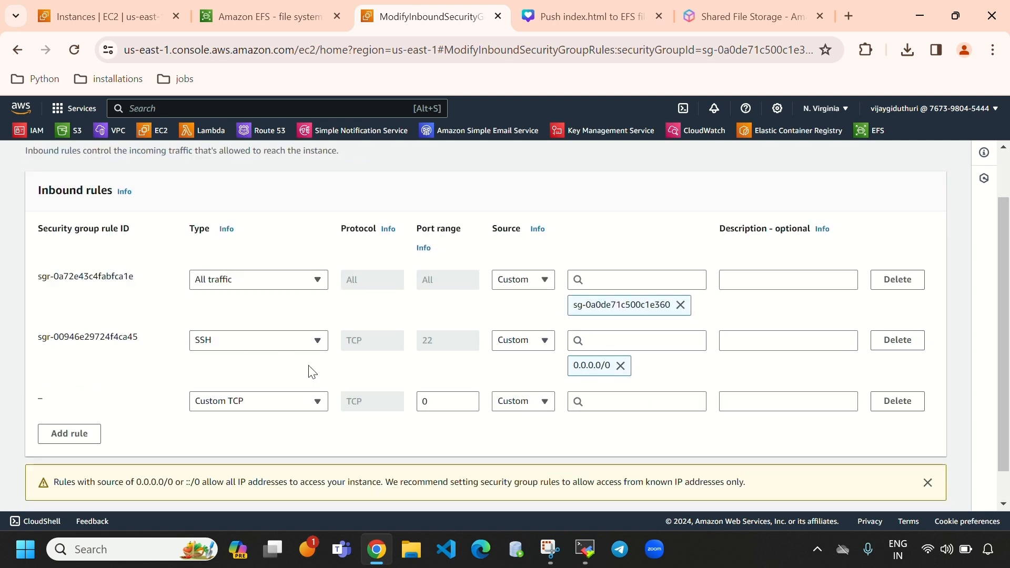
left_click(290, 408)
scroll(267, 309, "down", 2)
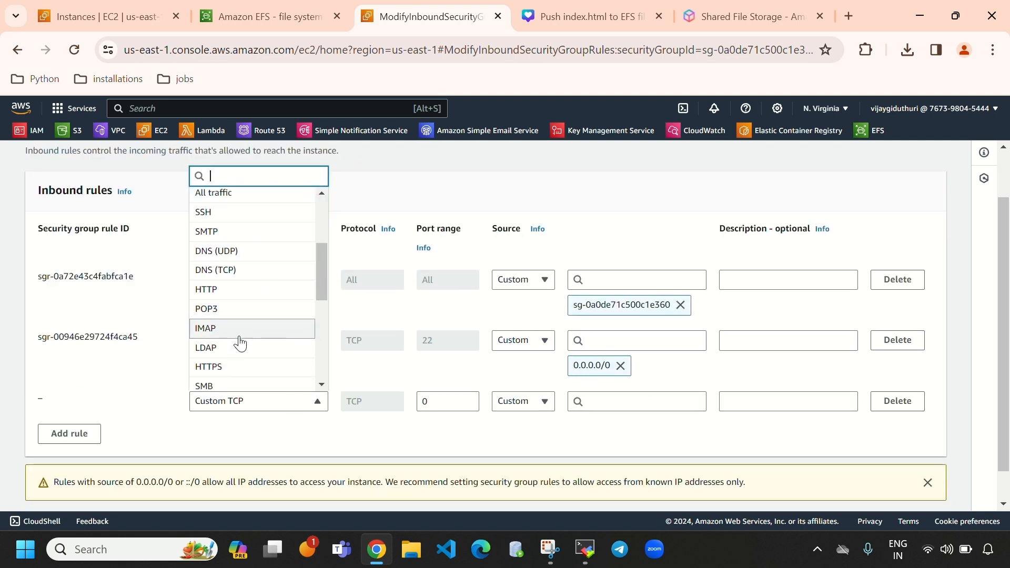
scroll(242, 332, "down", 3)
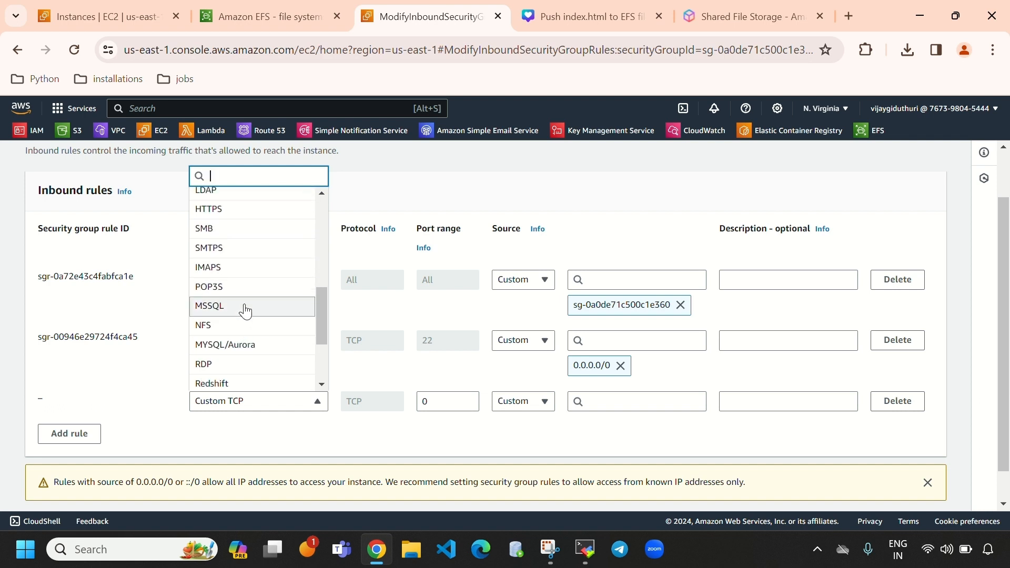
left_click(232, 326)
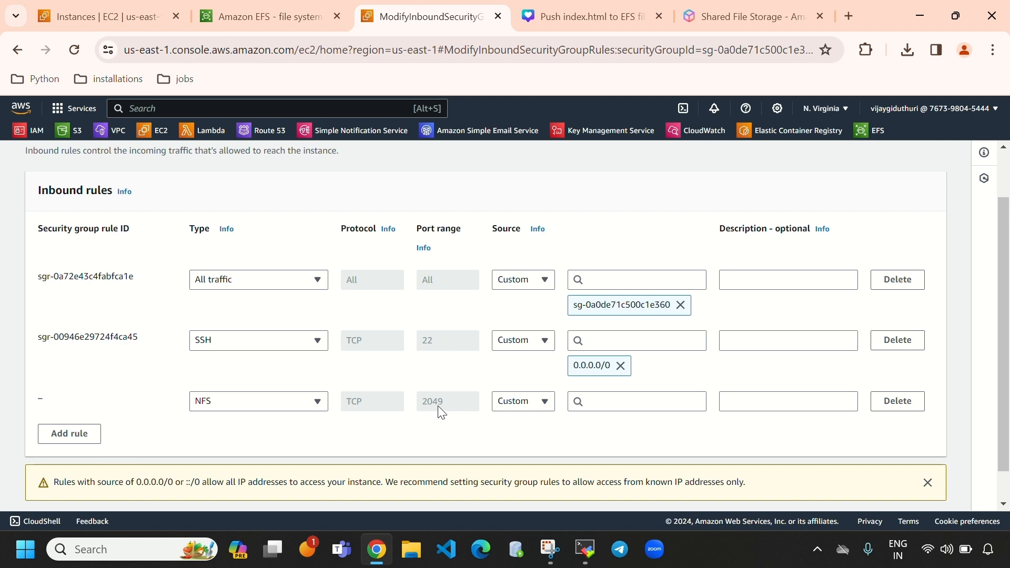
- Set the NFS rule's source to 0.0.0.0/0, save the rules, and return to the security groups list
left_click(610, 402)
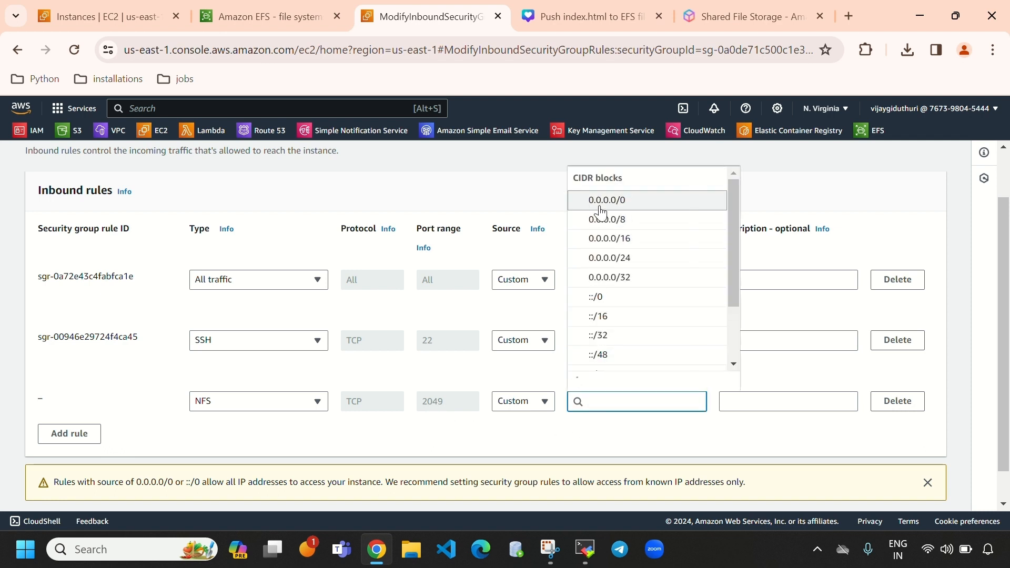
left_click(585, 199)
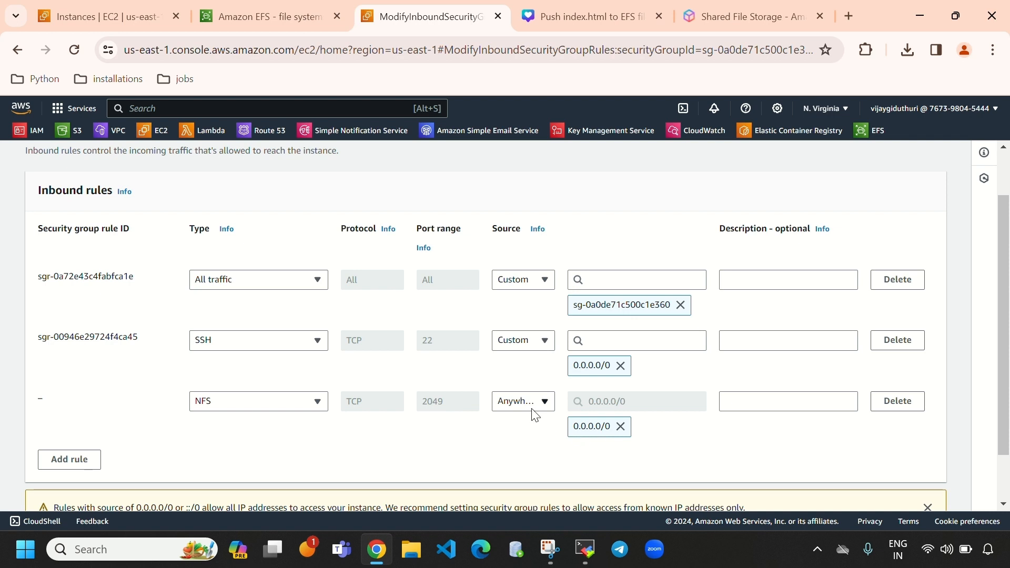
scroll(389, 405, "down", 2)
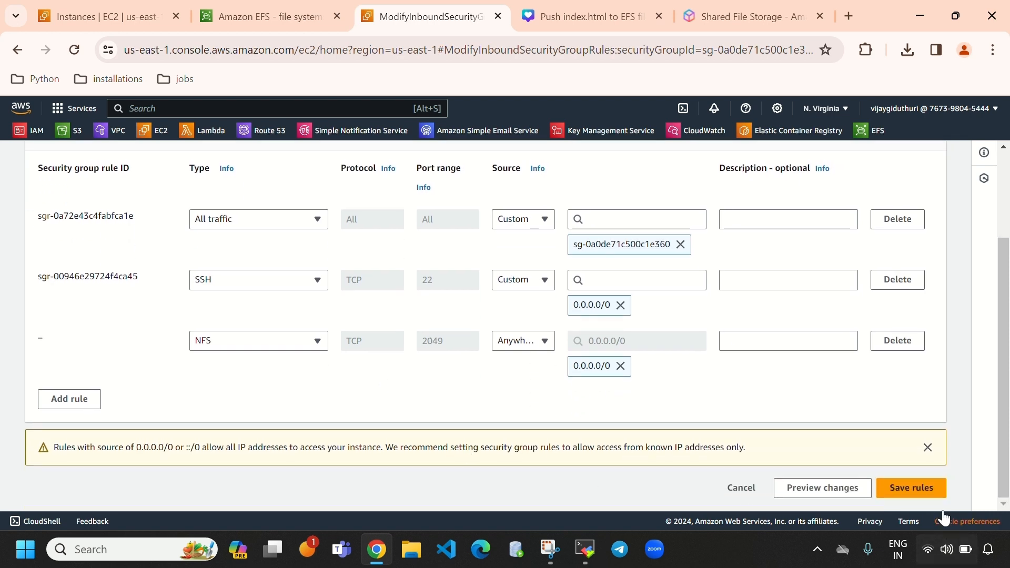
left_click(916, 491)
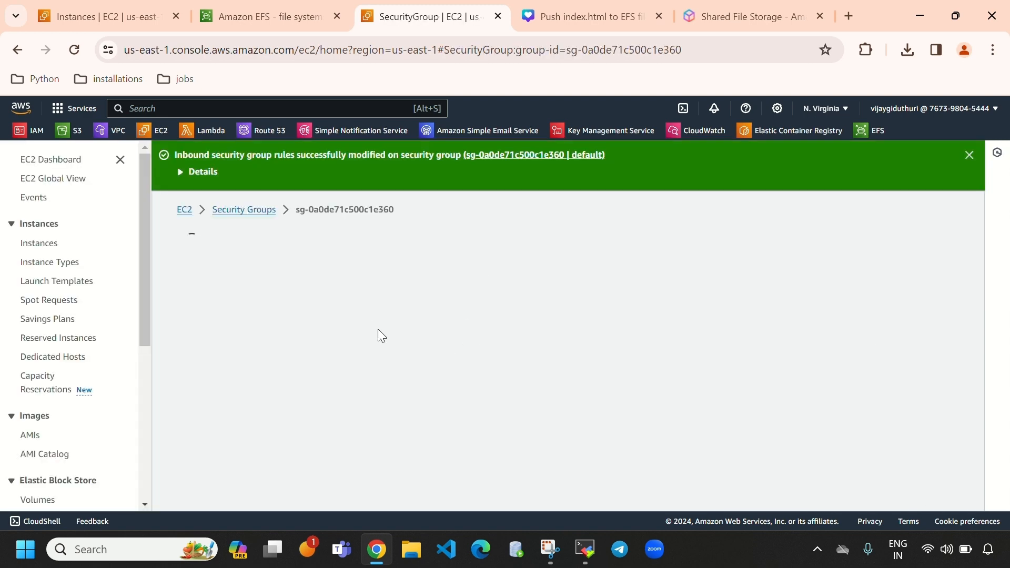
scroll(475, 405, "down", 3)
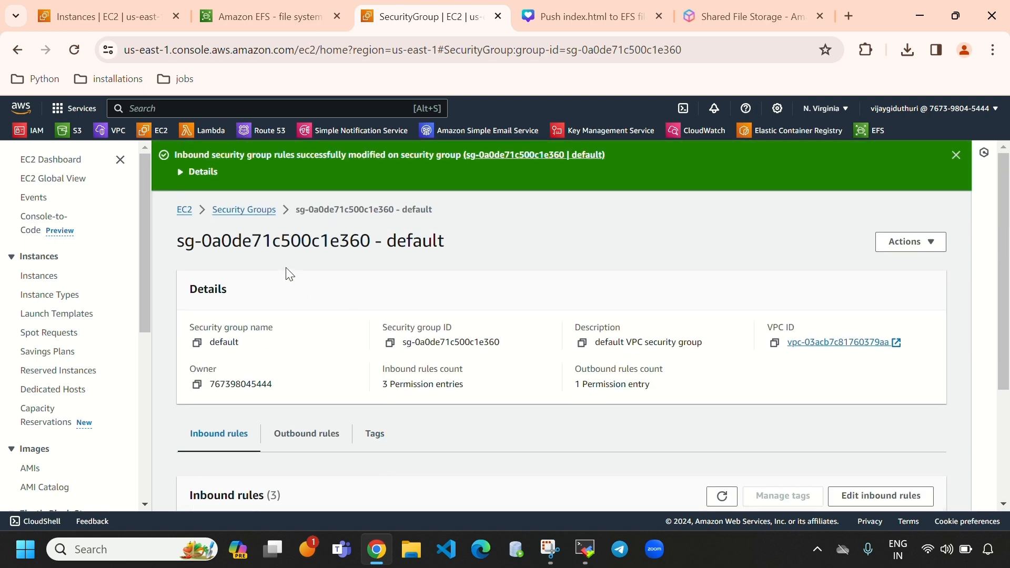
left_click(214, 211)
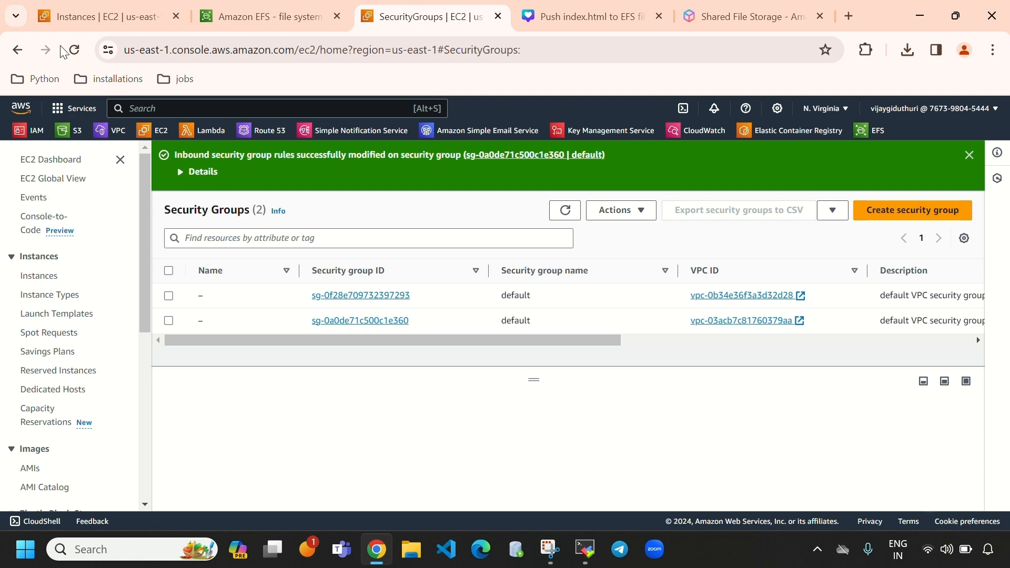
- Open the attach instructions for my-efs and copy the NFS client command for mounting via IP in us-east-1a
left_click(264, 12)
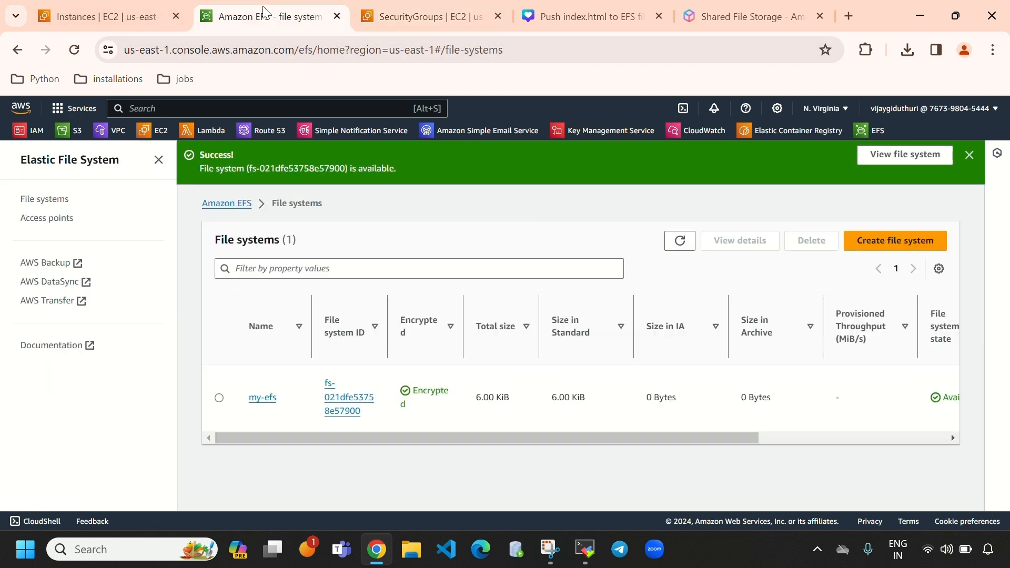
left_click(262, 400)
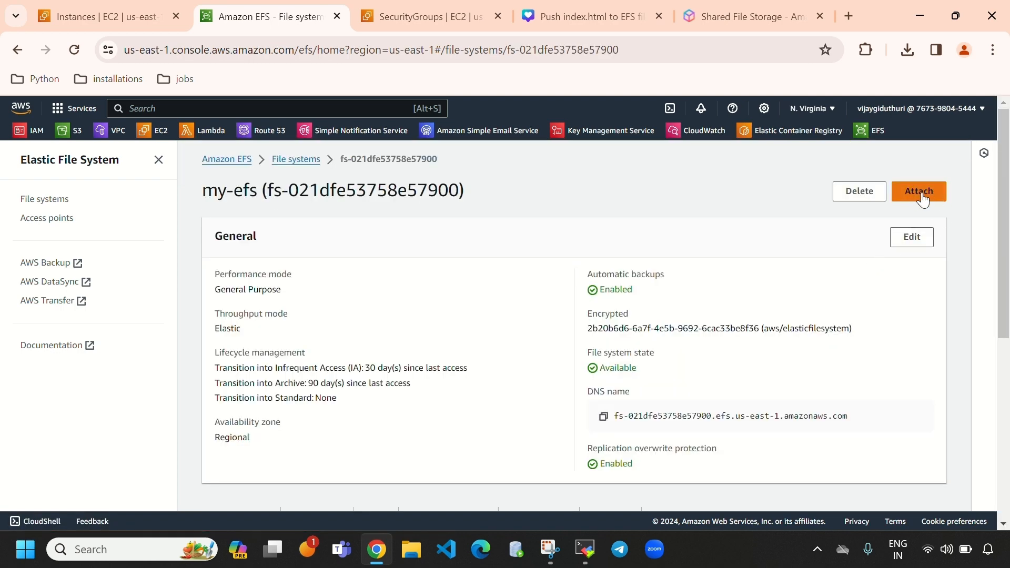
left_click(920, 199)
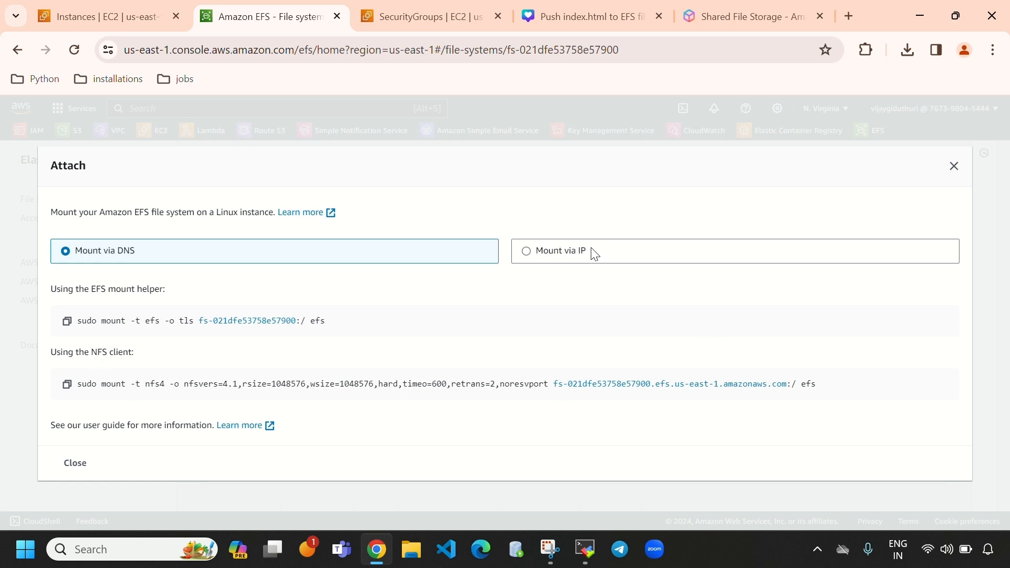
left_click_drag(50, 353, 136, 353)
left_click(231, 374)
left_click(636, 259)
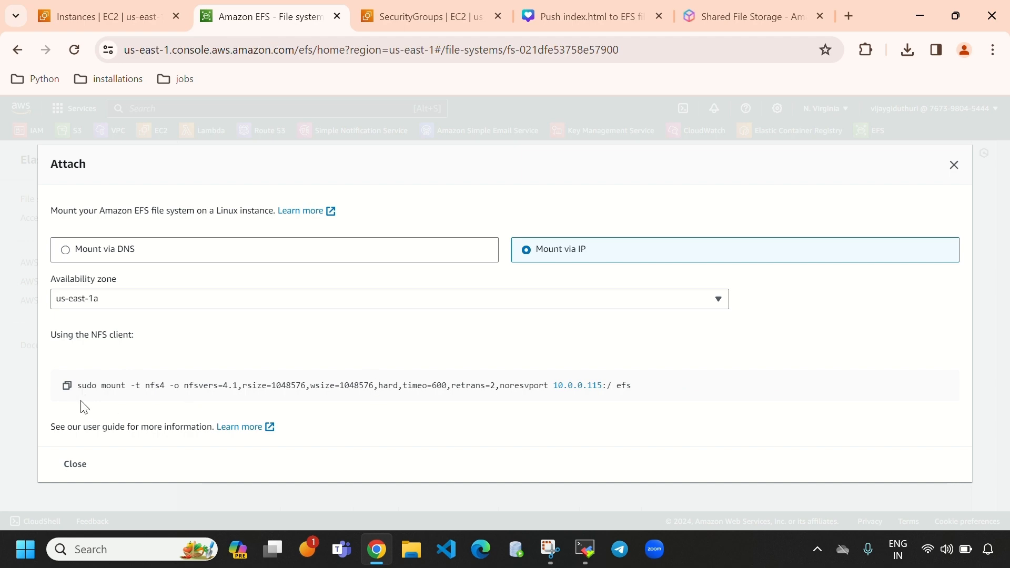
left_click(68, 387)
- Switch to MobaXterm, exit multi-execution mode, and show the instance-1 terminal session
left_click(586, 549)
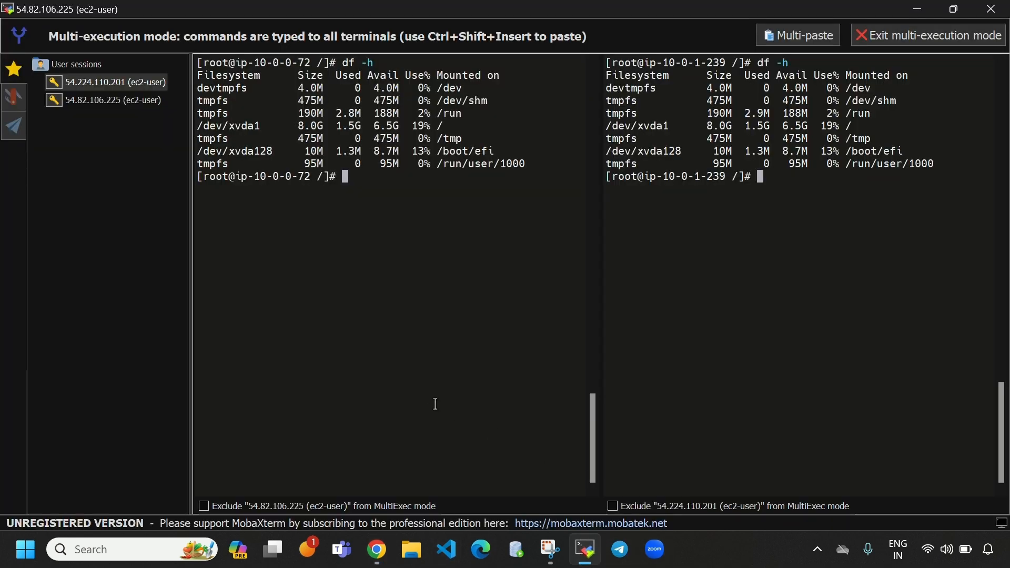
left_click(942, 33)
left_click(322, 84)
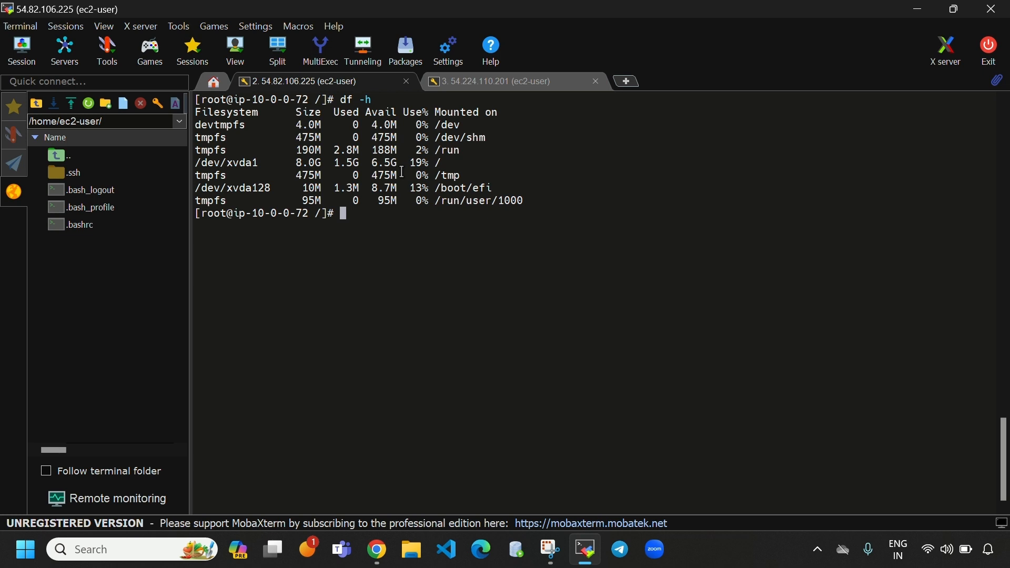
- Clear the instance-1 terminal, list its mounted file systems with df -h, and view the Instance-2 session for comparison
key("ctrl+l")
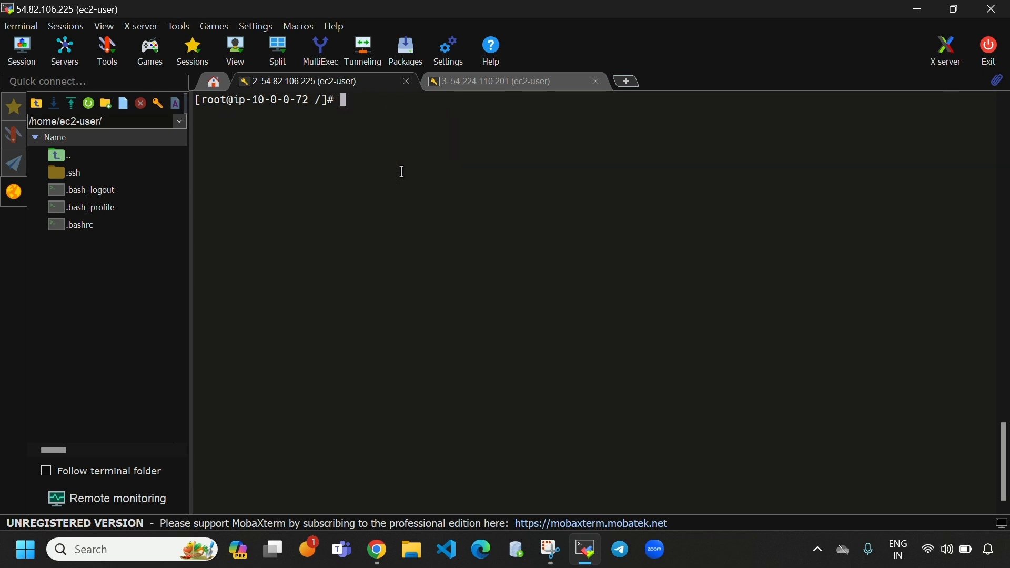
type("df -h")
key("Return")
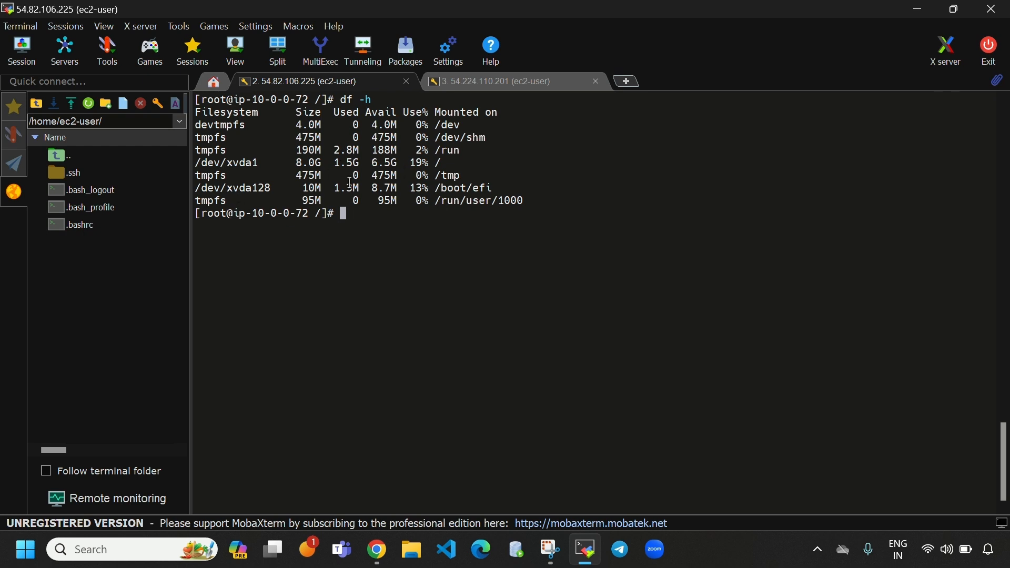
left_click(501, 80)
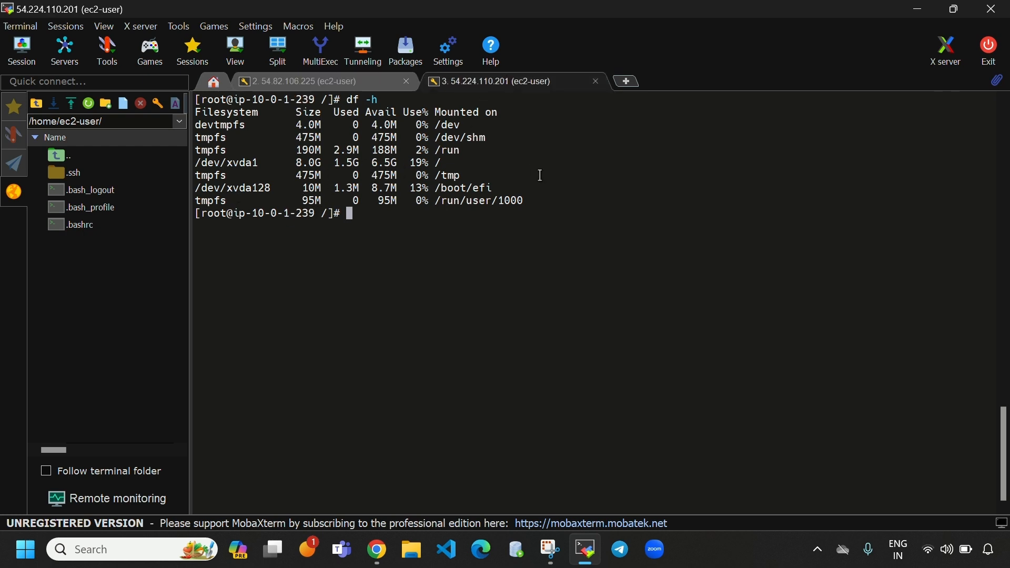
- Clear the Instance-2 terminal, check its mounted file systems with df -h, and list the root directory with ll to locate the efs folder
key("ctrl+l")
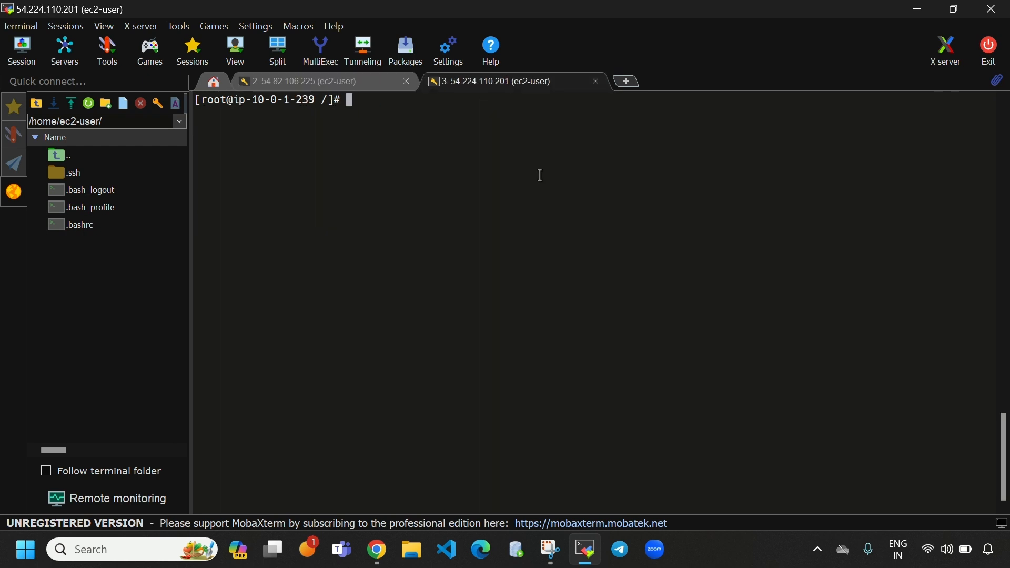
type("df -h")
key("Return")
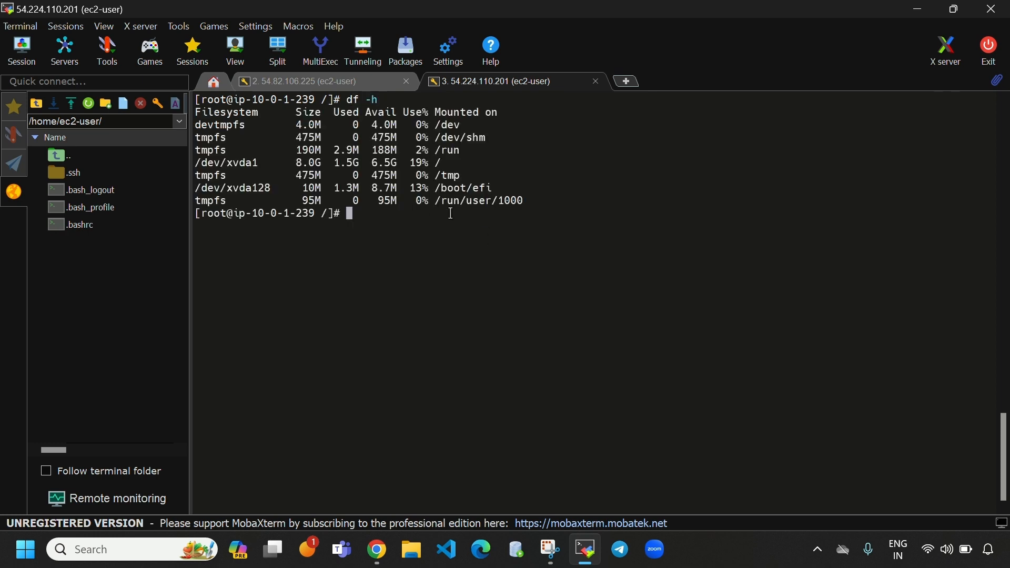
type("ll")
key("Return")
left_click_drag(503, 281, 485, 278)
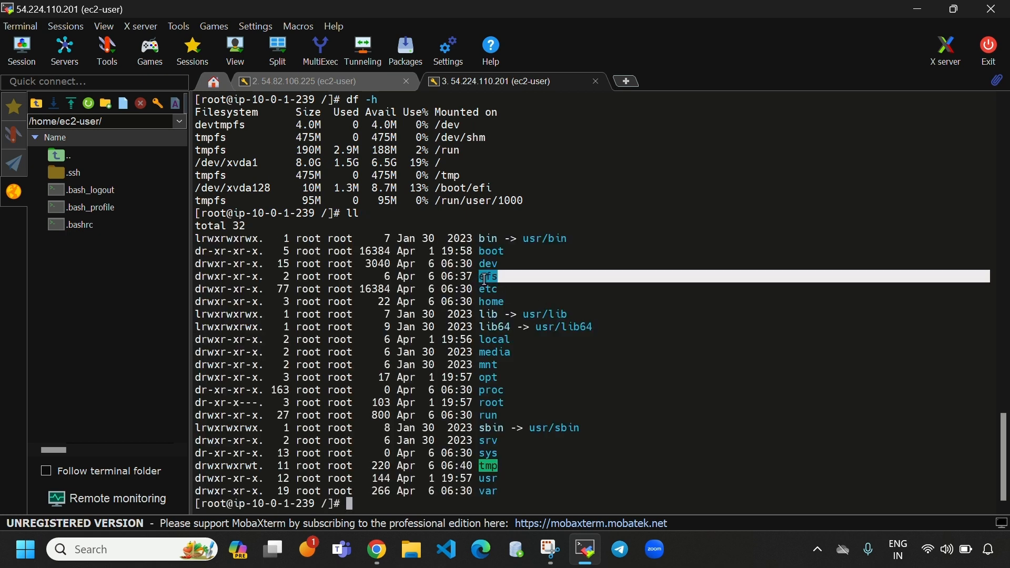
- List the root directory of instance-1 with ll and locate its efs folder
left_click(343, 86)
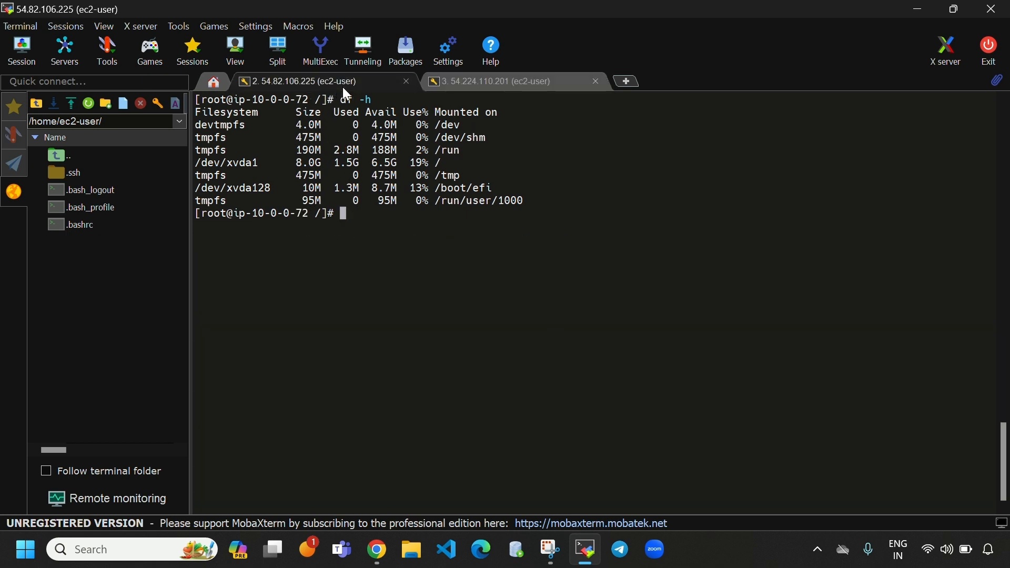
type("ll")
key("Return")
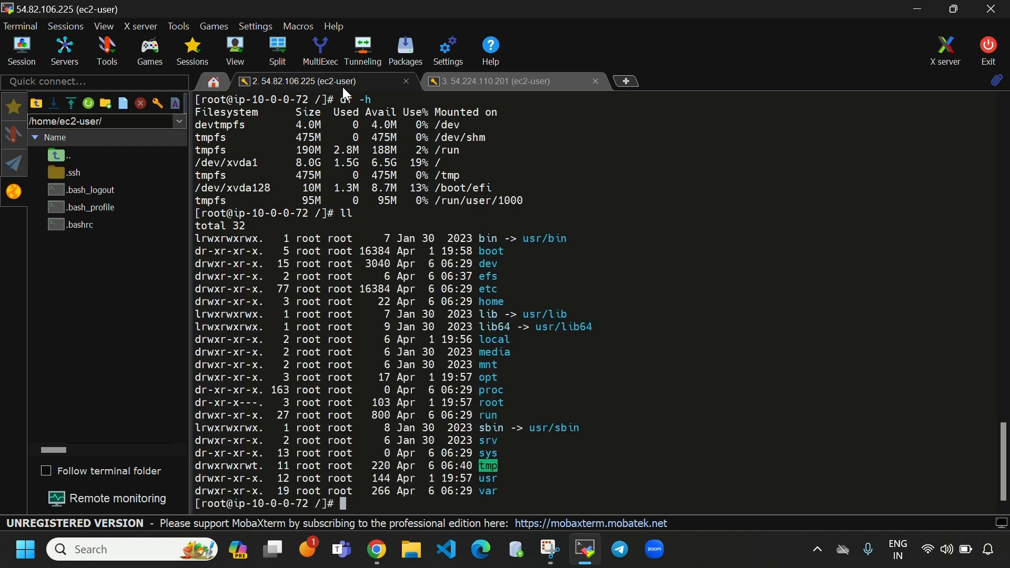
left_click_drag(500, 279, 485, 279)
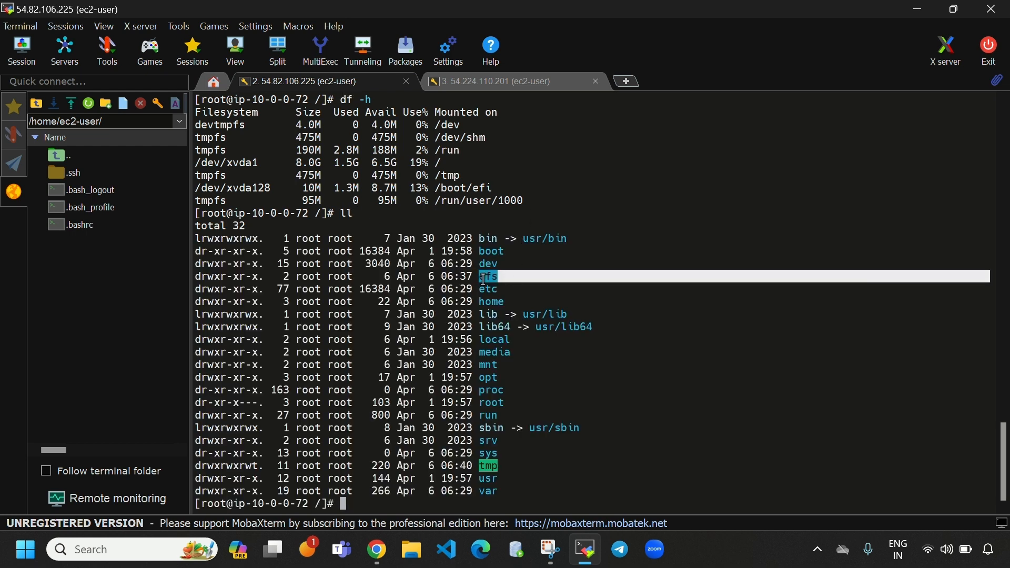
- Clear the terminals of both instances and return to the instance-1 session
key("ctrl+l")
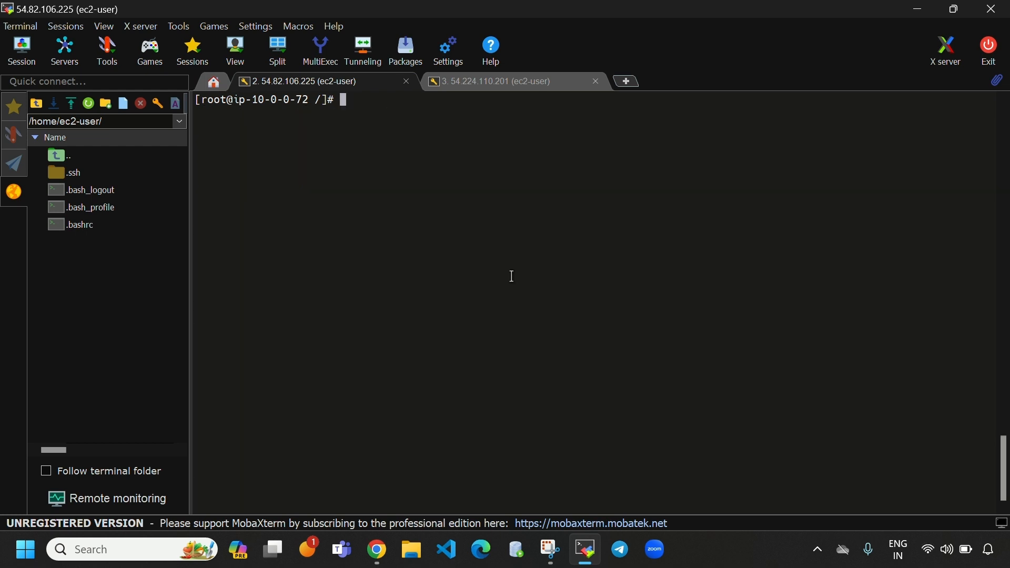
left_click(437, 84)
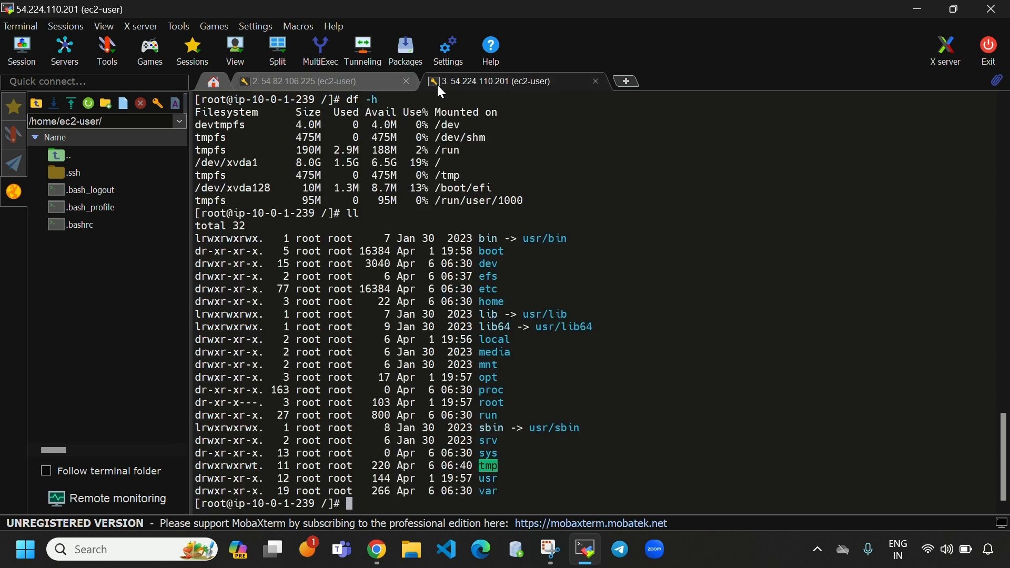
key("ctrl+l")
left_click(300, 82)
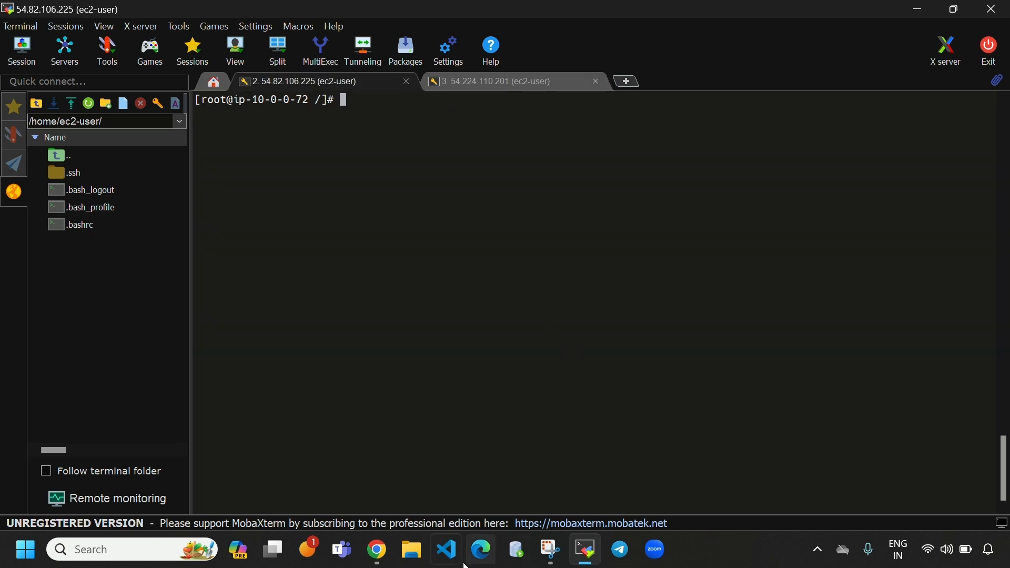
- Copy the NFS client mount command from the EFS attach instructions in Chrome and run it in the instance-1 session in MobaXterm
left_click(378, 550)
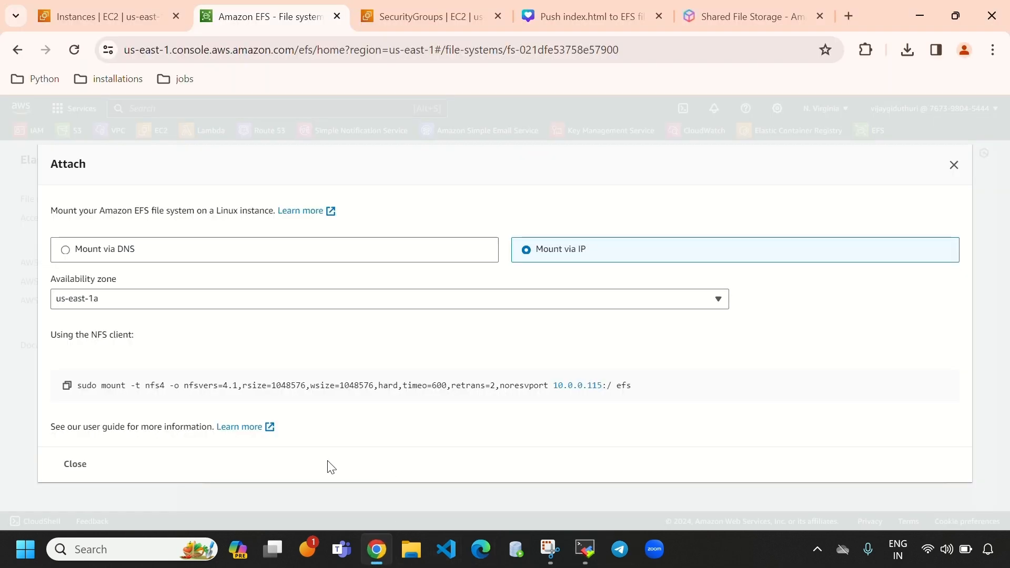
left_click(67, 386)
left_click(584, 548)
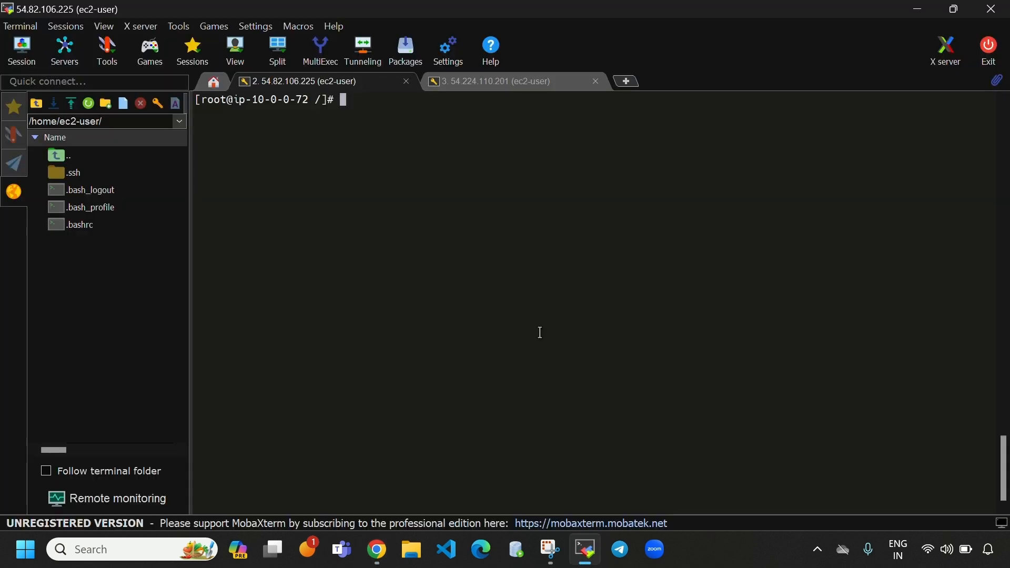
right_click(346, 100)
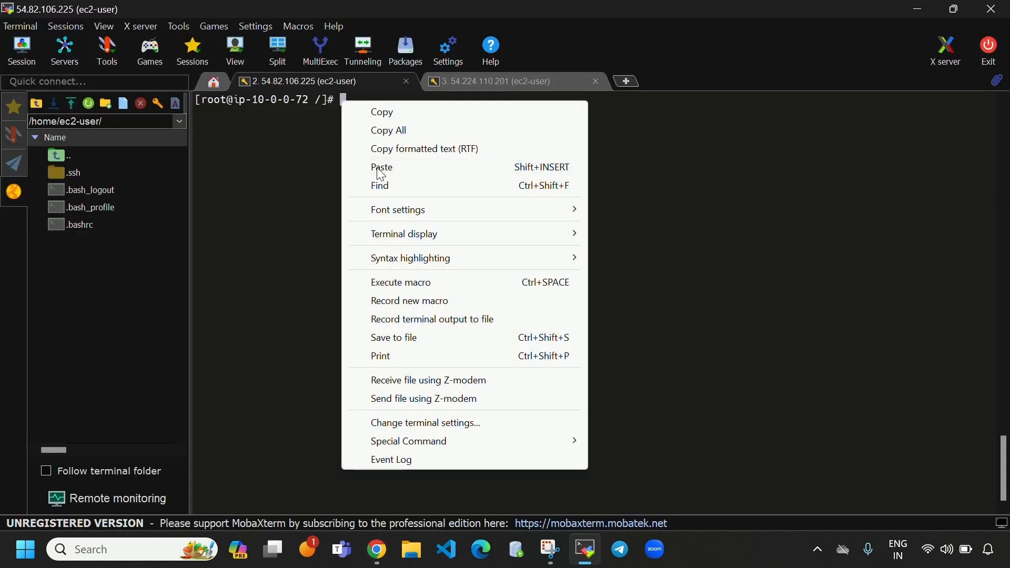
left_click(376, 166)
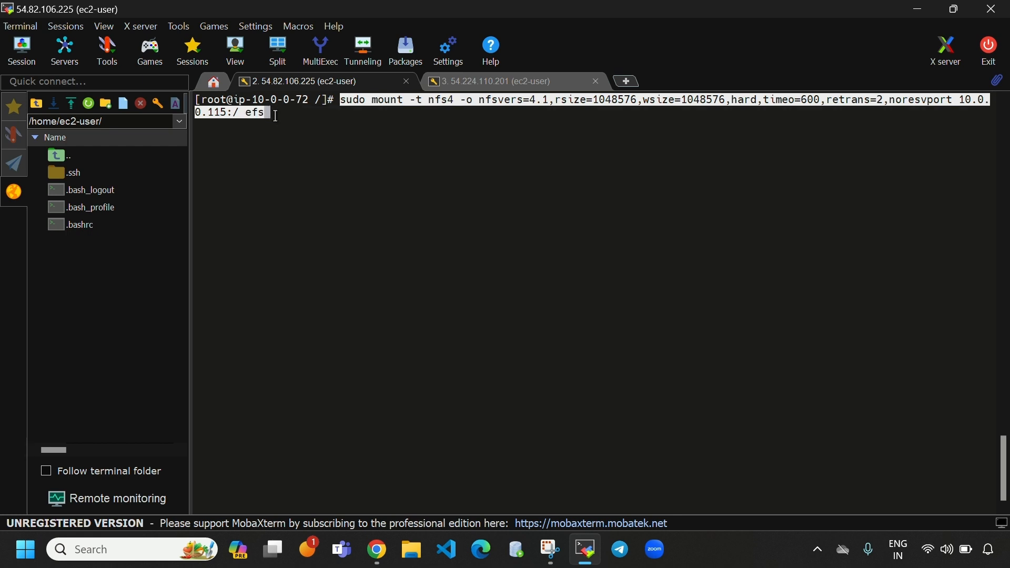
key("Return")
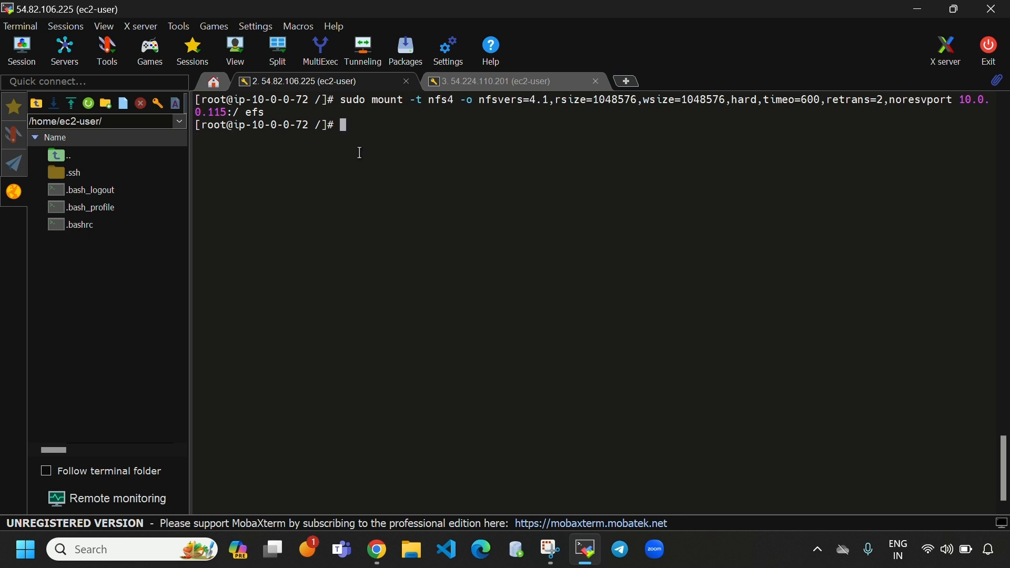
- Check the mounted file systems with df -h on instance-1, examining the /efs entry, and run the same check on Instance-2
type("df -h")
key("Return")
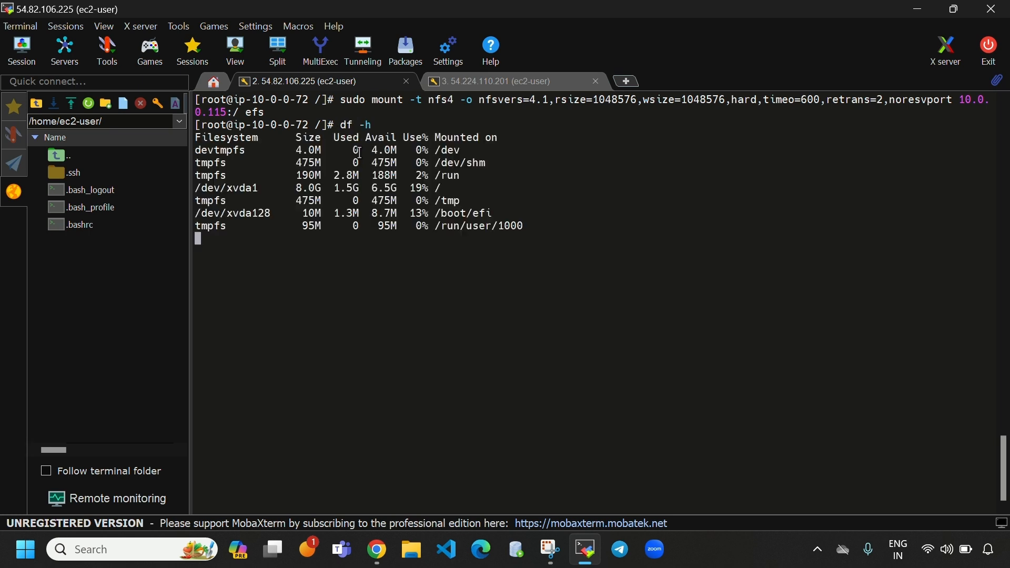
left_click_drag(196, 238, 458, 243)
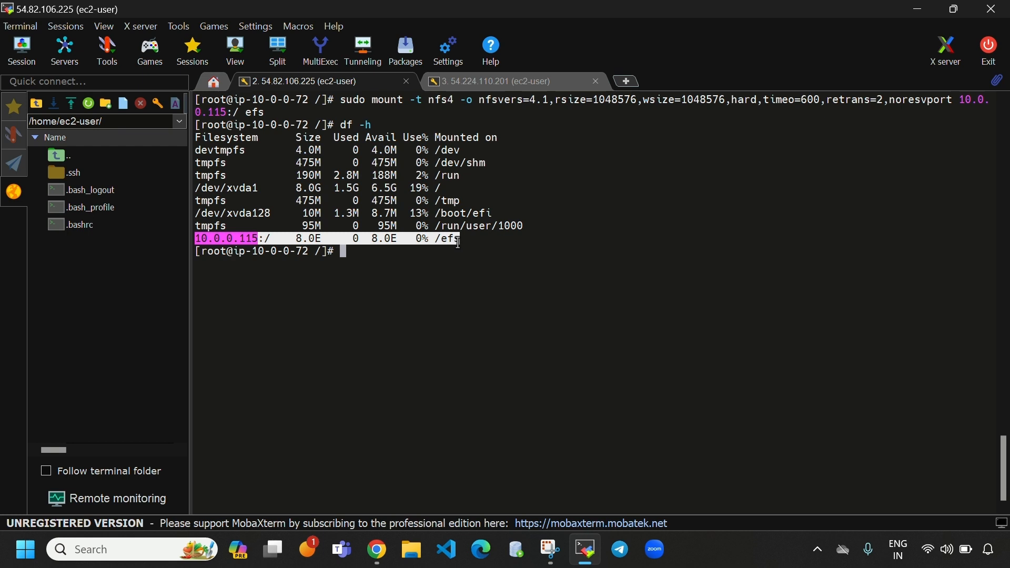
left_click(505, 78)
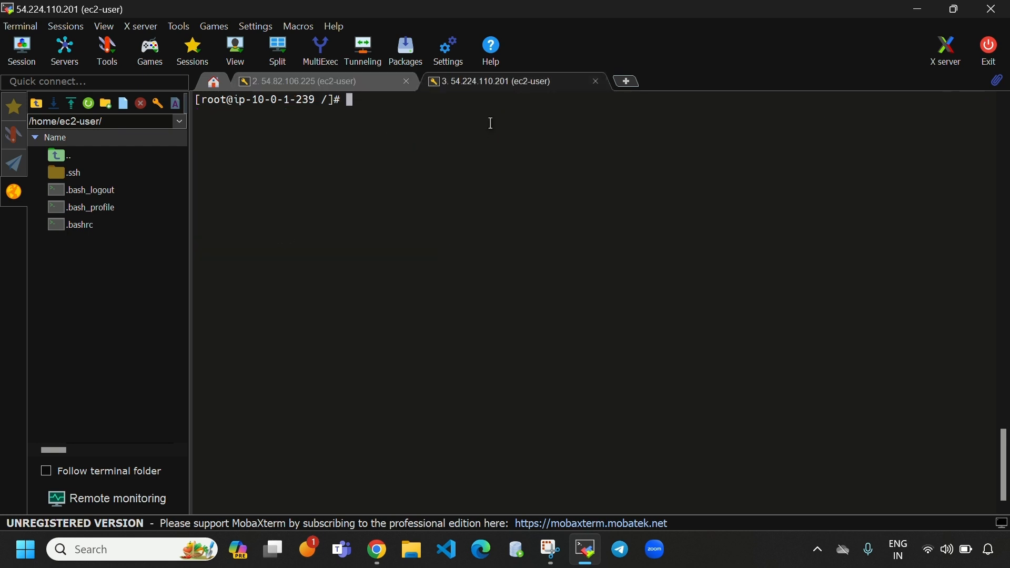
type("df -h")
key("Return")
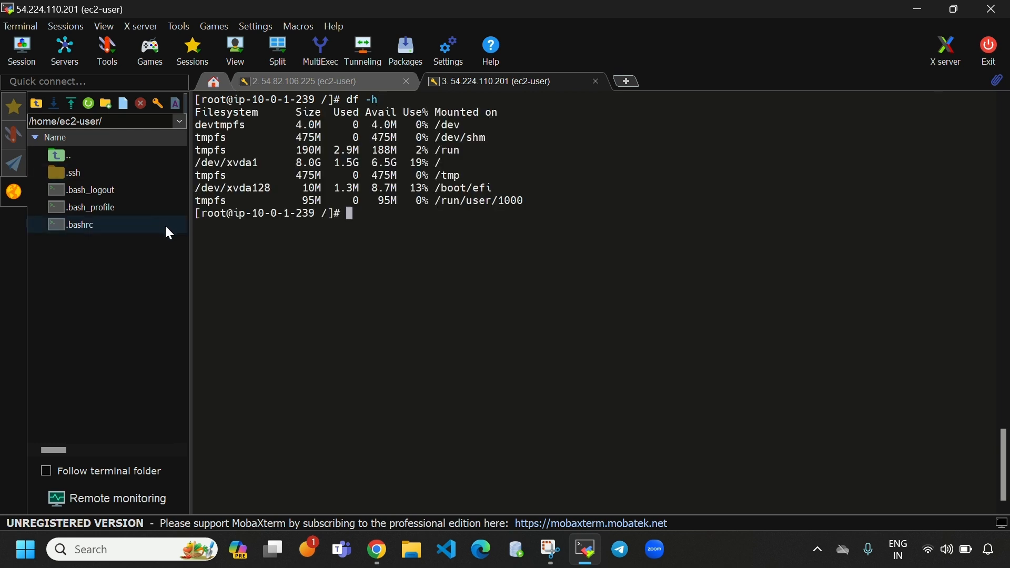
- Run the copied NFS mount command for 10.0.0.115:/ on efs in the Instance-2 session and verify the mount with df -h
left_click(376, 550)
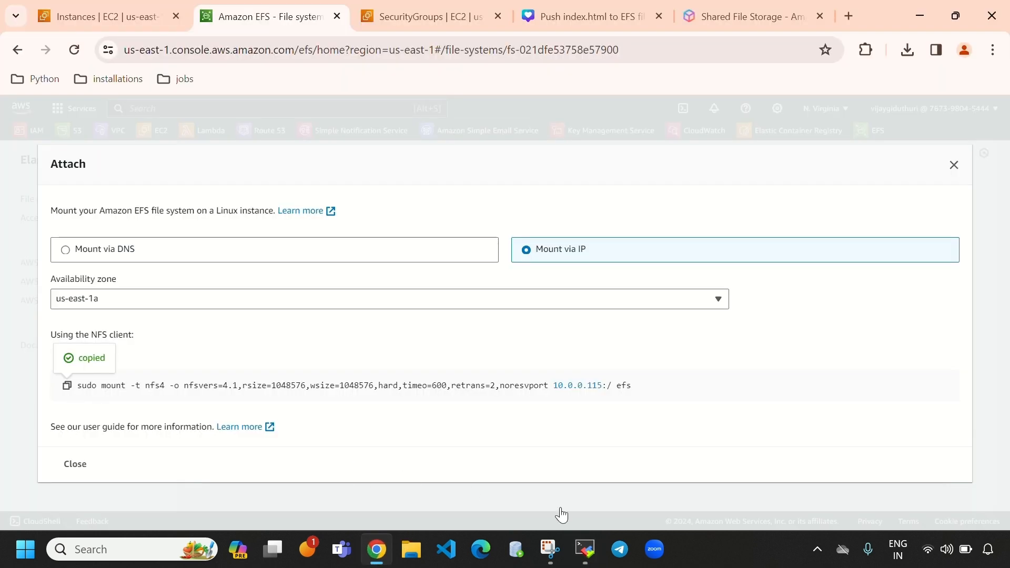
left_click(585, 549)
right_click(358, 224)
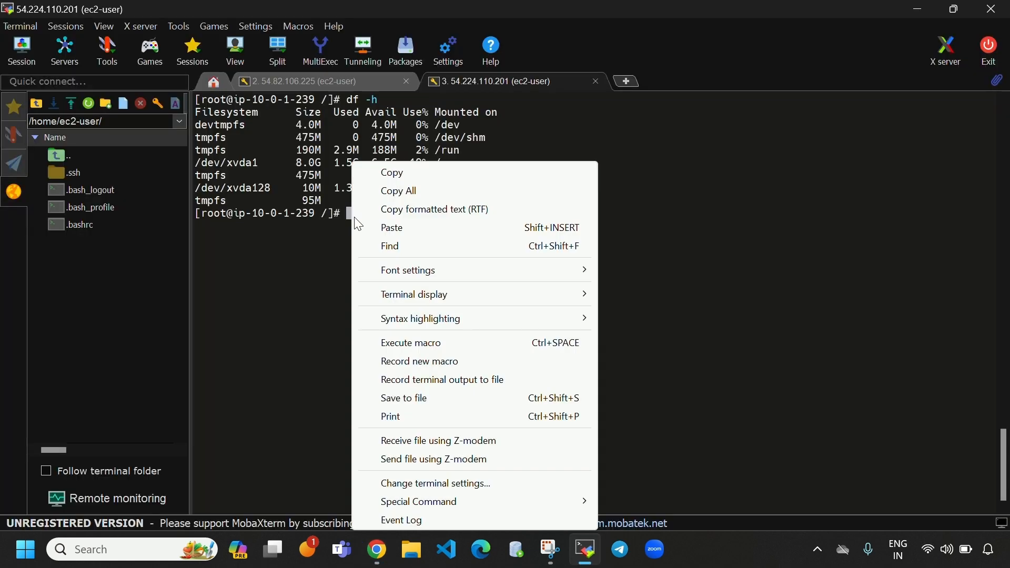
left_click(419, 230)
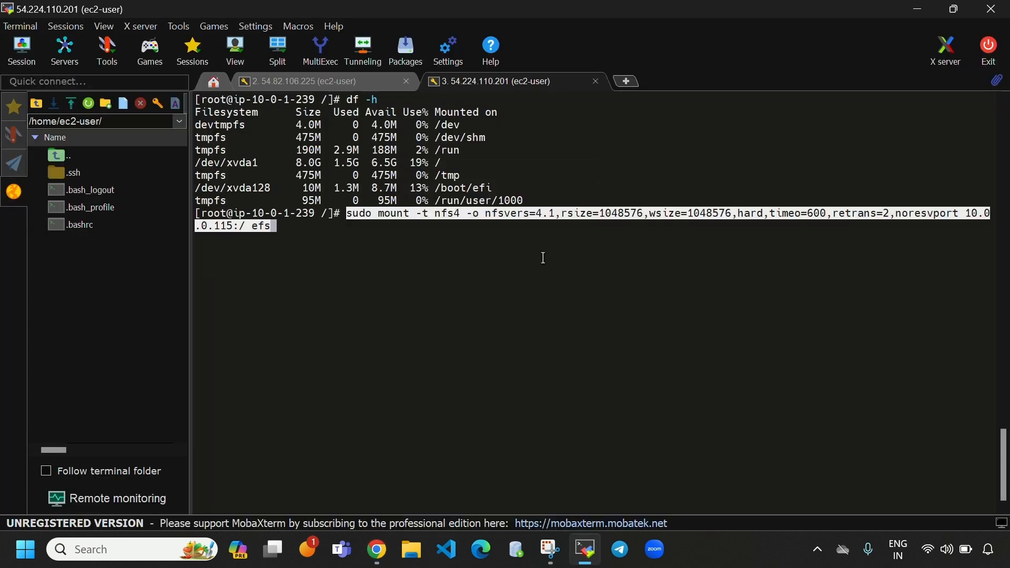
key("Return")
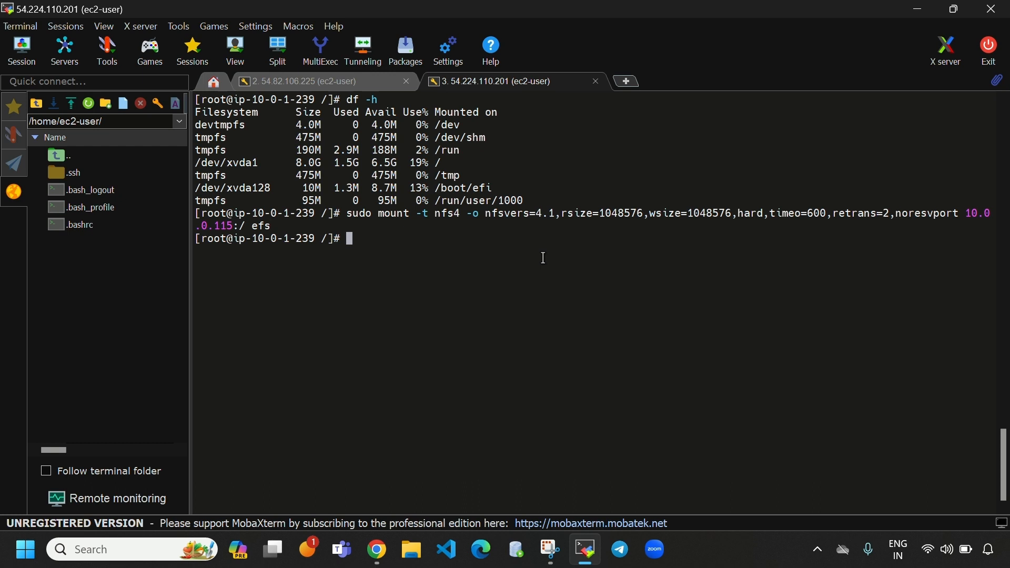
type("df -h")
key("Return")
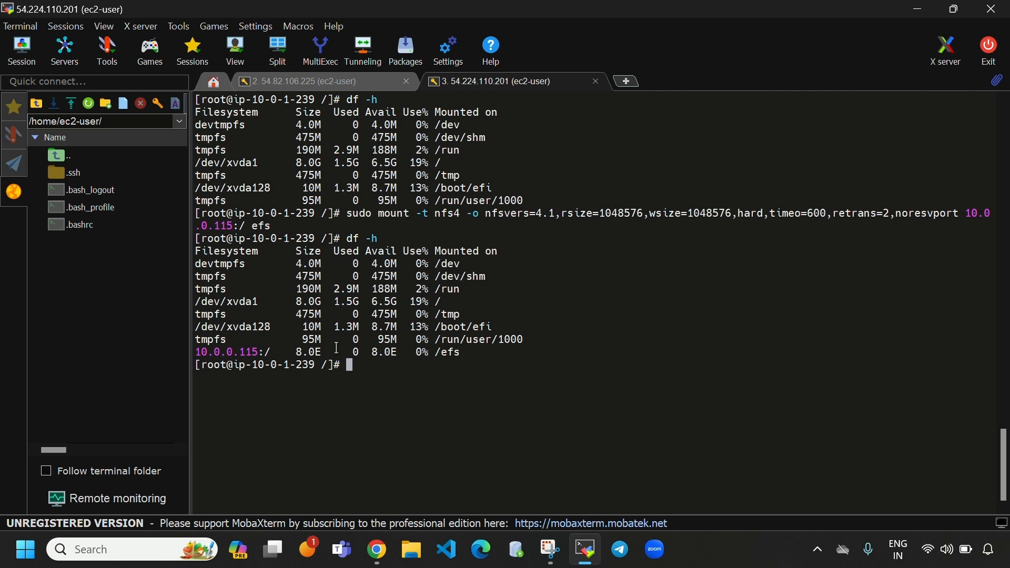
- Clear the Instance-2 terminal and list the root directory with ll to locate the efs folder
key("ctrl+l")
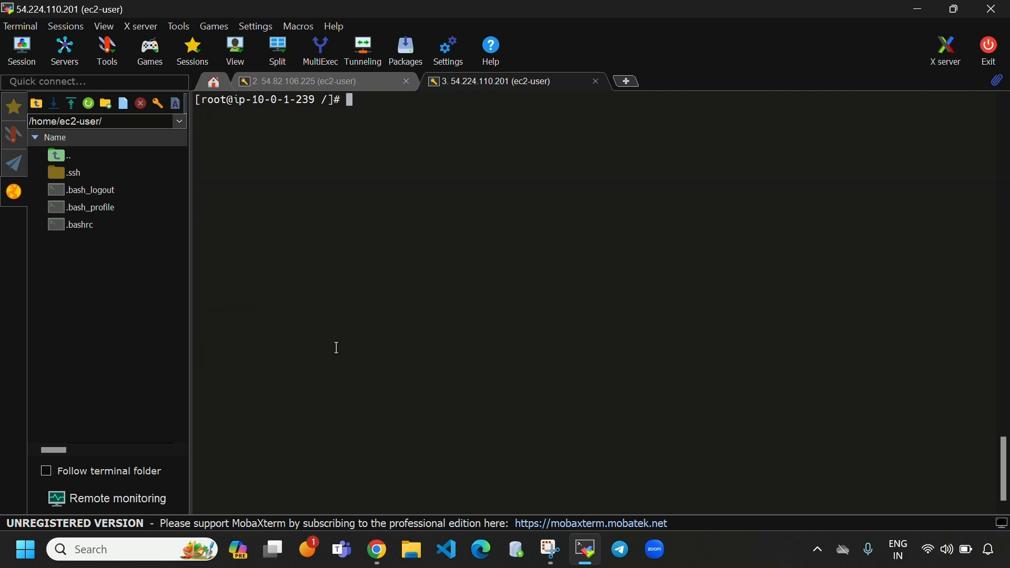
type("ll")
key("Return")
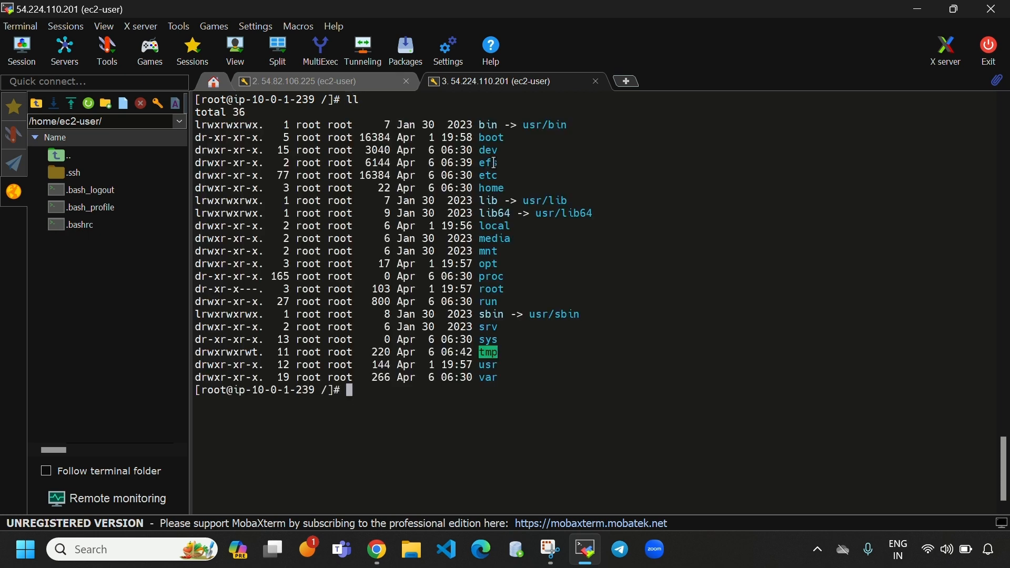
left_click_drag(502, 164, 490, 174)
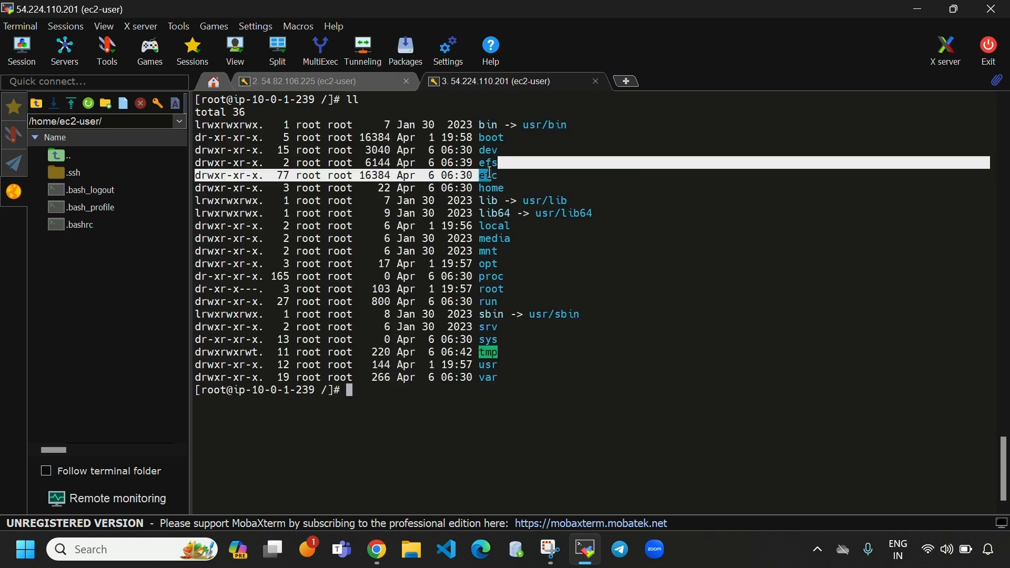
- Change into the efs directory on Instance-2, clear the terminal, and list the directory's contents with ll
left_click(446, 409)
type("cd e")
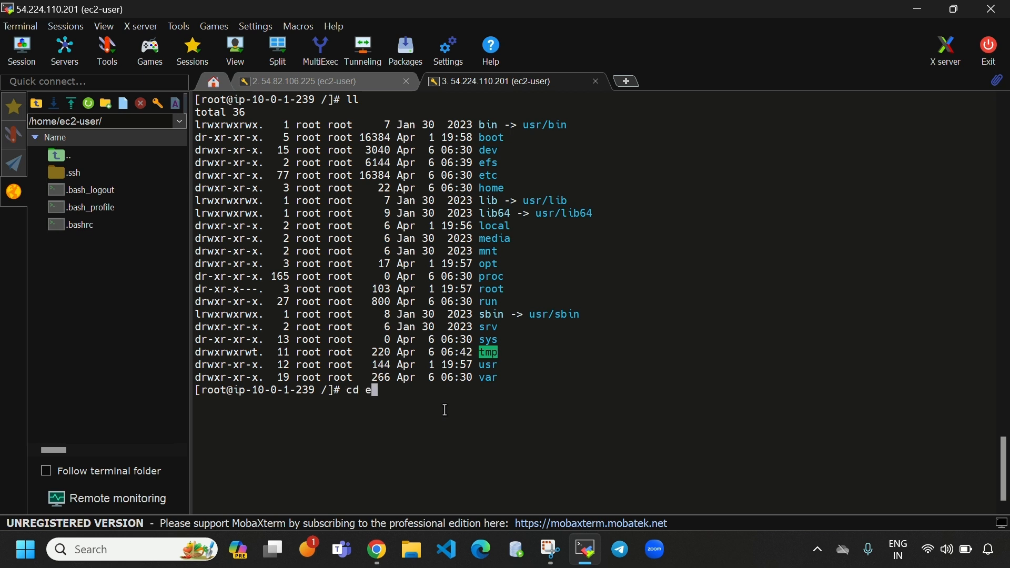
type("f")
key("Tab")
key("Return")
type("ll")
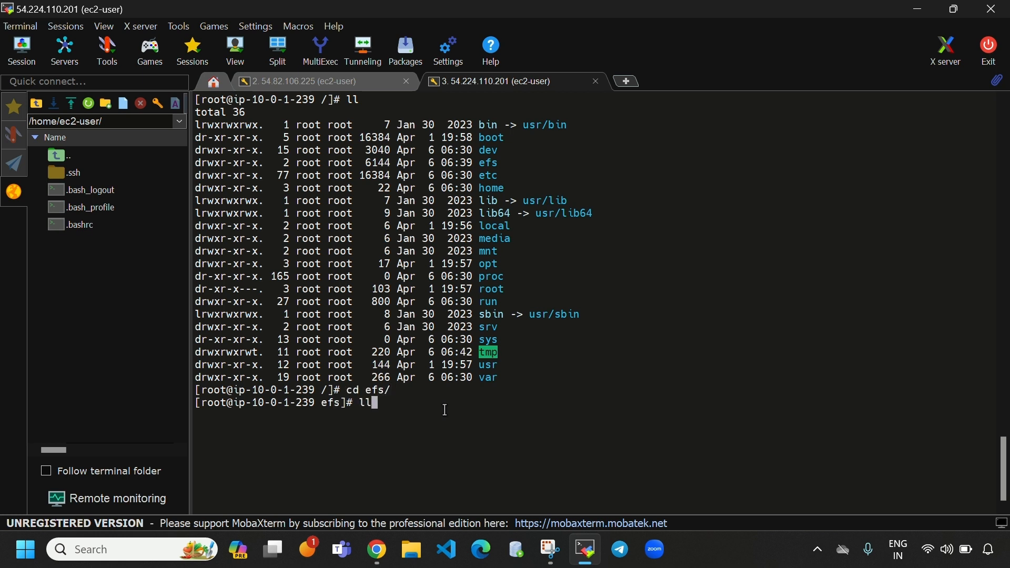
key("Return")
key("ctrl+l")
type("ll")
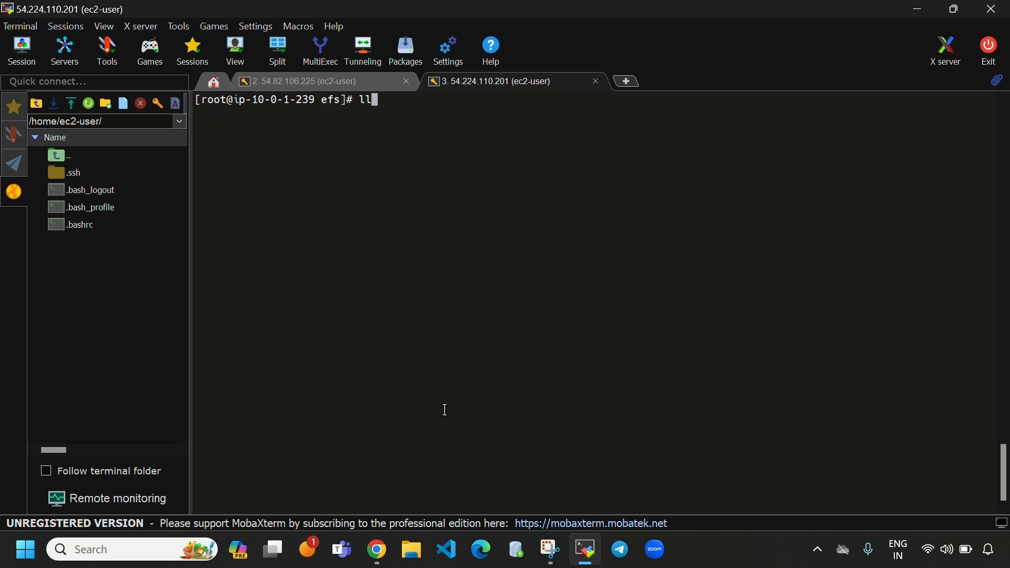
key("Return")
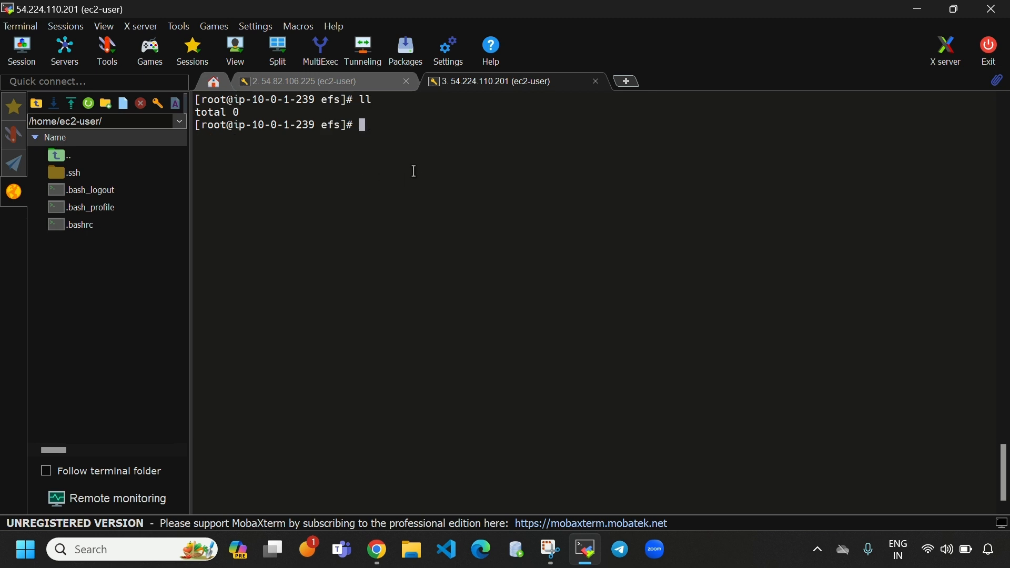
- Show the instance-1 session and list its root directory with ll to locate the mounted efs folder
left_click(330, 77)
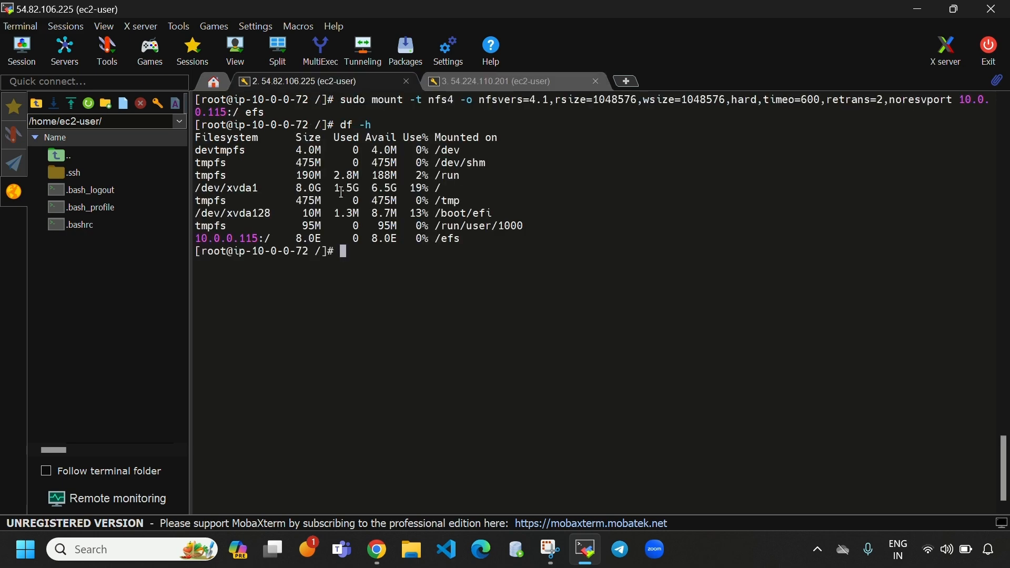
type("ll")
key("Return")
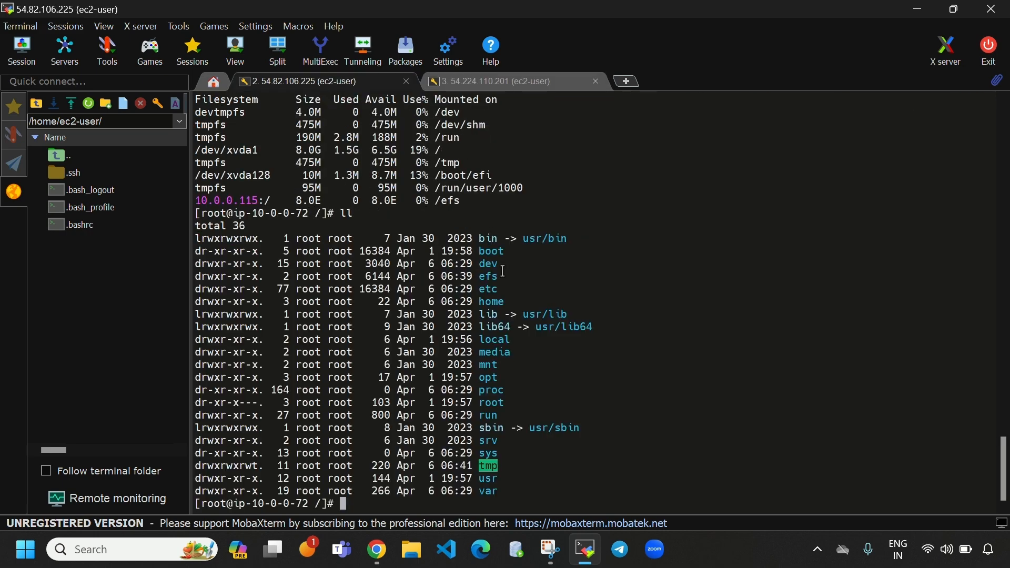
left_click_drag(503, 271, 490, 275)
- Change into the efs directory on instance-1, clear the terminal, and list the directory's contents with ll
type("cd efs/")
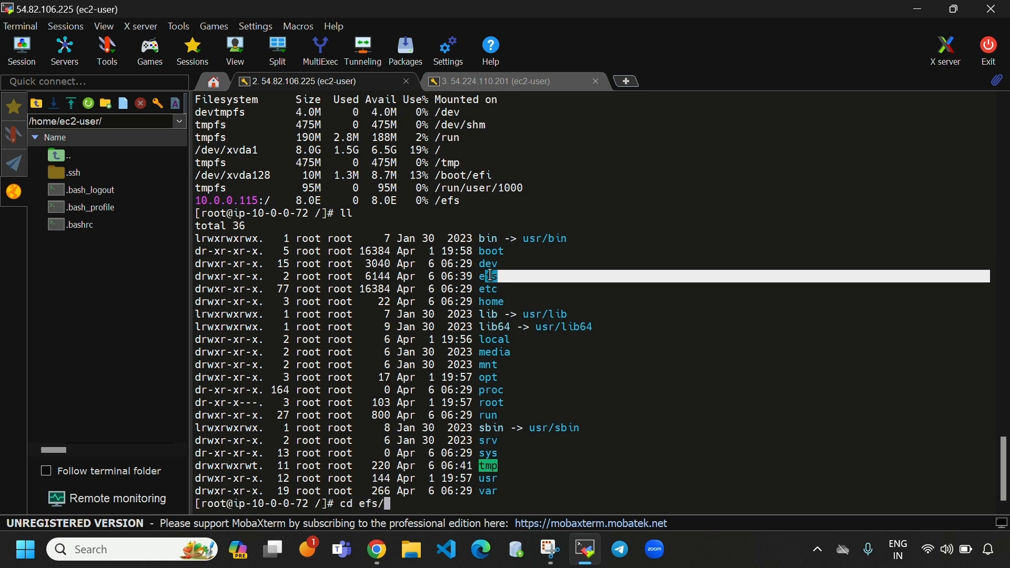
key("Return")
key("ctrl+l")
type("ll")
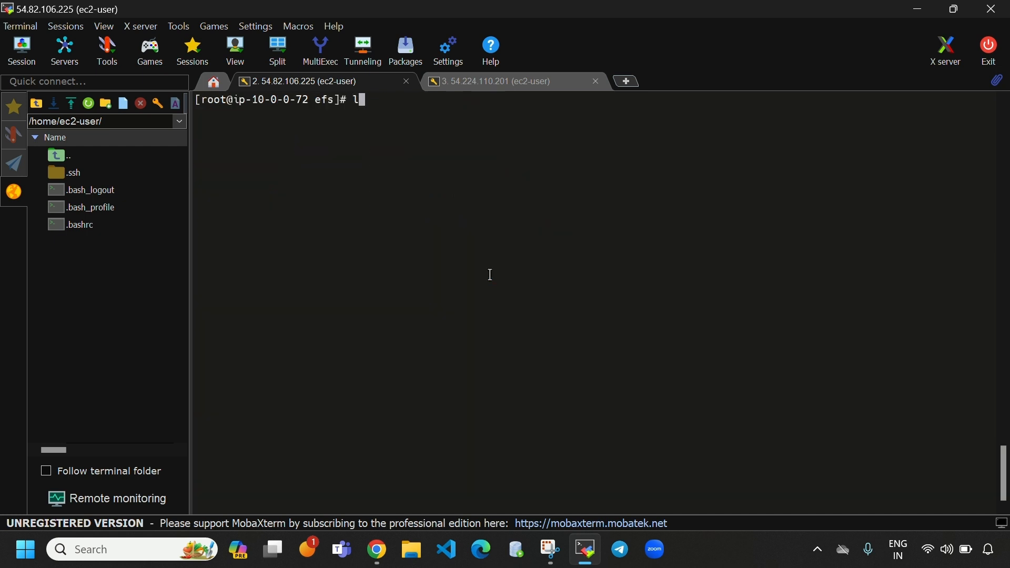
key("Return")
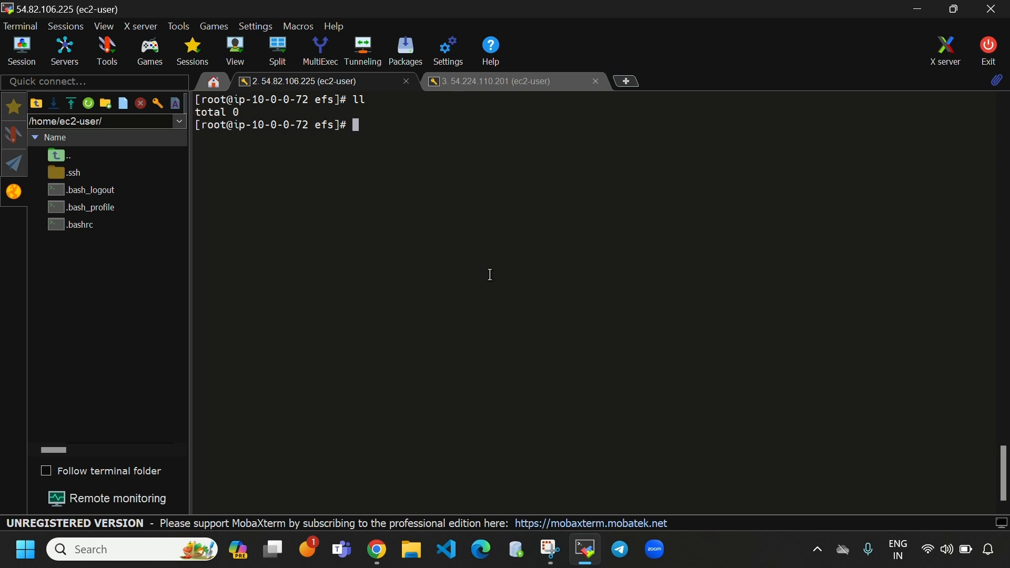
- Check the efs target directory in the NFS mount command of the browser's Attach dialog, ending in the Instance-2 session in MobaXterm
left_click(512, 82)
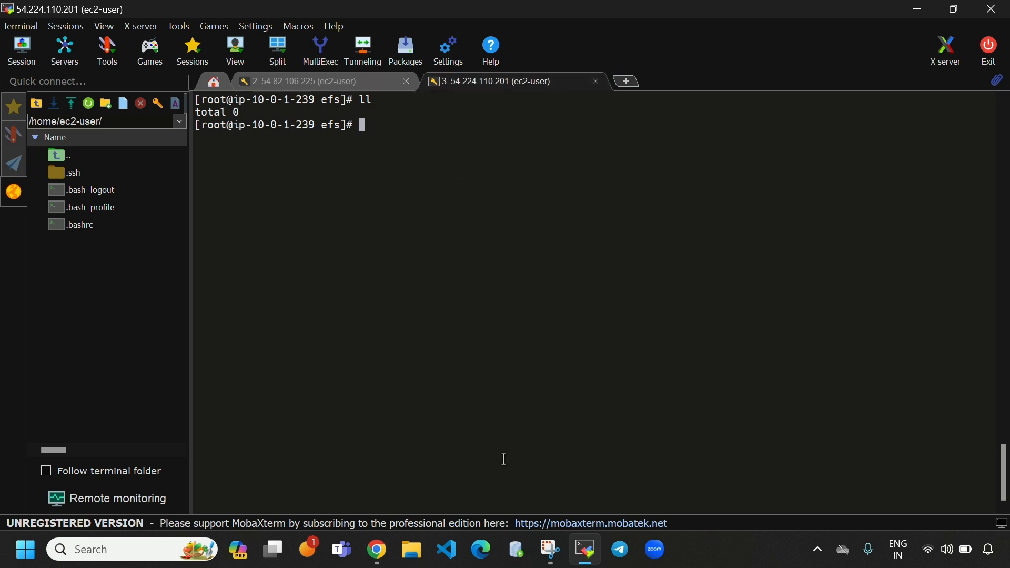
left_click(369, 564)
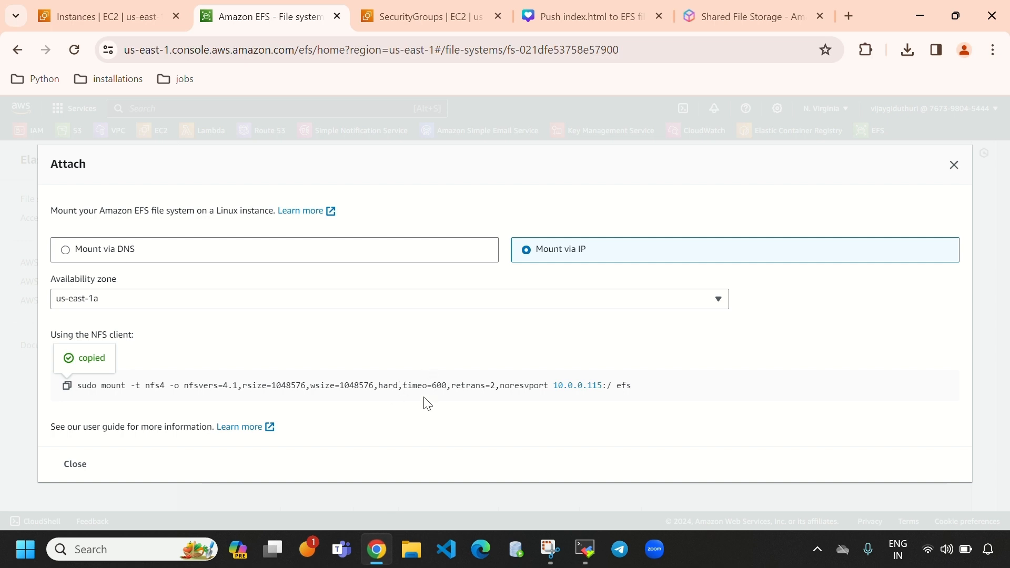
left_click_drag(637, 387, 615, 387)
left_click(584, 548)
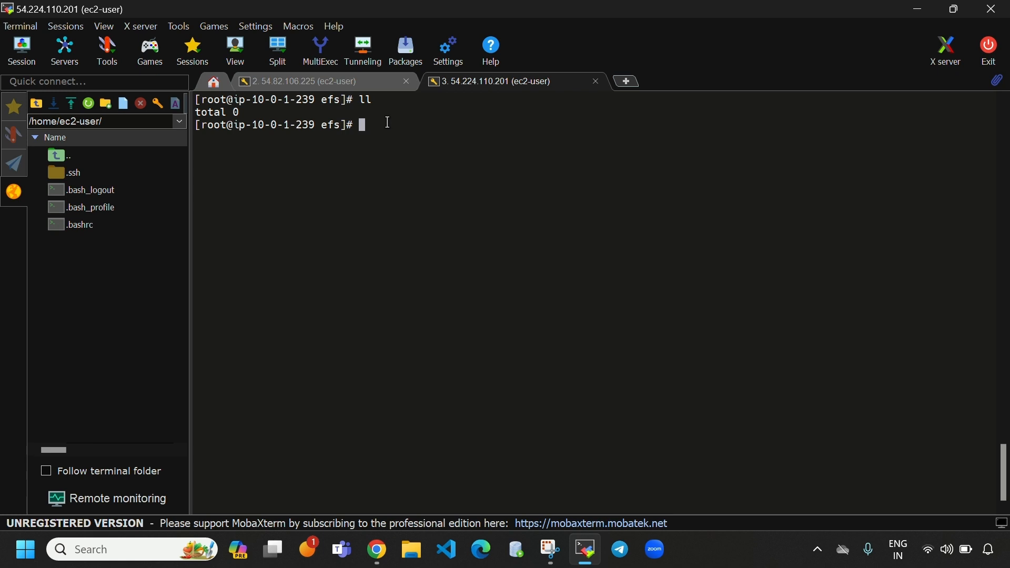
- Create an empty file named file1 in the efs directory on Instance-2 with touch, and list the directory with ll
type("touch file1")
key("Return")
left_click_drag(441, 126, 372, 127)
left_click(426, 171)
type("ll")
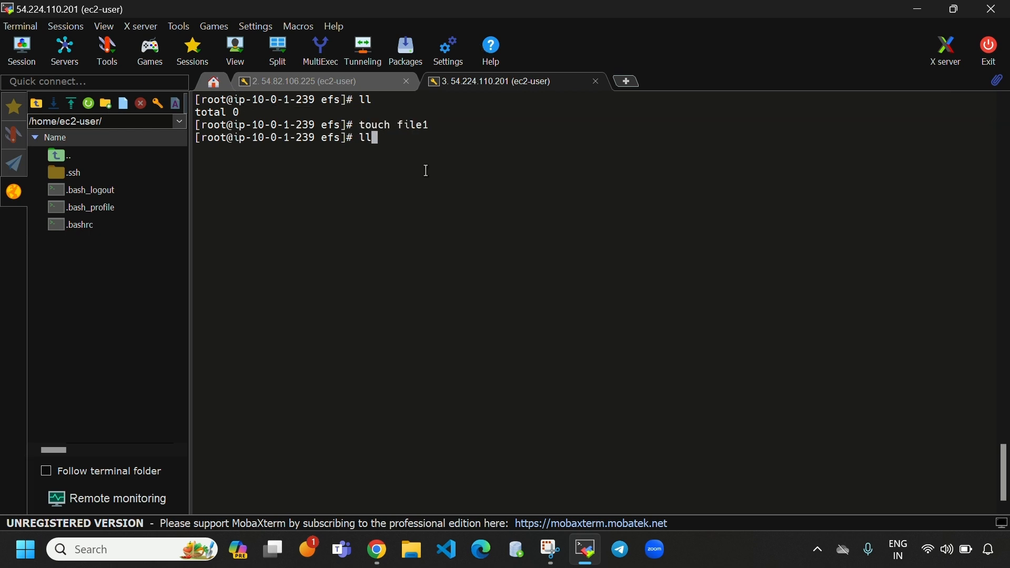
key("Return")
left_click_drag(442, 164, 505, 164)
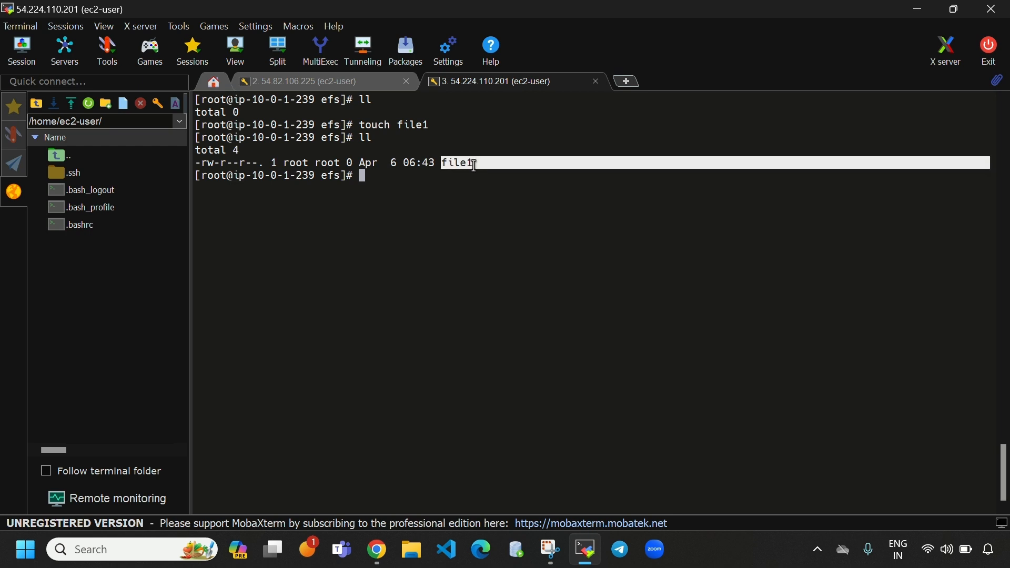
- List the efs directory on instance-1 with ll and compare its file1 entry with the listing on Instance-2
left_click(368, 80)
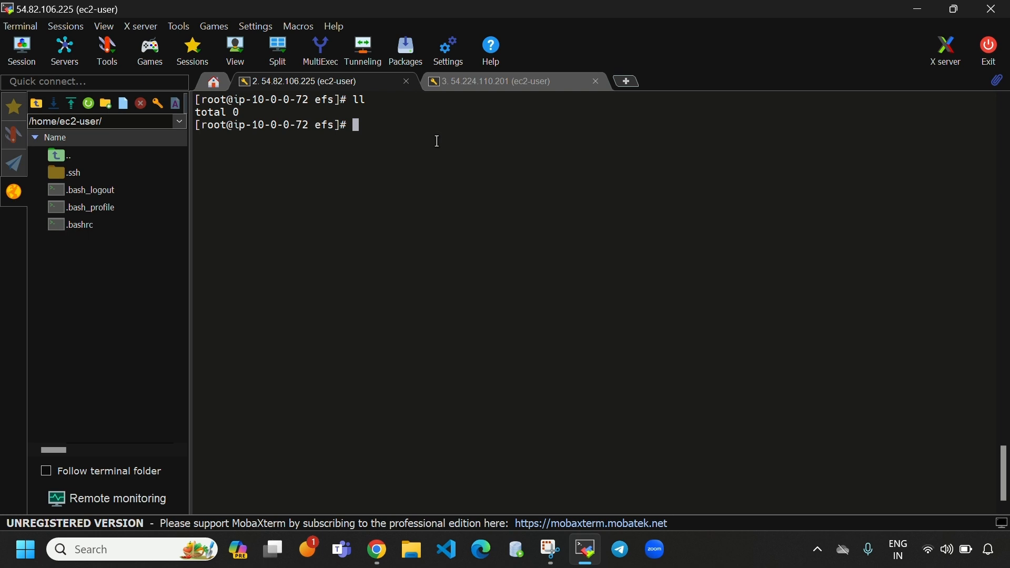
type("ll")
key("Return")
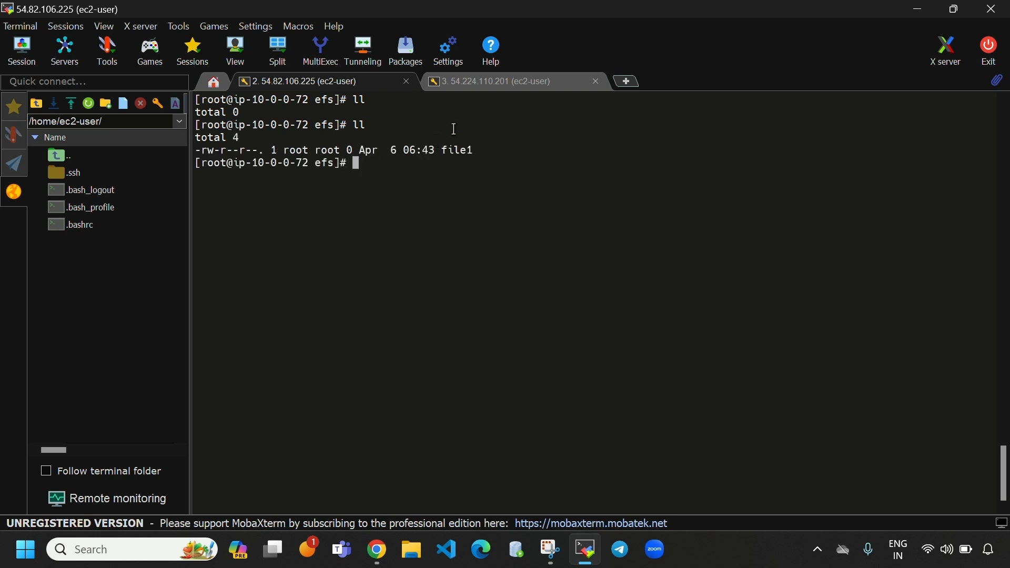
left_click(506, 79)
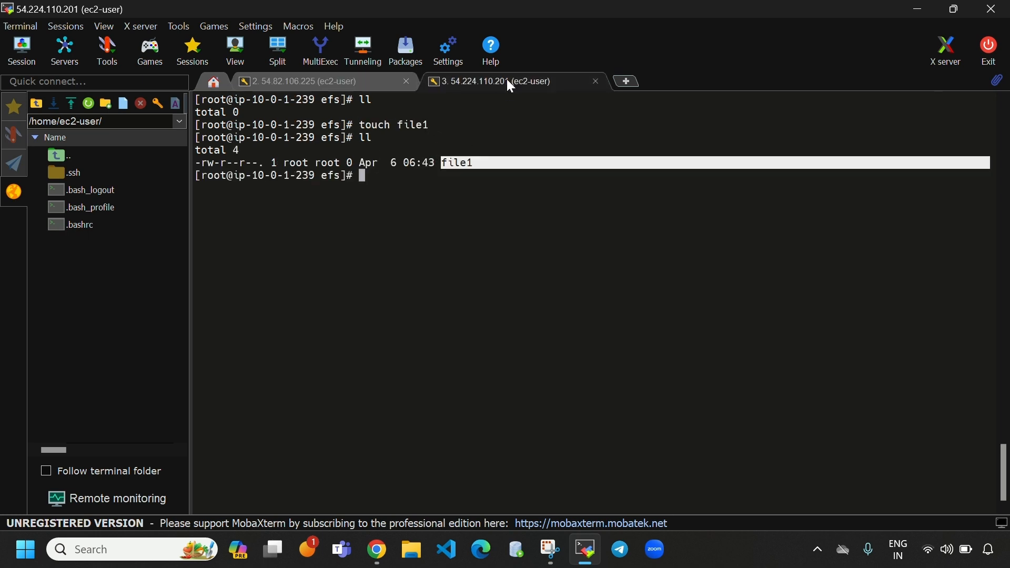
left_click(545, 163)
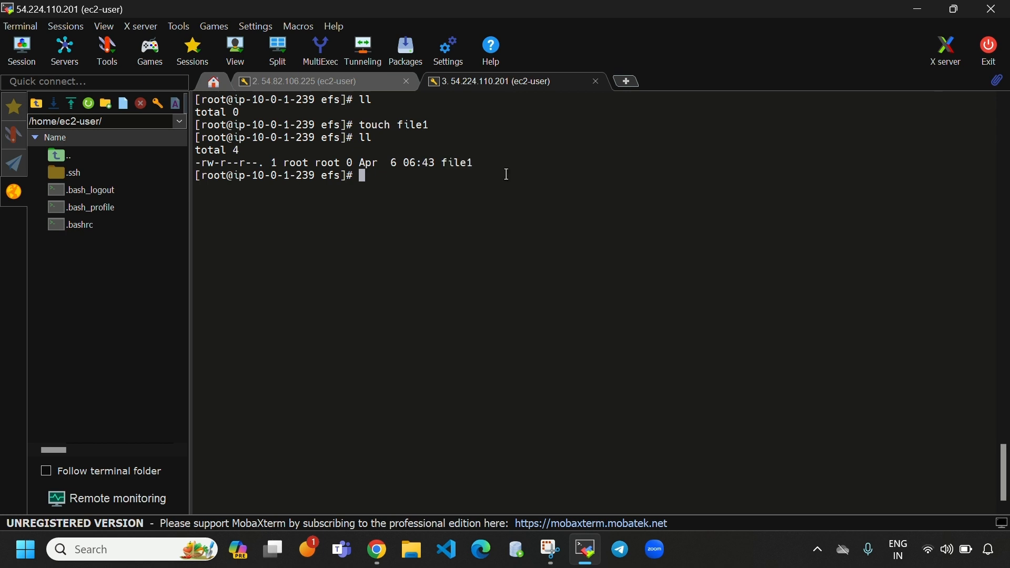
left_click(326, 78)
left_click_drag(476, 153, 442, 152)
left_click(384, 174)
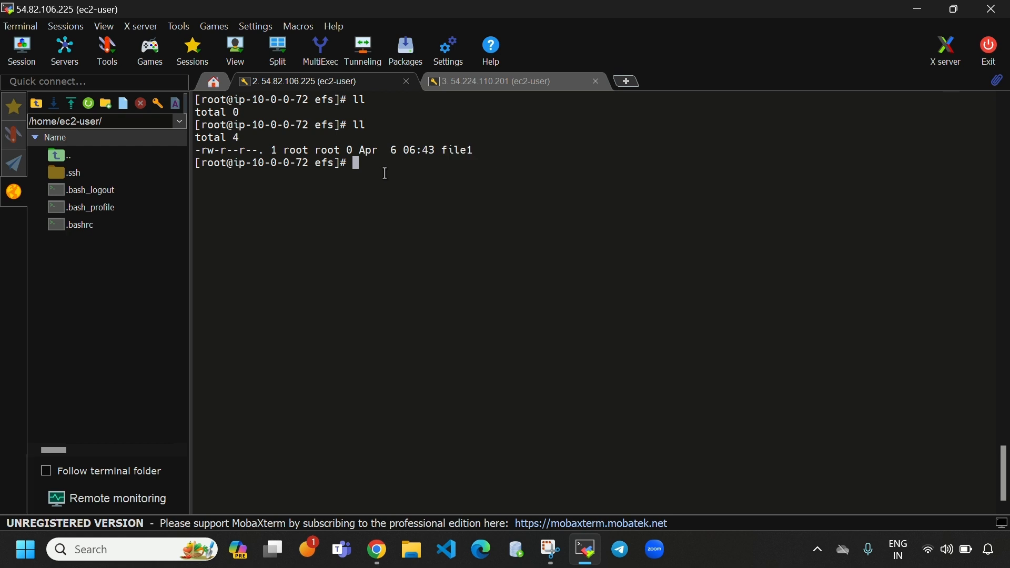
- List the efs directory again with ll, first on instance-1 and then on Instance-2
type("ll")
key("Return")
left_click(517, 96)
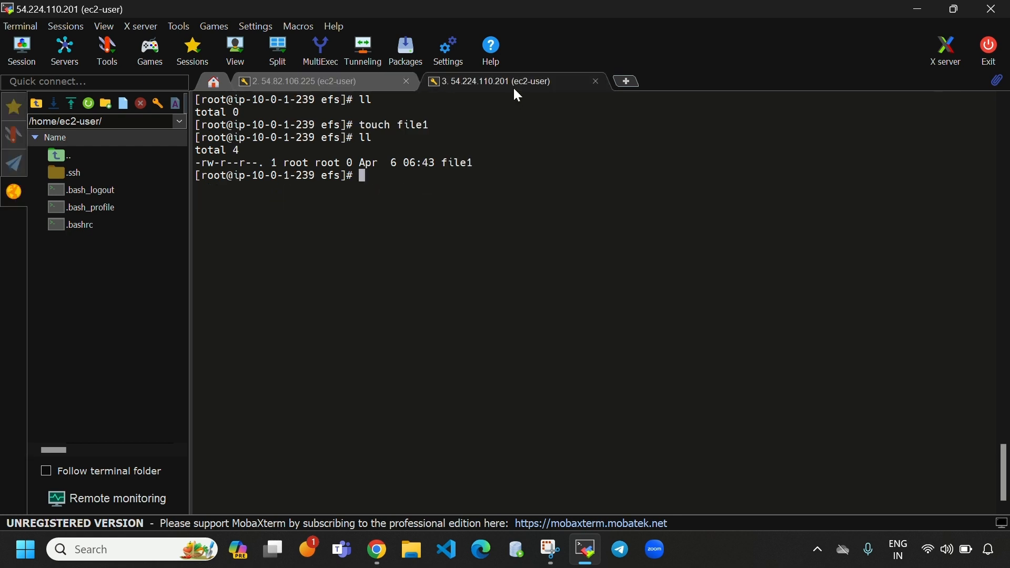
type("ll")
key("Return")
- Create a directory named dir1 in the efs directory on instance-1 with mkdir, and list the contents with ll
left_click(343, 79)
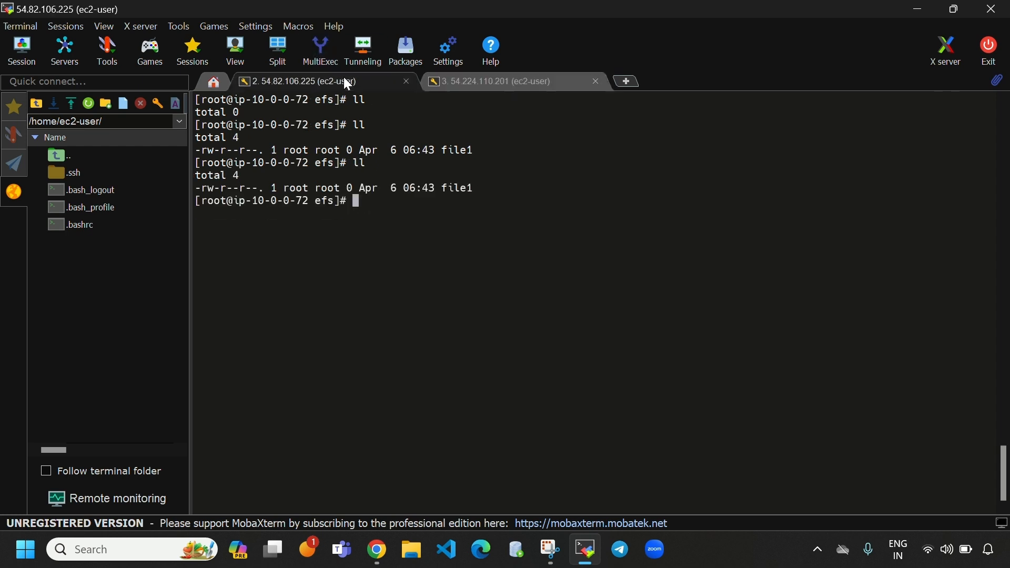
type("mkdir dir1")
key("Return")
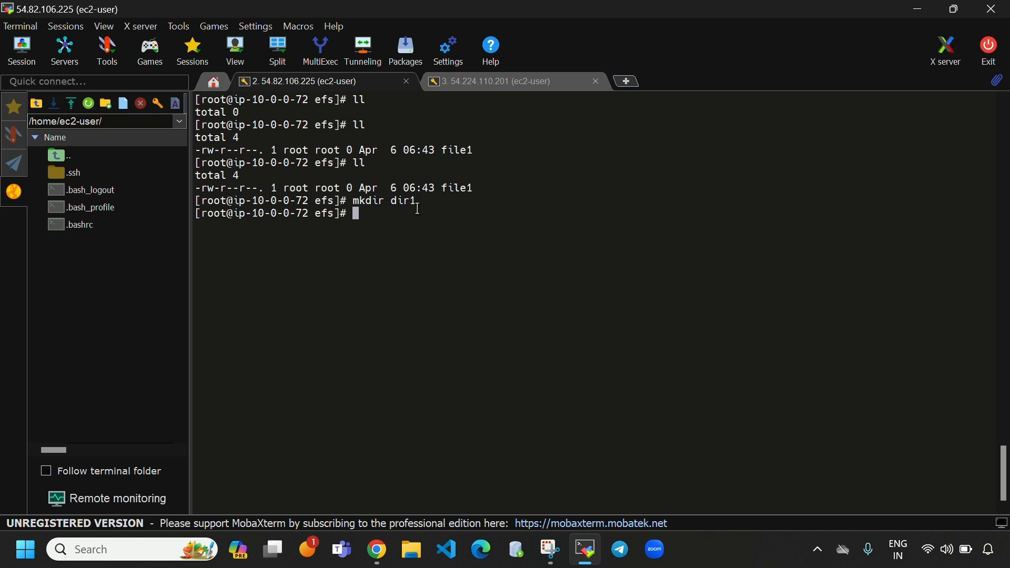
type("ll")
key("Return")
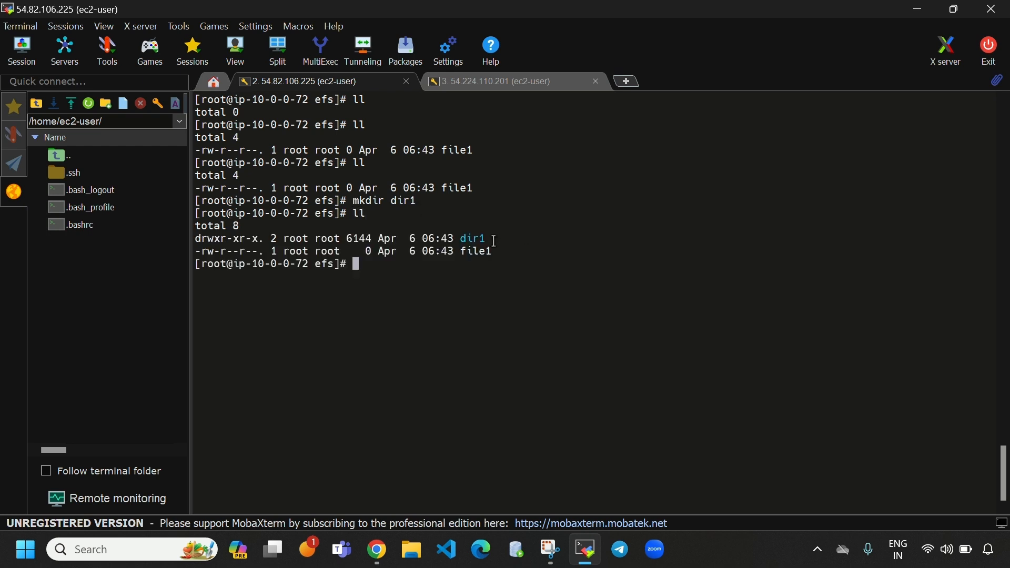
left_click_drag(494, 241, 463, 241)
- List the efs directory on Instance-2 with ll to check for the dir1 directory made on instance-1
left_click(477, 82)
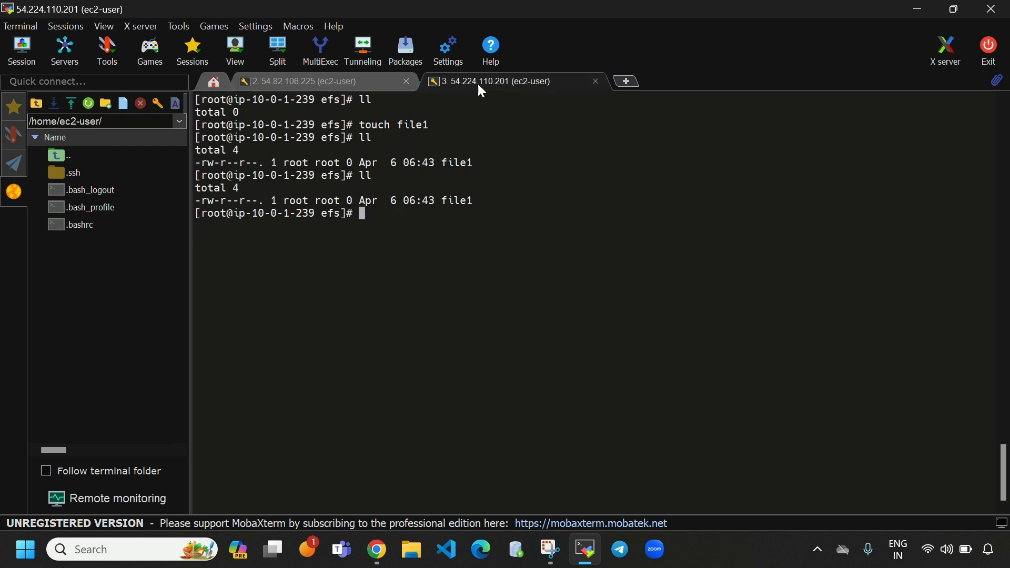
type("ll")
key("Return")
left_click_drag(497, 241, 460, 240)
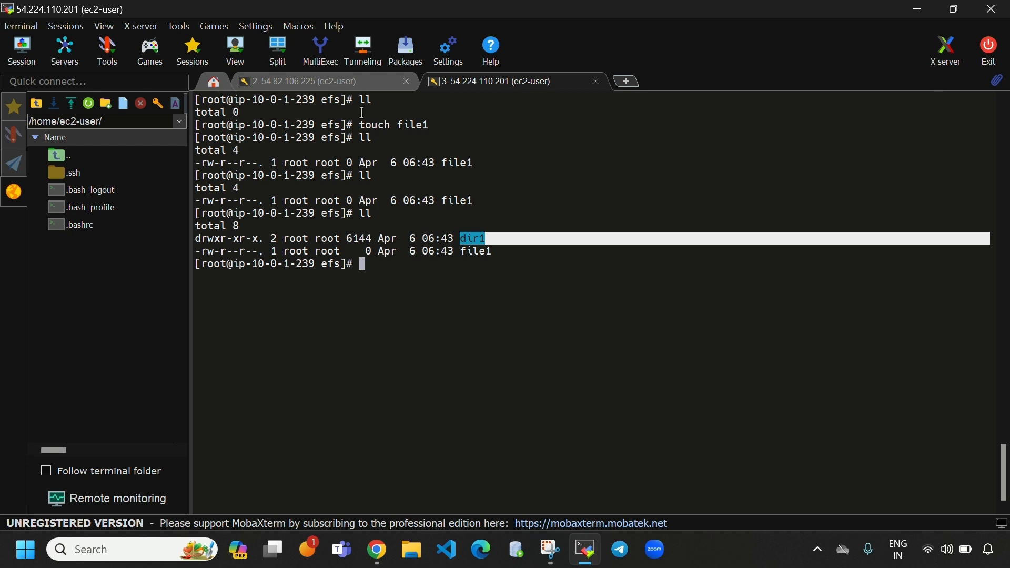
- Edit file1 on instance-1 with vi, inserting "hi" and the person's first name, save and quit, and list the directory with ll
left_click(343, 79)
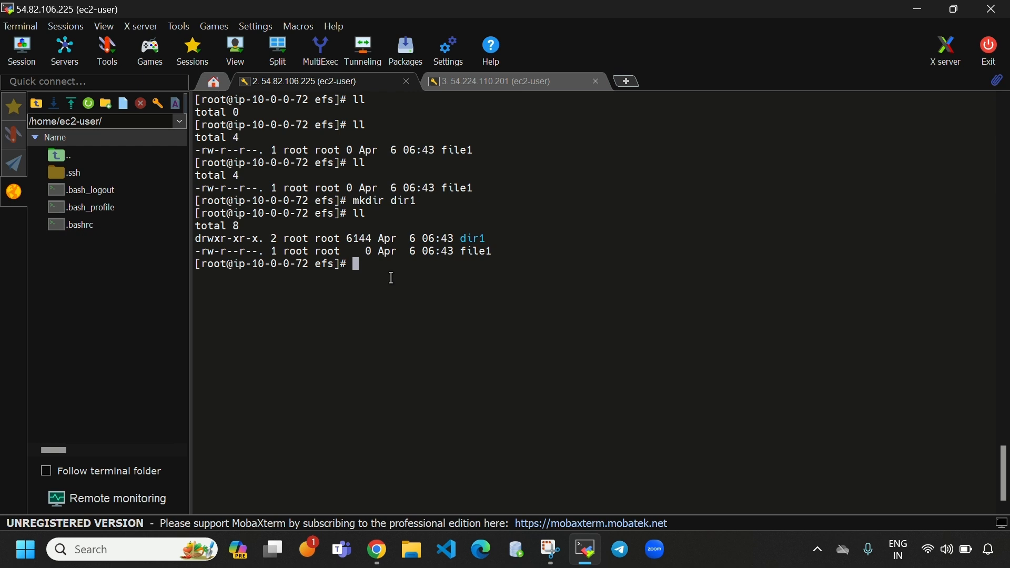
type("vi file1")
key("Return")
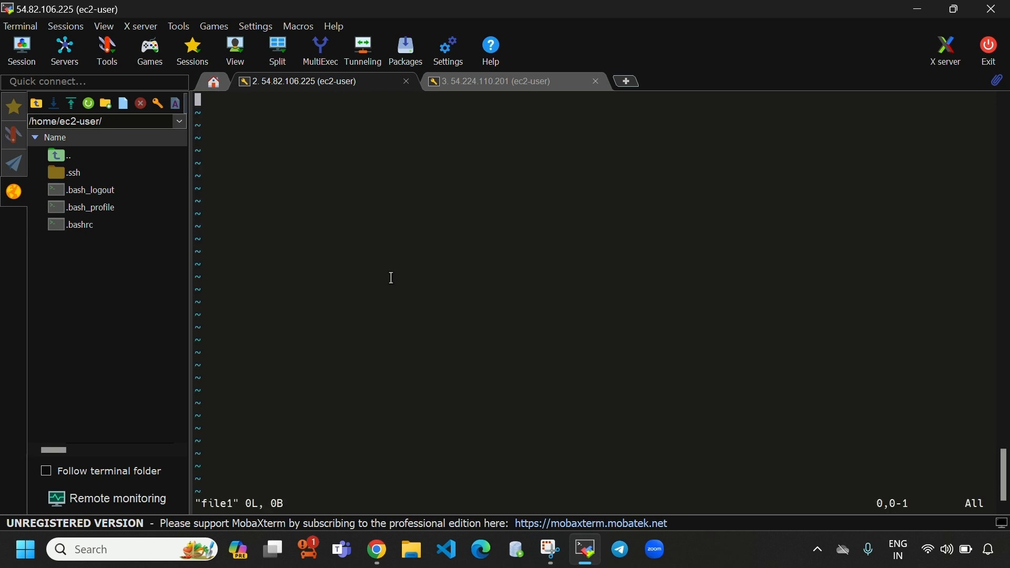
type("i")
type("hi vija")
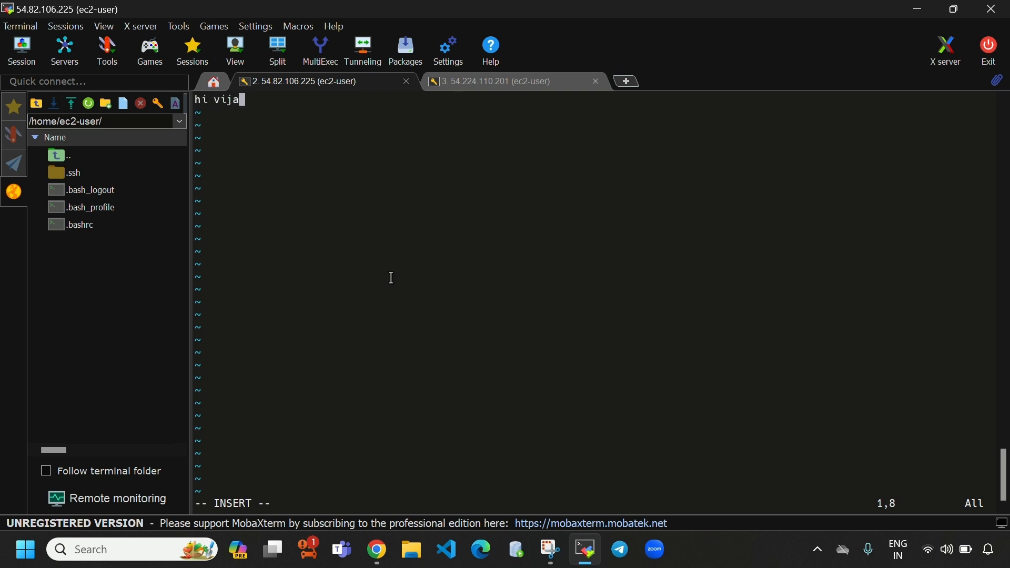
type("y")
key("Escape")
type(":wq")
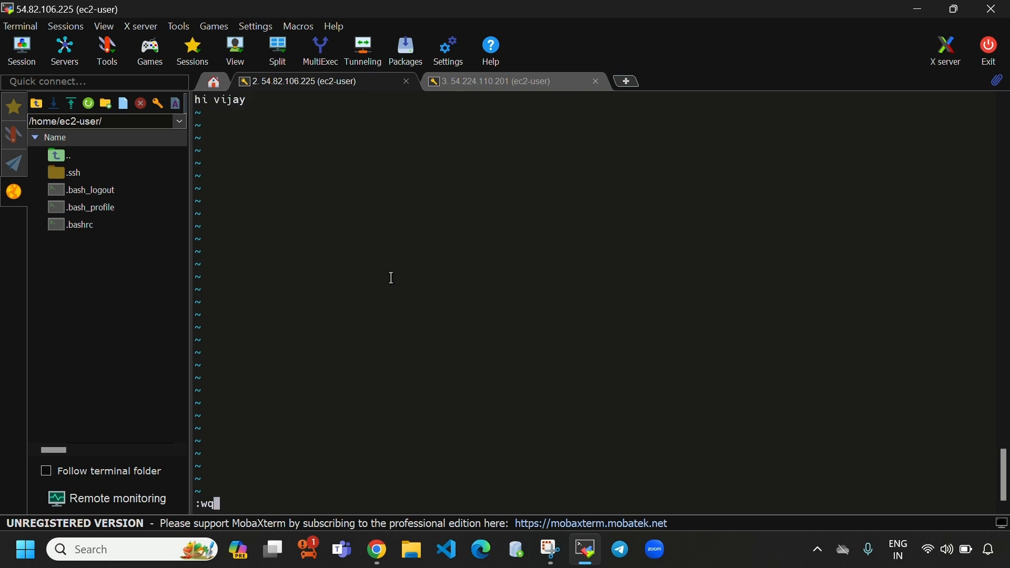
key("Return")
type("ll")
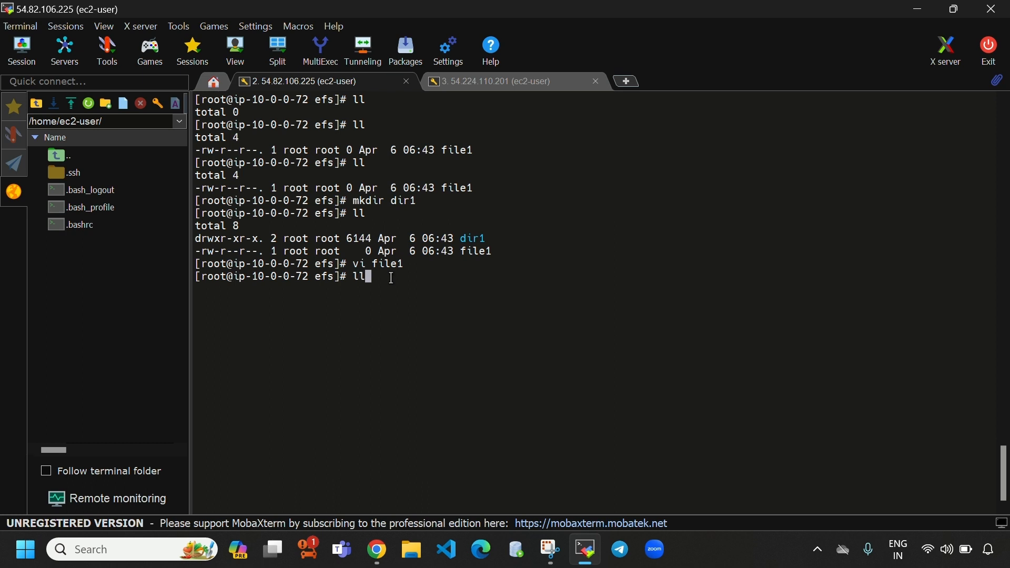
key("Return")
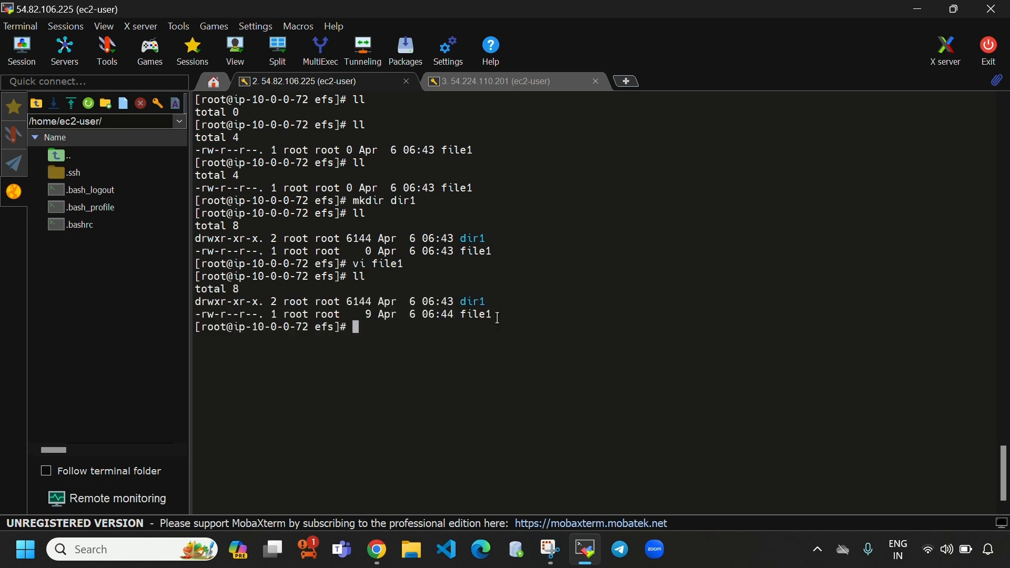
left_click_drag(498, 318, 461, 316)
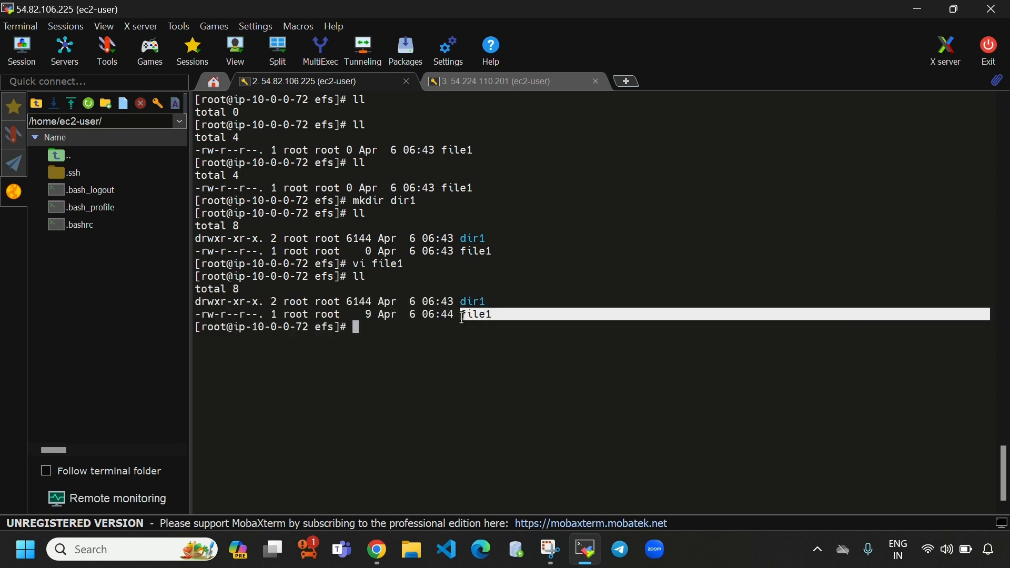
- Display the contents of file1 on Instance-2 with cat to check the text written from instance-1
left_click(485, 85)
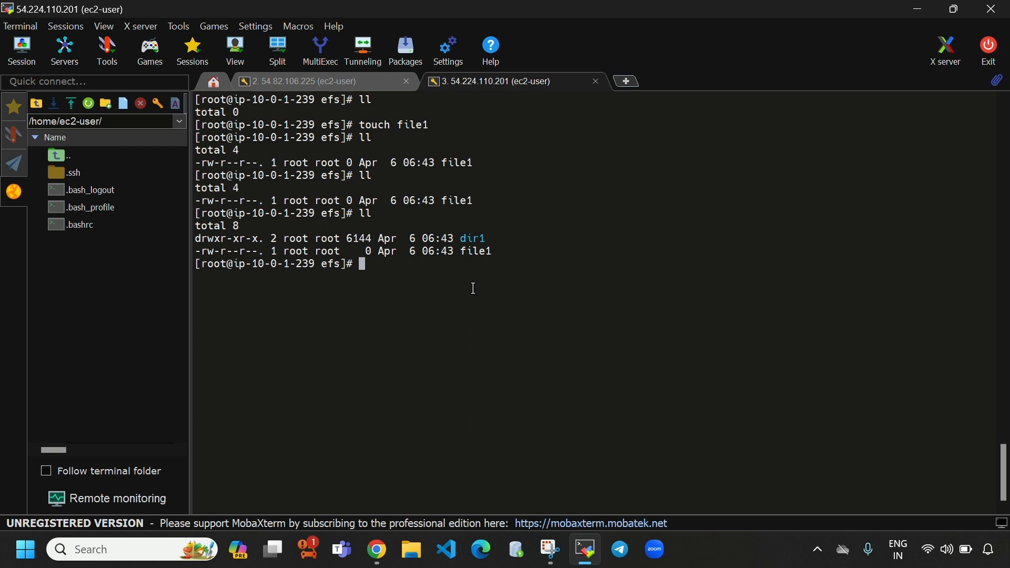
type("cat file1")
key("Return")
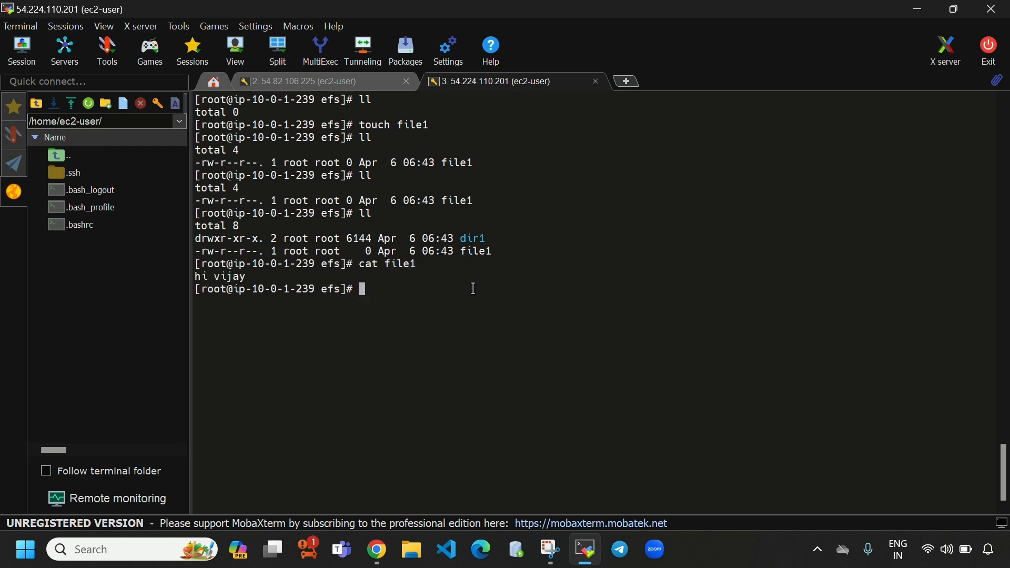
triple_click(213, 277)
left_click(439, 295)
- Switch to the browser and show the Canva diagram "Push index.html to EFS file system" in a maximized window
left_click(376, 549)
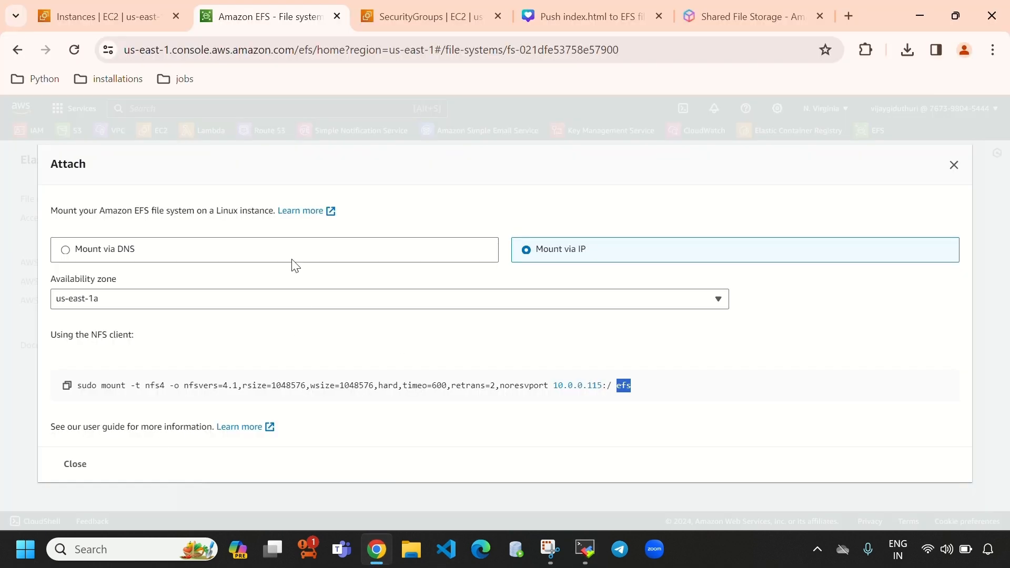
left_click(955, 16)
left_click(608, 75)
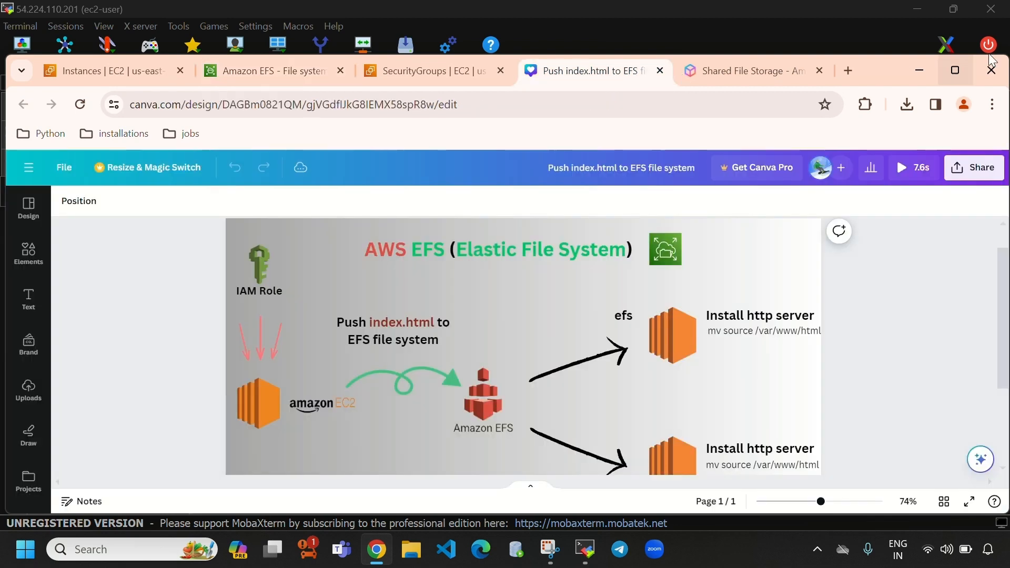
left_click(956, 70)
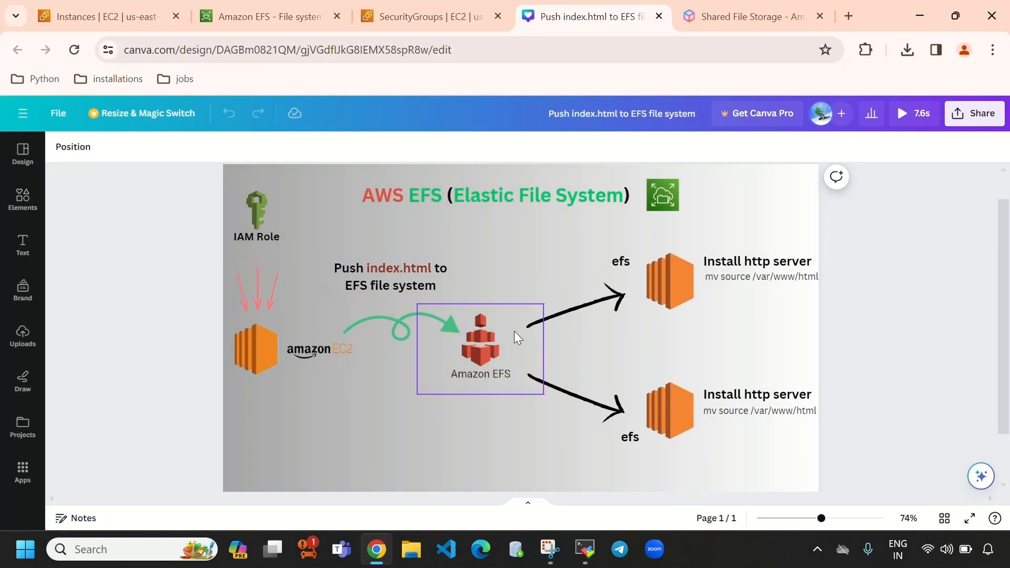